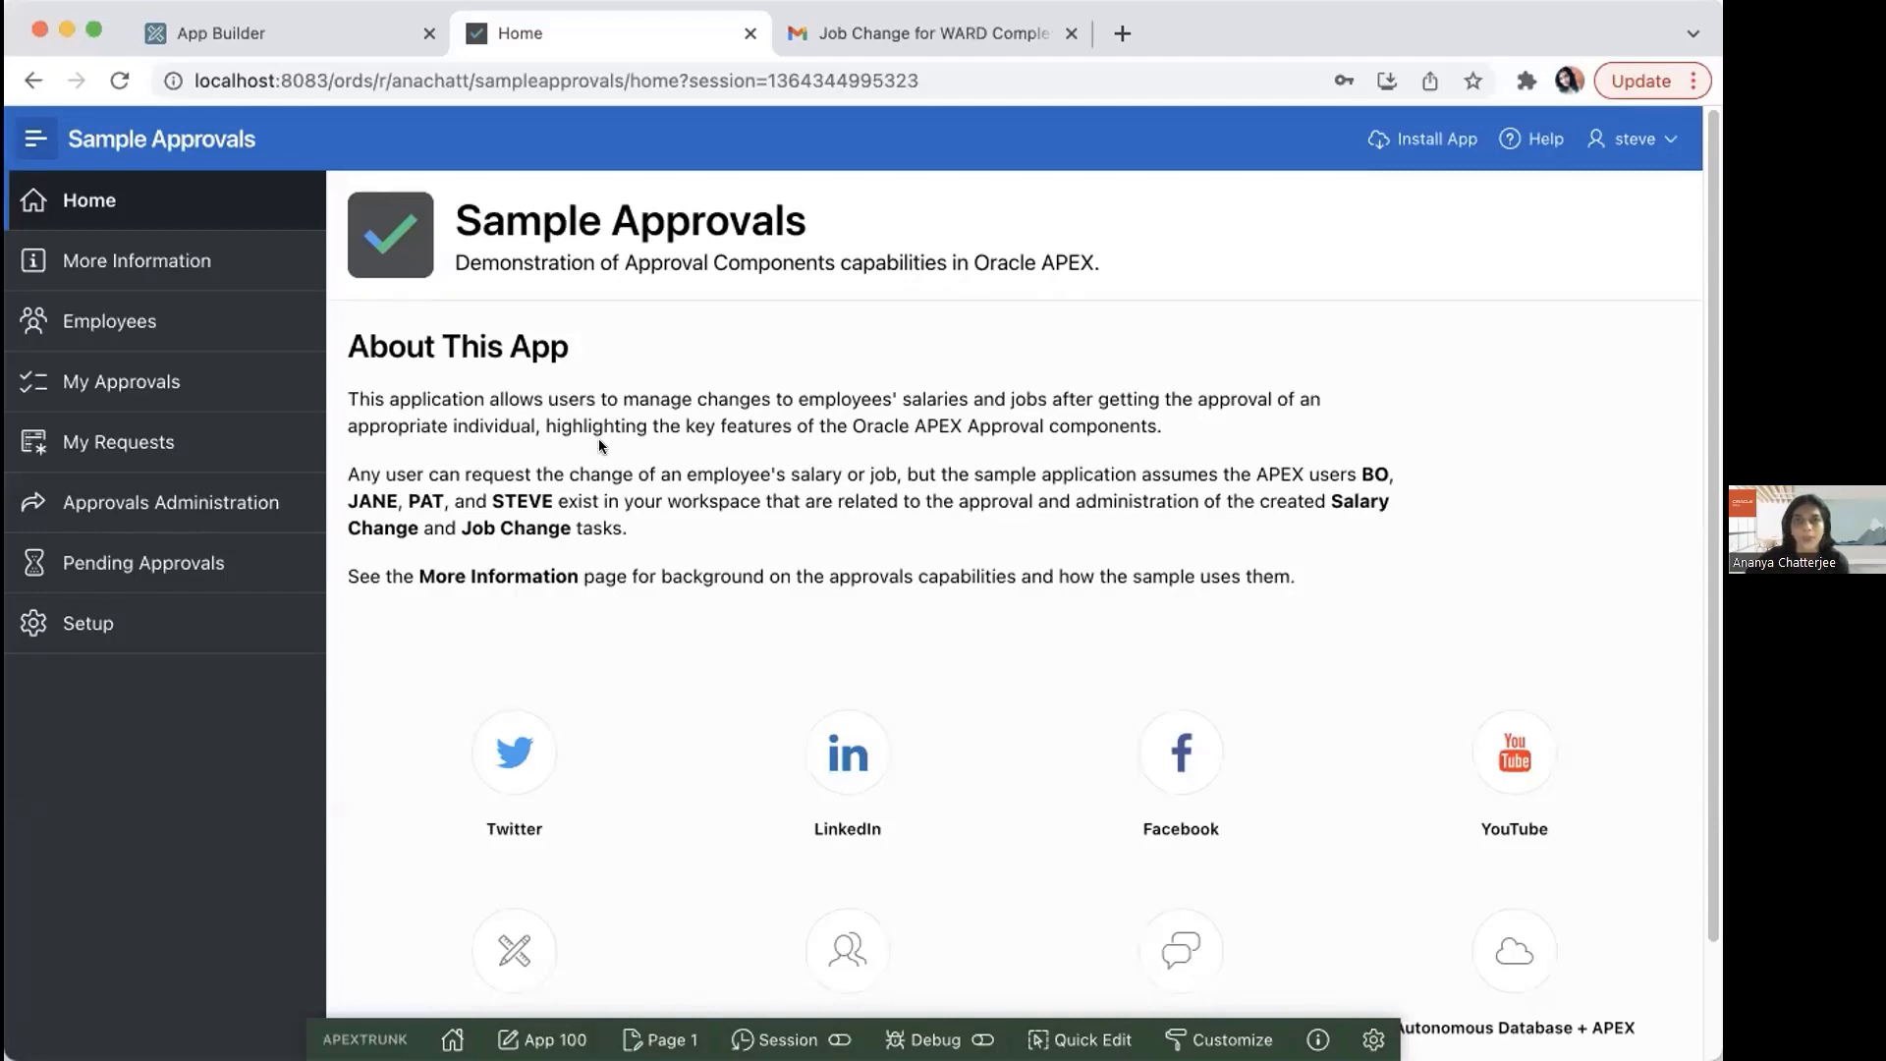
Step: Submit a job change request to MANAGER for the analyst on the first employee card in the second row
{"action": "left_click", "coordinate": [138, 321]}
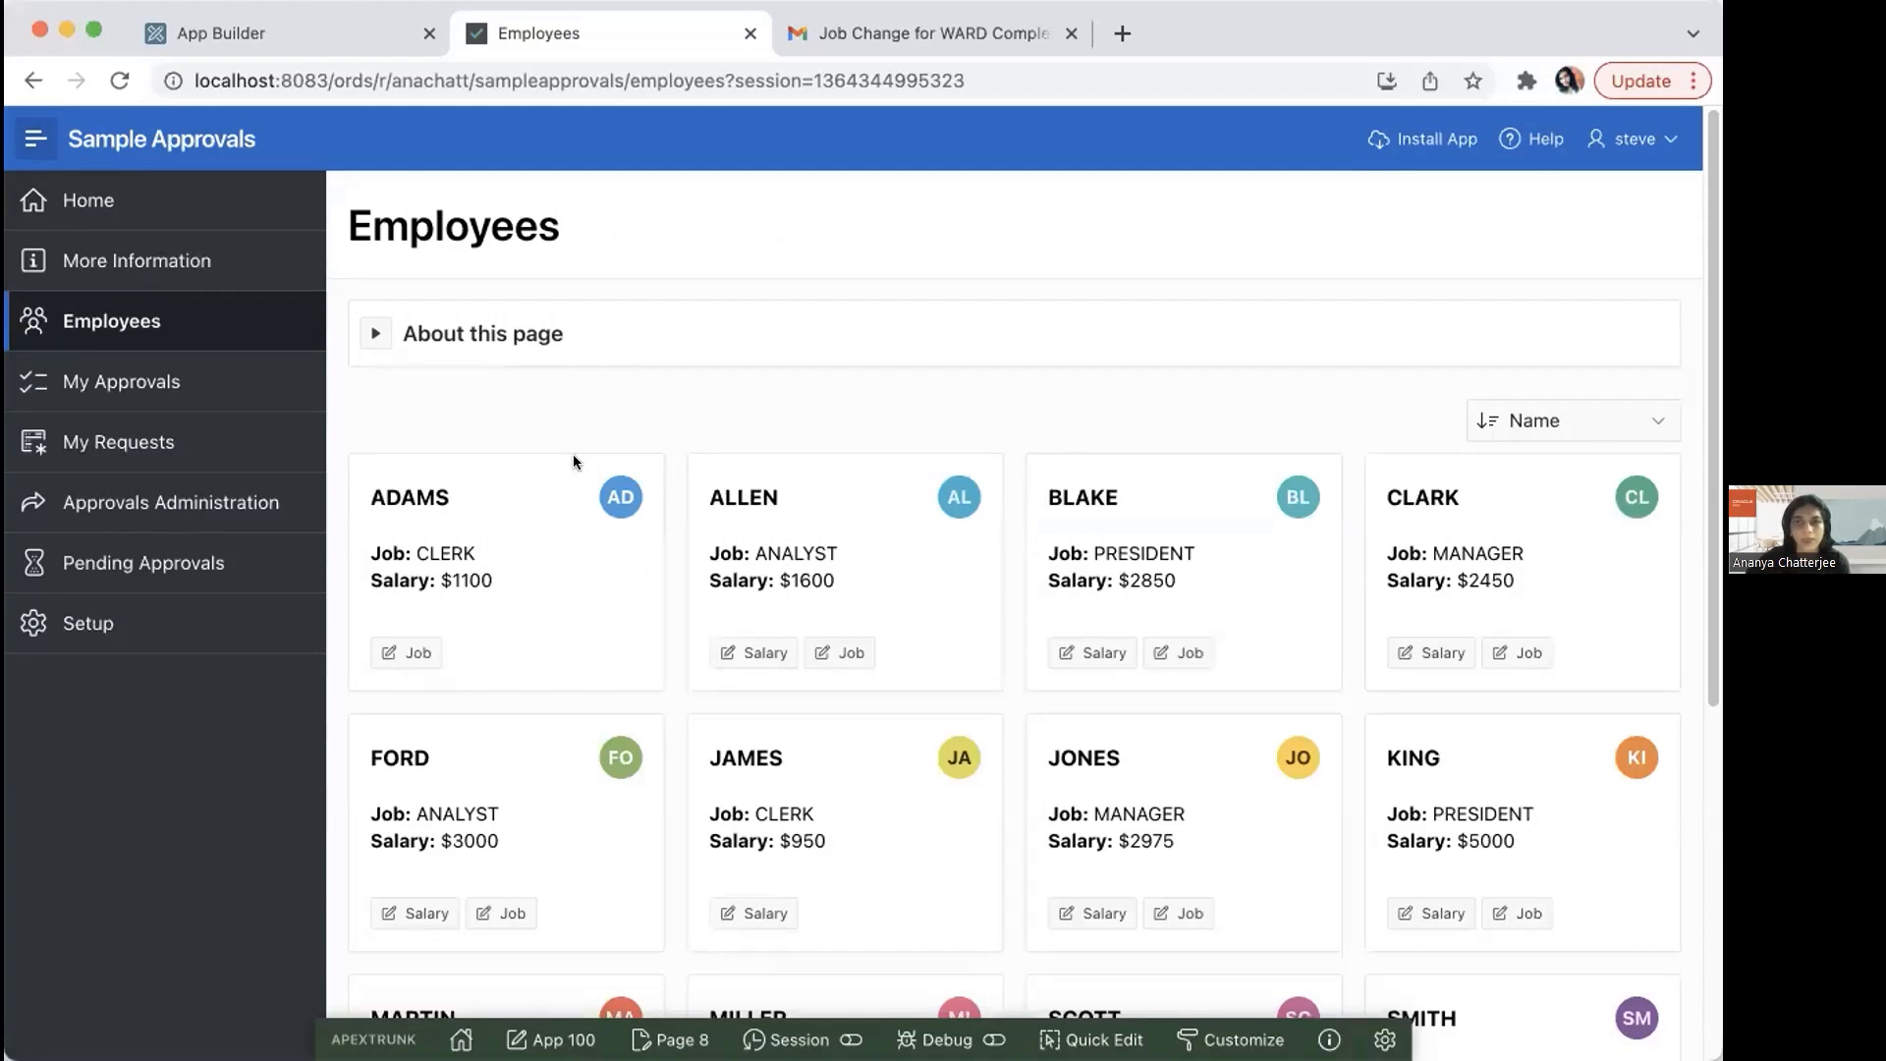
{"action": "left_click_drag", "start_coordinate": [1710, 423], "coordinate": [1709, 555]}
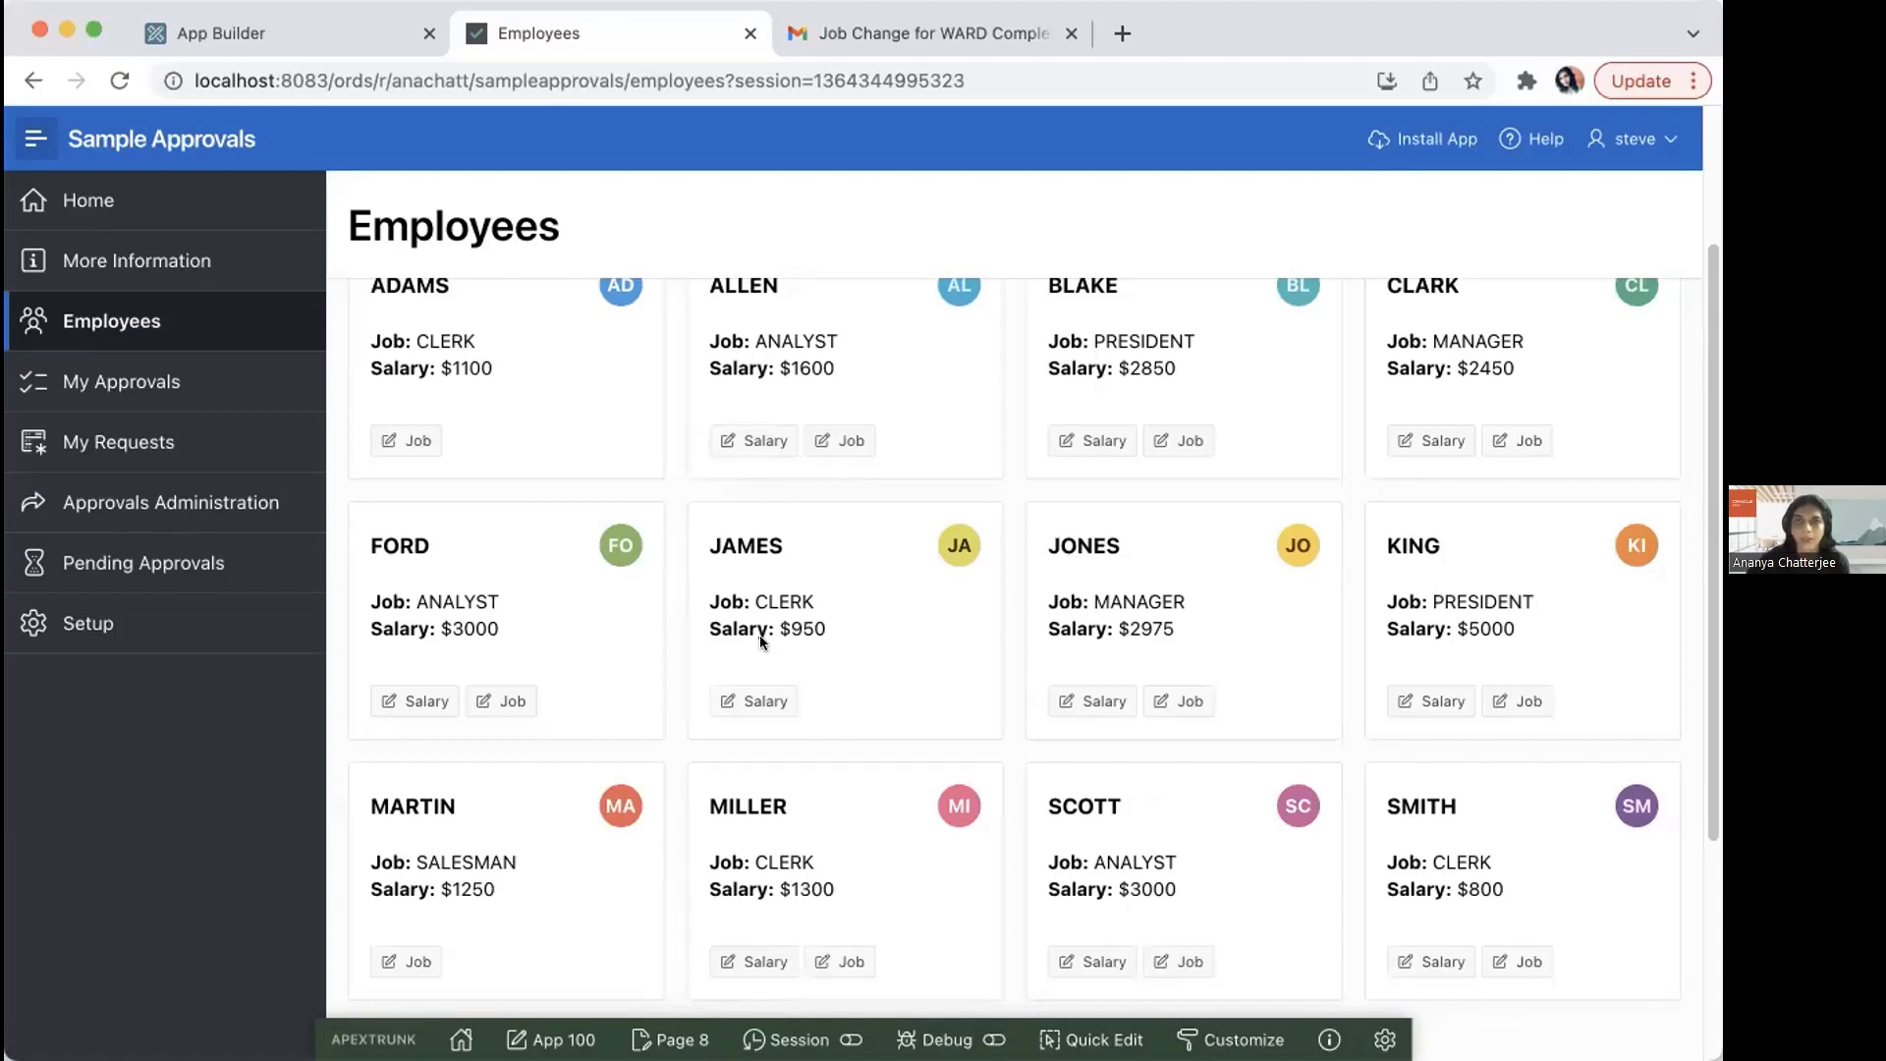
{"action": "left_click", "coordinate": [502, 691]}
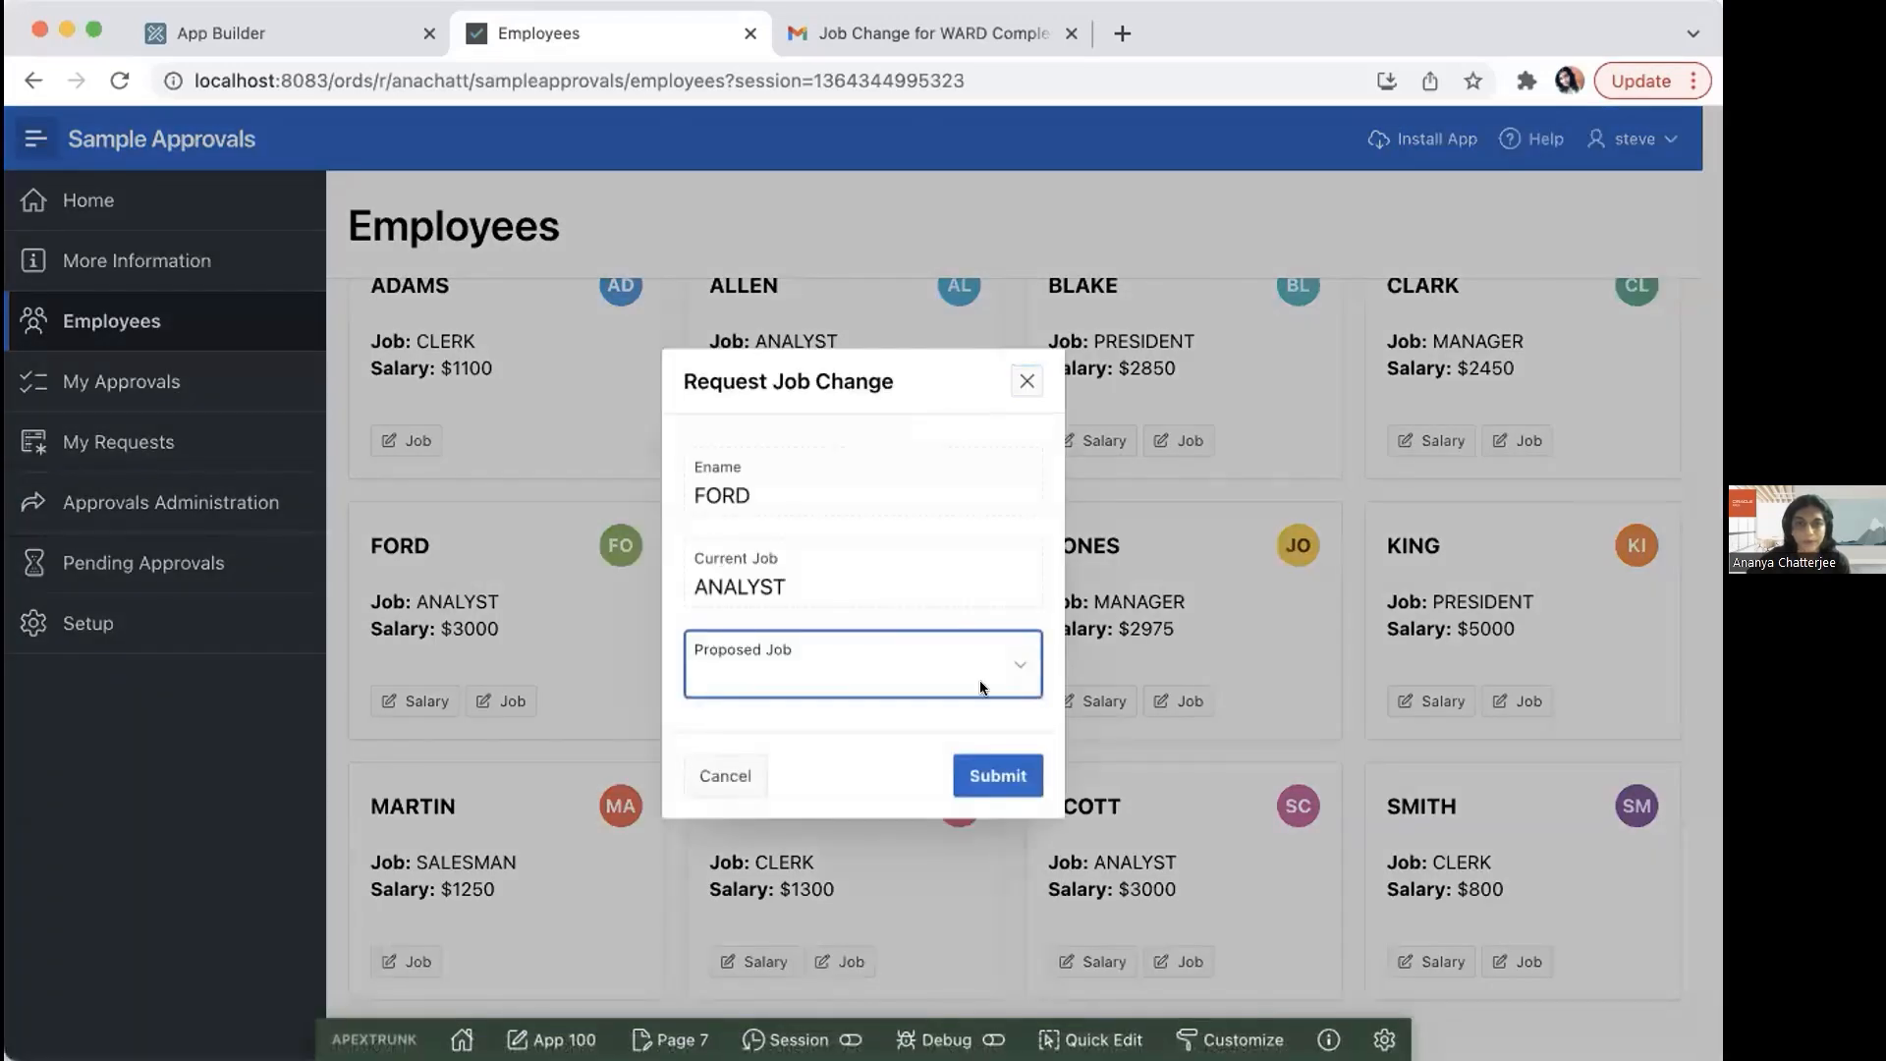
{"action": "left_click", "coordinate": [1004, 668]}
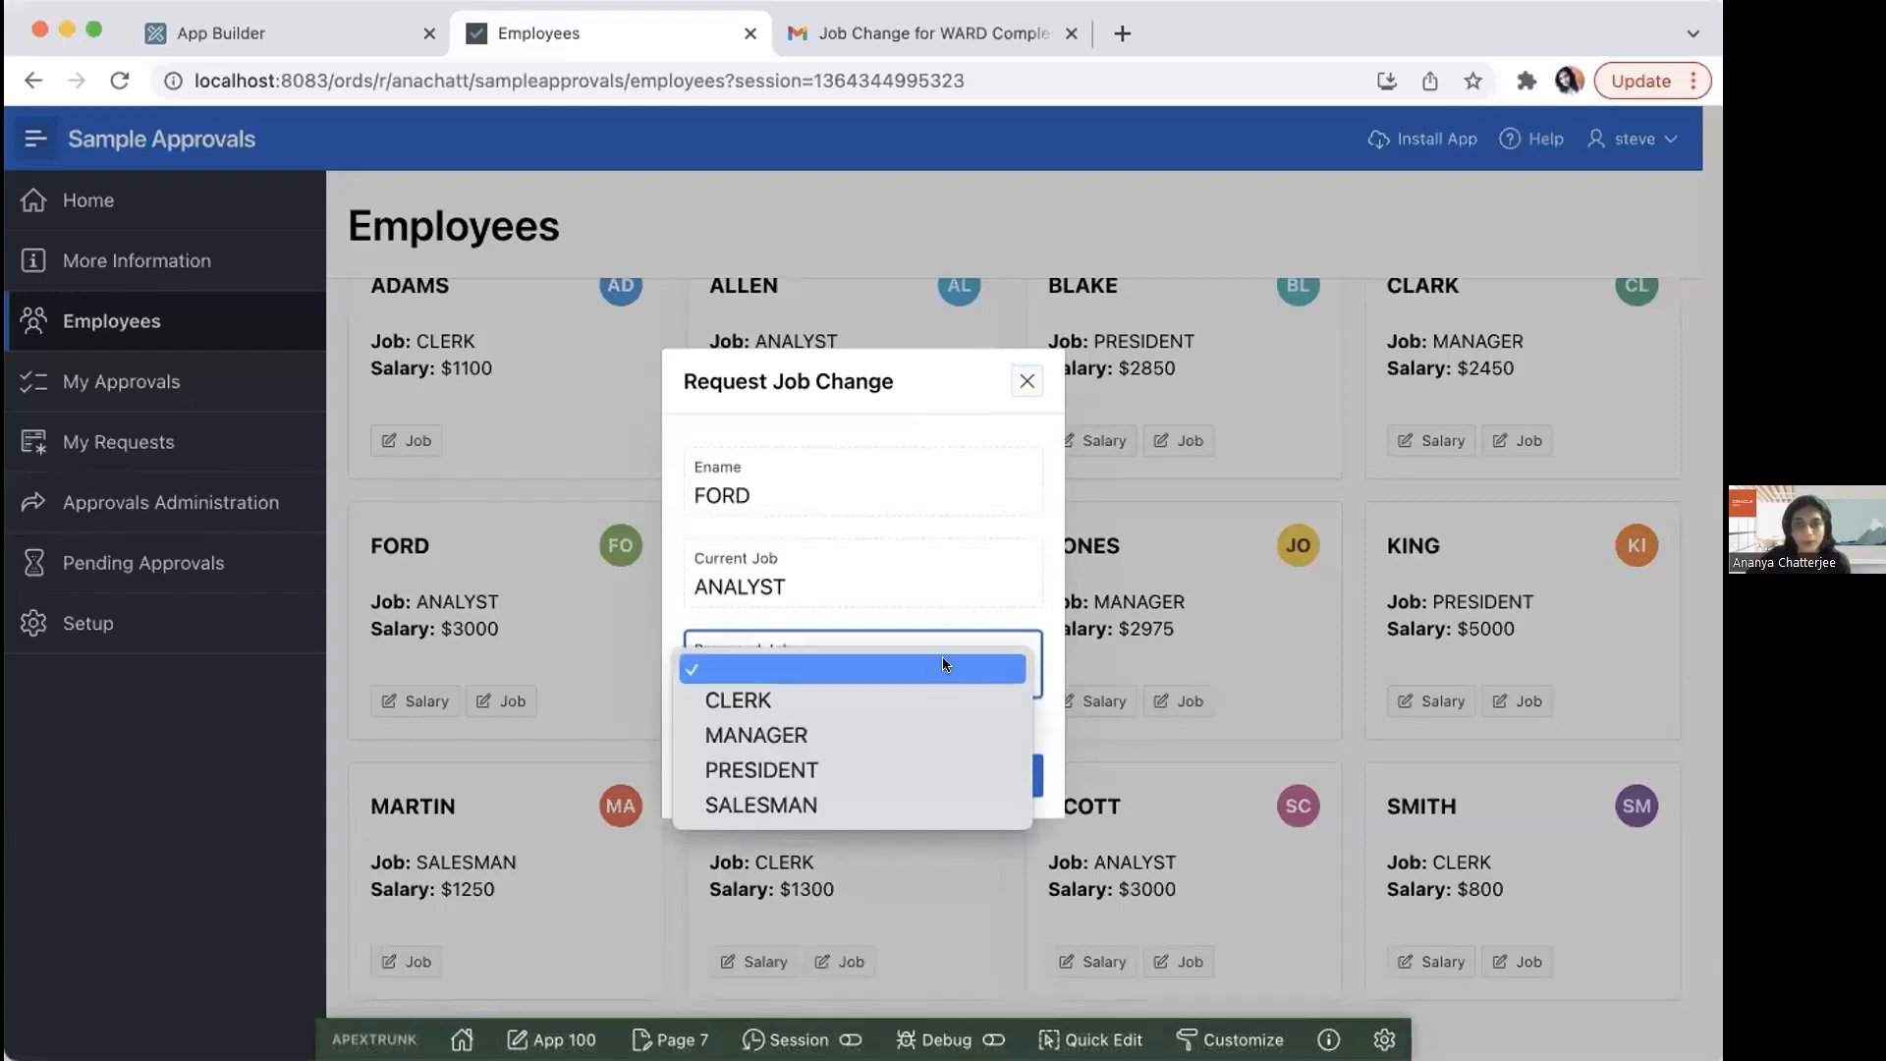
{"action": "left_click", "coordinate": [803, 734]}
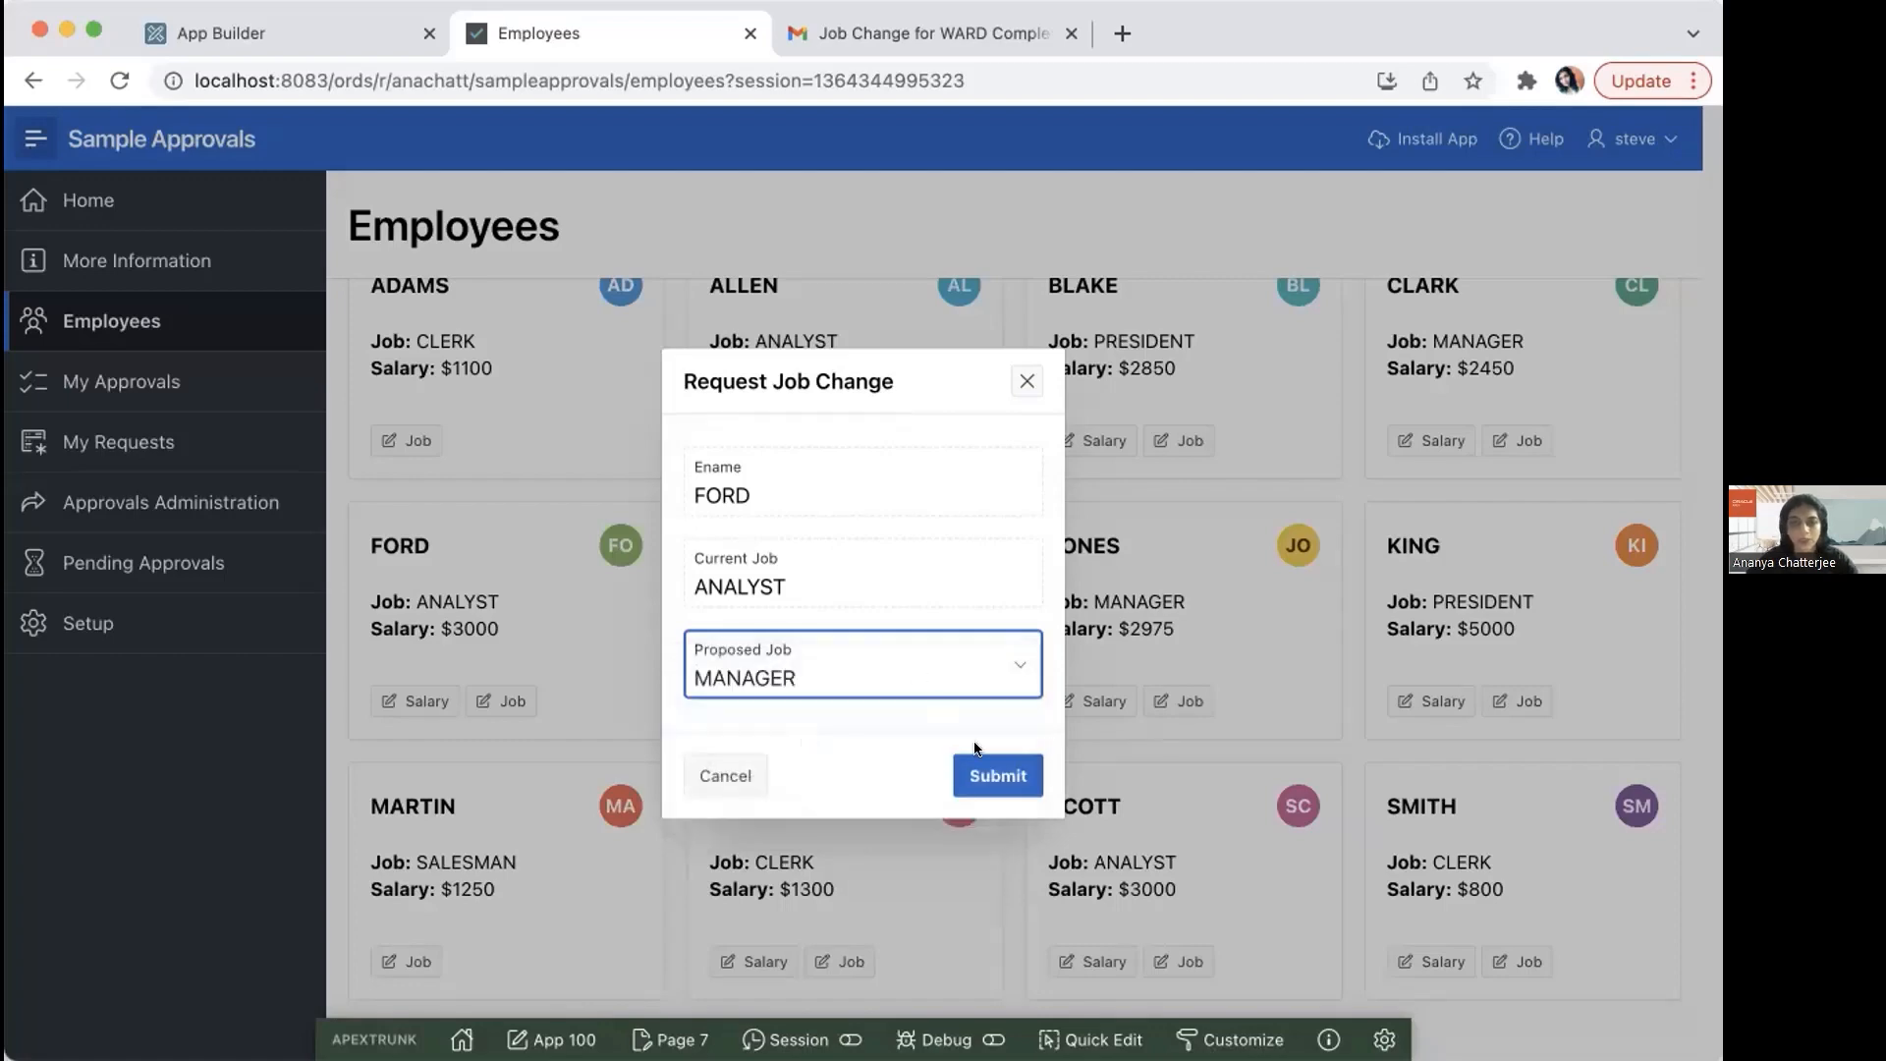
{"action": "left_click", "coordinate": [992, 776]}
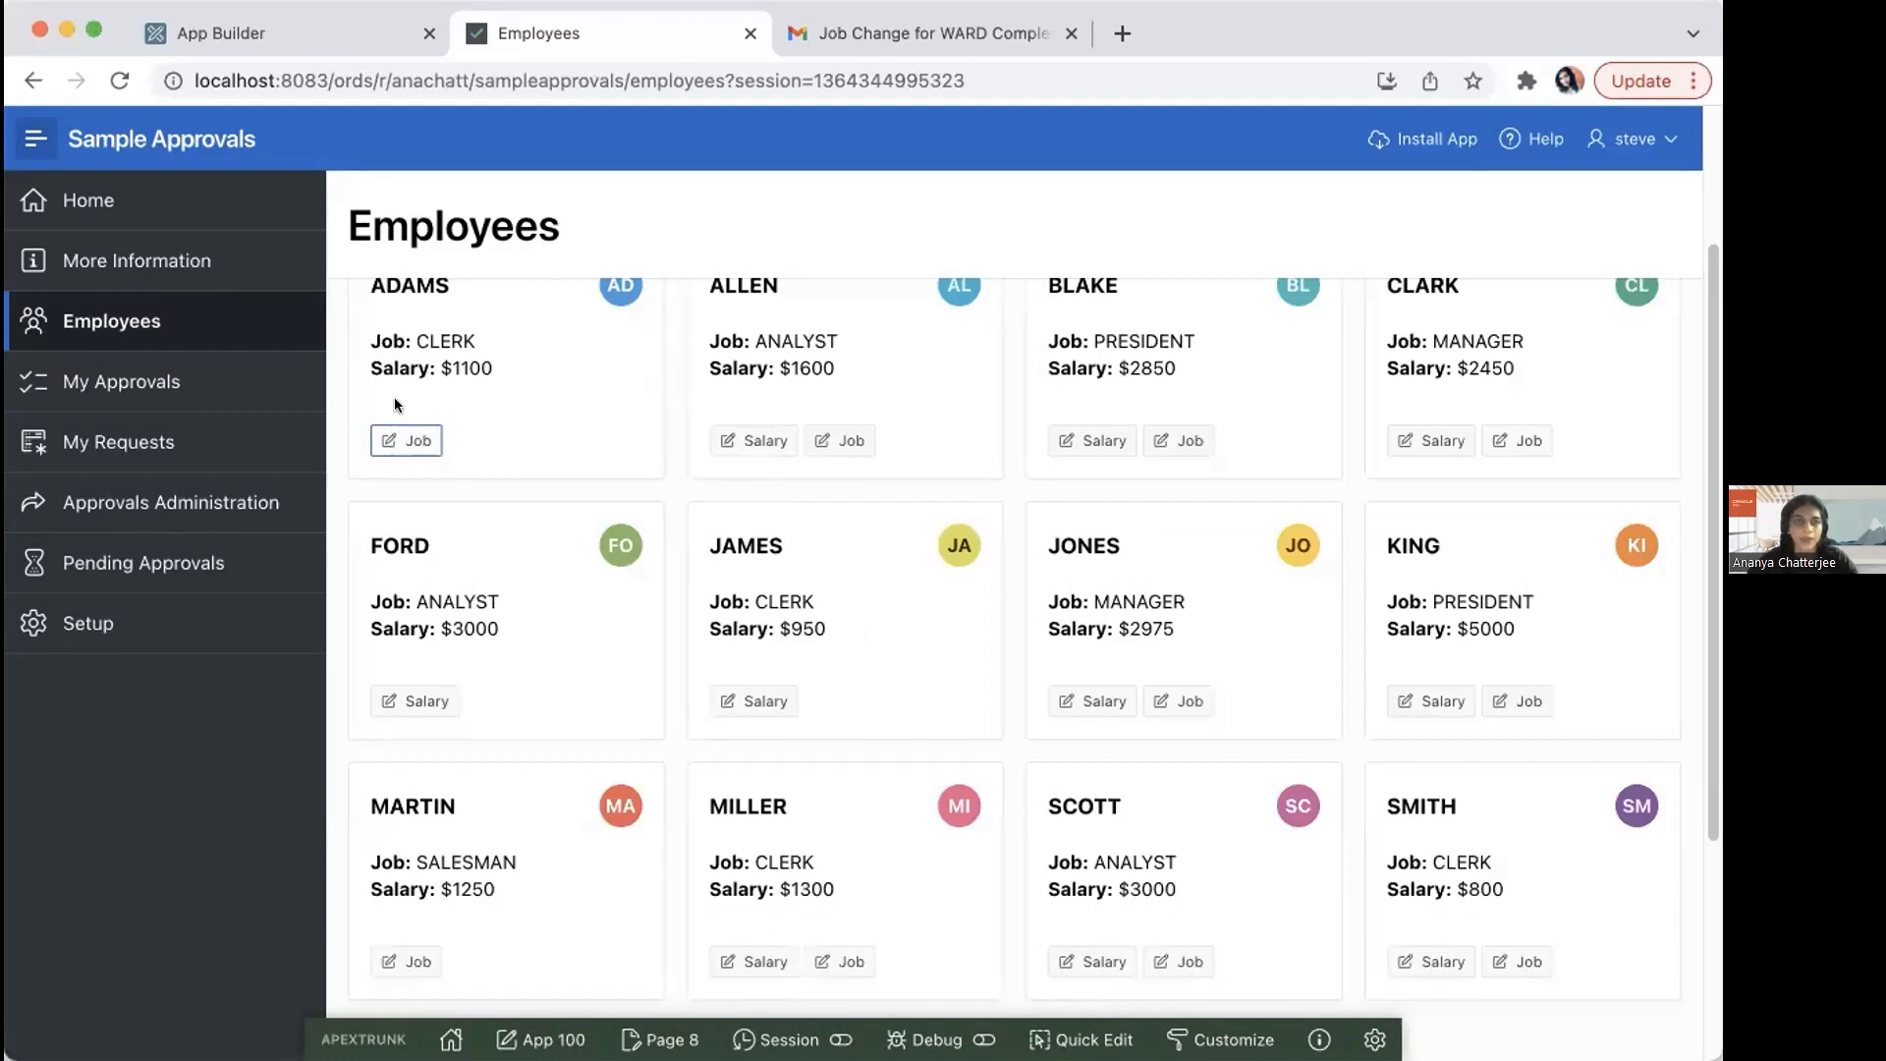
Step: Review the current user's submitted requests and the available sort options for that list
{"action": "left_click", "coordinate": [139, 444]}
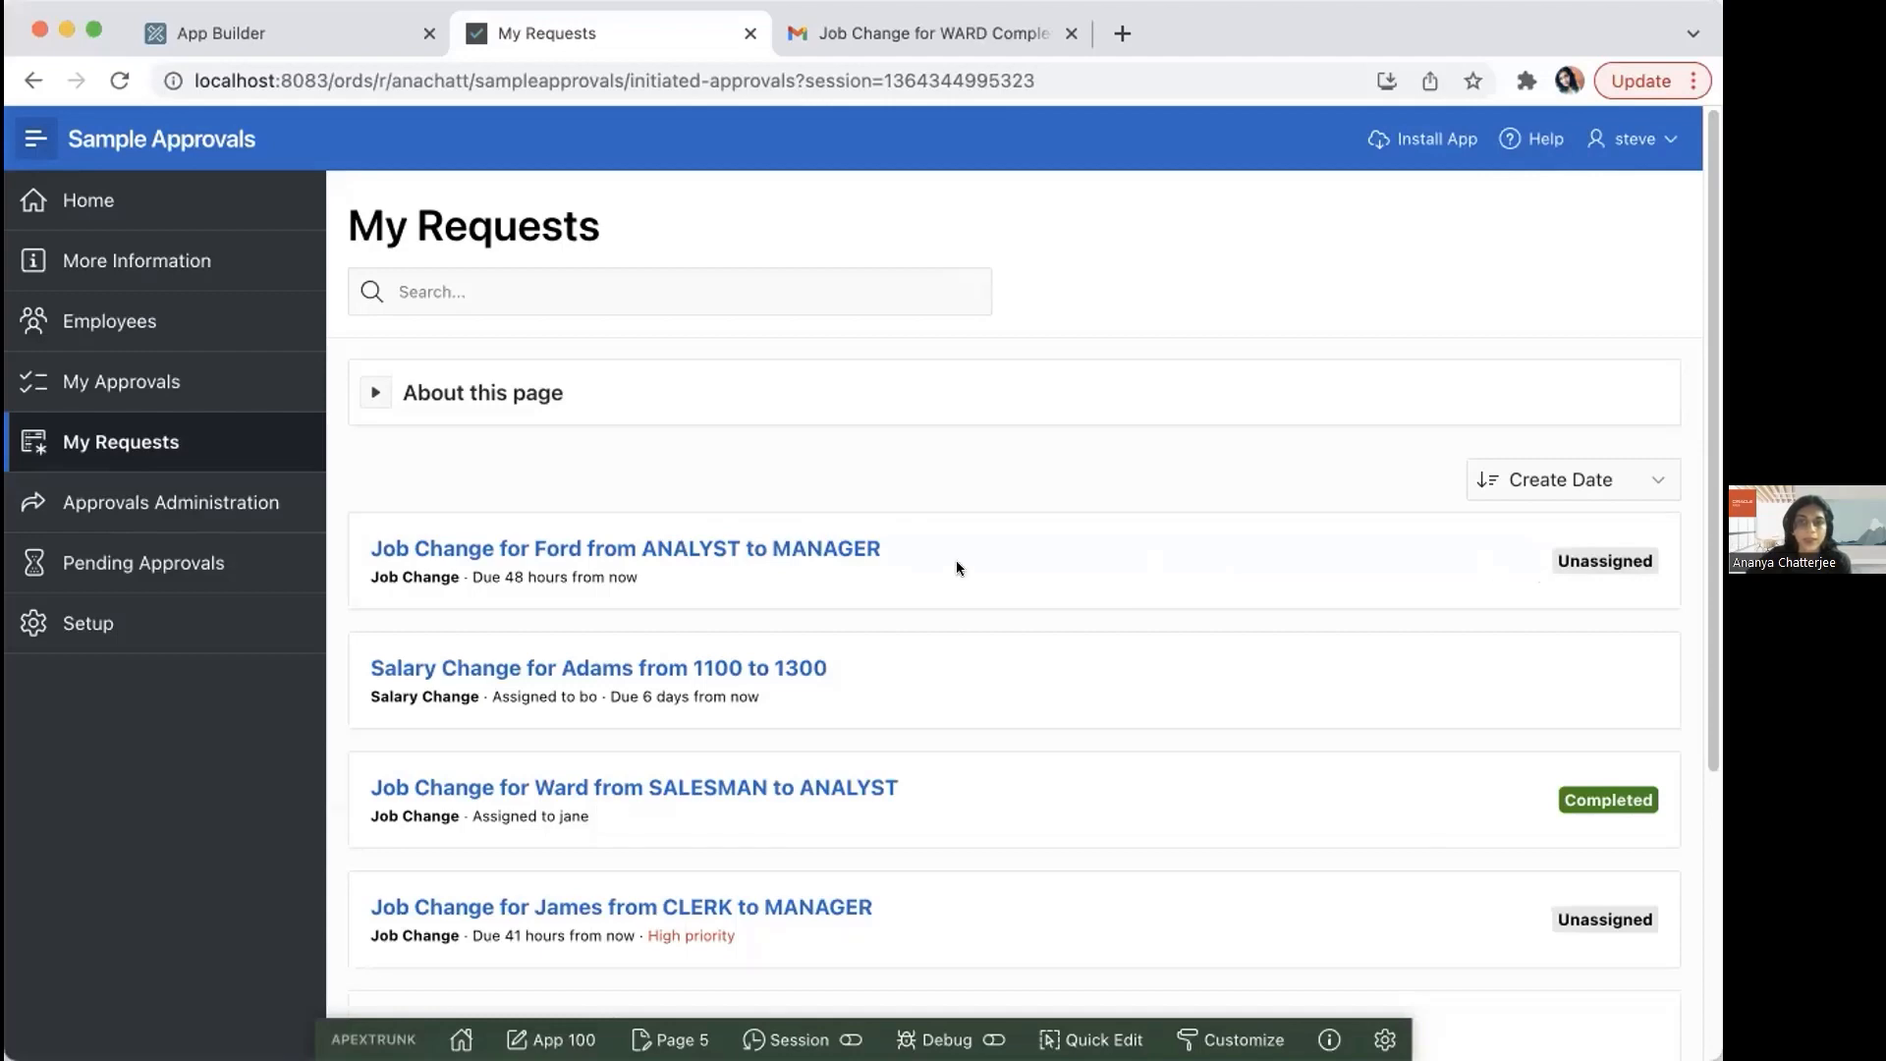
{"action": "left_click", "coordinate": [1562, 474]}
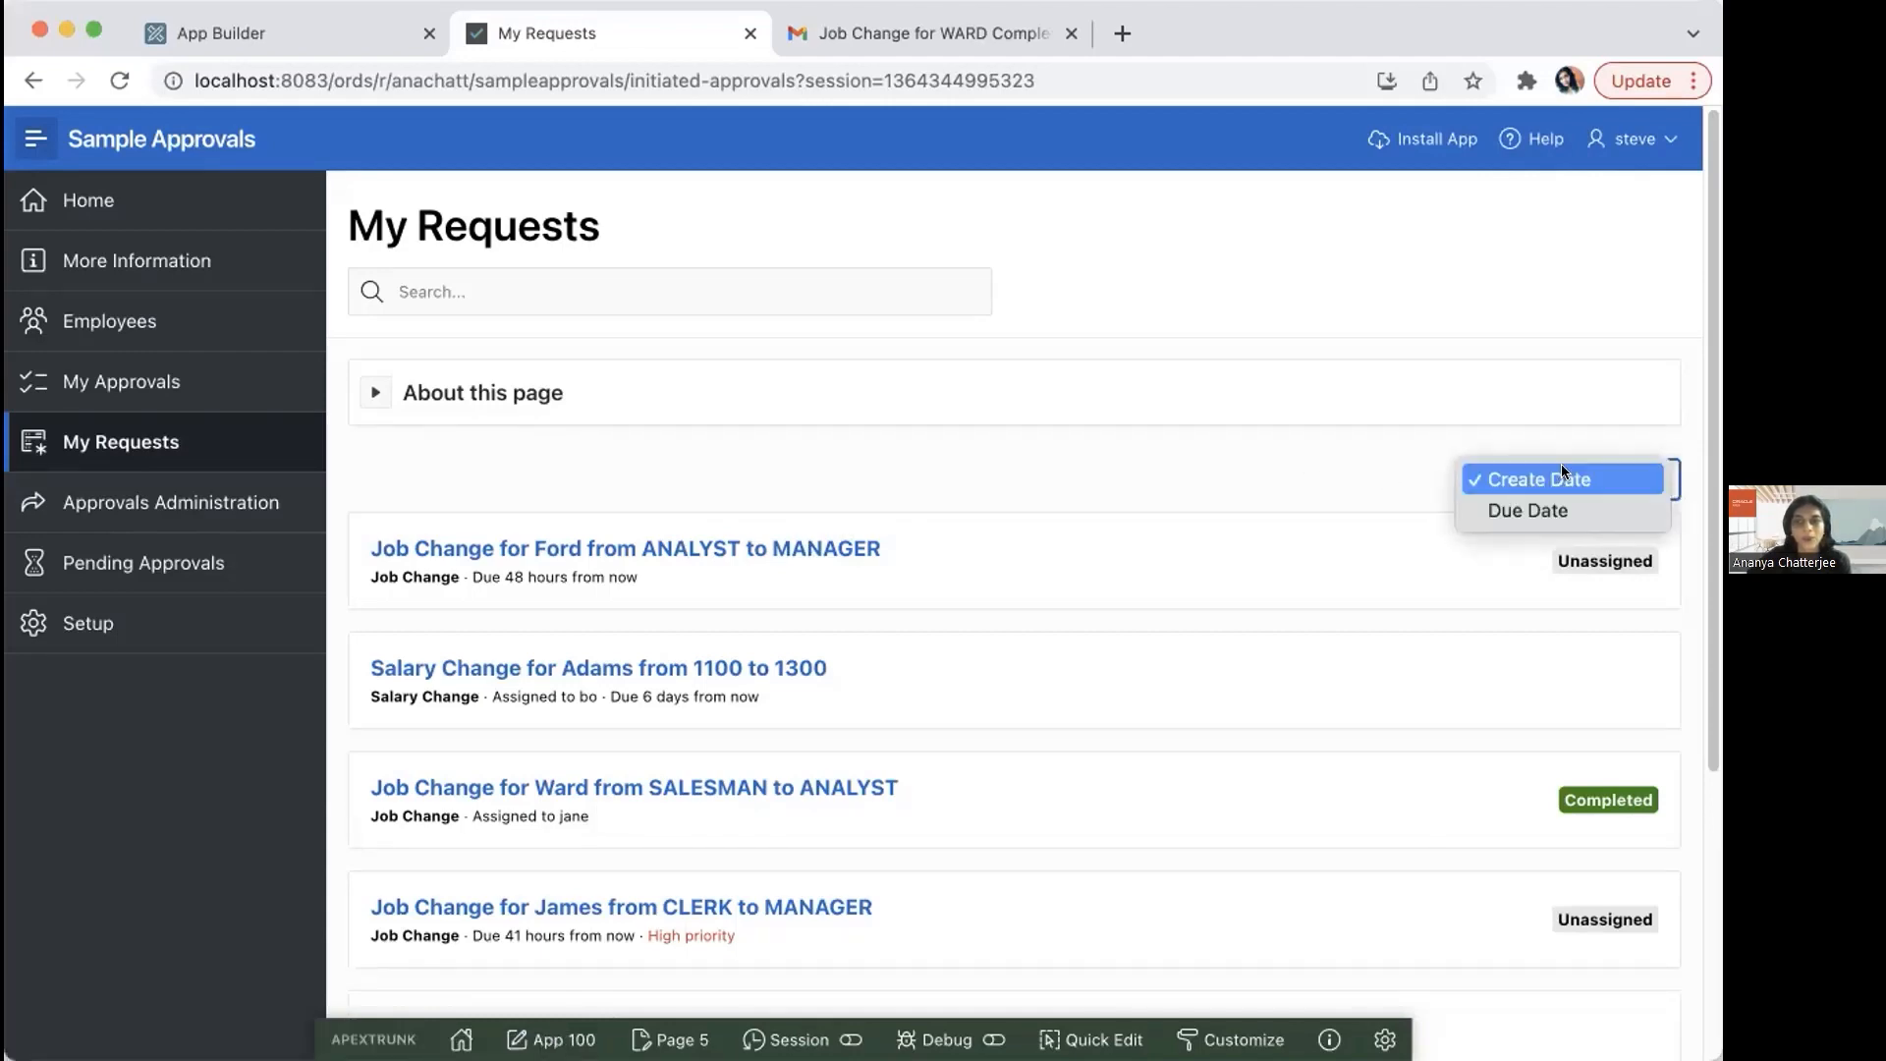
{"action": "left_click", "coordinate": [1292, 470]}
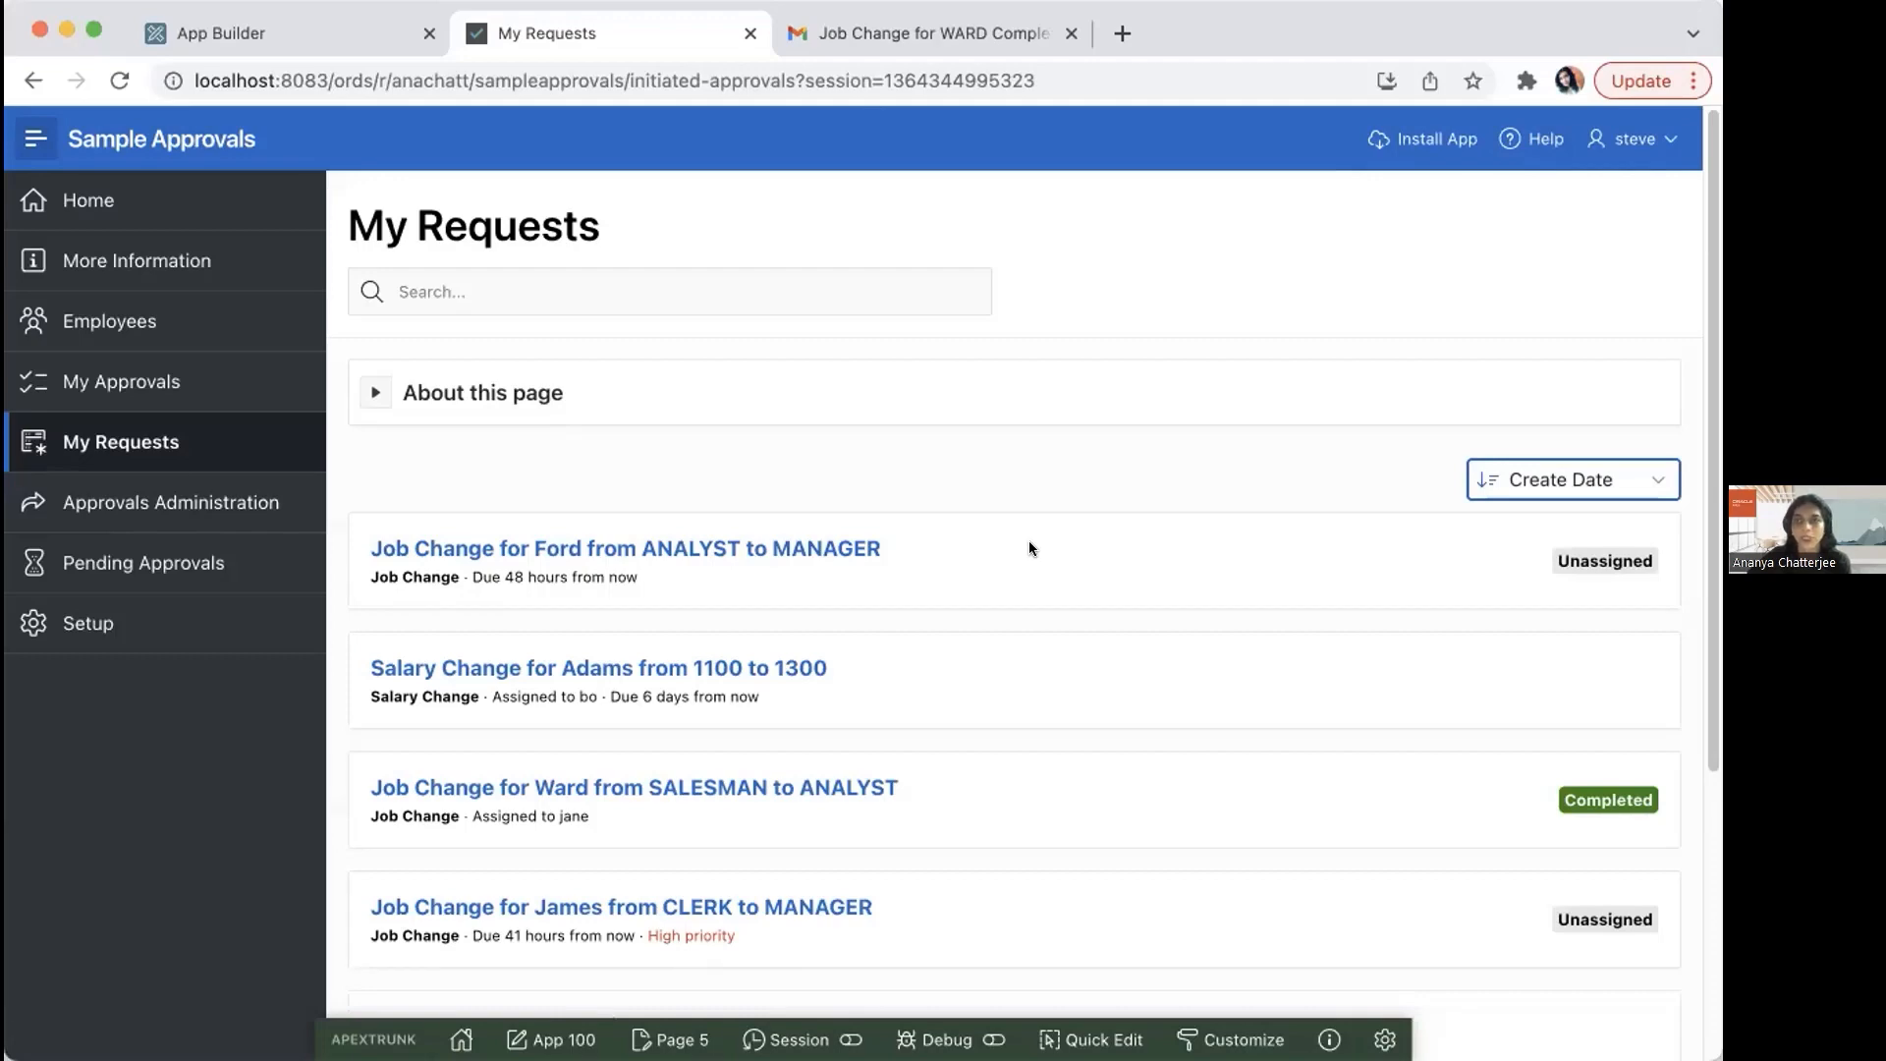
Step: Sign out and sign back in with the approver's username and account password
{"action": "left_click", "coordinate": [1619, 144]}
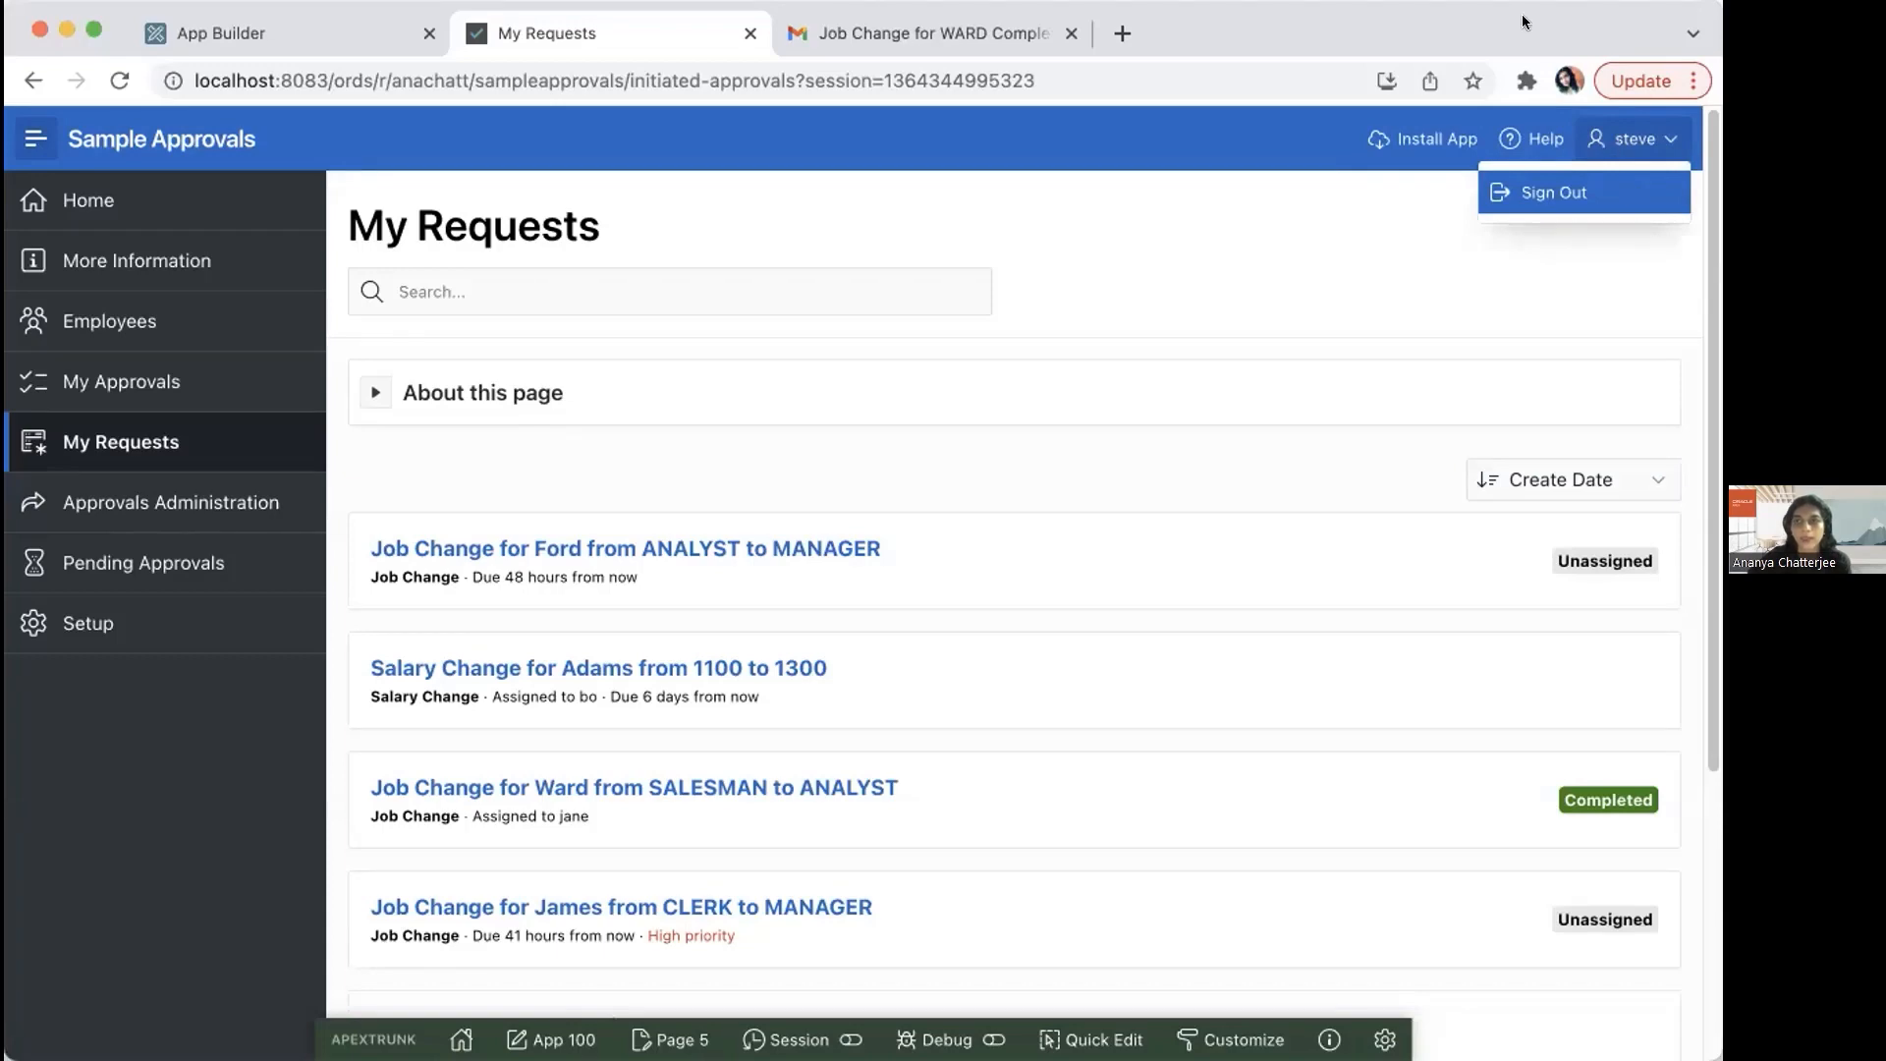
{"action": "left_click", "coordinate": [1564, 193]}
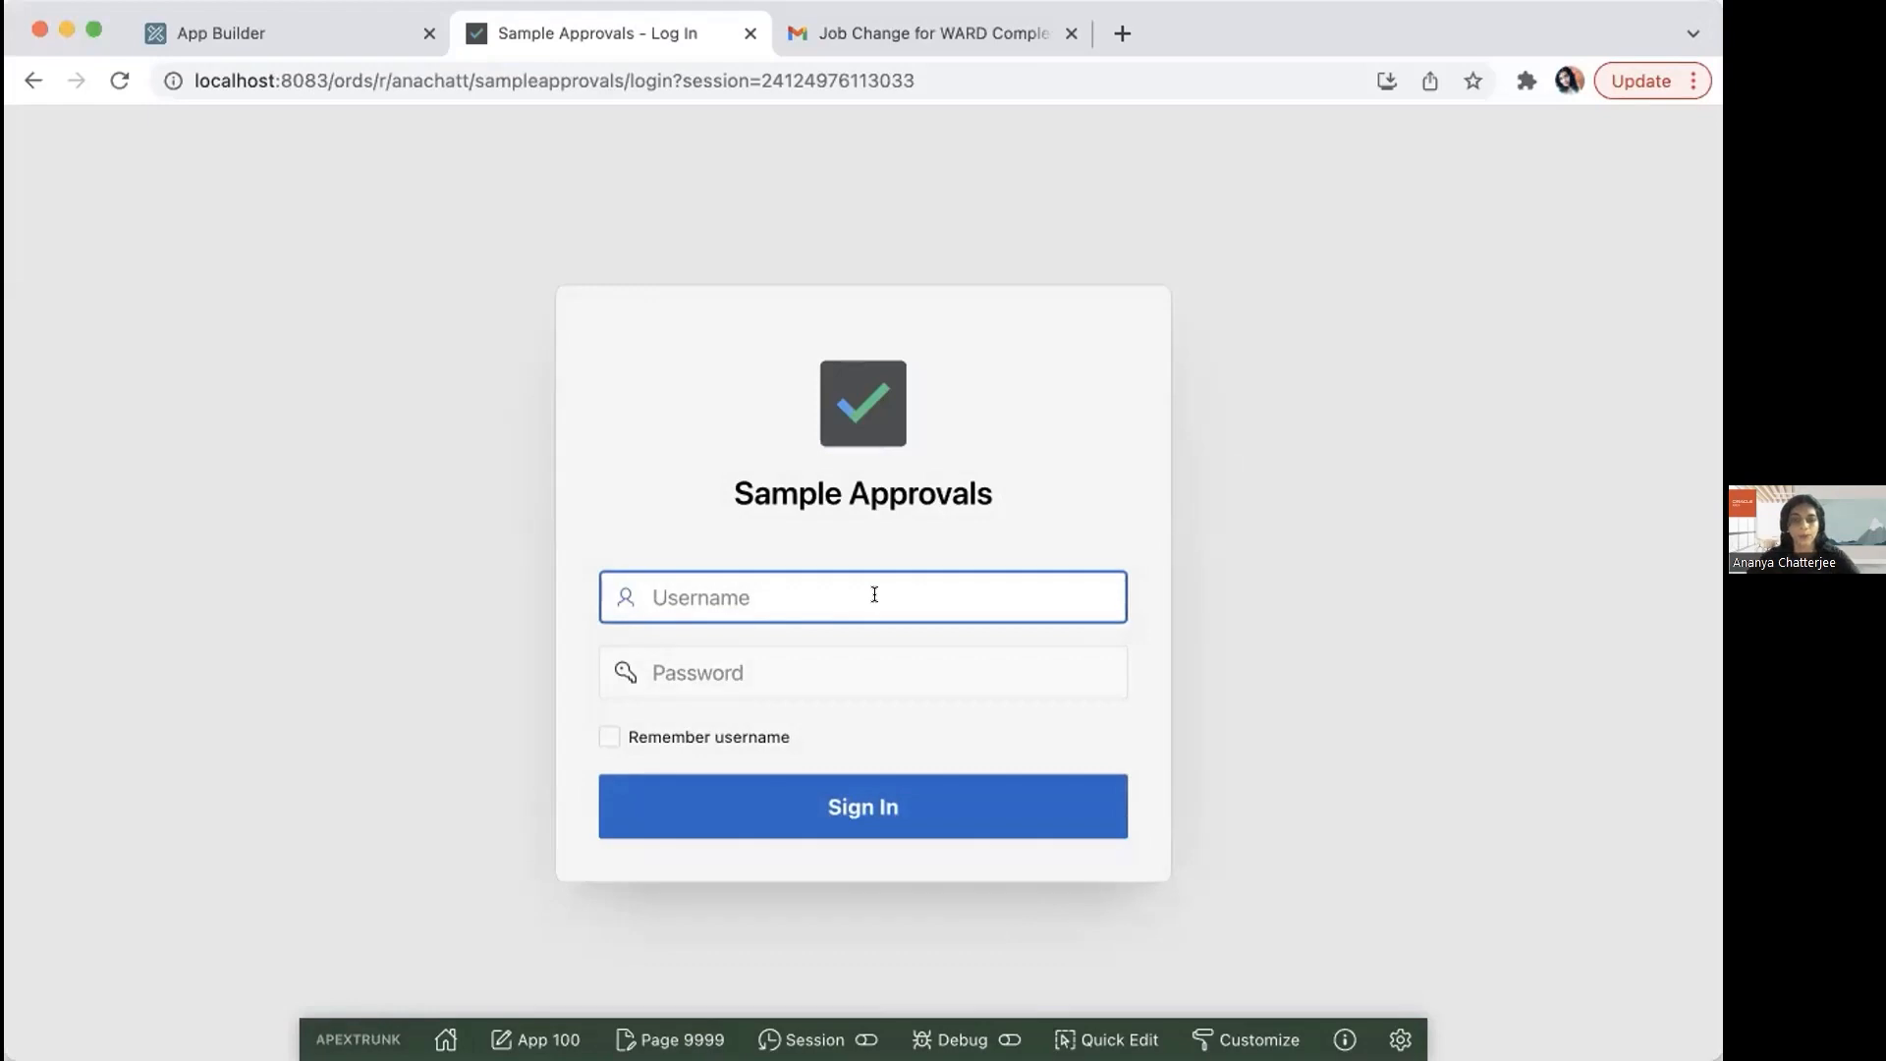
{"action": "type", "text": "bo"}
{"action": "key", "text": "Tab"}
{"action": "type", "text": "••••"}
{"action": "left_click", "coordinate": [807, 796]}
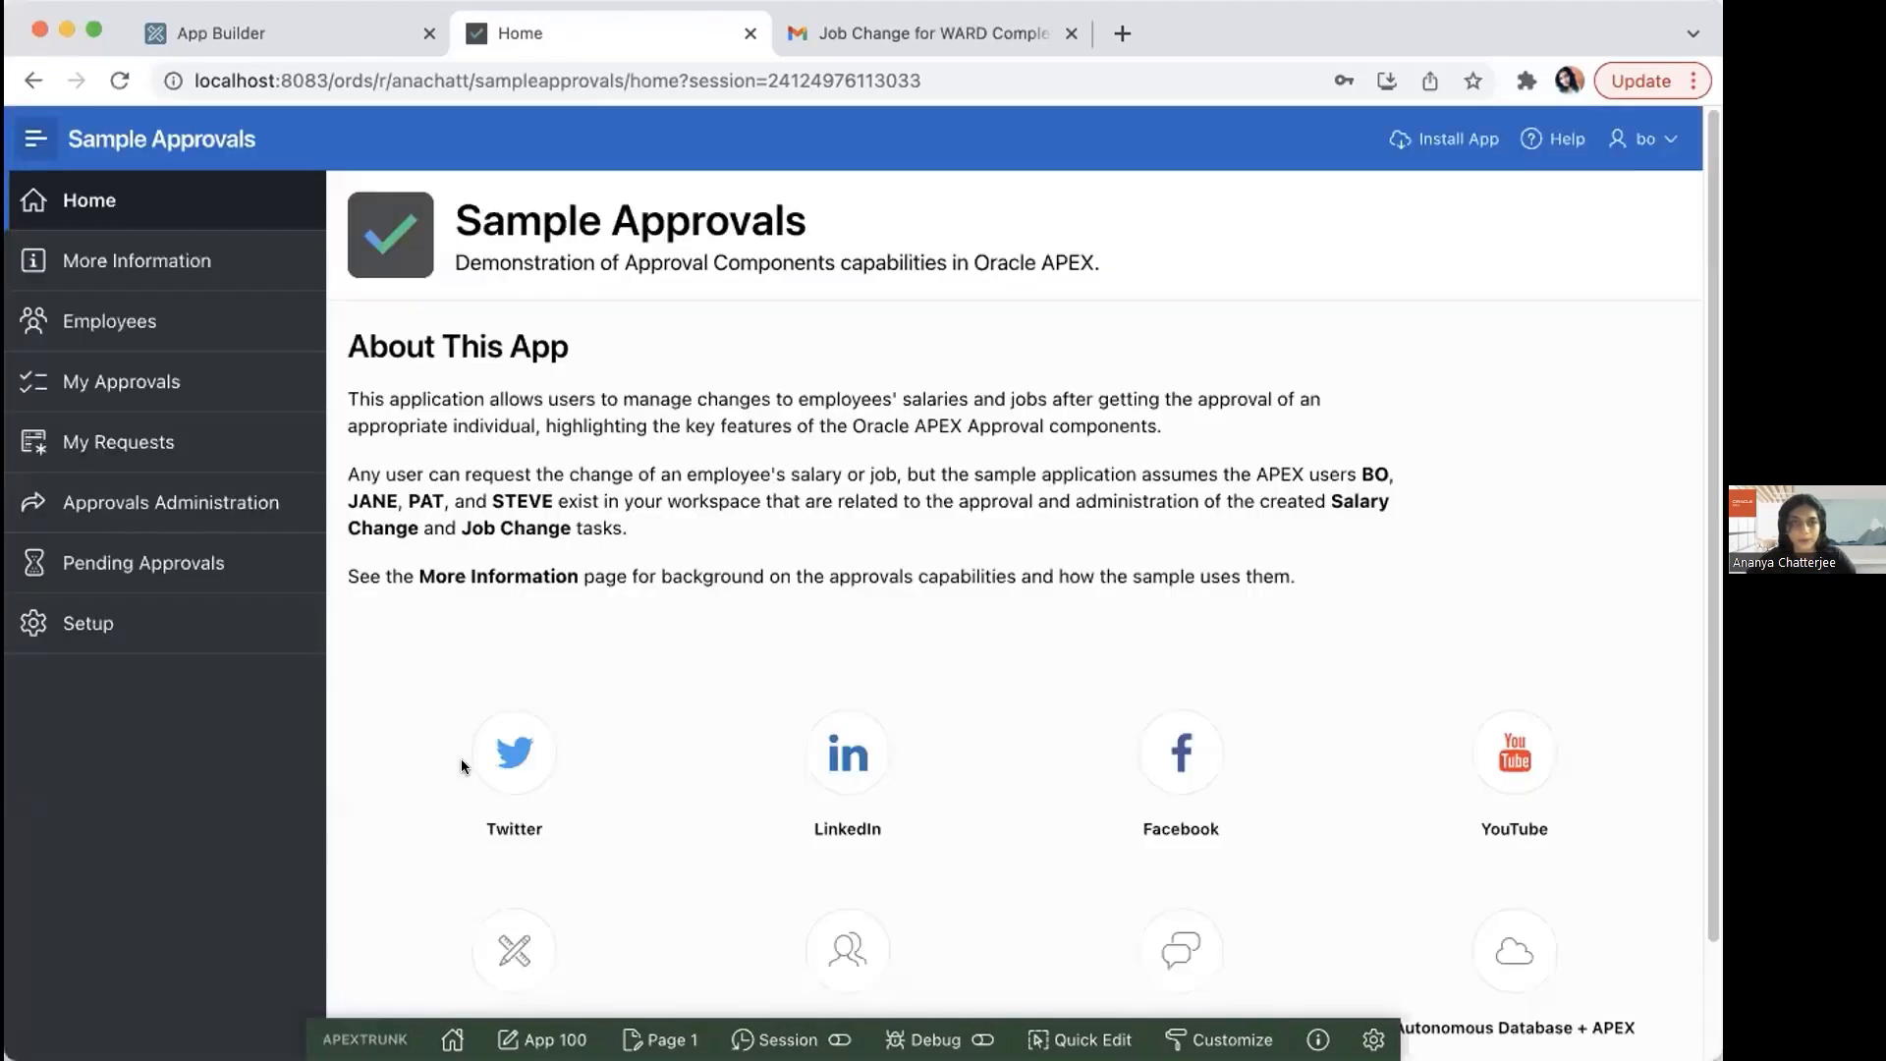
Step: Show the approver's own approval tasks and sort them by Create Date
{"action": "left_click", "coordinate": [147, 384]}
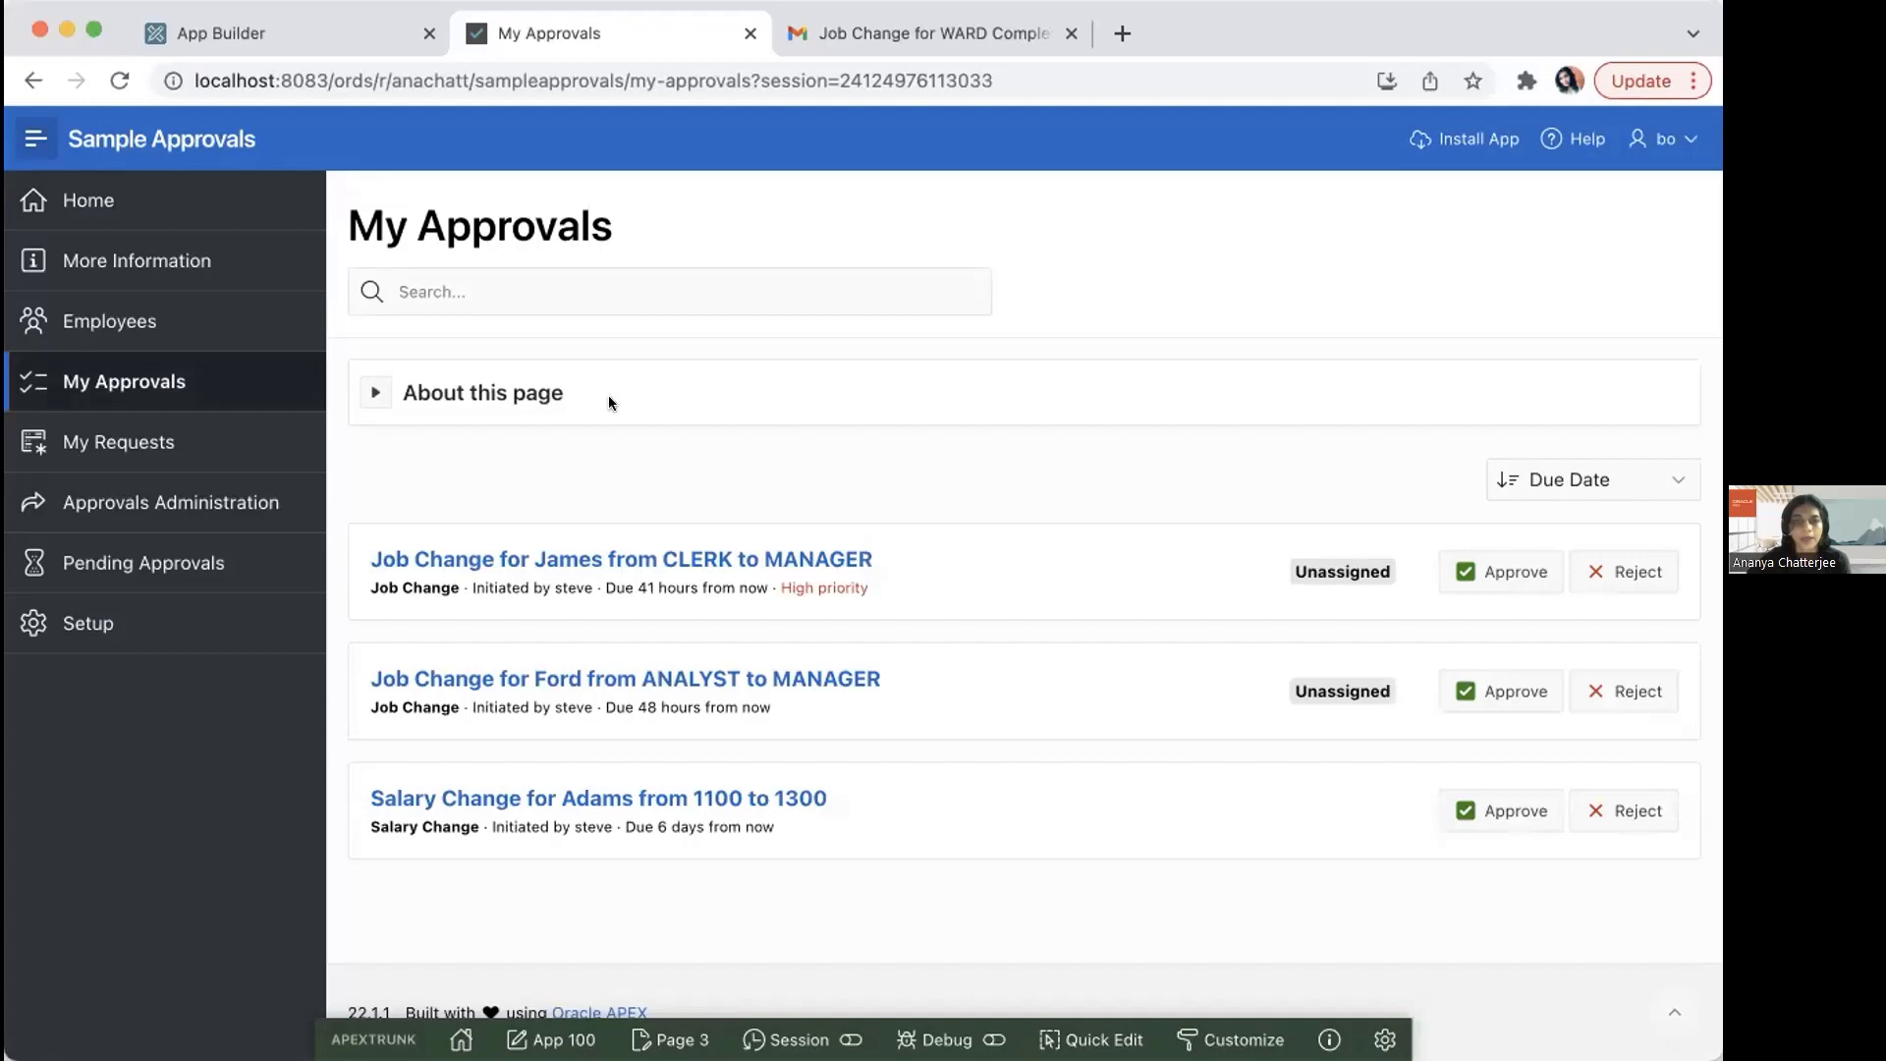
{"action": "left_click", "coordinate": [1640, 477]}
{"action": "left_click", "coordinate": [1604, 448]}
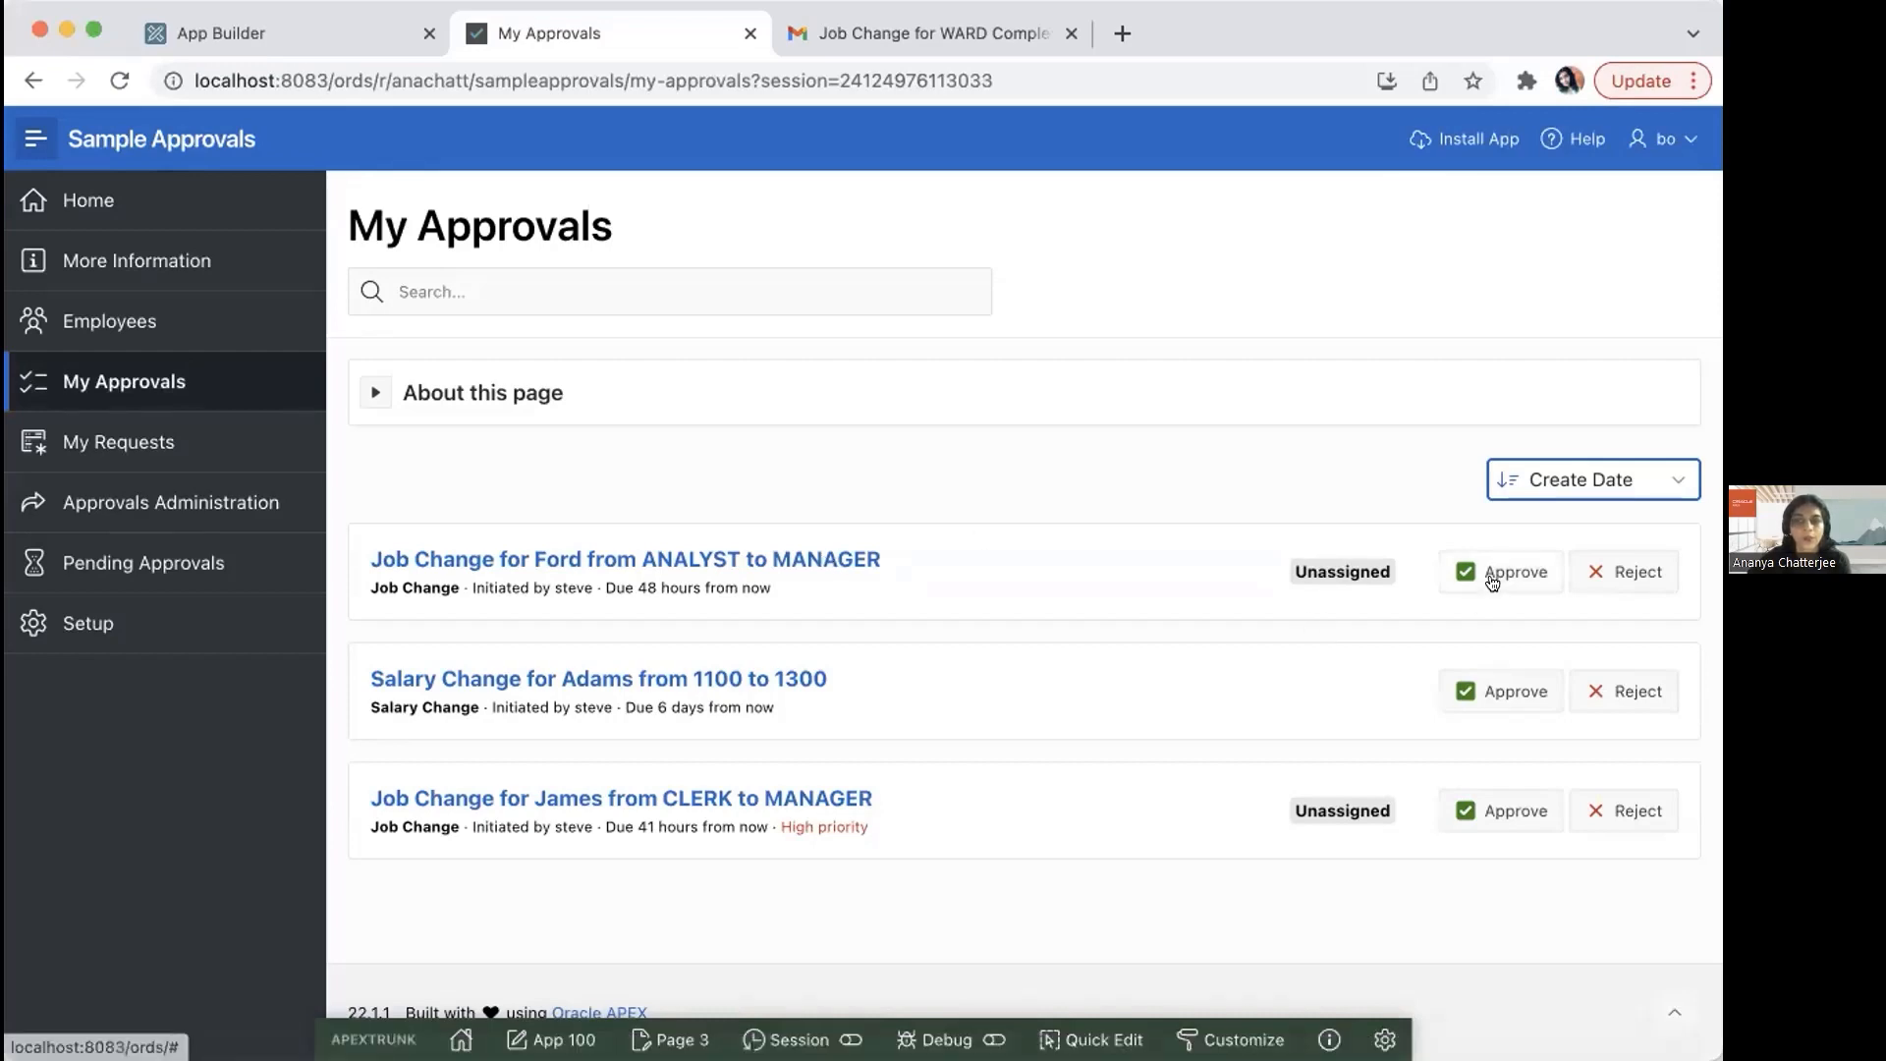
Step: Add the comment "Claiming this one to act on it." to the newest ANALYST to MANAGER job change task and claim the task
{"action": "left_click", "coordinate": [828, 560]}
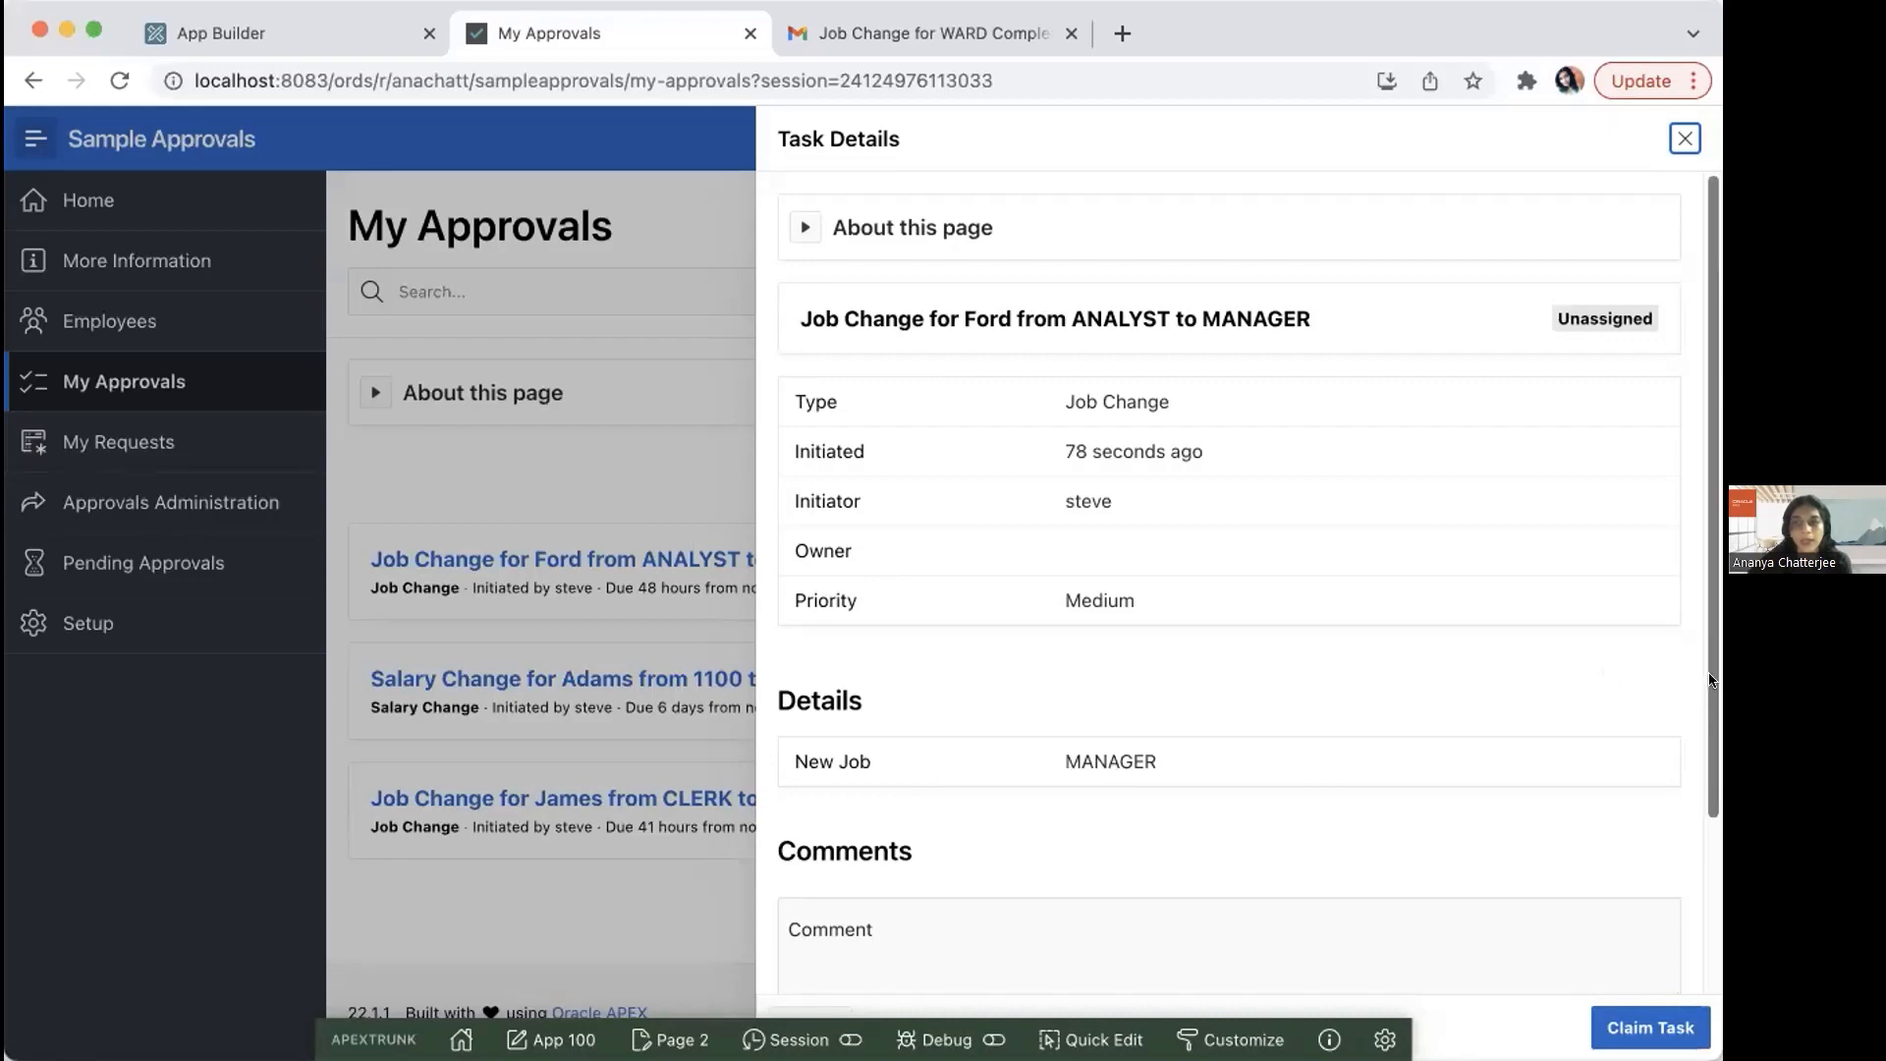
{"action": "scroll", "coordinate": [1670, 766], "scroll_direction": "down", "scroll_amount": 3}
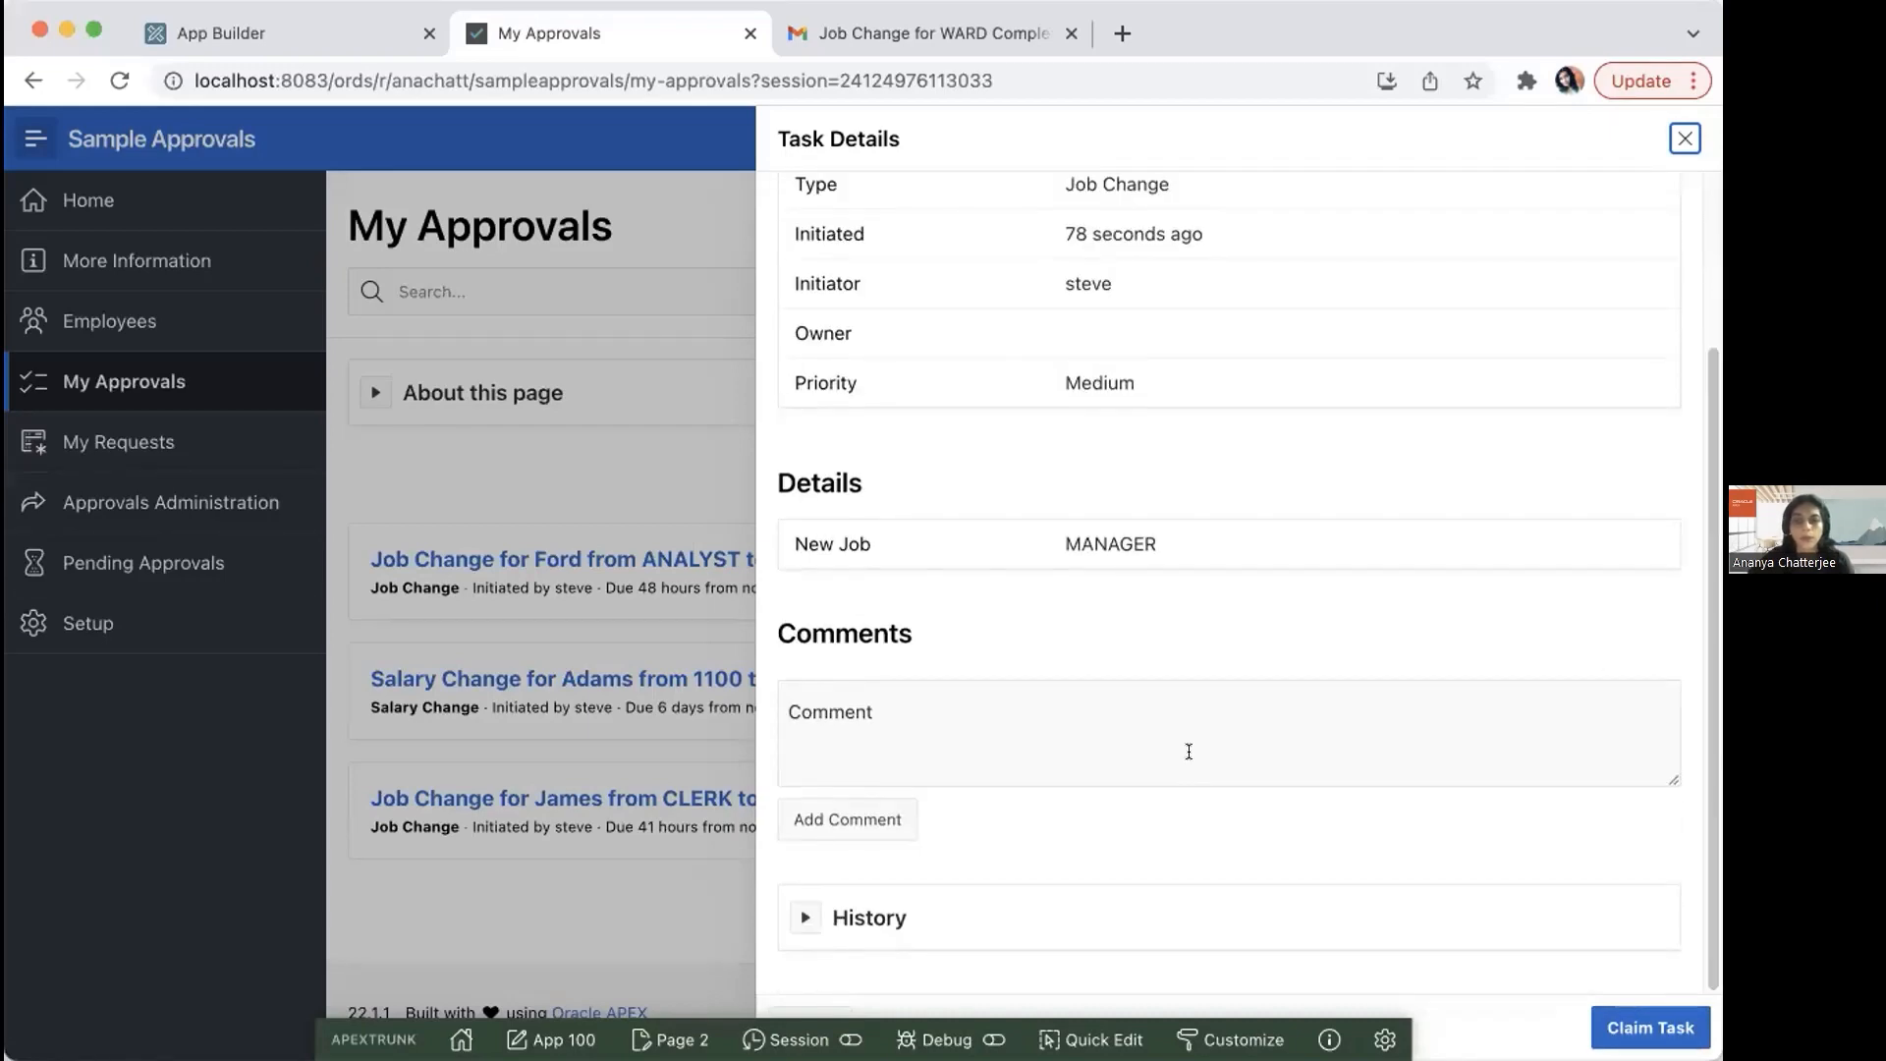
{"action": "left_click", "coordinate": [1113, 708]}
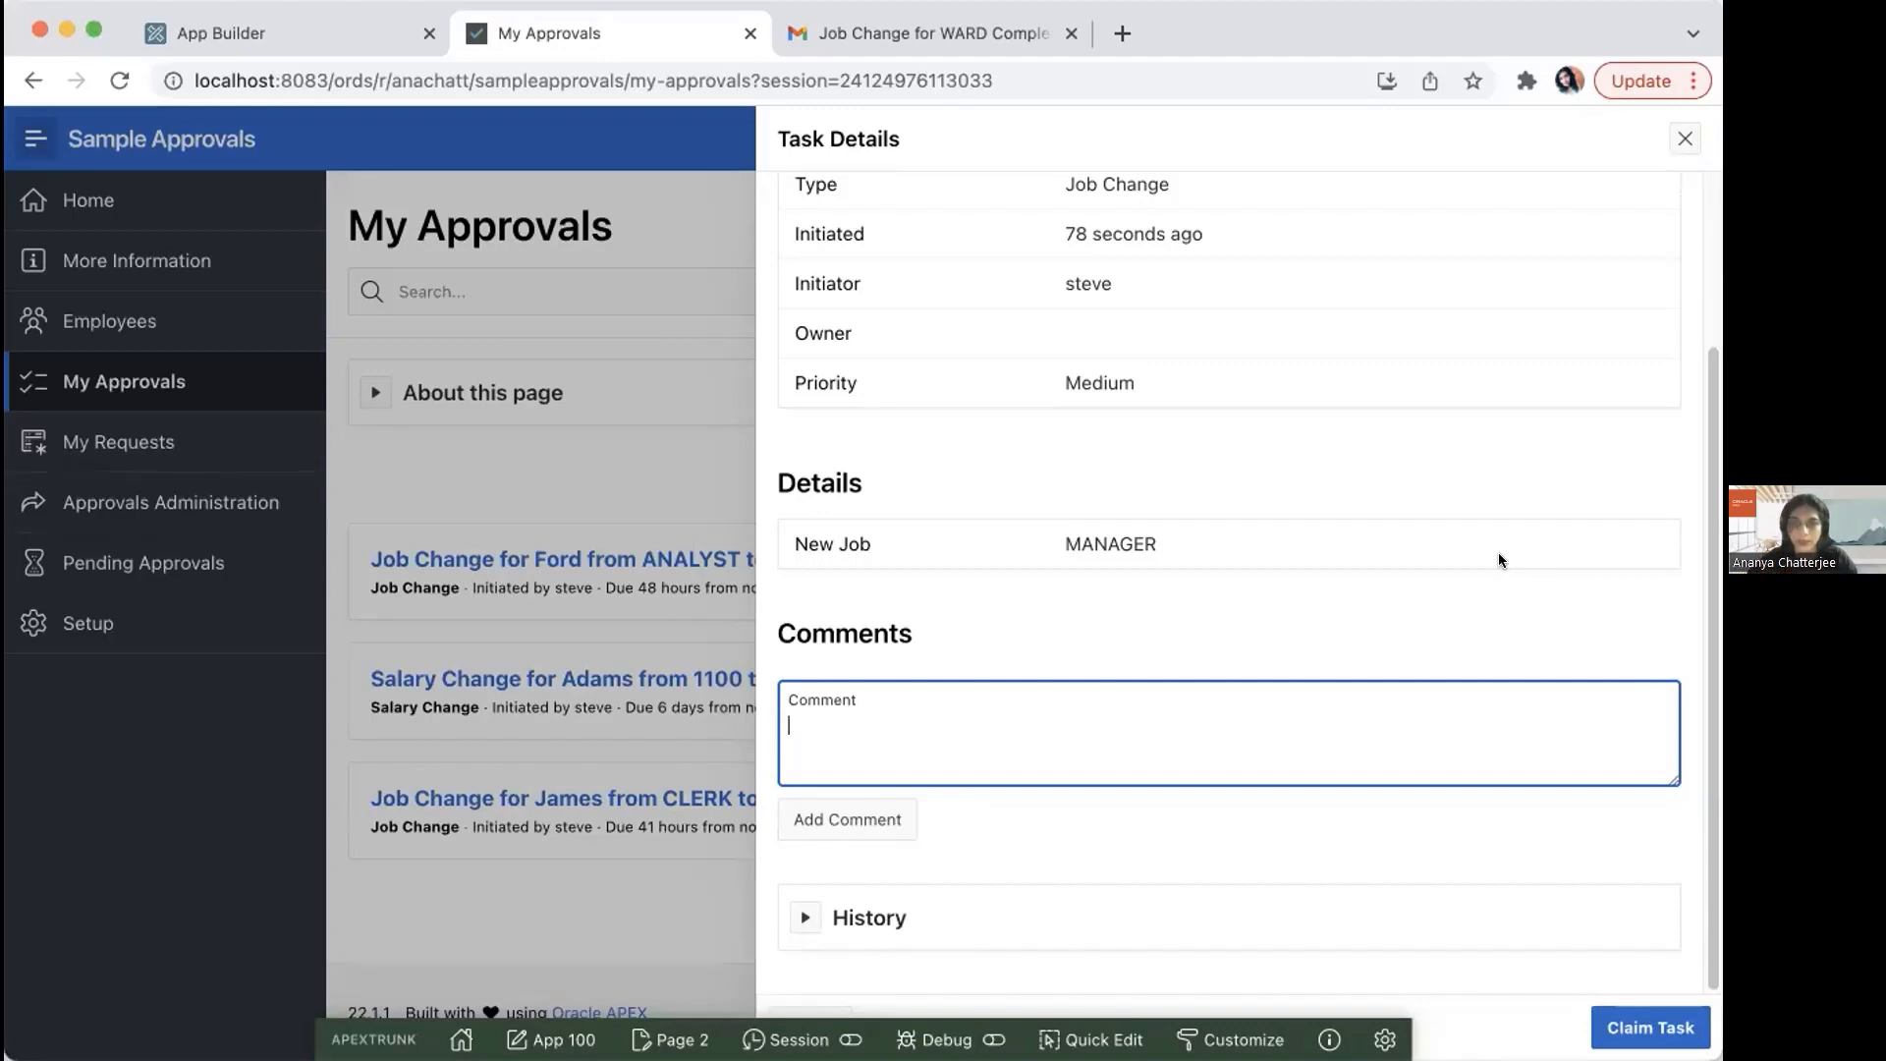
{"action": "type", "text": "Cla"}
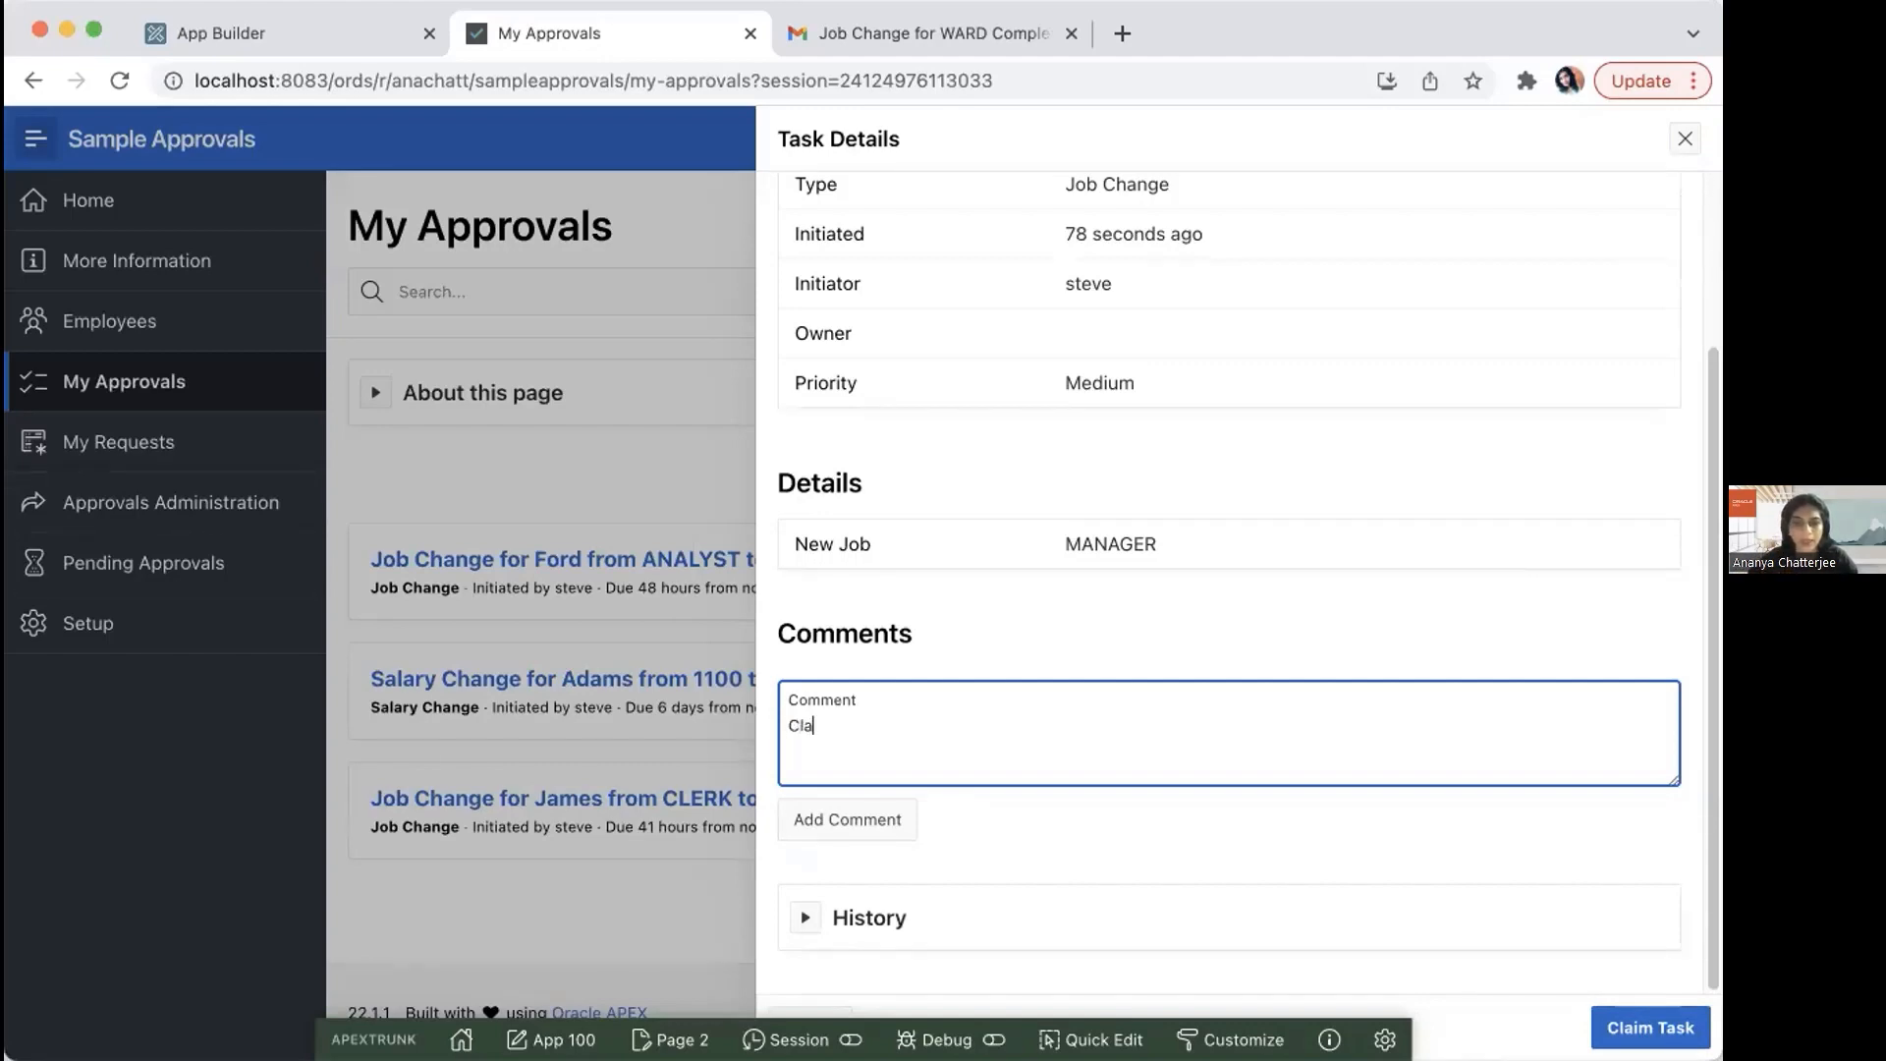
{"action": "type", "text": "iming this one to act on it."}
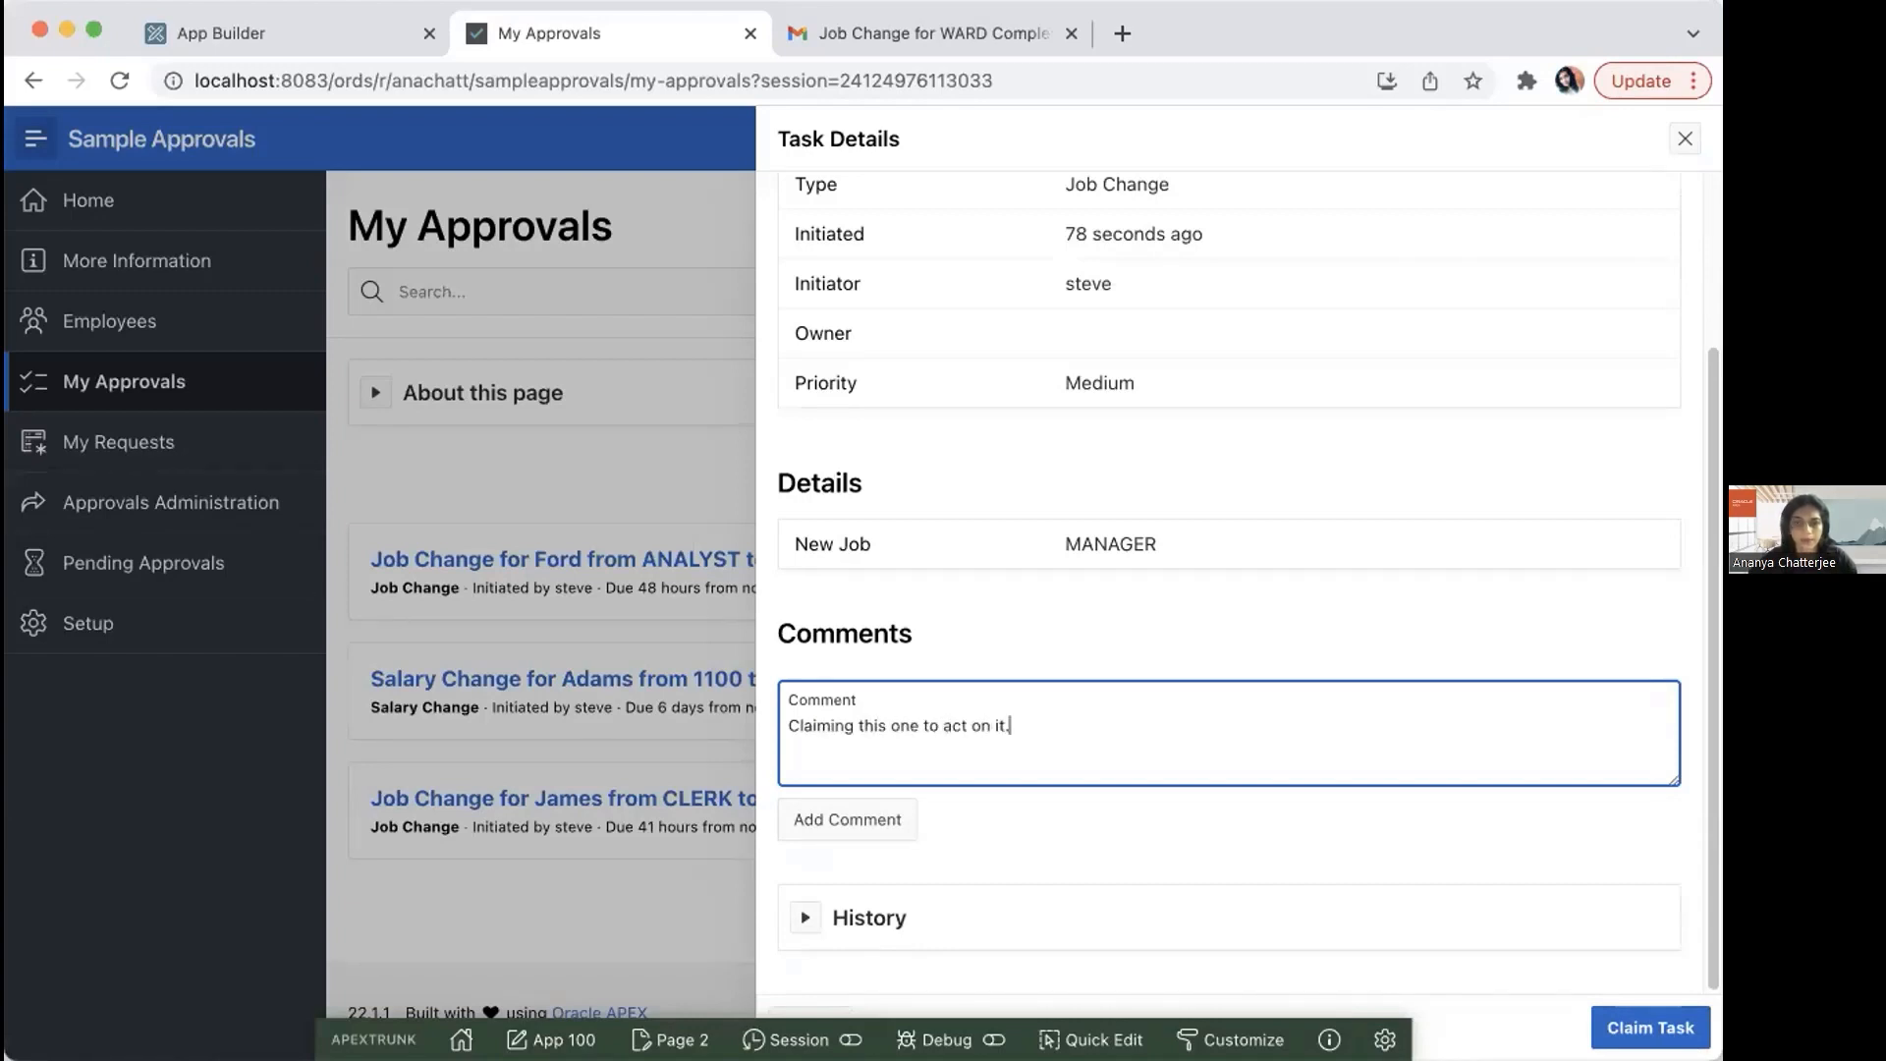
{"action": "left_click", "coordinate": [909, 821]}
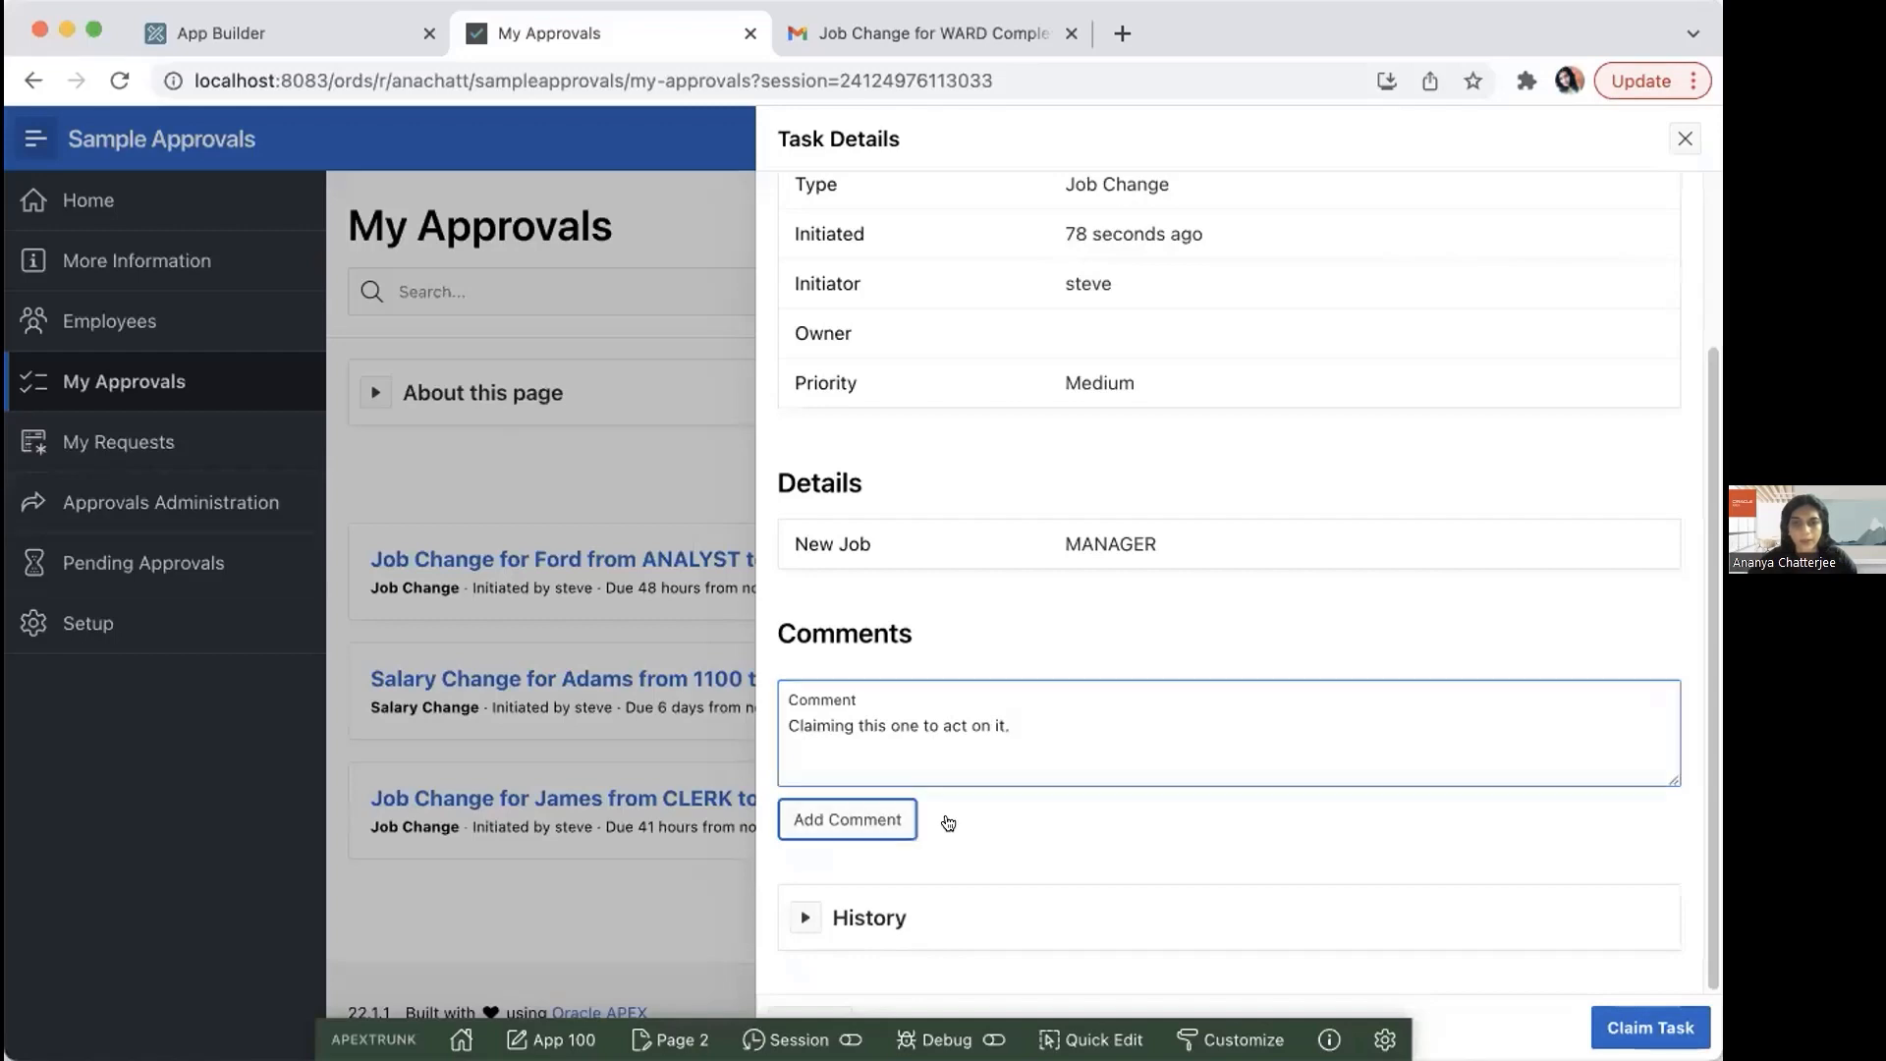
{"action": "left_click", "coordinate": [1609, 1007]}
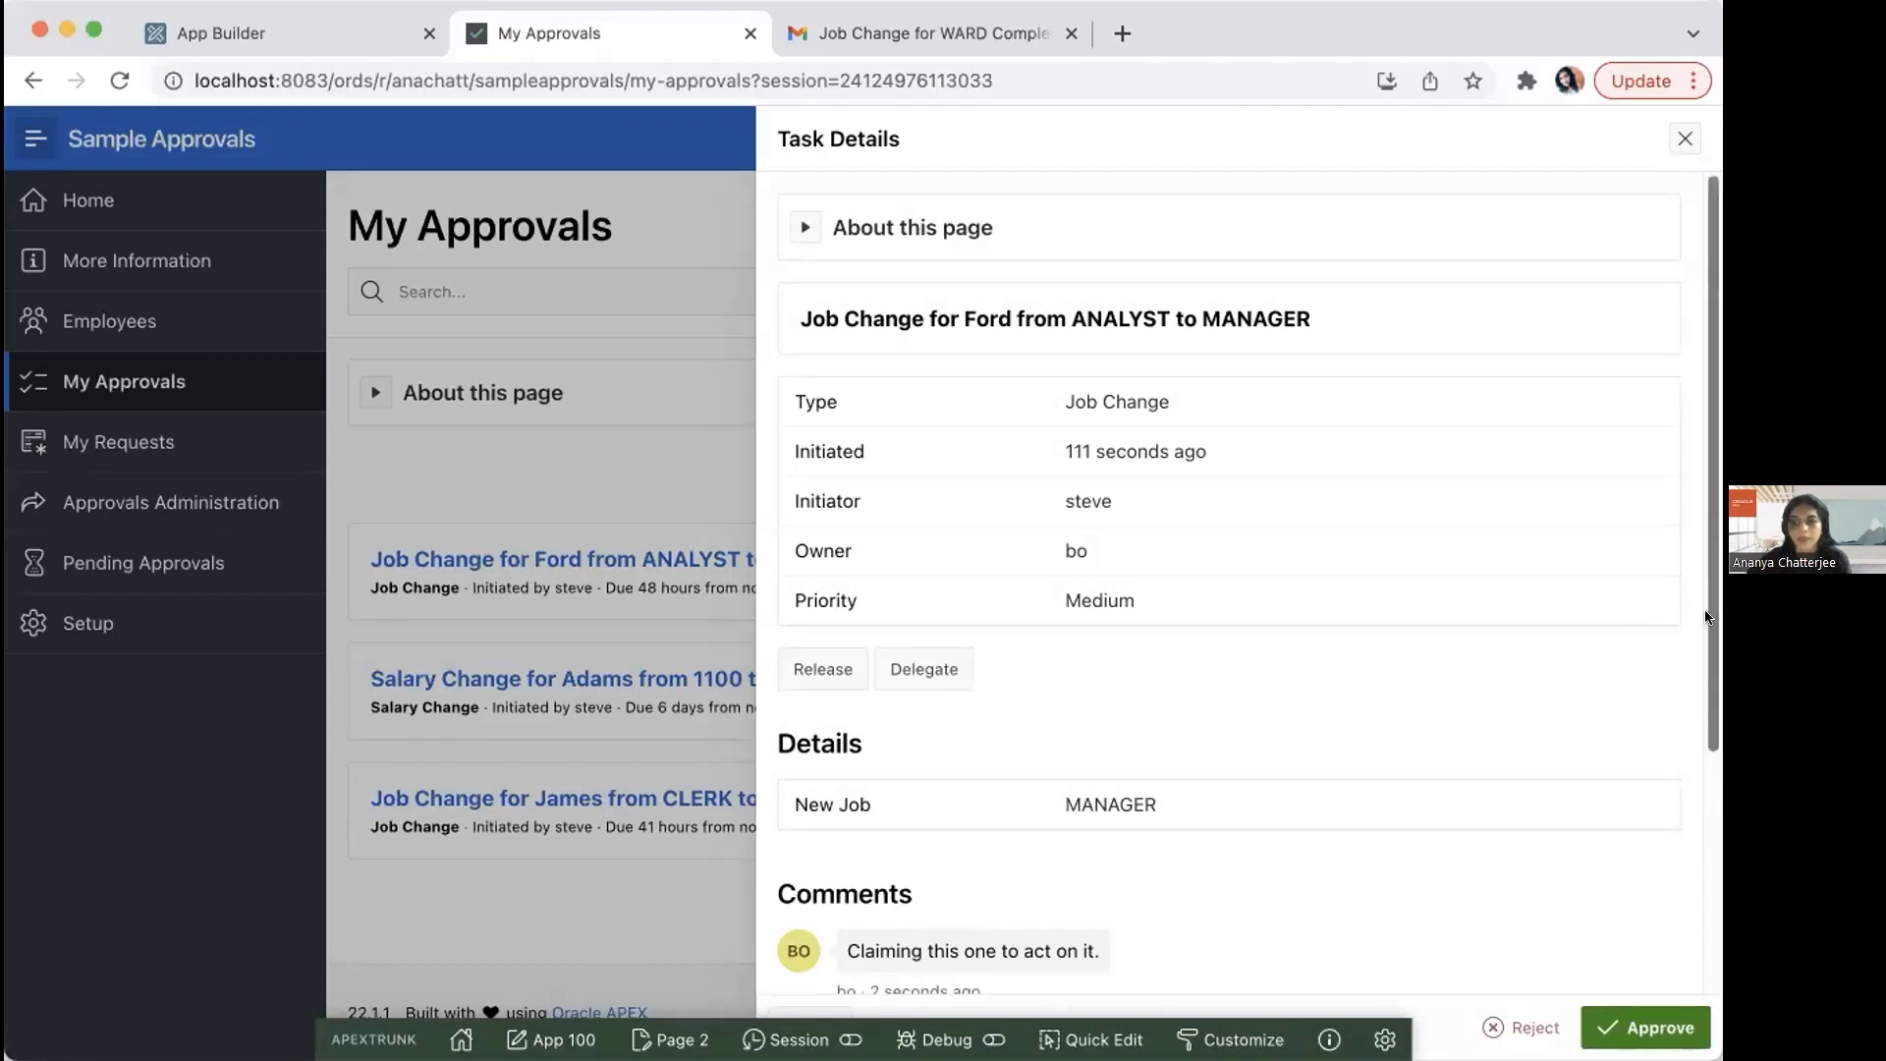
{"action": "scroll", "coordinate": [1696, 731], "scroll_direction": "down", "scroll_amount": 3}
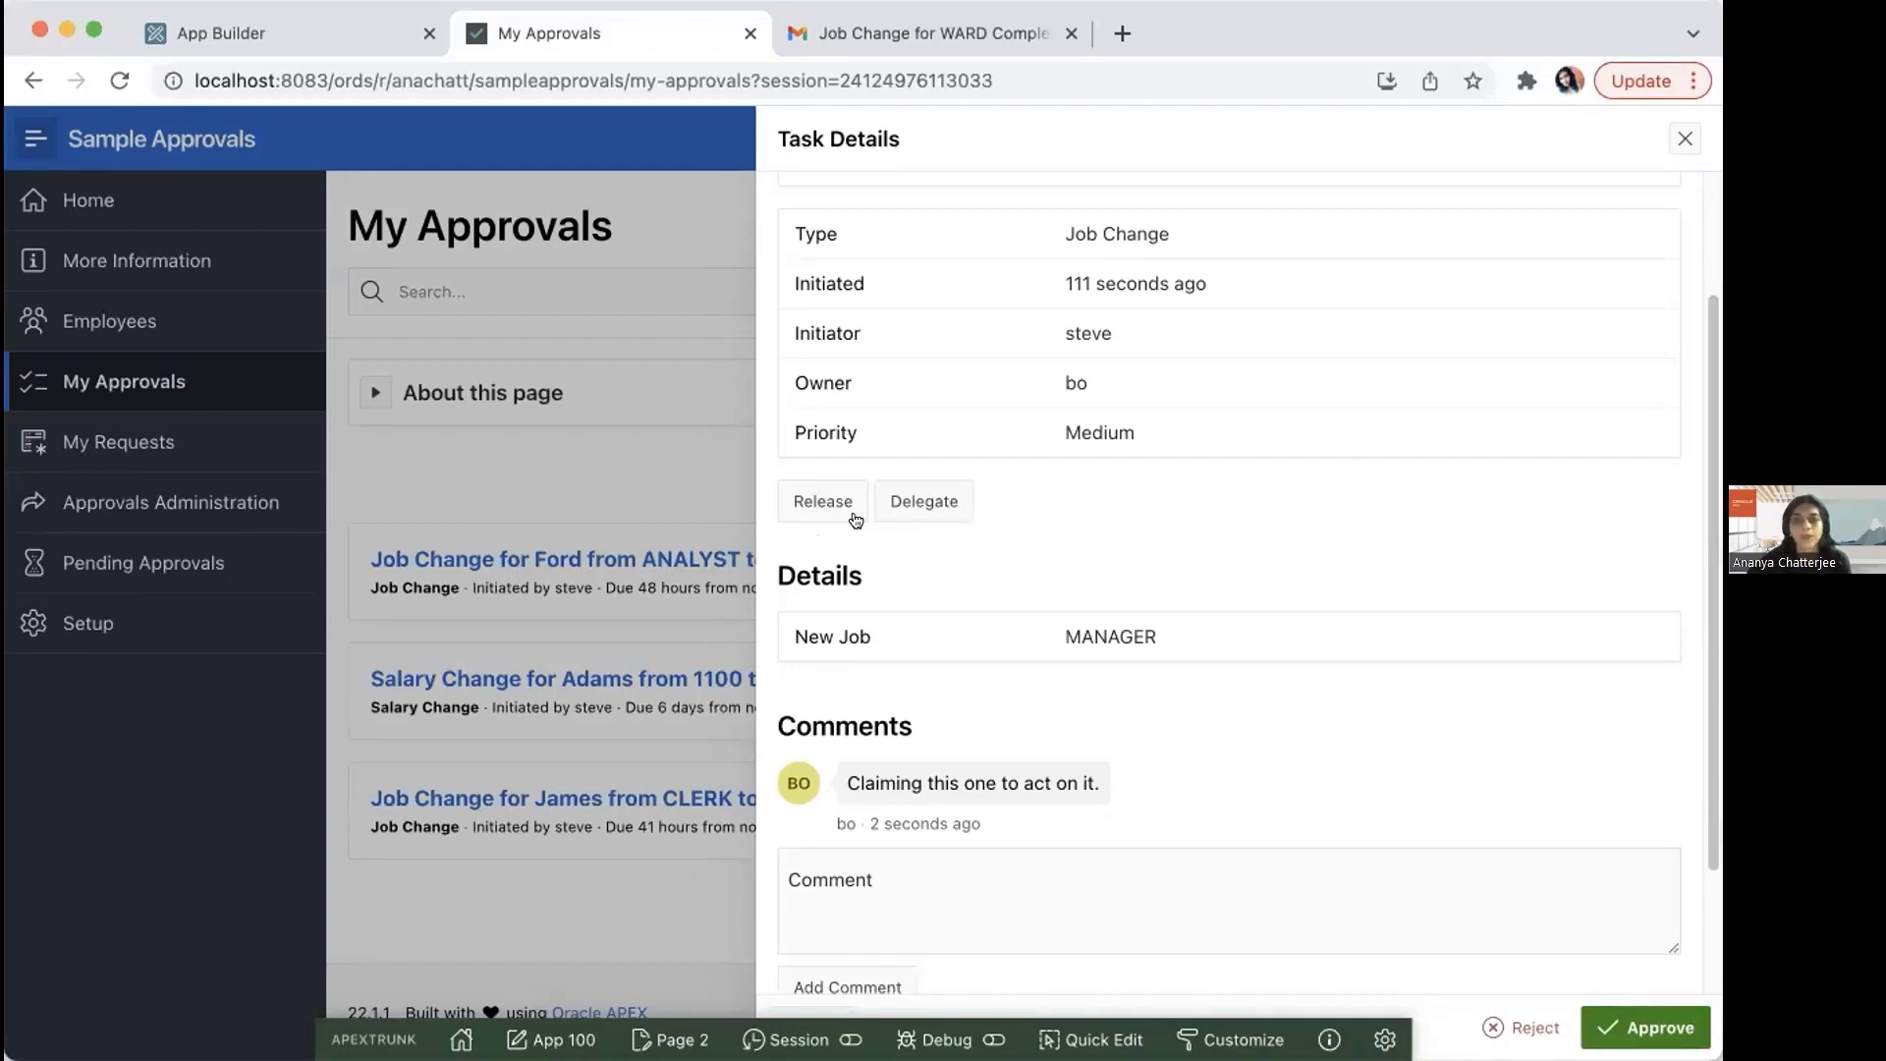
{"action": "left_click", "coordinate": [933, 507]}
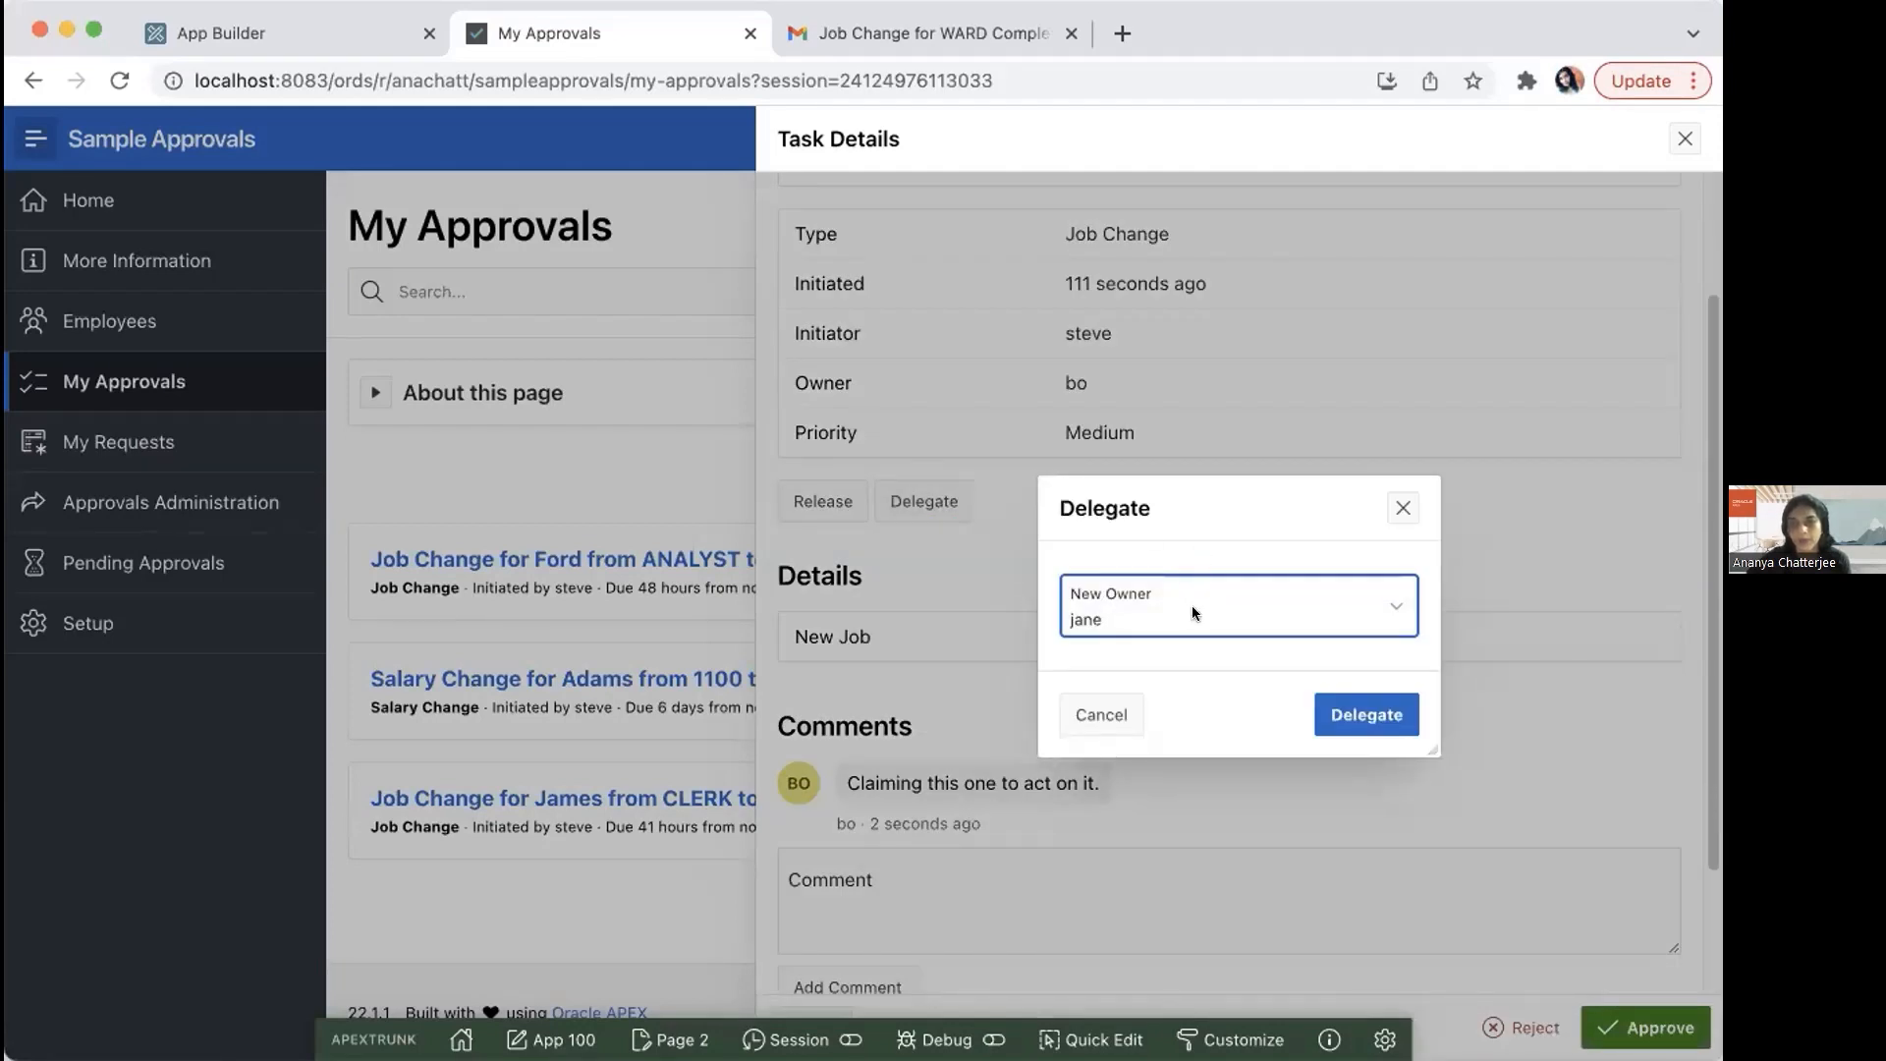
{"action": "left_click", "coordinate": [1399, 507]}
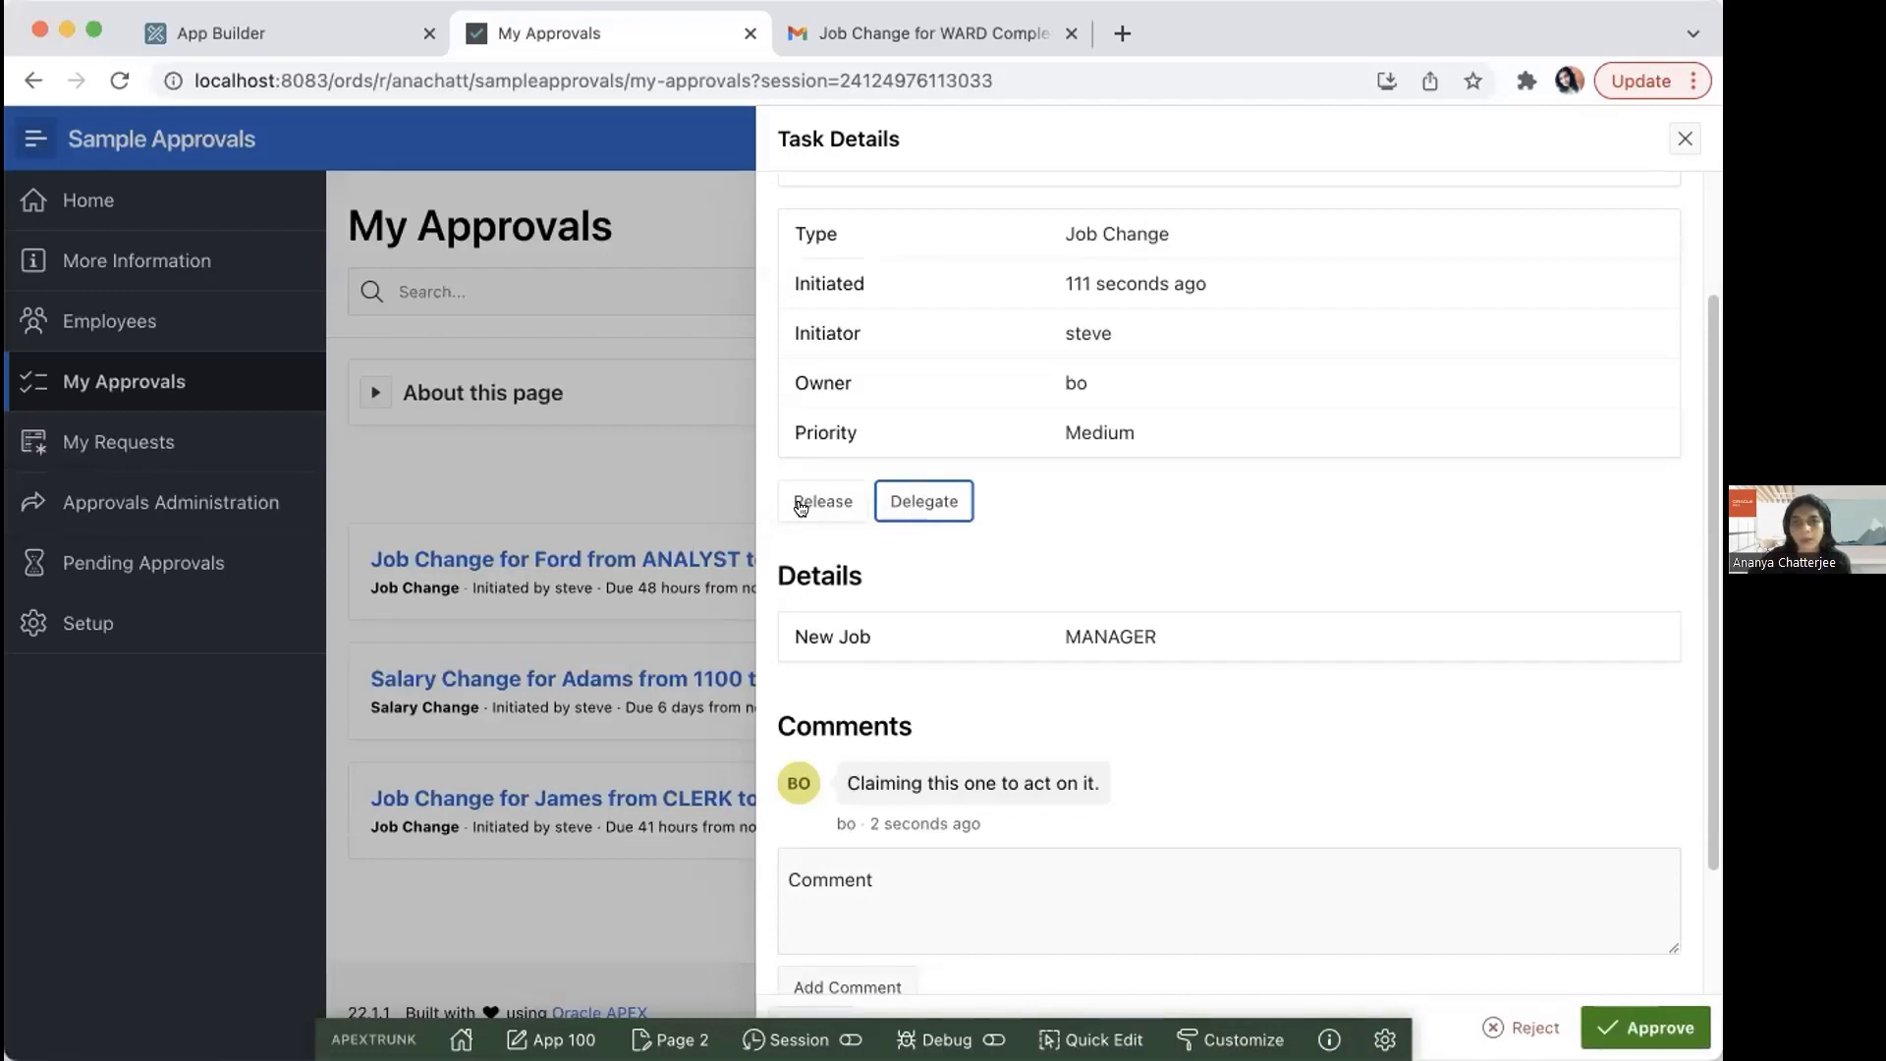
{"action": "left_click", "coordinate": [933, 501]}
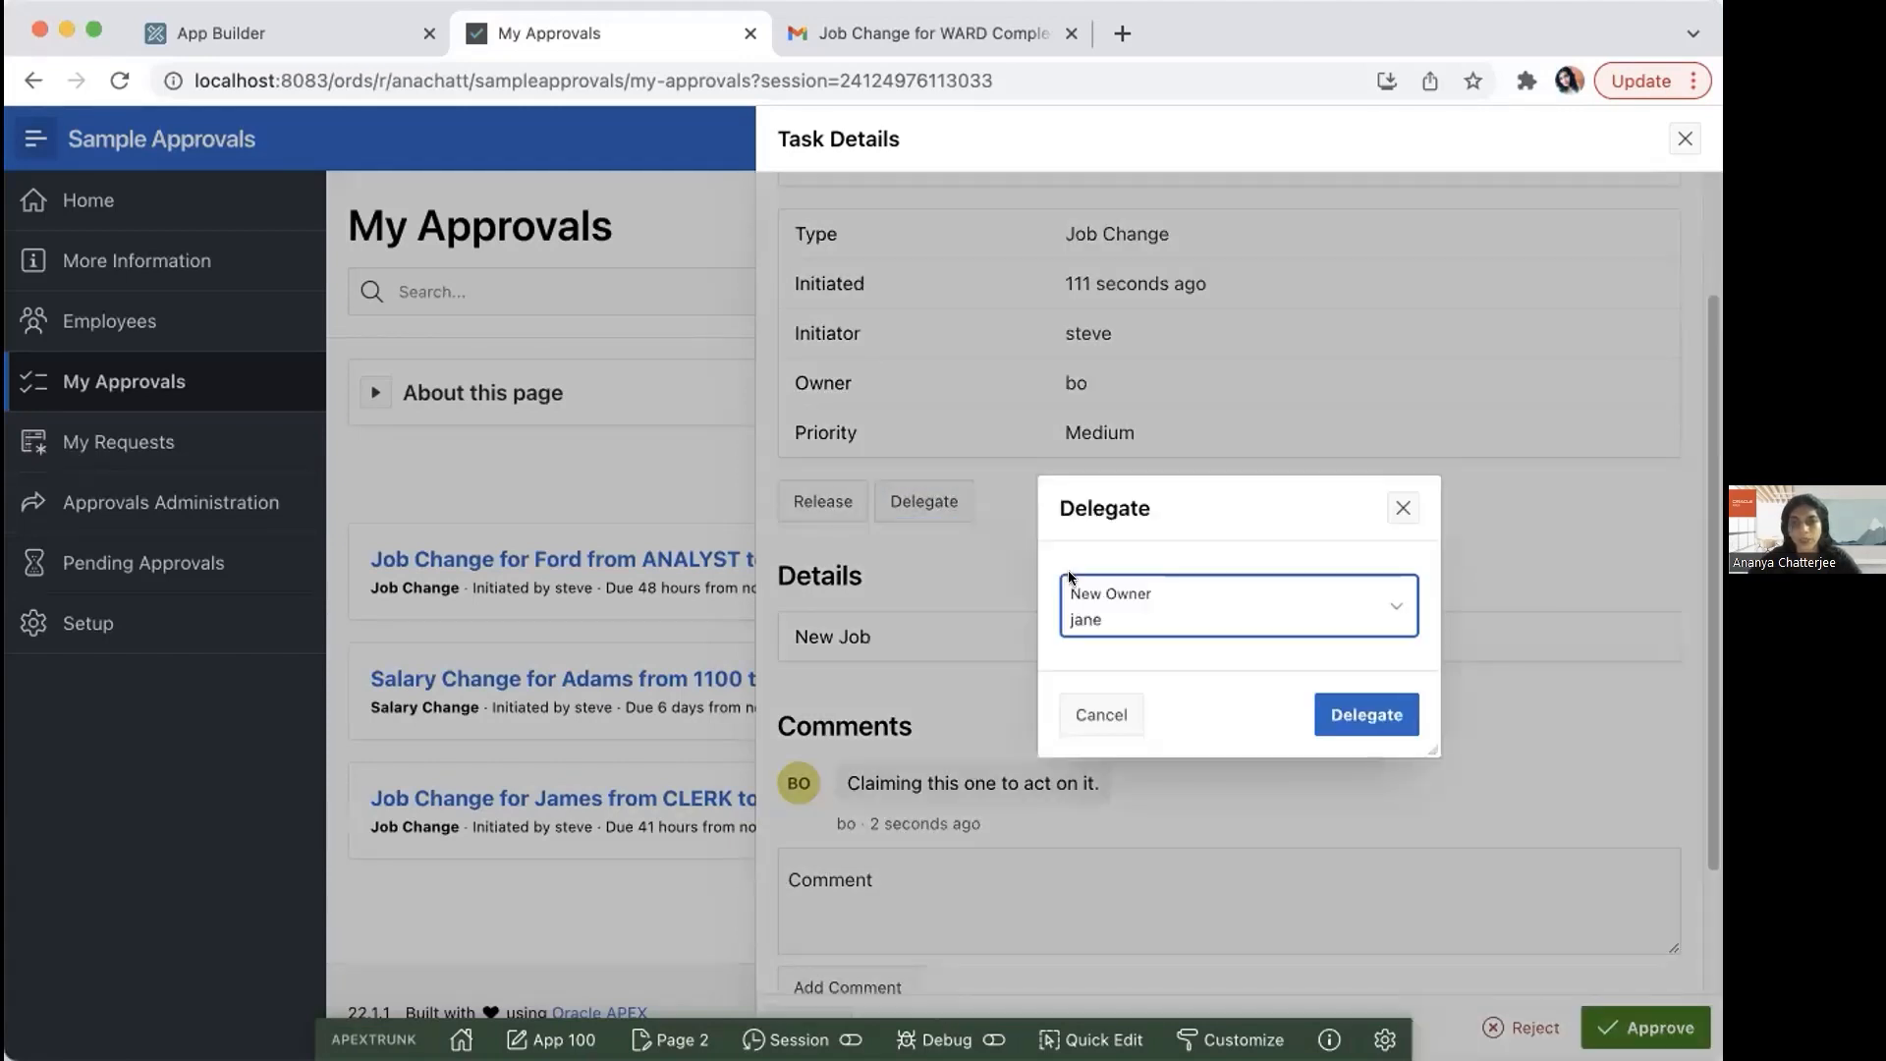
{"action": "left_click", "coordinate": [1400, 508]}
Step: Add a second comment to the claimed job change task saying it is being delegated to the colleague to approve
{"action": "left_click", "coordinate": [965, 893]}
{"action": "type", "text": "D"}
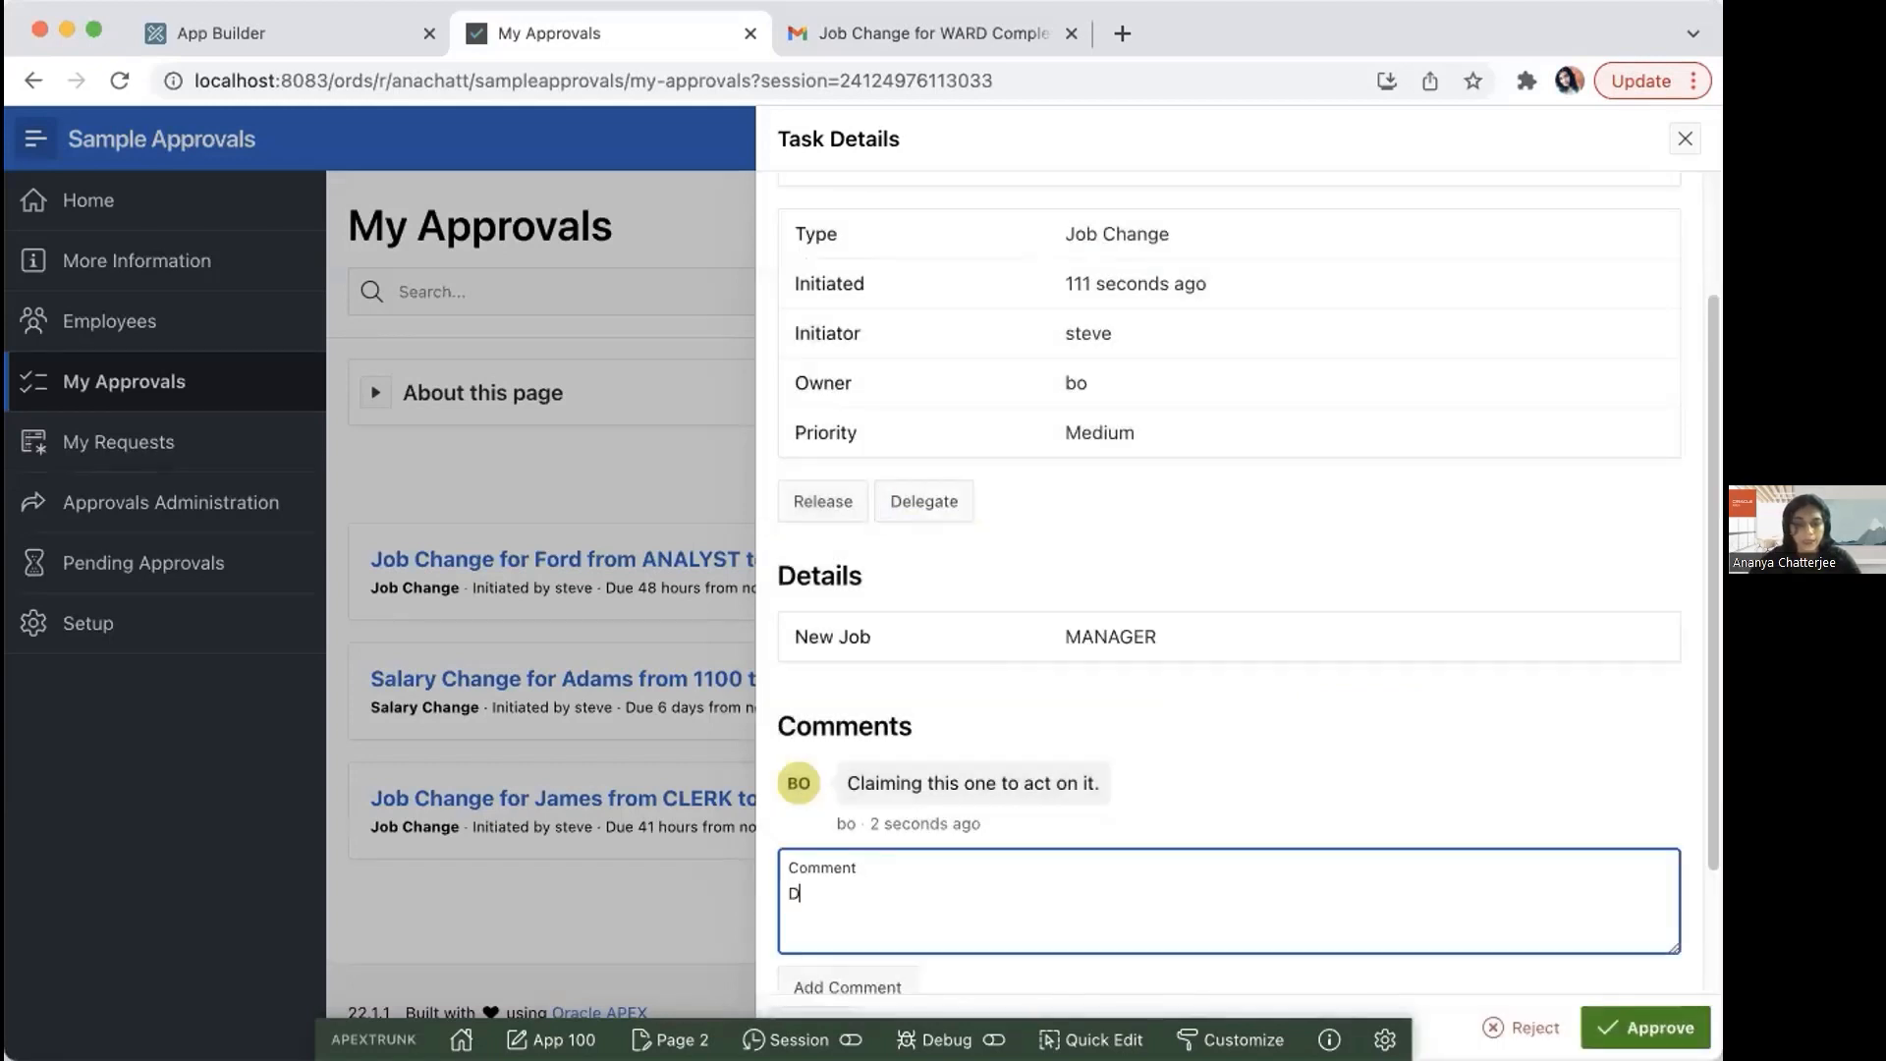
{"action": "type", "text": "elegating this to Jane to approve"}
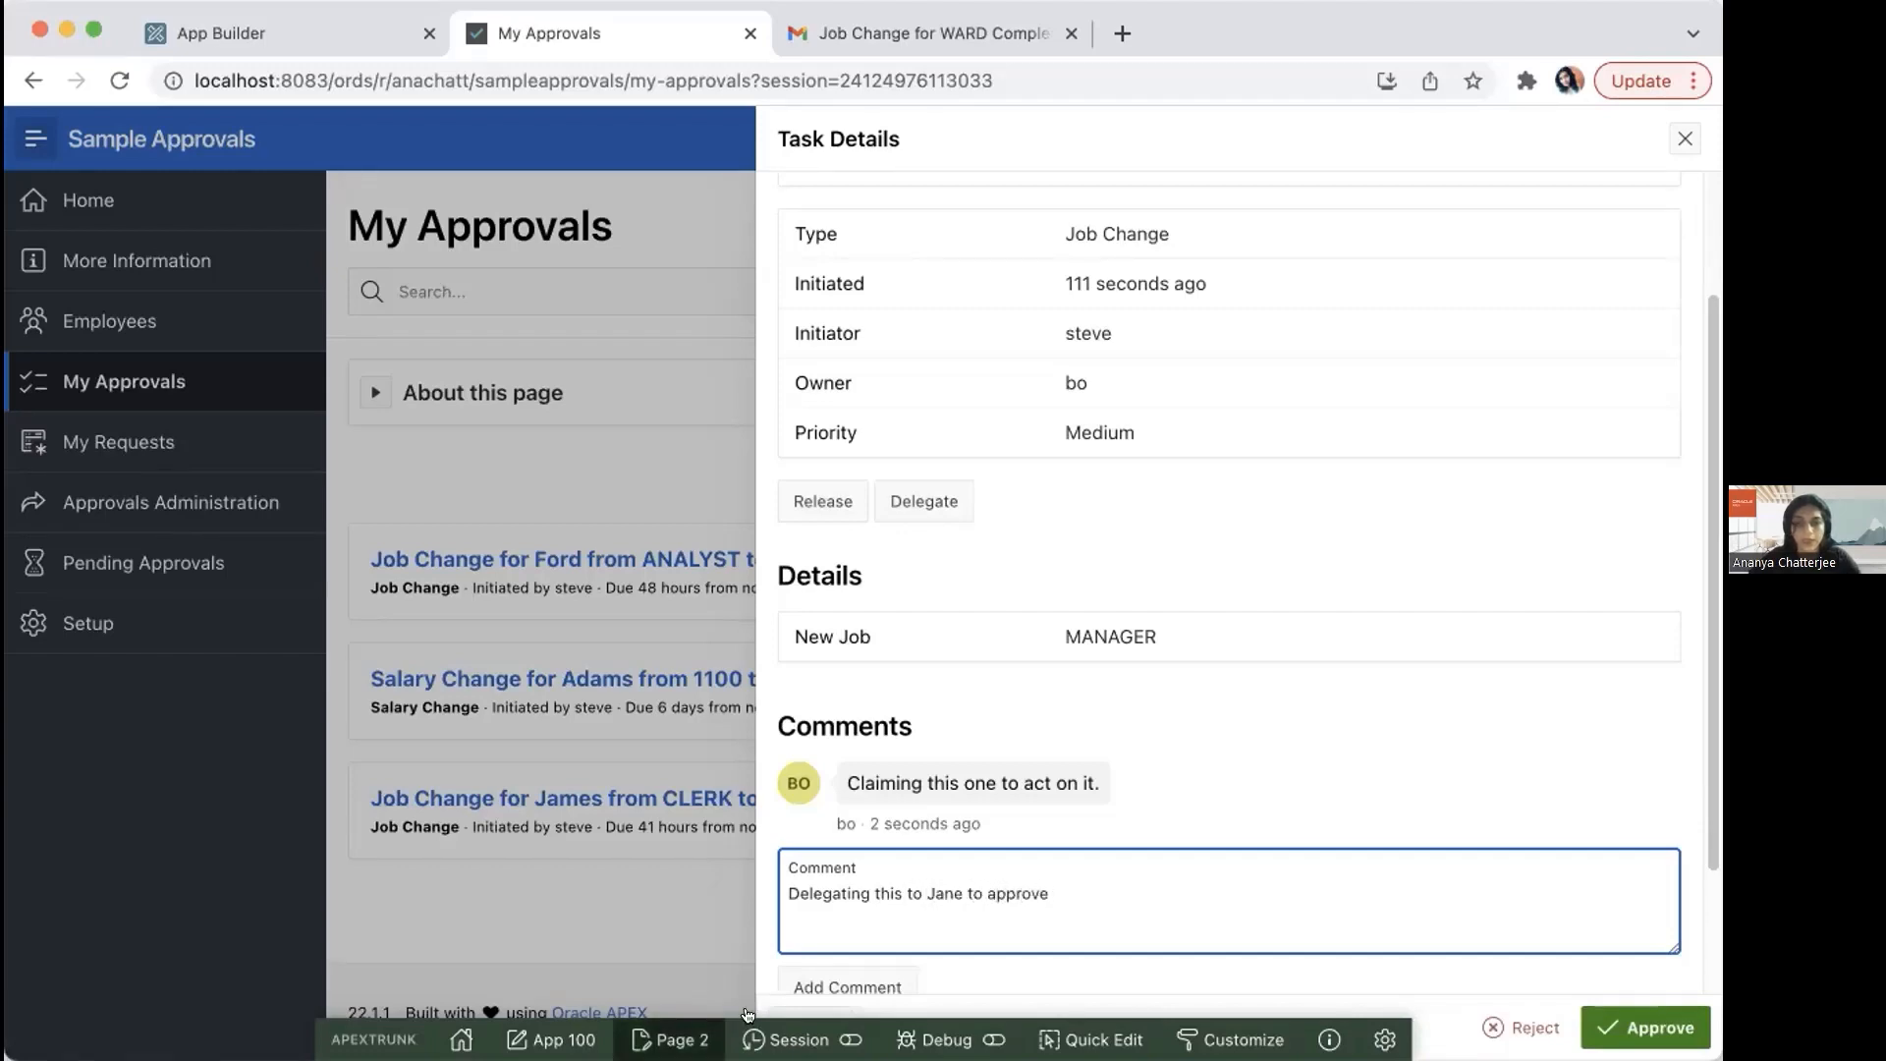
{"action": "left_click", "coordinate": [843, 983]}
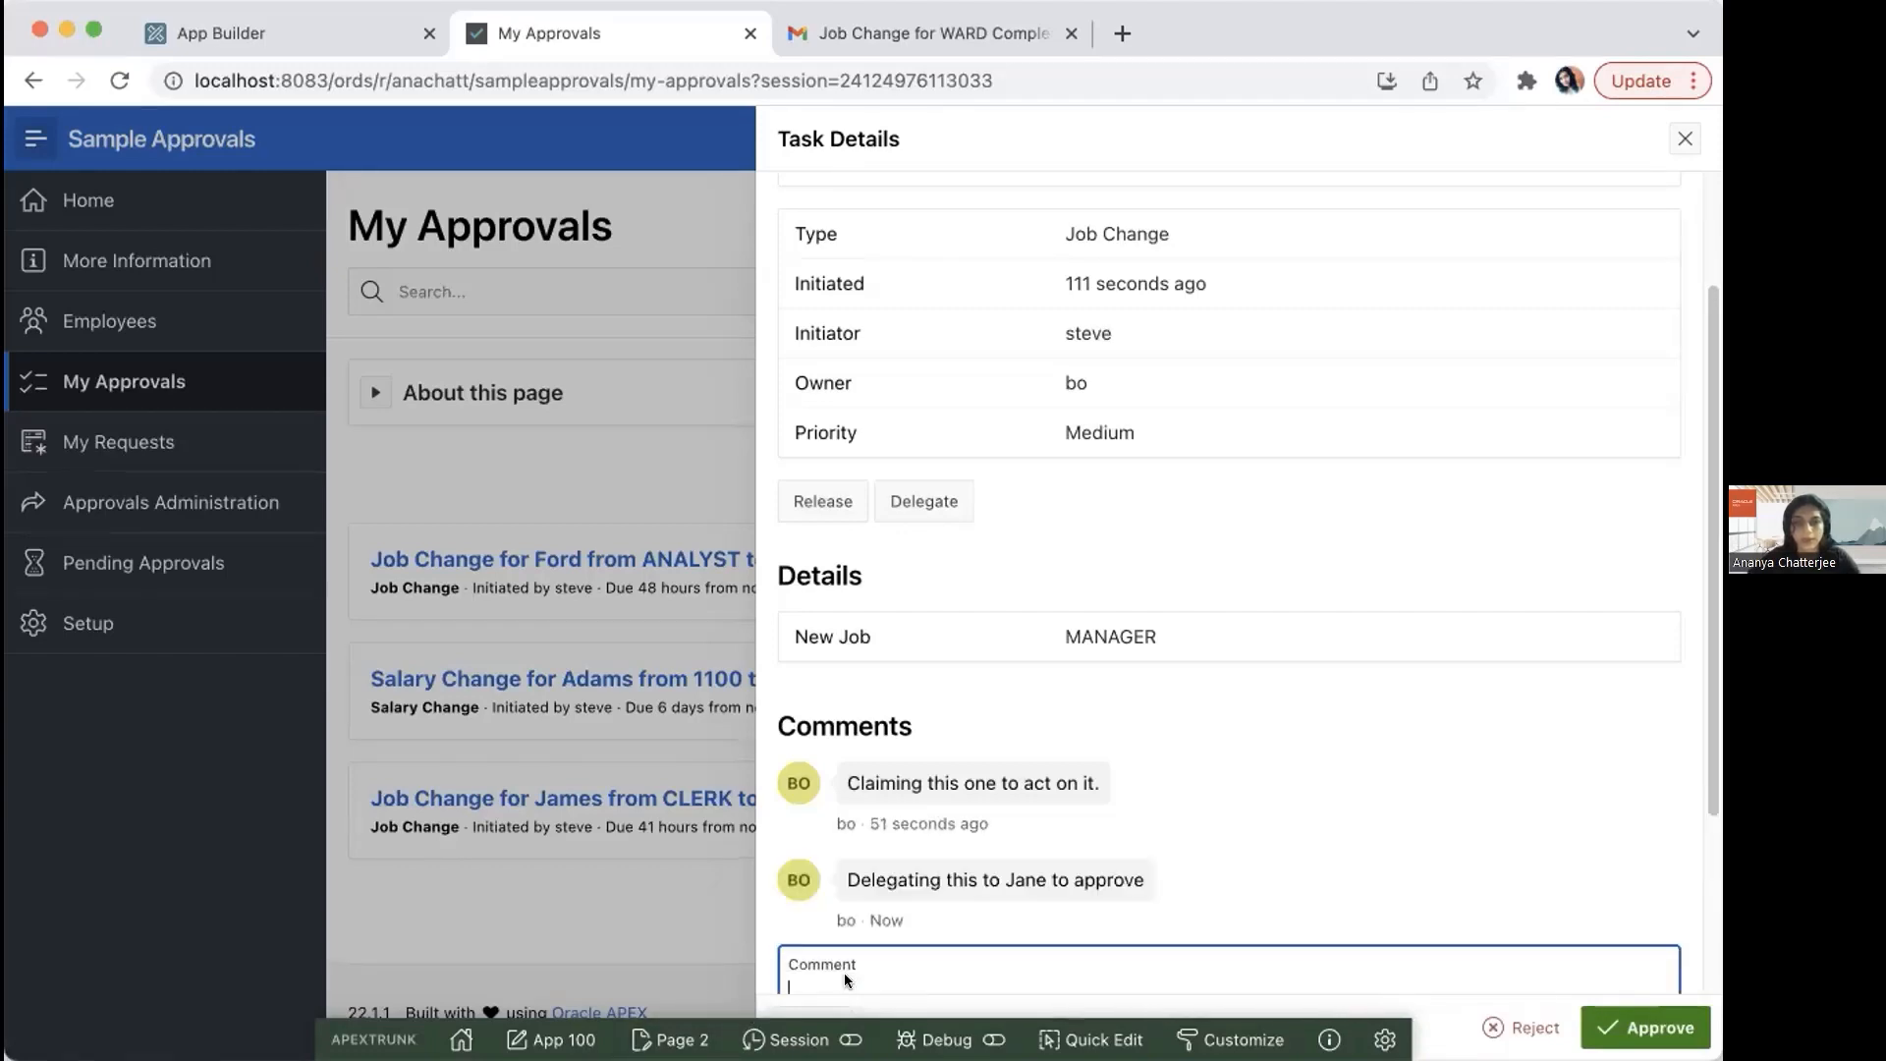
Step: Delegate the claimed job change task to the preselected new owner and dismiss the notification
{"action": "left_click", "coordinate": [924, 501]}
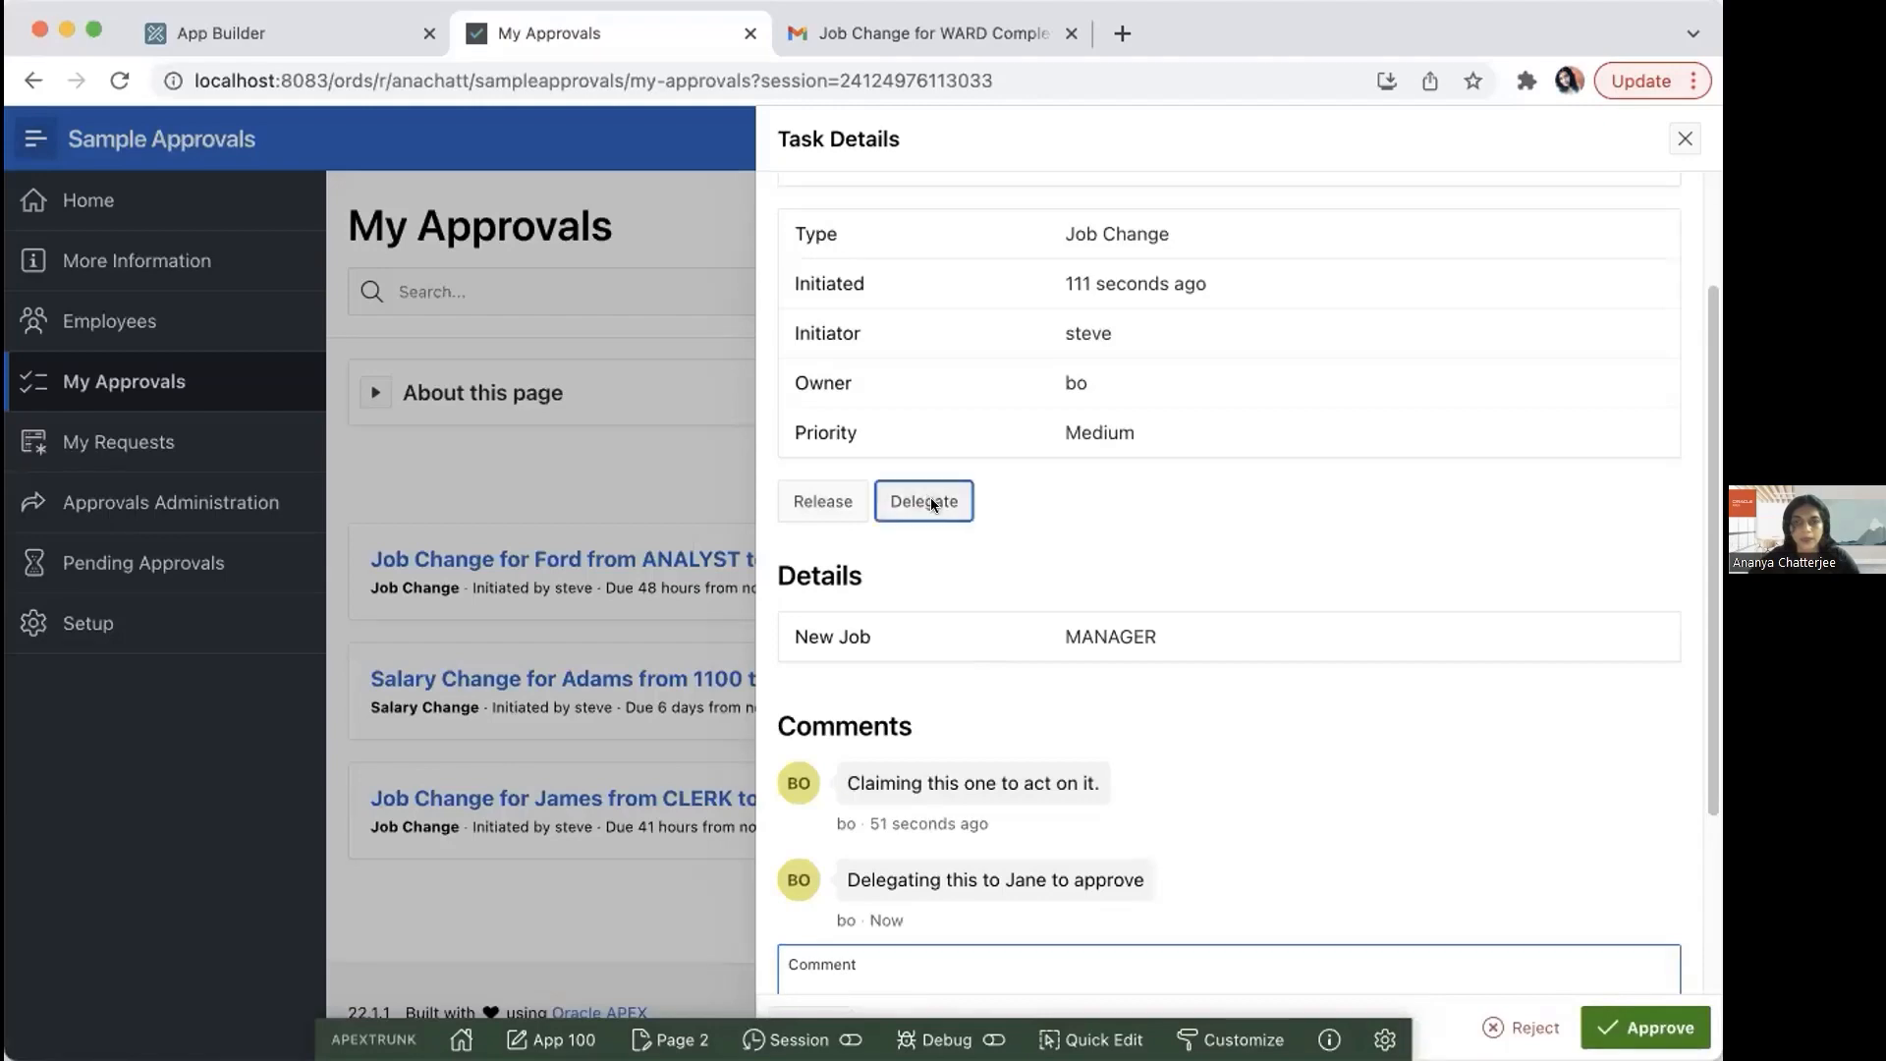
{"action": "left_click", "coordinate": [1358, 714]}
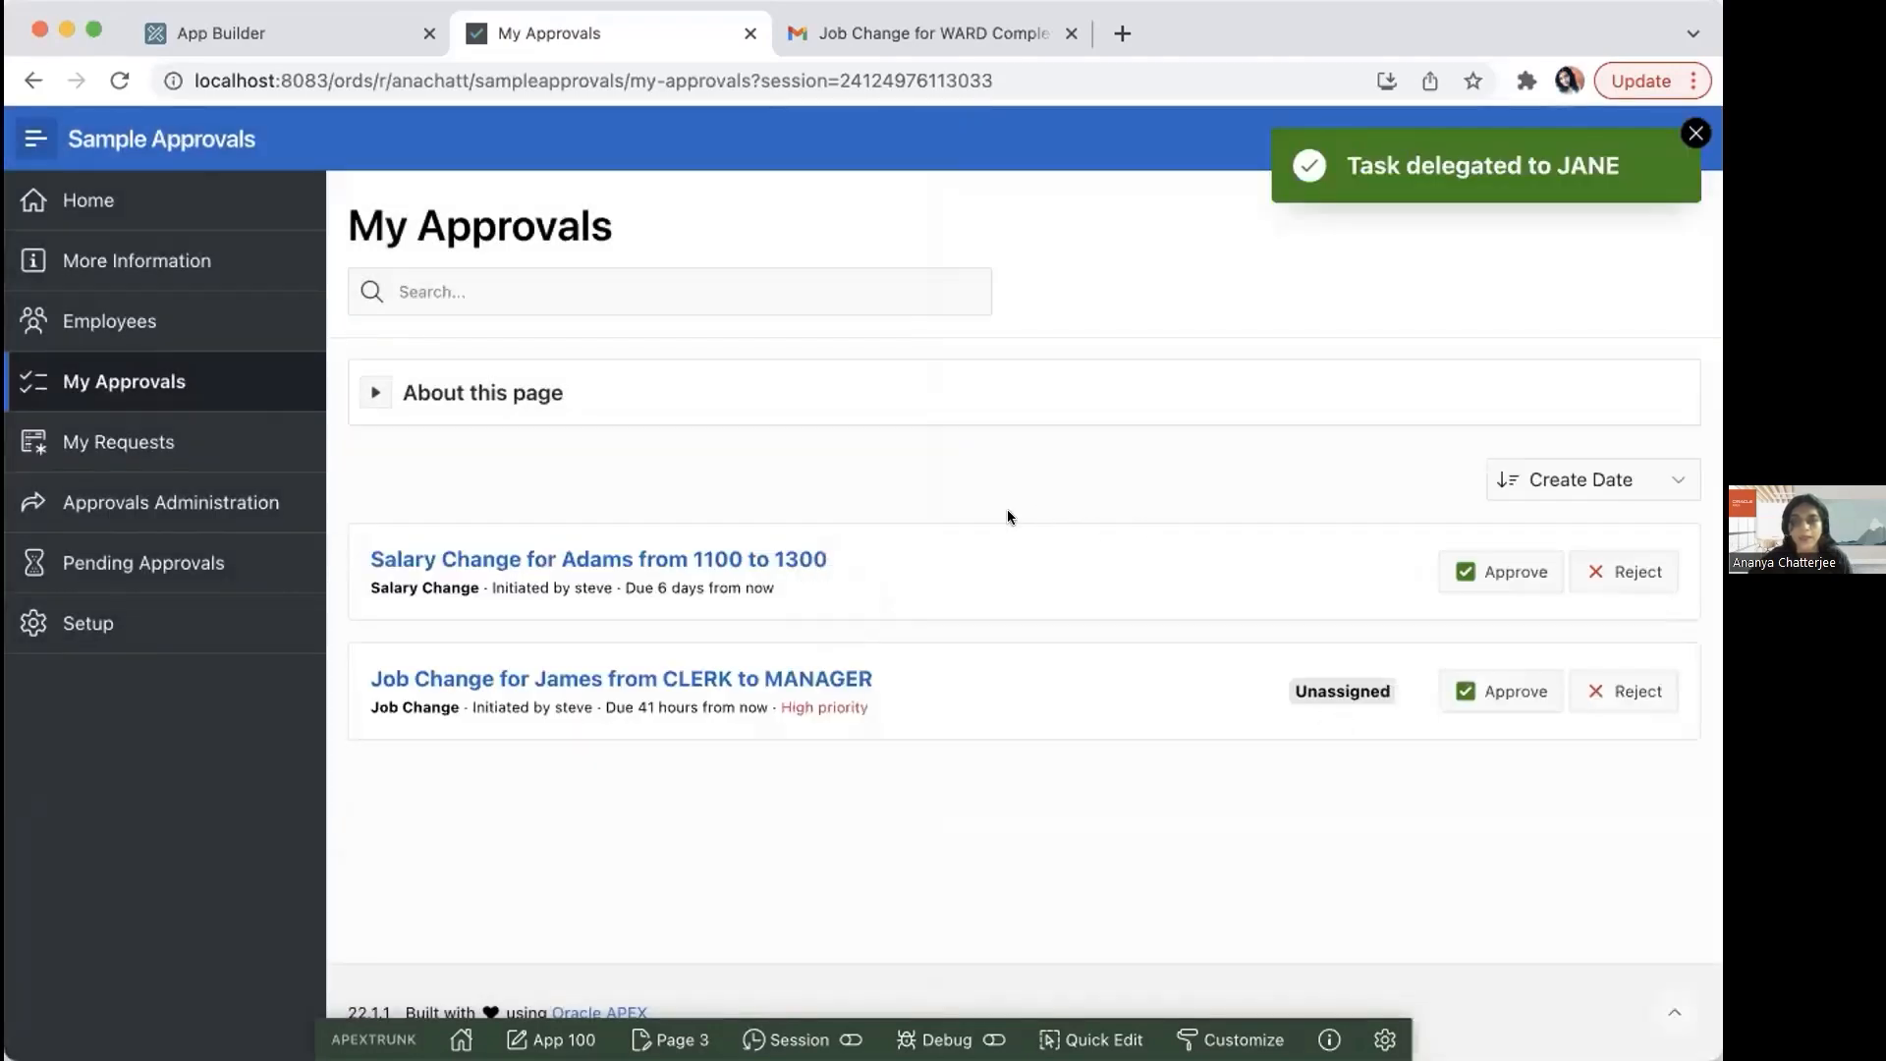
{"action": "left_click", "coordinate": [1693, 133]}
Step: Sign the current approver out of Sample Approvals
{"action": "left_click", "coordinate": [1658, 142]}
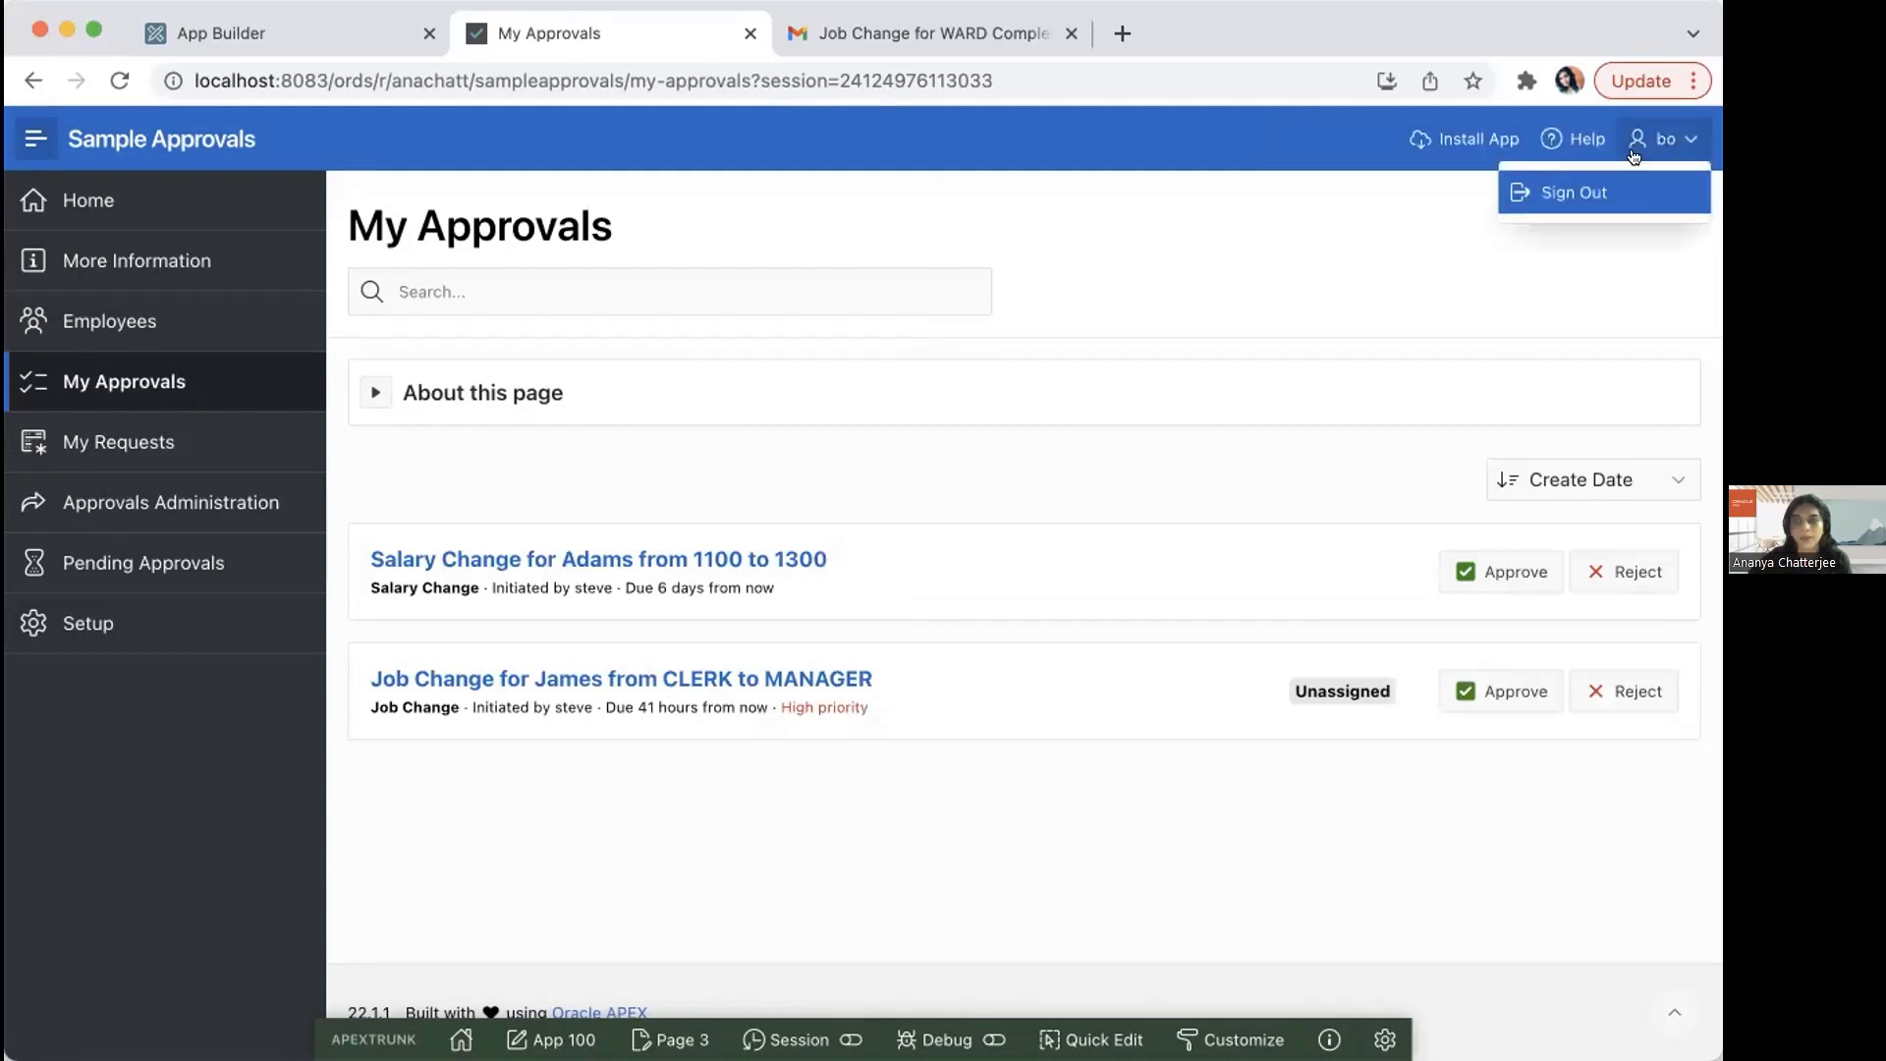
{"action": "left_click", "coordinate": [1582, 190]}
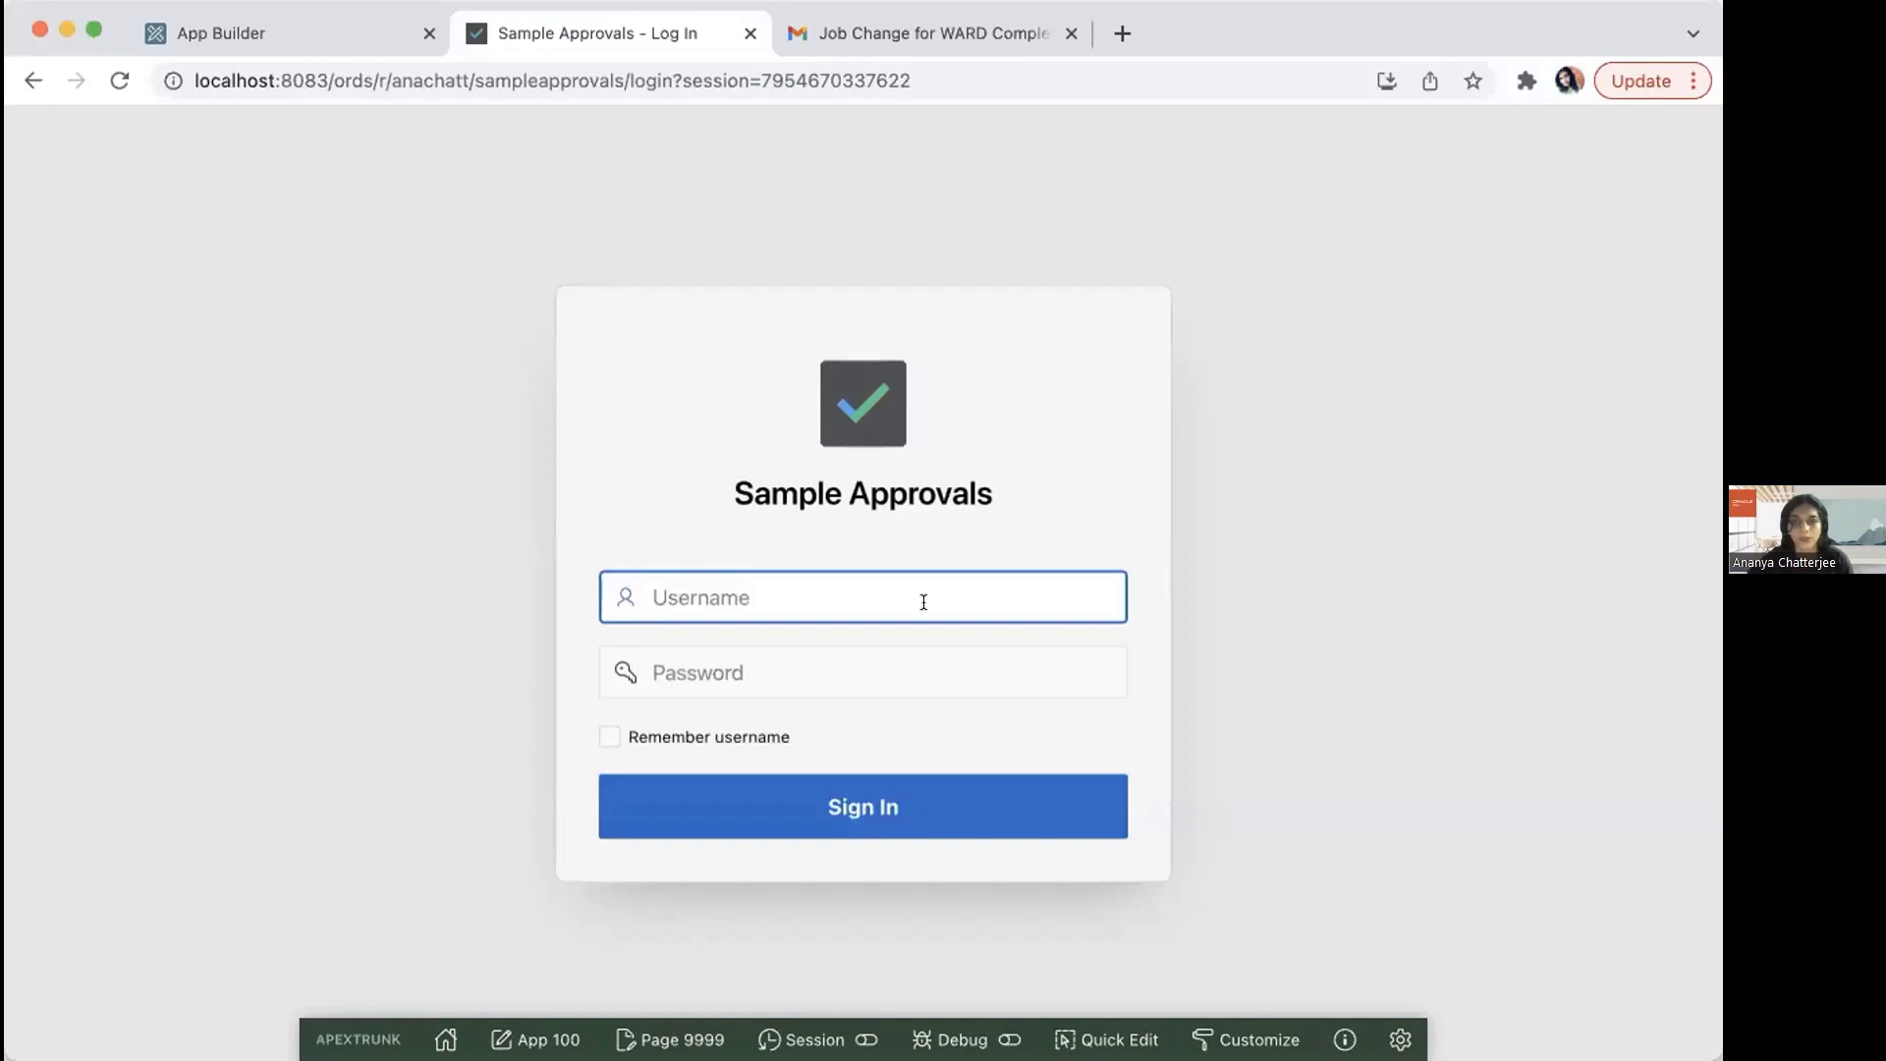
{"action": "type", "text": "jane"}
{"action": "key", "text": "Tab"}
{"action": "type", "text": "**"}
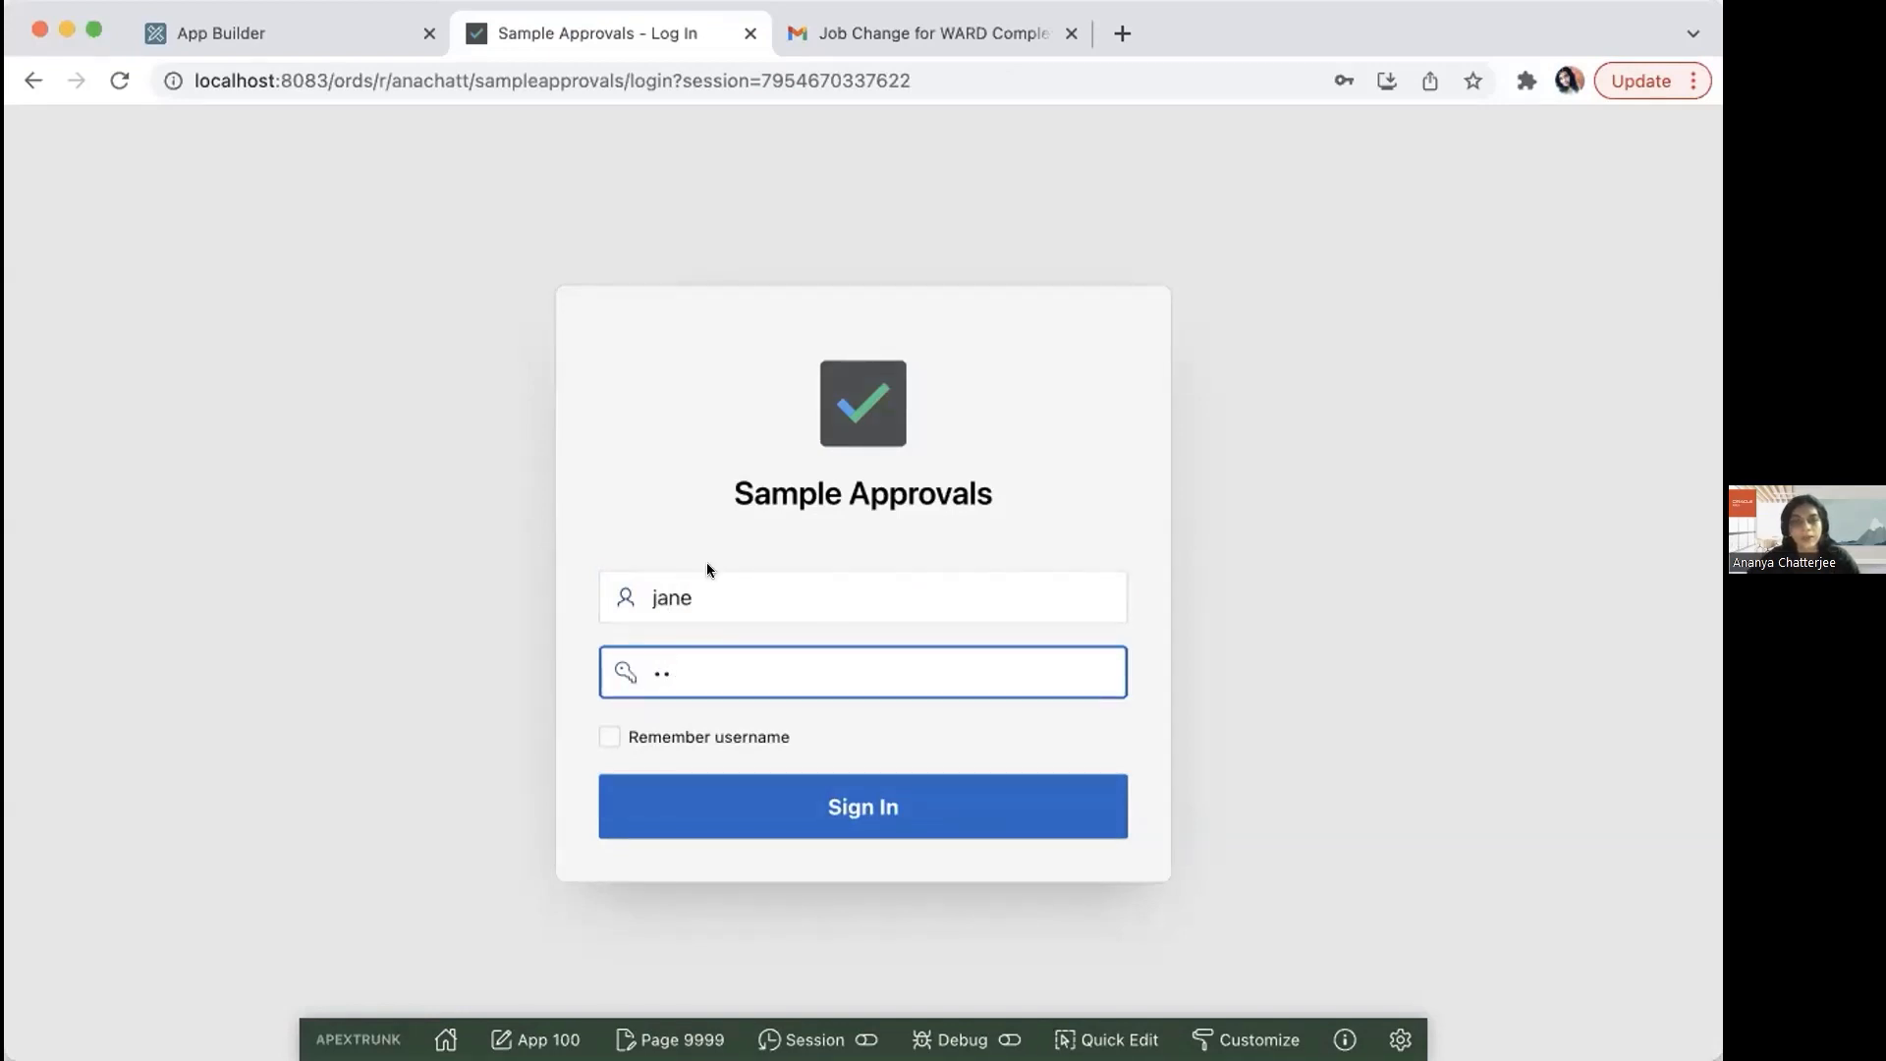
{"action": "left_click", "coordinate": [706, 596]}
{"action": "key", "text": "BackSpace"}
{"action": "key", "text": "BackSpace"}
{"action": "key", "text": "BackSpace"}
{"action": "key", "text": "BackSpace"}
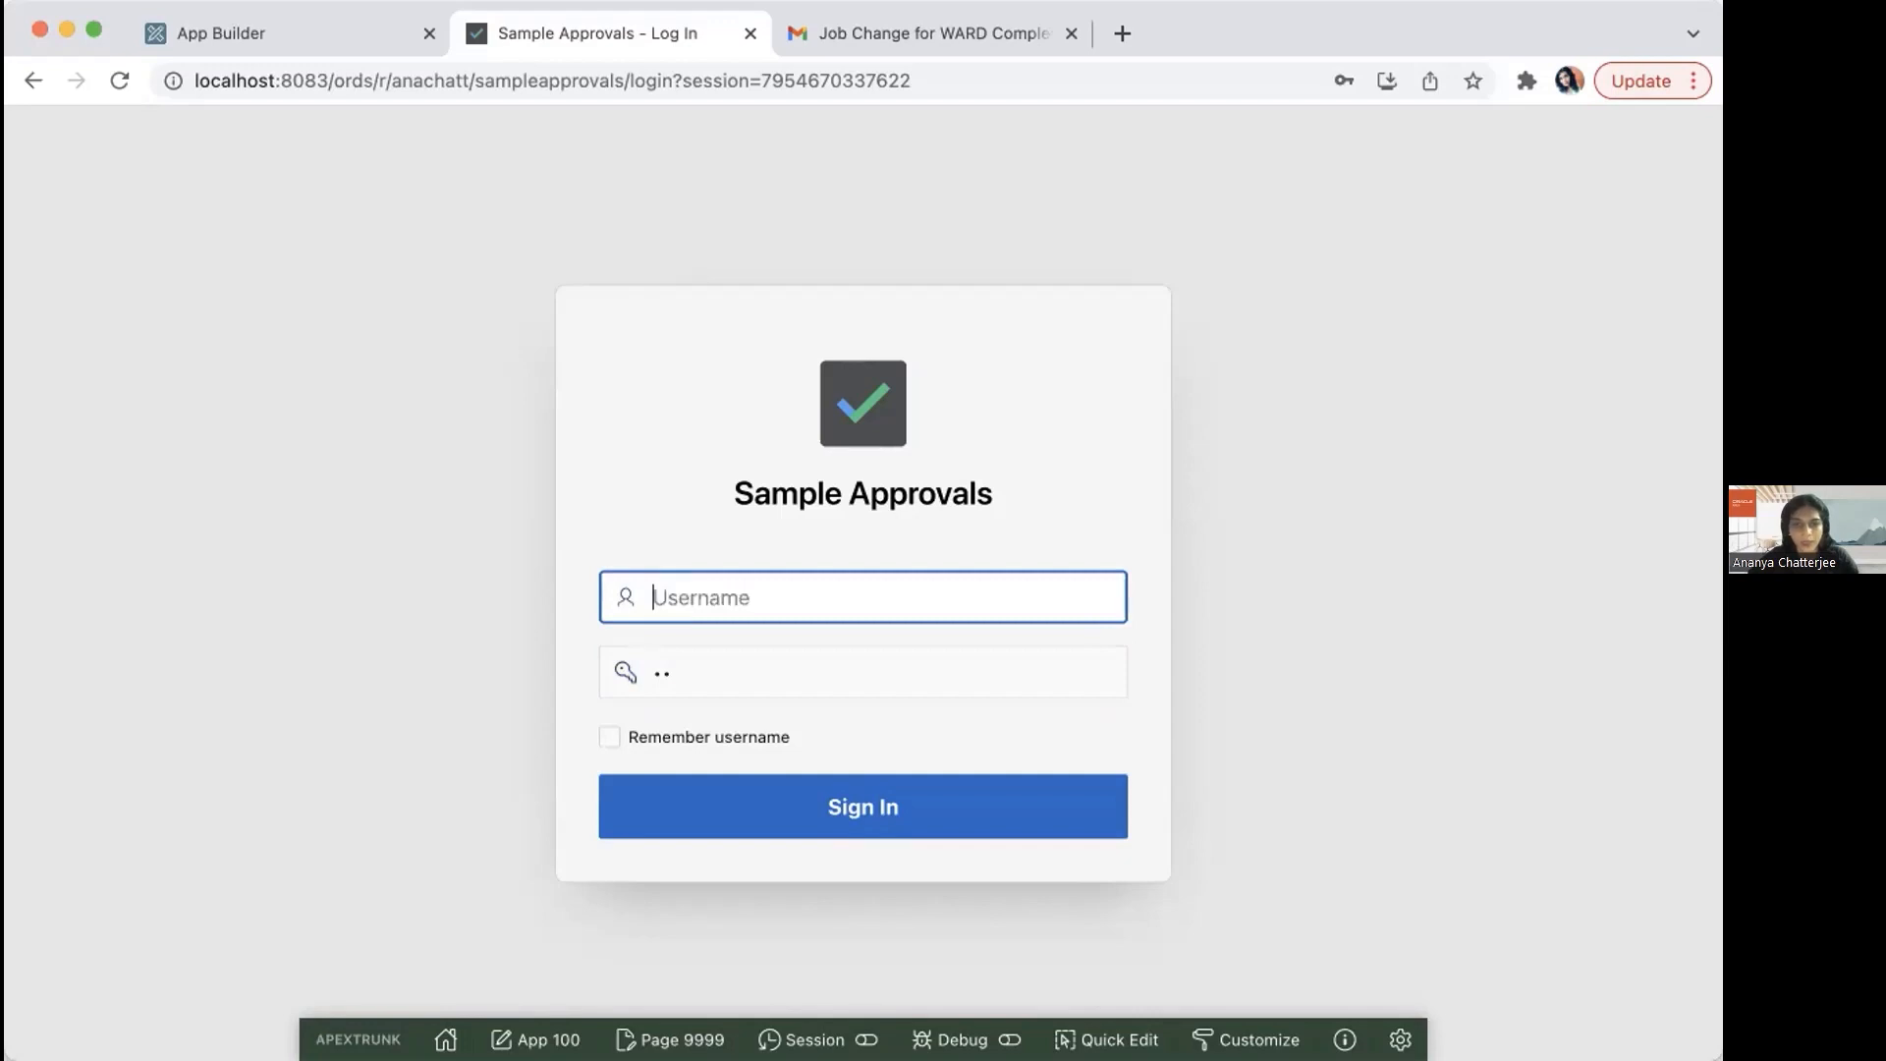
Step: Enter the approvals administrator's username, replace the partial entry with that account's password, and sign in
{"action": "type", "text": "pat"}
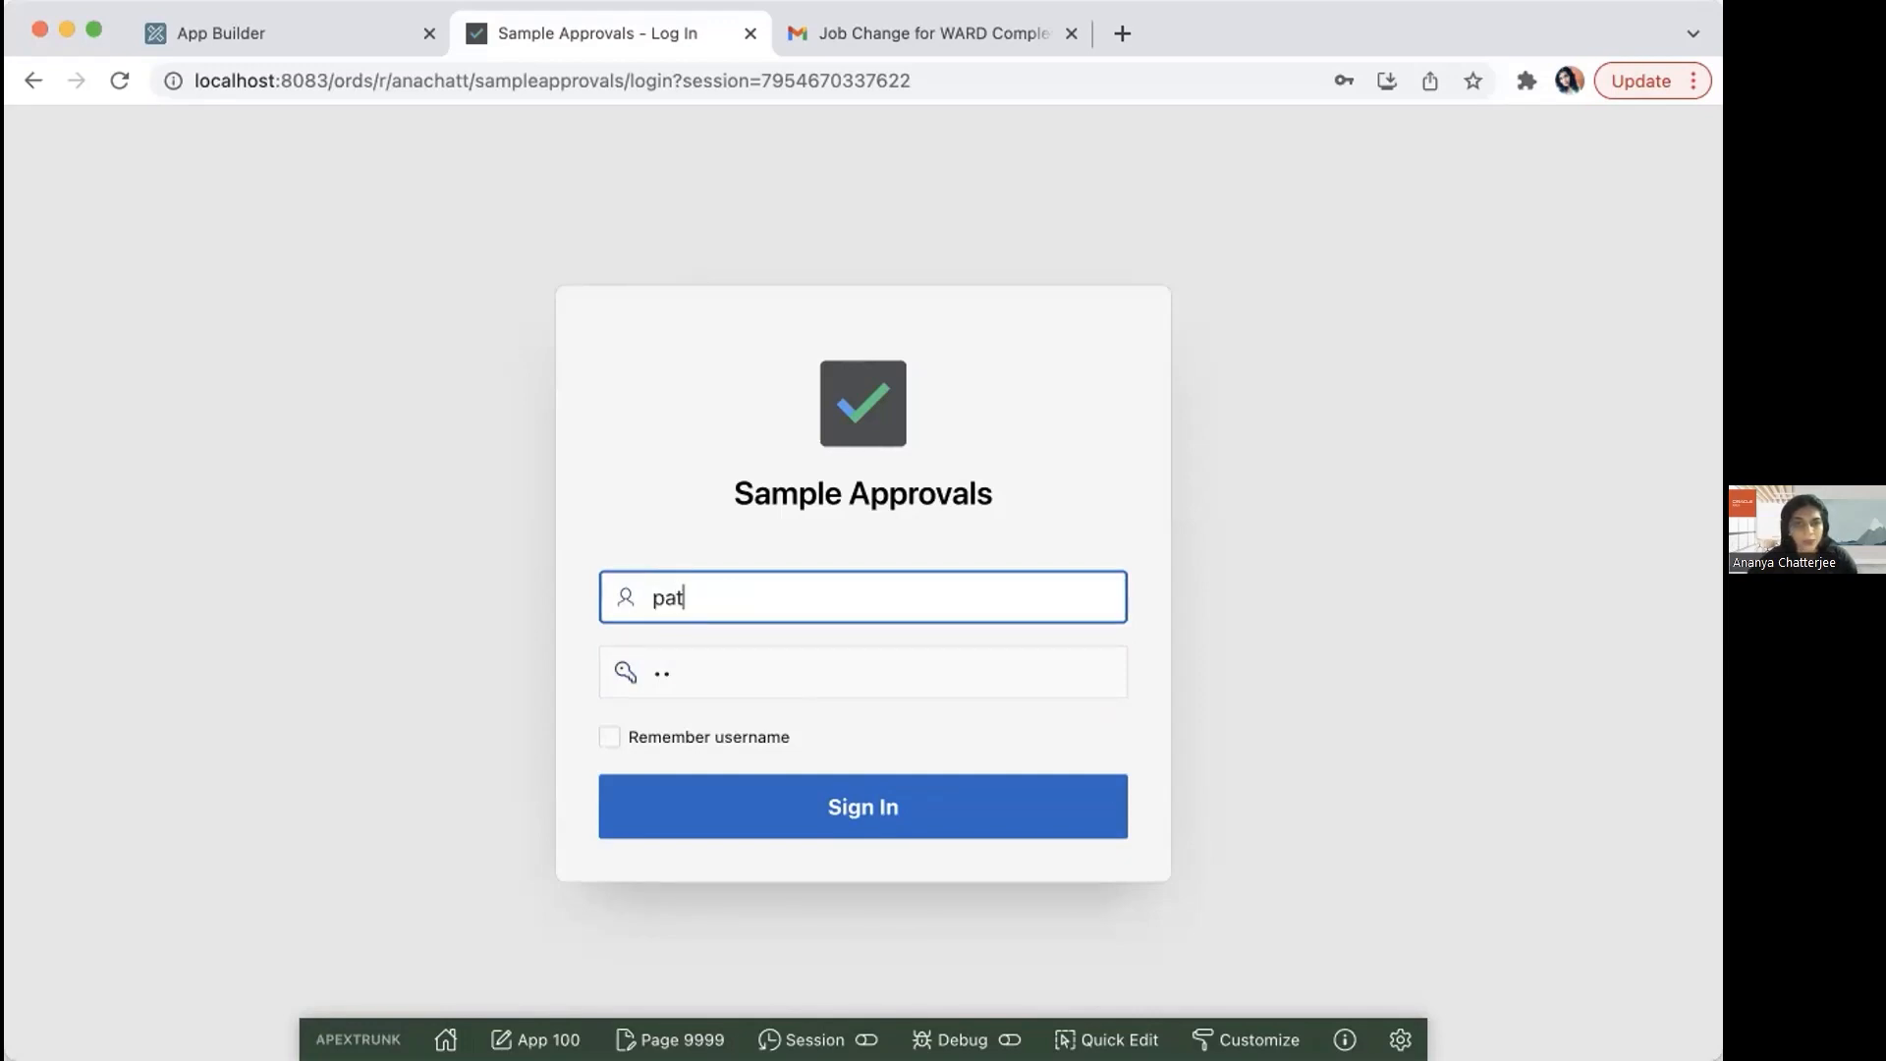
{"action": "left_click", "coordinate": [676, 672]}
{"action": "key", "text": "BackSpace"}
{"action": "key", "text": "BackSpace"}
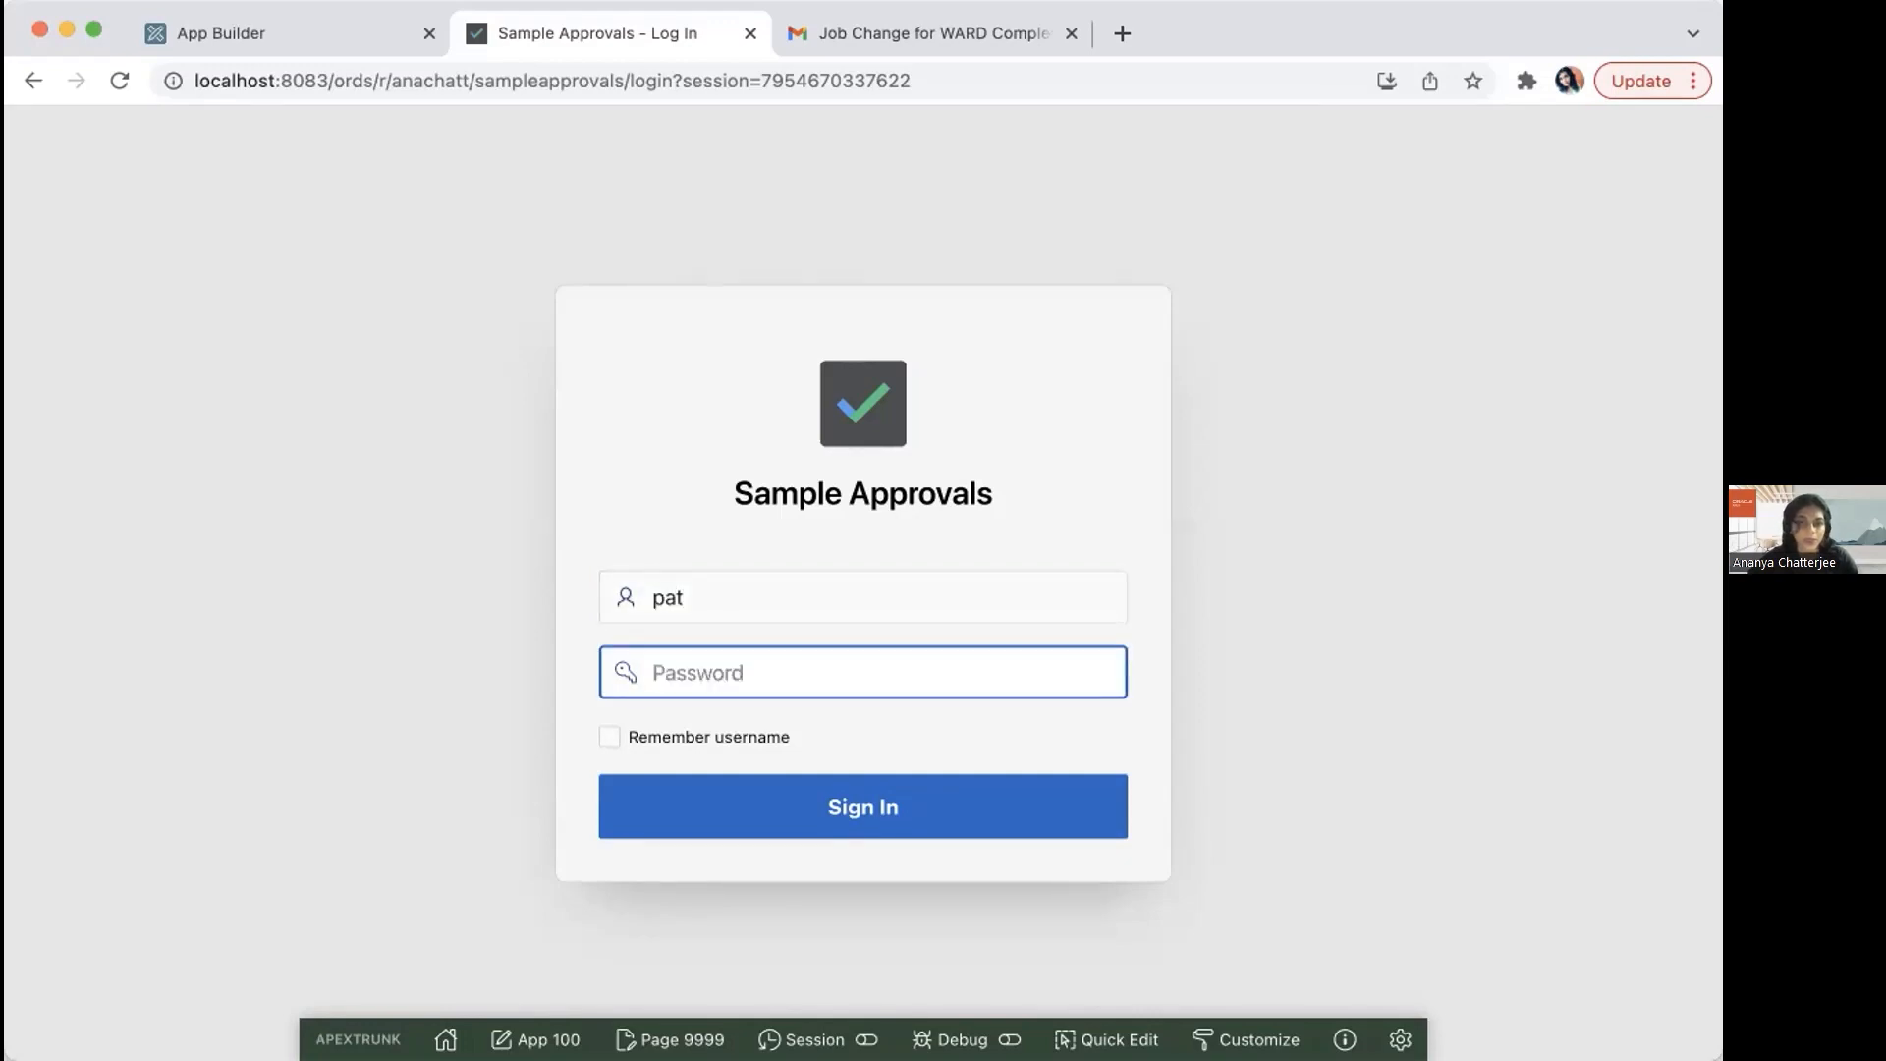
{"action": "type", "text": "••••"}
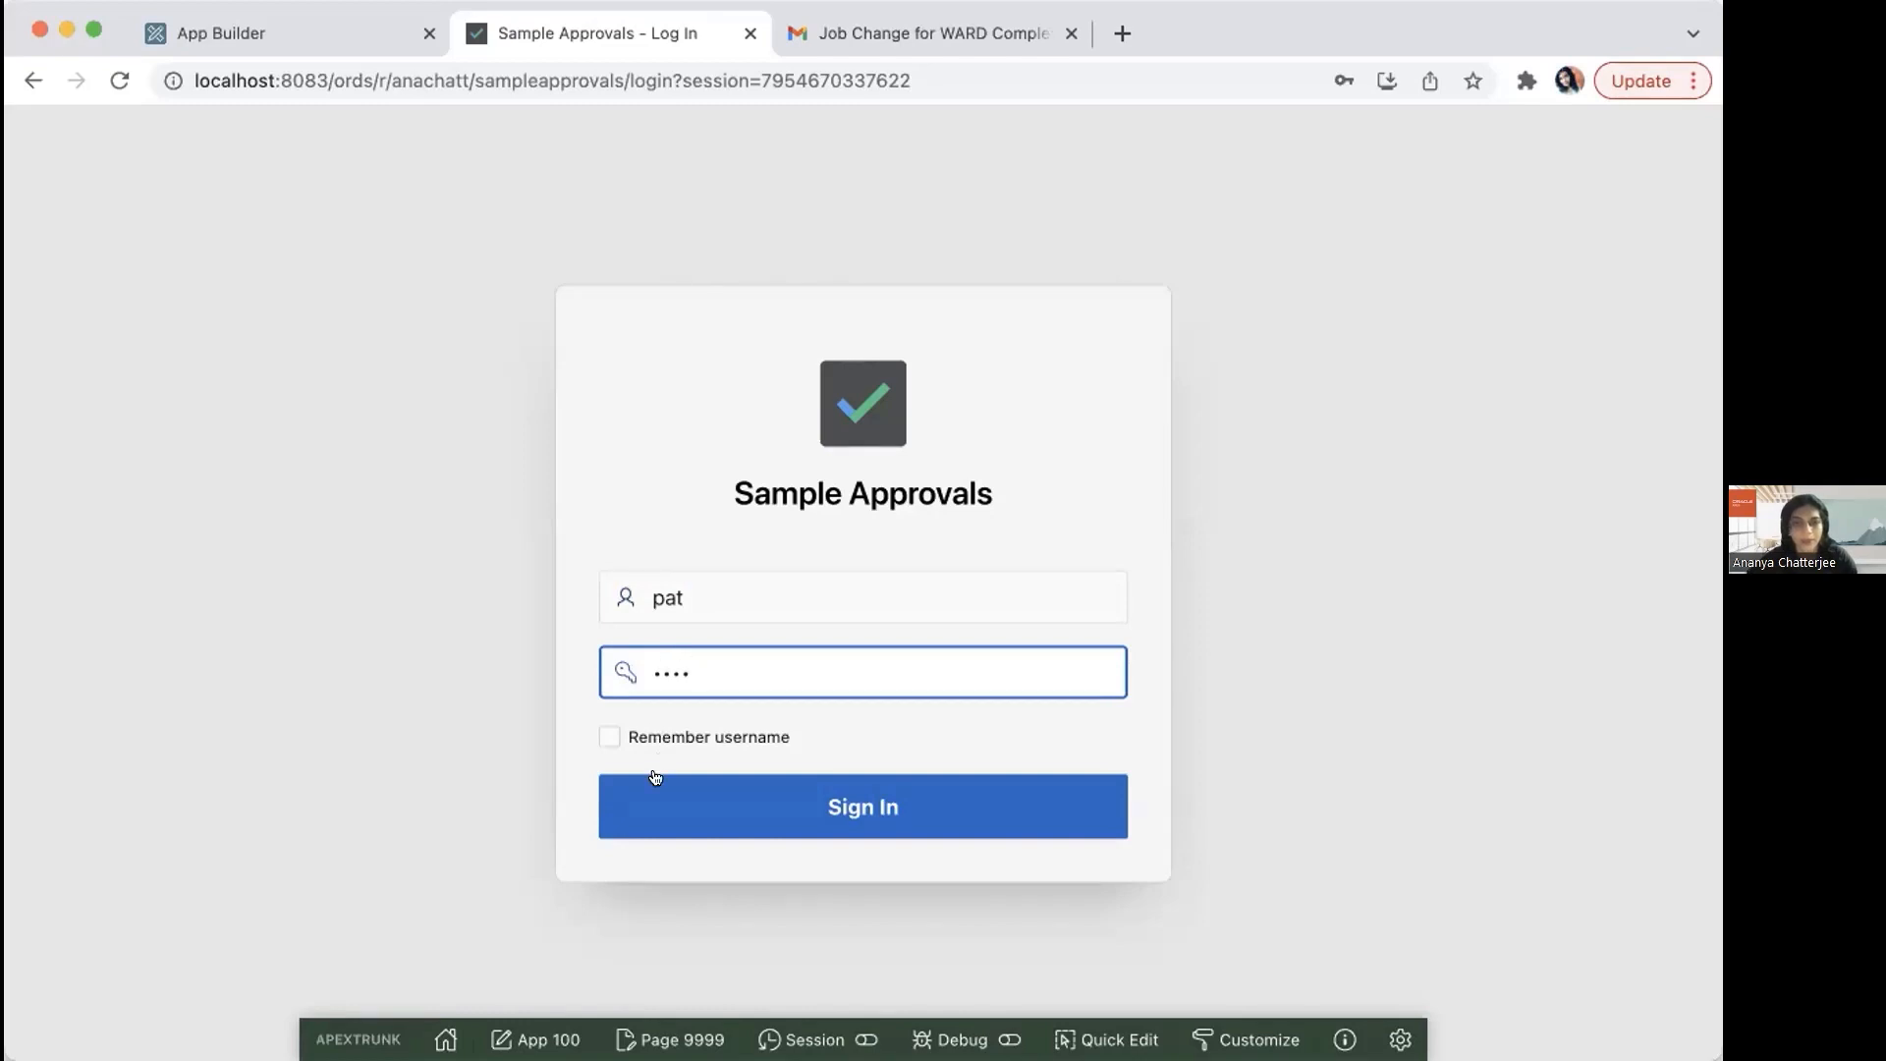
{"action": "key", "text": "Return"}
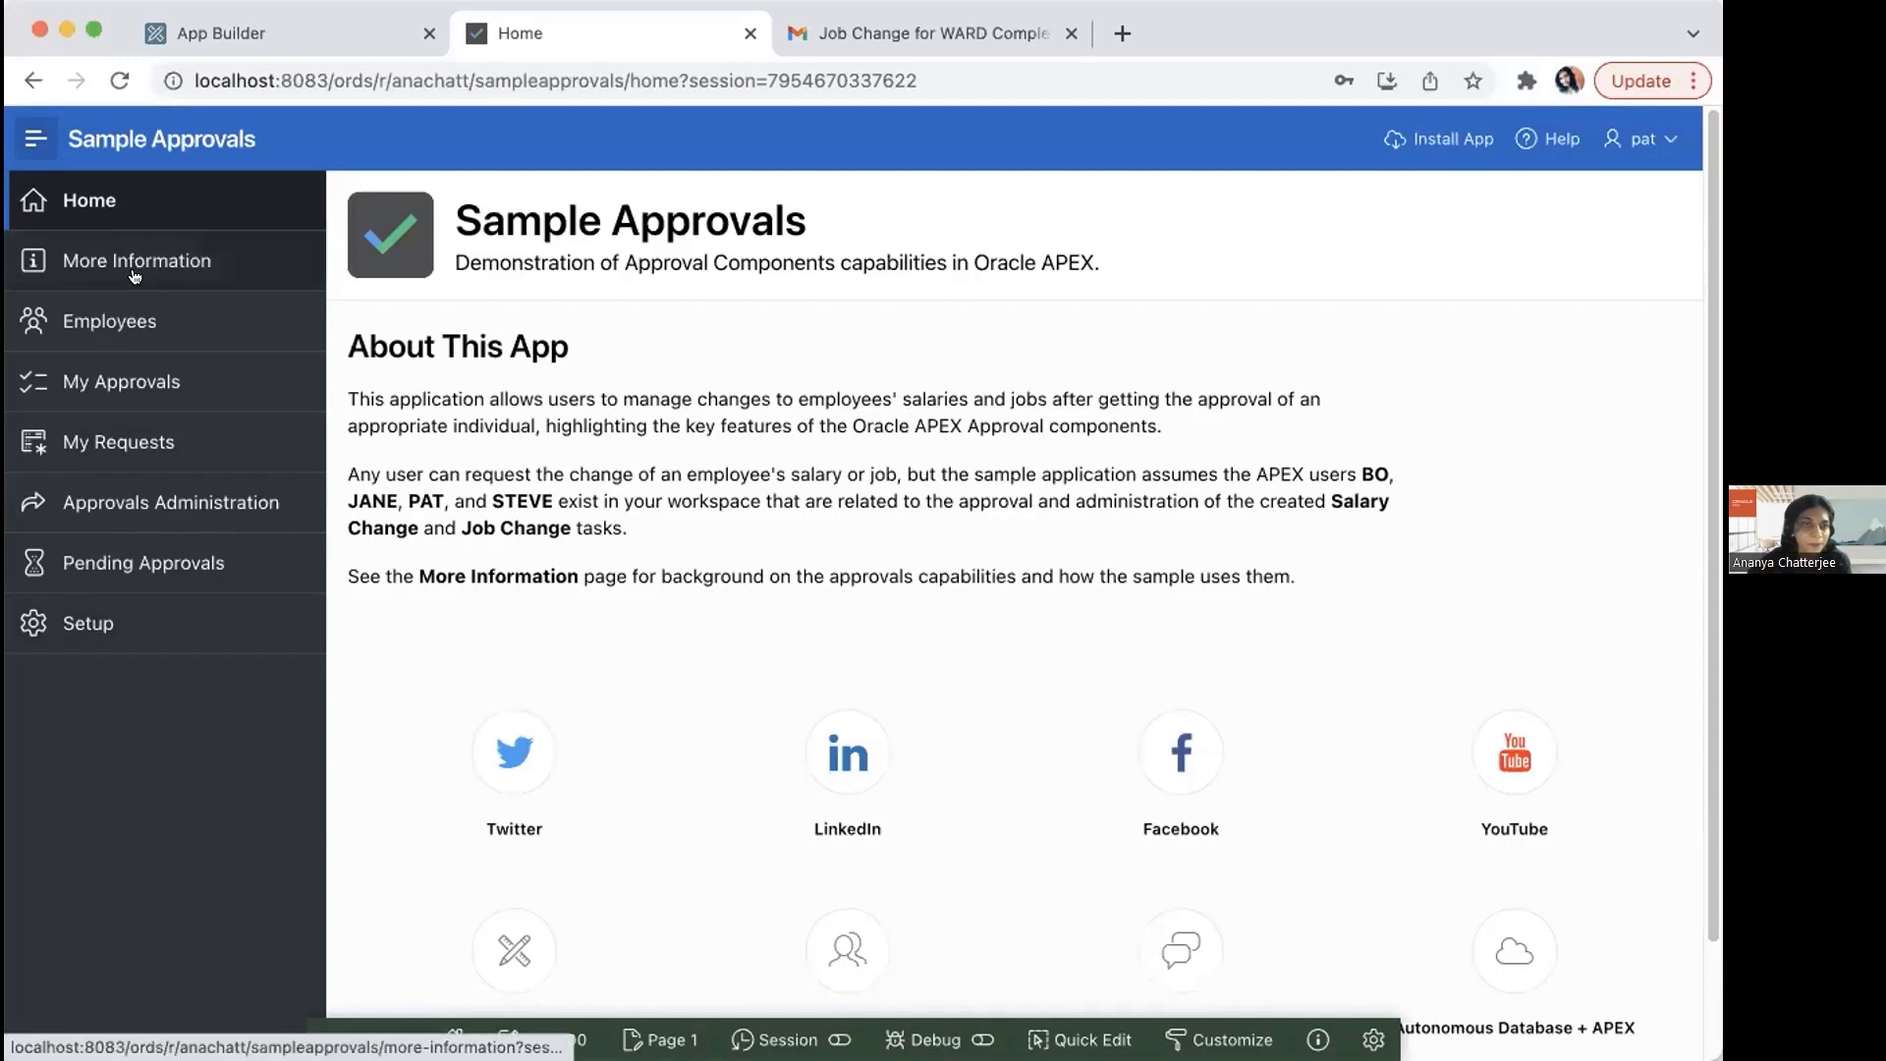
Step: In Approvals Administration, set the priority of the newest ANALYST to MANAGER job change task to Urgent and close its details
{"action": "left_click", "coordinate": [115, 491]}
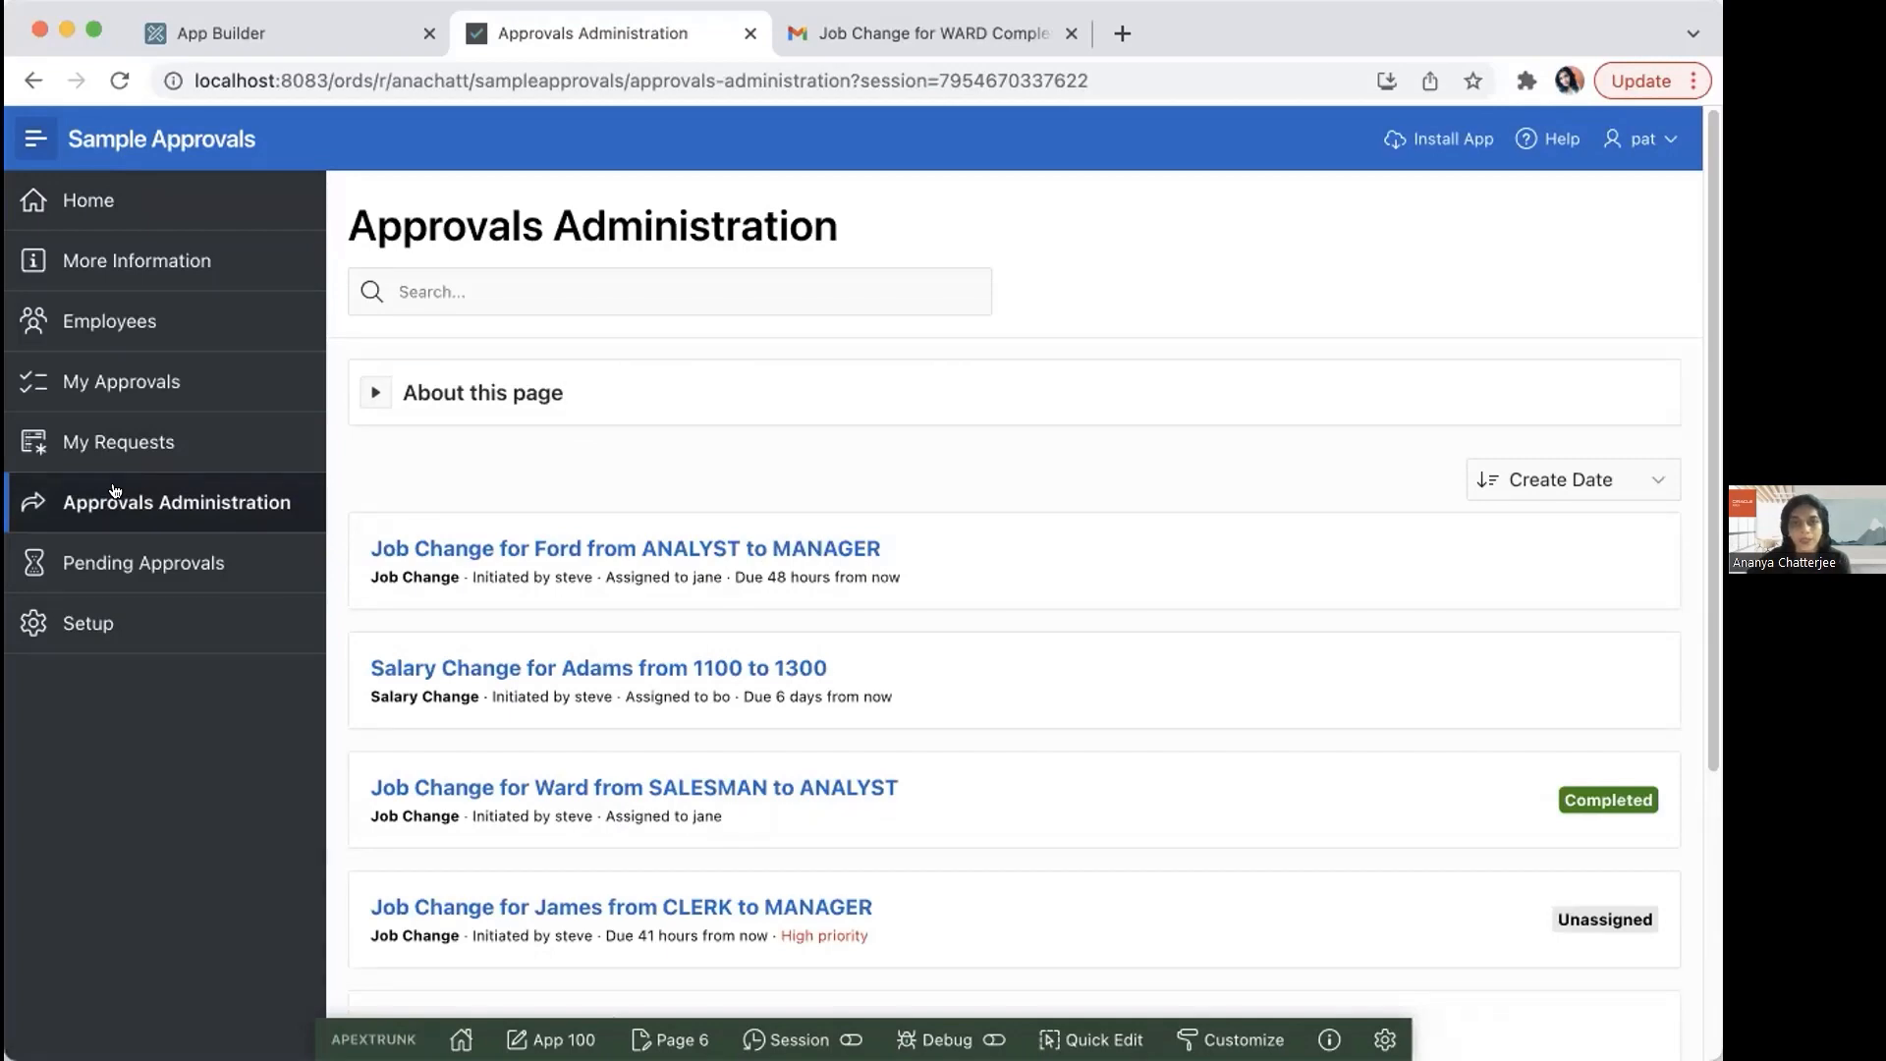
{"action": "left_click", "coordinate": [769, 548]}
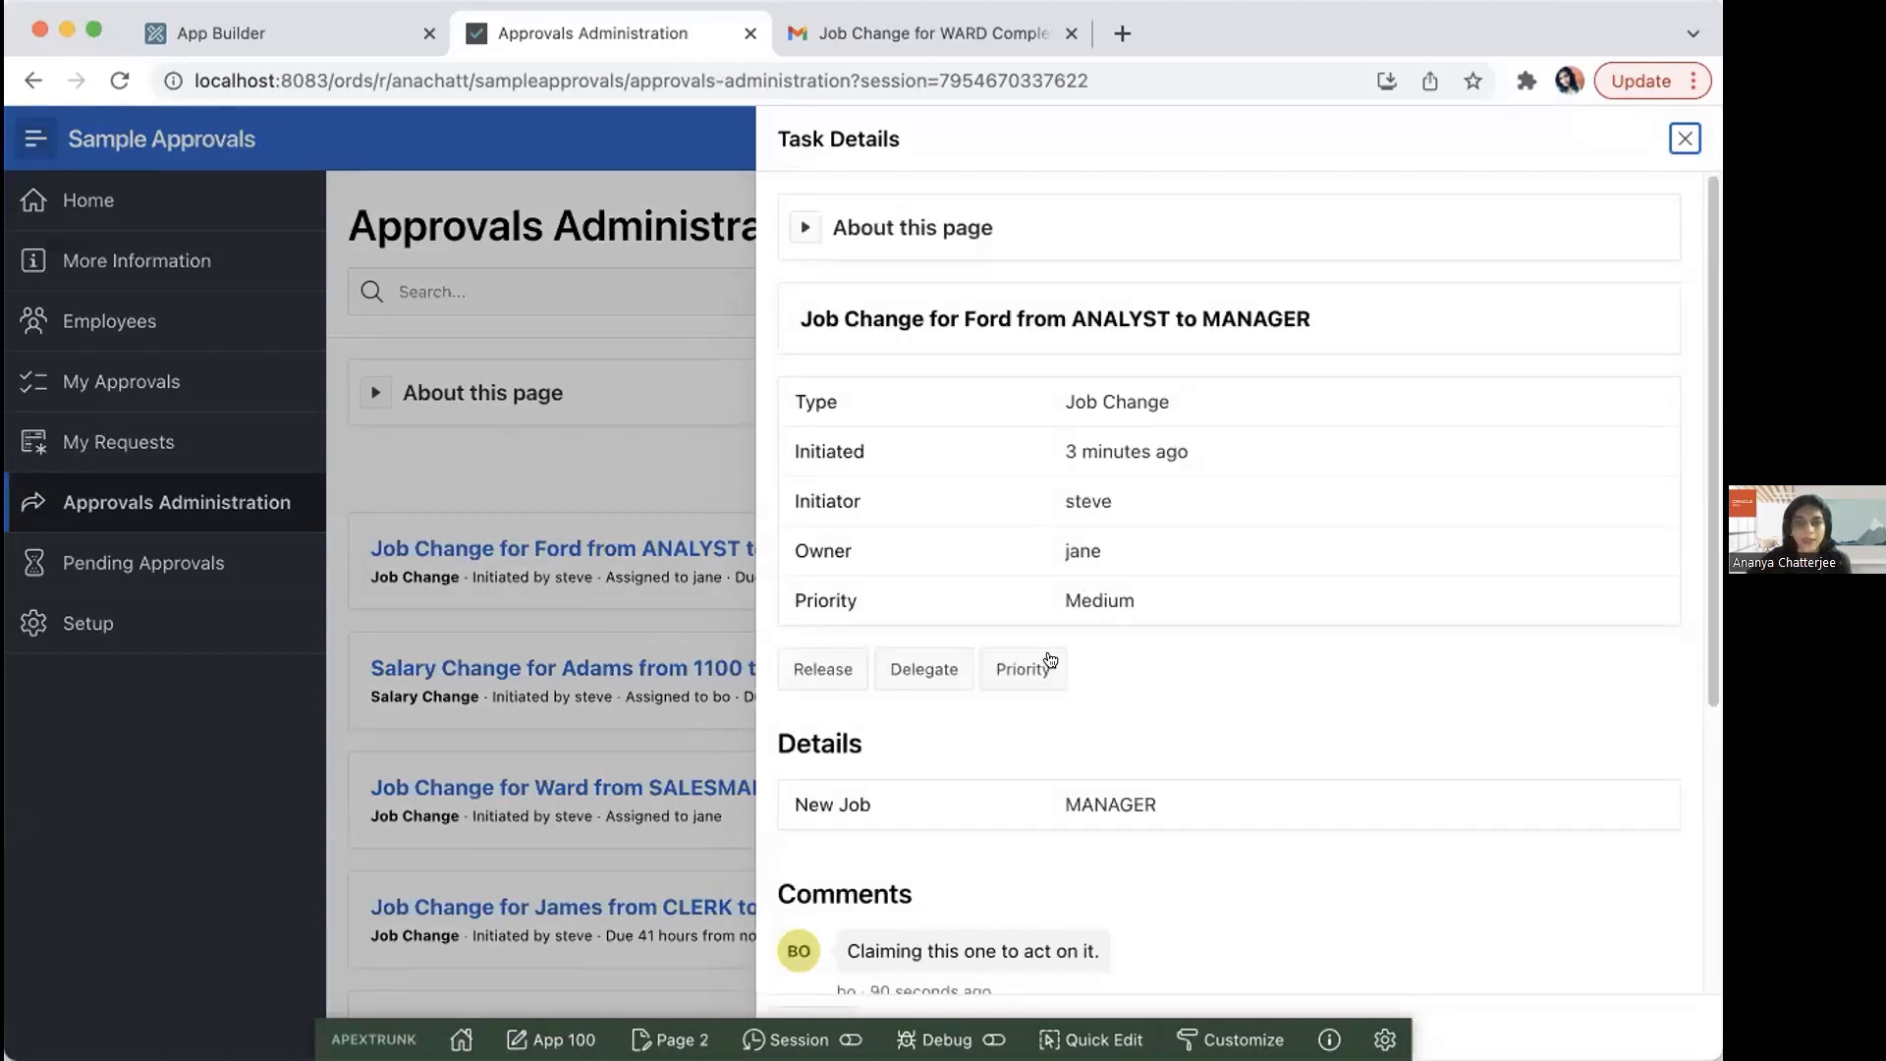
{"action": "left_click", "coordinate": [1035, 671]}
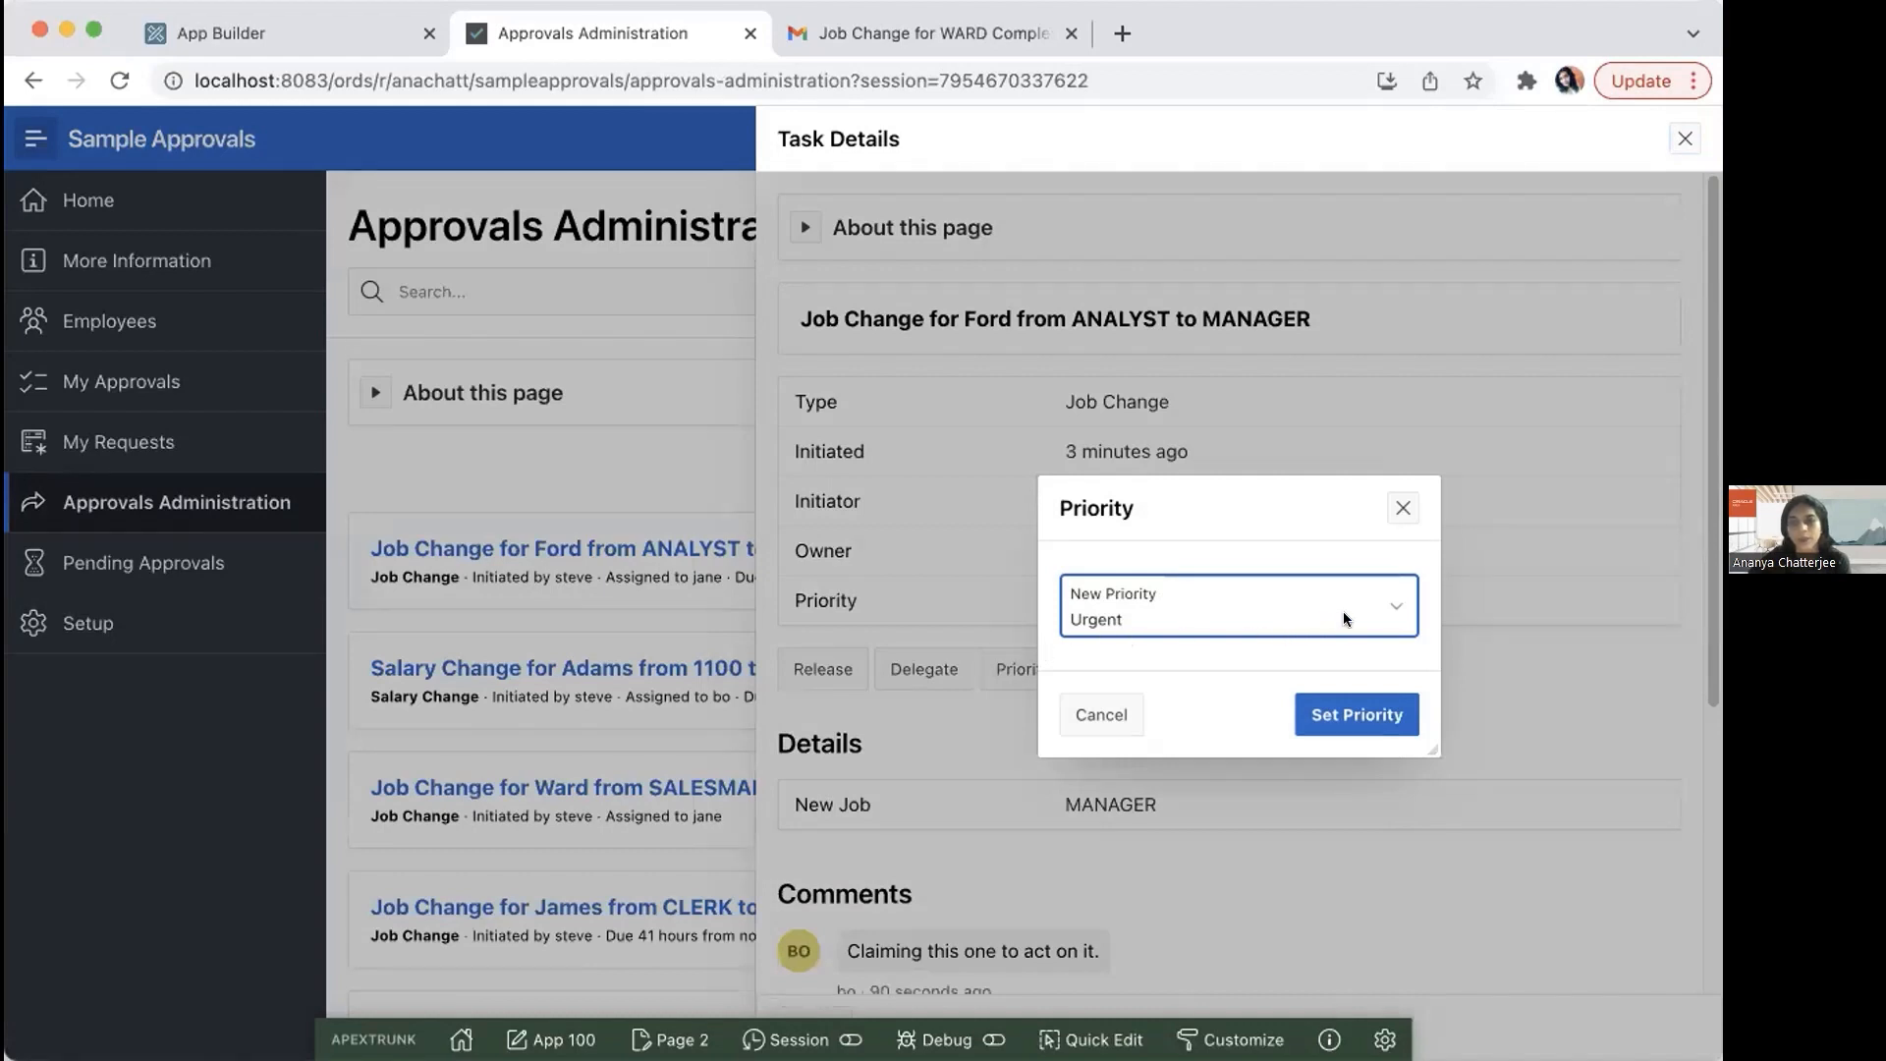
{"action": "left_click", "coordinate": [1339, 703]}
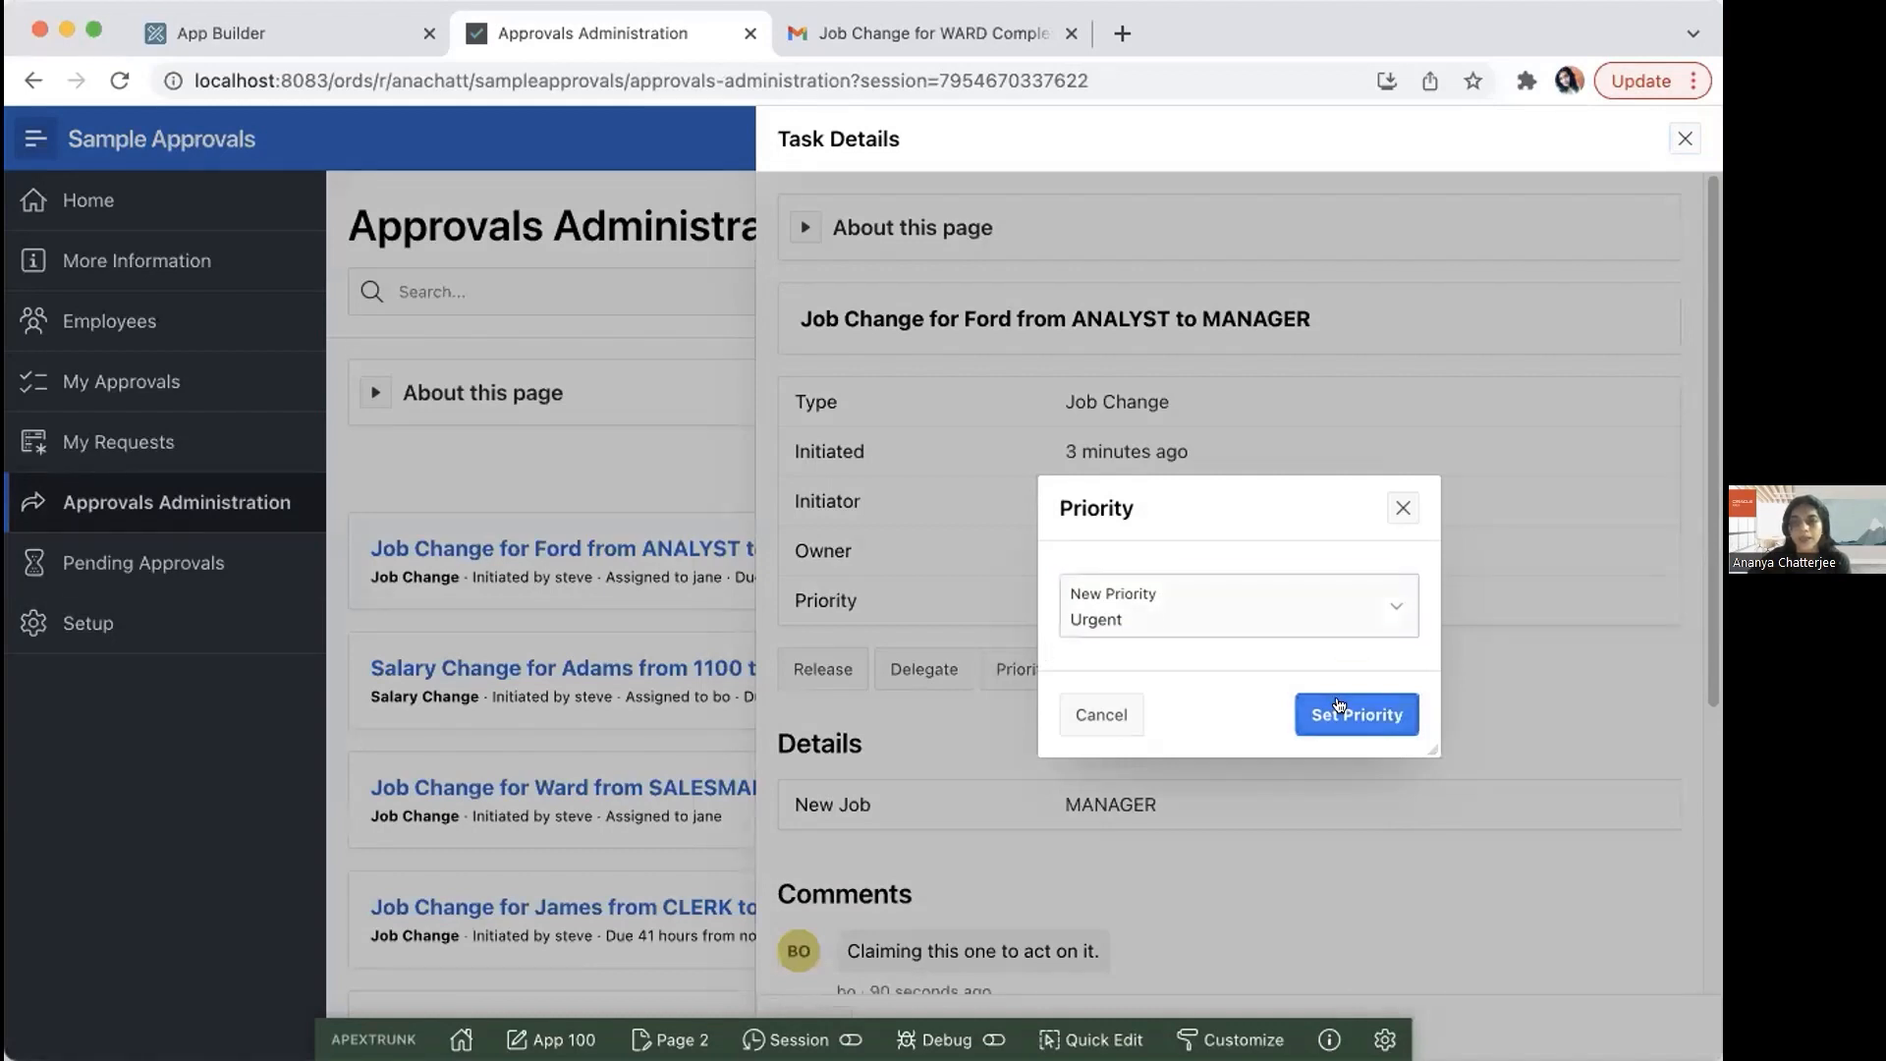
{"action": "left_click", "coordinate": [1684, 139]}
Step: Sign out the administrator and sign in as the delegated approver with that account's username and password
{"action": "left_click", "coordinate": [1654, 145]}
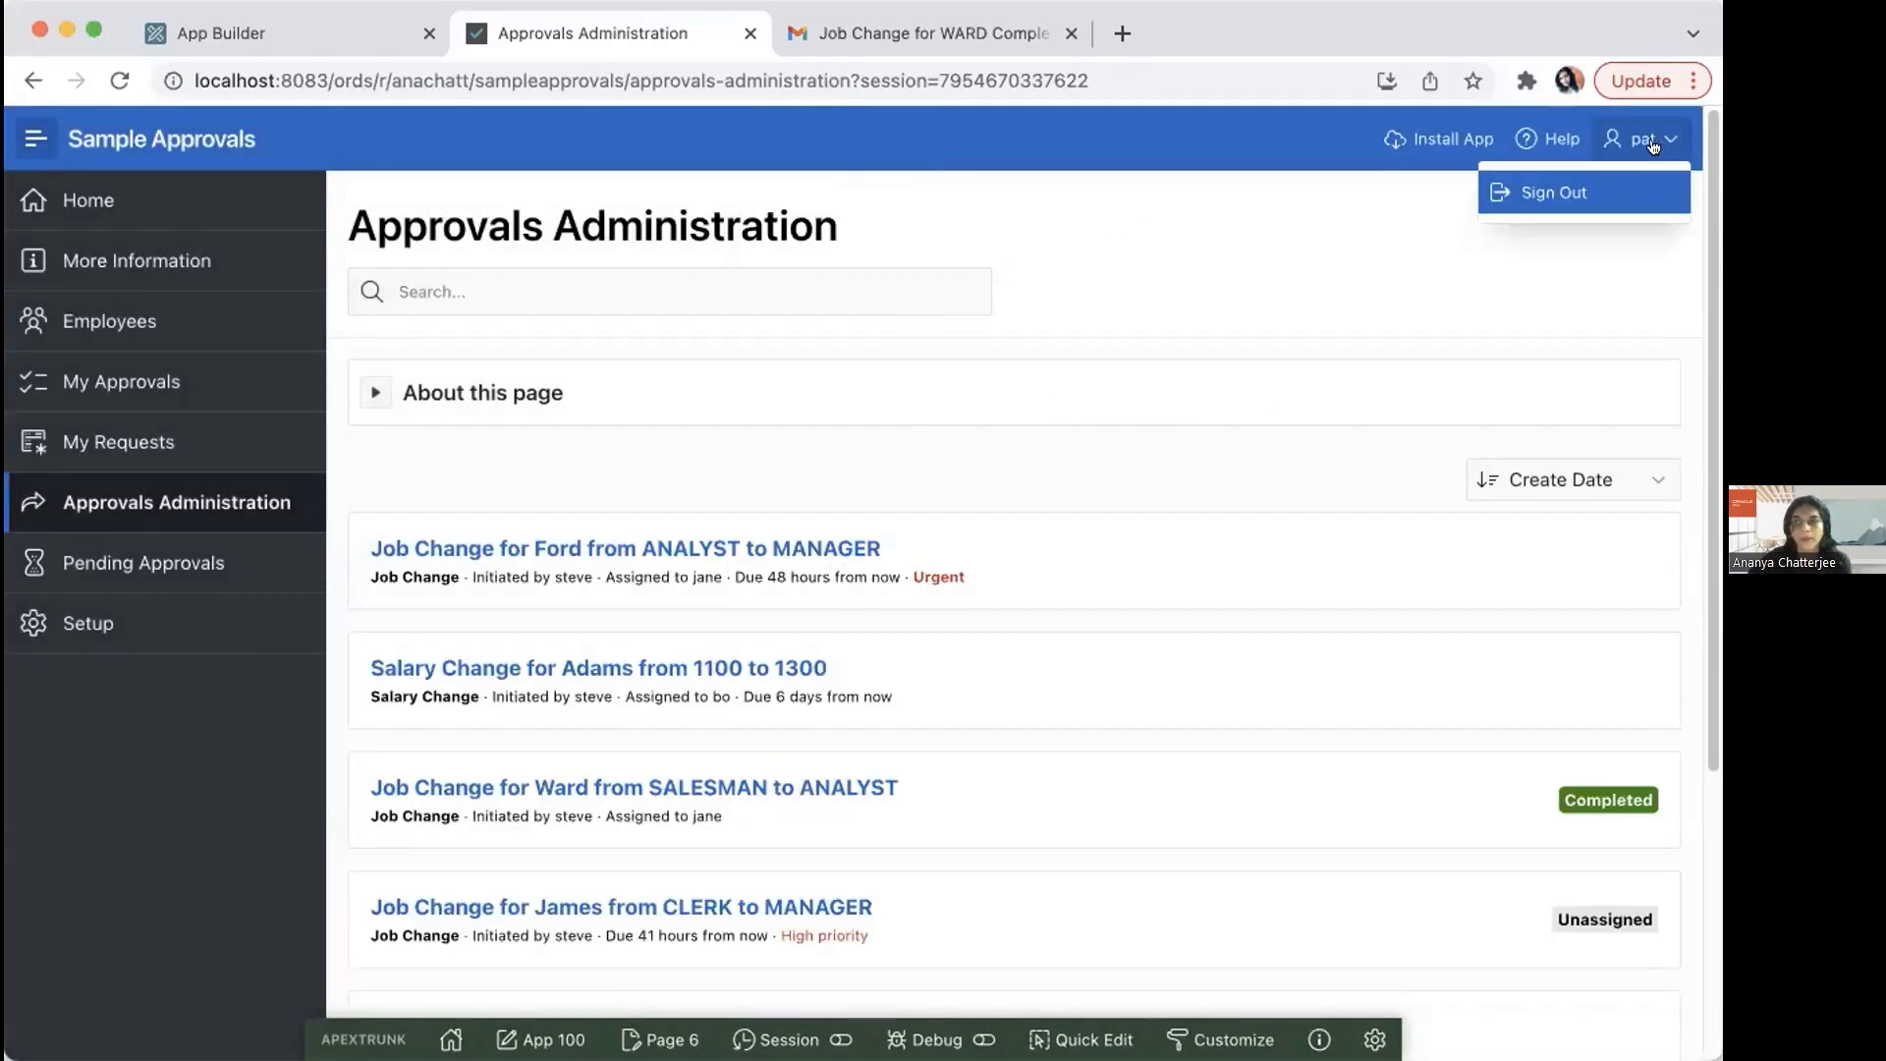
{"action": "left_click", "coordinate": [1599, 197]}
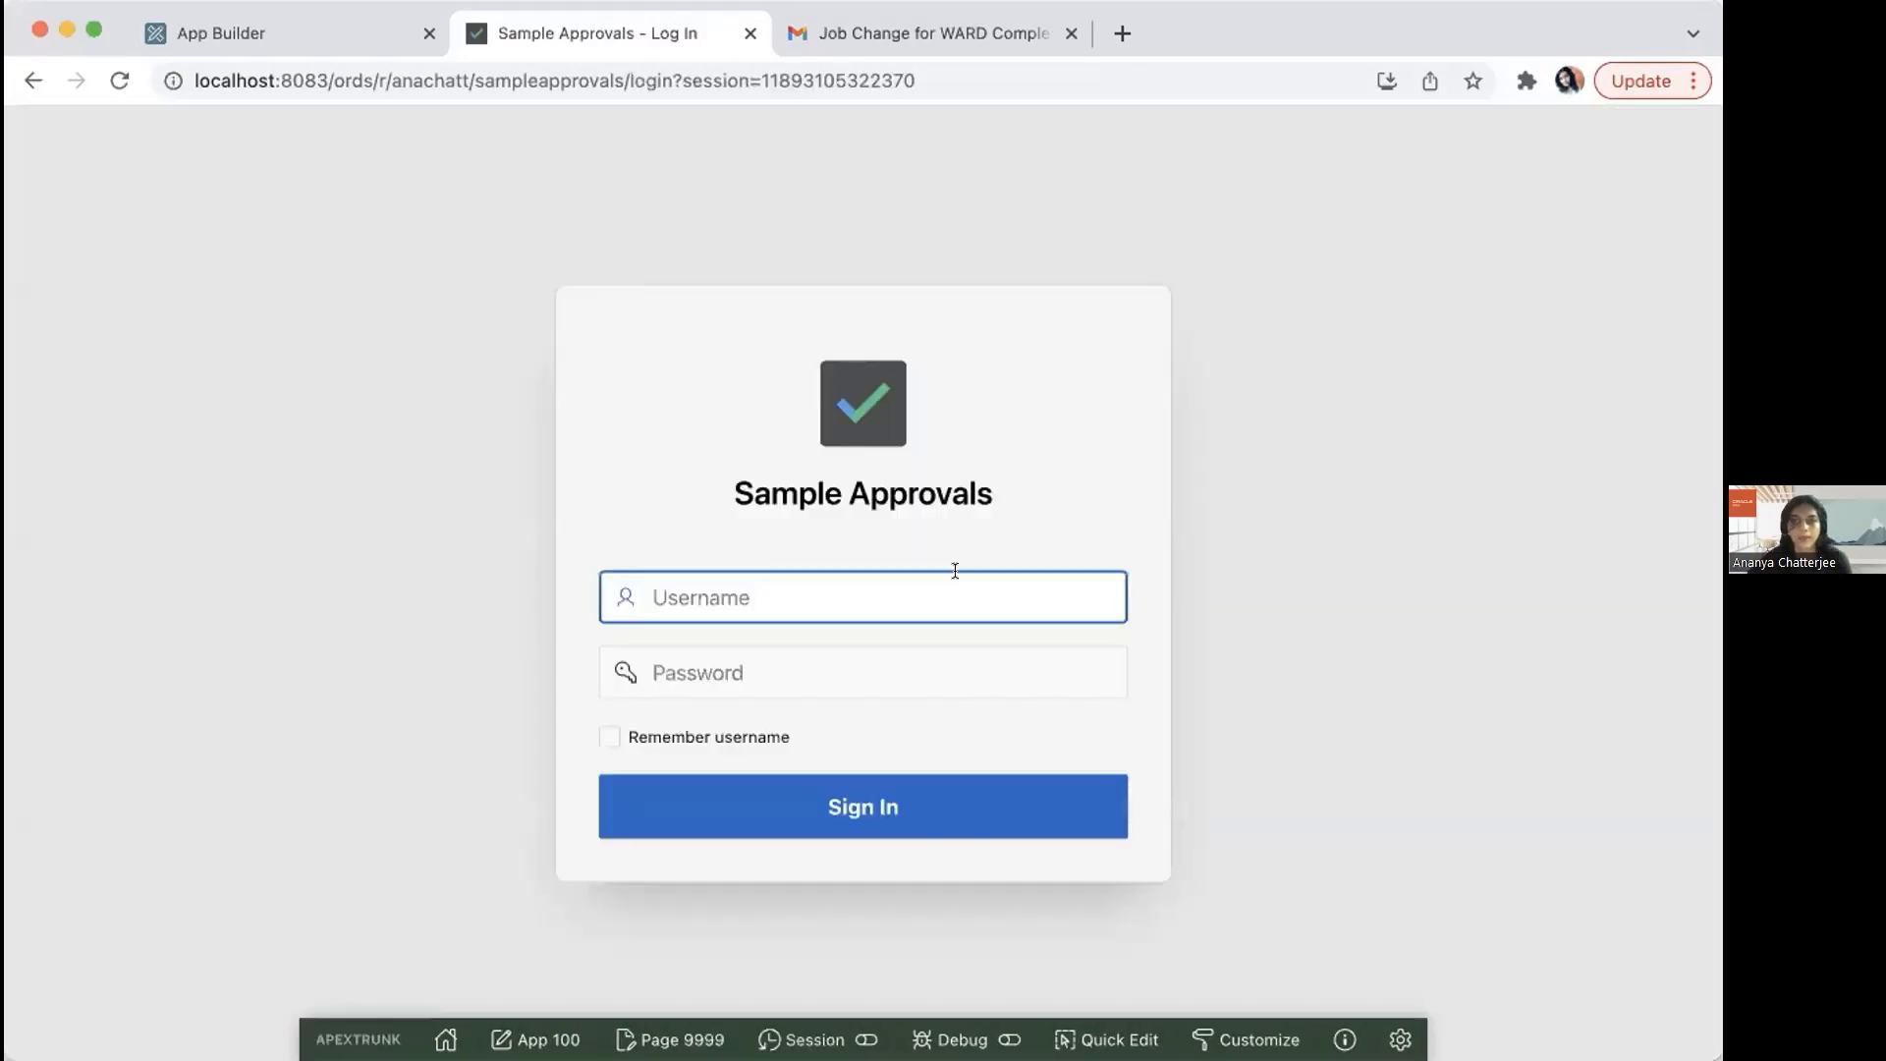
{"action": "type", "text": "jane"}
{"action": "key", "text": "Tab"}
{"action": "type", "text": "••••"}
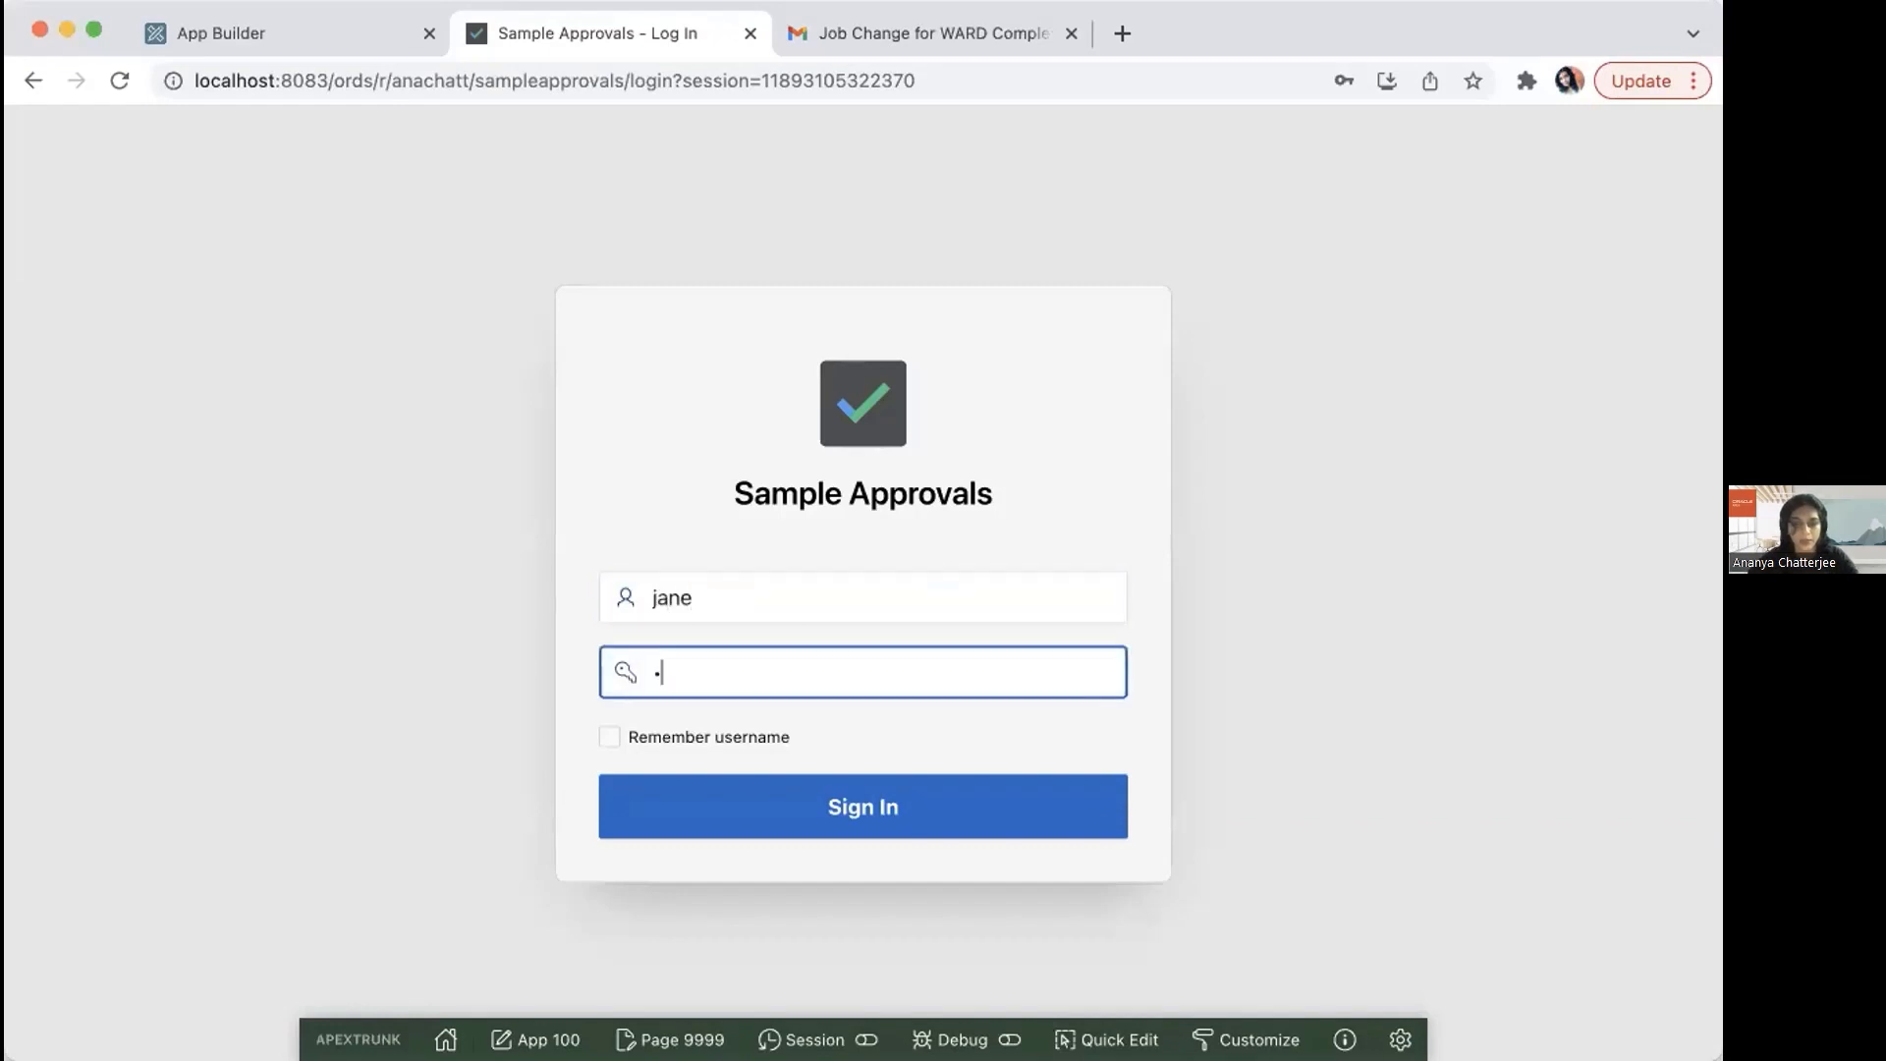
{"action": "left_click", "coordinate": [818, 812]}
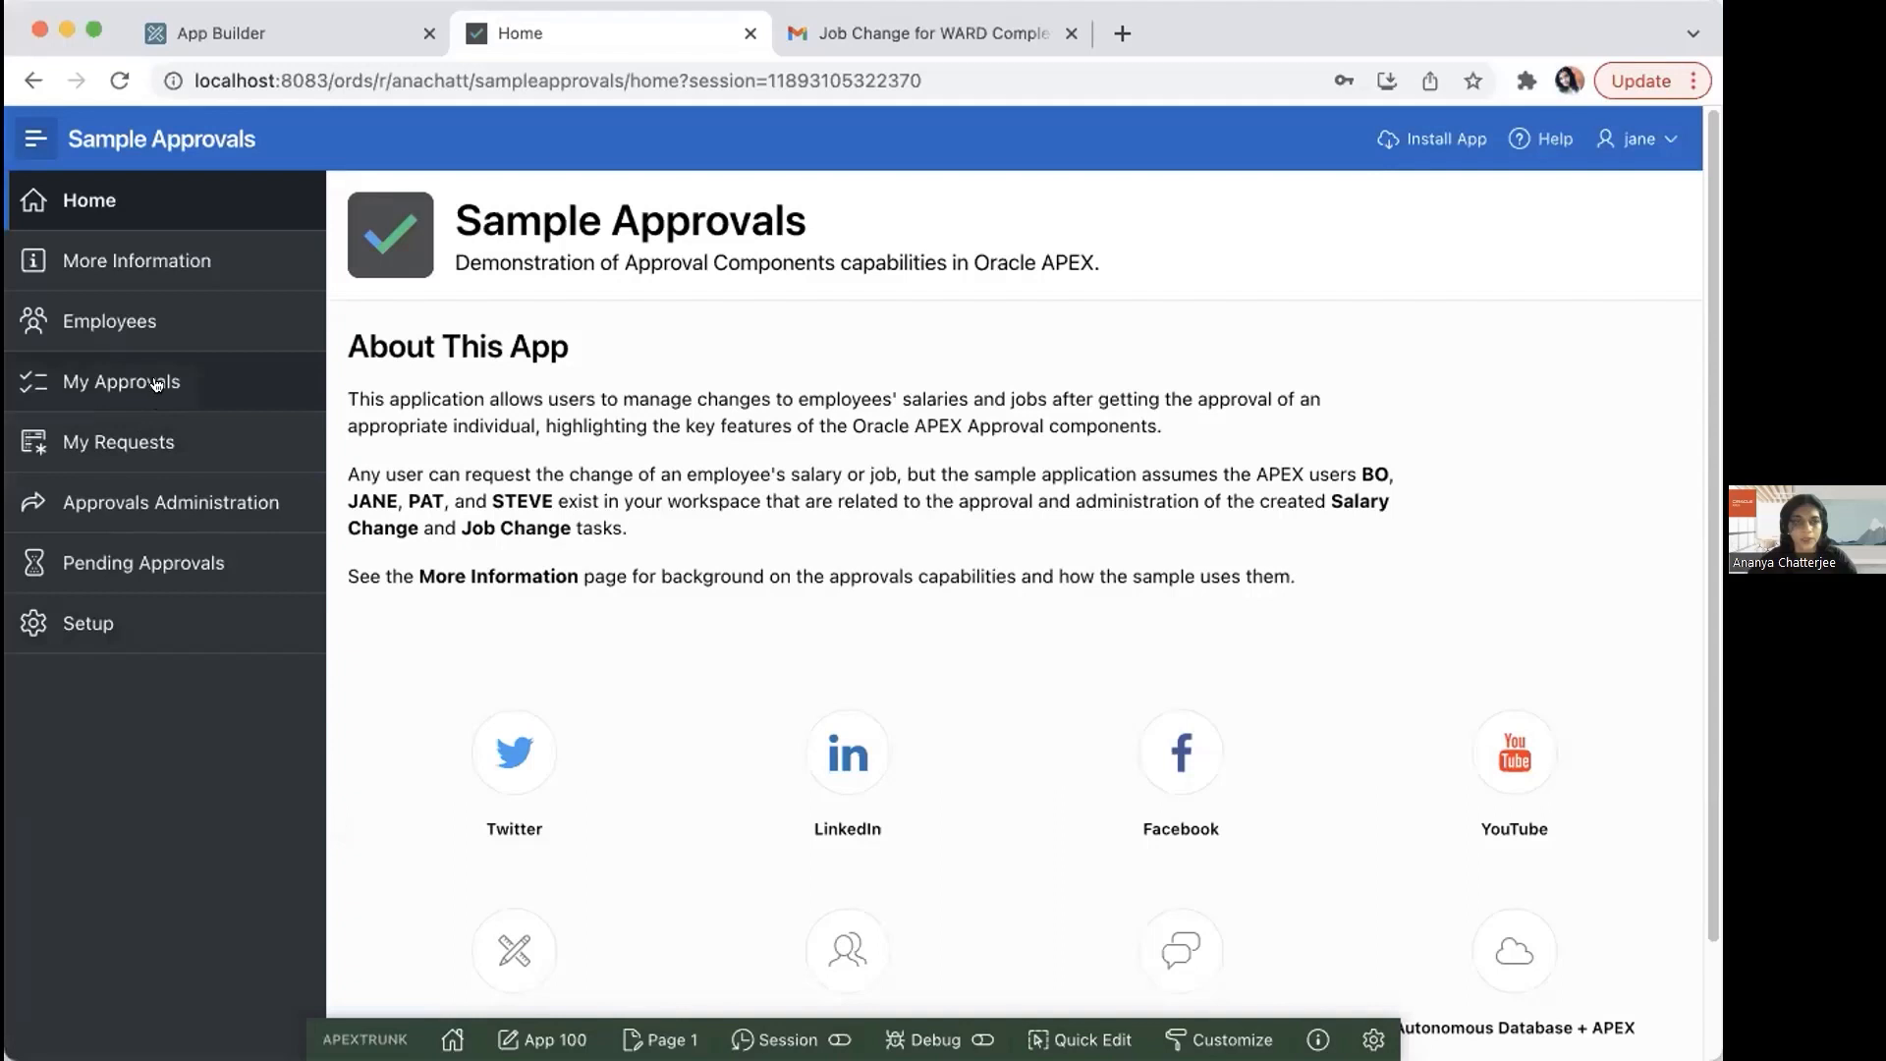
Step: Approve the urgent ANALYST to MANAGER job change task in the approver's own approvals and dismiss the notification
{"action": "left_click", "coordinate": [155, 381]}
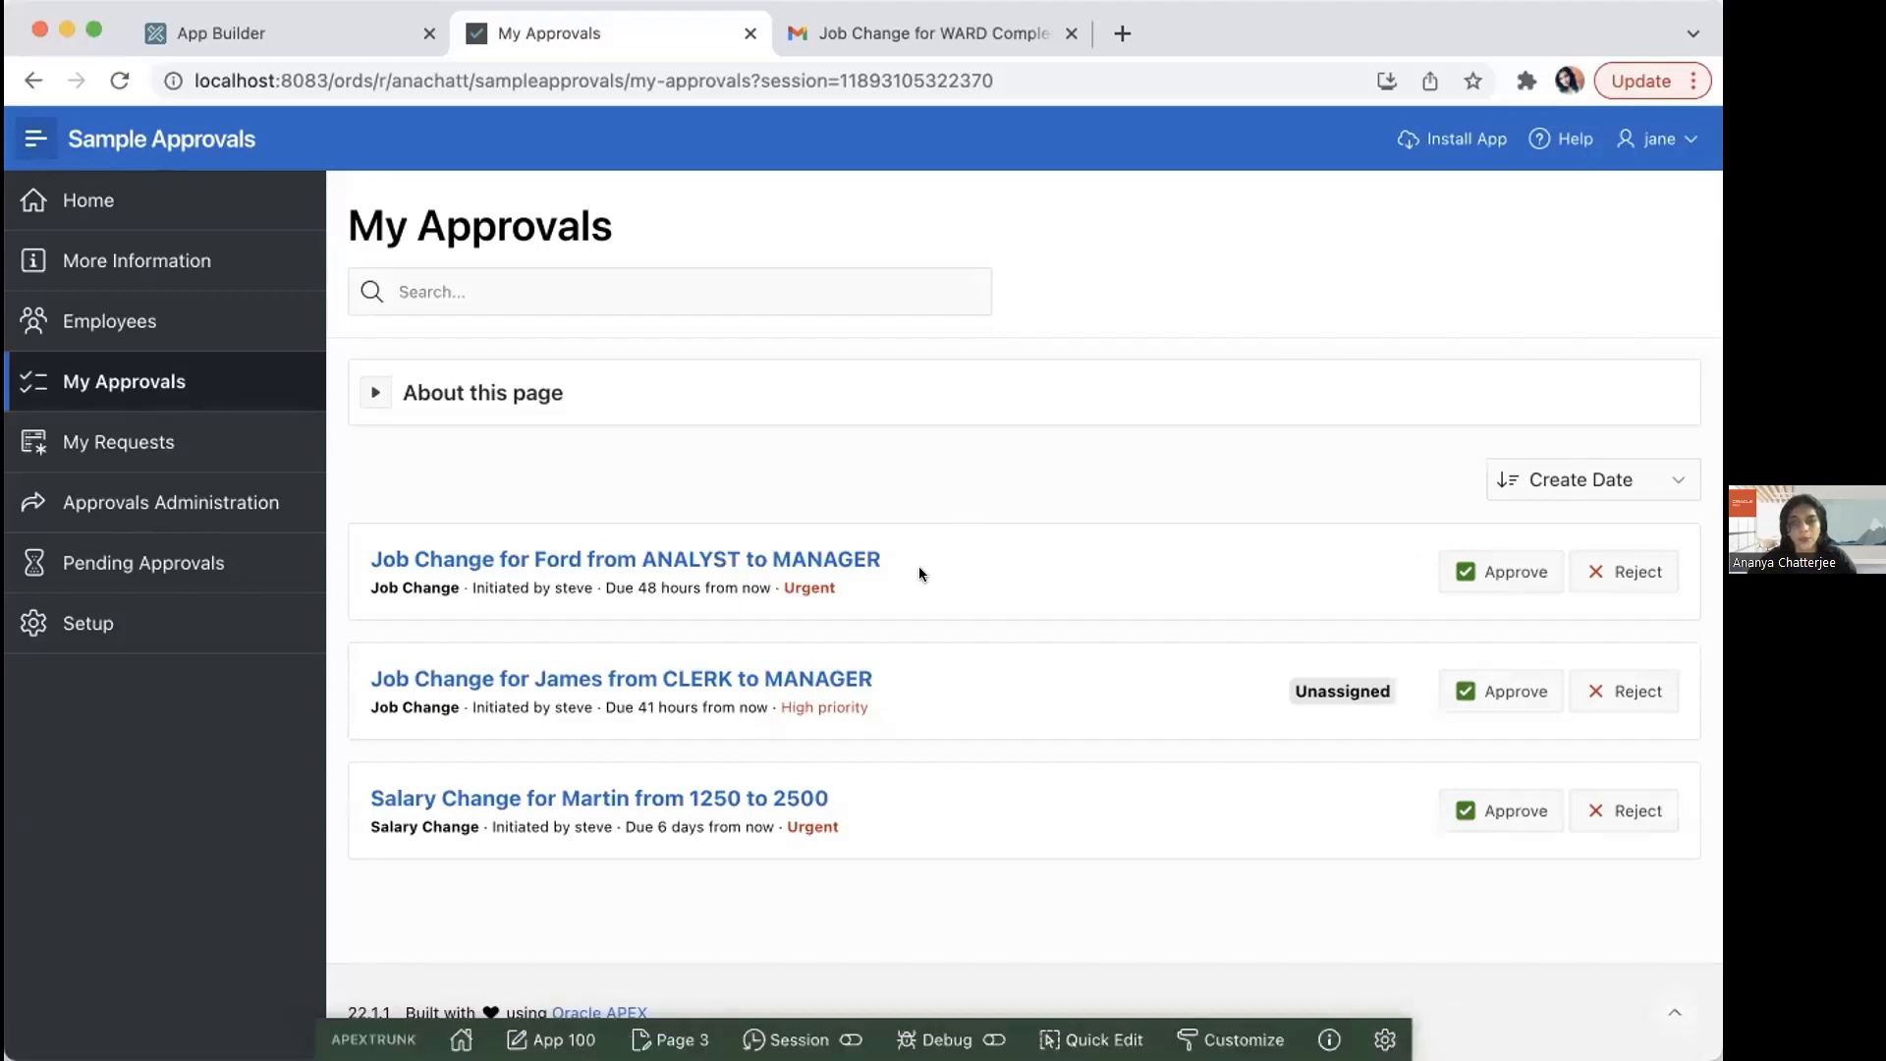
{"action": "left_click", "coordinate": [1513, 567]}
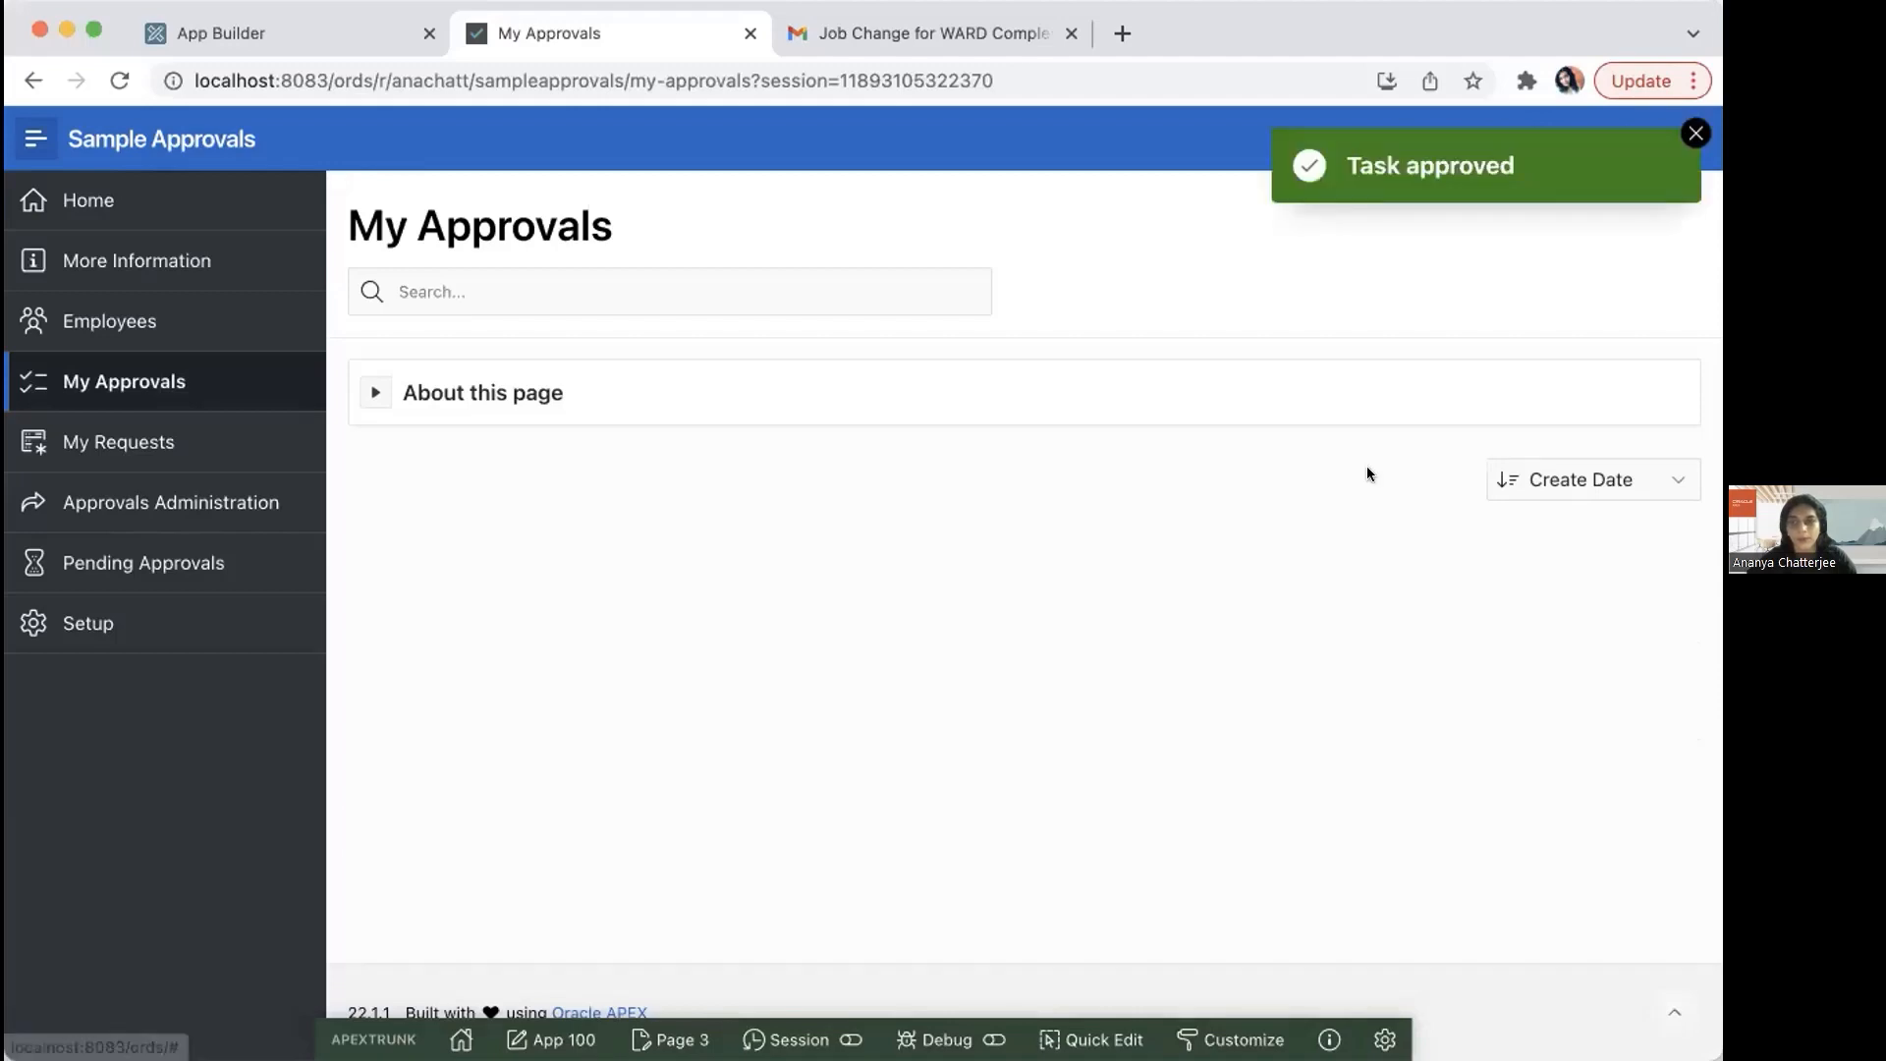
{"action": "left_click", "coordinate": [1687, 132]}
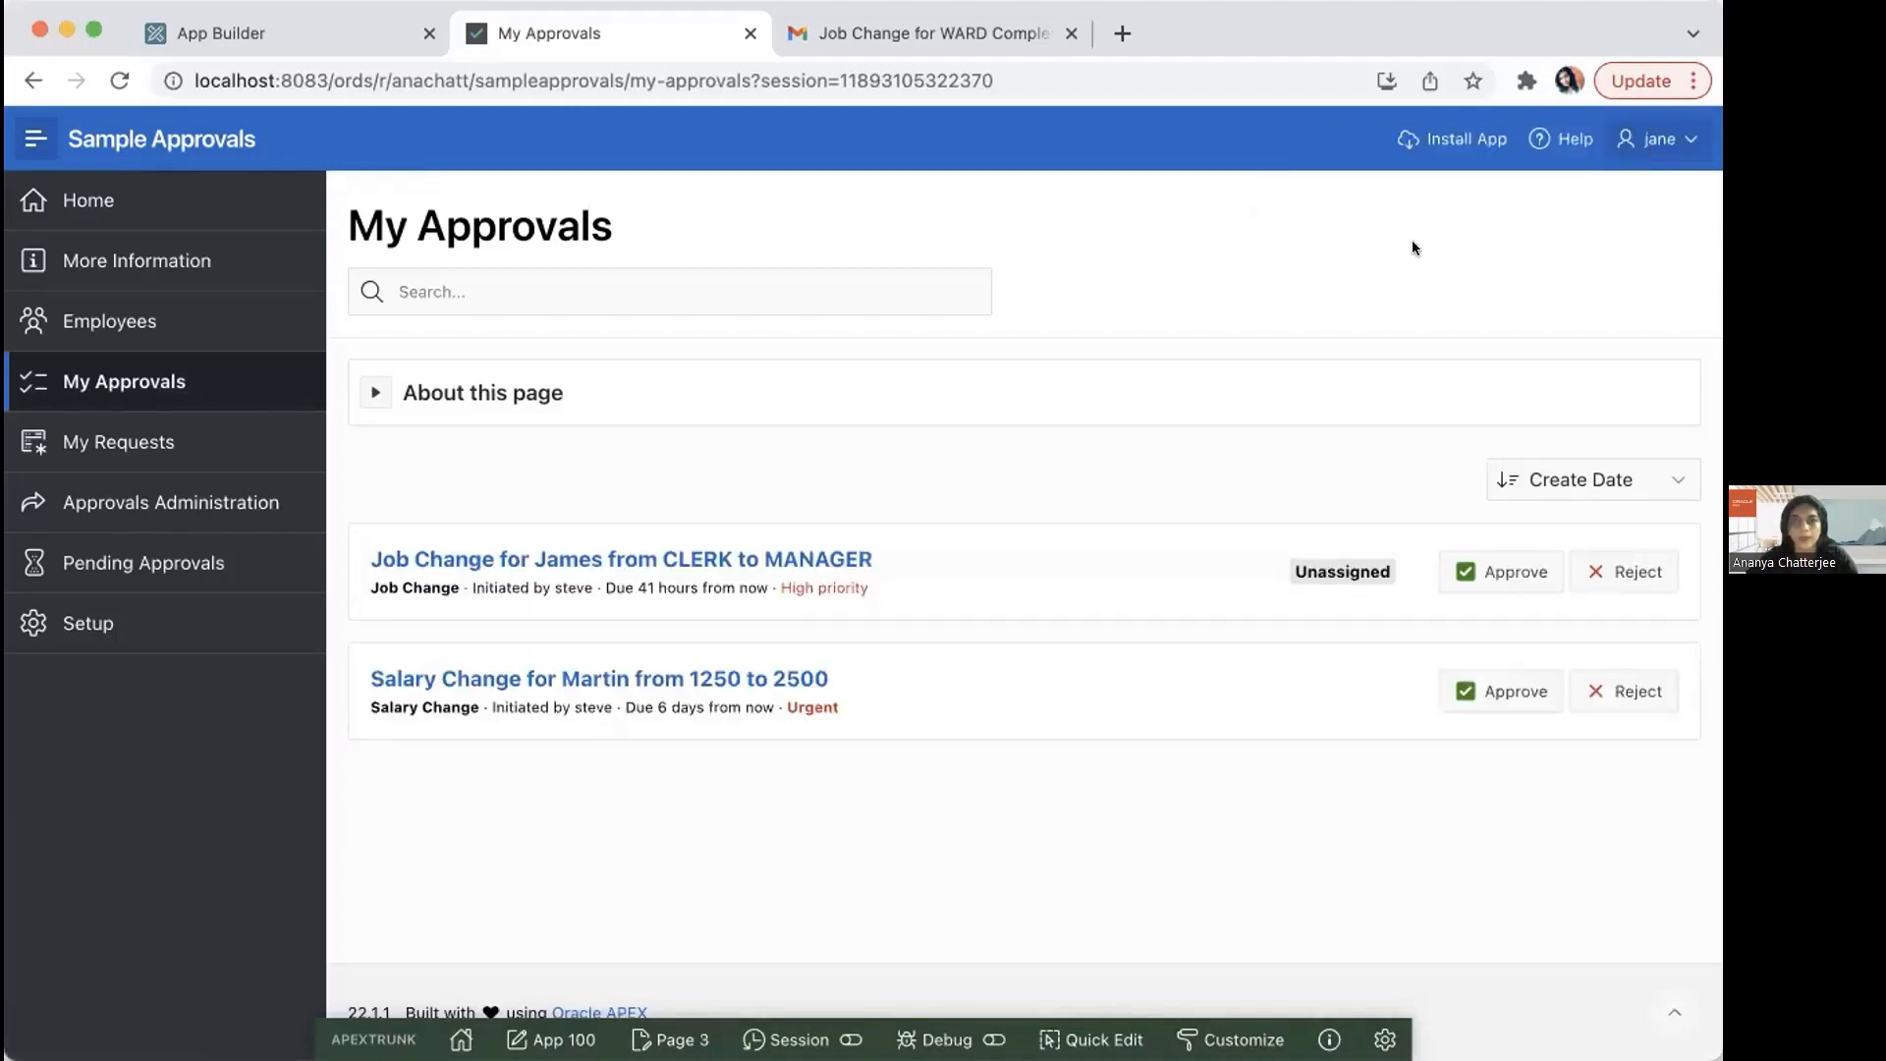
Step: Sign out the approver and sign in as the original requester with that account's username and password
{"action": "left_click", "coordinate": [1664, 148]}
{"action": "left_click", "coordinate": [1596, 194]}
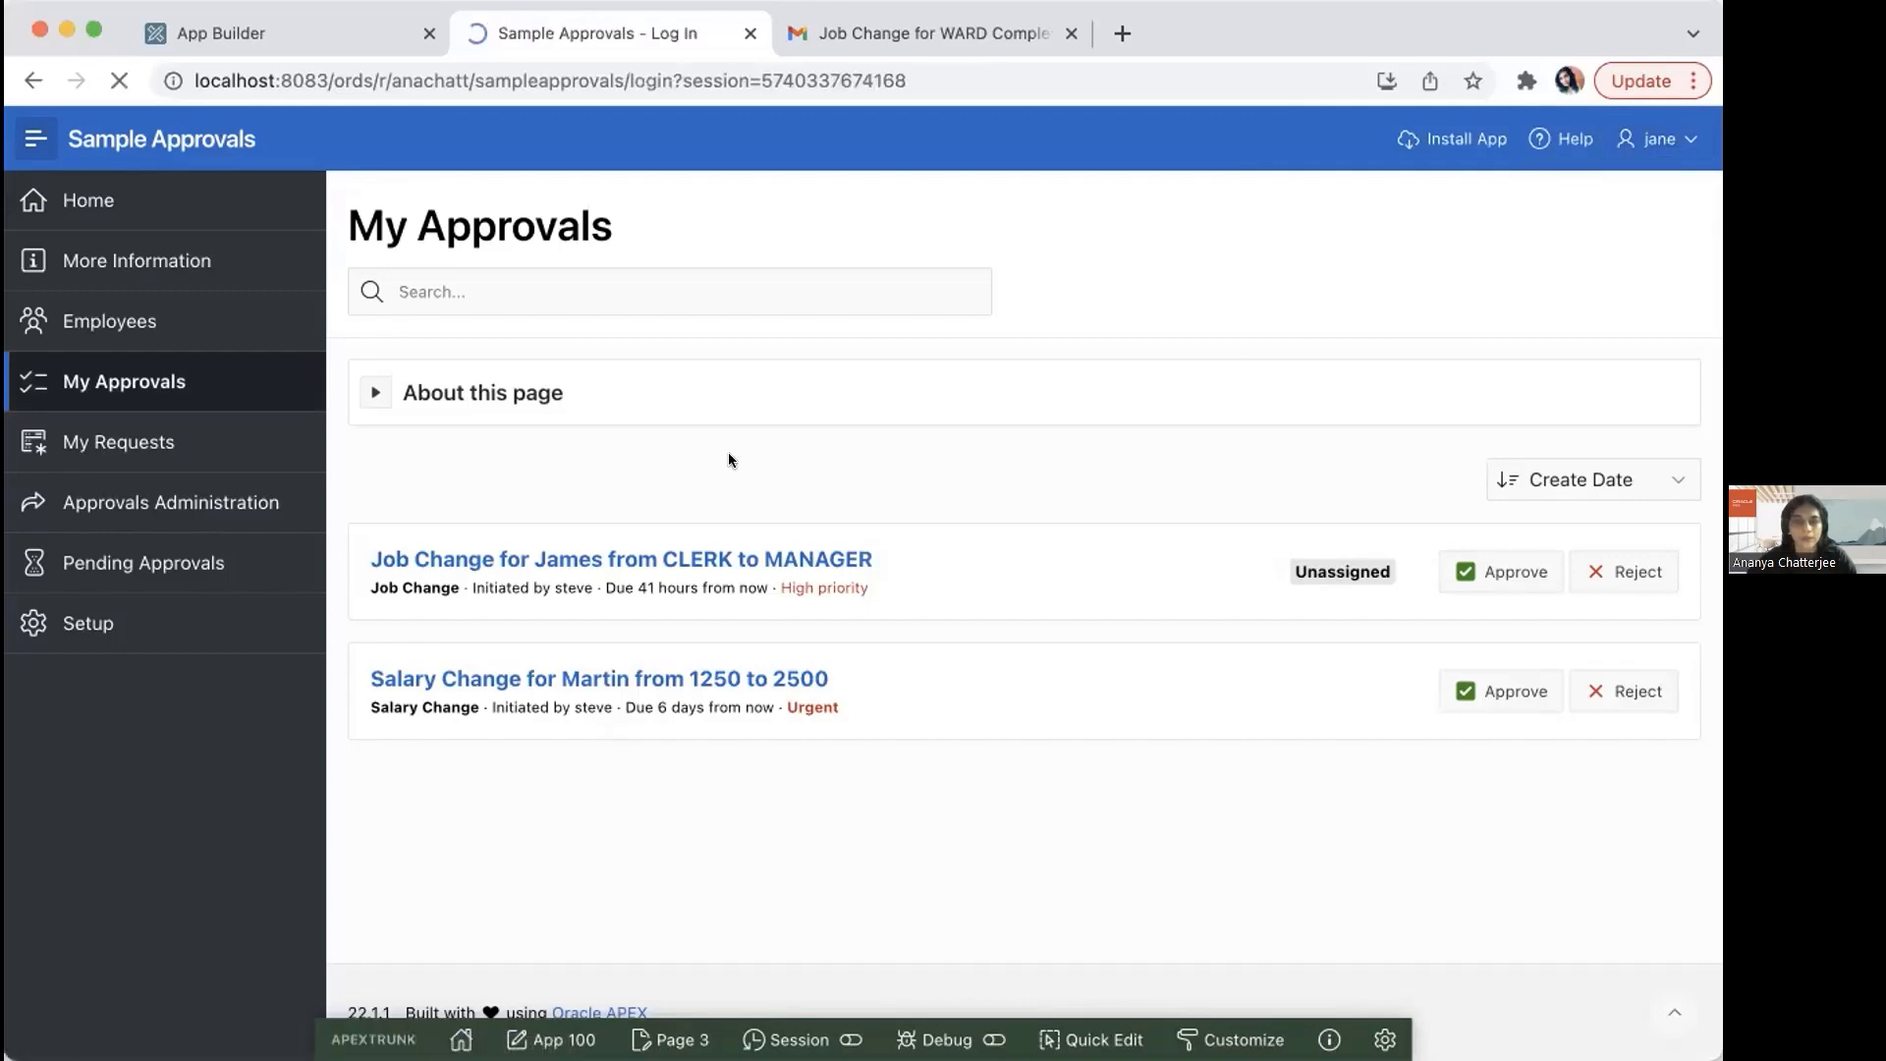
{"action": "type", "text": "steve"}
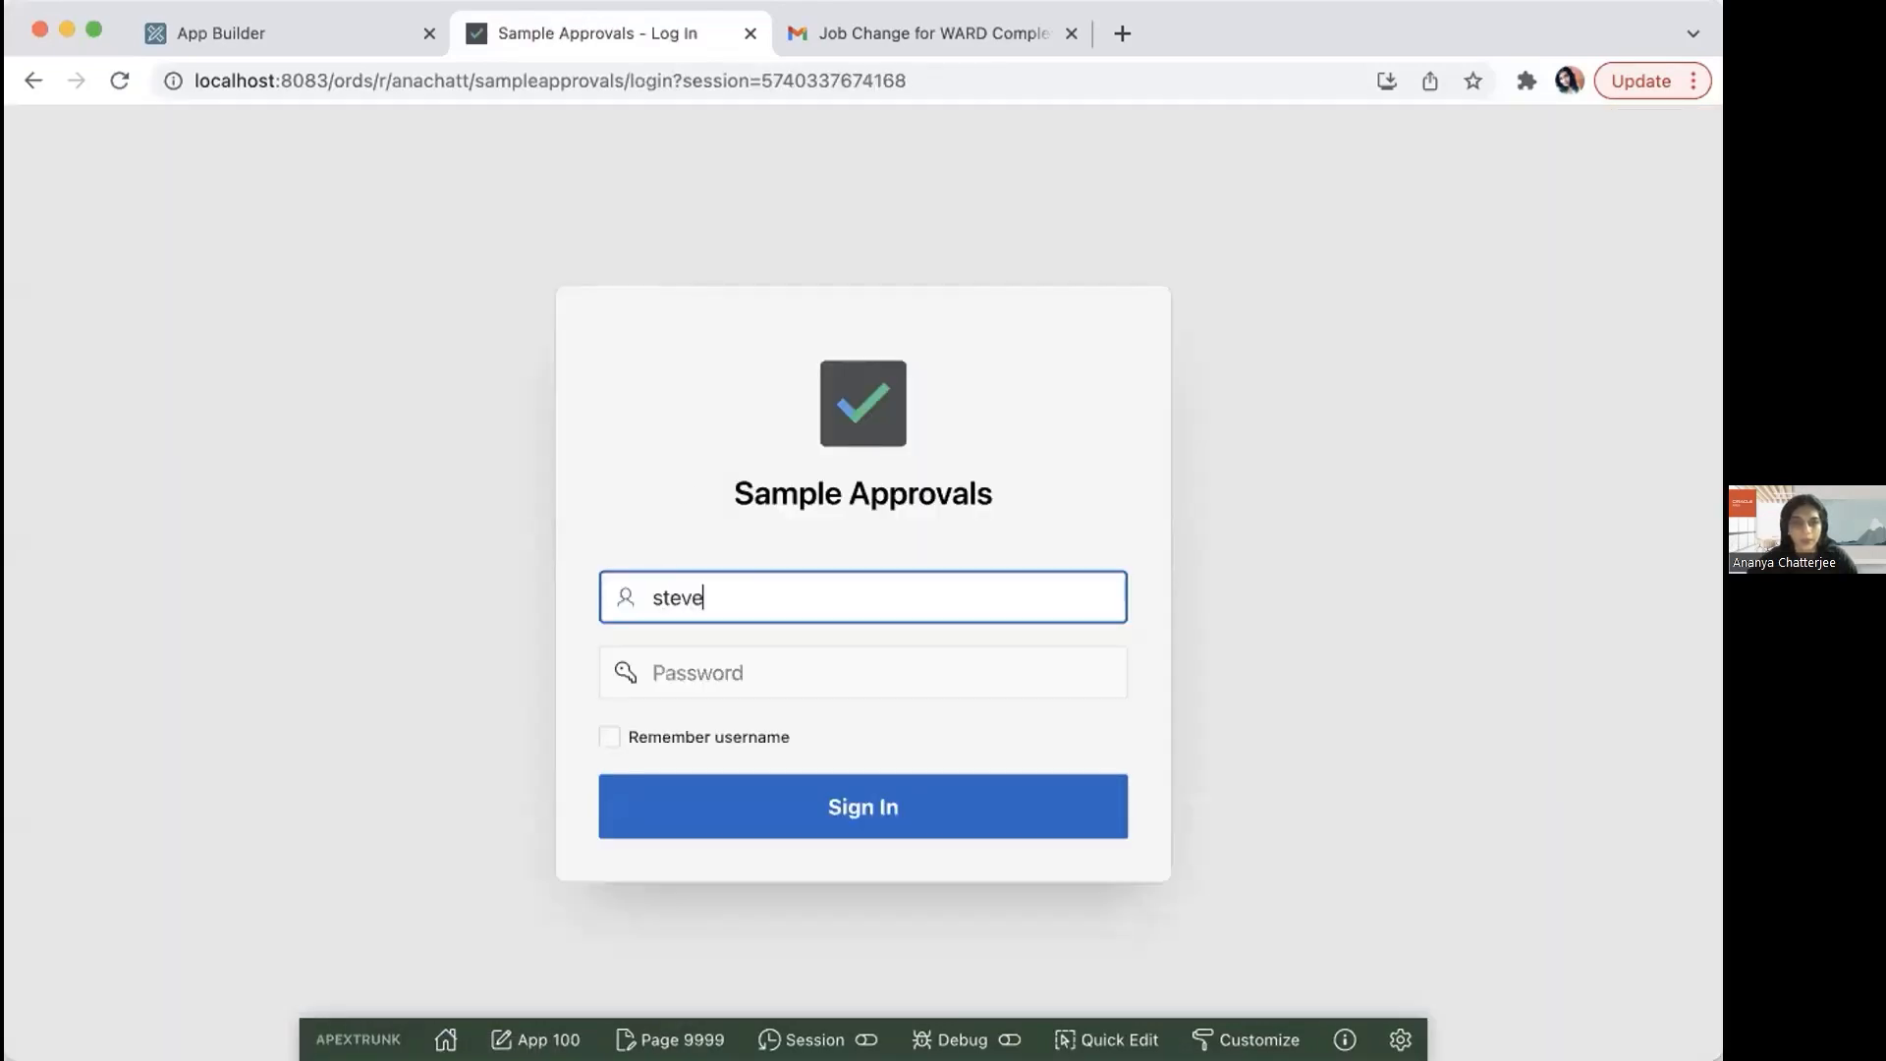
{"action": "key", "text": "Tab"}
{"action": "type", "text": "wxxx"}
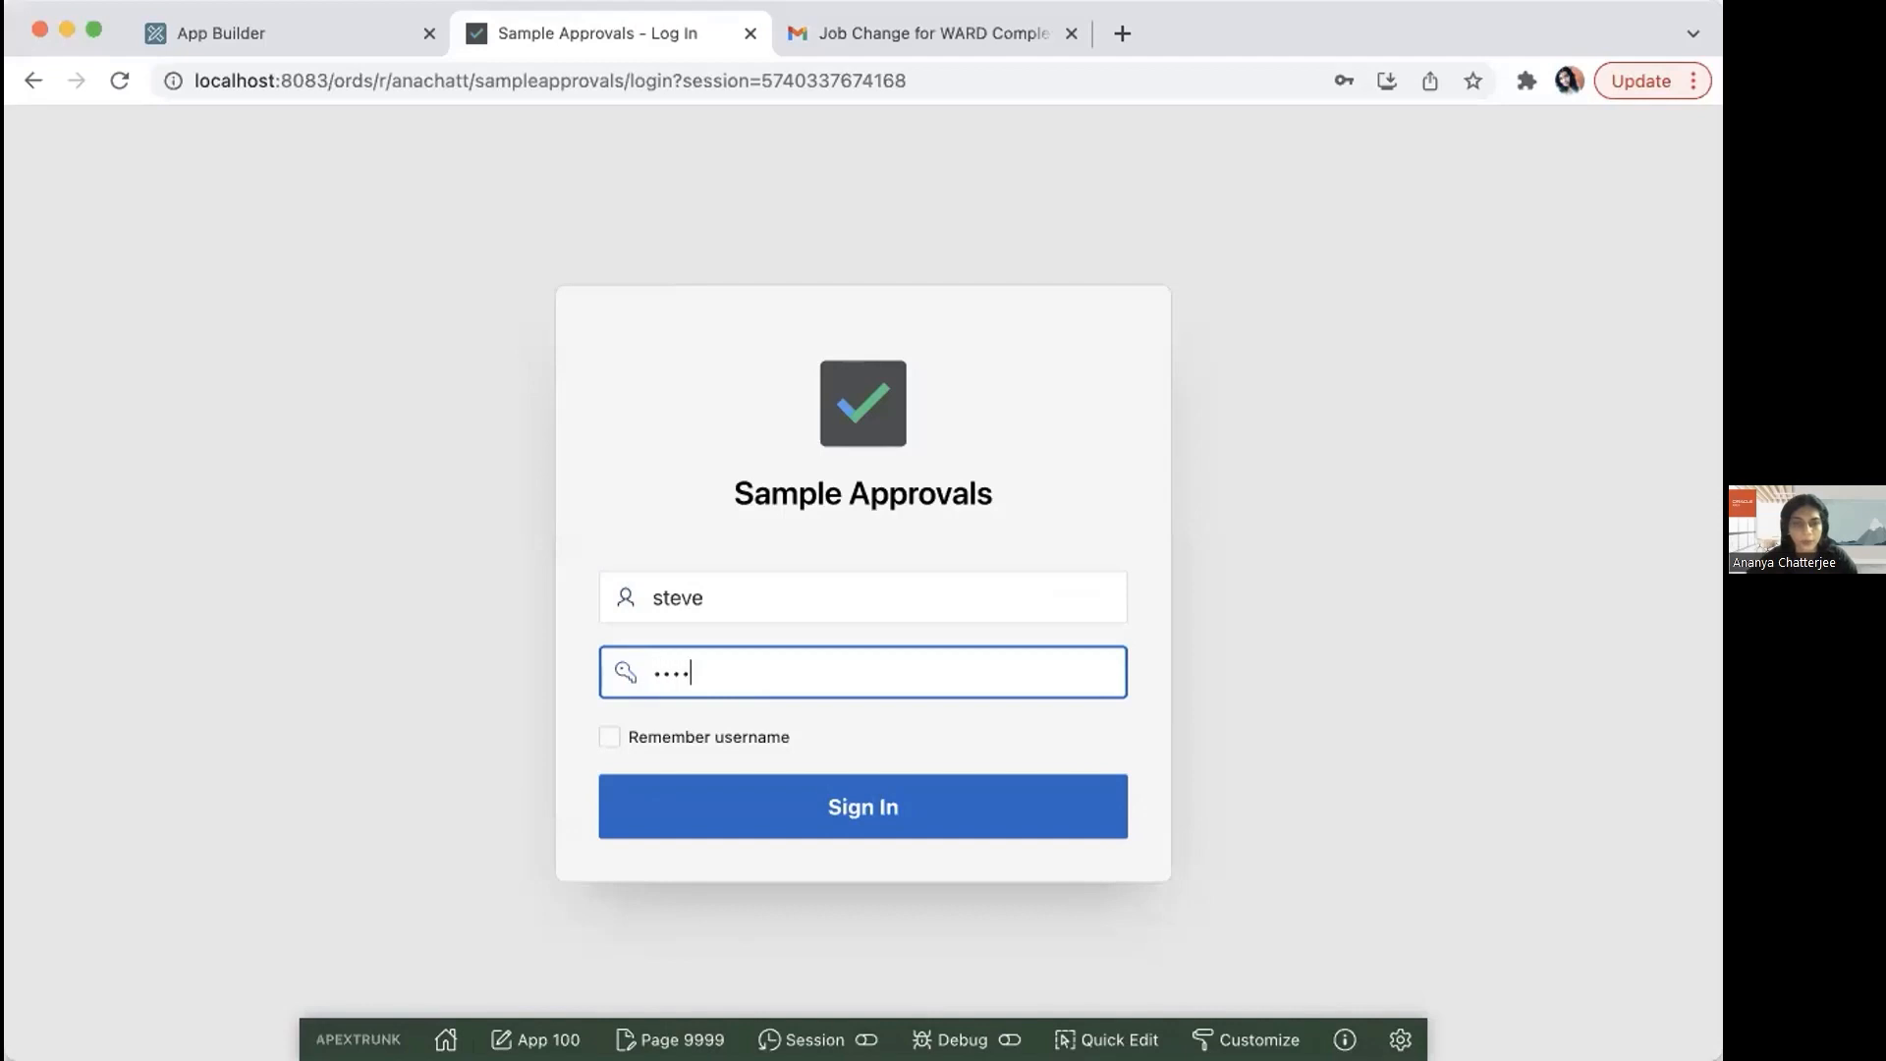
{"action": "left_click", "coordinate": [674, 807]}
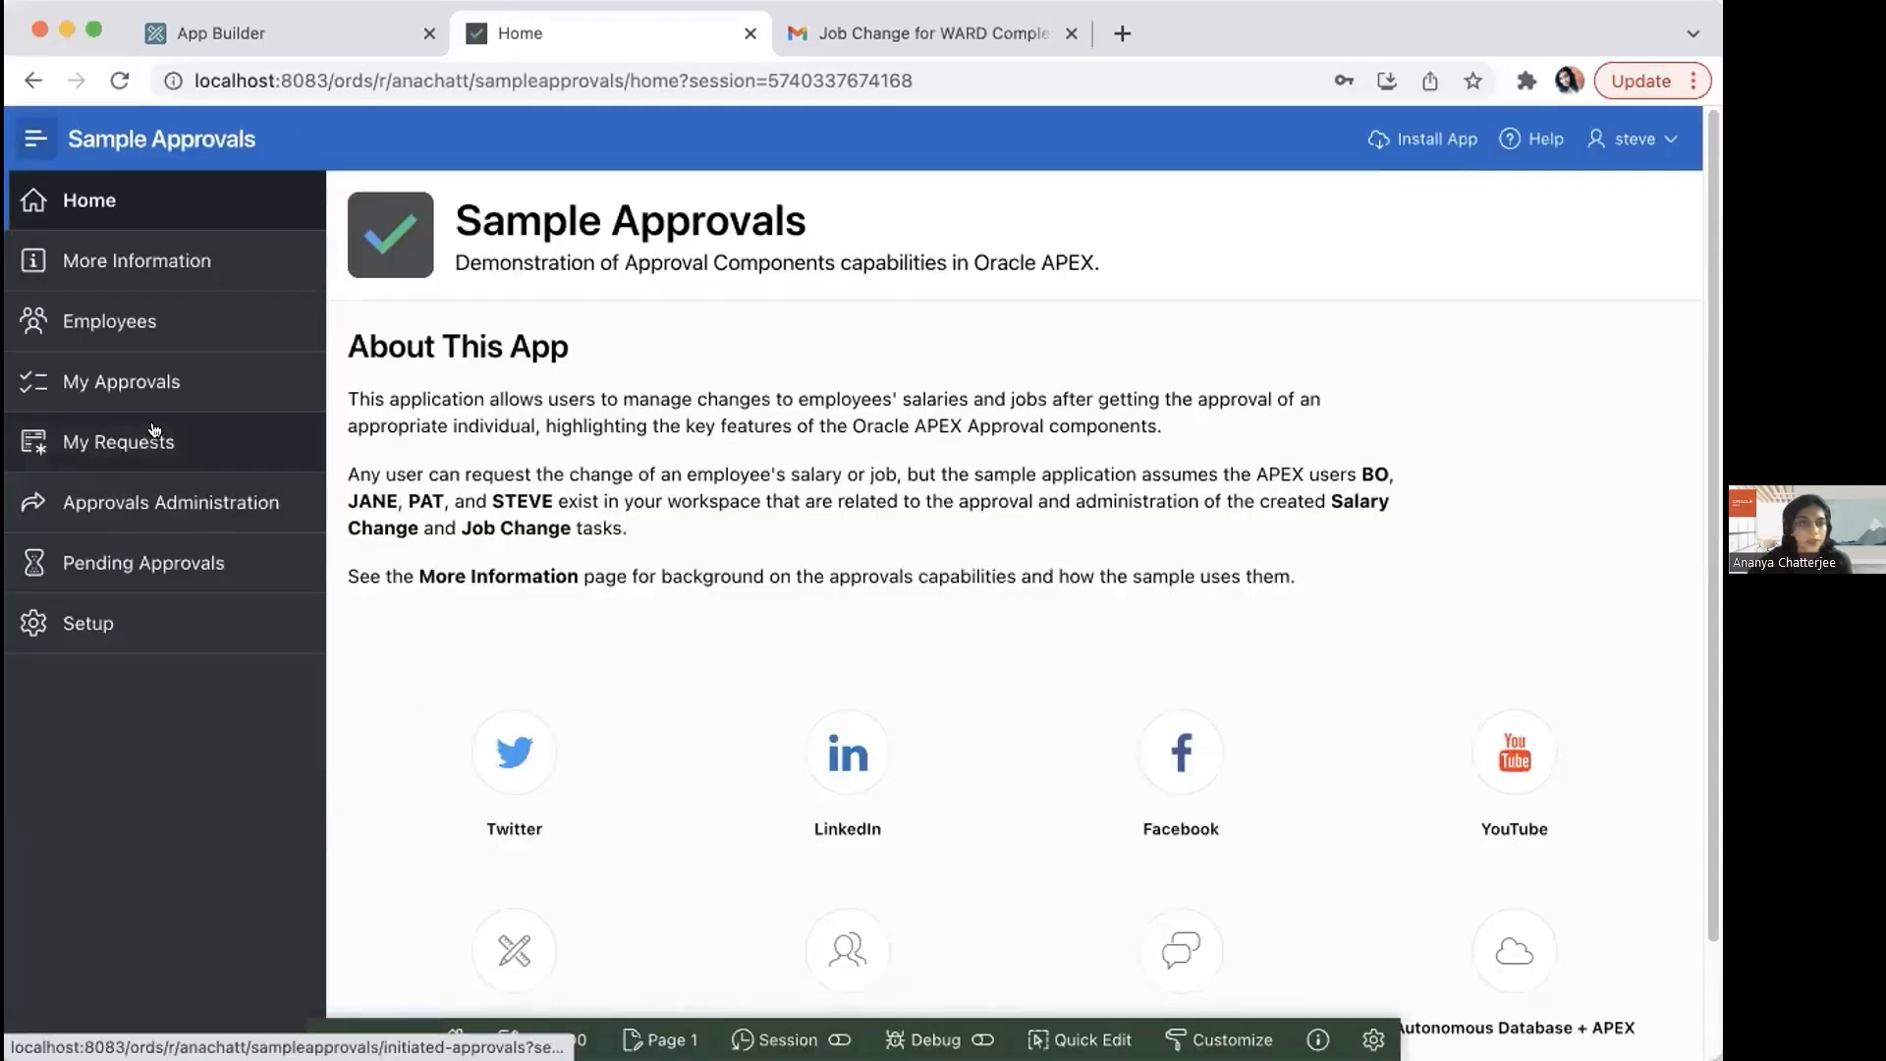
Step: Review the details, comments and history of the requester's ANALYST to MANAGER job change request, then close it
{"action": "left_click", "coordinate": [157, 434]}
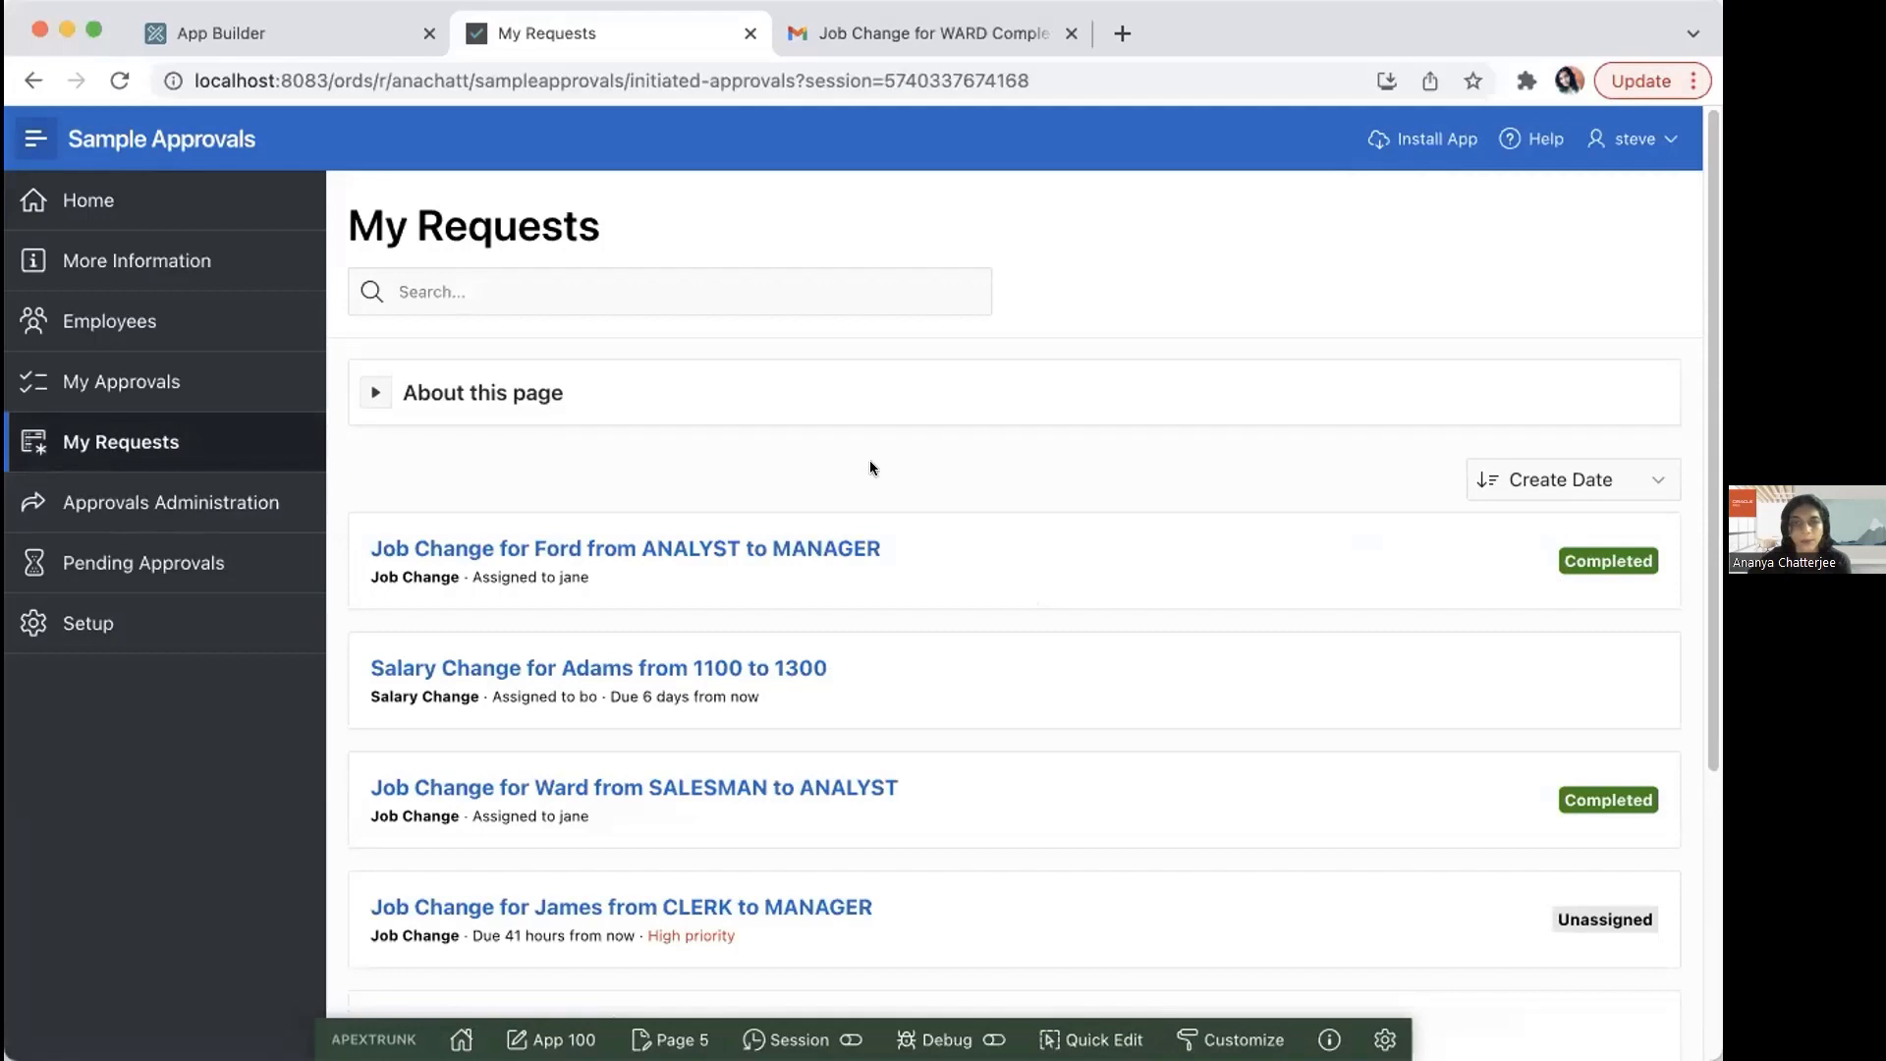
{"action": "left_click", "coordinate": [1193, 531]}
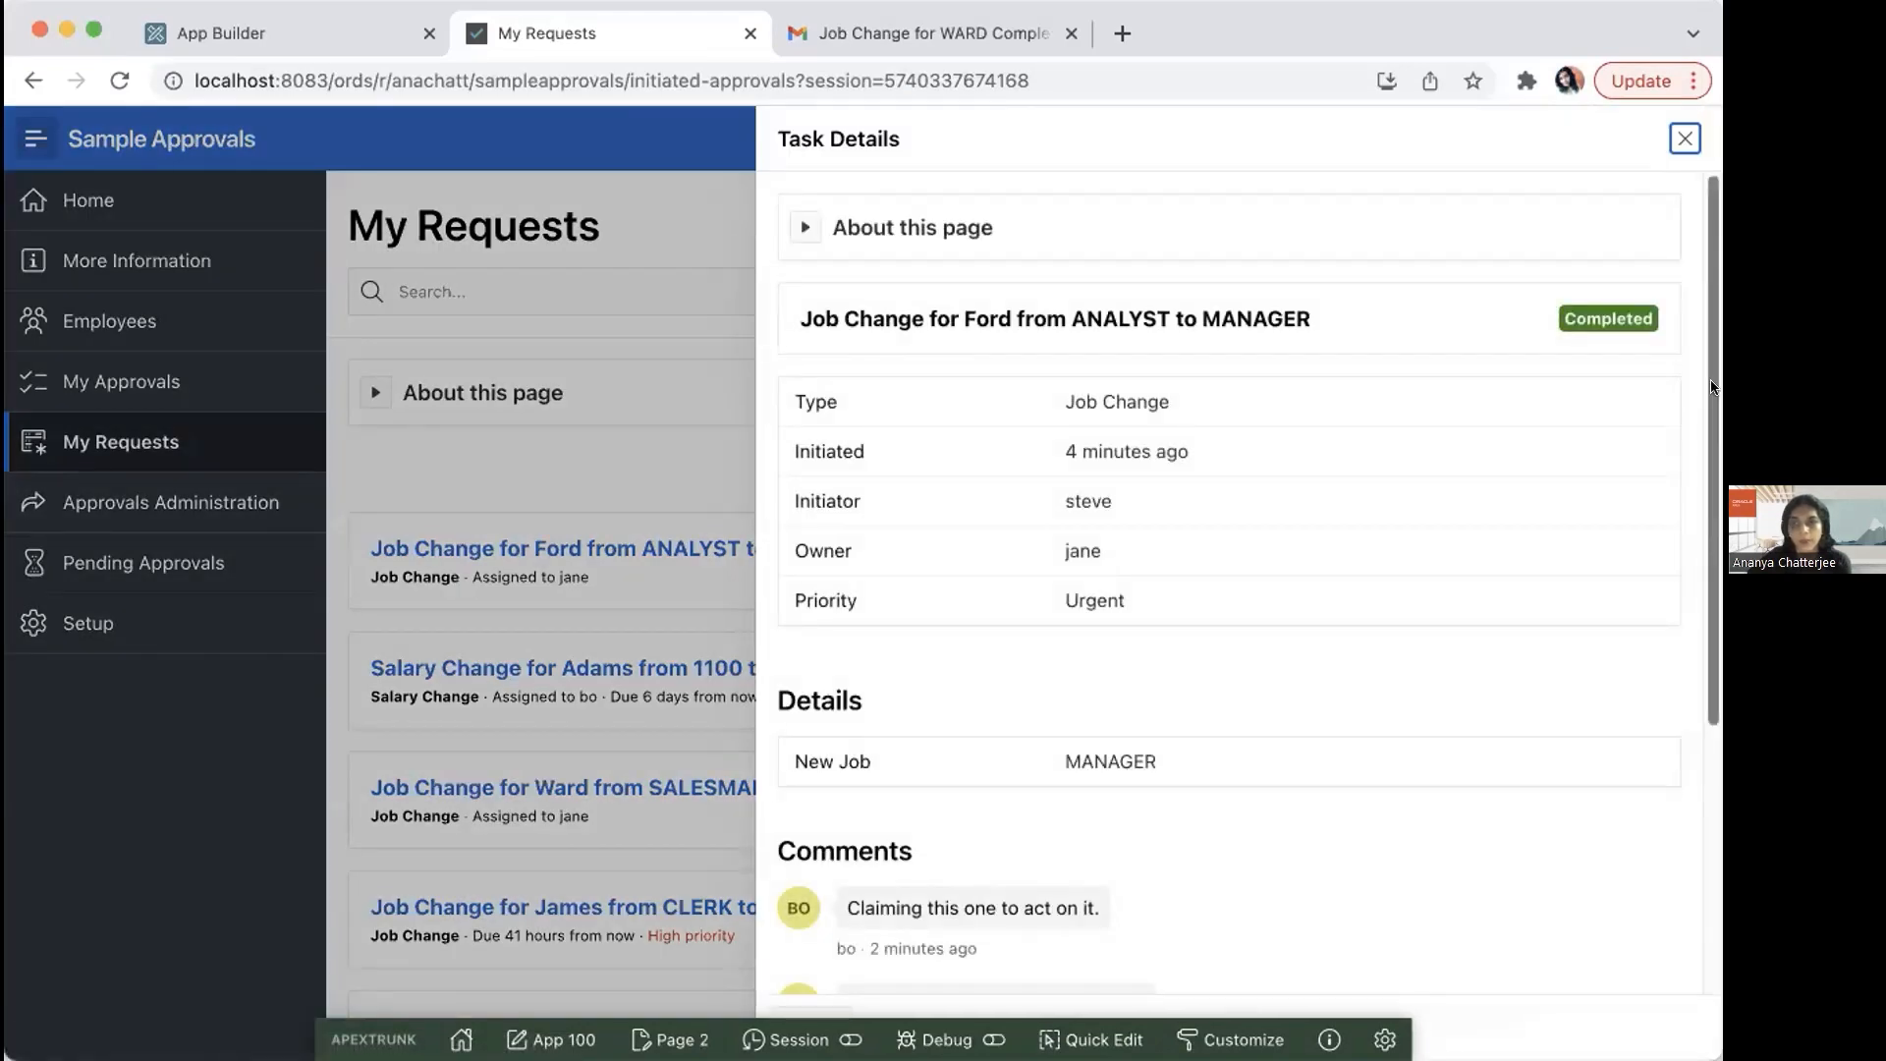
{"action": "scroll", "coordinate": [1700, 590], "scroll_direction": "down", "scroll_amount": 5}
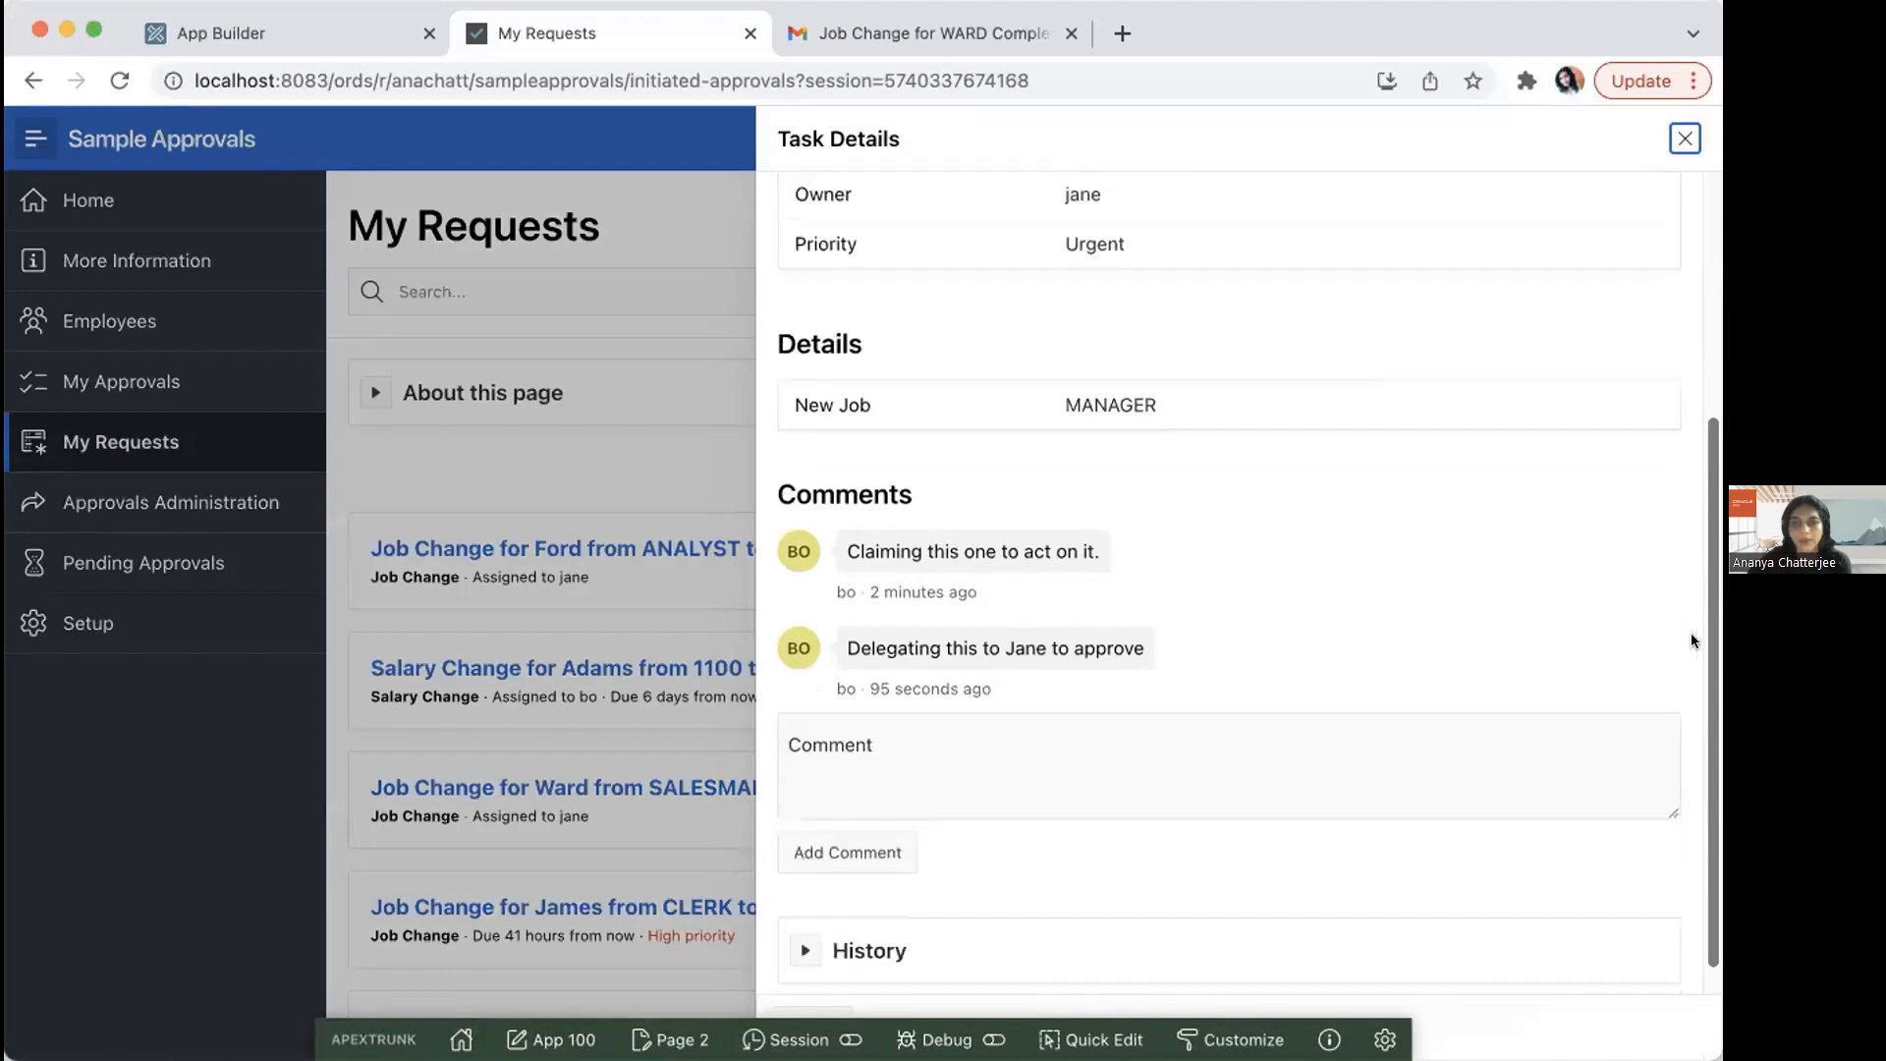
{"action": "left_click", "coordinate": [798, 917]}
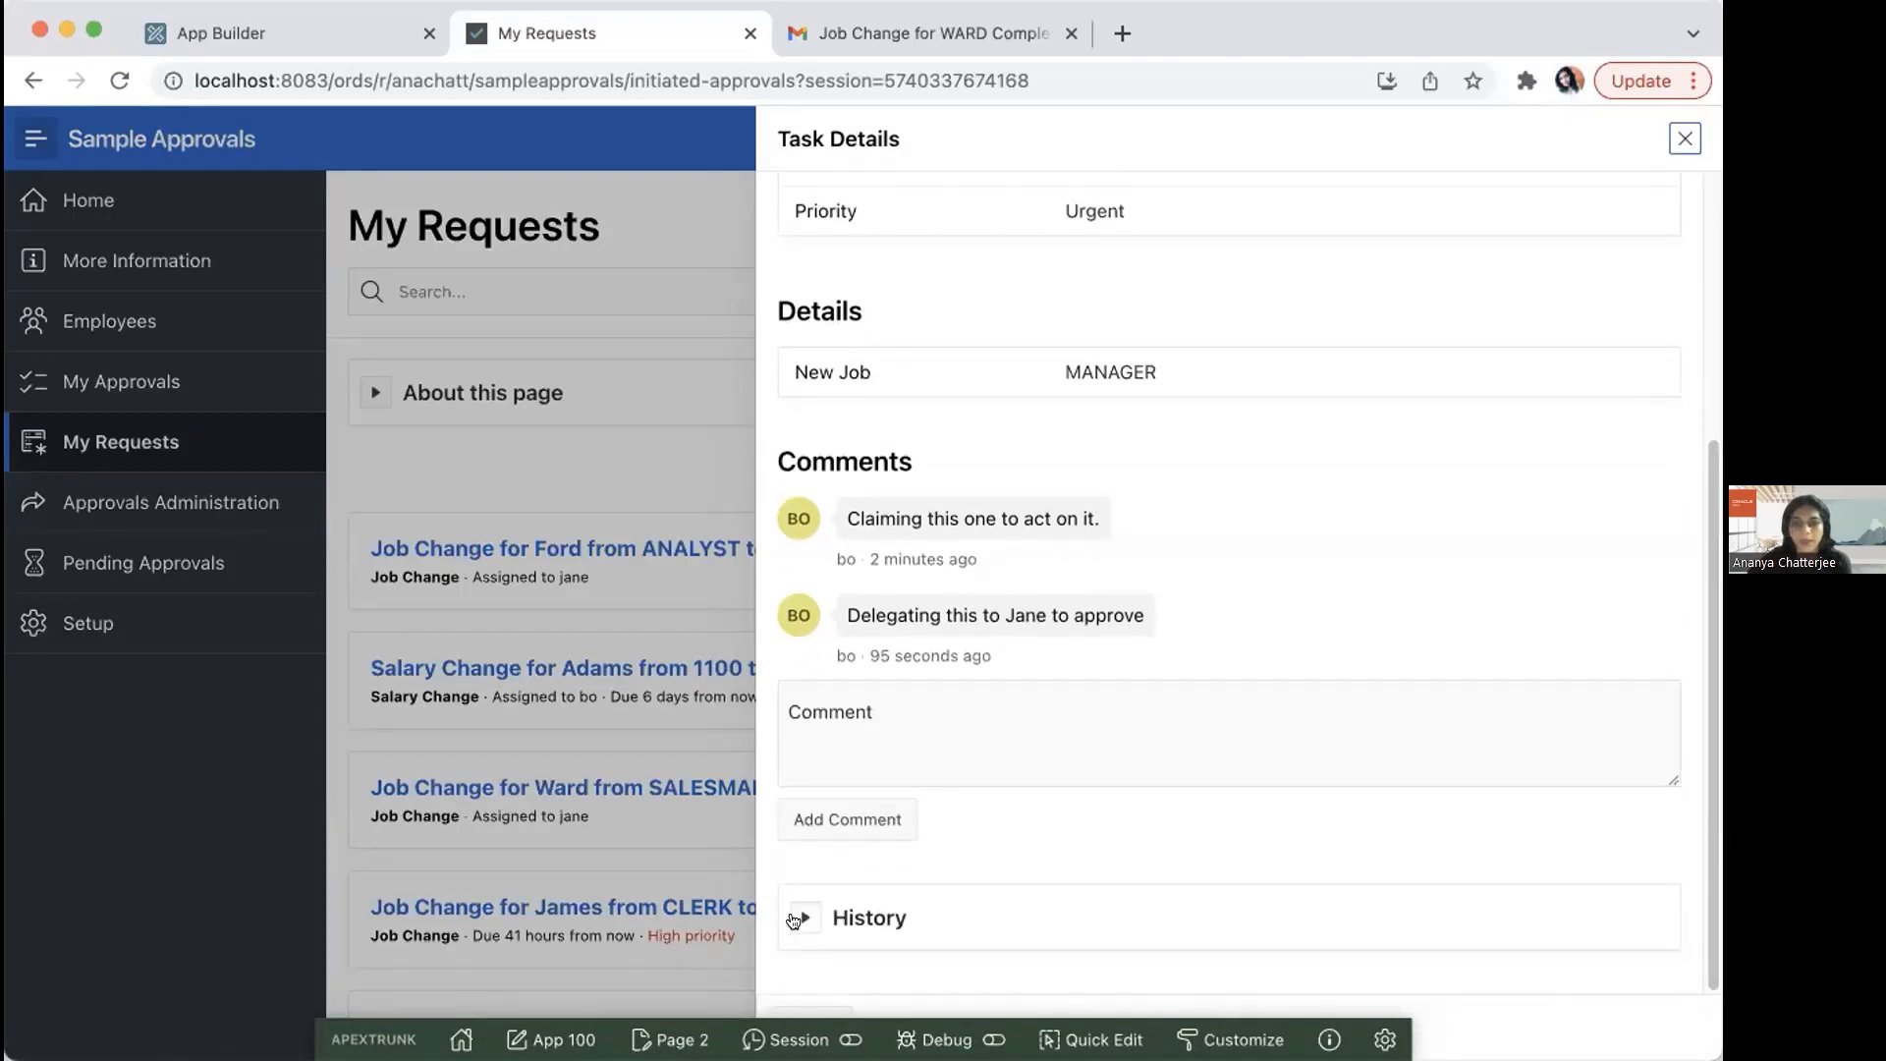
{"action": "left_click_drag", "start_coordinate": [1711, 725], "coordinate": [1709, 931]}
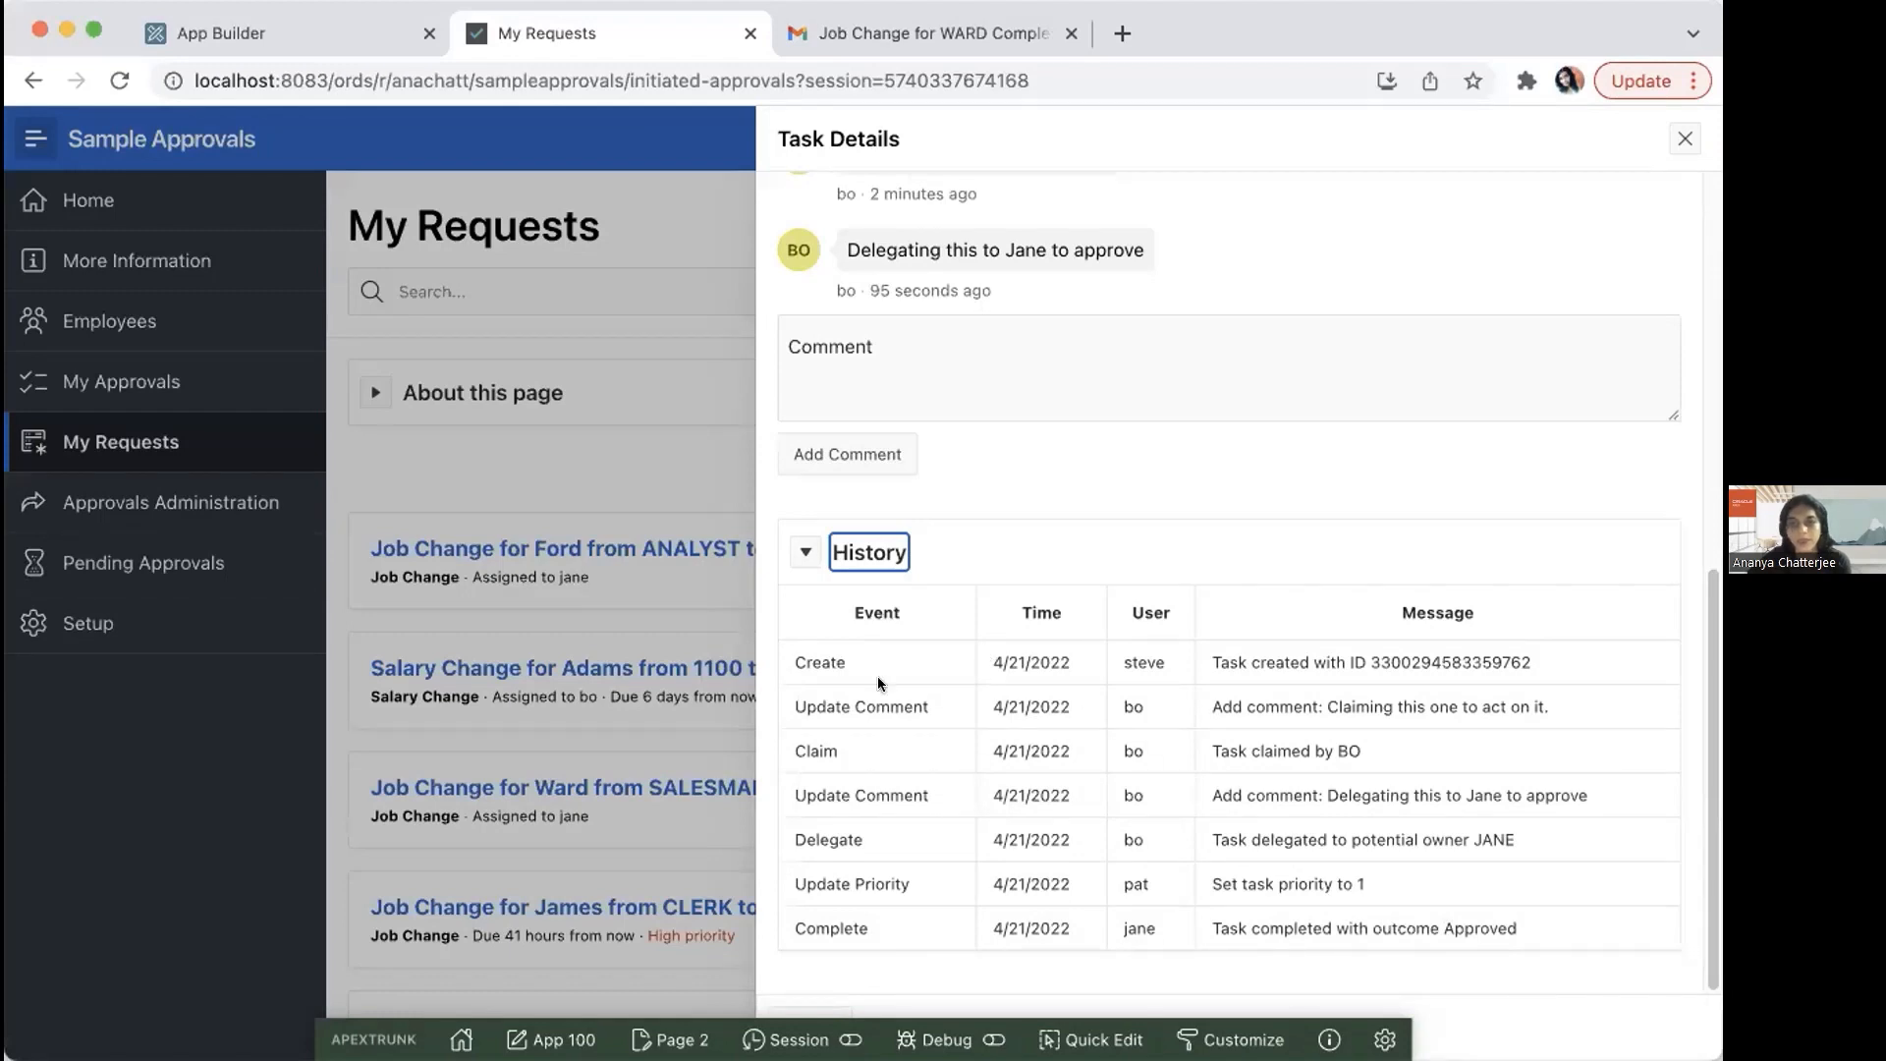
{"action": "left_click", "coordinate": [1674, 147]}
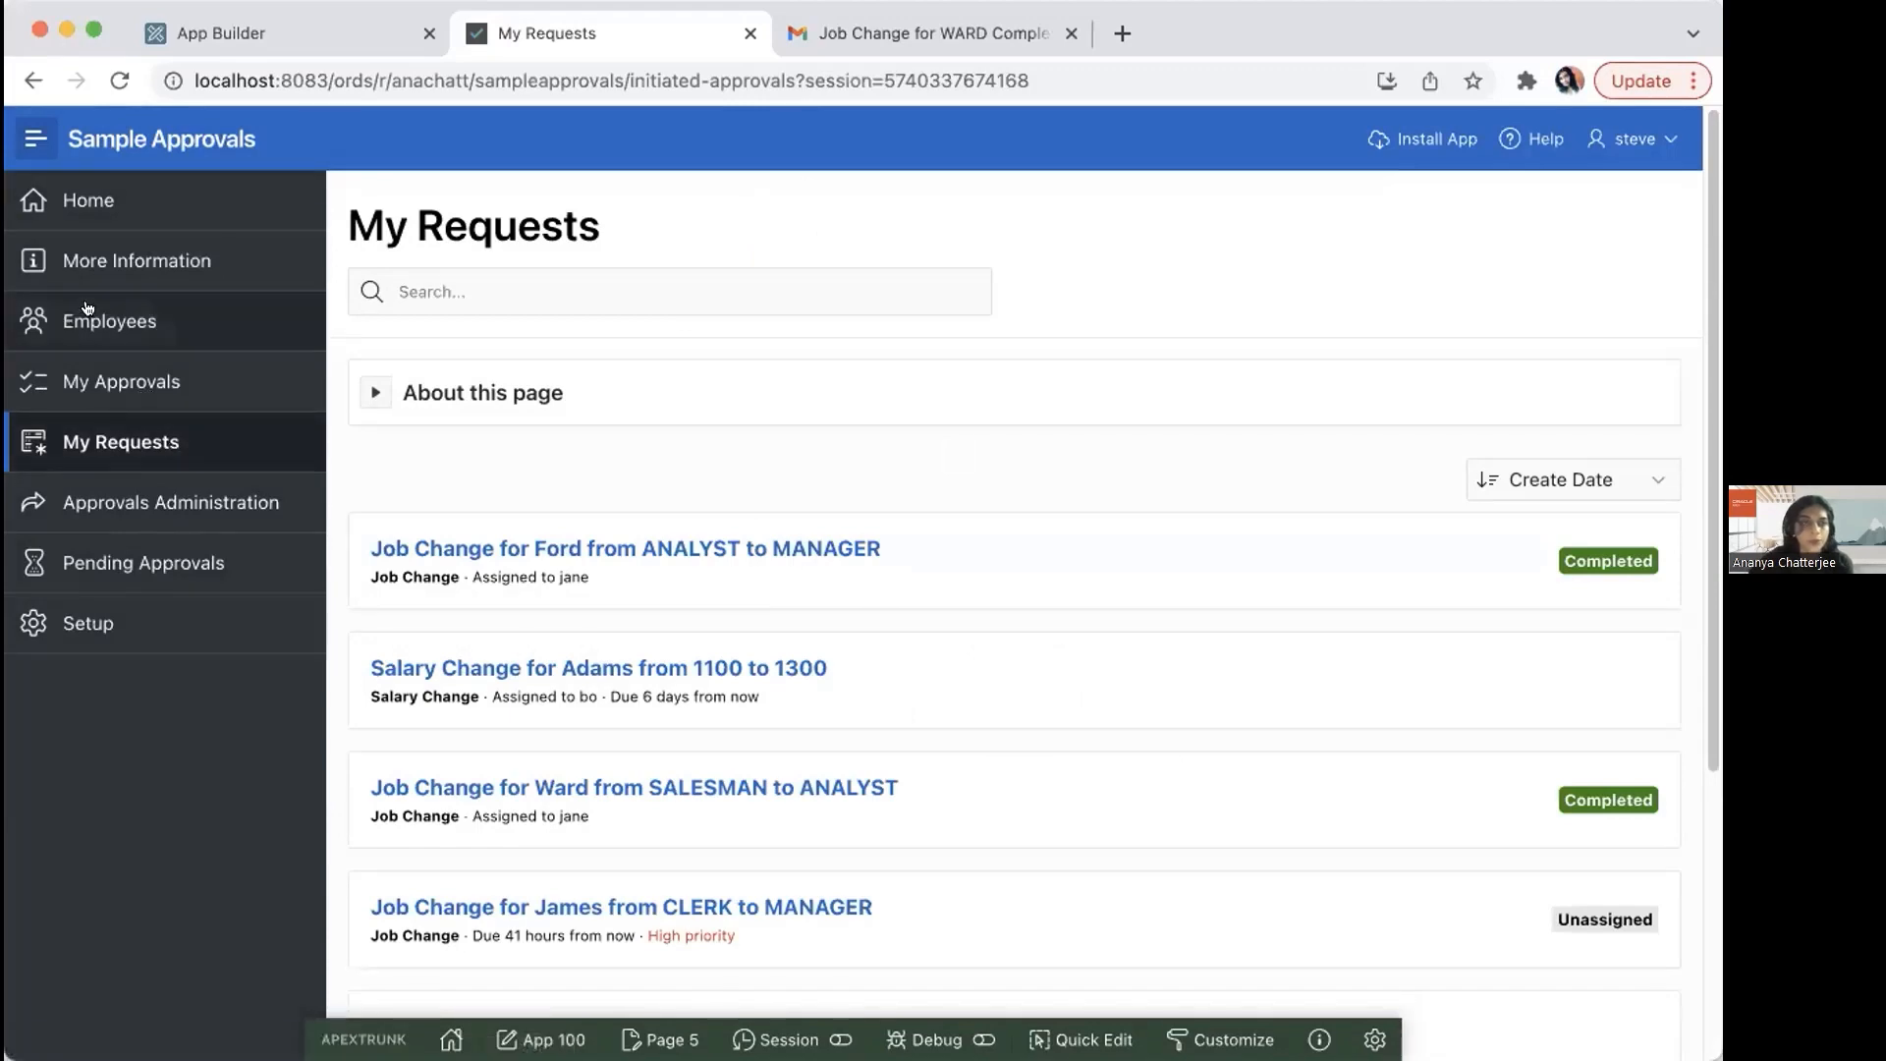
Step: Check the updated job on the Employees page, and open the newest job change completion email in the Gmail inbox
{"action": "left_click", "coordinate": [146, 334]}
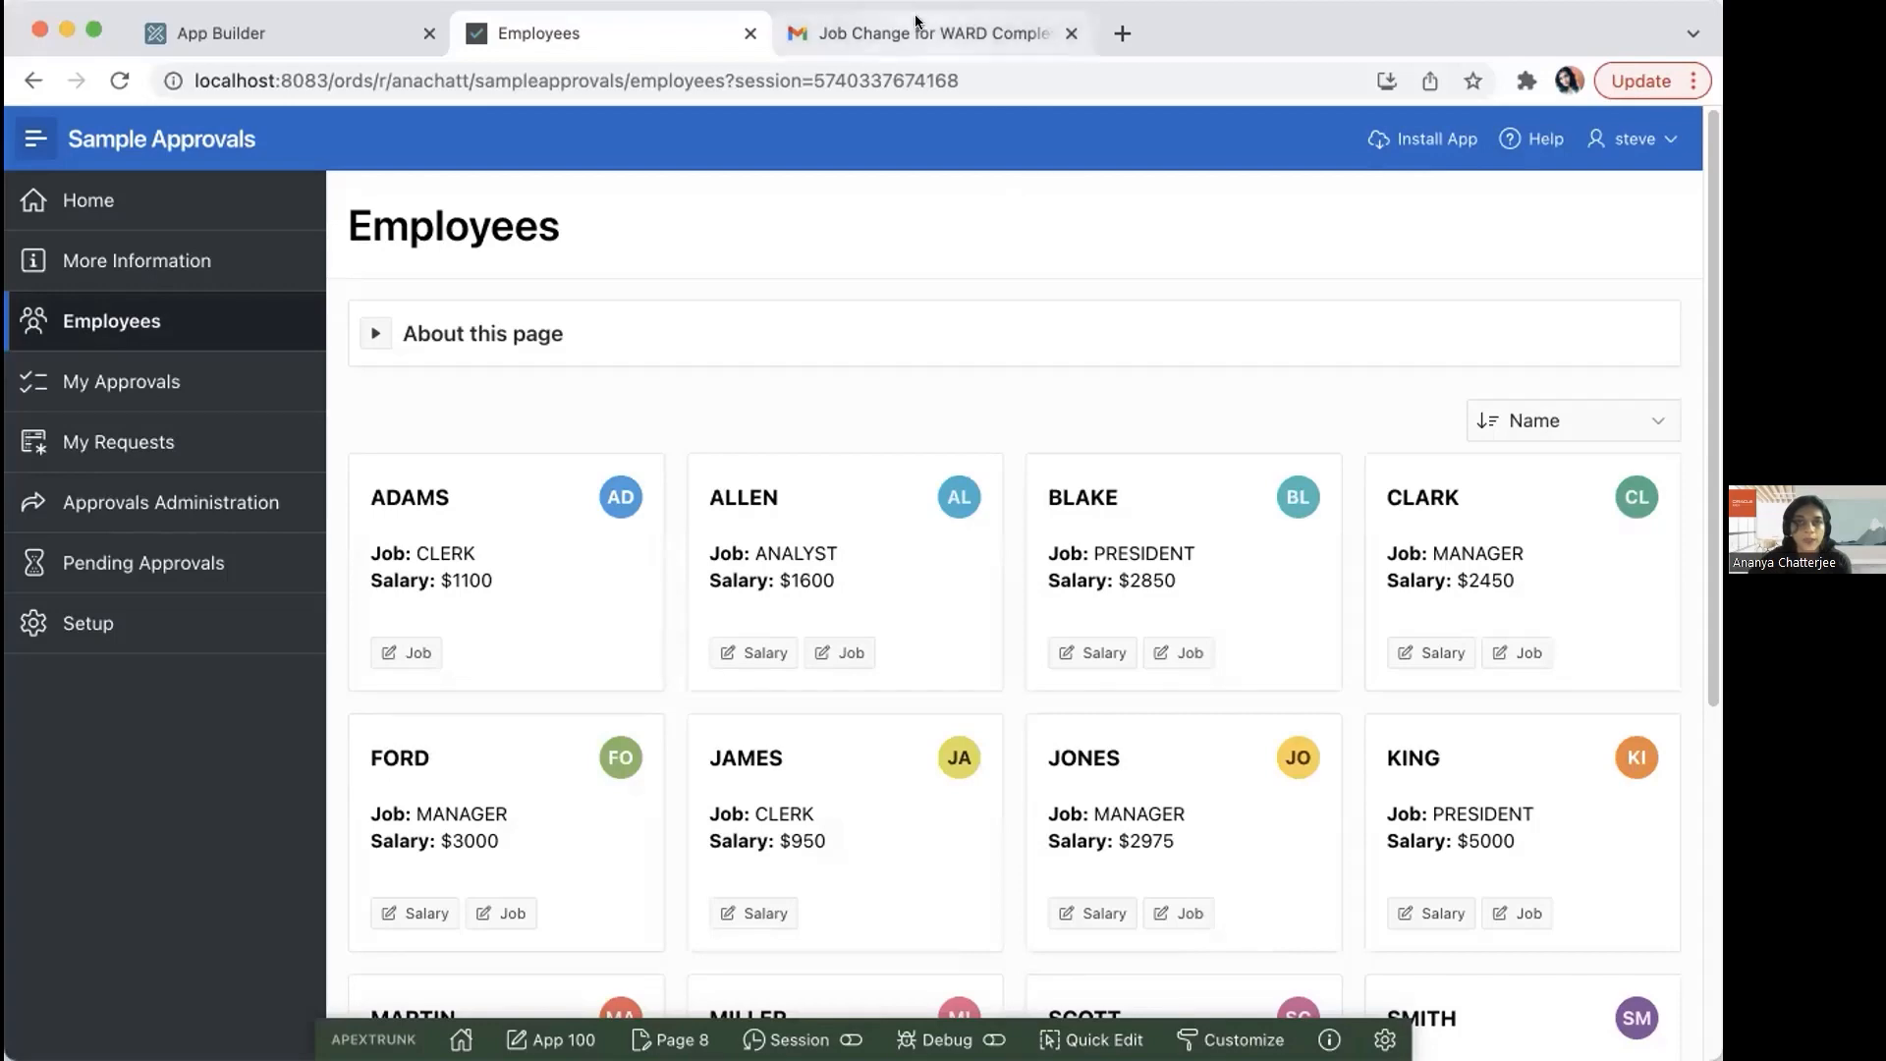
{"action": "left_click", "coordinate": [837, 37]}
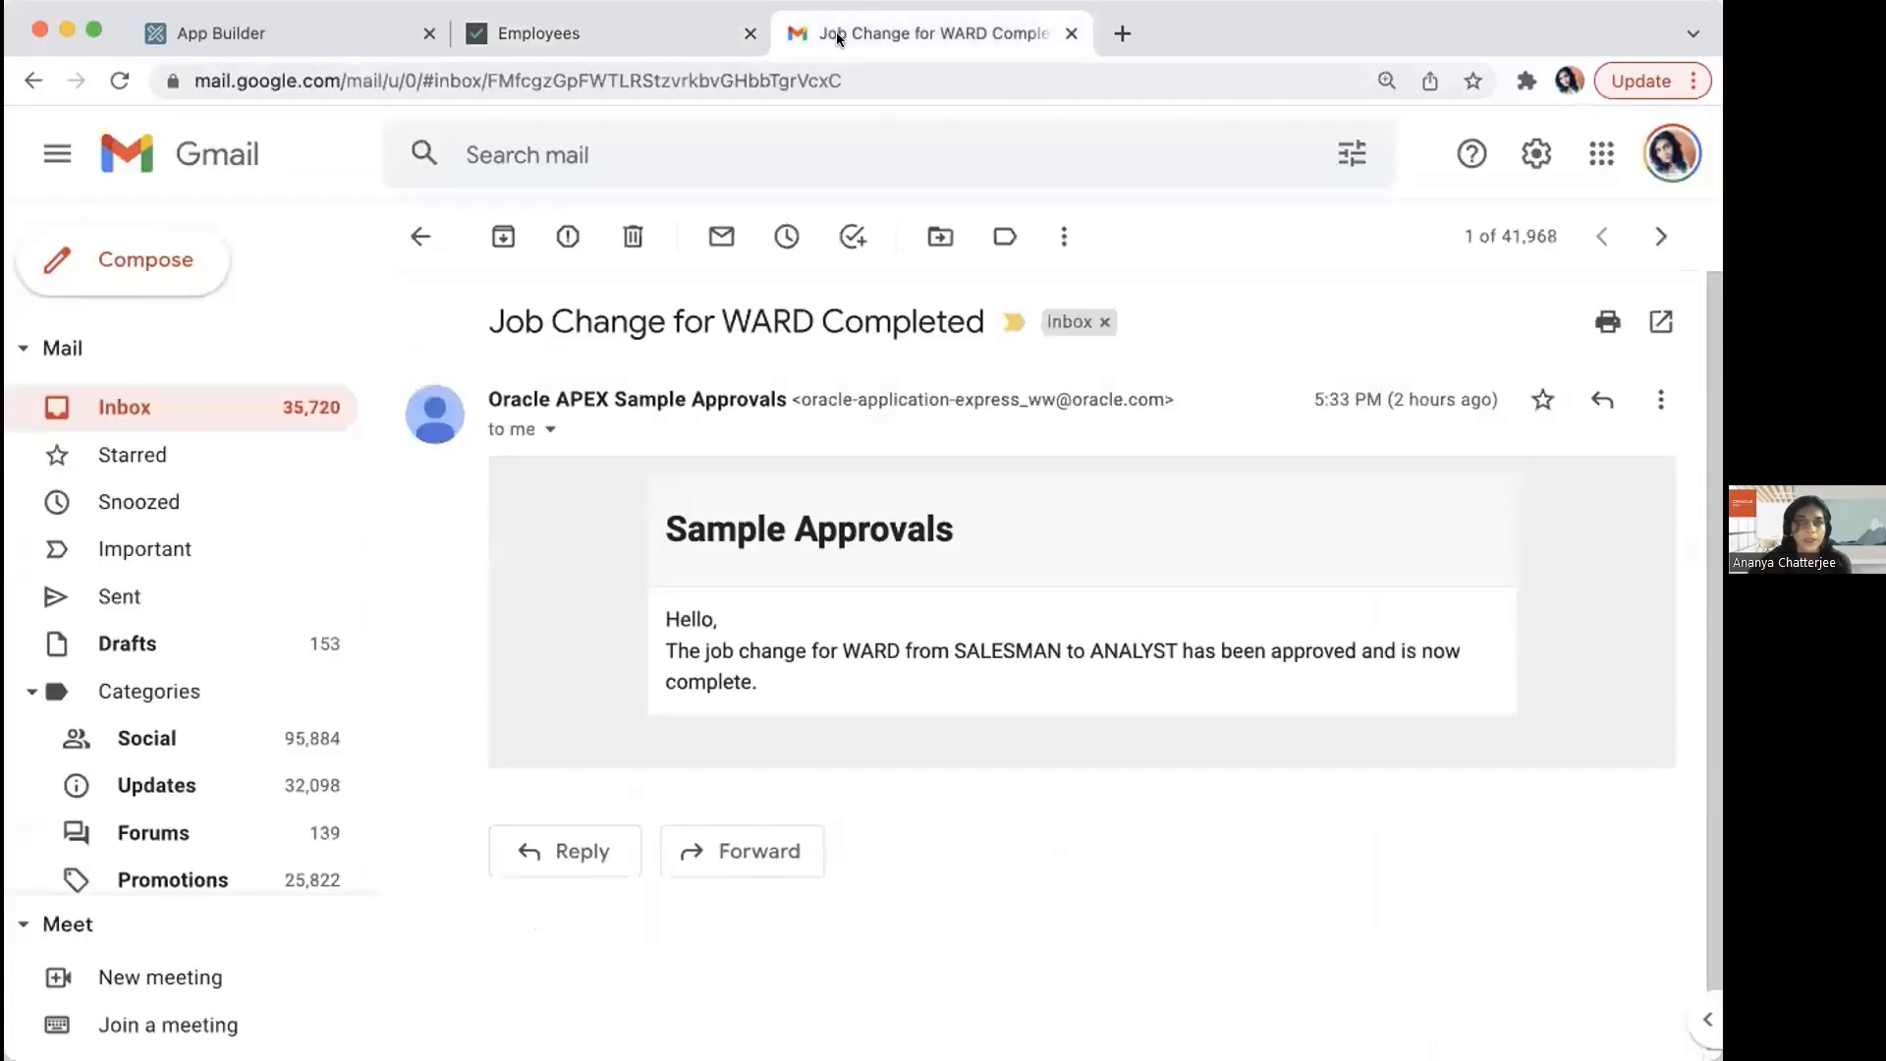
{"action": "left_click", "coordinate": [126, 404]}
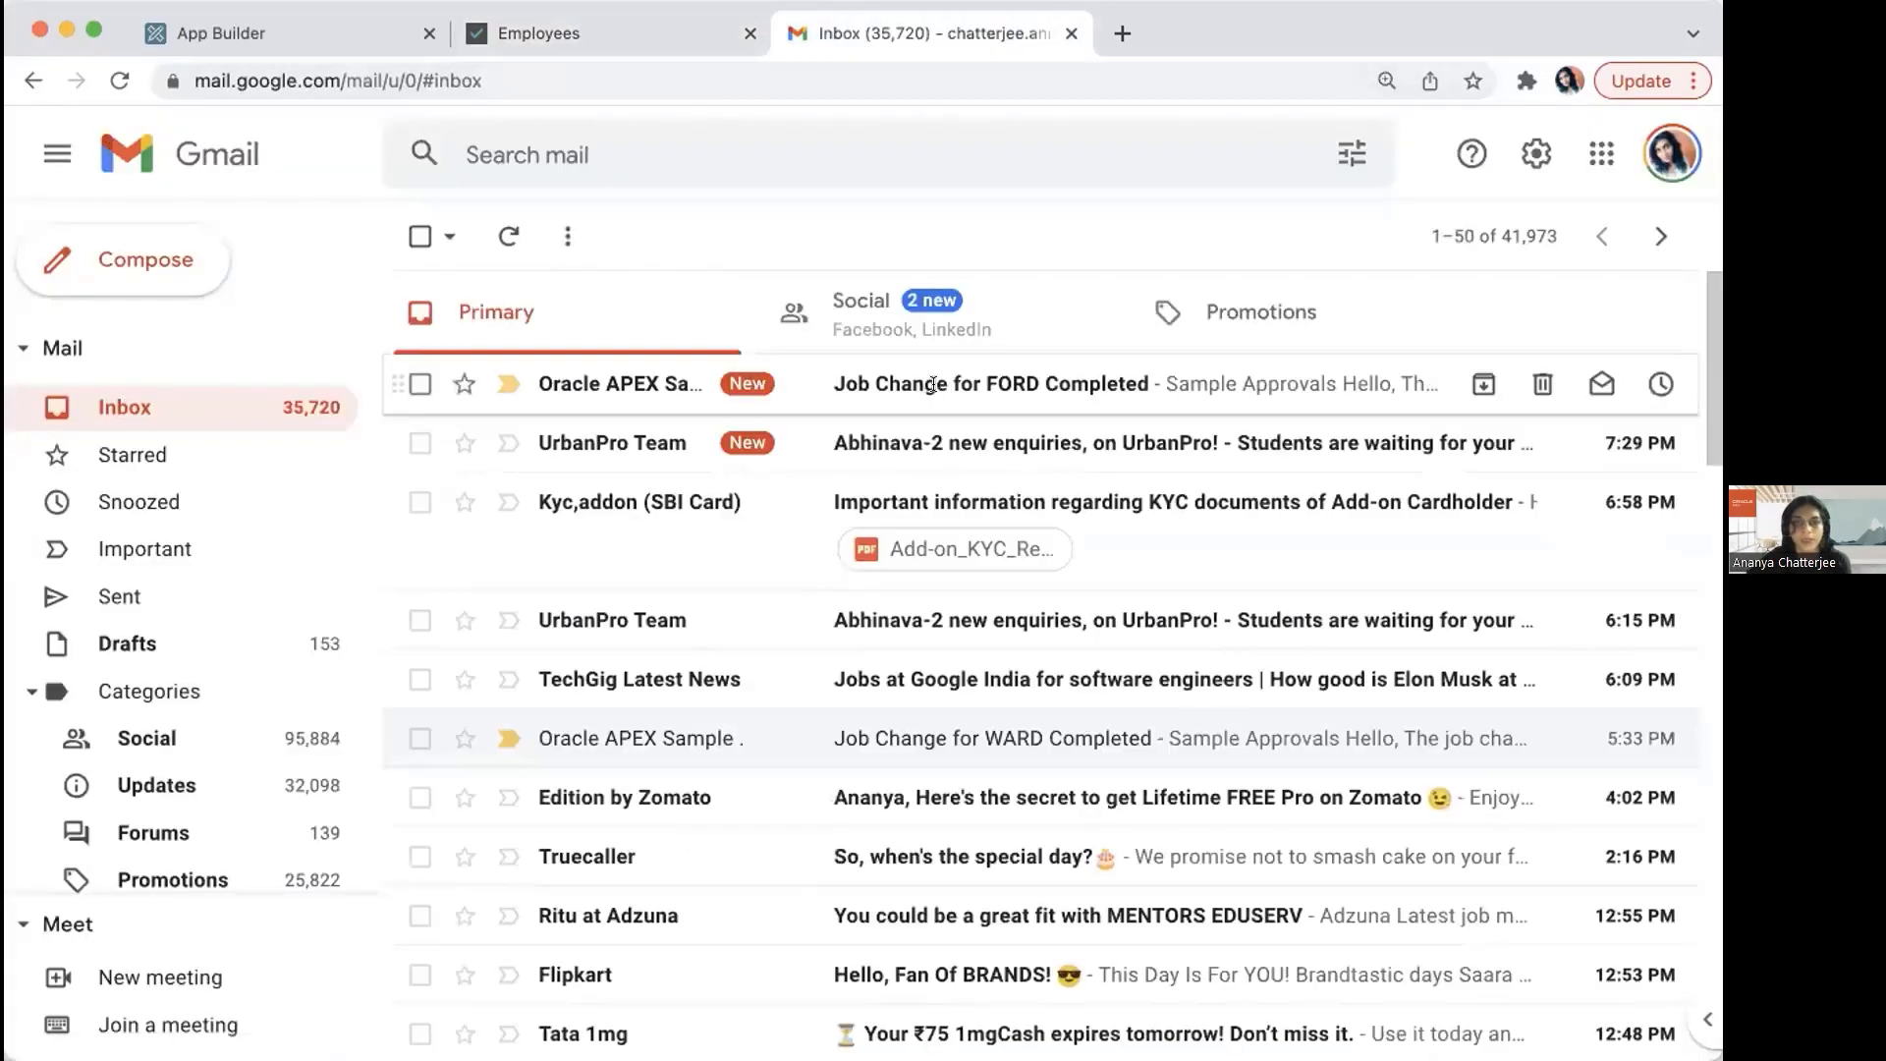
{"action": "left_click", "coordinate": [923, 385]}
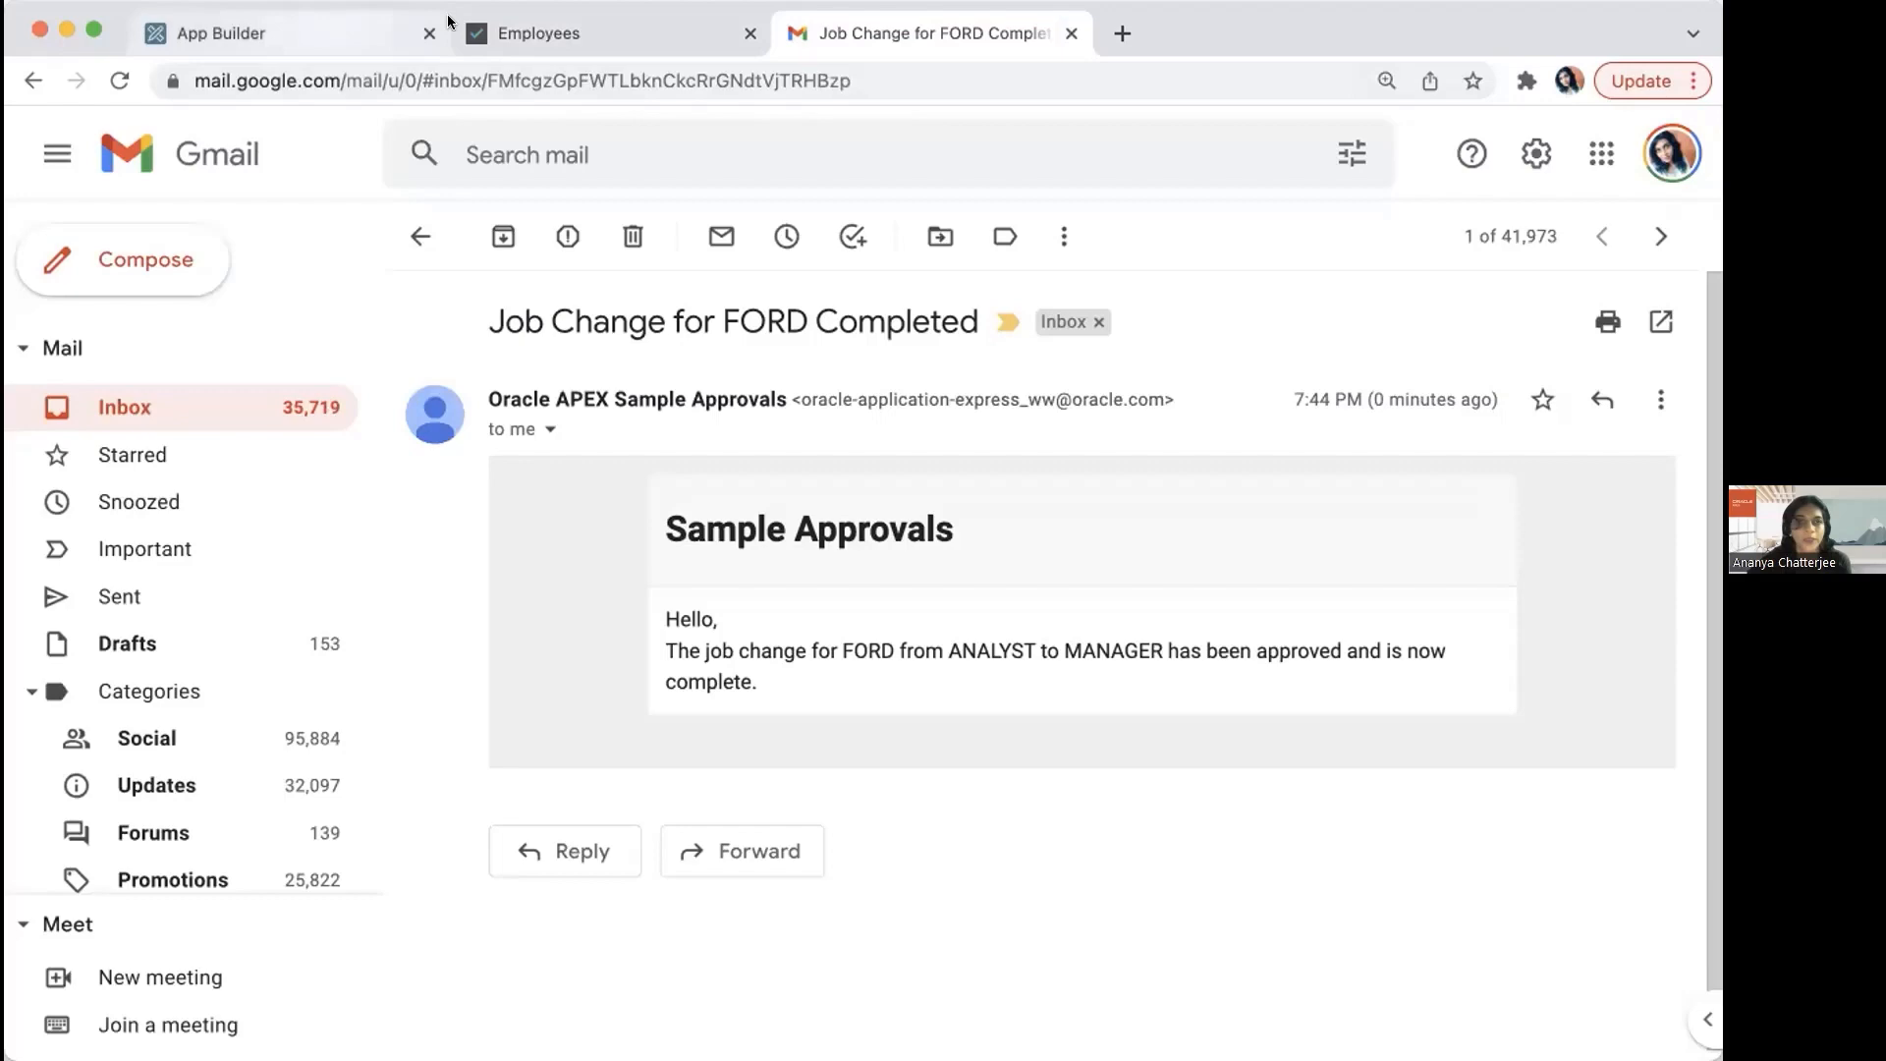
Step: Return to the Employees page and submit a salary change request of 1800 for the ANALYST employee earning $1600
{"action": "left_click", "coordinate": [506, 29]}
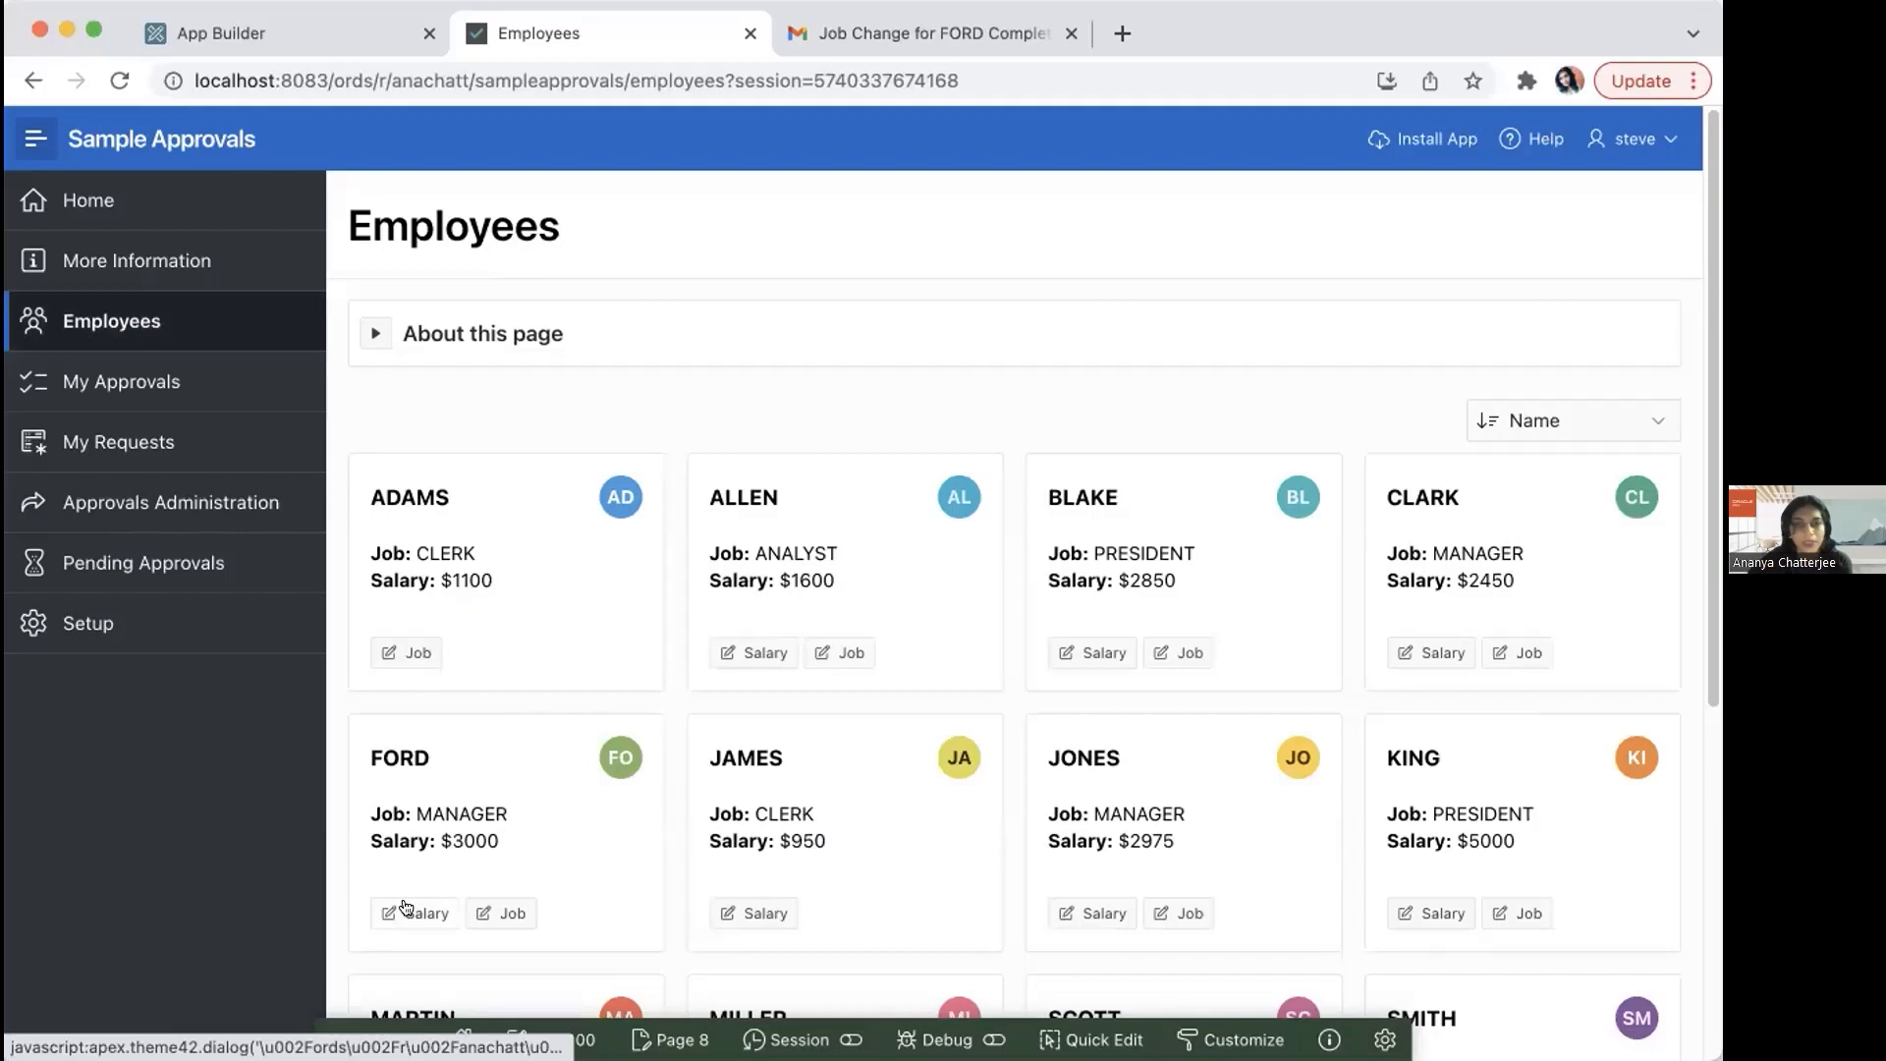
{"action": "left_click", "coordinate": [751, 650]}
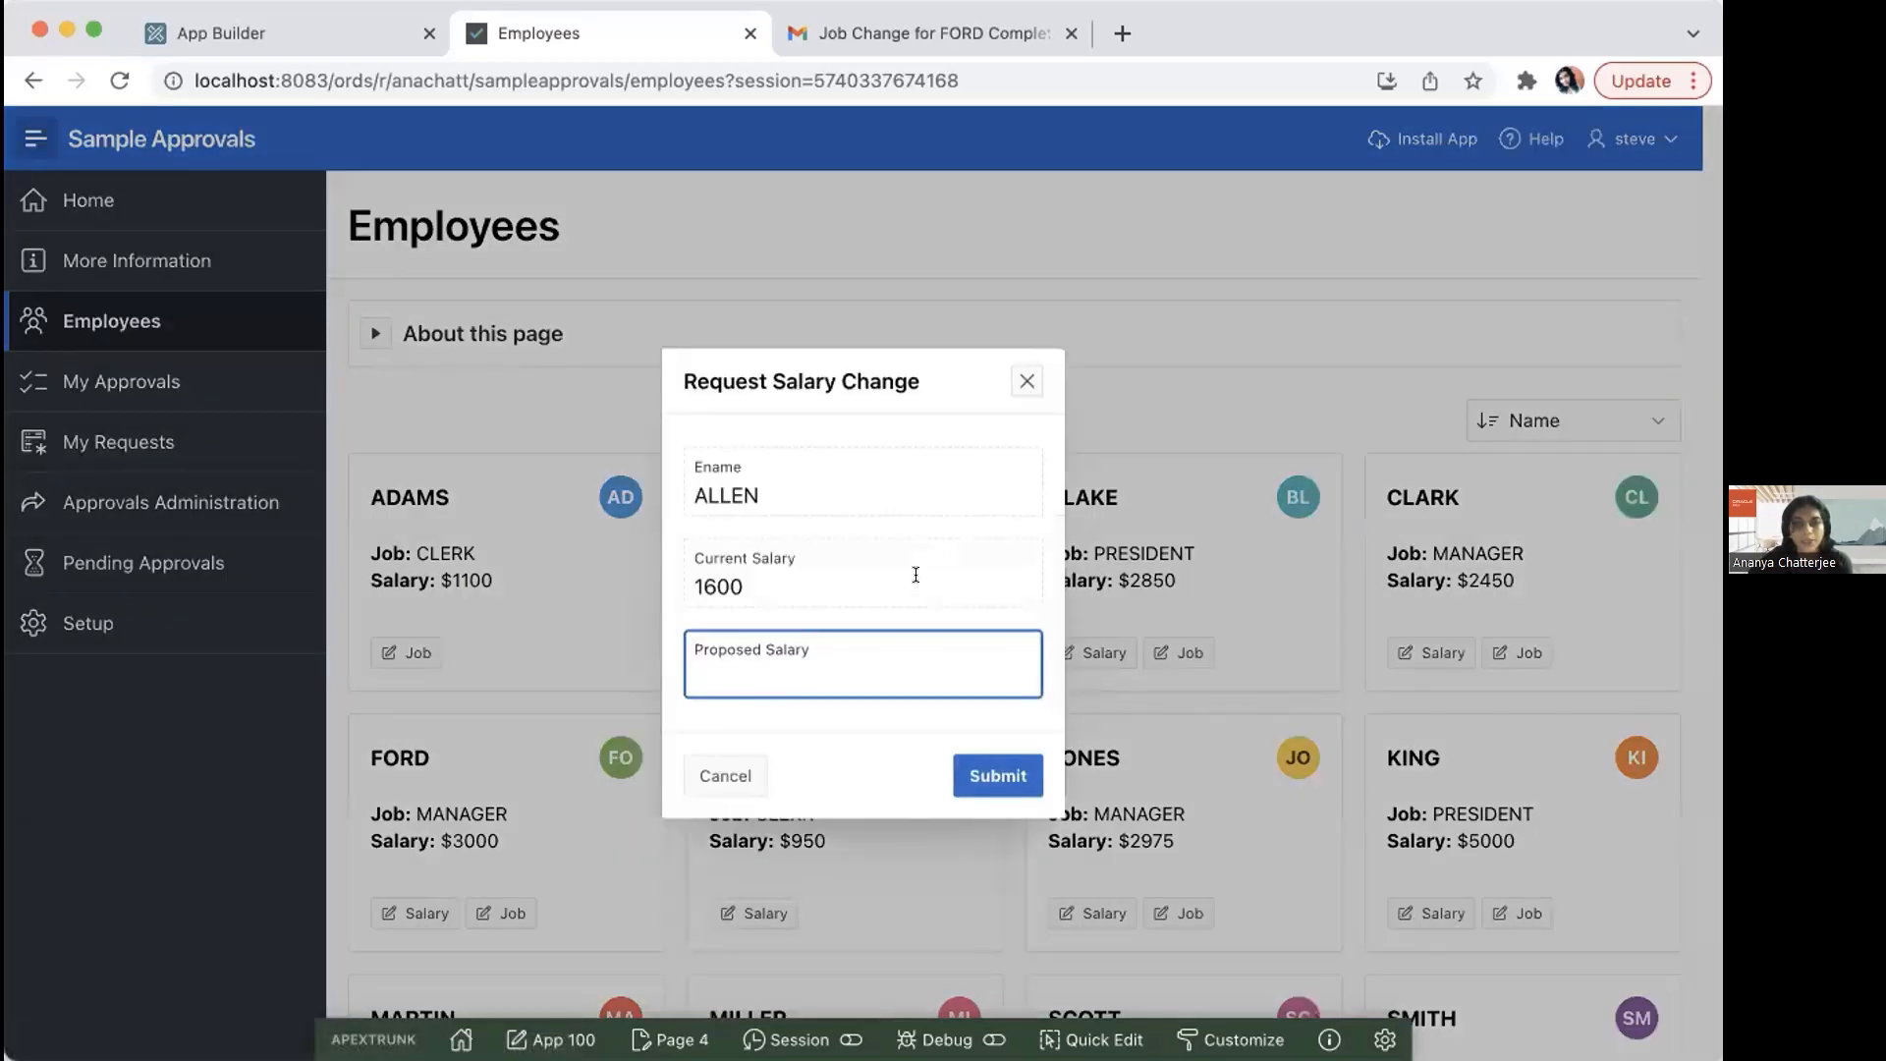
{"action": "type", "text": "1200"}
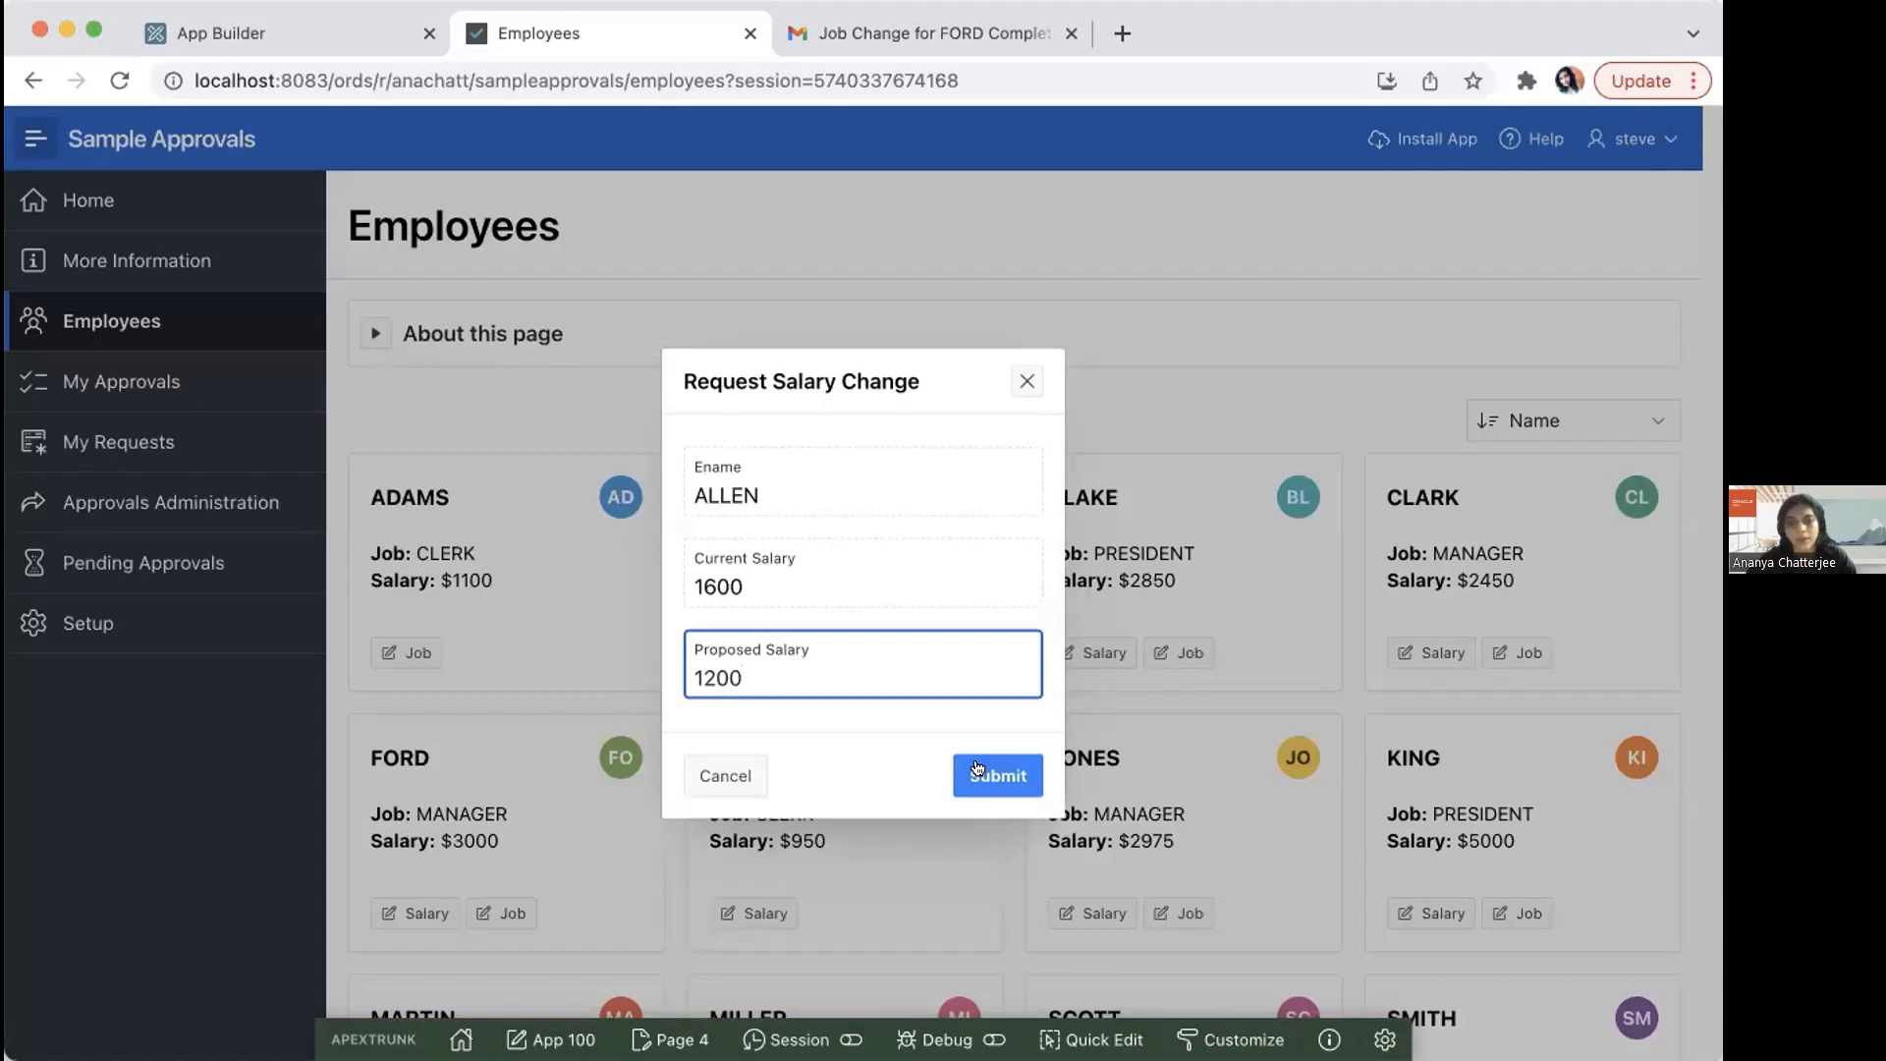
{"action": "key", "text": "BackSpace"}
{"action": "key", "text": "BackSpace"}
{"action": "key", "text": "BackSpace"}
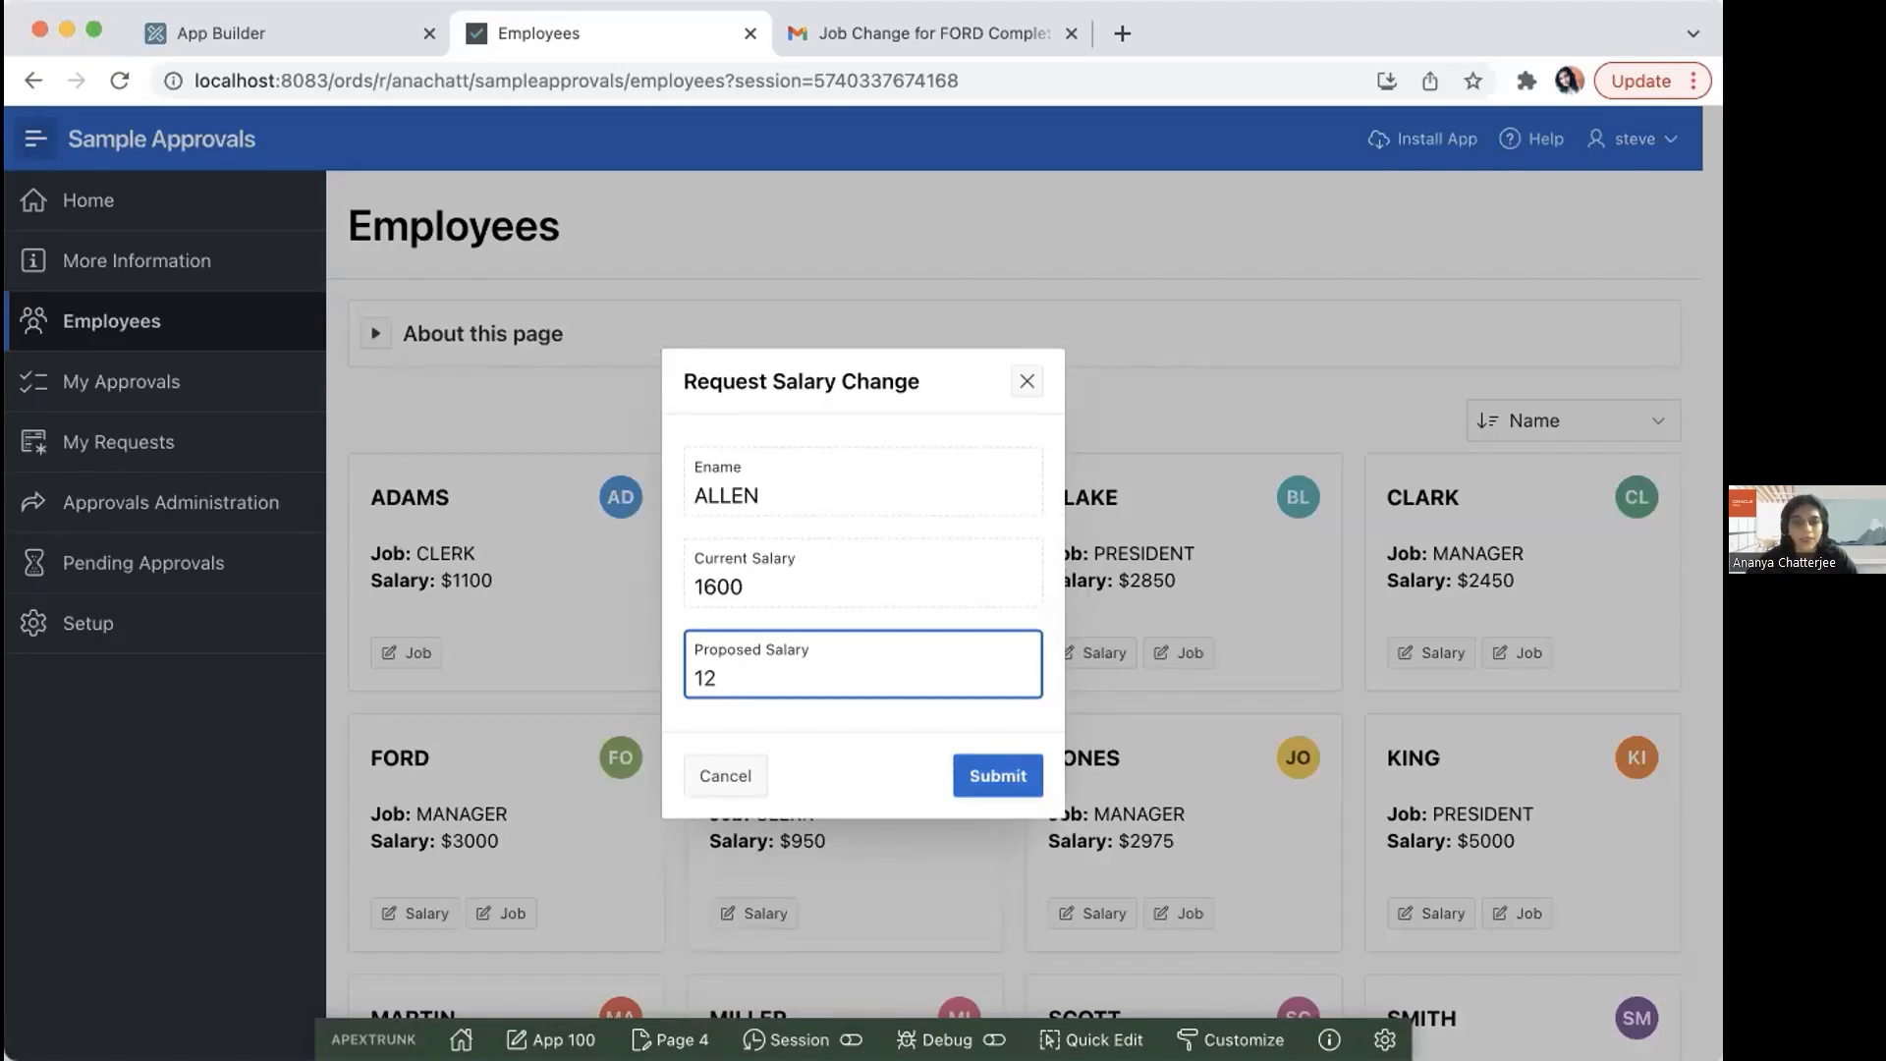
{"action": "type", "text": "800"}
{"action": "left_click", "coordinate": [968, 775]}
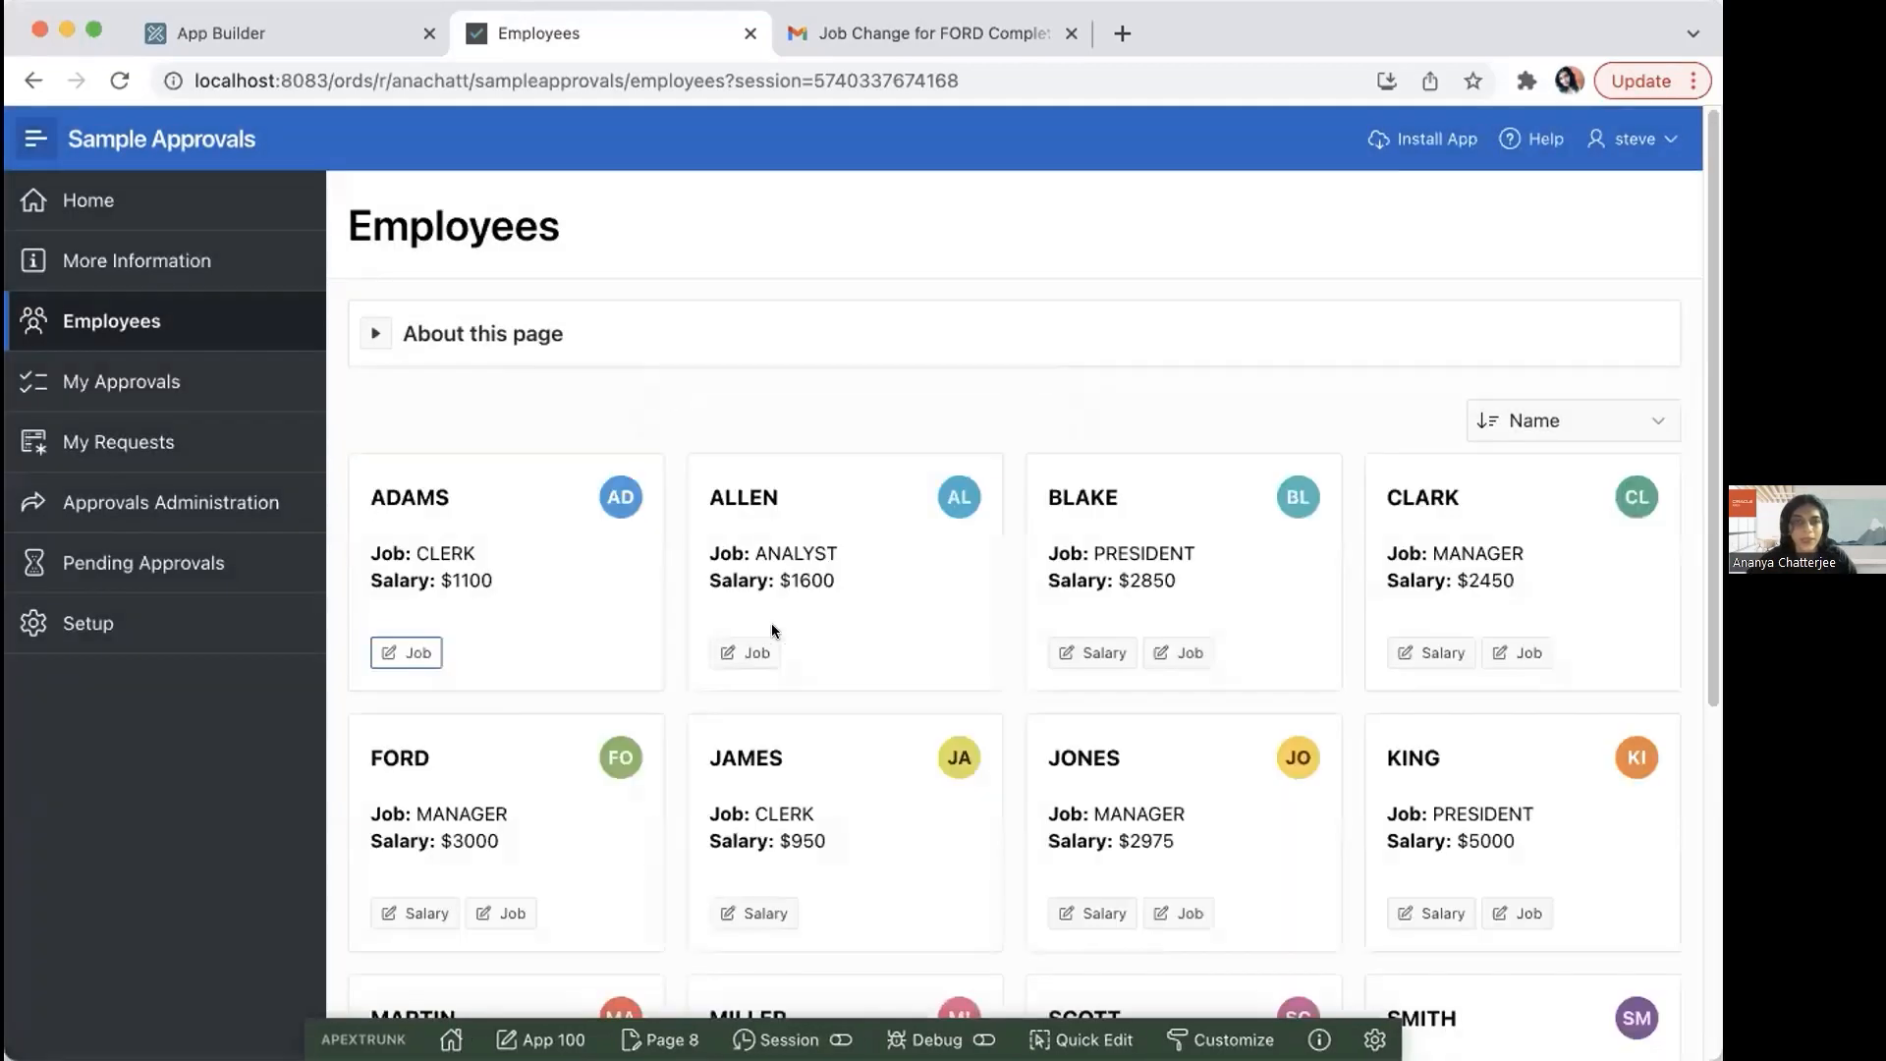
Step: Filter the requester's My Requests list by the type Salary Change
{"action": "left_click", "coordinate": [150, 442]}
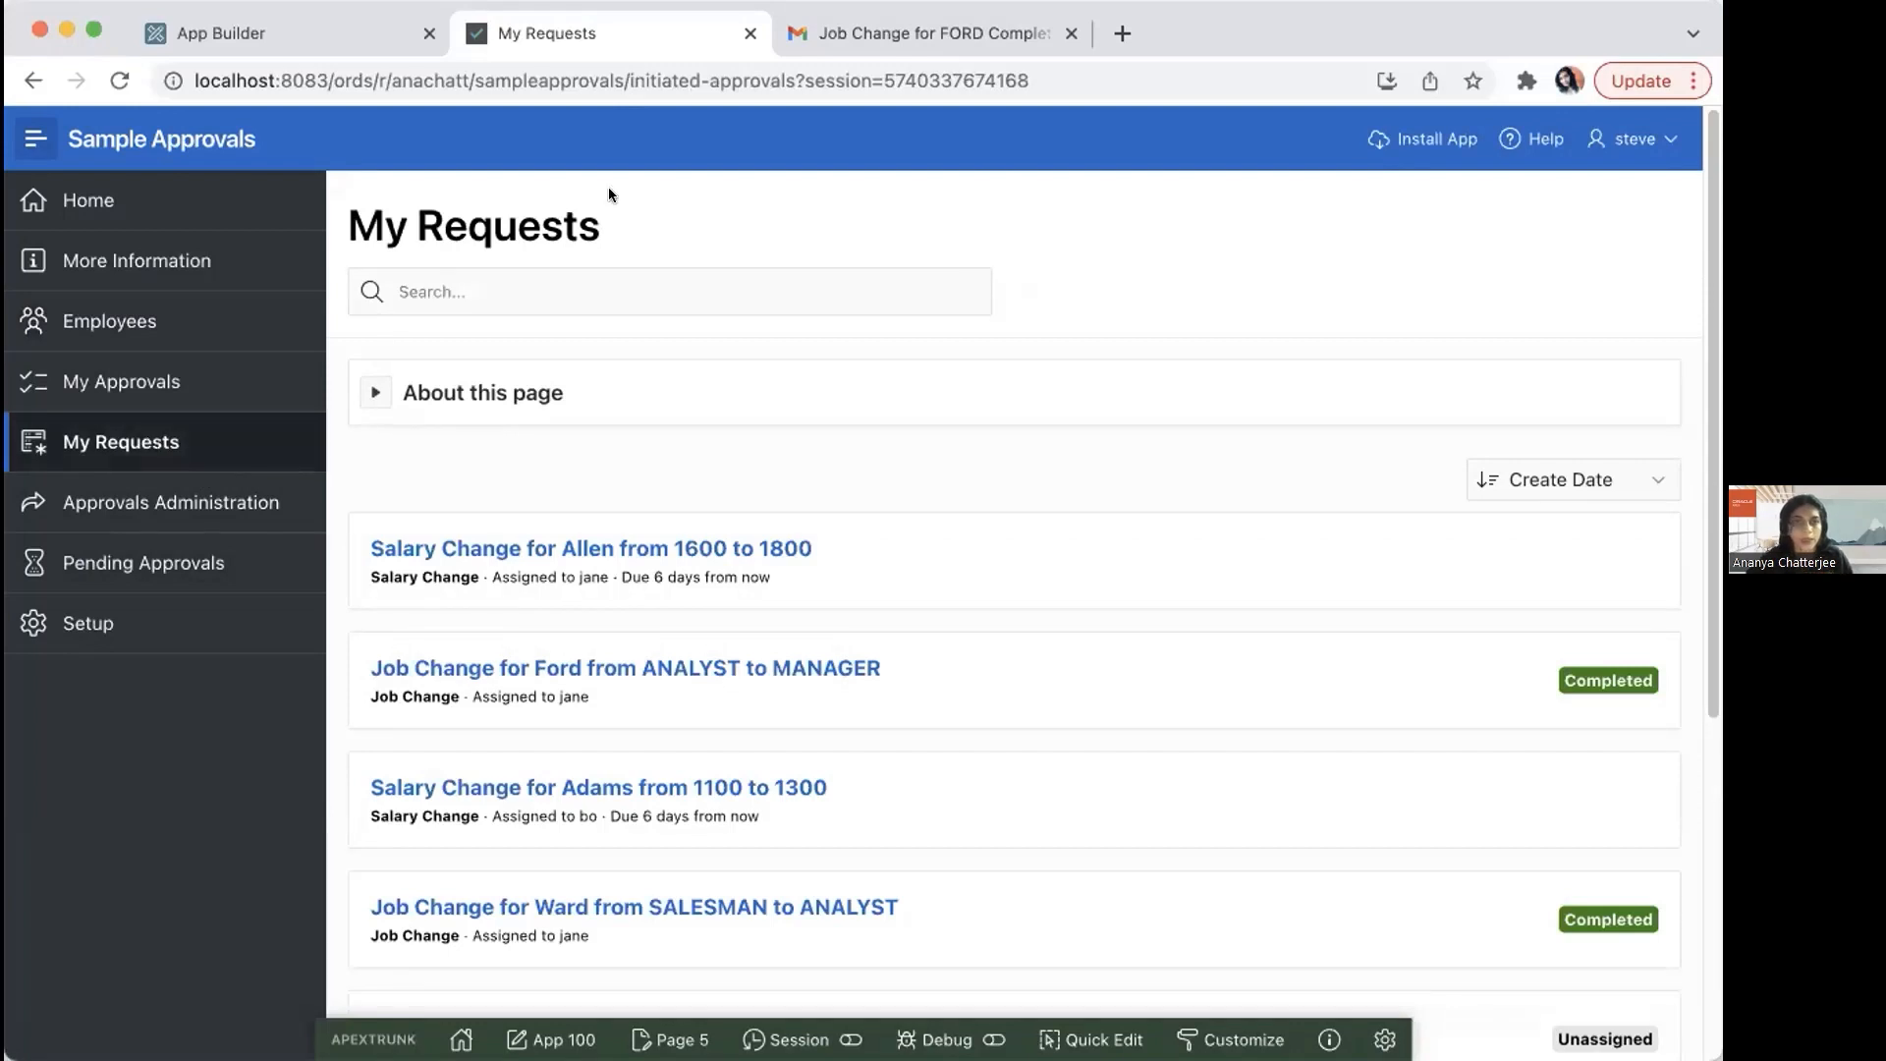
{"action": "left_click", "coordinate": [485, 290]}
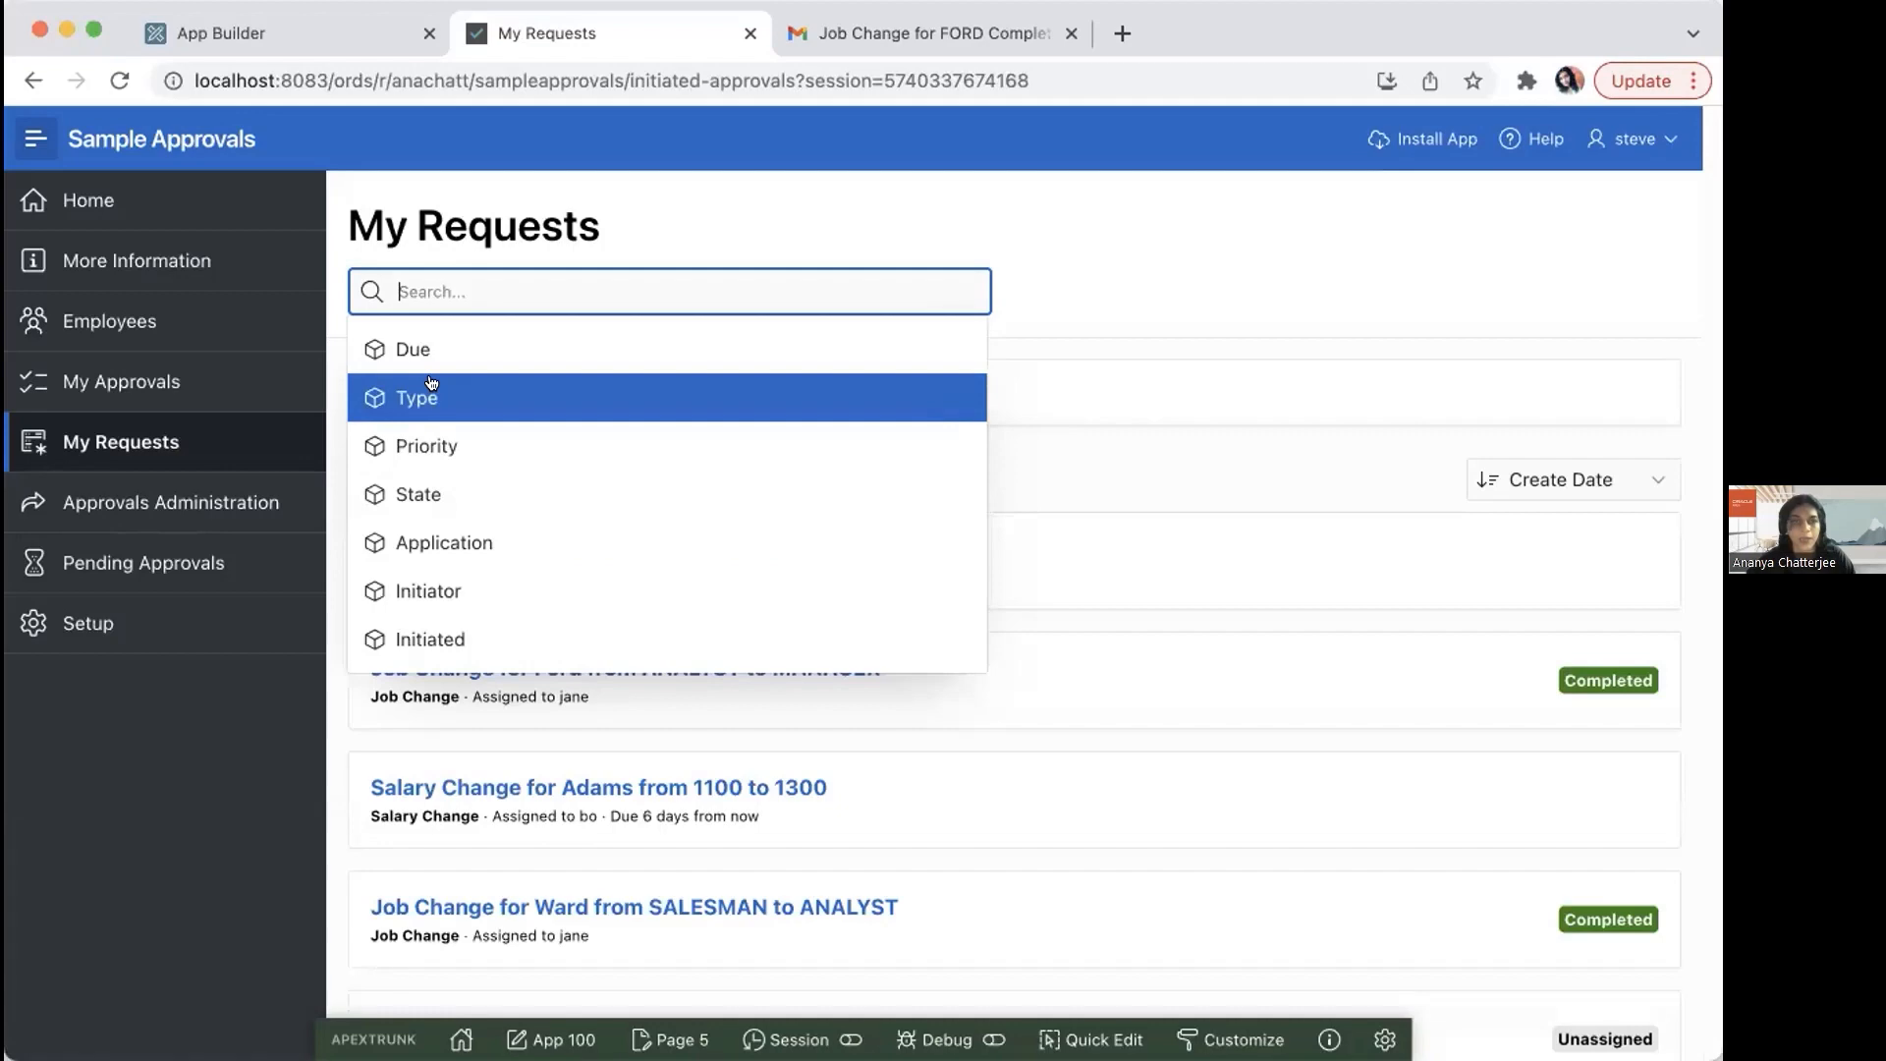
{"action": "type", "text": "Sala"}
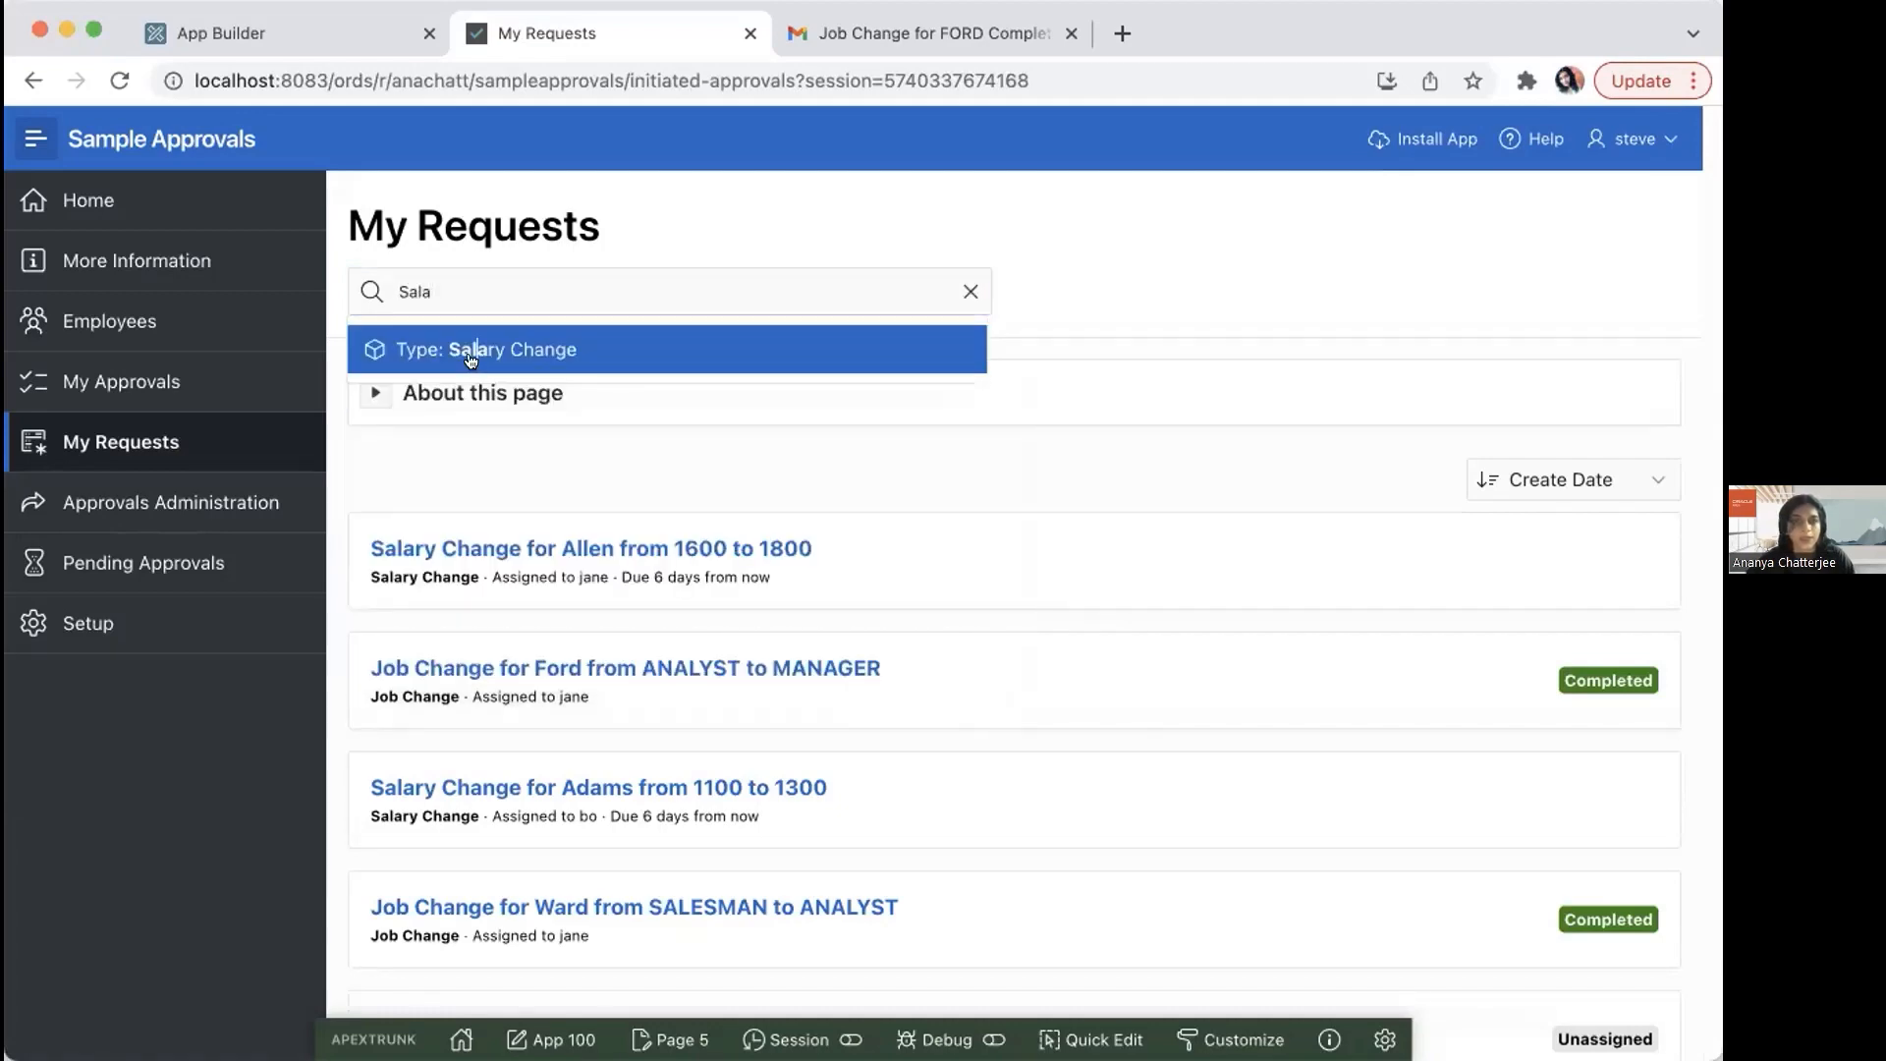
{"action": "left_click", "coordinate": [470, 359]}
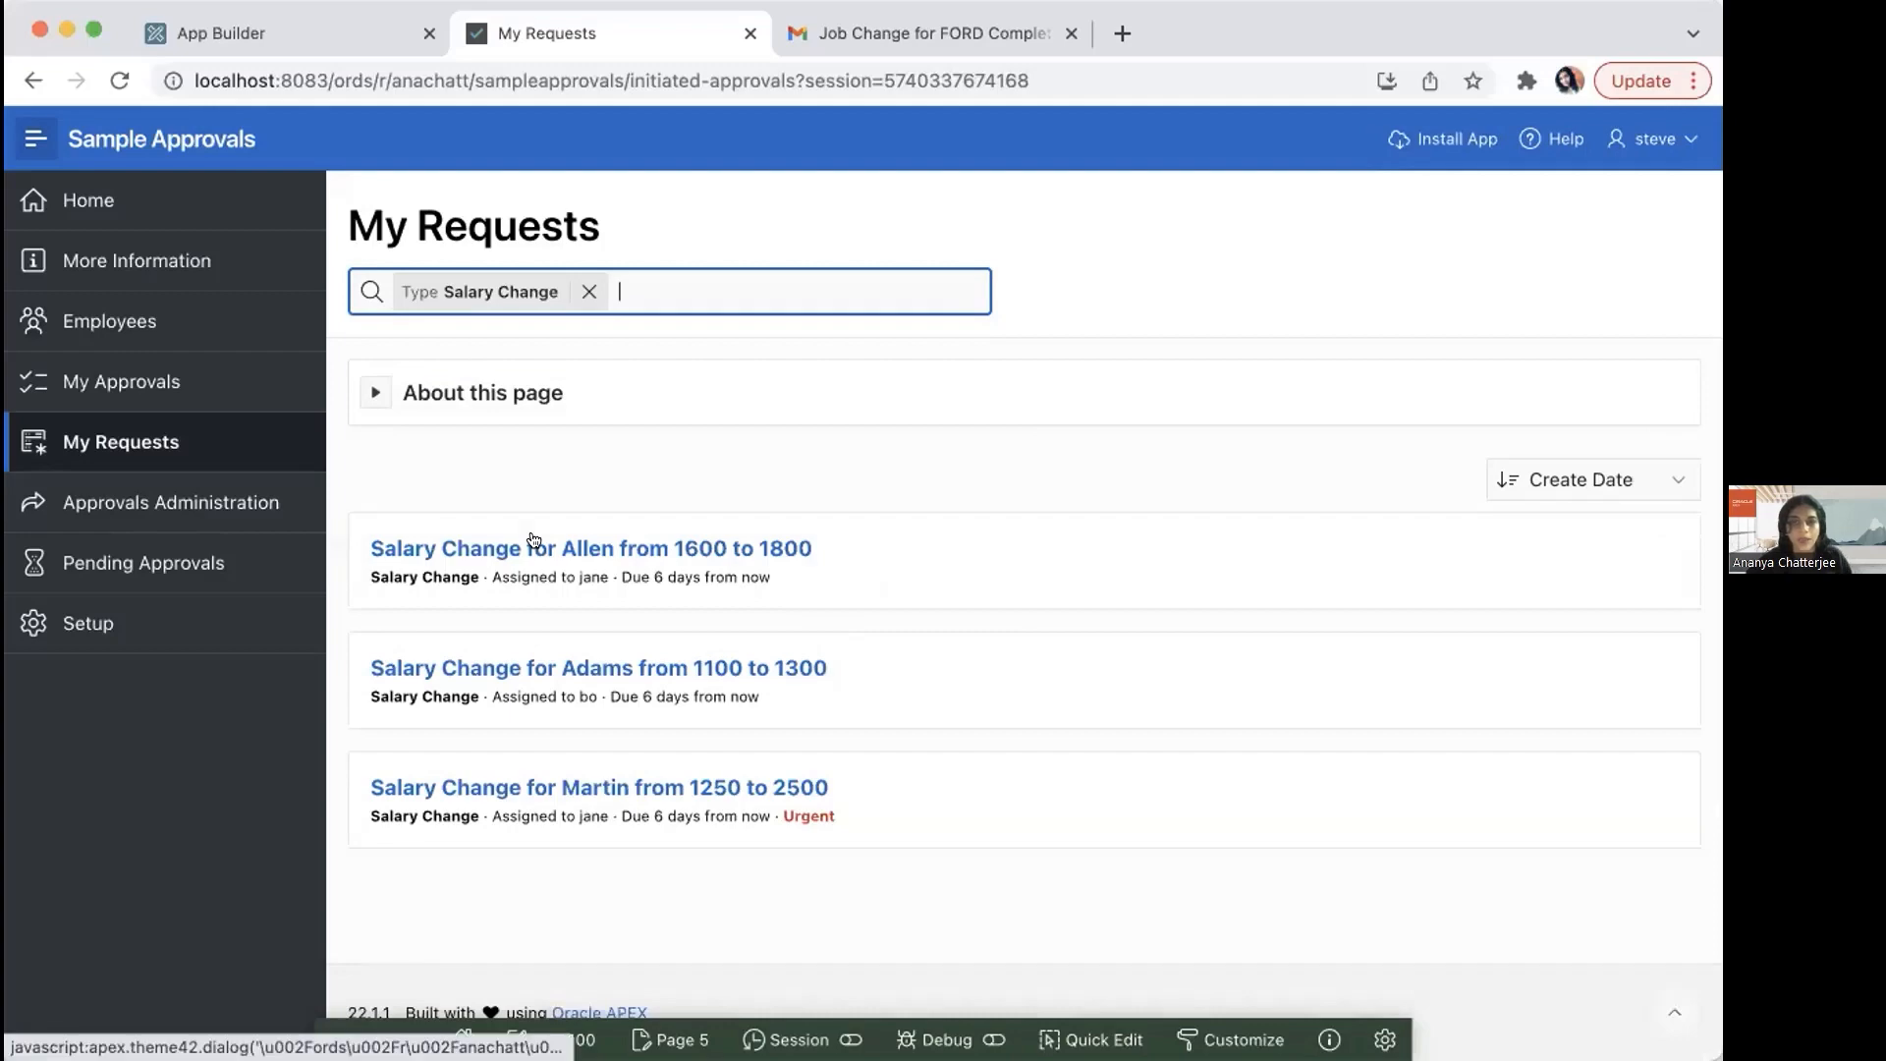
Step: Review the details of the salary change request from 1600 to 1800, then close it
{"action": "left_click", "coordinate": [533, 543]}
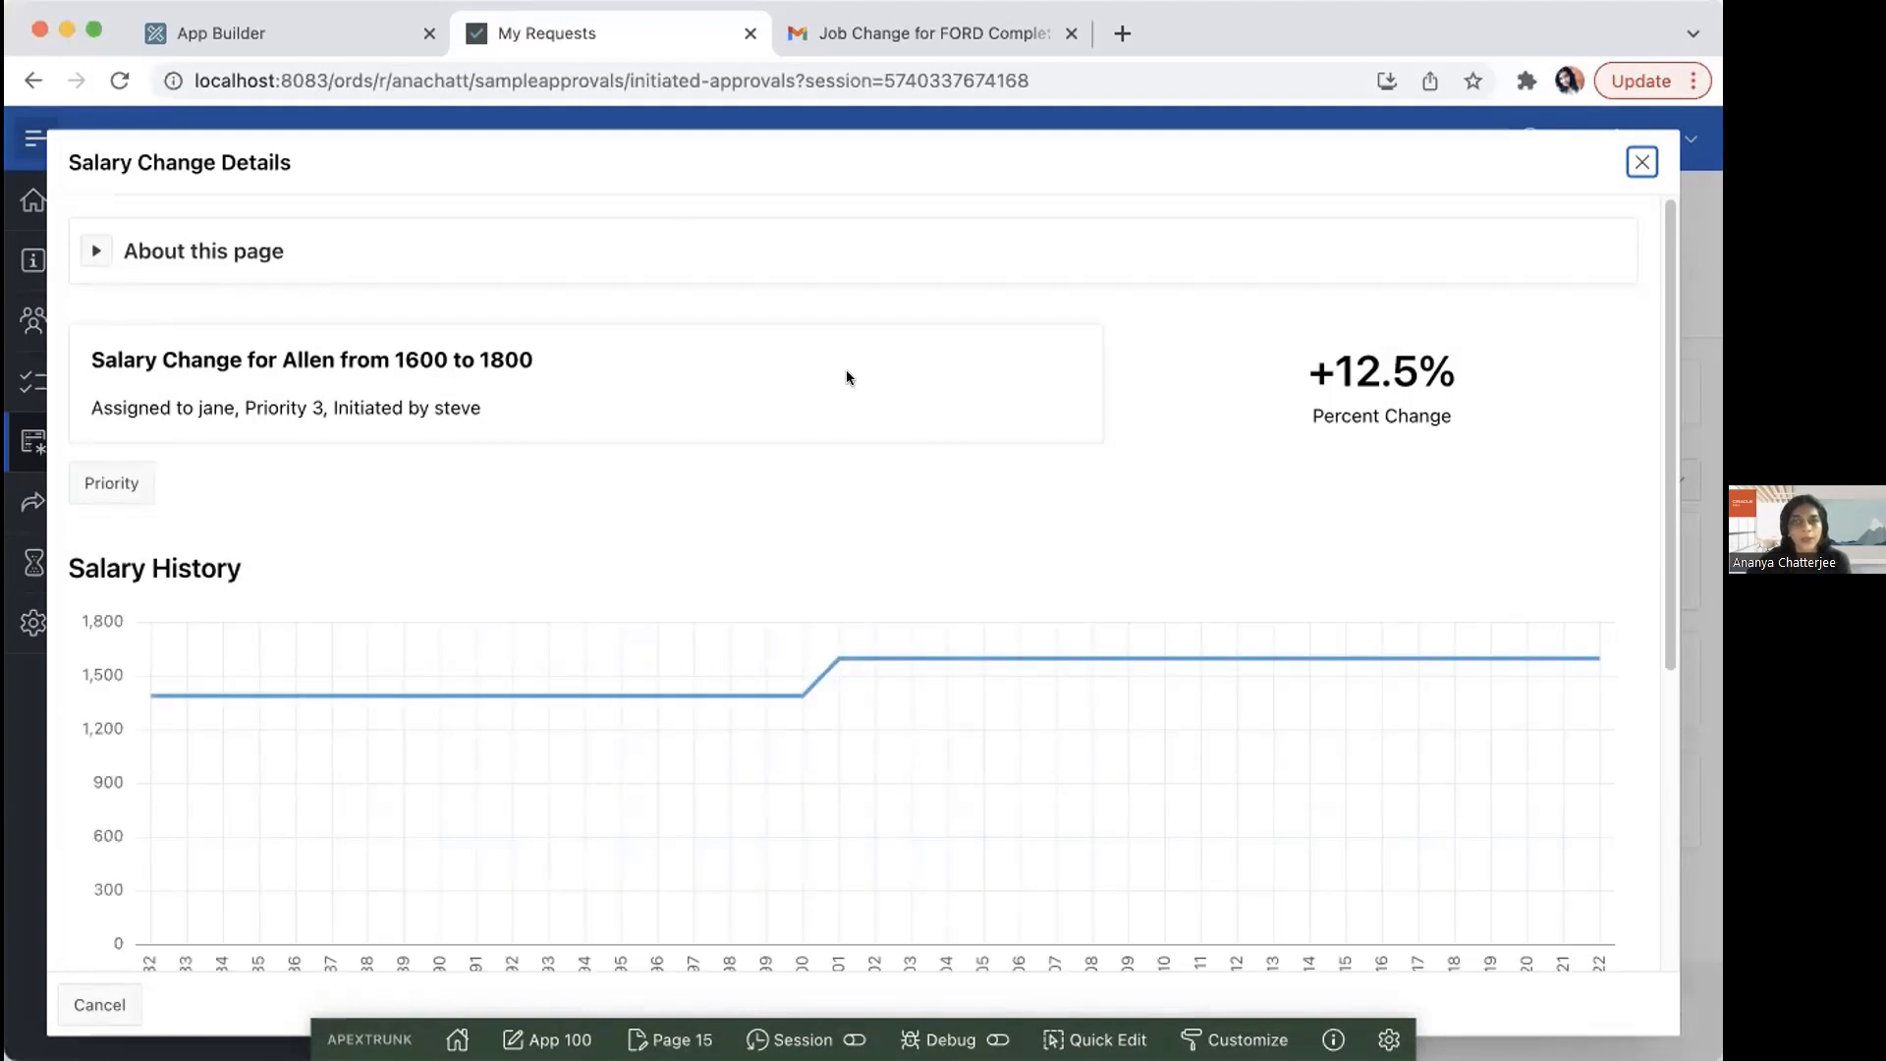
{"action": "left_click_drag", "start_coordinate": [1667, 512], "coordinate": [1647, 456]}
{"action": "left_click", "coordinate": [1637, 159]}
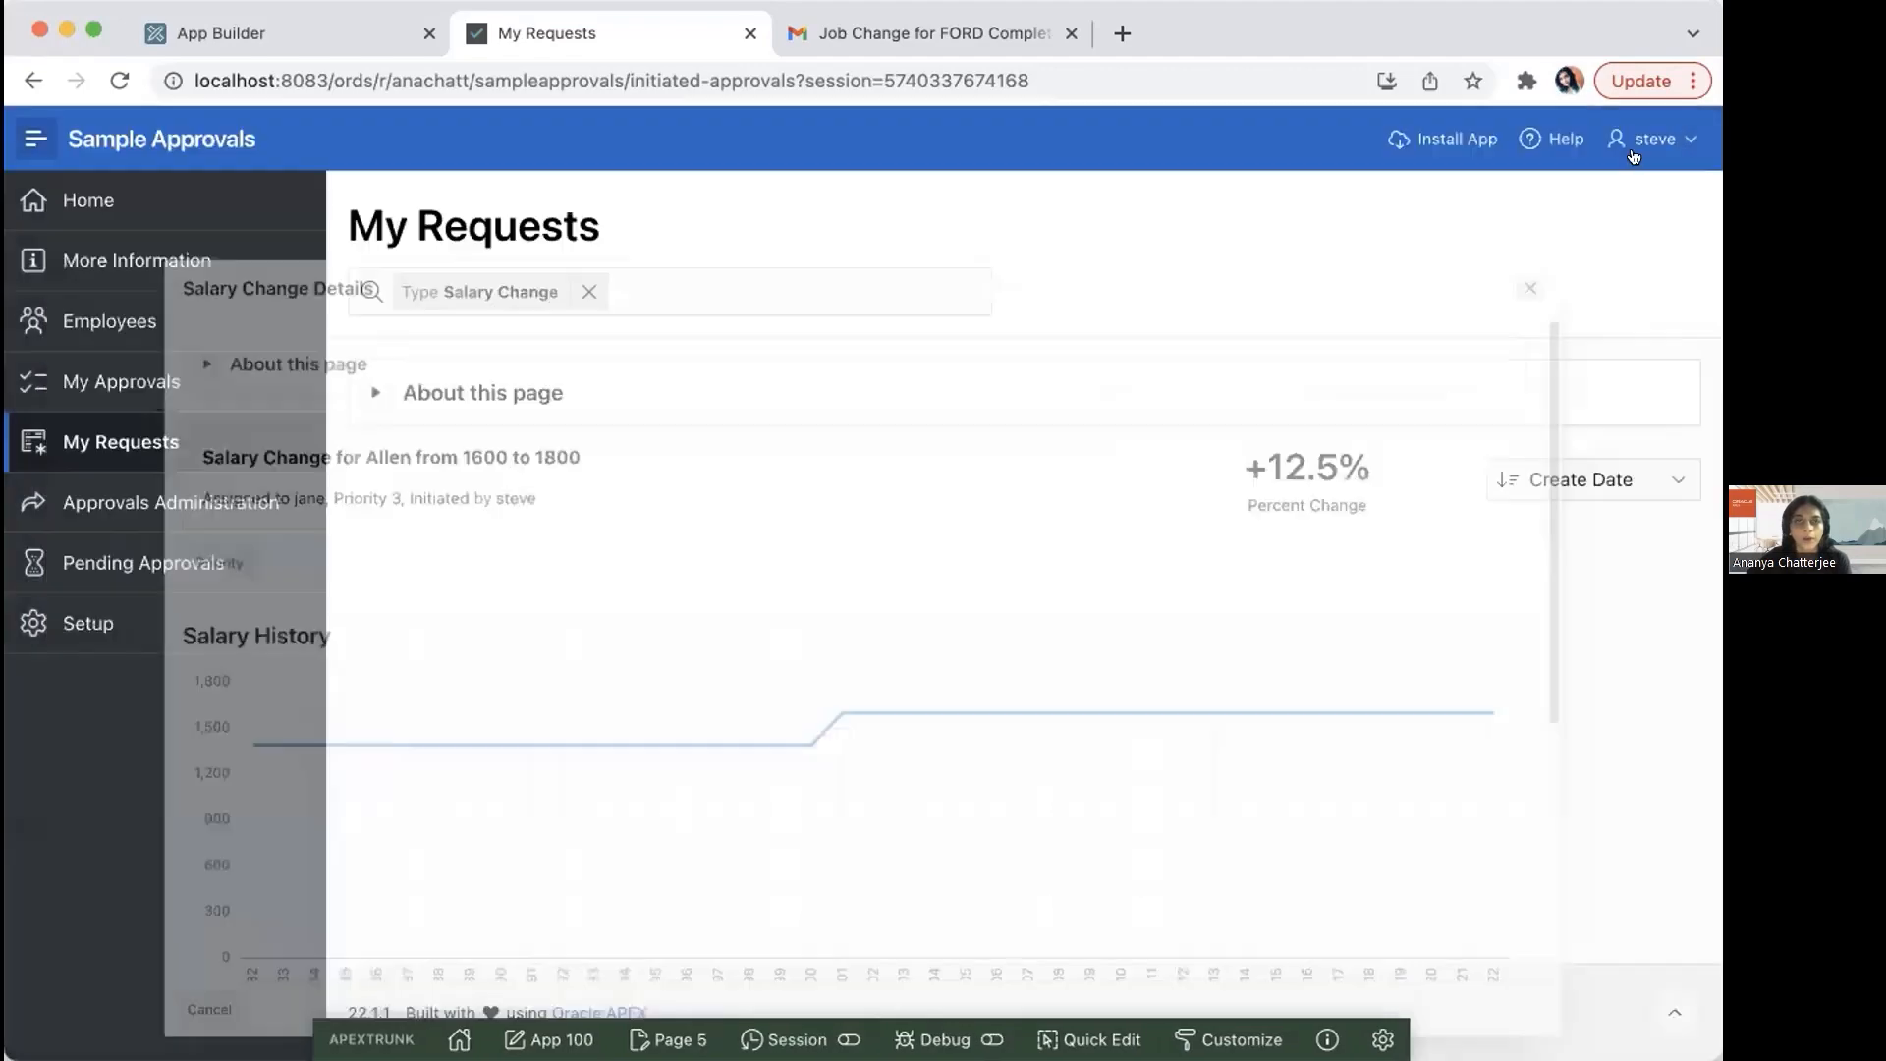
Step: Switch to App Builder and open the Salary Change task definition in the Sample Approvals application's shared components
{"action": "left_click", "coordinate": [214, 22]}
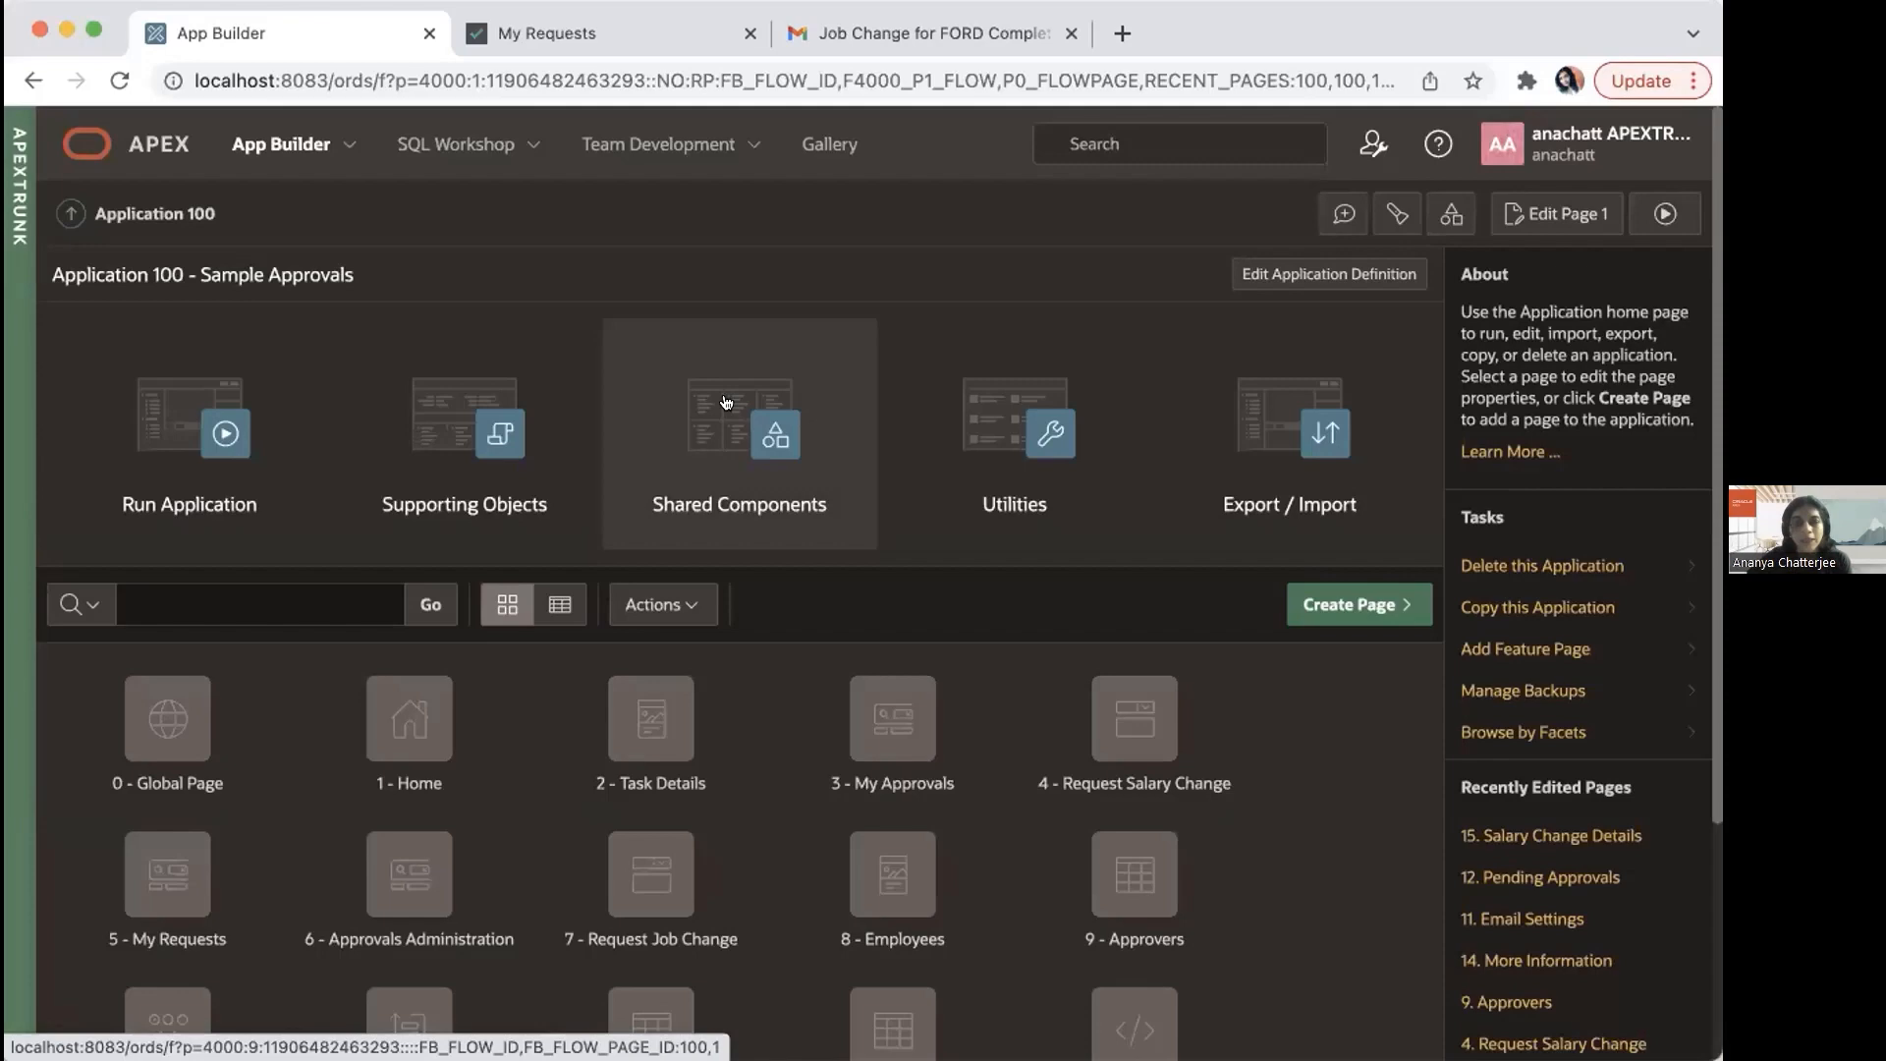
{"action": "left_click", "coordinate": [726, 402]}
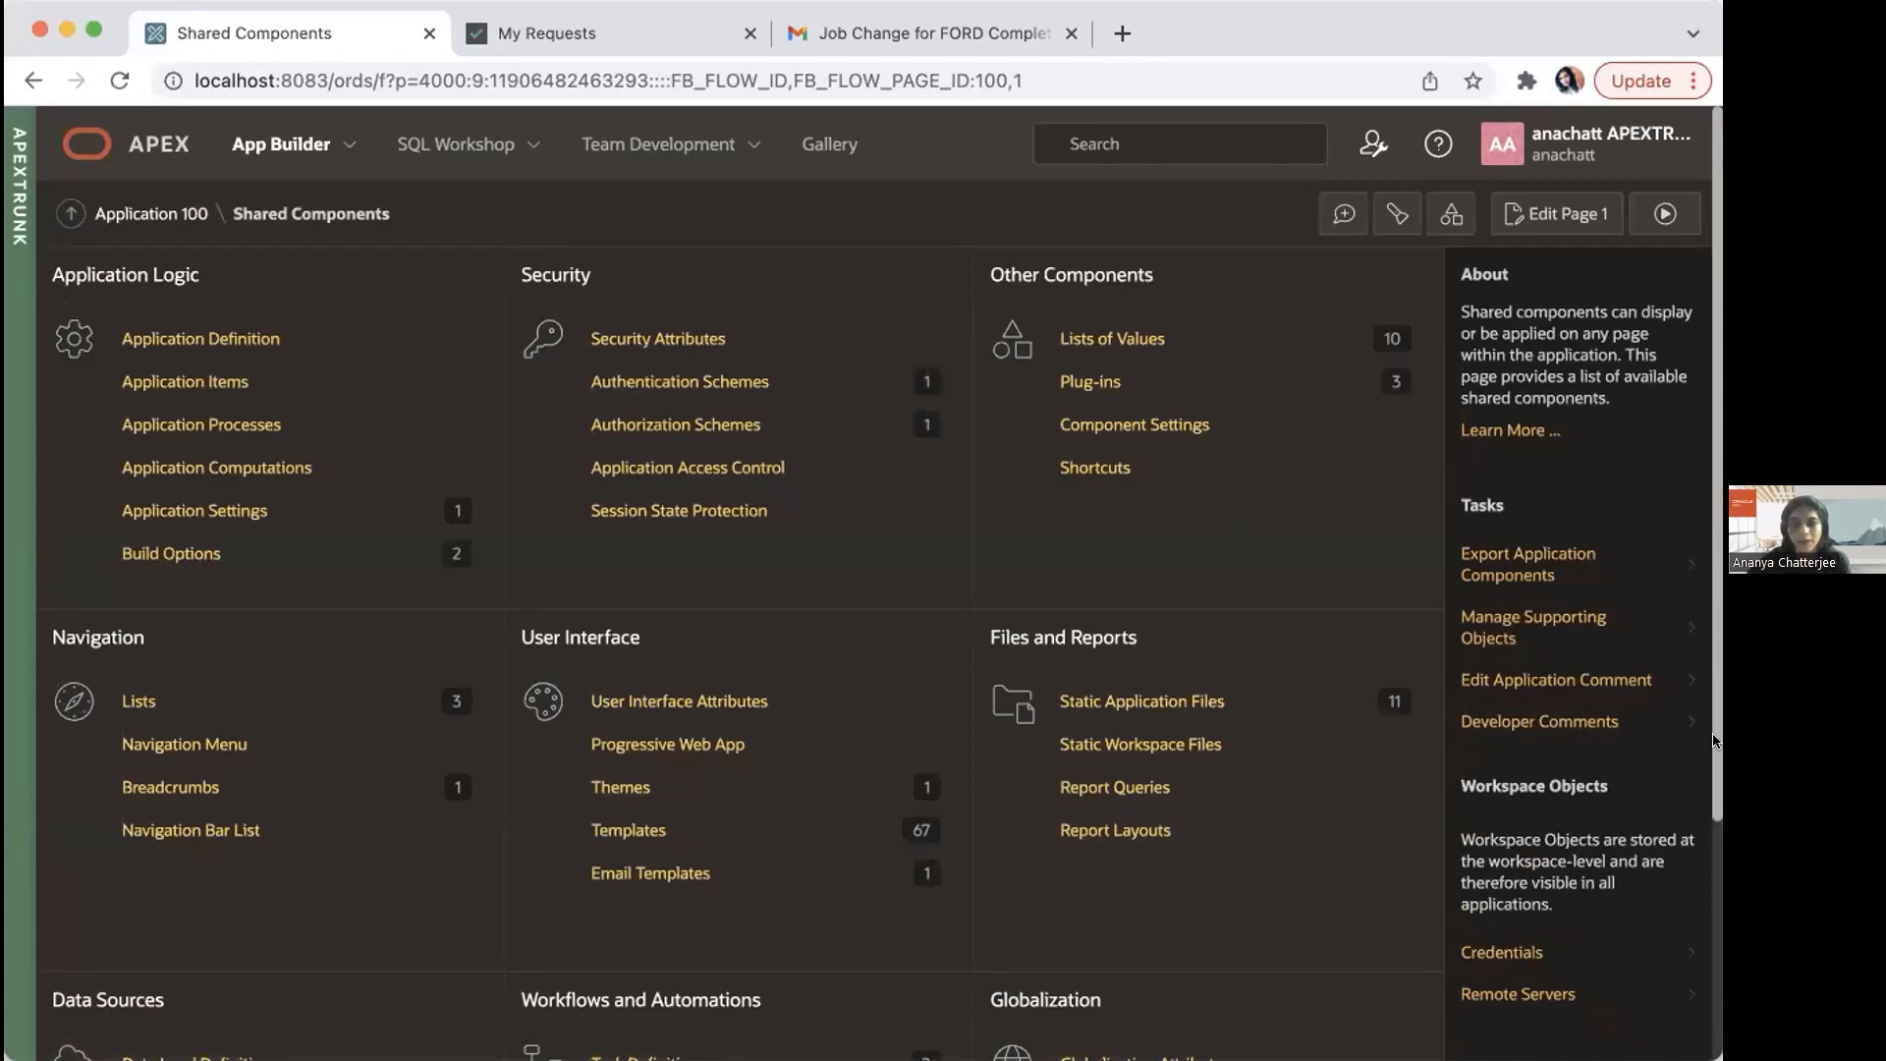
{"action": "scroll", "coordinate": [604, 1009], "scroll_direction": "down", "scroll_amount": 3}
{"action": "left_click", "coordinate": [621, 841]}
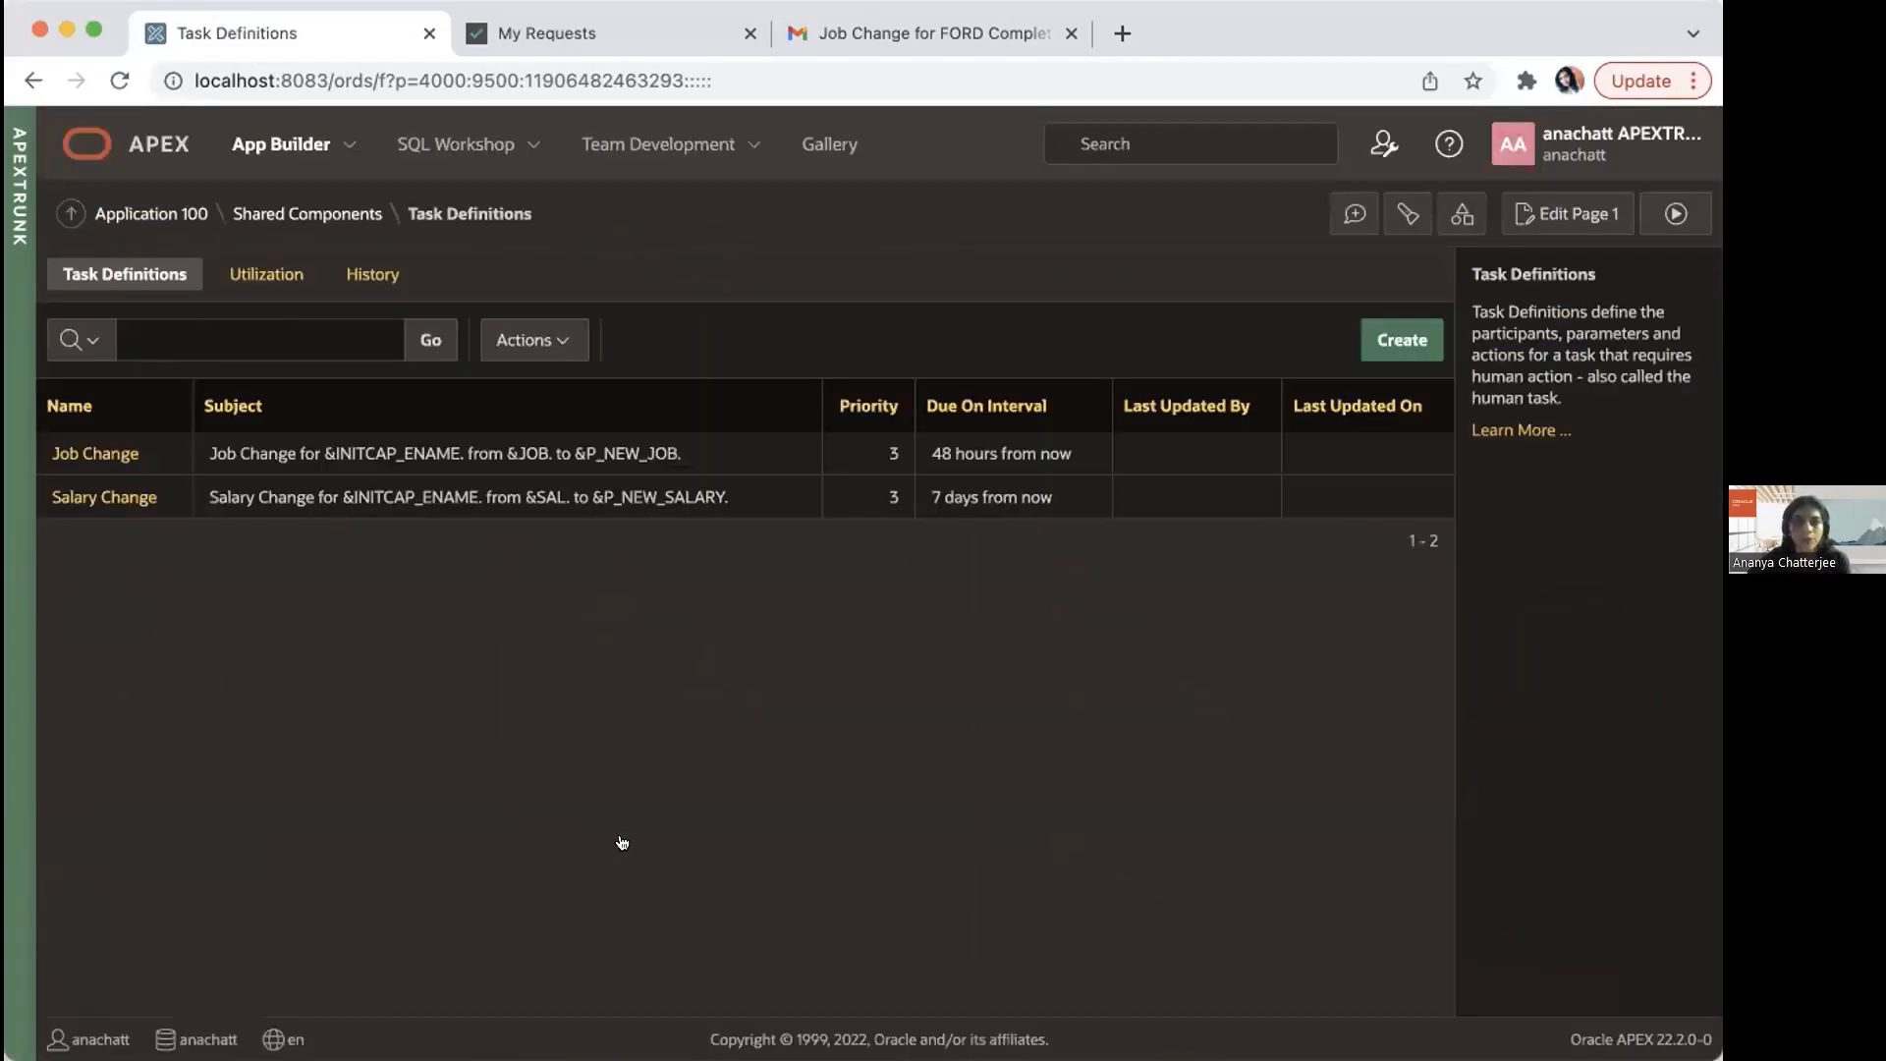
{"action": "left_click", "coordinate": [102, 494]}
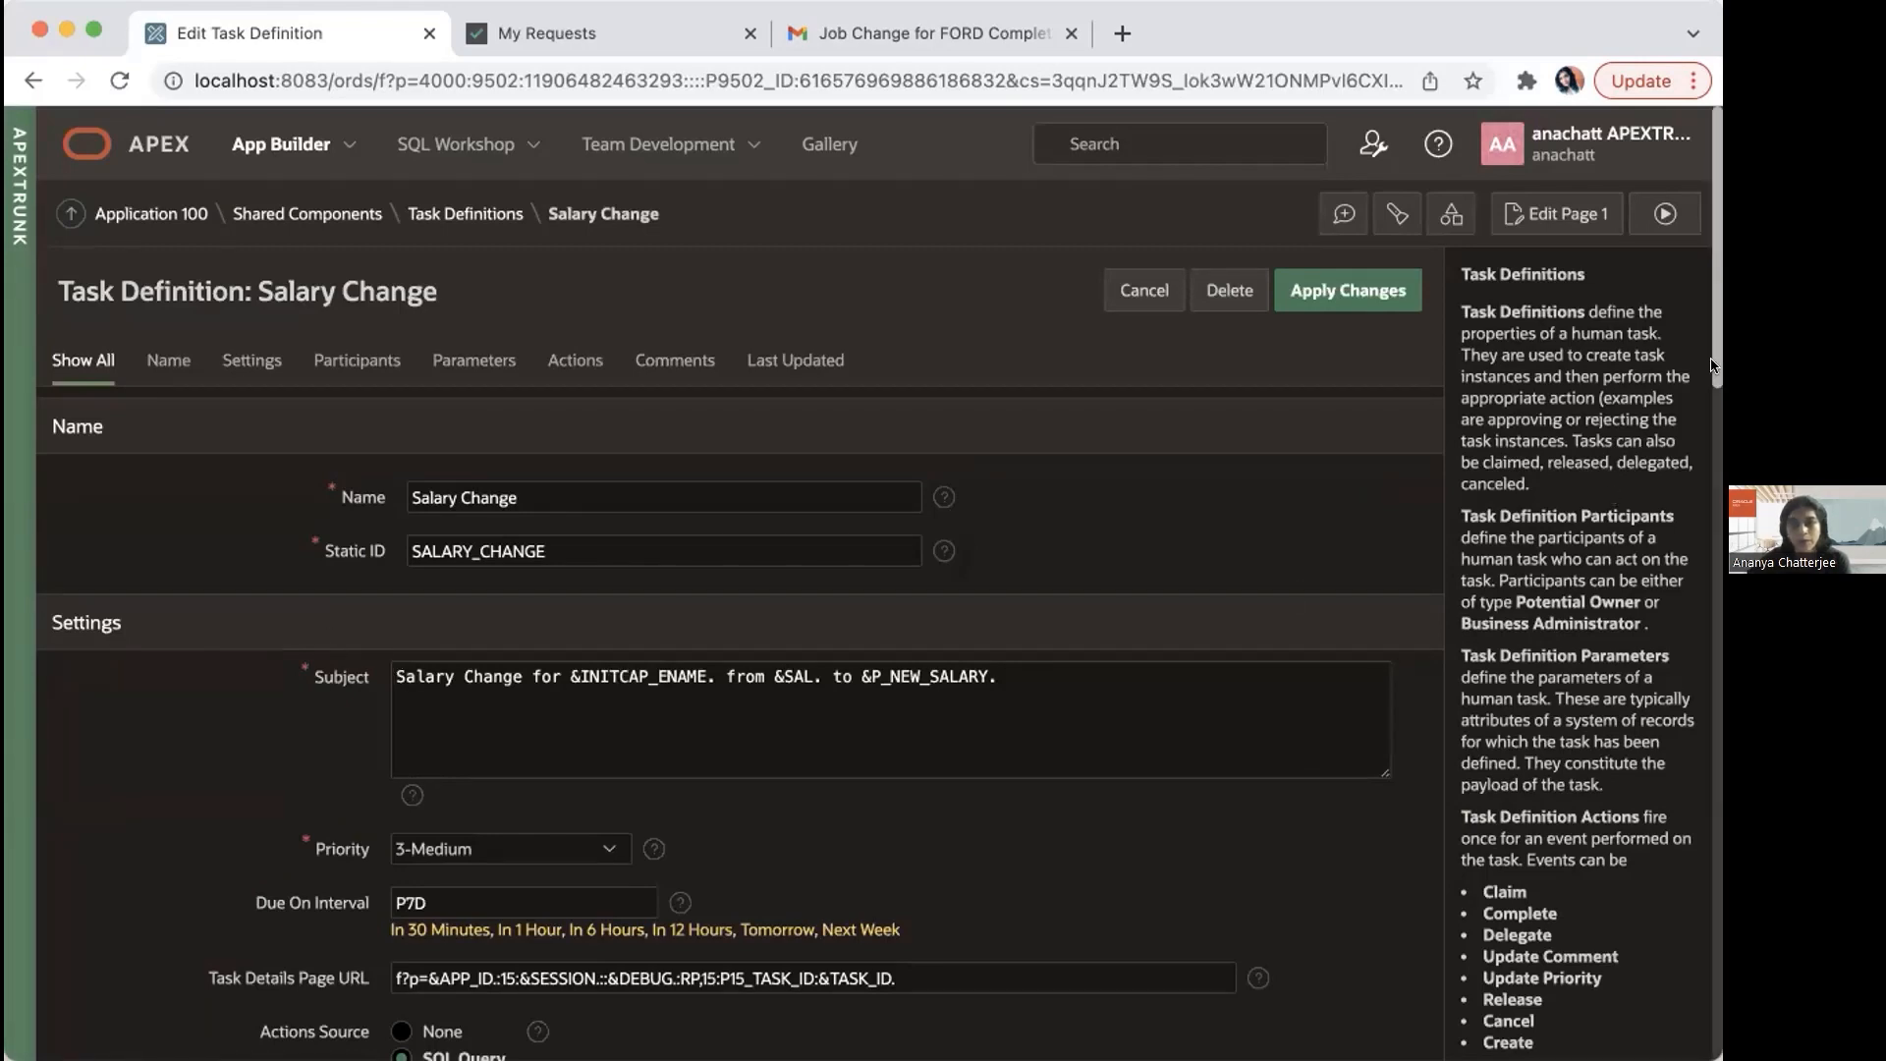
Step: Examine the Salary Change task definition's settings, actions SQL query, participants, parameters and actions
{"action": "left_click_drag", "start_coordinate": [1710, 365], "coordinate": [1701, 461]}
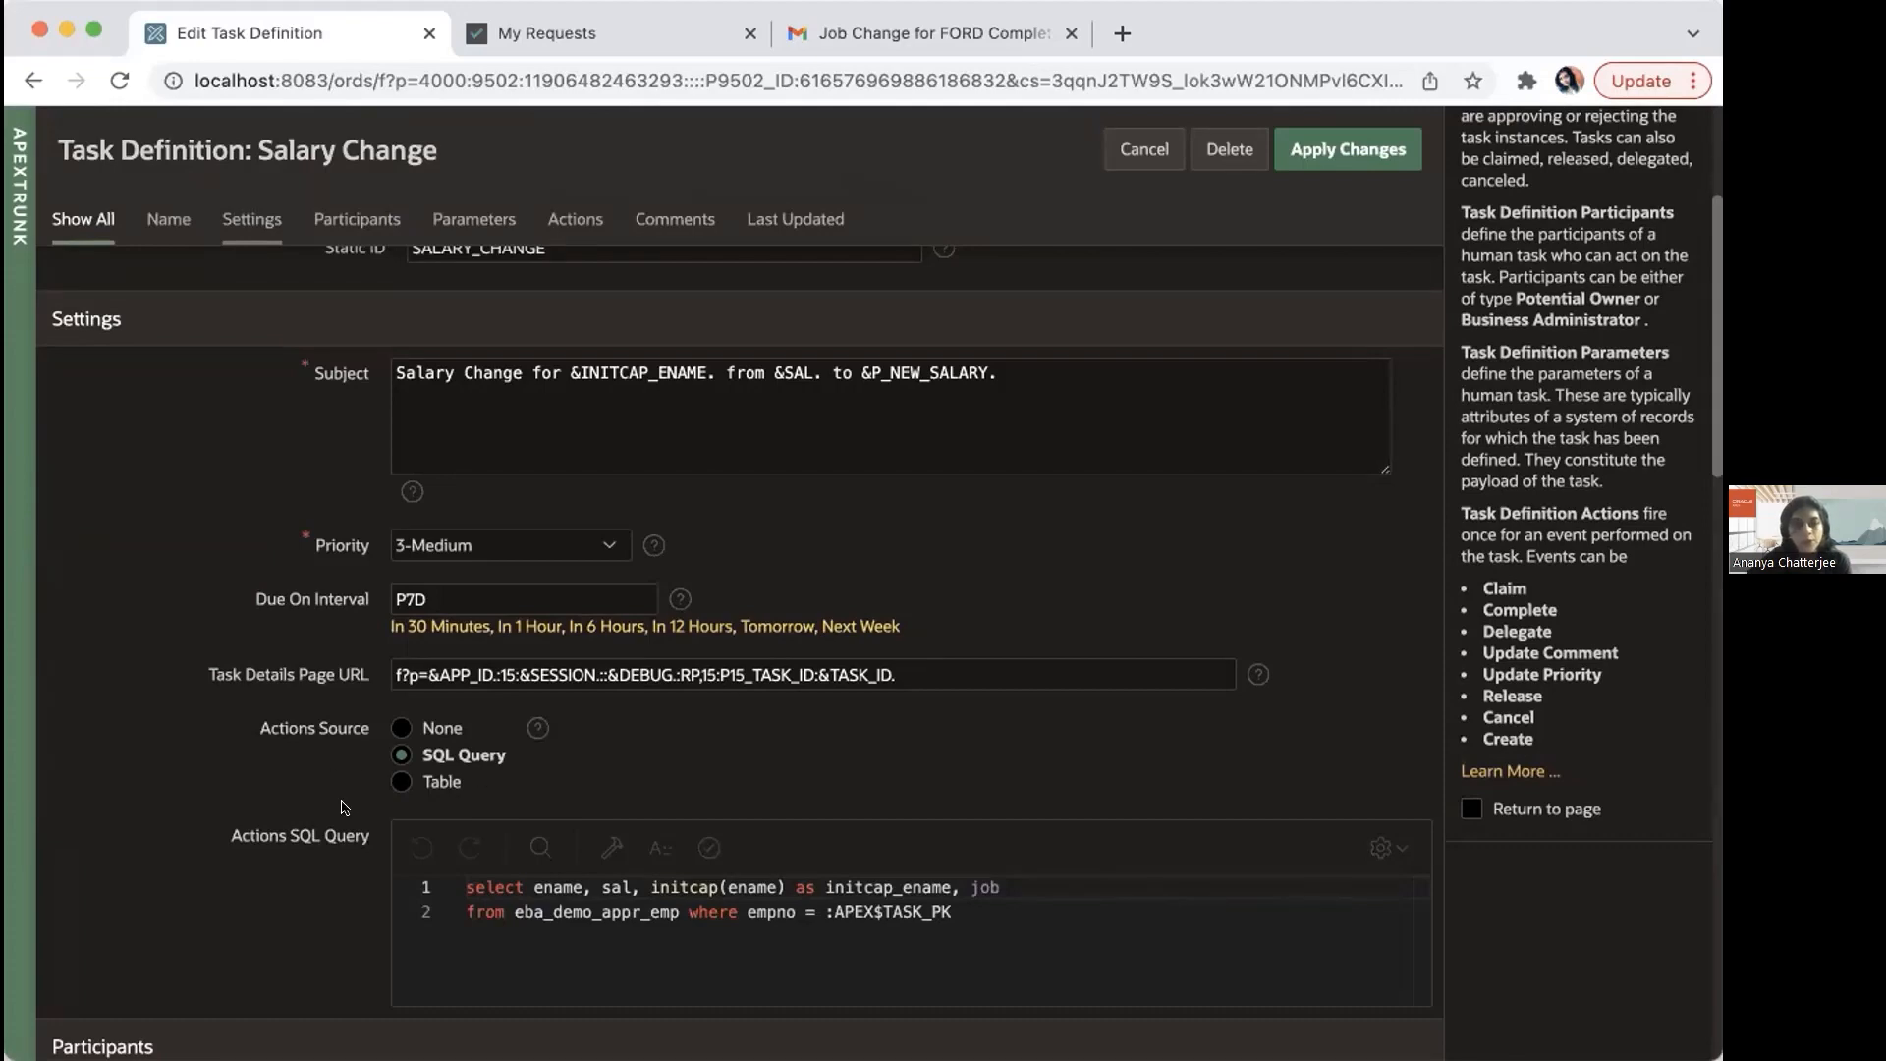
{"action": "left_click_drag", "start_coordinate": [1711, 464], "coordinate": [1710, 542]}
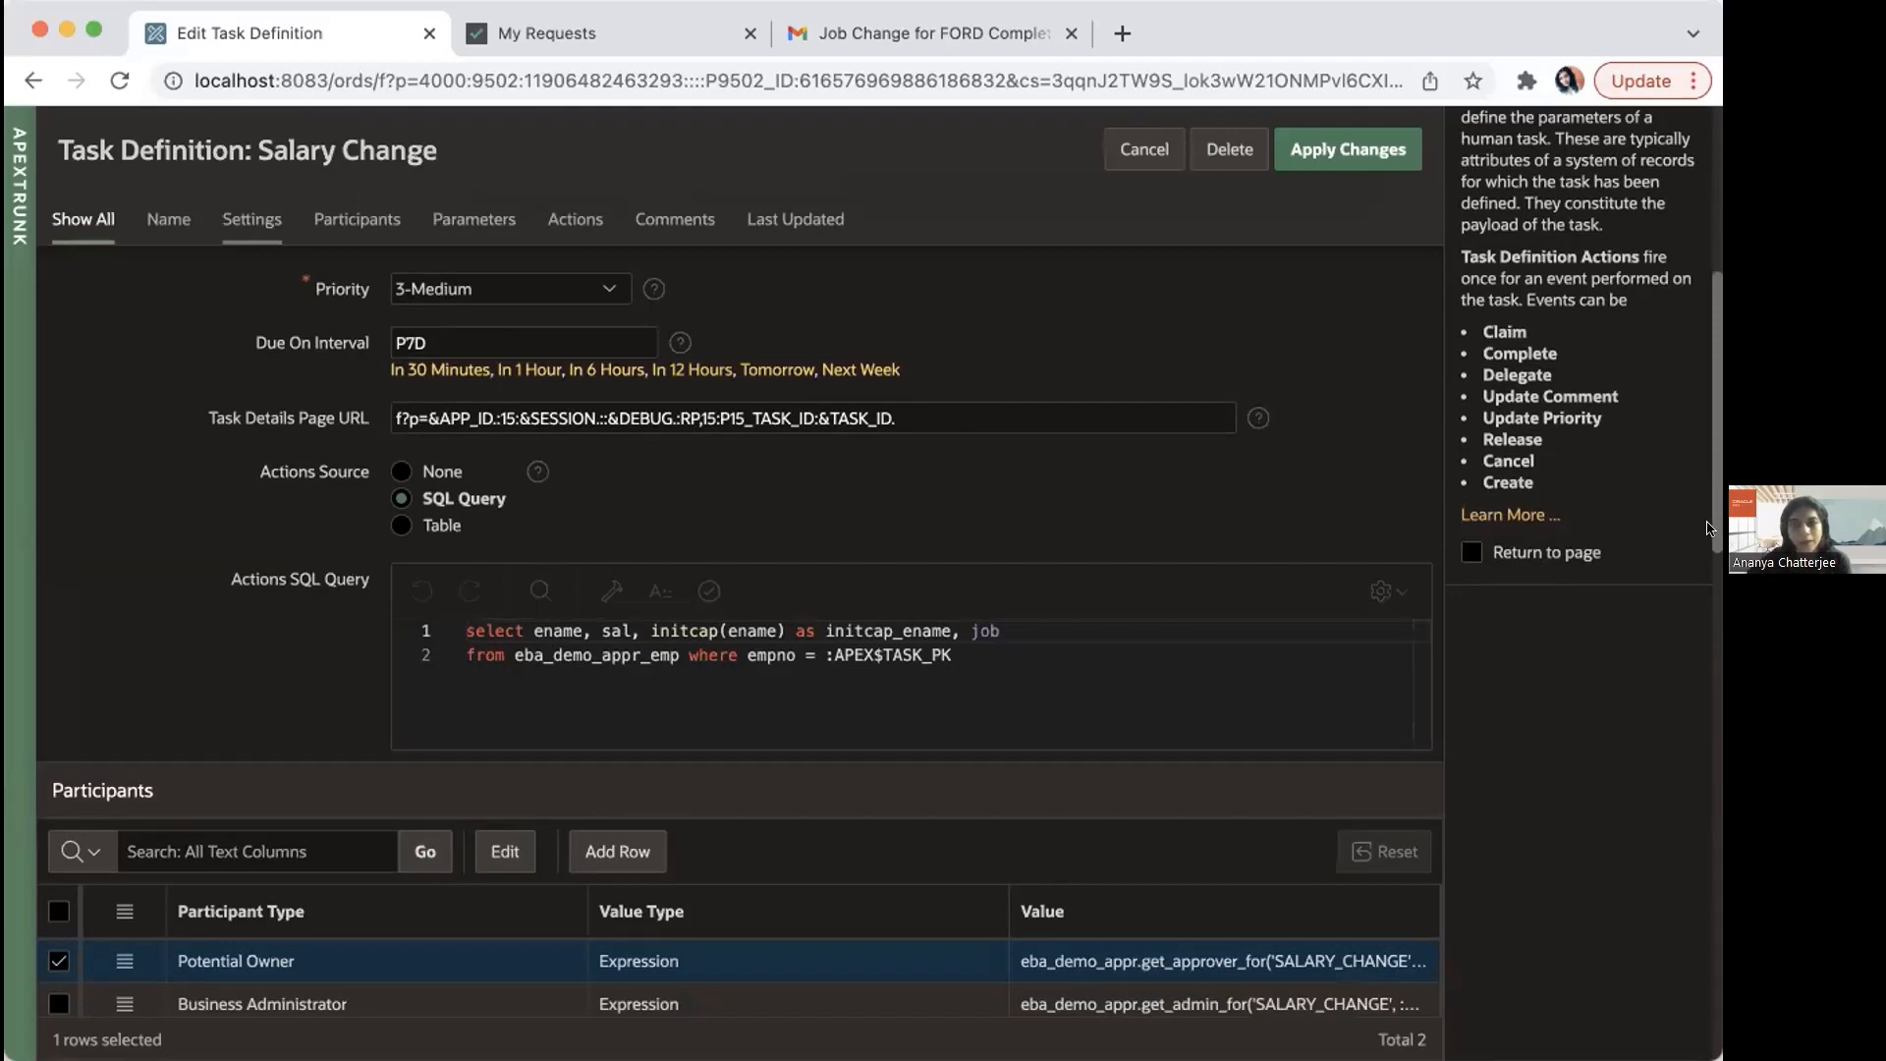
{"action": "left_click_drag", "start_coordinate": [1706, 527], "coordinate": [1706, 614]}
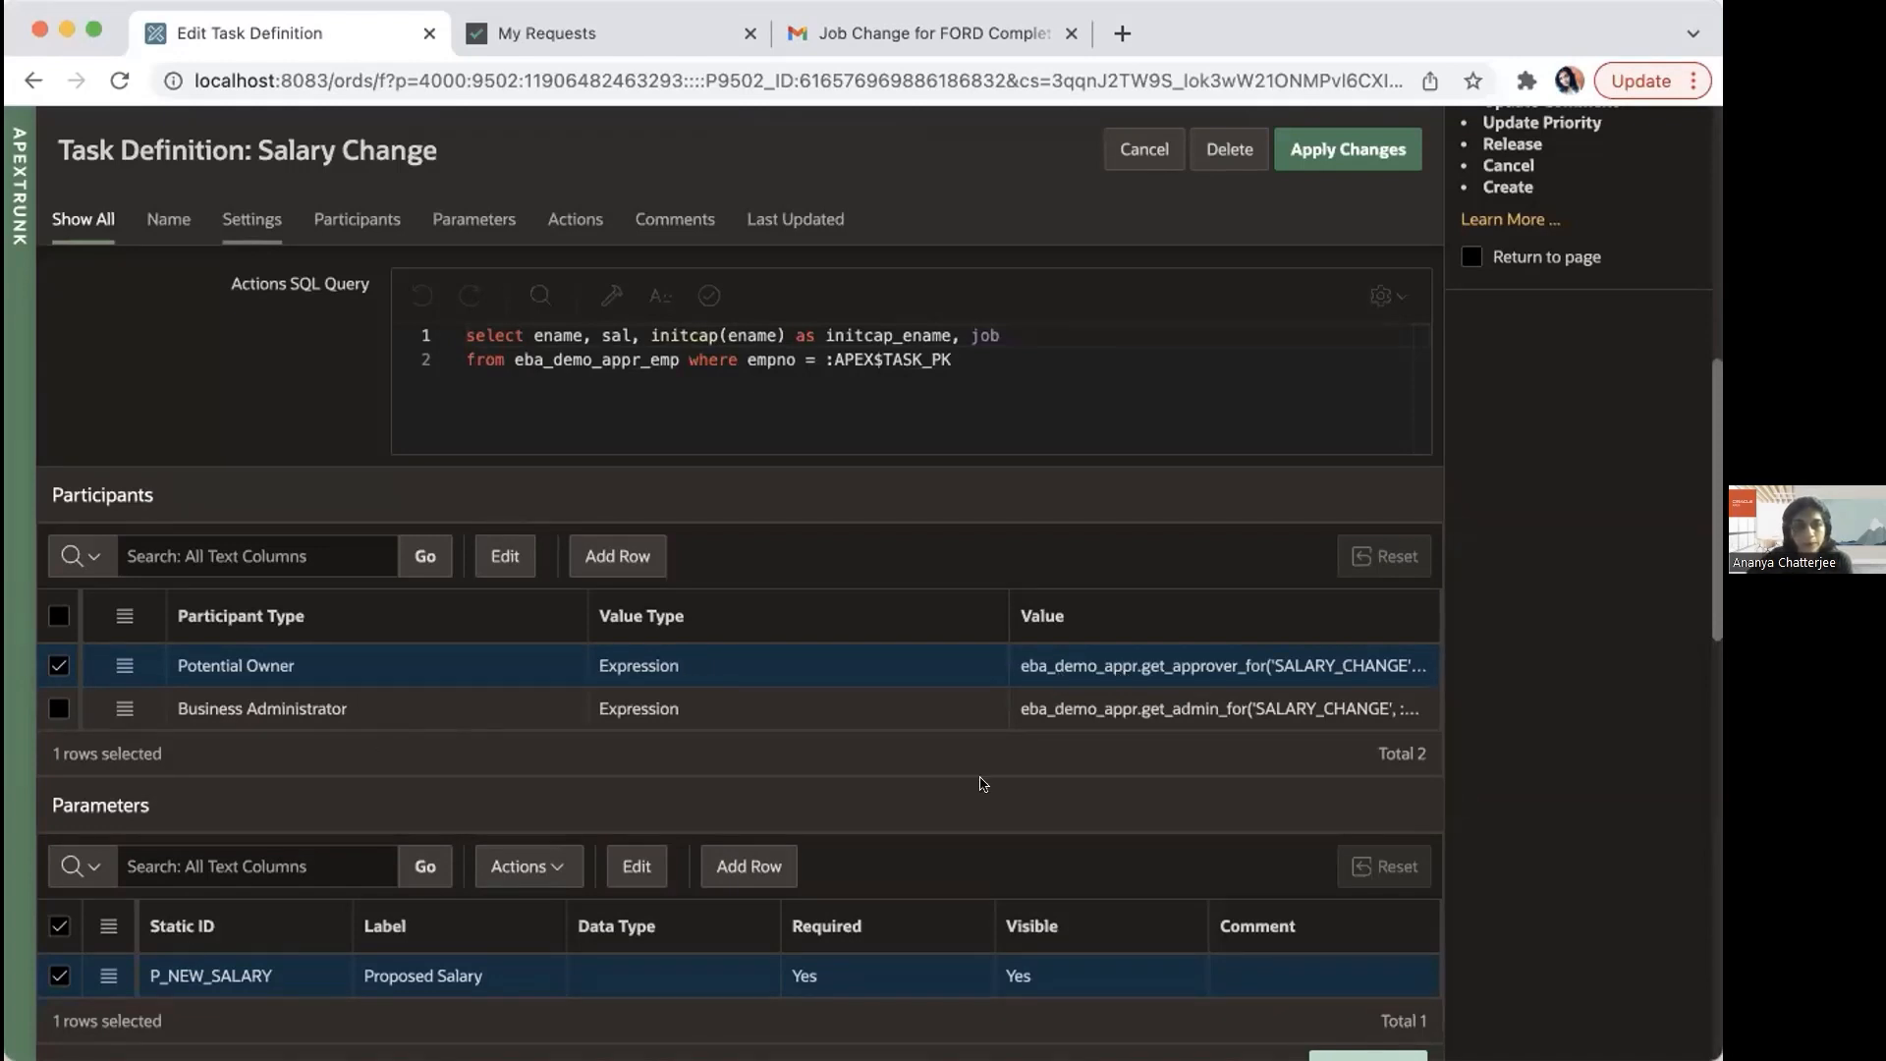
{"action": "left_click_drag", "start_coordinate": [1710, 552], "coordinate": [1696, 621]}
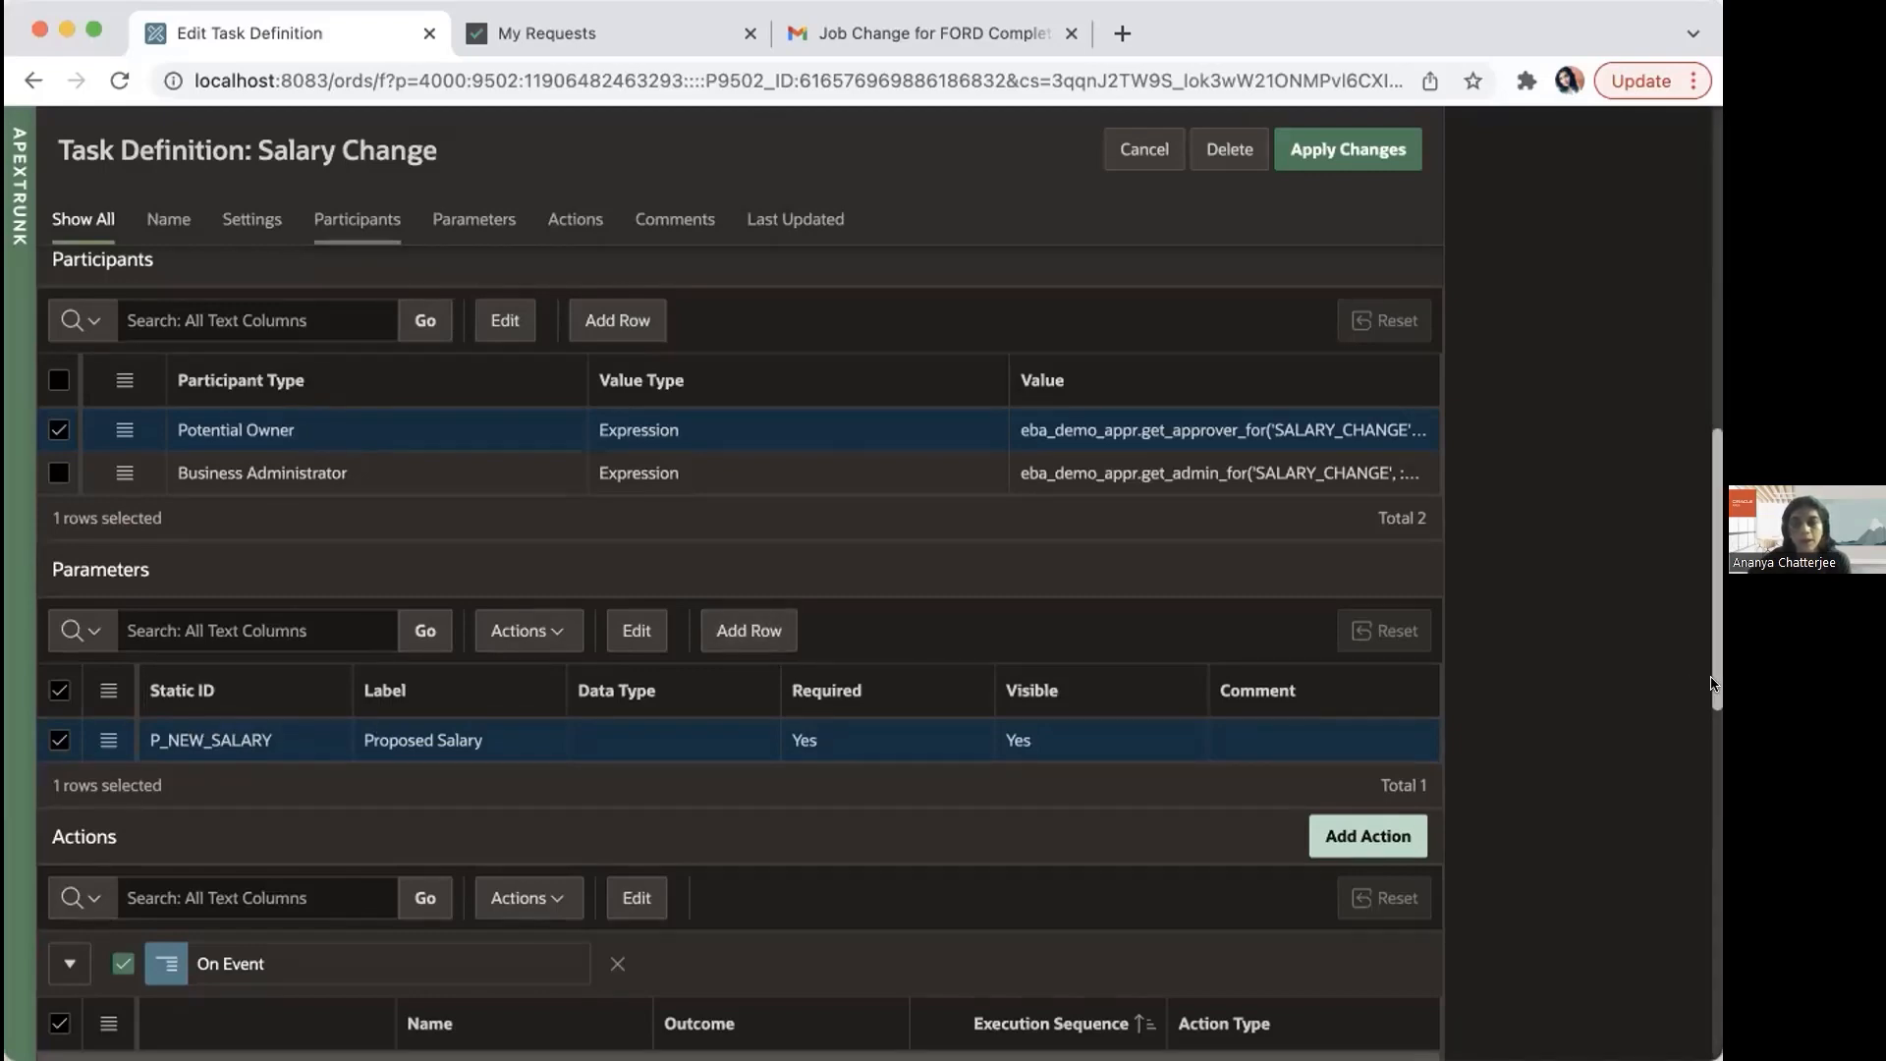
{"action": "scroll", "coordinate": [1710, 688], "scroll_direction": "down", "scroll_amount": 4}
{"action": "scroll", "coordinate": [1706, 687], "scroll_direction": "up", "scroll_amount": 5}
{"action": "scroll", "coordinate": [1706, 666], "scroll_direction": "down", "scroll_amount": 5}
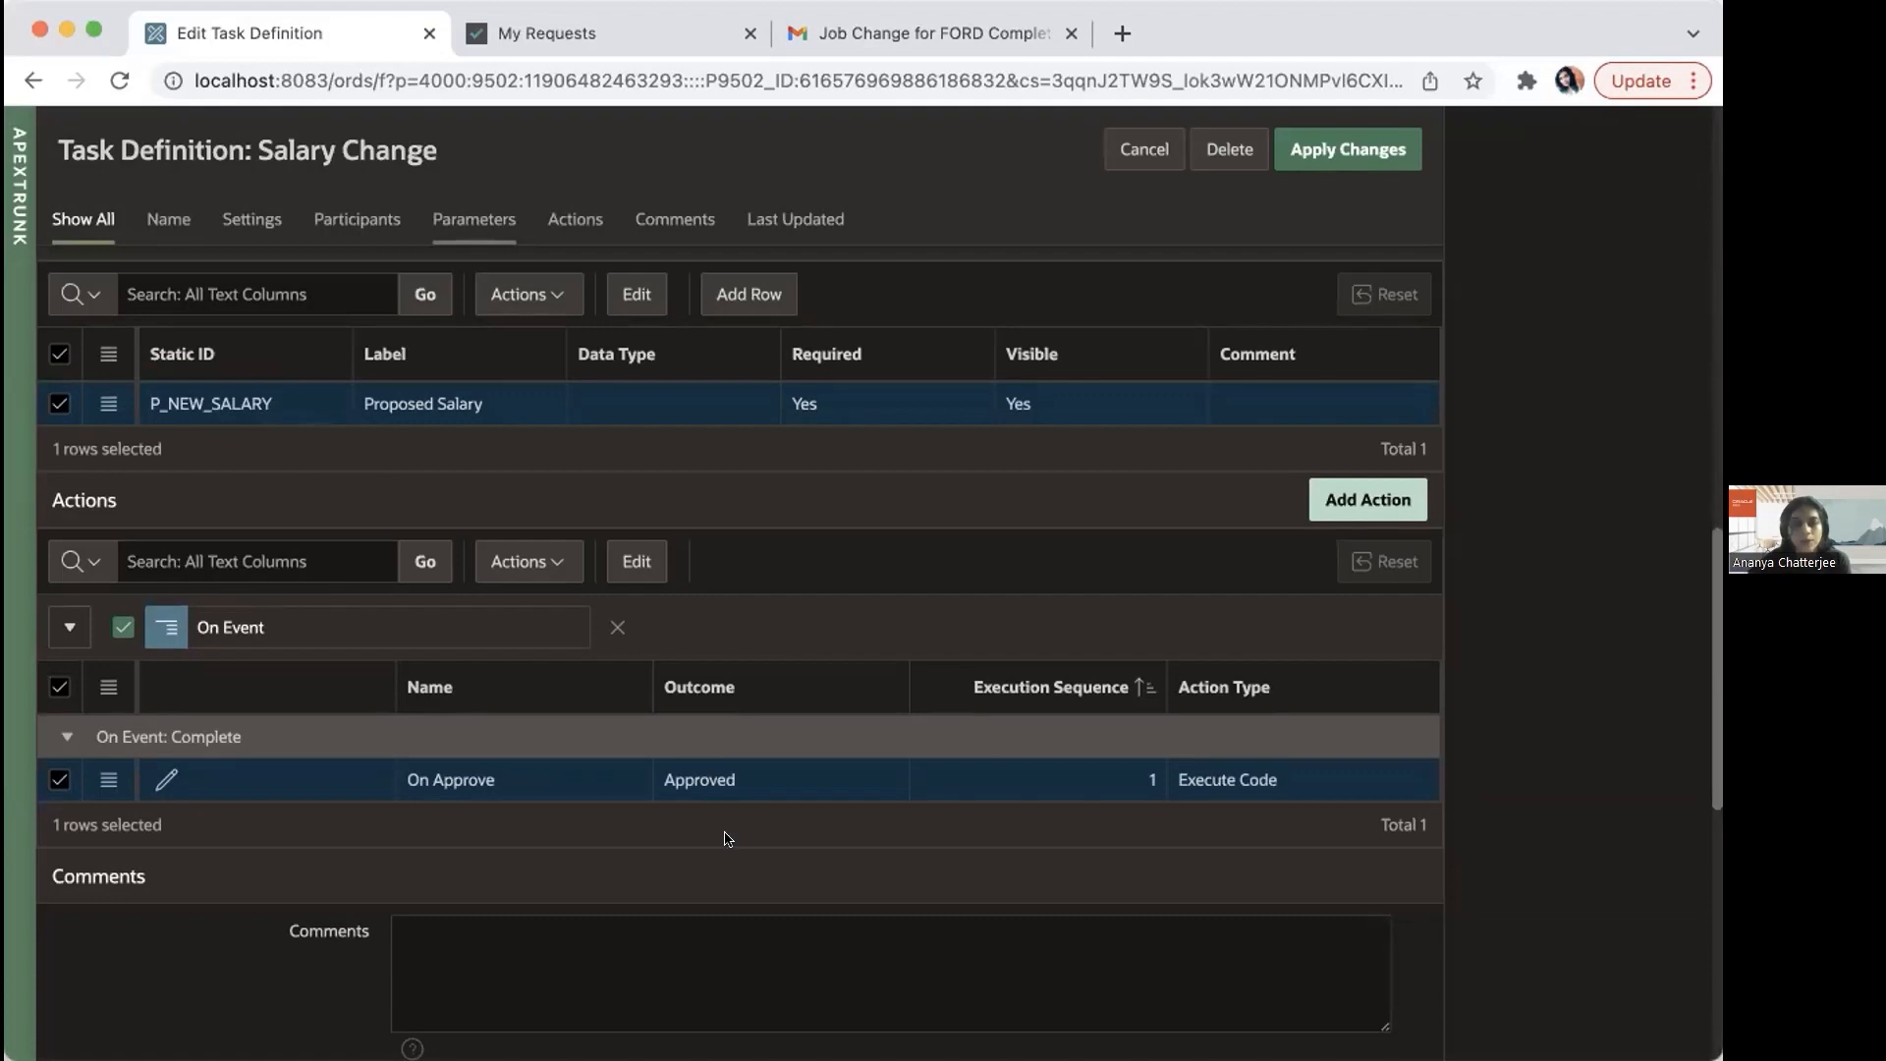
Step: Explore the type and event options of a new task action, choosing Execute Code and Complete, and return to Application 100 without creating it
{"action": "left_click", "coordinate": [1371, 511]}
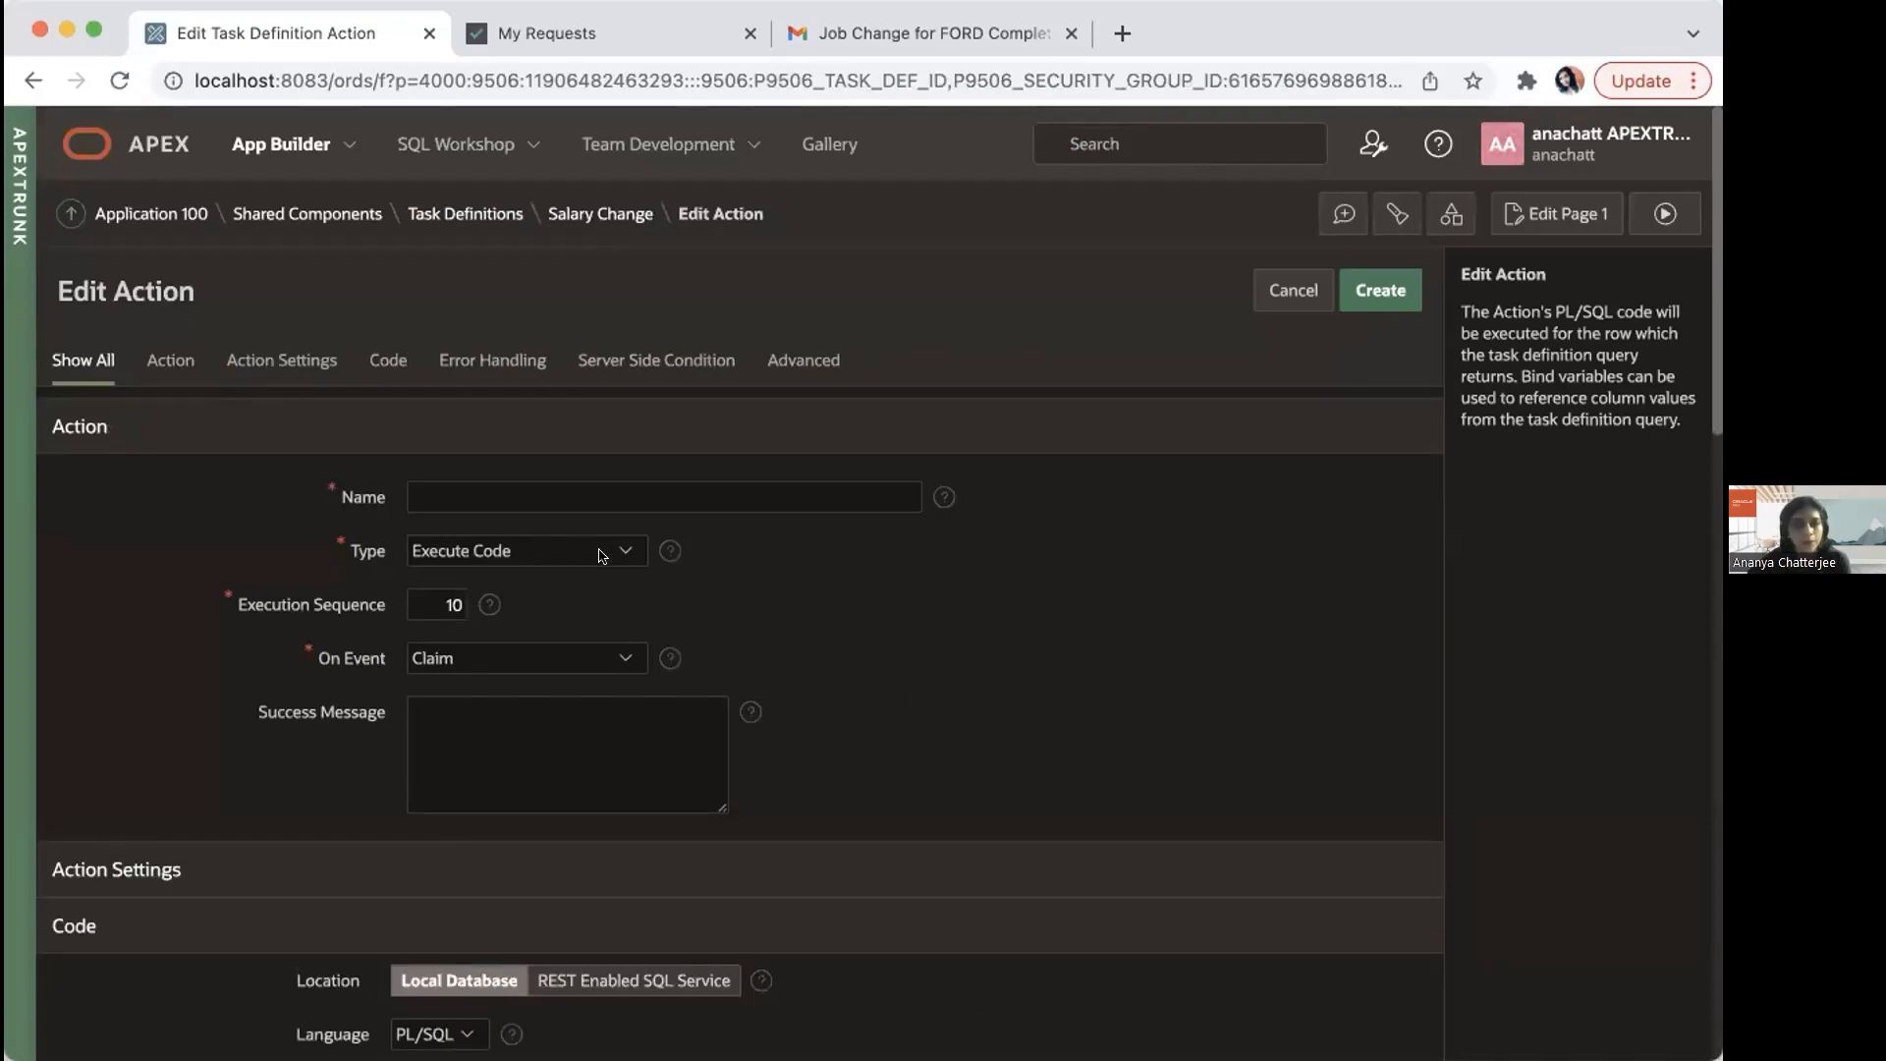
{"action": "left_click", "coordinate": [602, 556]}
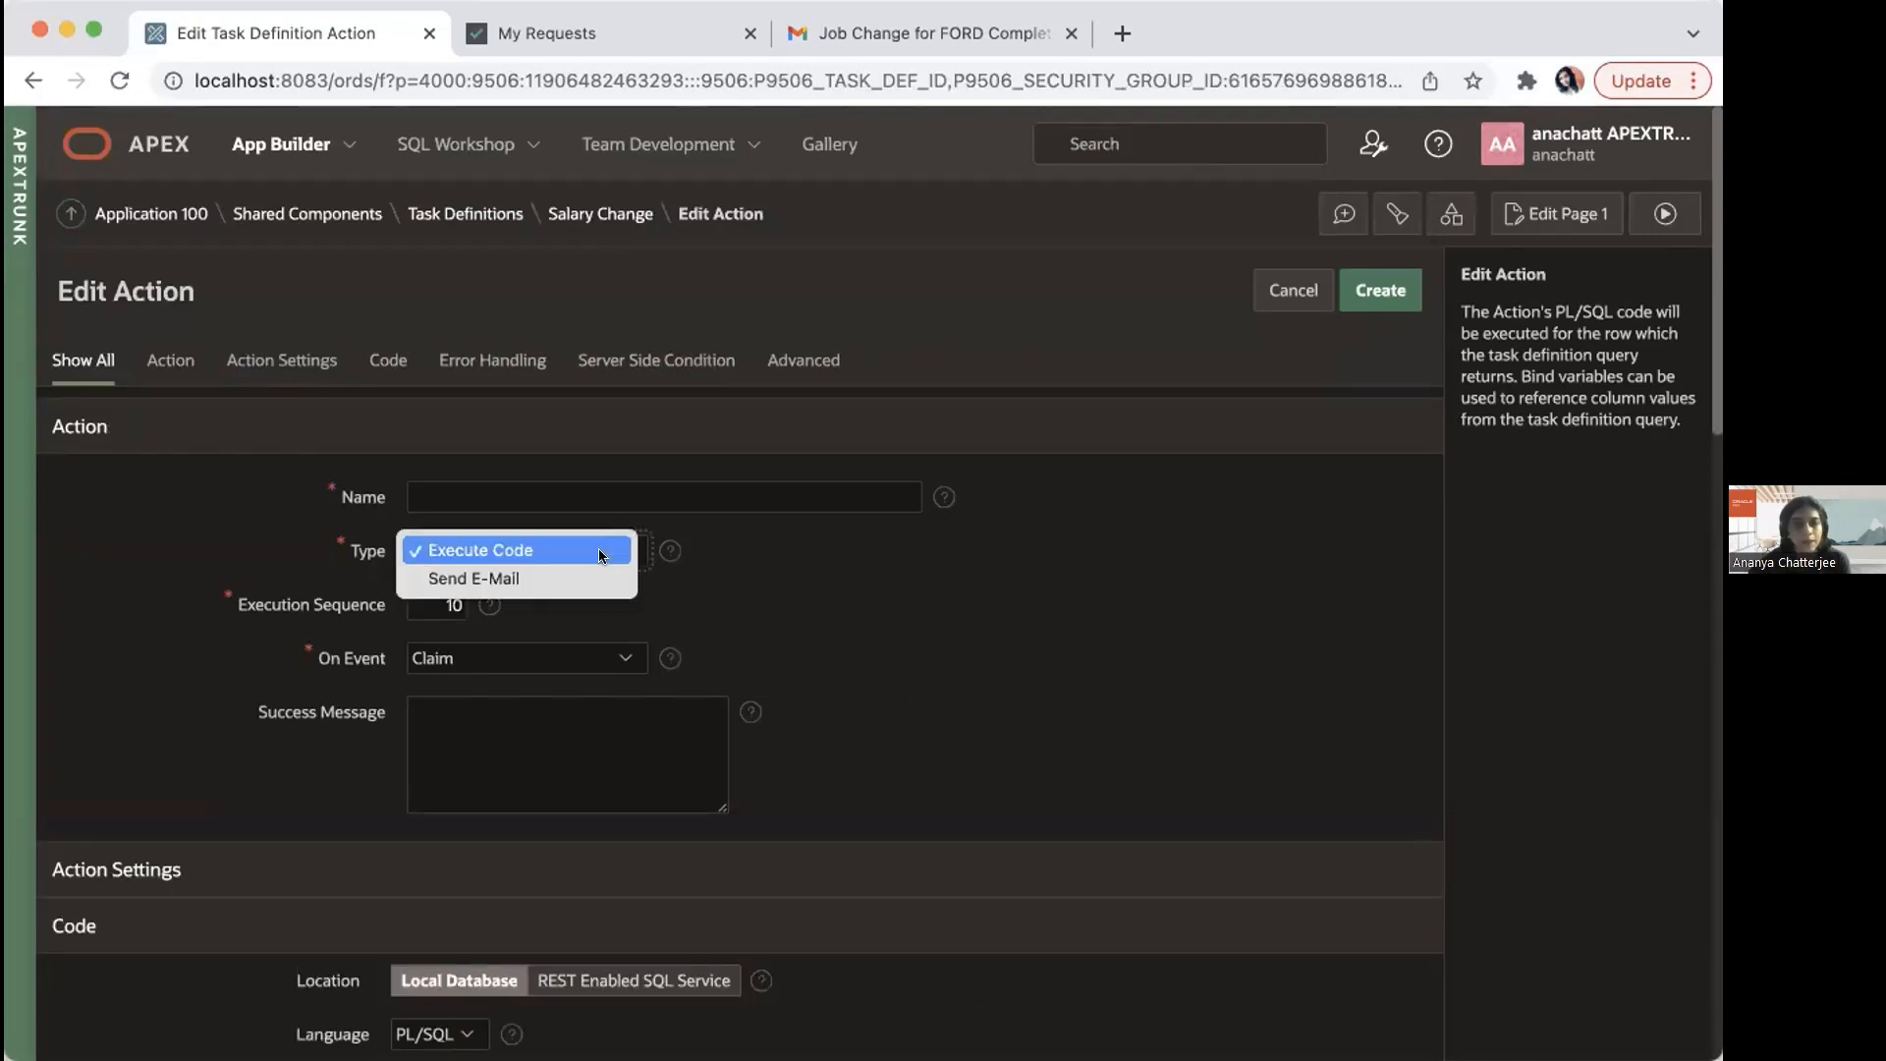
{"action": "left_click", "coordinate": [602, 553]}
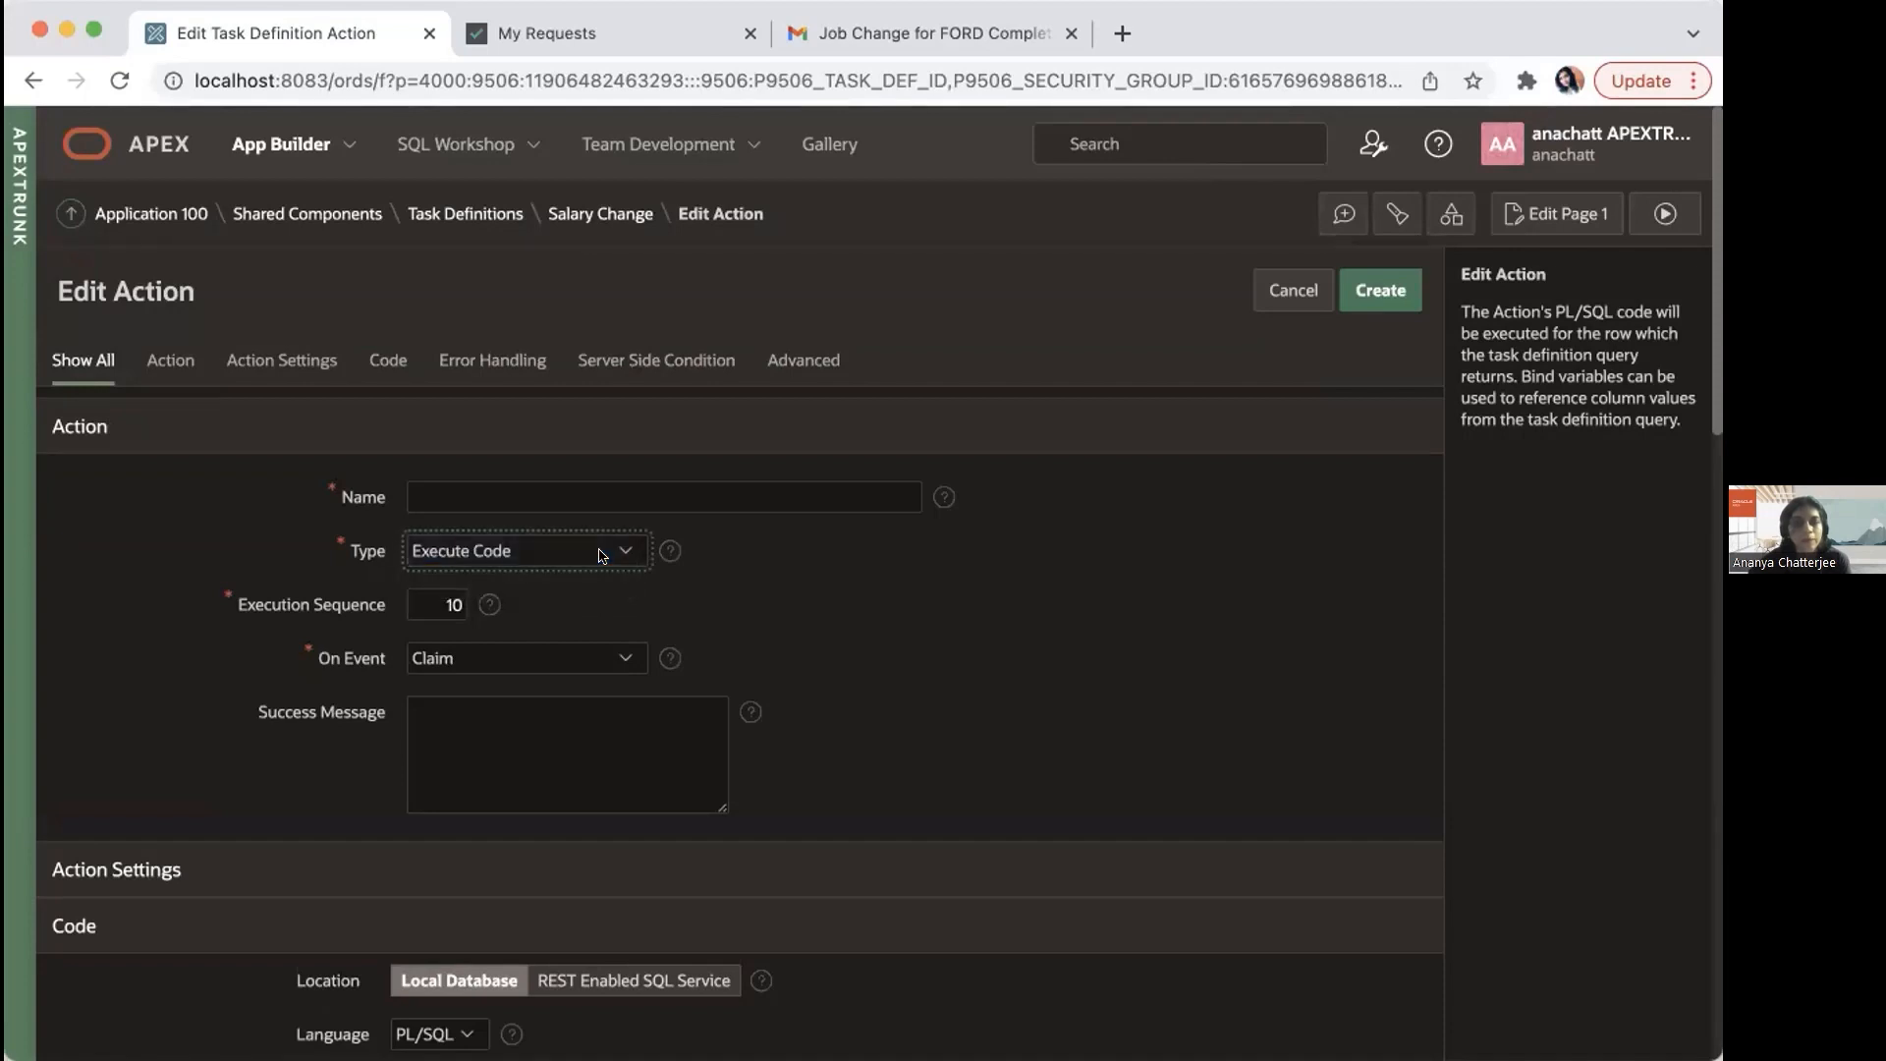
{"action": "left_click", "coordinate": [613, 663]}
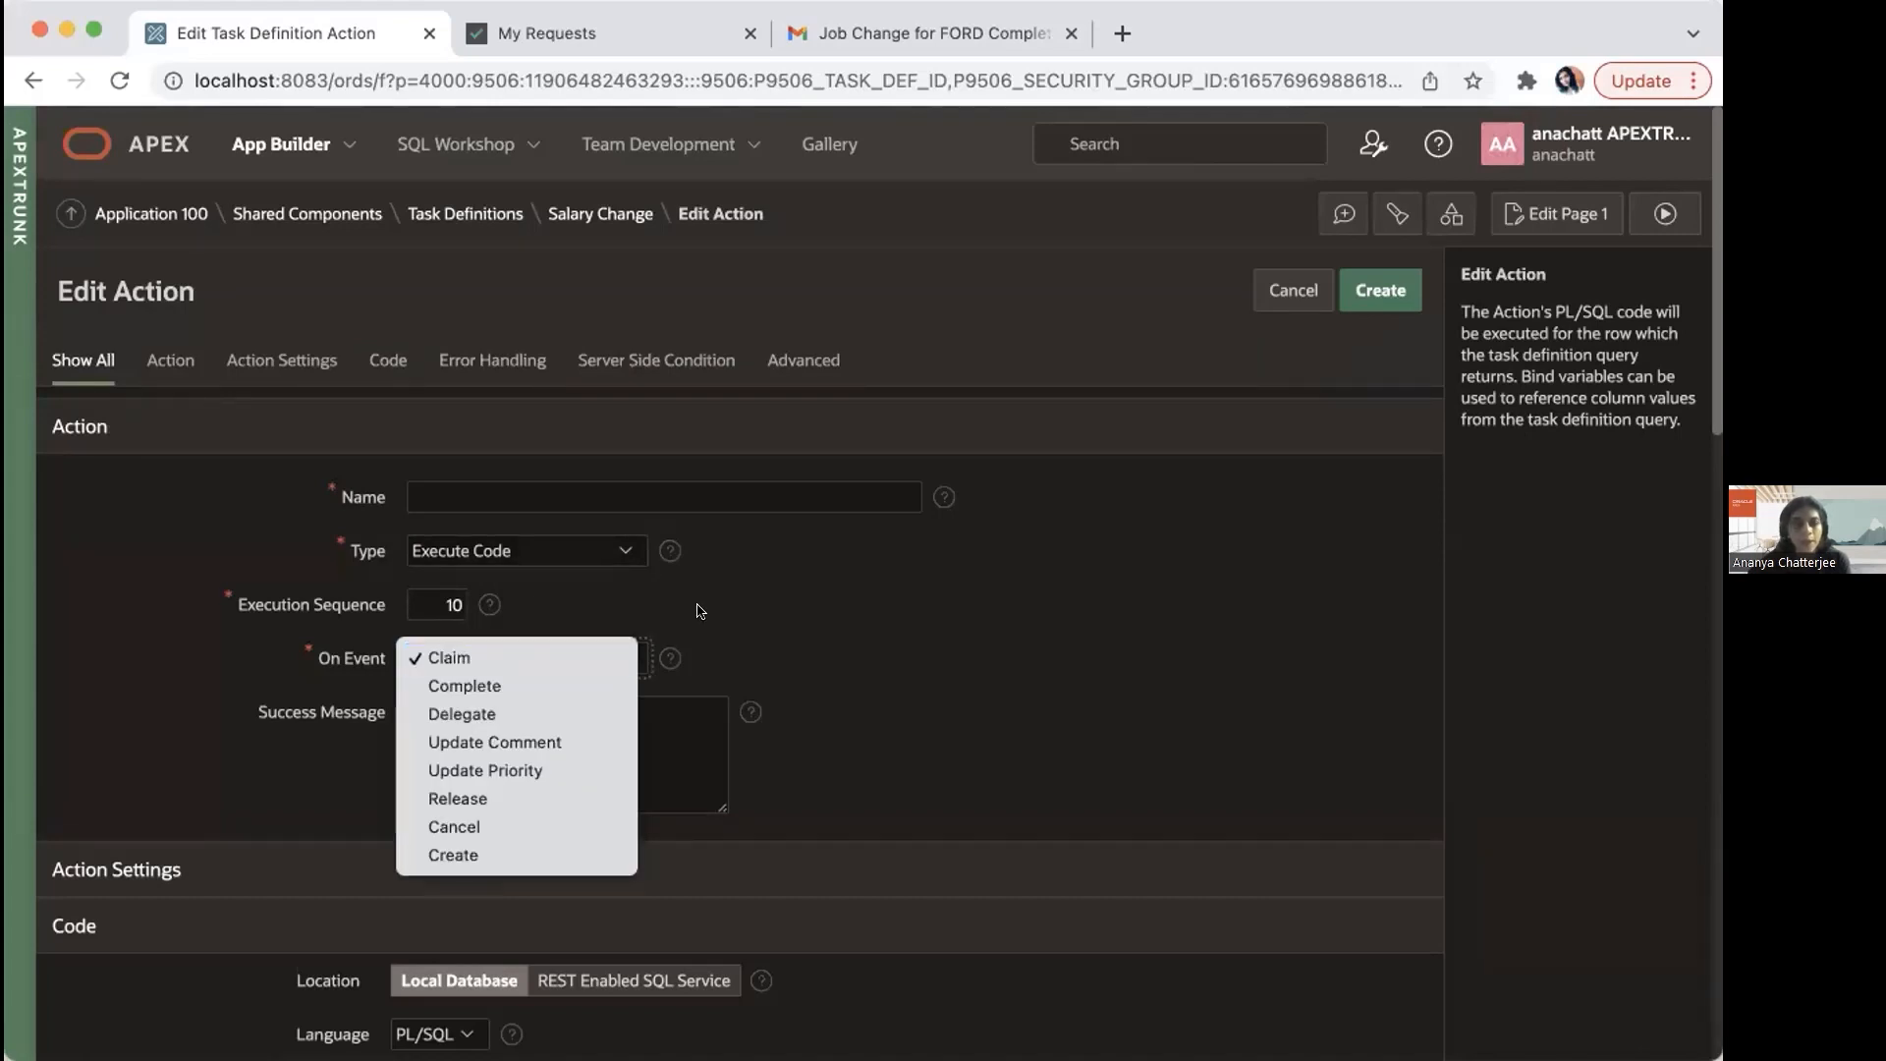
{"action": "left_click", "coordinate": [557, 687]}
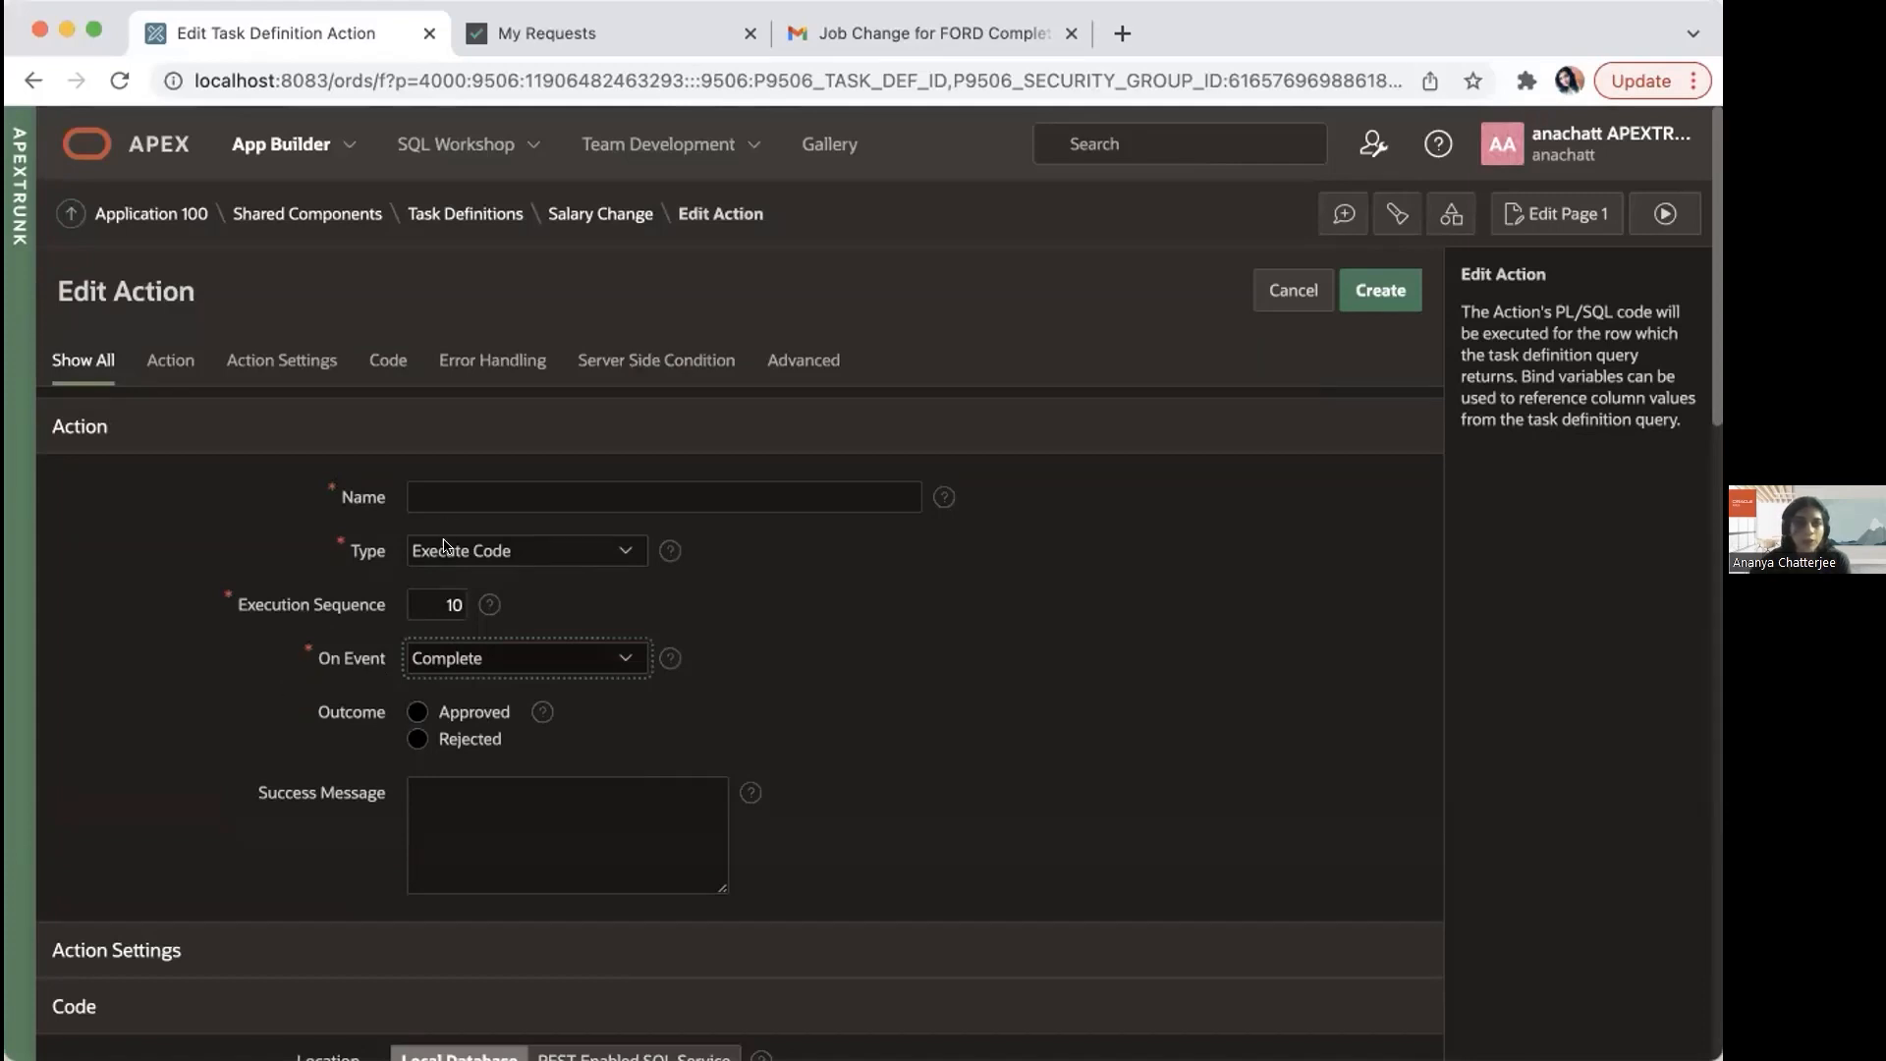
{"action": "left_click", "coordinate": [138, 221]}
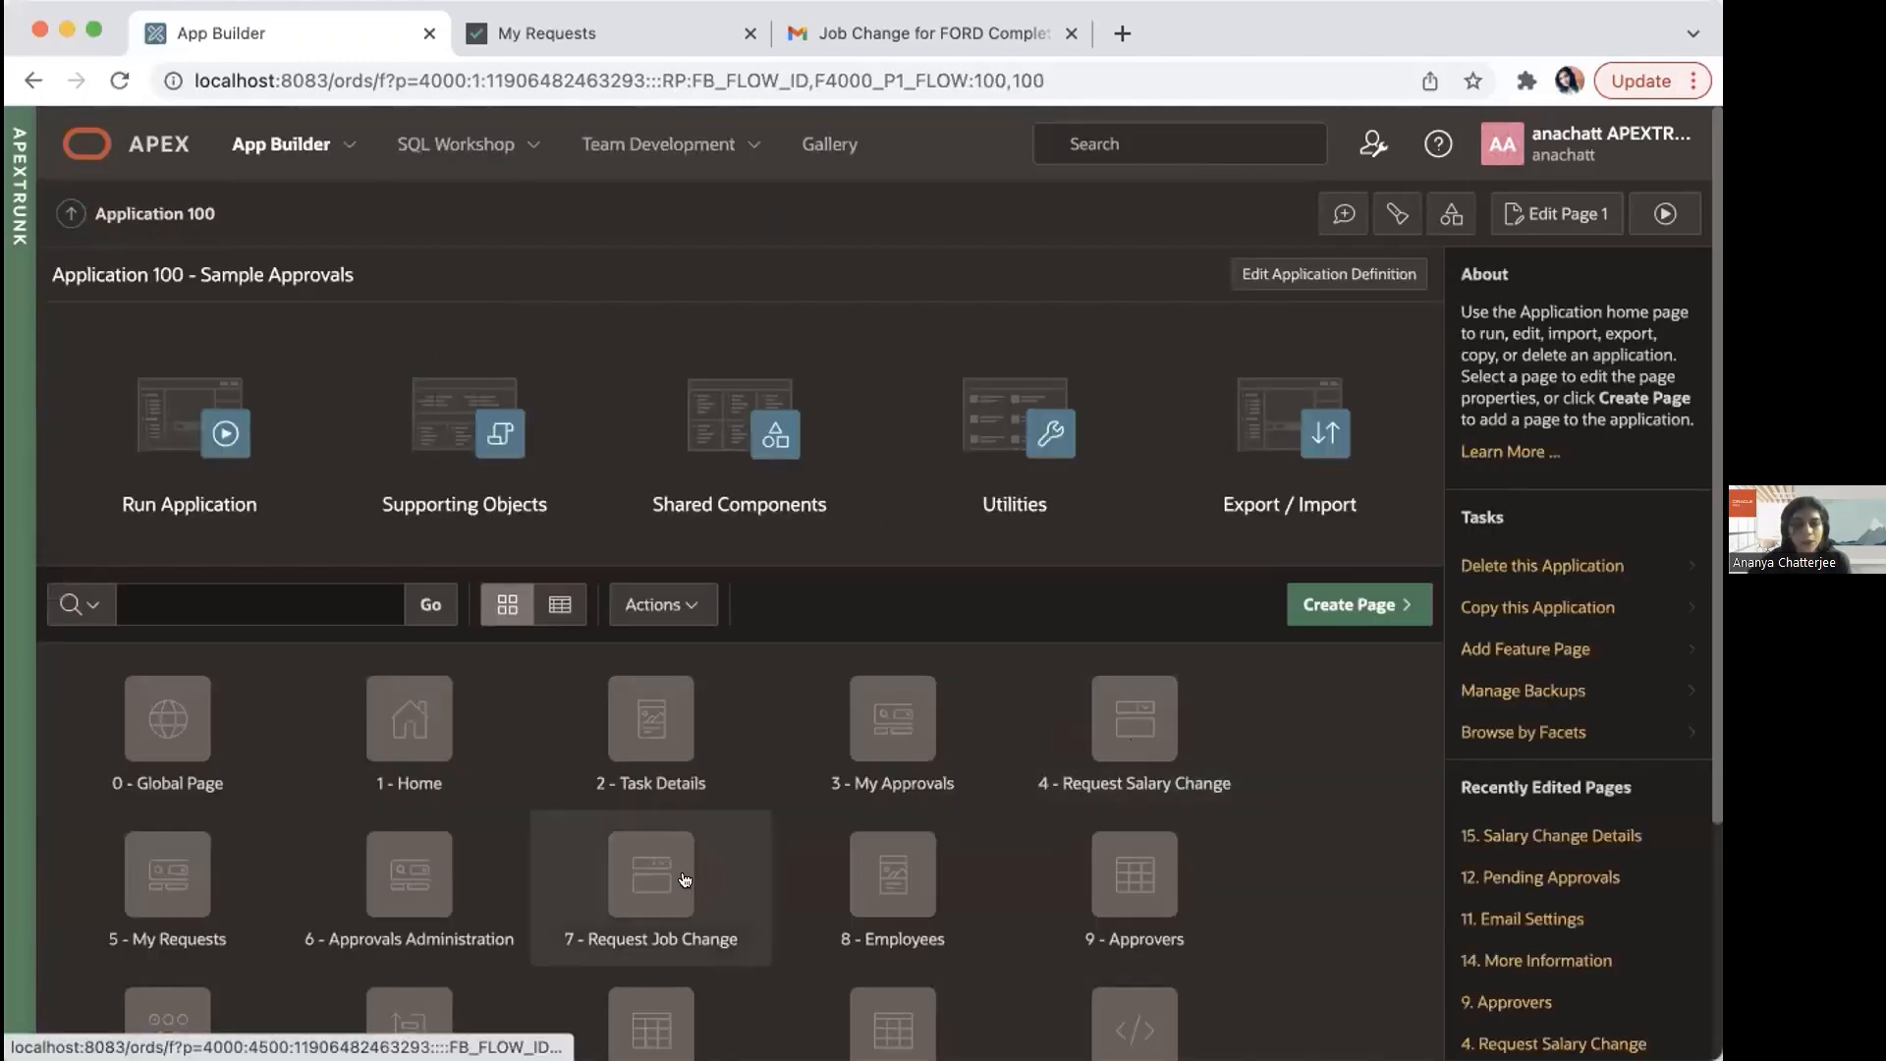
Step: Open page 7, Request Job Change, in Page Designer and show its Submit Task process
{"action": "left_click", "coordinate": [651, 877]}
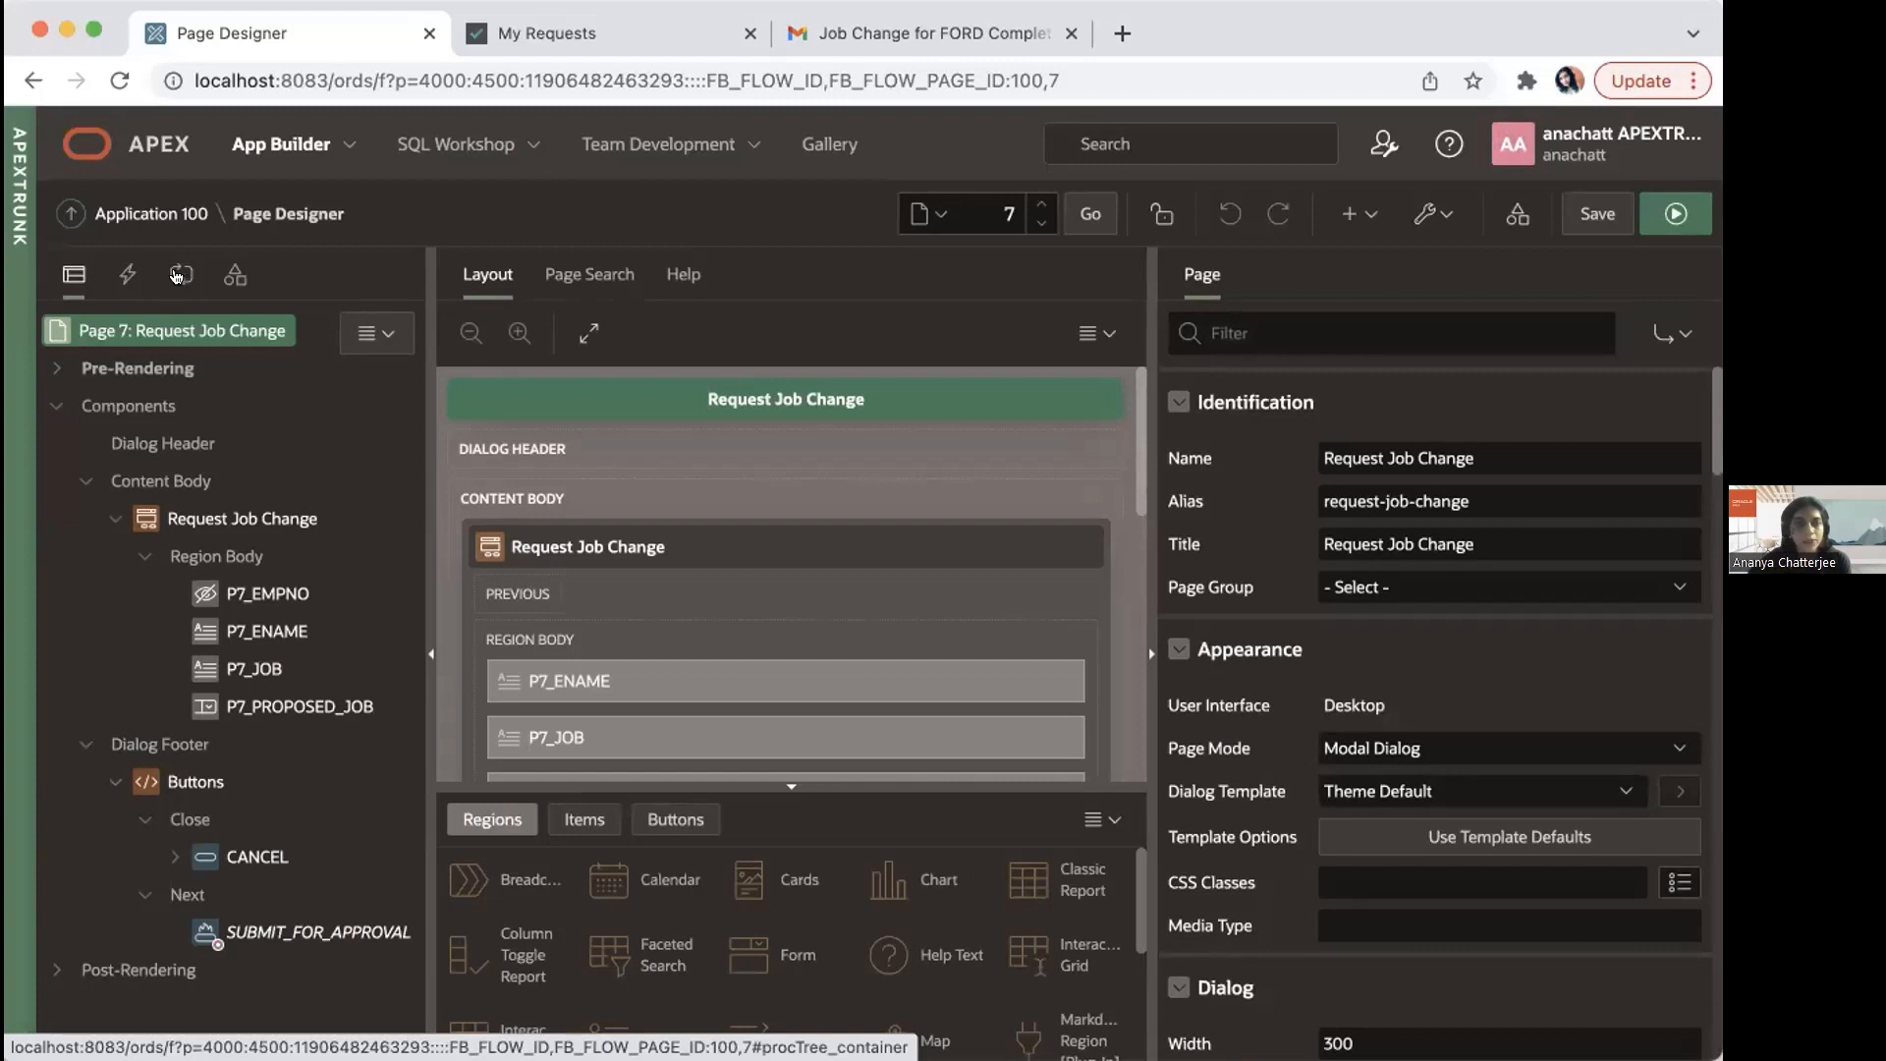
{"action": "left_click", "coordinate": [179, 278]}
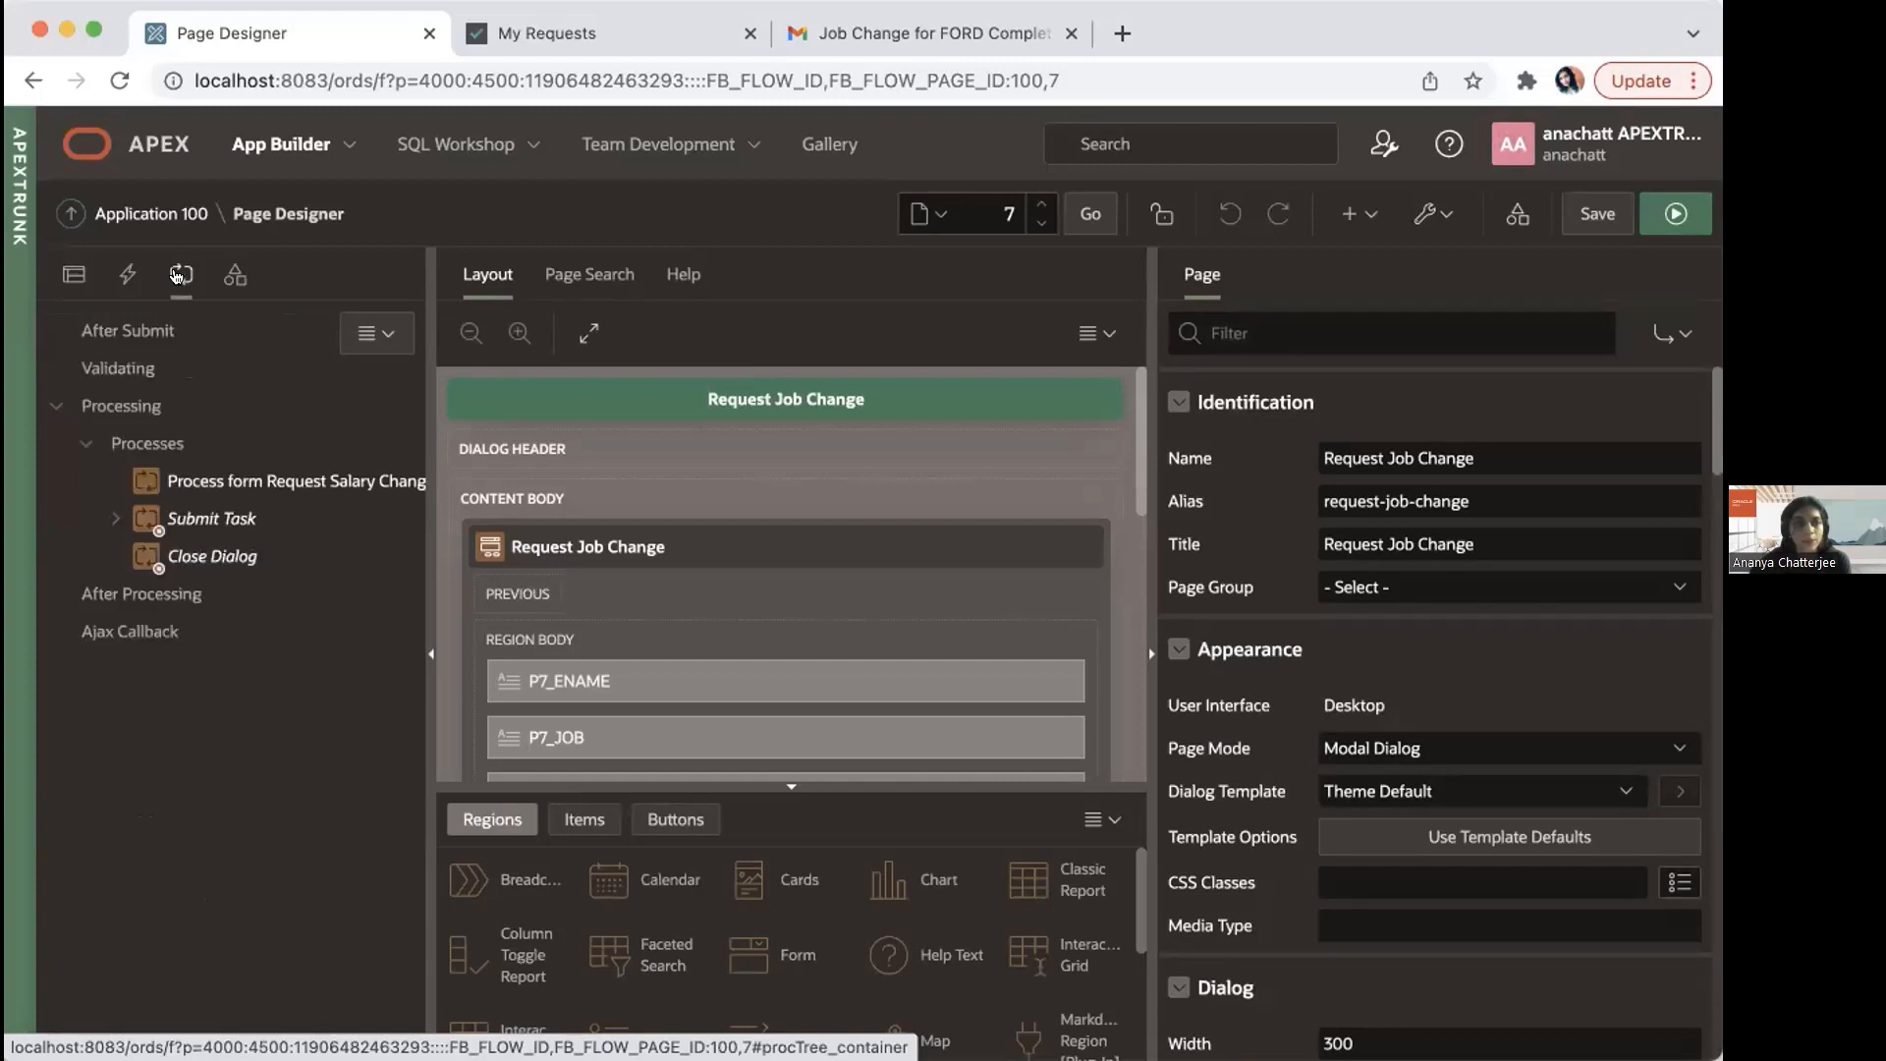
{"action": "left_click", "coordinate": [188, 522]}
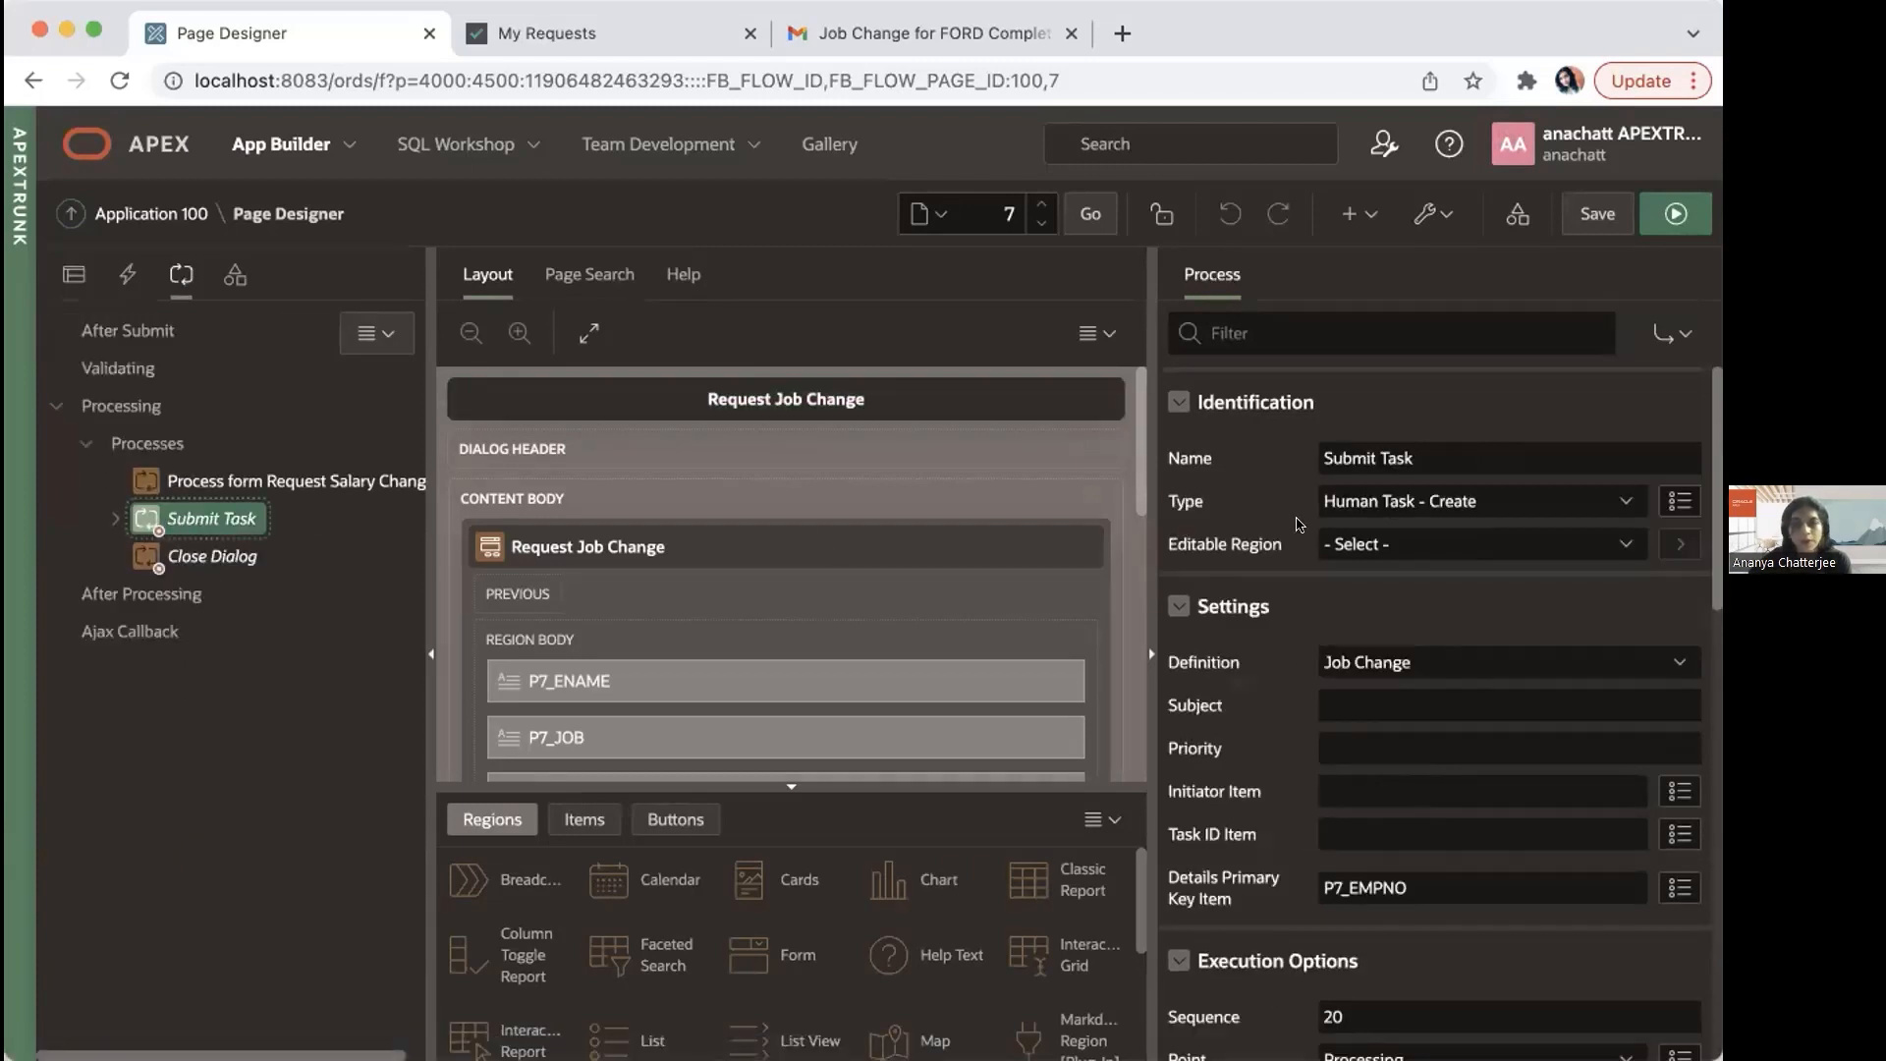
Step: Review the Submit Task process's type and task definition options, and inspect its New Job parameter
{"action": "left_click", "coordinate": [1436, 505]}
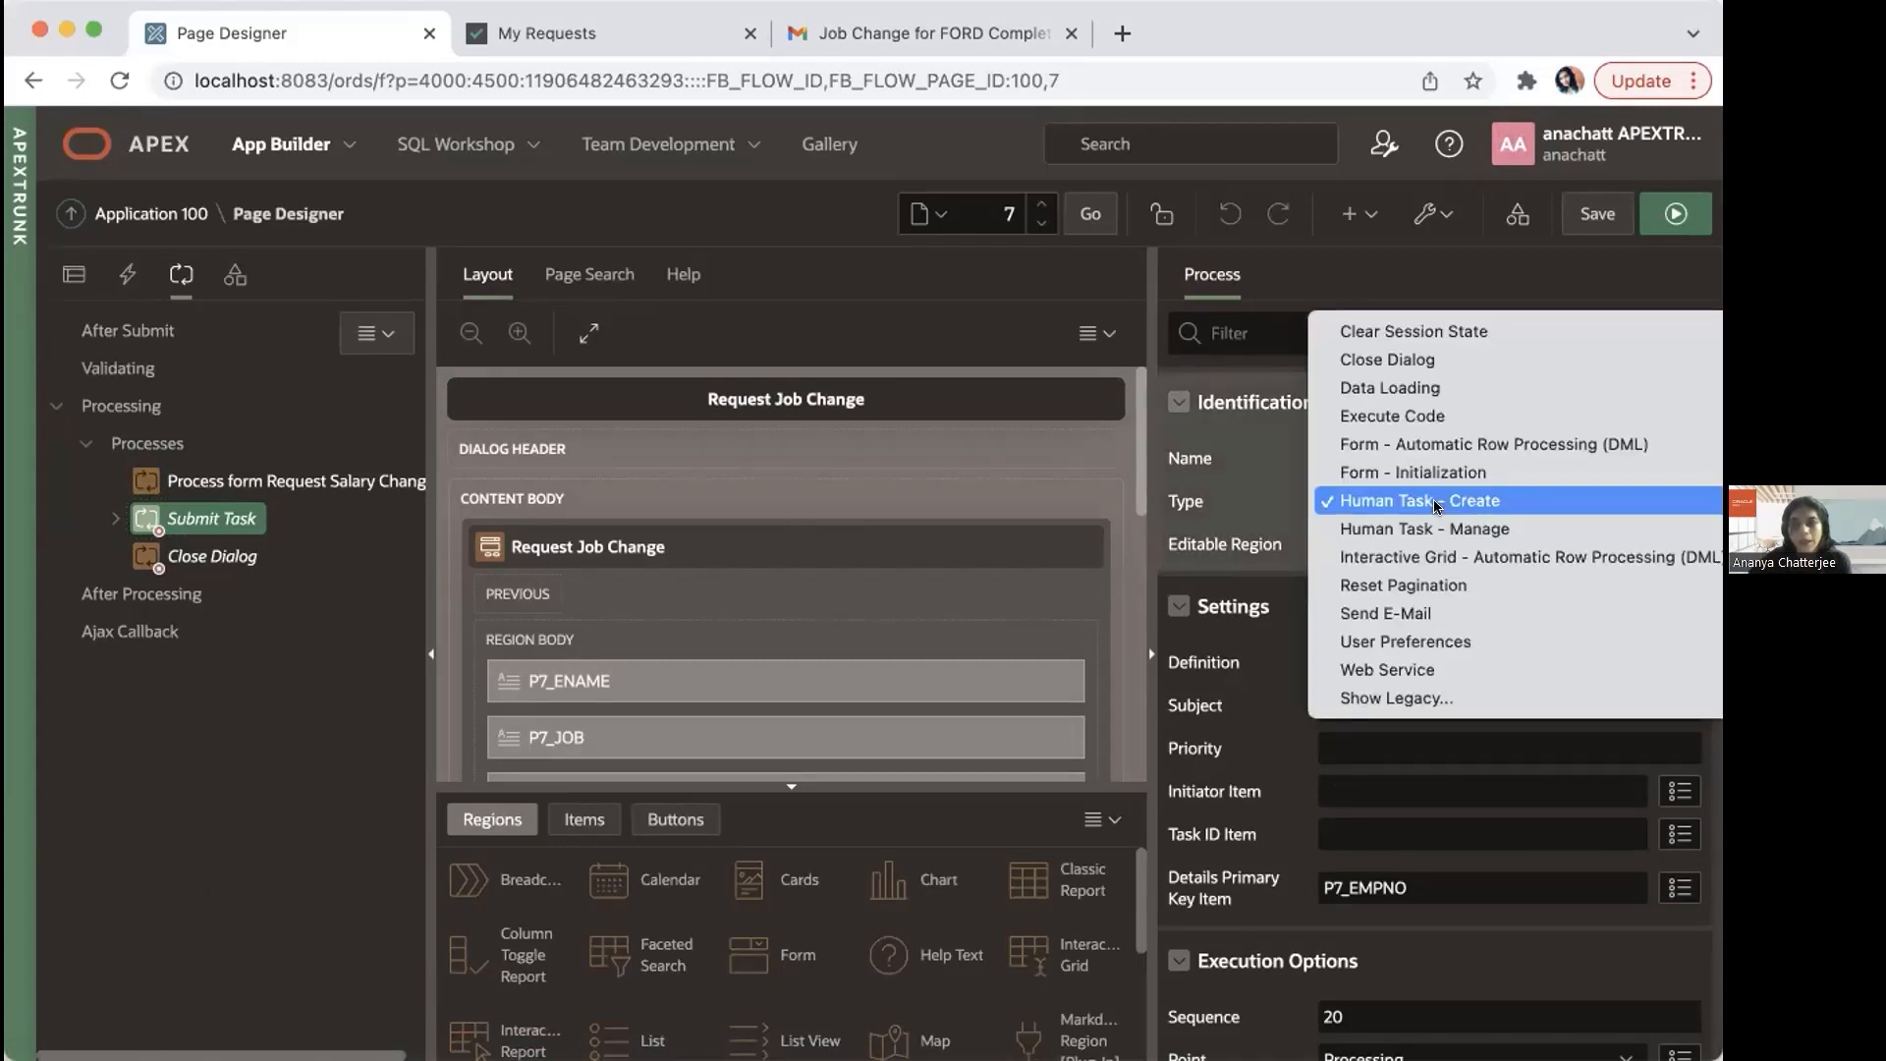
{"action": "left_click", "coordinate": [1435, 502]}
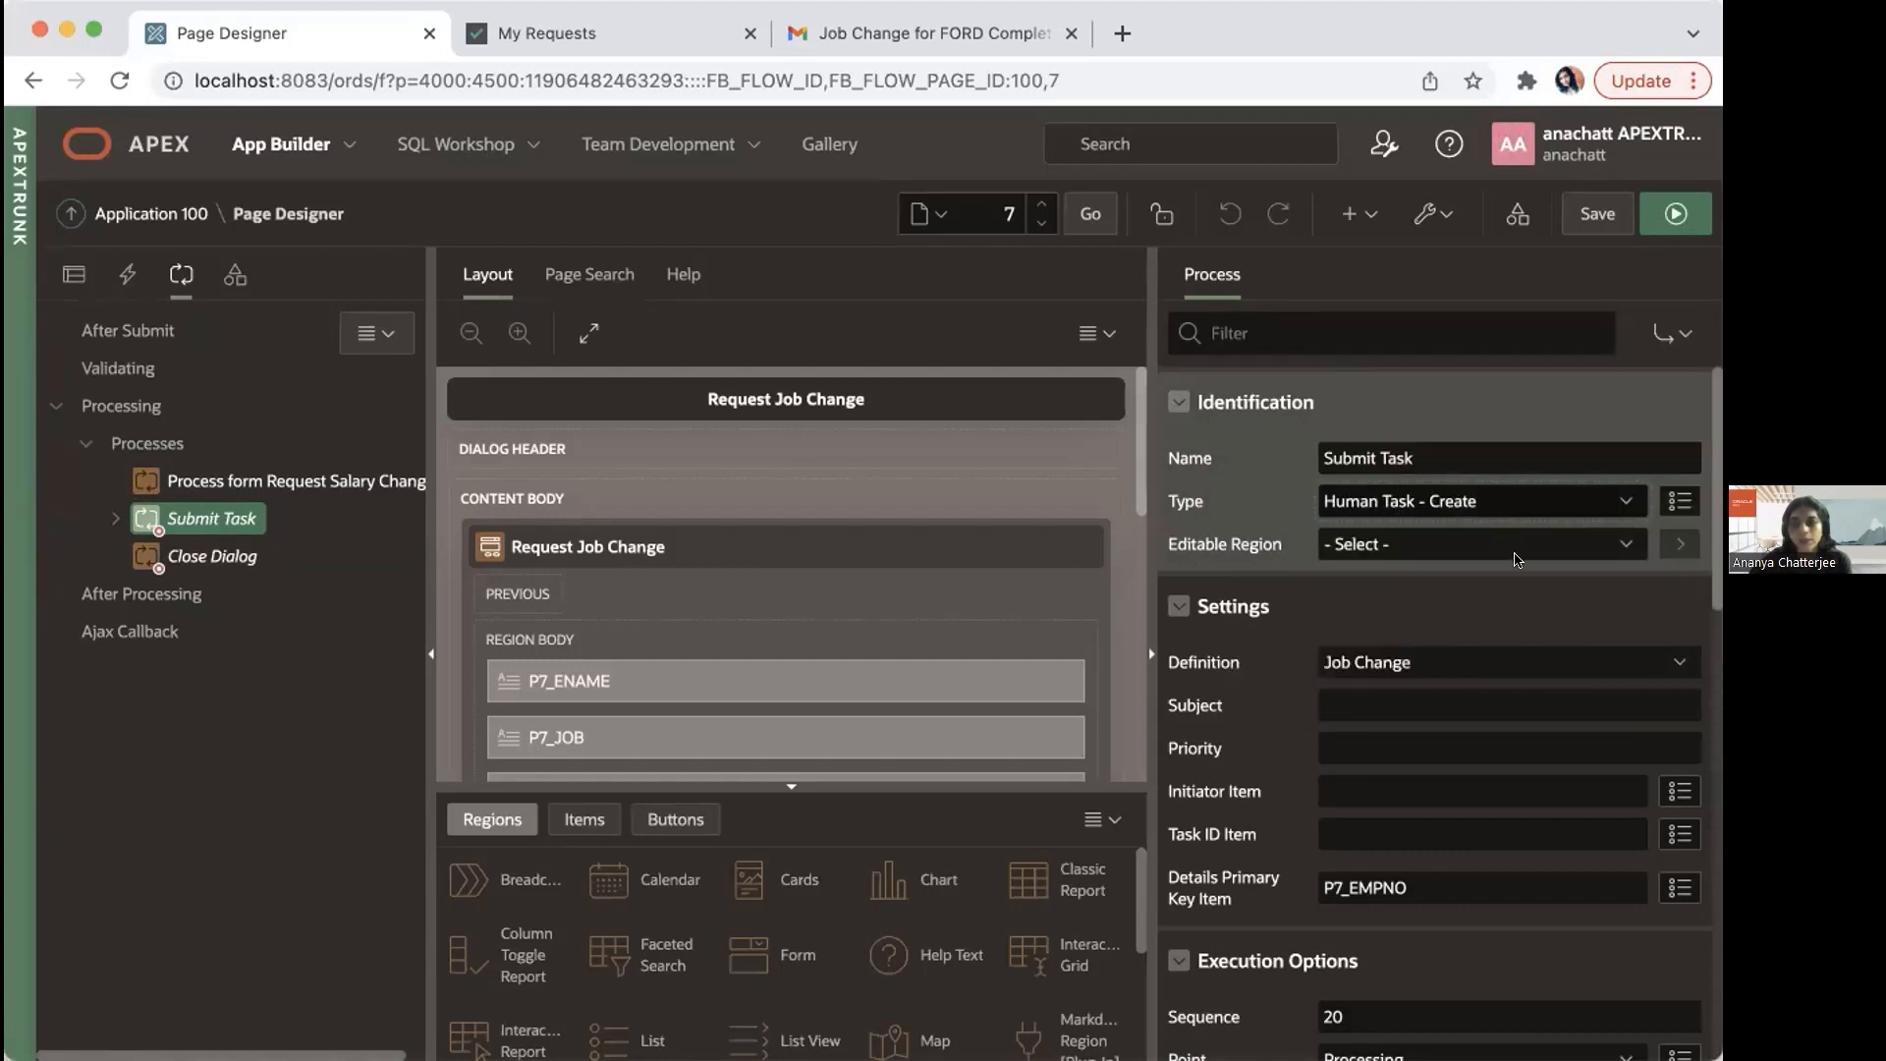
{"action": "left_click", "coordinate": [1513, 664]}
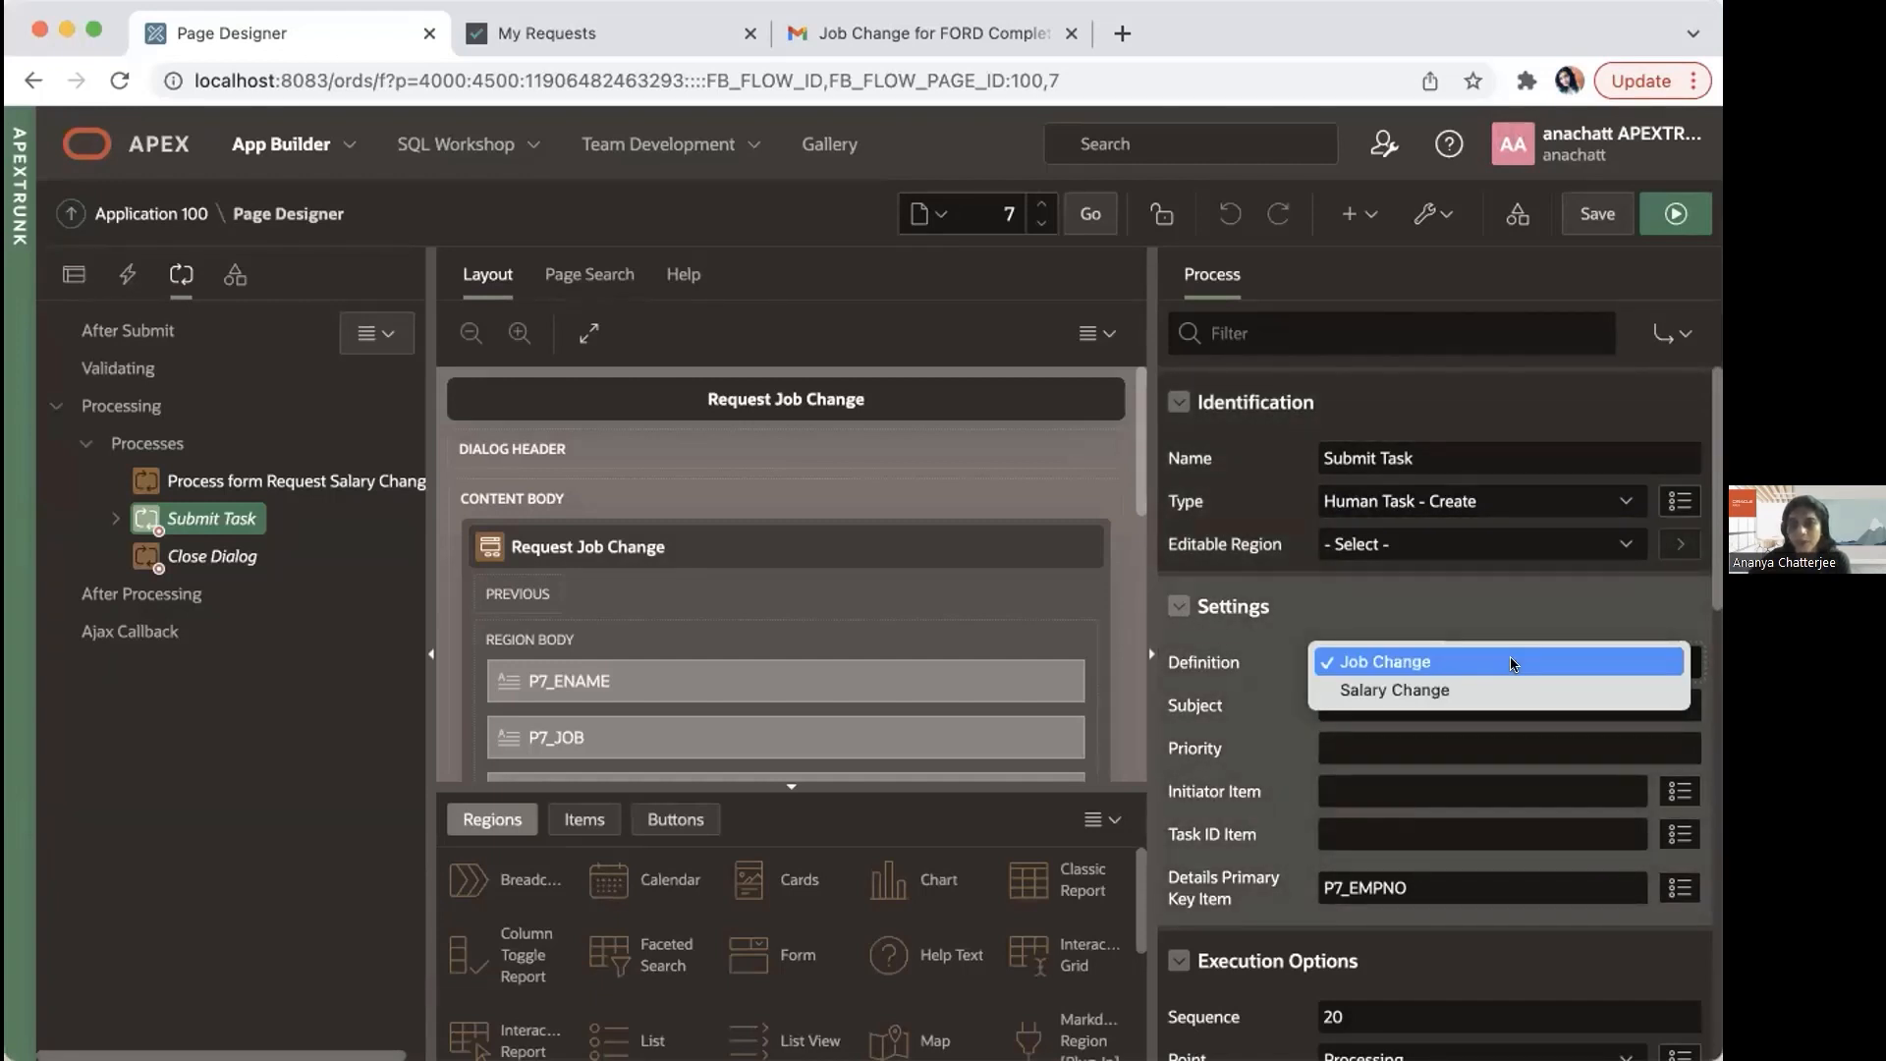
{"action": "left_click", "coordinate": [1514, 664]}
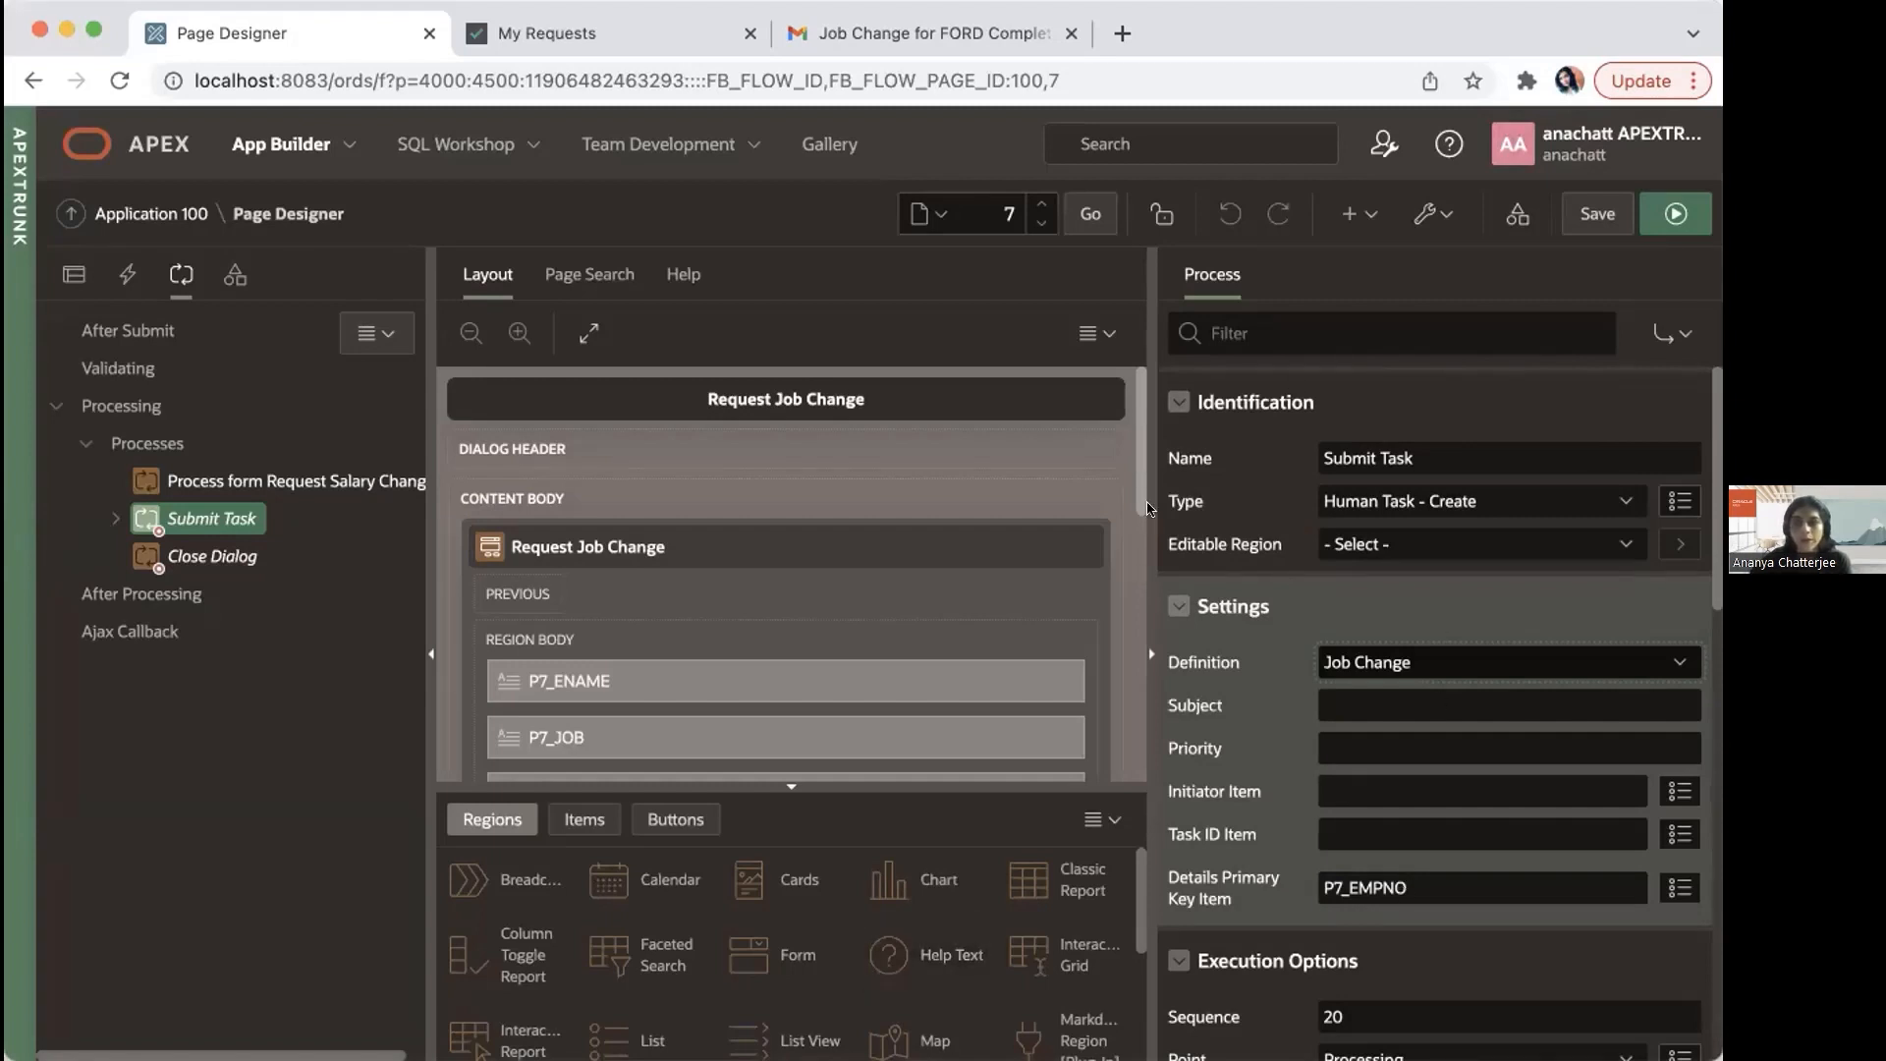
{"action": "left_click", "coordinate": [108, 520]}
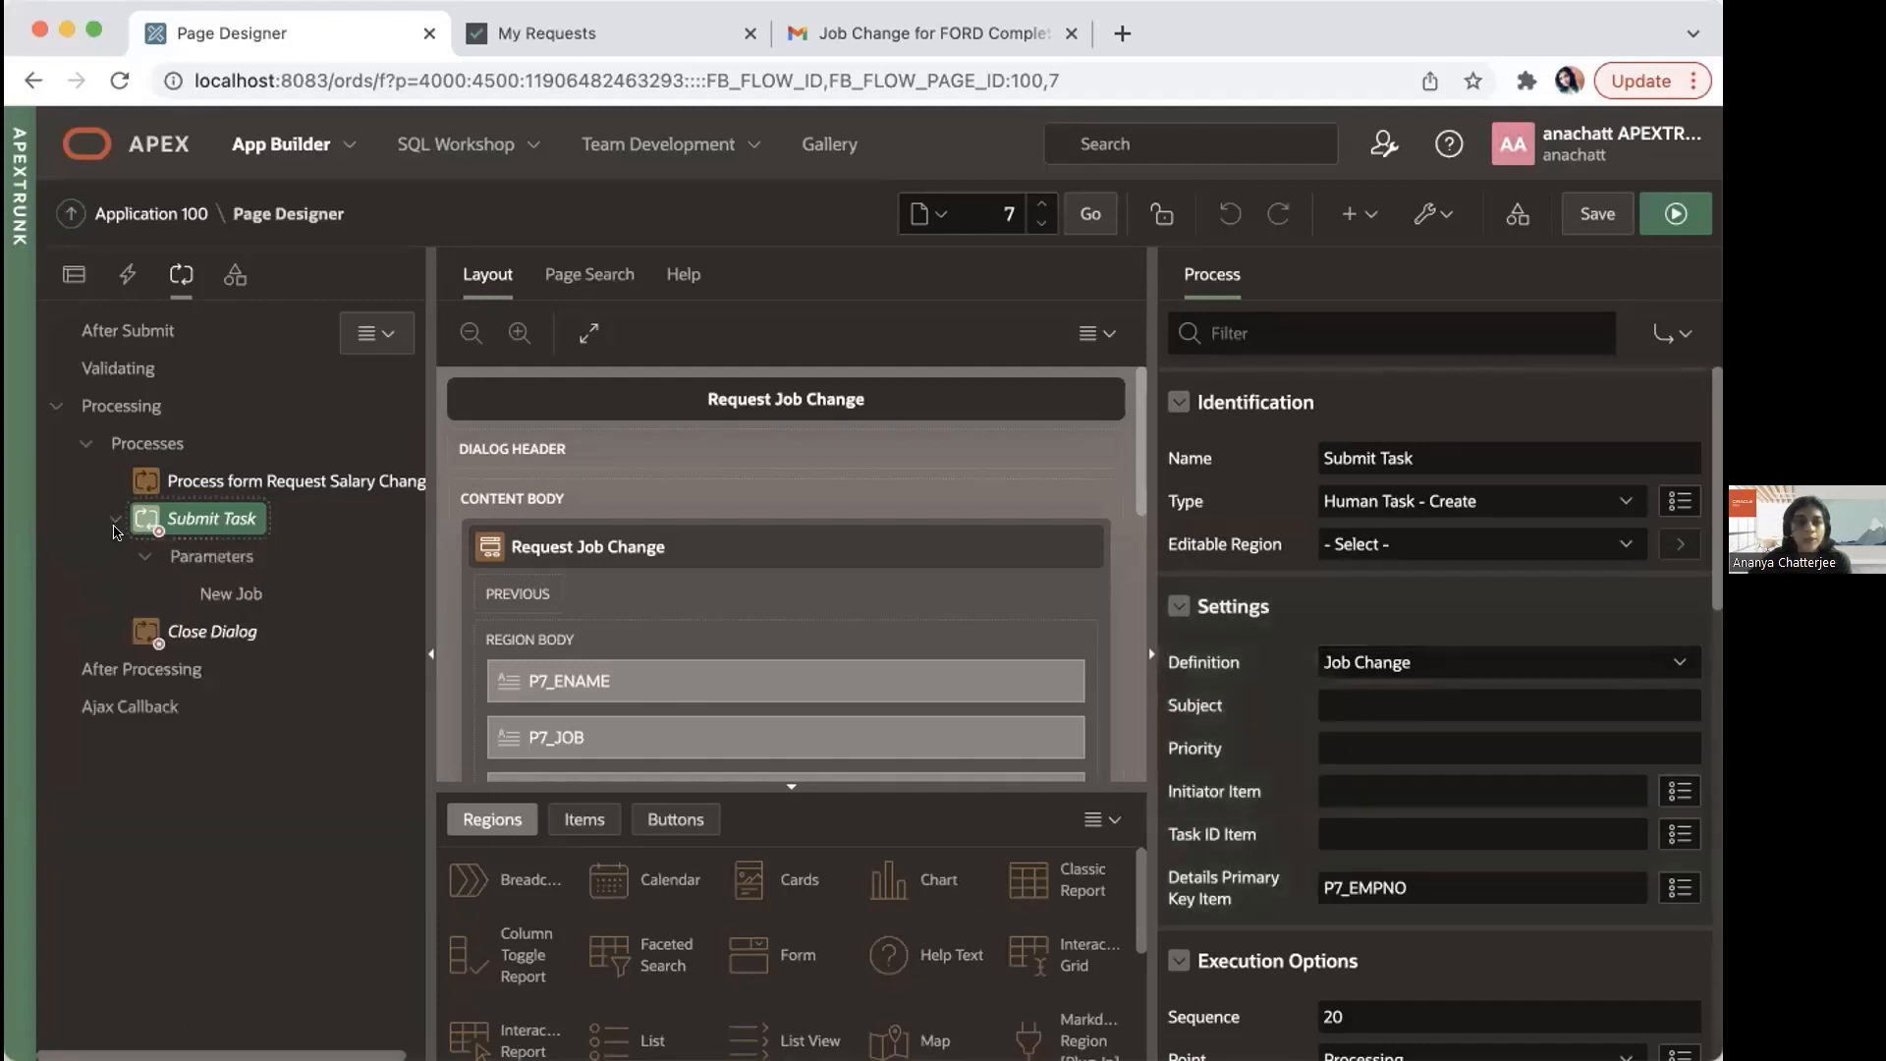
{"action": "left_click", "coordinate": [228, 594]}
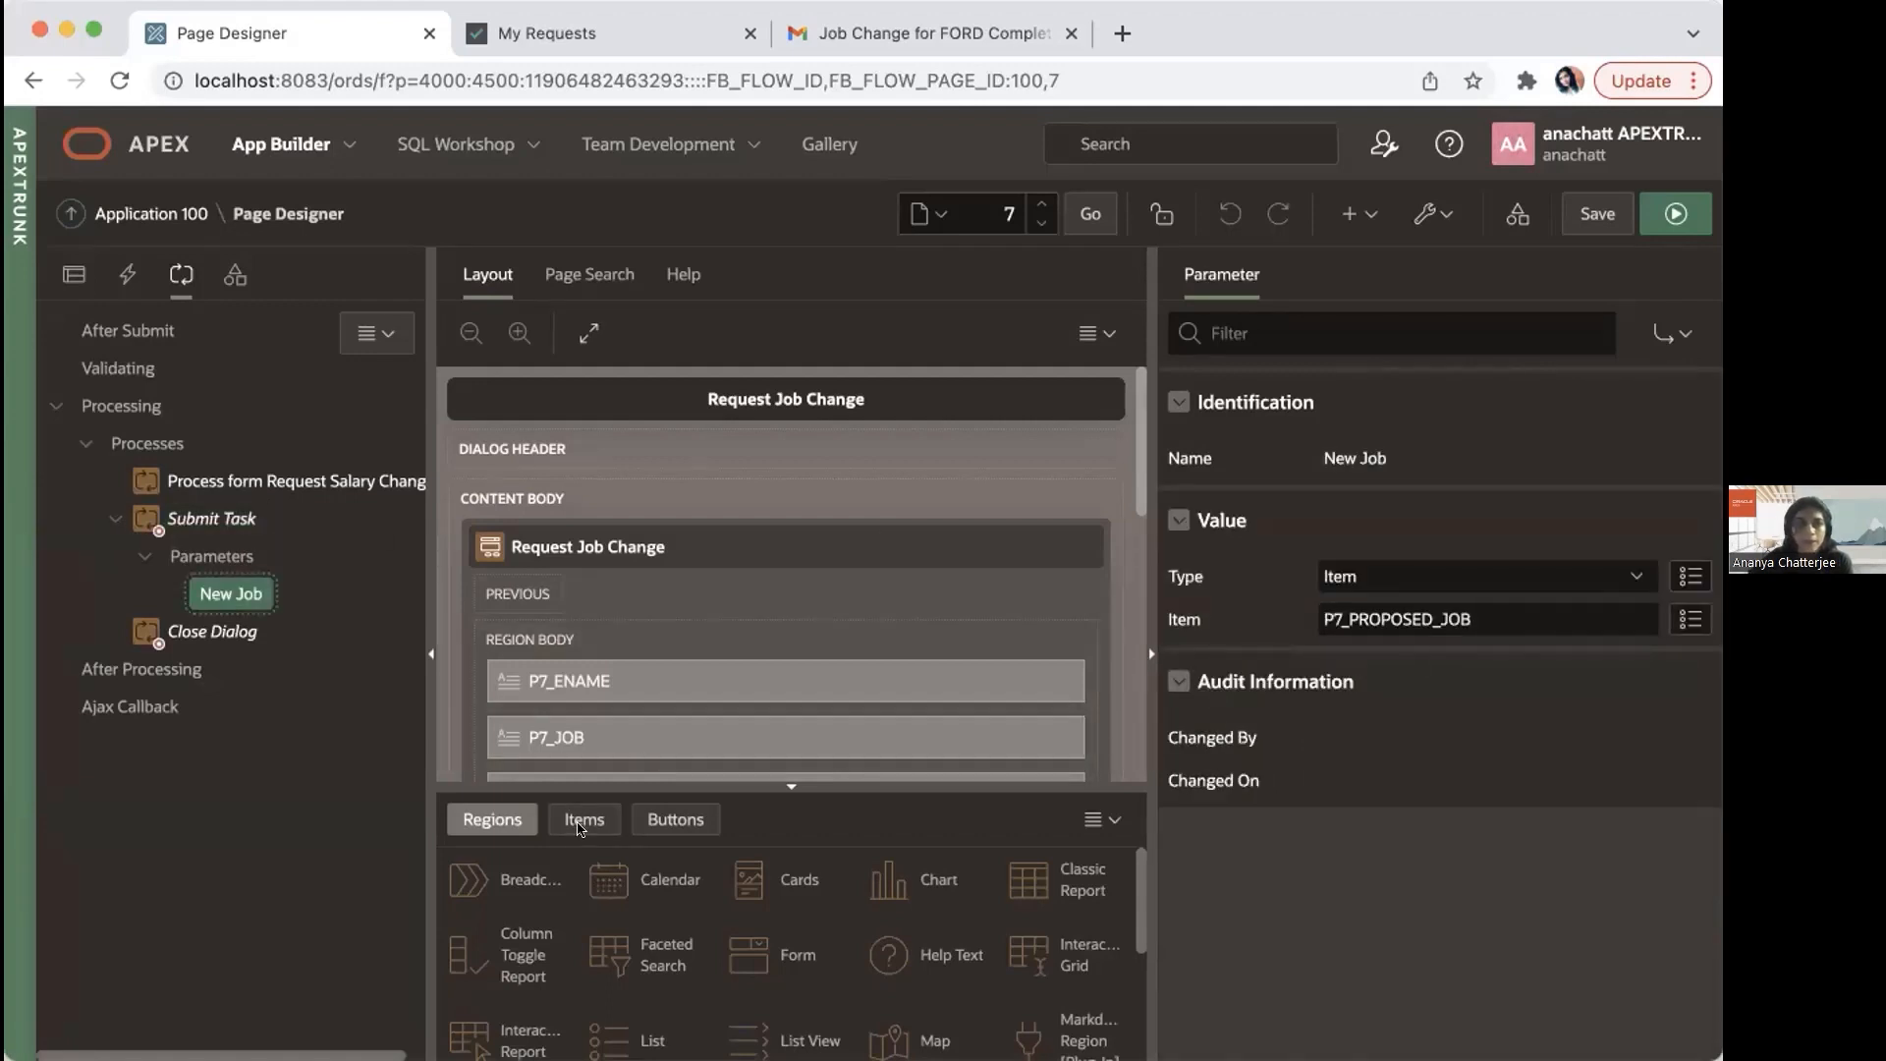
Step: Return to Application 100's home page and start creating a new page of the Unified Task List type
{"action": "left_click", "coordinate": [171, 199]}
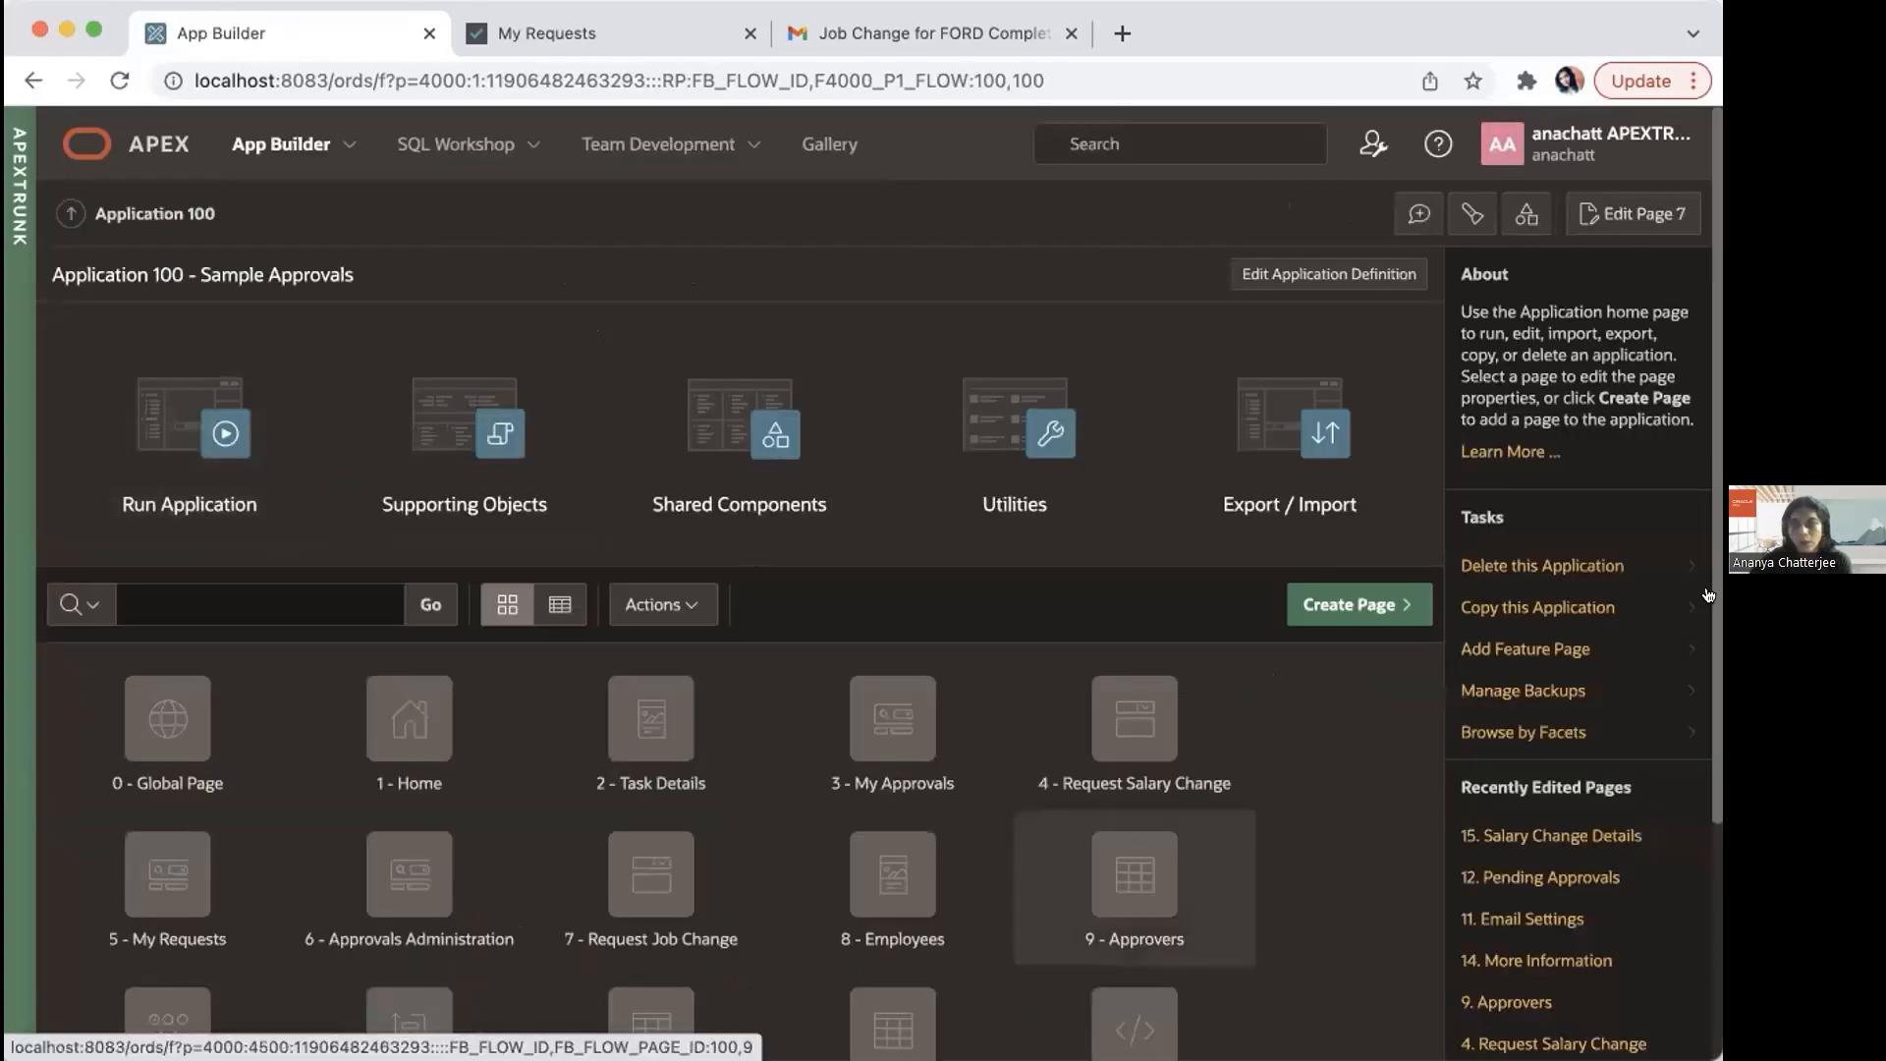
{"action": "left_click_drag", "start_coordinate": [1713, 631], "coordinate": [1713, 712]}
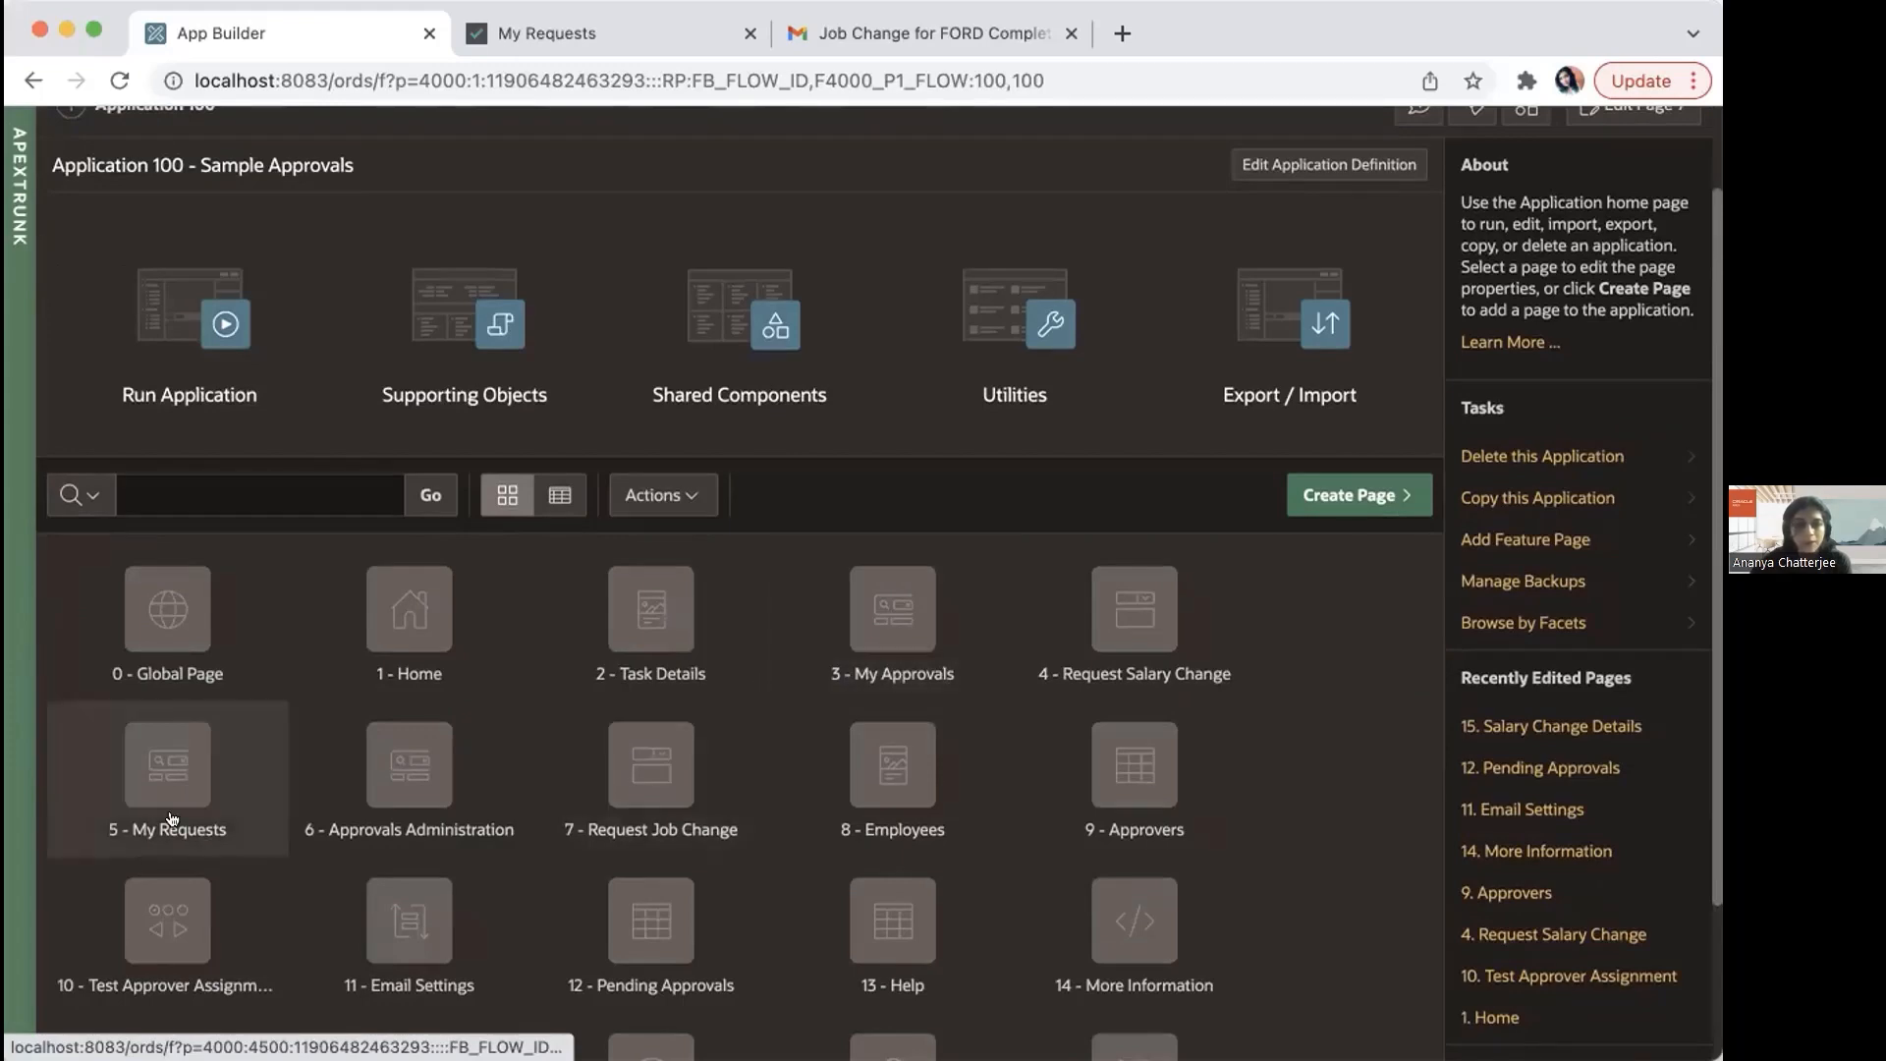
{"action": "left_click", "coordinate": [1372, 493]}
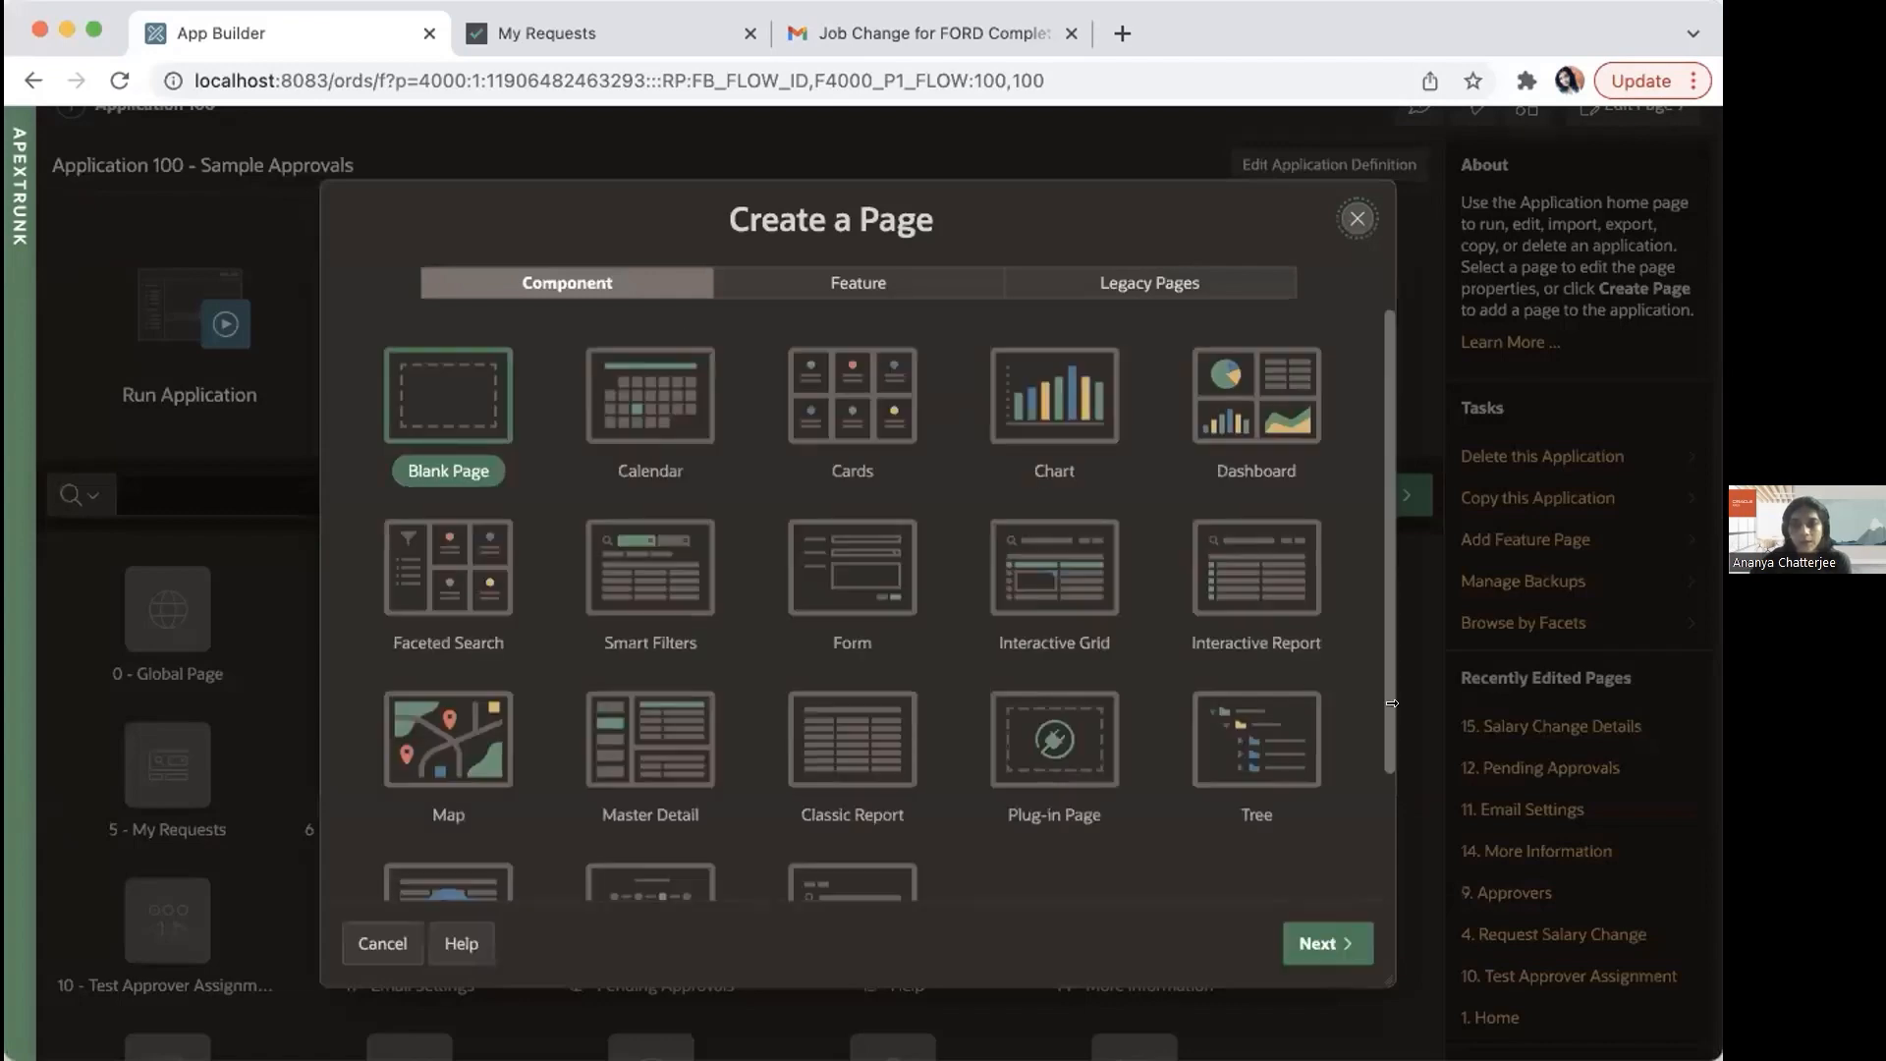
{"action": "scroll", "coordinate": [1383, 706], "scroll_direction": "down", "scroll_amount": 3}
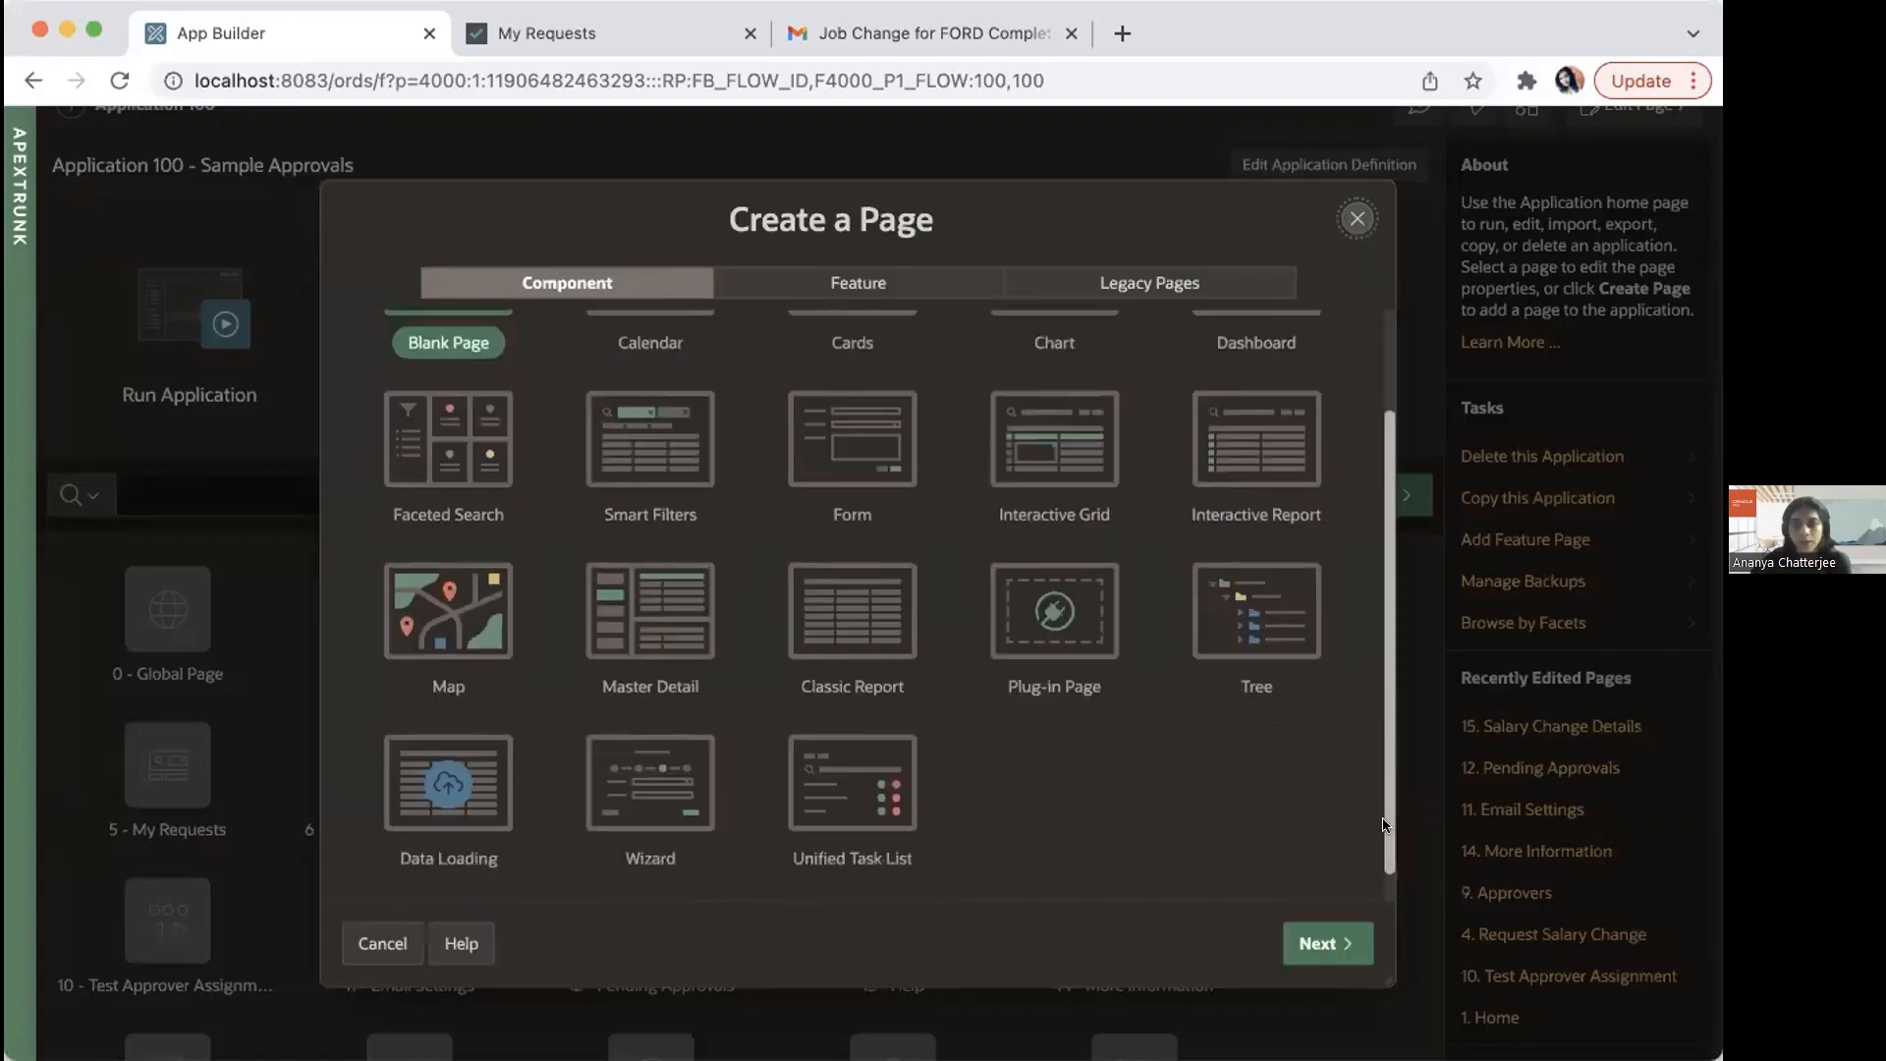
{"action": "left_click", "coordinate": [885, 755]}
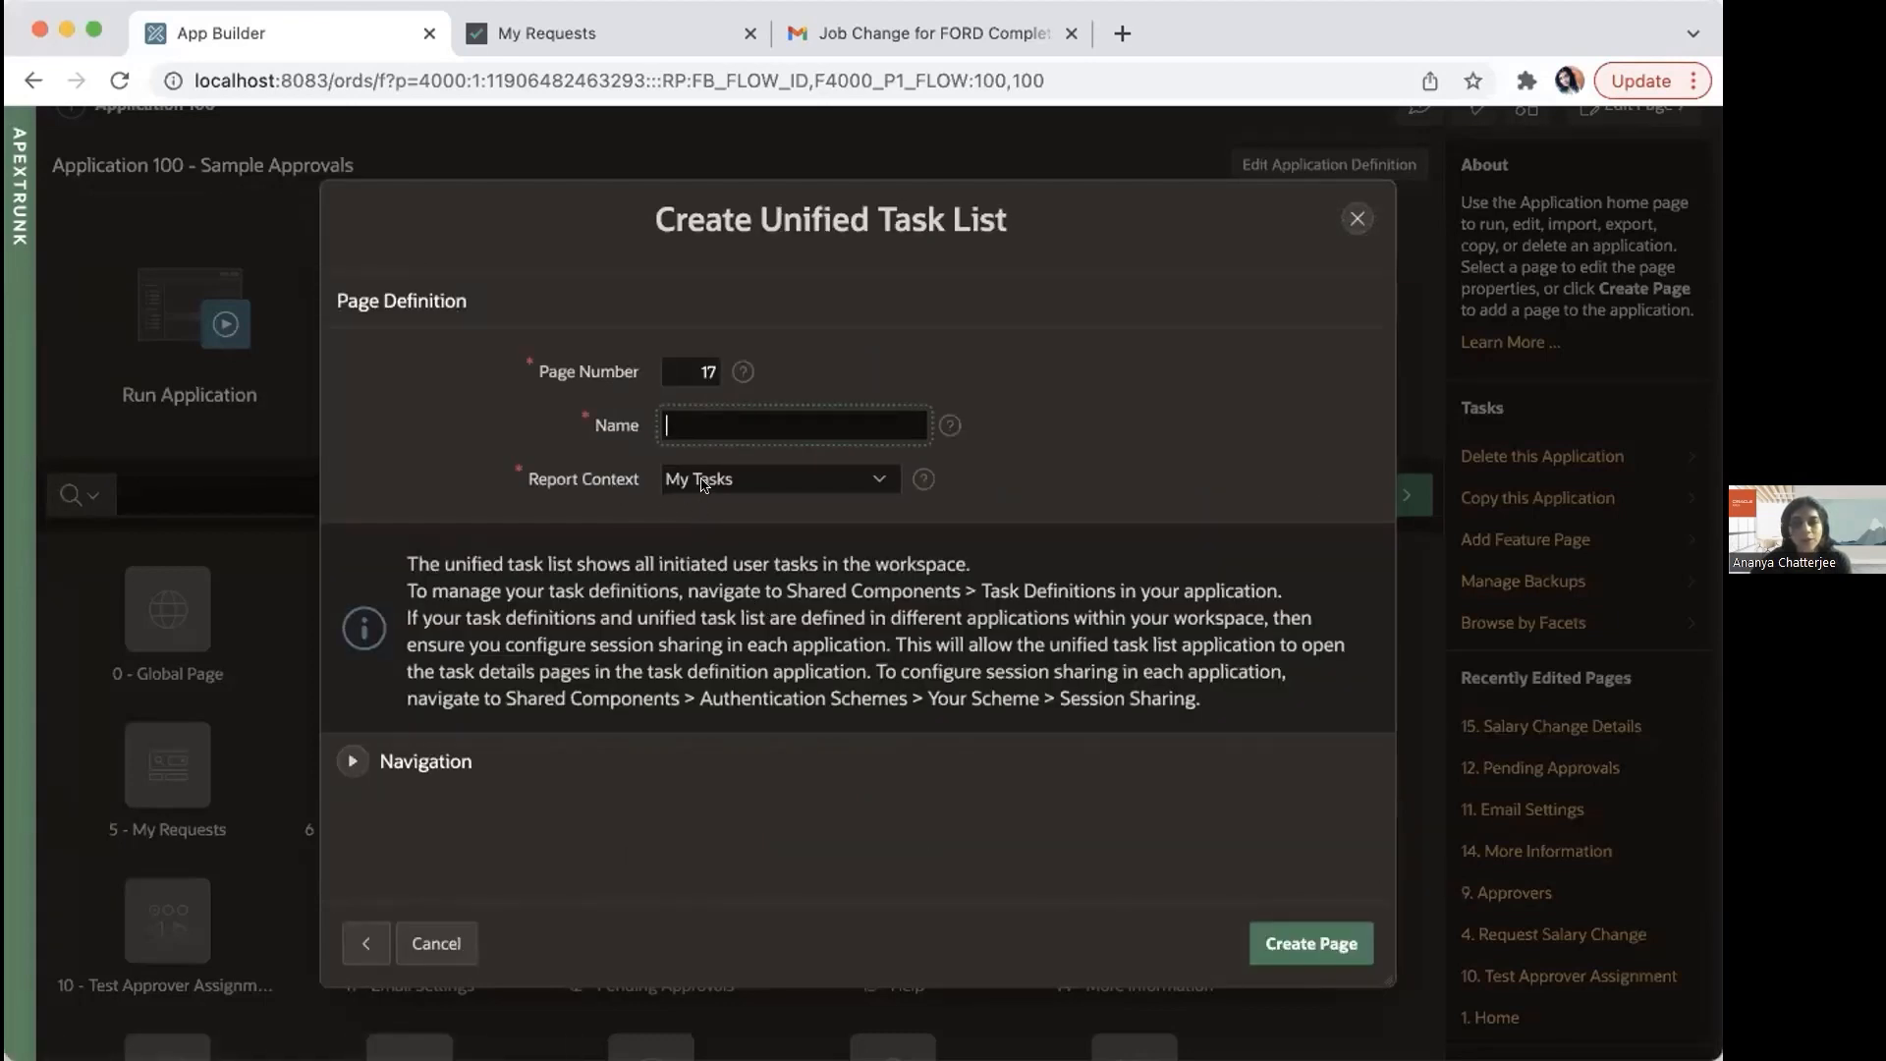
Step: Review the Report Context options for the unified task list, and close the page creation wizard without creating the page
{"action": "left_click", "coordinate": [703, 486]}
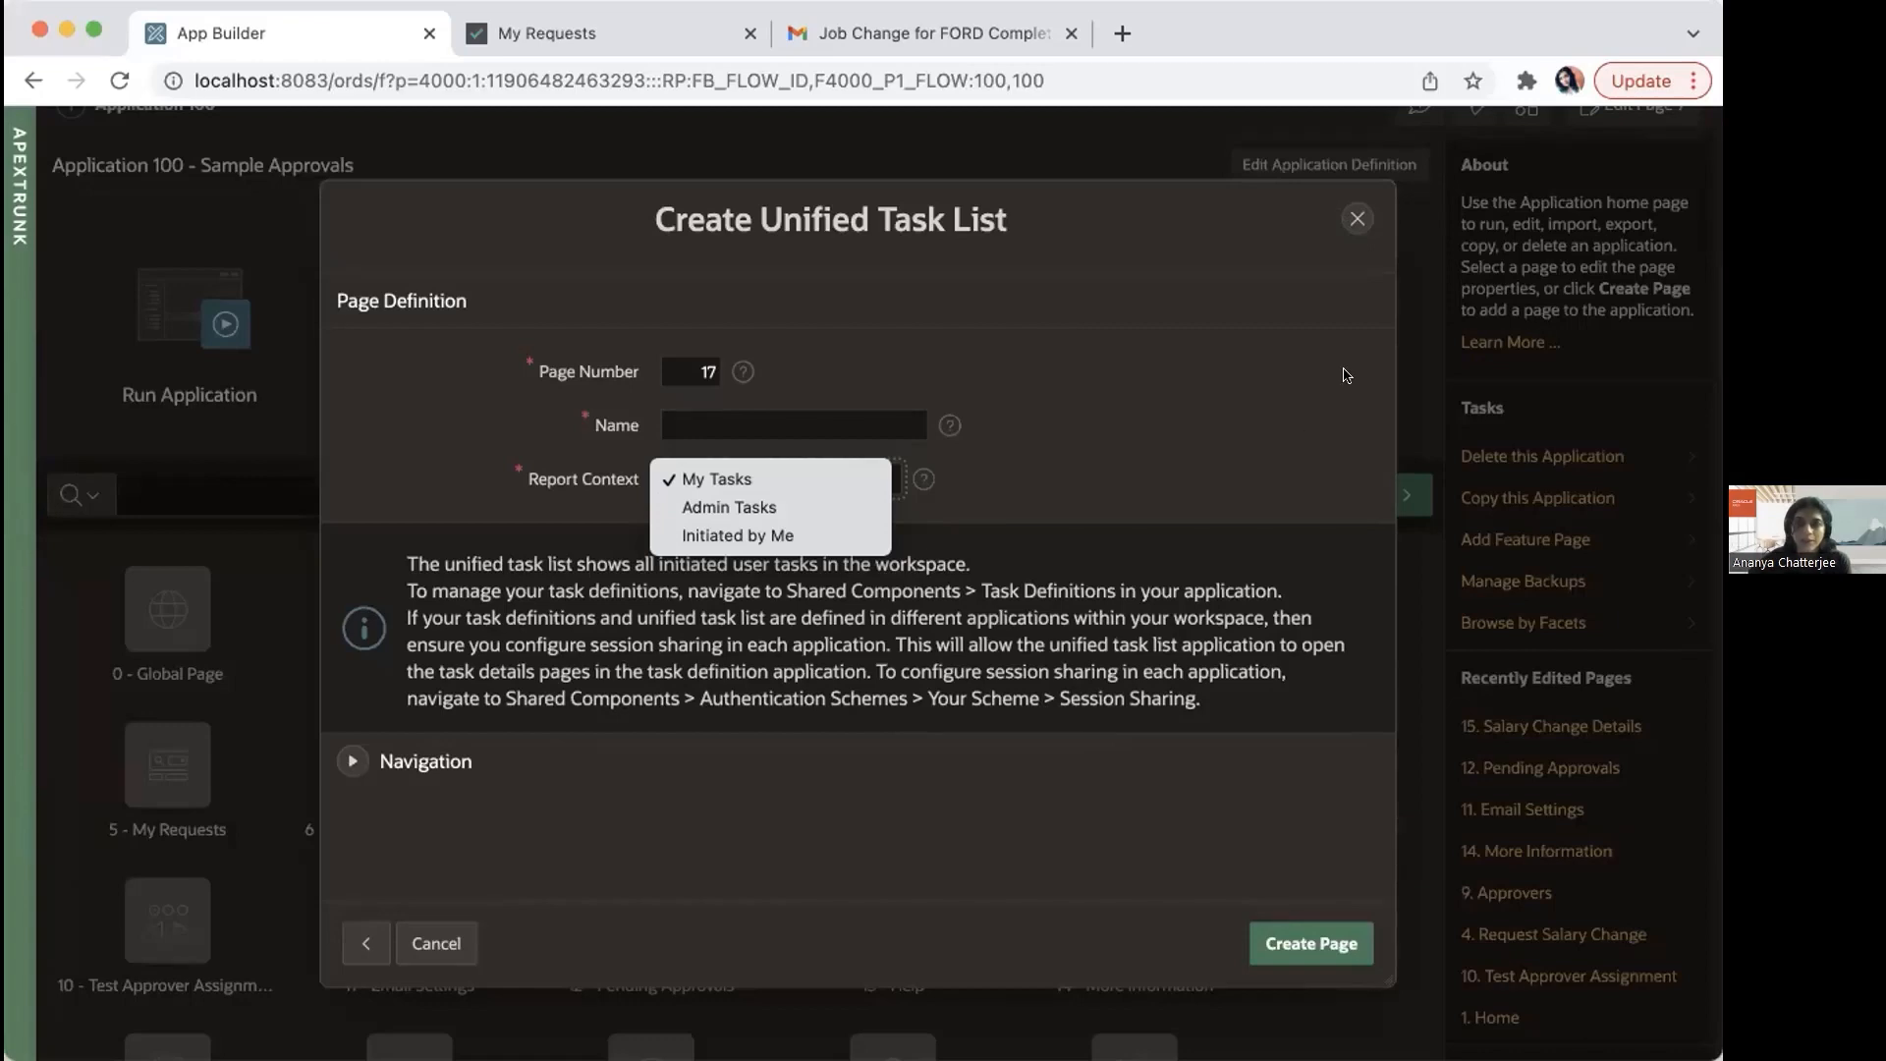
{"action": "left_click", "coordinate": [1351, 225]}
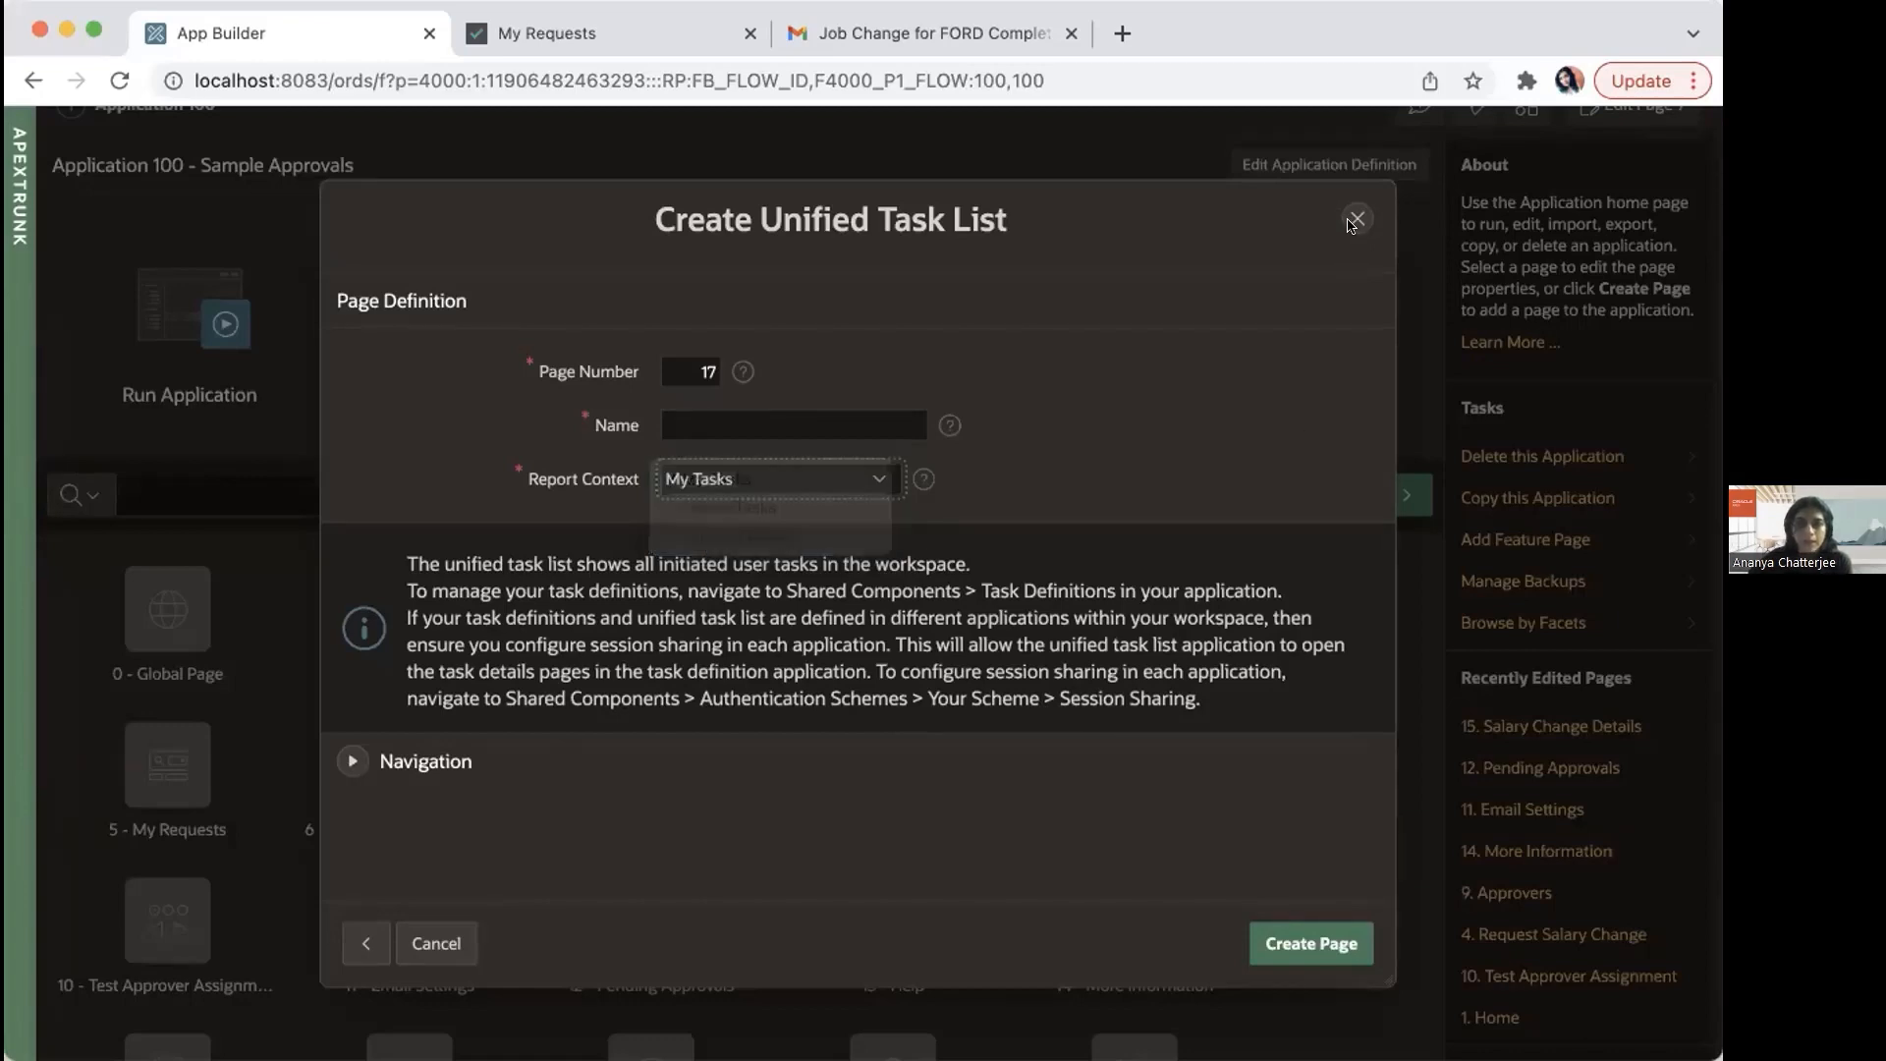
{"action": "left_click", "coordinate": [1353, 220]}
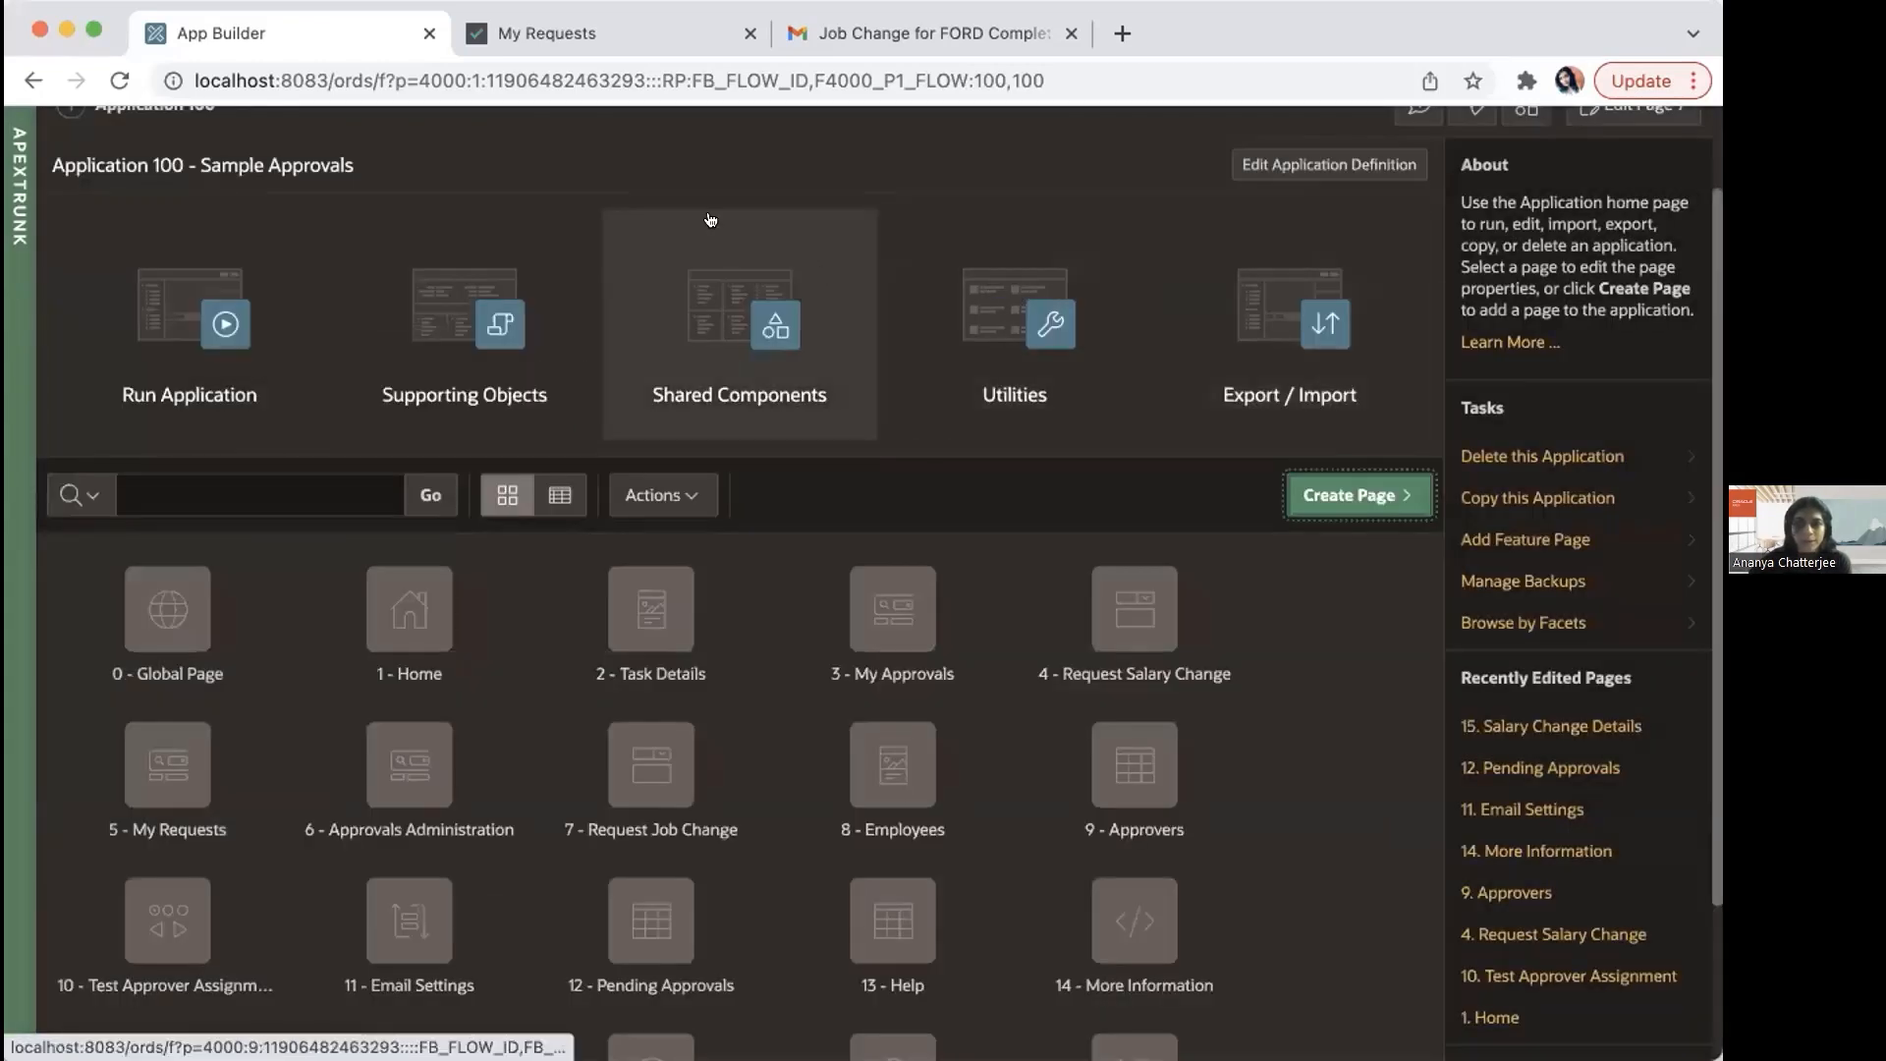
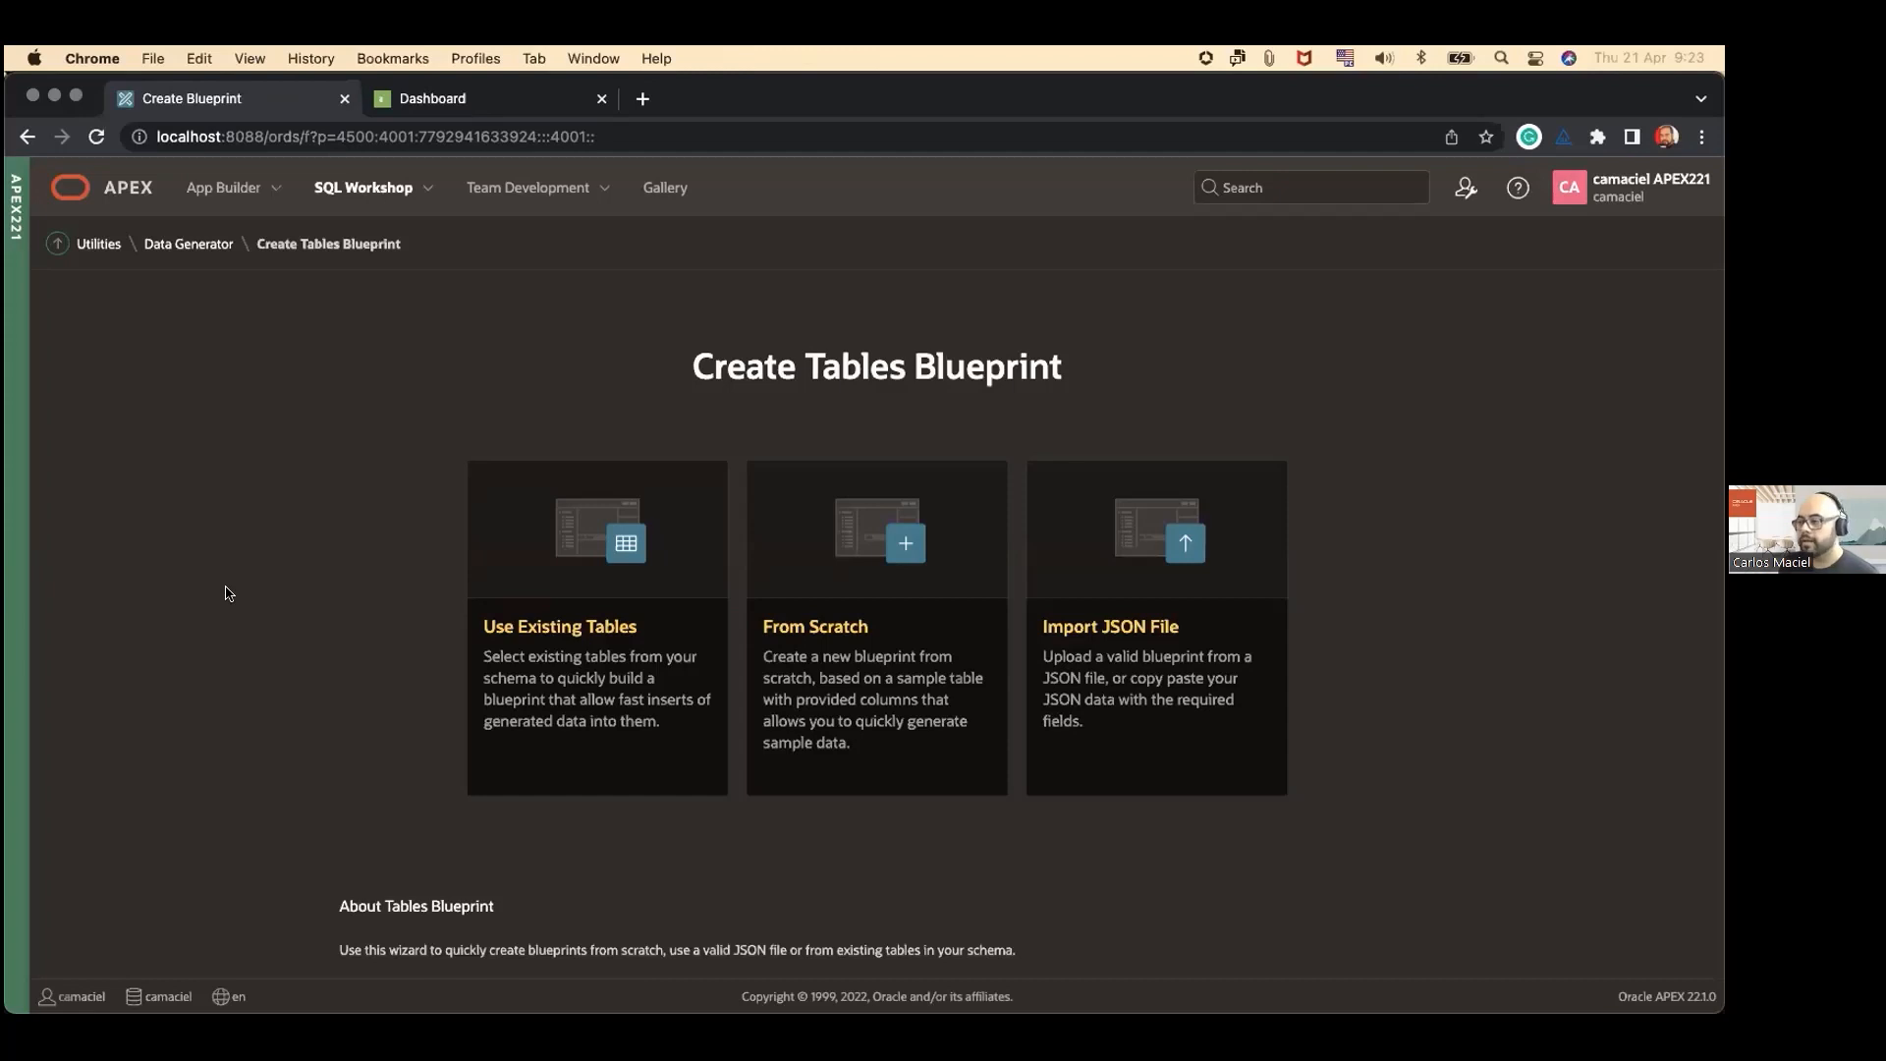
Step: Create a blueprint named Sales Blueprint from the existing table SALES_APP_DATA
{"action": "left_click", "coordinate": [590, 569]}
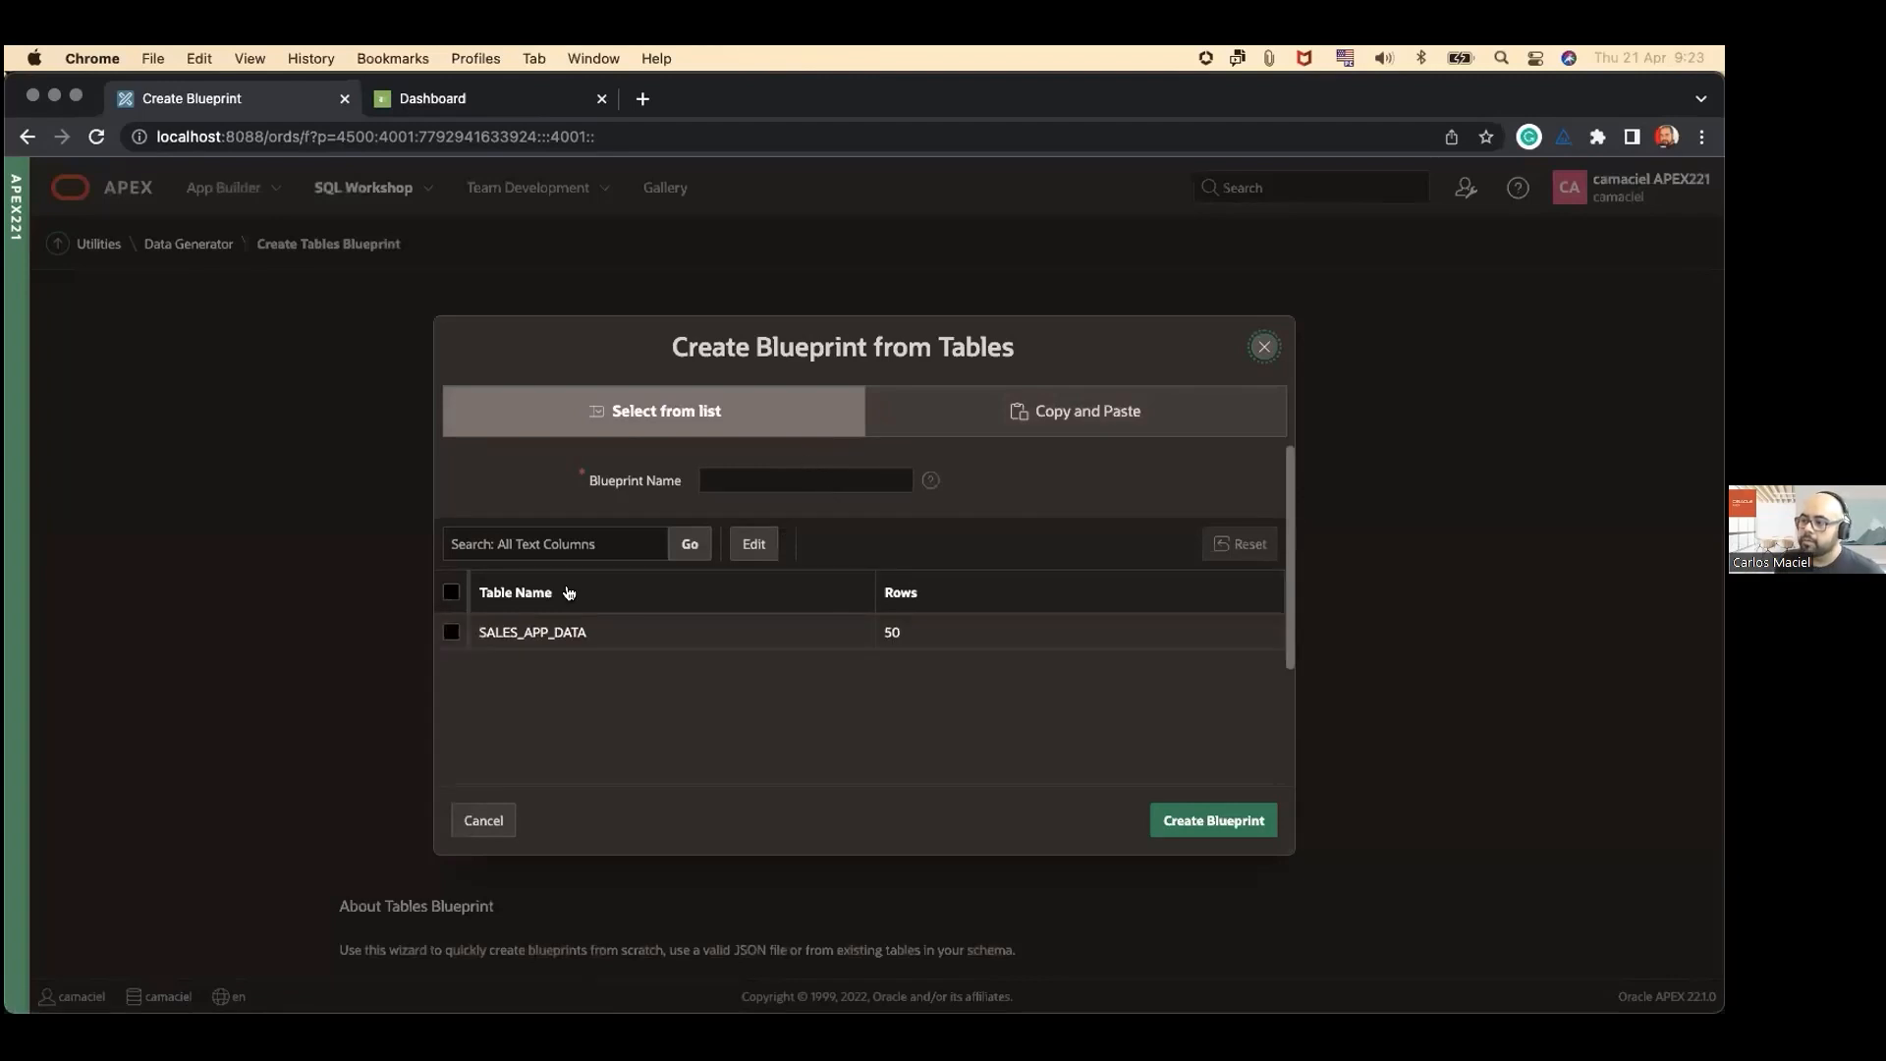
{"action": "left_click", "coordinate": [450, 633]}
{"action": "left_click", "coordinate": [770, 475]}
{"action": "type", "text": "Sales Blueprint"}
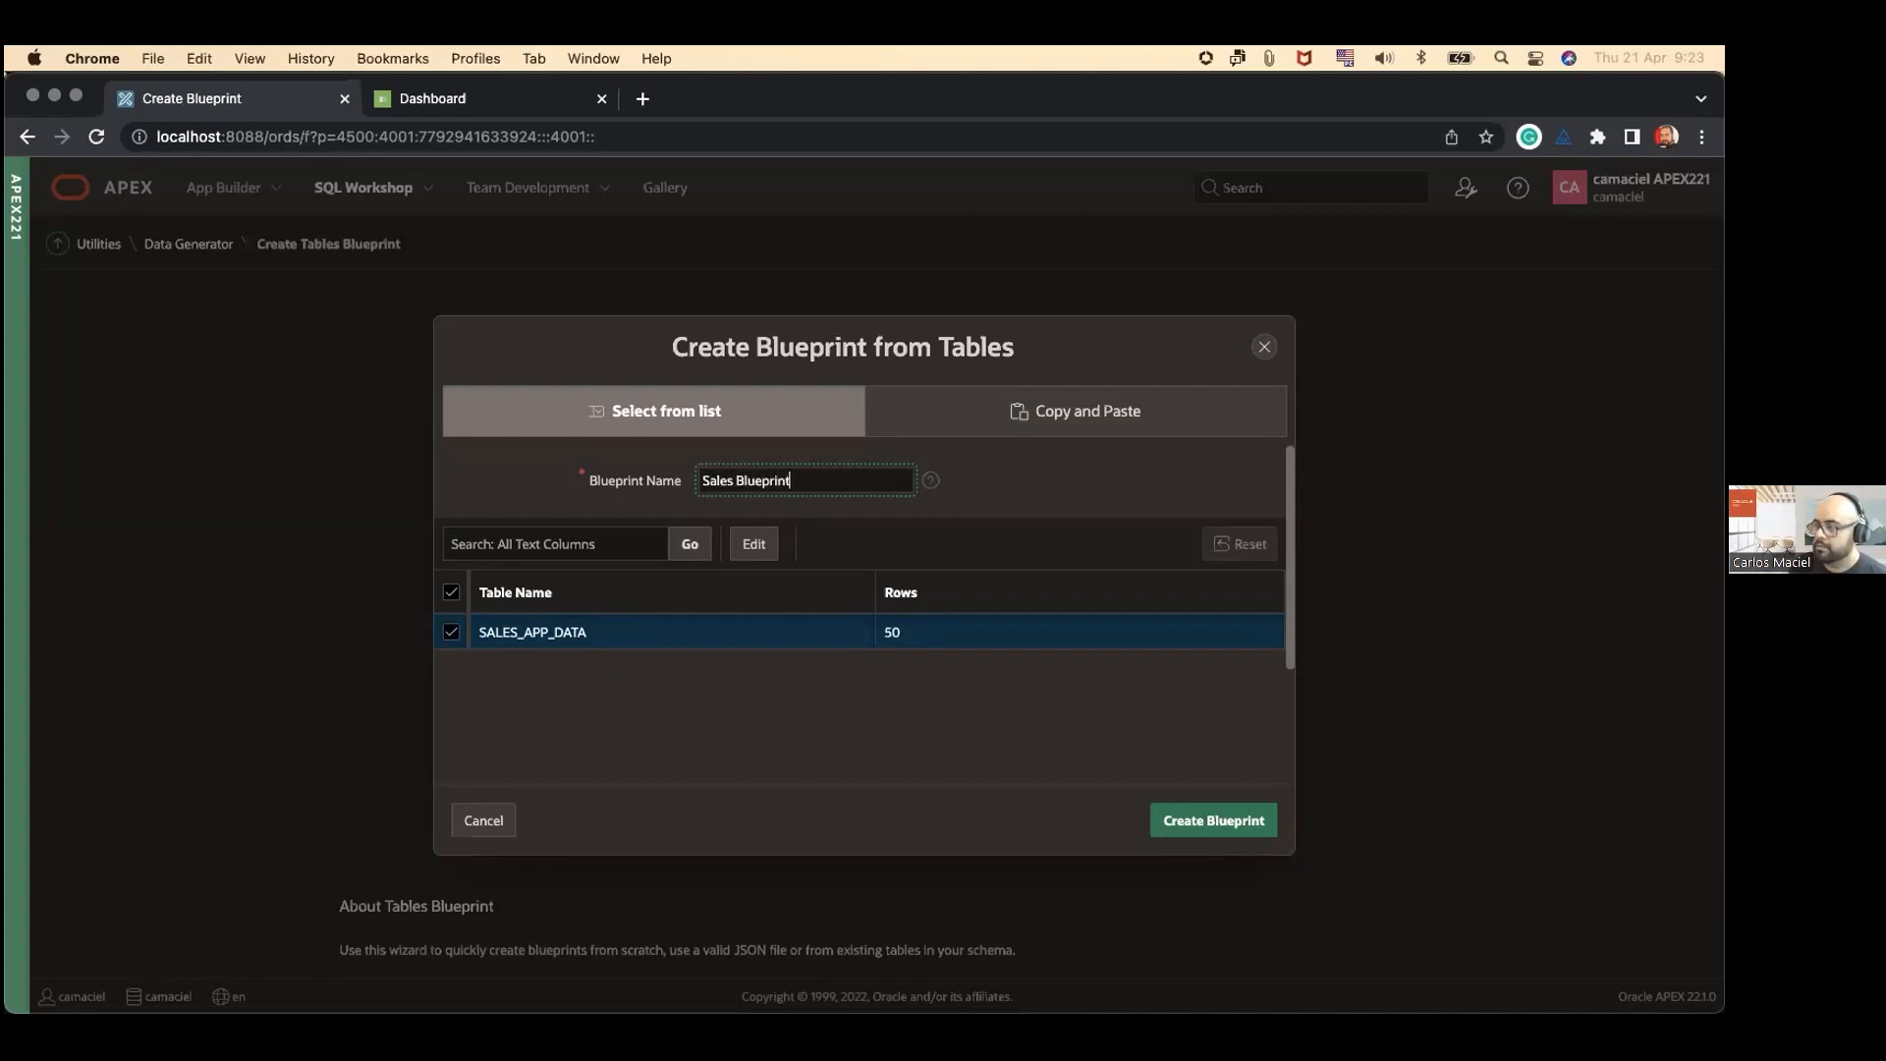
{"action": "left_click", "coordinate": [1182, 823]}
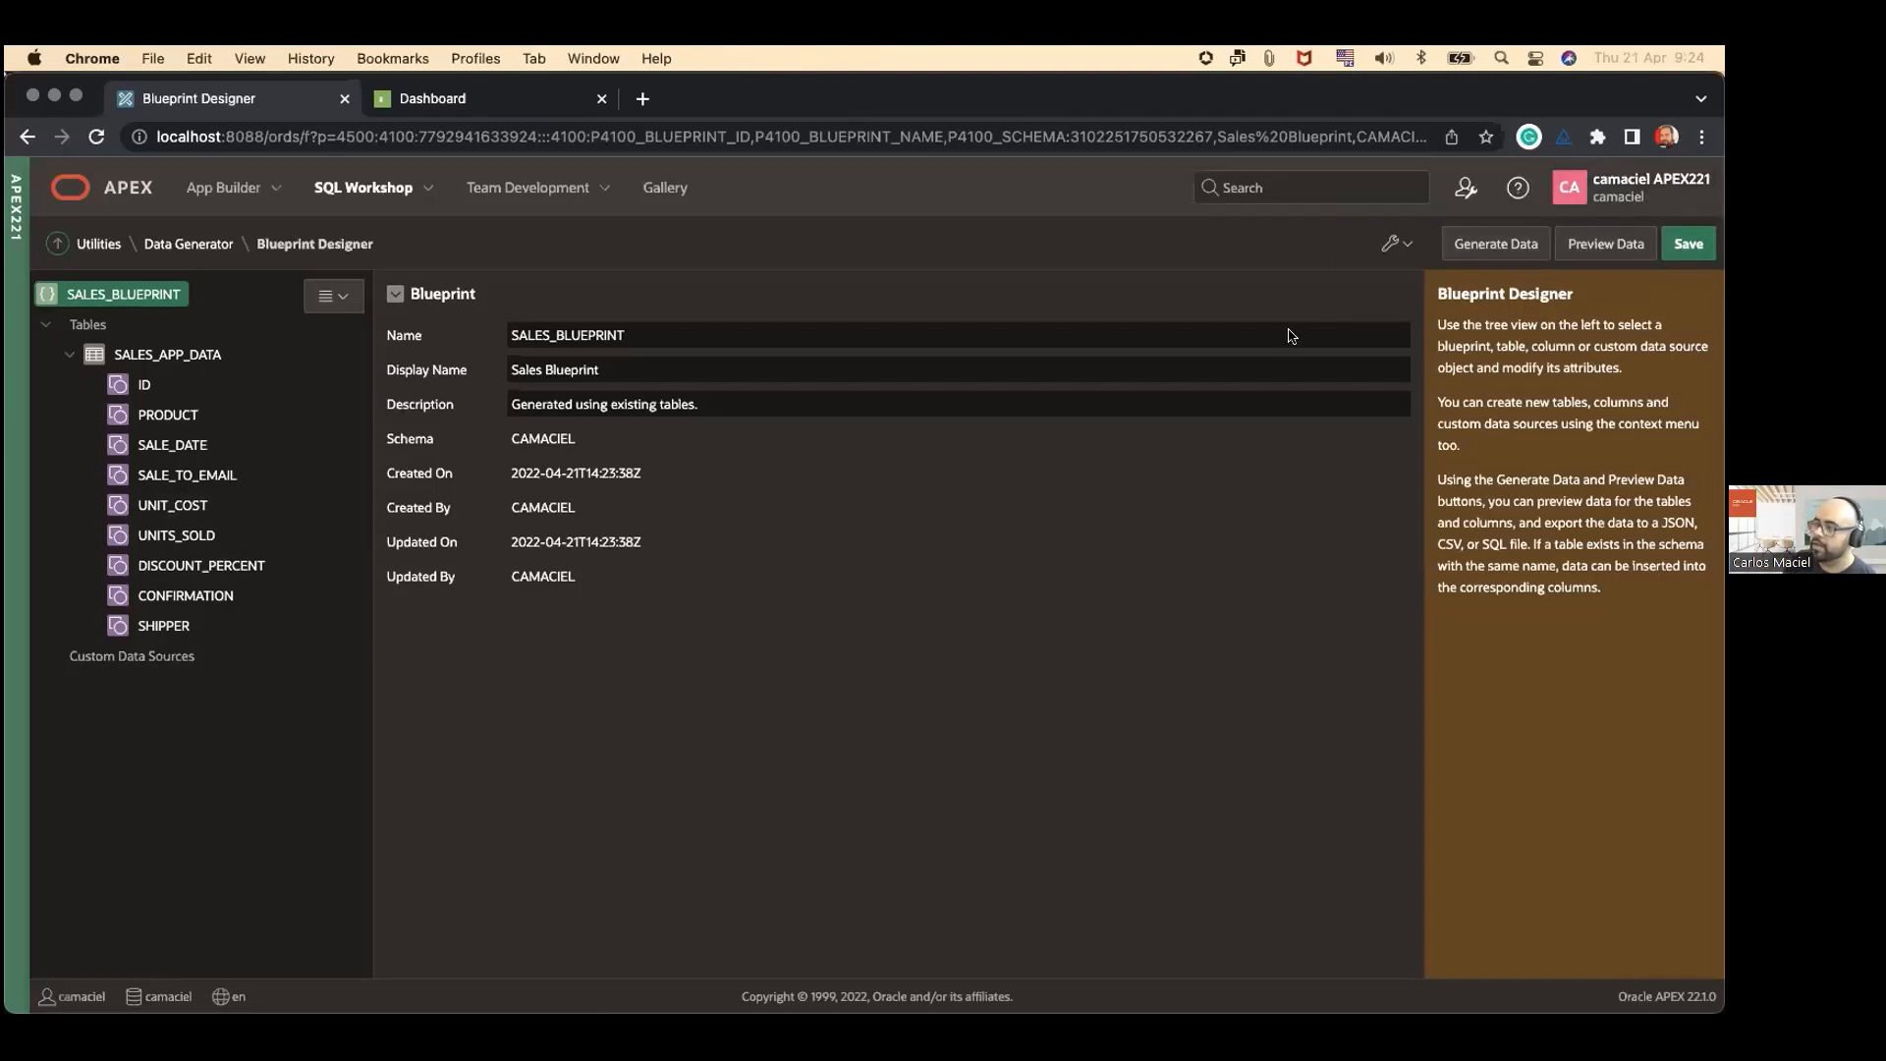
Step: Check the blueprint's export and delete options, and review the settings of the SALES_APP_DATA columns from ID to UNITS_SOLD
{"action": "left_click", "coordinate": [1395, 245]}
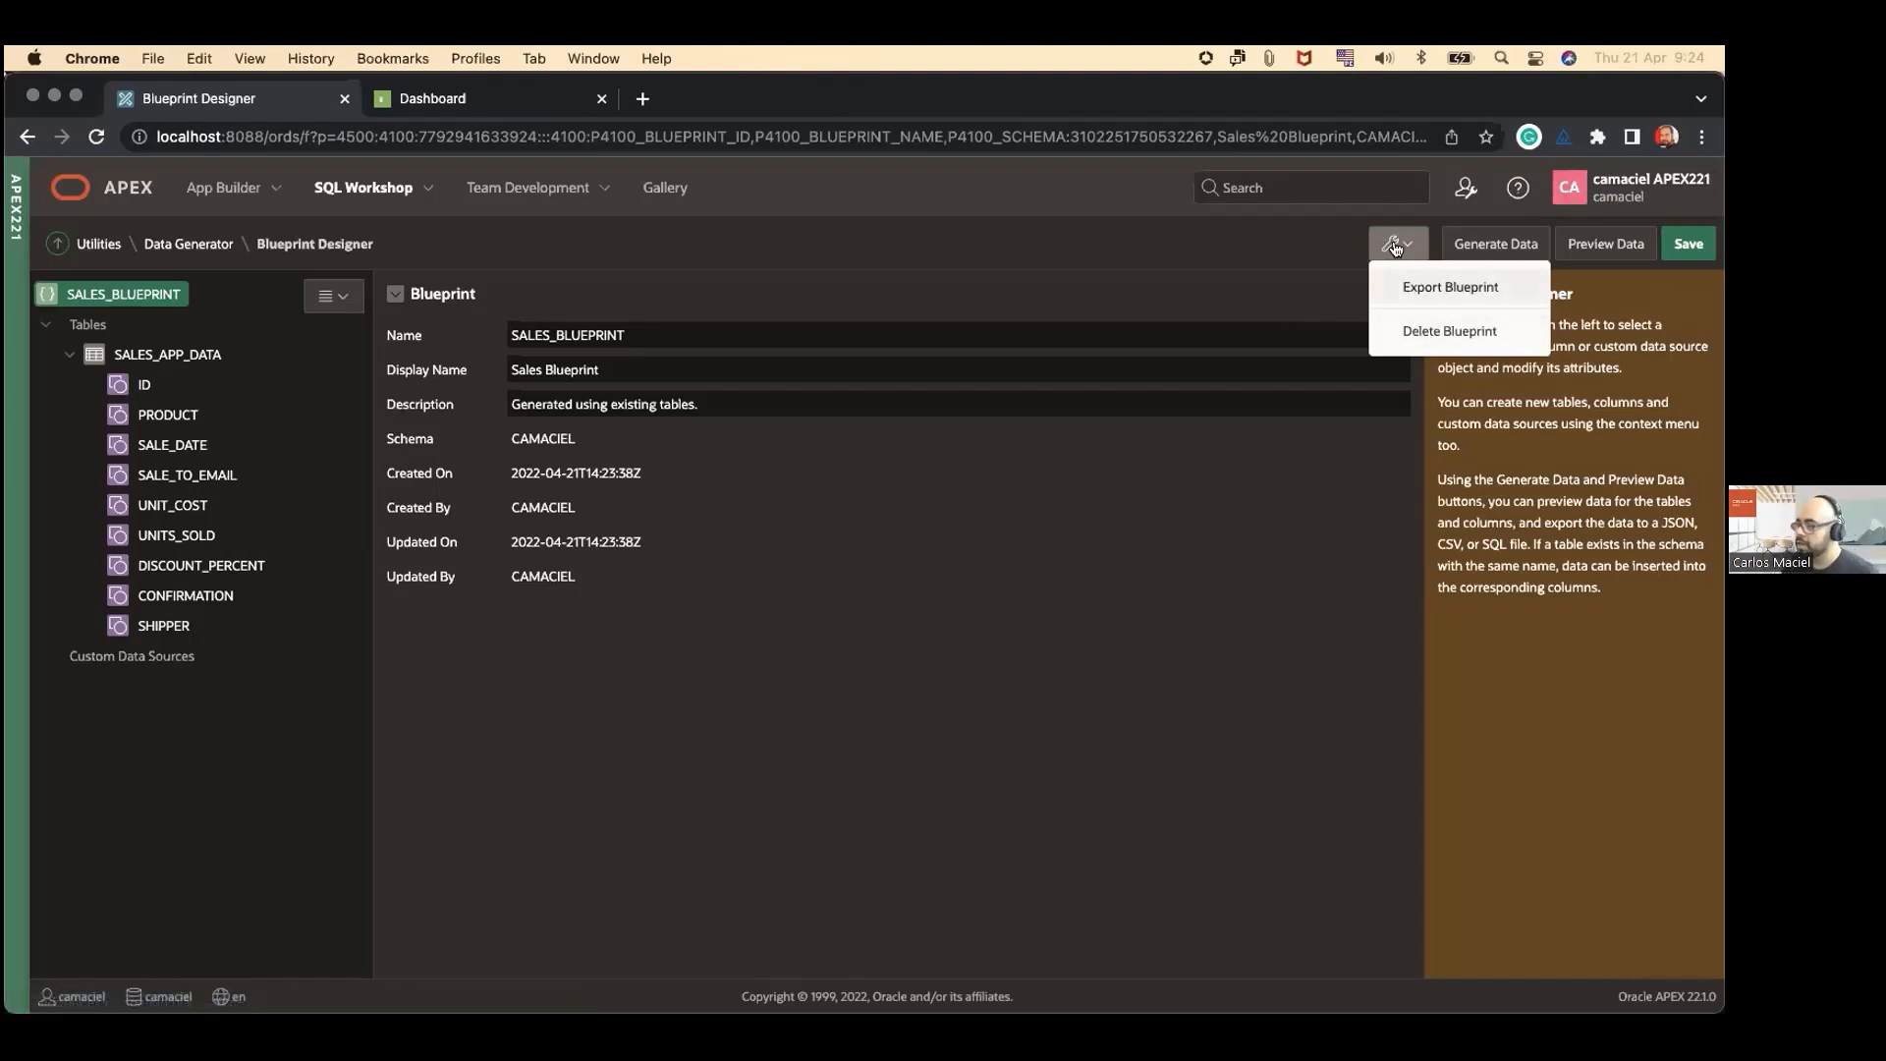
{"action": "key", "text": "Escape"}
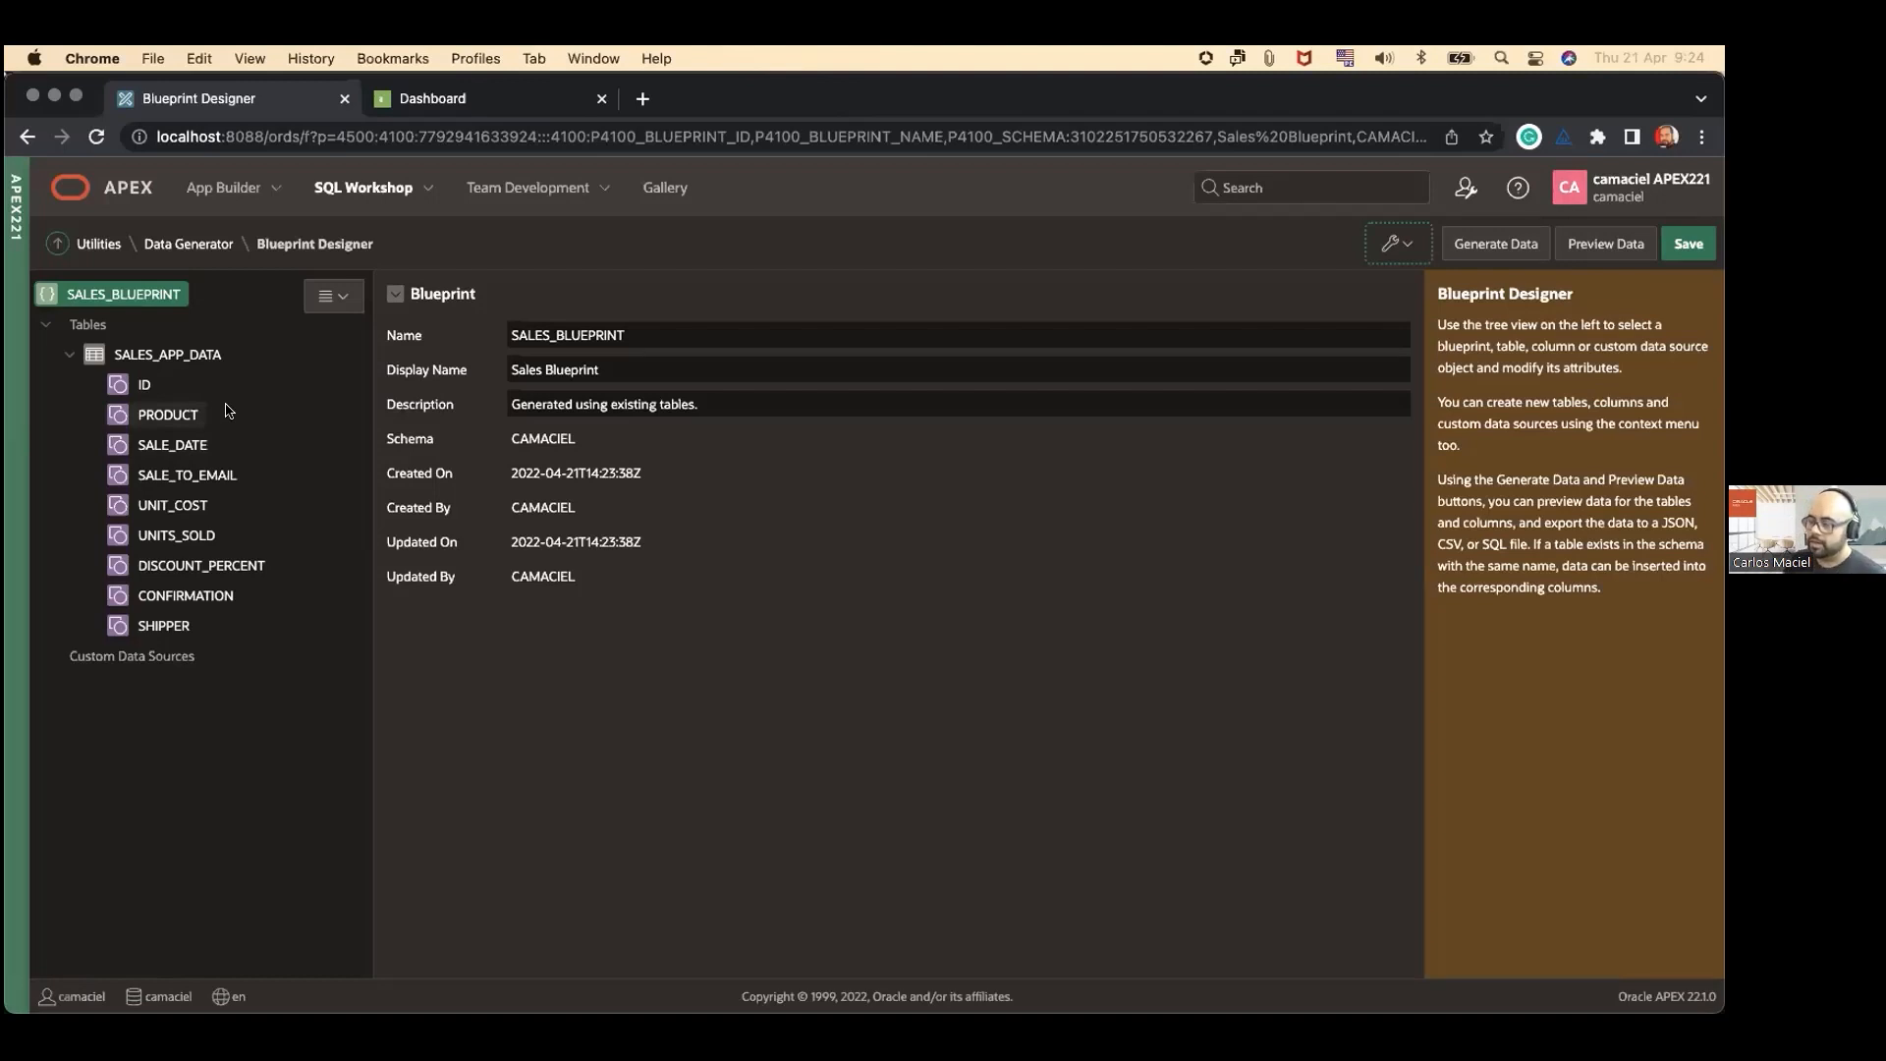
{"action": "left_click", "coordinate": [130, 386]}
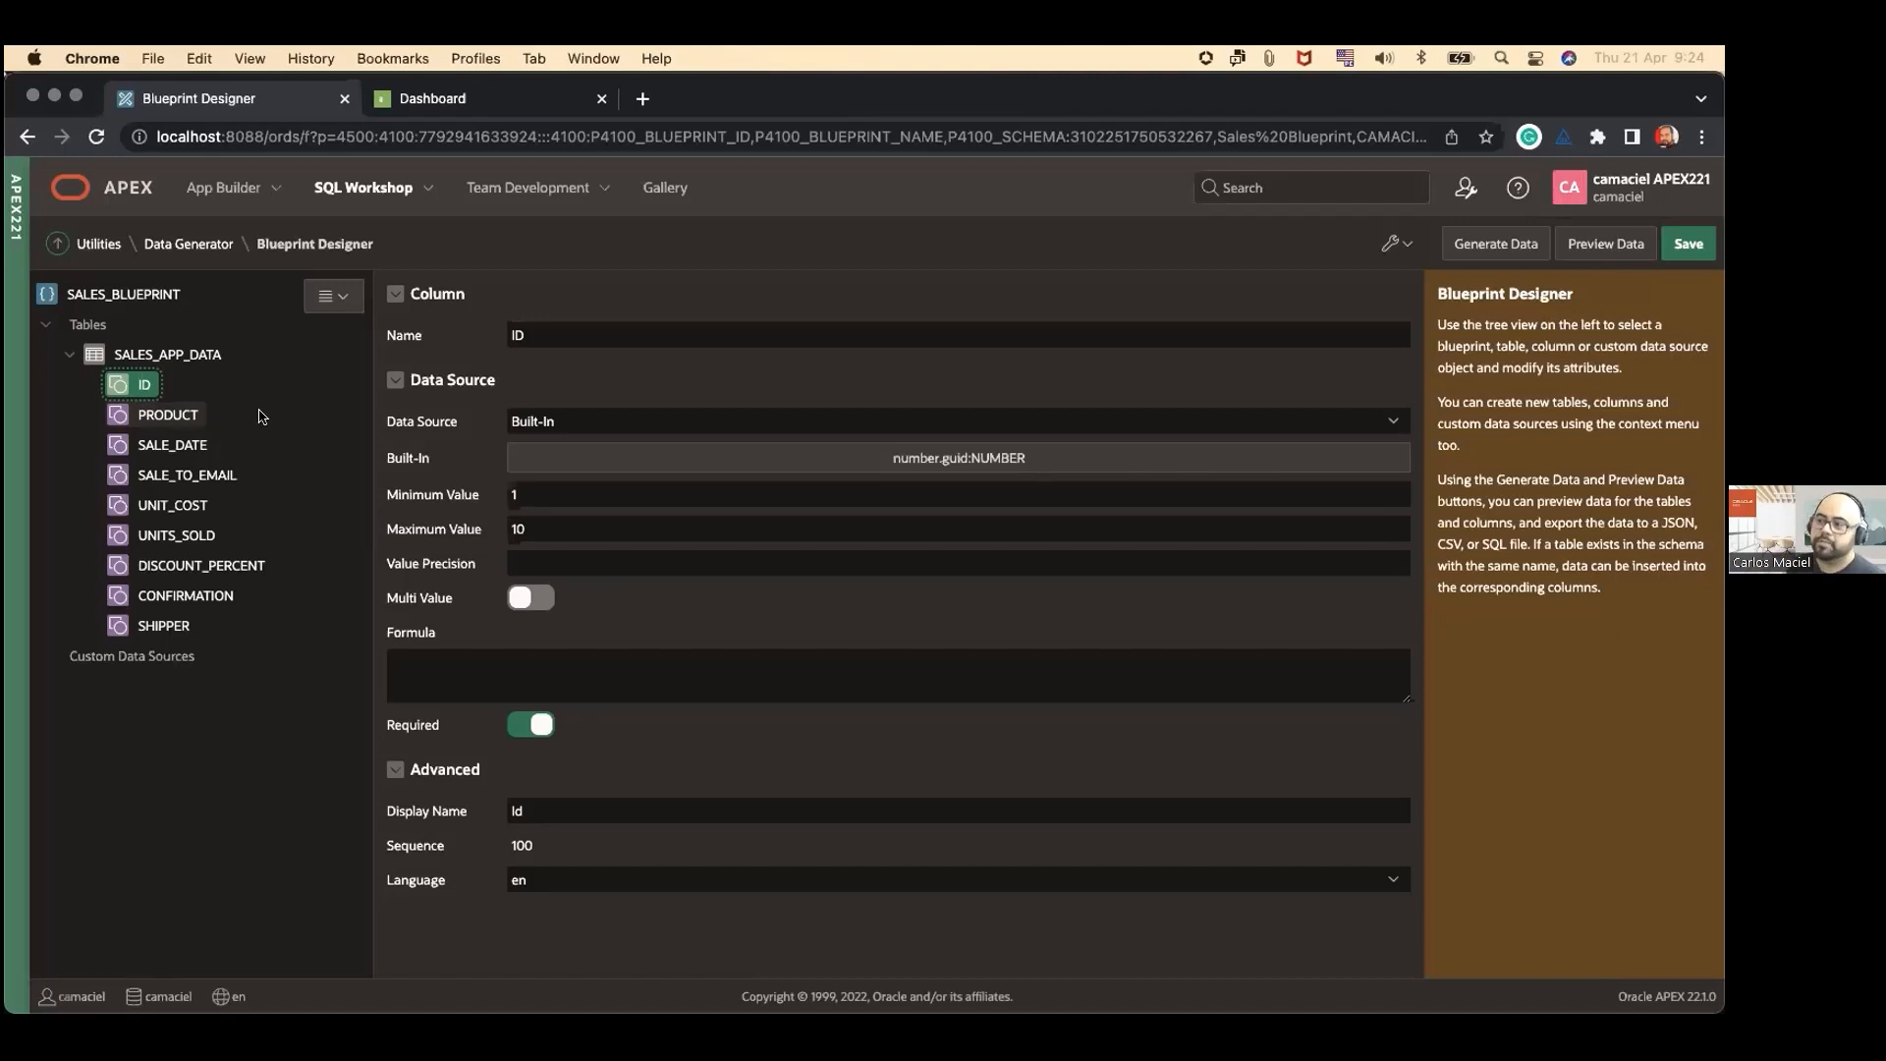
{"action": "left_click", "coordinate": [162, 420]}
{"action": "left_click", "coordinate": [181, 444]}
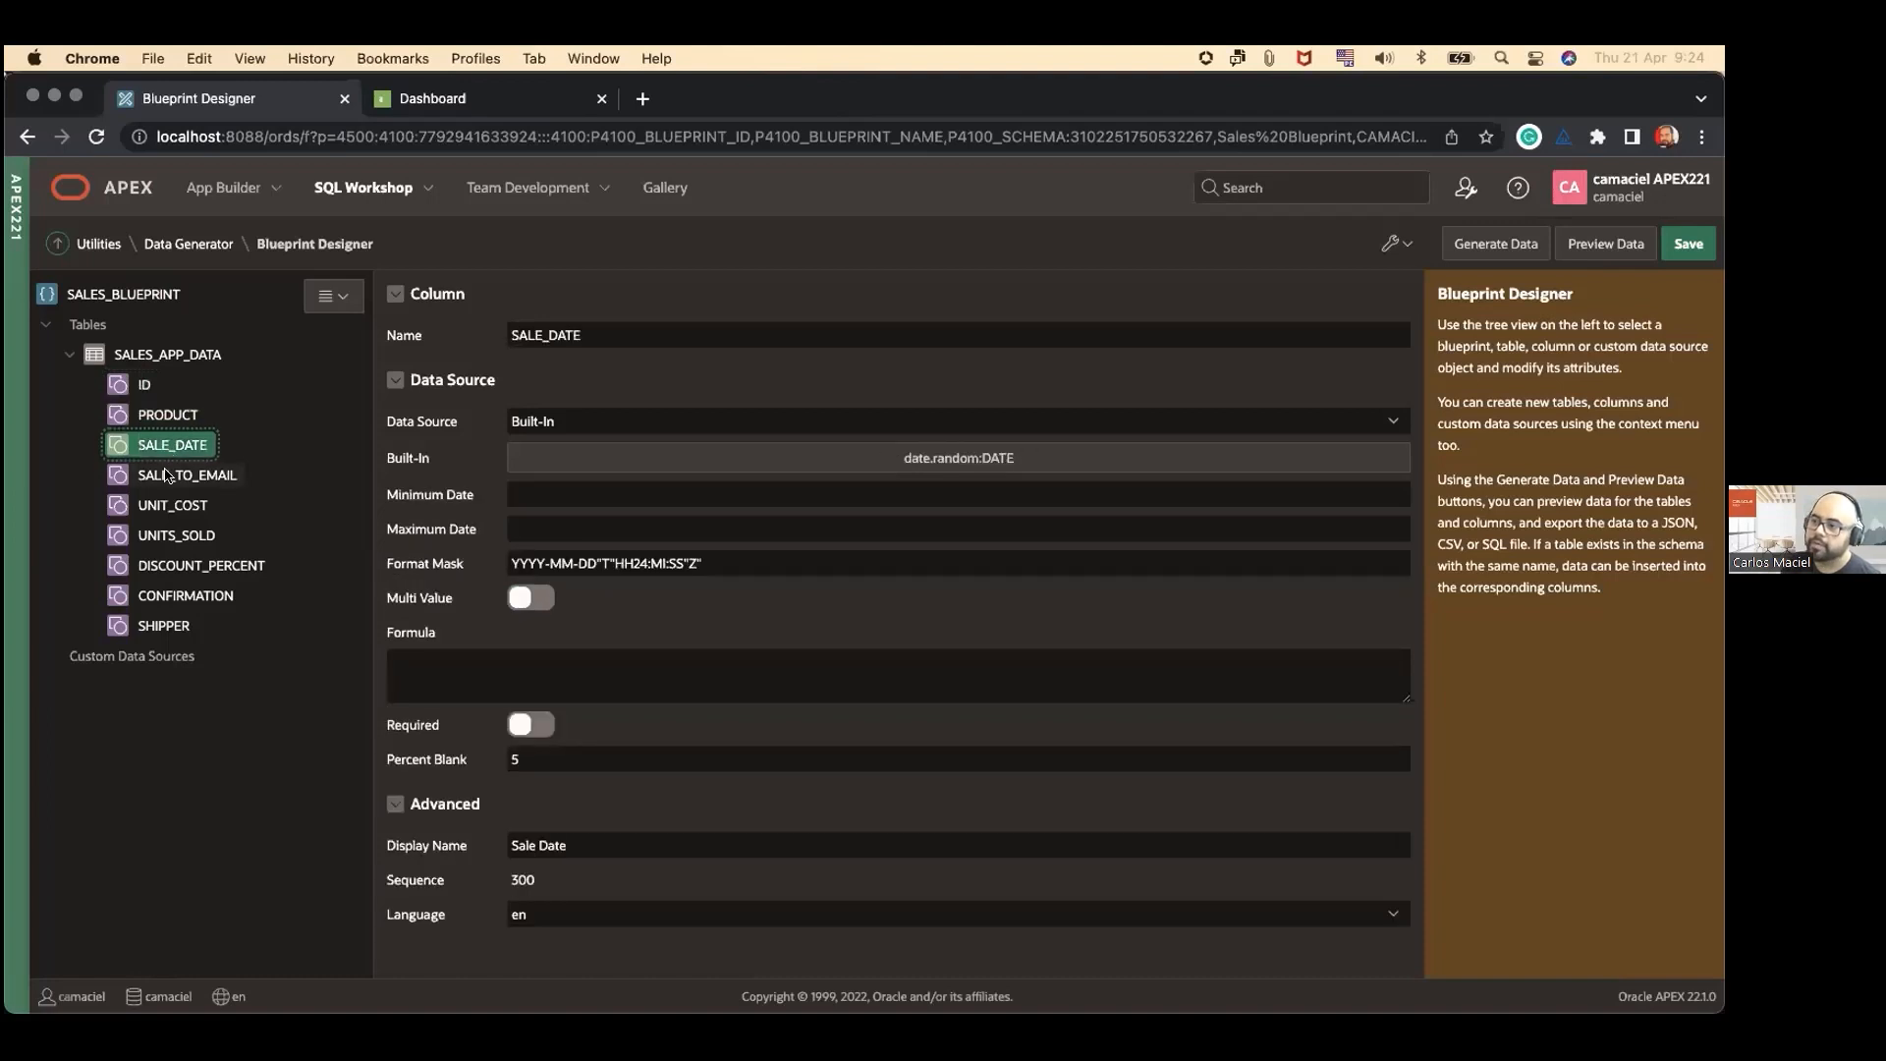
{"action": "left_click", "coordinate": [167, 475]}
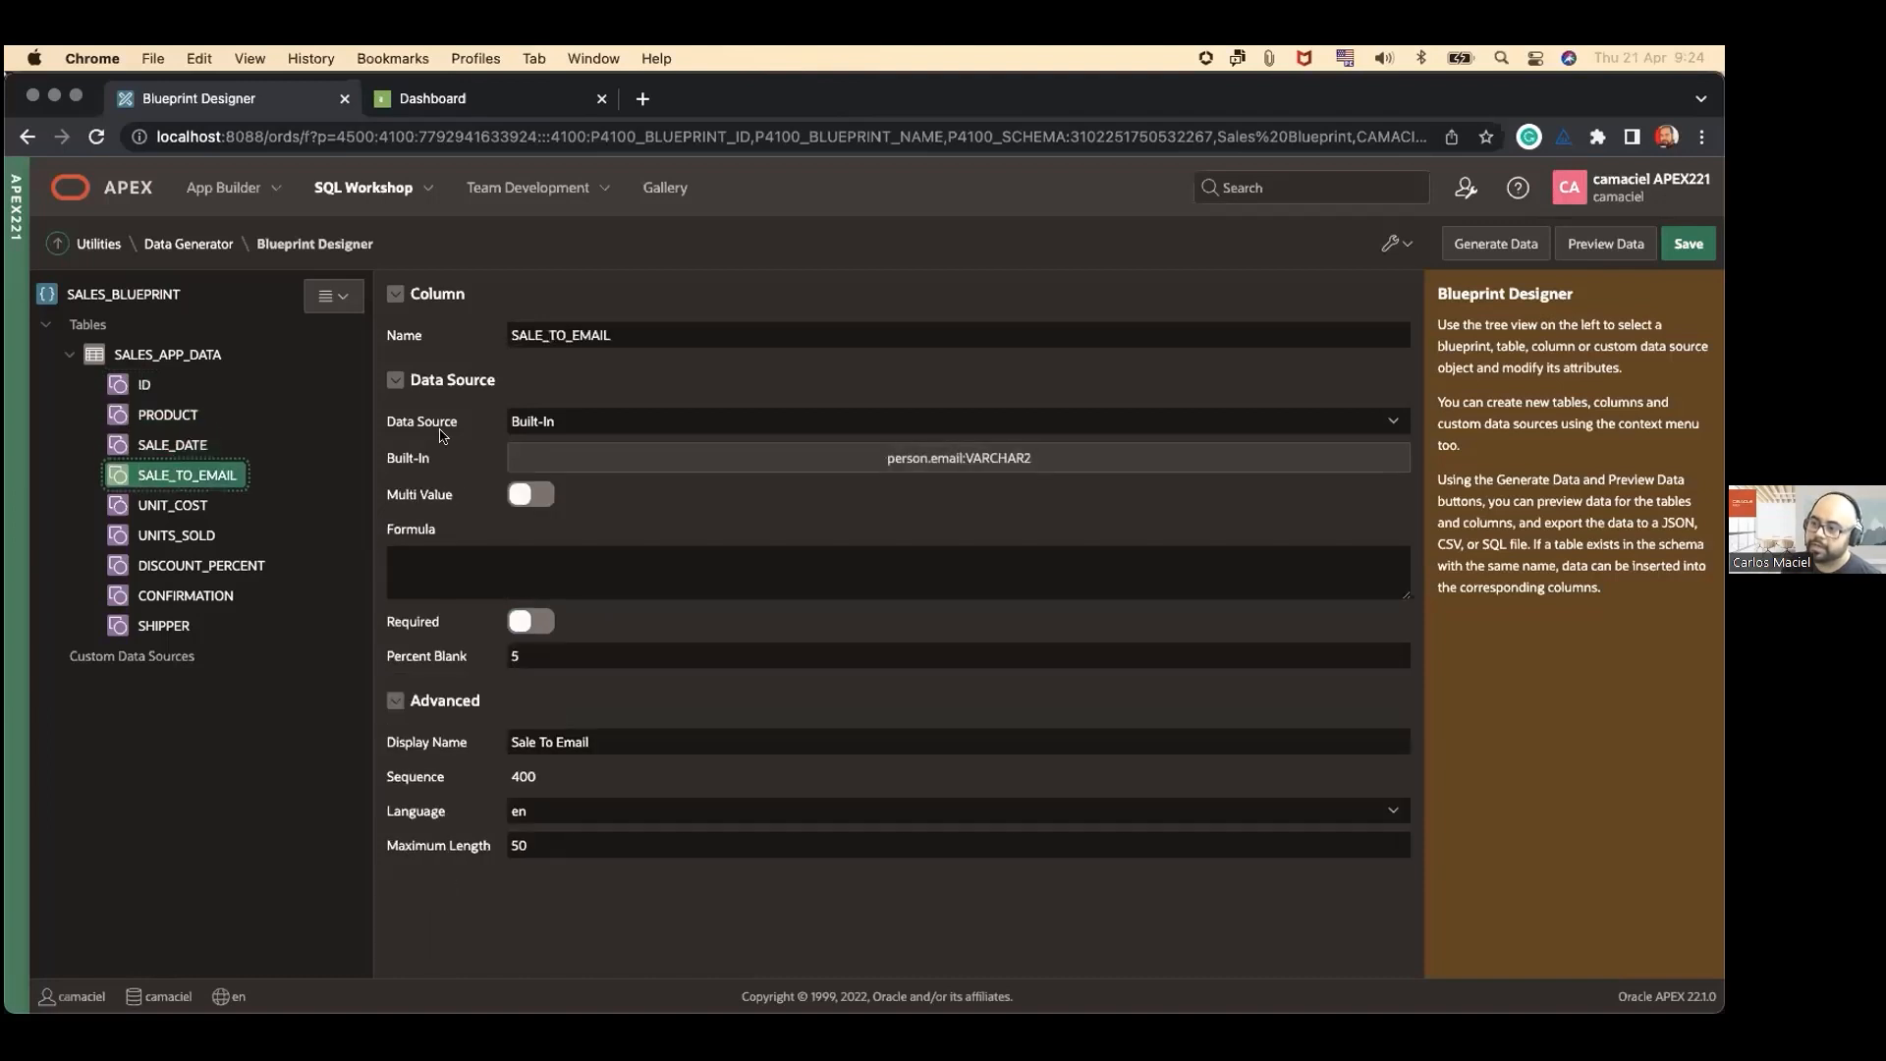
{"action": "left_click", "coordinate": [185, 507]}
{"action": "left_click", "coordinate": [178, 535]}
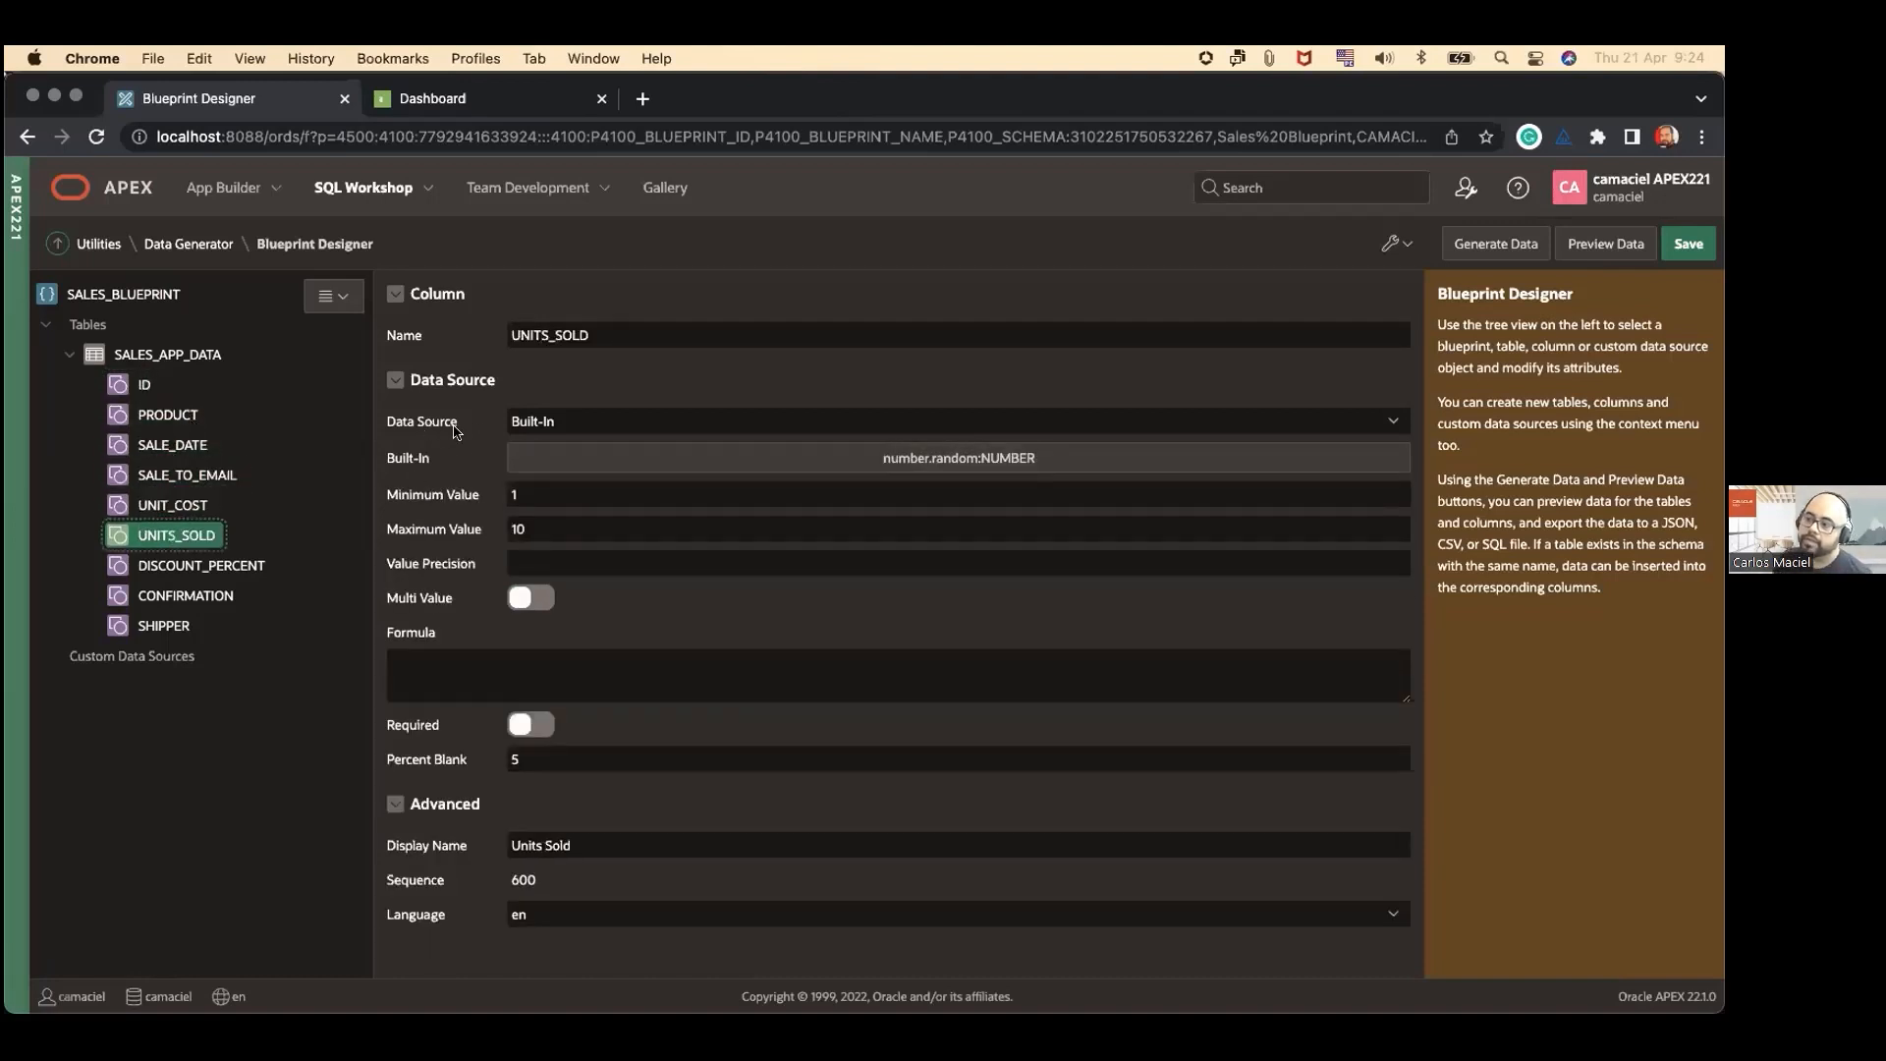
Step: Review the UNITS_SOLD column's Data Source help and search its built-in data sources for "domain", keeping the current choice
{"action": "left_click", "coordinate": [547, 424]}
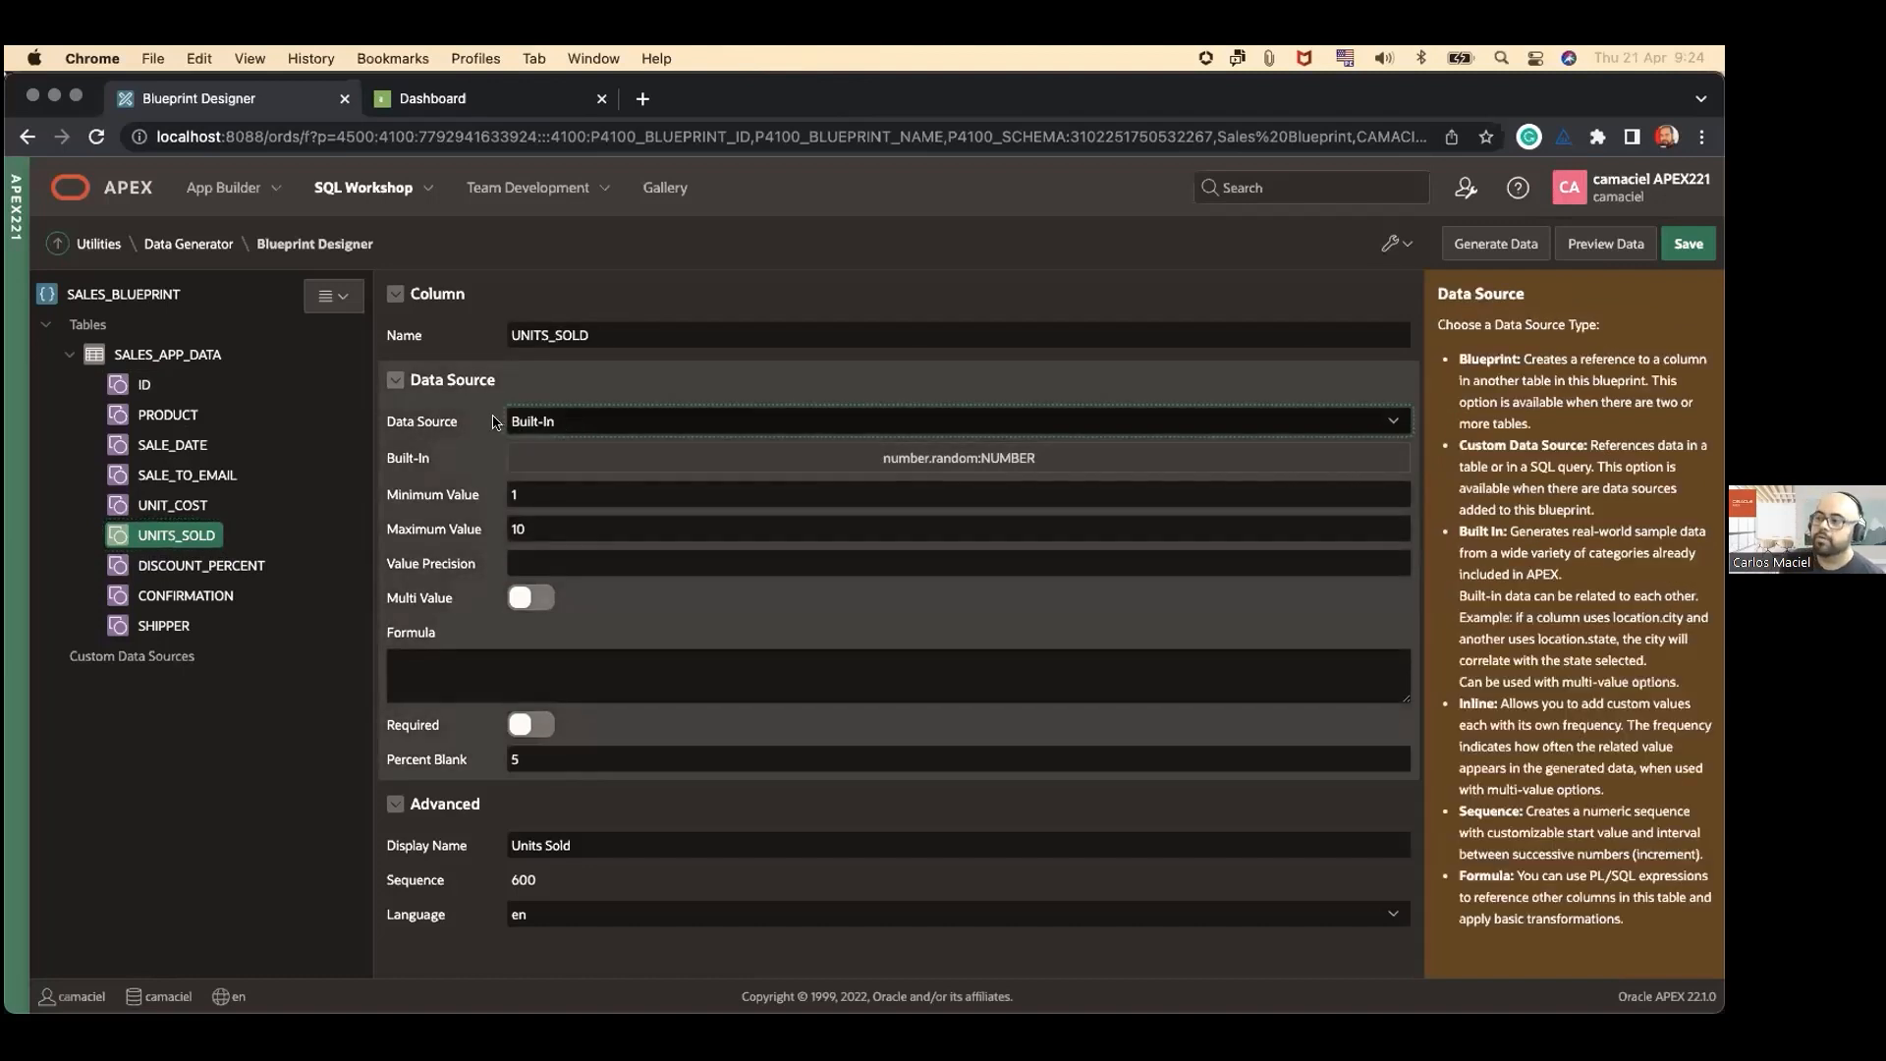
{"action": "left_click", "coordinate": [632, 463]}
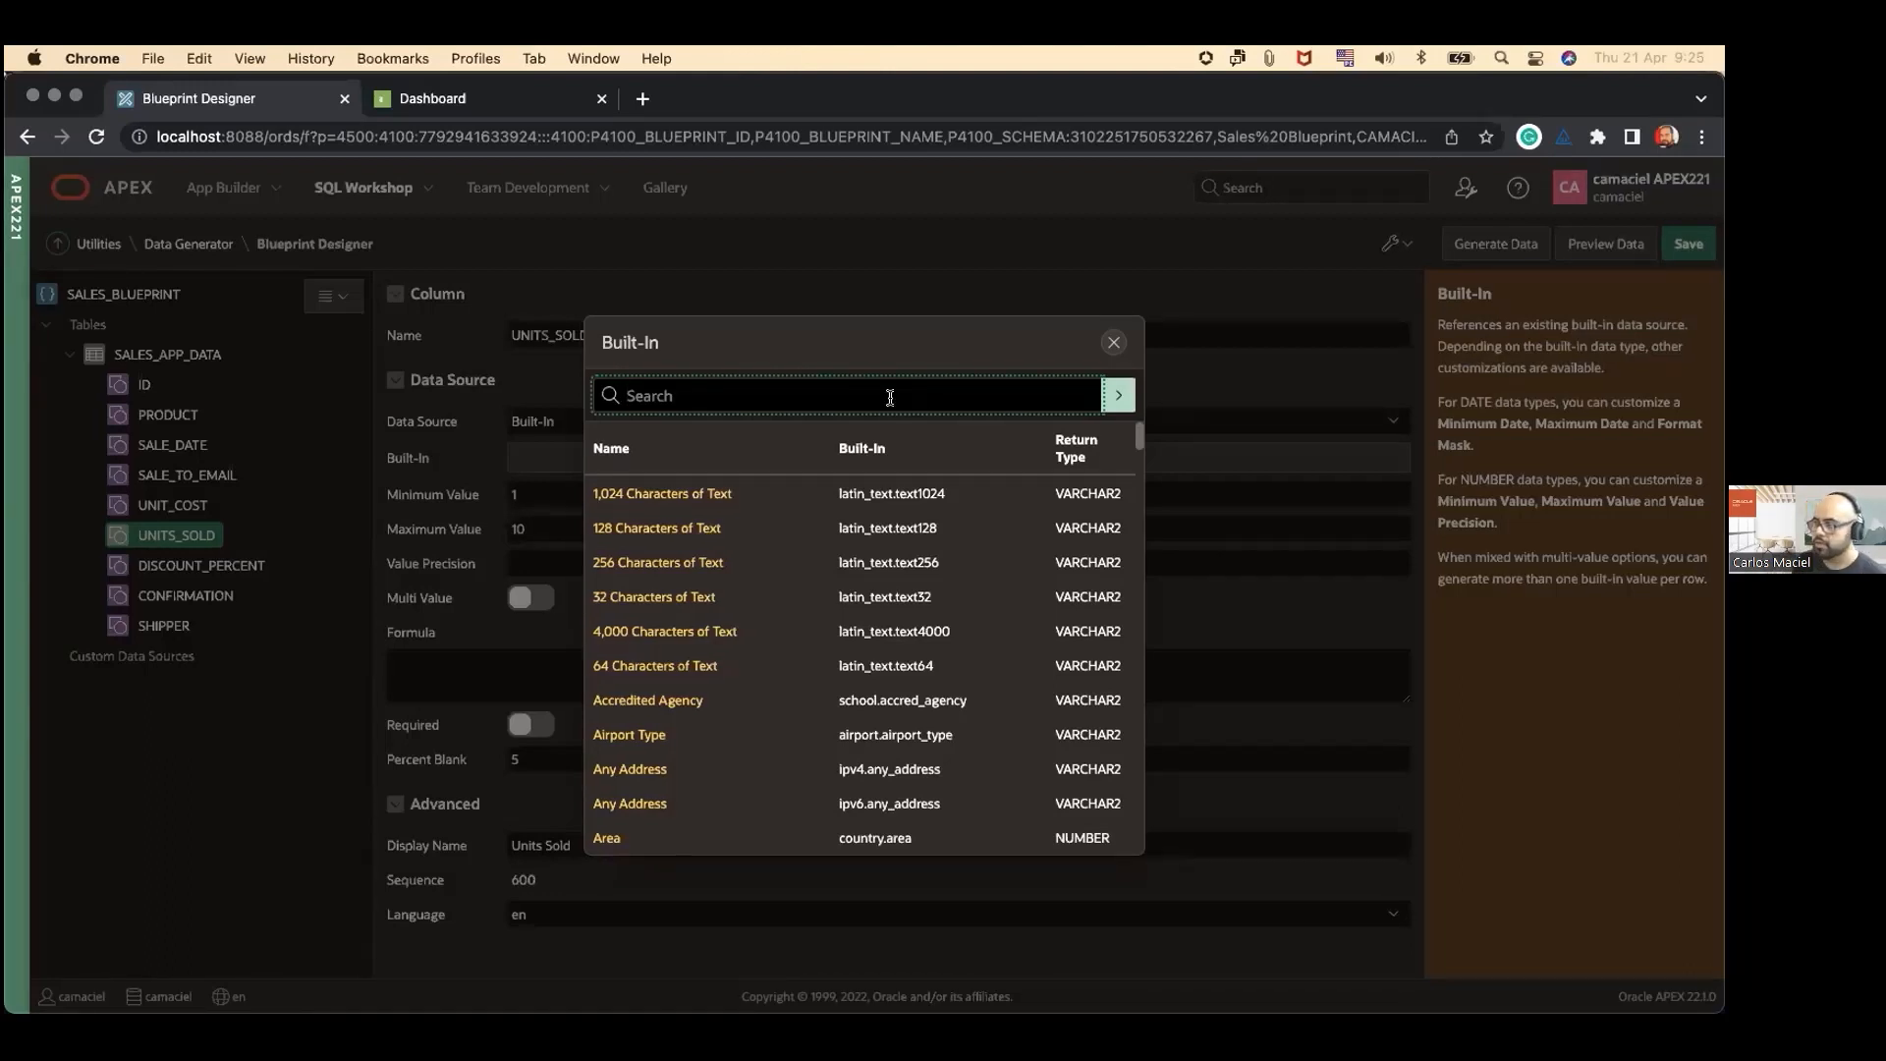
{"action": "type", "text": "domain"}
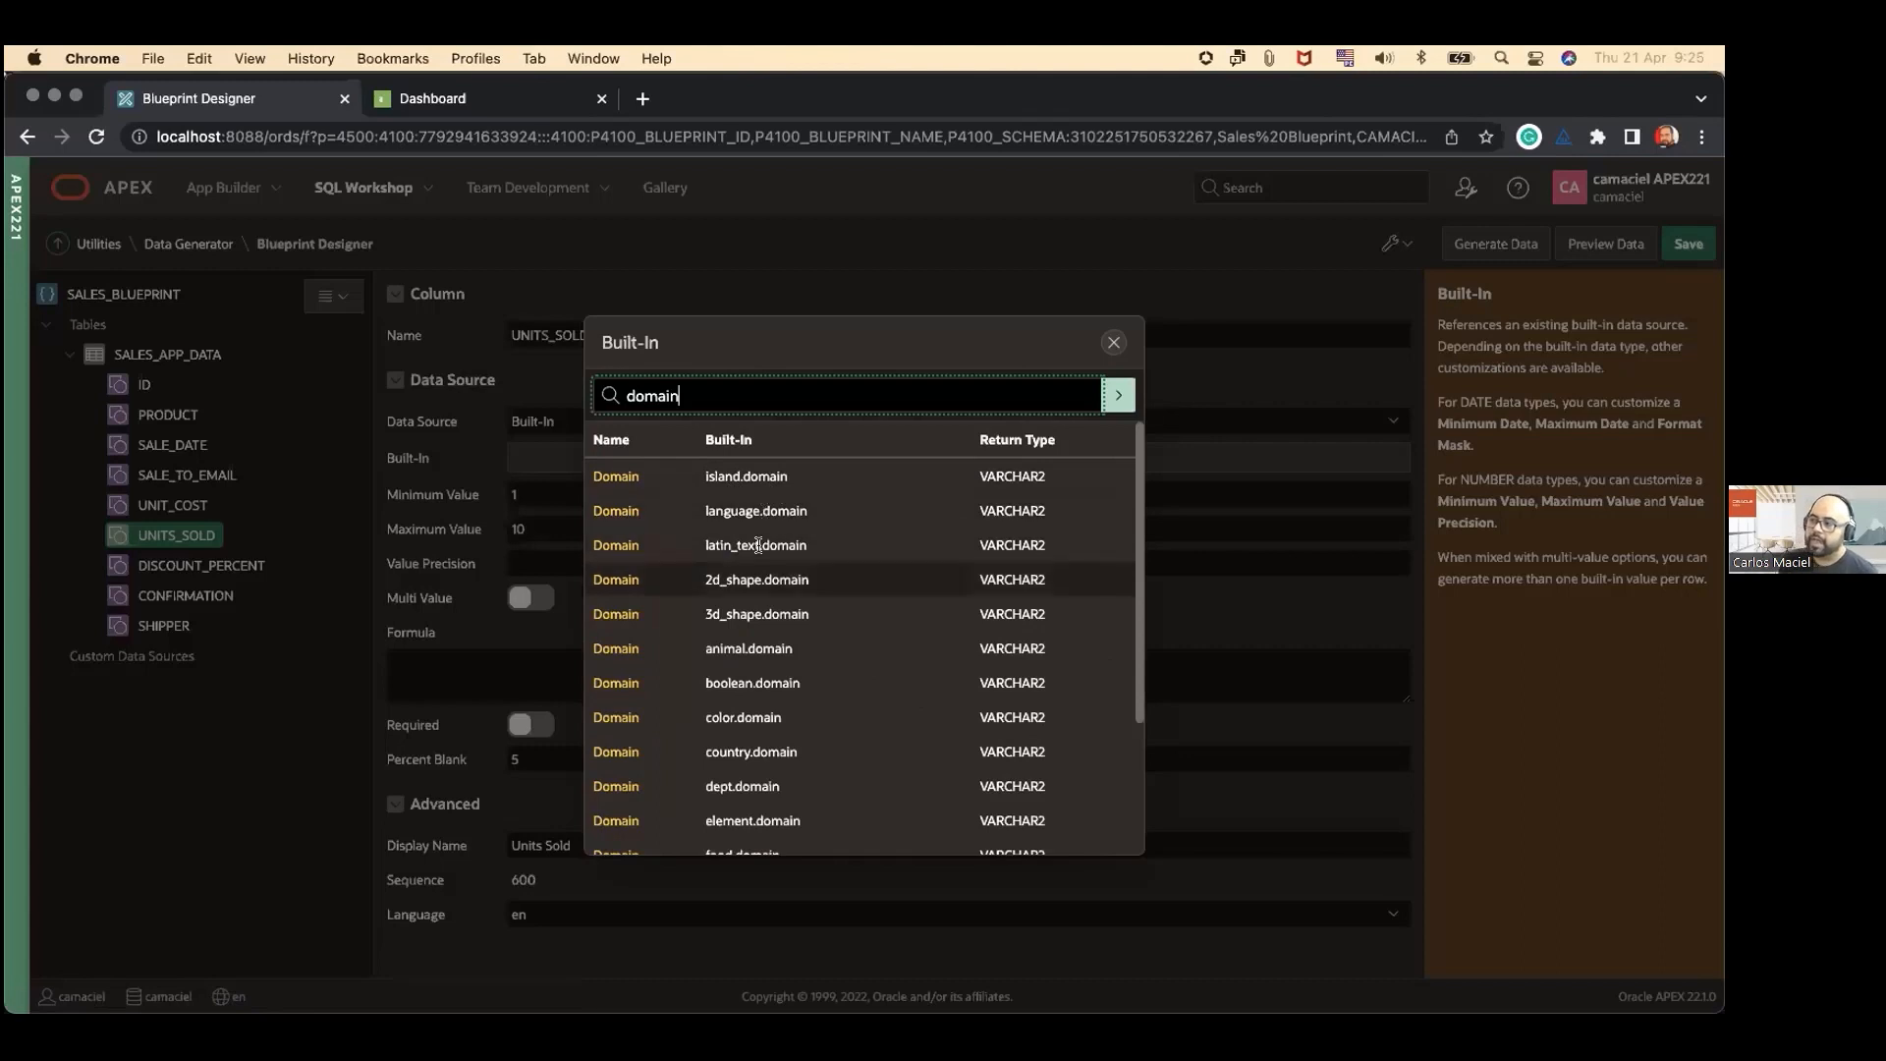
{"action": "scroll", "coordinate": [816, 614], "scroll_direction": "down", "scroll_amount": 1}
{"action": "scroll", "coordinate": [815, 611], "scroll_direction": "down", "scroll_amount": 3}
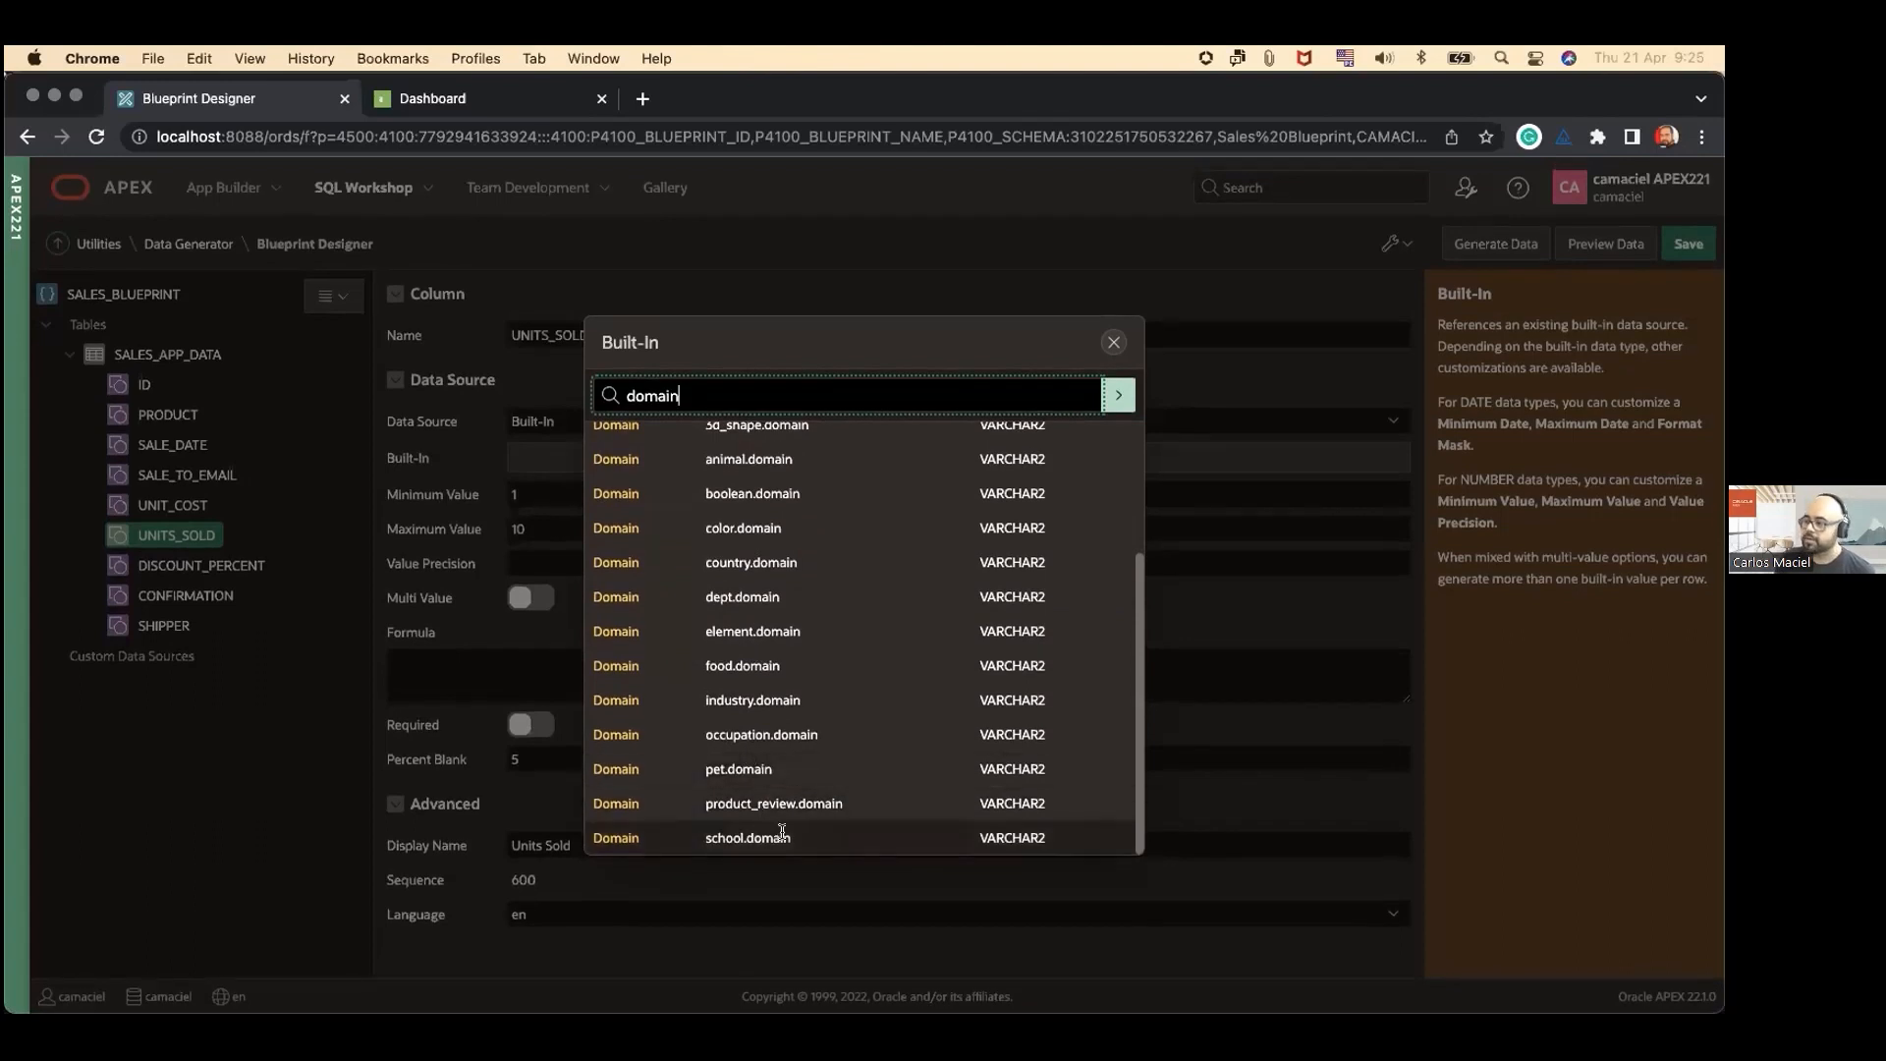
{"action": "left_click", "coordinate": [1114, 341]}
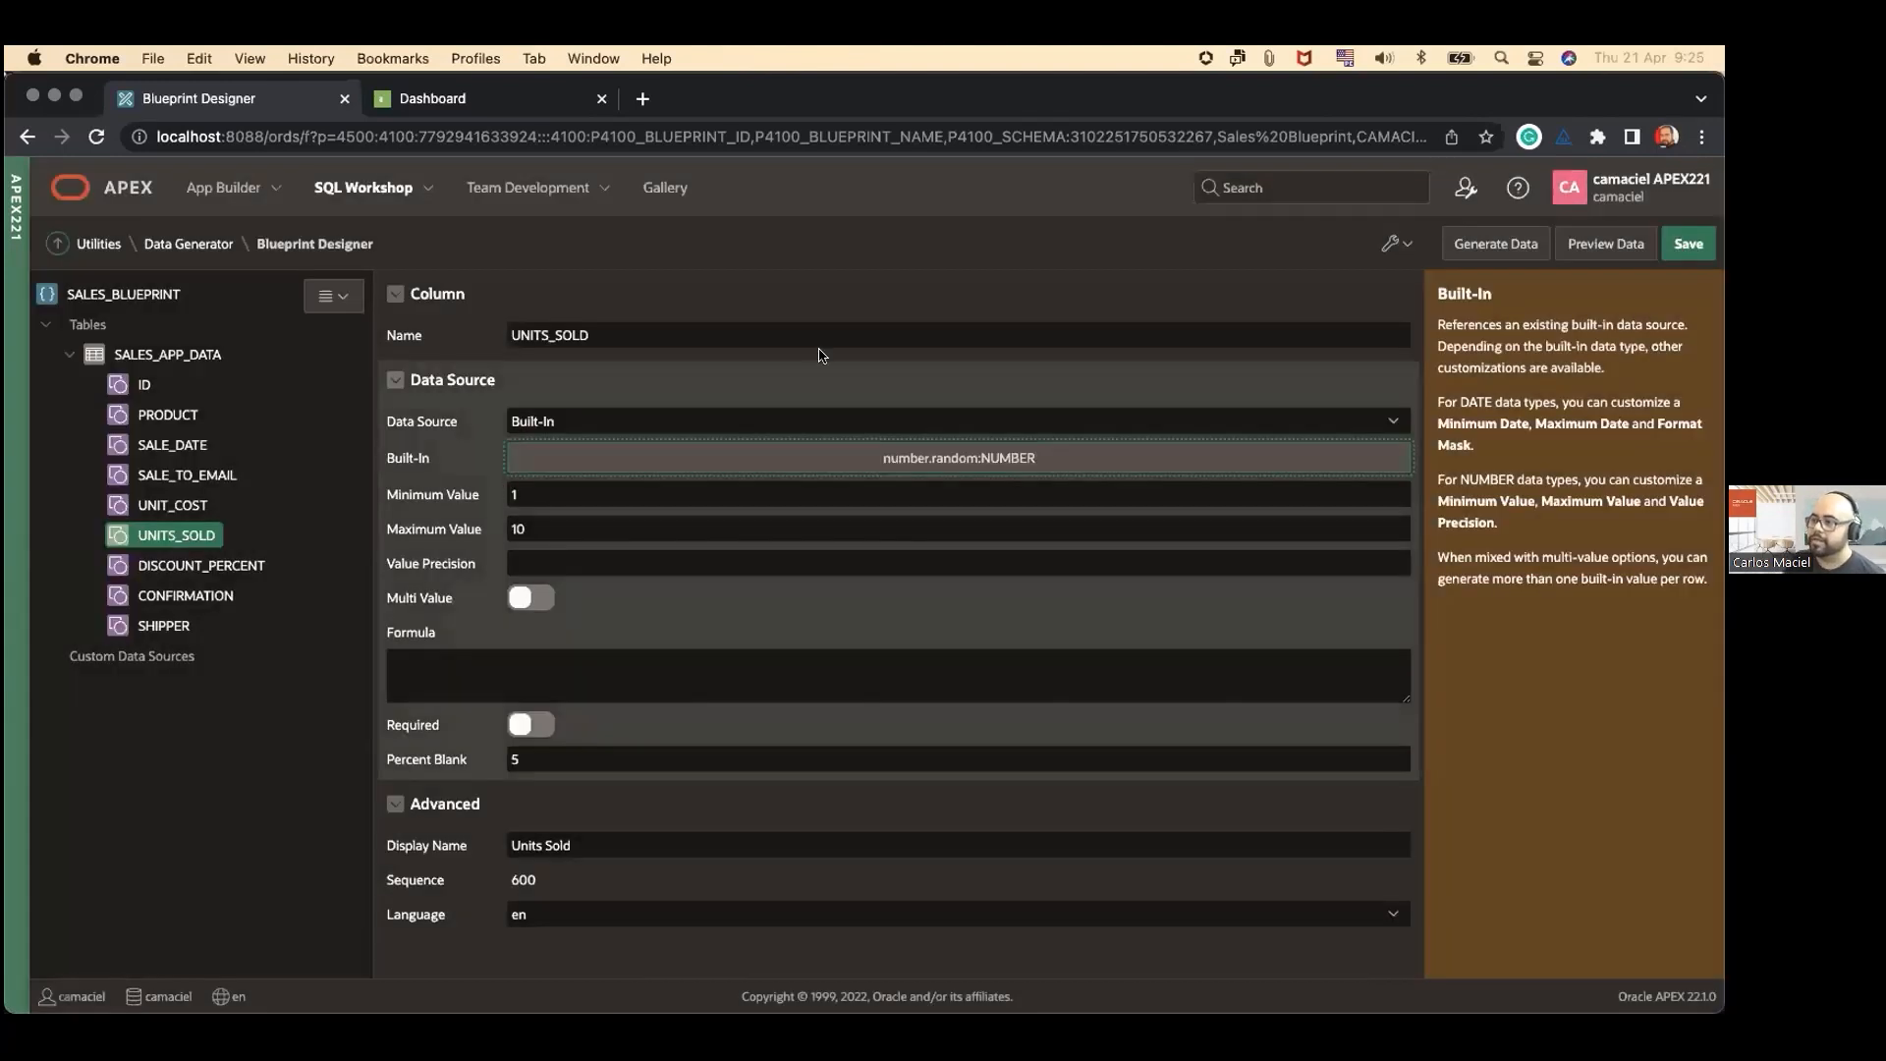
{"action": "left_click", "coordinate": [811, 257]}
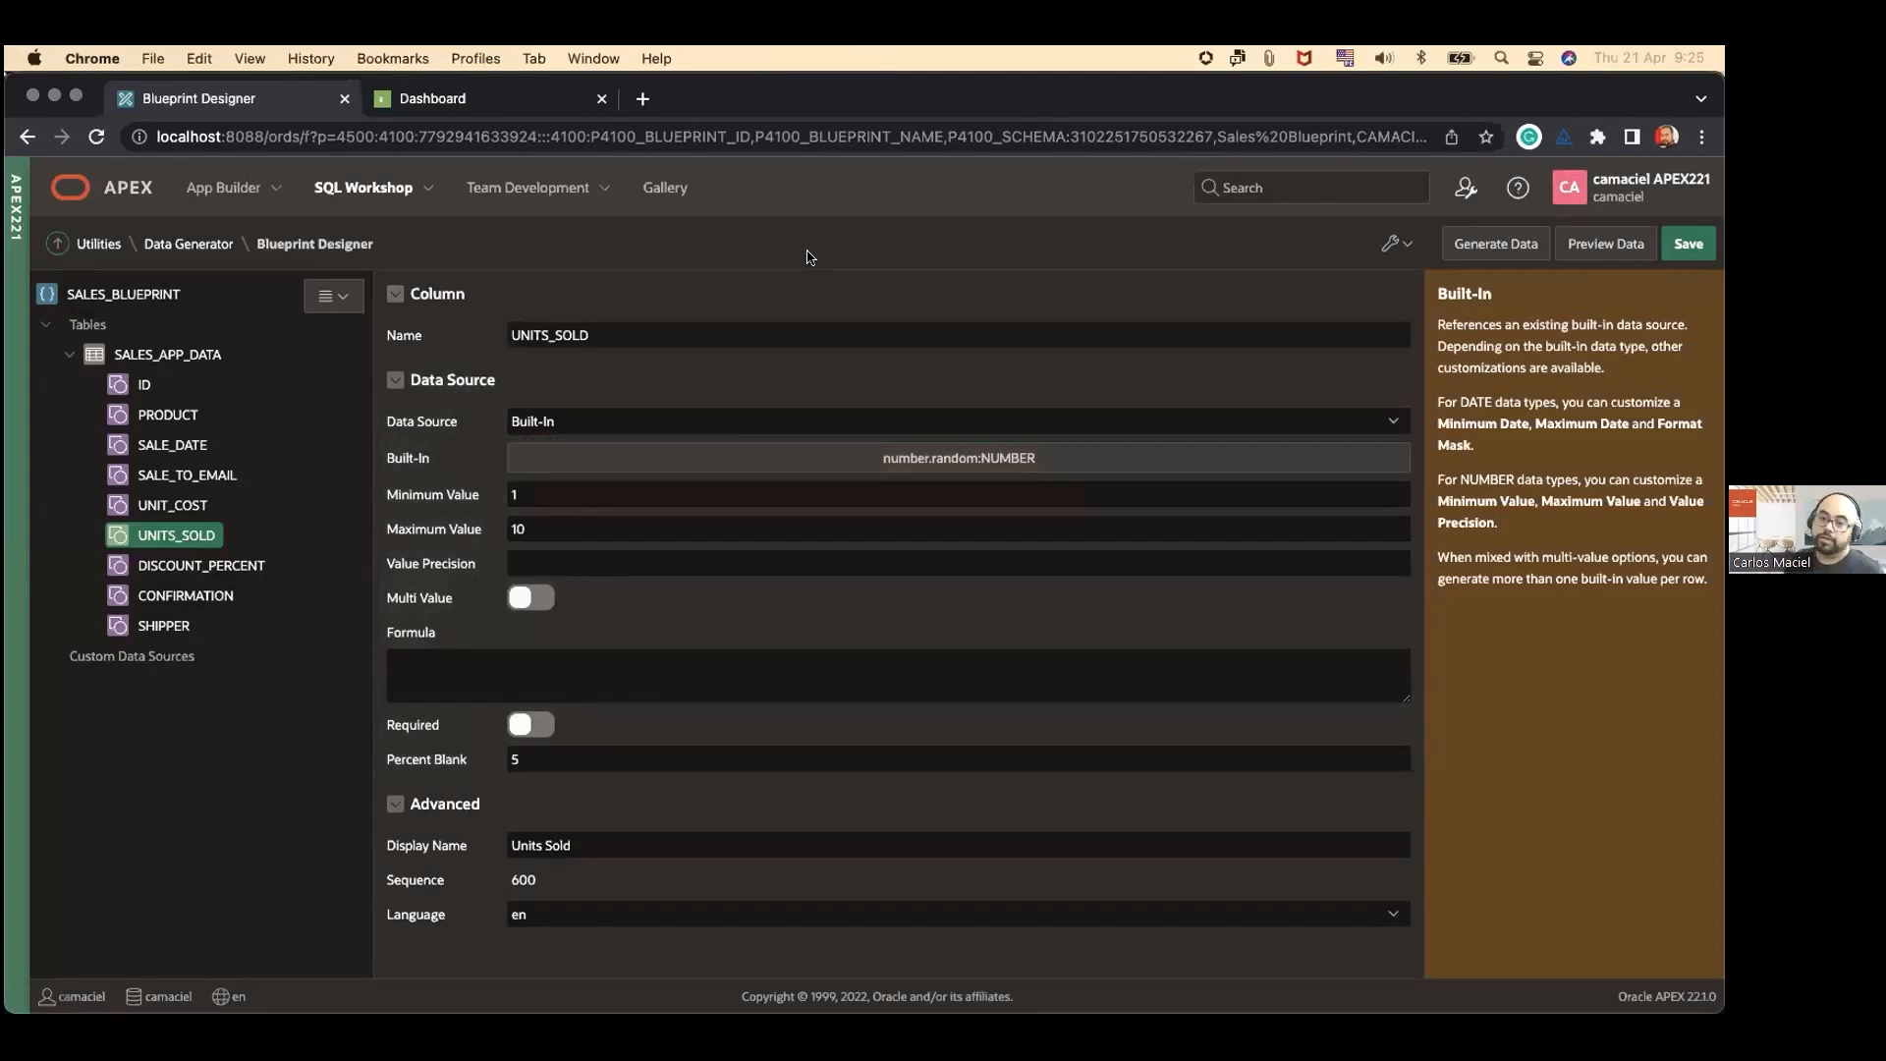
Step: Preview the sample data for SALES_APP_DATA, look through all its columns, and close the preview
{"action": "left_click", "coordinate": [1607, 245]}
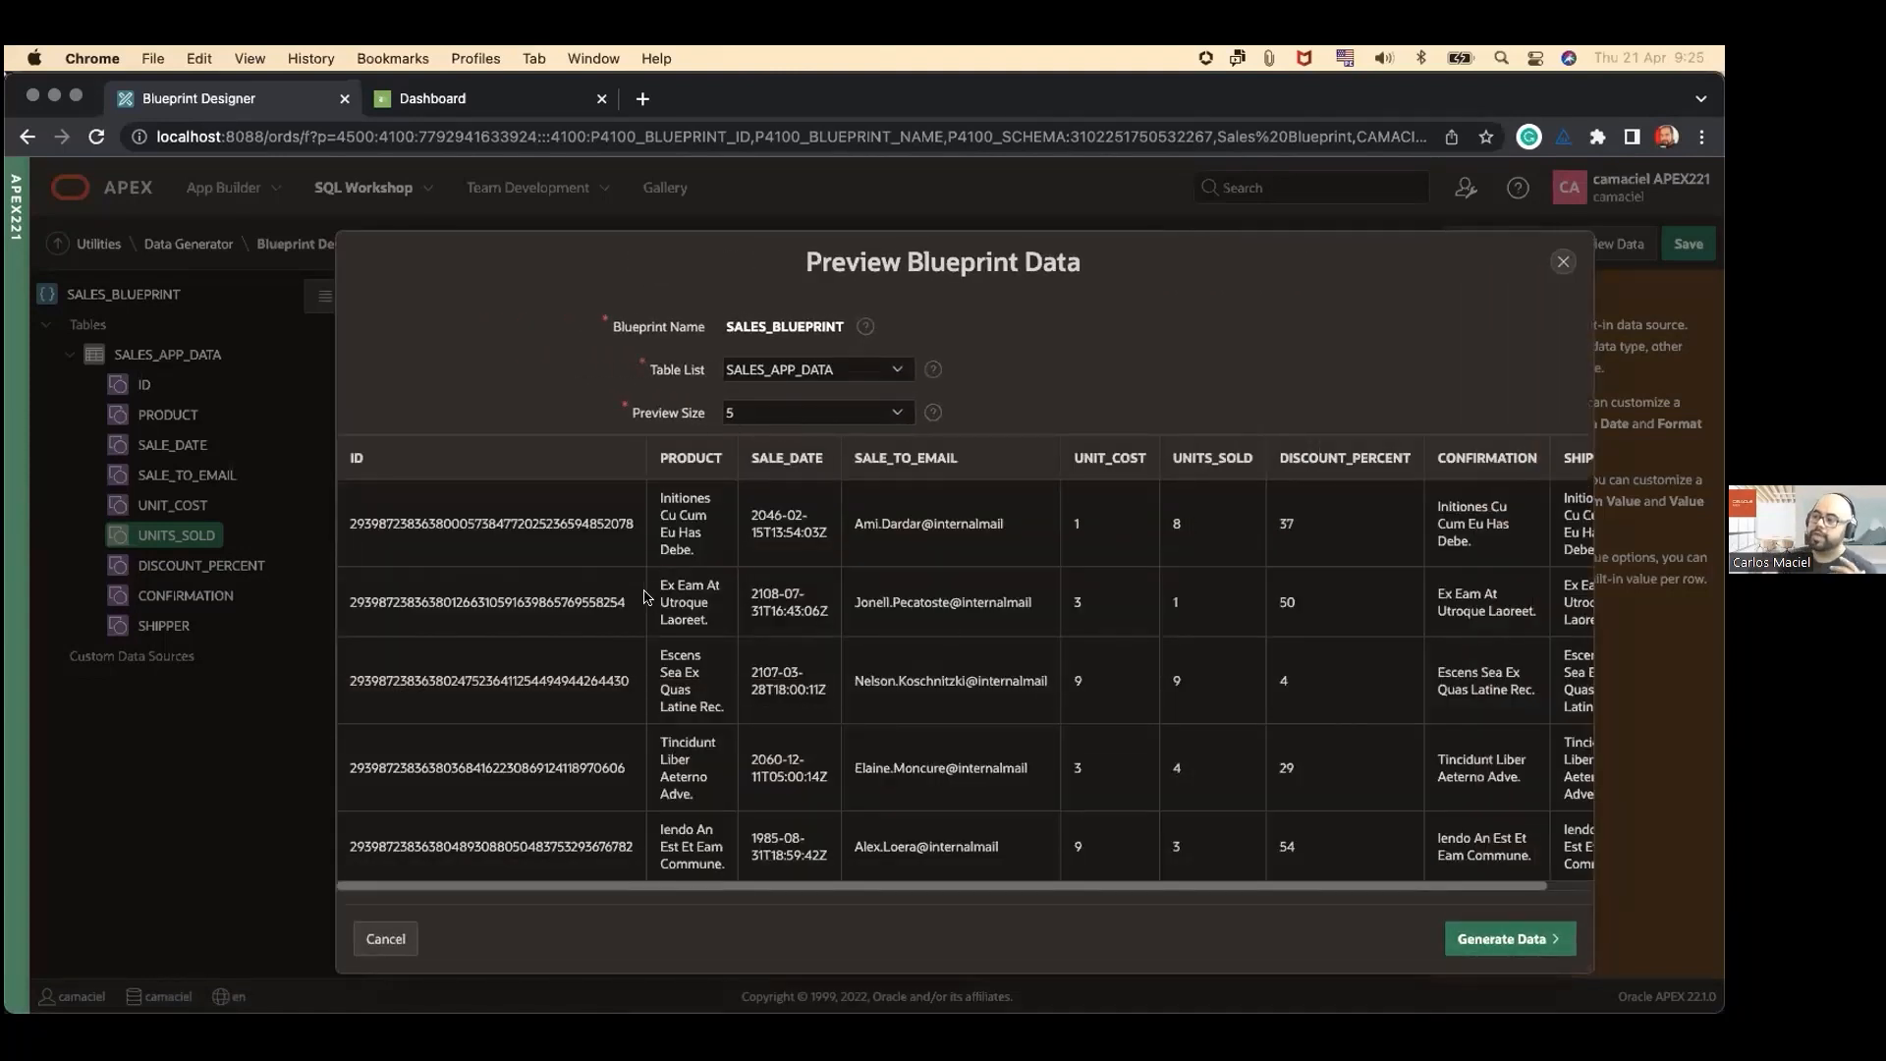
{"action": "double_click", "coordinate": [517, 523]}
{"action": "left_click", "coordinate": [548, 566]}
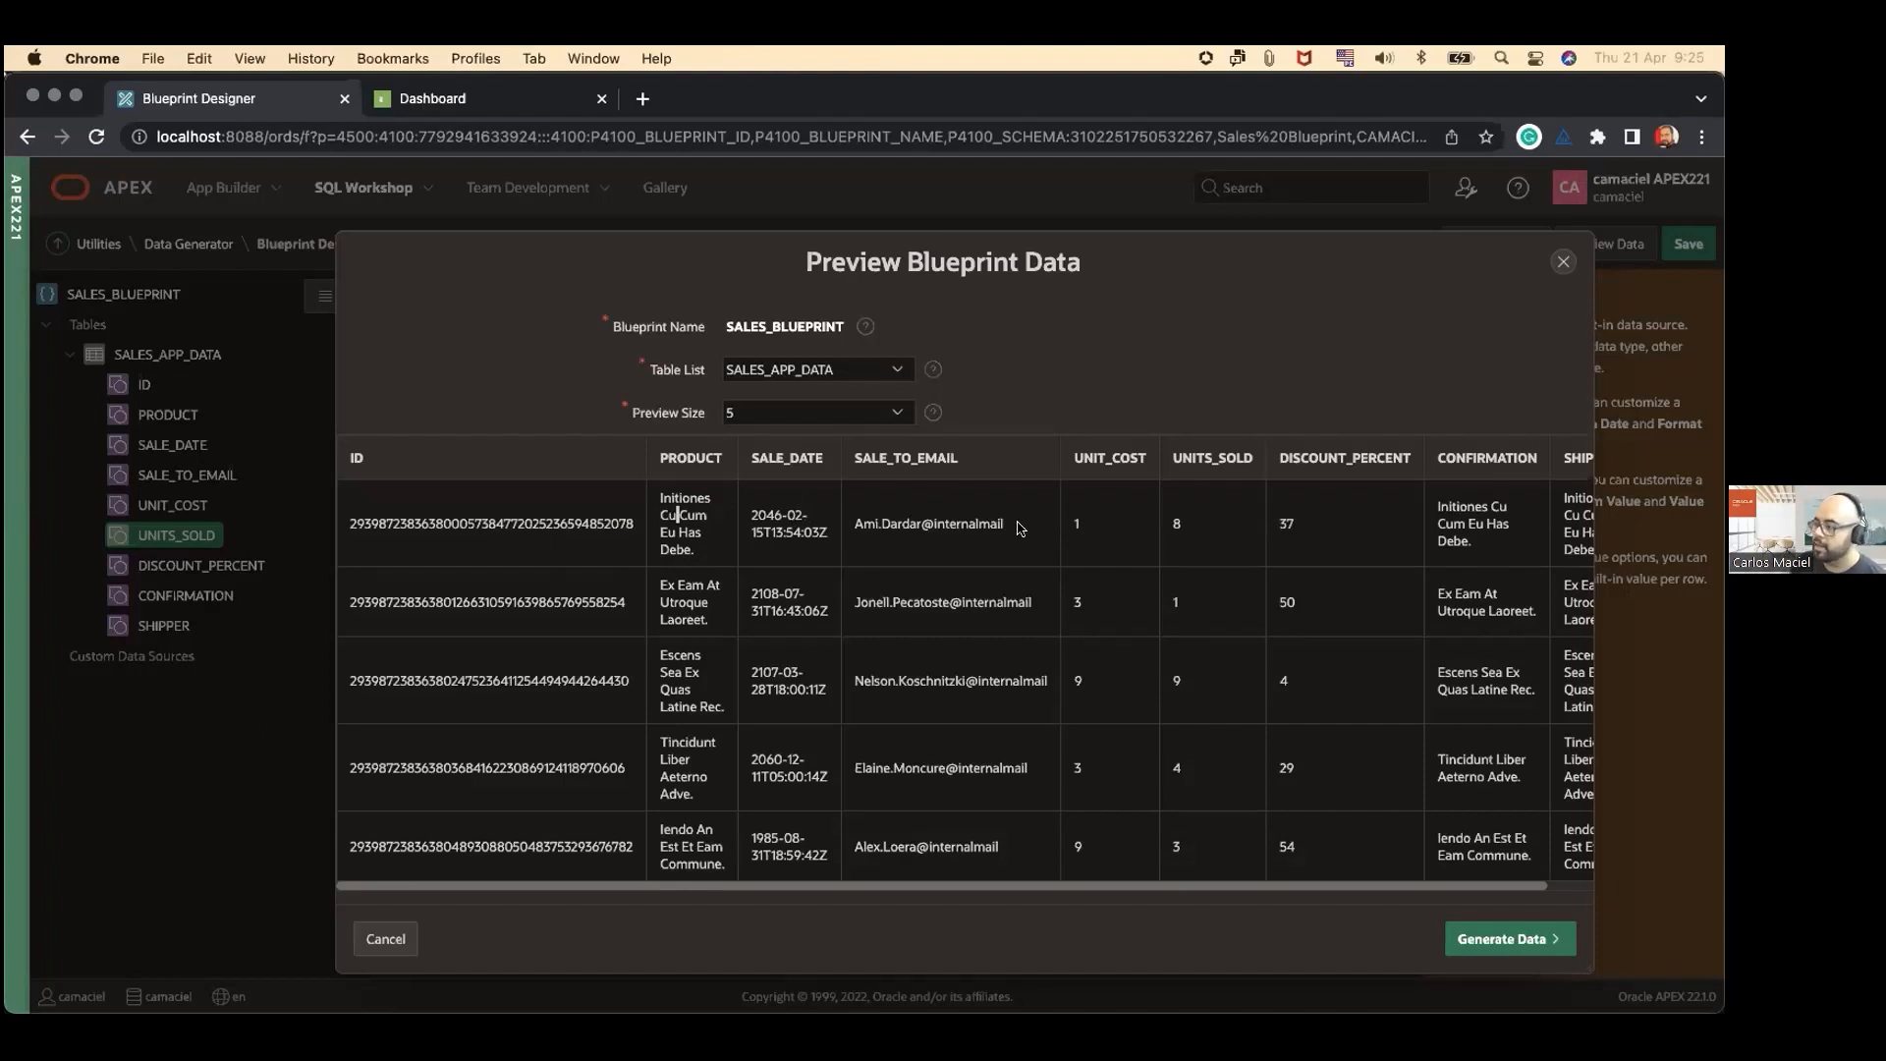
{"action": "scroll", "coordinate": [1380, 548], "scroll_direction": "right", "scroll_amount": 2}
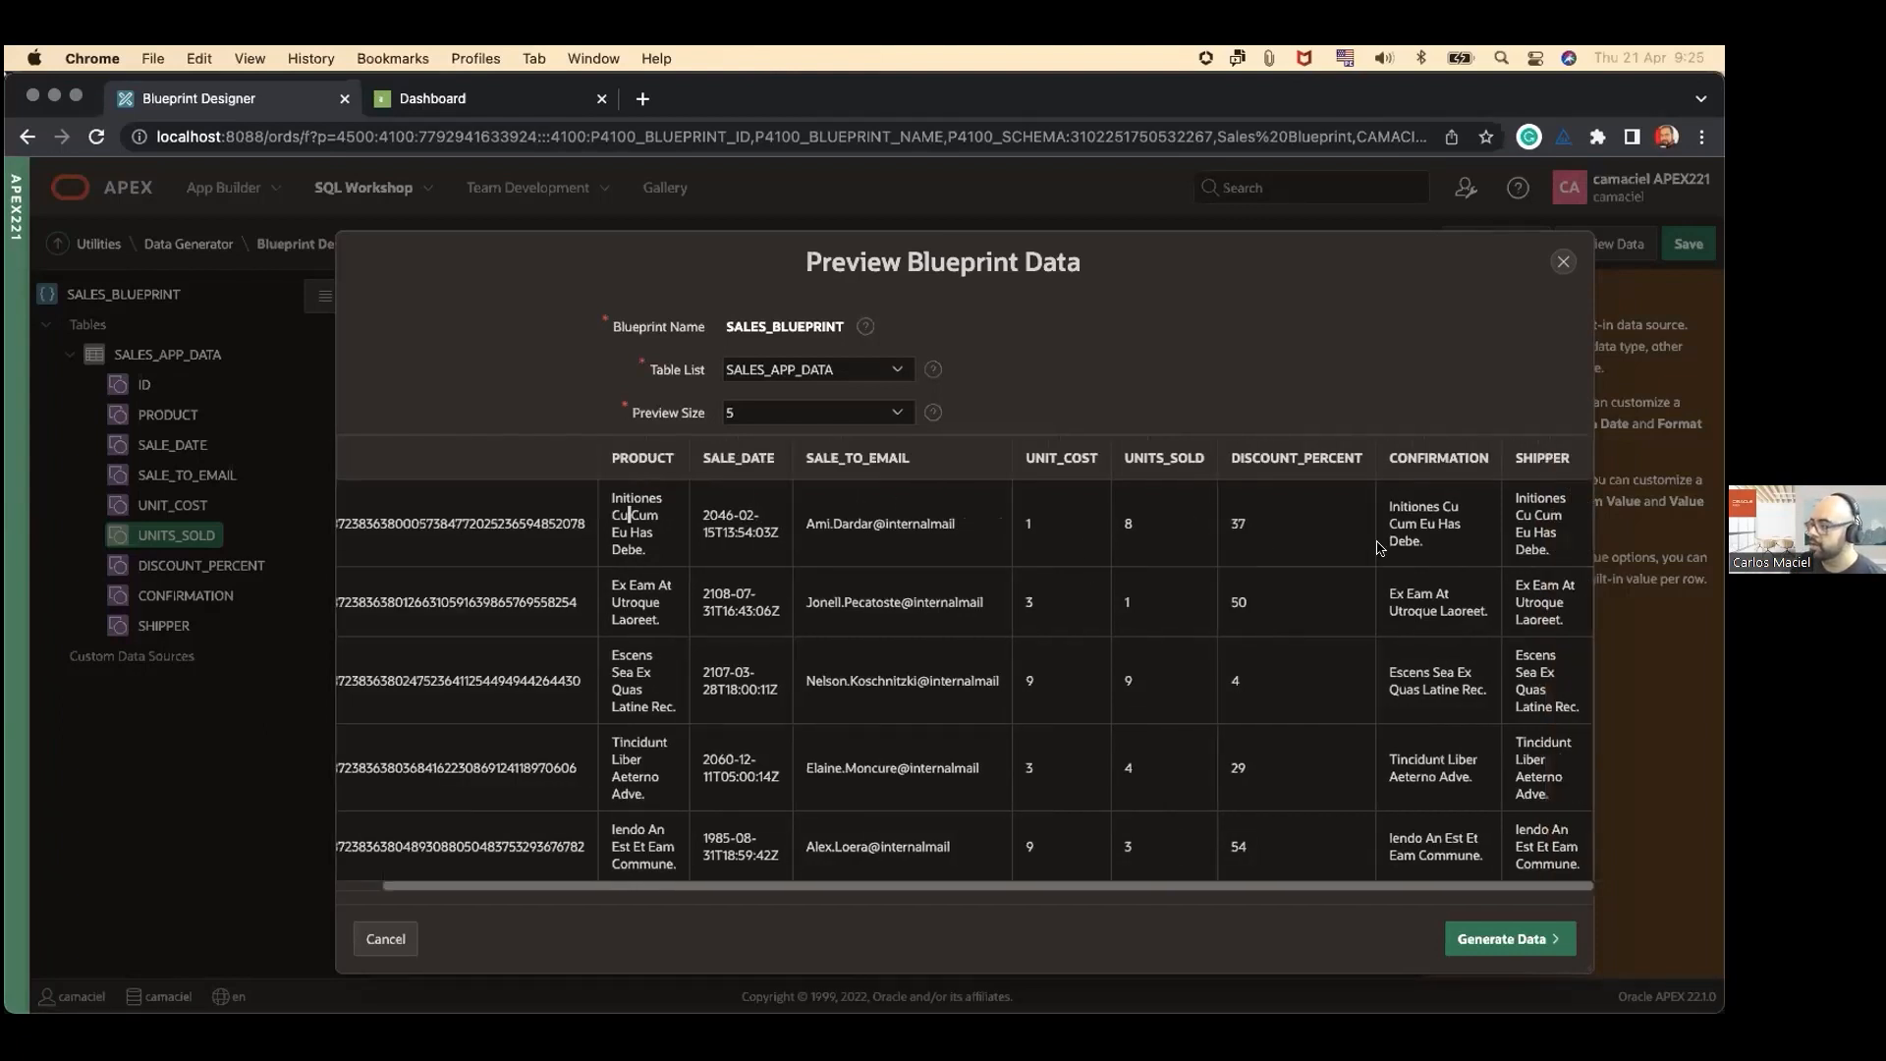
{"action": "scroll", "coordinate": [733, 570], "scroll_direction": "left", "scroll_amount": 2}
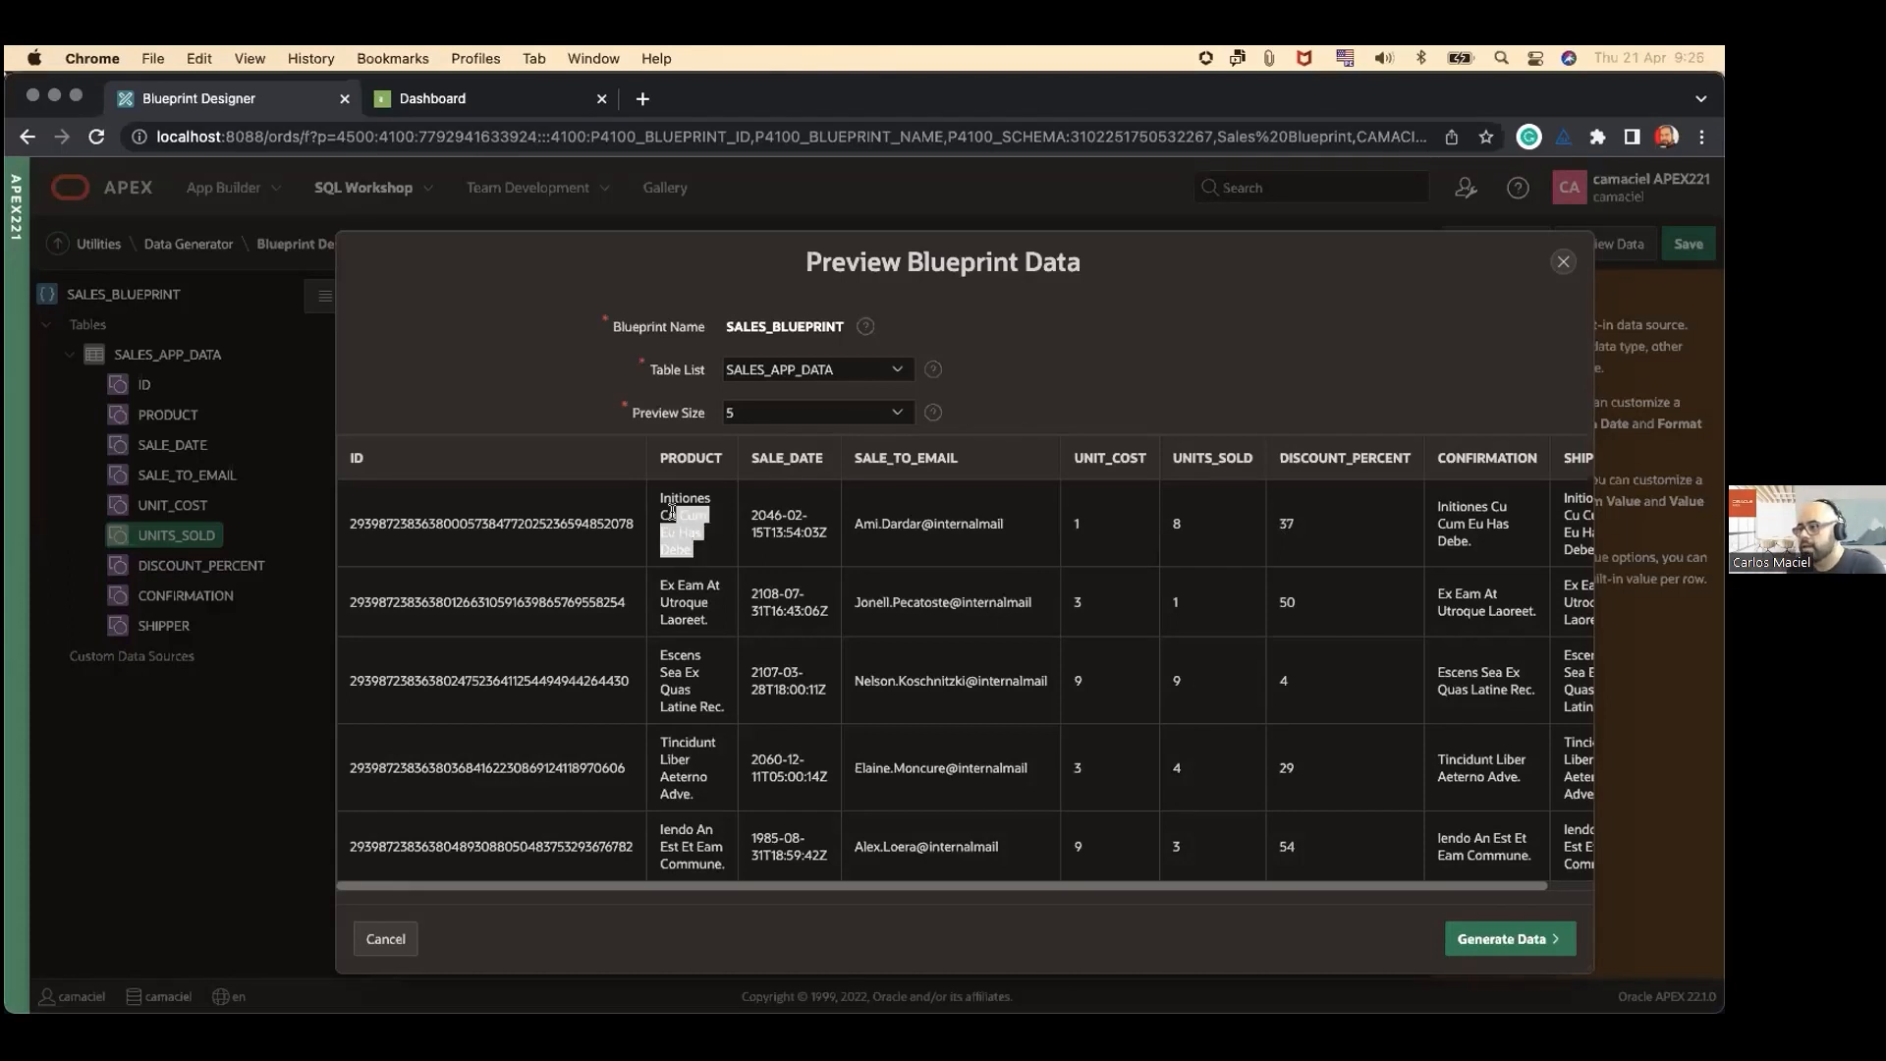
{"action": "left_click", "coordinate": [1561, 262]}
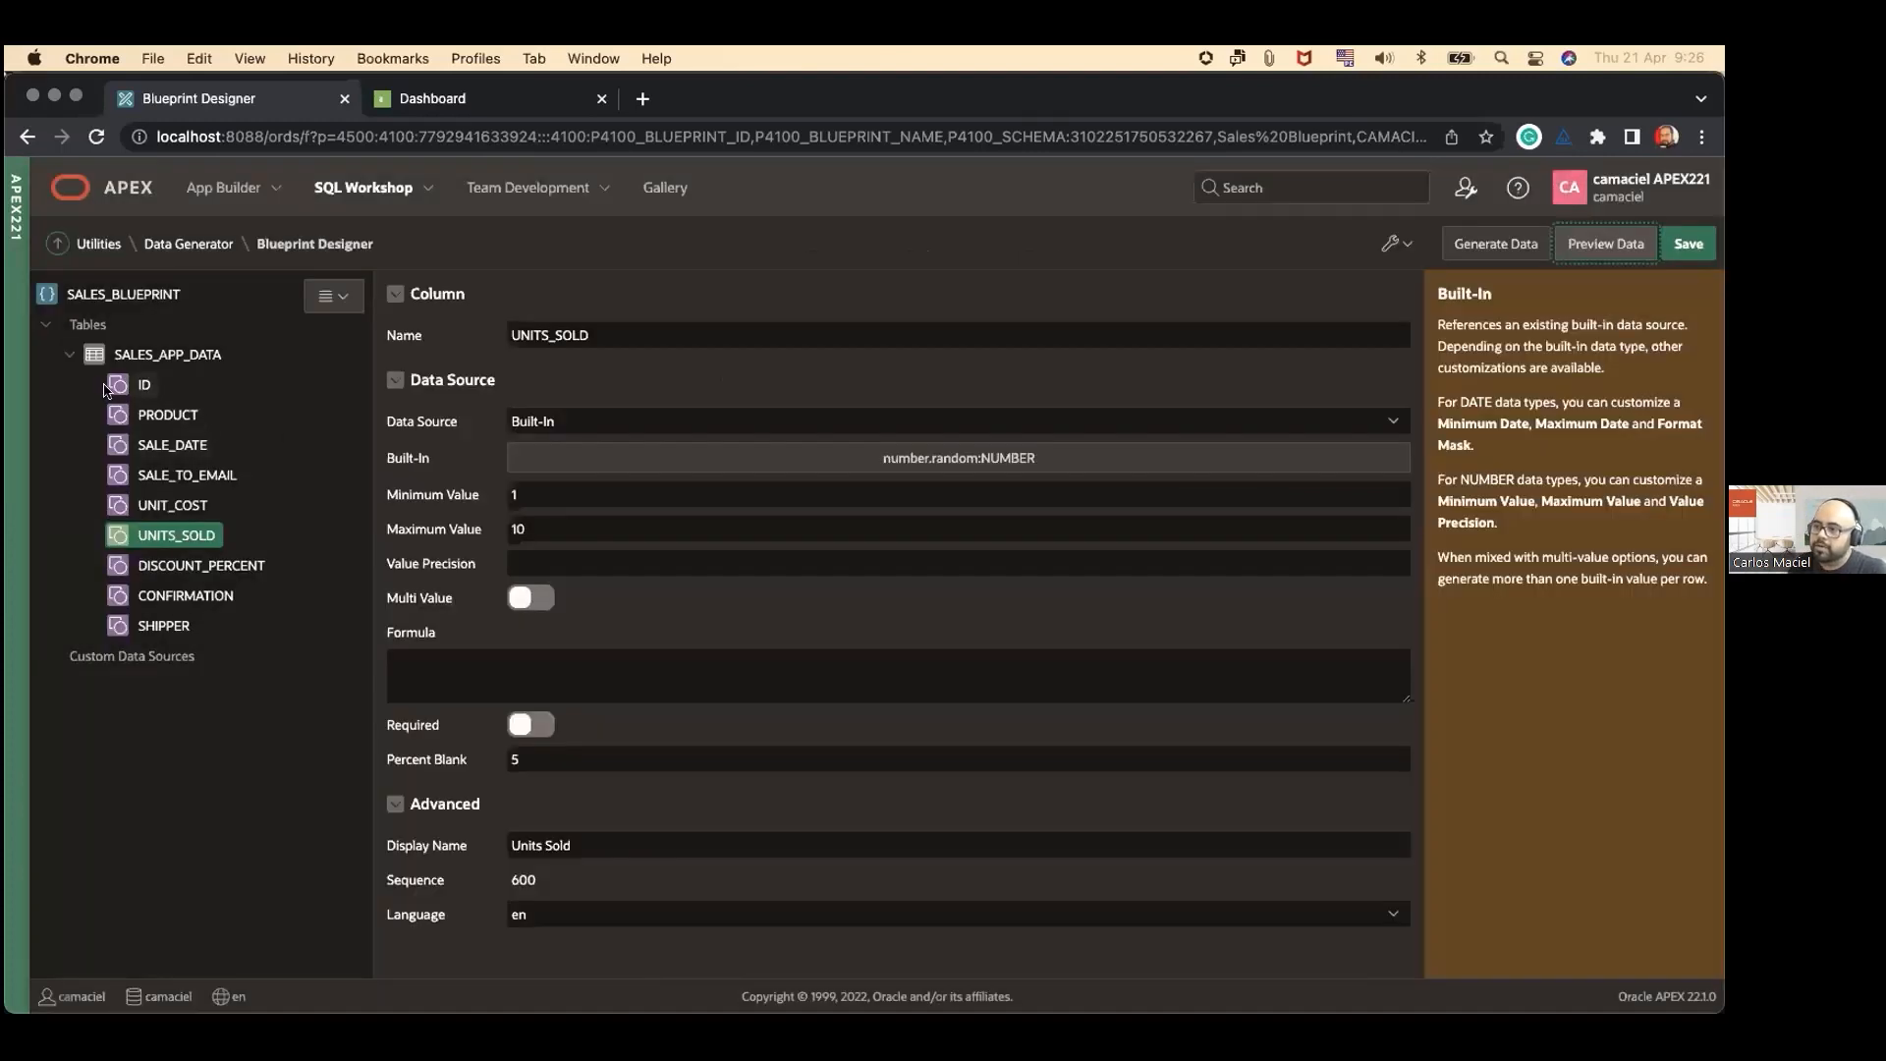
Step: Set the PRODUCT column's built-in data source to Product Name (generic_prod.product_name)
{"action": "left_click", "coordinate": [165, 413]}
{"action": "left_click", "coordinate": [982, 462]}
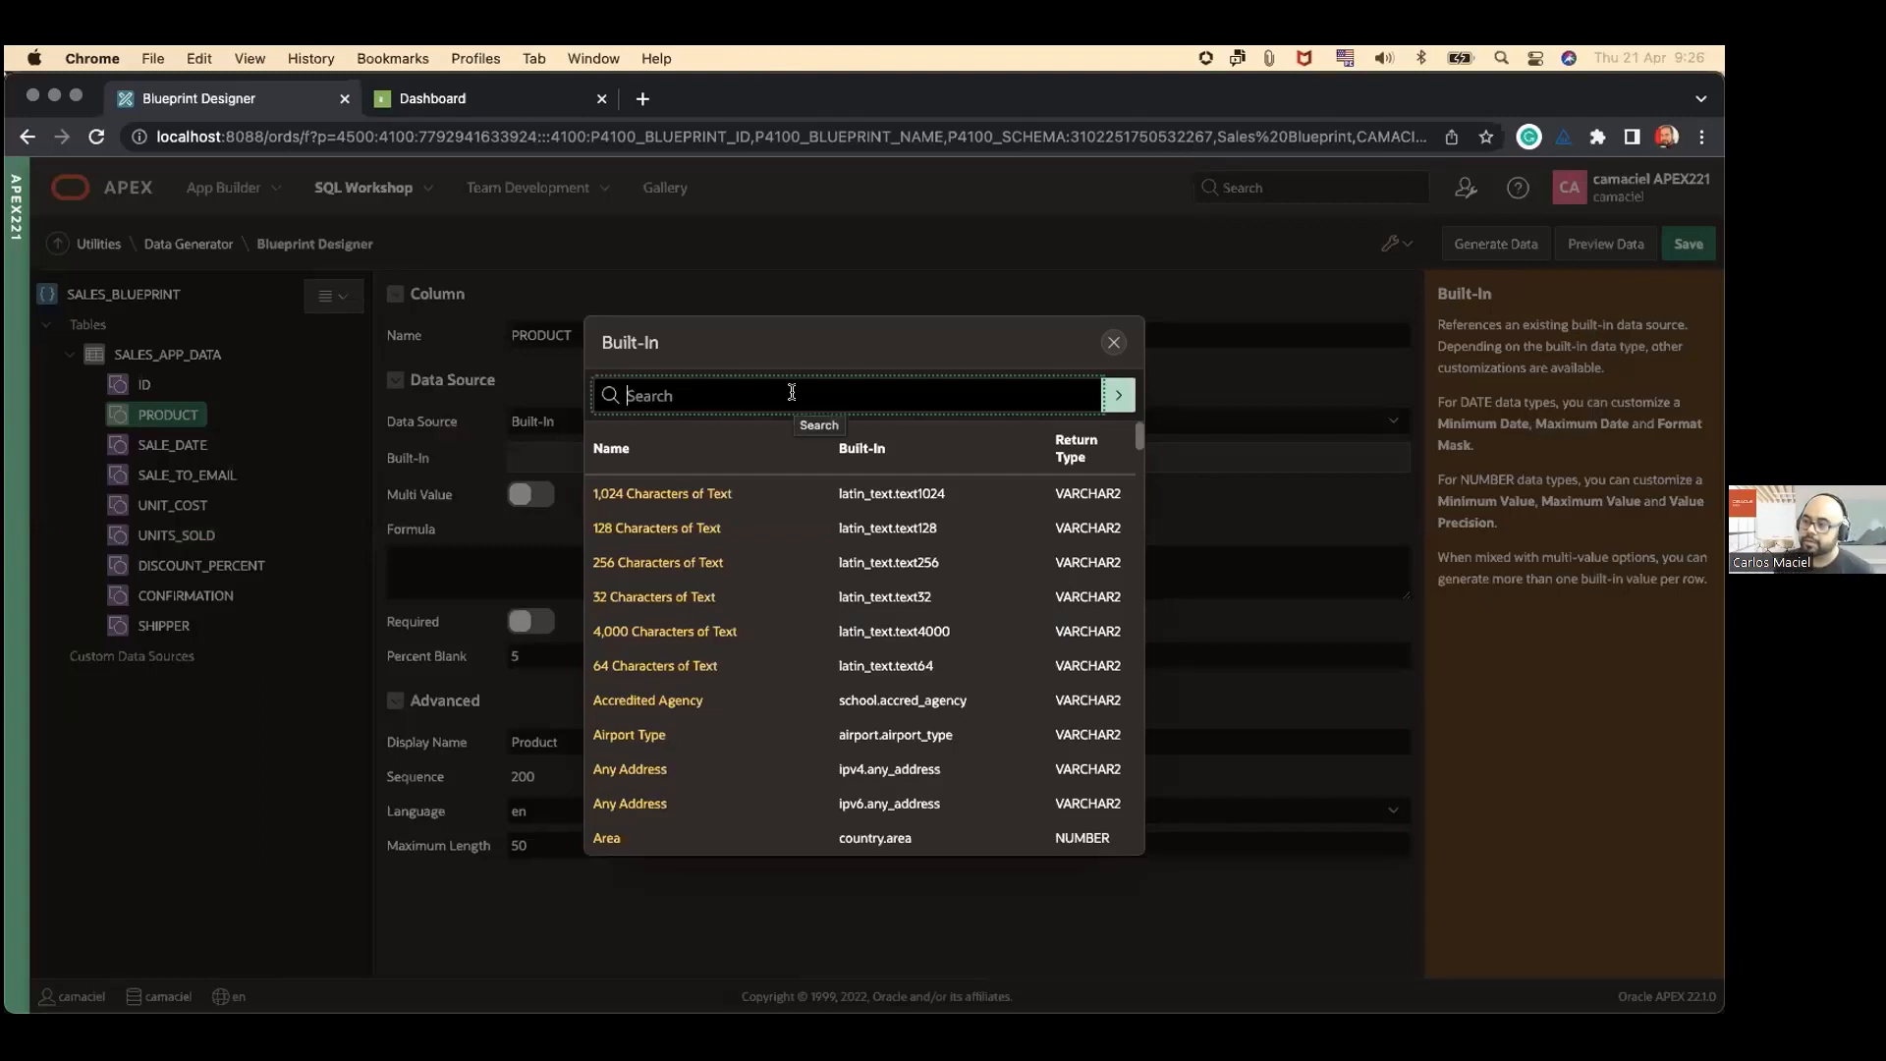
{"action": "type", "text": "produc"}
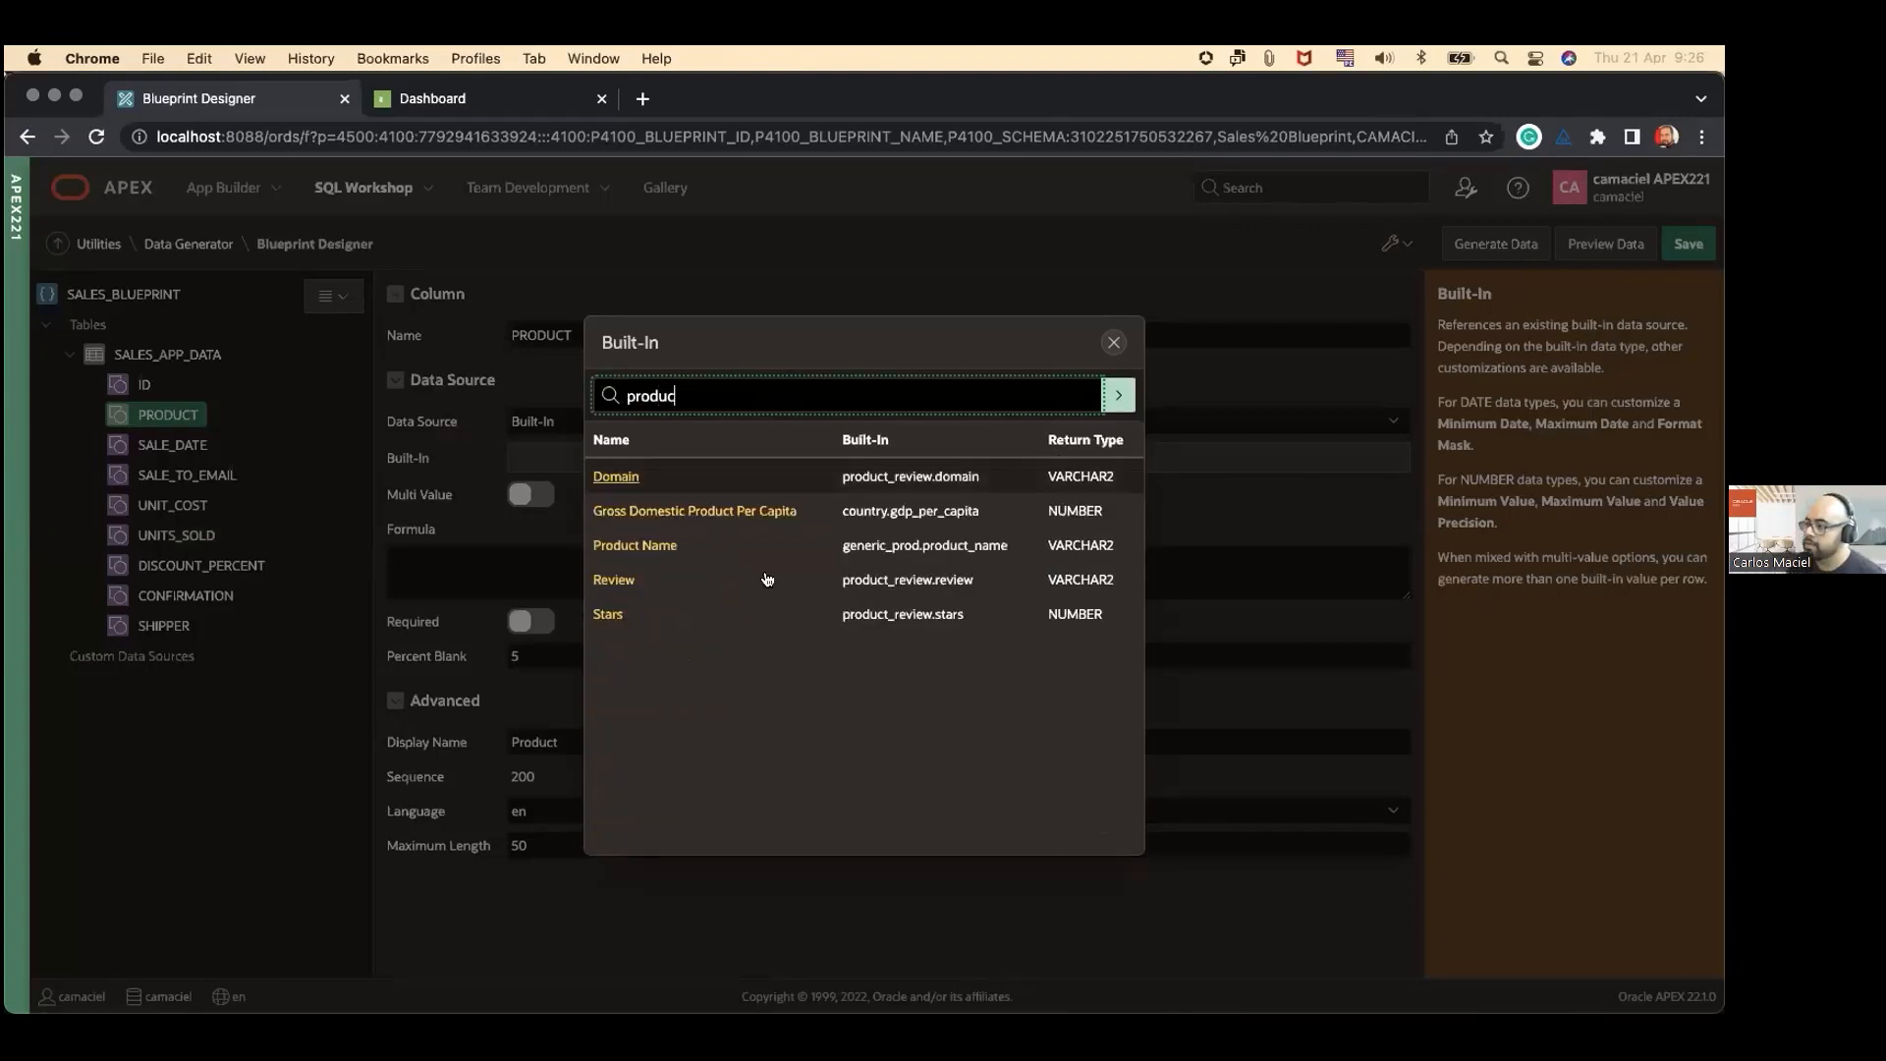
{"action": "left_click", "coordinate": [633, 546]}
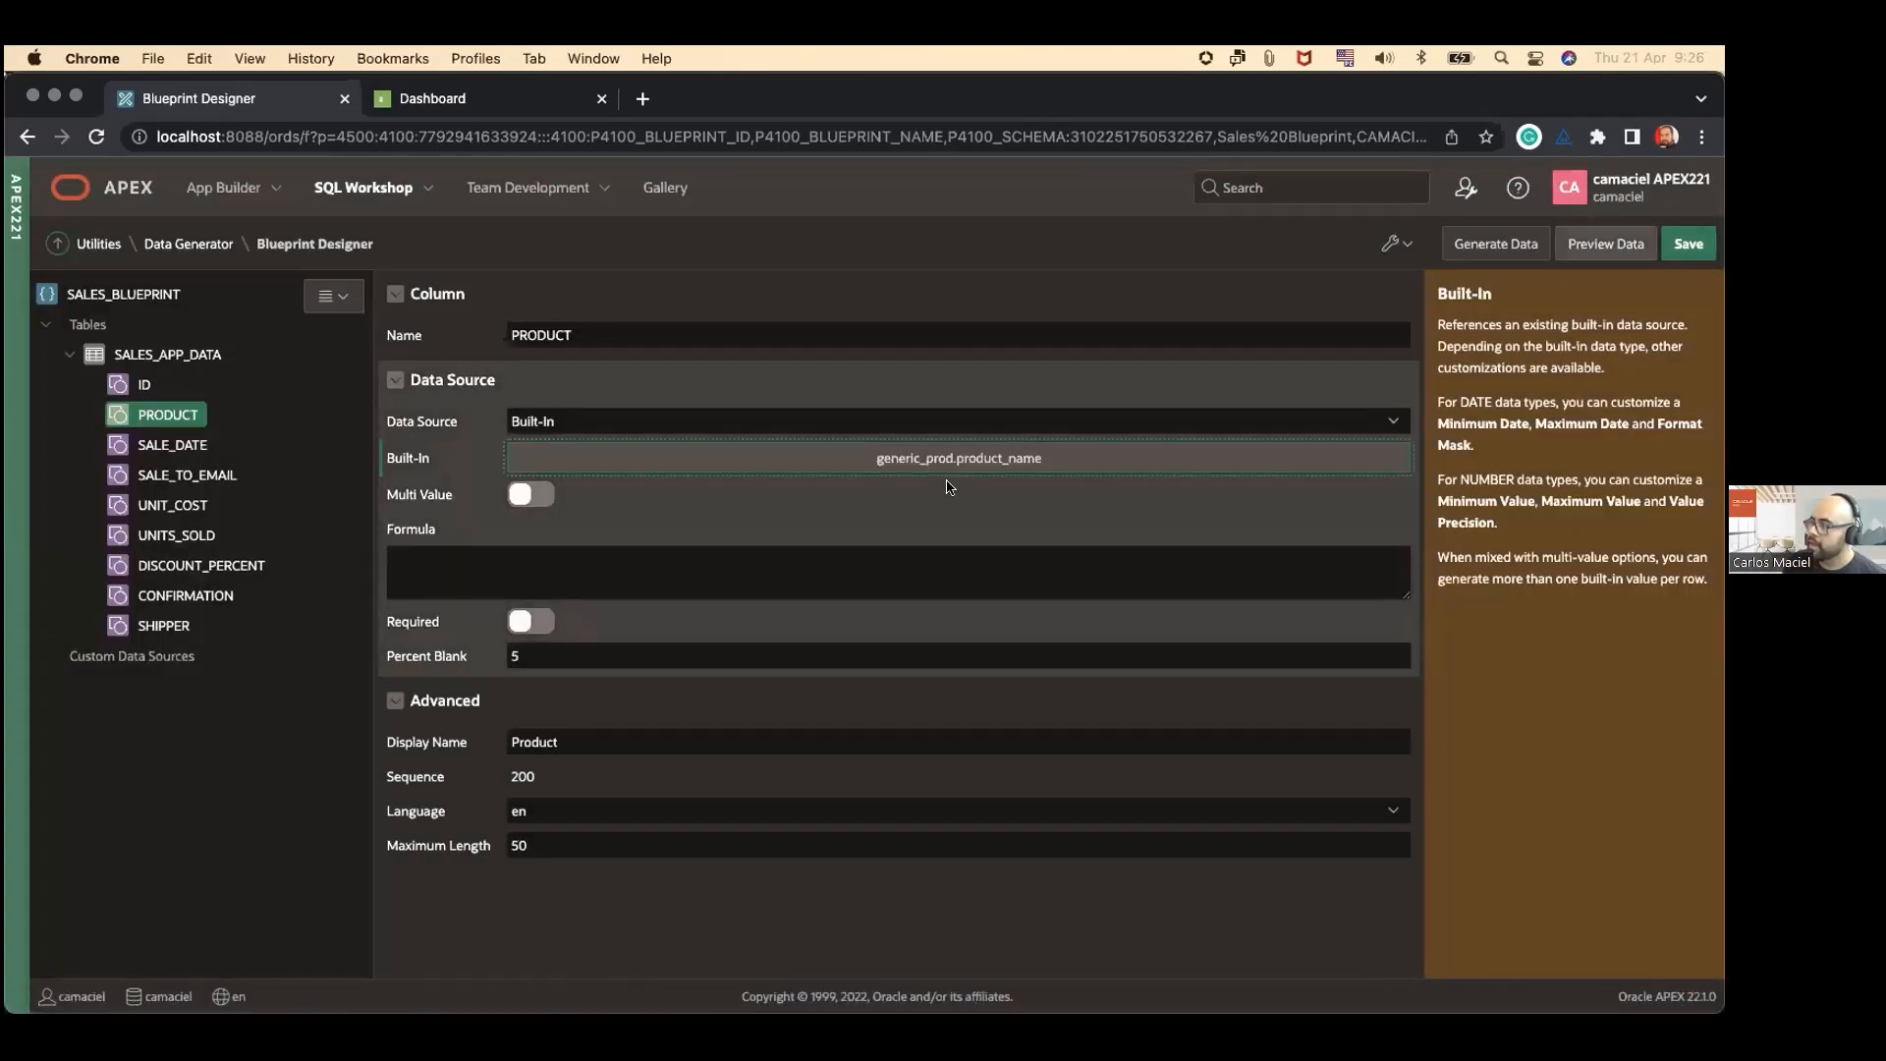
Step: Preview the blueprint data again in an enlarged window, check the PRODUCT values, and close the preview
{"action": "left_click", "coordinate": [1605, 244]}
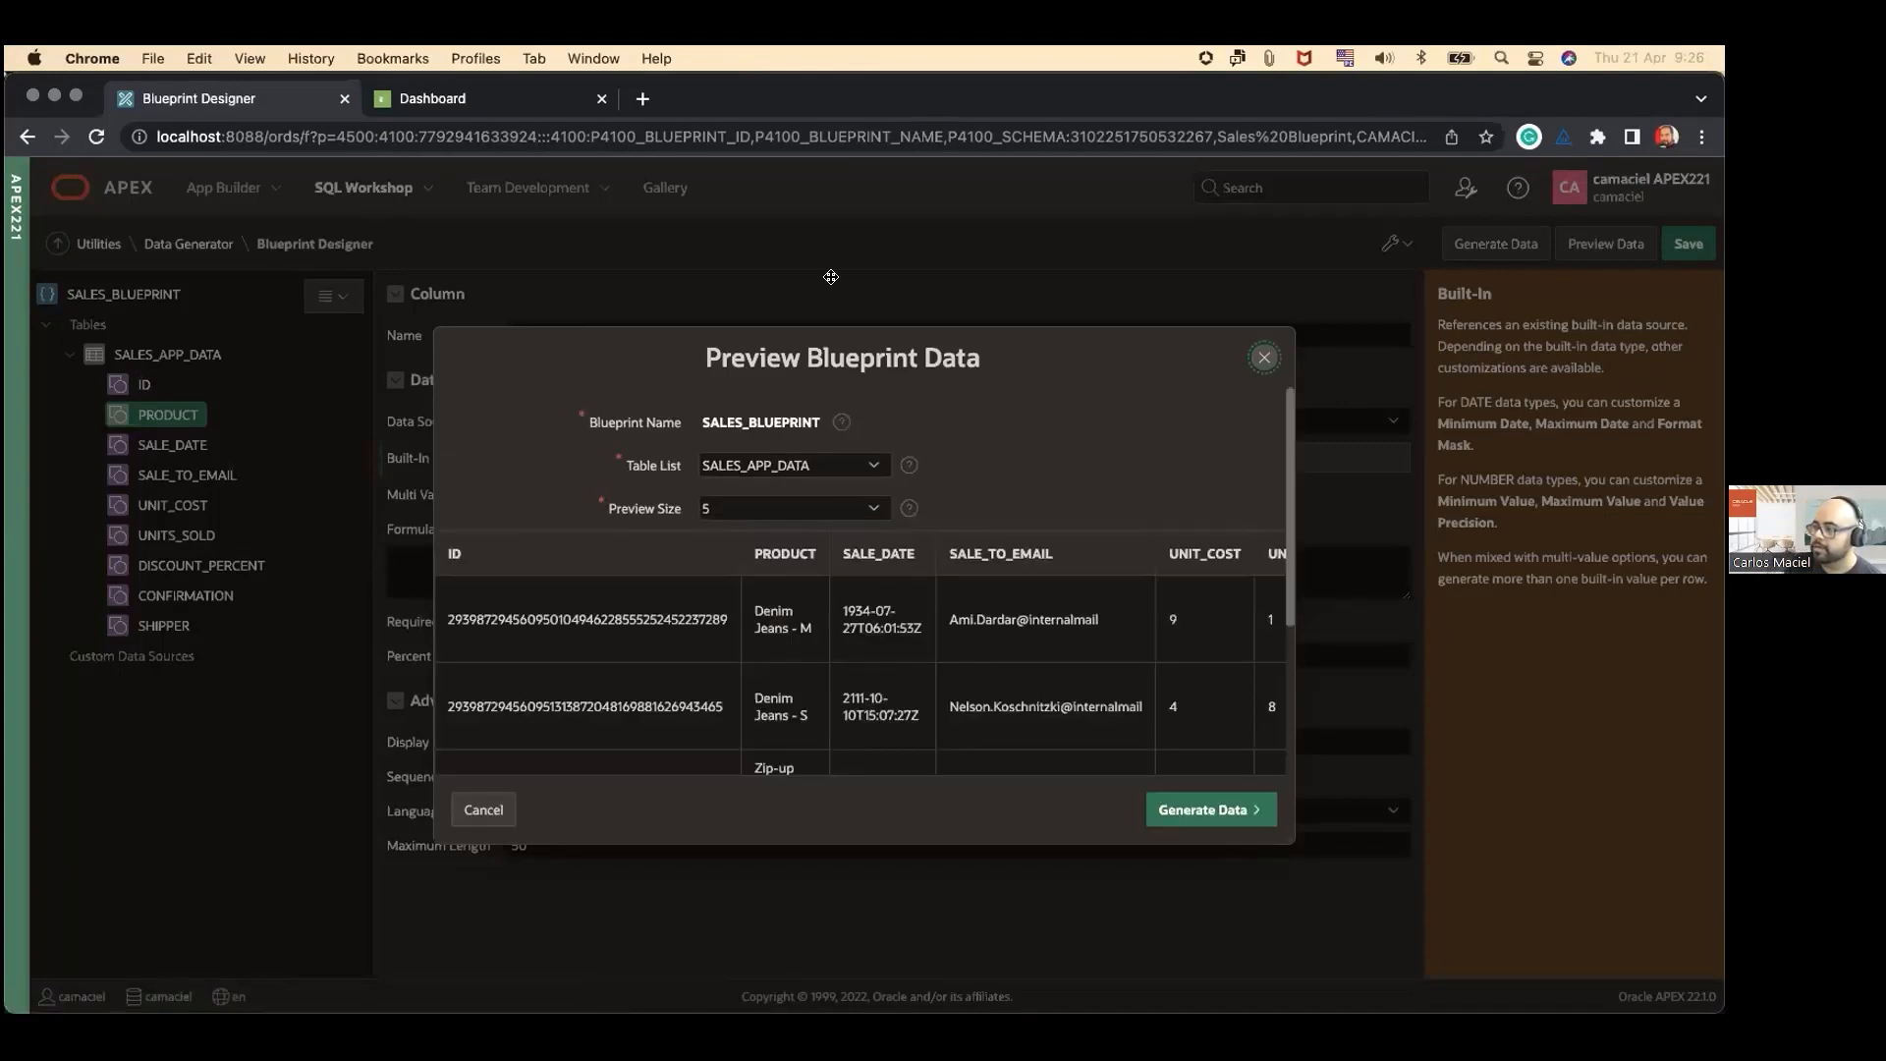
{"action": "left_click_drag", "start_coordinate": [857, 339], "coordinate": [830, 241]}
{"action": "left_click_drag", "start_coordinate": [1258, 737], "coordinate": [1327, 821]}
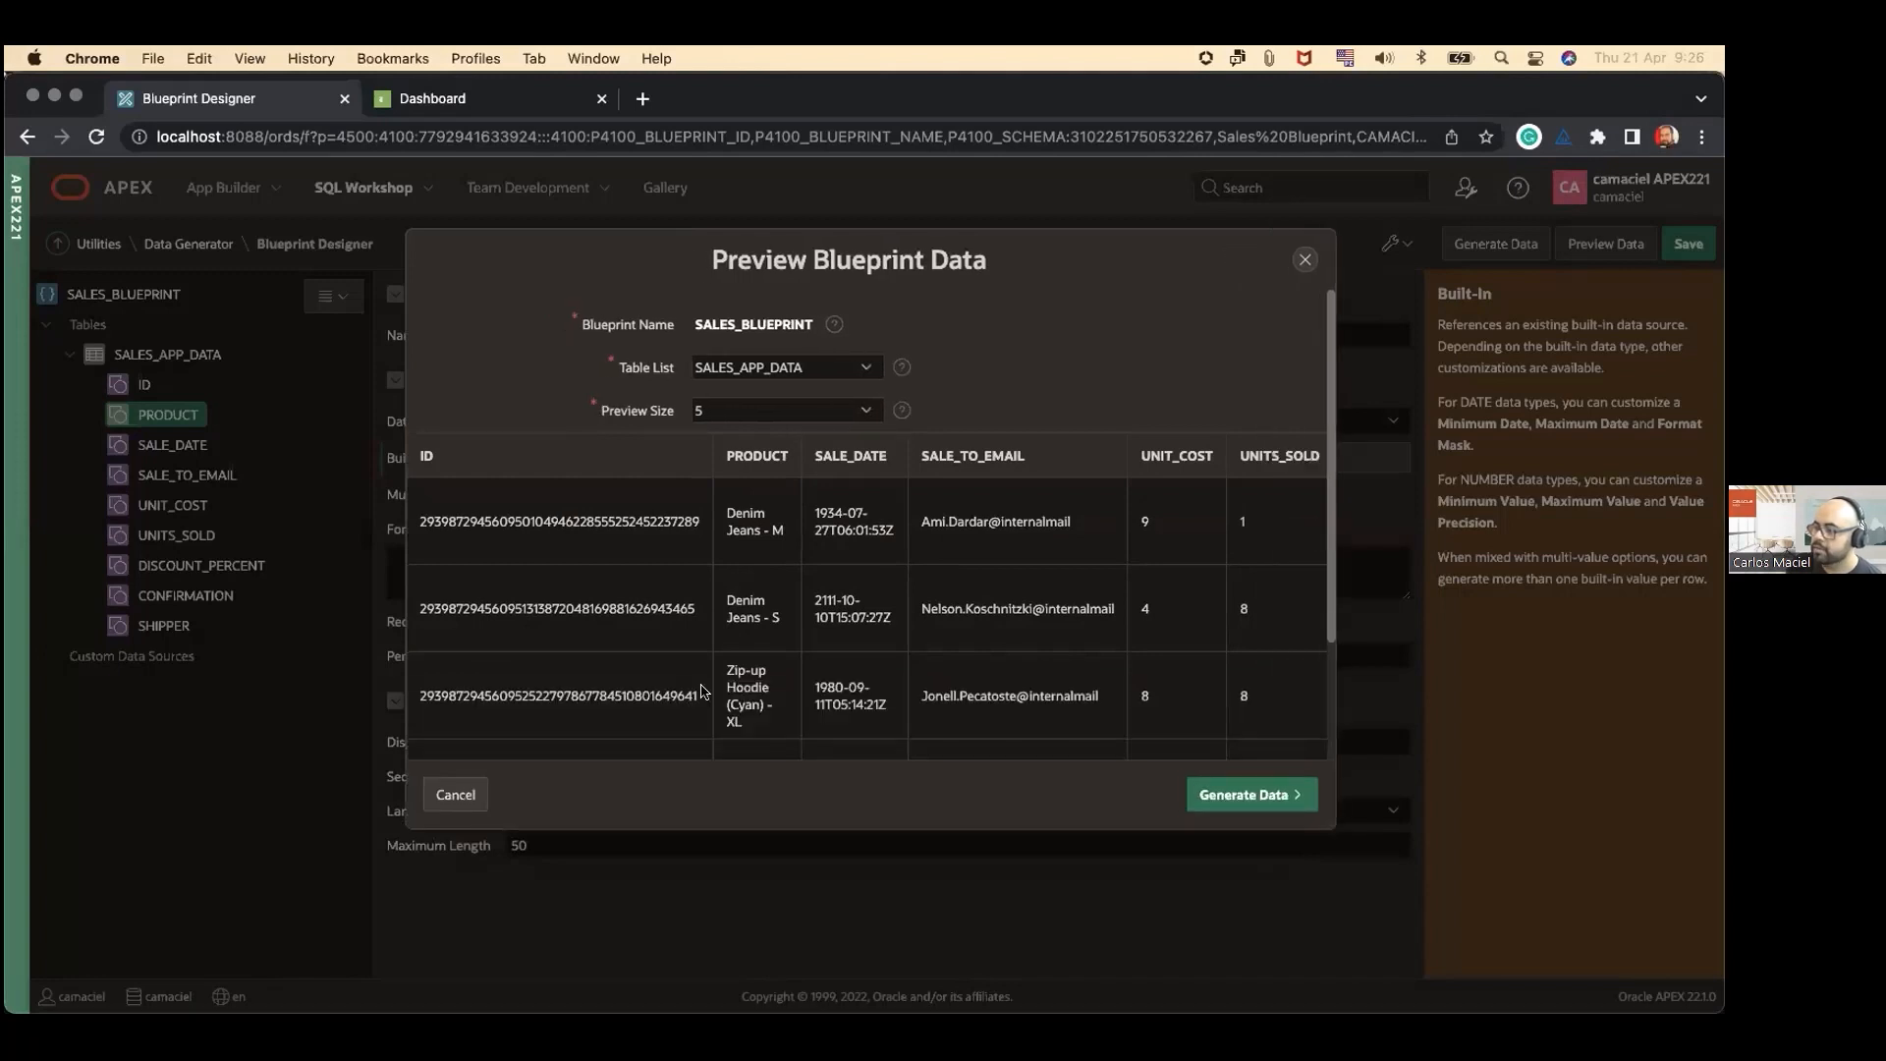
{"action": "scroll", "coordinate": [755, 640], "scroll_direction": "down", "scroll_amount": 1}
{"action": "scroll", "coordinate": [775, 642], "scroll_direction": "down", "scroll_amount": 1}
{"action": "scroll", "coordinate": [772, 654], "scroll_direction": "up", "scroll_amount": 2}
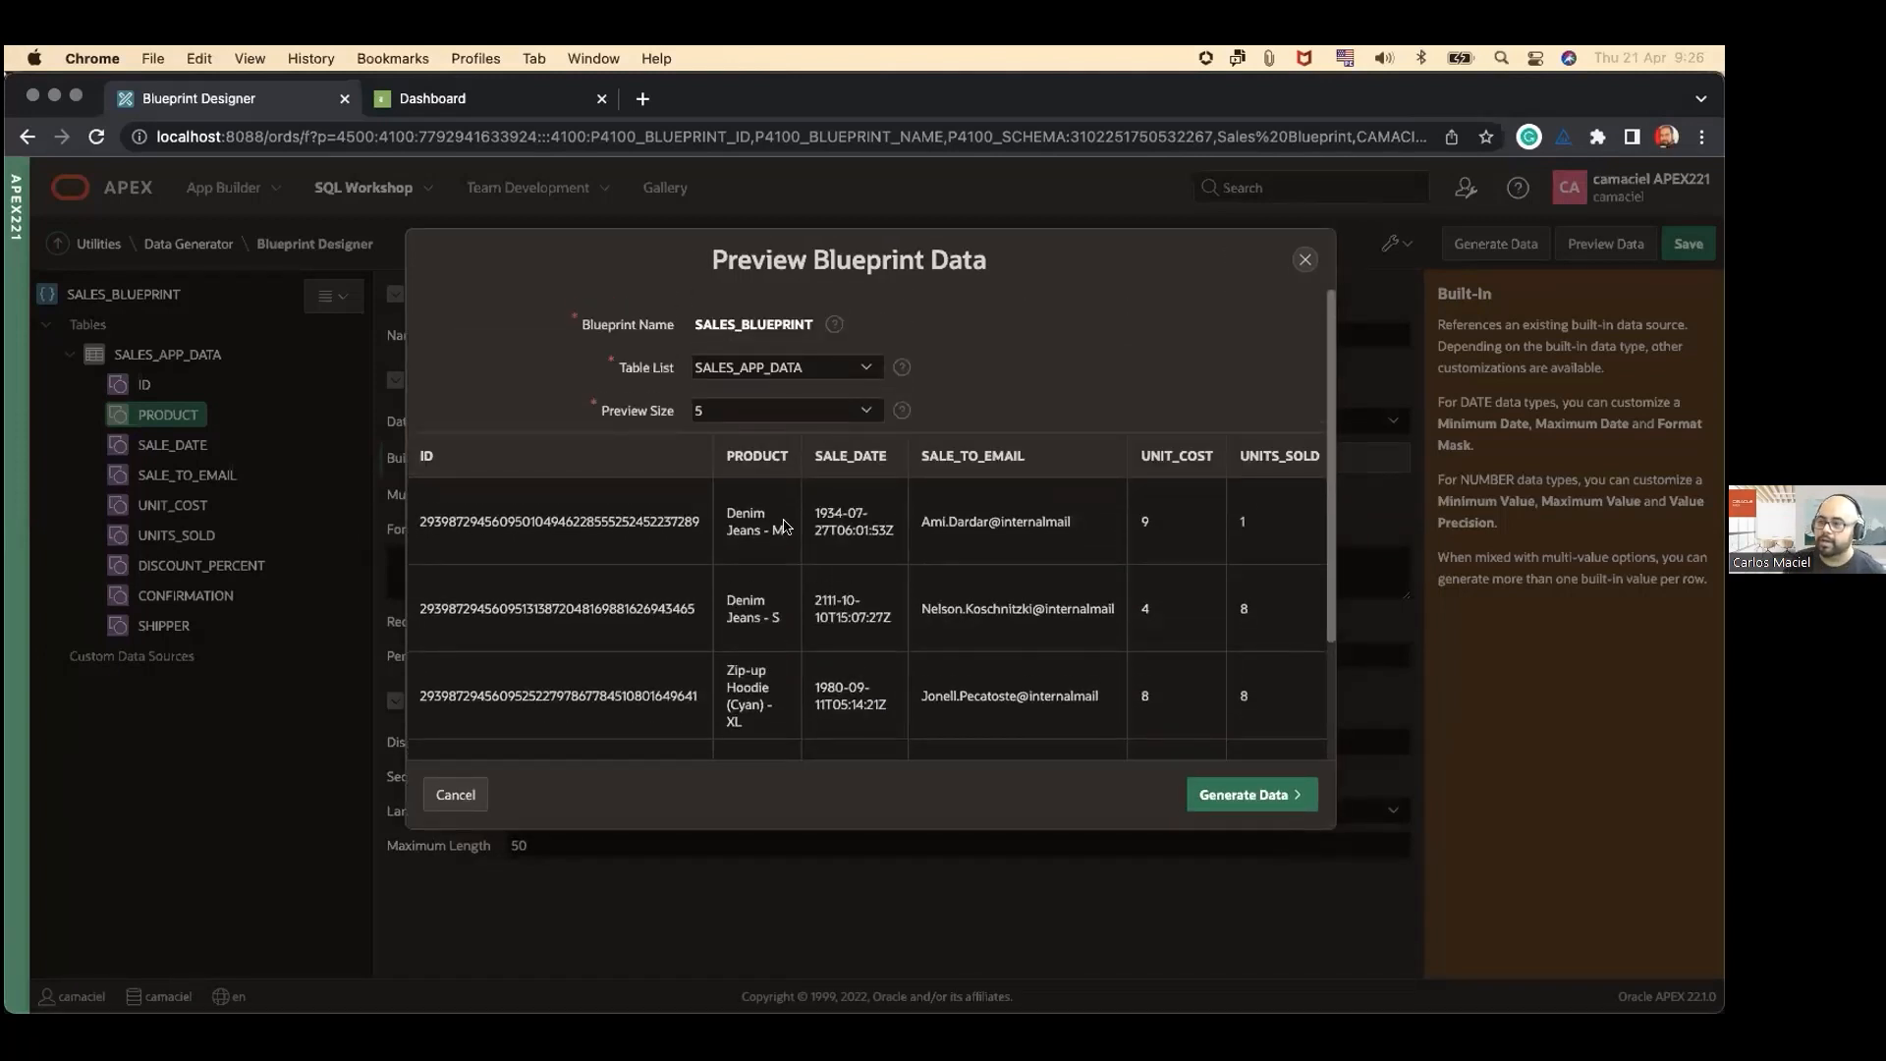
{"action": "scroll", "coordinate": [1027, 411], "scroll_direction": "down", "scroll_amount": 1}
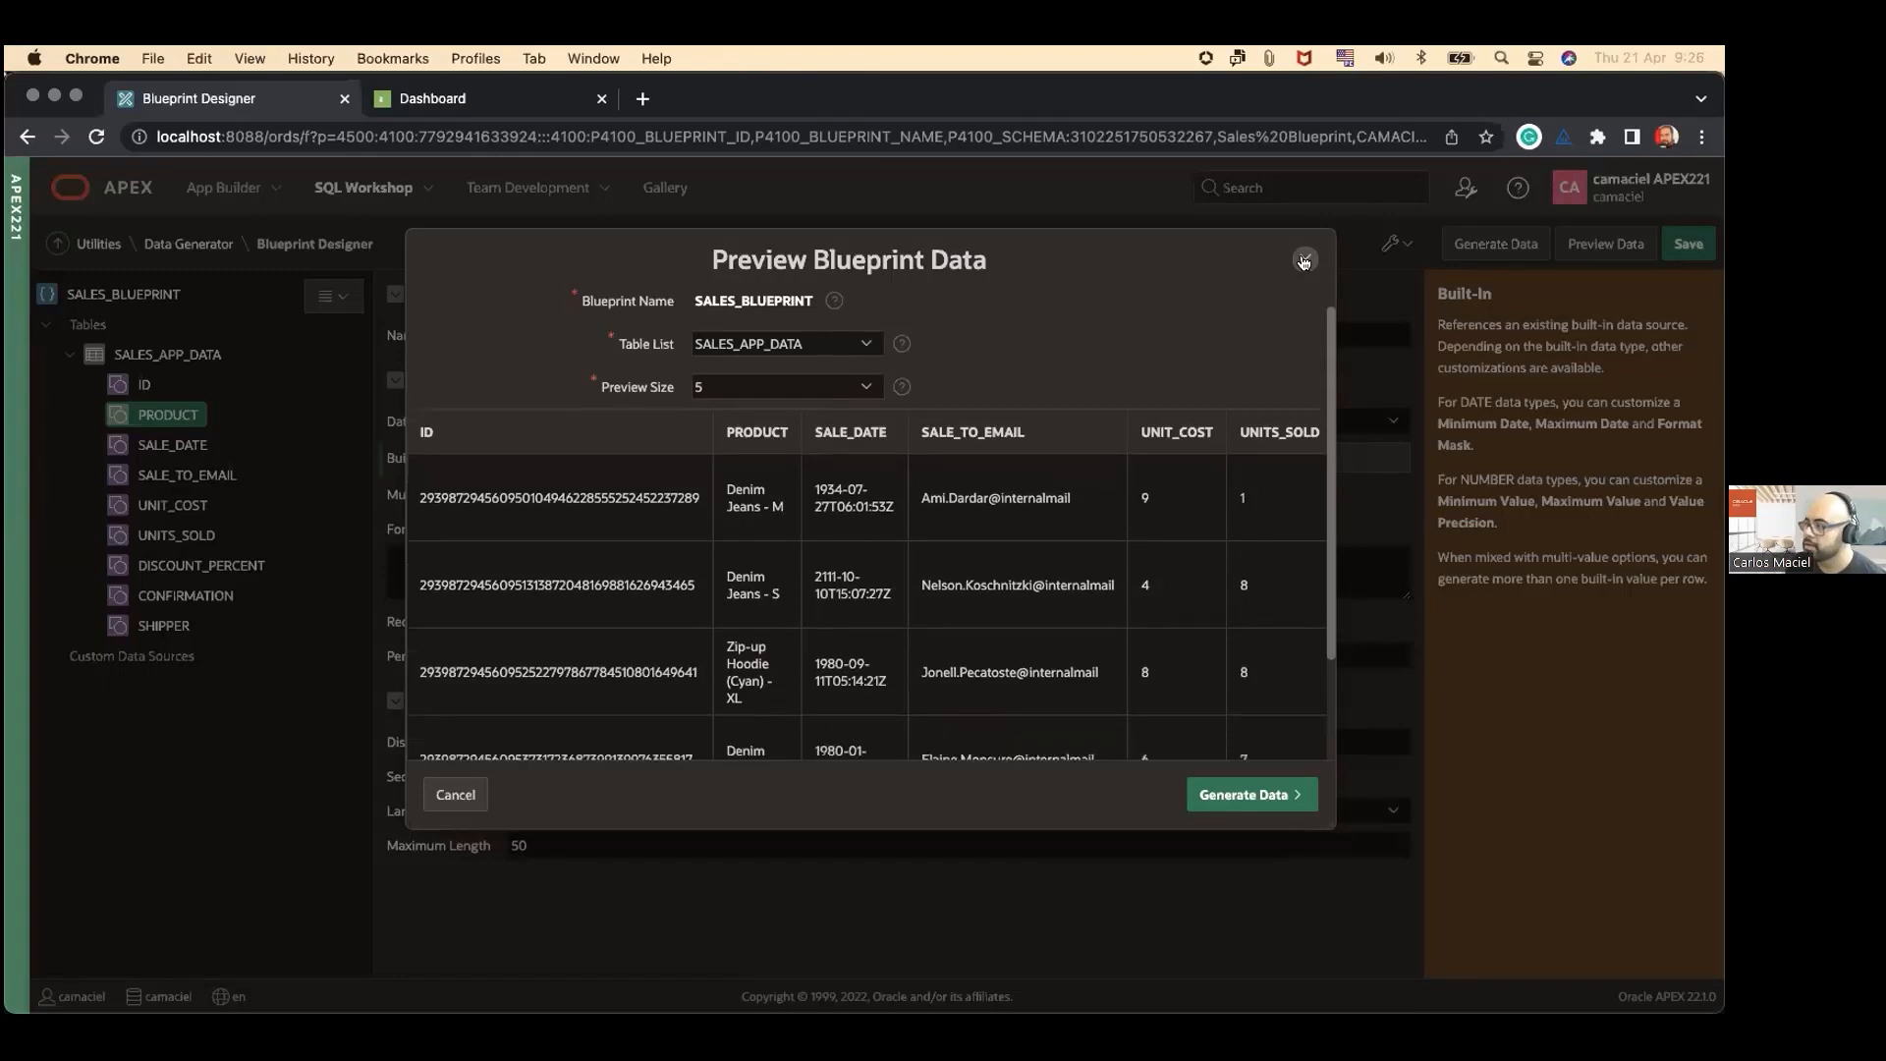
{"action": "left_click", "coordinate": [1303, 261]}
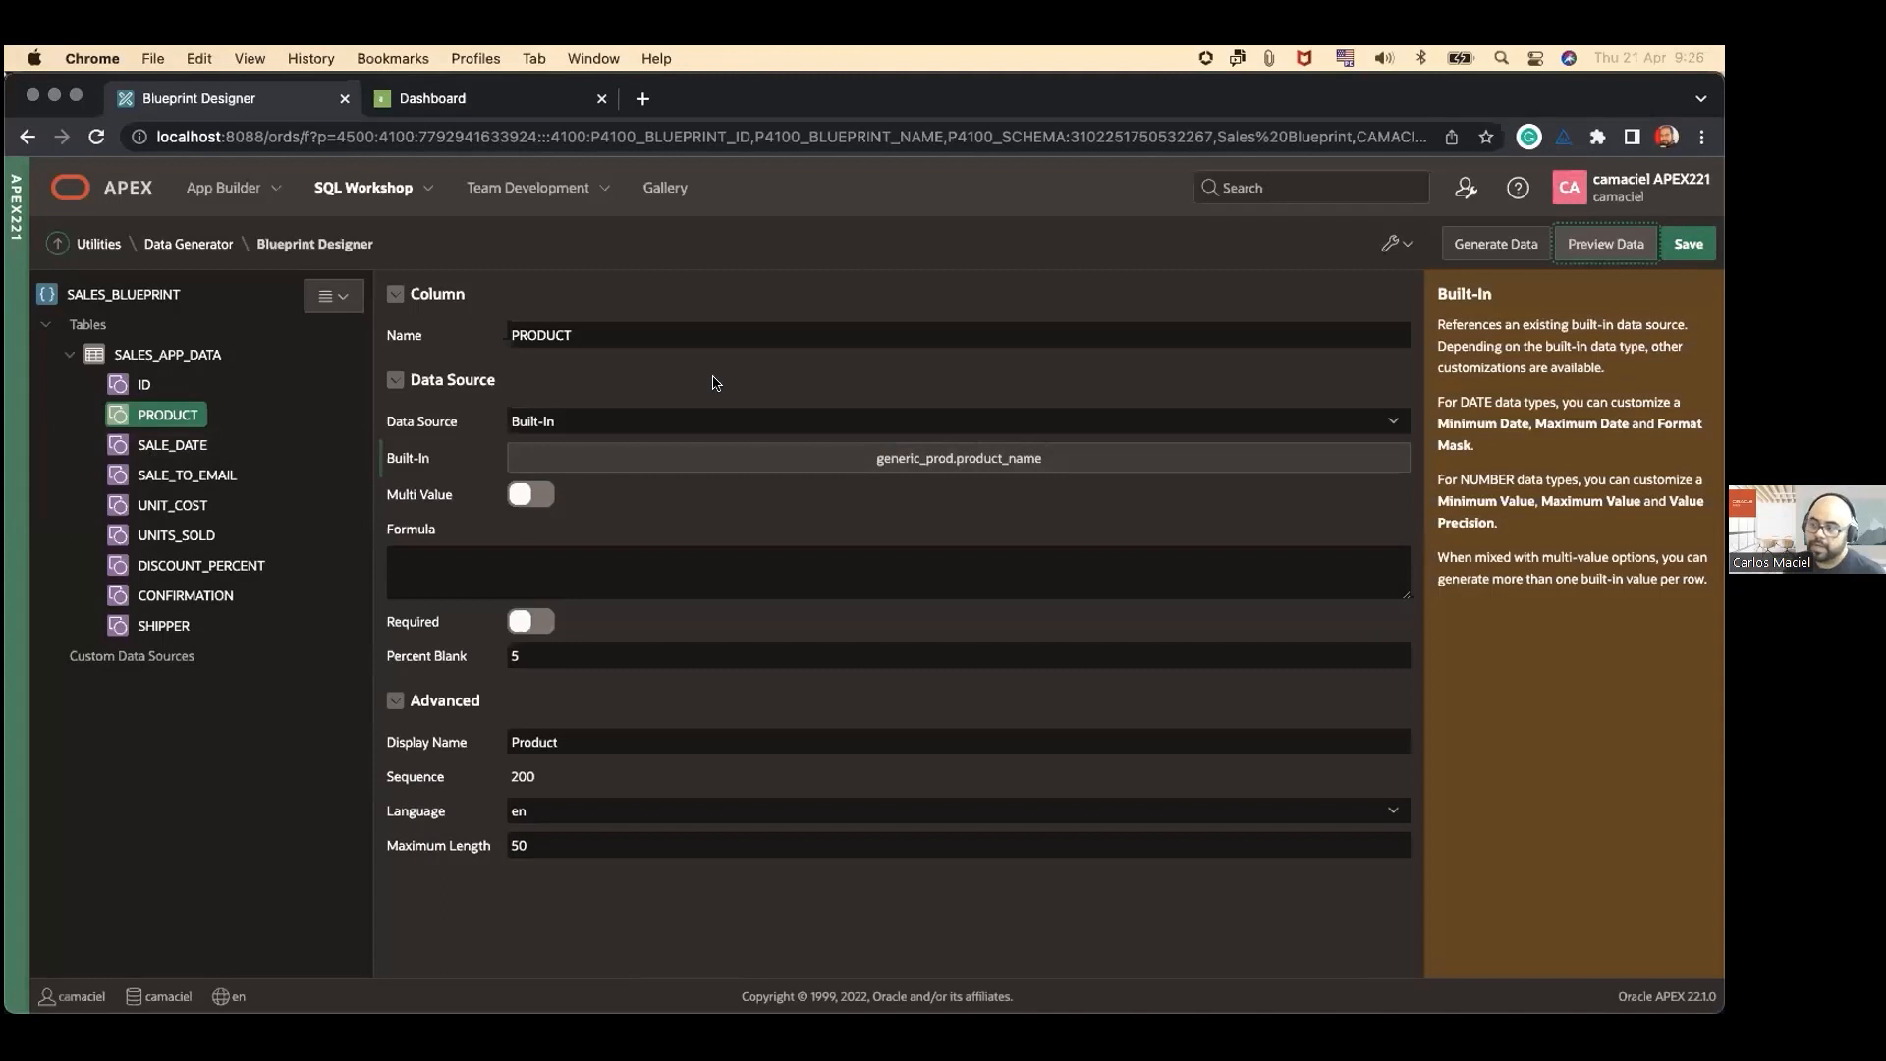
Step: Review the data source types available for the PRODUCT column, keeping Built-In selected
{"action": "left_click", "coordinate": [678, 381]}
{"action": "left_click", "coordinate": [579, 381]}
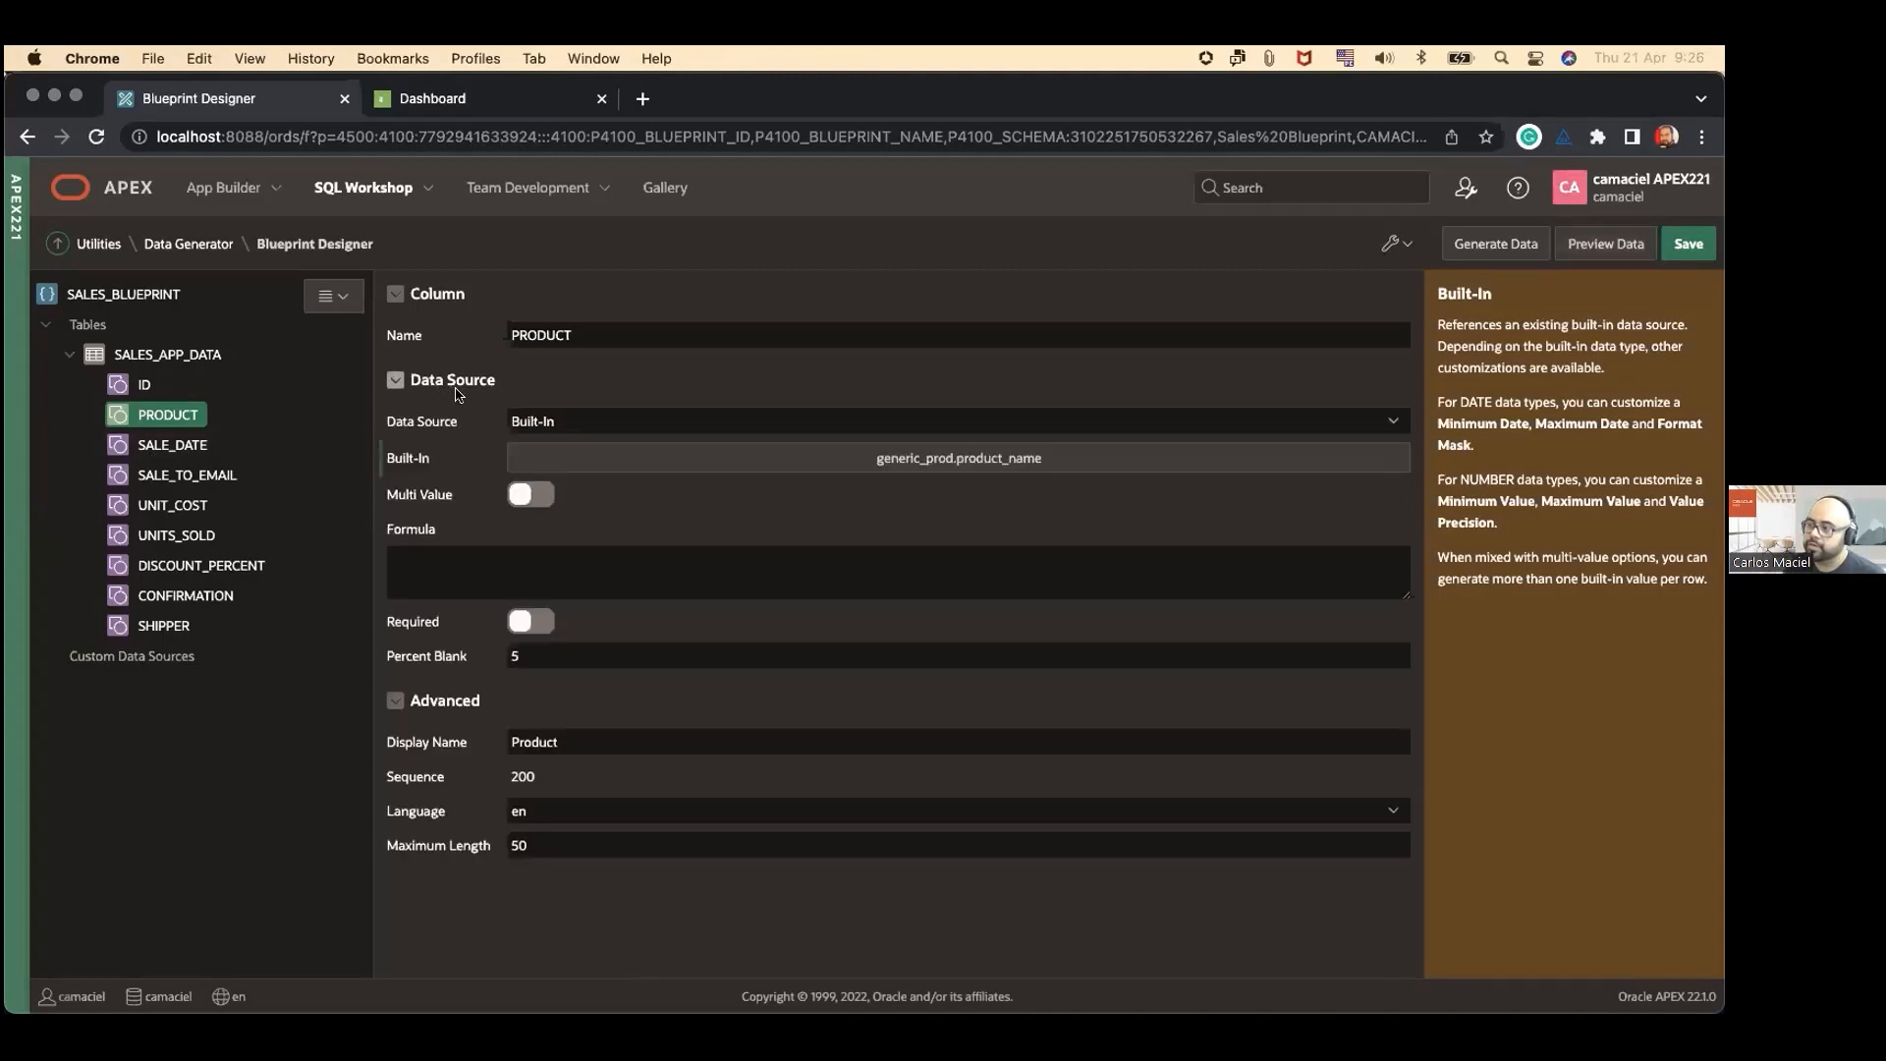
{"action": "left_click", "coordinate": [601, 420]}
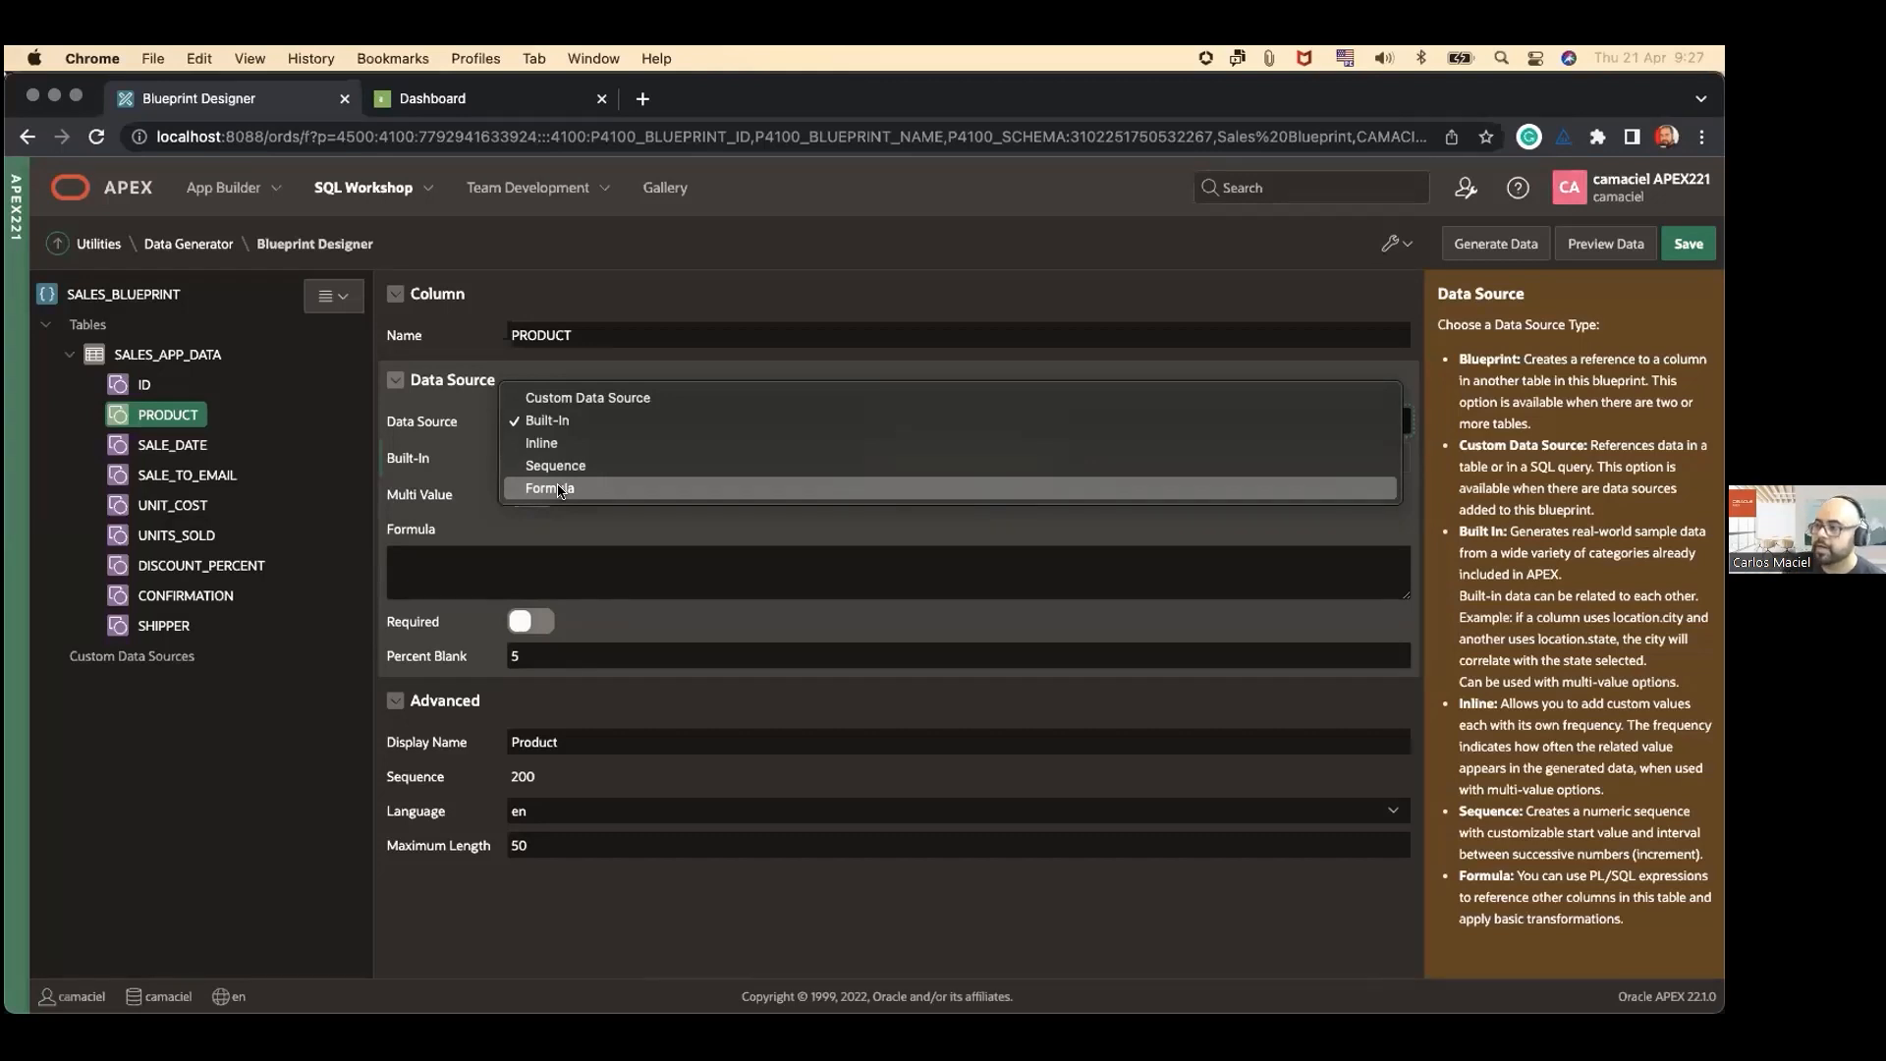
{"action": "left_click", "coordinate": [429, 421]}
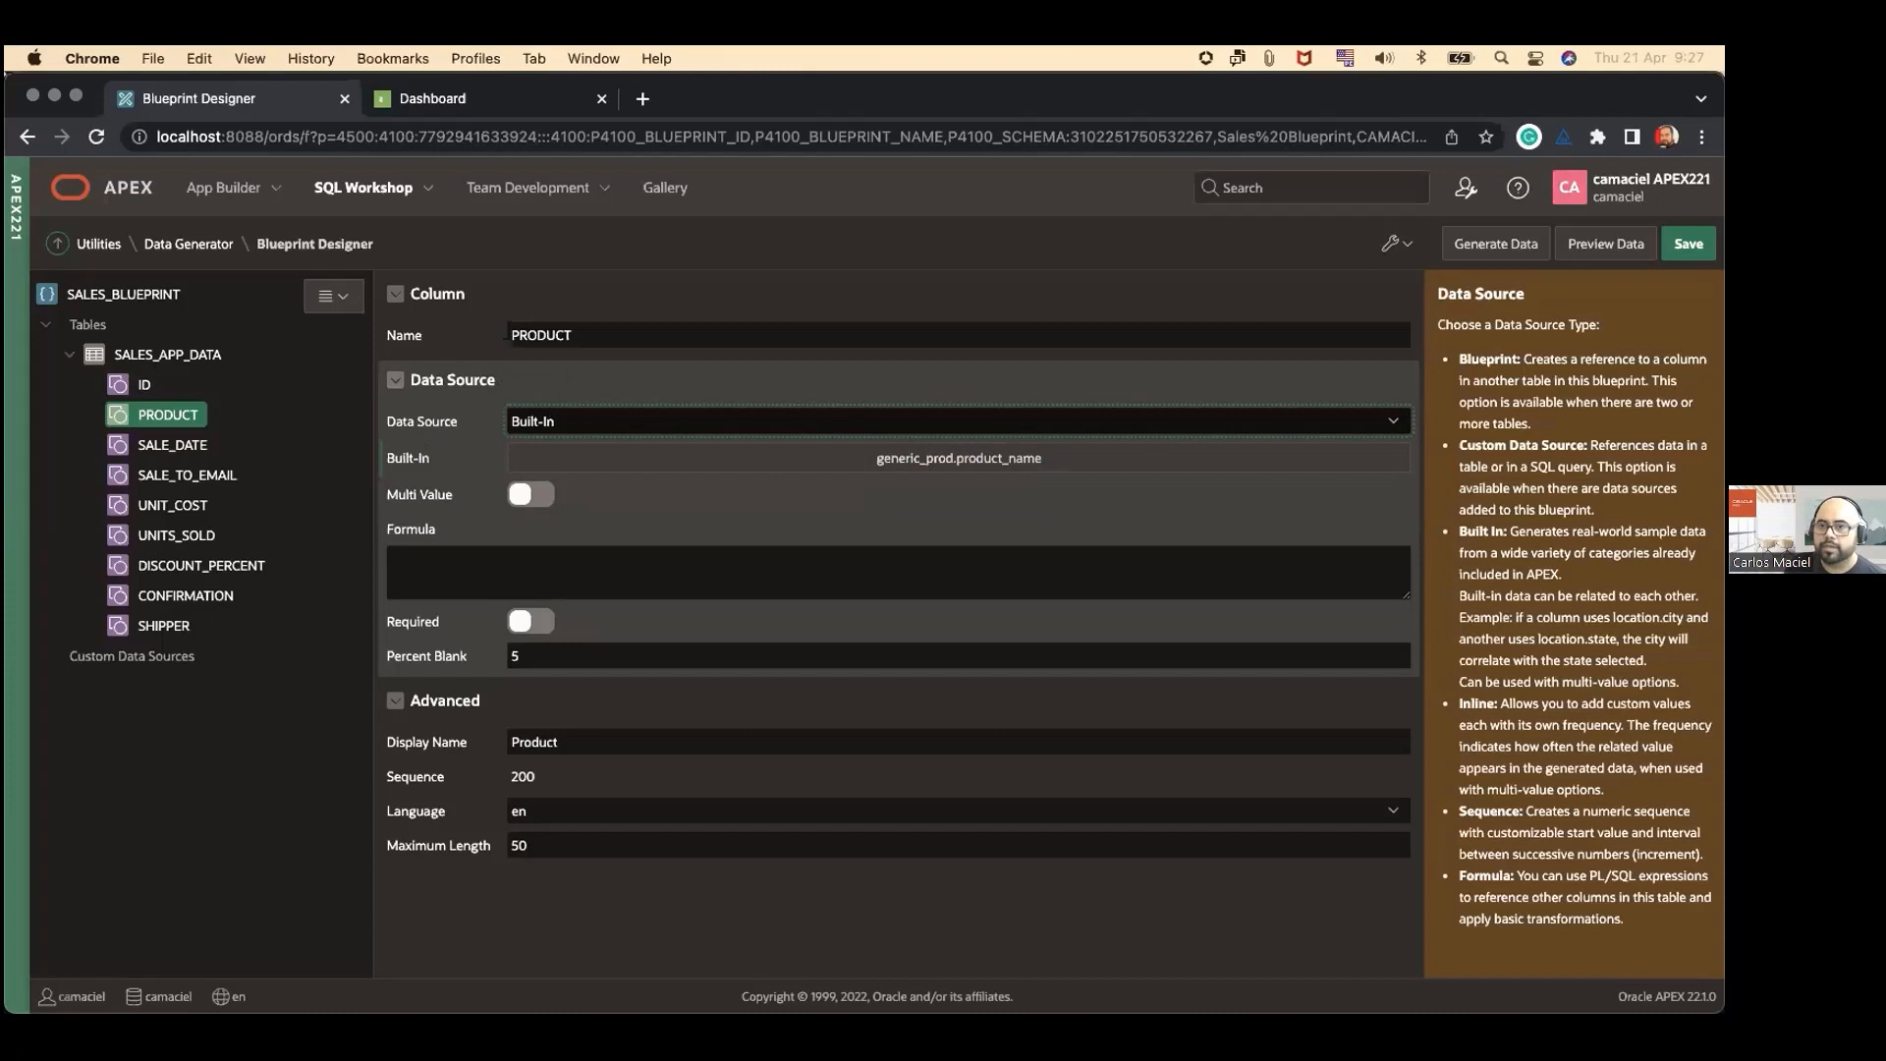
{"action": "left_click", "coordinate": [672, 285]}
{"action": "left_click", "coordinate": [668, 292]}
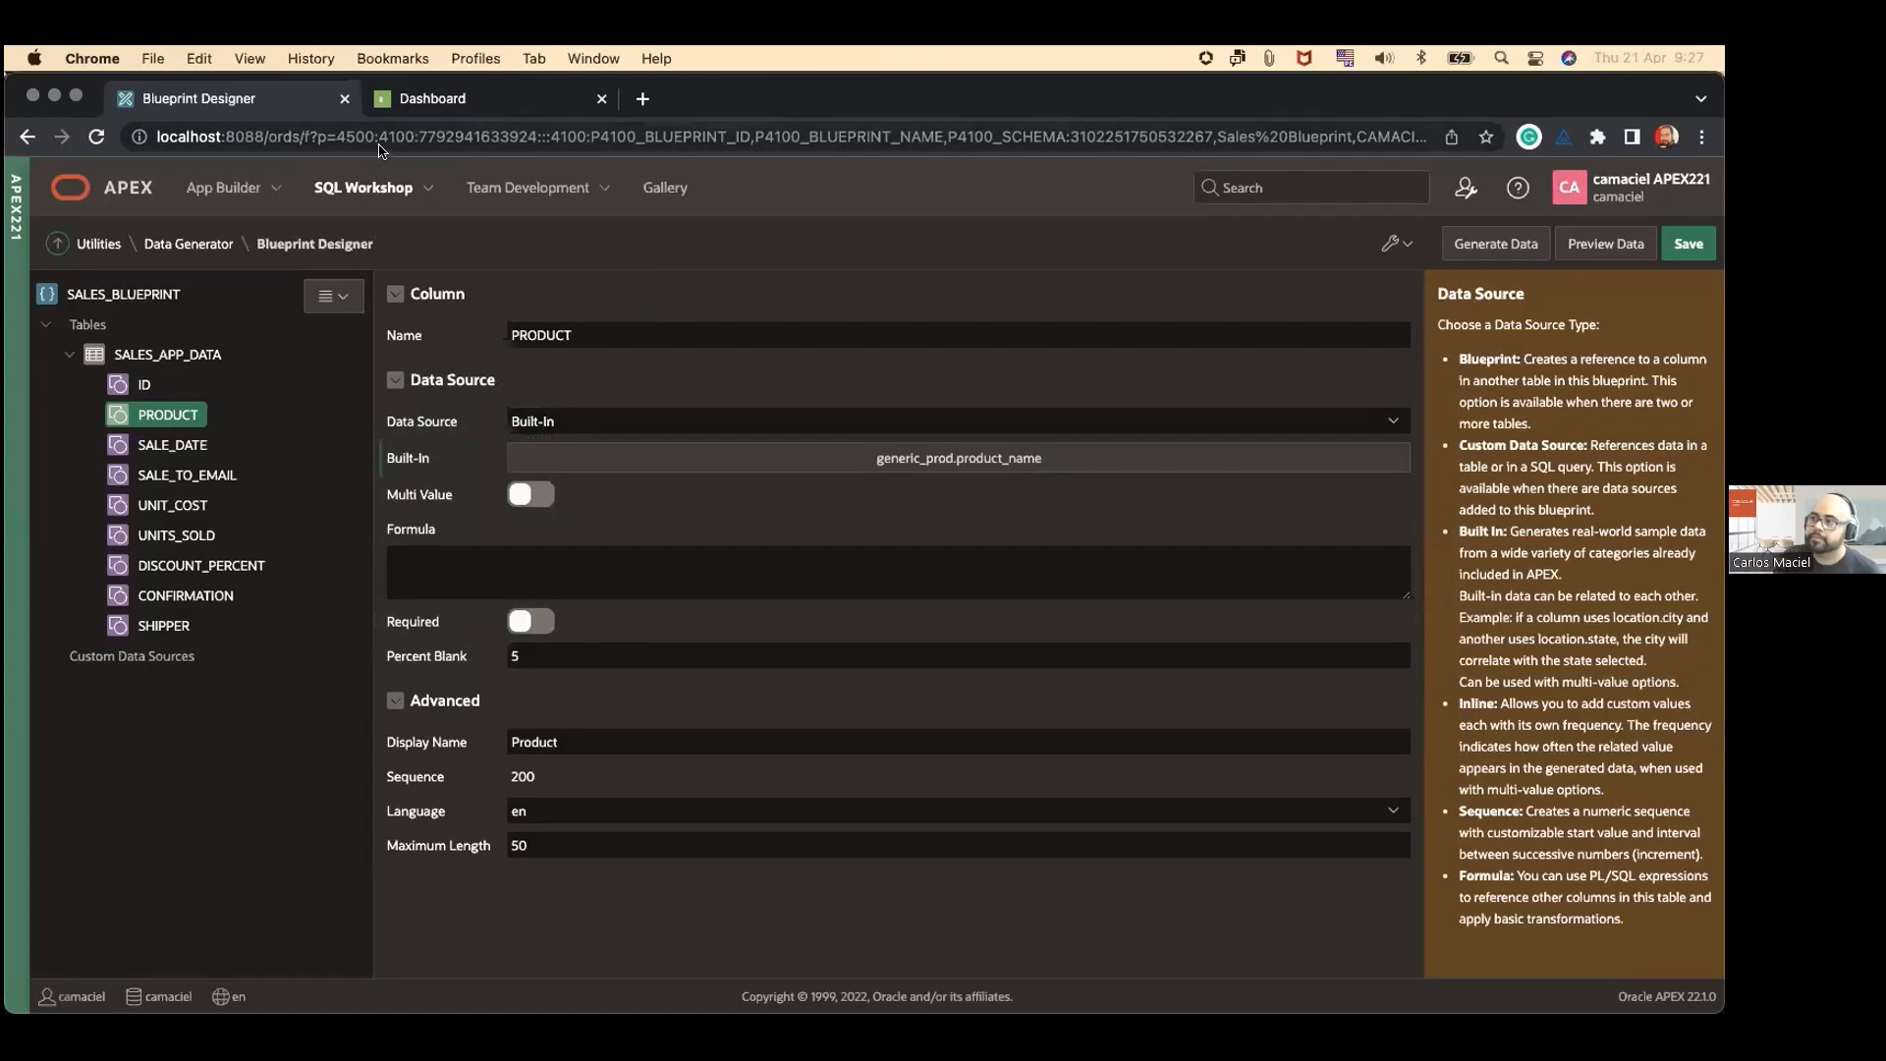
Step: Switch to the Sales App Data application's Dashboard and look over its product, unit cost, units sold and discount charts
{"action": "left_click", "coordinate": [433, 98]}
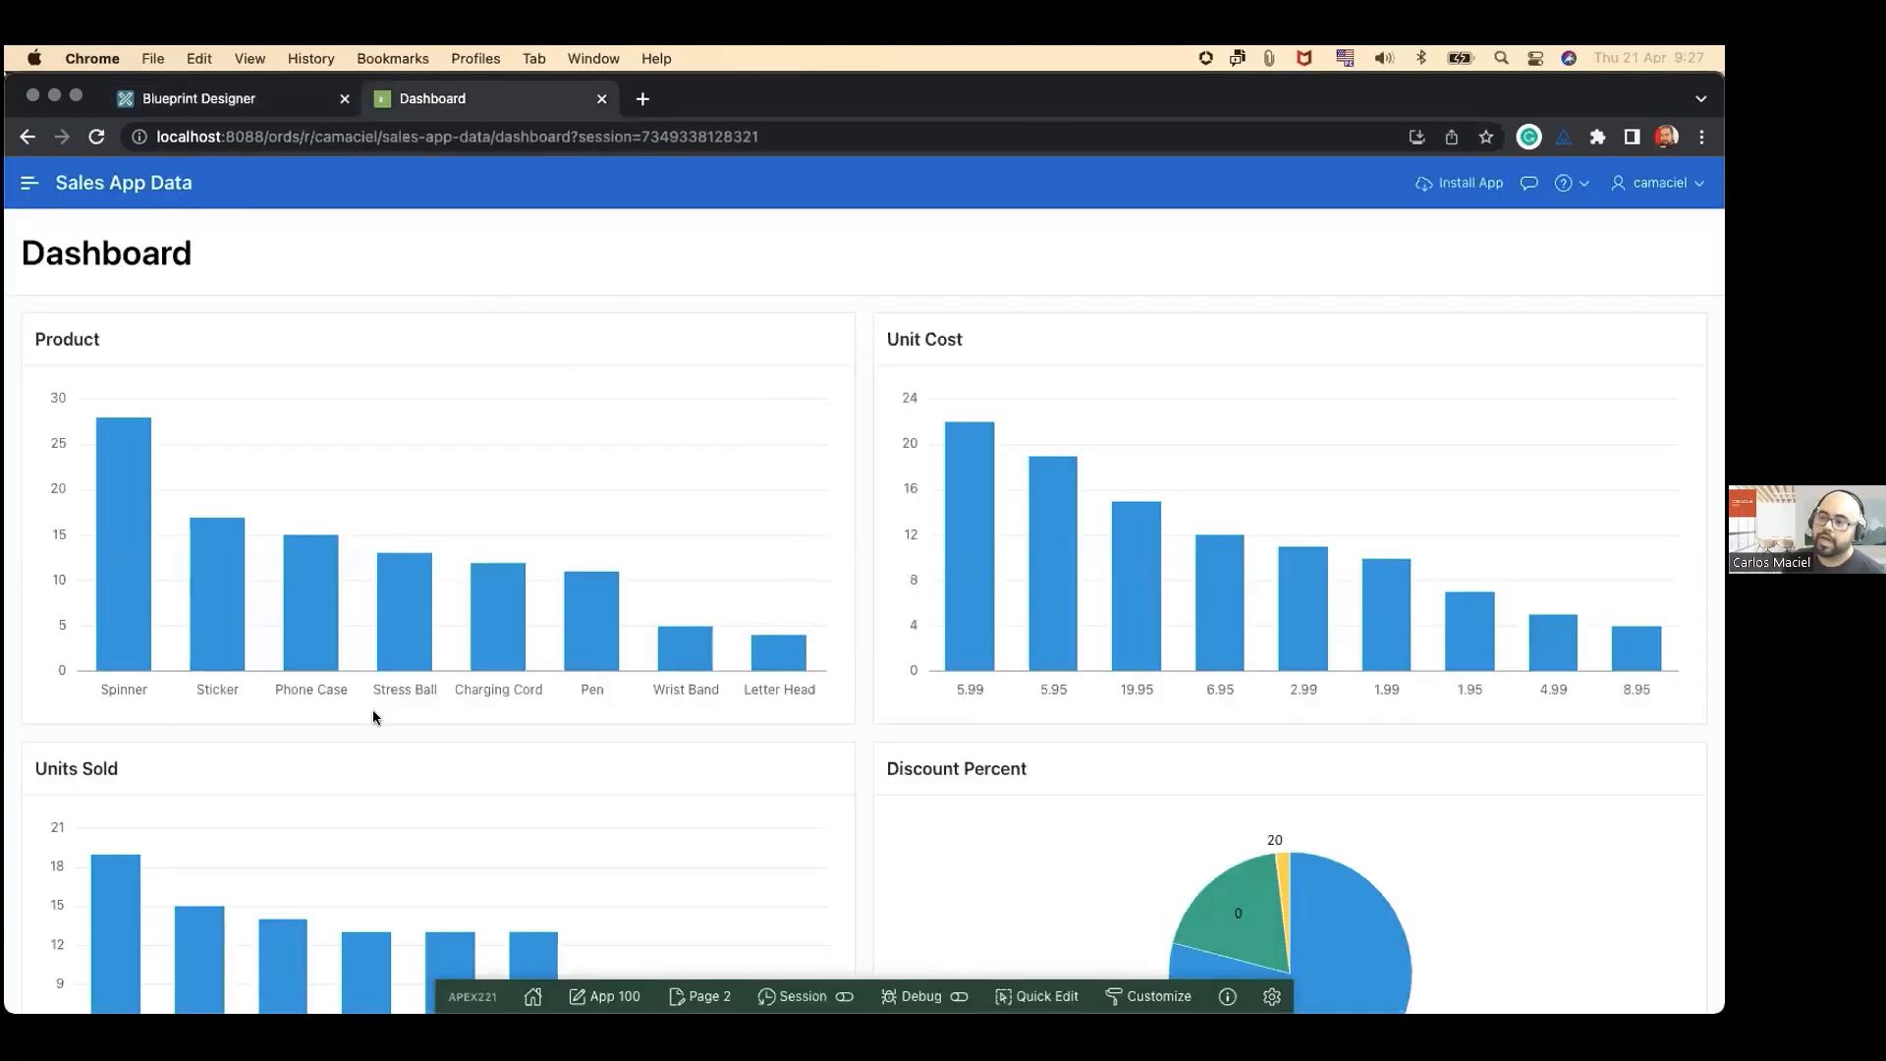
{"action": "scroll", "coordinate": [851, 723], "scroll_direction": "down", "scroll_amount": 5}
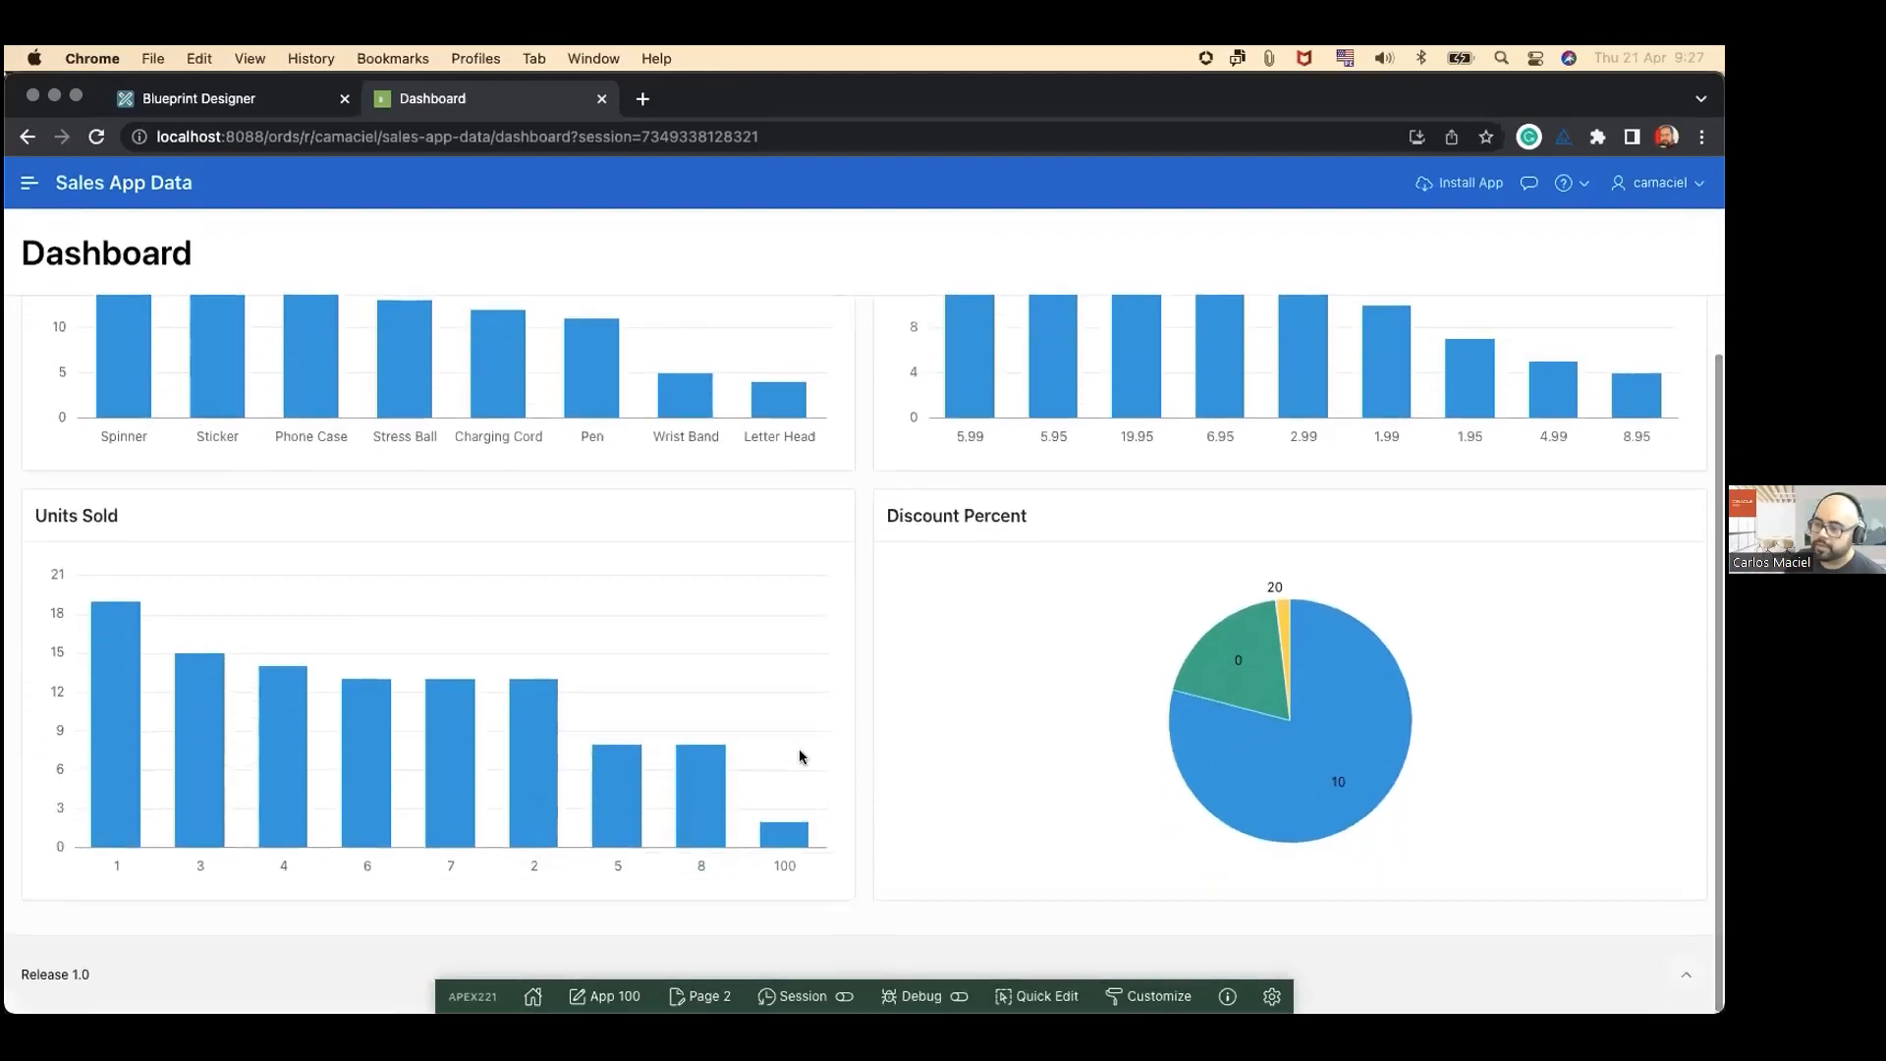
{"action": "scroll", "coordinate": [851, 754], "scroll_direction": "up", "scroll_amount": 5}
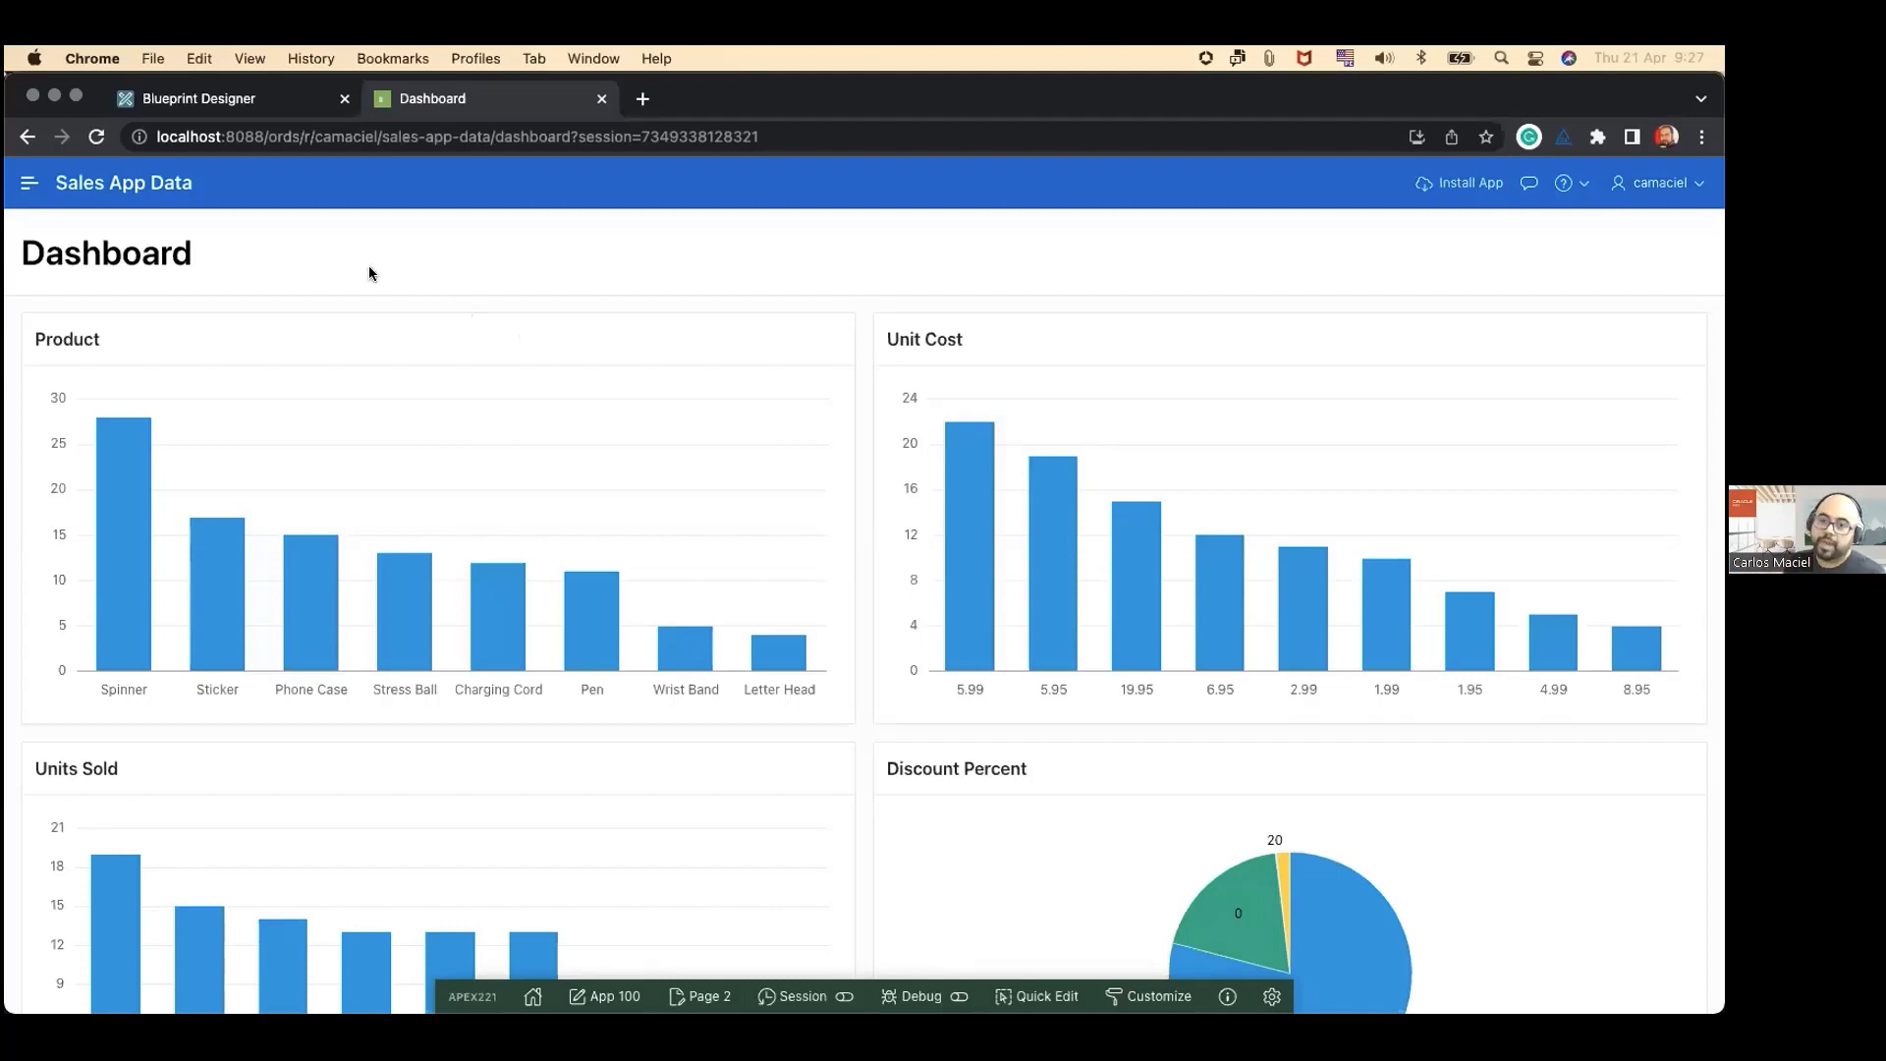
Step: Switch back to the Blueprint Designer and set the SALES_BLUEPRINT data generation action to Insert Into Database
{"action": "left_click", "coordinate": [245, 102]}
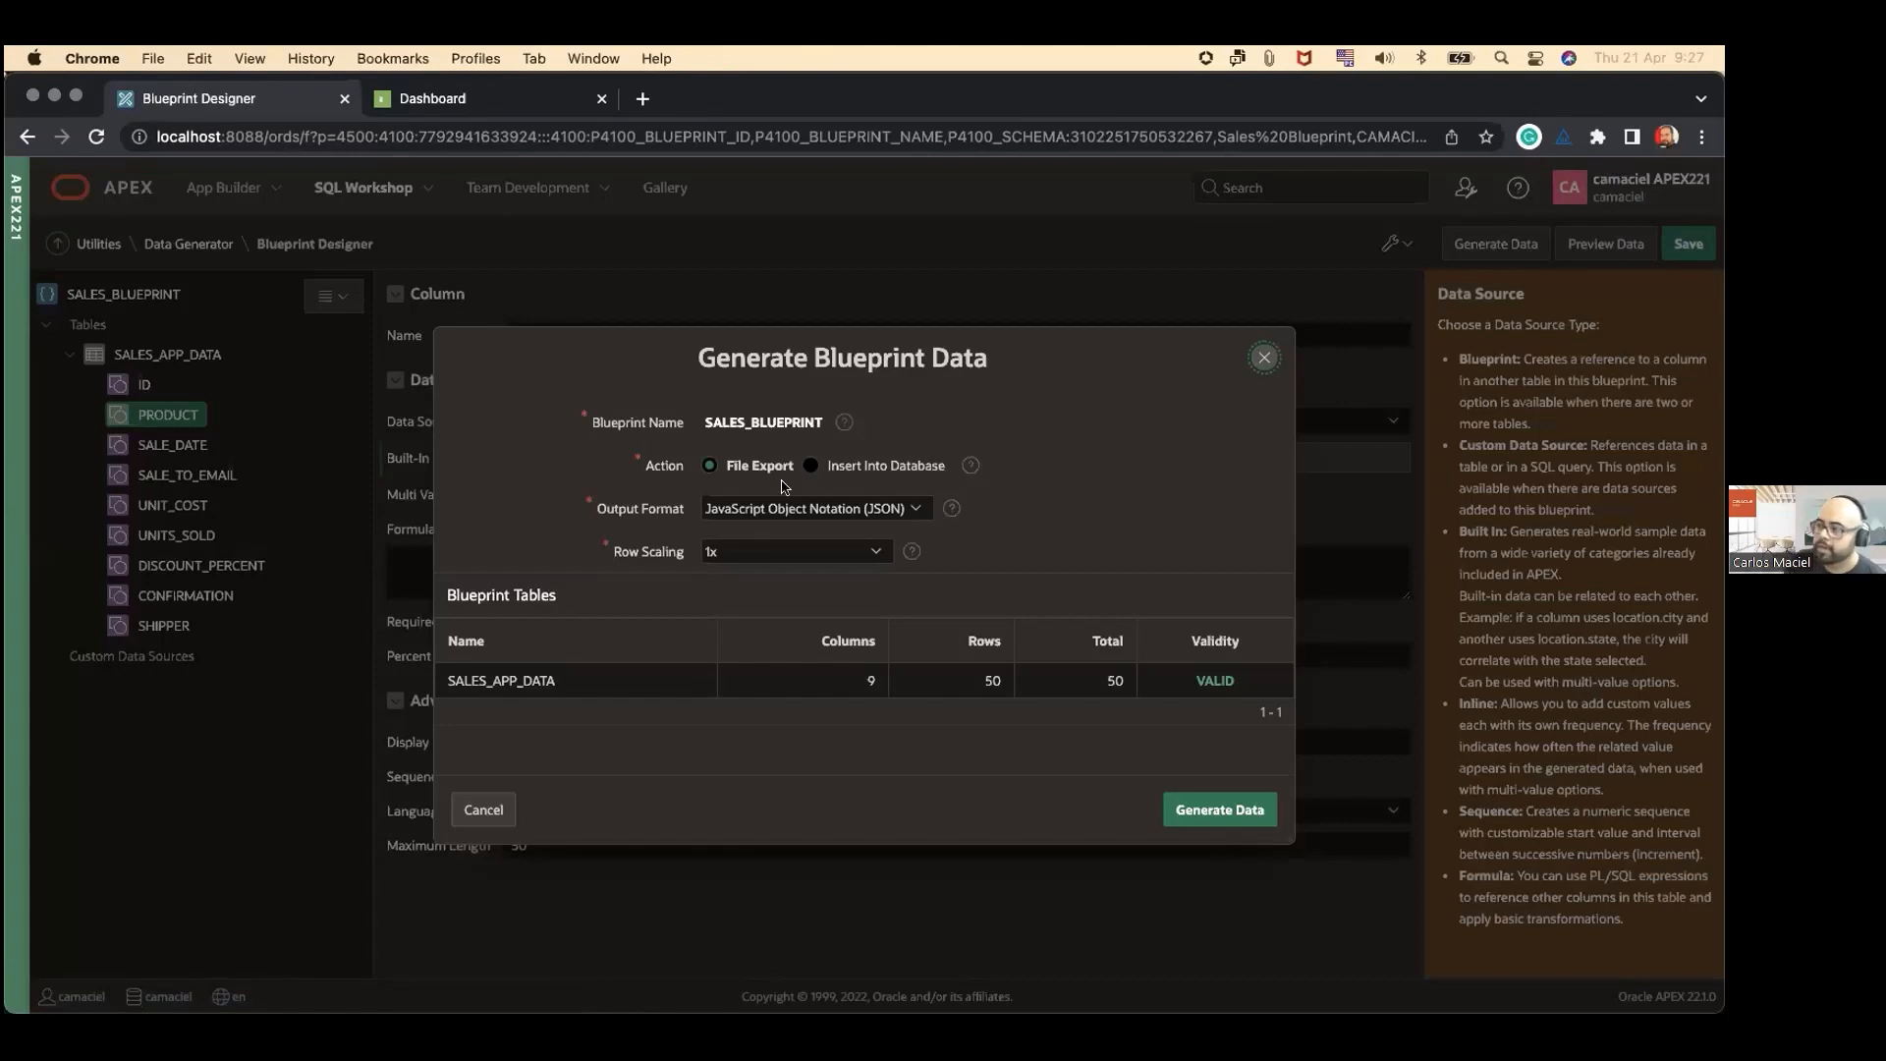
{"action": "left_click", "coordinate": [829, 510]}
{"action": "left_click", "coordinate": [830, 510]}
{"action": "left_click", "coordinate": [847, 468]}
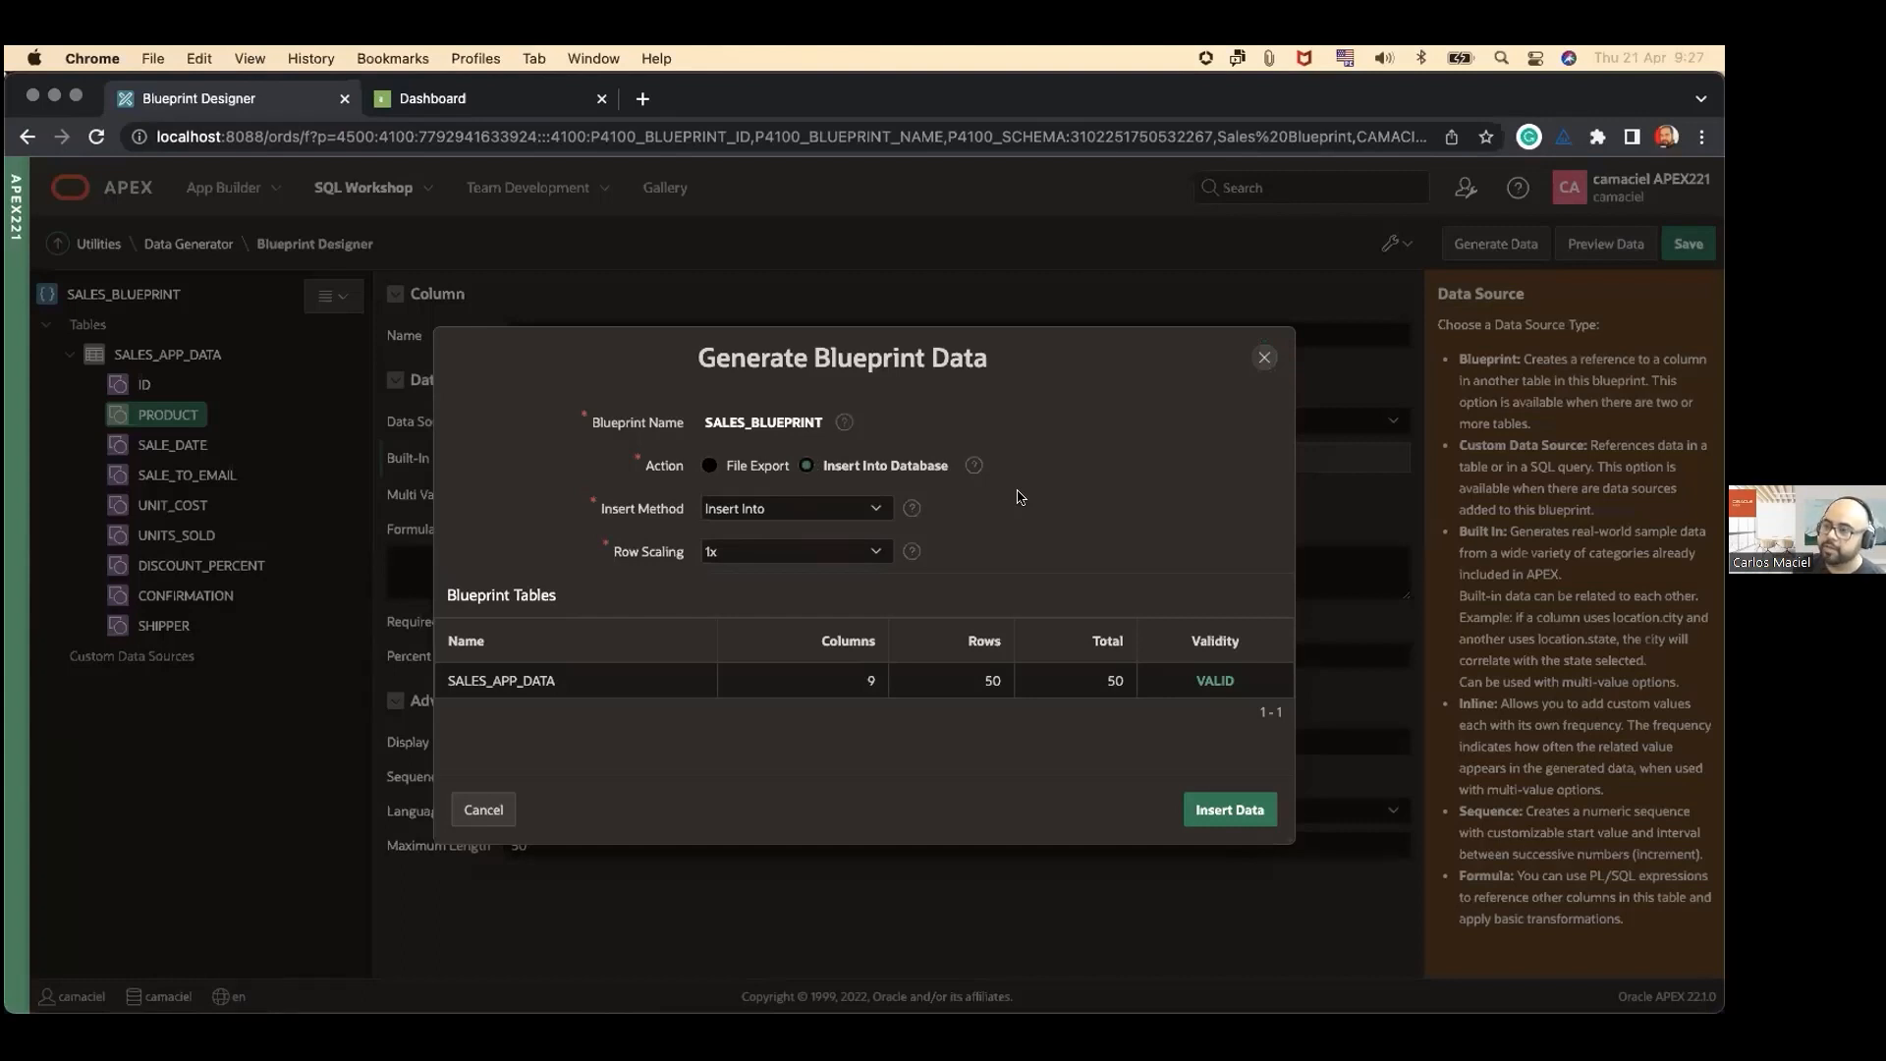
Step: Review the insert methods available for the blueprint data, keeping Insert Into selected
{"action": "left_click", "coordinate": [801, 509]}
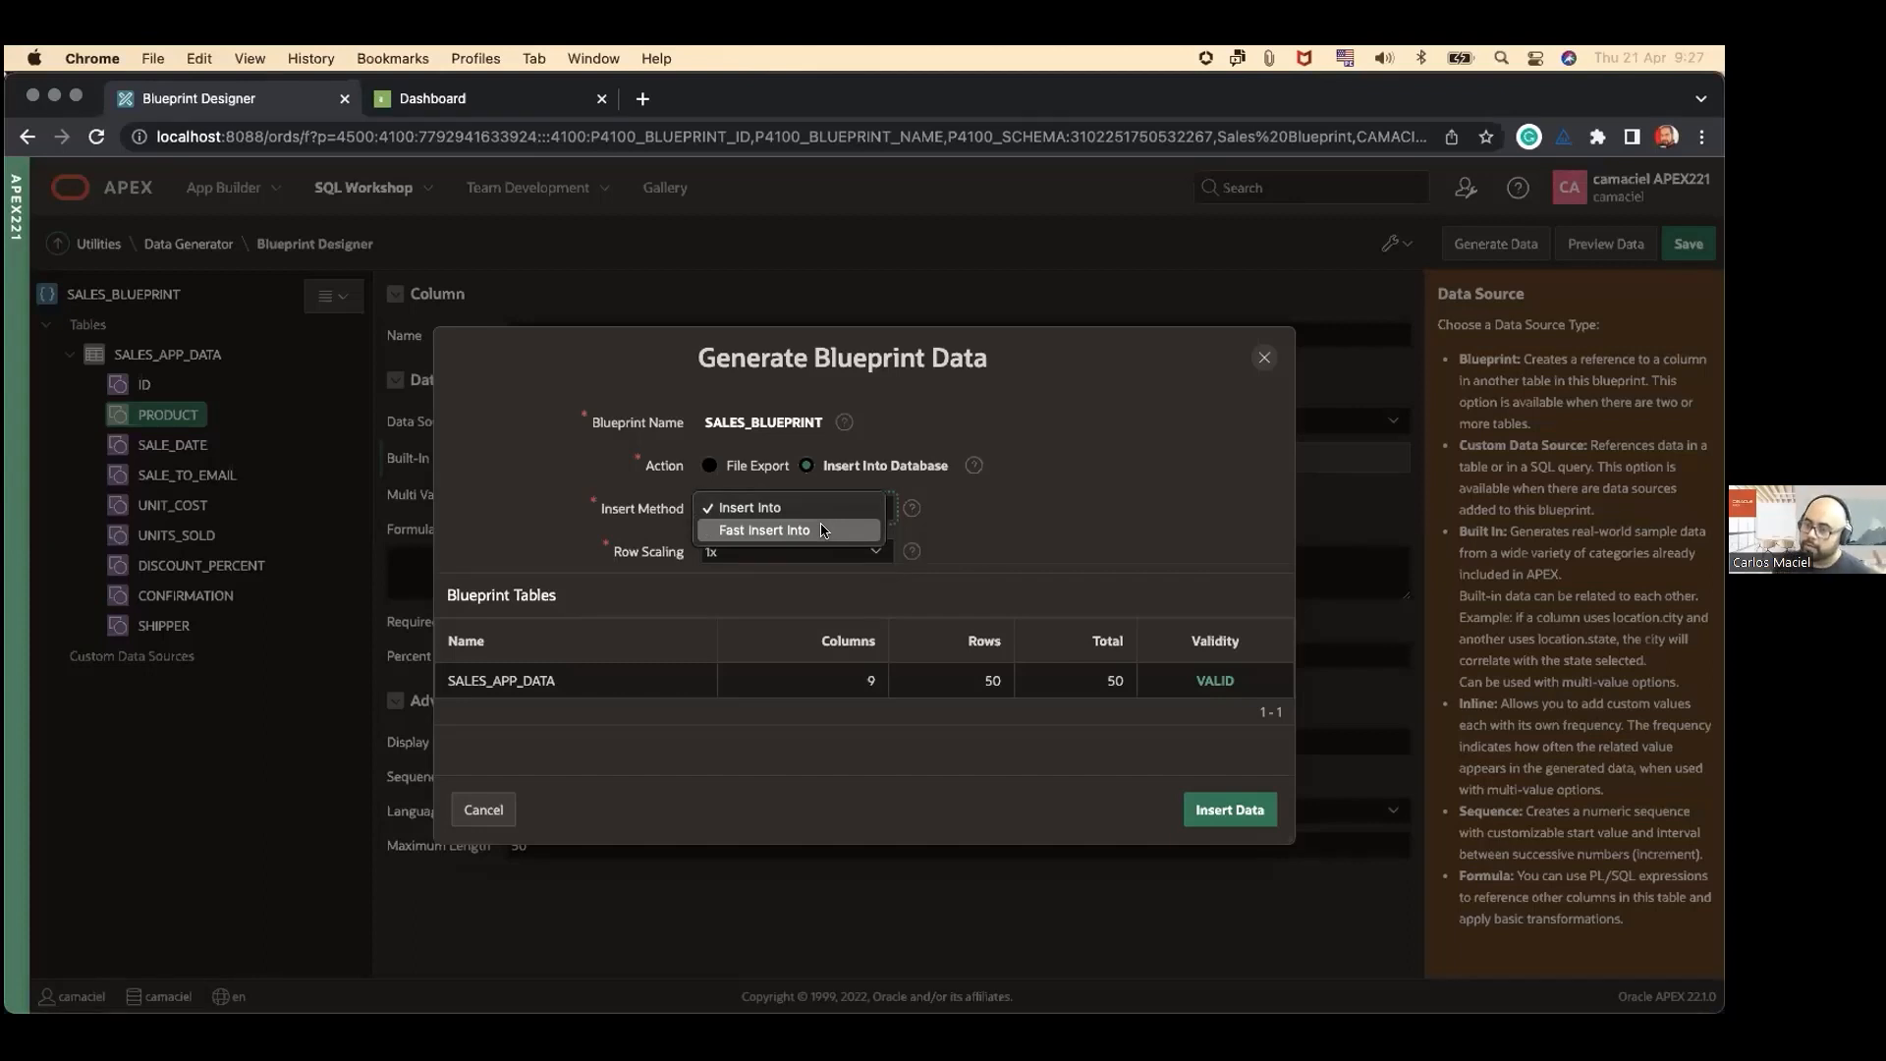
{"action": "left_click", "coordinate": [992, 542]}
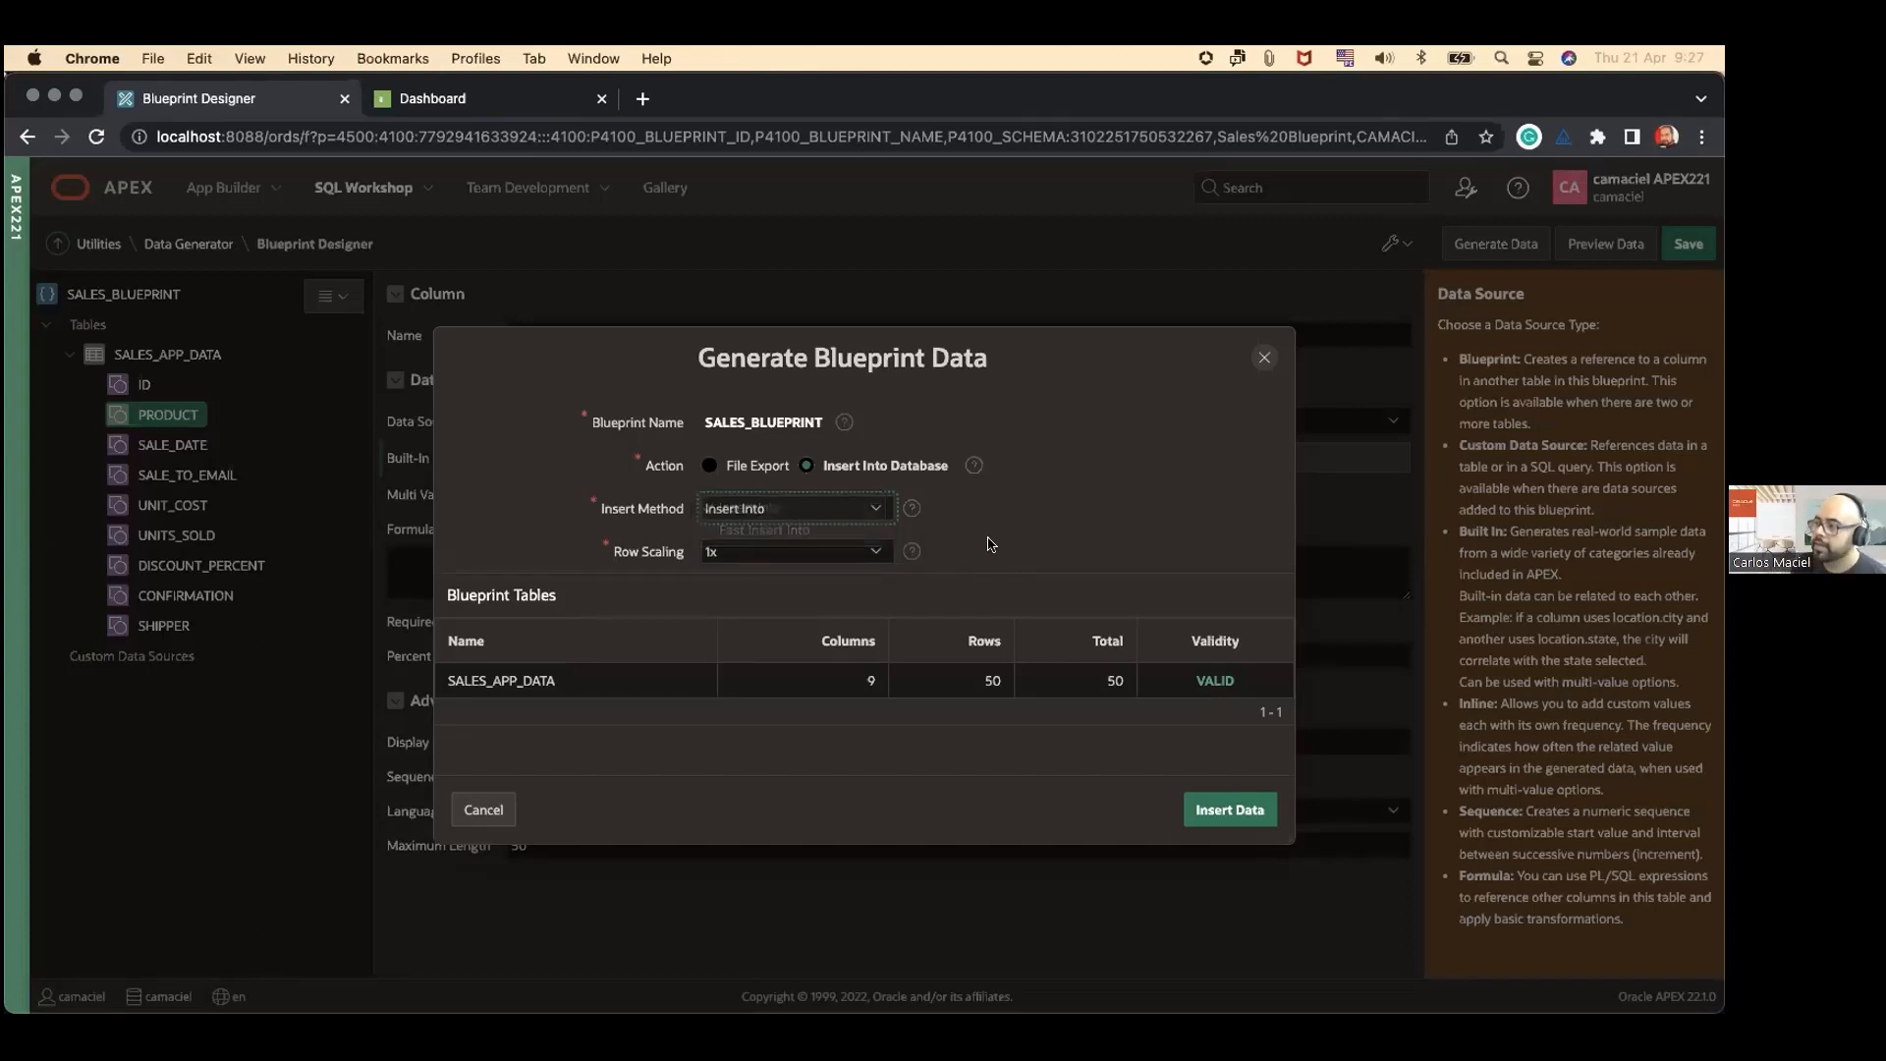
{"action": "left_click", "coordinate": [812, 557]}
{"action": "left_click", "coordinate": [855, 511]}
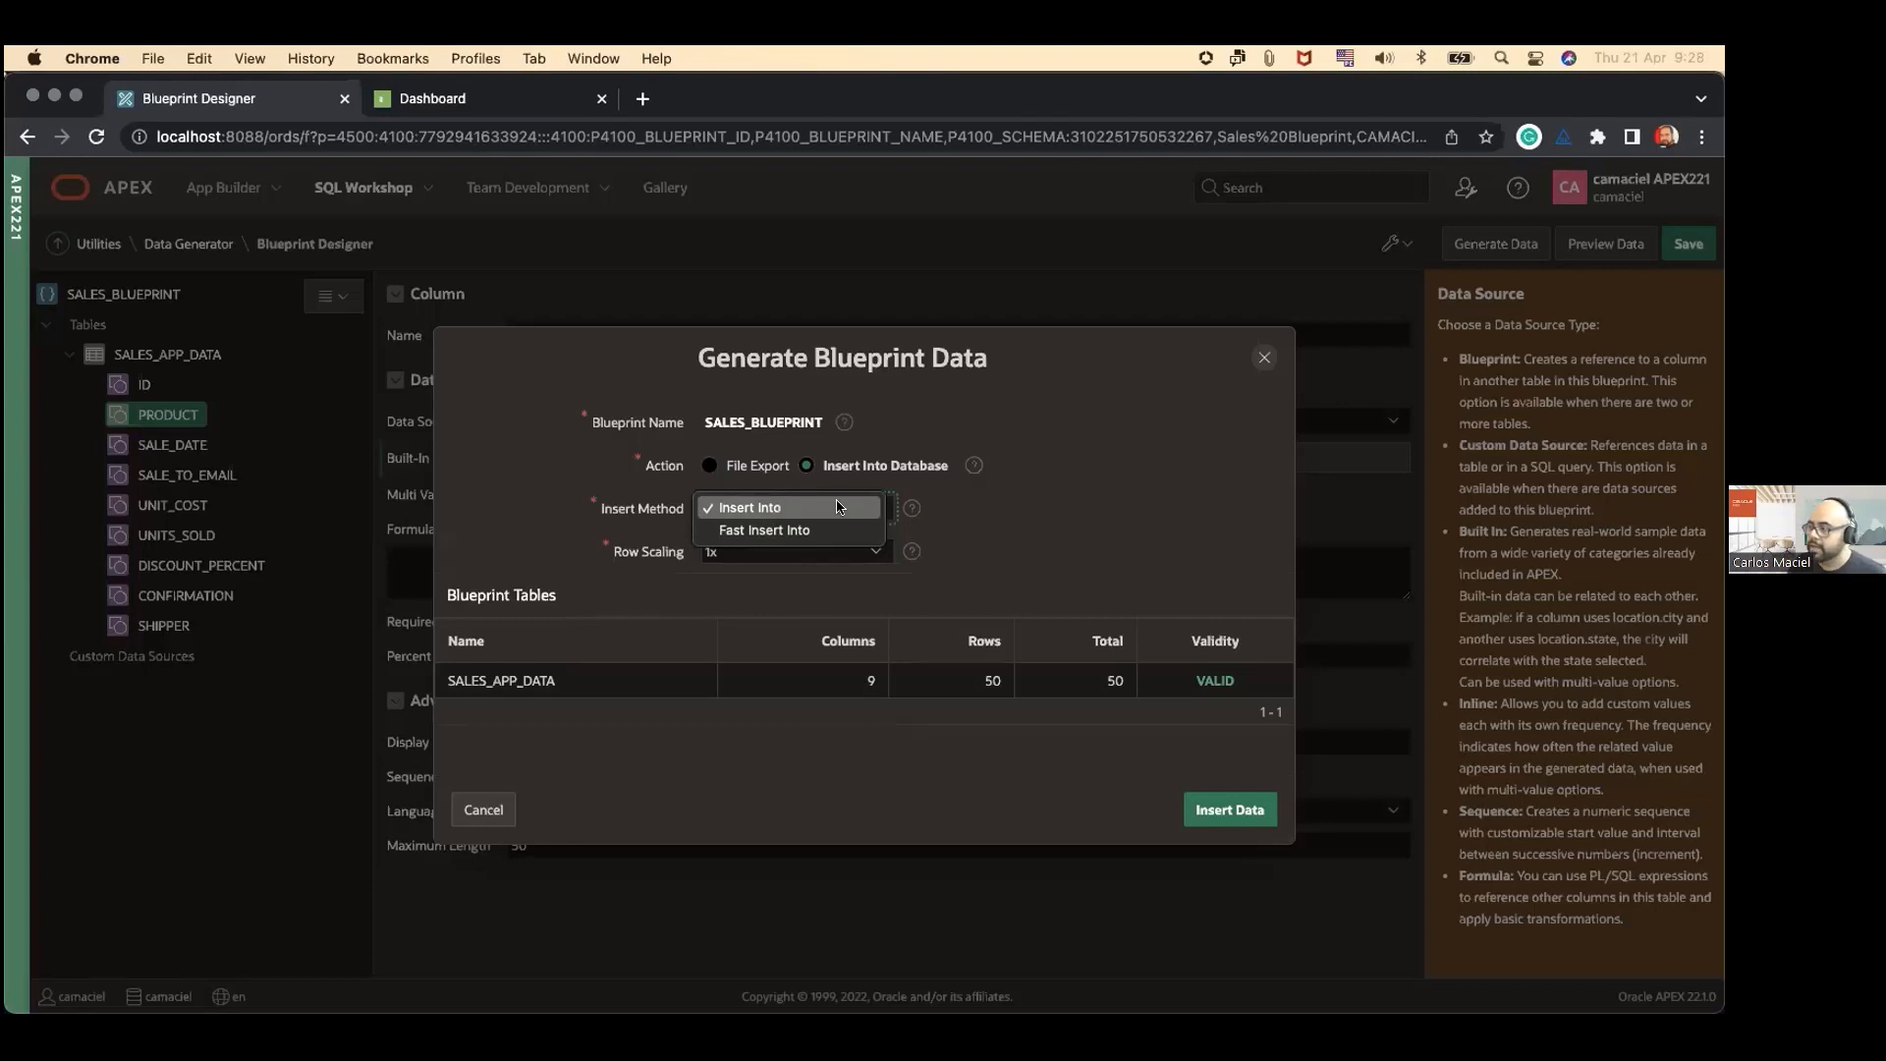
{"action": "left_click", "coordinate": [989, 531]}
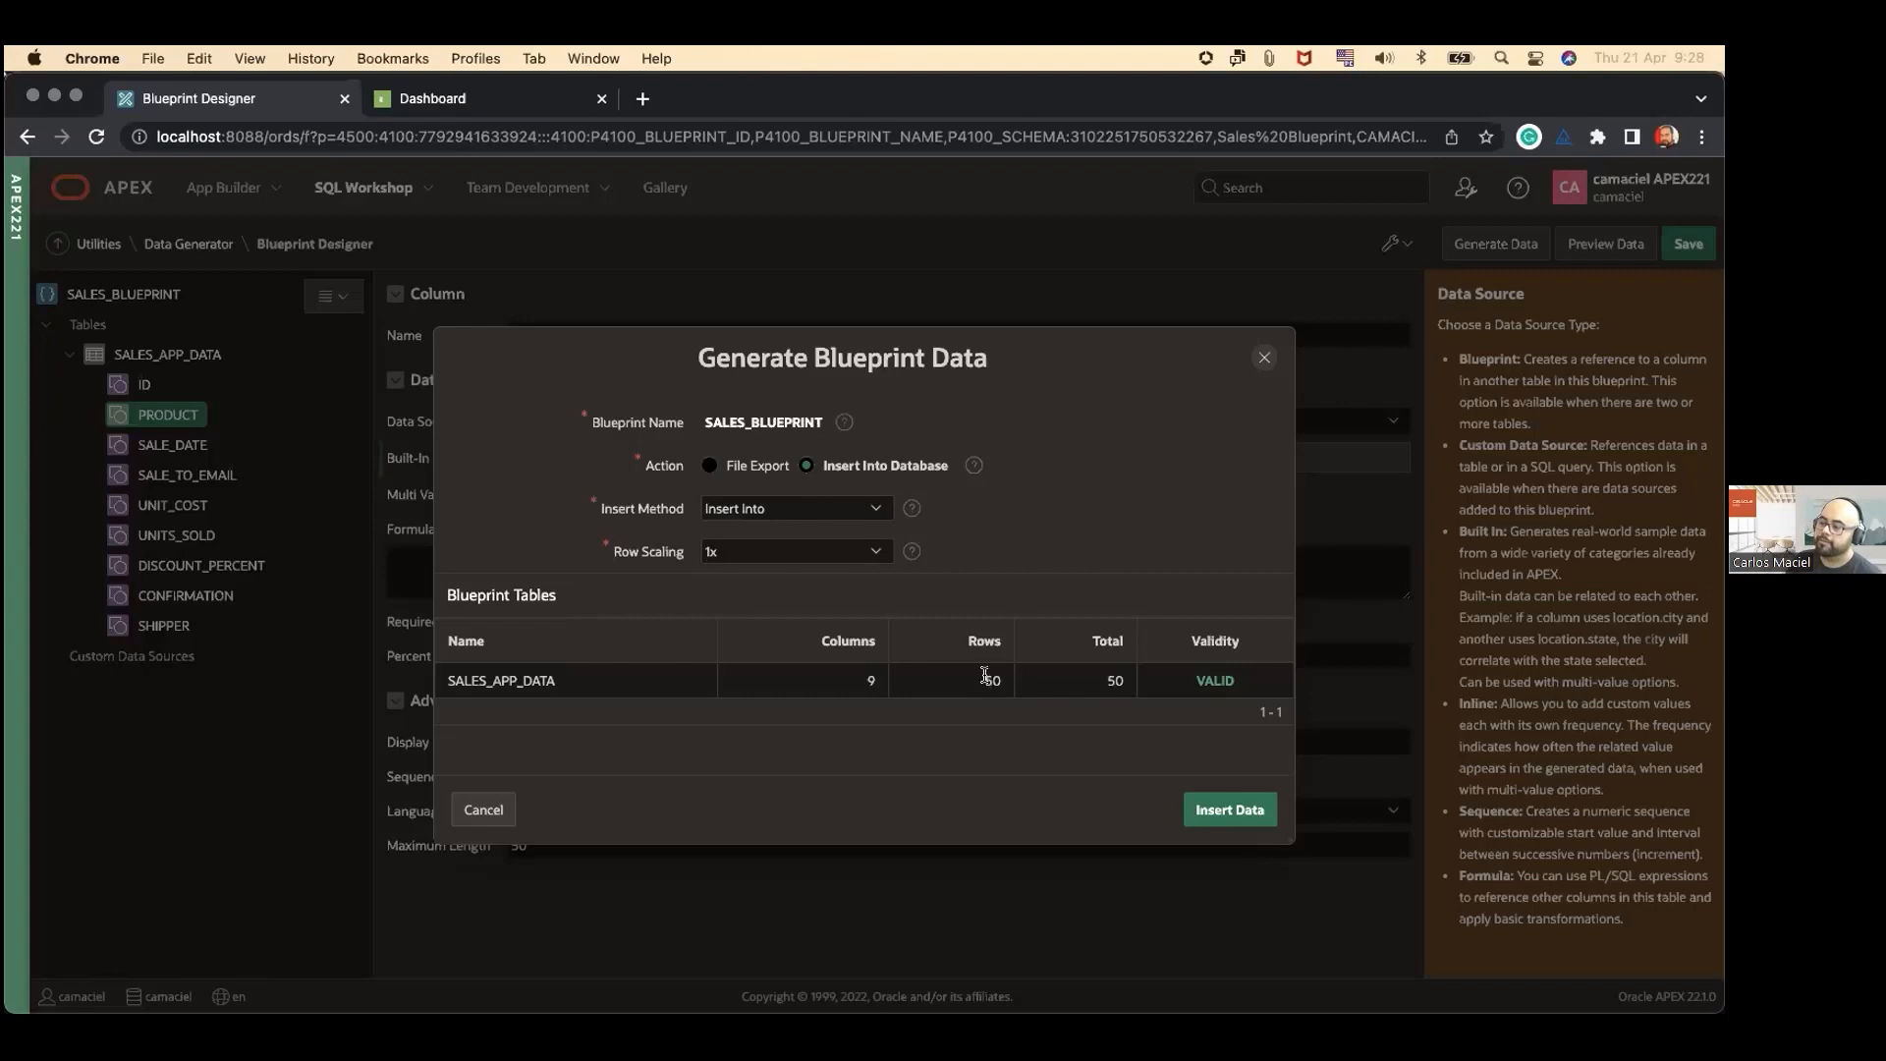
Step: Set the row scaling to 20x and insert the generated SALES_APP_DATA rows into the database
{"action": "left_click", "coordinate": [821, 558]}
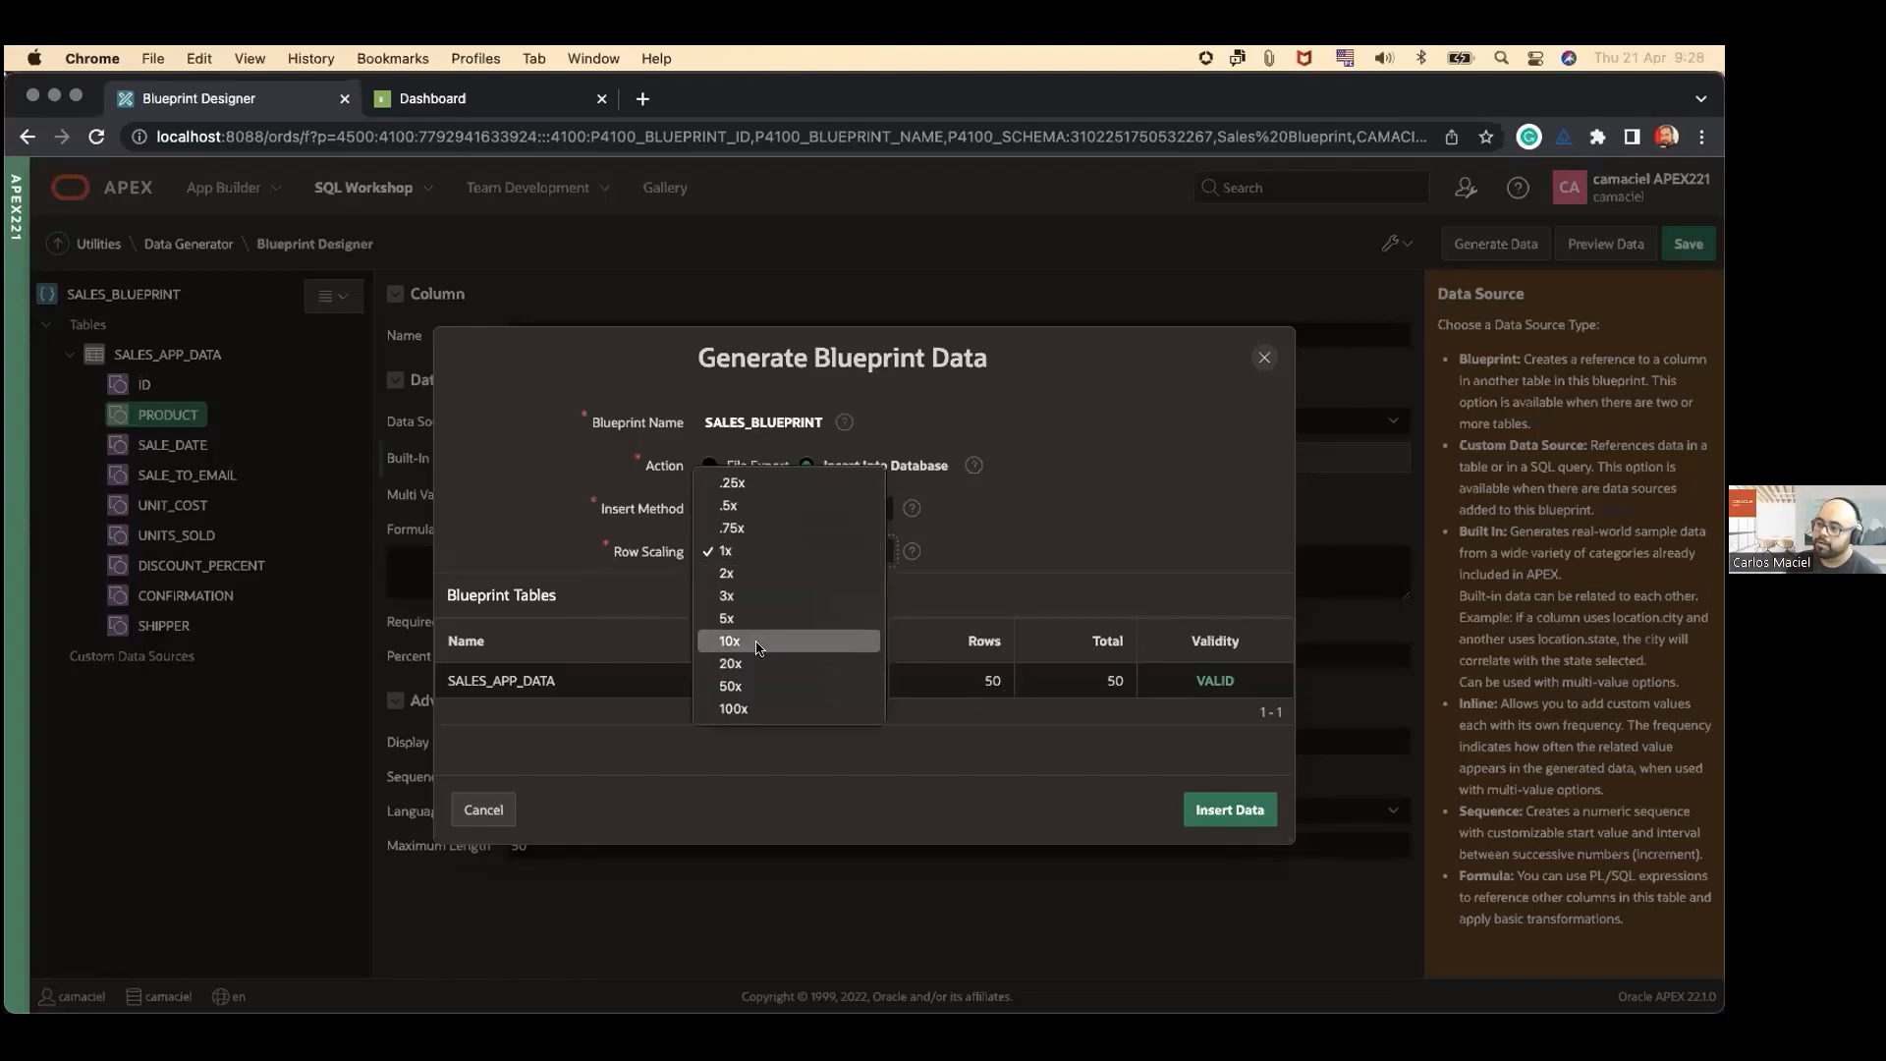
{"action": "left_click", "coordinate": [775, 641]}
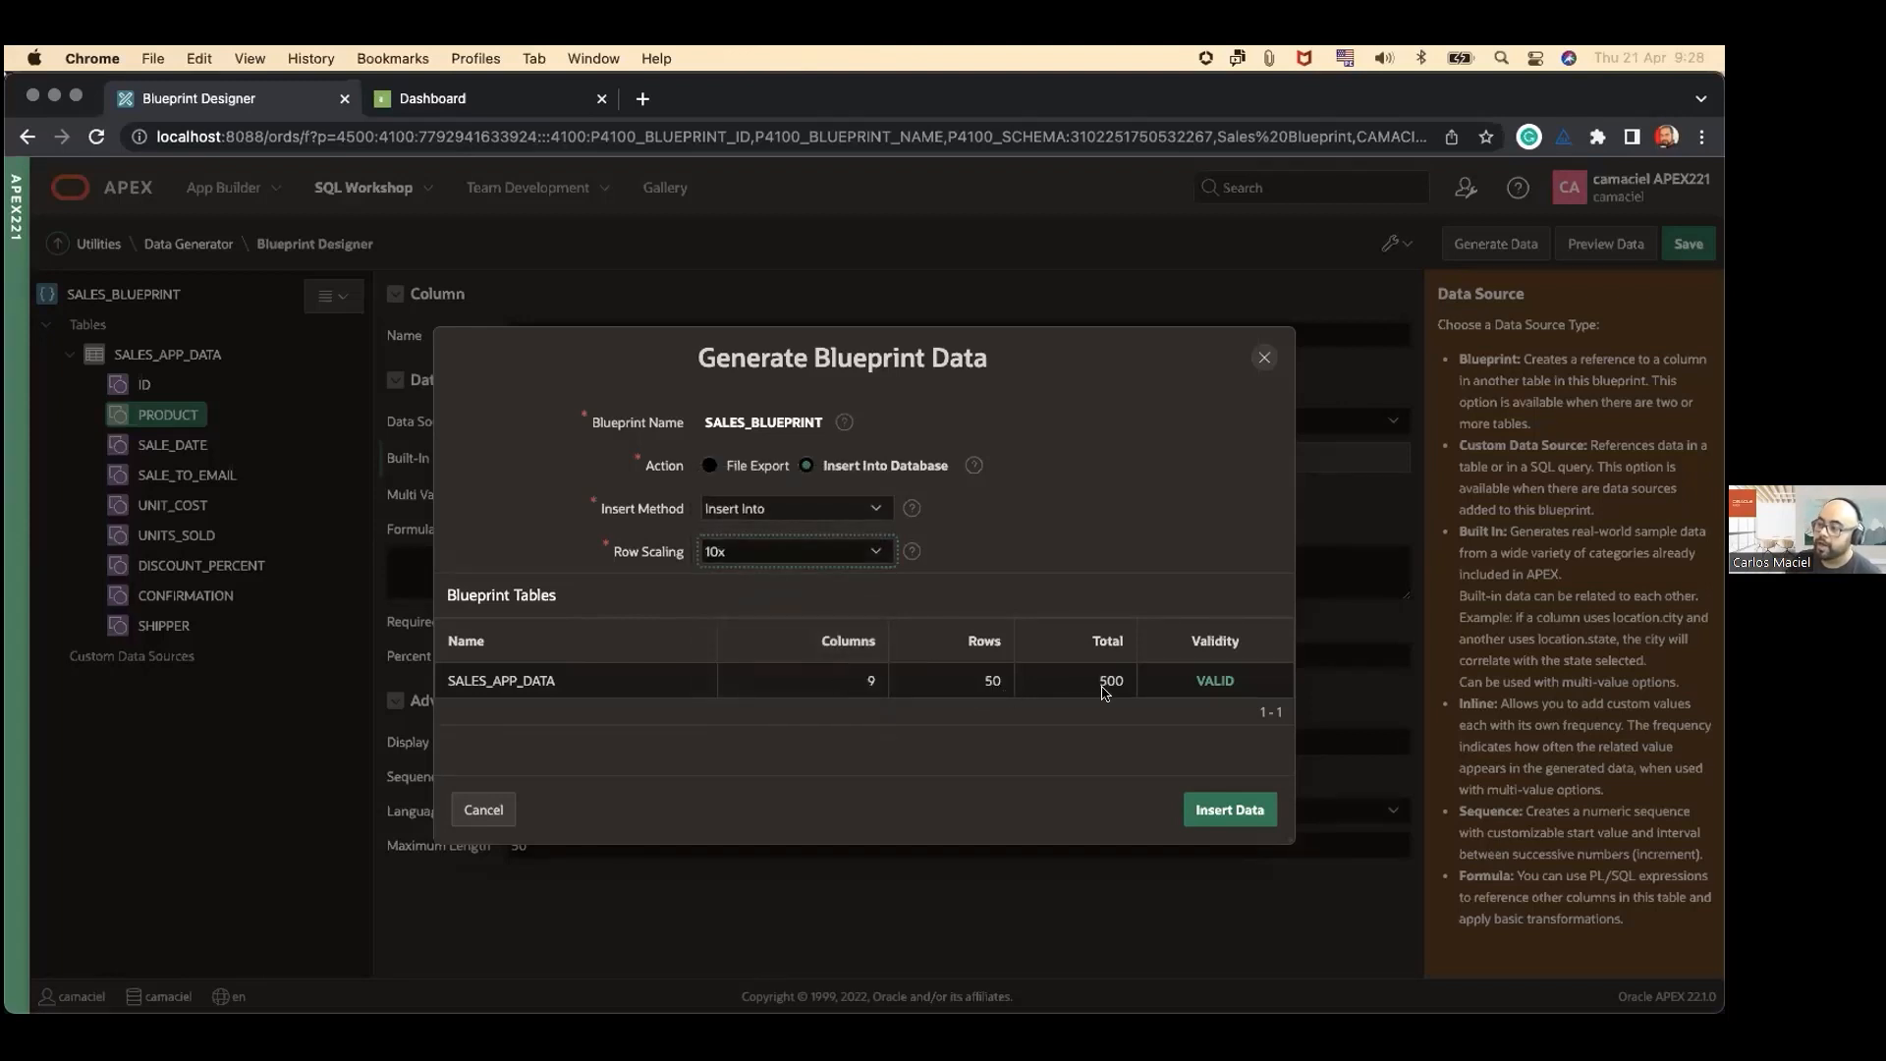
{"action": "left_click", "coordinate": [800, 560]}
{"action": "key", "text": "Return"}
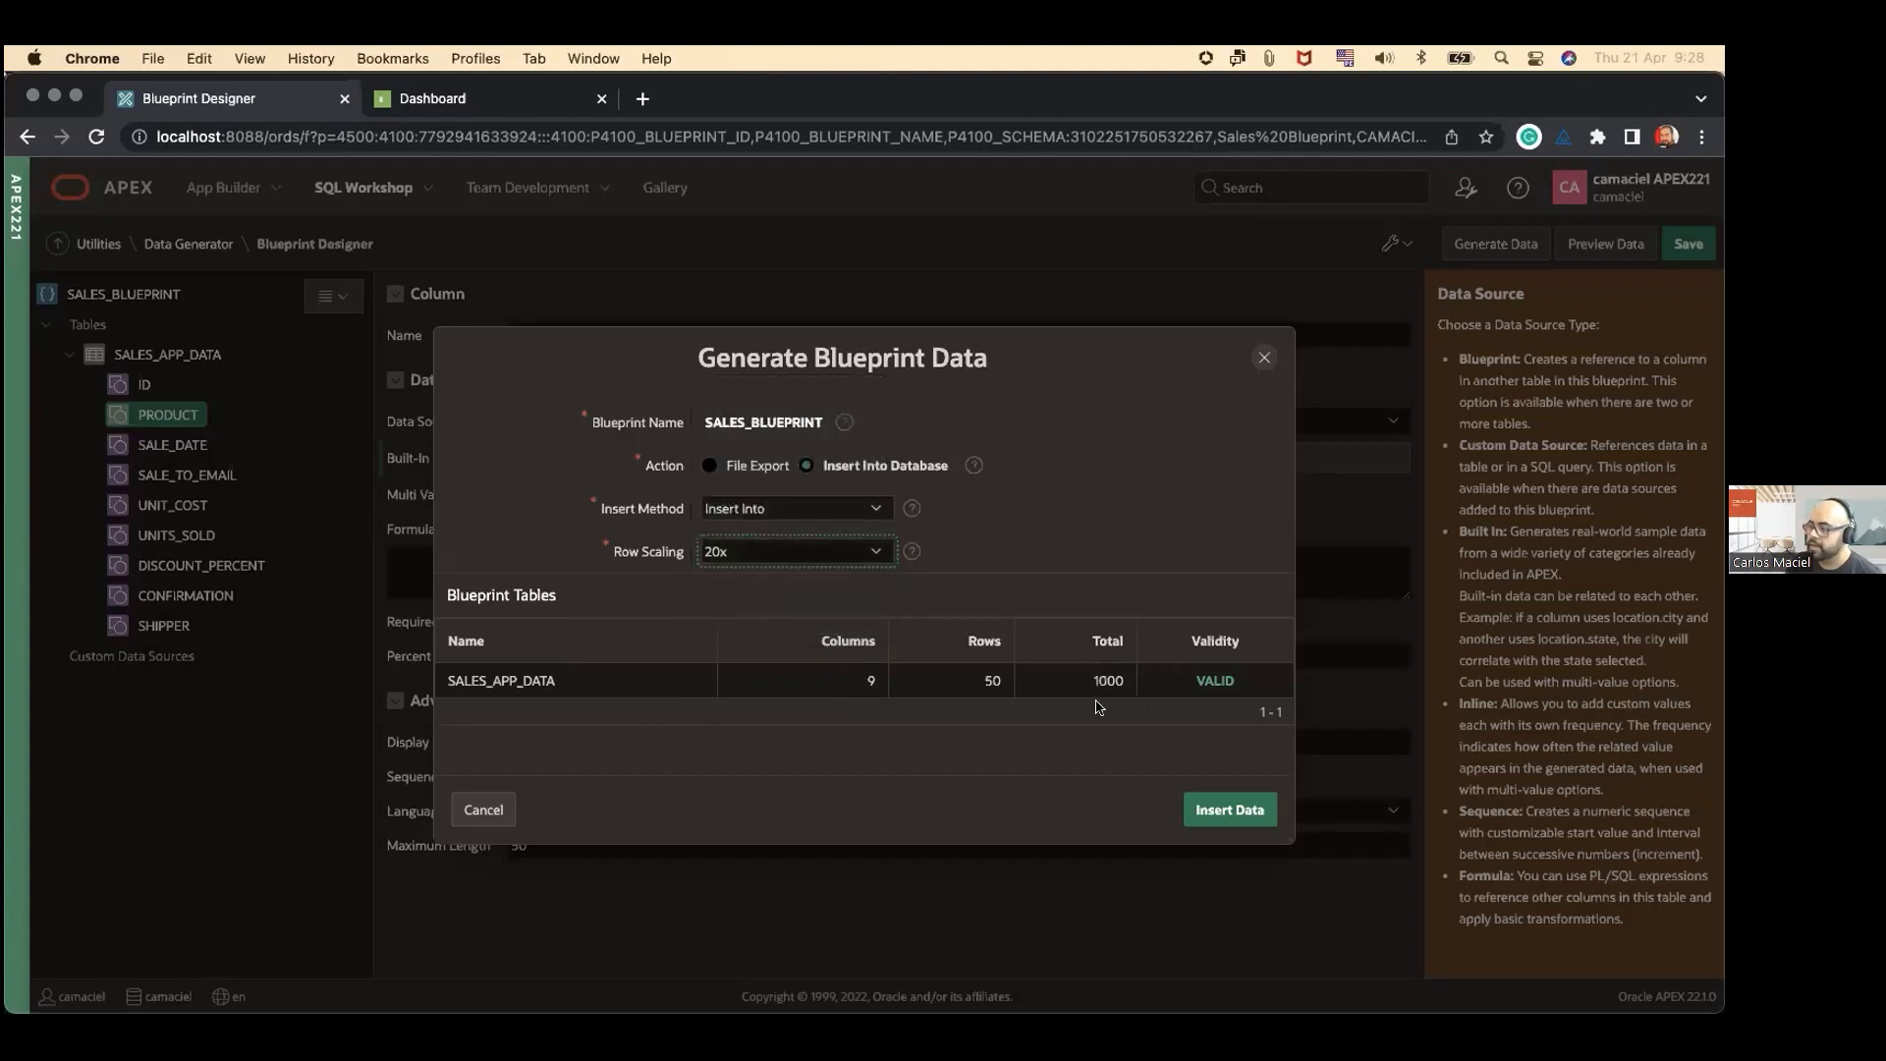
{"action": "left_click", "coordinate": [1210, 810]}
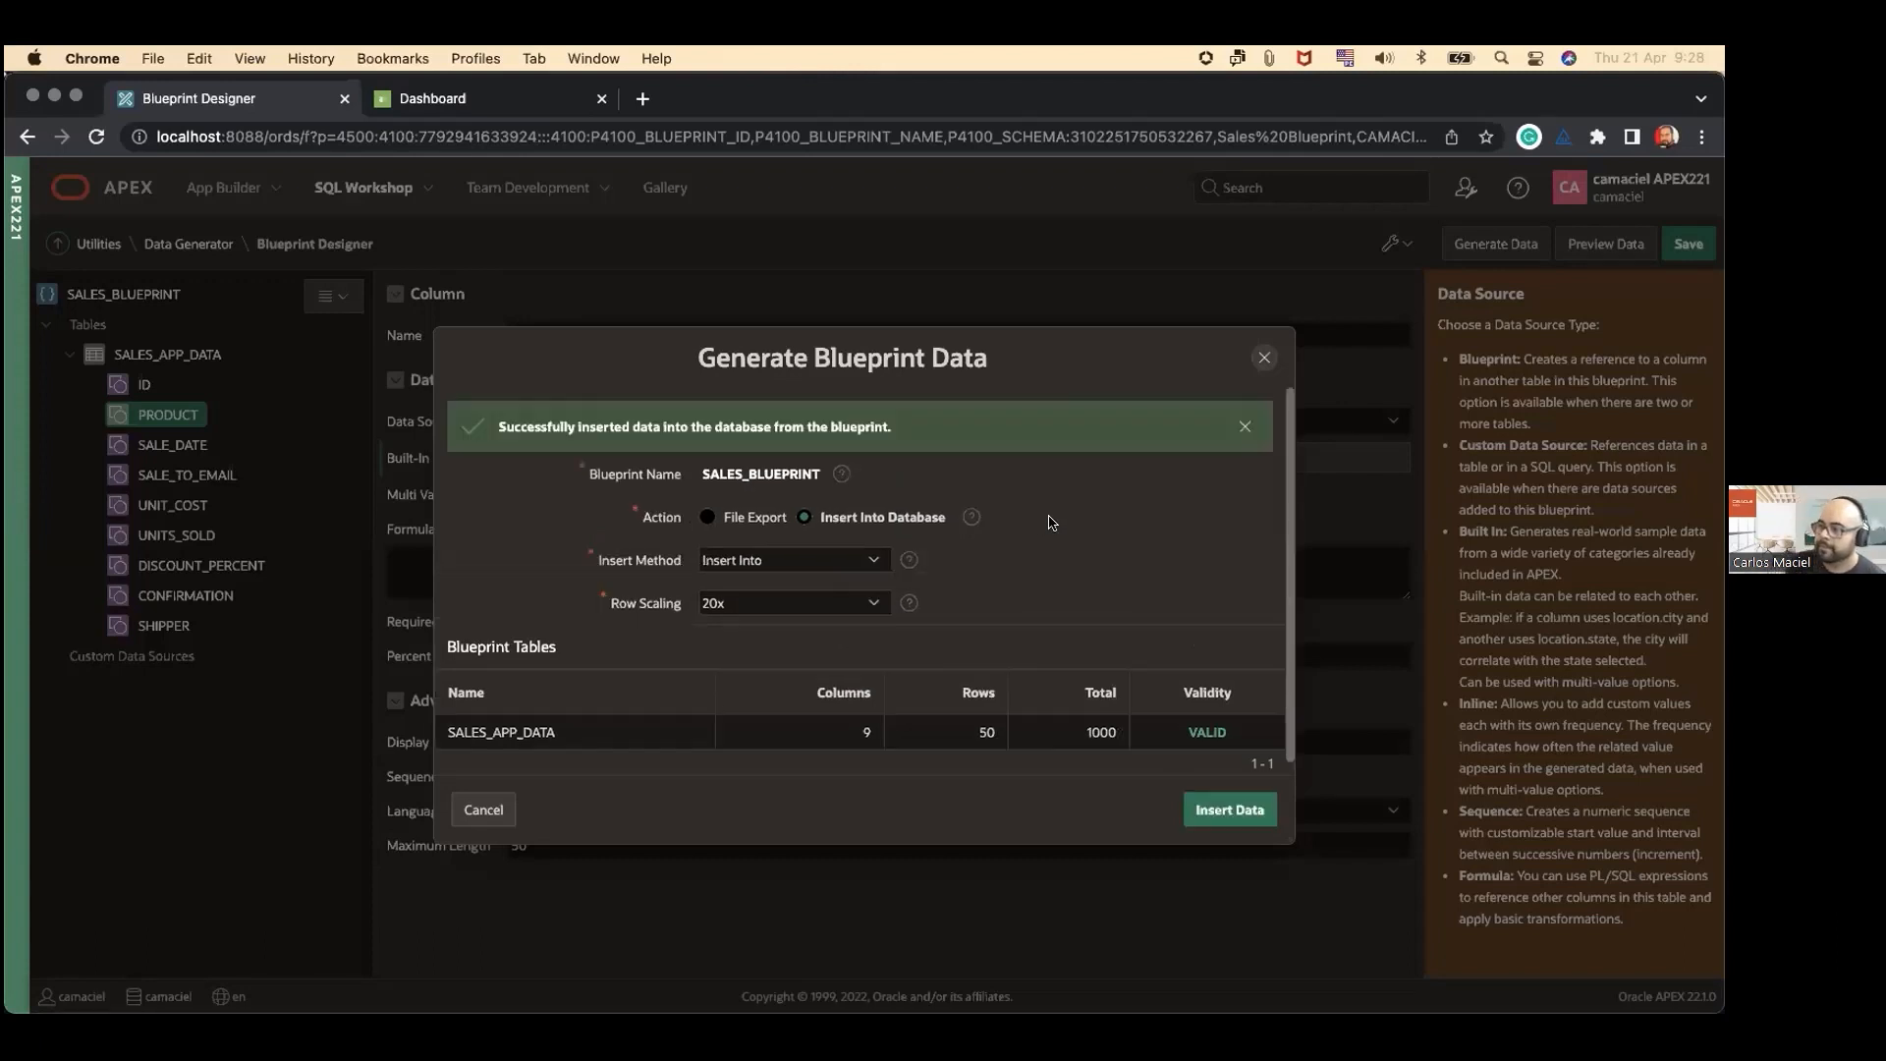
Step: Switch to the Sales App Data Dashboard, reload it, and examine the product, unit cost, units sold and discount charts
{"action": "left_click", "coordinate": [424, 98]}
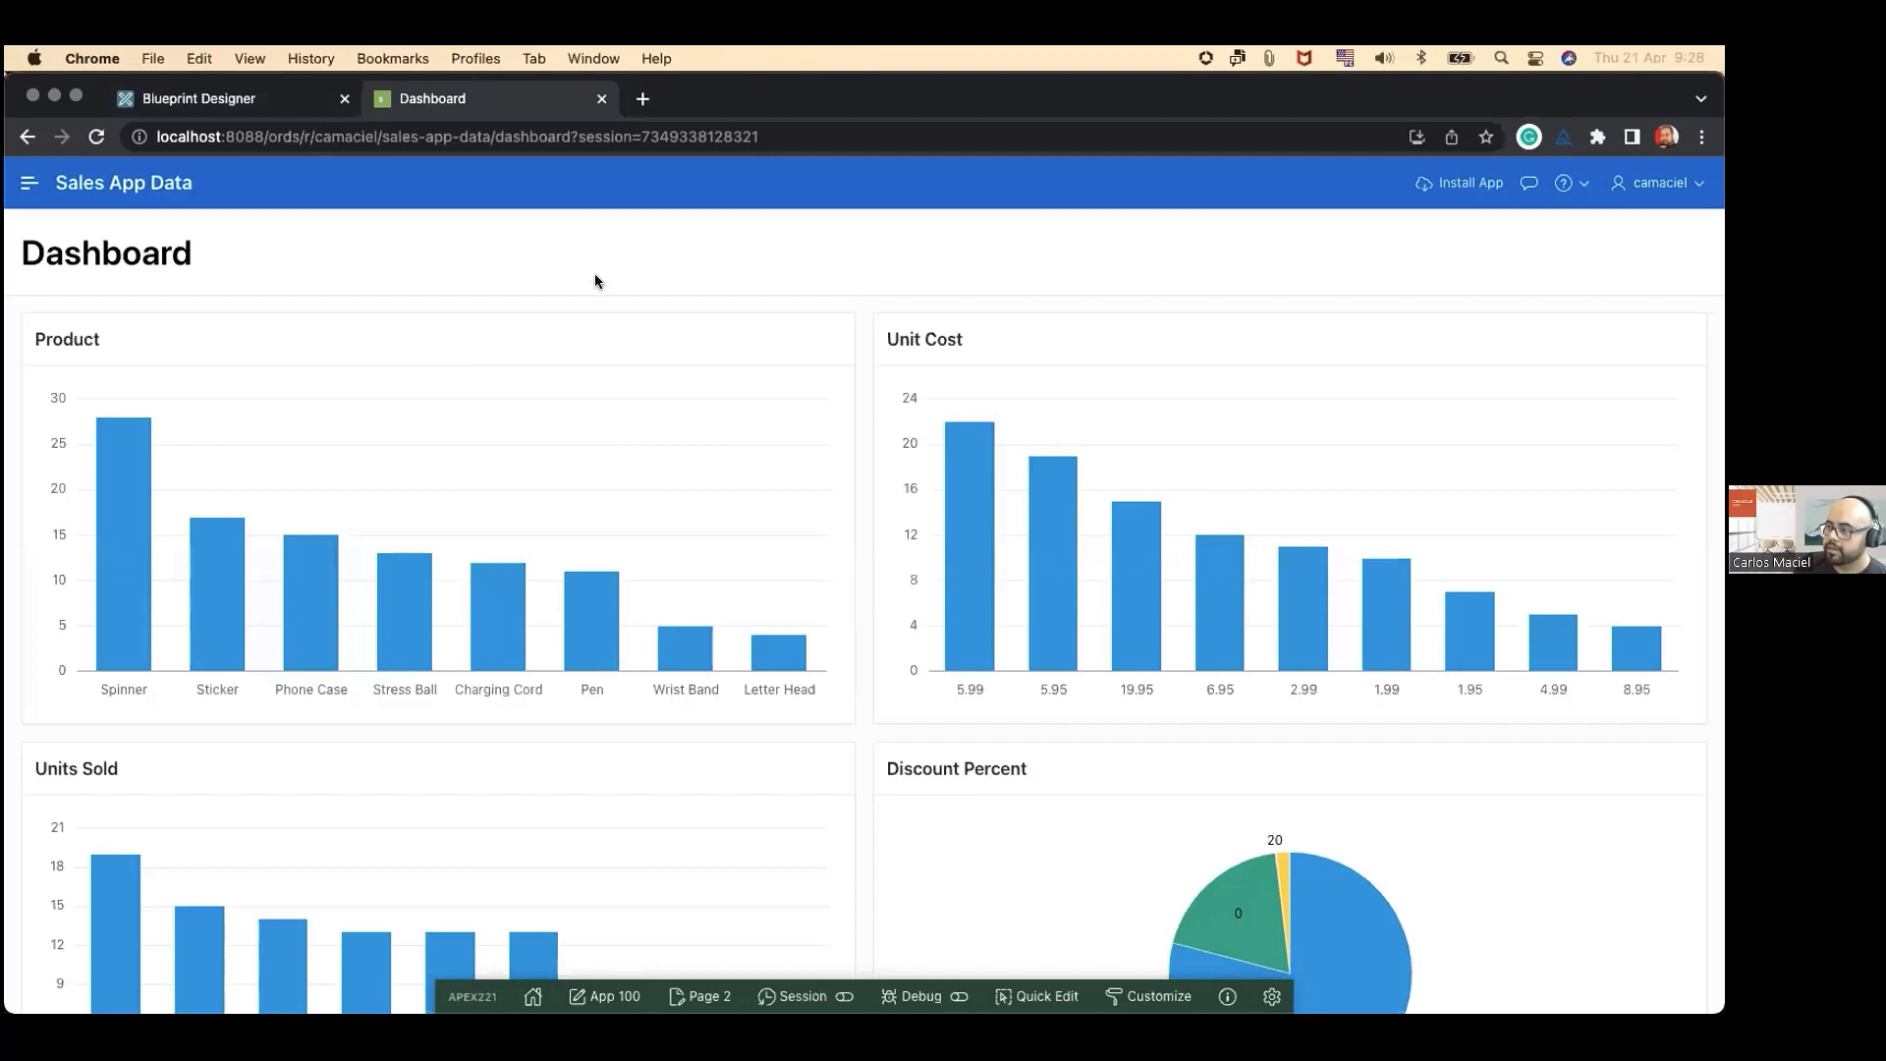
{"action": "key", "text": "super+r"}
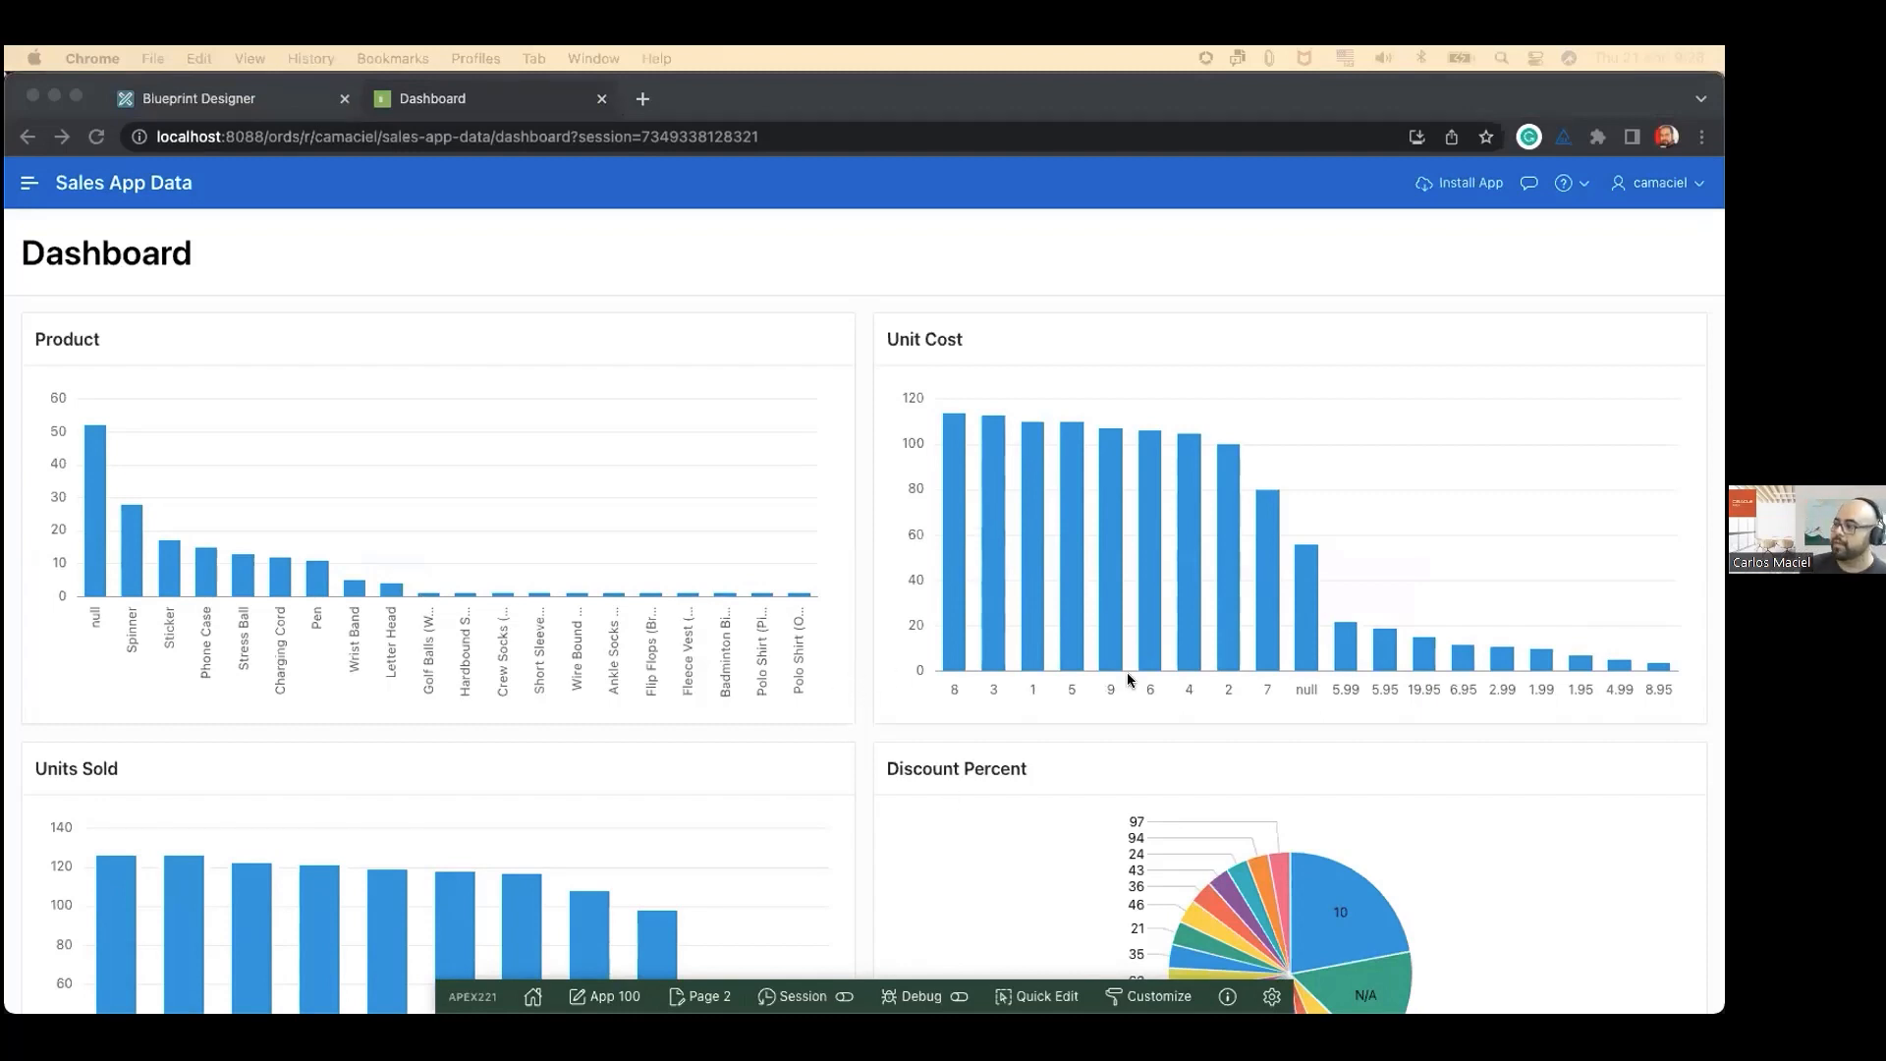
{"action": "scroll", "coordinate": [682, 672], "scroll_direction": "down", "scroll_amount": 3}
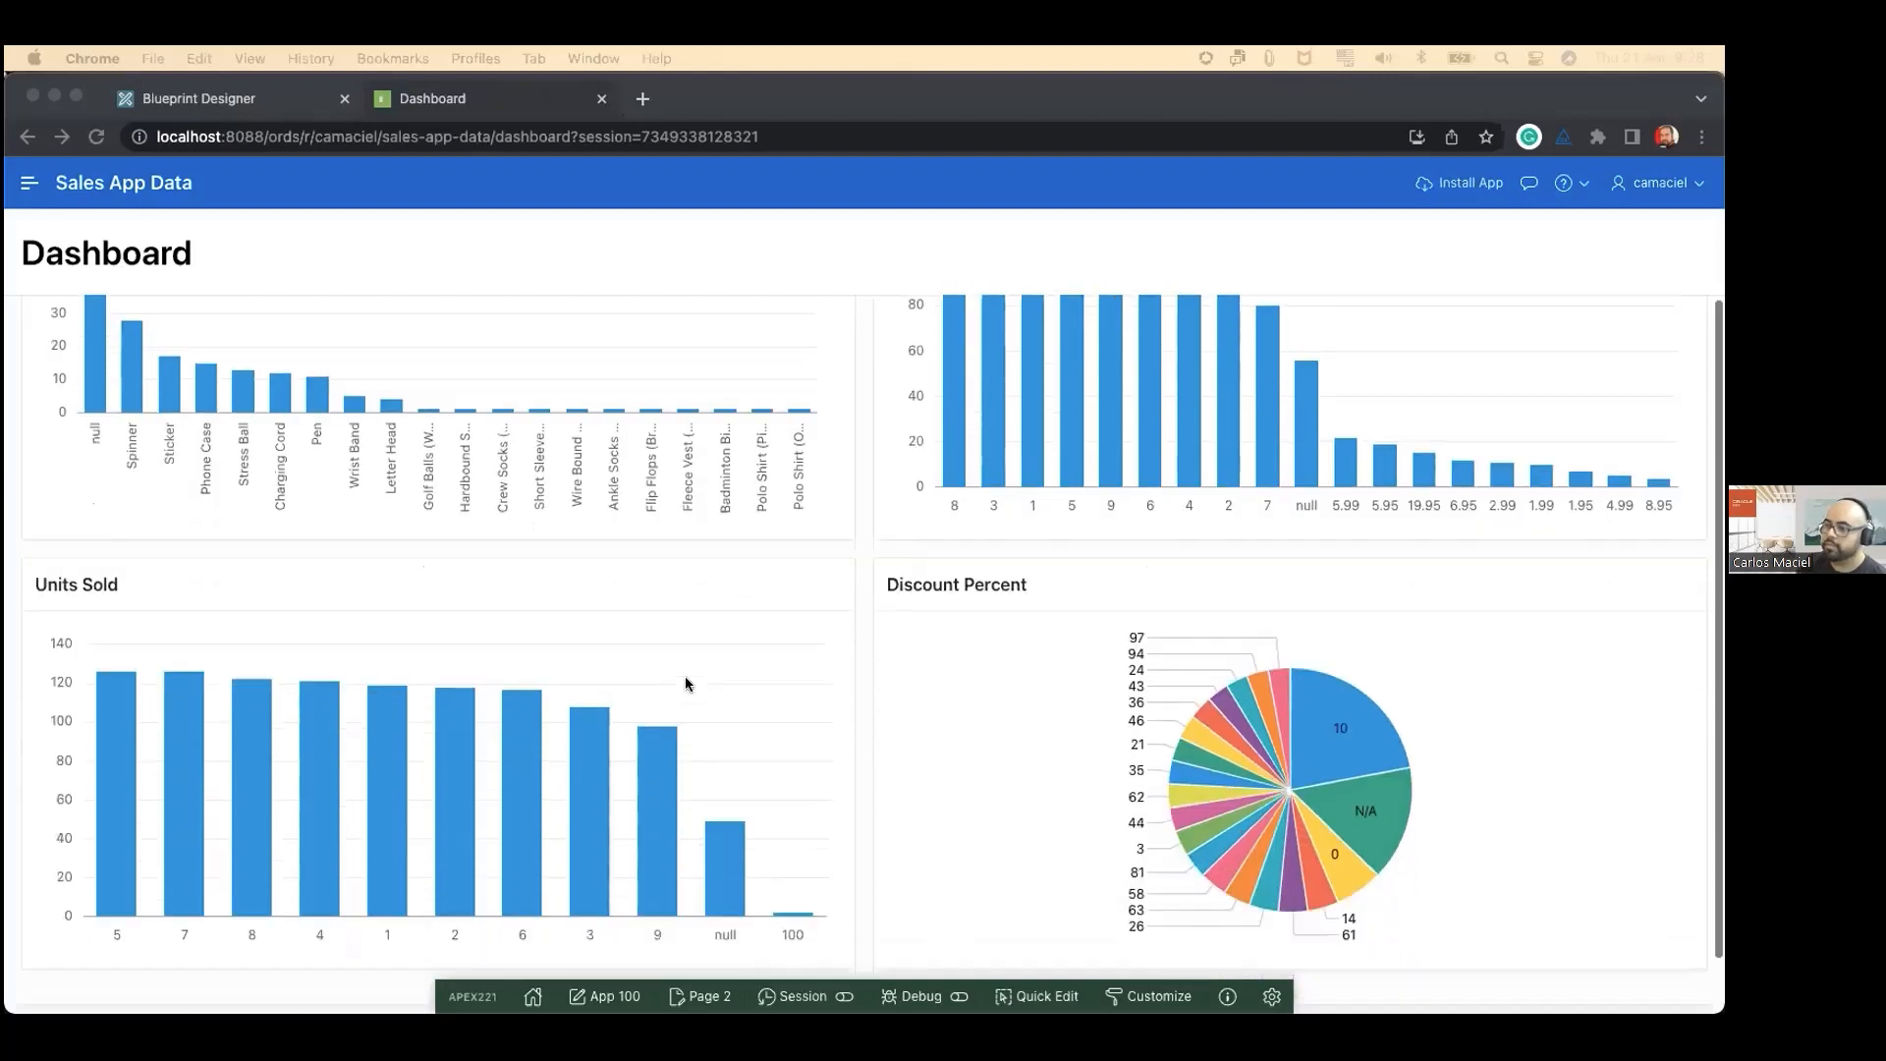
{"action": "scroll", "coordinate": [686, 683], "scroll_direction": "down", "scroll_amount": 2}
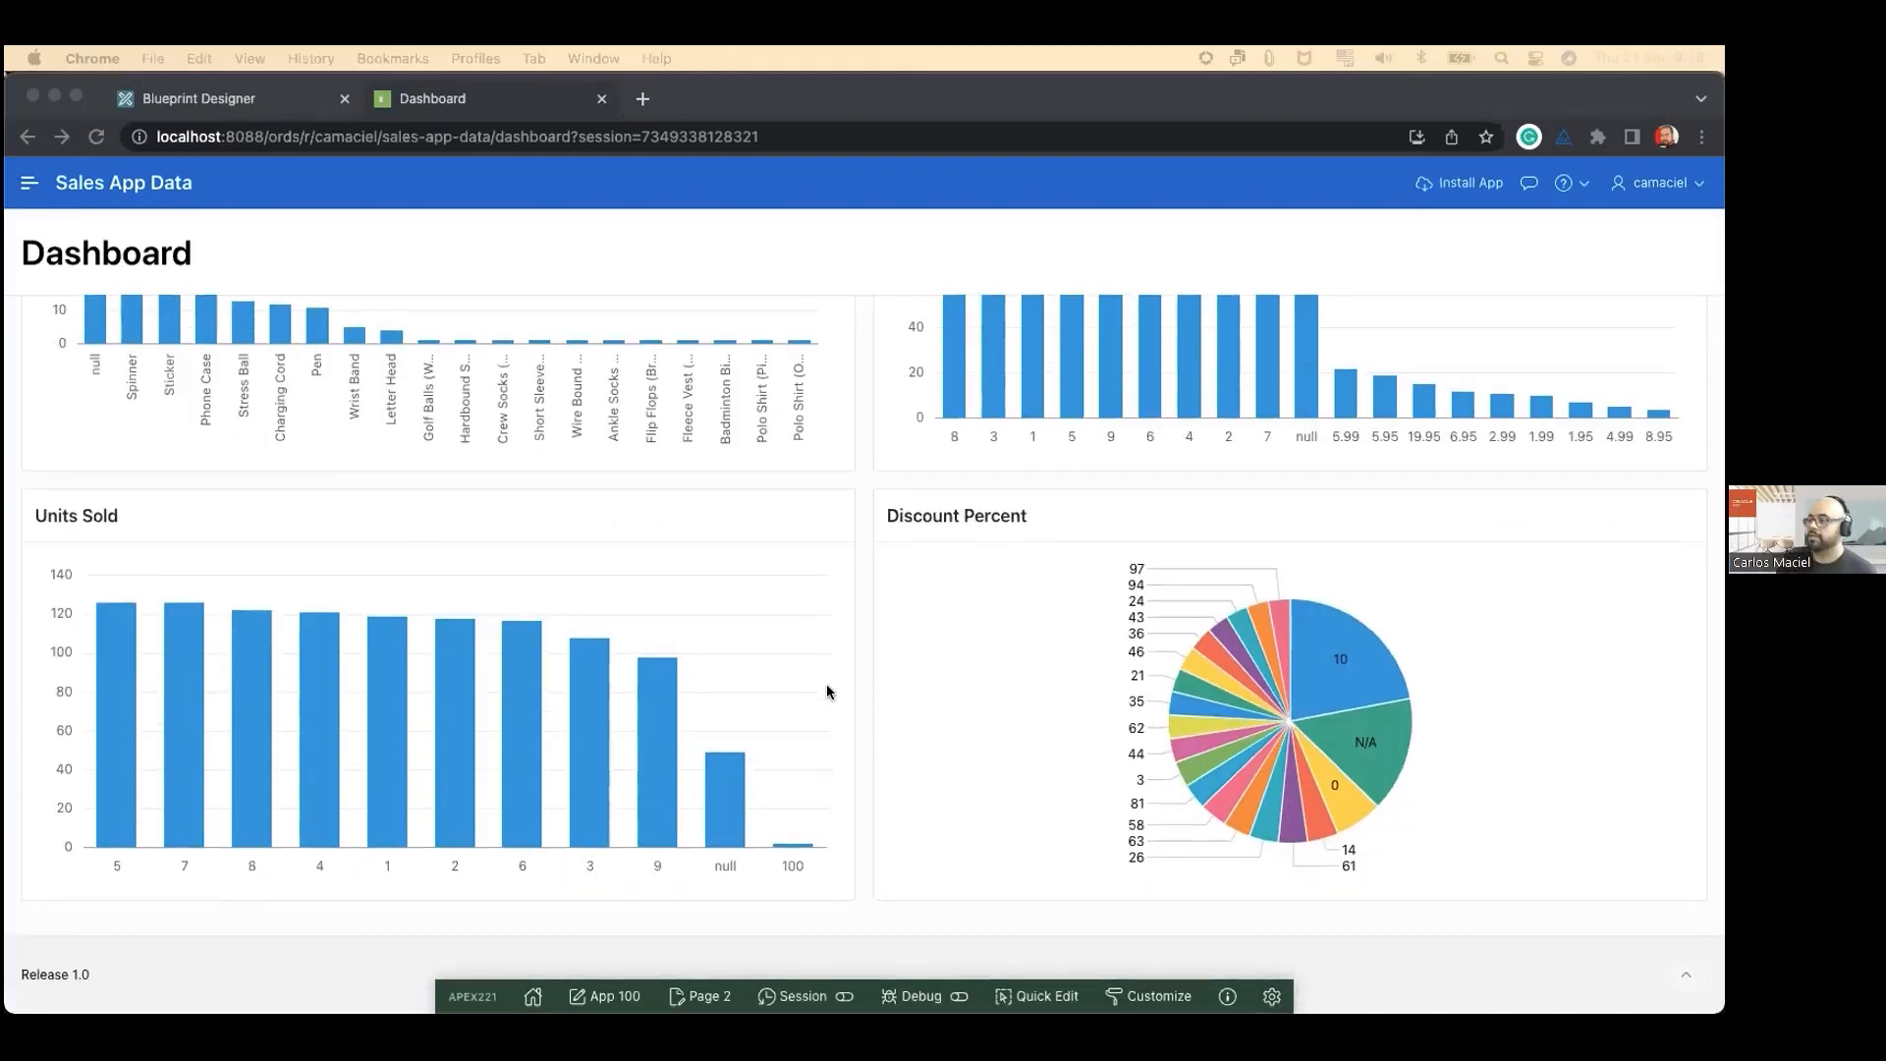
{"action": "scroll", "coordinate": [626, 659], "scroll_direction": "up", "scroll_amount": 1}
{"action": "scroll", "coordinate": [627, 660], "scroll_direction": "up", "scroll_amount": 4}
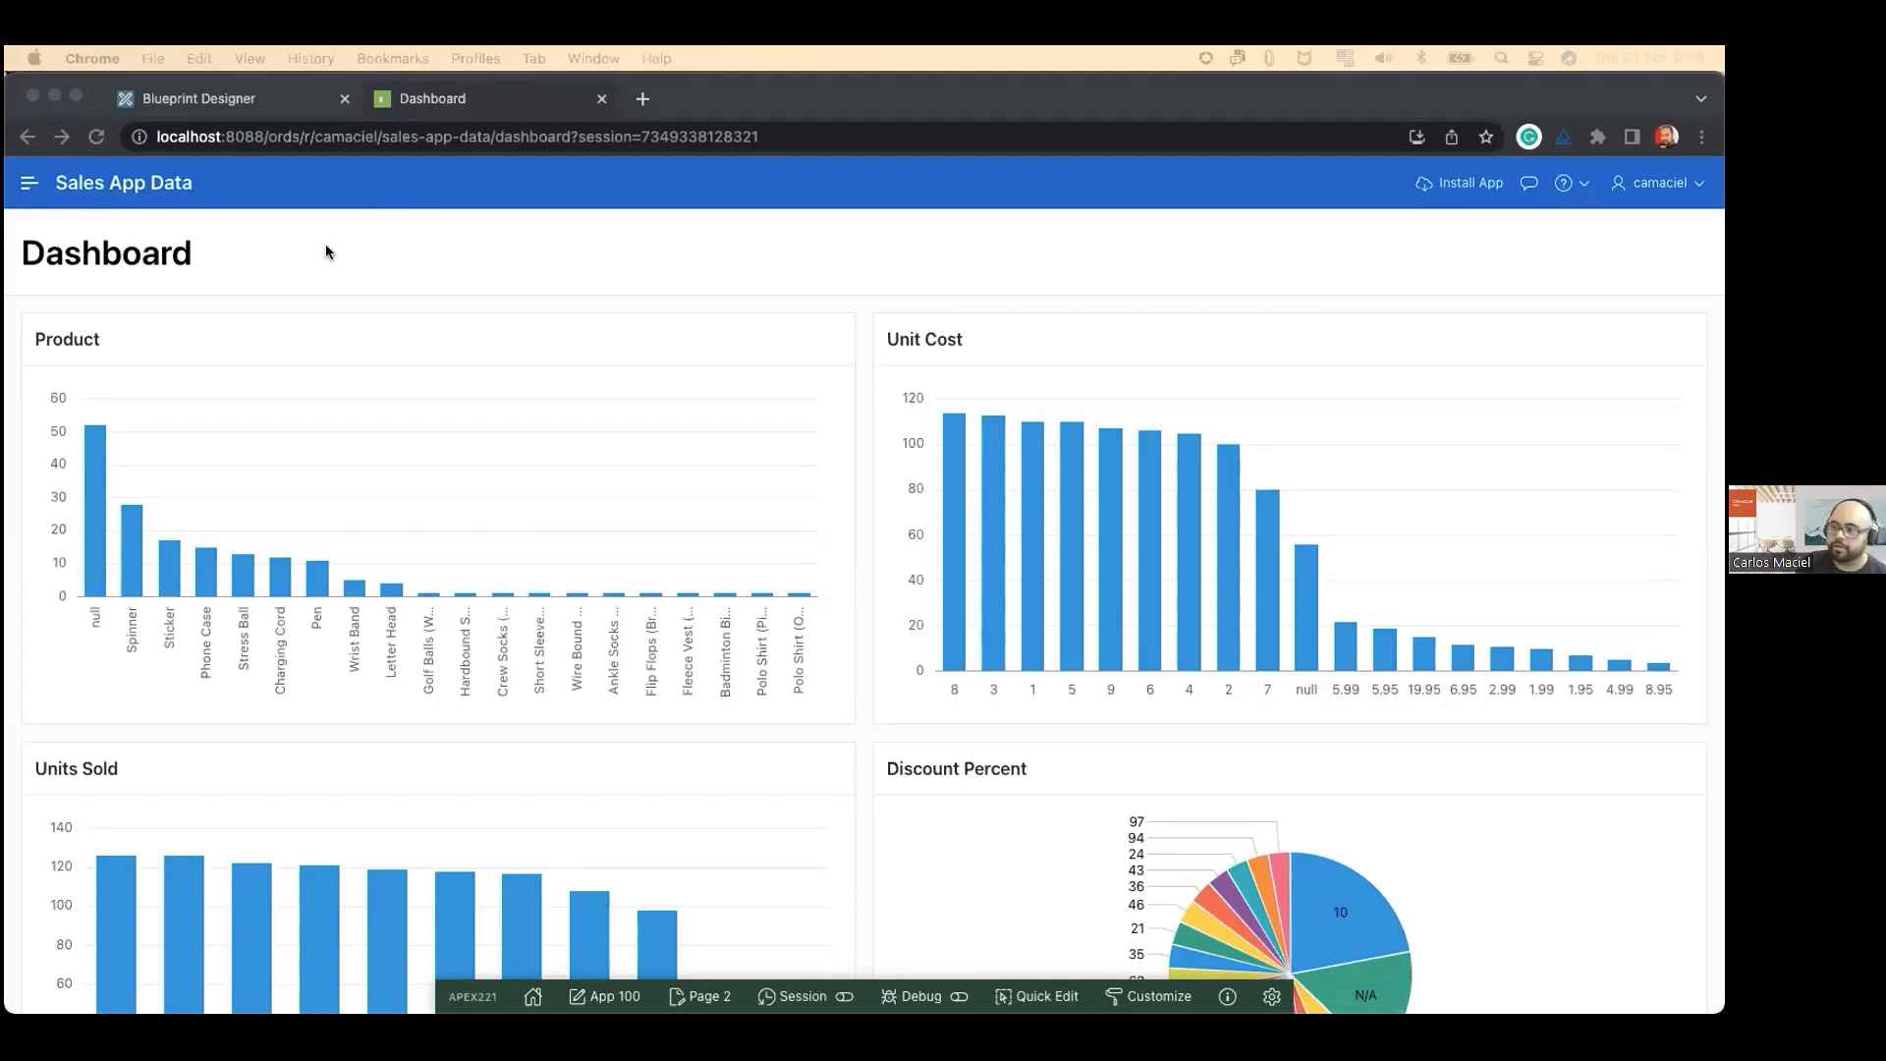
{"action": "scroll", "coordinate": [341, 279], "scroll_direction": "down", "scroll_amount": 4}
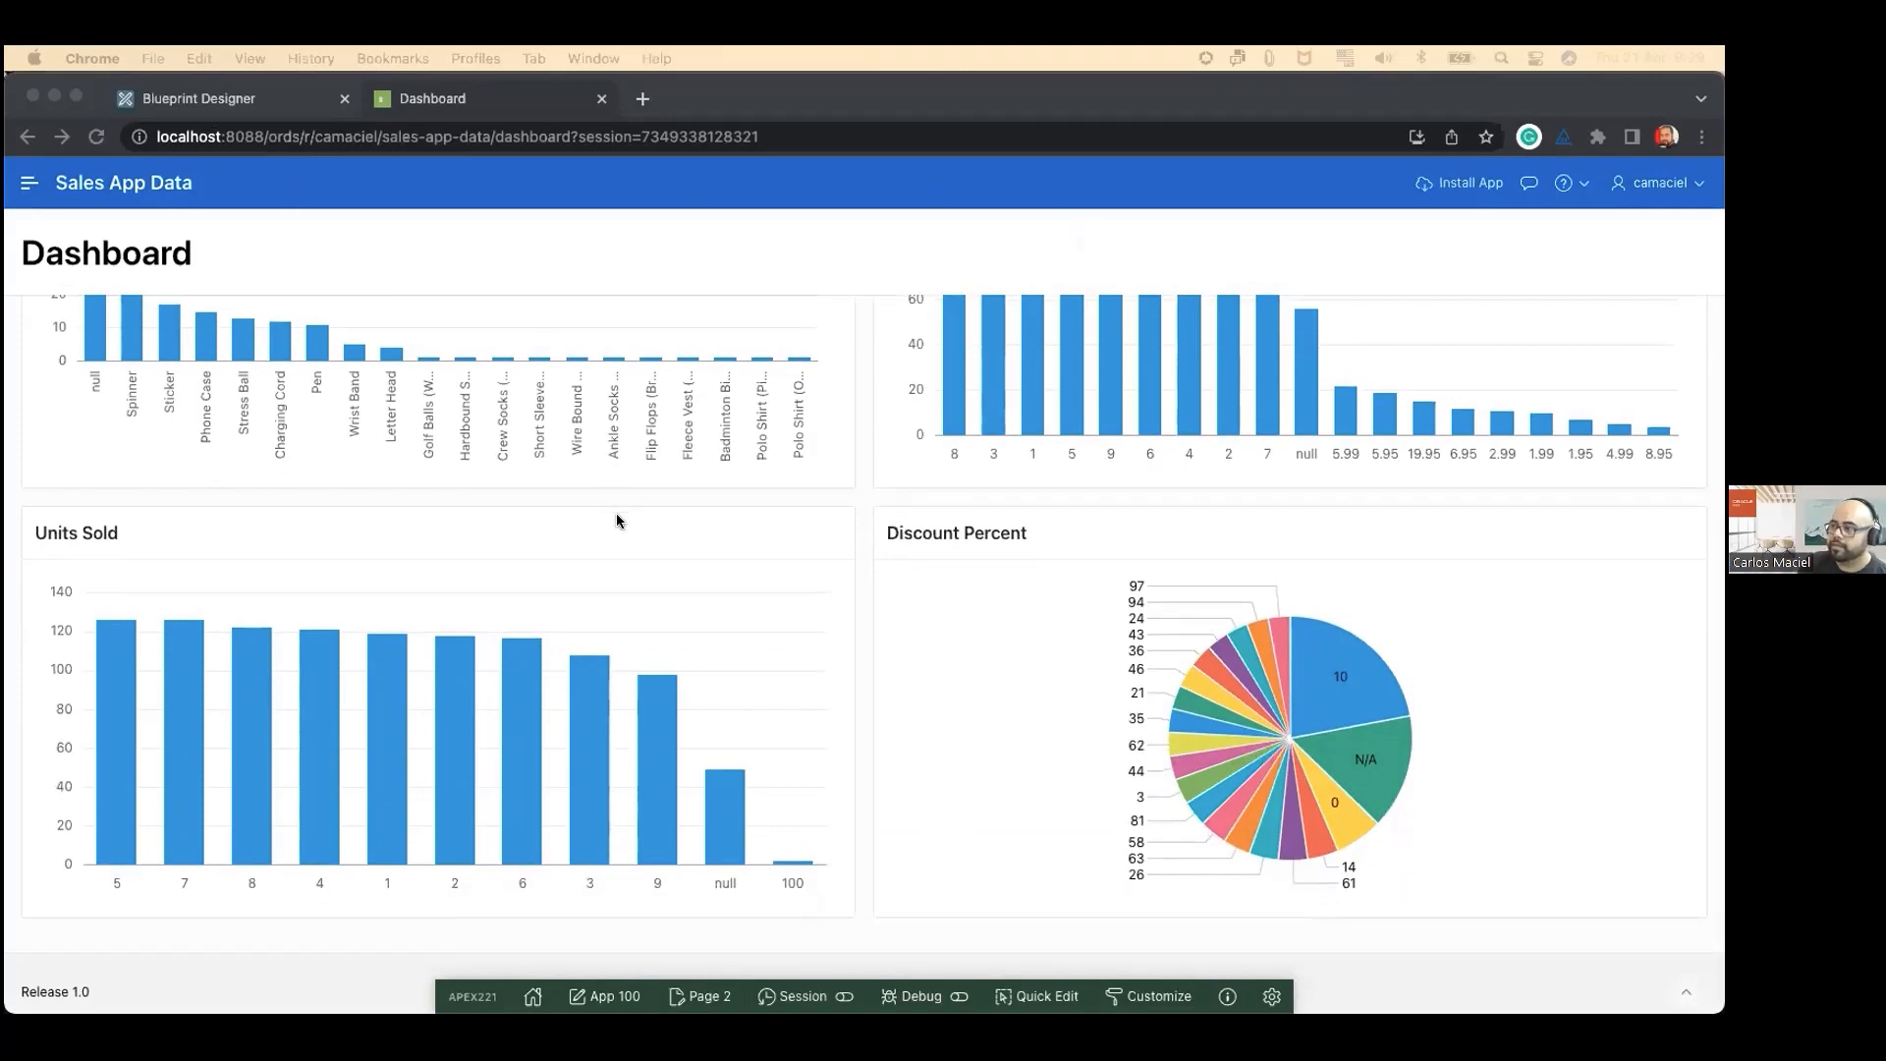
{"action": "scroll", "coordinate": [615, 513], "scroll_direction": "up", "scroll_amount": 4}
Step: Return to the Blueprint Designer, close the data generation dialog, and go back to the Data Generator's blueprint list
{"action": "left_click", "coordinate": [167, 91]}
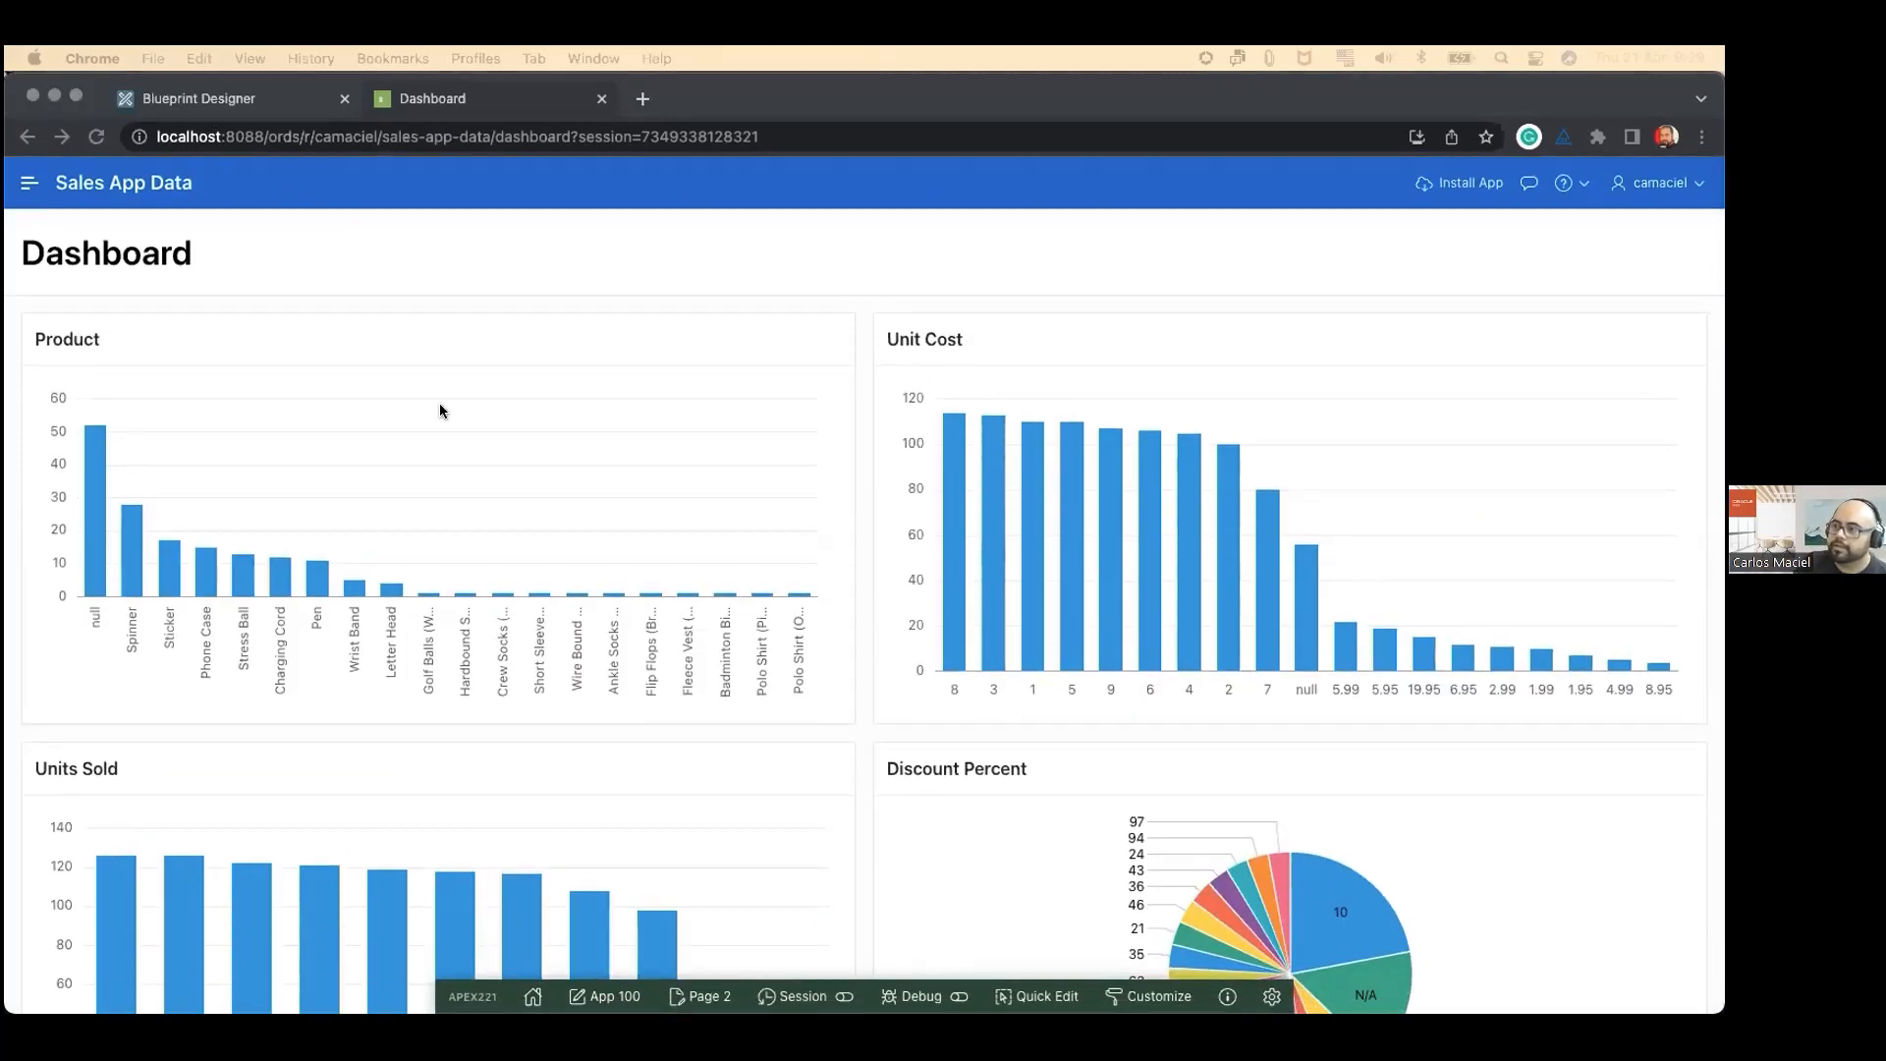
{"action": "left_click", "coordinate": [1264, 357]}
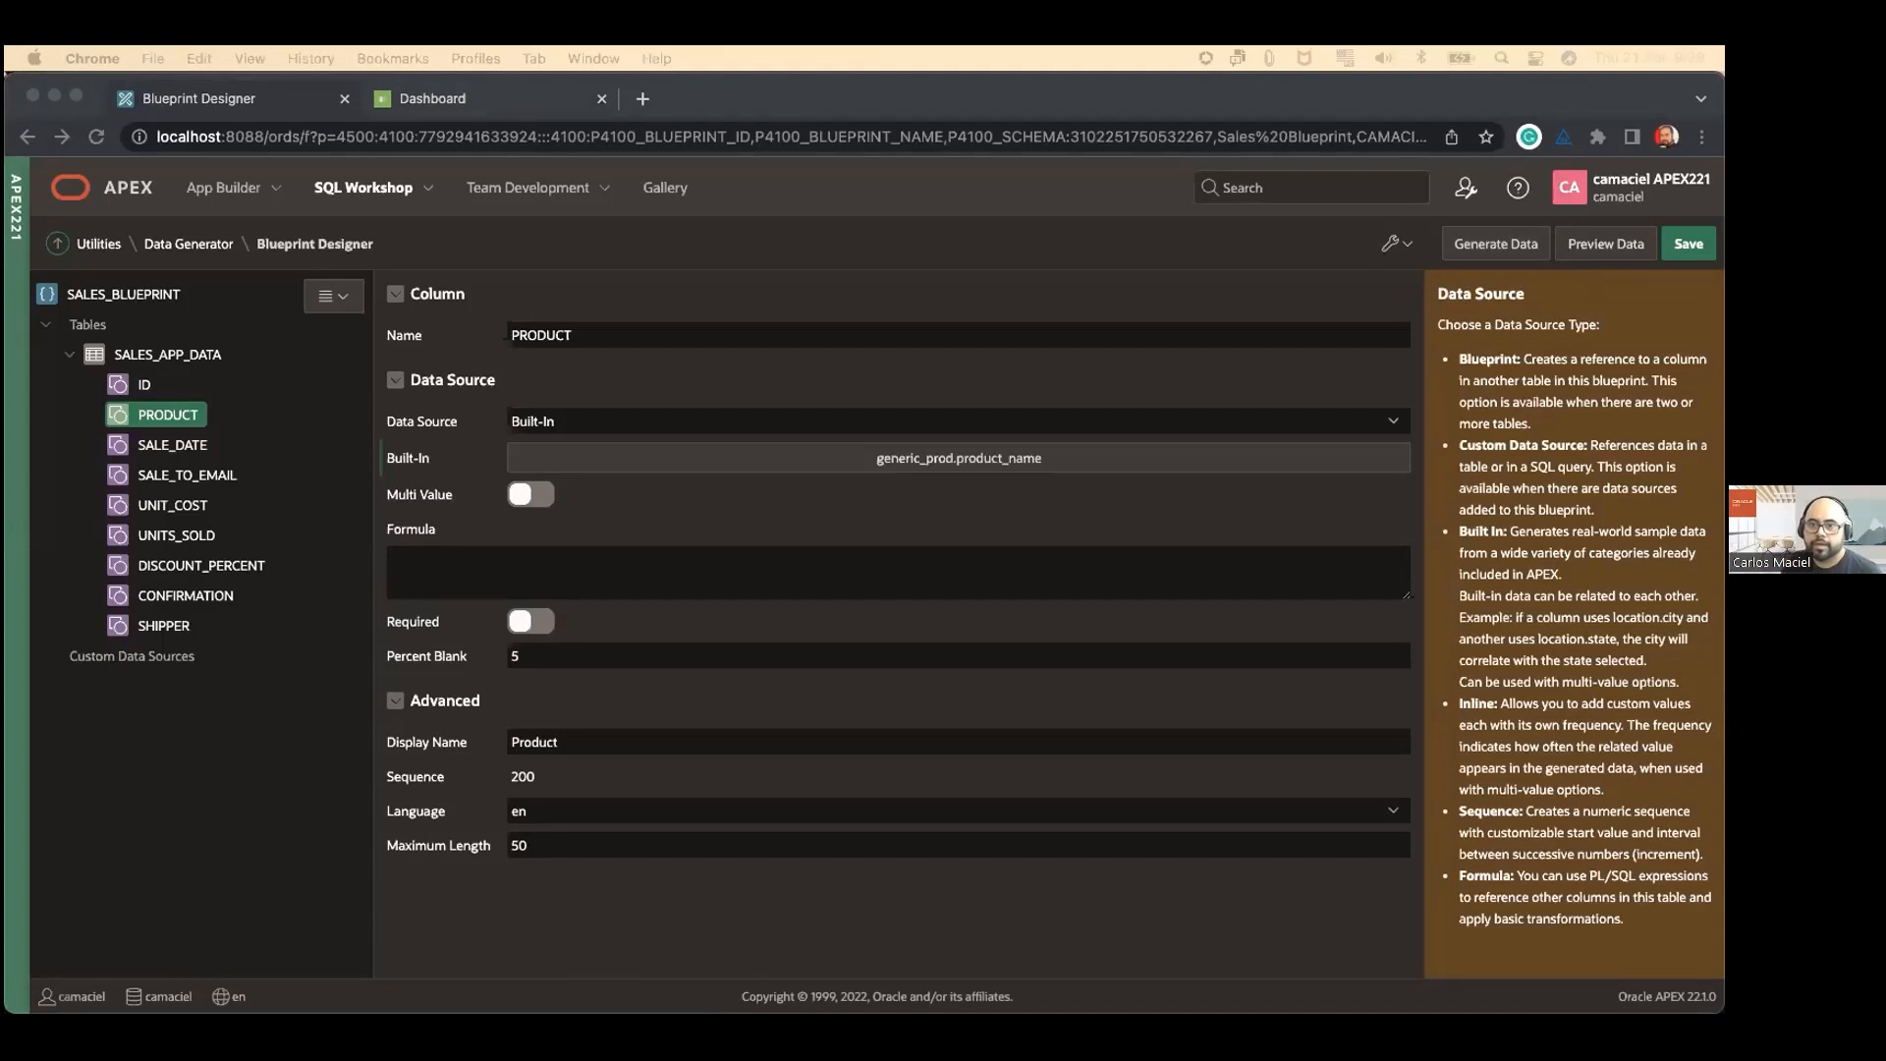
{"action": "left_click", "coordinate": [869, 240]}
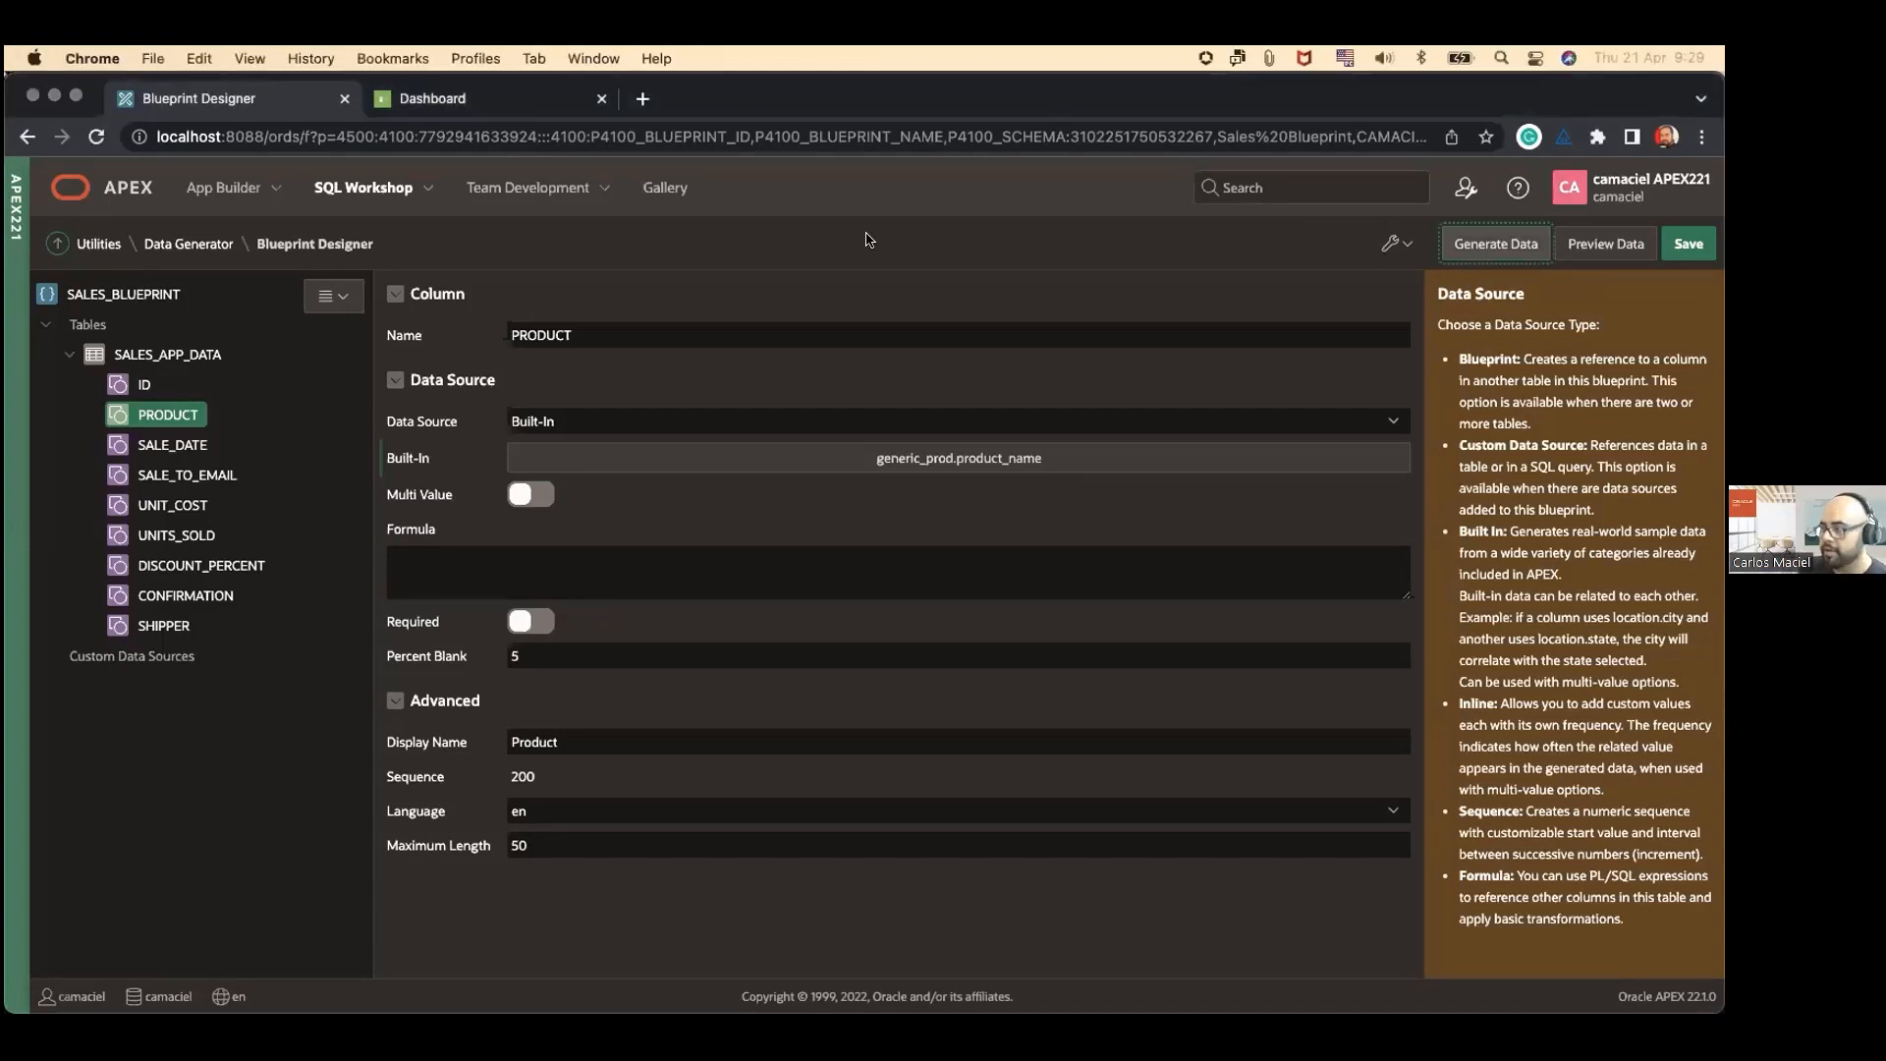
{"action": "left_click", "coordinate": [201, 246]}
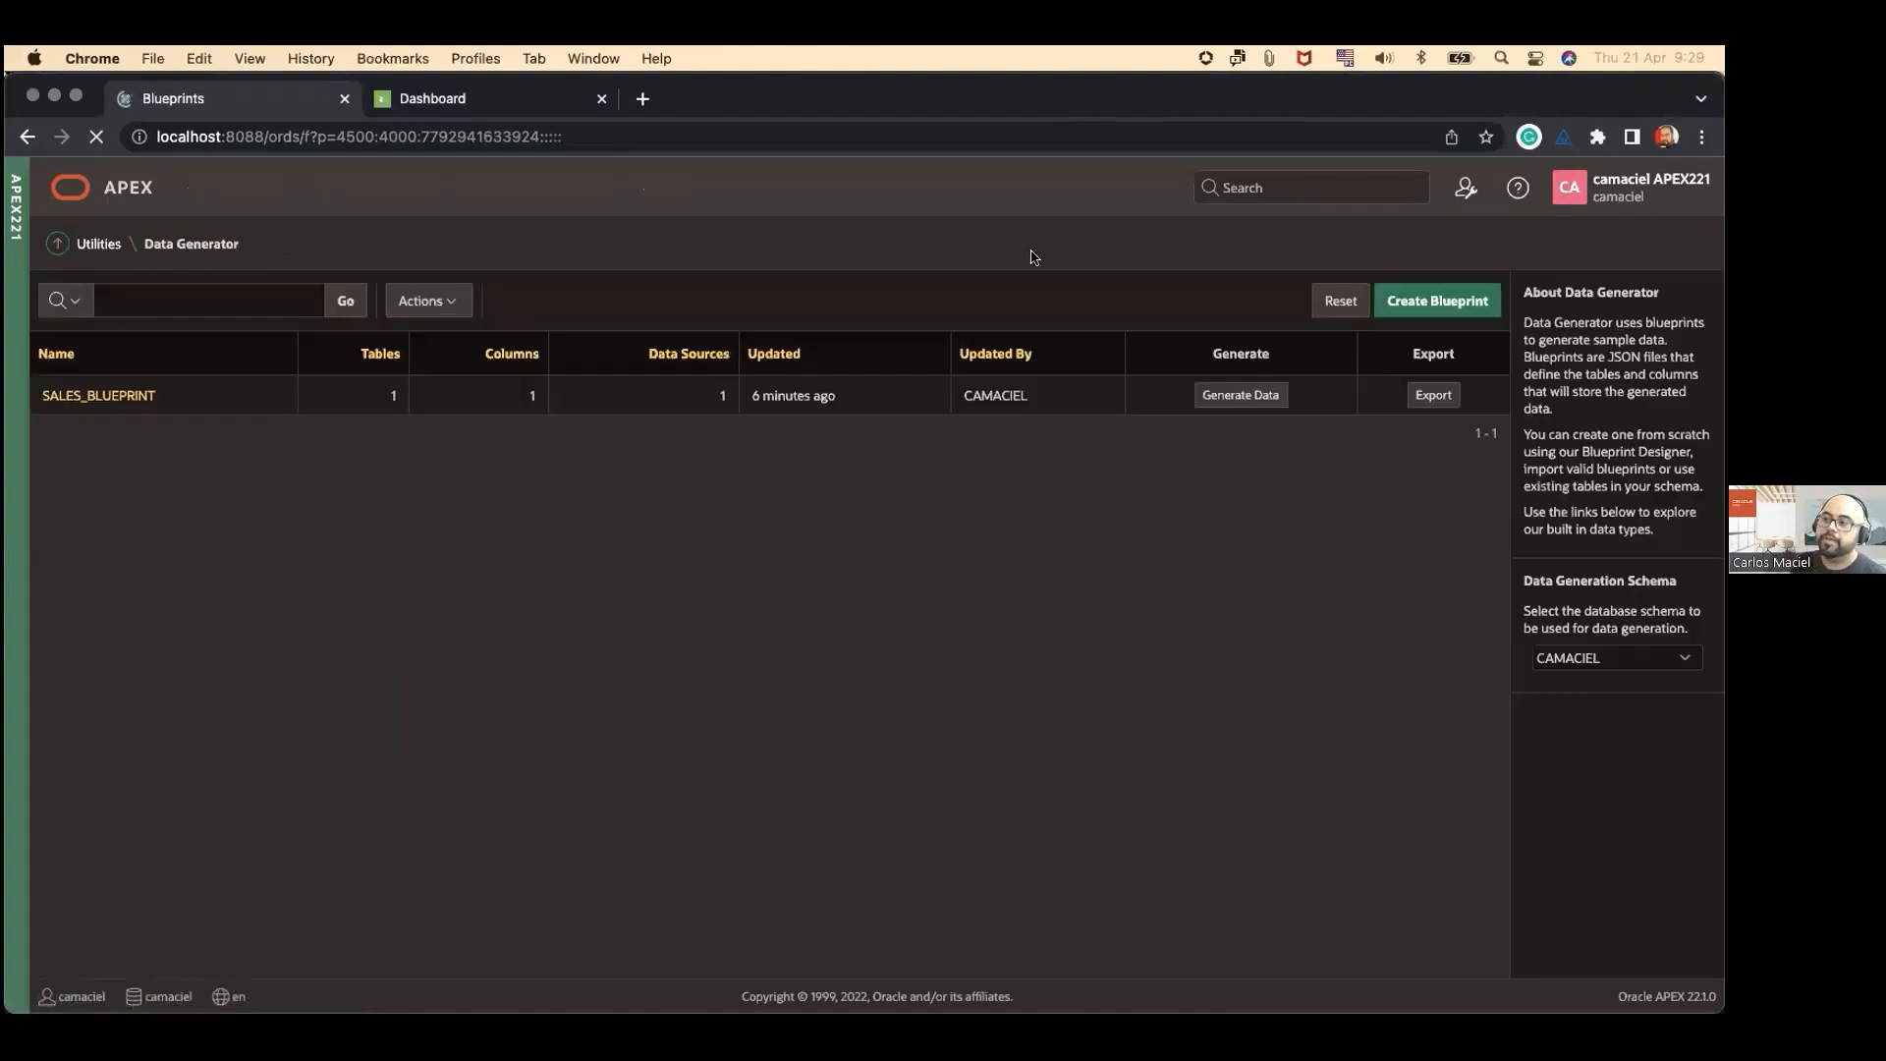
Step: Create a blueprint from scratch named "Friendly name", keeping the starter table and leaving the description empty
{"action": "left_click", "coordinate": [1437, 301]}
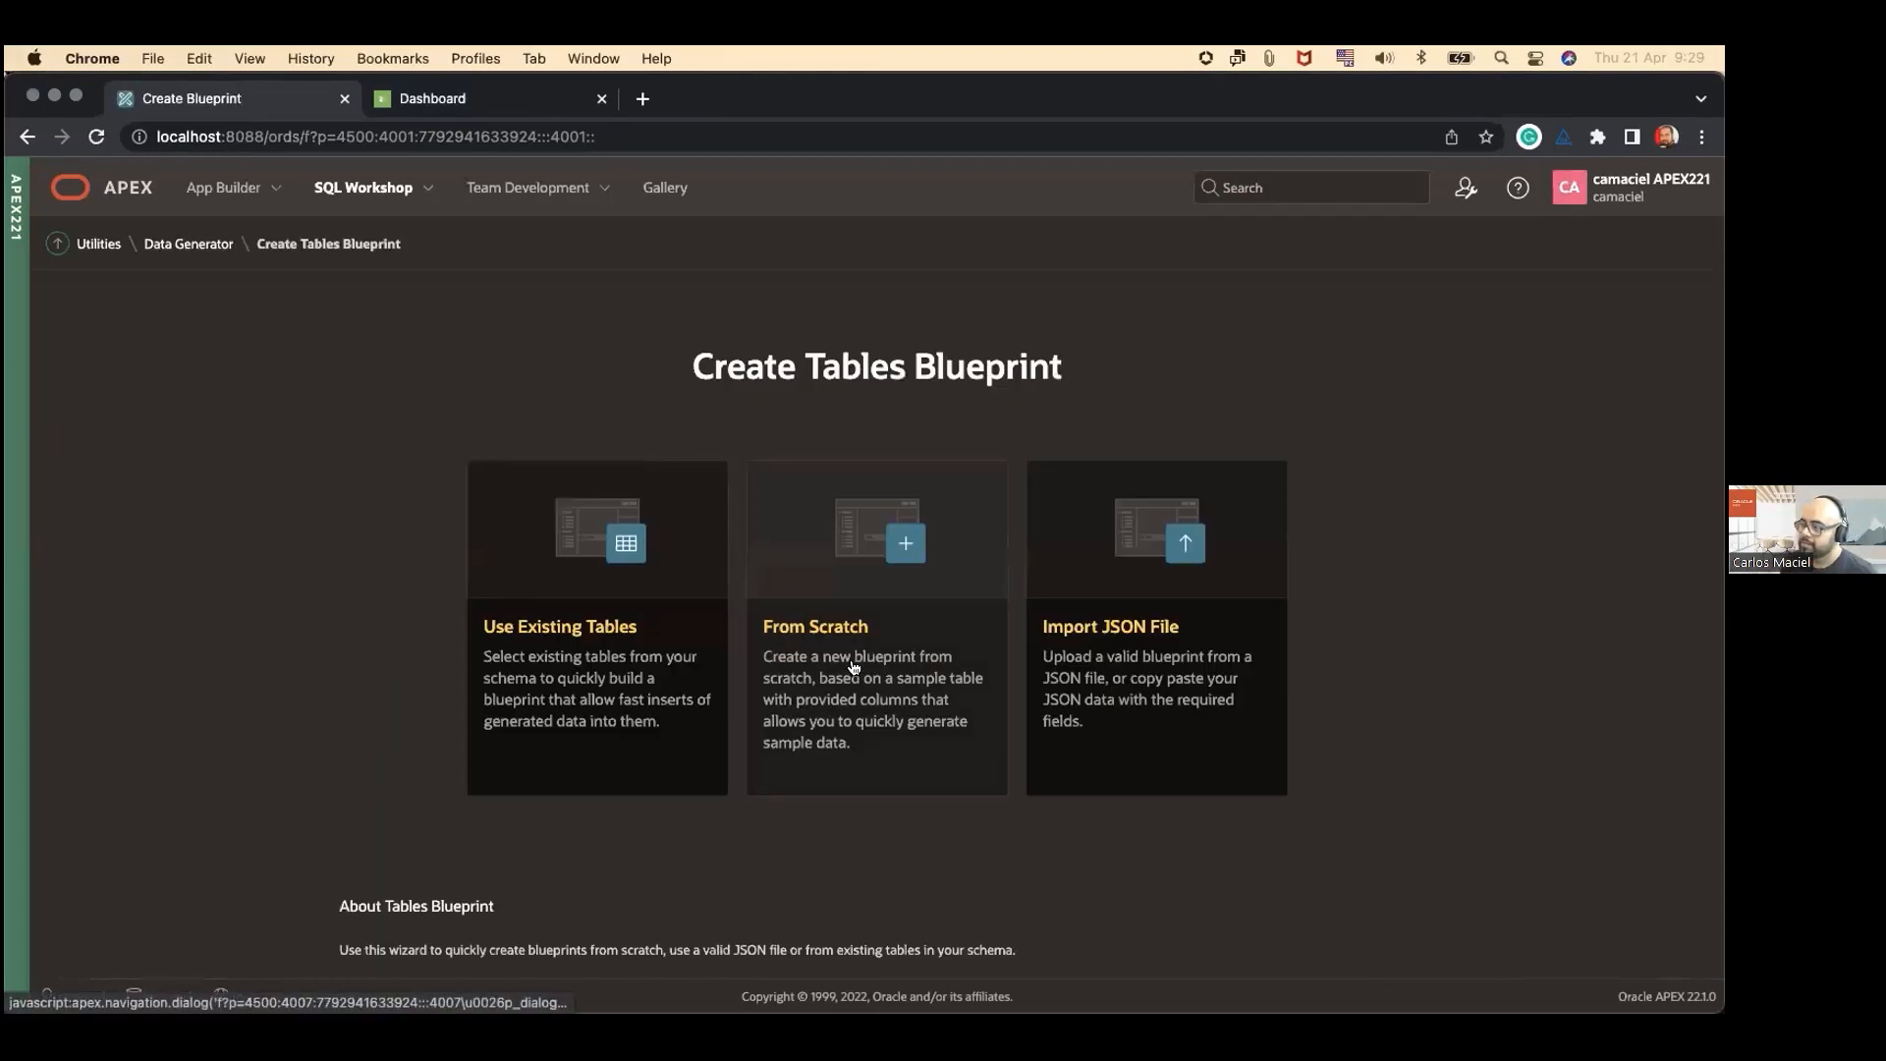
{"action": "left_click", "coordinate": [888, 606]}
{"action": "left_click", "coordinate": [770, 422]}
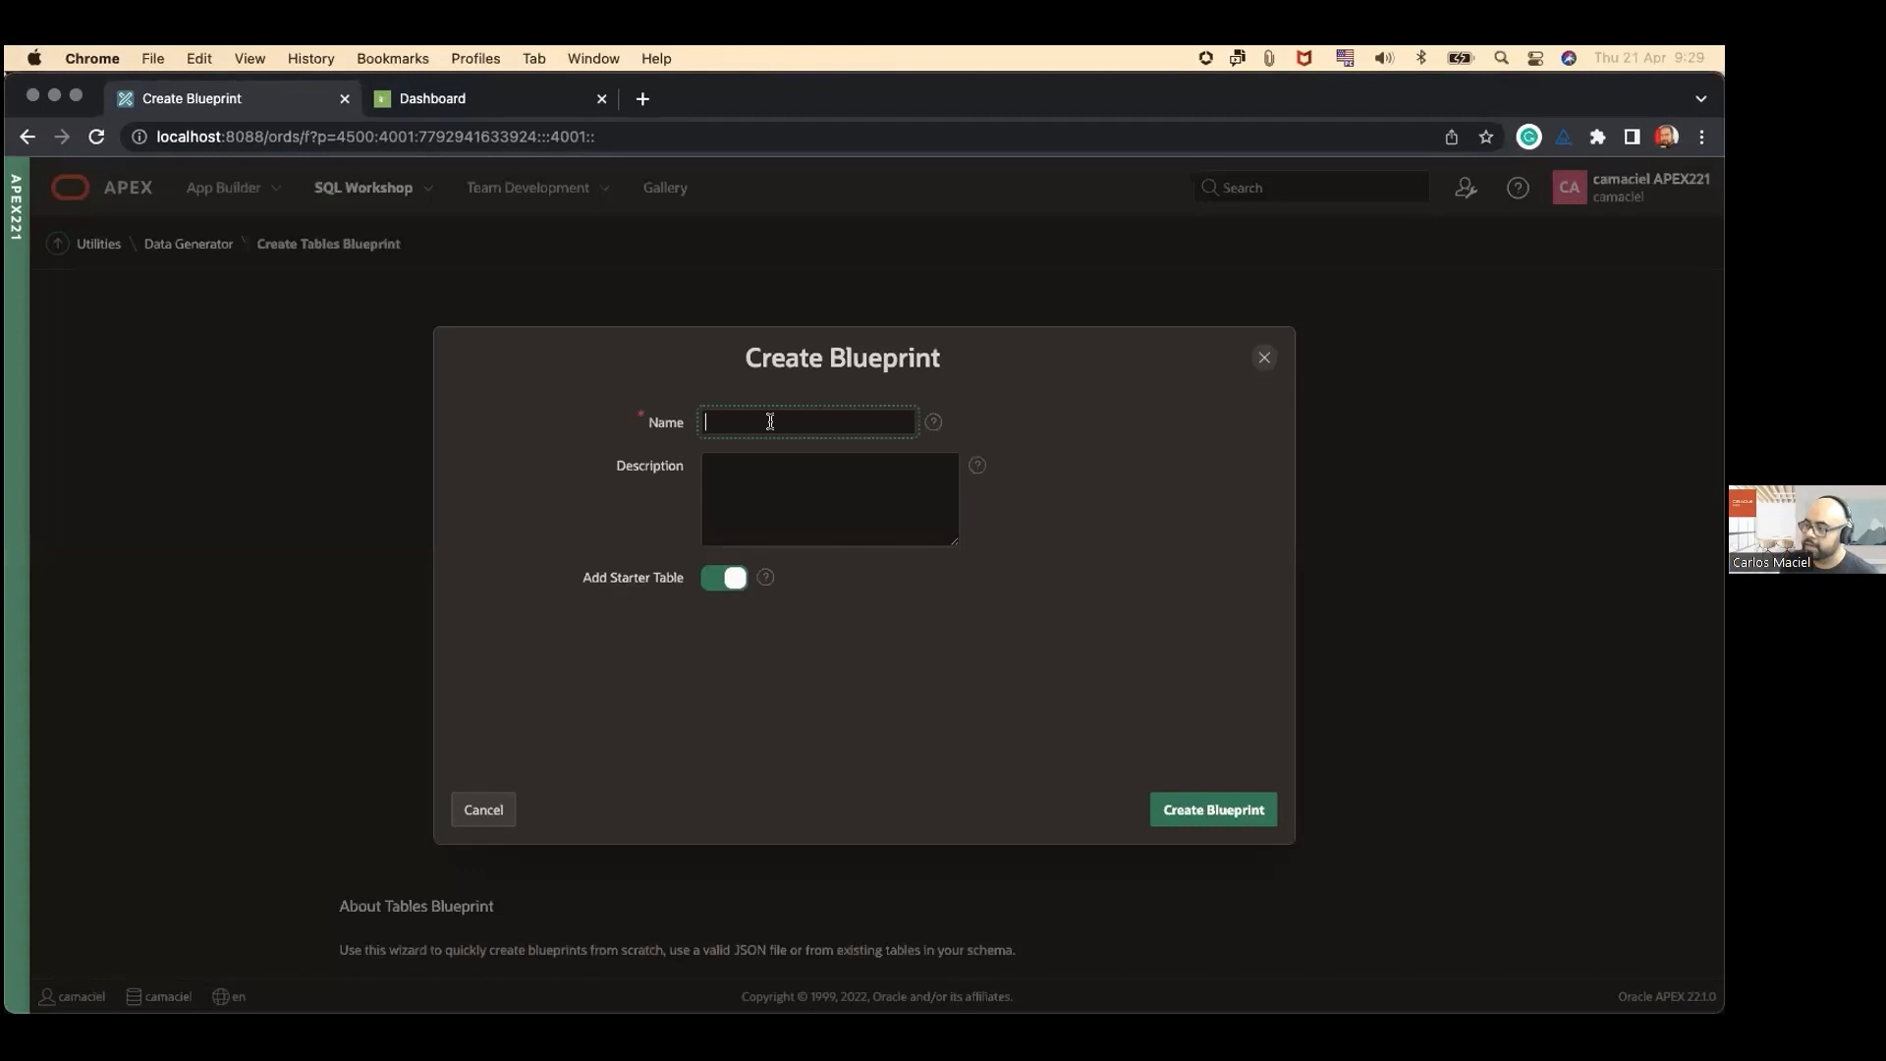
{"action": "type", "text": "F"}
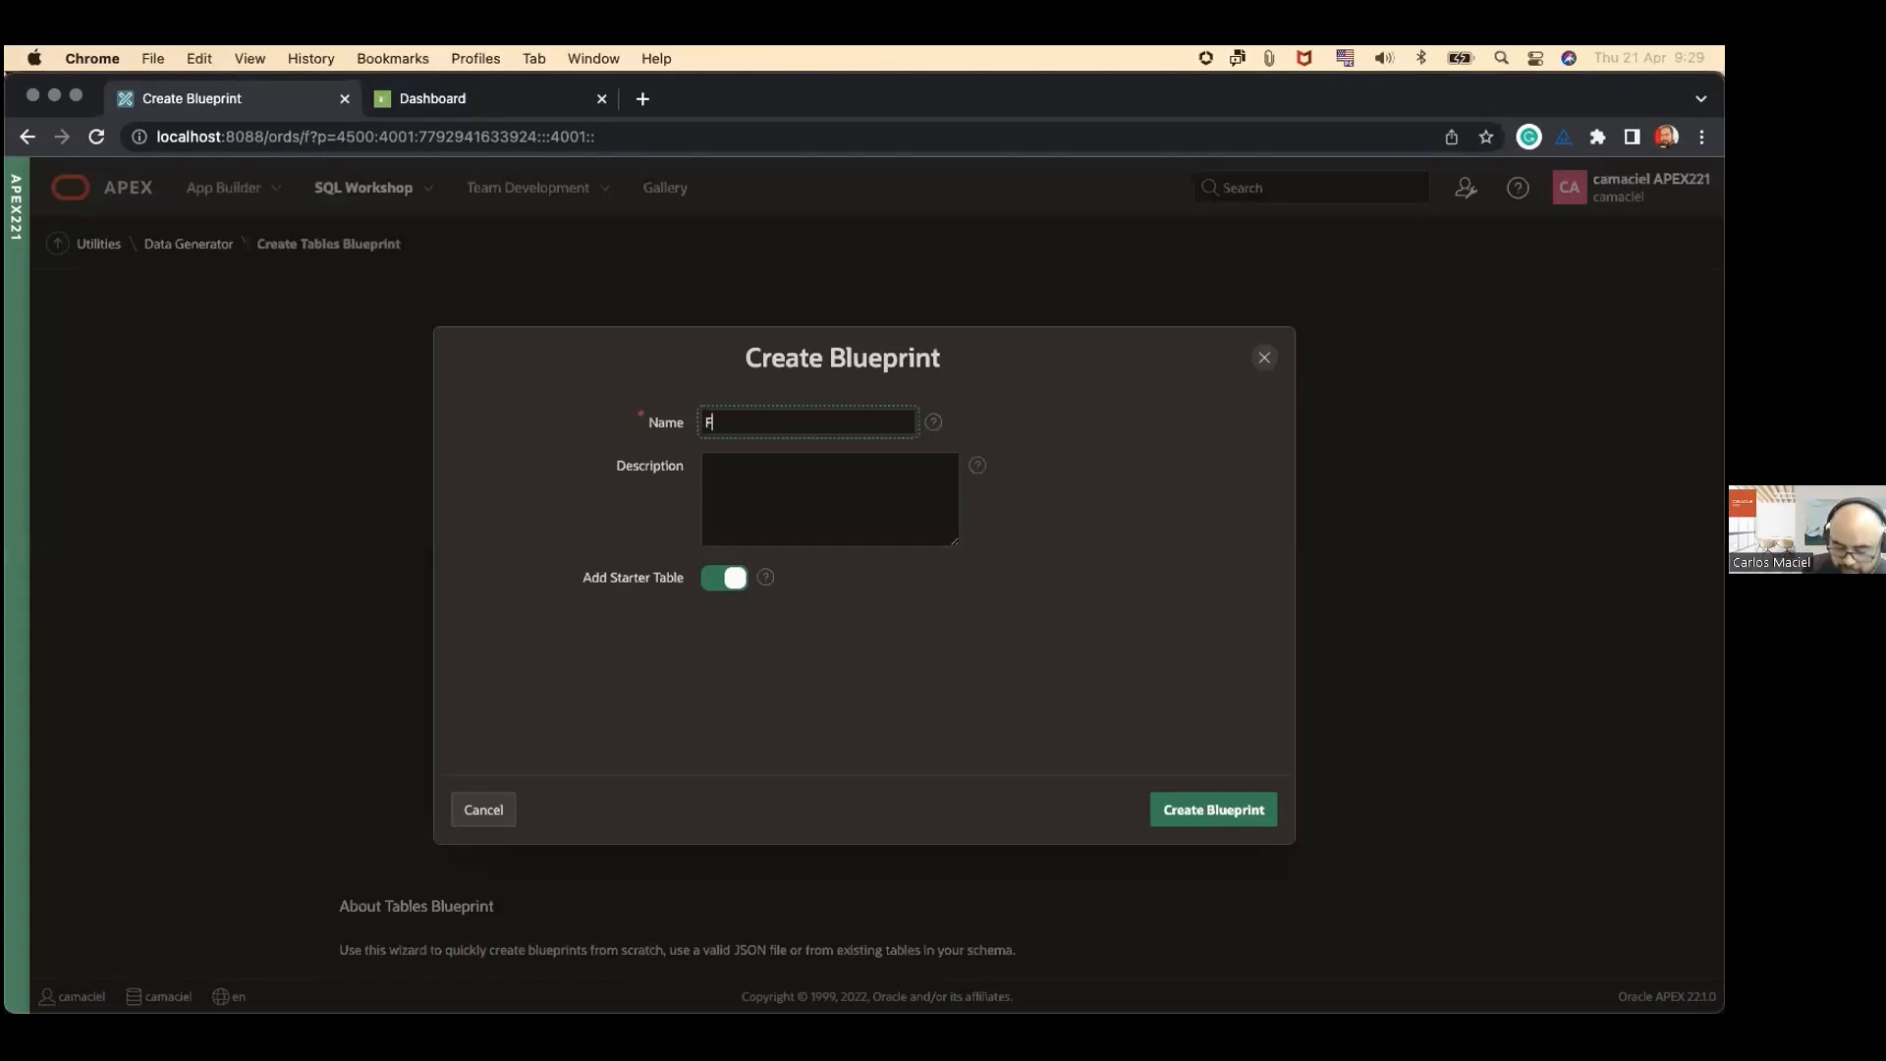
{"action": "type", "text": "riendly name"}
{"action": "left_click", "coordinate": [815, 468]}
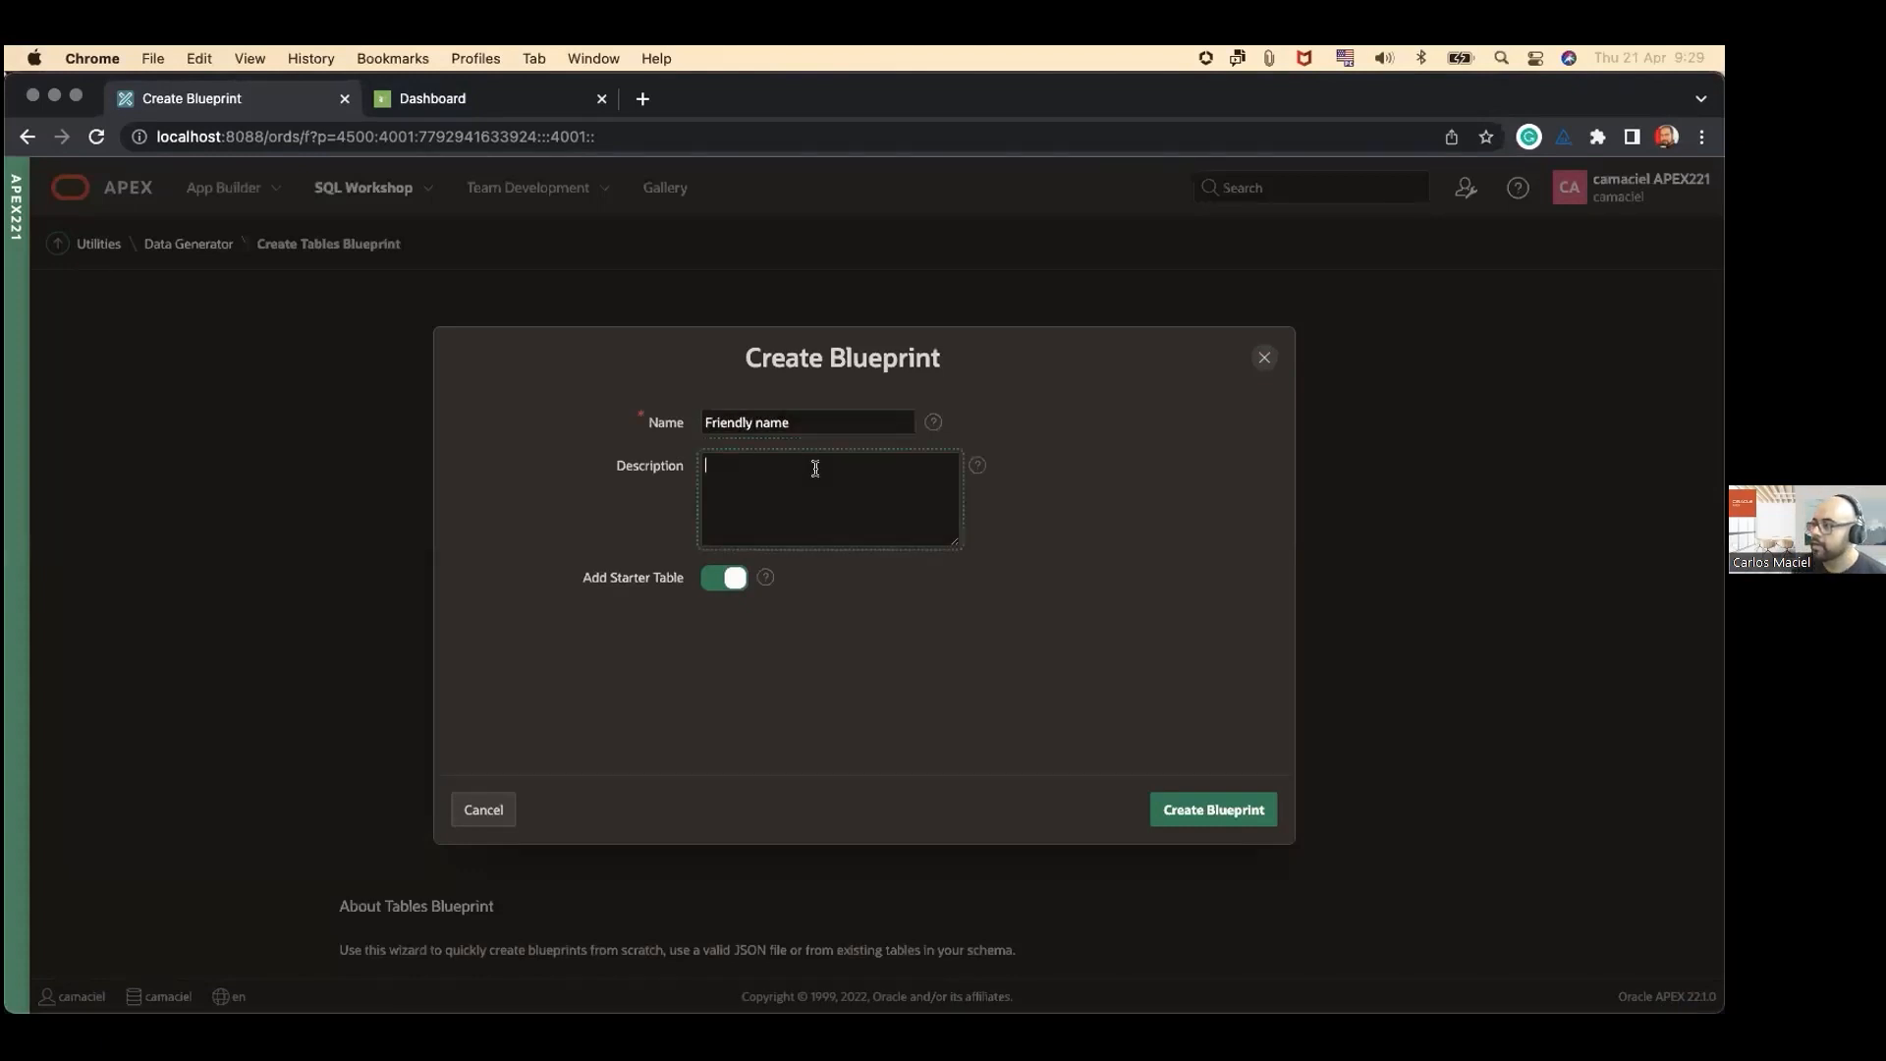
{"action": "left_click", "coordinate": [788, 617]}
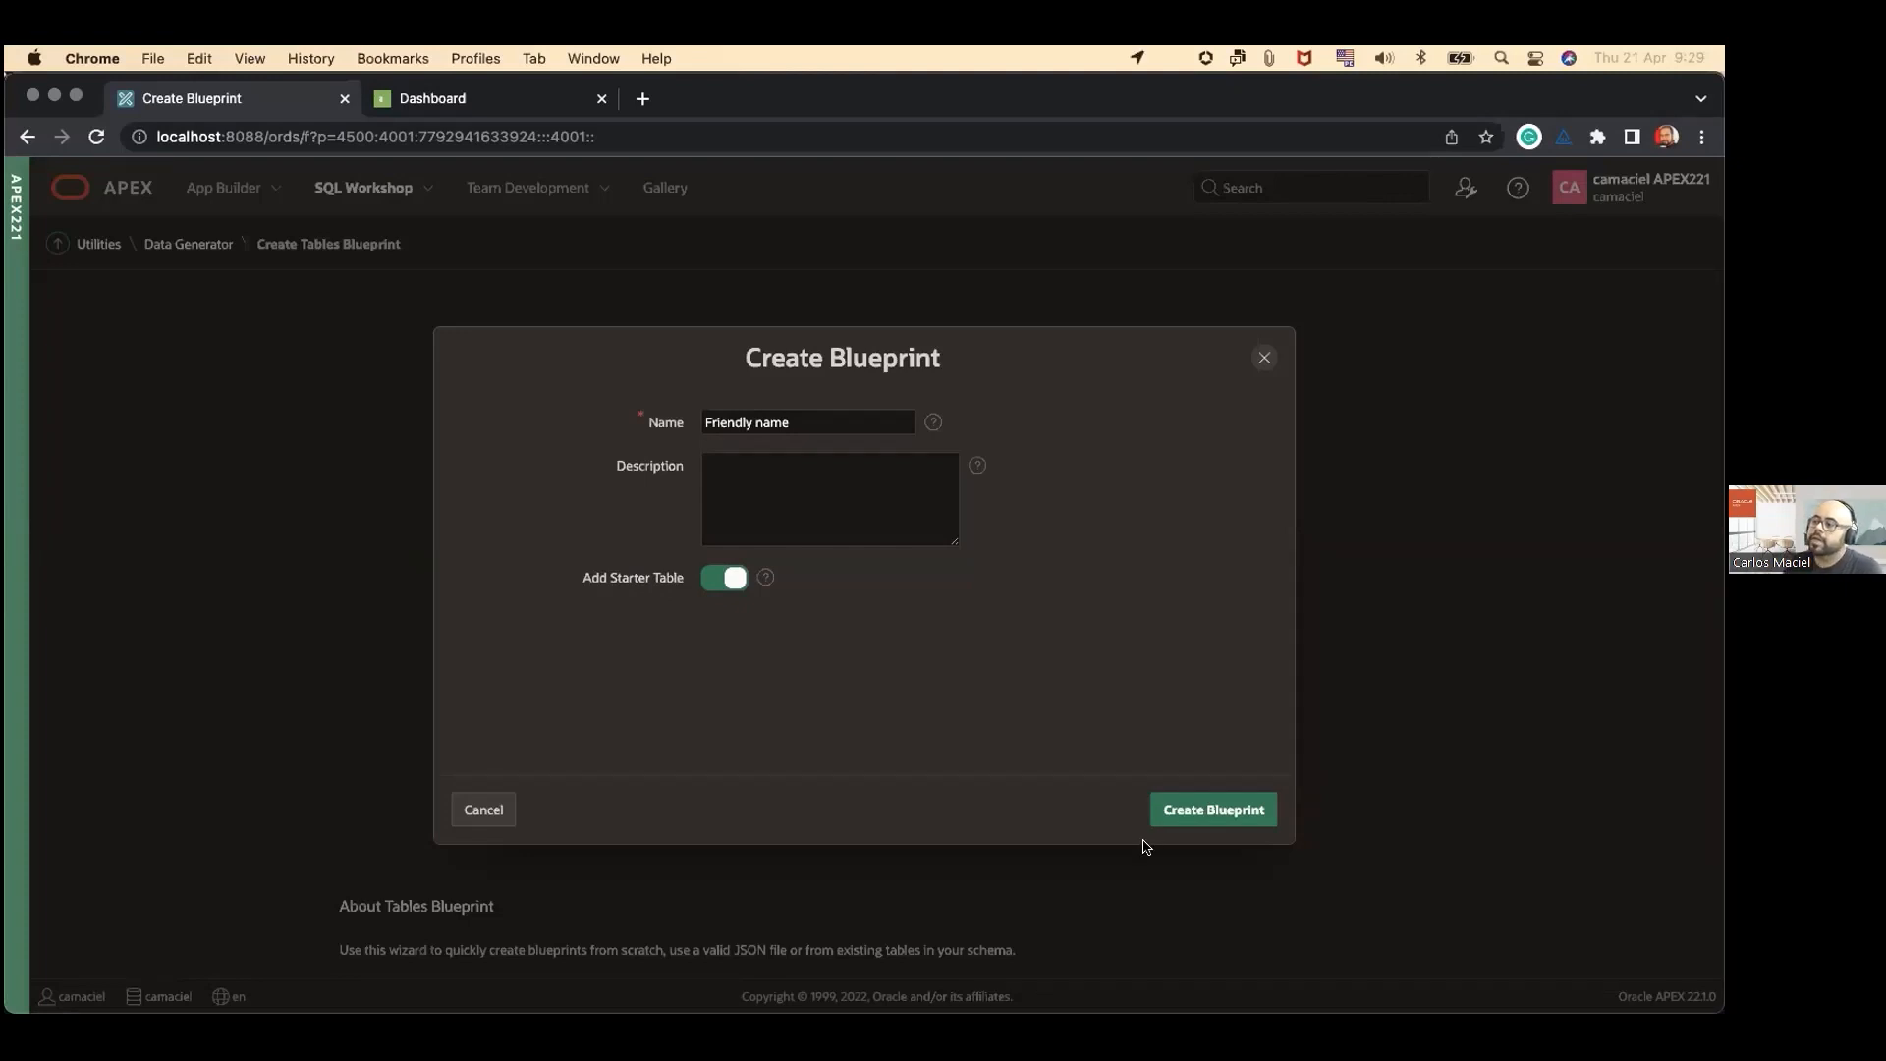
{"action": "left_click", "coordinate": [1240, 830]}
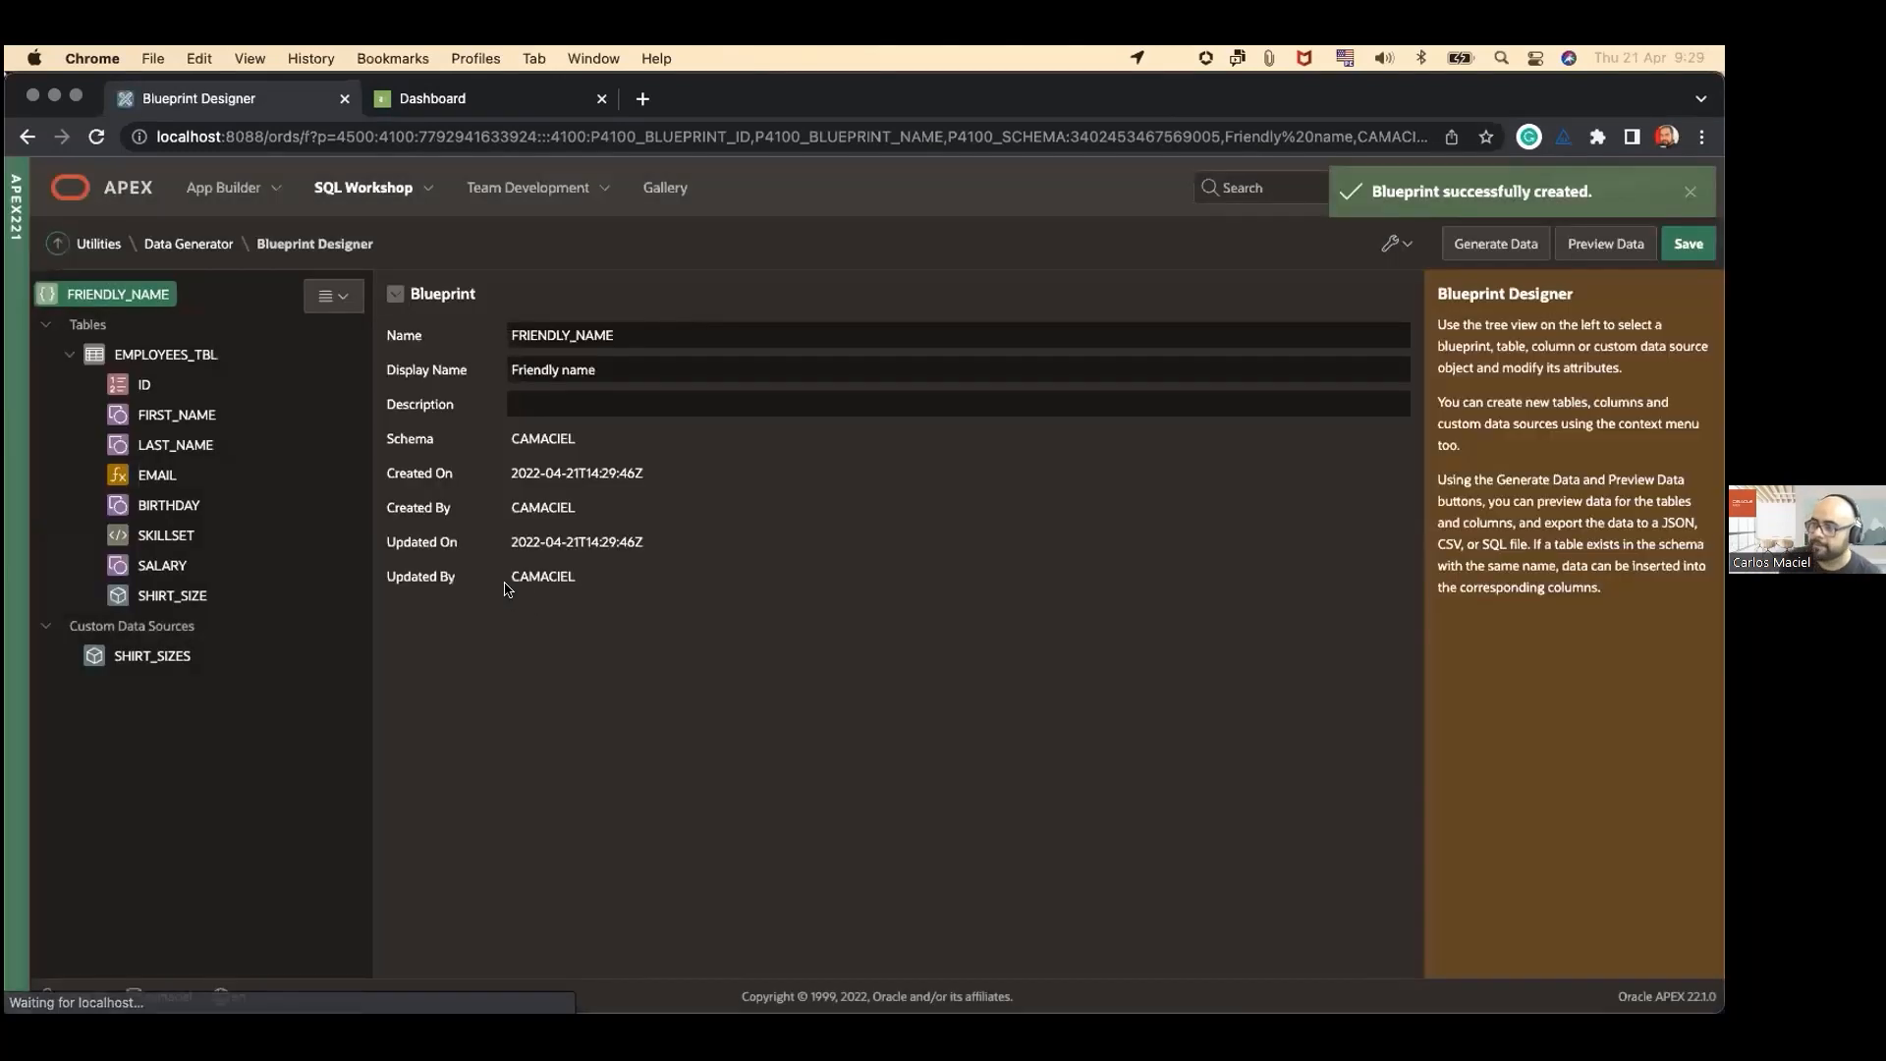
Step: Review the data source settings of the ID, FIRST_NAME and LAST_NAME columns in EMPLOYEES_TBL
{"action": "left_click", "coordinate": [144, 386]}
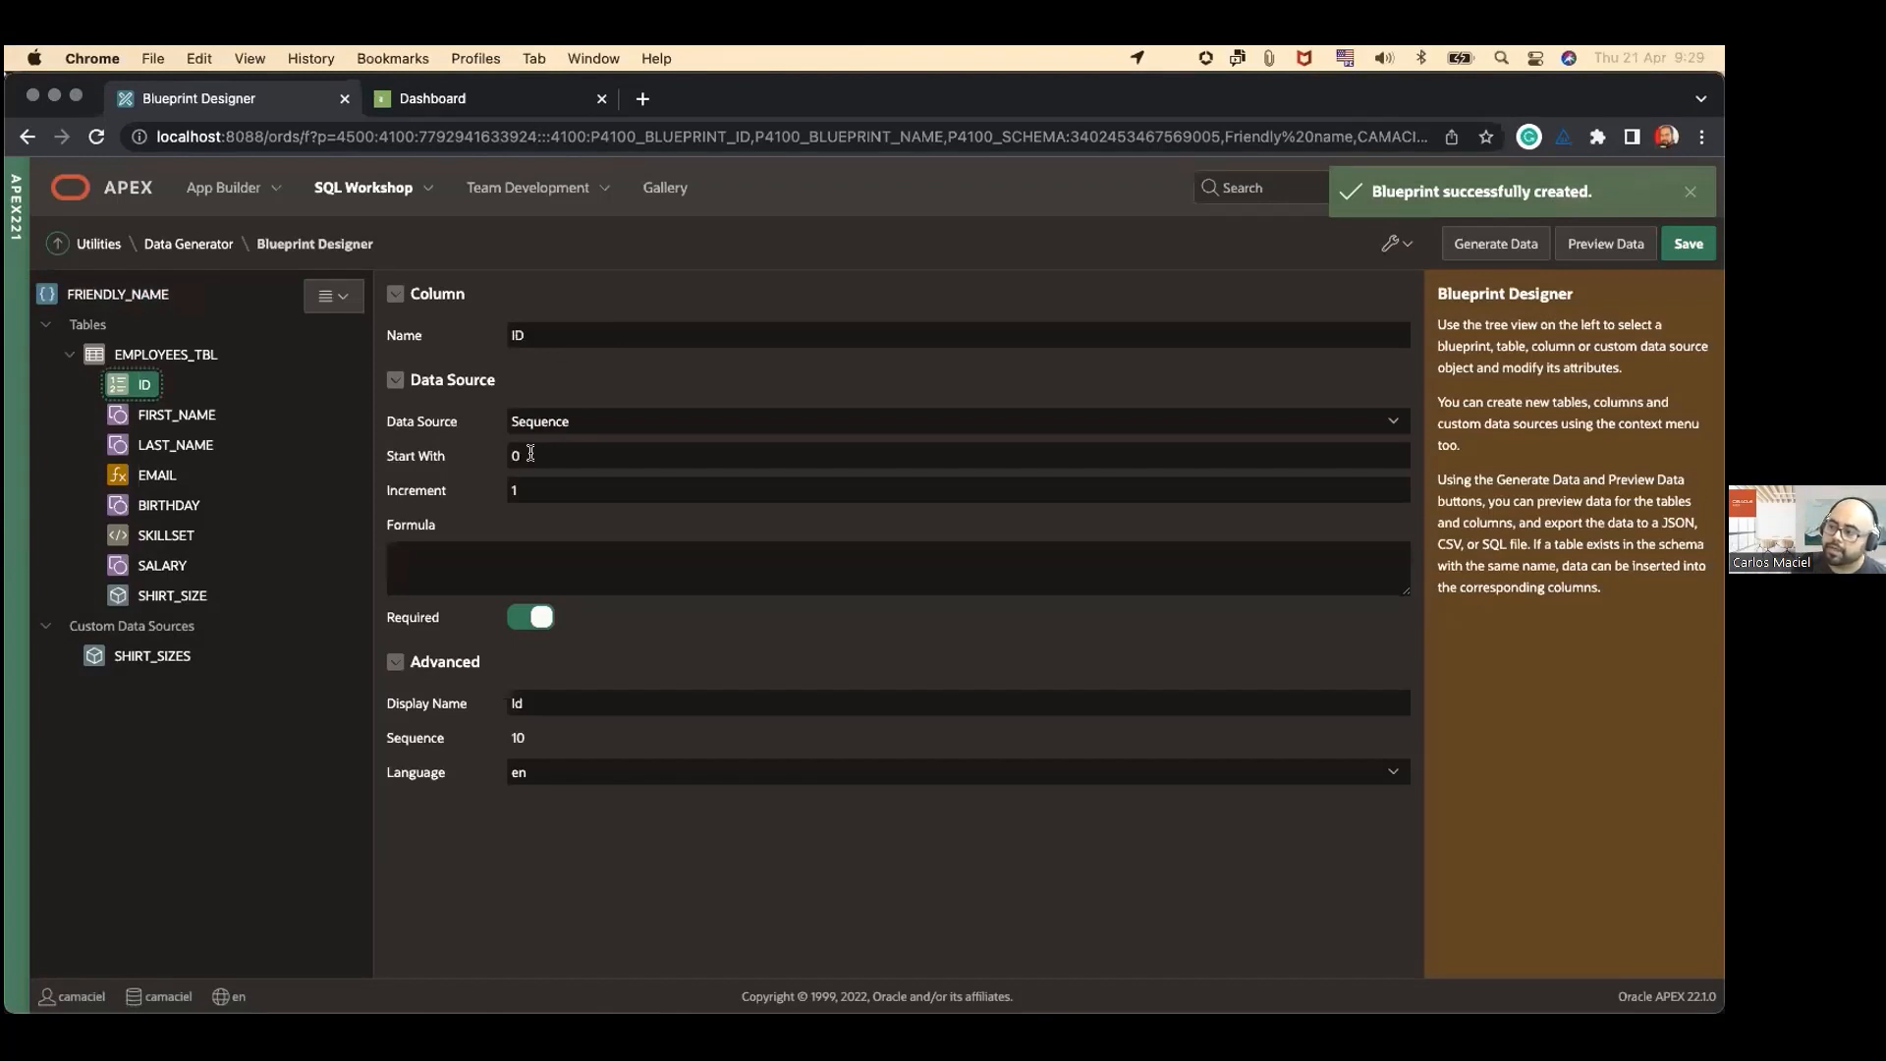
{"action": "left_click", "coordinate": [142, 420]}
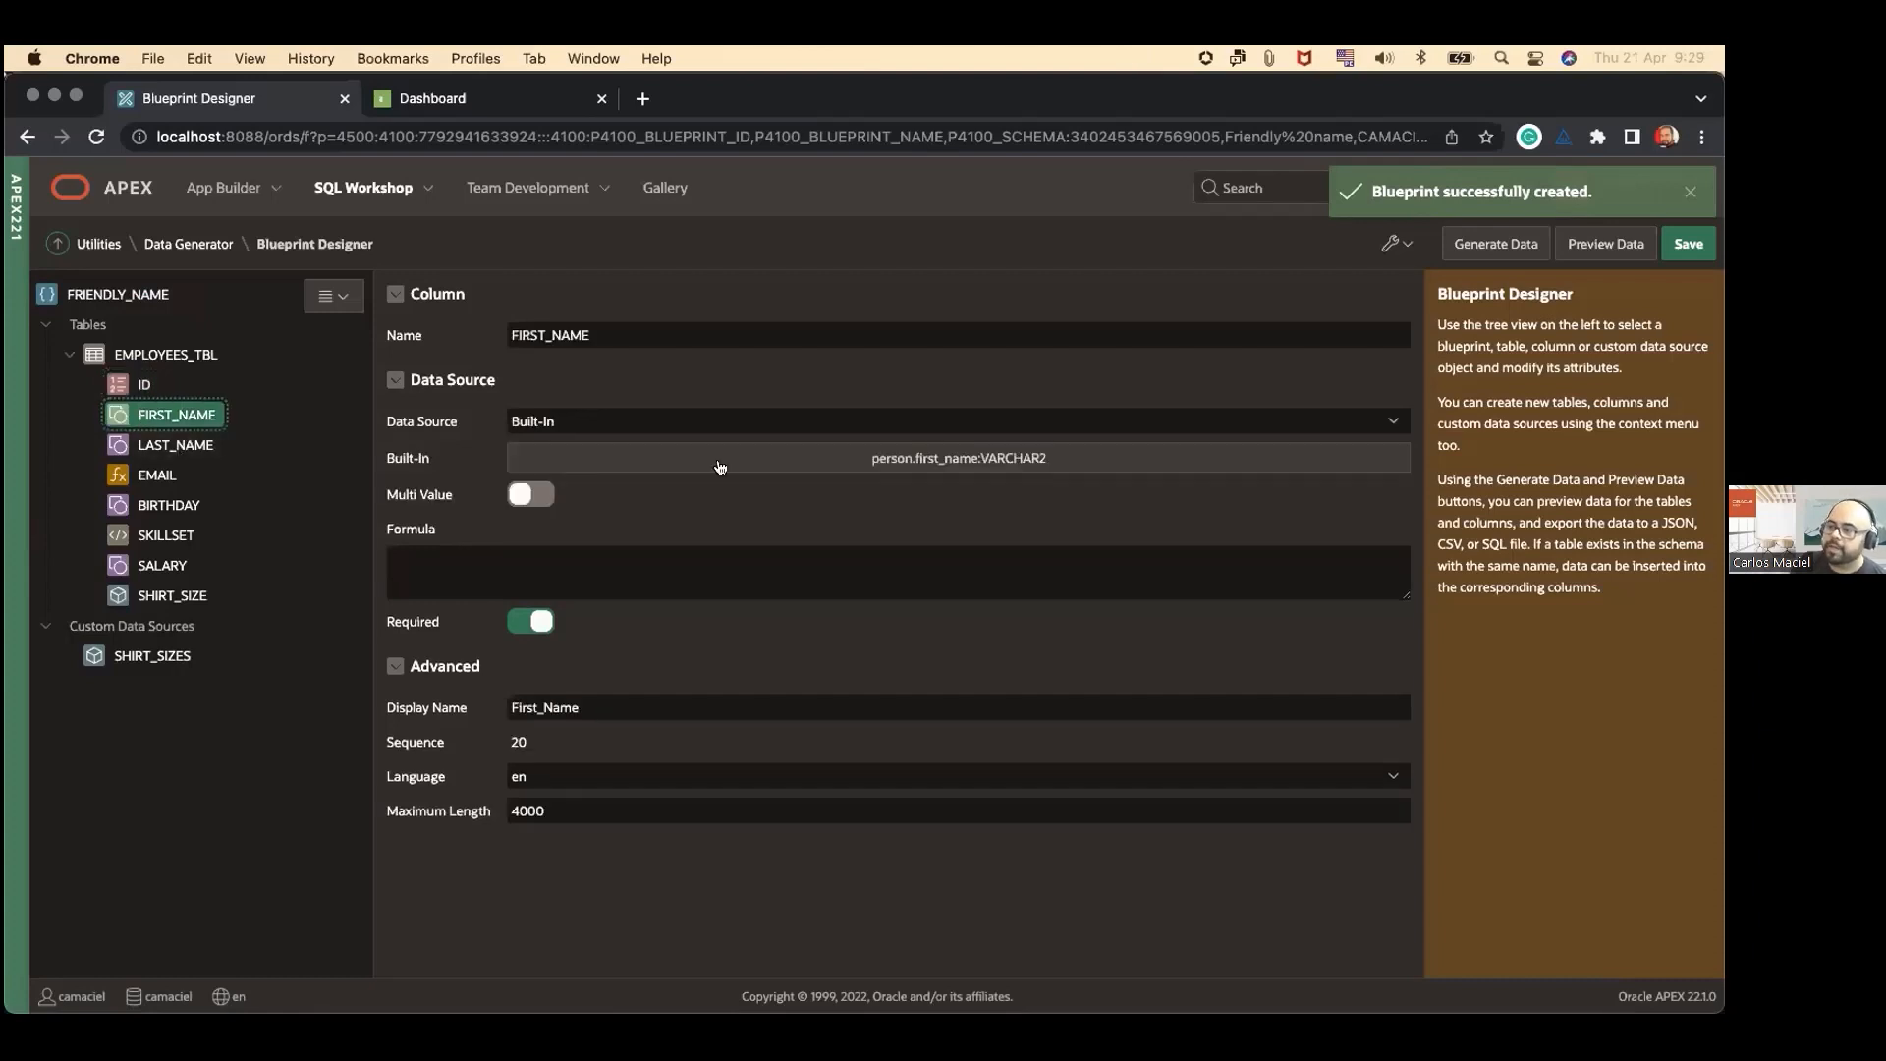
{"action": "left_click", "coordinate": [182, 451]}
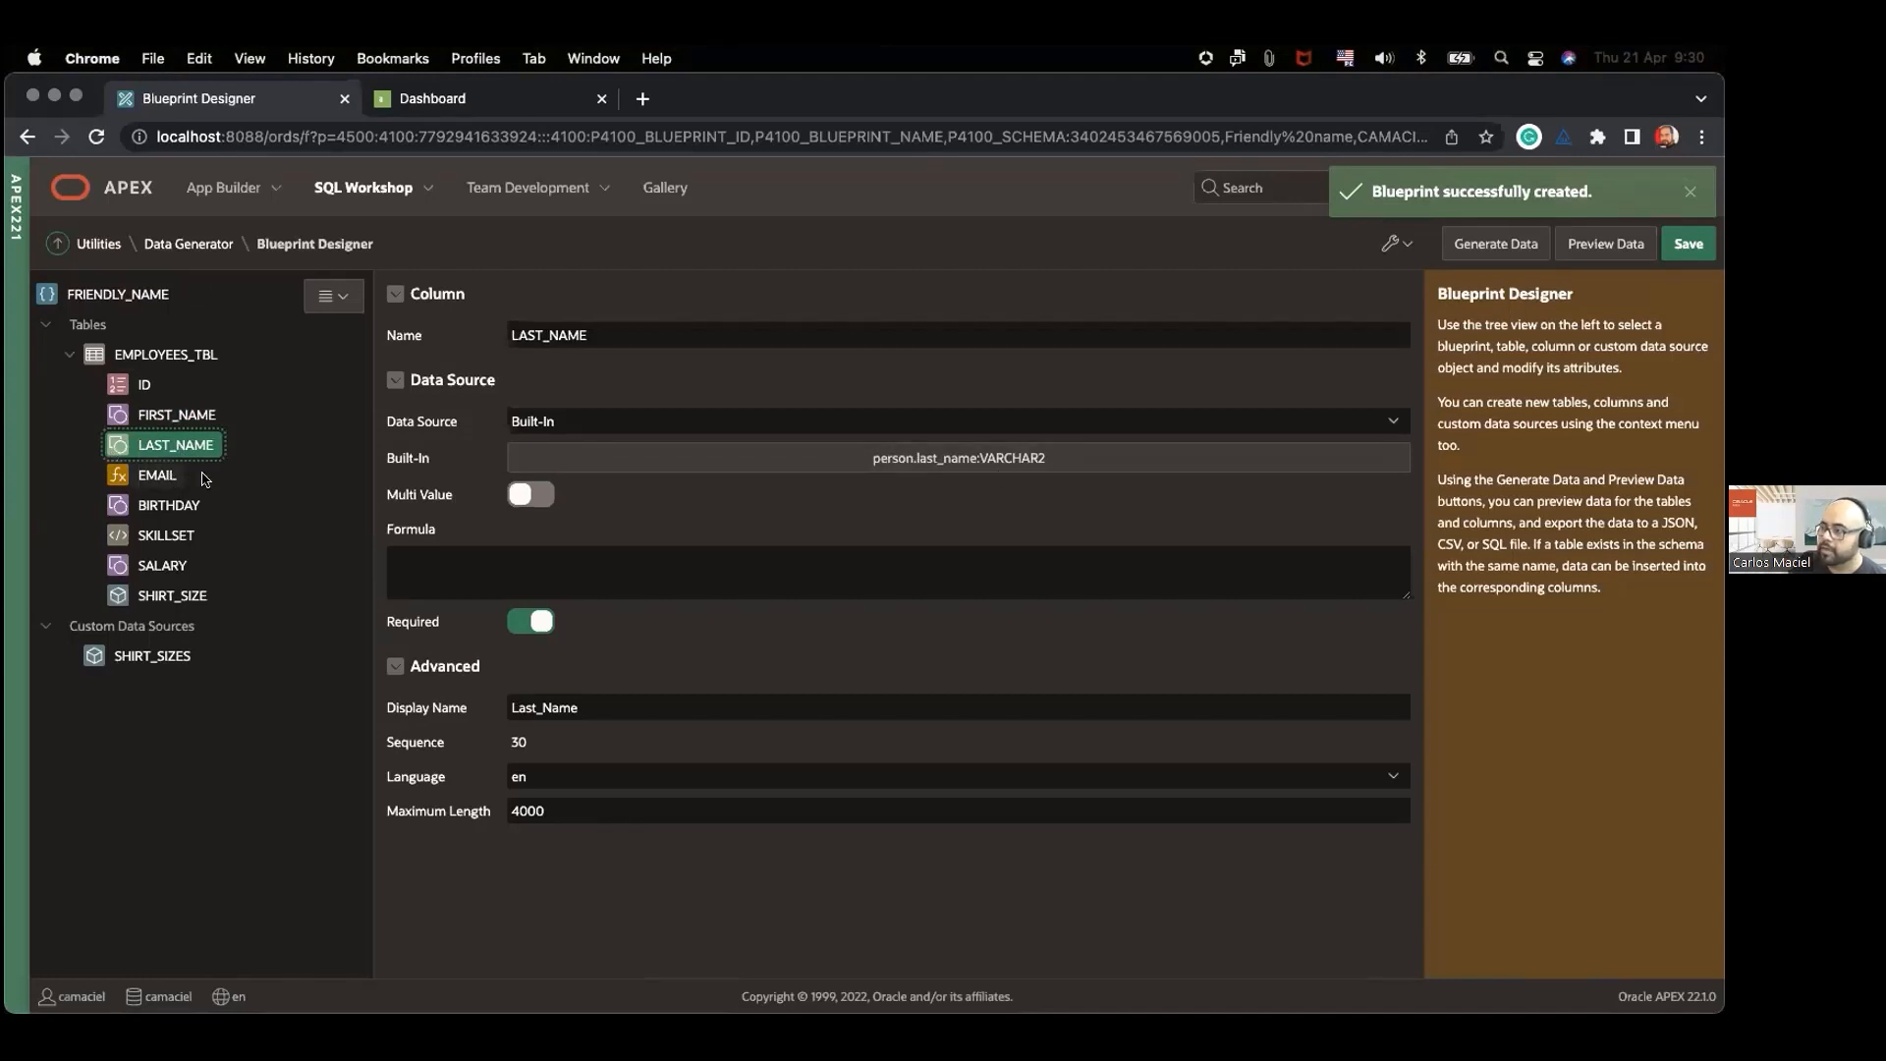
Step: Examine the EMAIL column's formula and how it combines the FIRST_NAME and LAST_NAME values with the company domain
{"action": "left_click", "coordinate": [164, 480]}
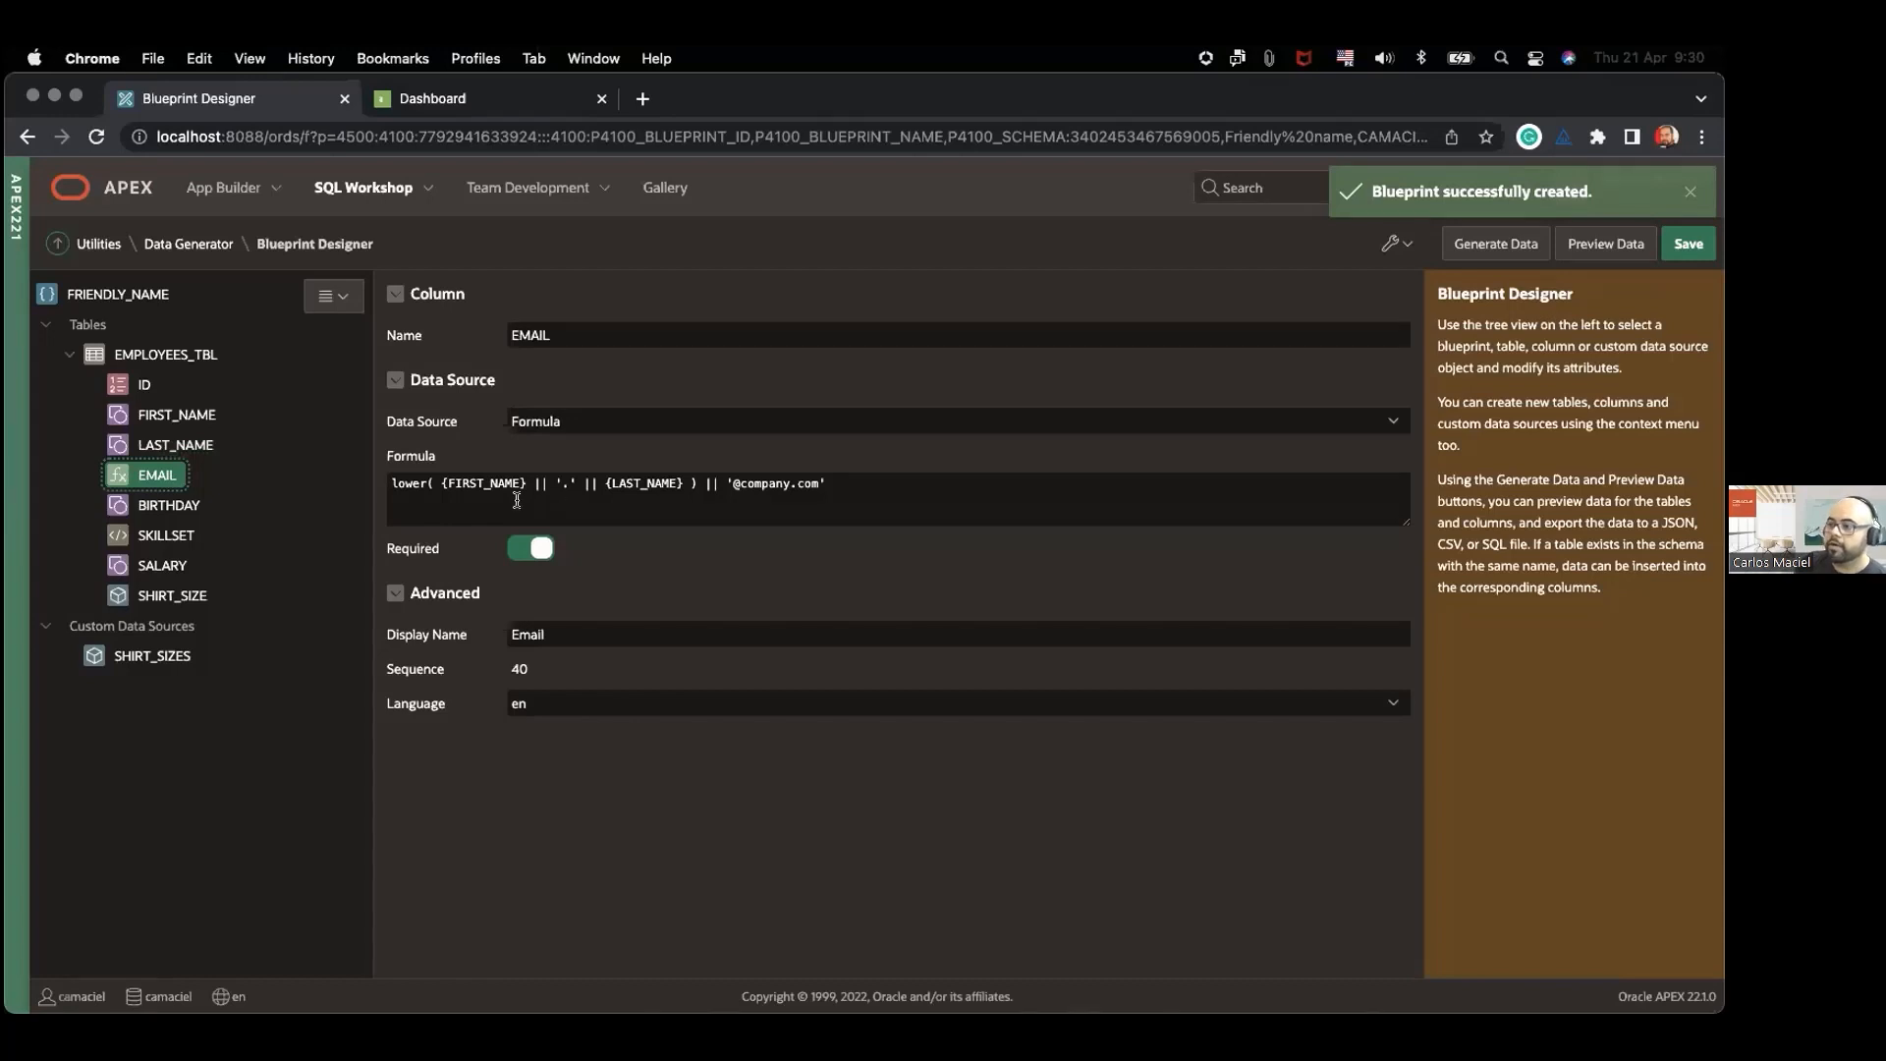
{"action": "left_click", "coordinate": [460, 494]}
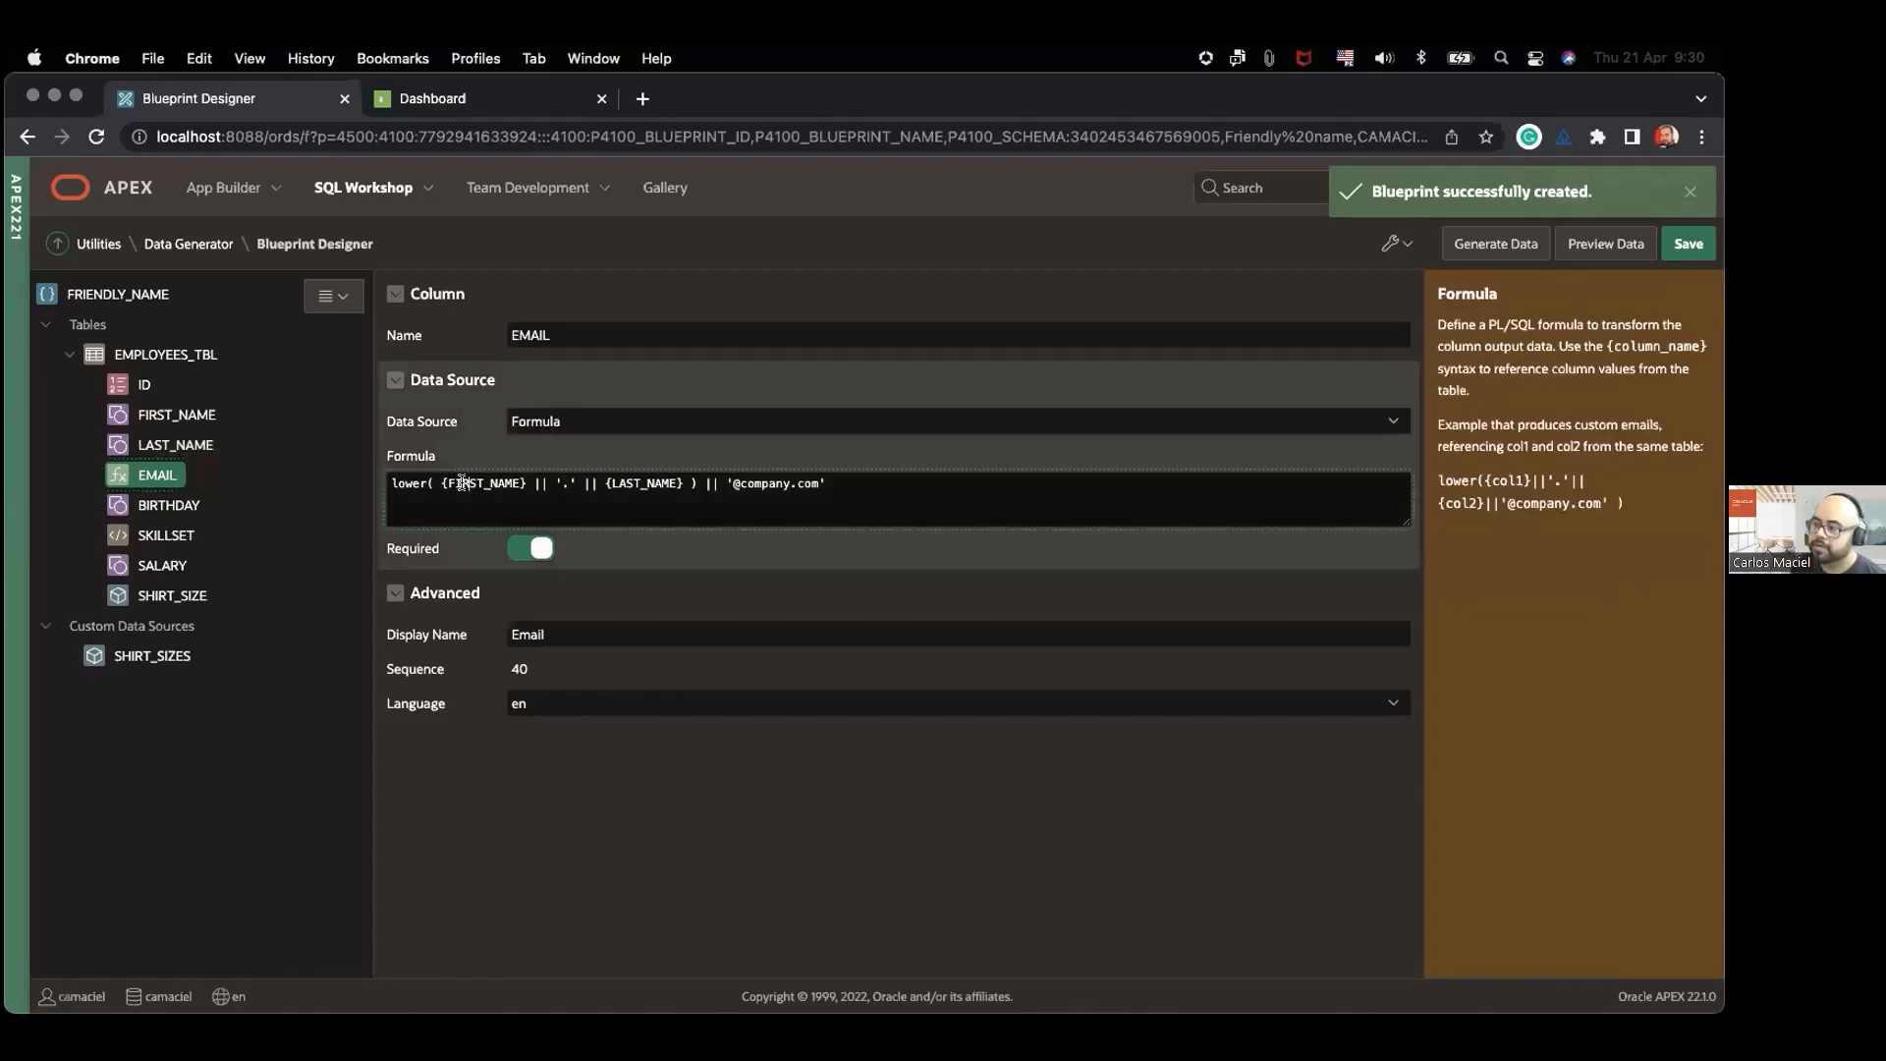
{"action": "double_click", "coordinate": [623, 484]}
{"action": "left_click", "coordinate": [605, 511]}
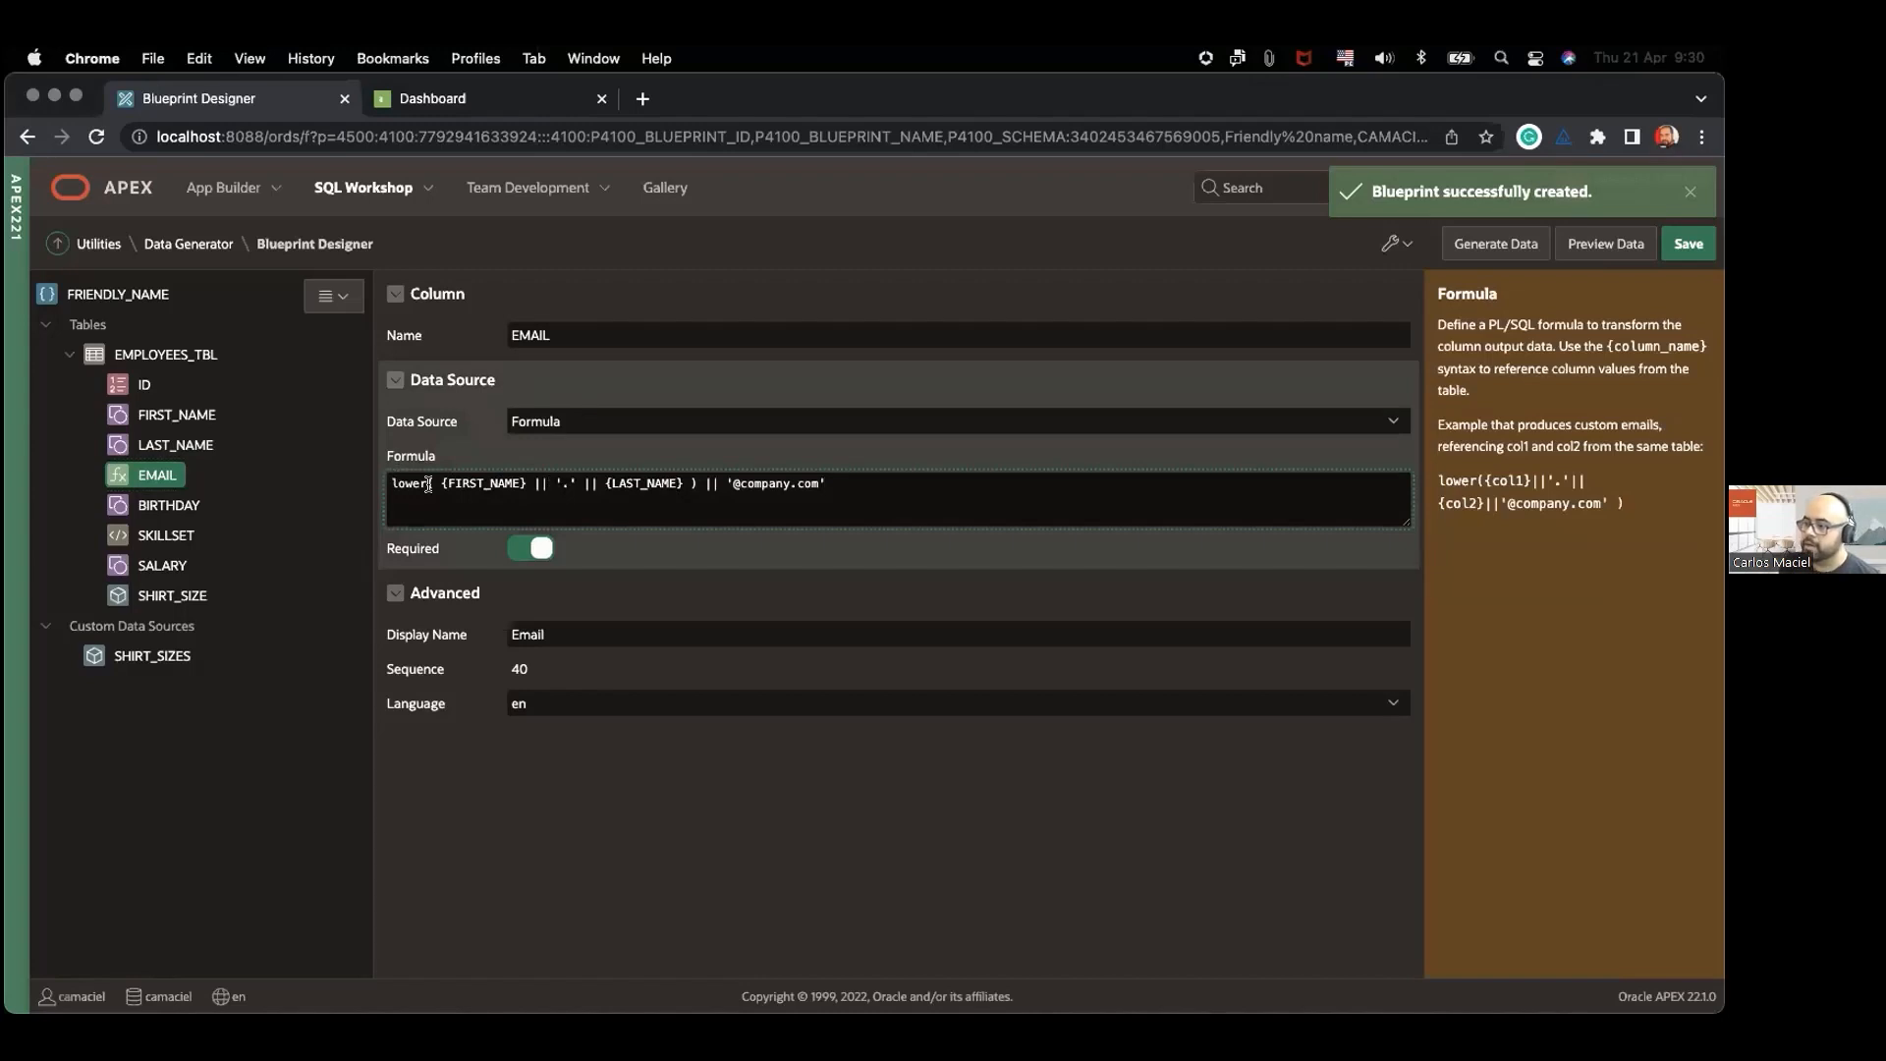
{"action": "left_click_drag", "start_coordinate": [734, 483], "coordinate": [816, 484]}
{"action": "left_click", "coordinate": [823, 485]}
{"action": "left_click_drag", "start_coordinate": [700, 482], "coordinate": [392, 483]}
{"action": "left_click", "coordinate": [405, 483]}
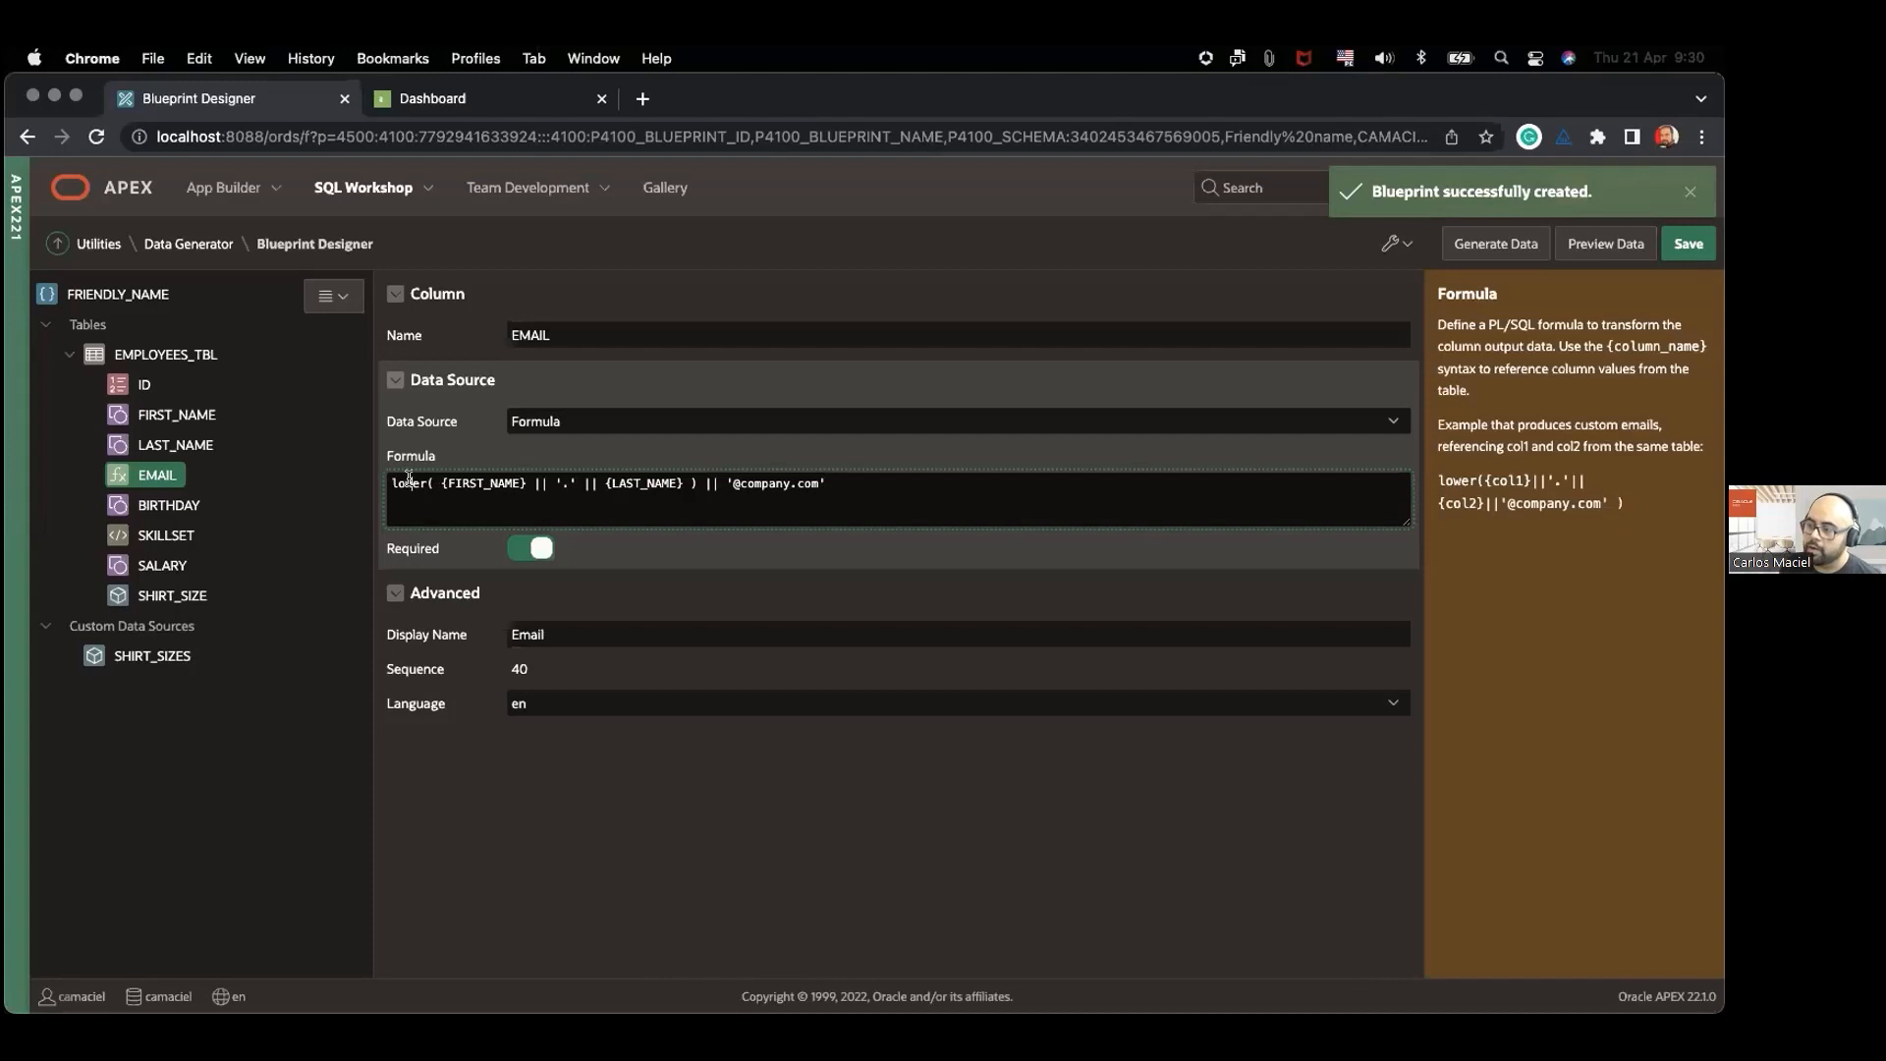
{"action": "left_click", "coordinate": [843, 489]}
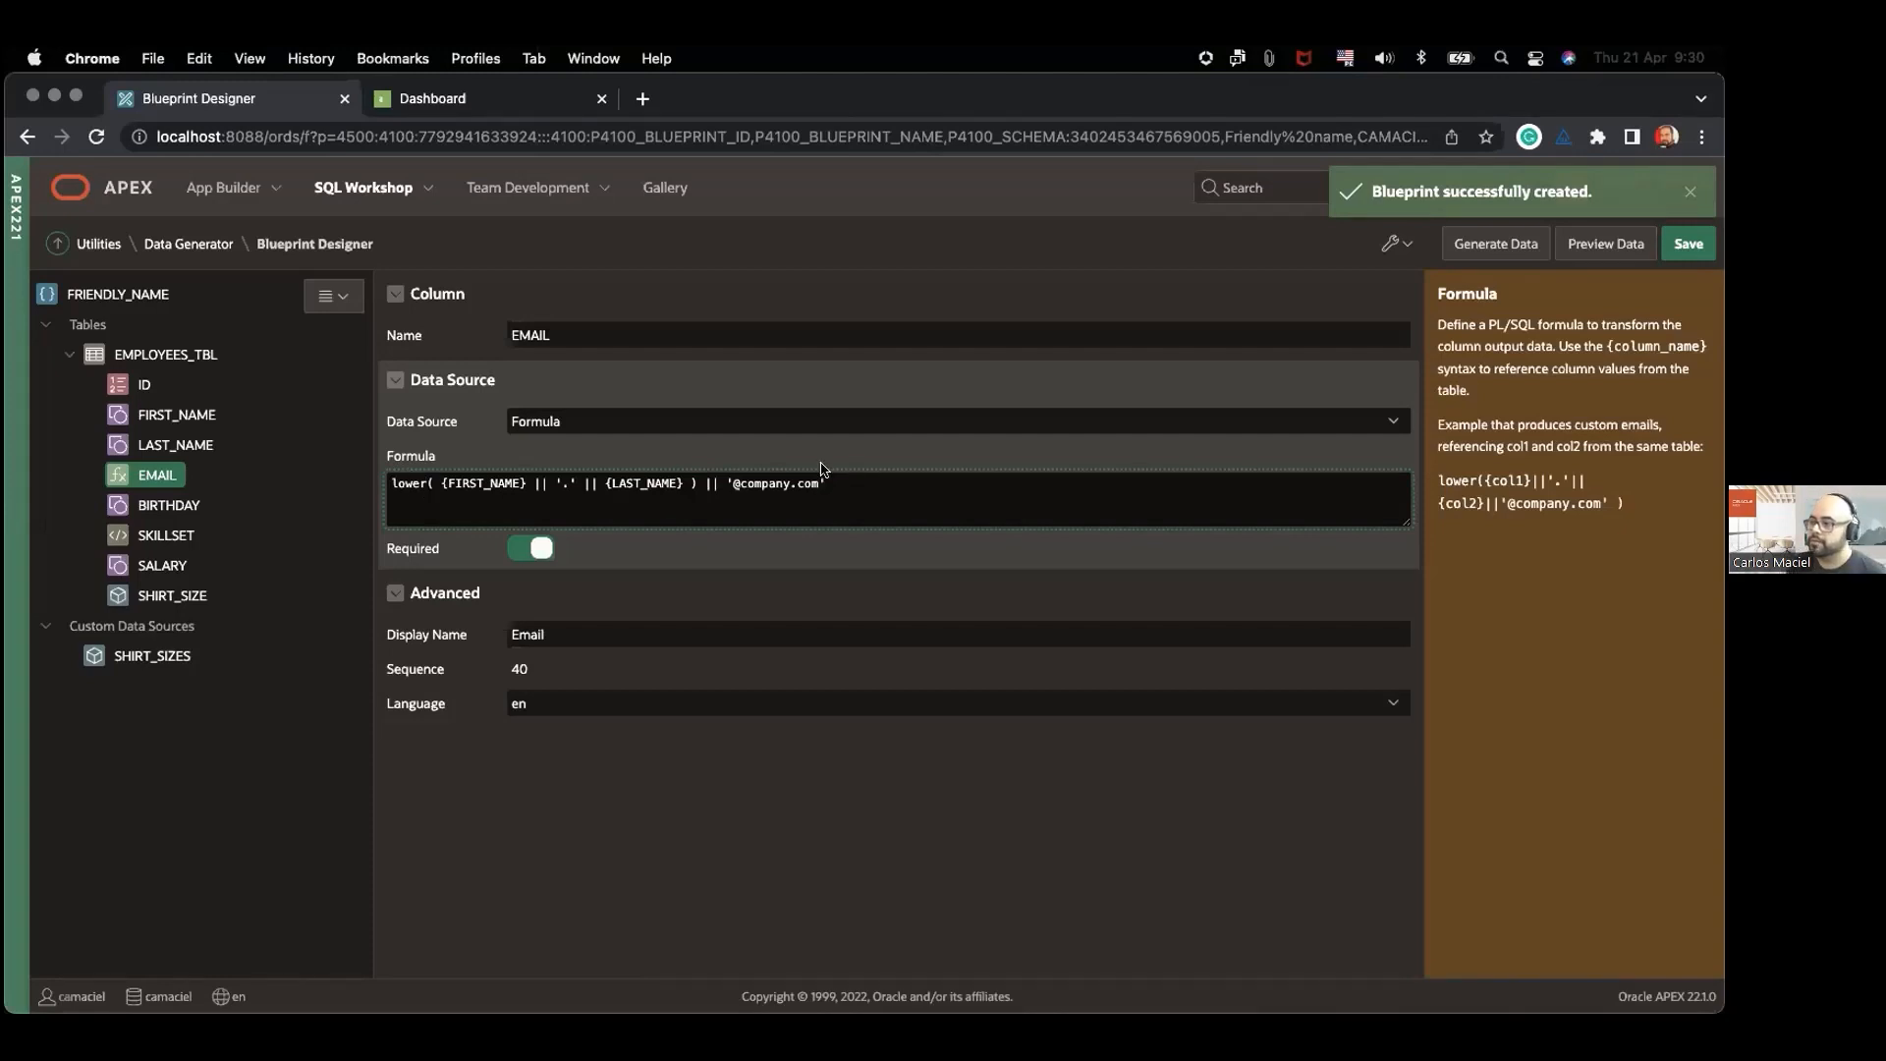
Step: Review the BIRTHDAY column's settings and the SKILLSET column's inline values, frequencies and multi-value options
{"action": "left_click", "coordinate": [167, 505]}
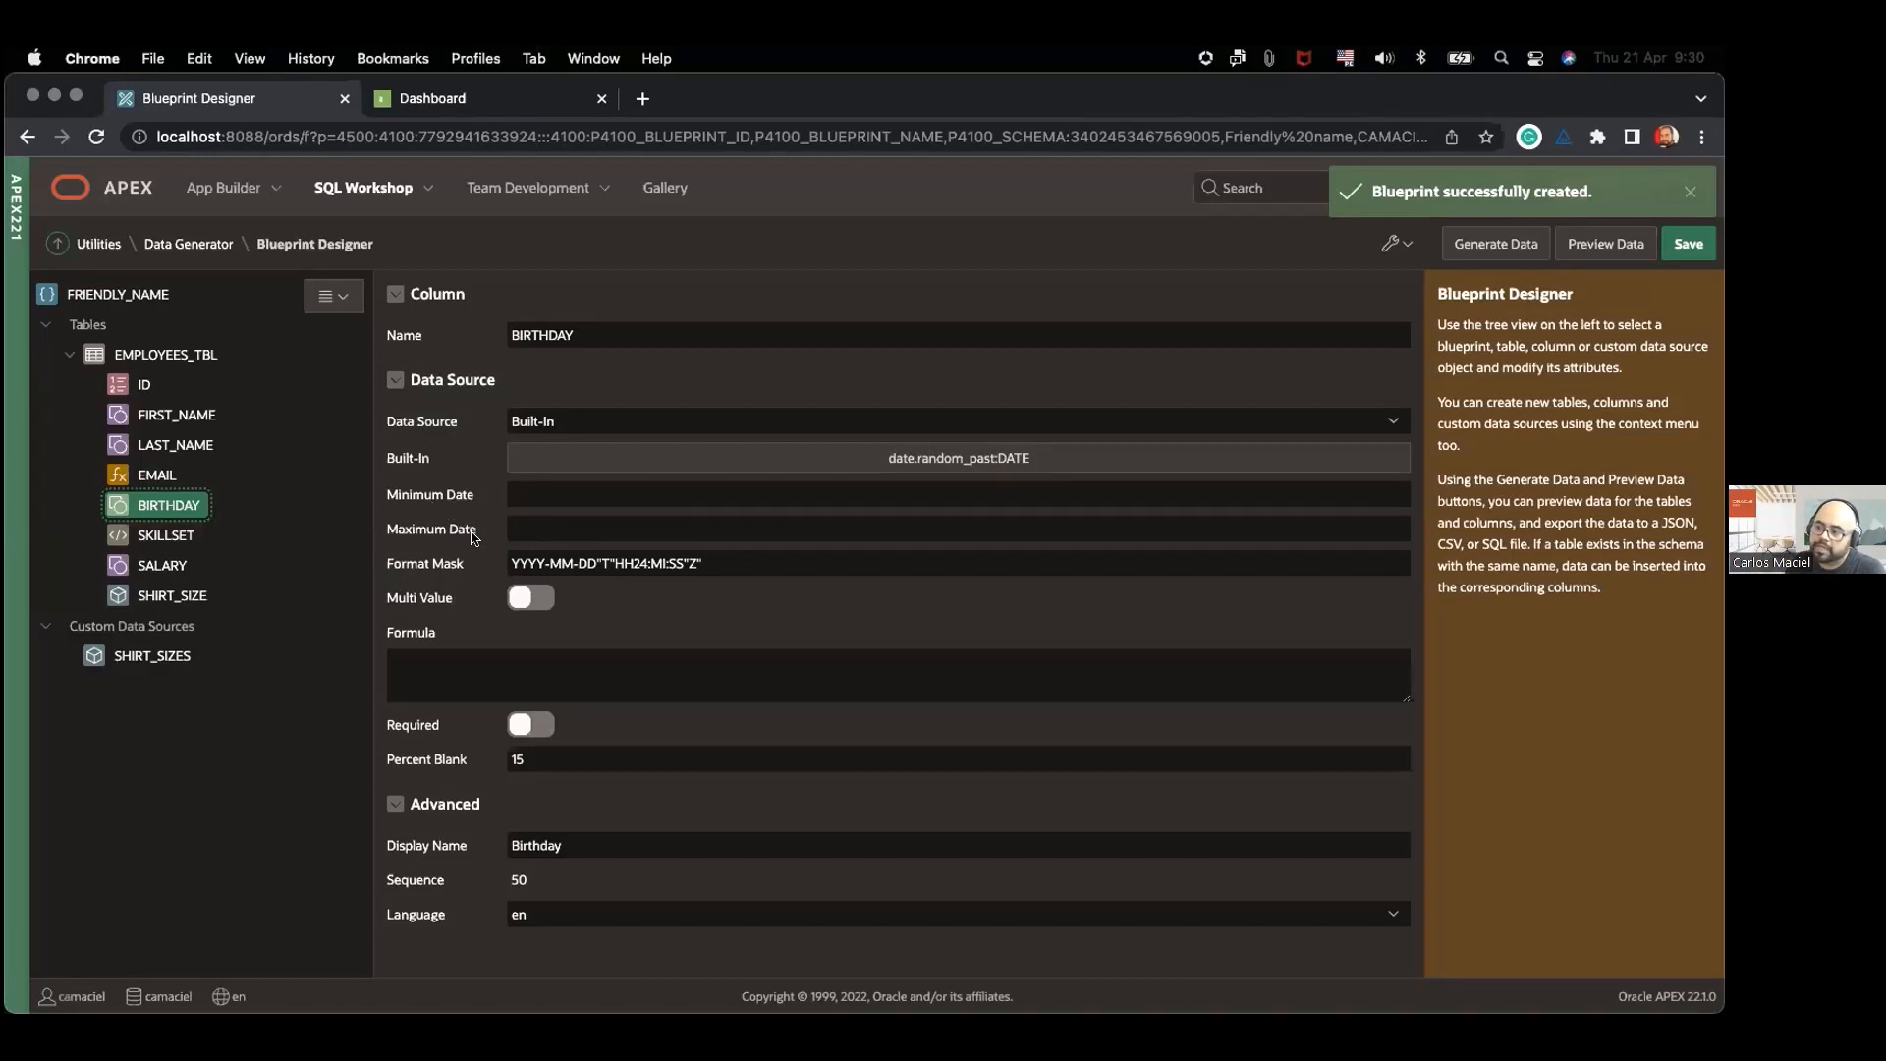
{"action": "left_click", "coordinate": [155, 537]}
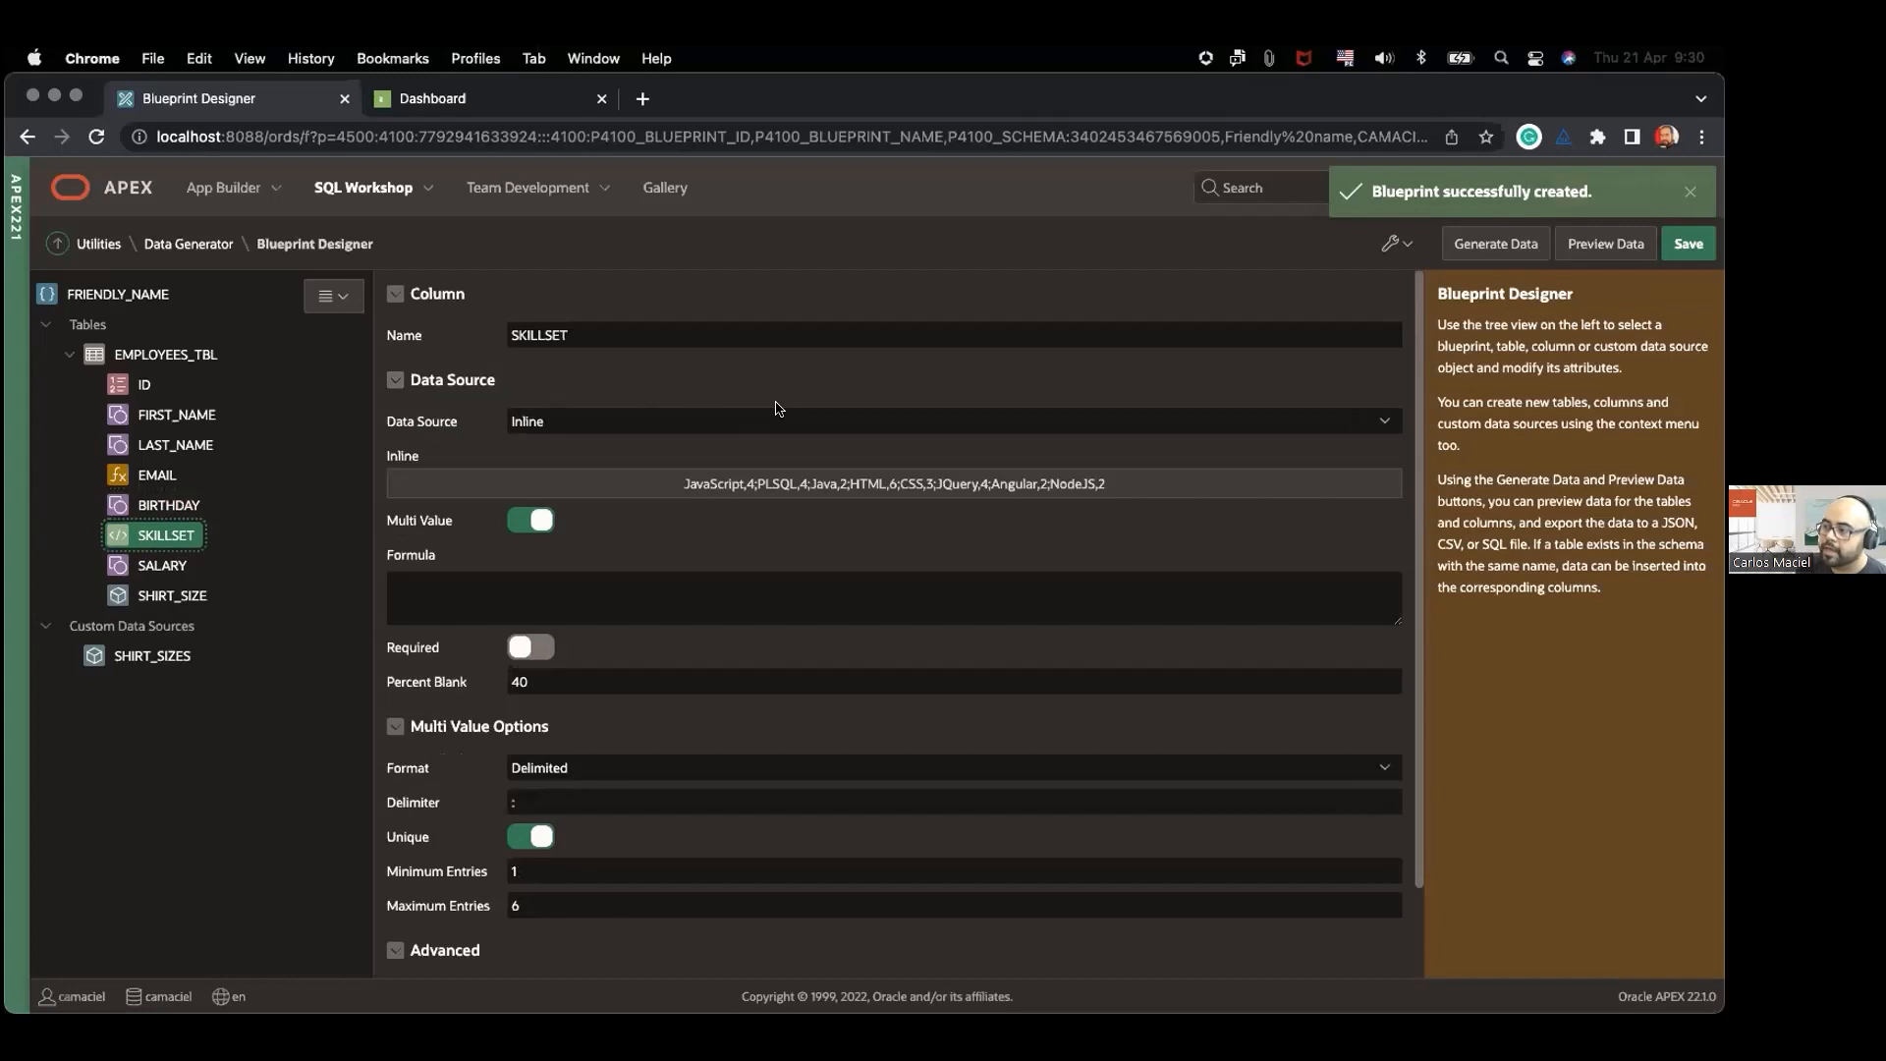
{"action": "left_click", "coordinate": [809, 487]}
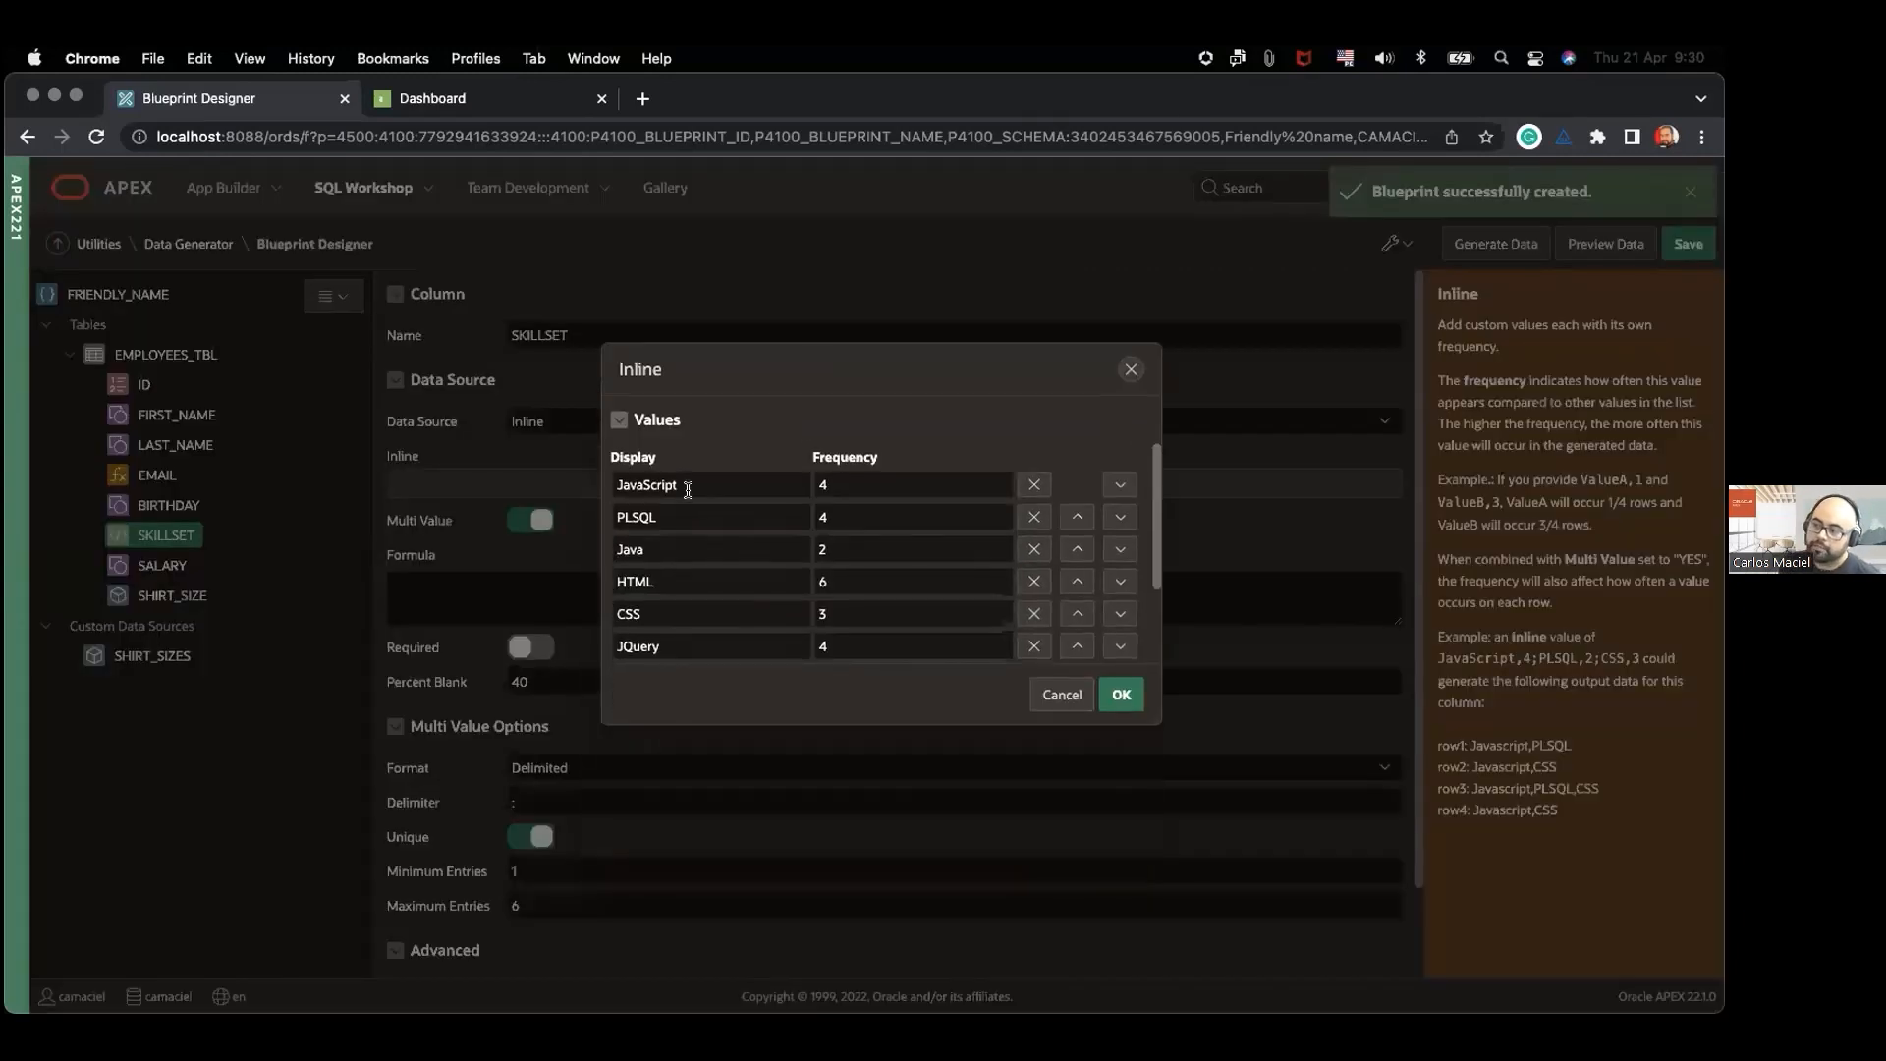
{"action": "scroll", "coordinate": [690, 557], "scroll_direction": "down", "scroll_amount": 1}
{"action": "scroll", "coordinate": [682, 568], "scroll_direction": "up", "scroll_amount": 1}
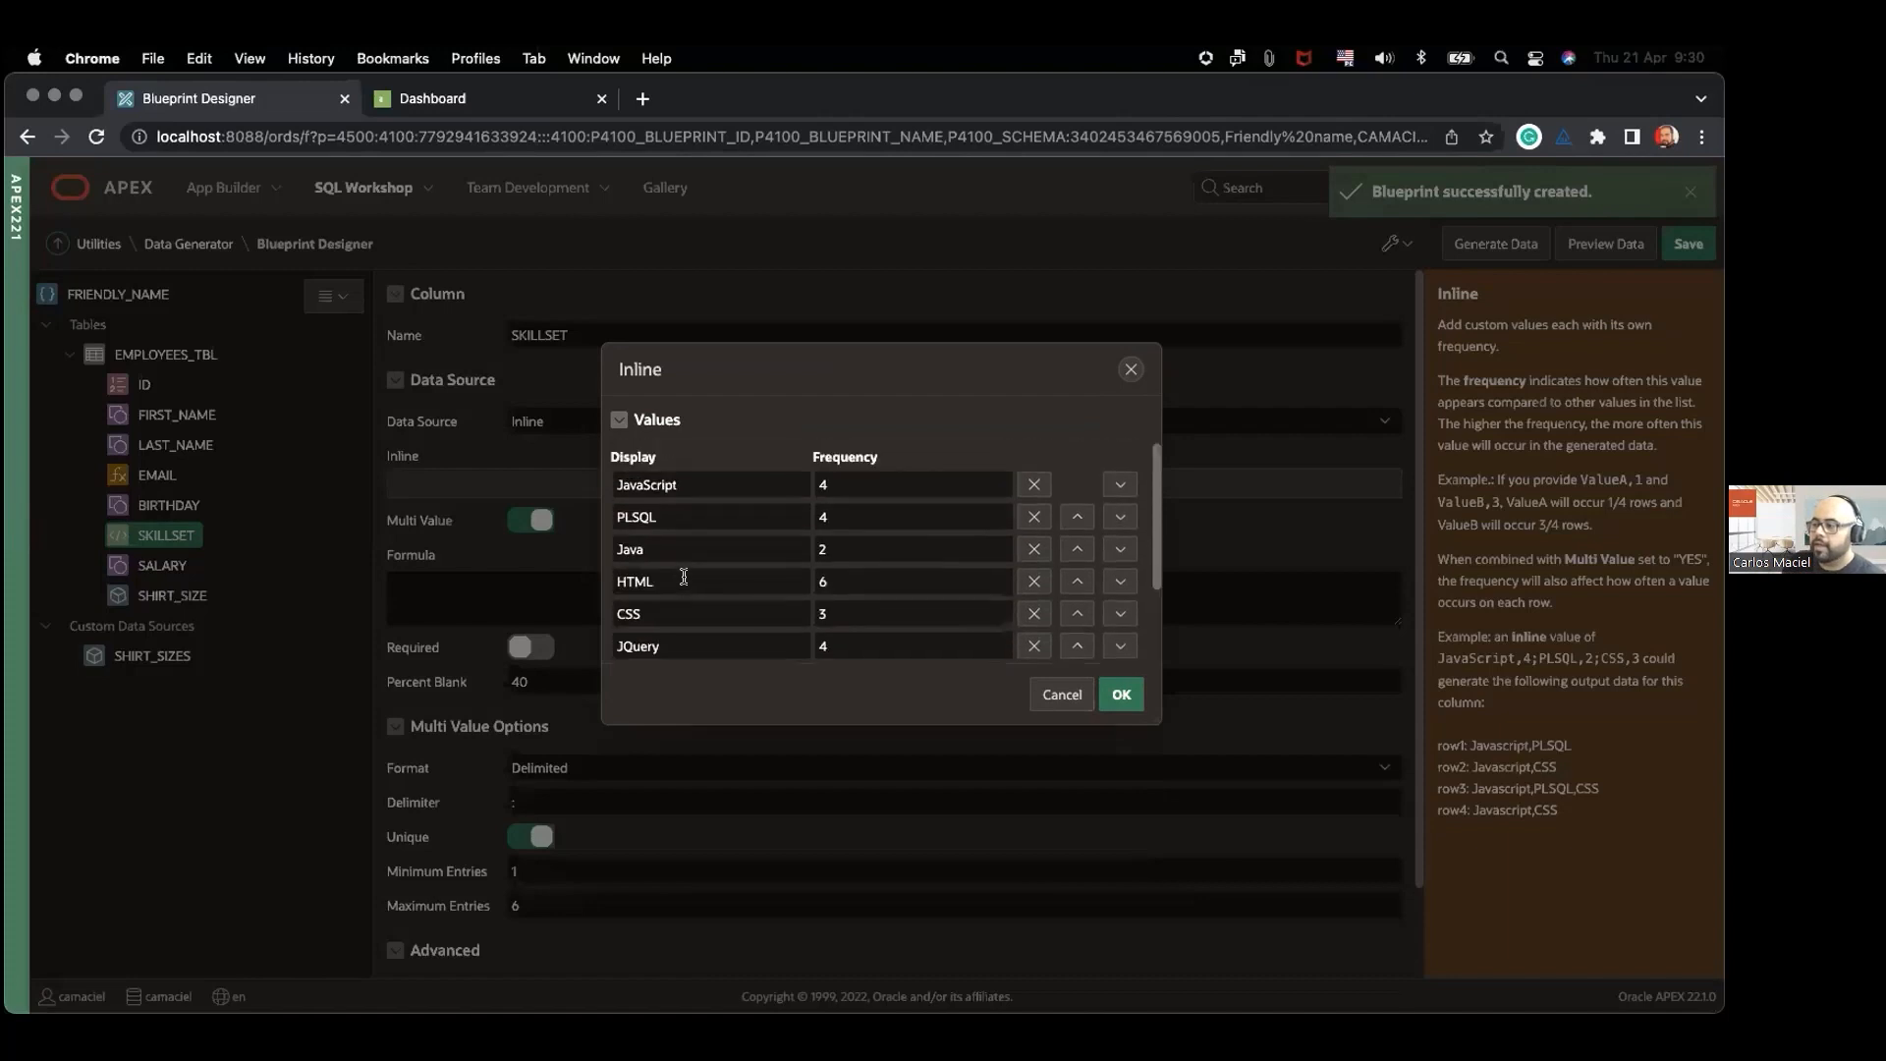
{"action": "scroll", "coordinate": [888, 531], "scroll_direction": "down", "scroll_amount": 2}
{"action": "scroll", "coordinate": [884, 547], "scroll_direction": "up", "scroll_amount": 2}
{"action": "scroll", "coordinate": [855, 550], "scroll_direction": "down", "scroll_amount": 2}
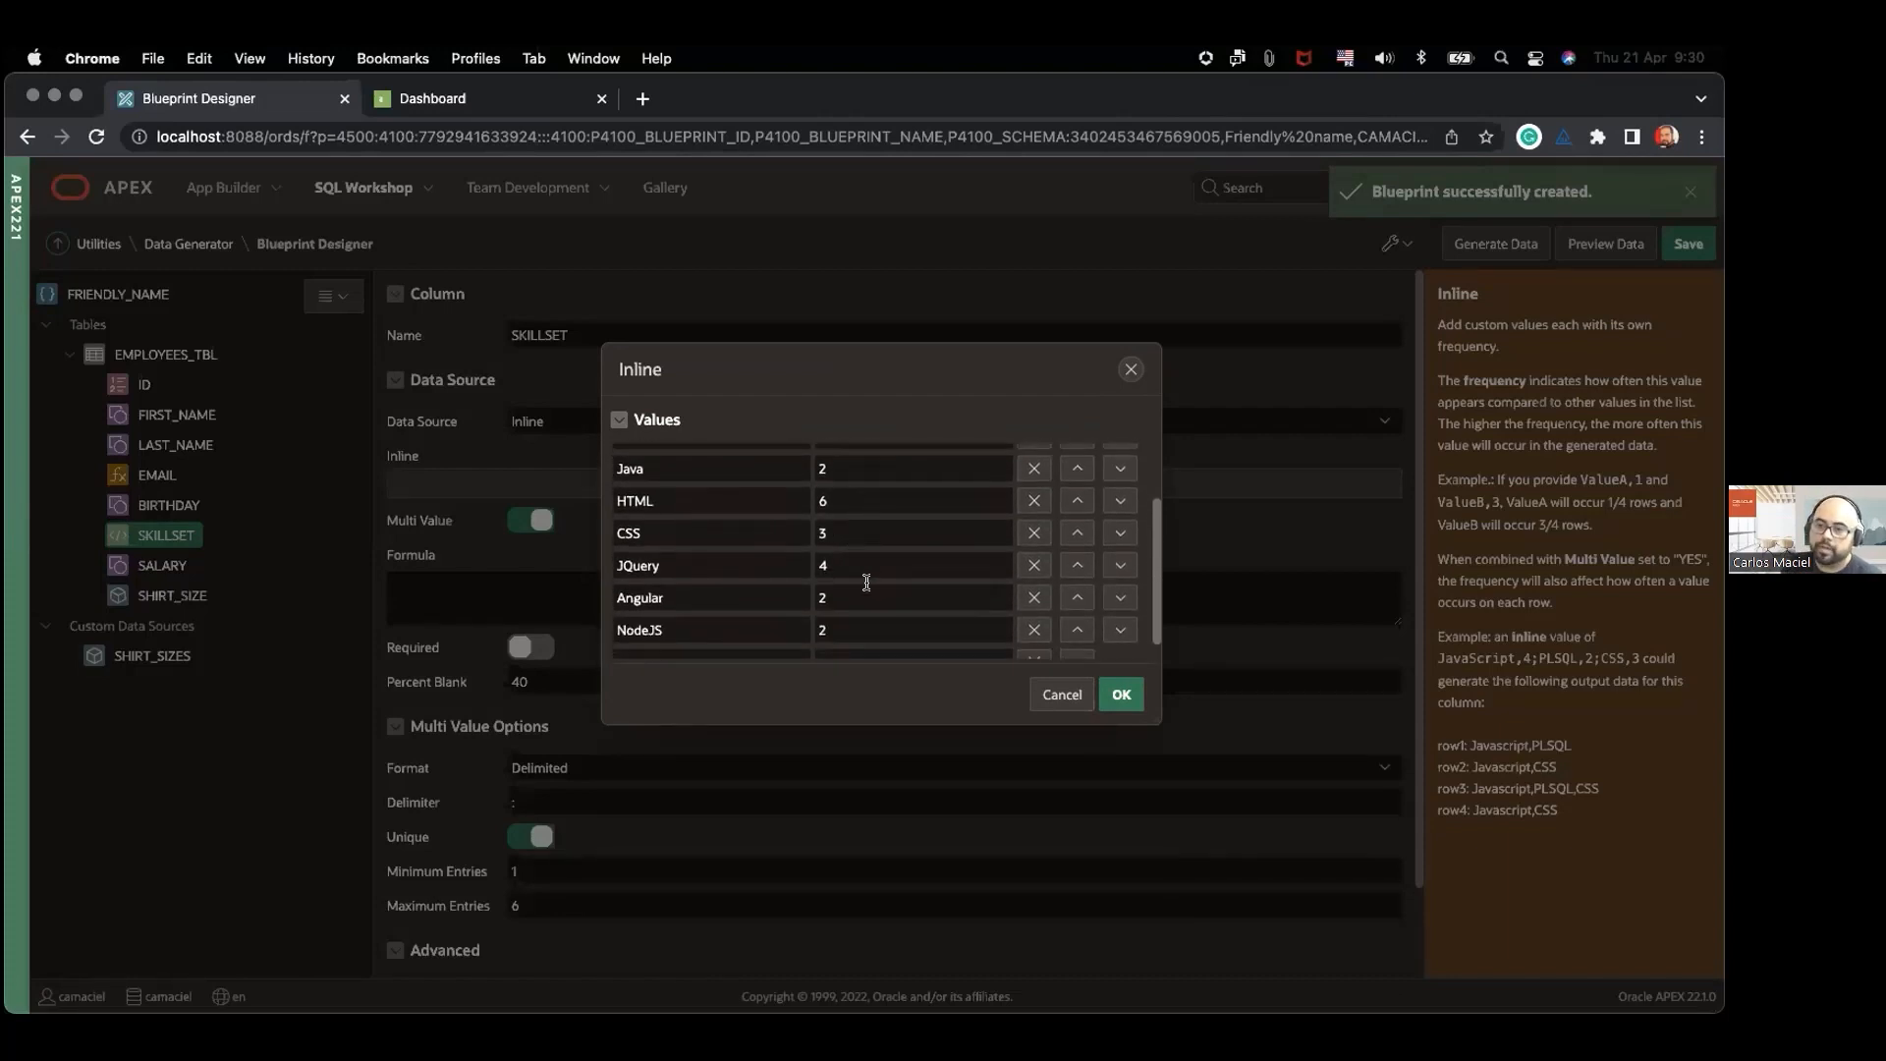
{"action": "scroll", "coordinate": [767, 568], "scroll_direction": "up", "scroll_amount": 3}
{"action": "left_click", "coordinate": [1131, 370]}
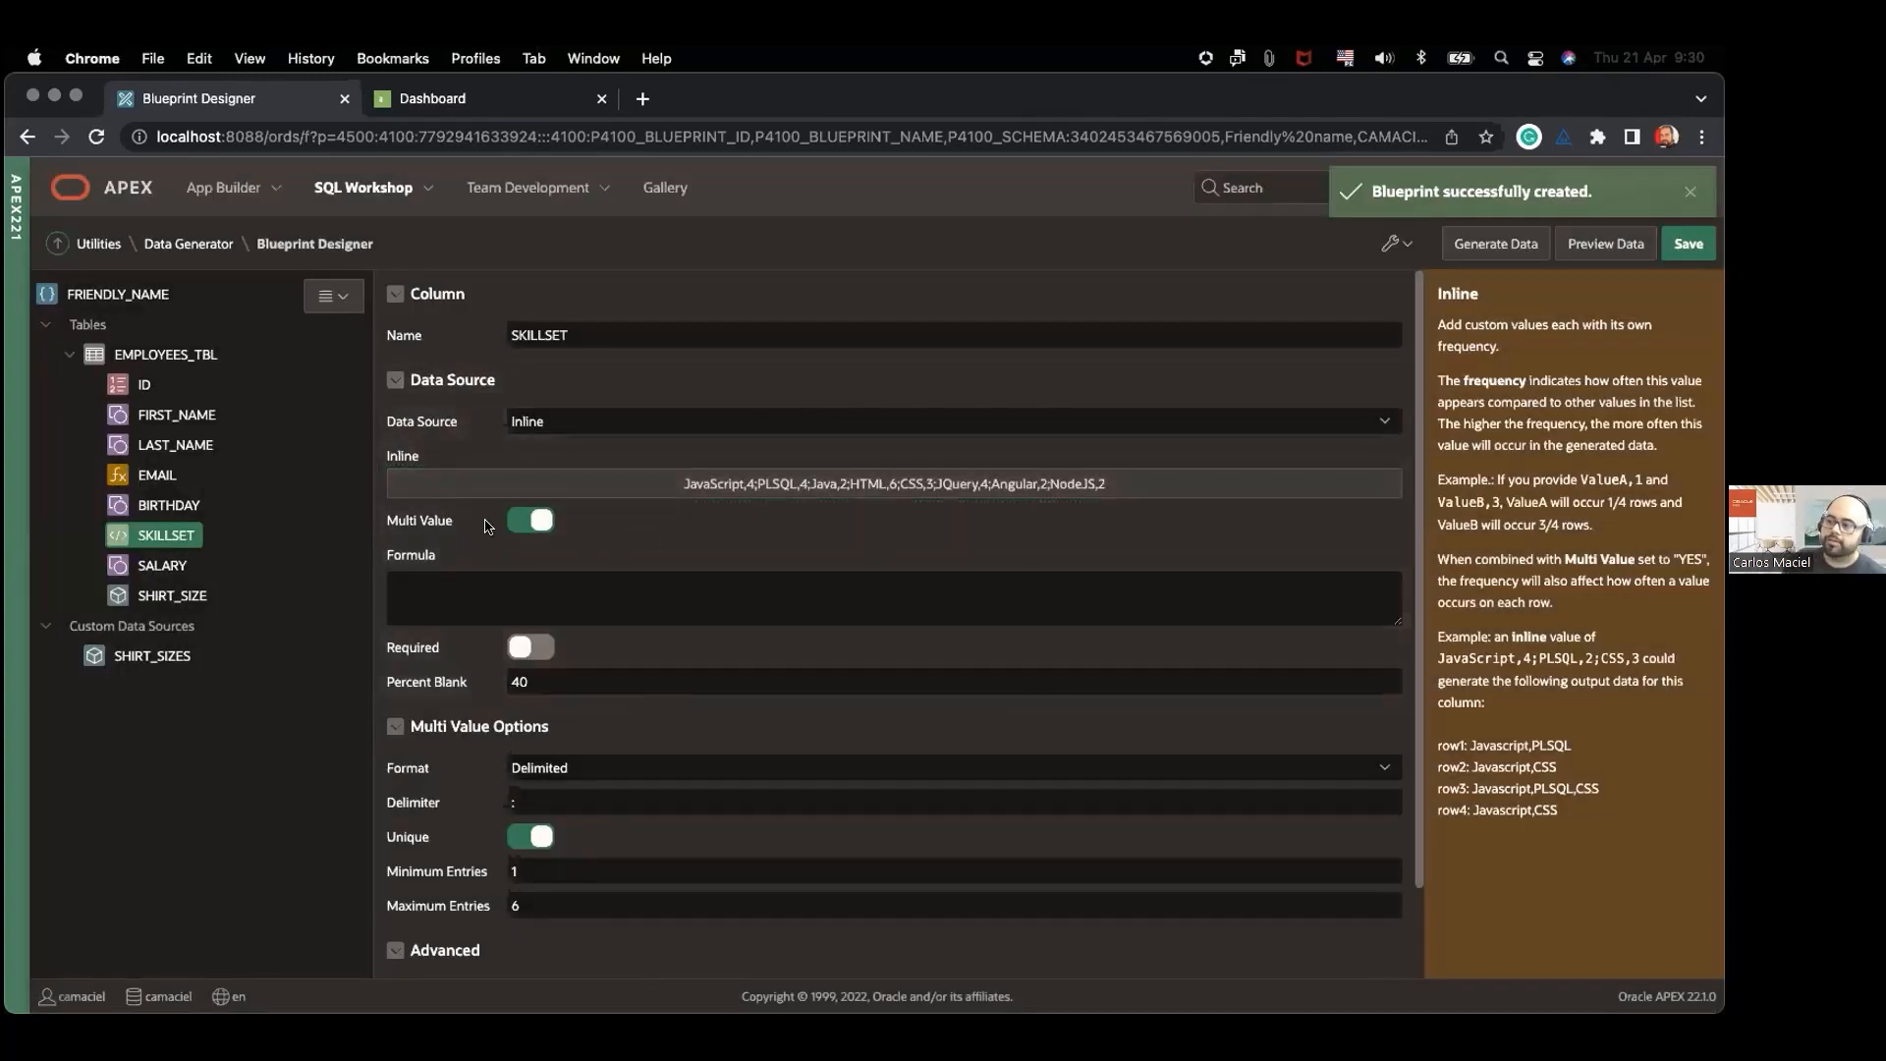
{"action": "scroll", "coordinate": [609, 589], "scroll_direction": "down", "scroll_amount": 2}
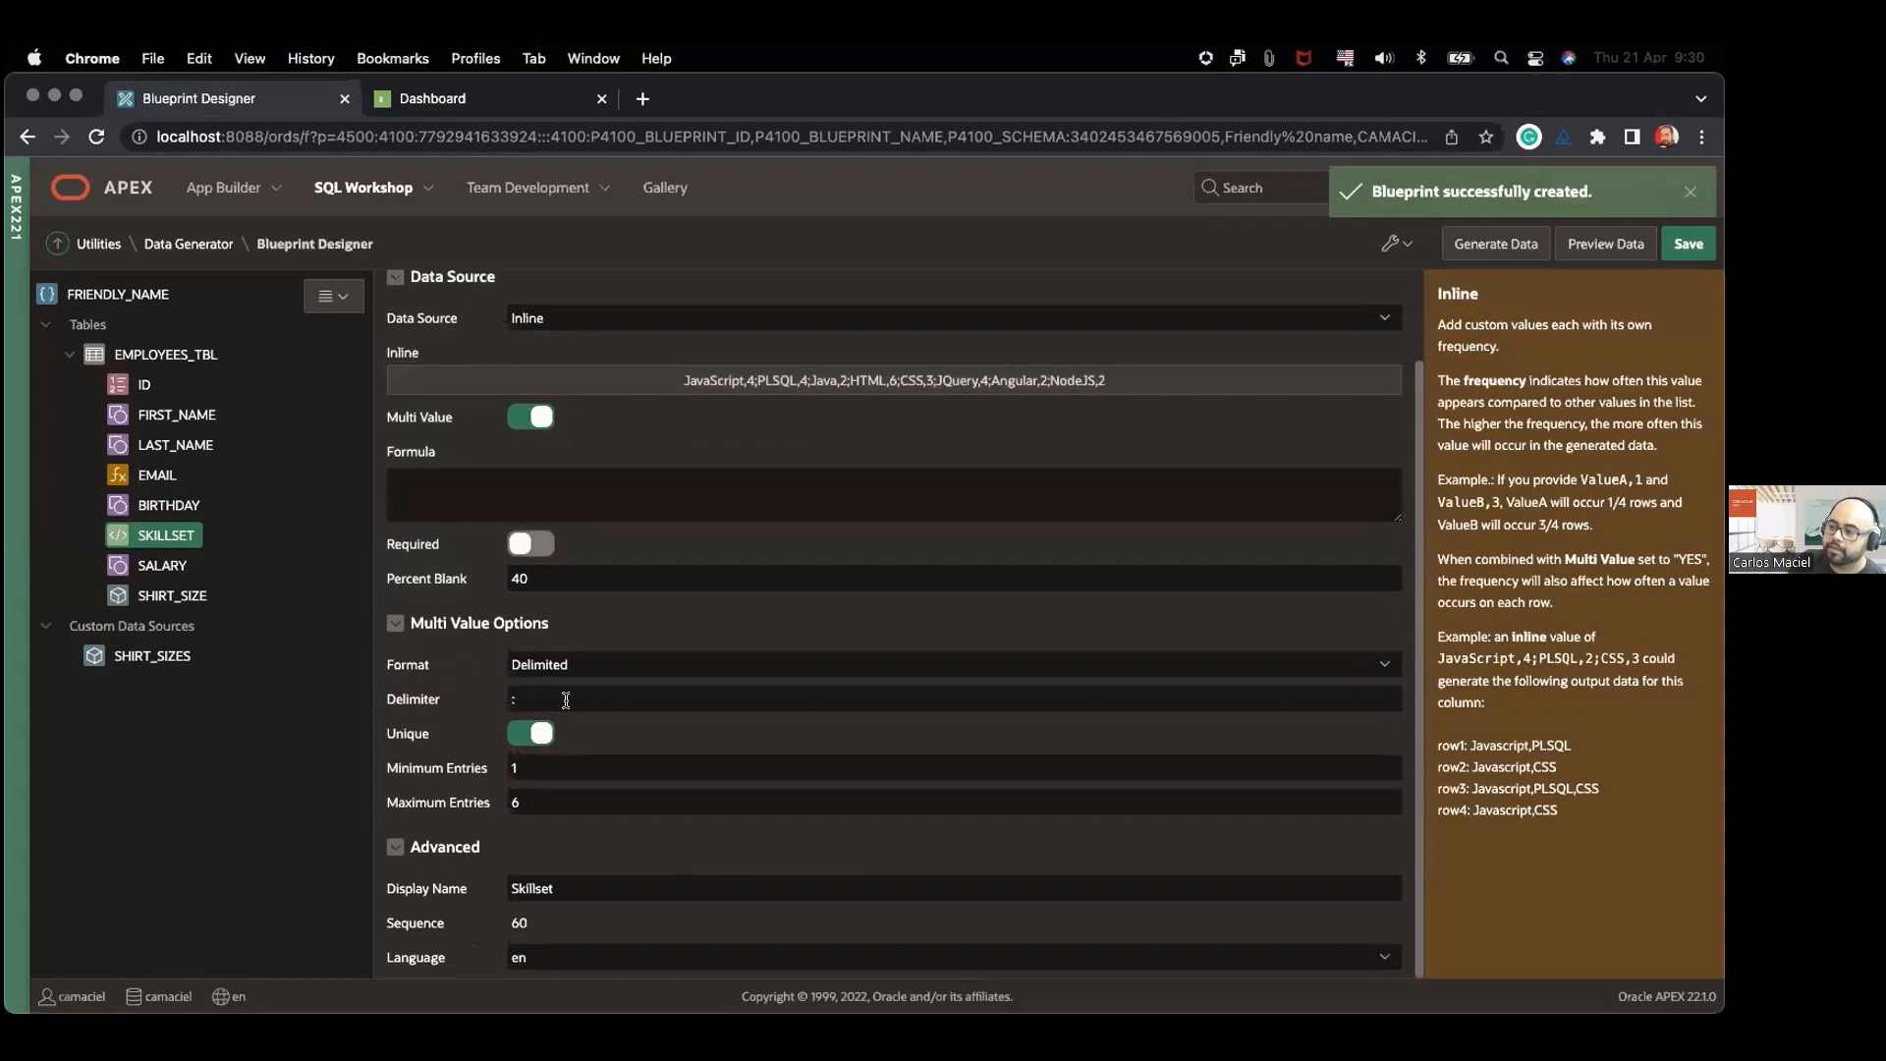
{"action": "scroll", "coordinate": [548, 698], "scroll_direction": "up", "scroll_amount": 2}
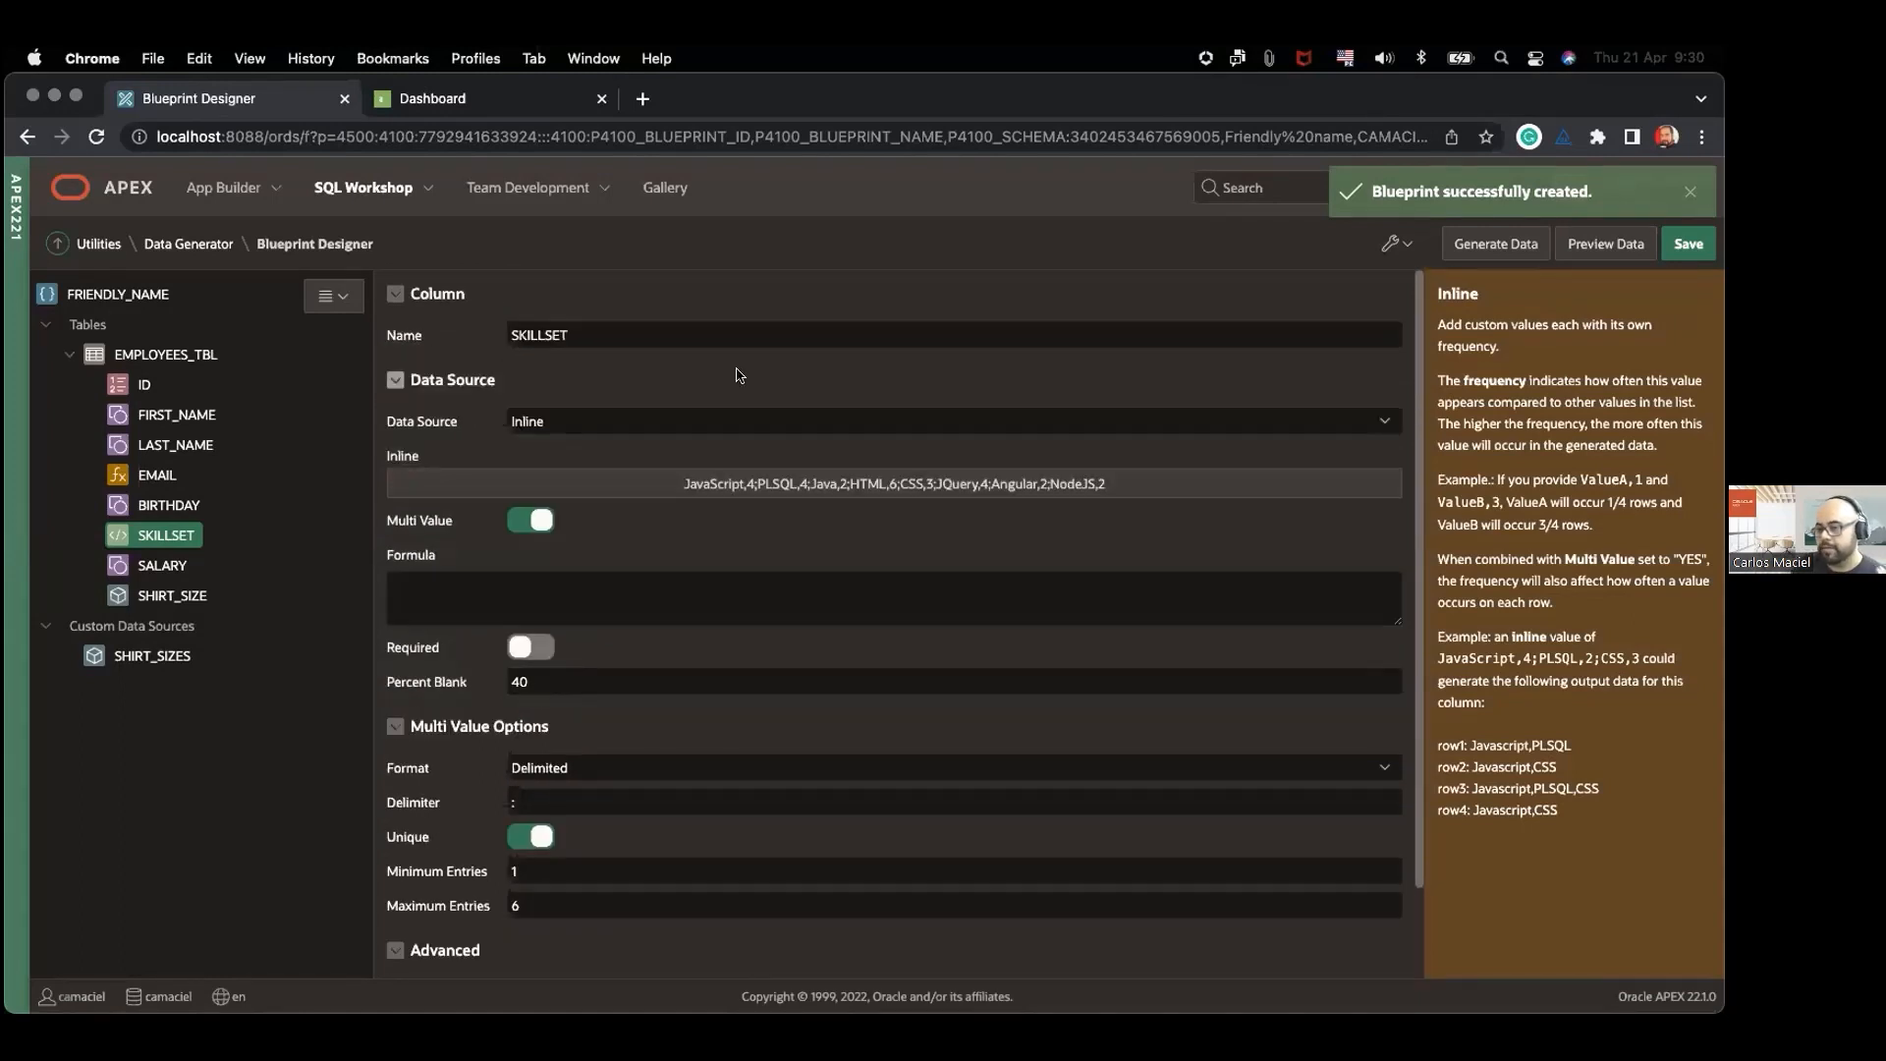
Step: Review the SALARY and SHIRT_SIZE column settings and the SQL query of the SHIRT_SIZES custom data source
{"action": "left_click", "coordinate": [167, 570]}
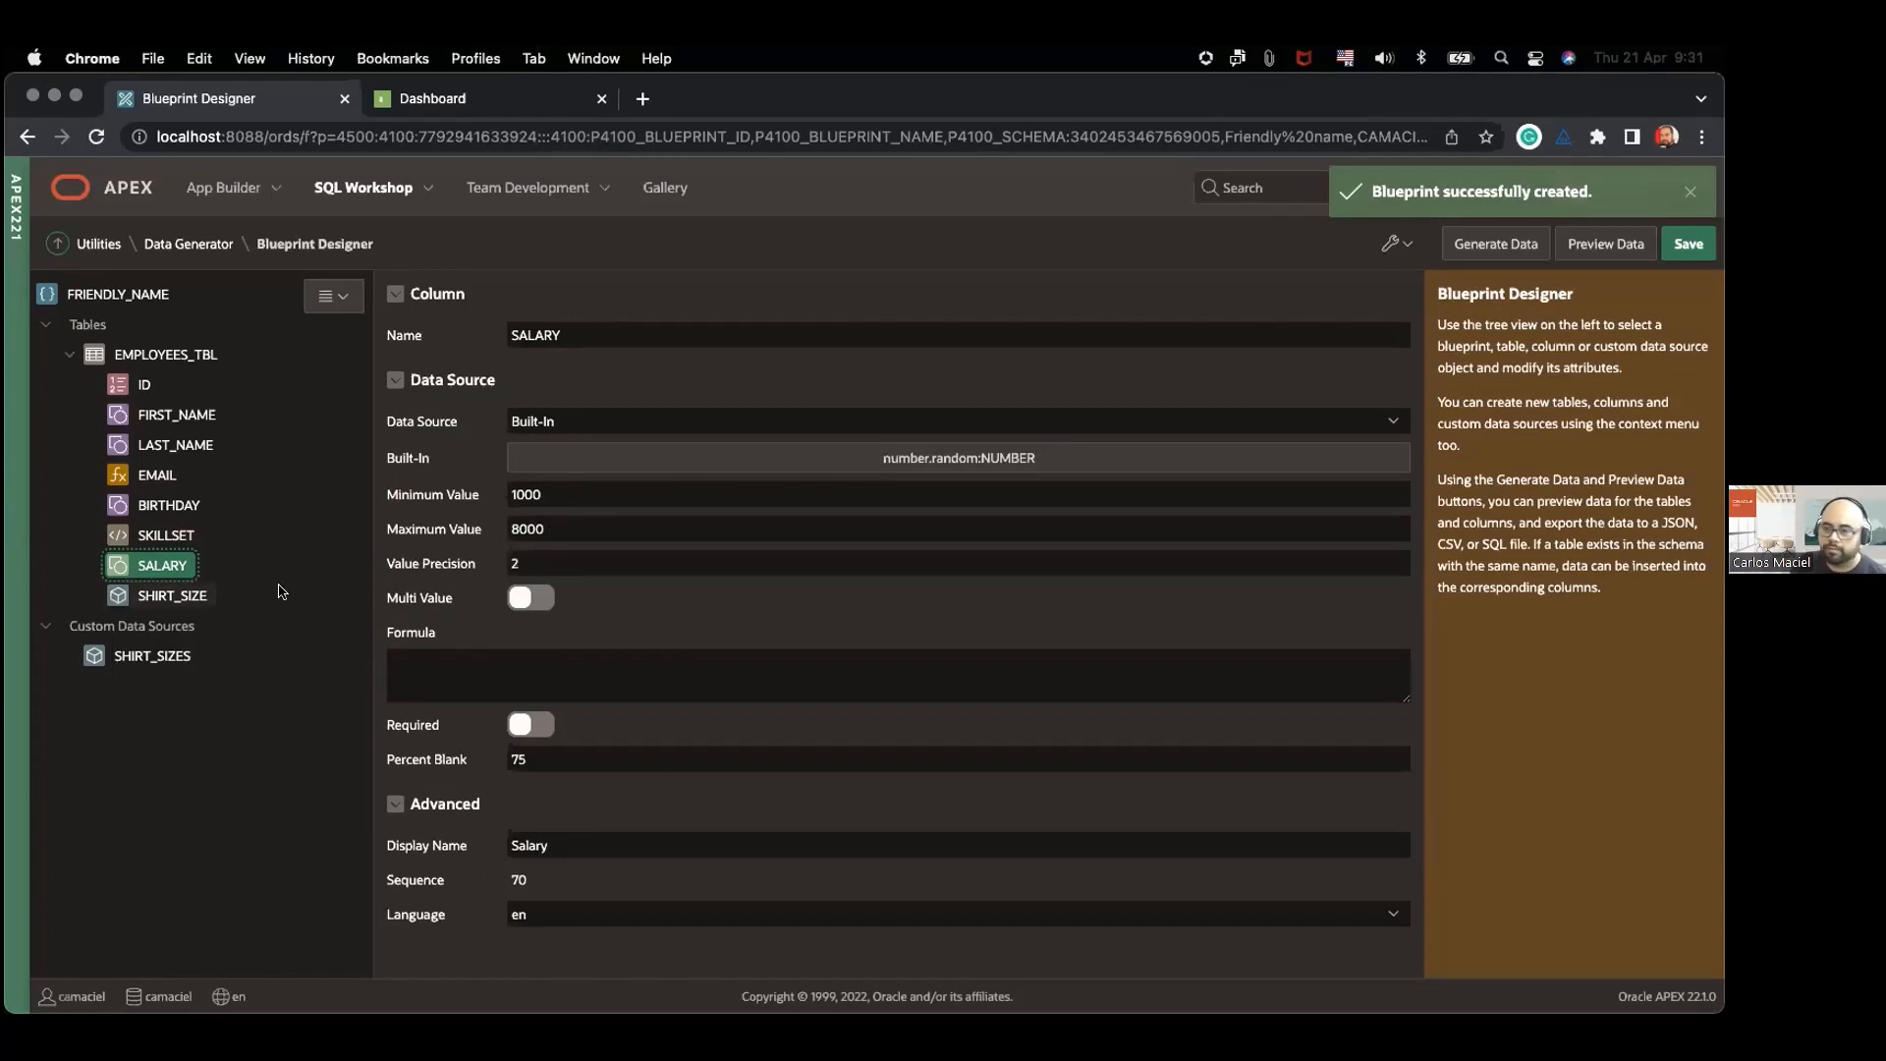
{"action": "left_click", "coordinate": [157, 596]}
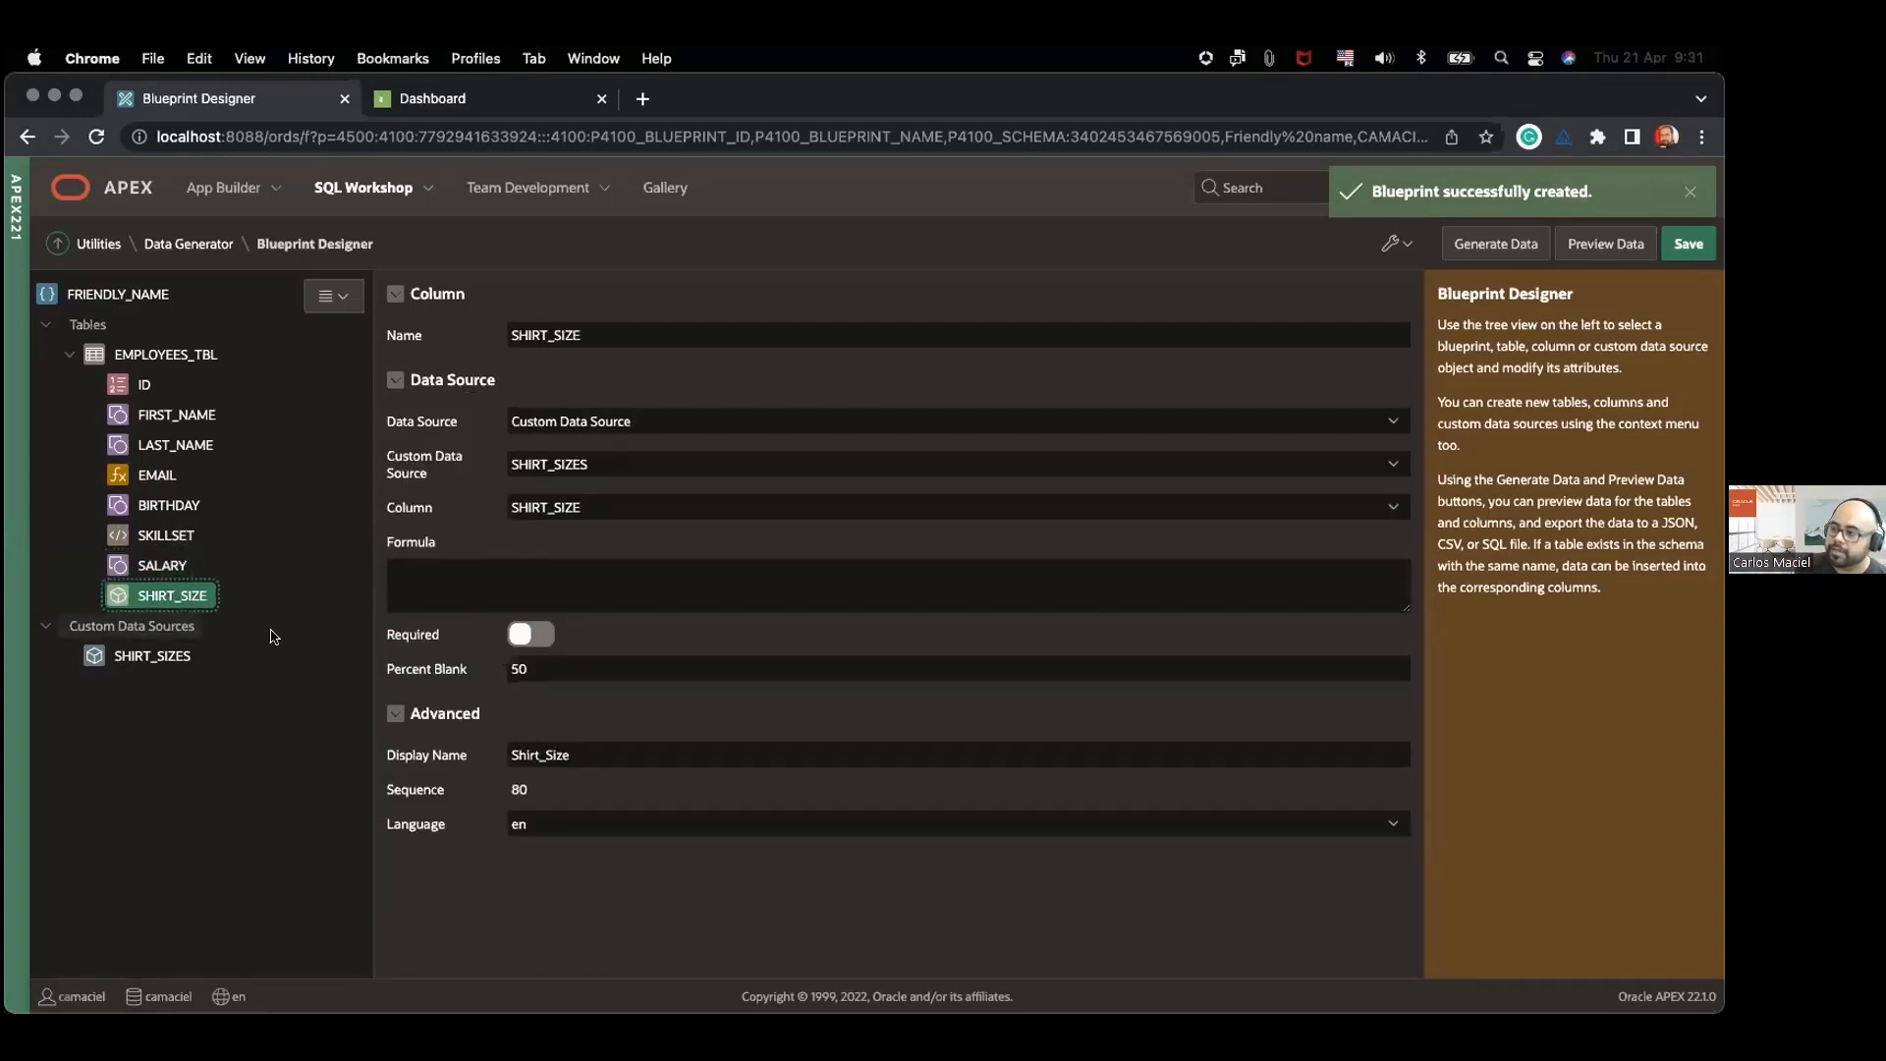
{"action": "left_click", "coordinate": [147, 656]}
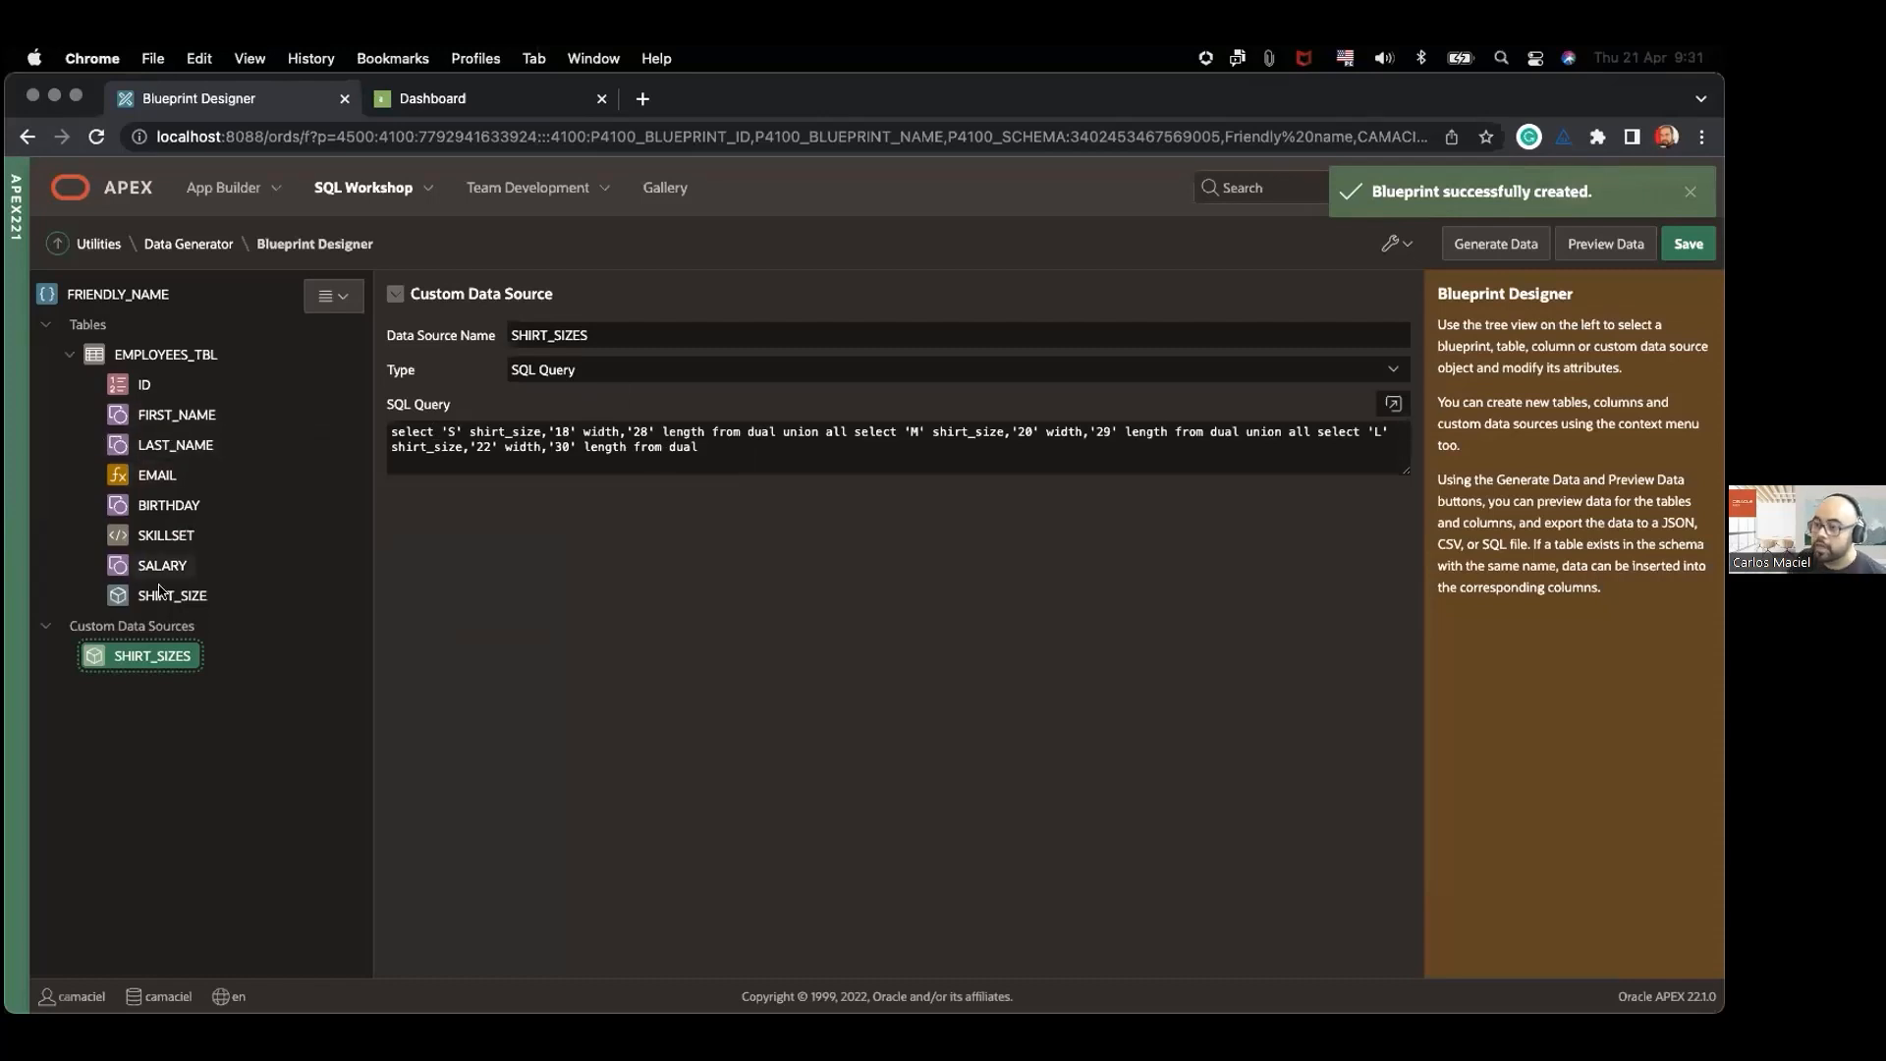
{"action": "left_click", "coordinate": [192, 602]}
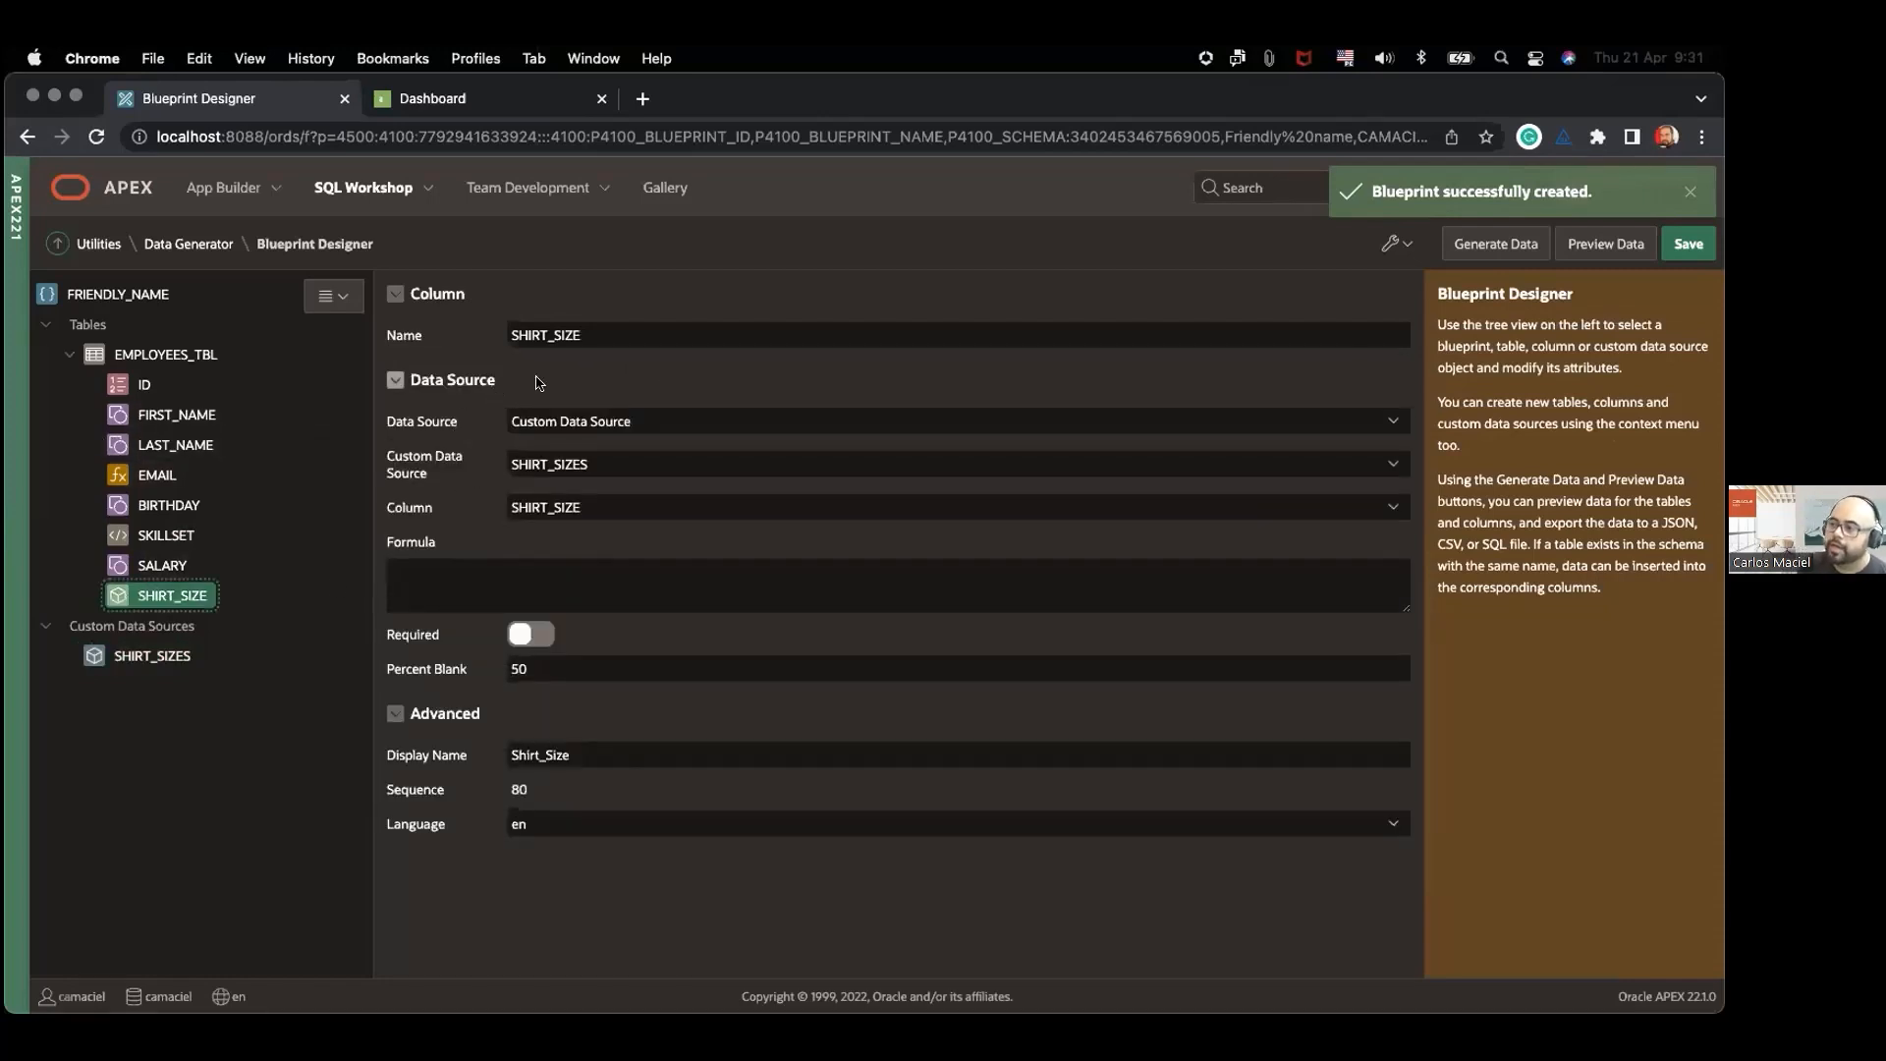
Step: Preview the blueprint's EMPLOYEES_TBL data in an enlarged dialog and continue to data generation
{"action": "left_click", "coordinate": [1593, 251]}
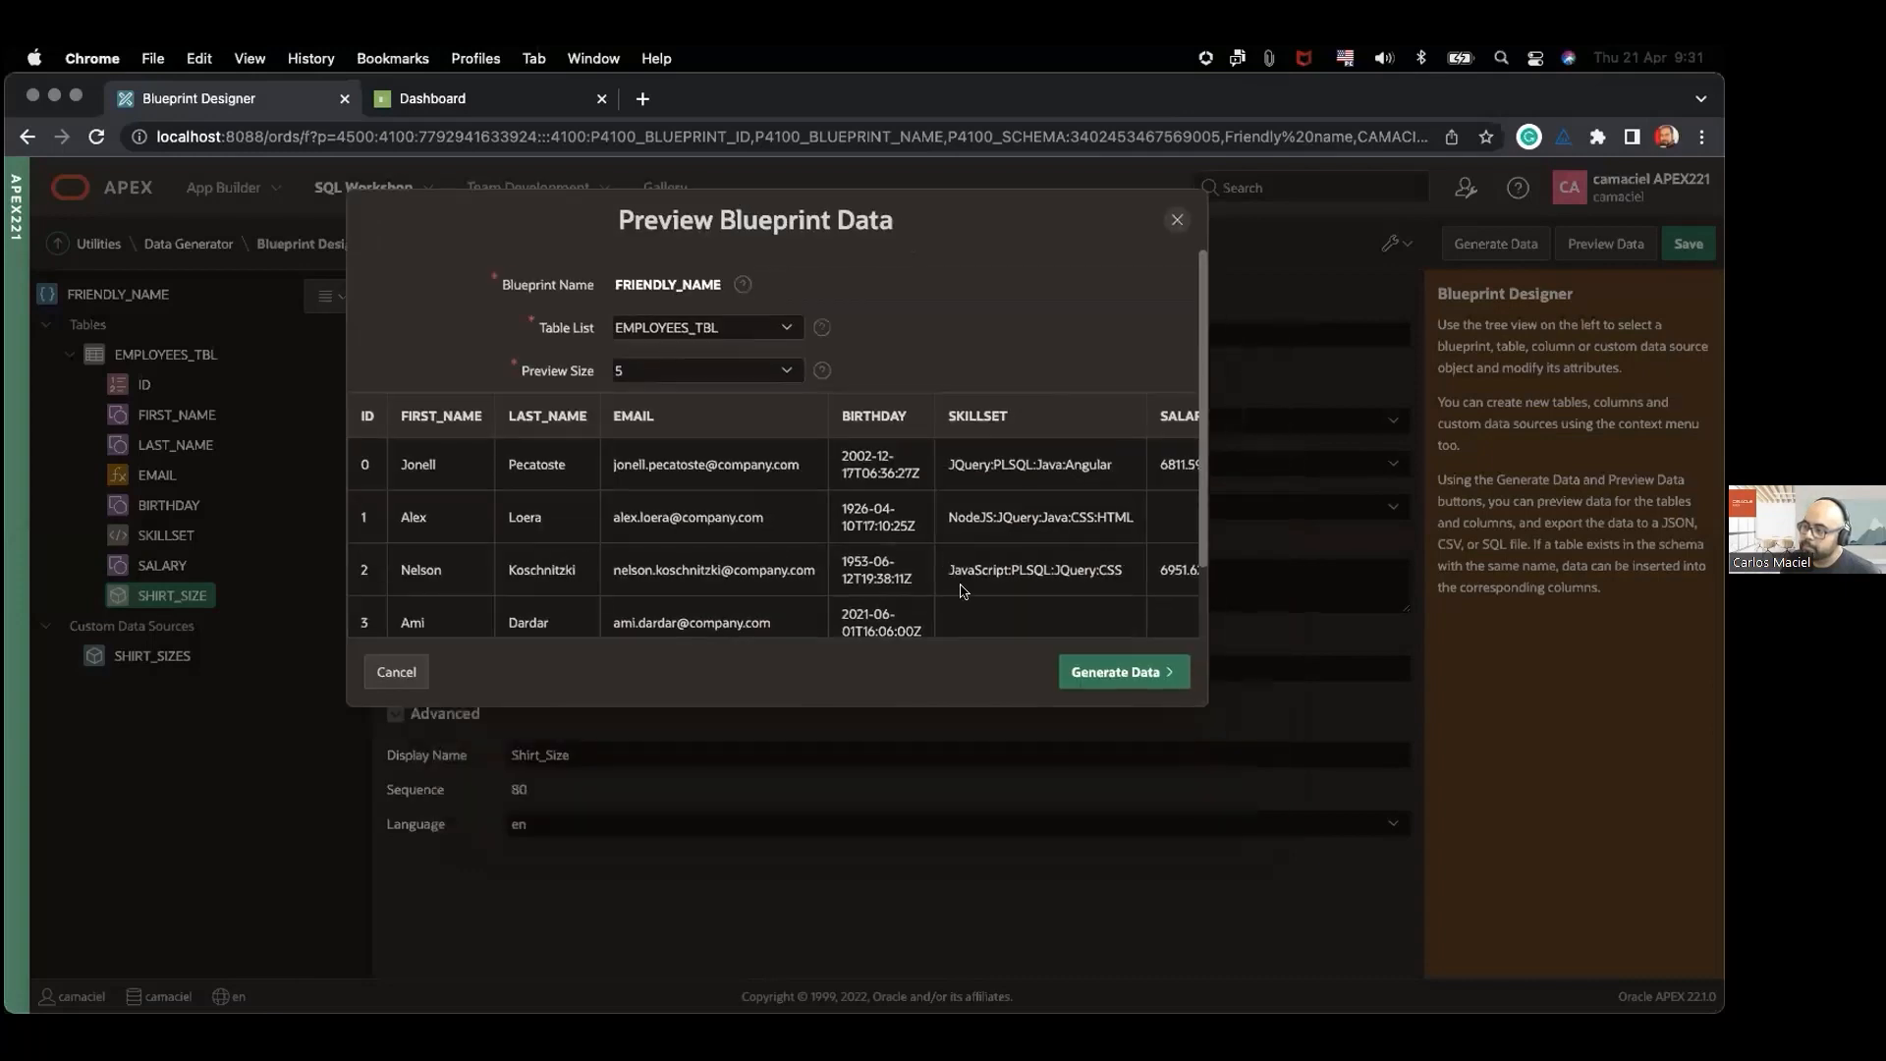
{"action": "left_click_drag", "start_coordinate": [1195, 697], "coordinate": [1414, 932]}
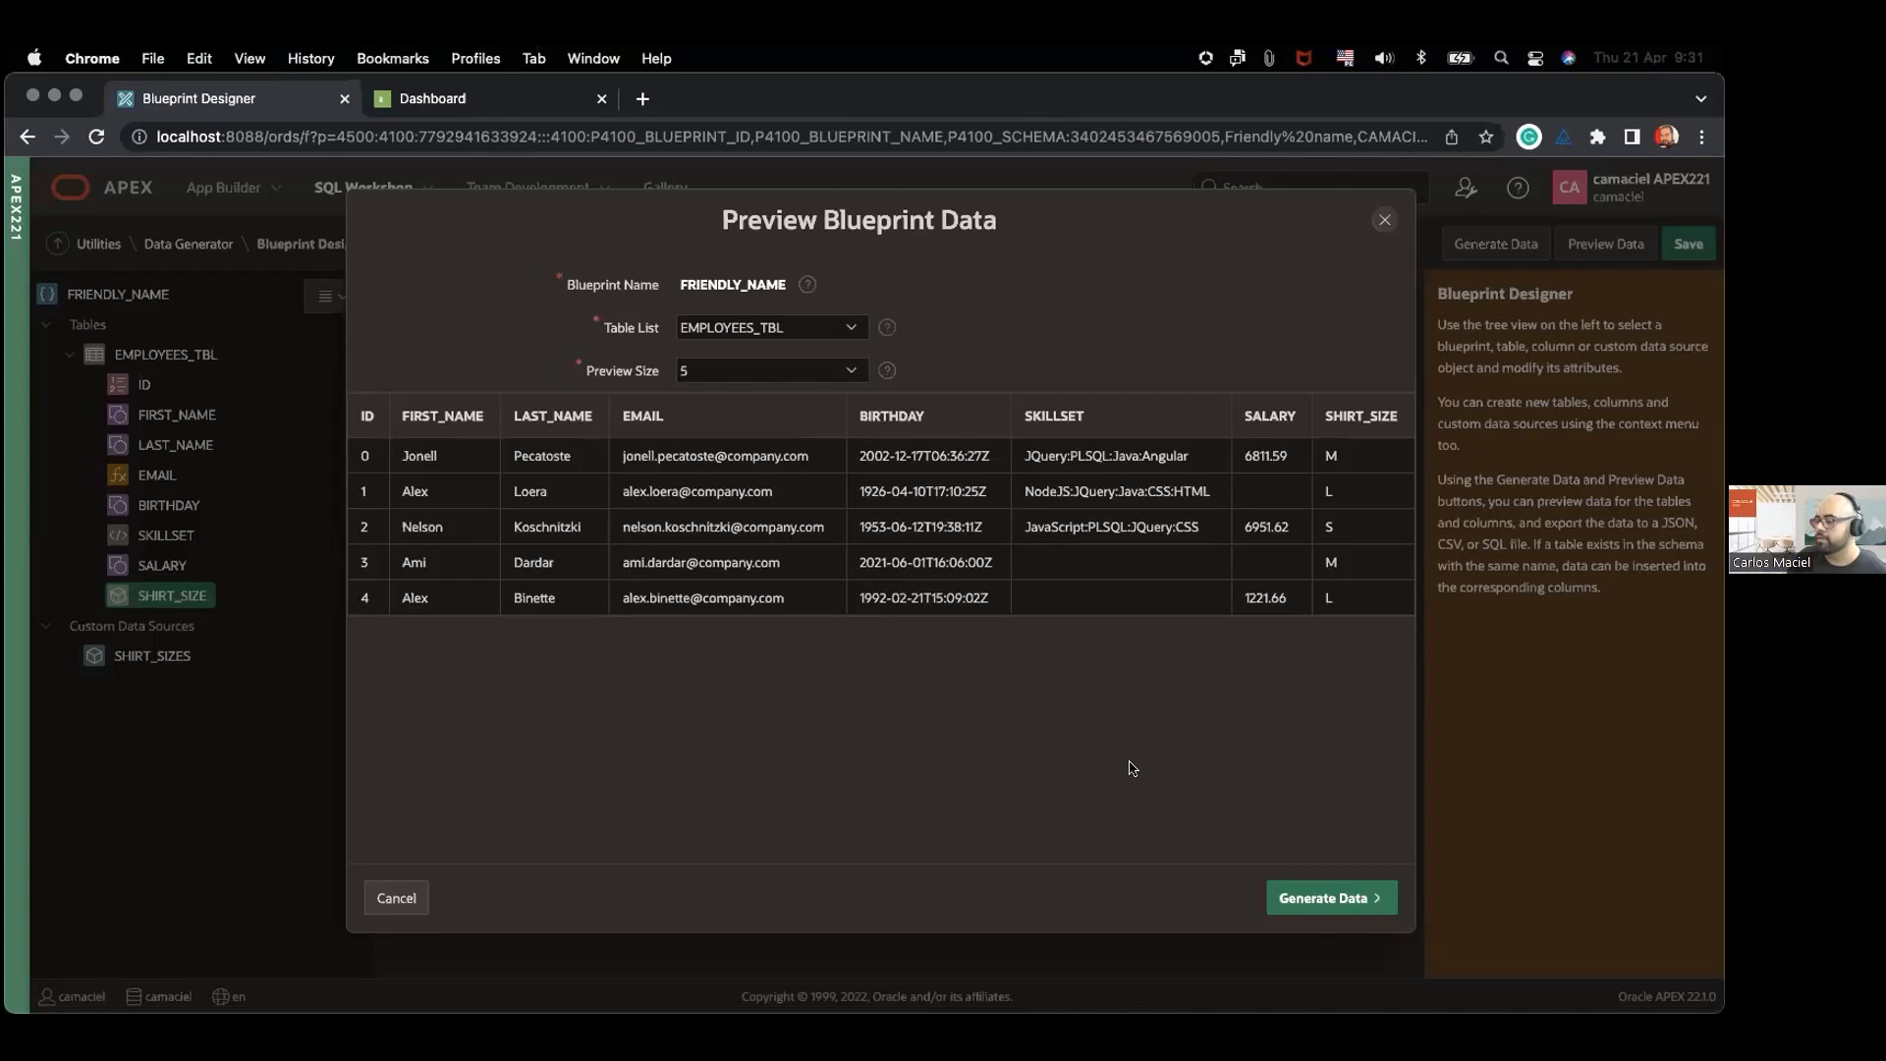
{"action": "left_click", "coordinate": [1328, 900]}
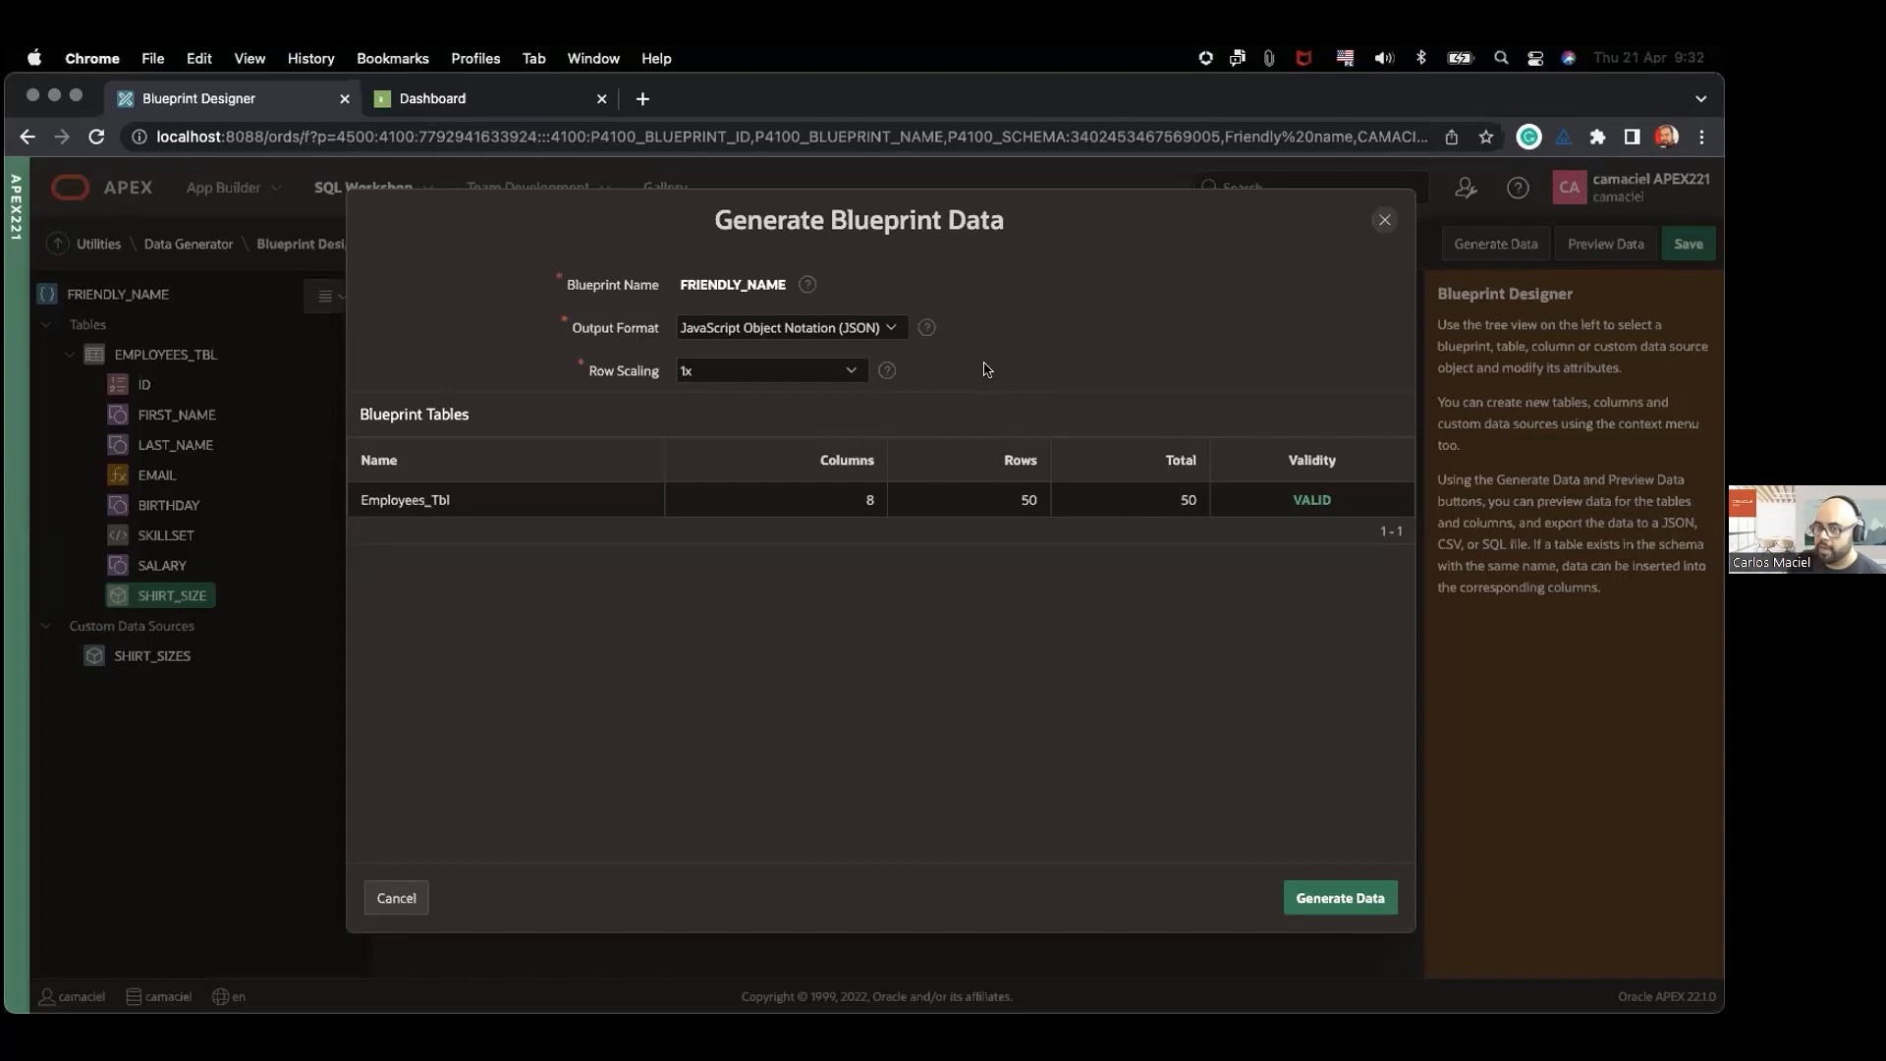
Step: Generate the Employees_Tbl data as Comma Separated Values (CSV) with 10x row scaling and open the downloaded file in Excel
{"action": "left_click", "coordinate": [843, 324]}
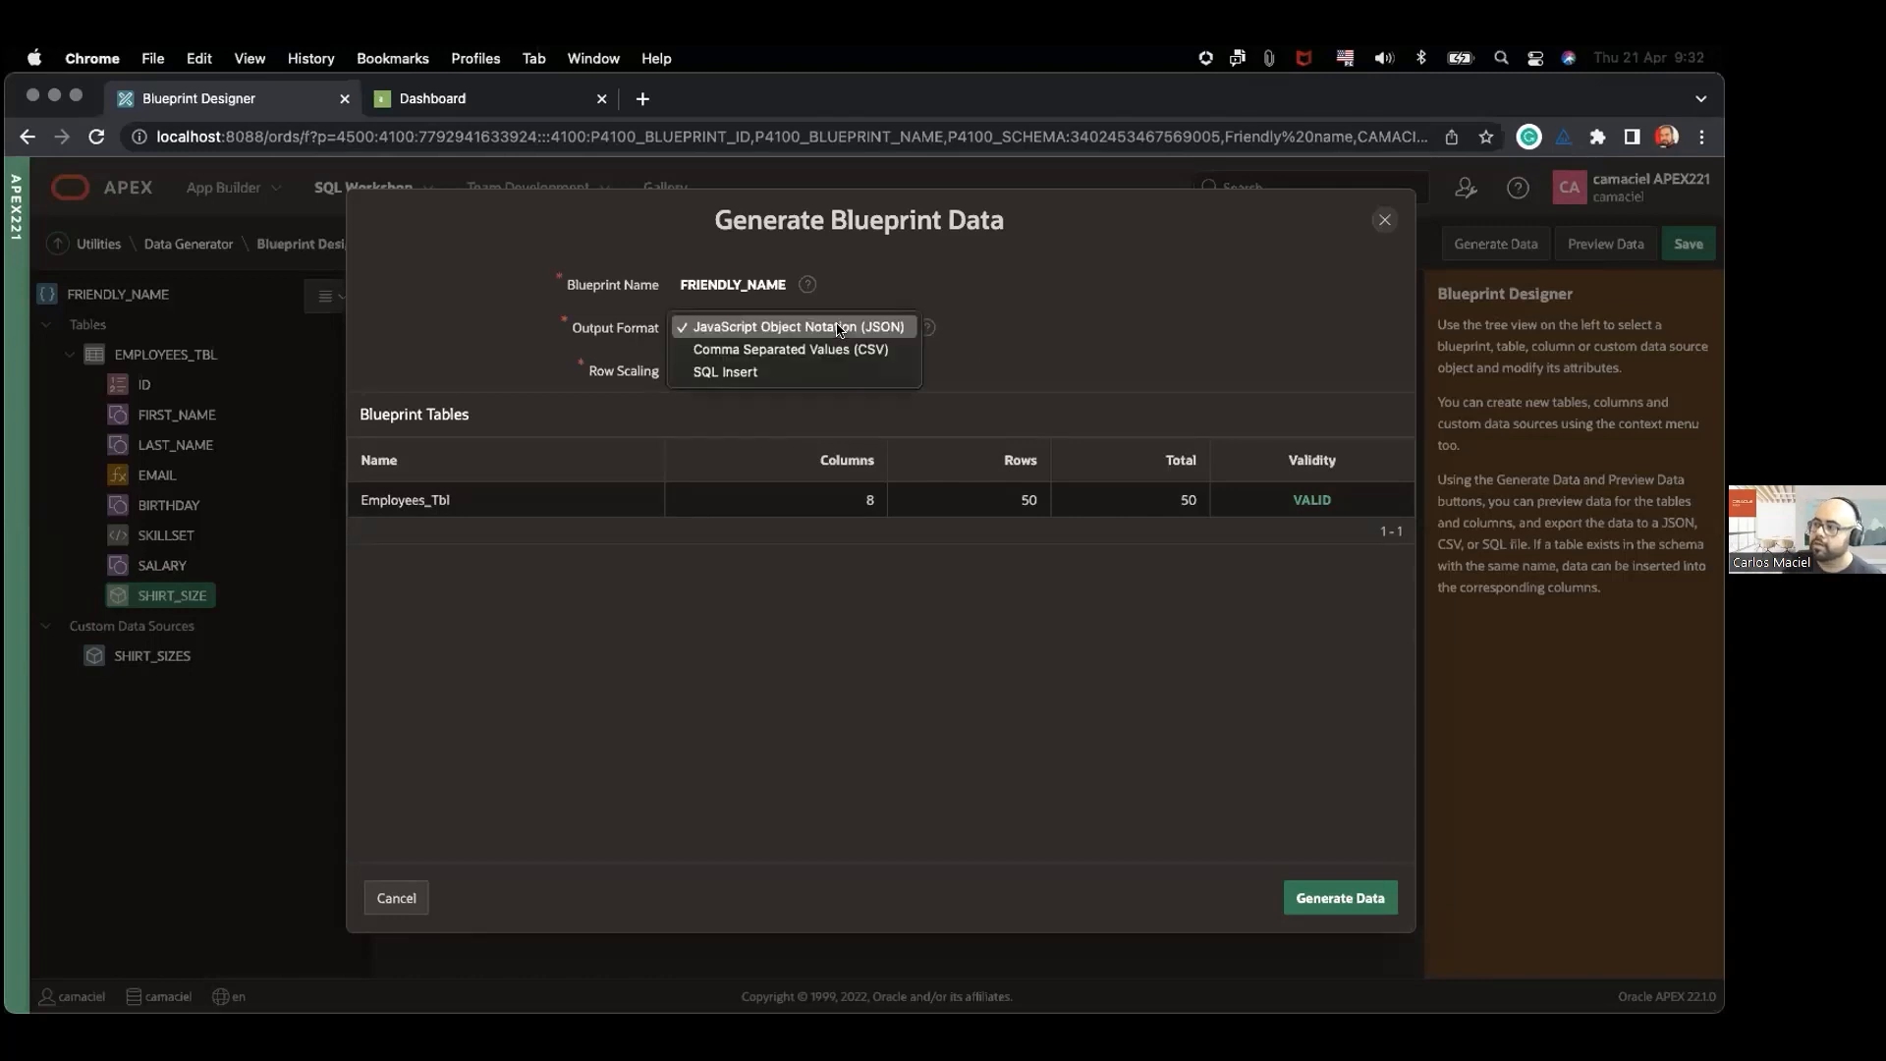
{"action": "left_click", "coordinate": [877, 355]}
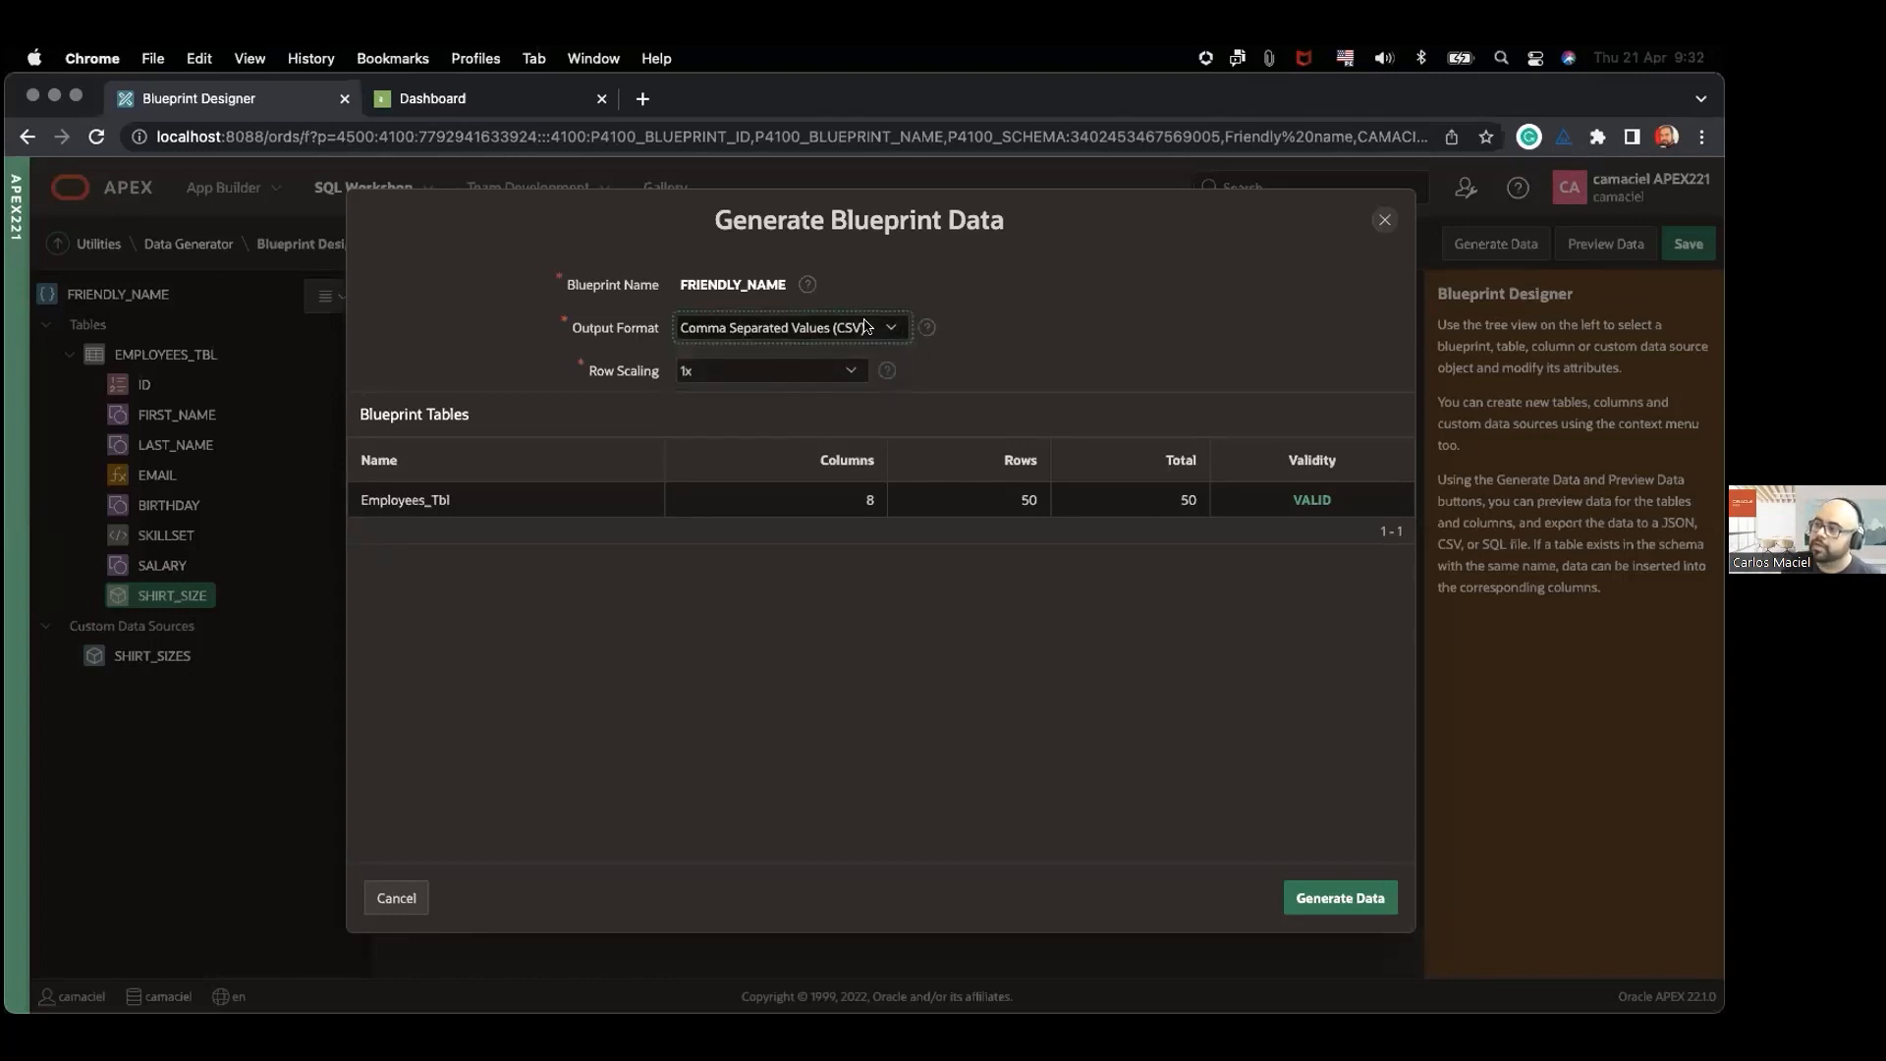
{"action": "left_click", "coordinate": [868, 332]}
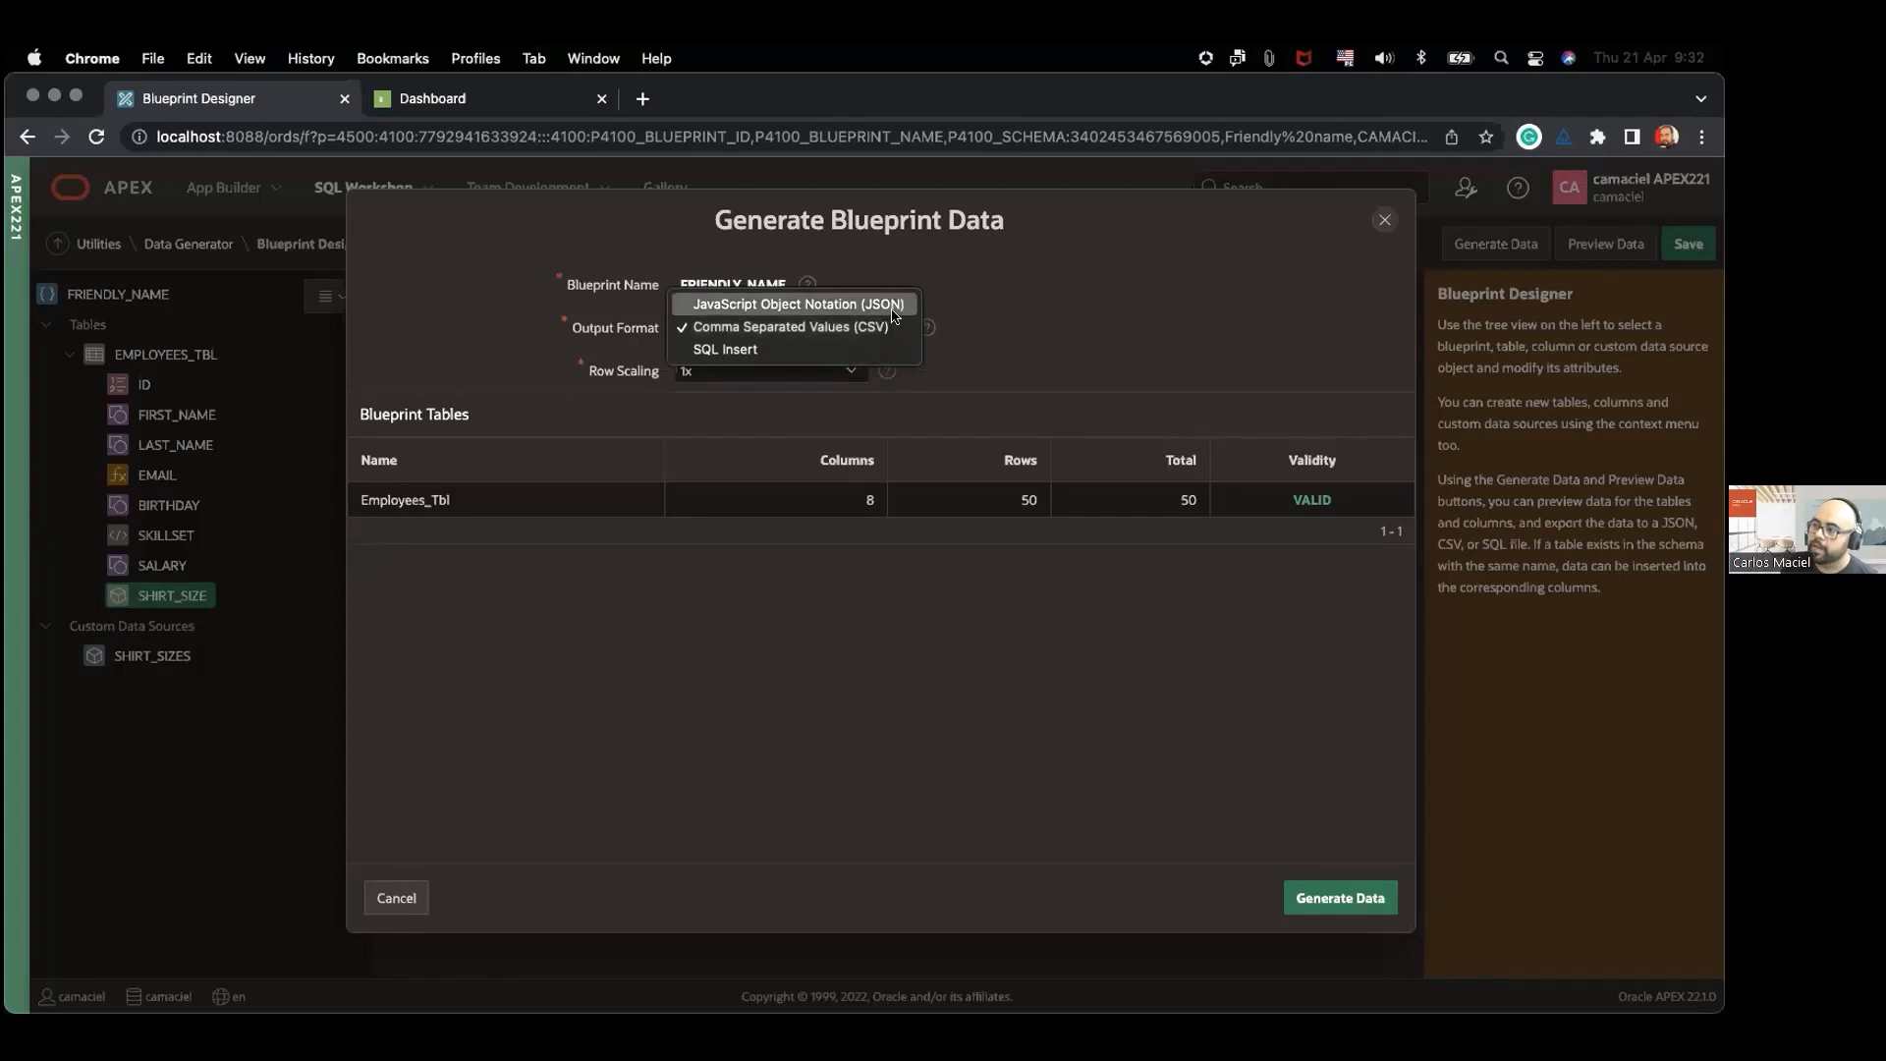
{"action": "left_click", "coordinate": [923, 331]}
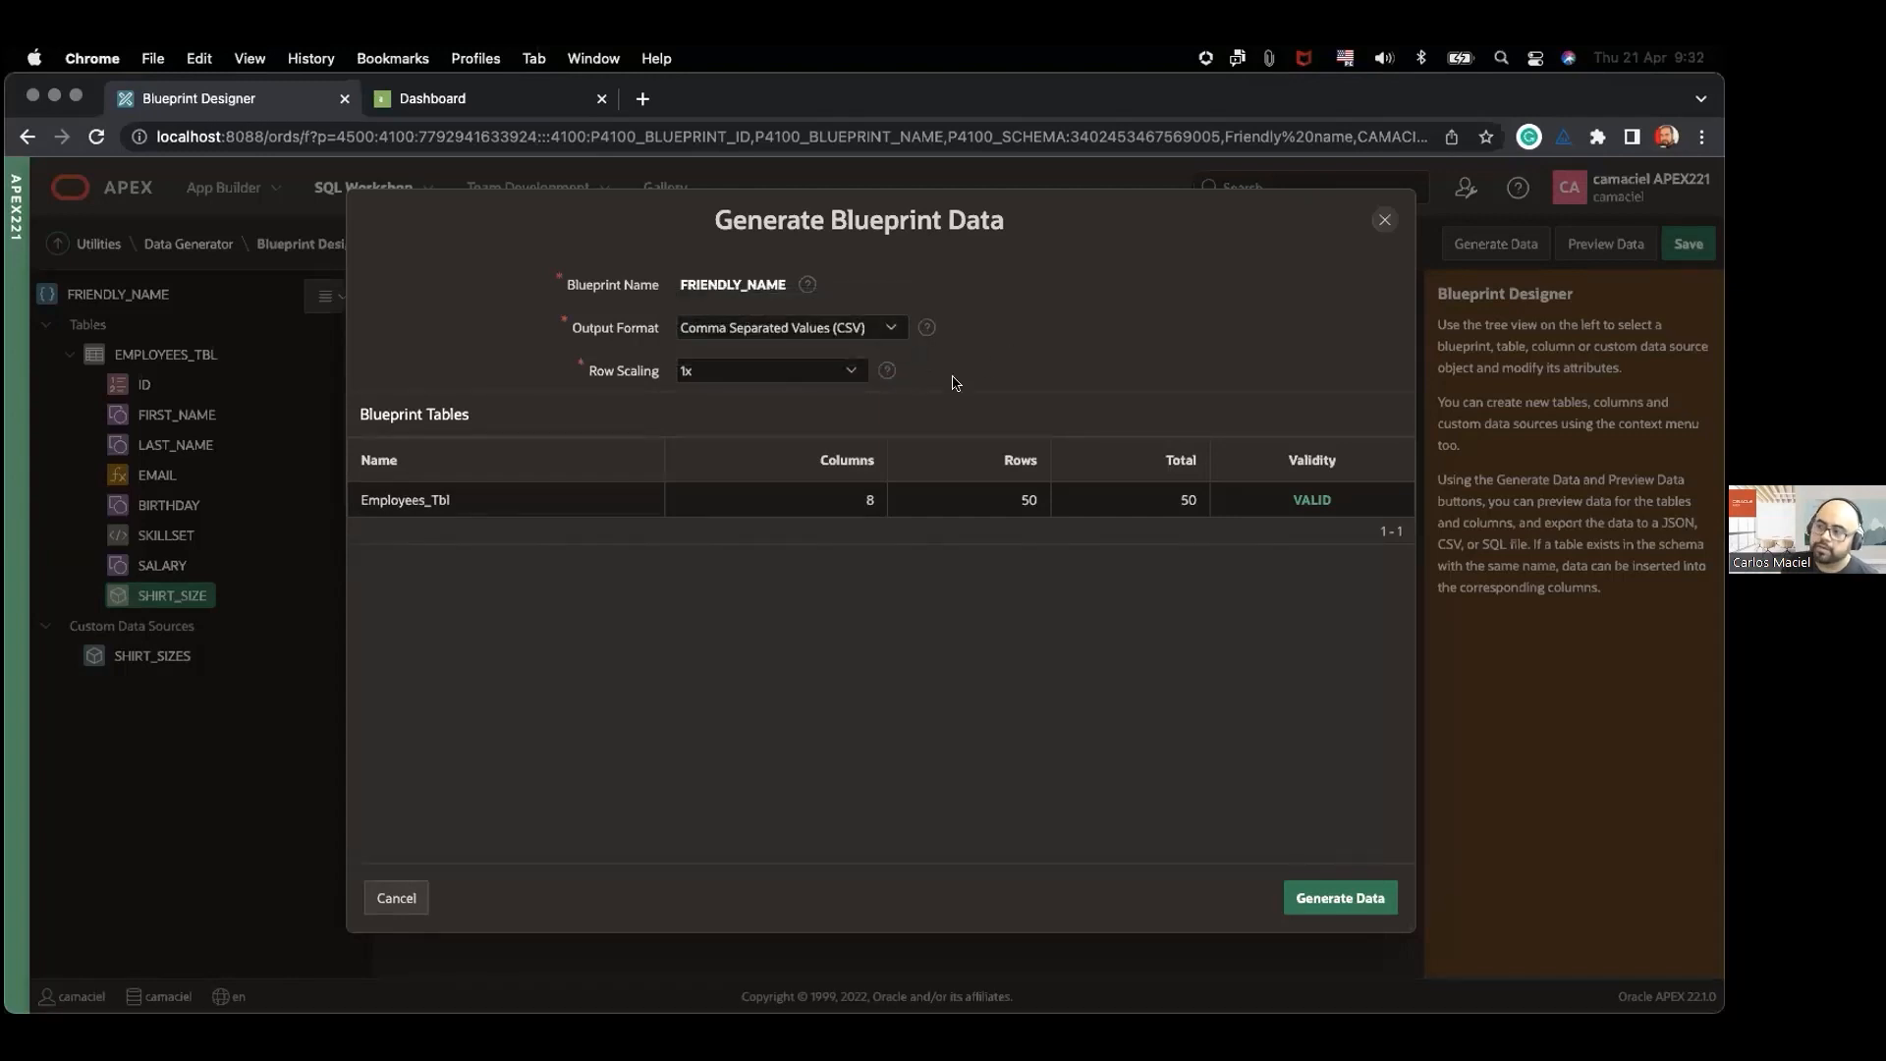
{"action": "left_click", "coordinate": [748, 372]}
{"action": "left_click", "coordinate": [727, 458]}
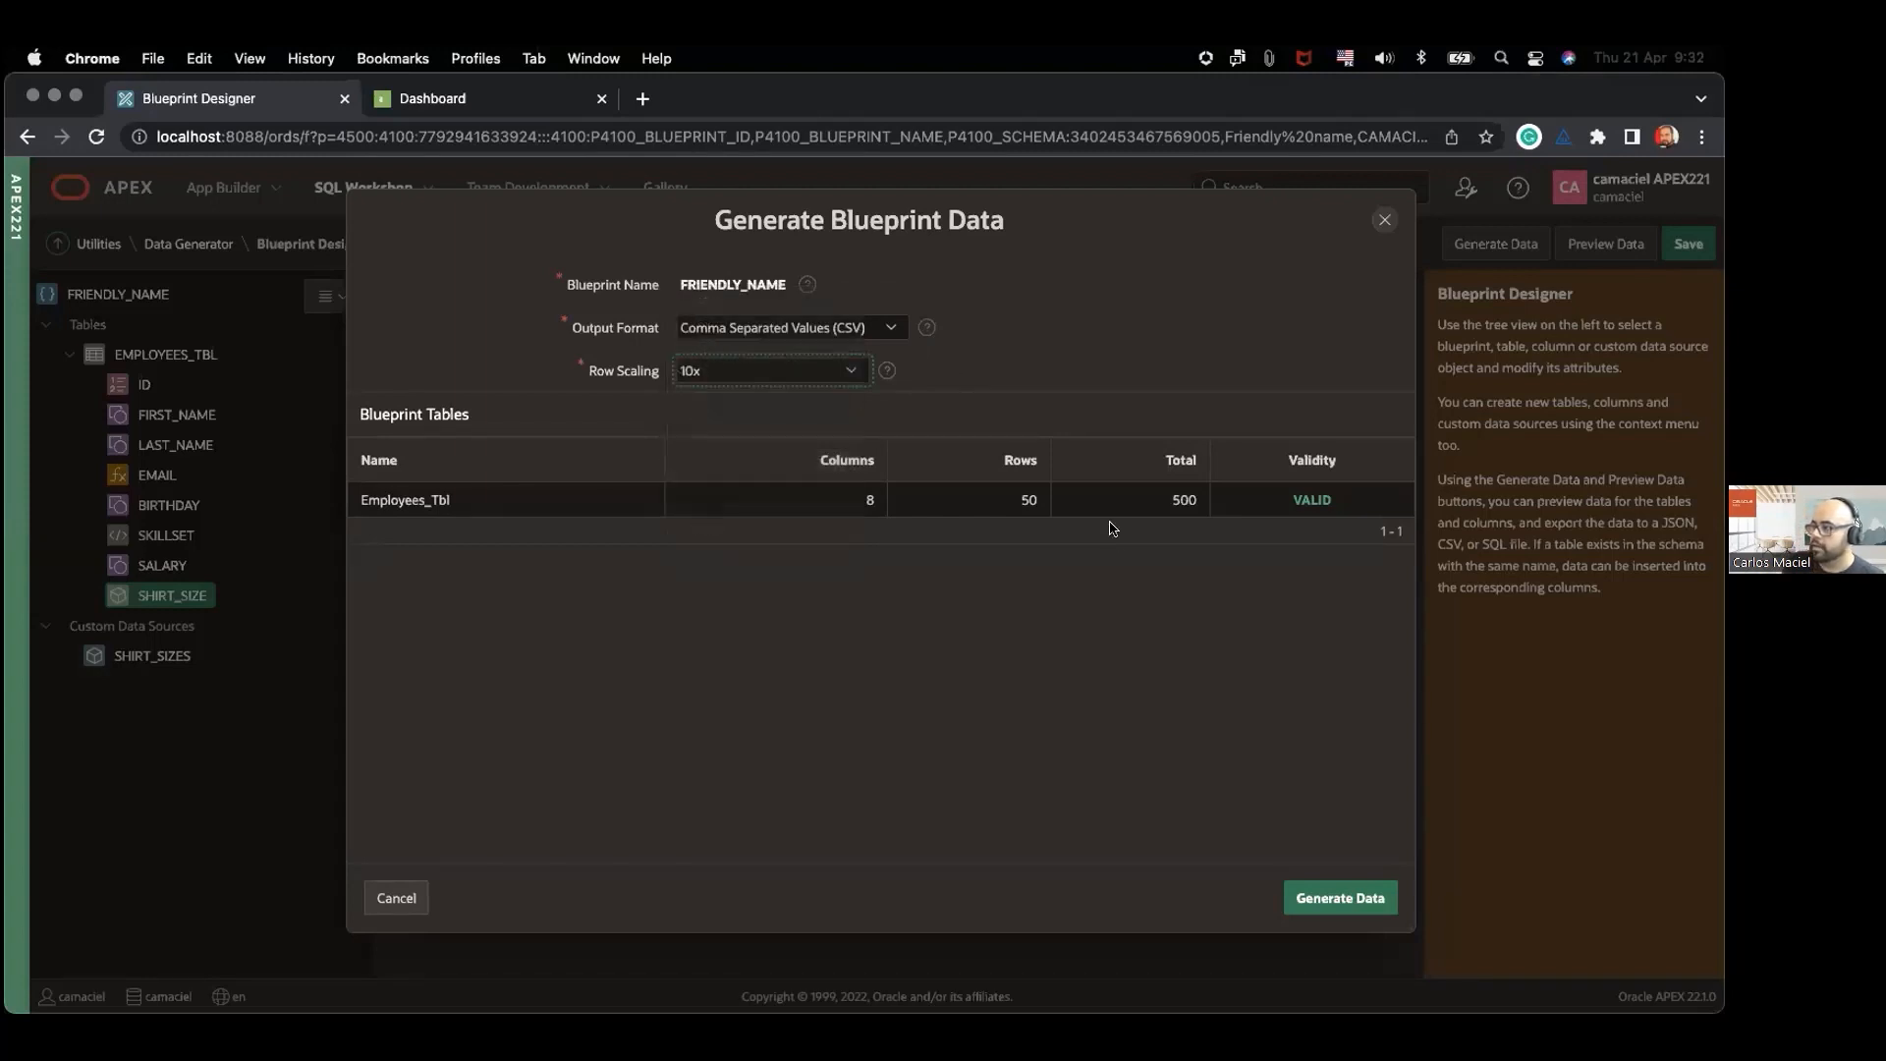
{"action": "left_click", "coordinate": [1324, 896]}
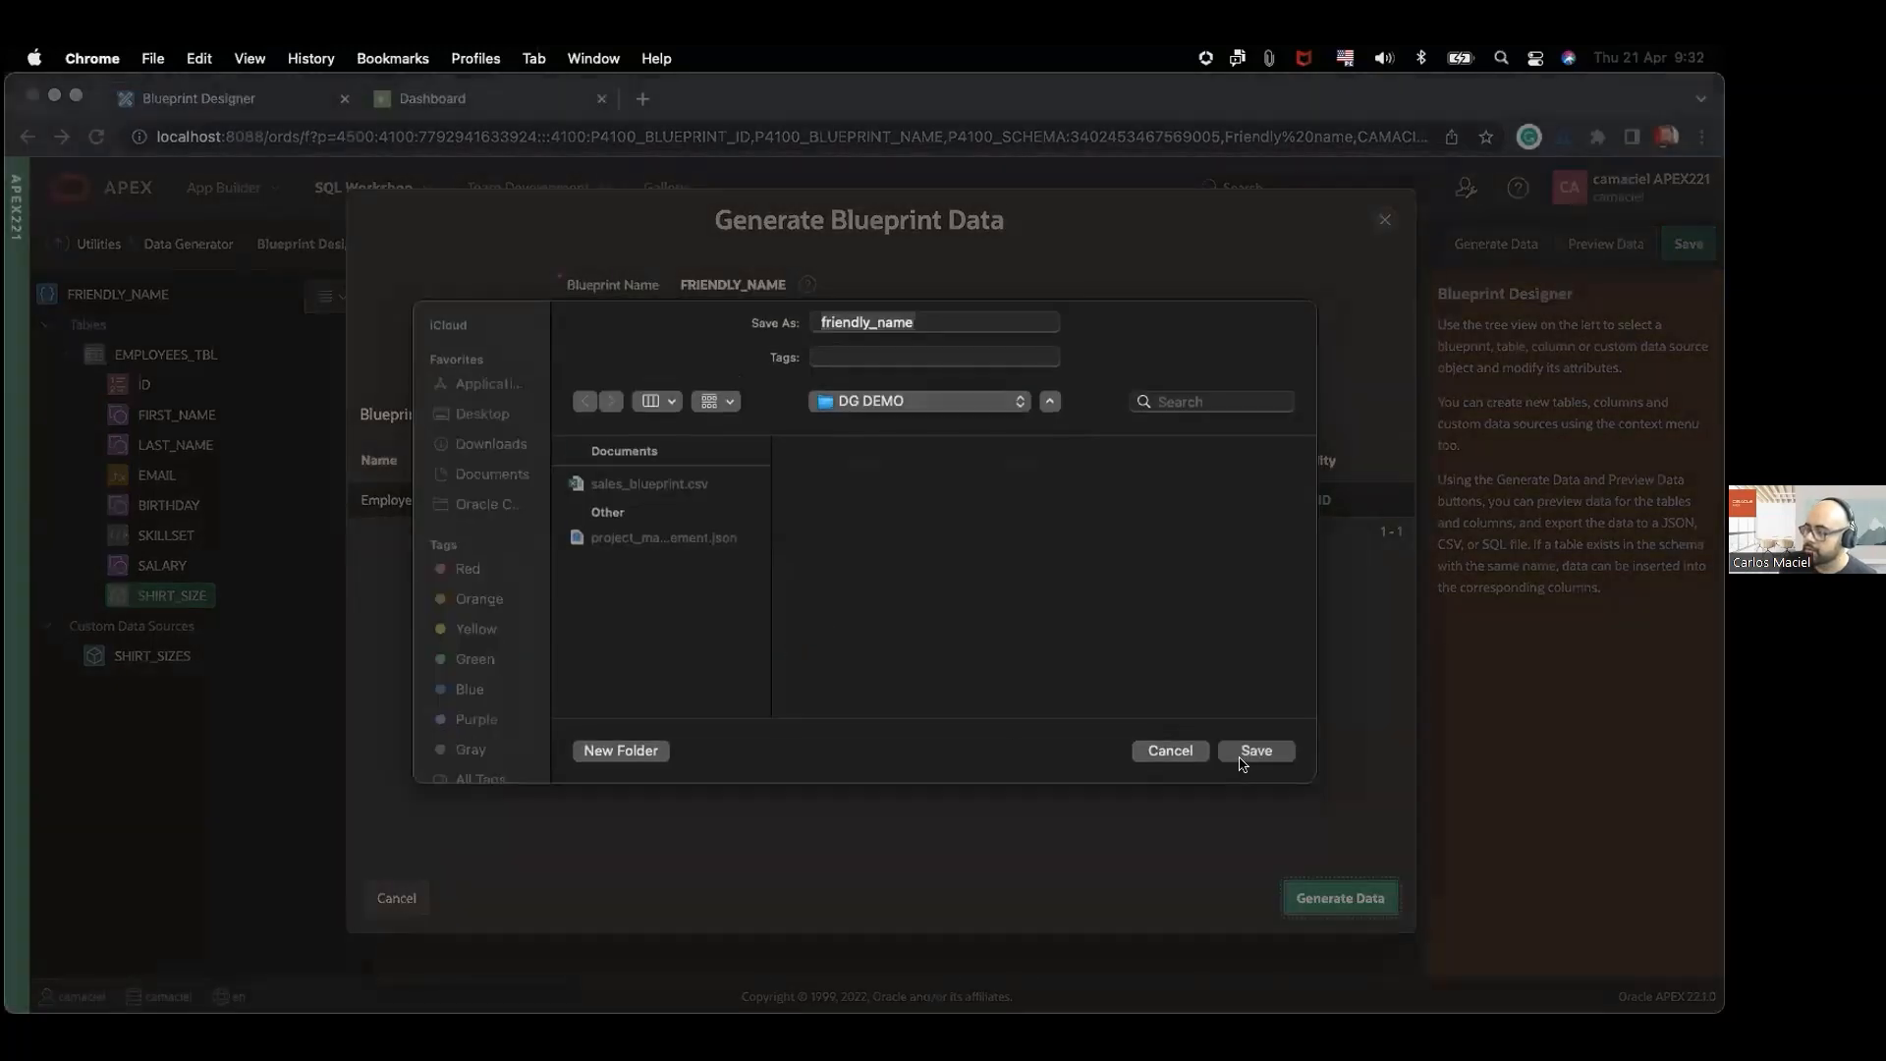
{"action": "left_click", "coordinate": [1254, 751]}
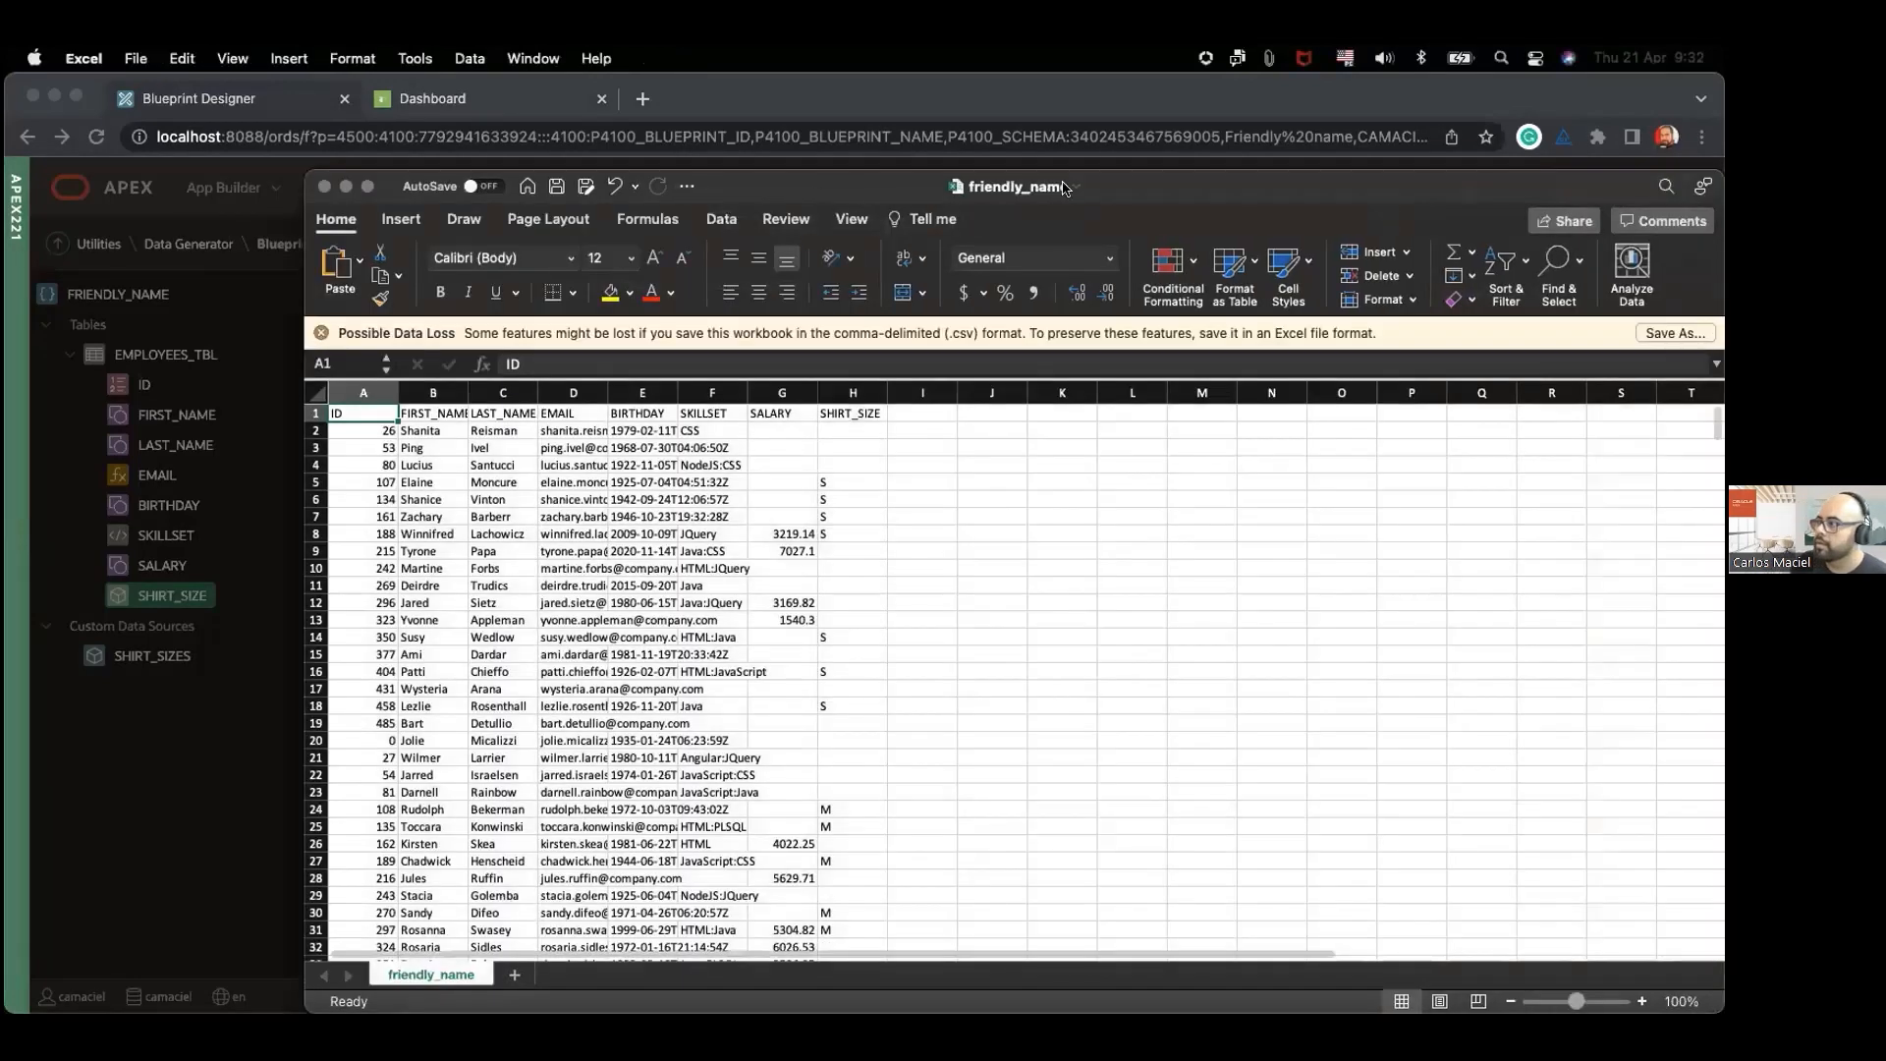
Step: Fit columns B to H of the friendly_name sheet to their contents and inspect the generated skillset and email data
{"action": "left_click_drag", "start_coordinate": [1065, 187], "coordinate": [873, 167]}
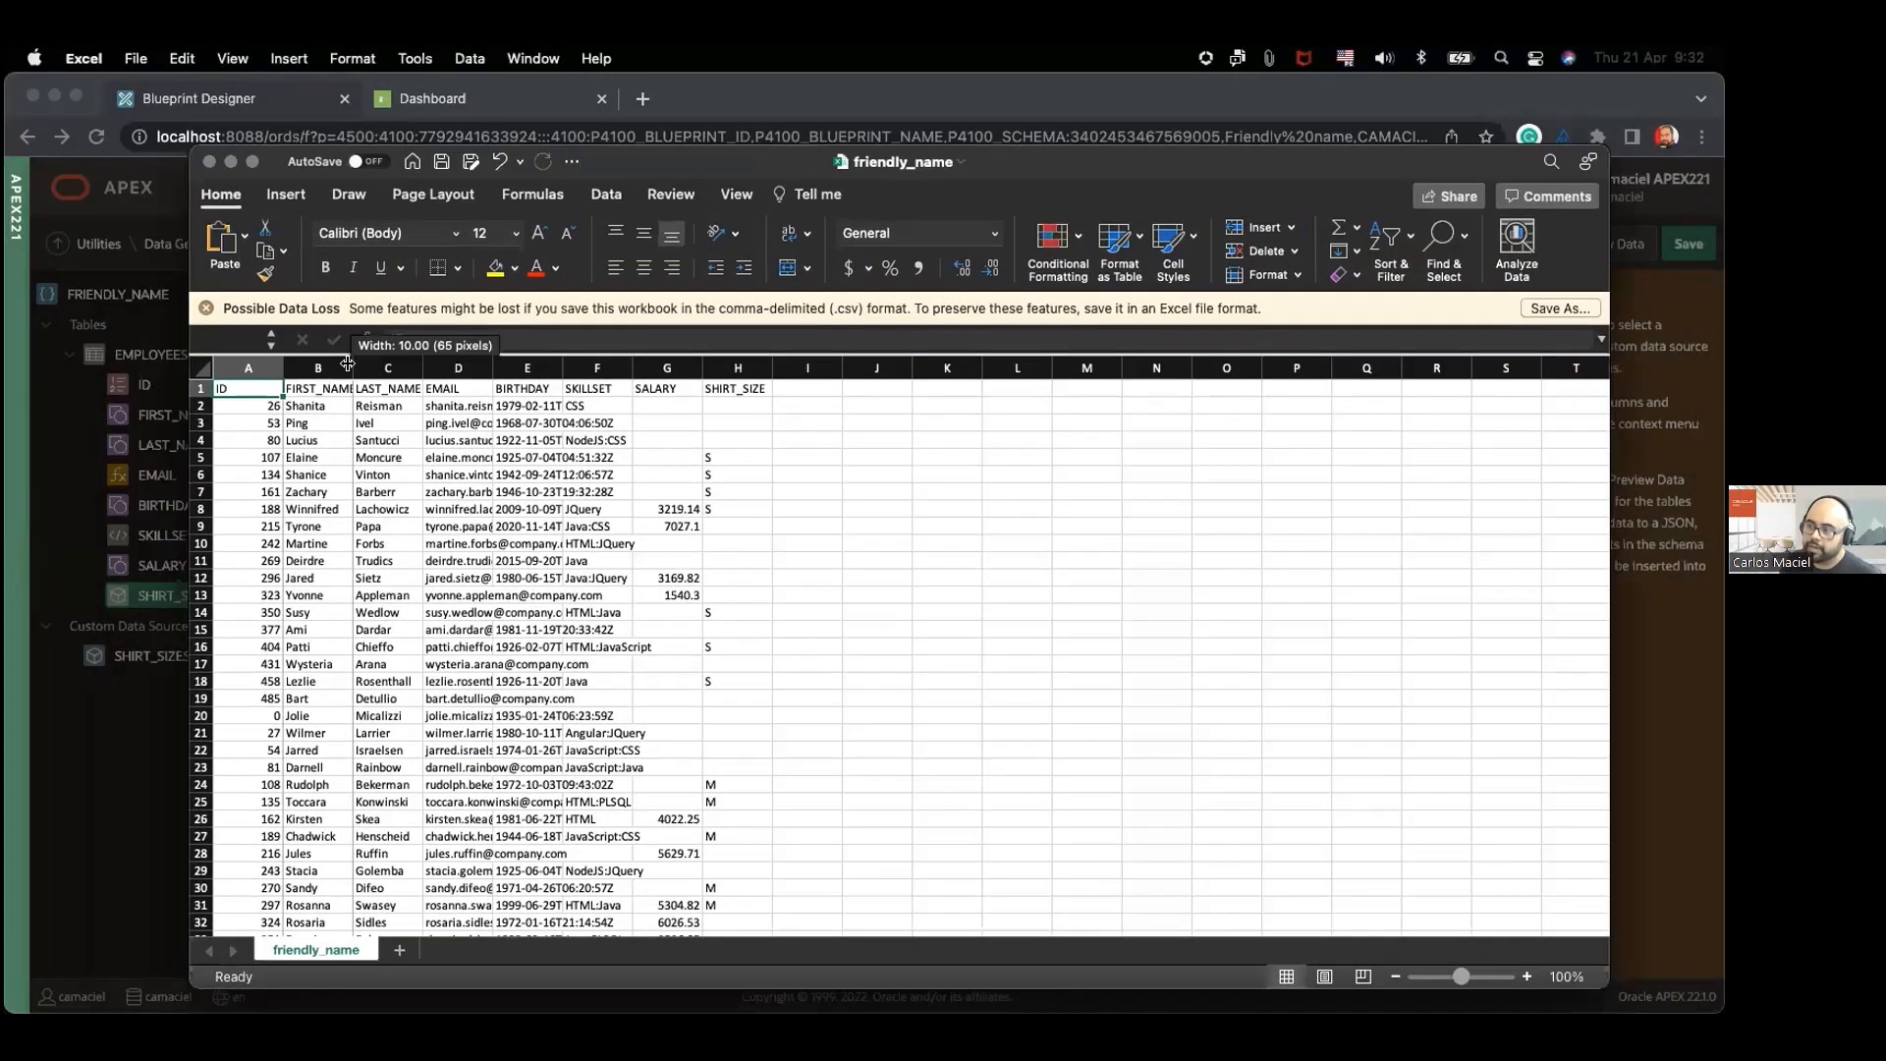
{"action": "double_click", "coordinate": [353, 368]}
{"action": "double_click", "coordinate": [431, 367]}
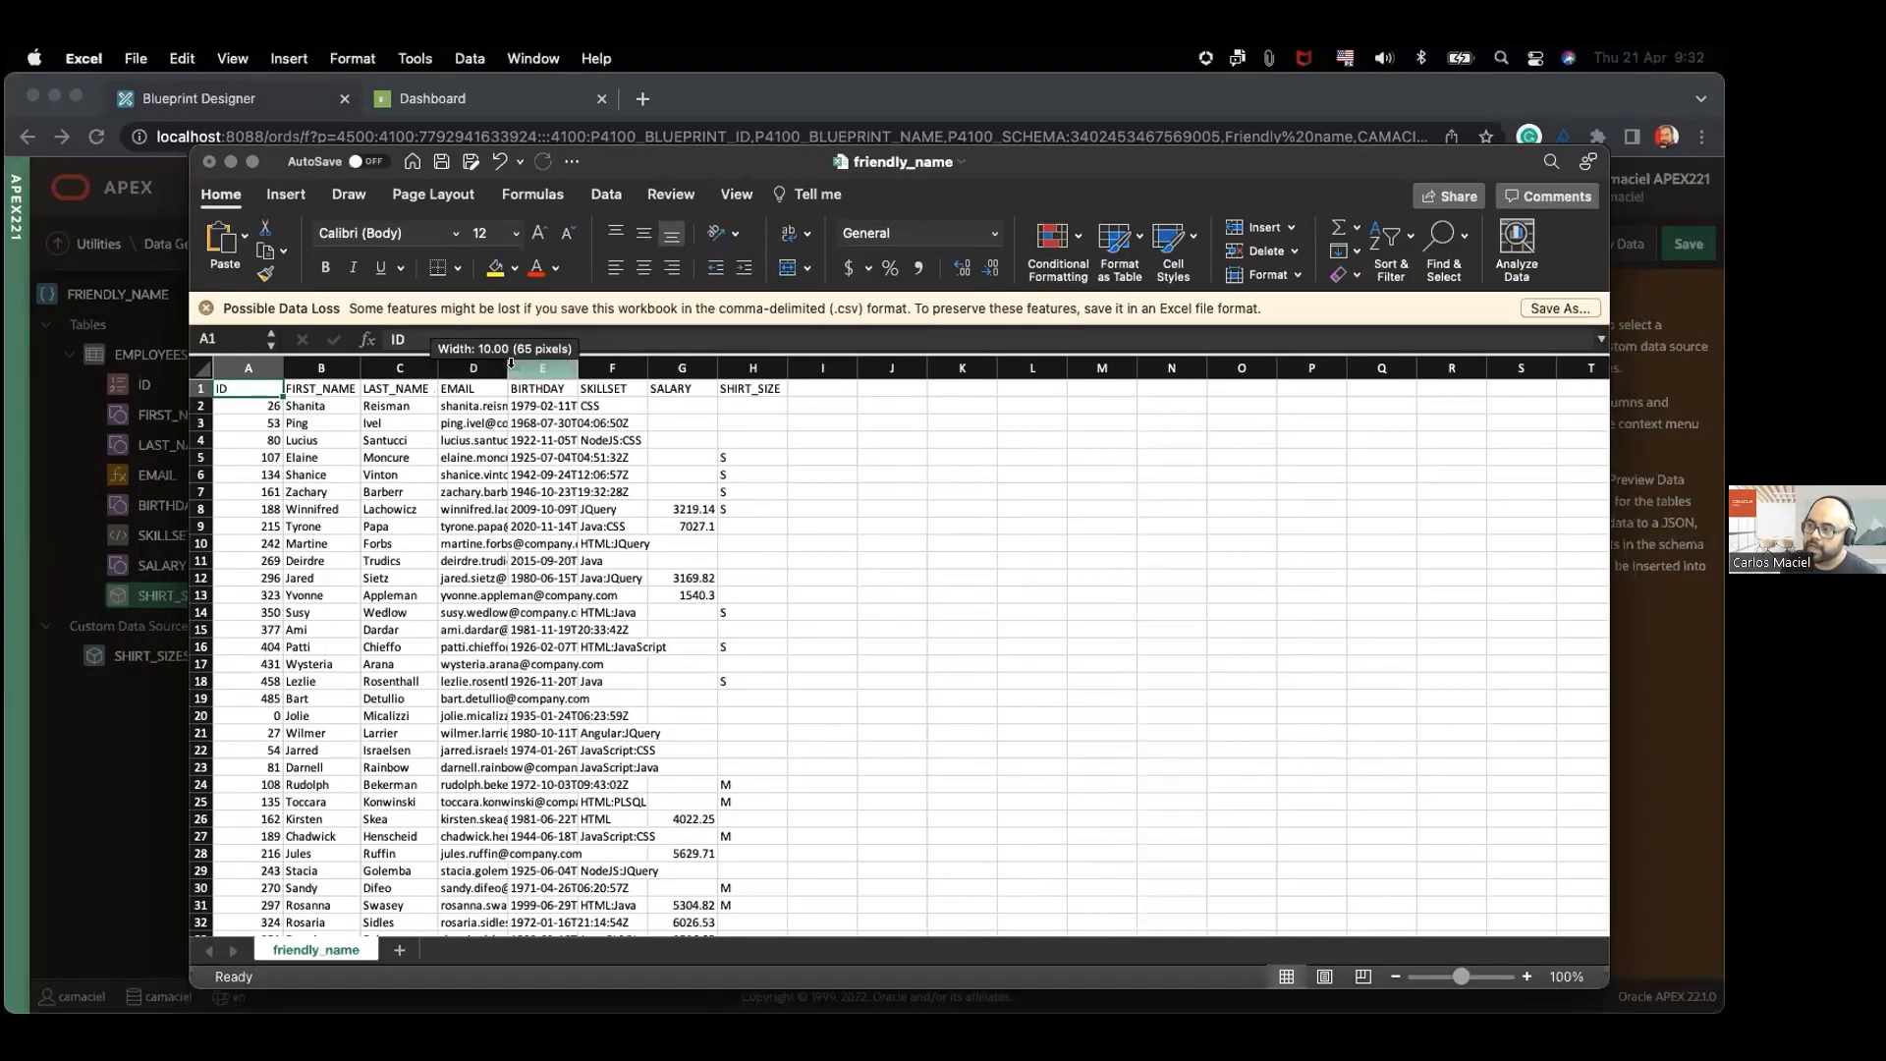
{"action": "double_click", "coordinate": [509, 368]}
{"action": "double_click", "coordinate": [713, 367]}
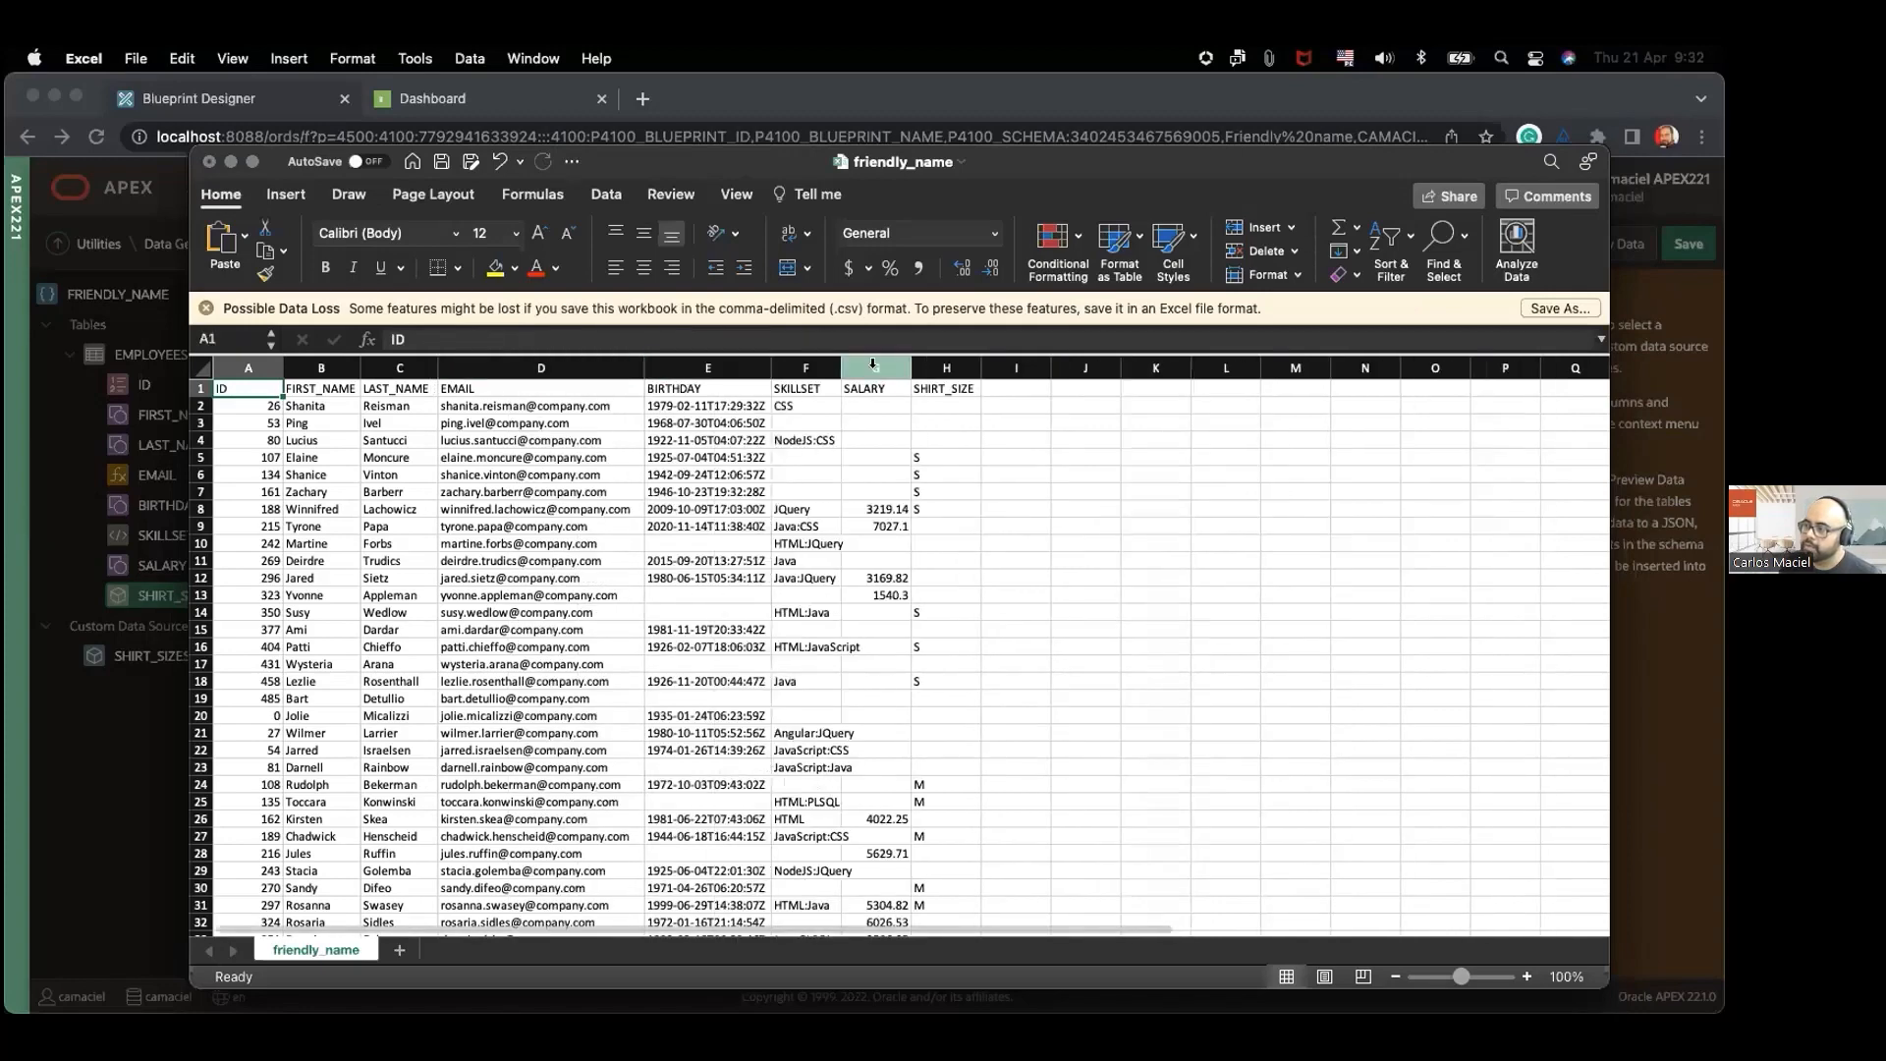
{"action": "double_click", "coordinate": [842, 367]}
{"action": "double_click", "coordinate": [947, 367]}
{"action": "double_click", "coordinate": [999, 367]}
{"action": "left_click", "coordinate": [813, 458]}
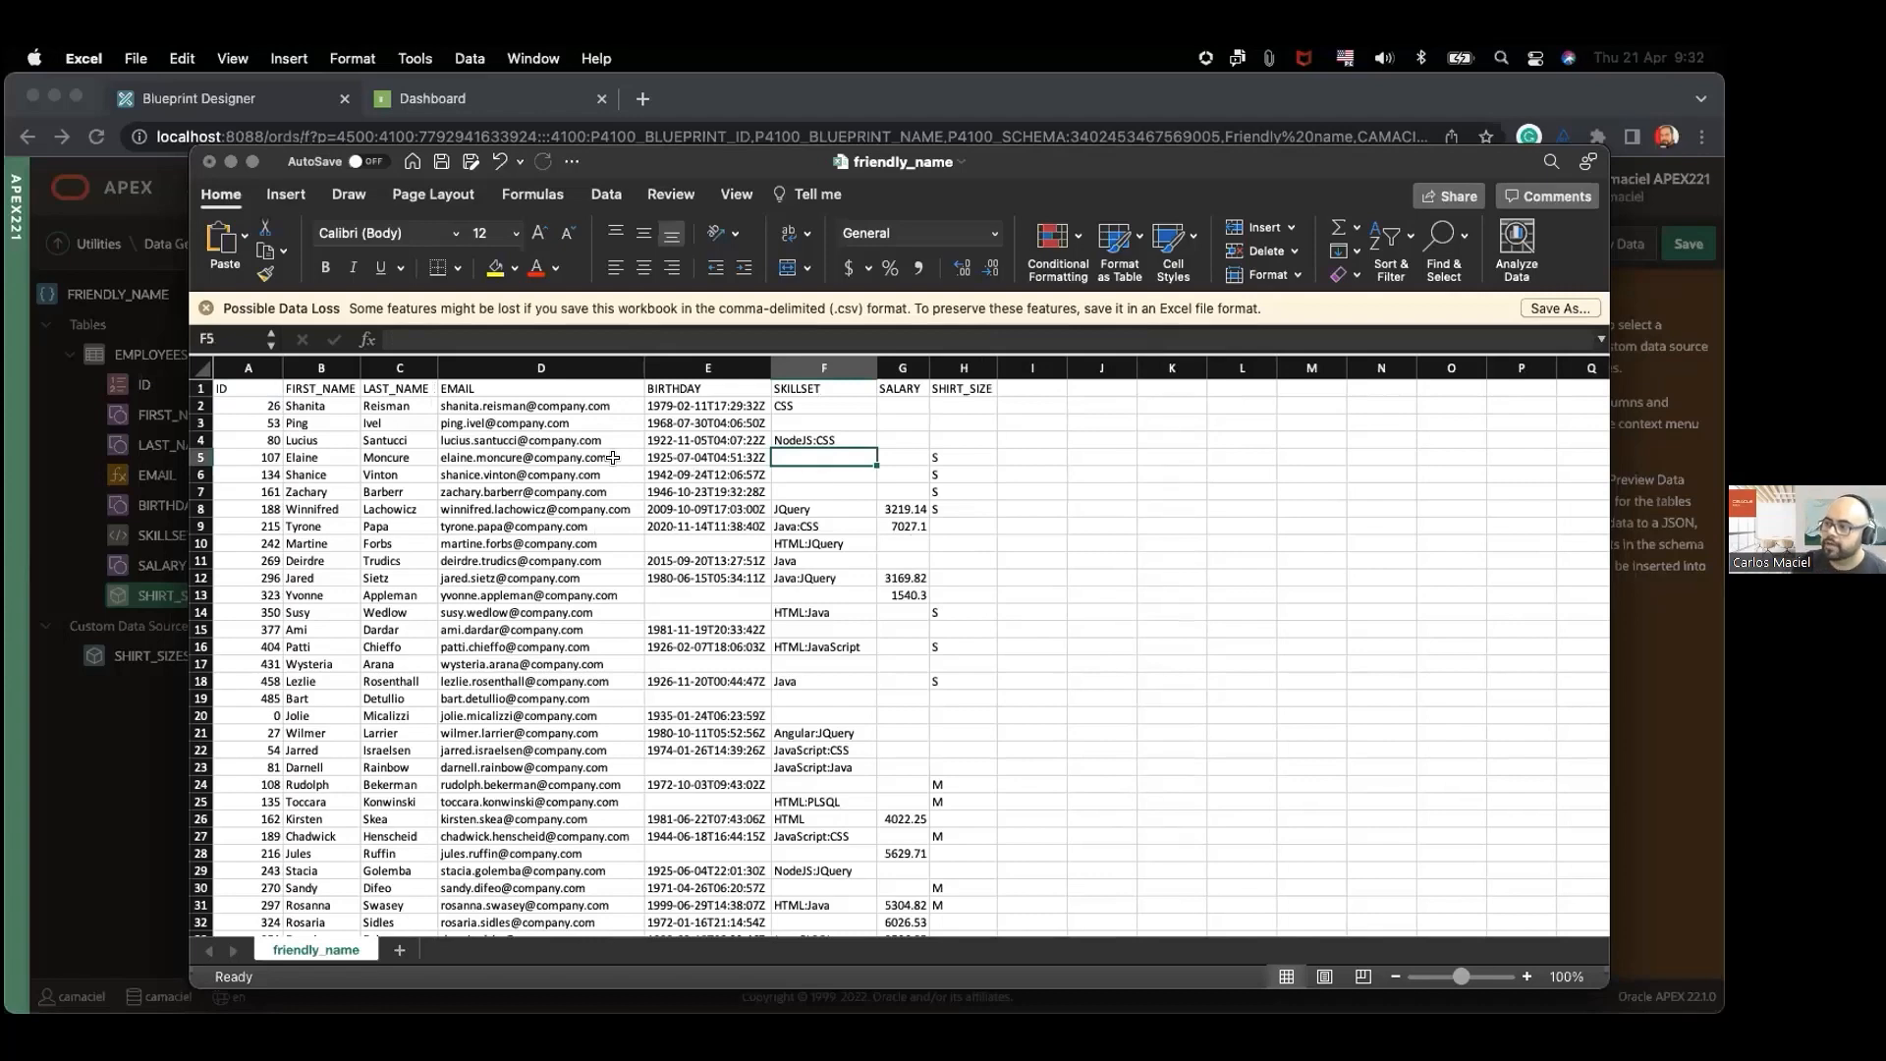
{"action": "left_click", "coordinate": [473, 456]}
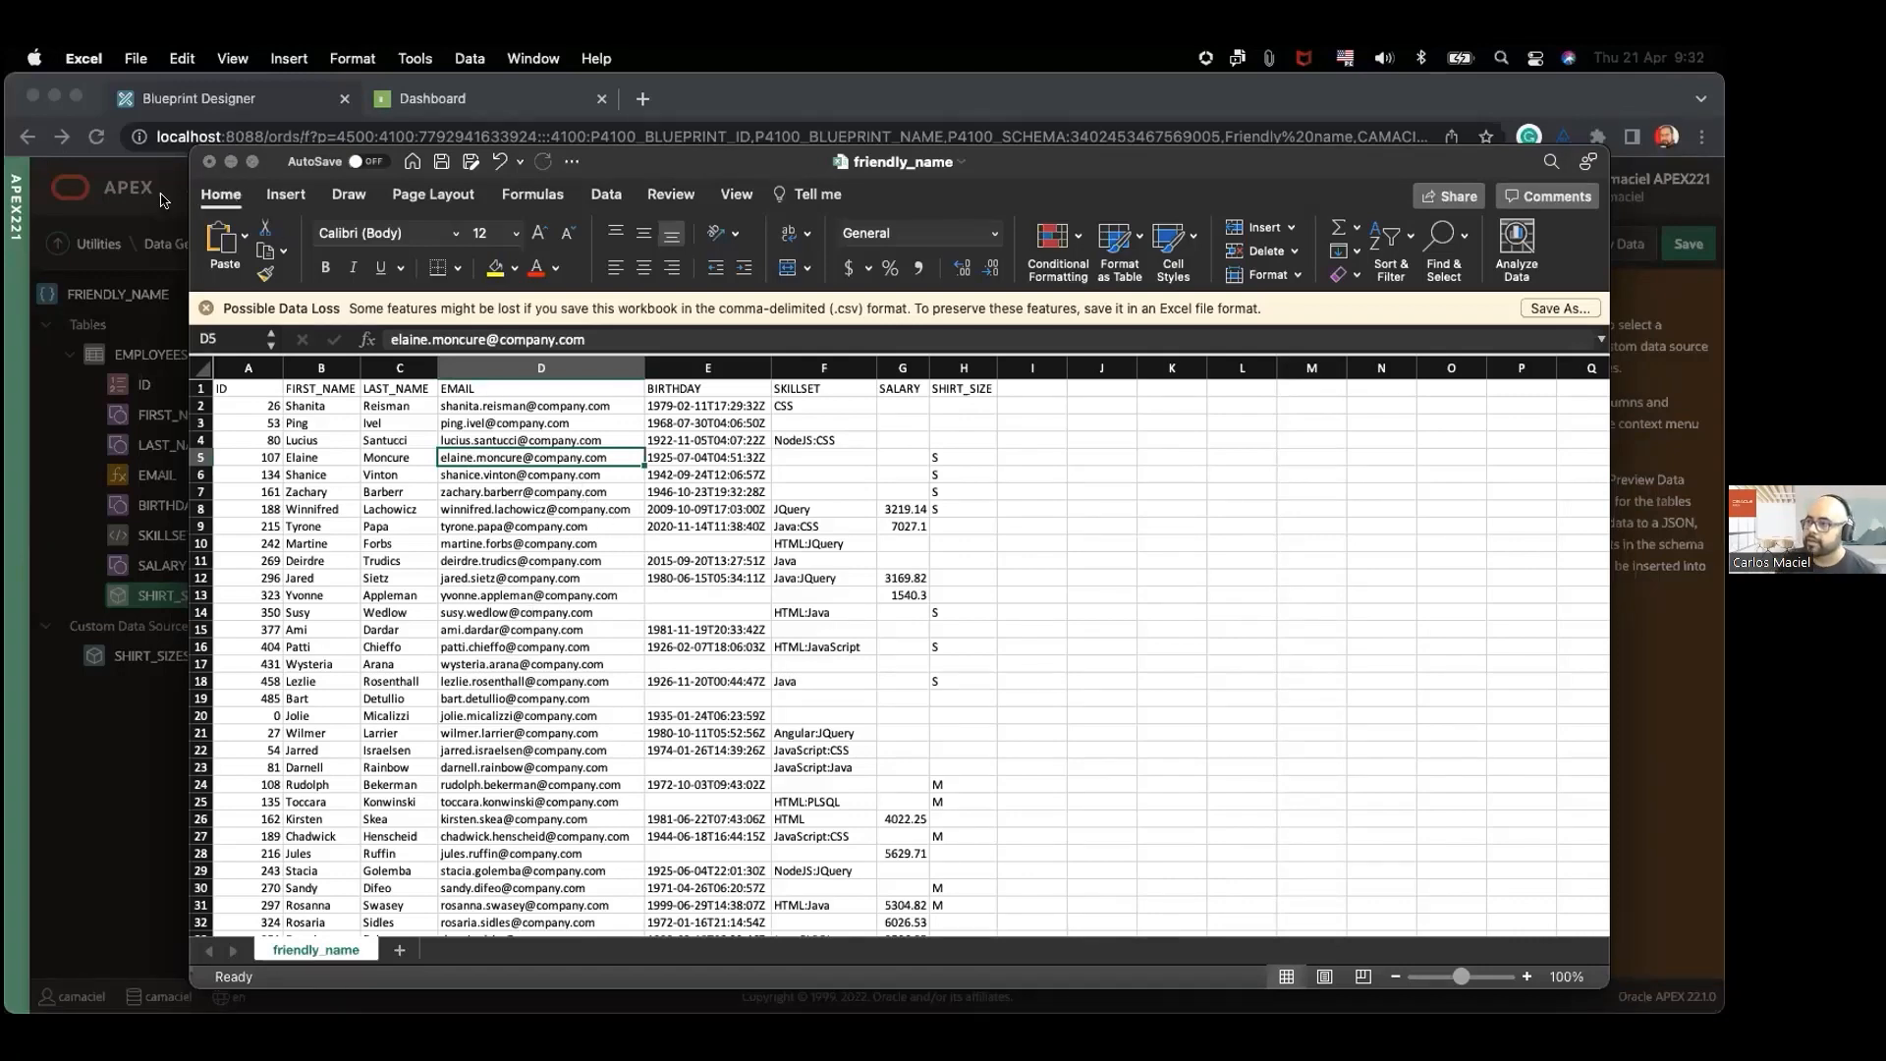
Step: Close the workbook and the data generation dialog, and start a new blueprint from the Data Generator's blueprint list
{"action": "left_click", "coordinate": [207, 161]}
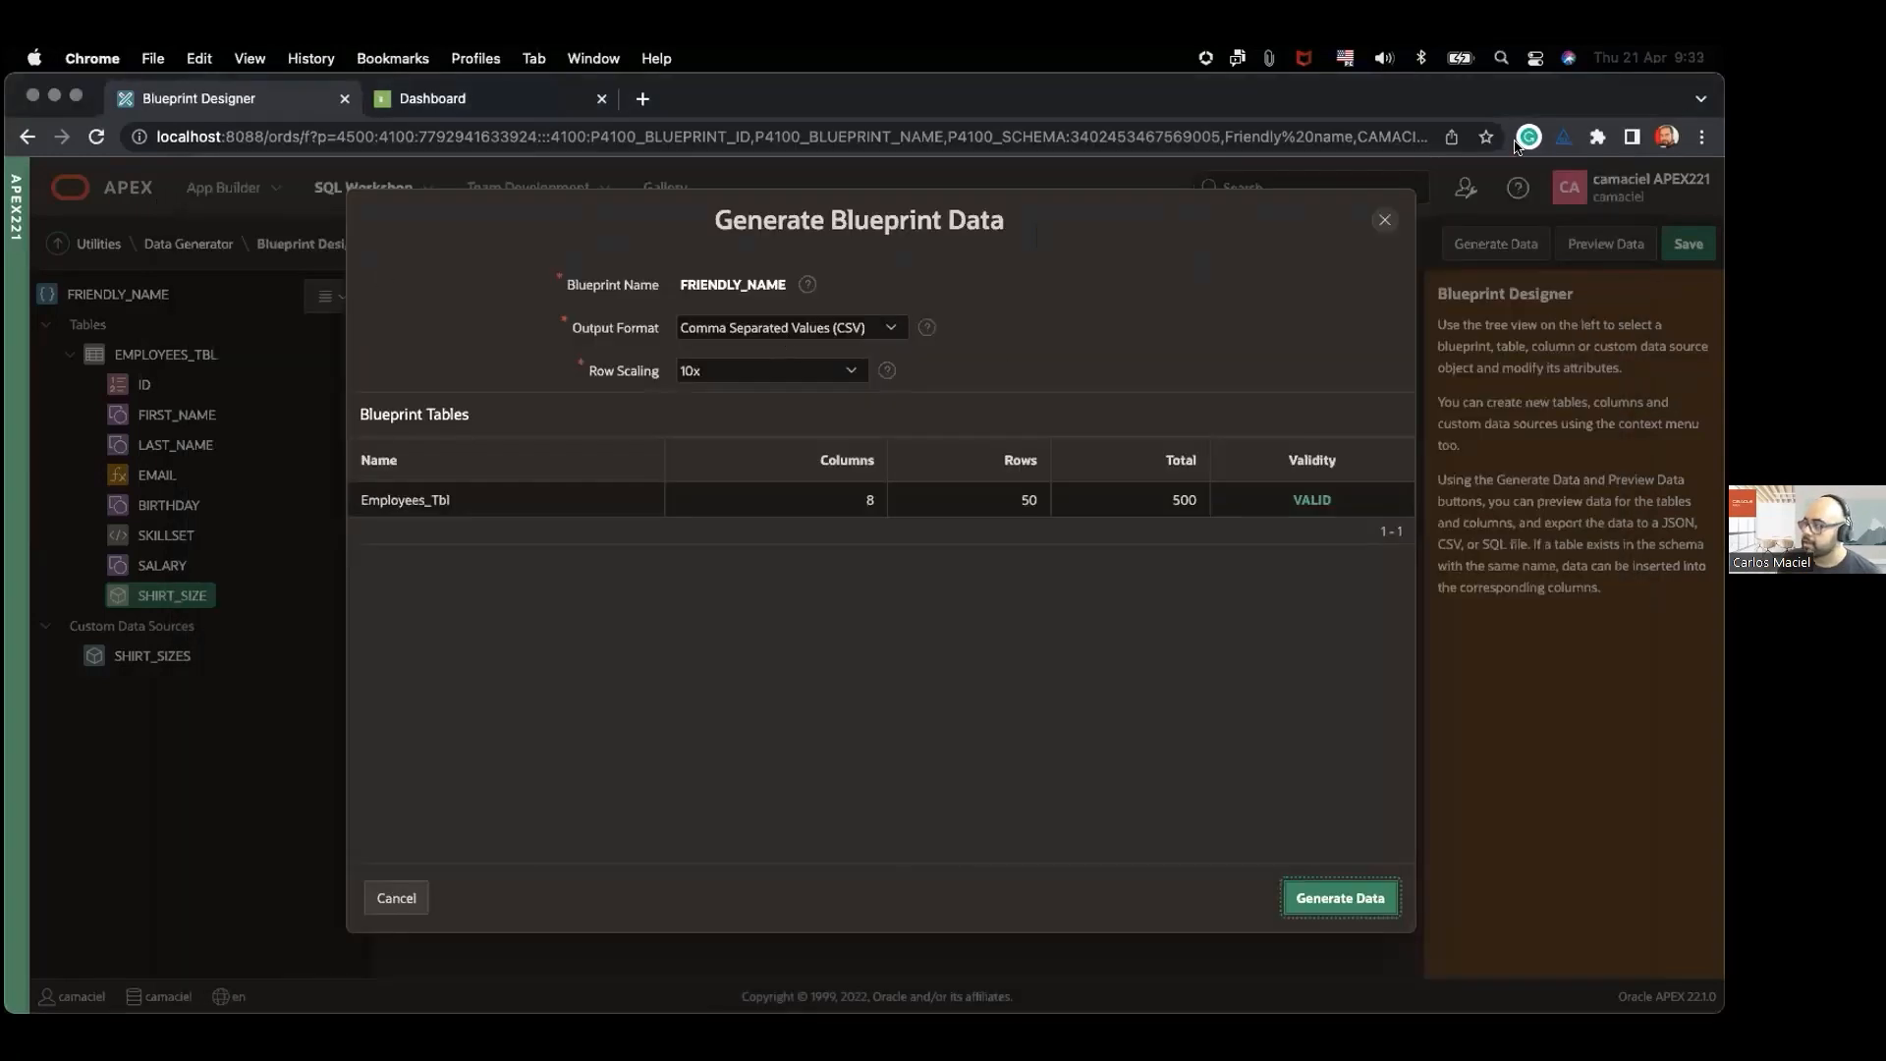
{"action": "left_click", "coordinate": [1385, 219]}
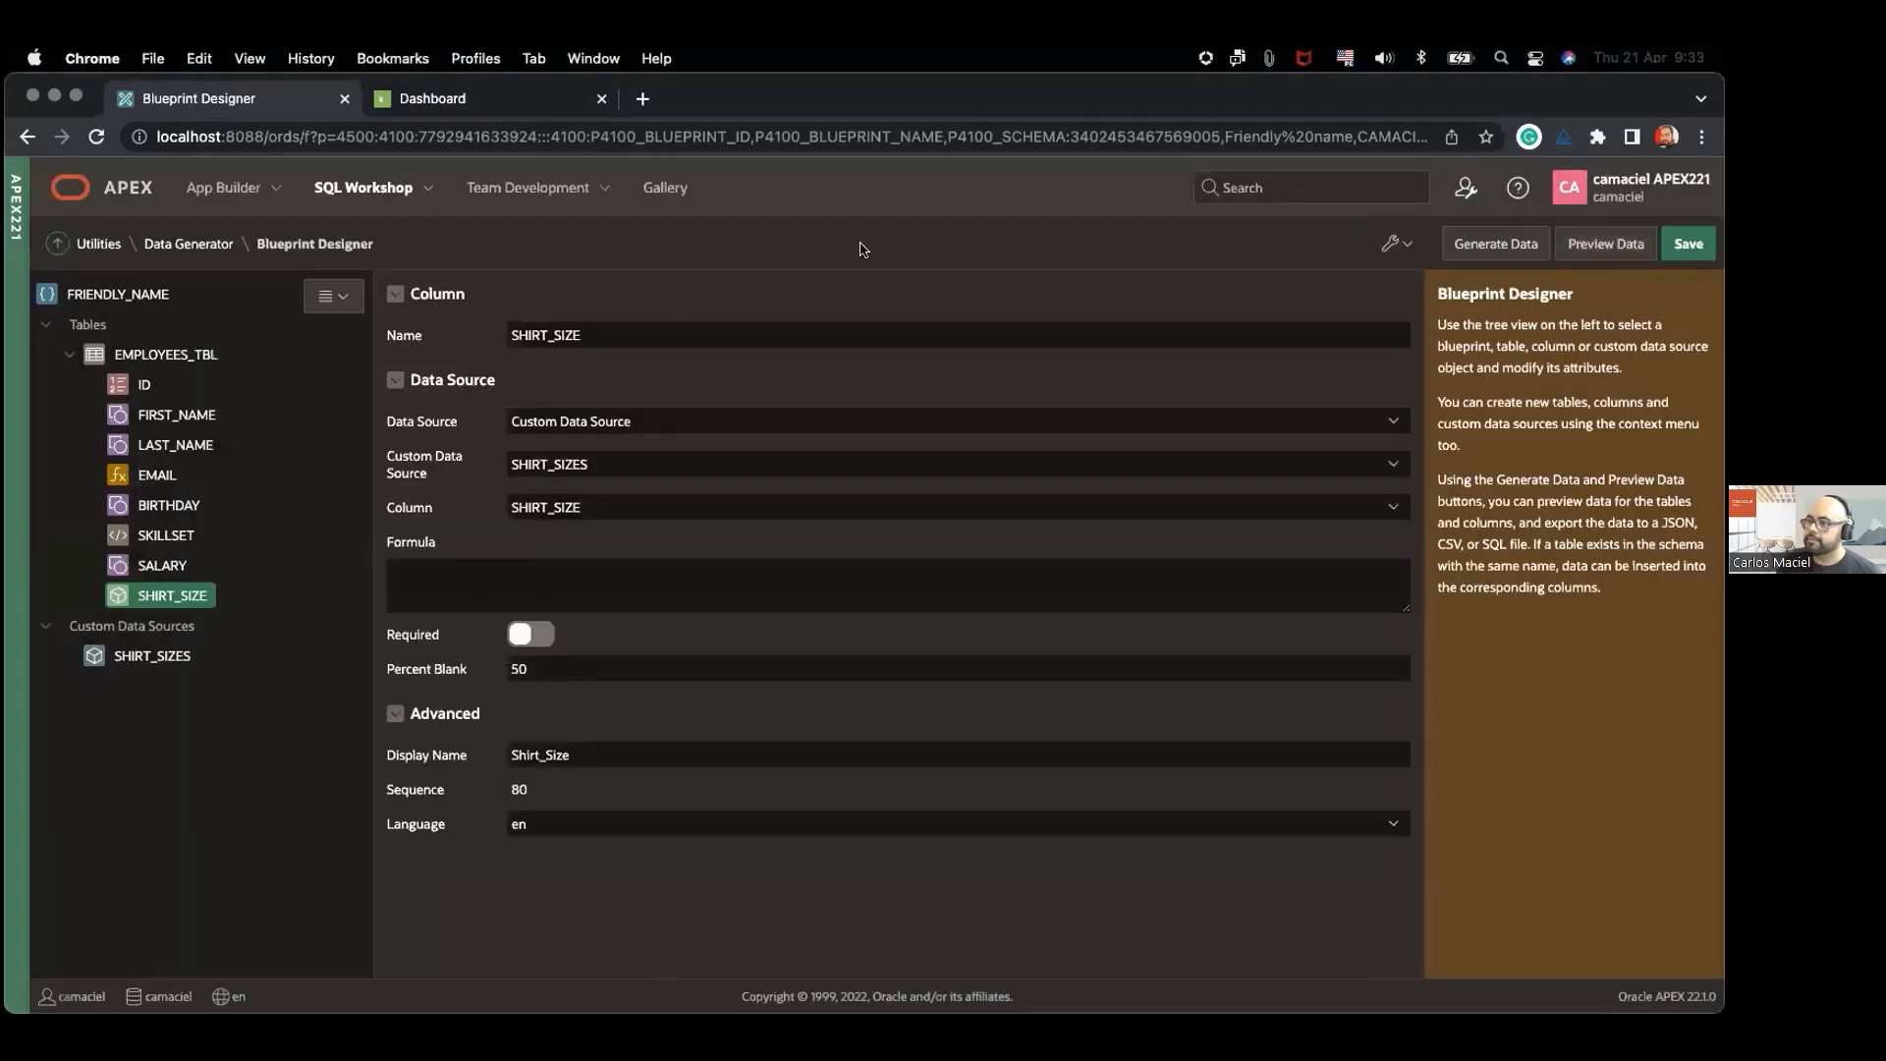
{"action": "left_click", "coordinate": [210, 250]}
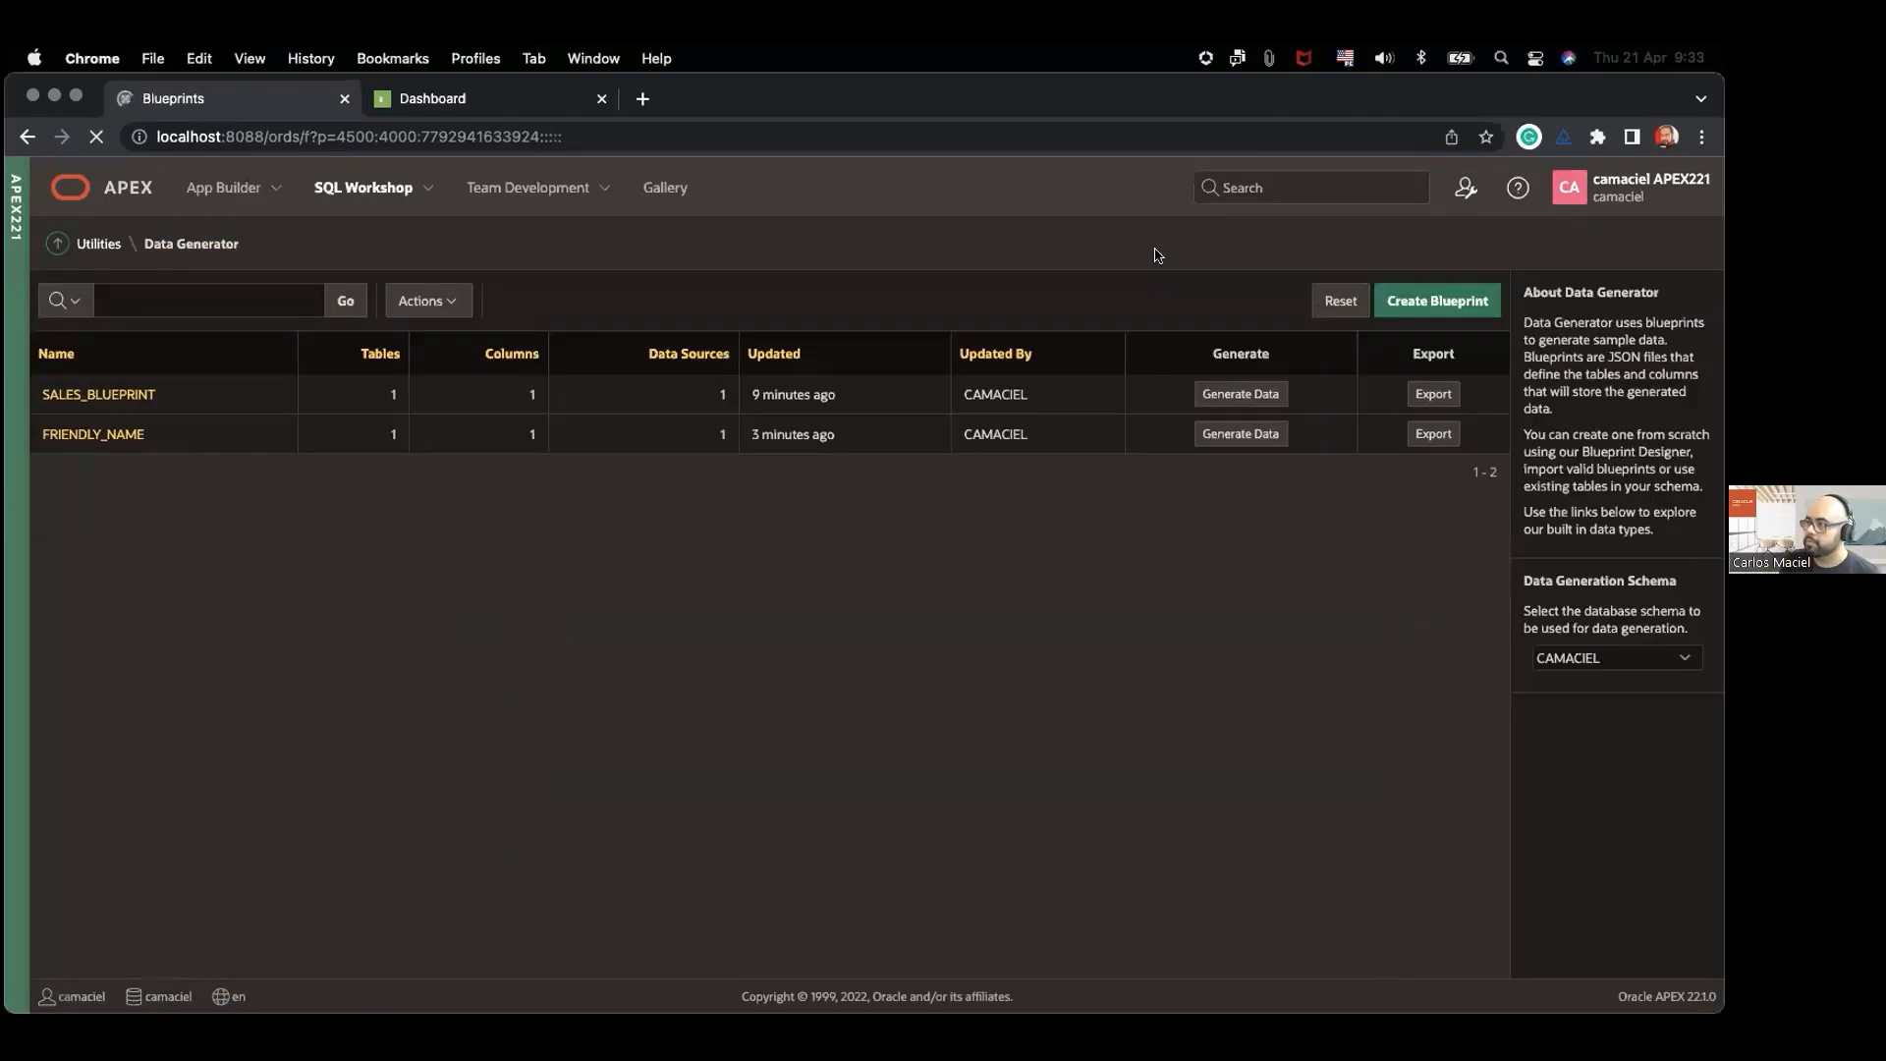
{"action": "left_click", "coordinate": [1437, 300]}
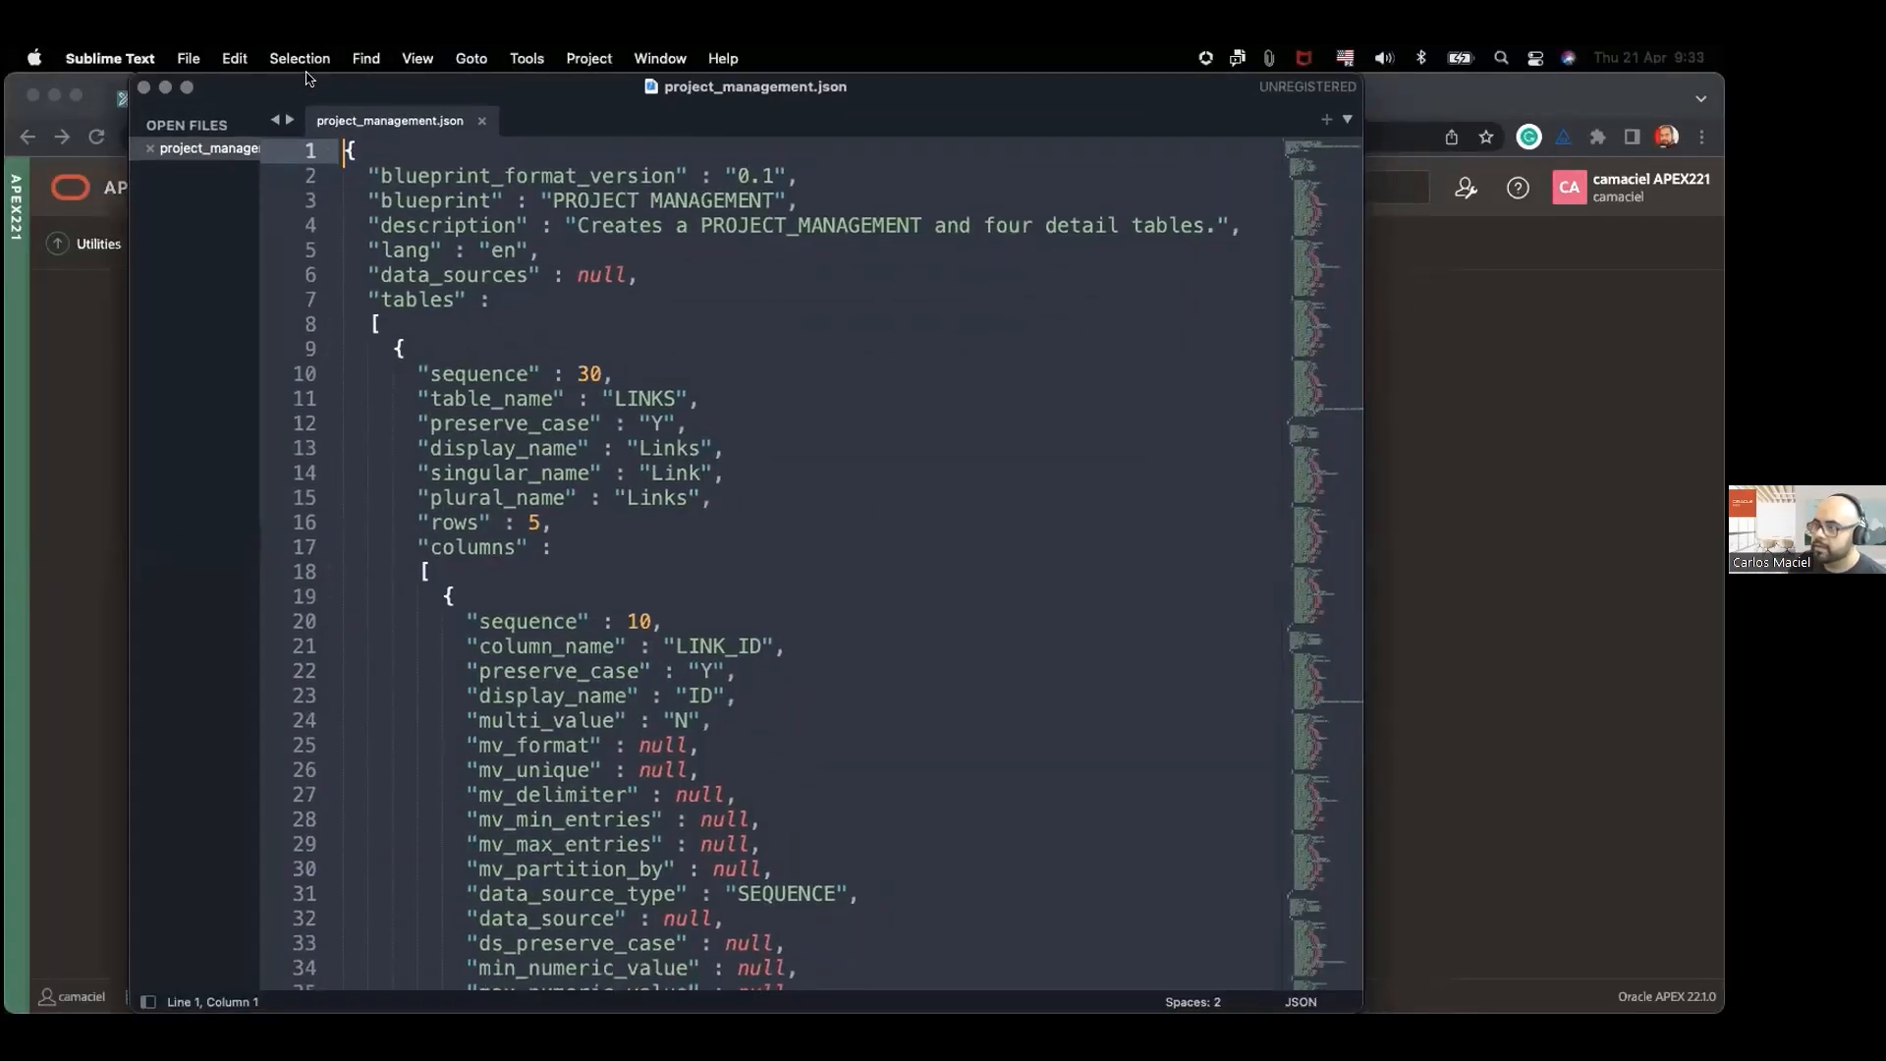
Step: Examine the blueprint, description, data_sources and tables entries at the beginning of project_management.json in Sublime Text
{"action": "left_click_drag", "start_coordinate": [309, 79], "coordinate": [322, 190]}
{"action": "left_click_drag", "start_coordinate": [467, 197], "coordinate": [469, 131]}
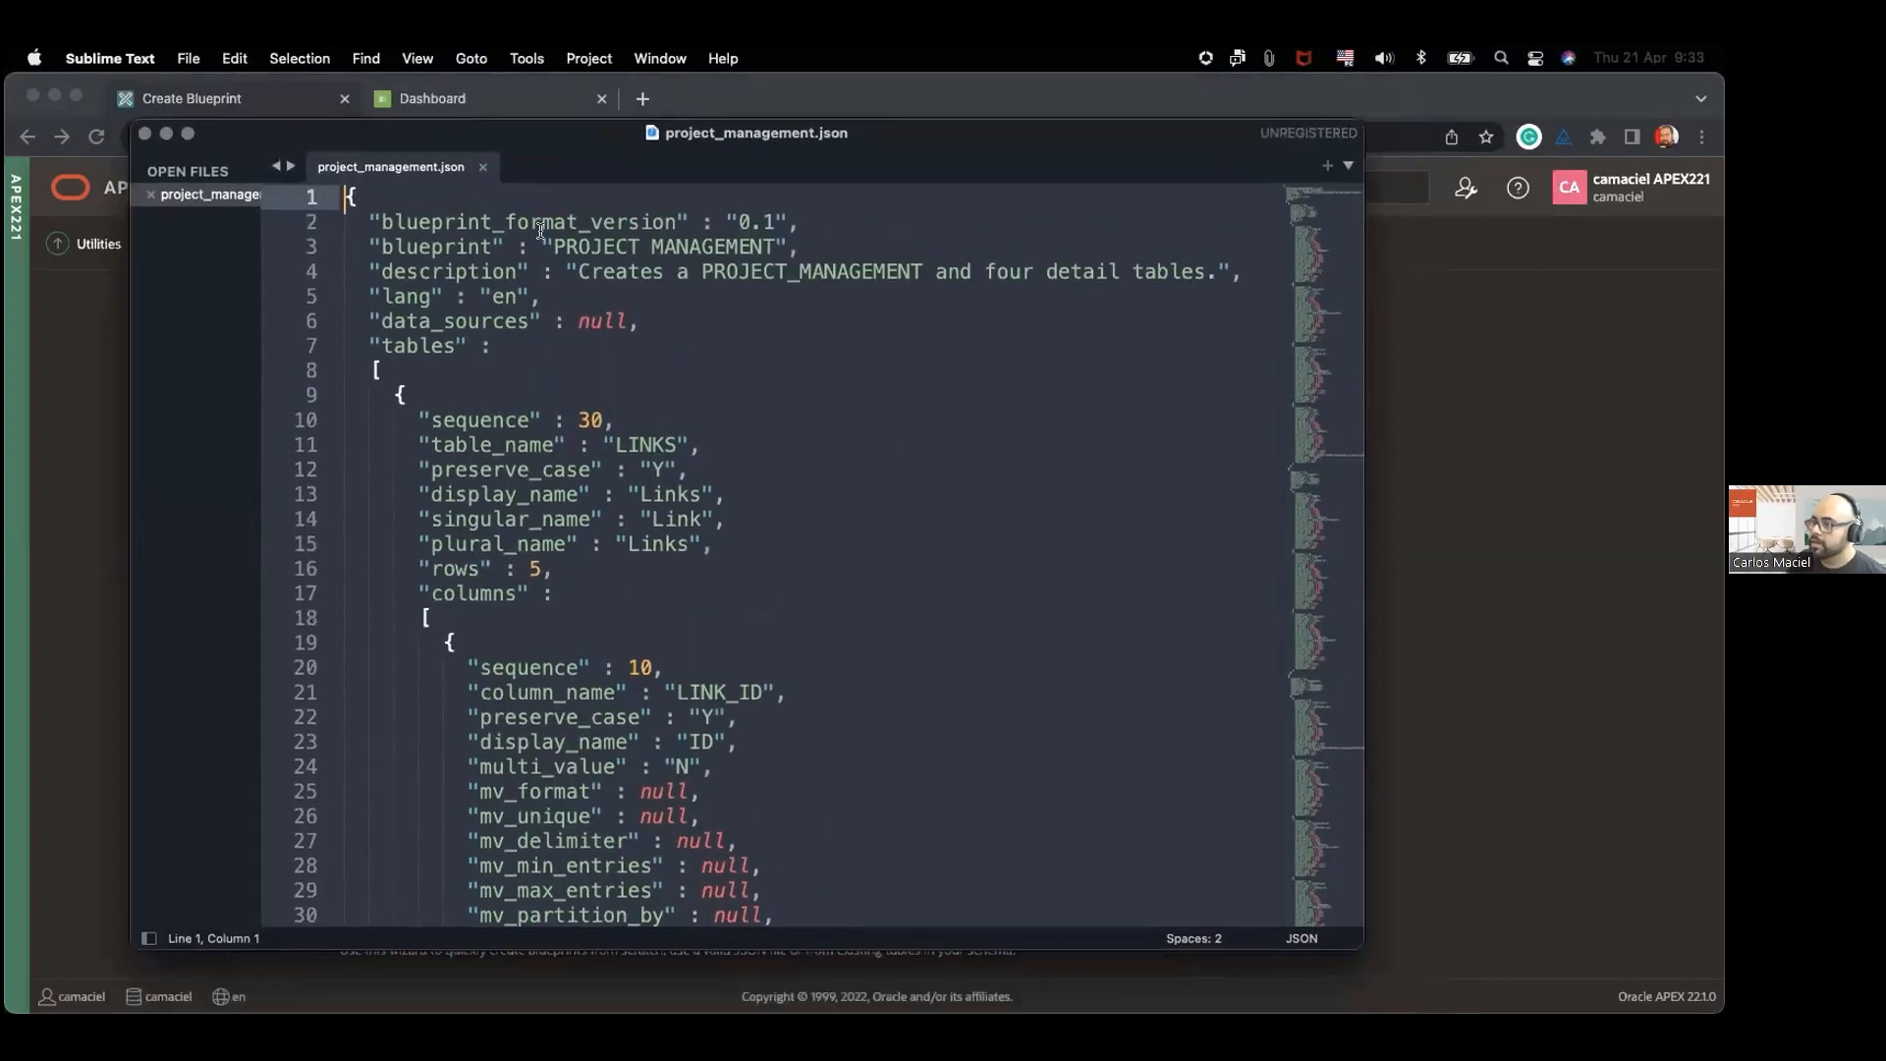
{"action": "left_click", "coordinate": [490, 226]}
{"action": "double_click", "coordinate": [472, 249]}
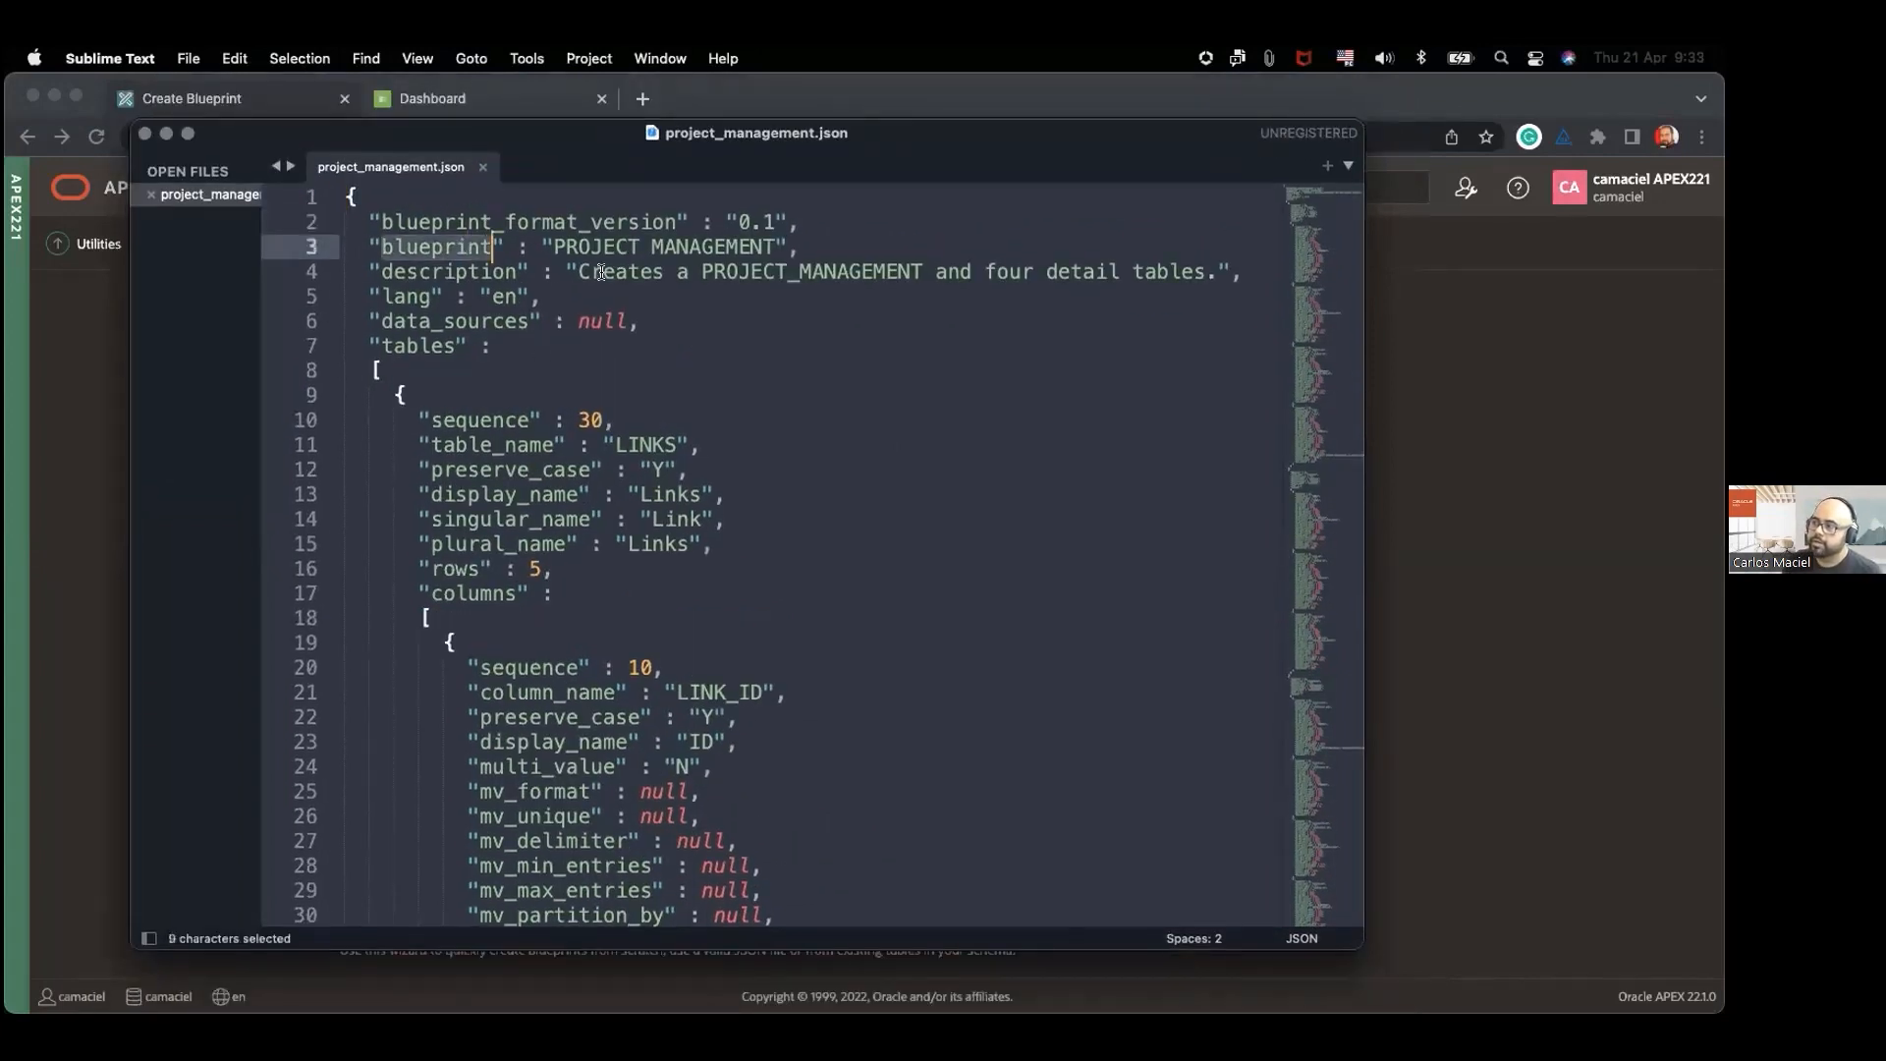
{"action": "double_click", "coordinate": [448, 271]}
{"action": "scroll", "coordinate": [511, 275], "scroll_direction": "down", "scroll_amount": 3}
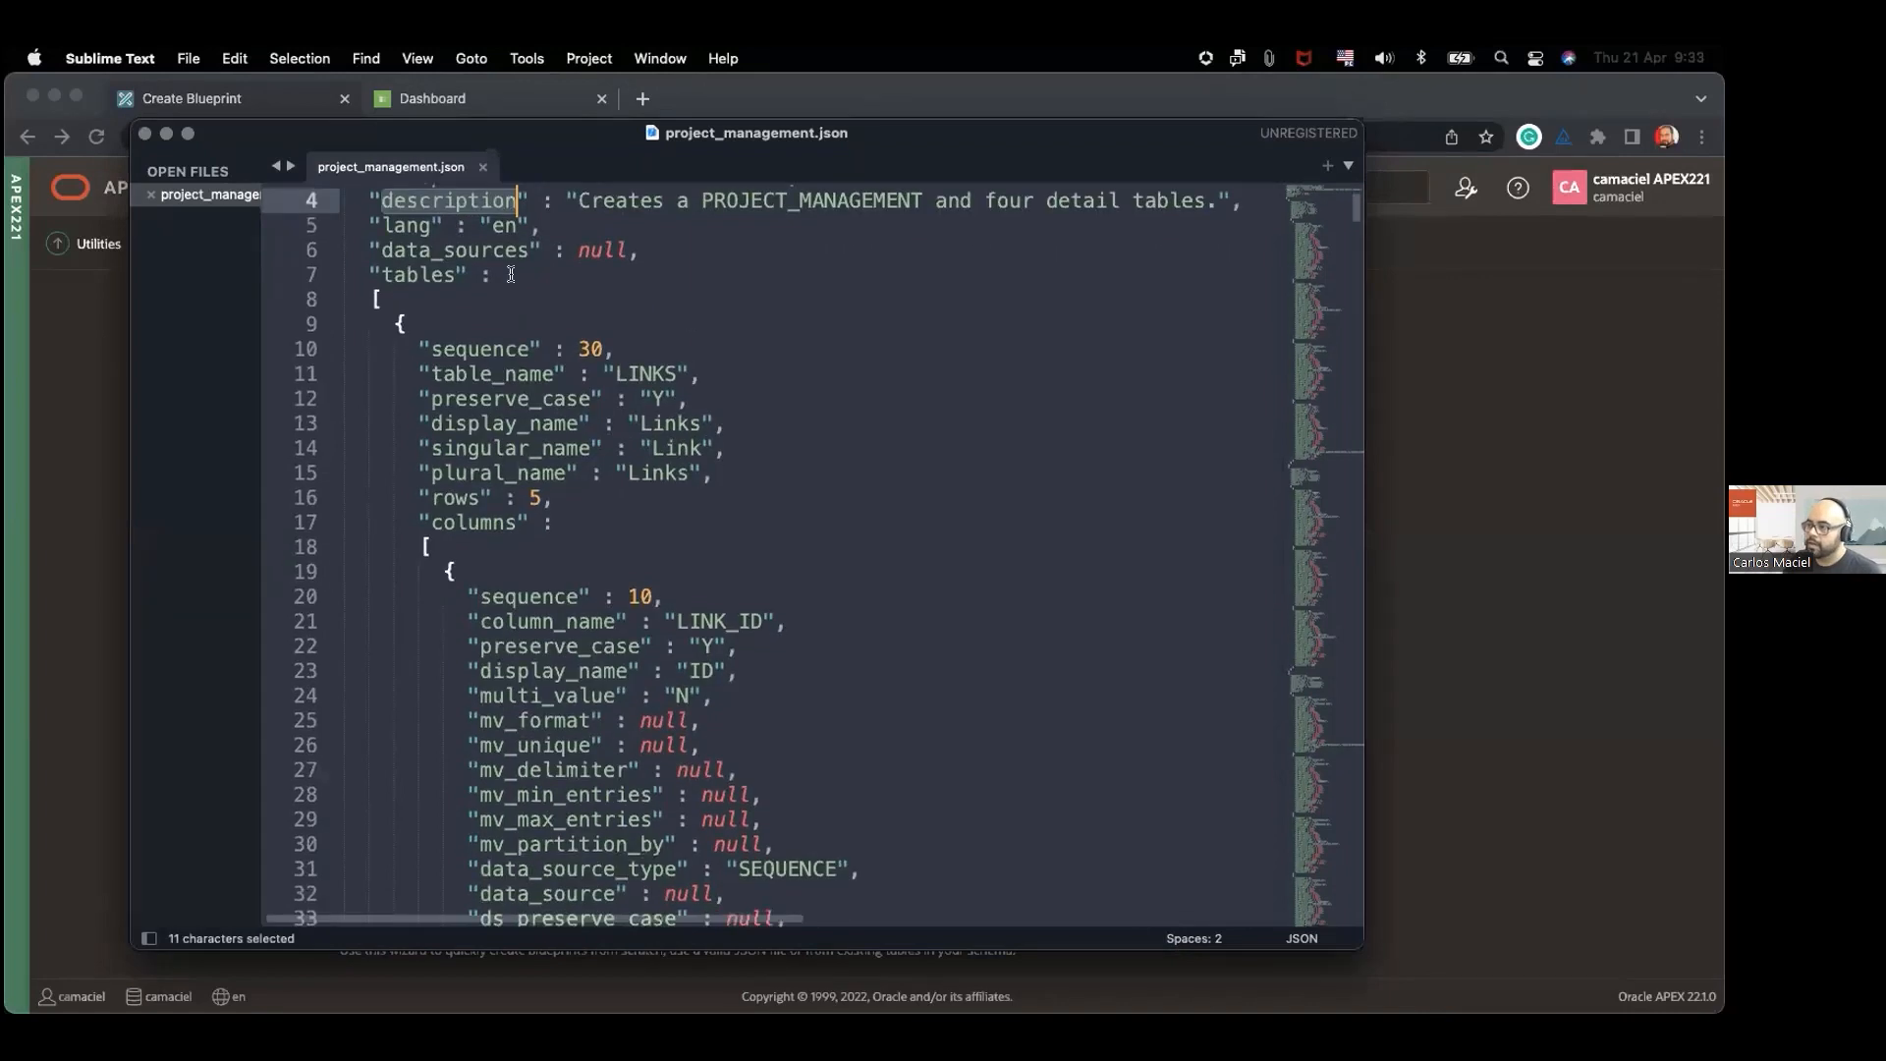
{"action": "double_click", "coordinate": [474, 253]}
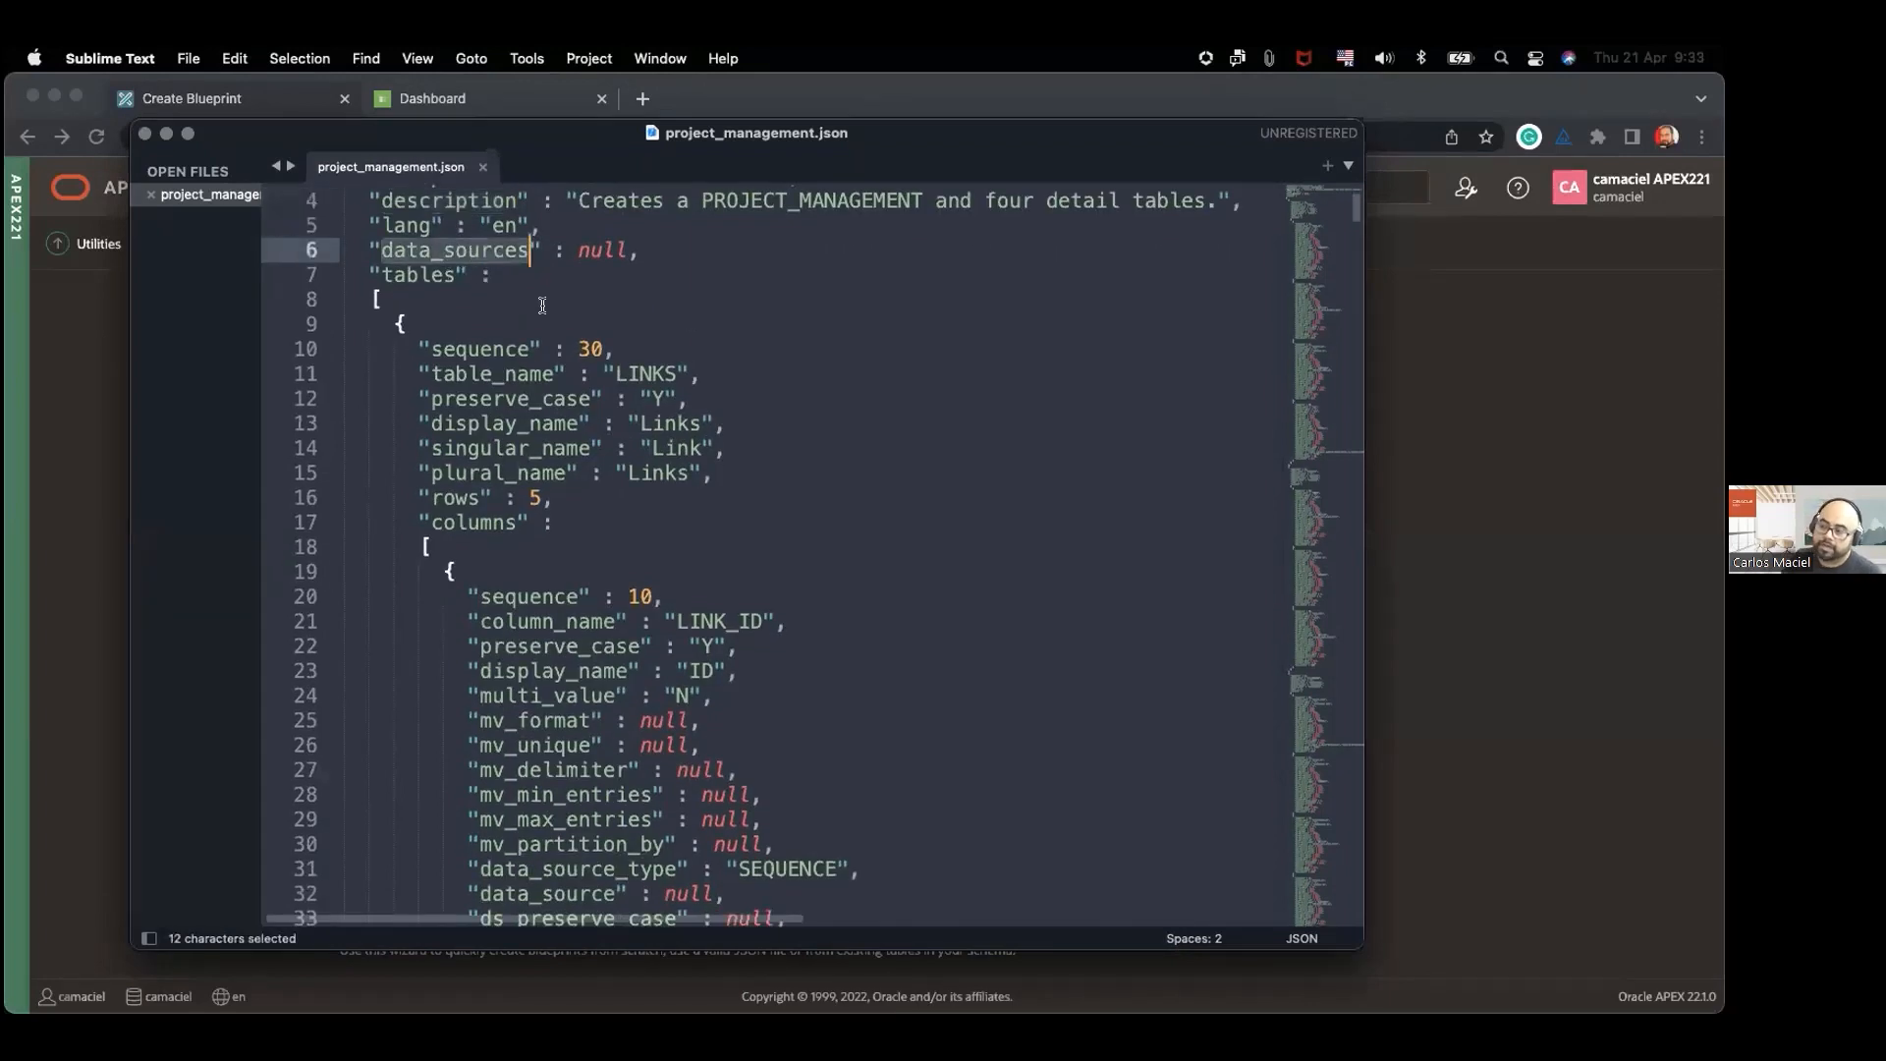
{"action": "double_click", "coordinate": [609, 254]}
{"action": "double_click", "coordinate": [421, 278]}
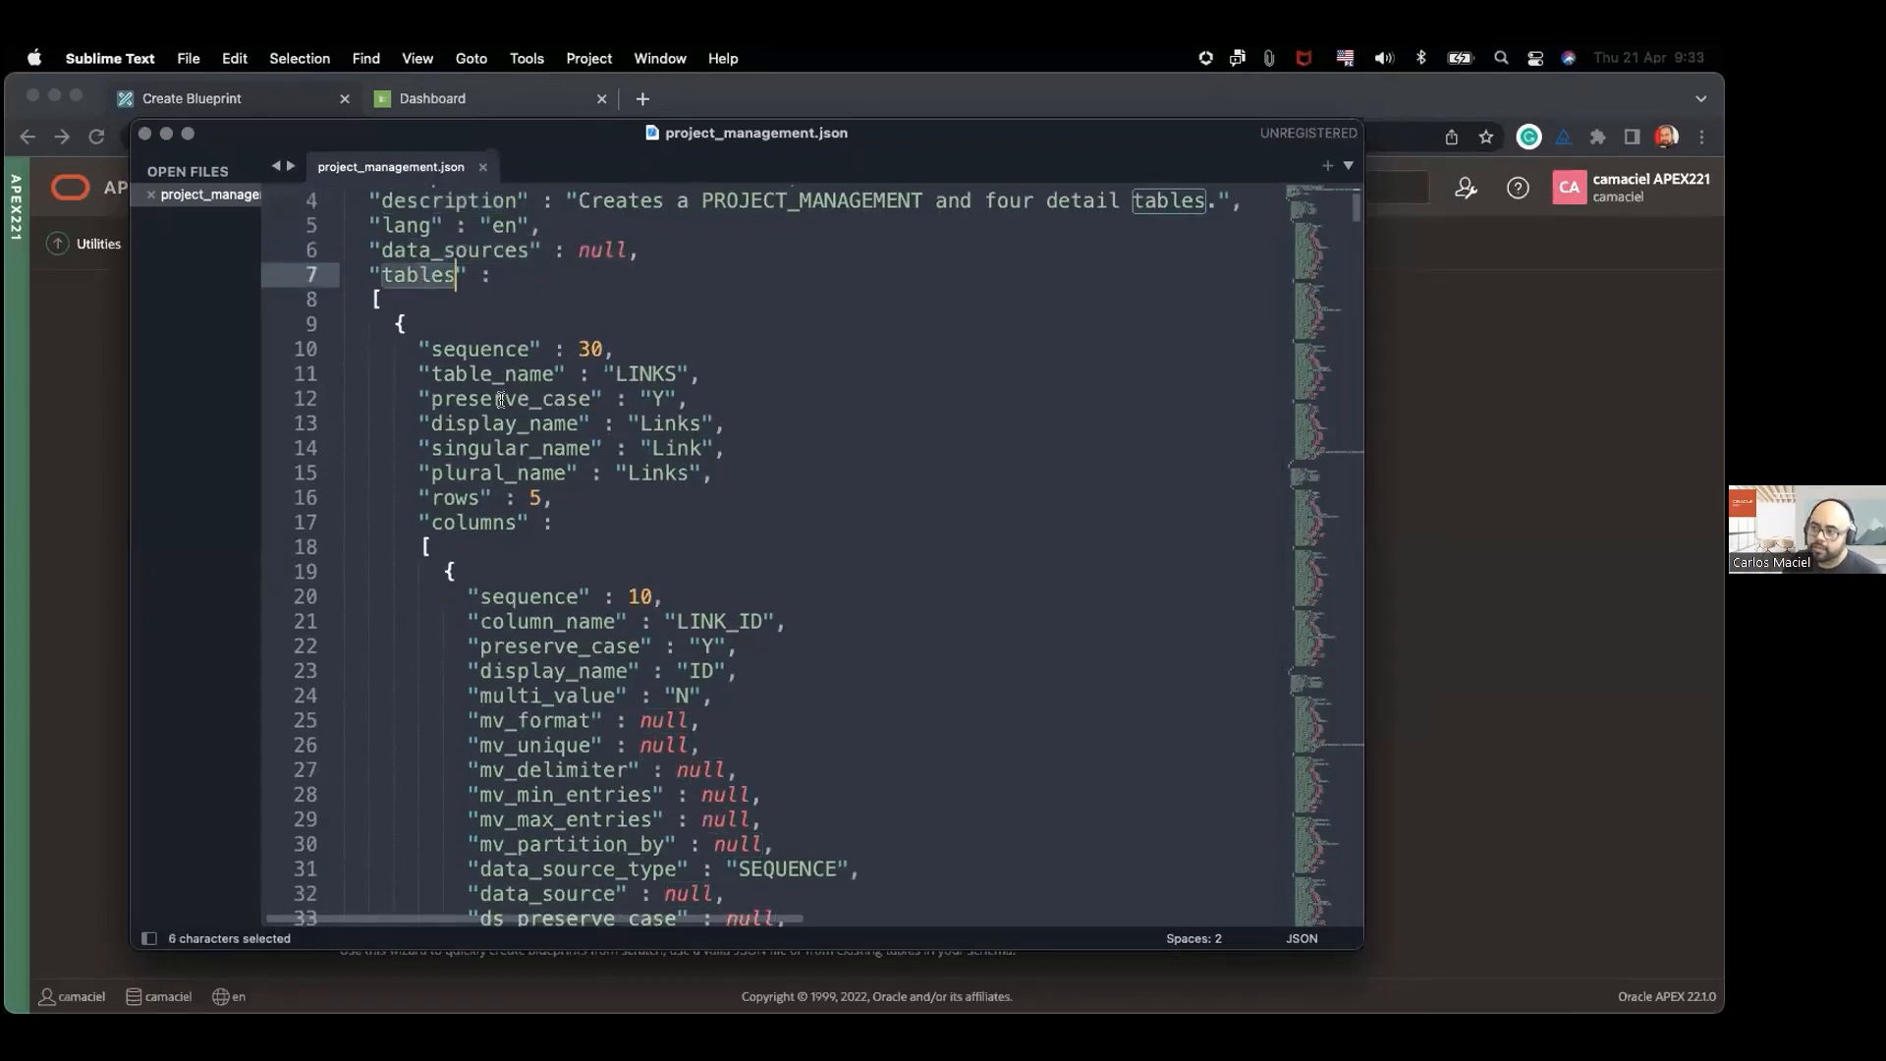
Step: Examine the attributes that define the LINK_ID column of the LINKS table in the JSON file
{"action": "scroll", "coordinate": [870, 524], "scroll_direction": "down", "scroll_amount": 5}
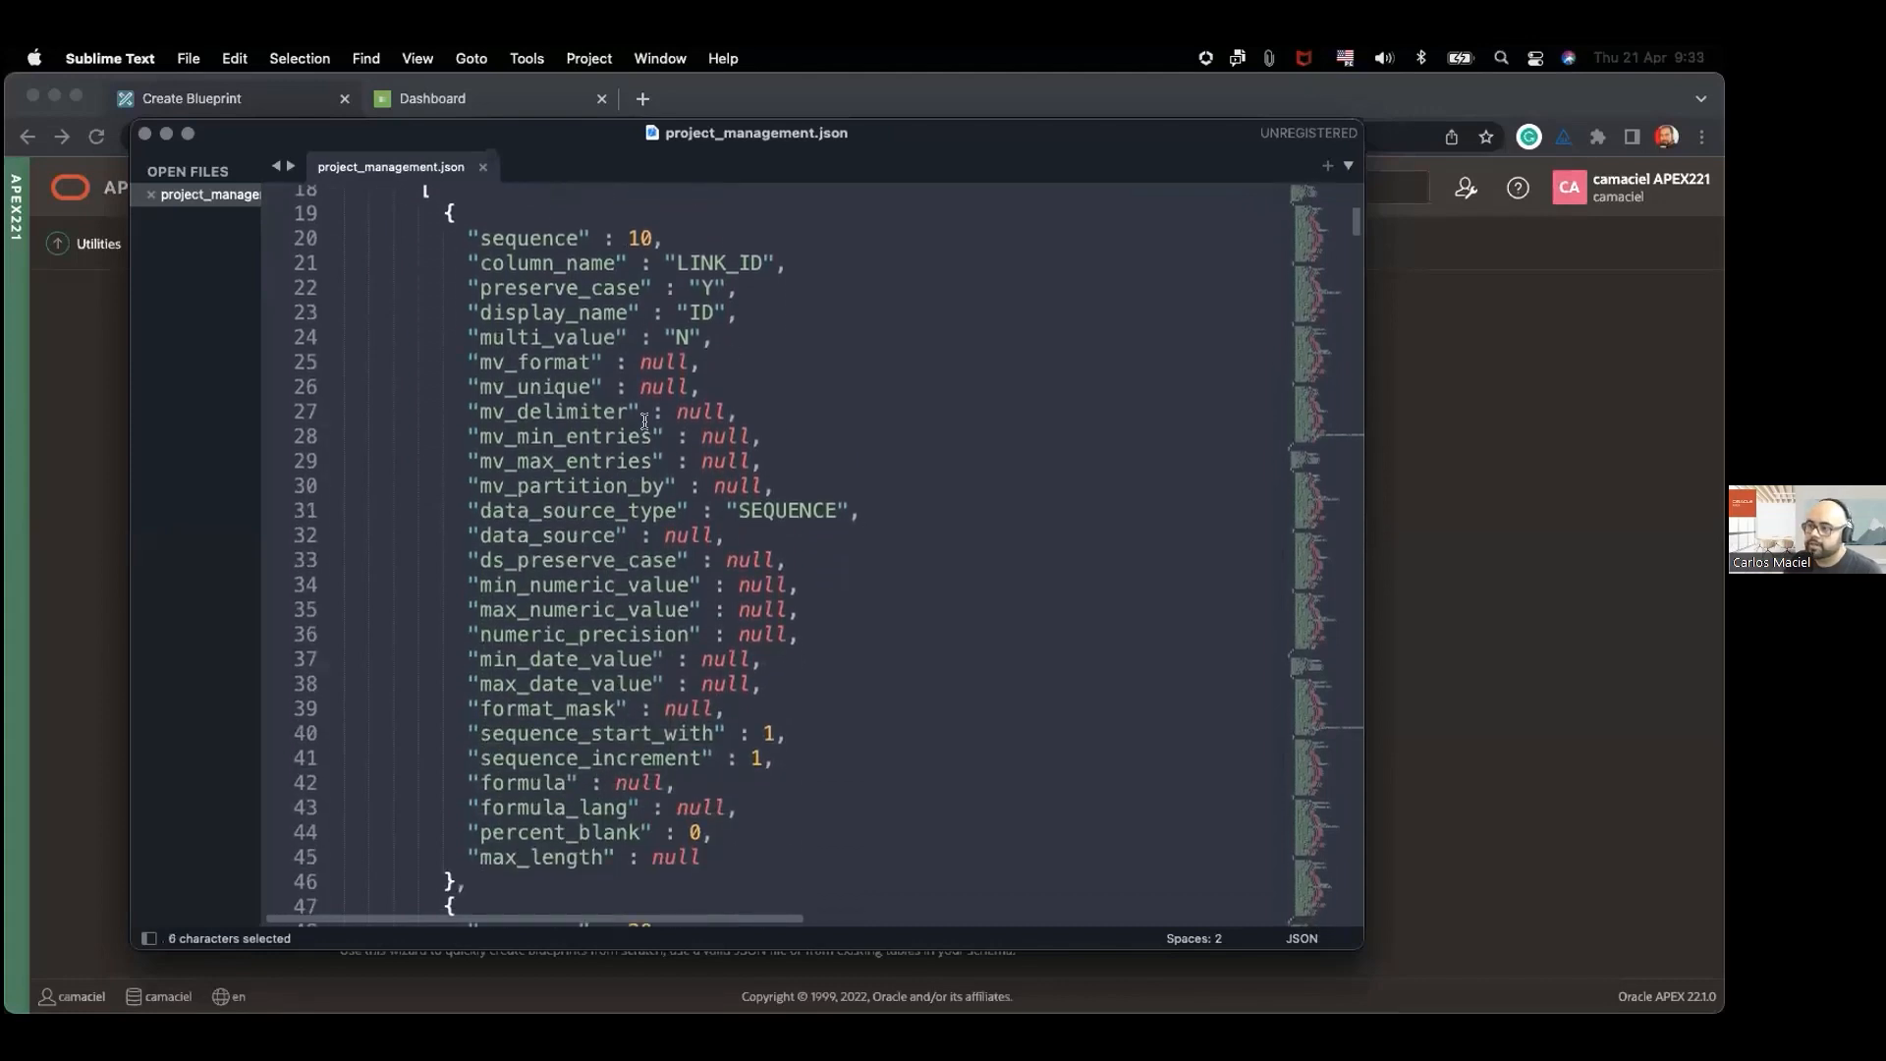
{"action": "scroll", "coordinate": [546, 250], "scroll_direction": "down", "scroll_amount": 1}
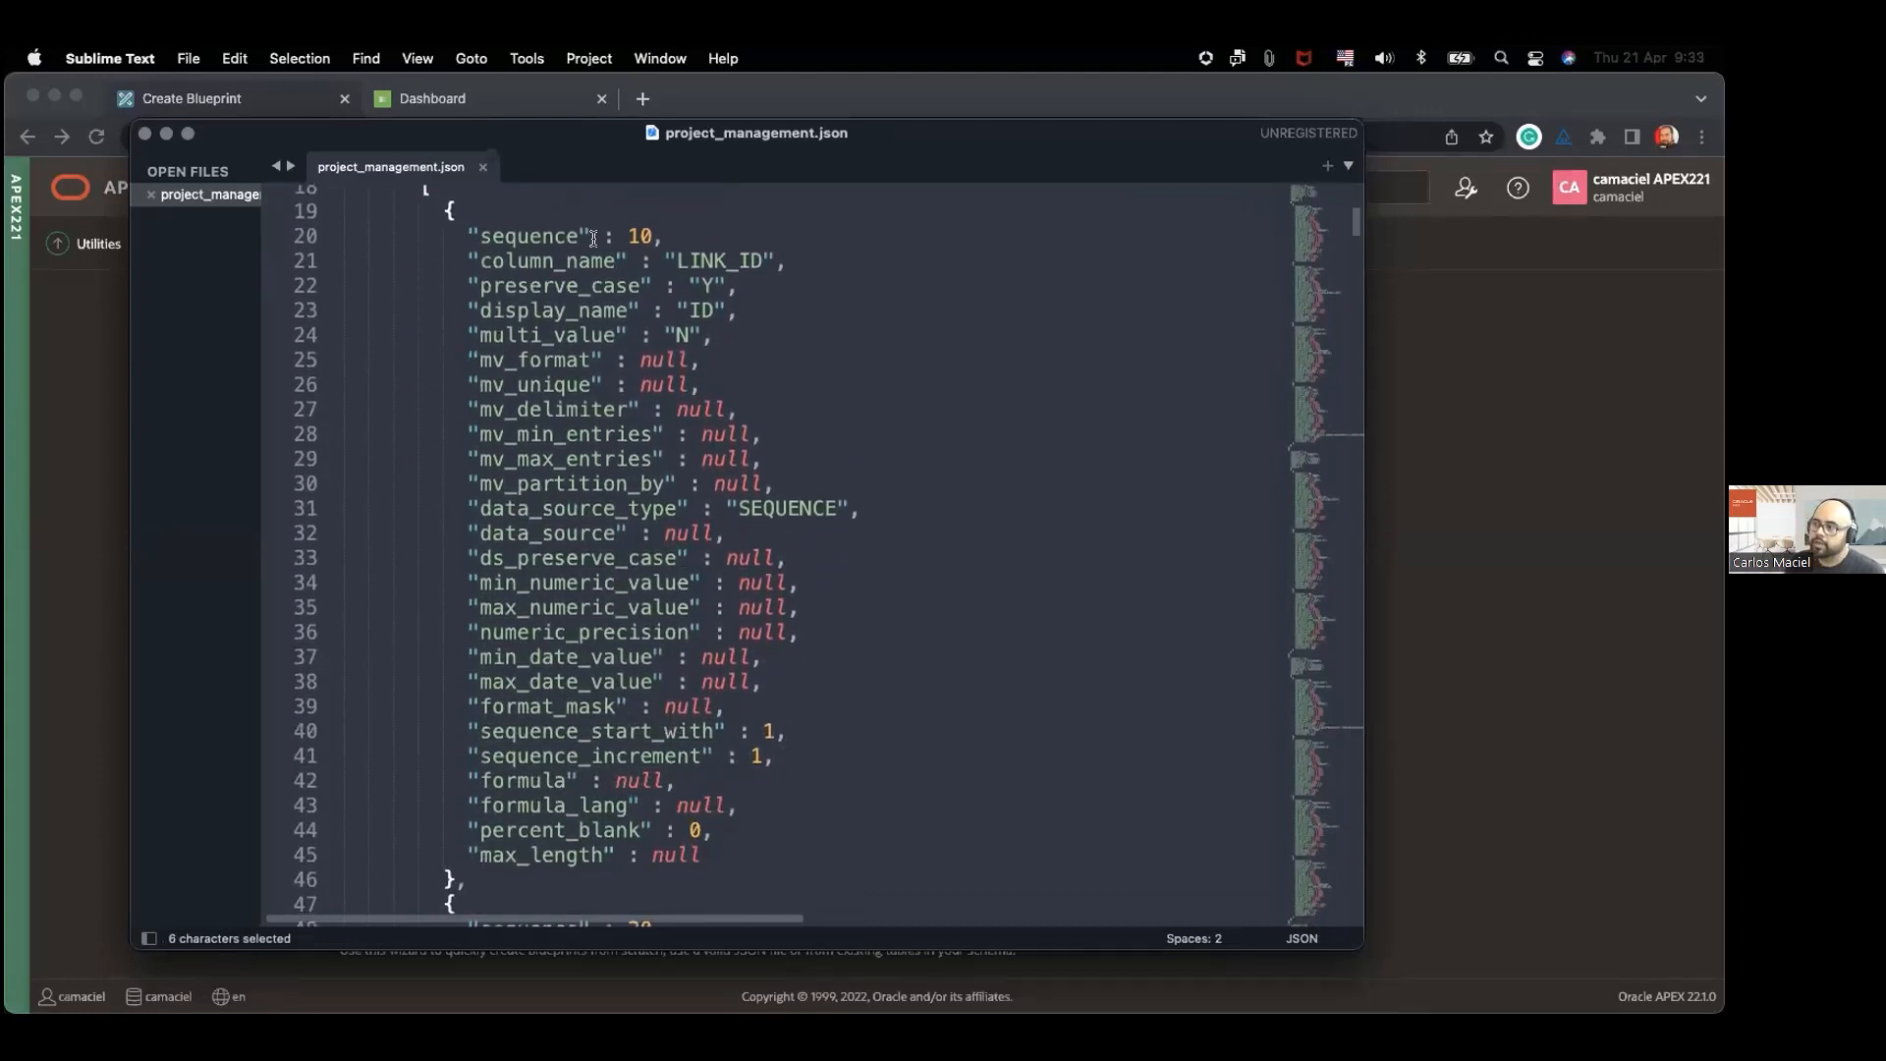
{"action": "scroll", "coordinate": [594, 399], "scroll_direction": "right", "scroll_amount": 1}
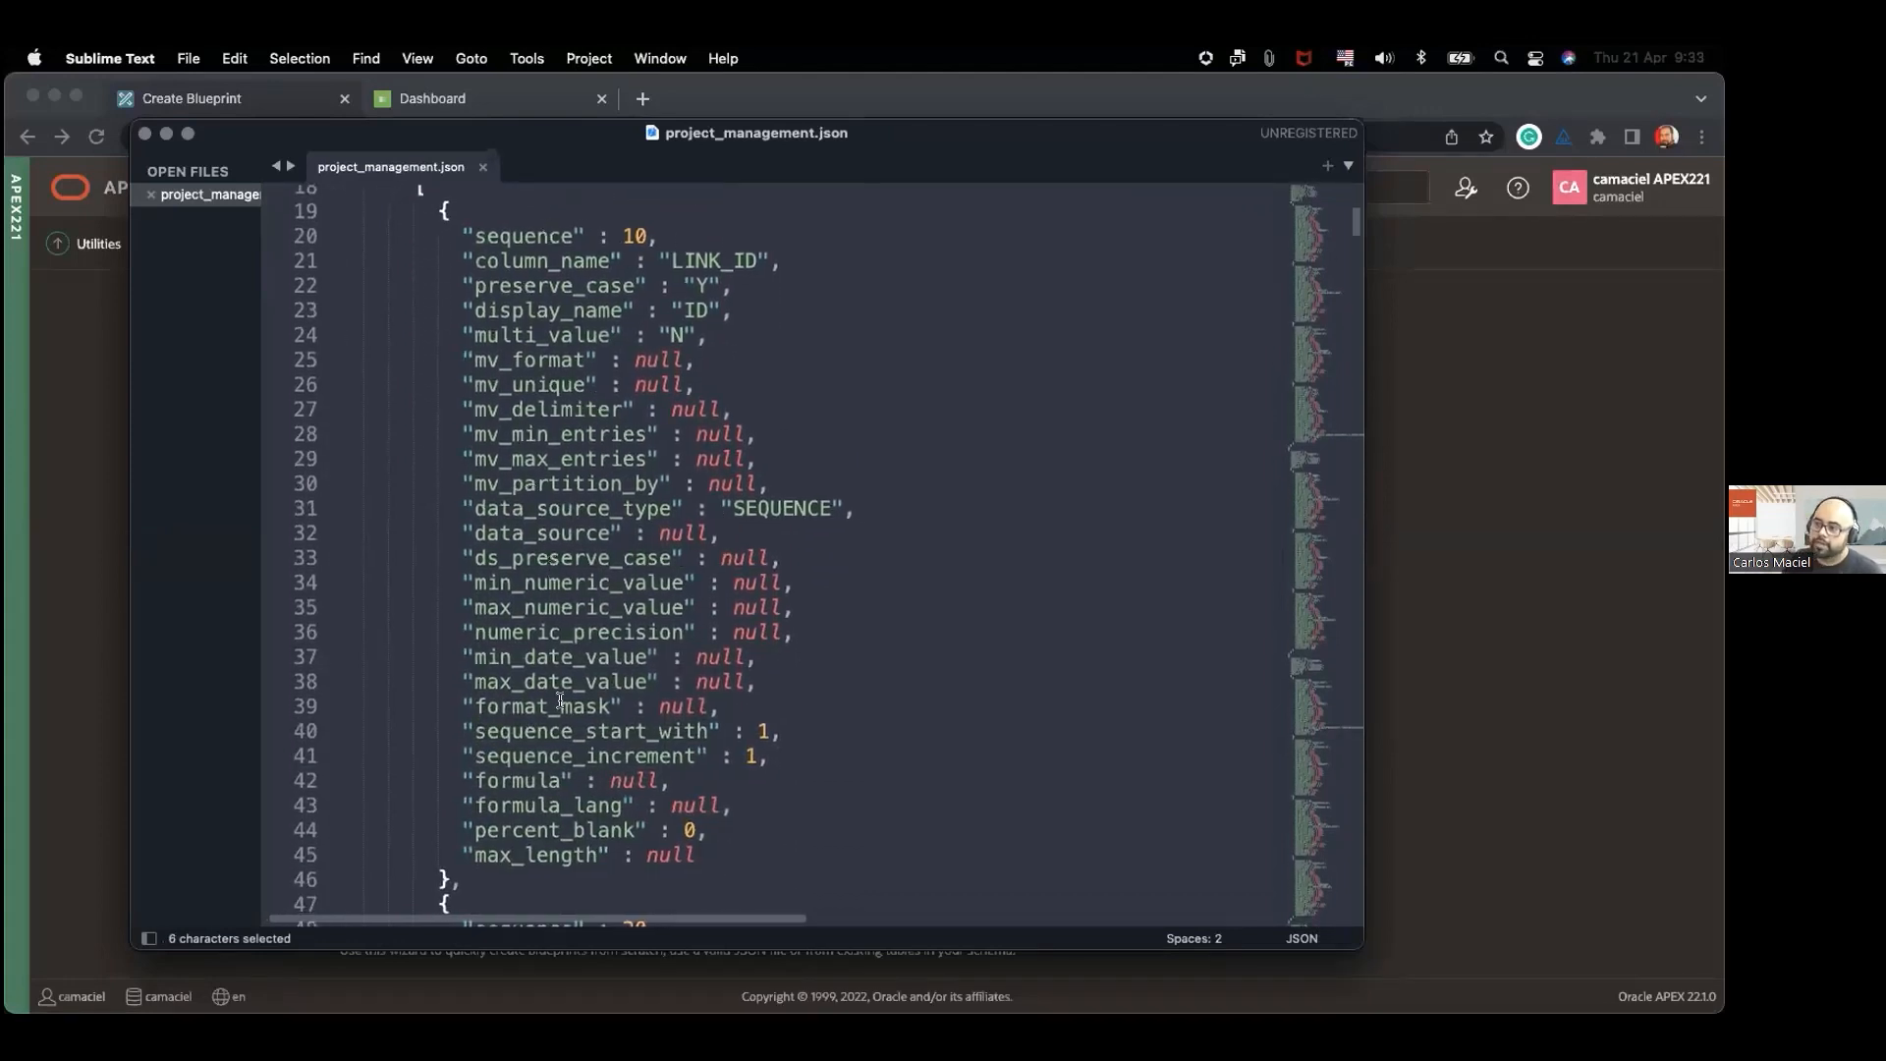
{"action": "left_click_drag", "start_coordinate": [699, 855], "coordinate": [342, 256]}
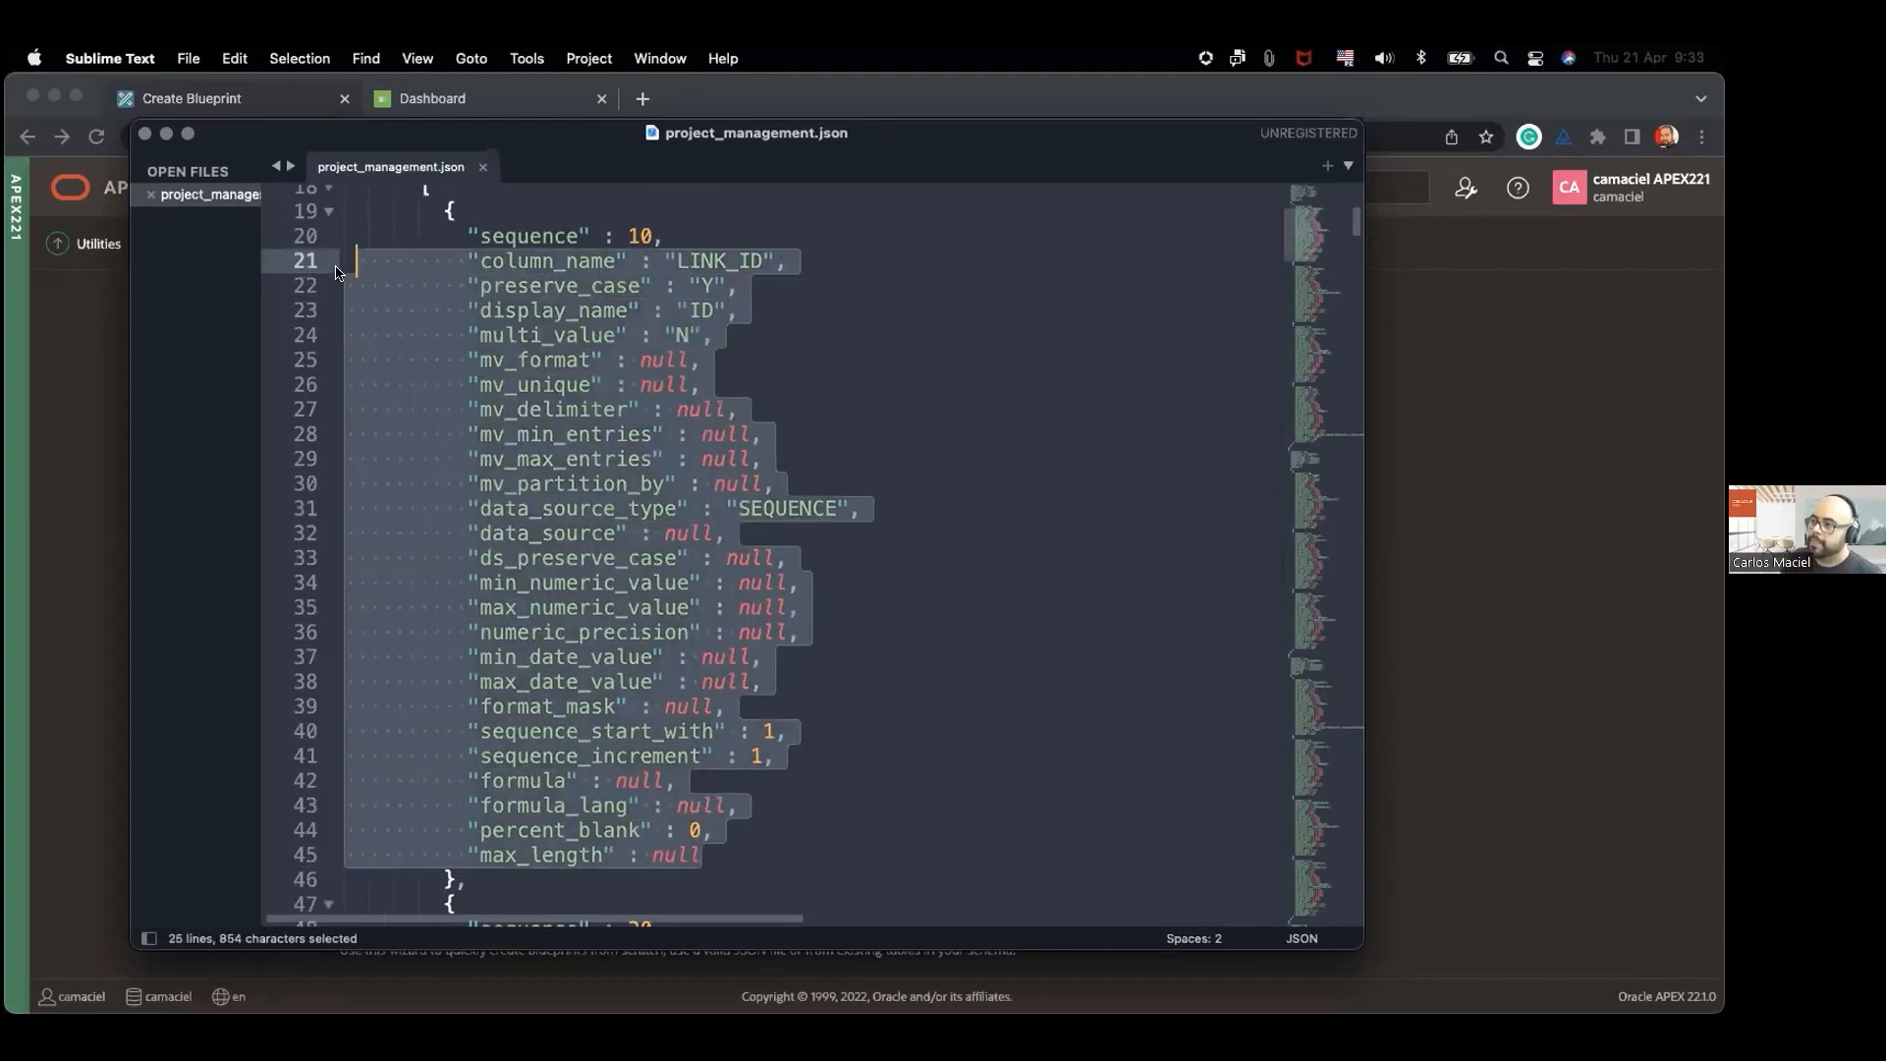
{"action": "left_click", "coordinate": [478, 425]}
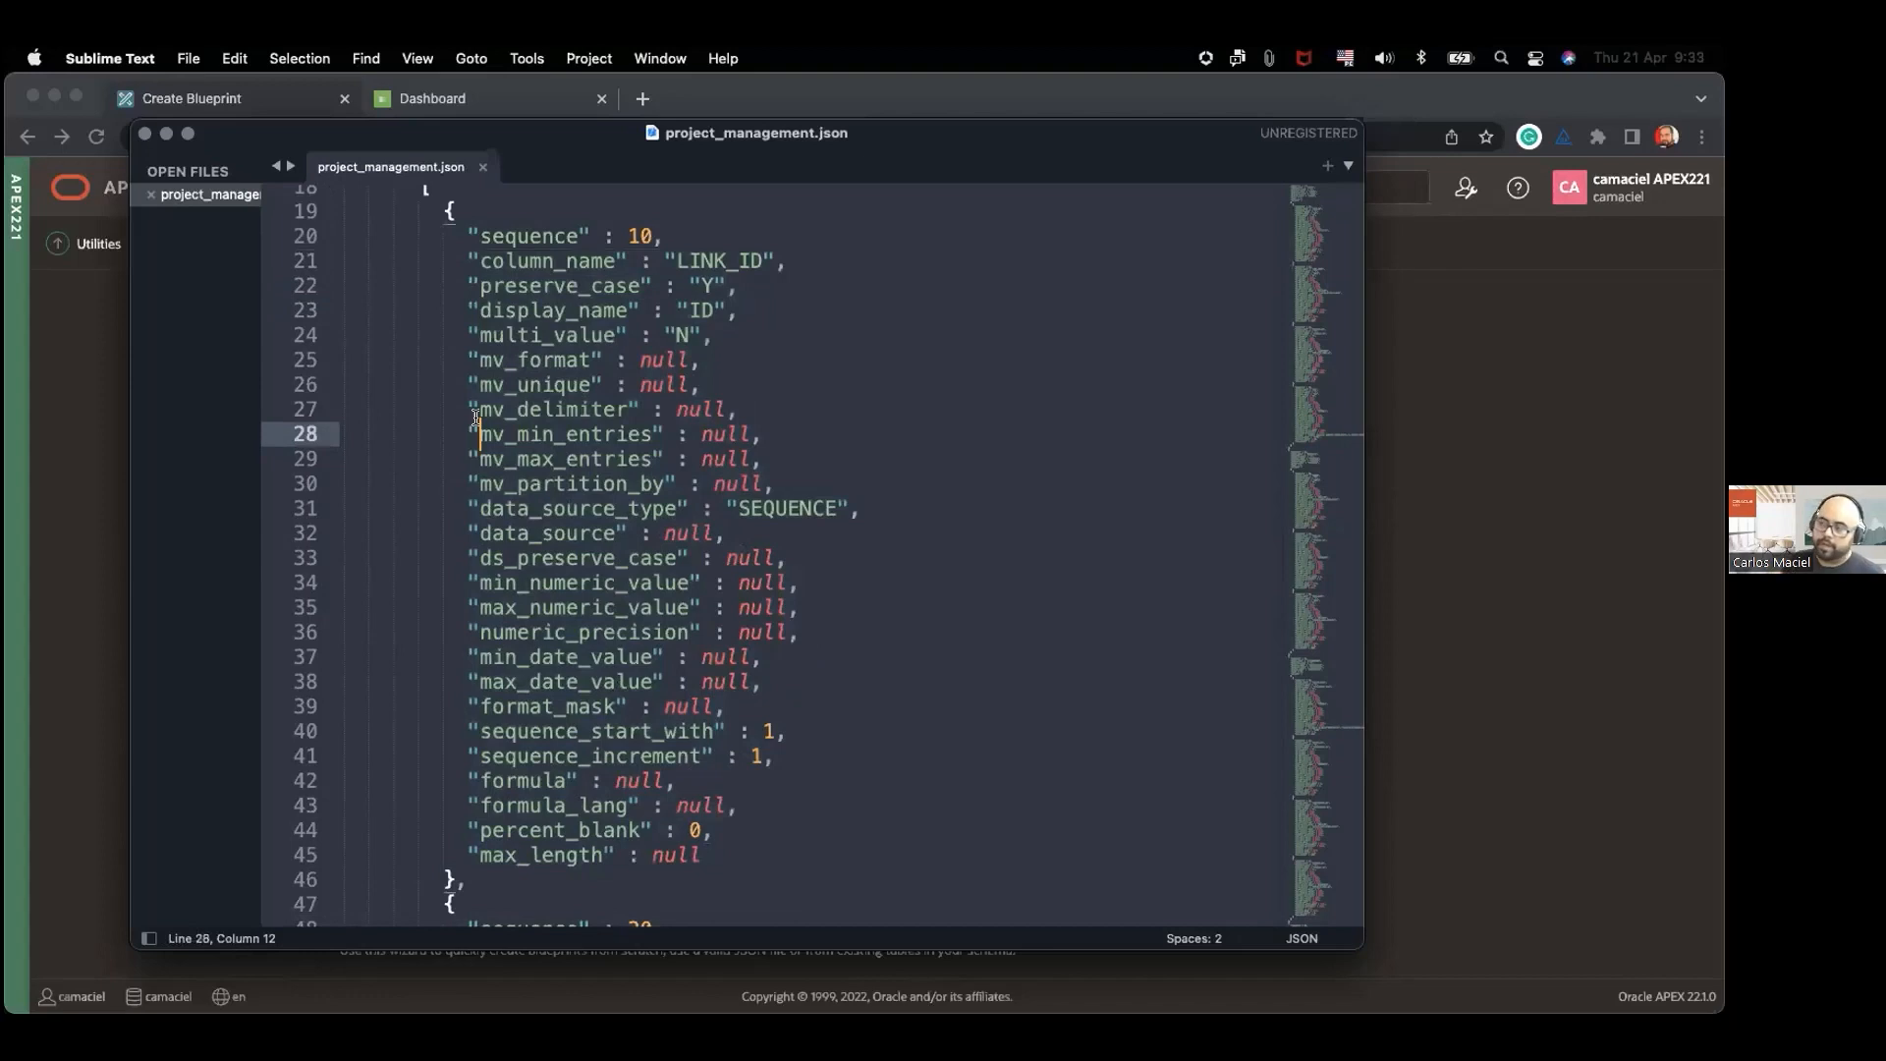
Step: Switch back to APEX in Chrome and import a blueprint from the file project_management.json
{"action": "left_click", "coordinate": [103, 530]}
{"action": "left_click", "coordinate": [1054, 599]}
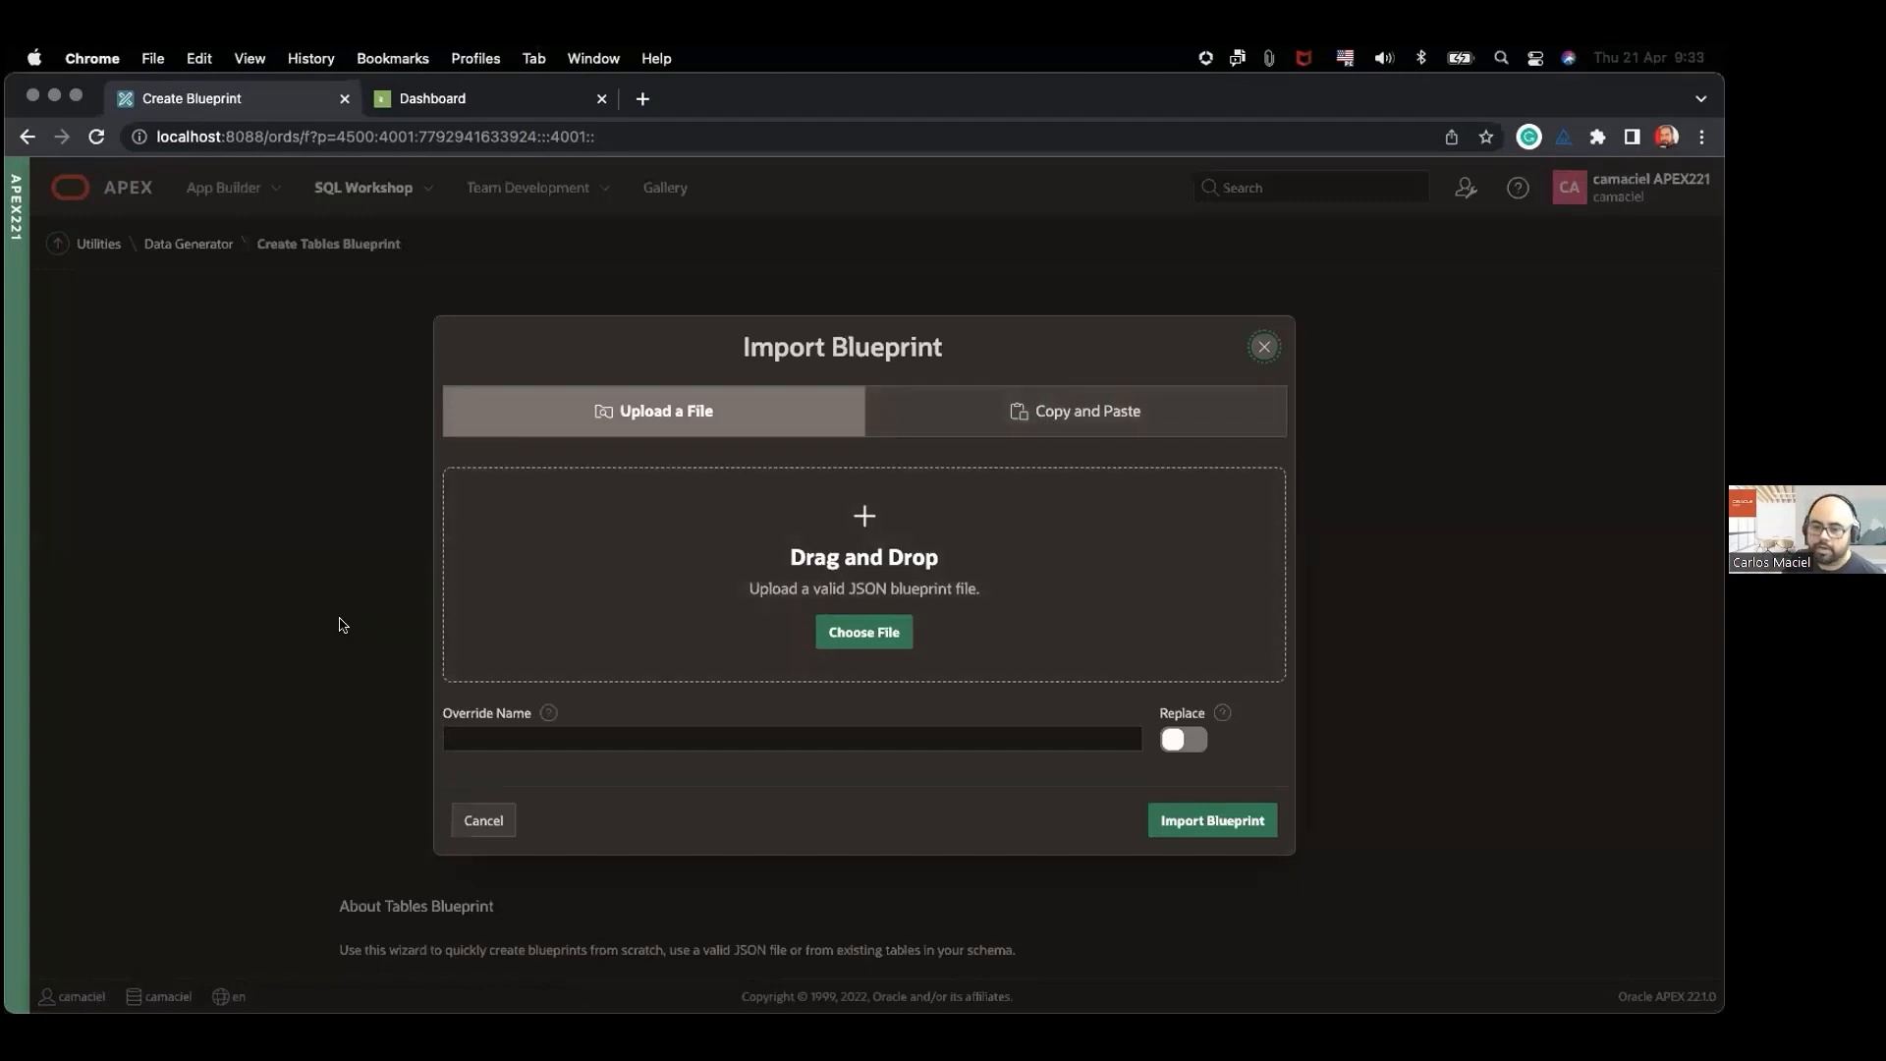
{"action": "key", "text": "super+Tab"}
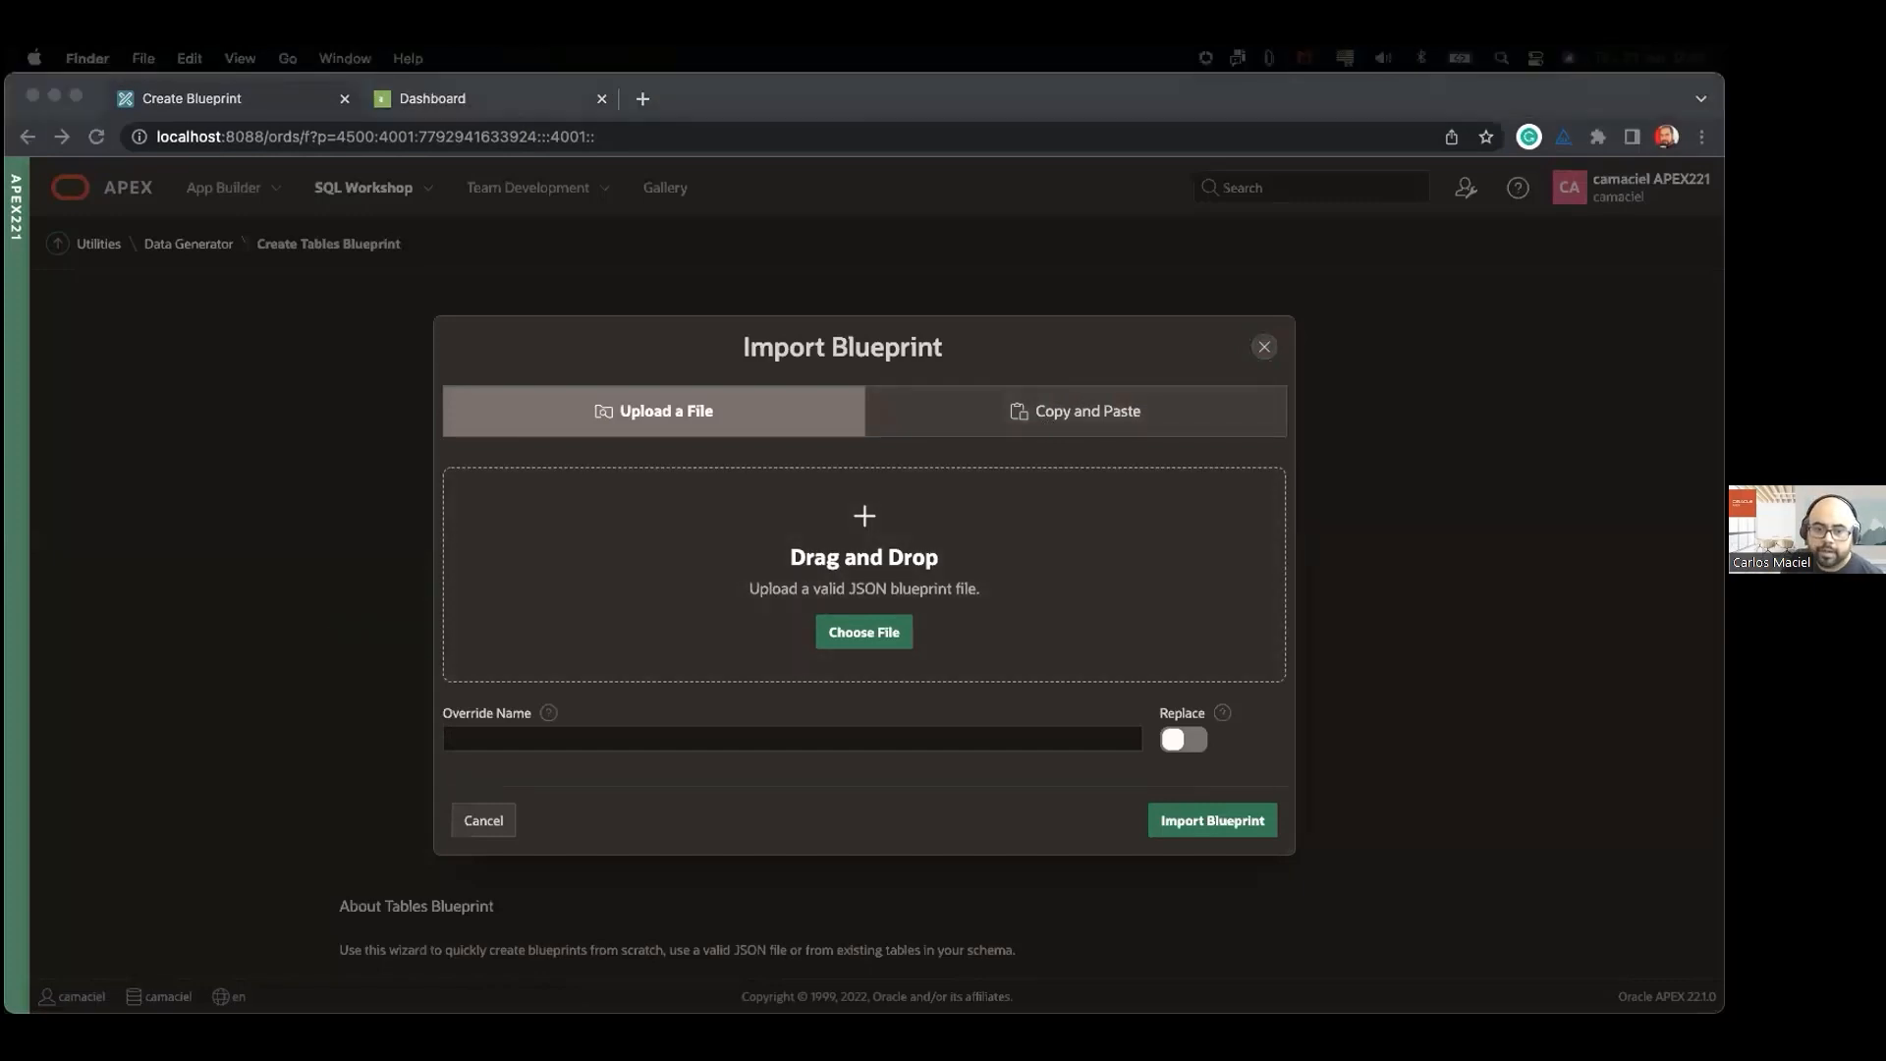
{"action": "left_click_drag", "start_coordinate": [652, 748], "coordinate": [852, 594]}
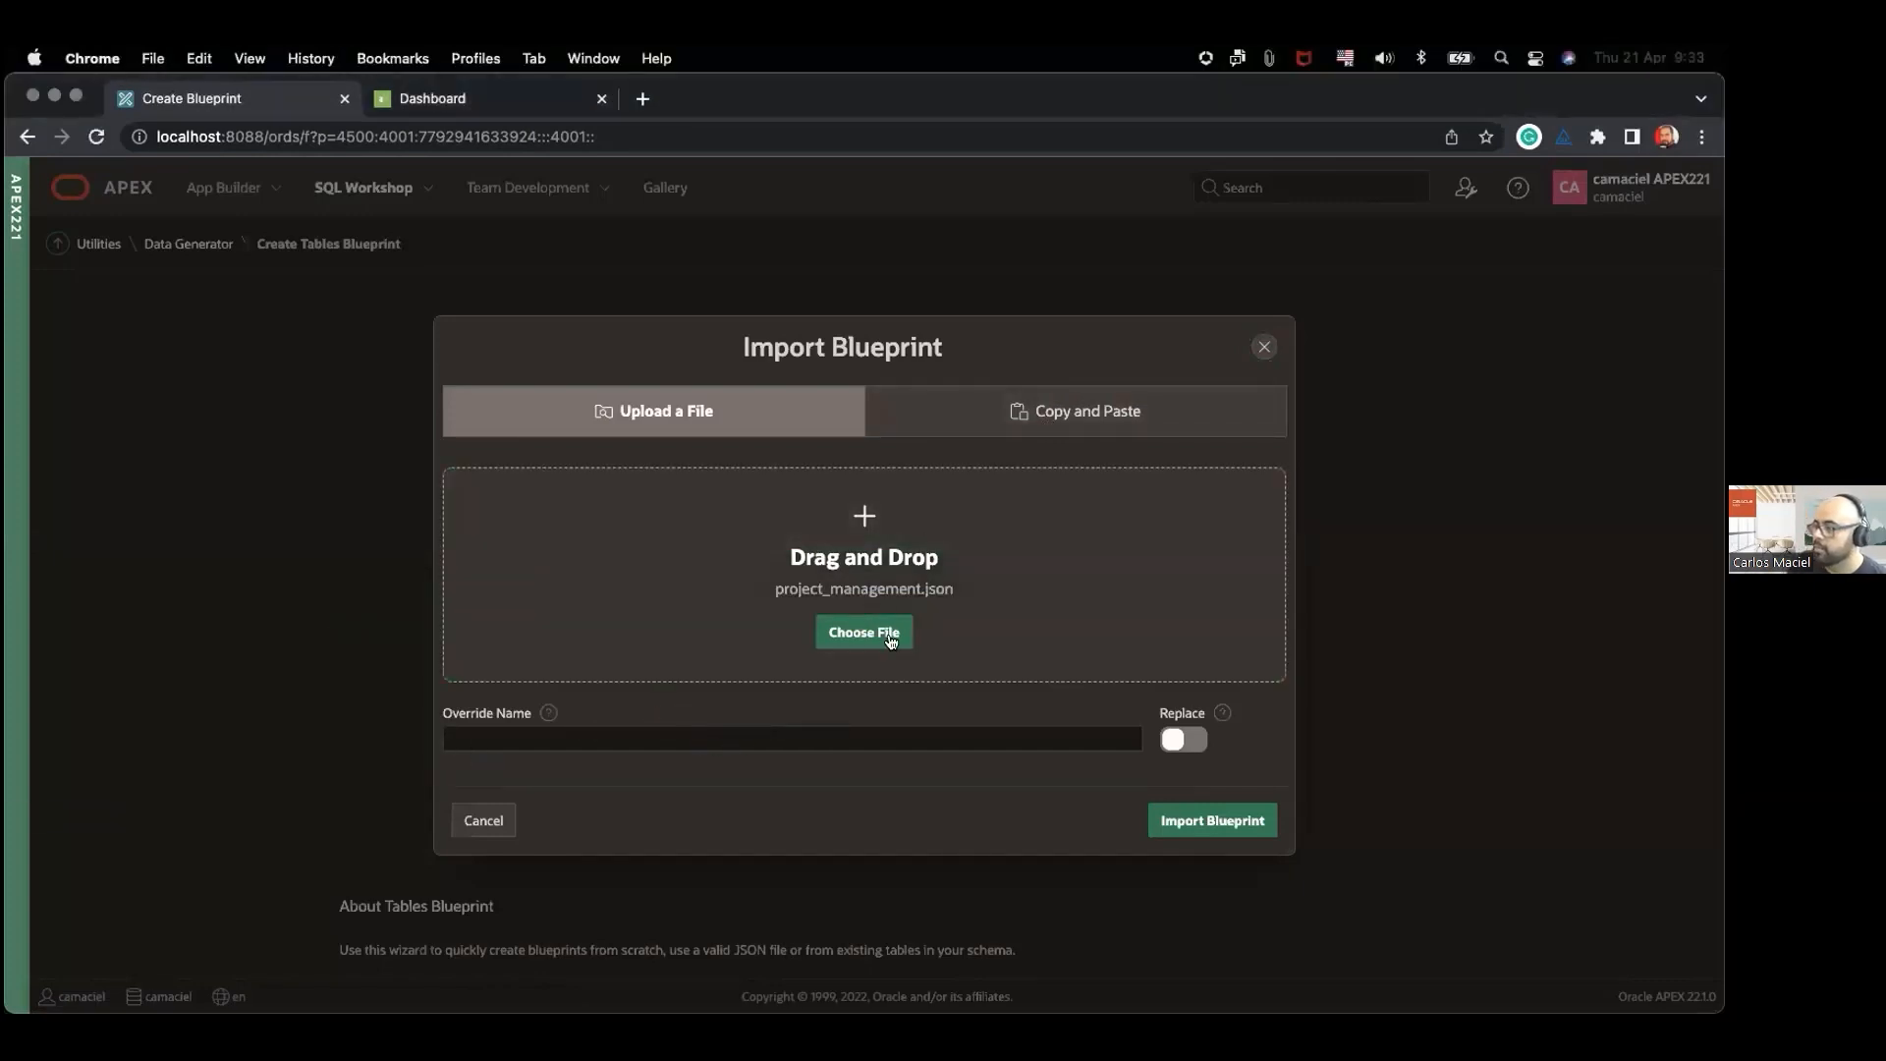
{"action": "left_click", "coordinate": [1235, 830]}
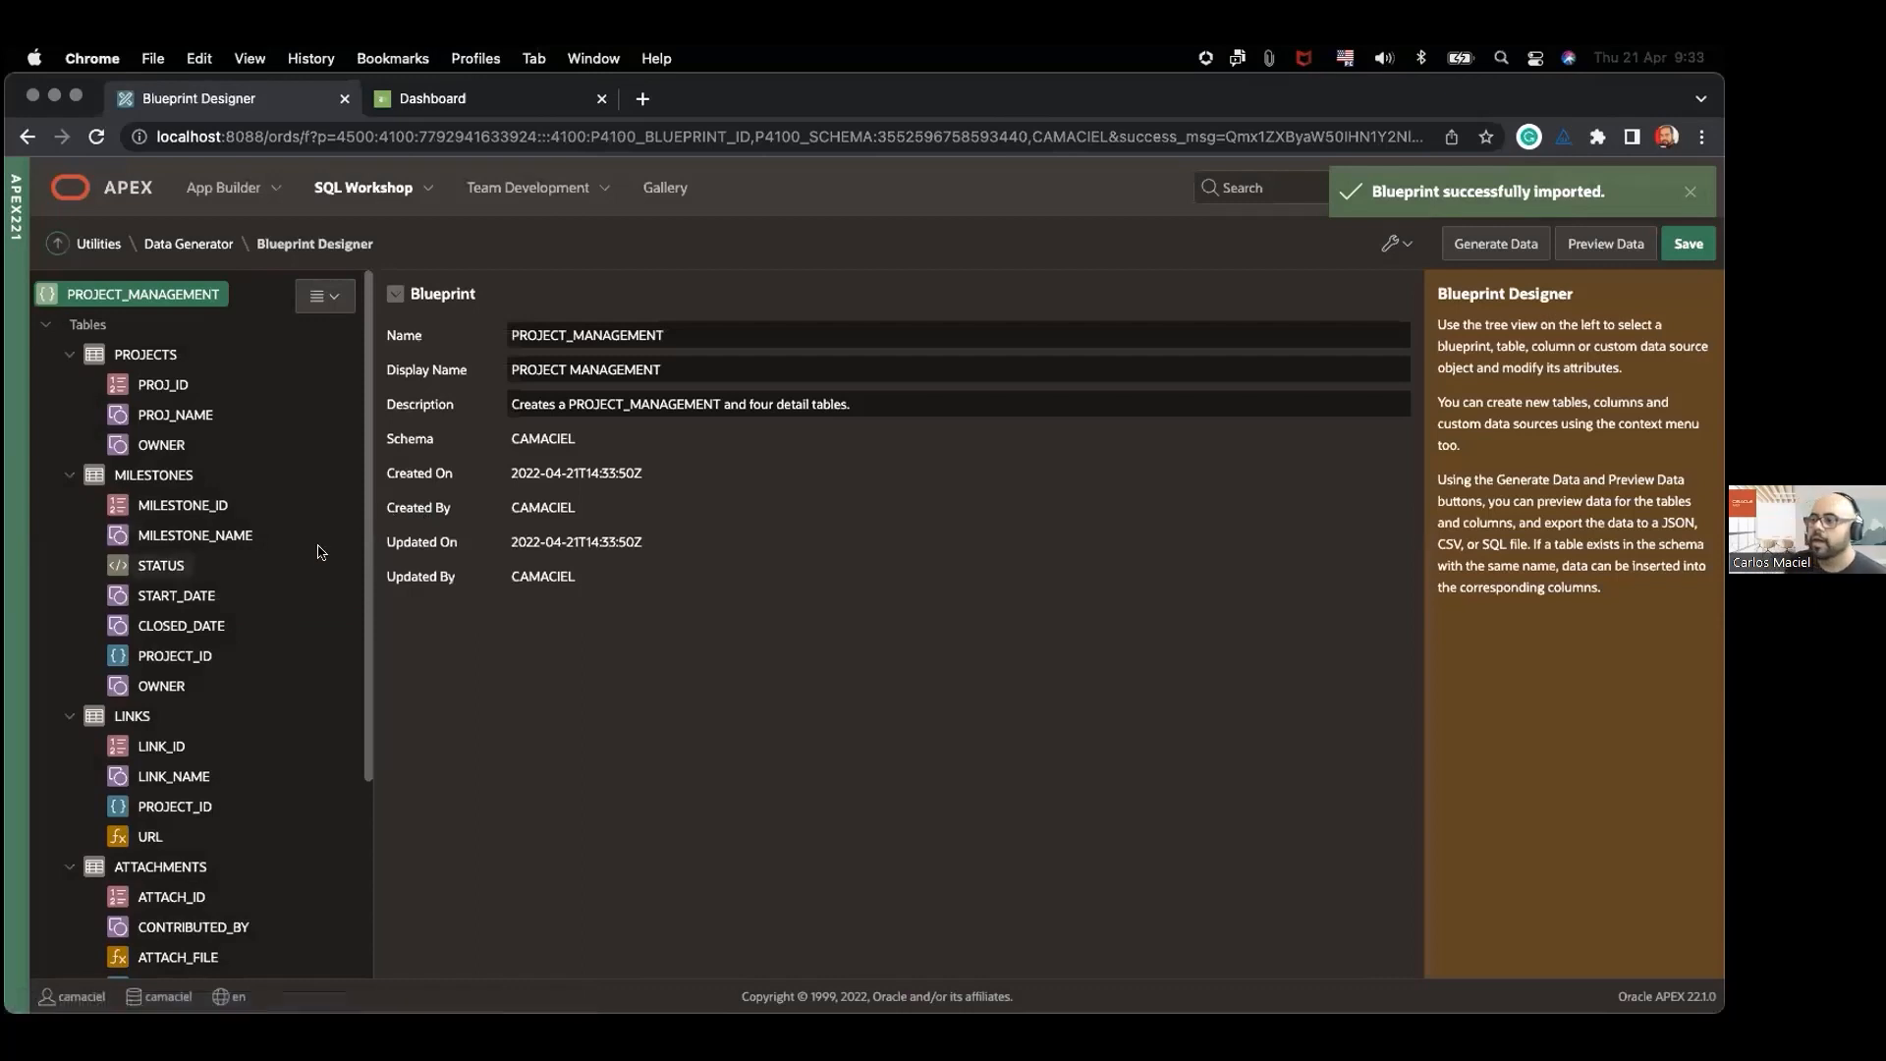
Step: Review the imported PROJECT_MANAGEMENT blueprint's tables and columns and return to the Data Generator page
{"action": "scroll", "coordinate": [274, 577], "scroll_direction": "down", "scroll_amount": 5}
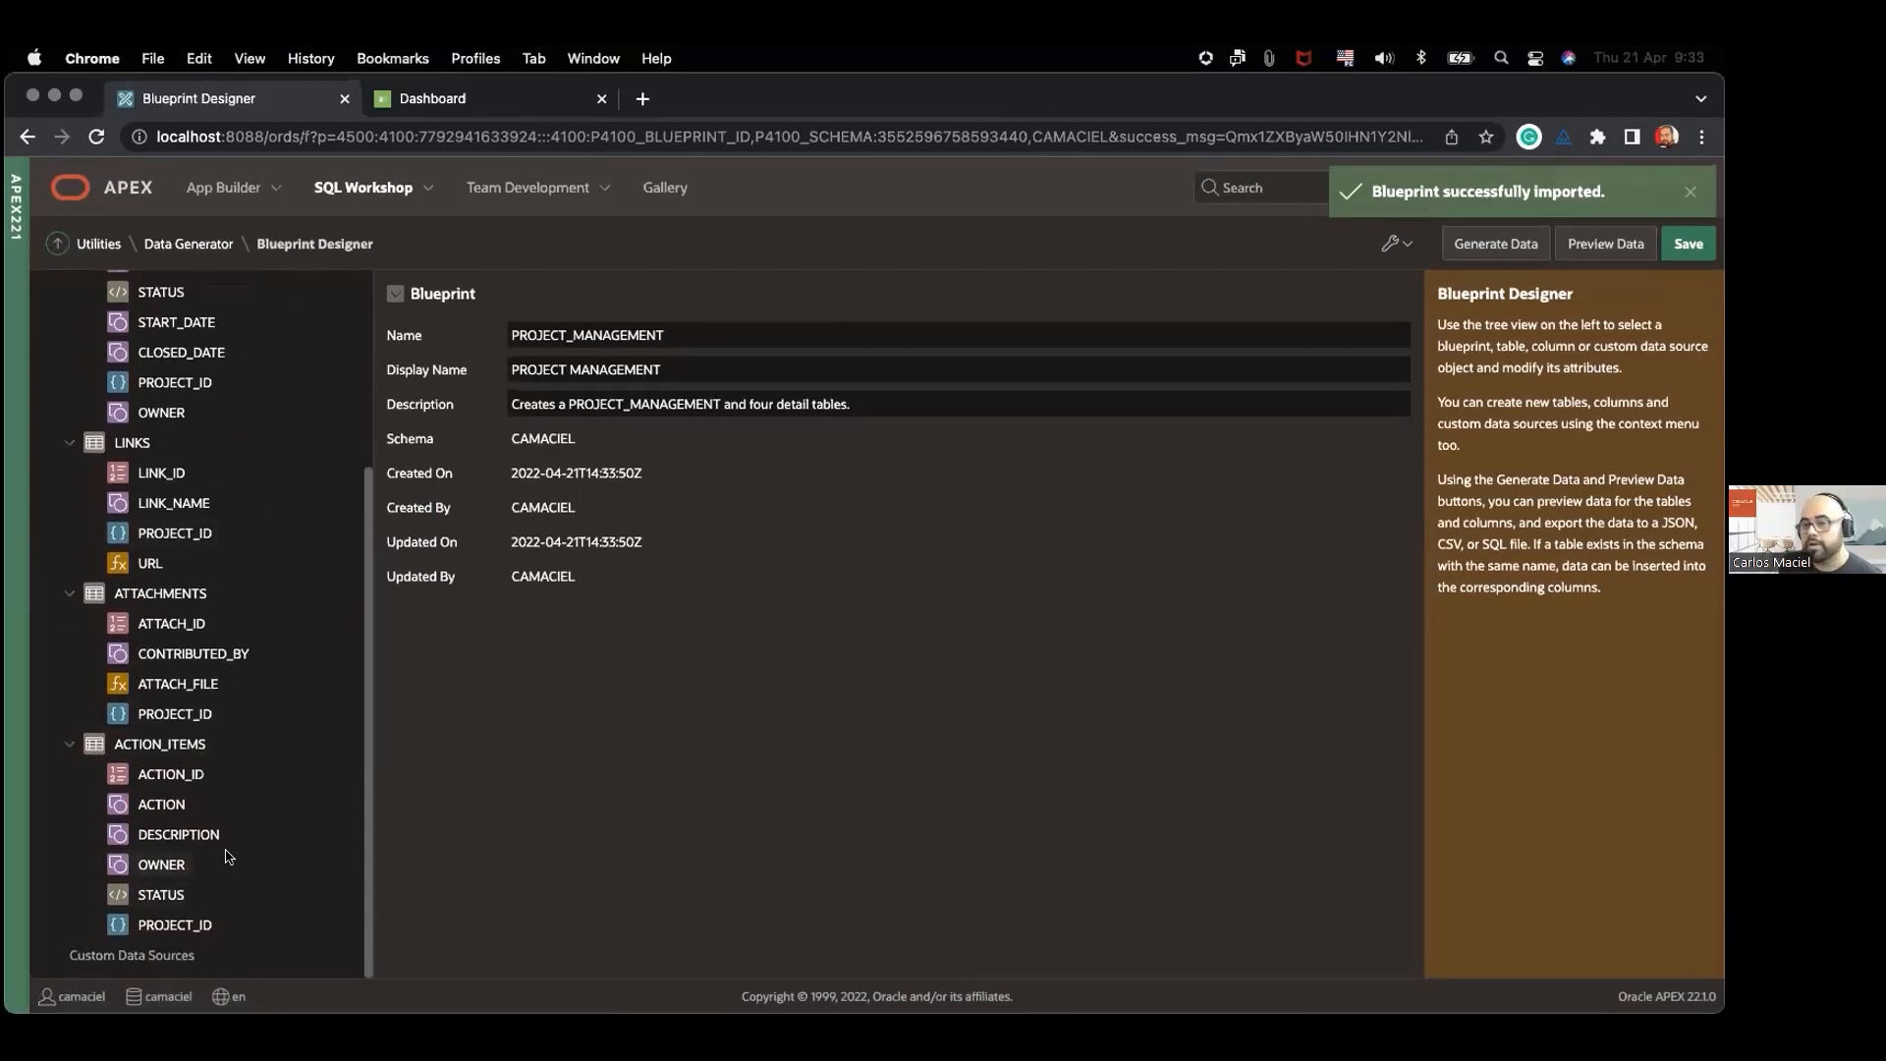
{"action": "left_click", "coordinate": [172, 247]}
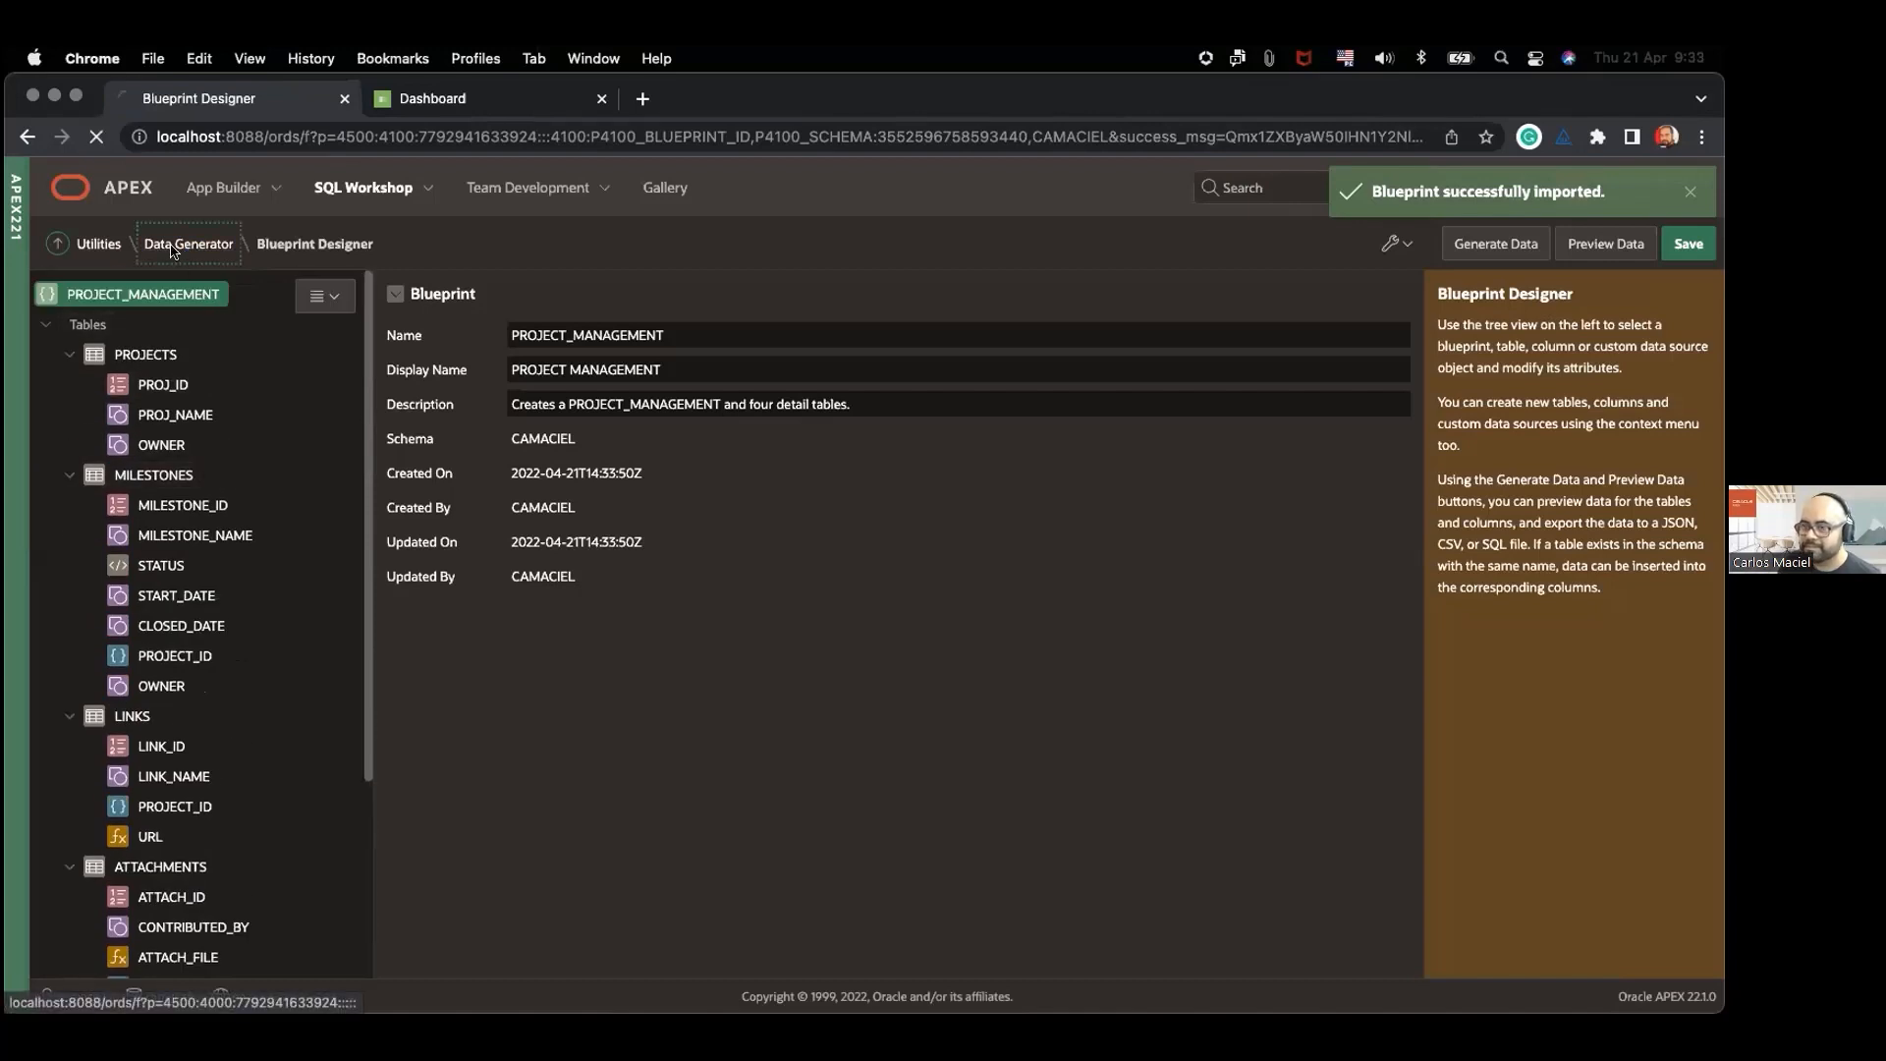
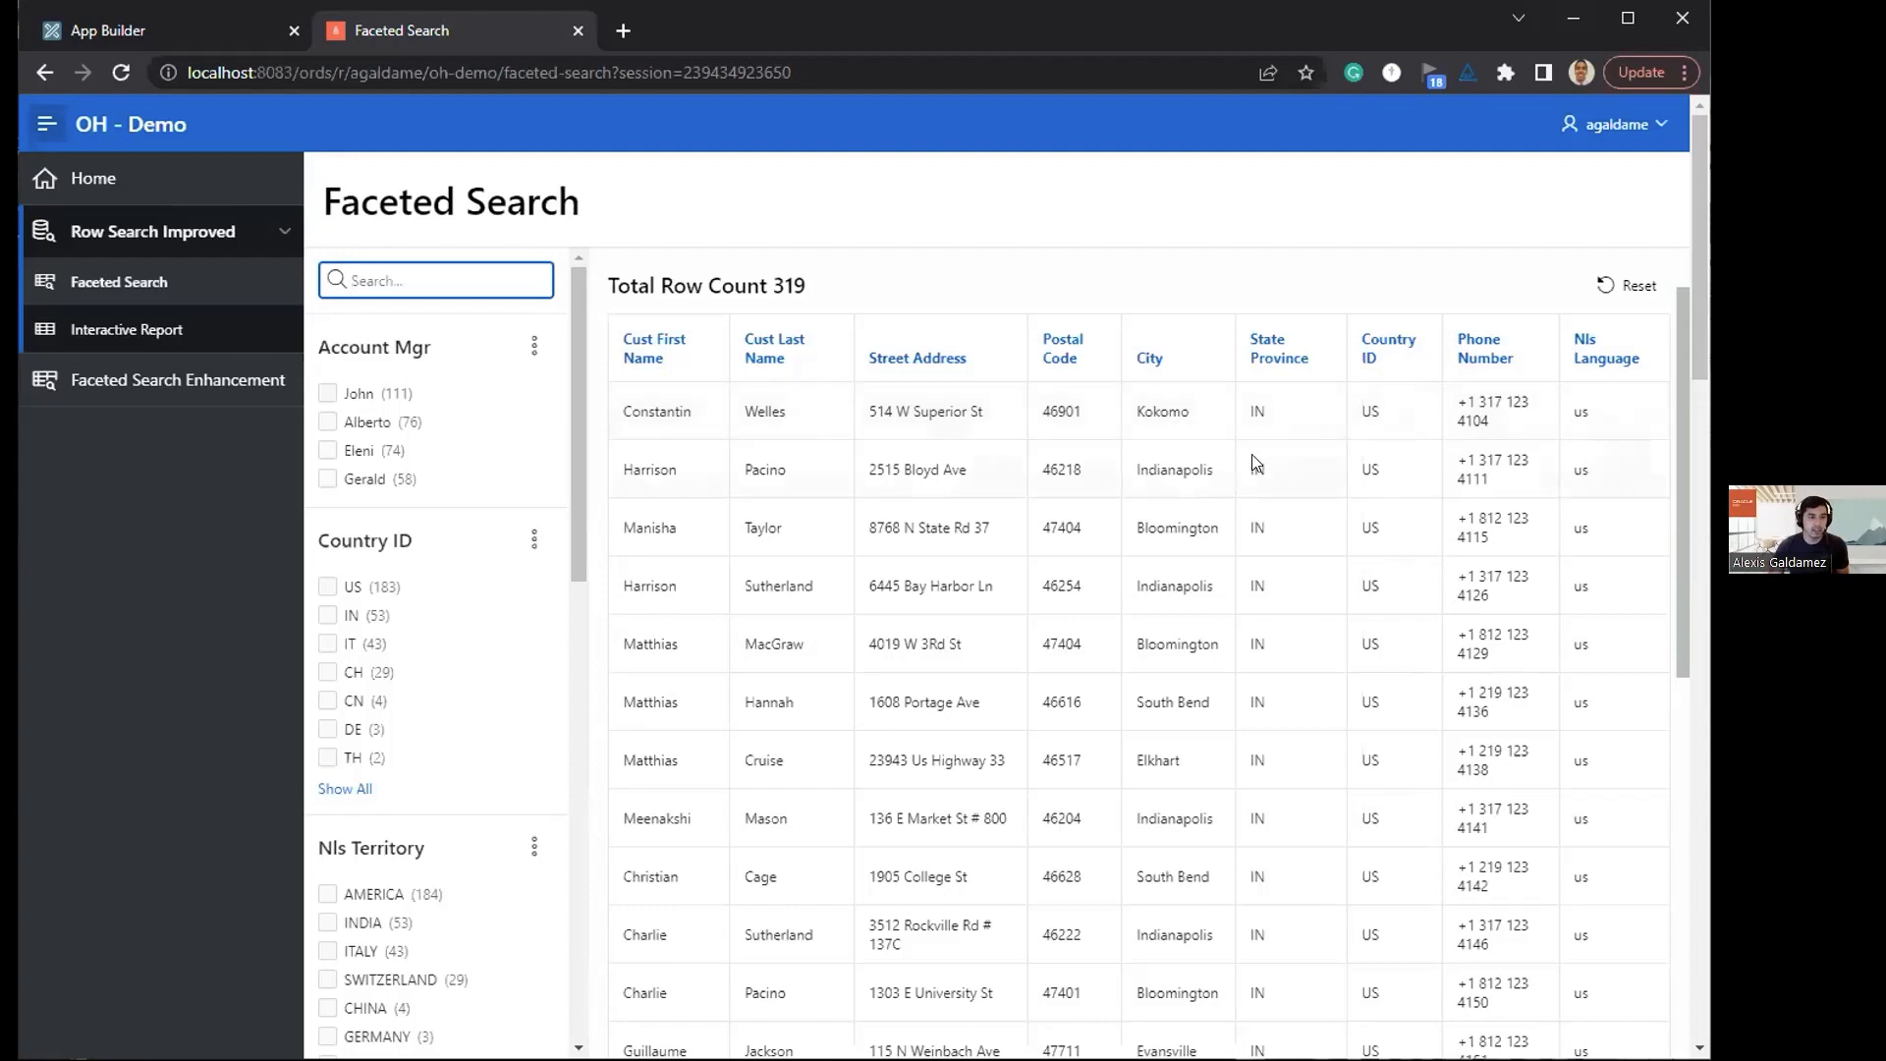
Step: Search the customers on the Faceted Search page for "us detroit" and empty the search field
{"action": "scroll", "coordinate": [1245, 507], "scroll_direction": "down", "scroll_amount": 1}
{"action": "scroll", "coordinate": [1080, 550], "scroll_direction": "up", "scroll_amount": 2}
{"action": "type", "text": "us det"}
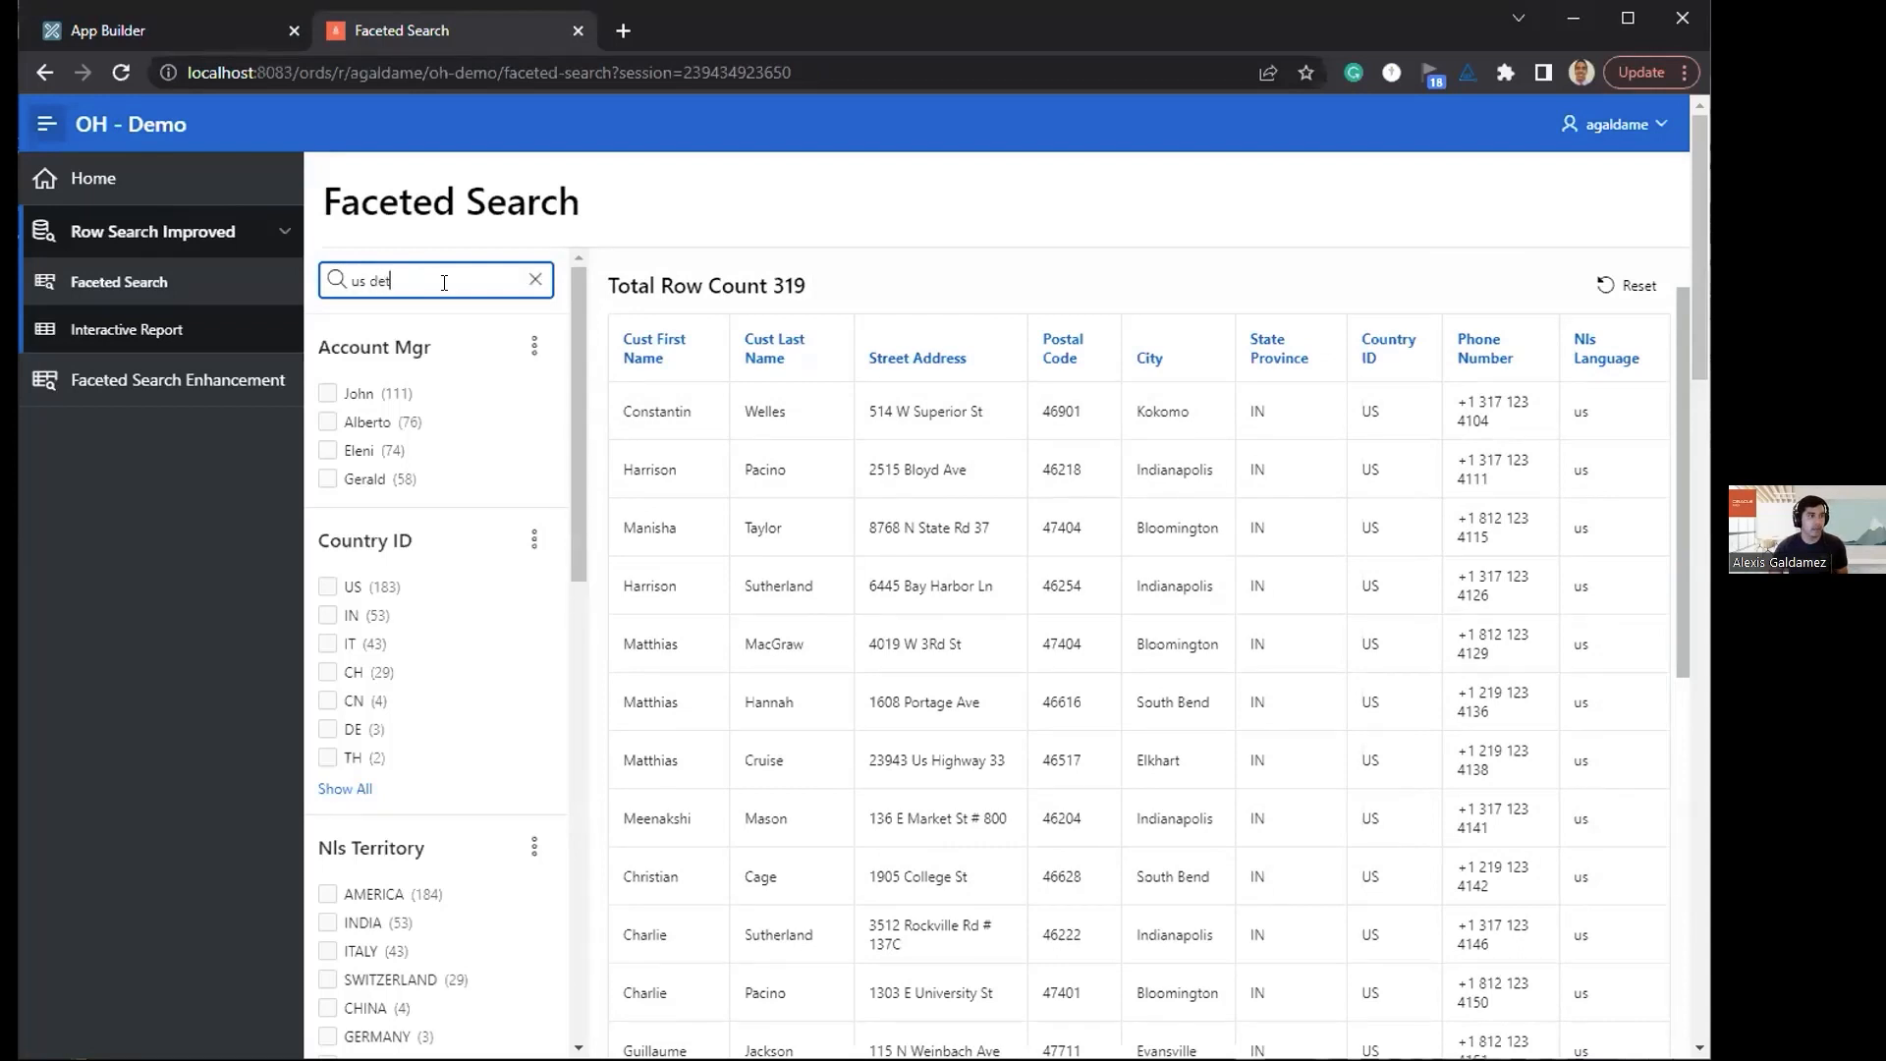
{"action": "type", "text": "roit"}
{"action": "key", "text": "Return"}
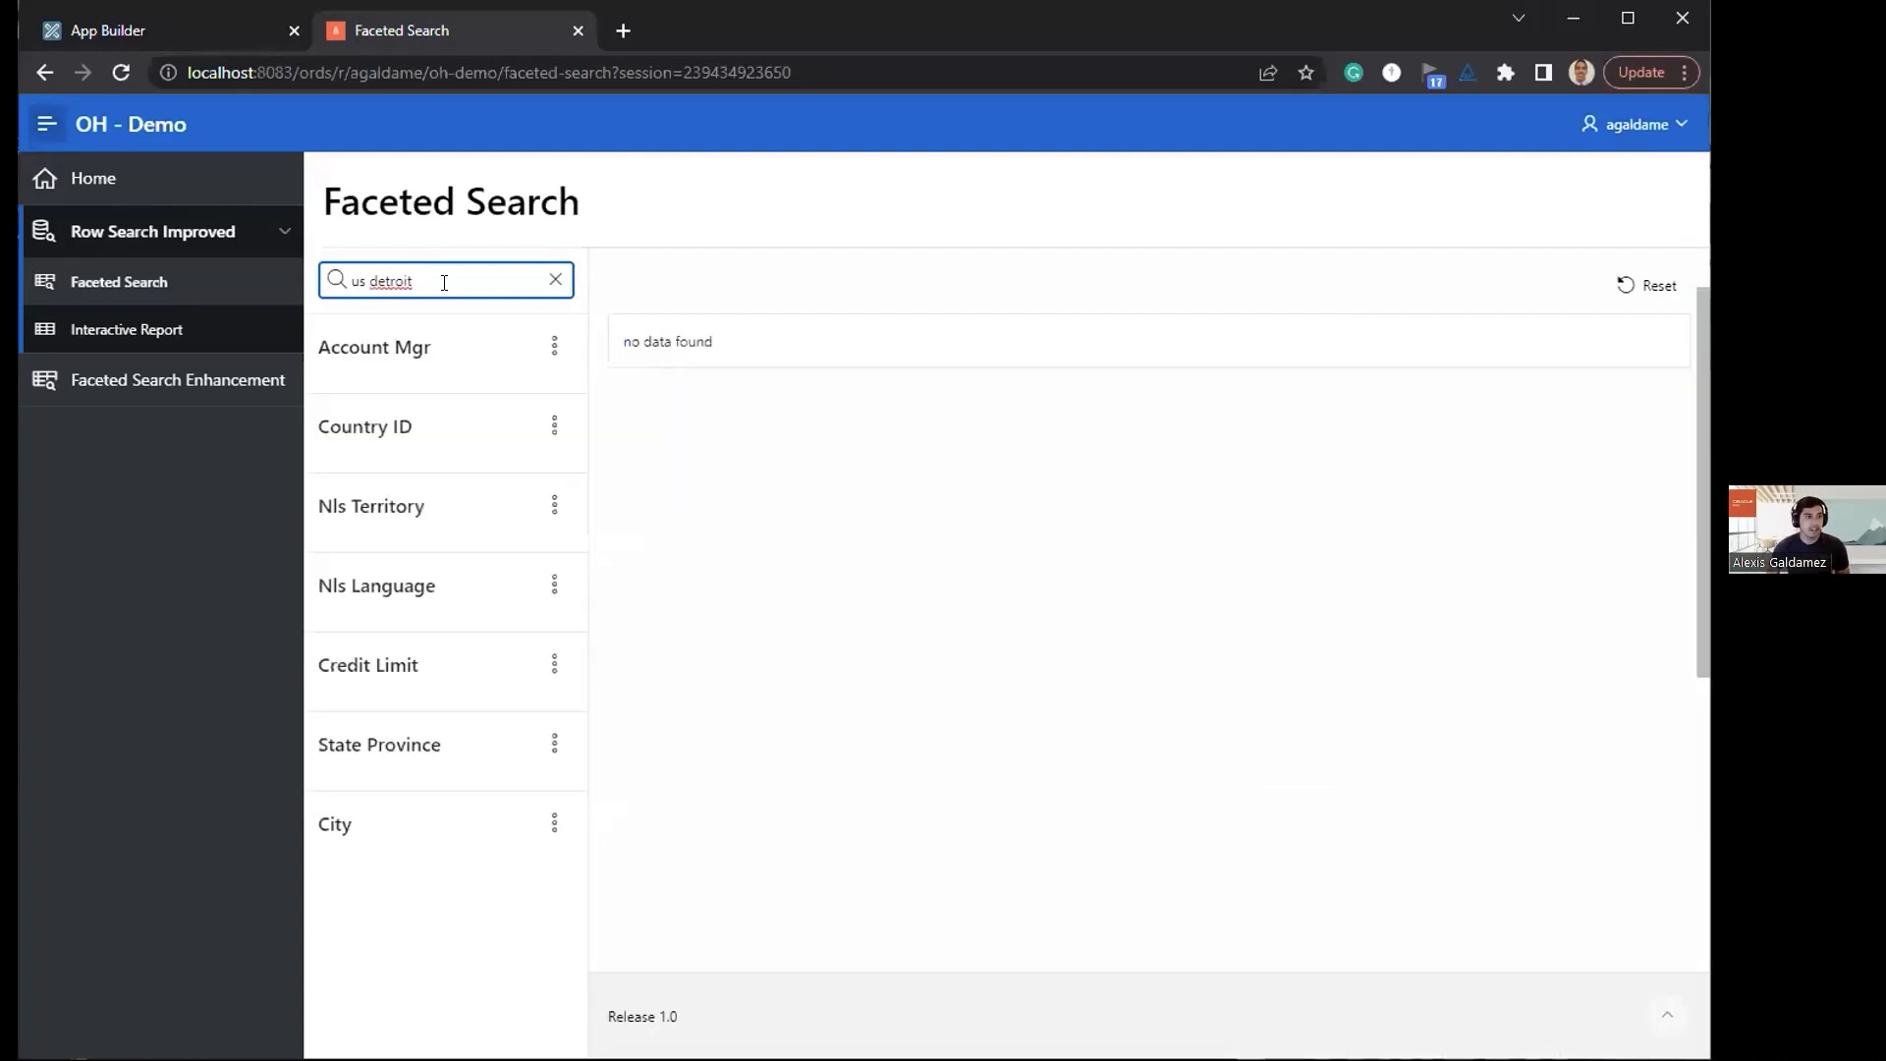
{"action": "key", "text": "BackSpace"}
{"action": "key", "text": "BackSpace"}
{"action": "key", "text": "BackSpace"}
{"action": "key", "text": "BackSpace"}
{"action": "key", "text": "BackSpace"}
{"action": "key", "text": "BackSpace"}
{"action": "key", "text": "BackSpace"}
{"action": "key", "text": "BackSpace"}
{"action": "key", "text": "BackSpace"}
{"action": "key", "text": "BackSpace"}
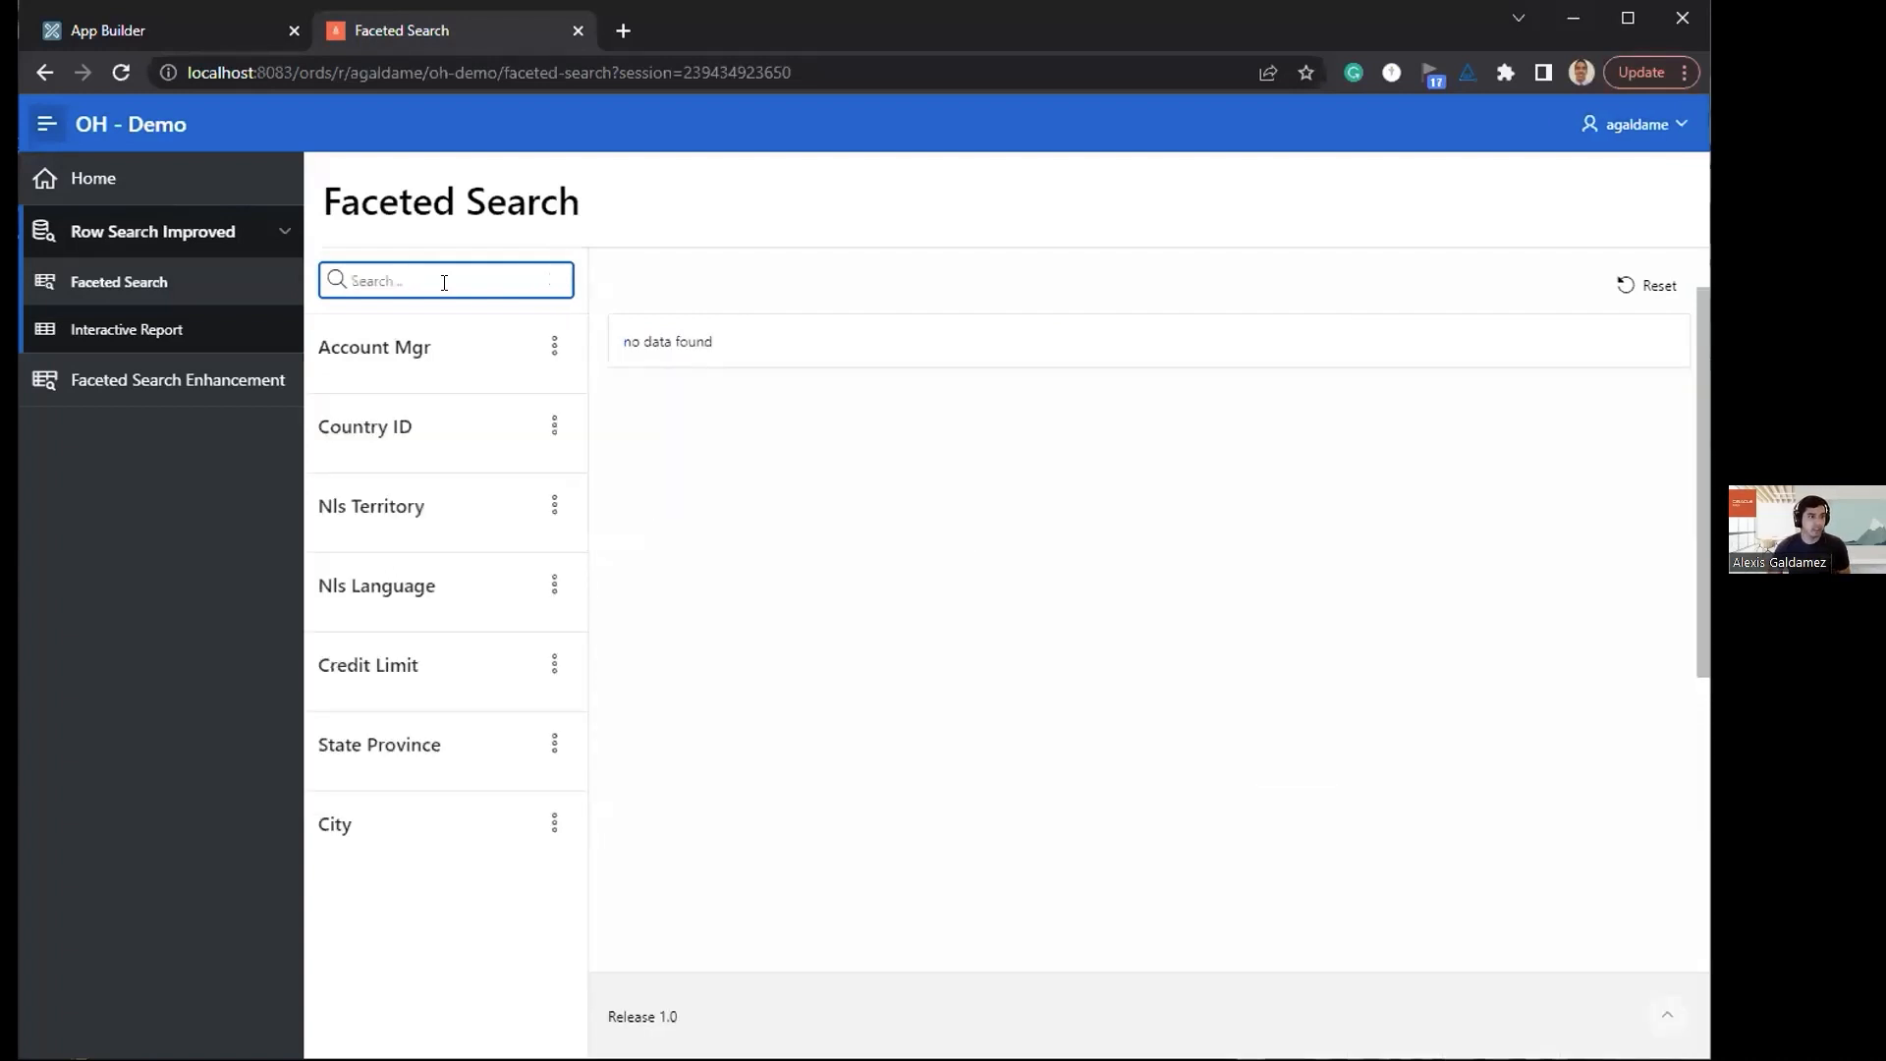
Step: Open the Interactive Report page, search its rows for "completed develop" and remove that filter
{"action": "left_click", "coordinate": [187, 343]}
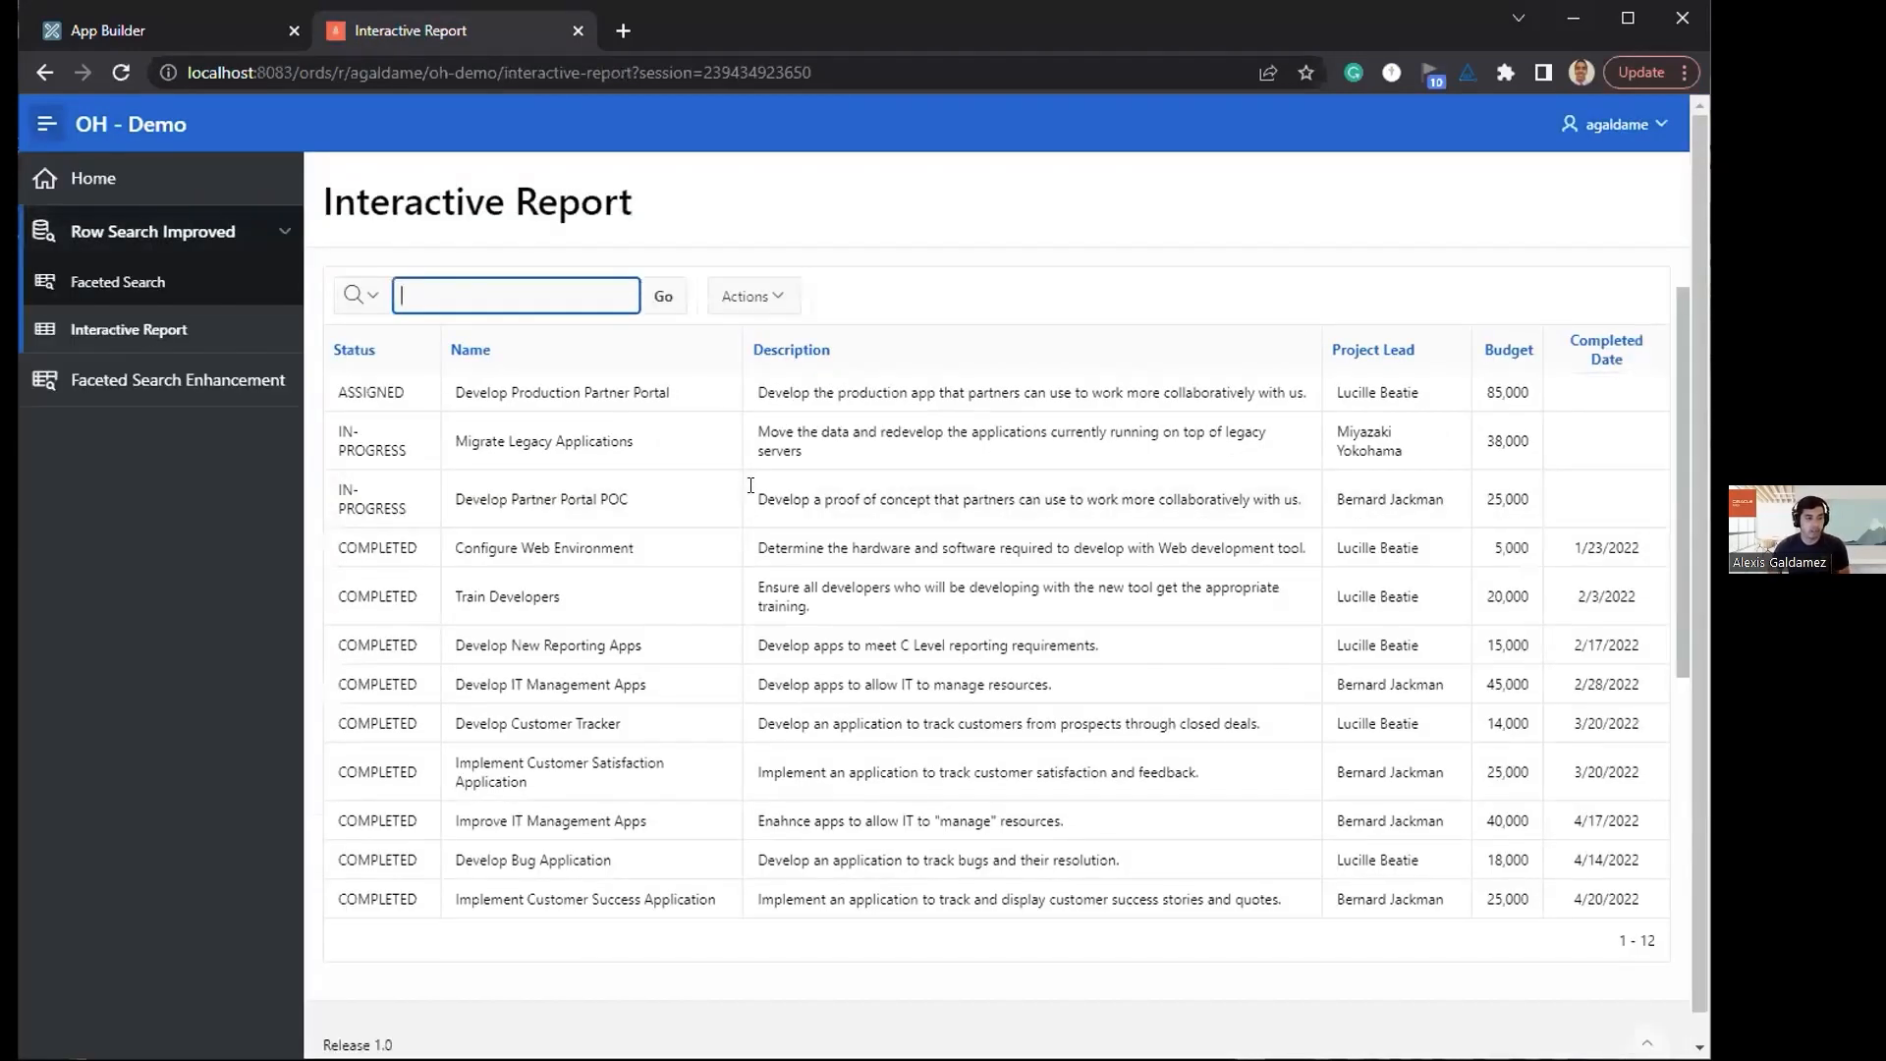
{"action": "type", "text": "c"}
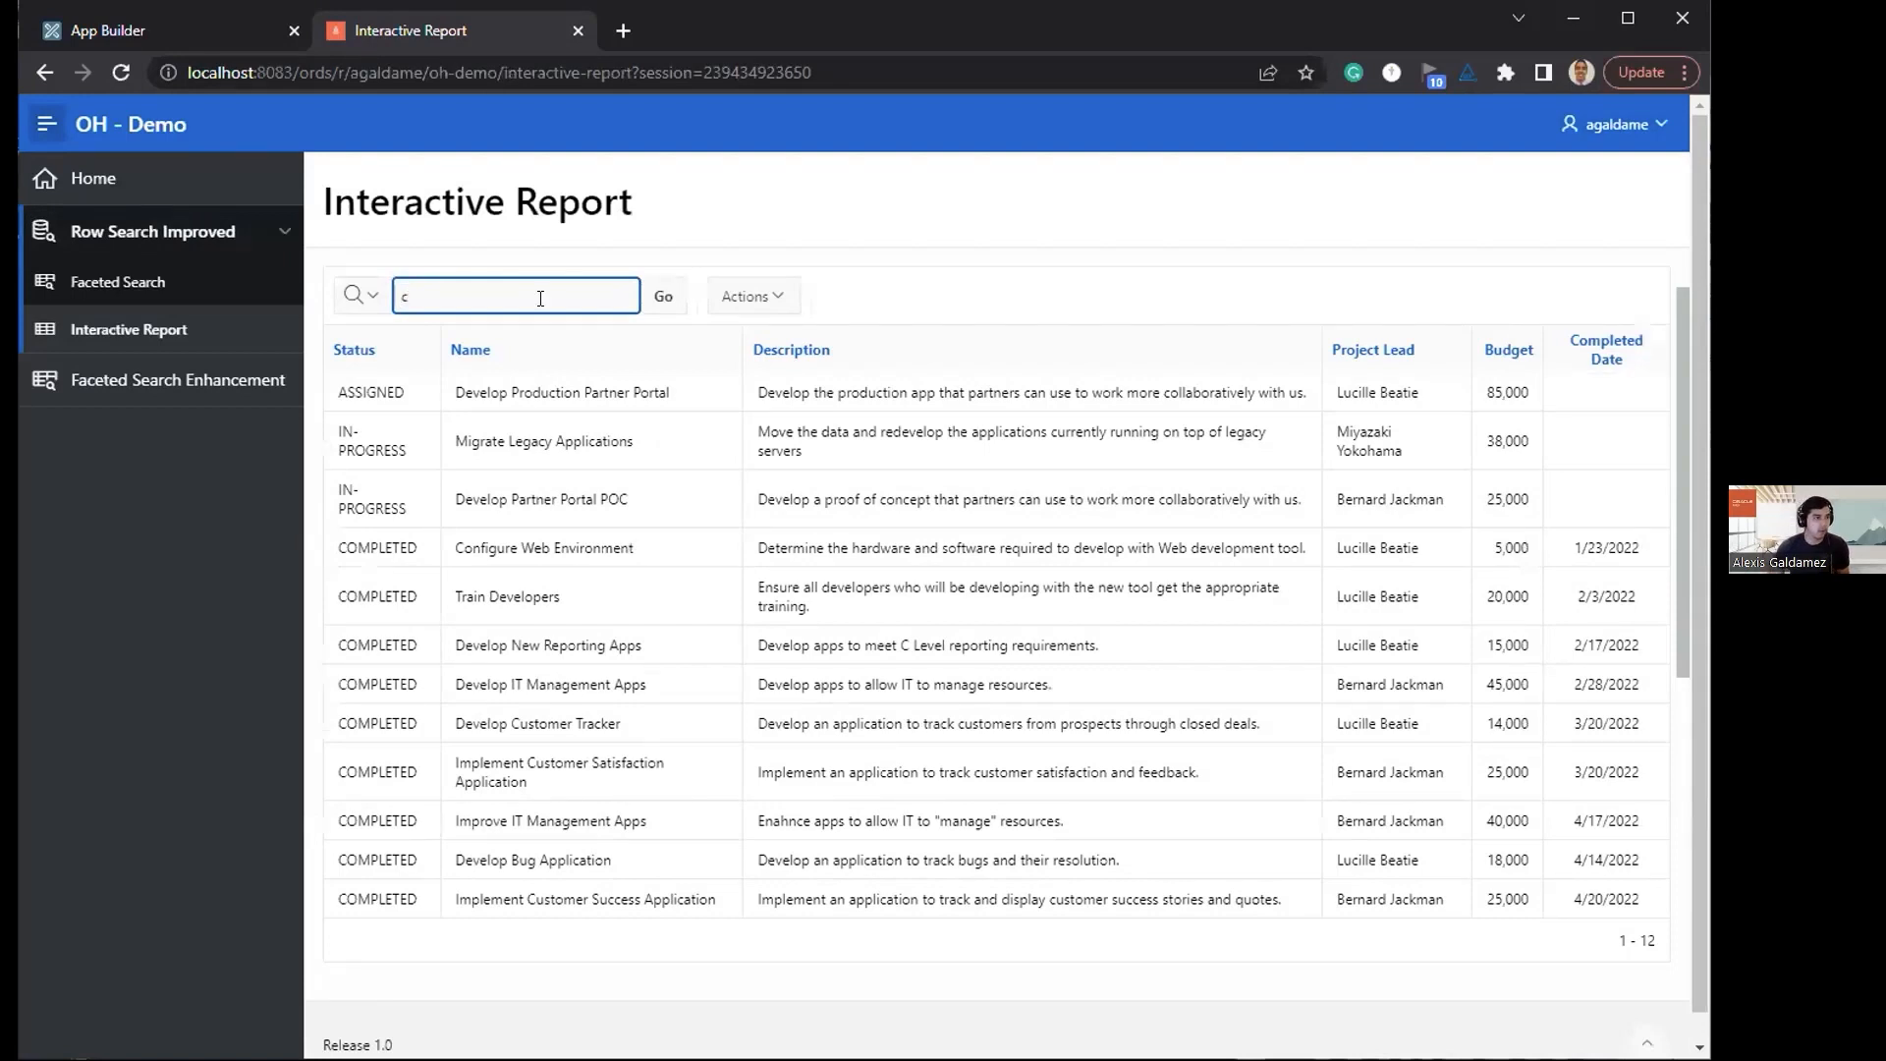
{"action": "type", "text": "ompleted devel"}
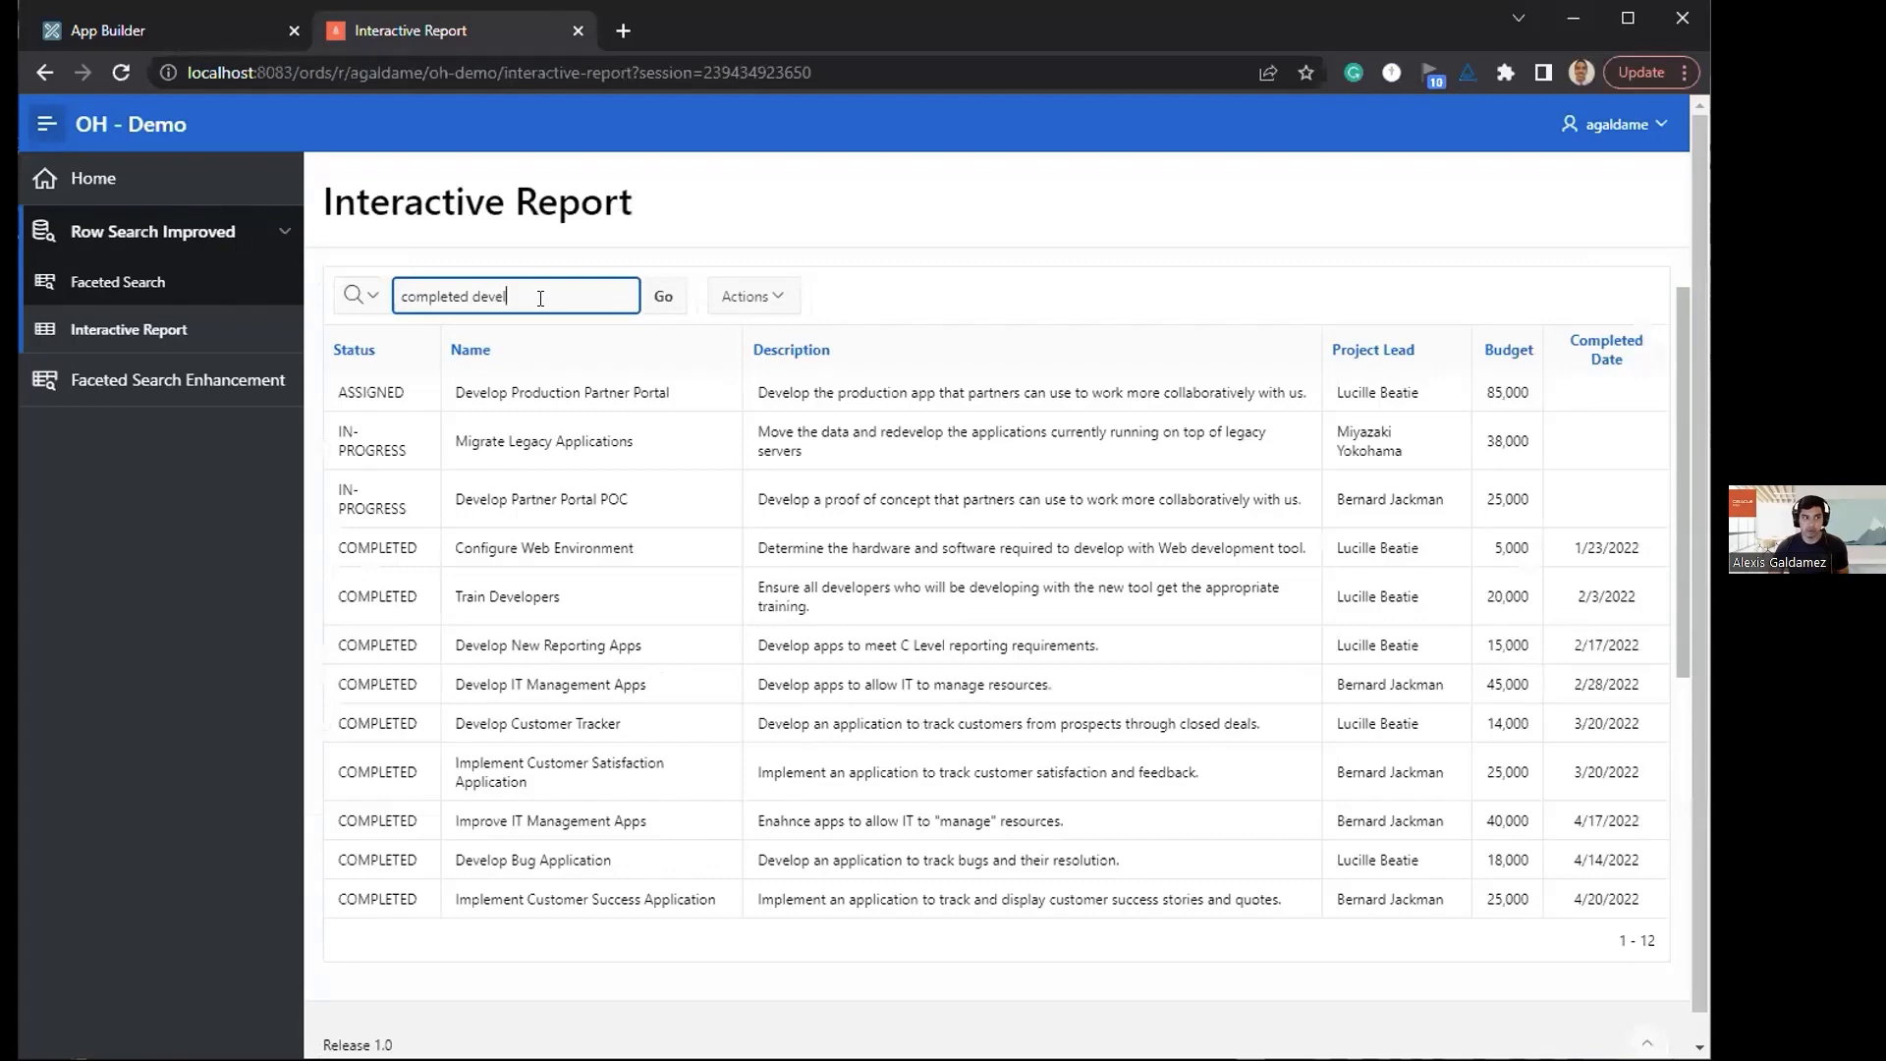
{"action": "type", "text": "op"}
{"action": "key", "text": "Return"}
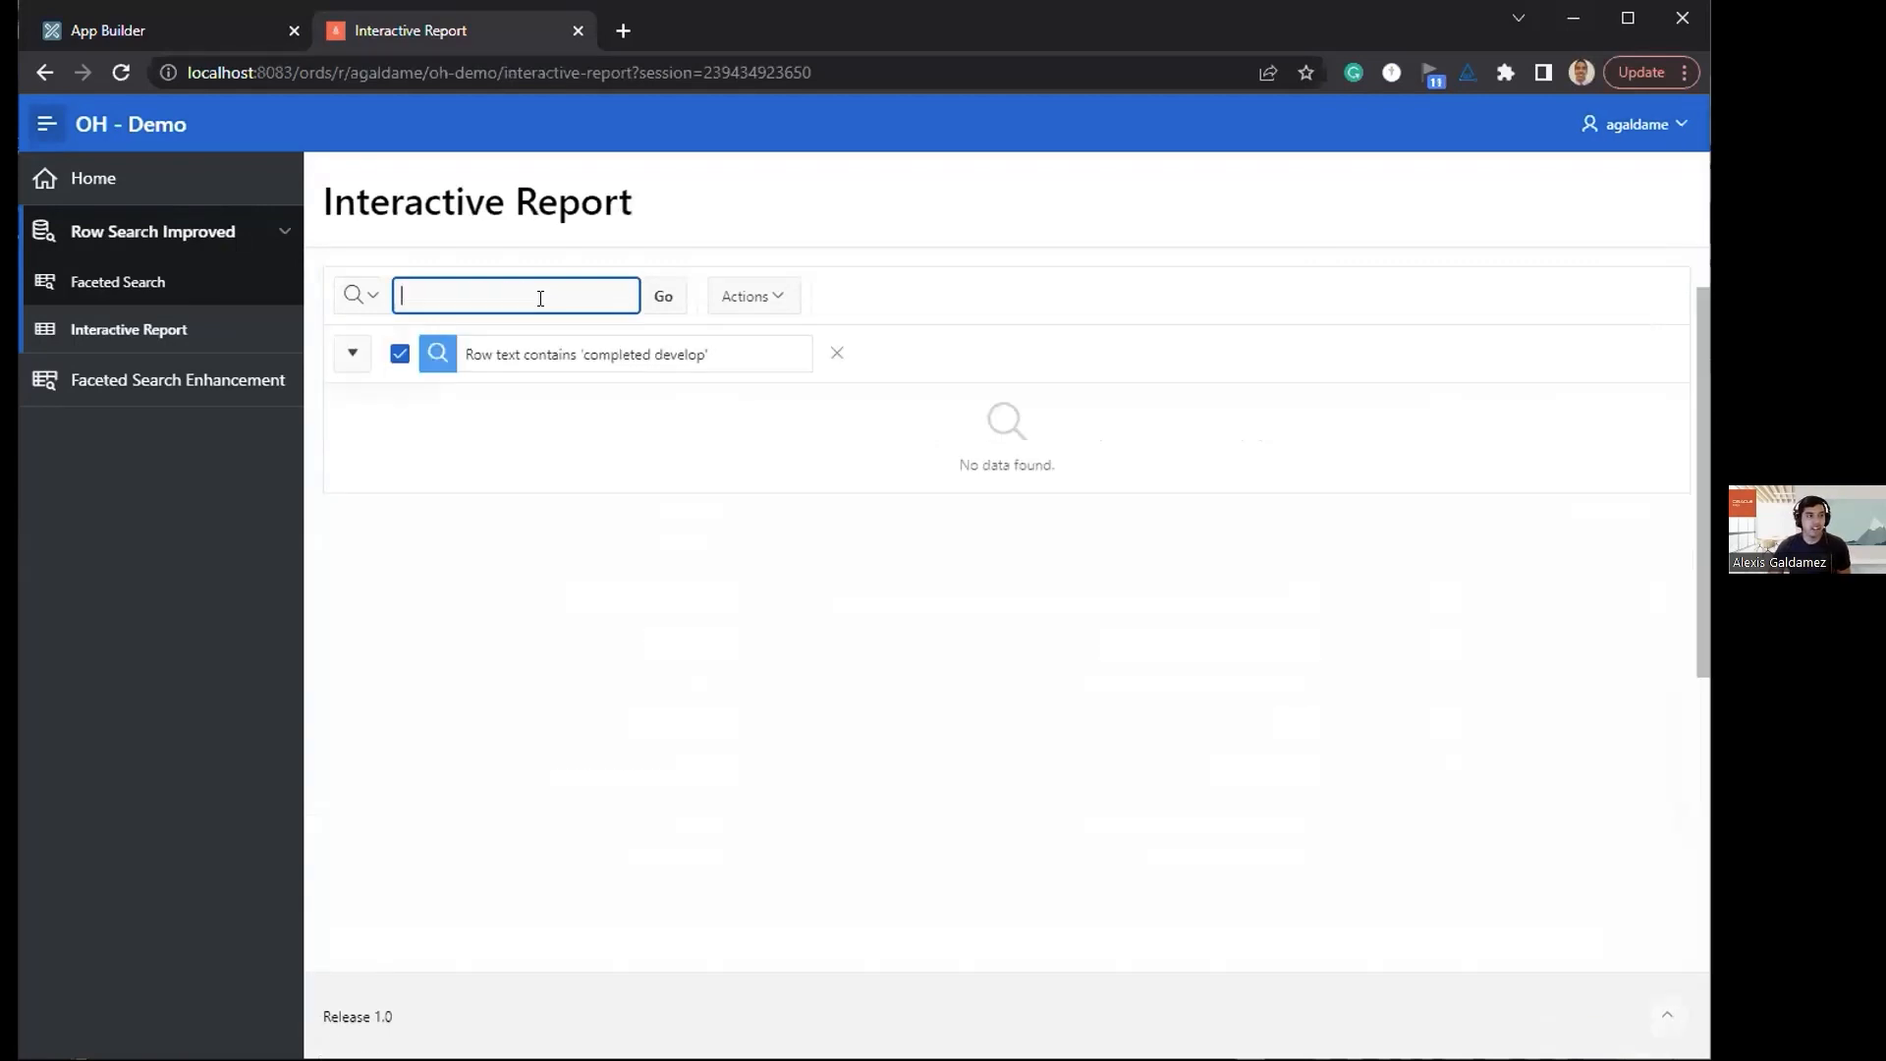
{"action": "left_click", "coordinate": [836, 352]}
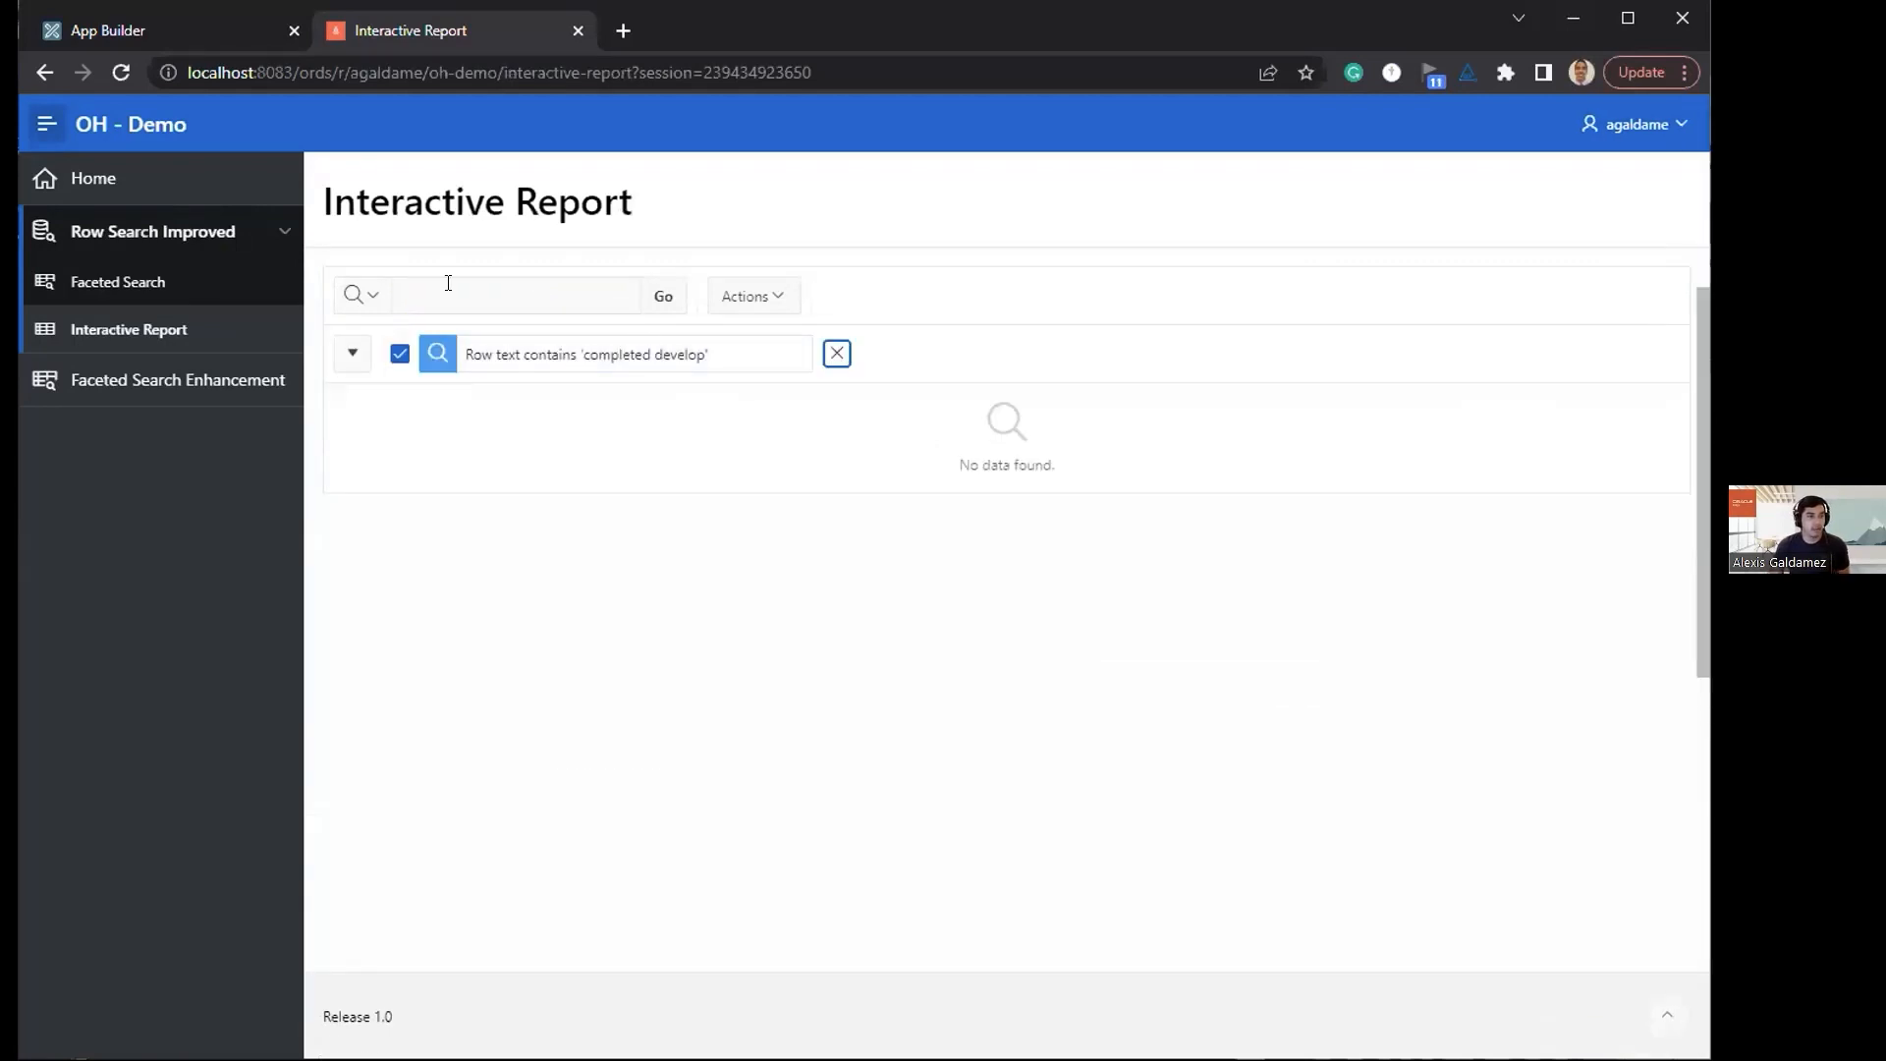
{"action": "type", "text": "complted"}
{"action": "key", "text": "Return"}
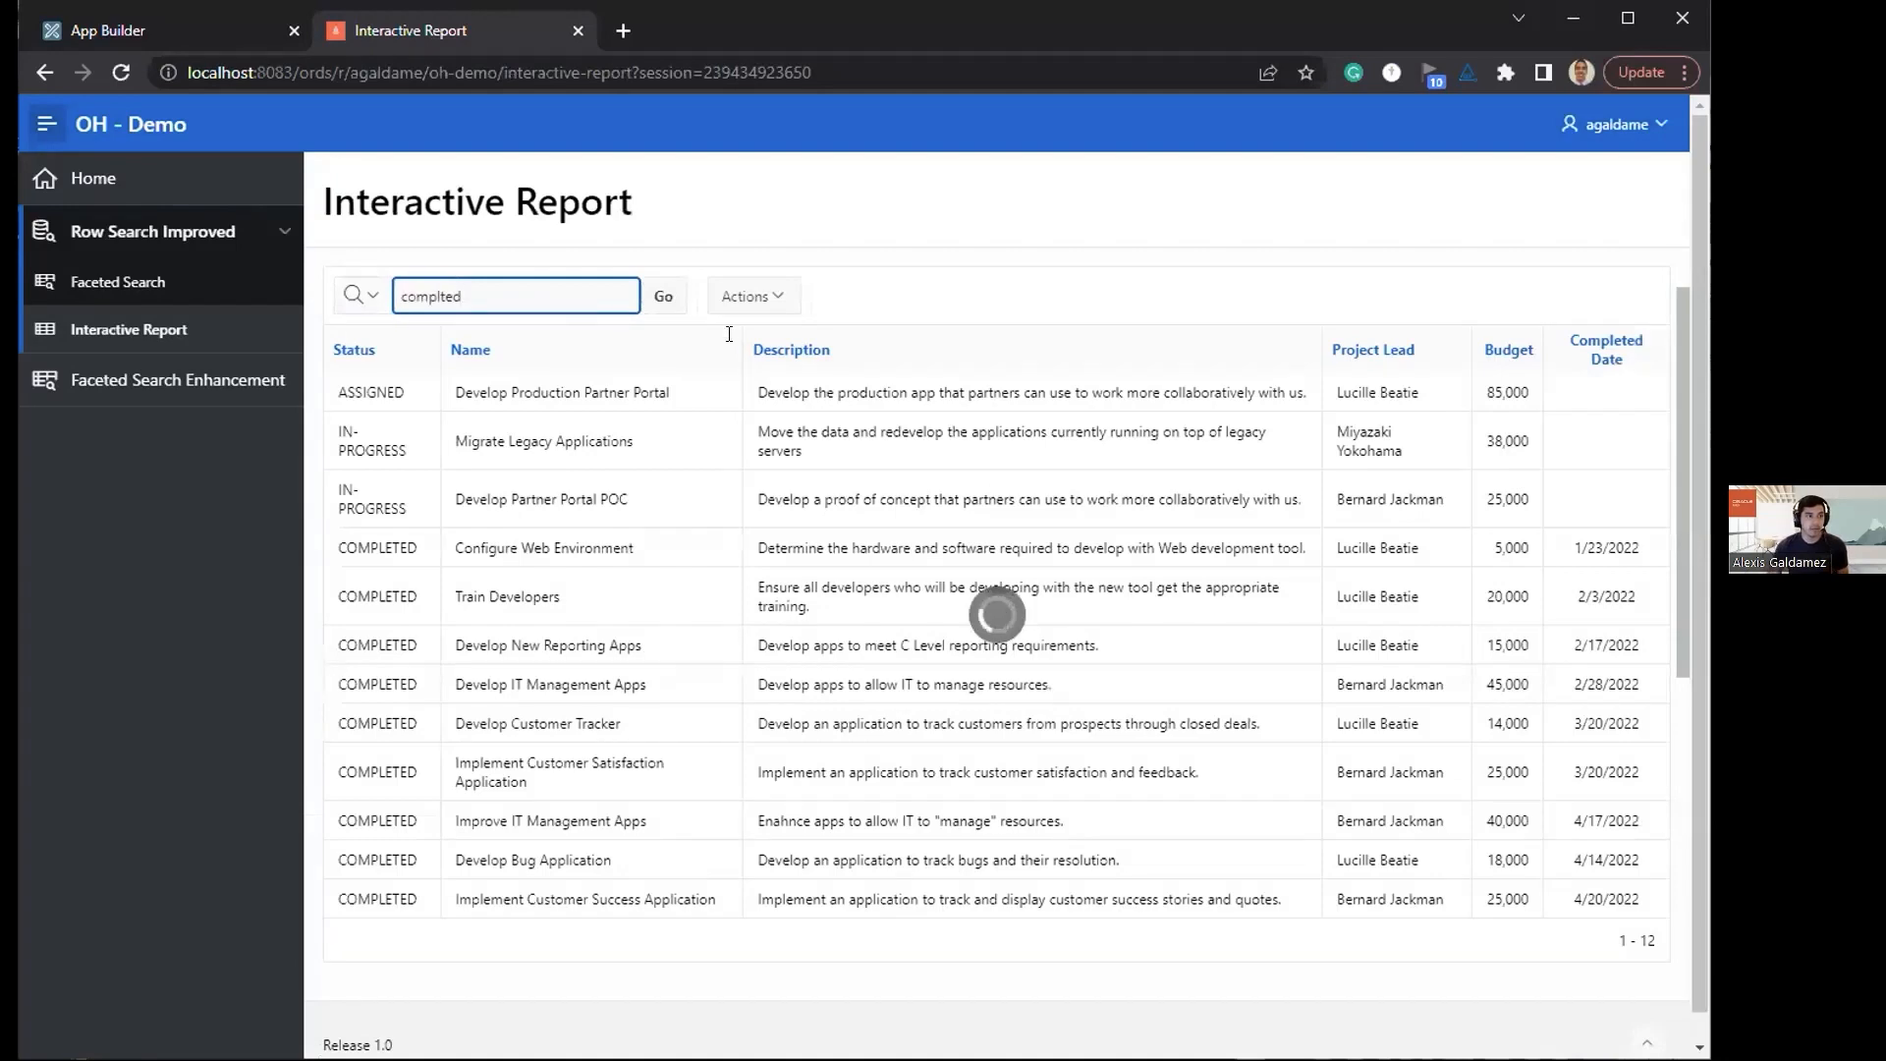
{"action": "left_click", "coordinate": [837, 352]}
Step: Filter the interactive report by "completed" and additionally by "develop" as separate row searches, and remove both filters
{"action": "left_click", "coordinate": [483, 285]}
{"action": "type", "text": "co"}
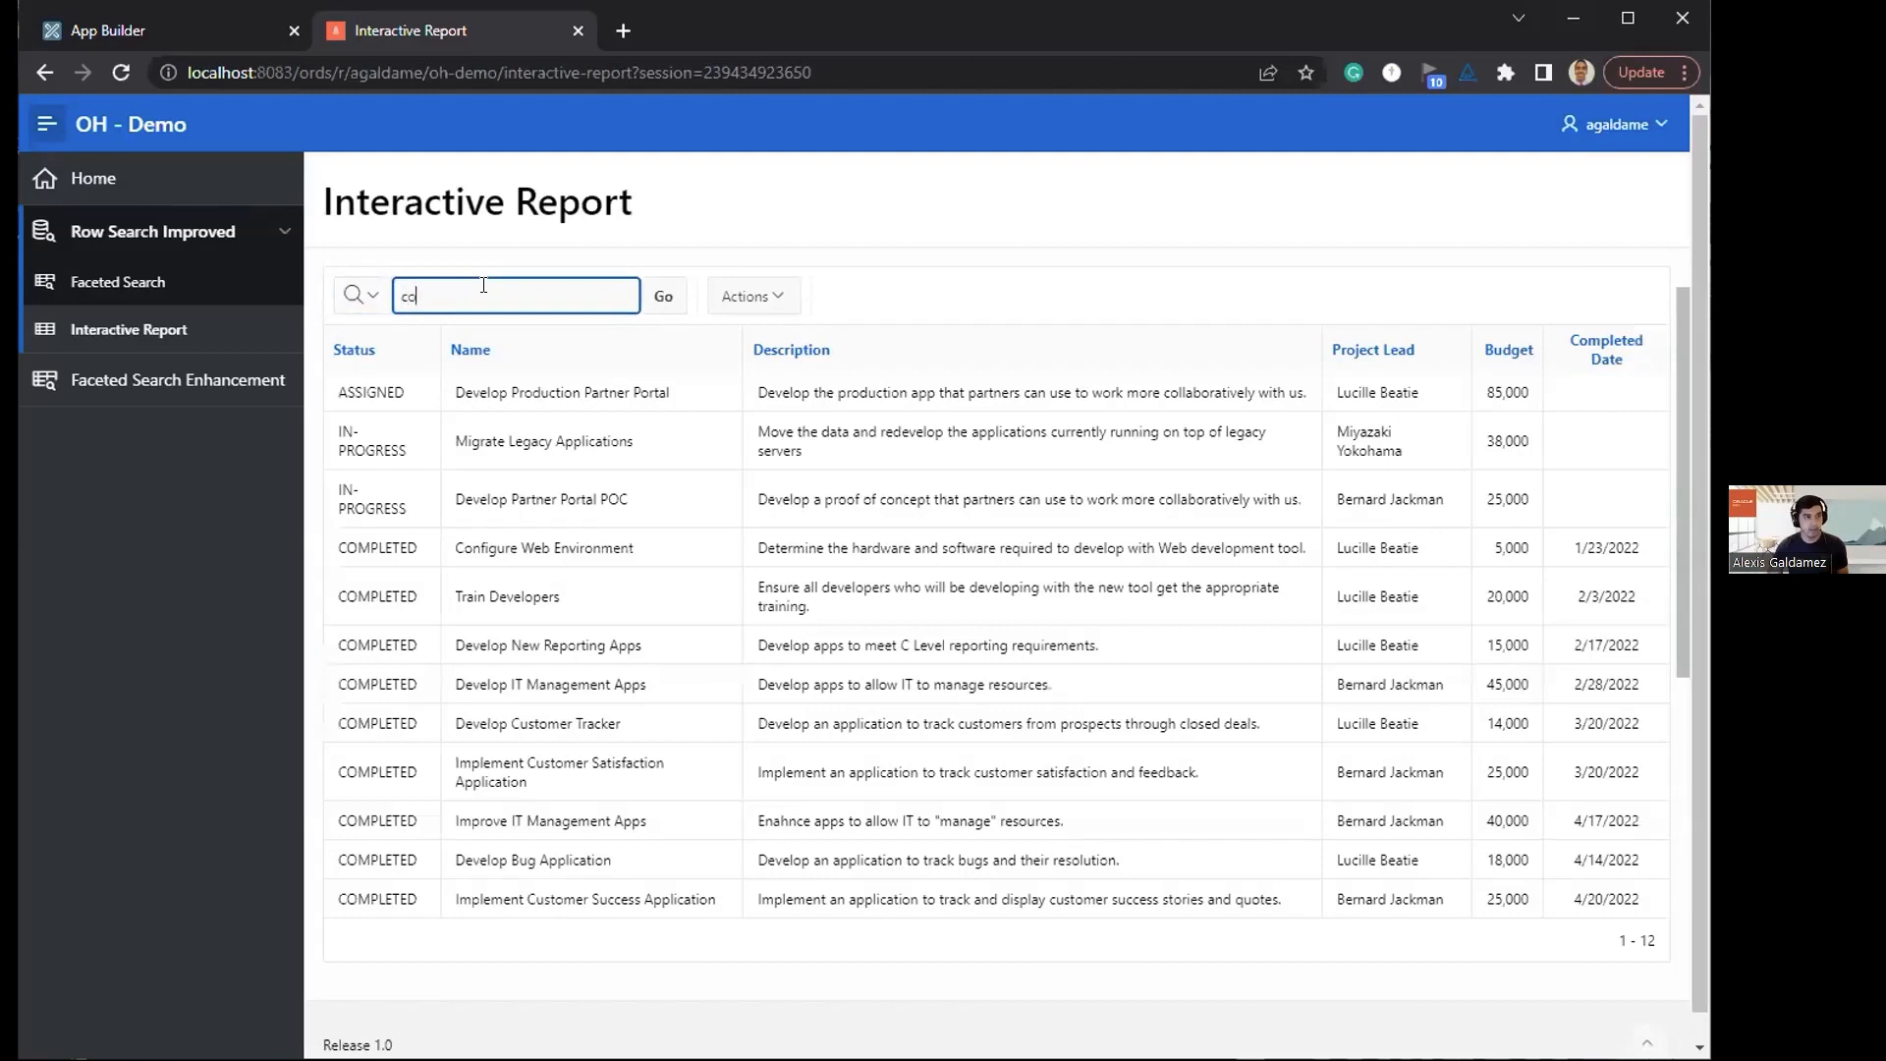
{"action": "type", "text": "mpleted"}
{"action": "key", "text": "Return"}
{"action": "type", "text": "develop"}
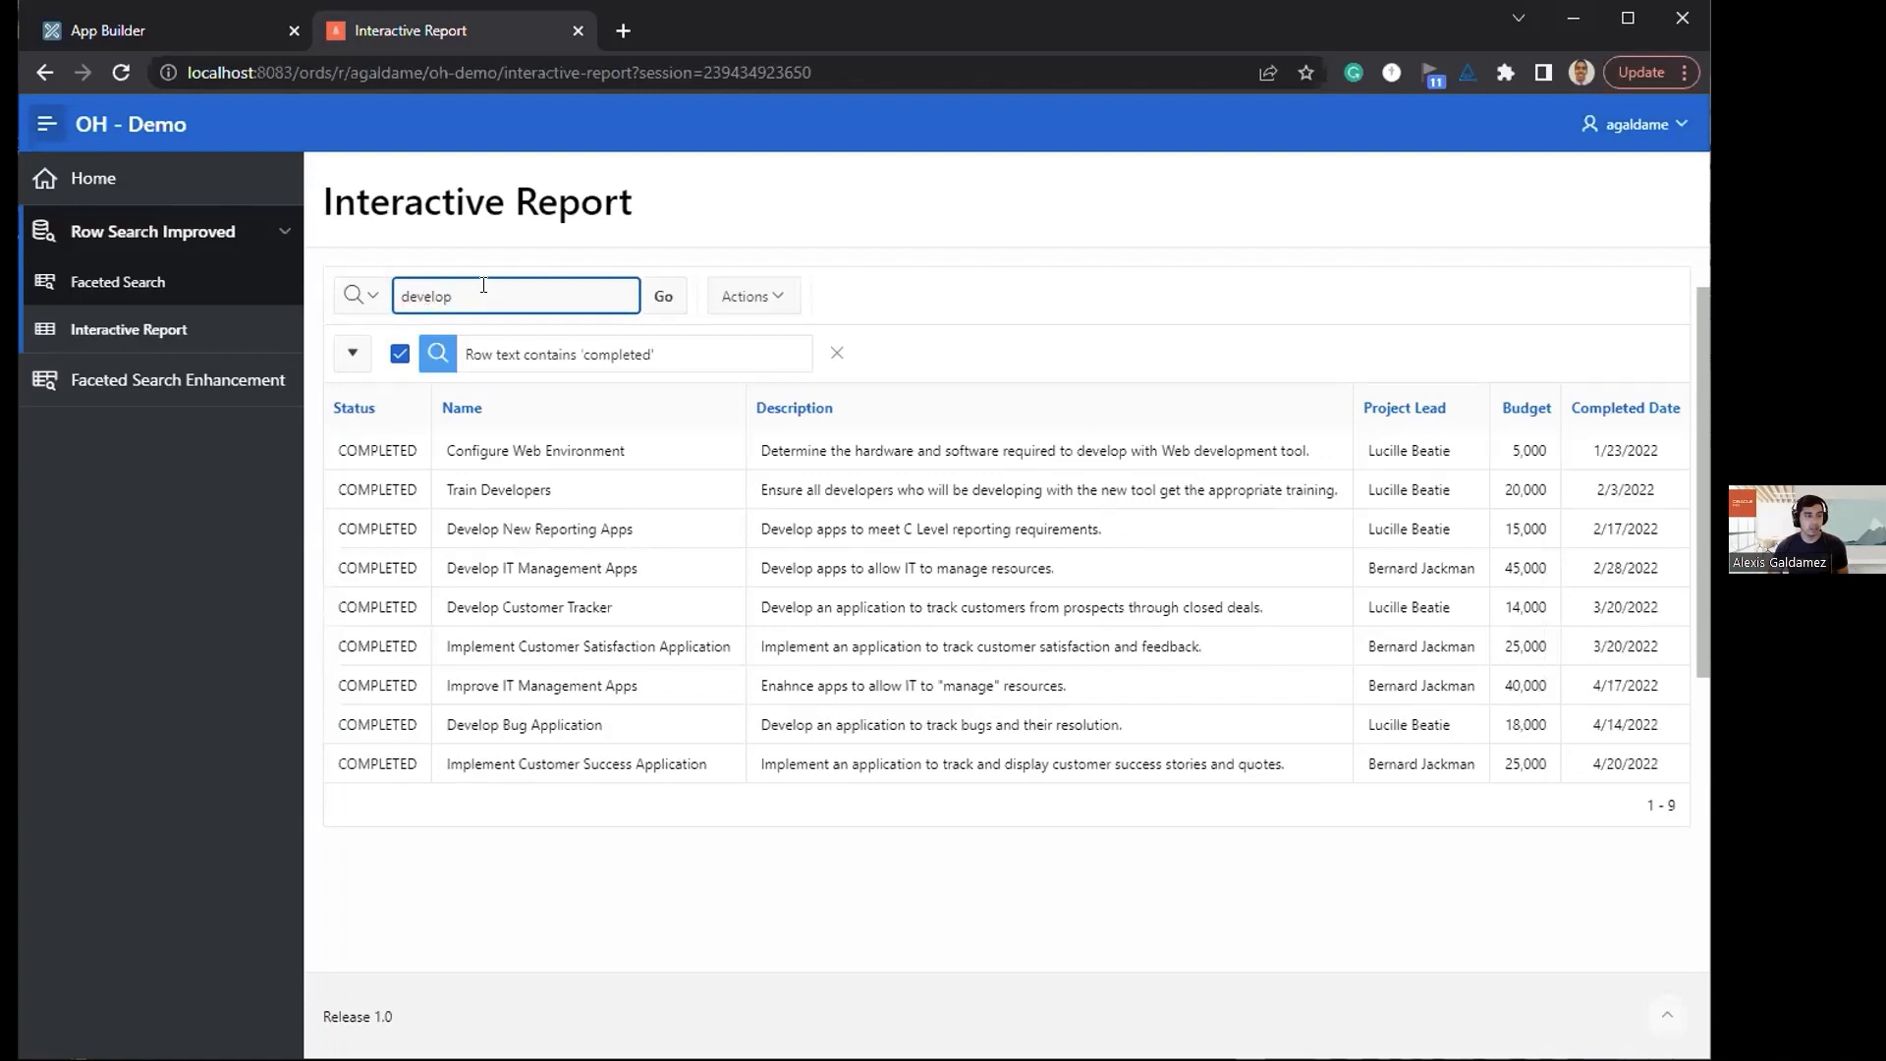
{"action": "key", "text": "Return"}
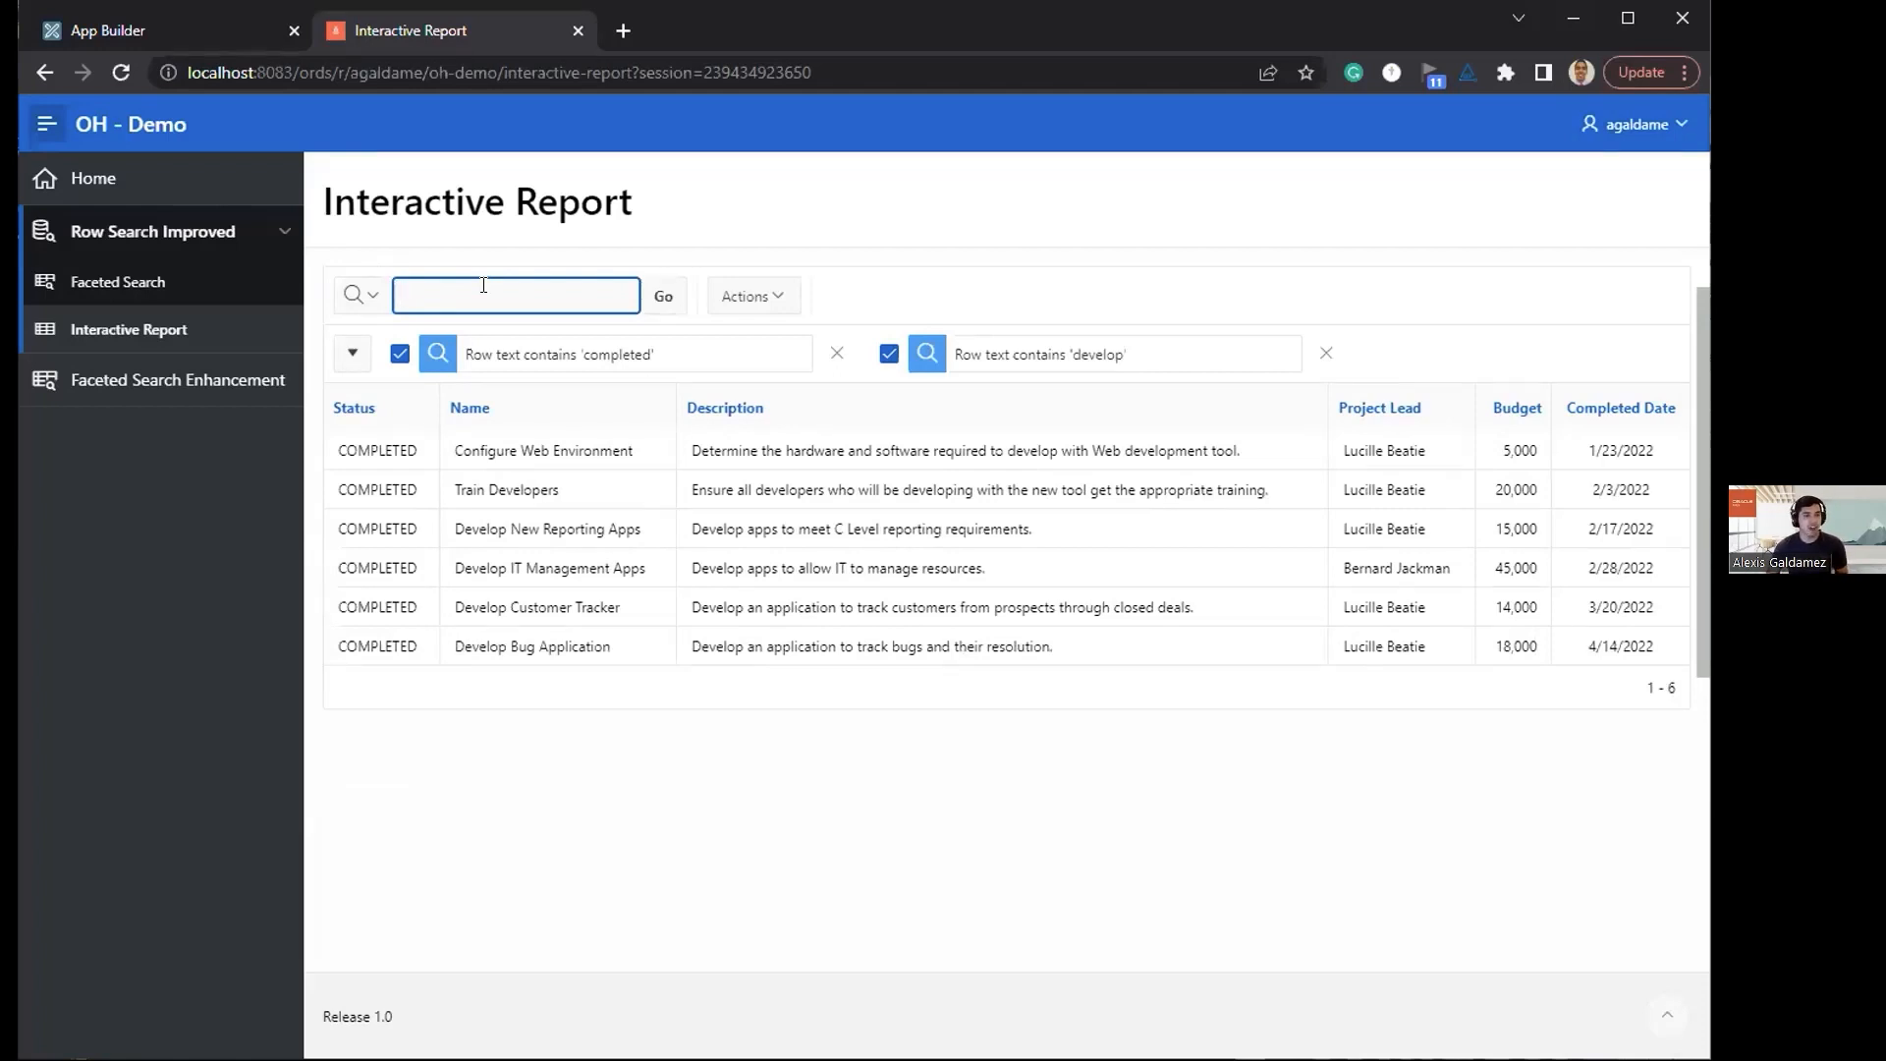
{"action": "left_click", "coordinate": [1322, 354]}
{"action": "left_click", "coordinate": [836, 354]}
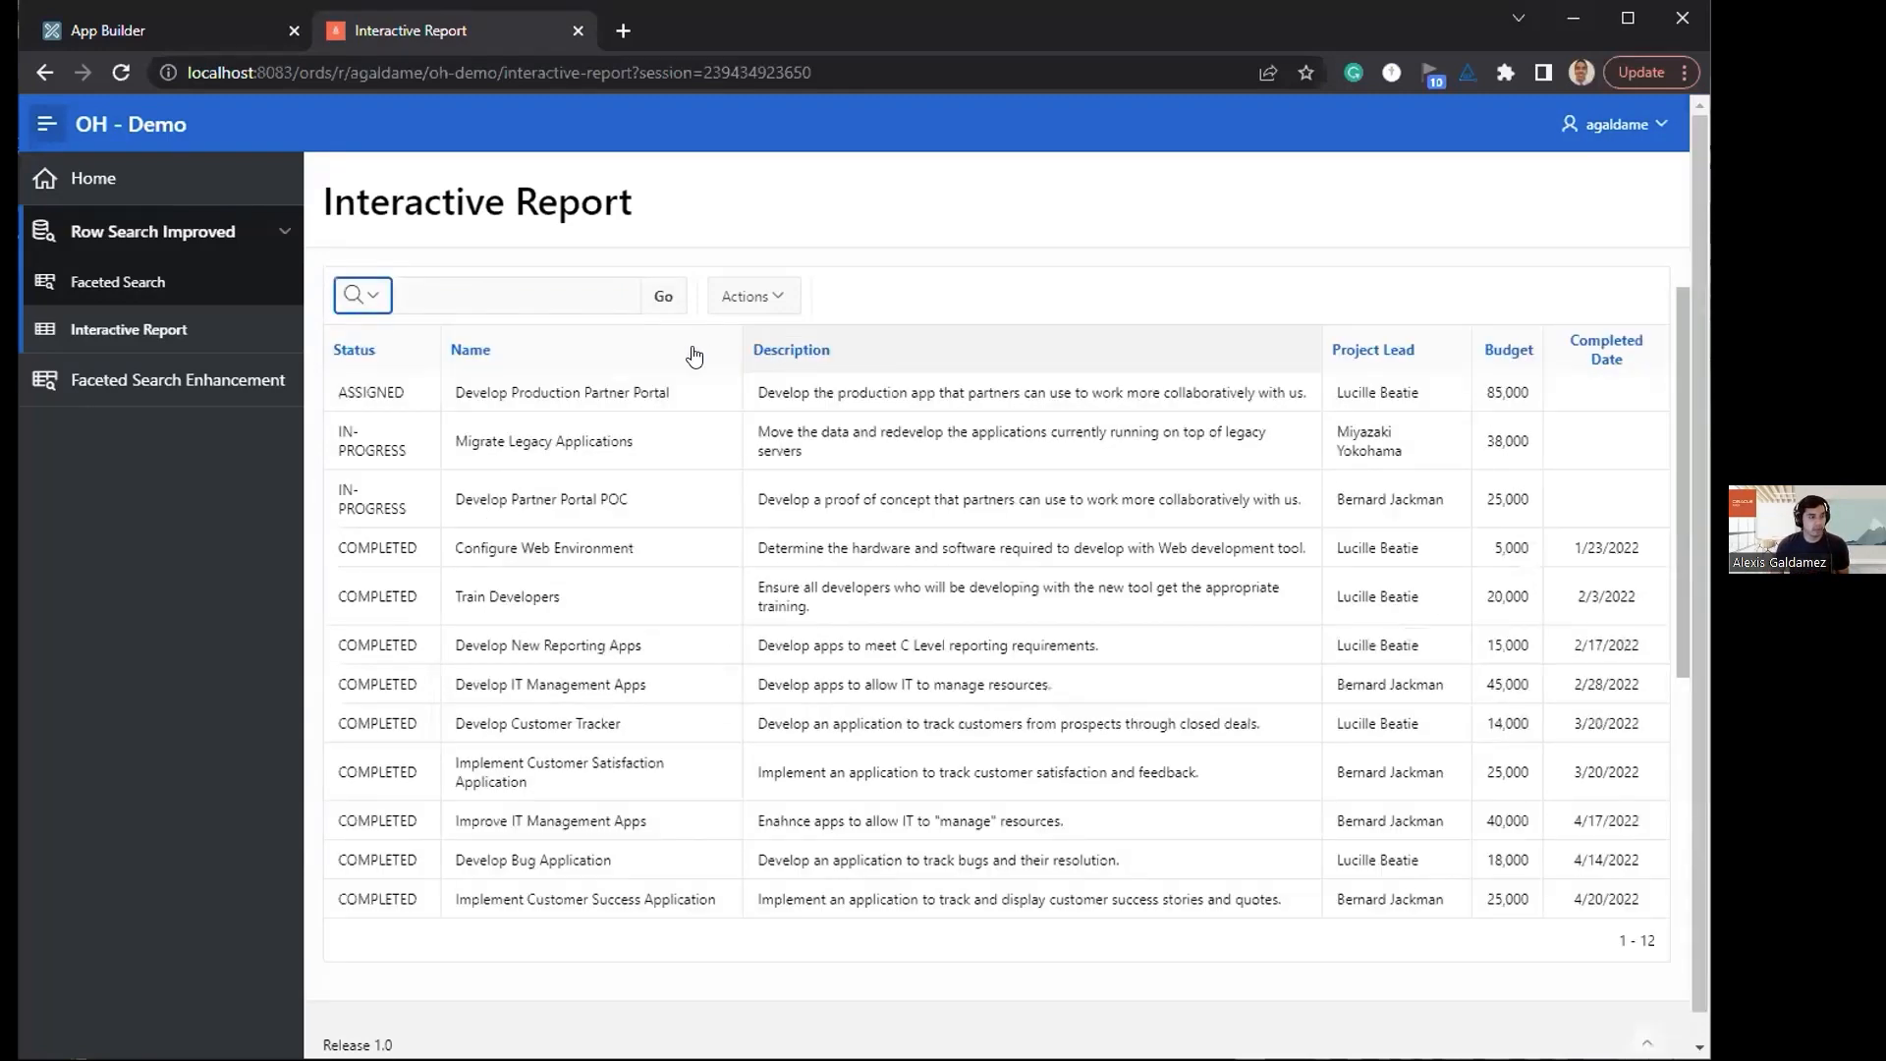
Step: Enable Tokenize Row Search in the application definition of Application 100 and apply the changes
{"action": "left_click", "coordinate": [142, 21]}
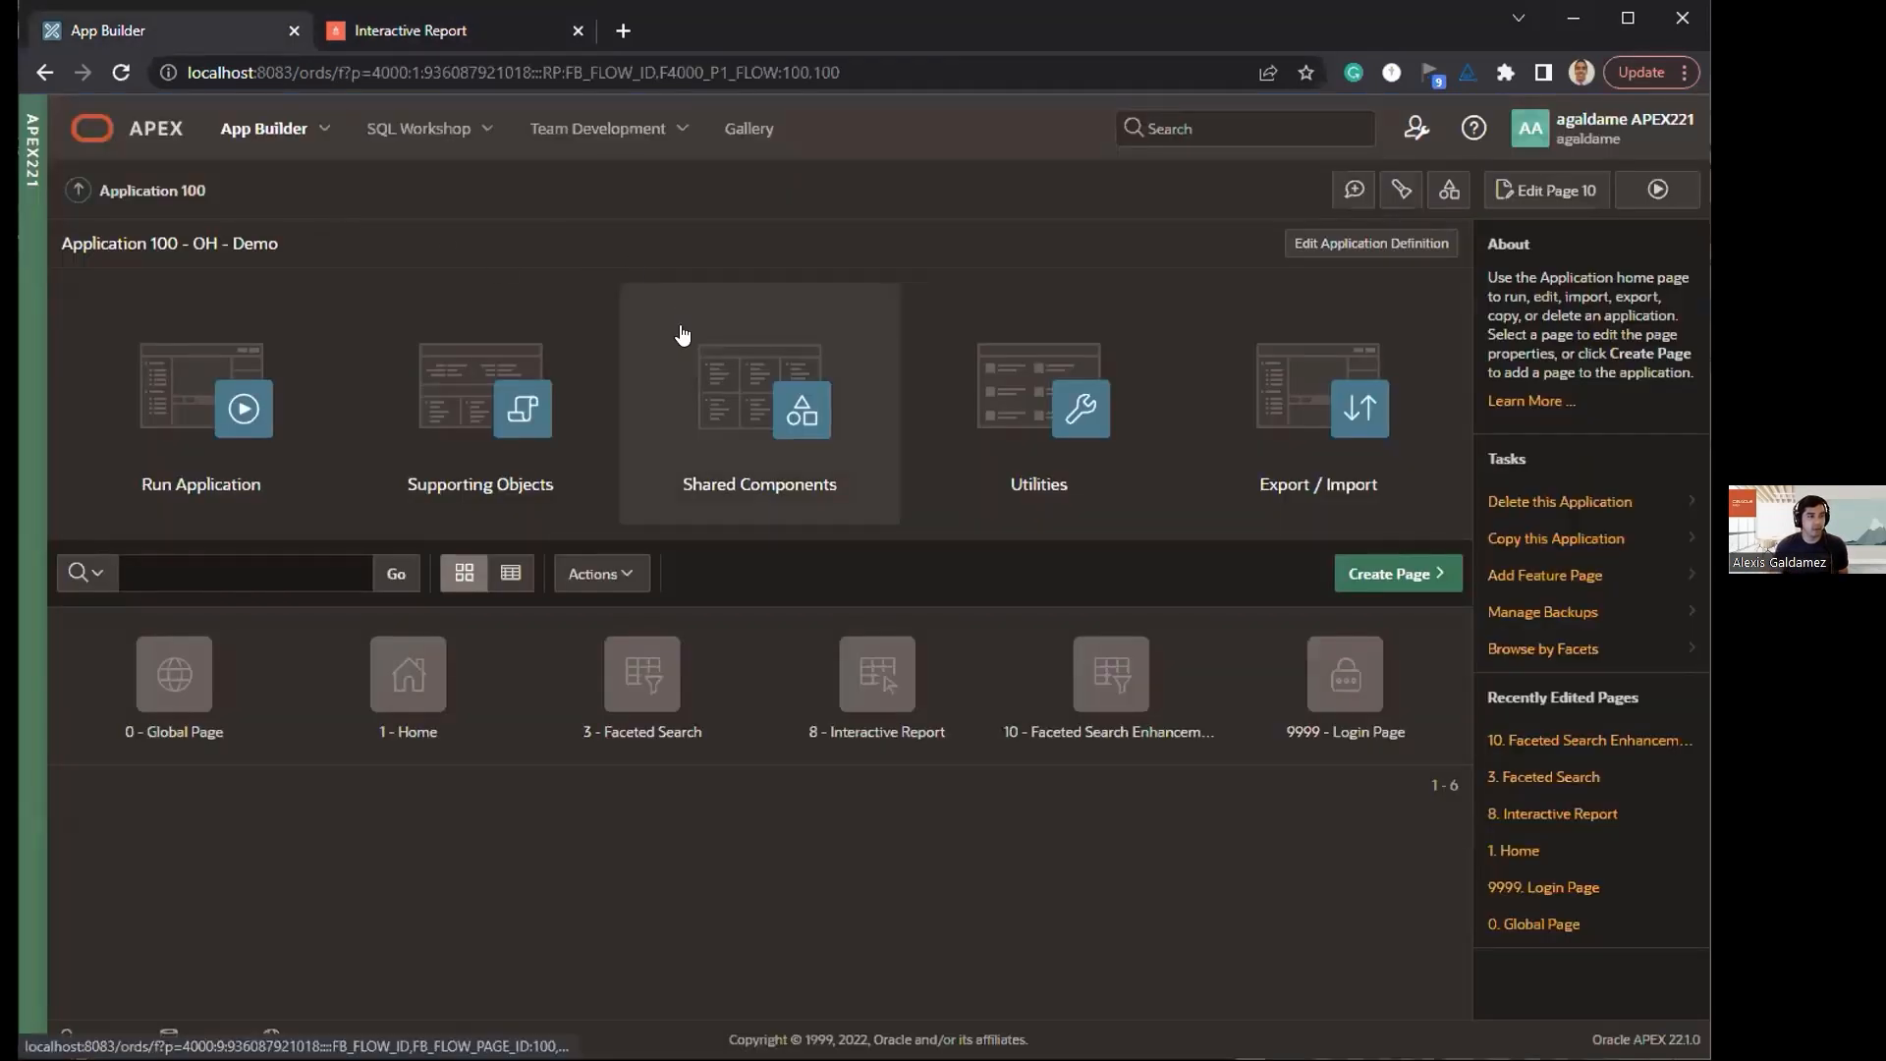
{"action": "left_click", "coordinate": [671, 312]}
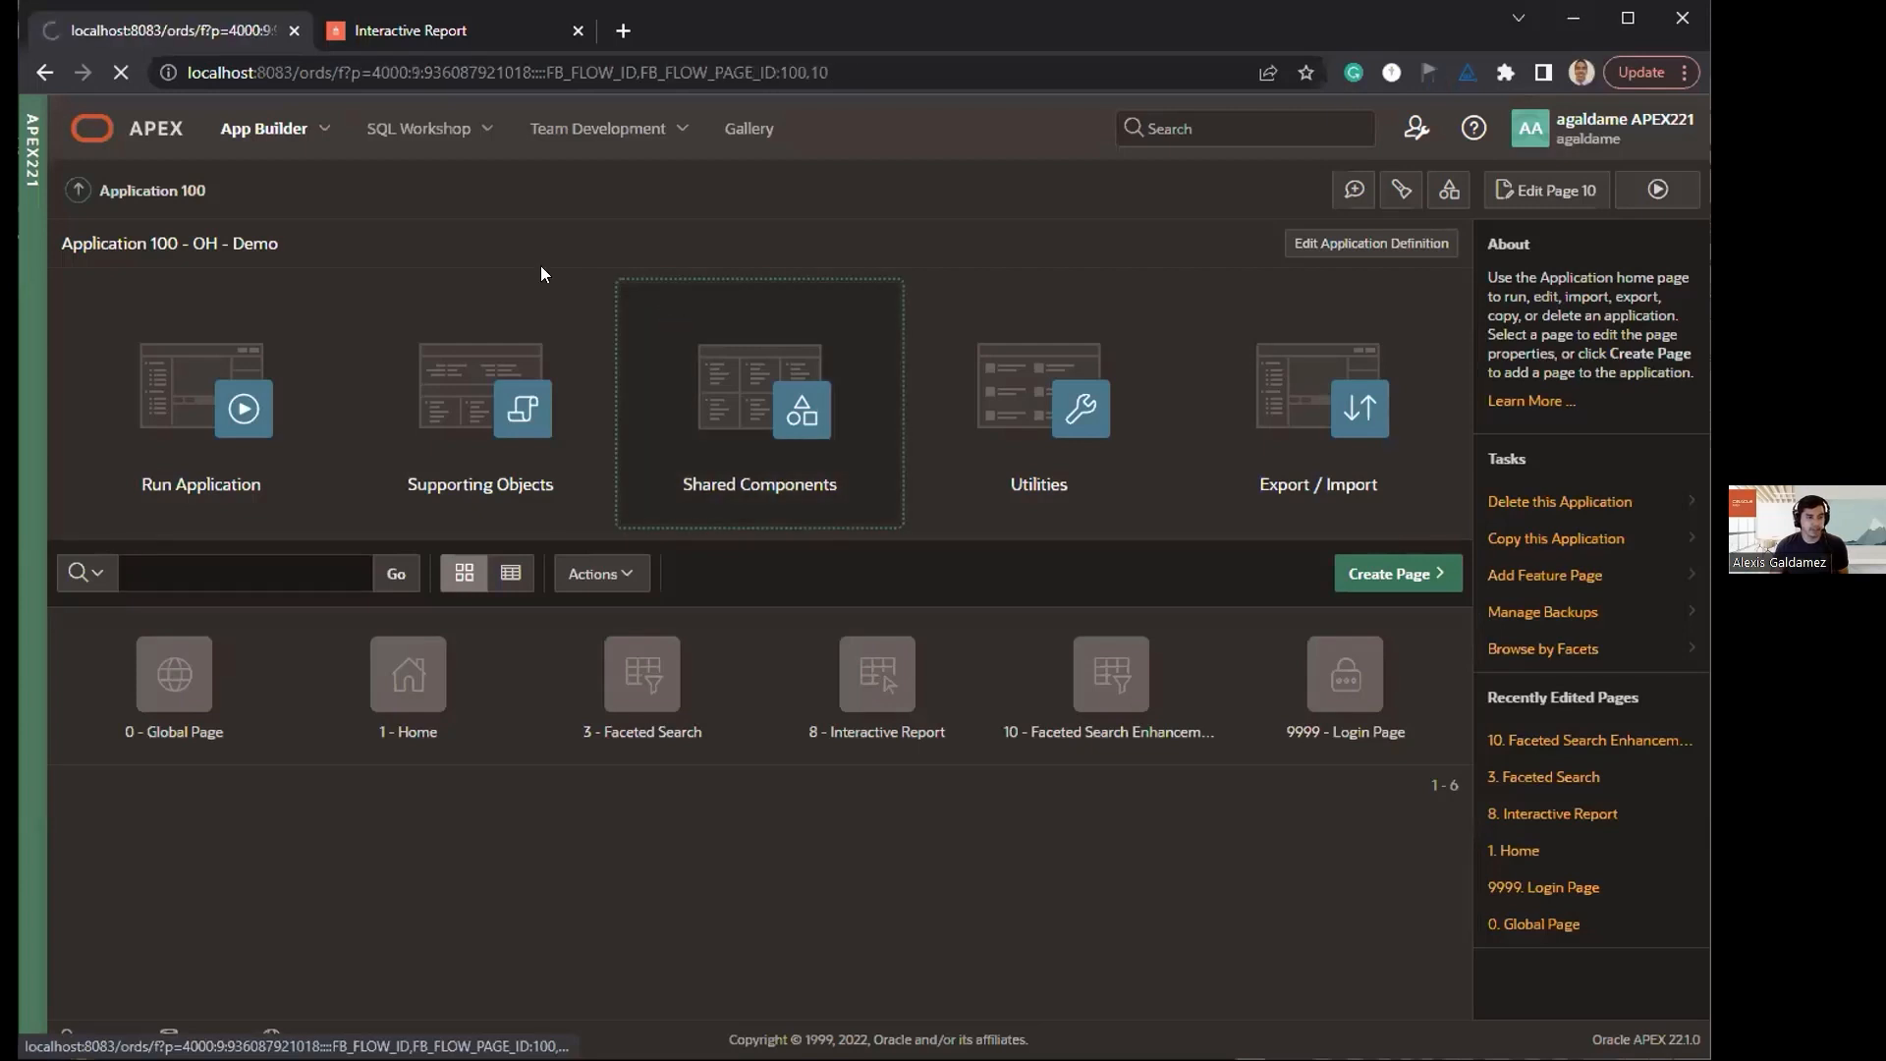
{"action": "left_click", "coordinate": [200, 301]}
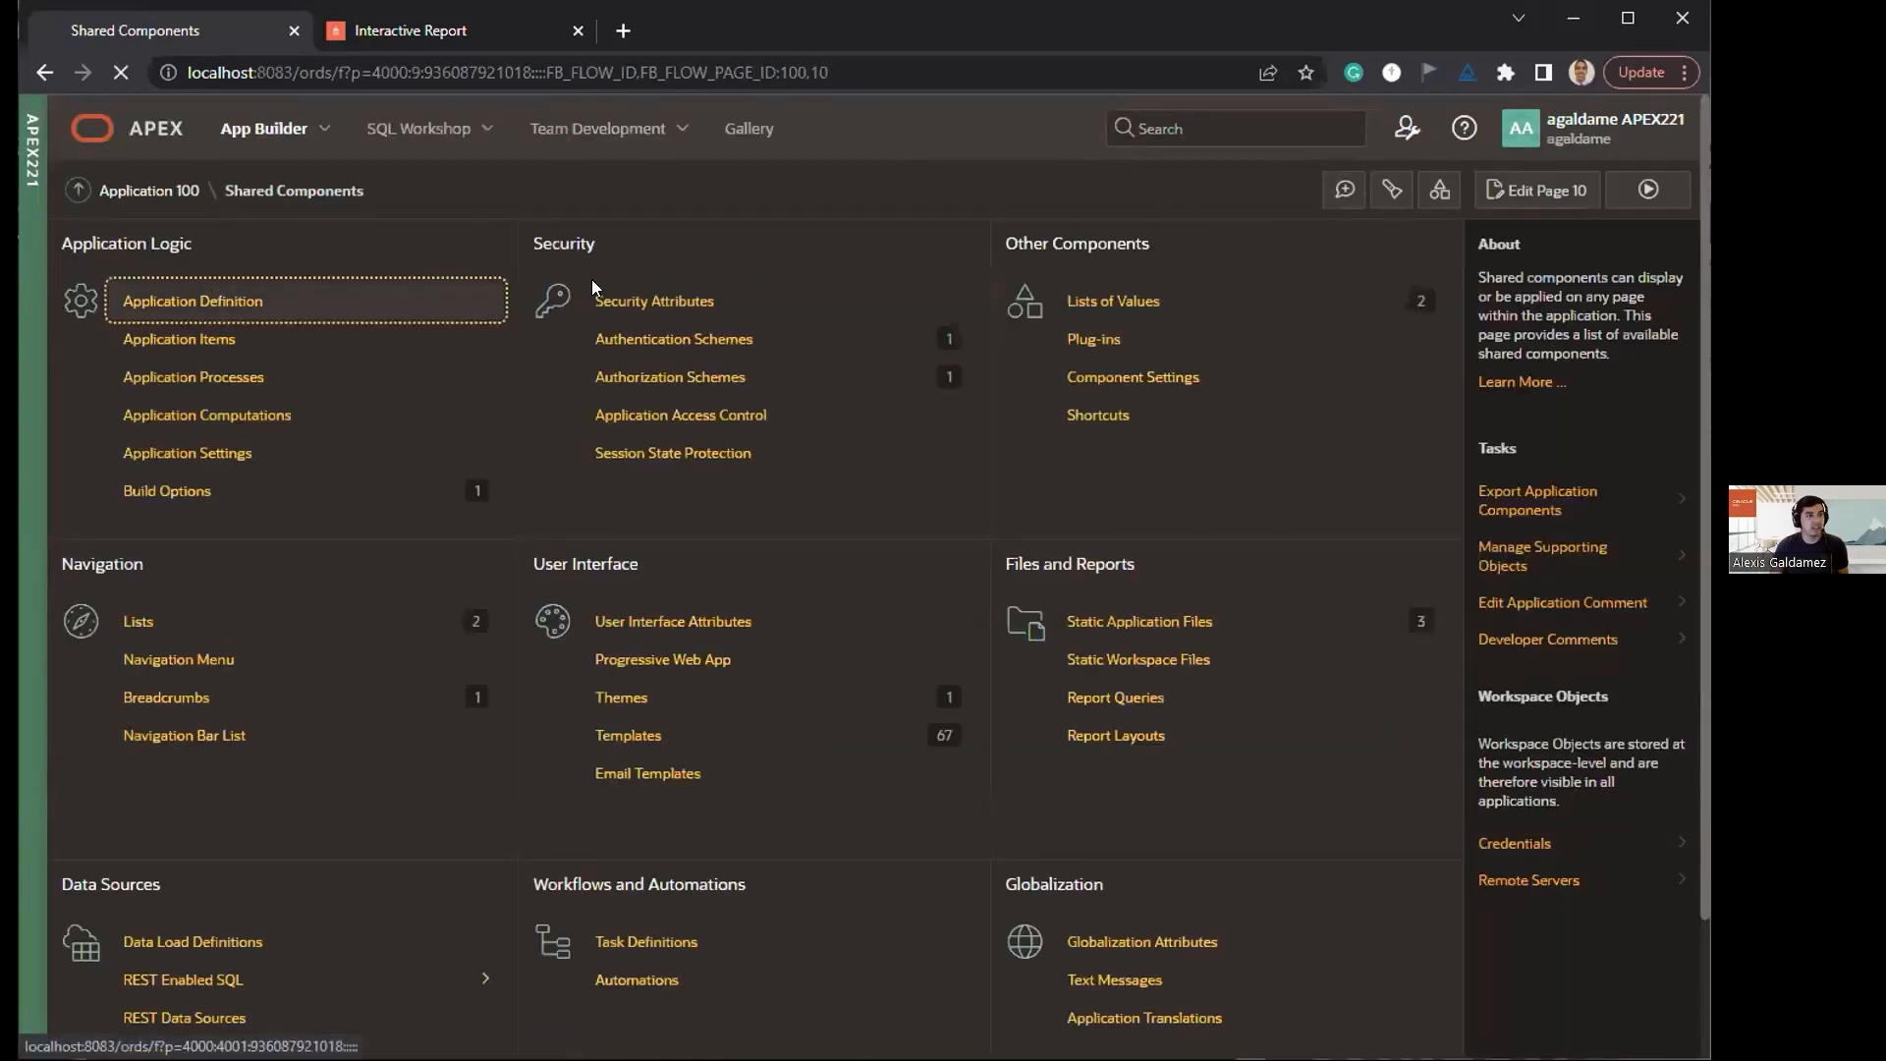
{"action": "scroll", "coordinate": [560, 454], "scroll_direction": "down", "scroll_amount": 3}
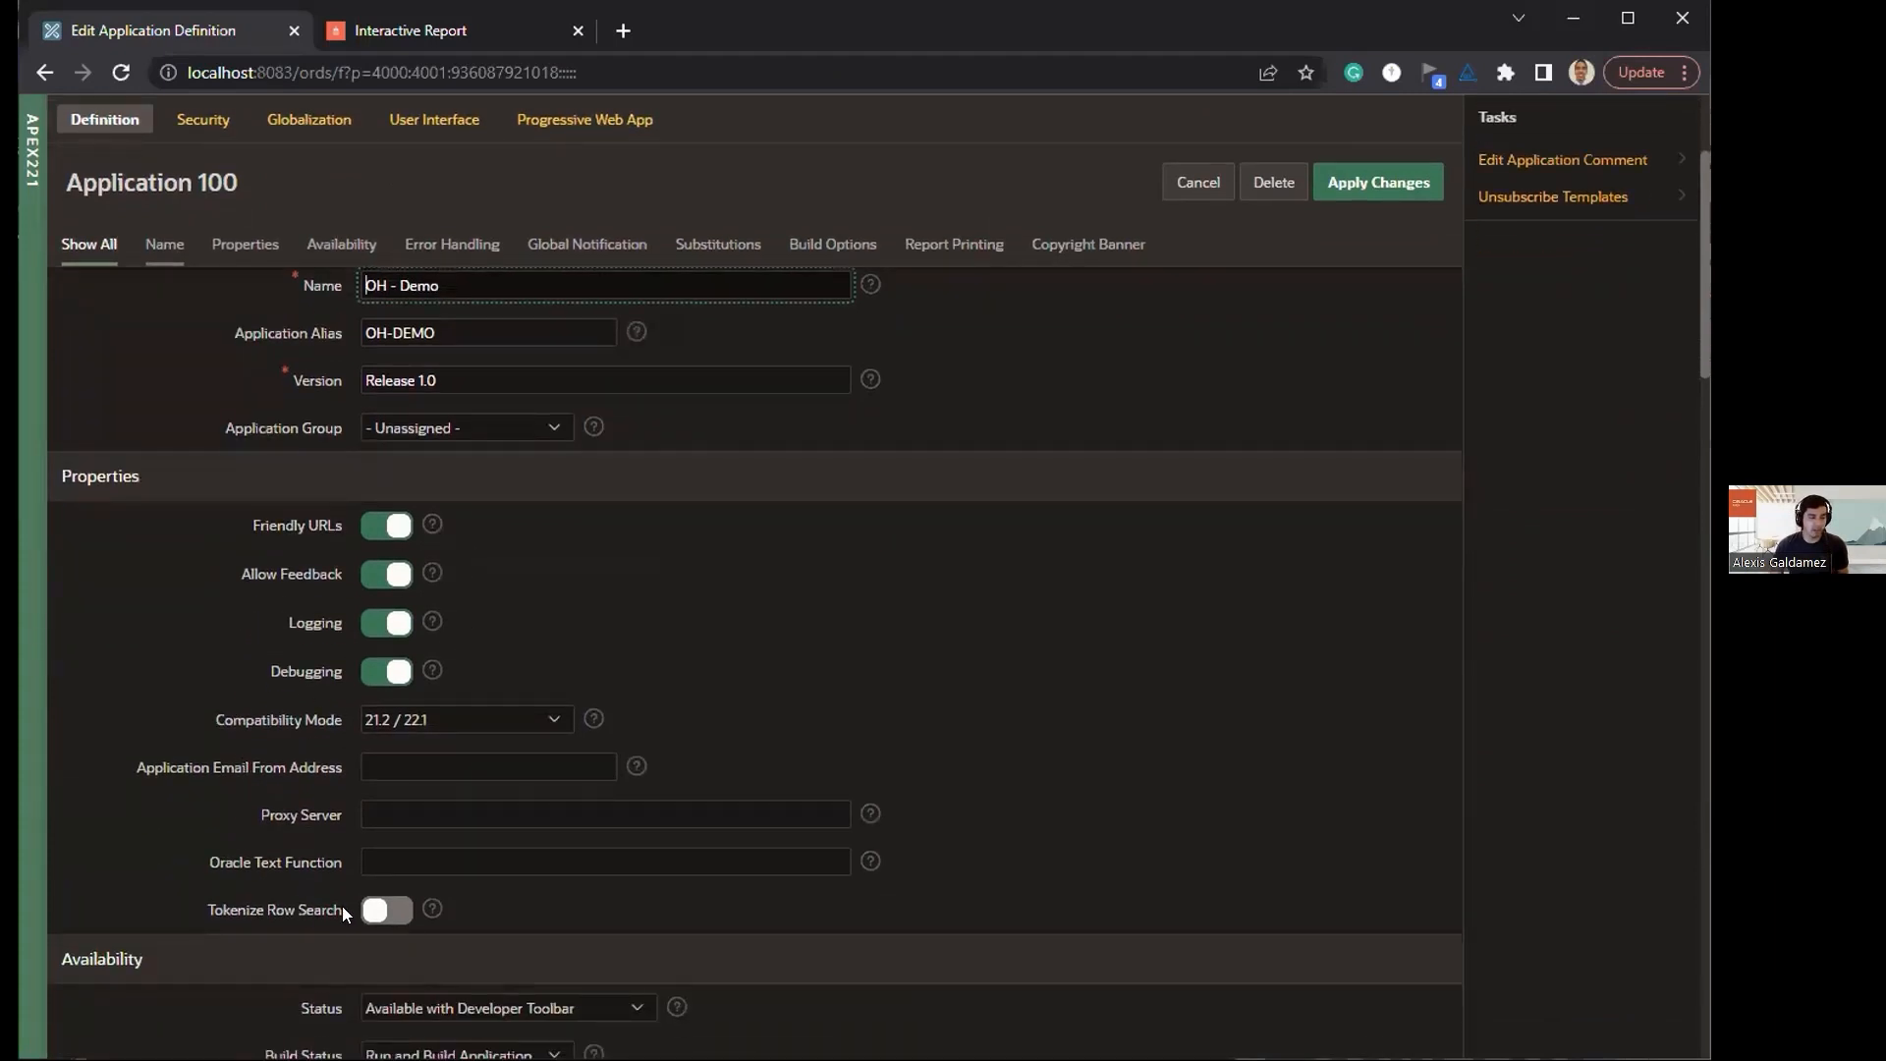
{"action": "left_click", "coordinate": [273, 912]}
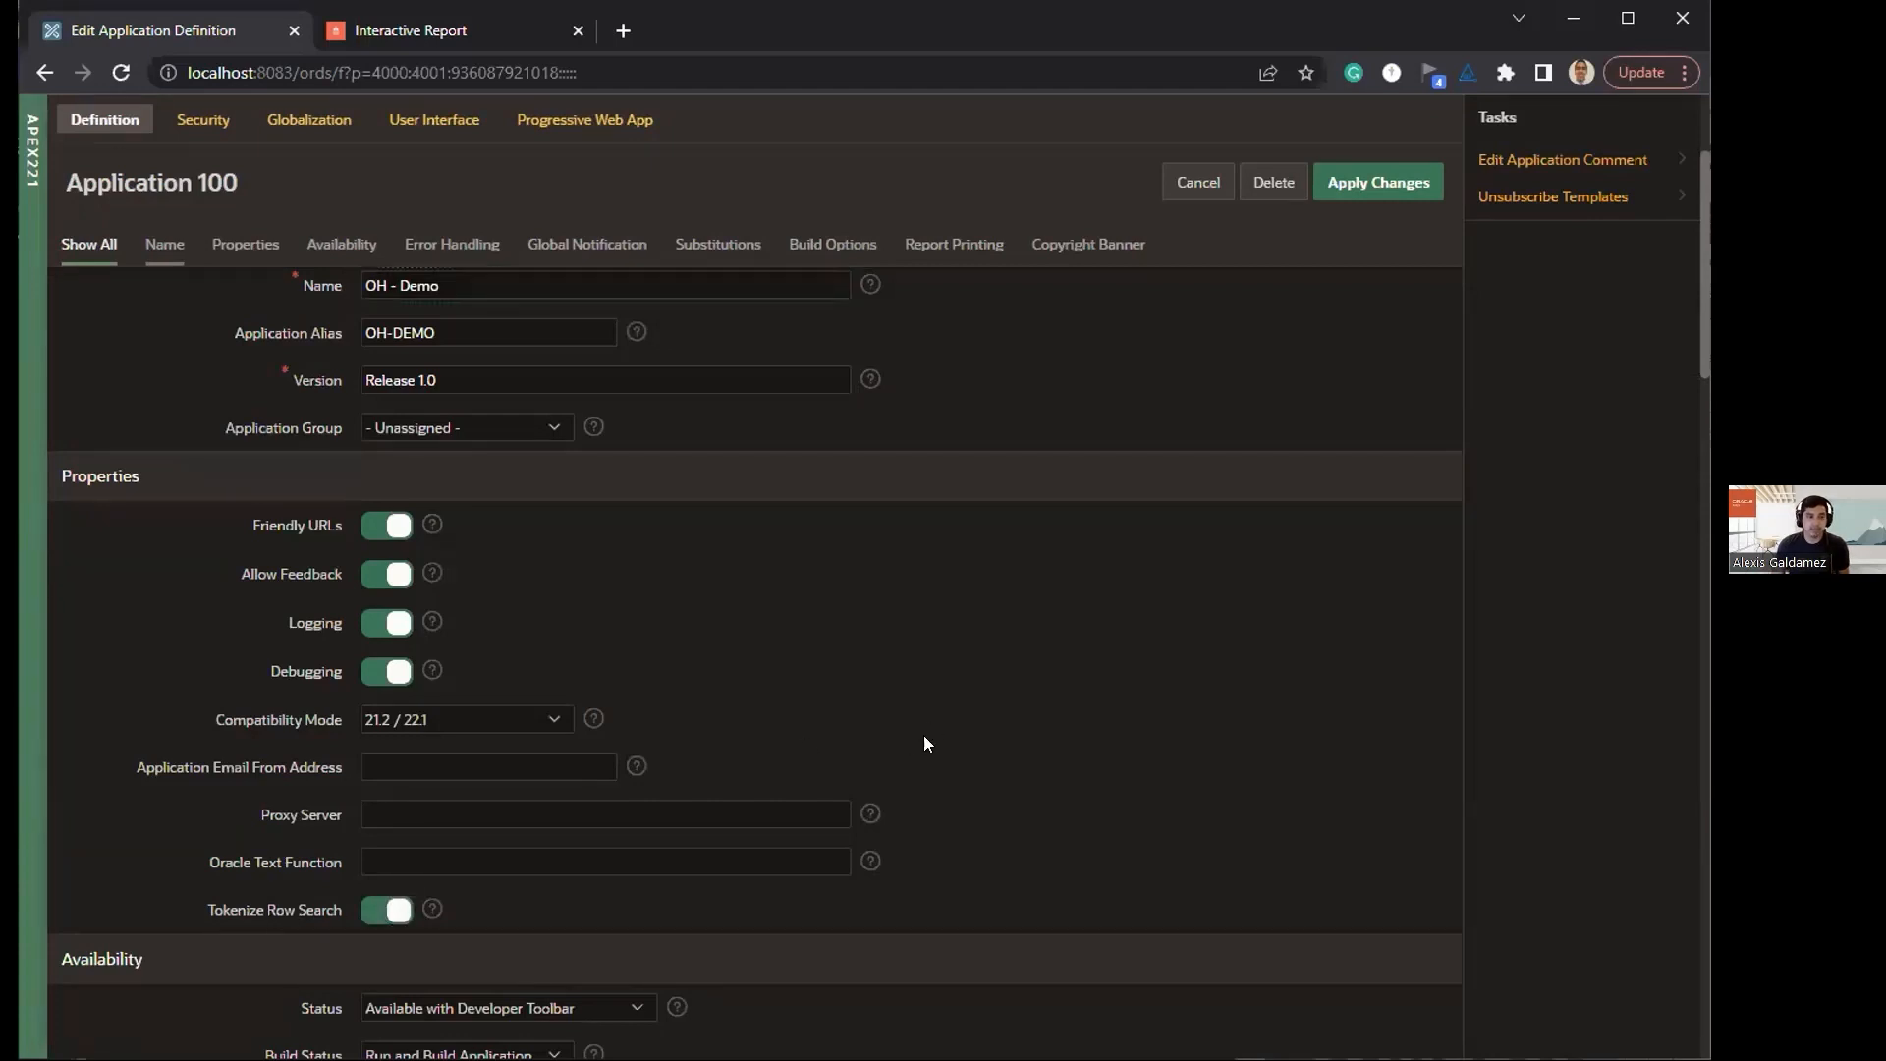
{"action": "left_click", "coordinate": [1361, 177]}
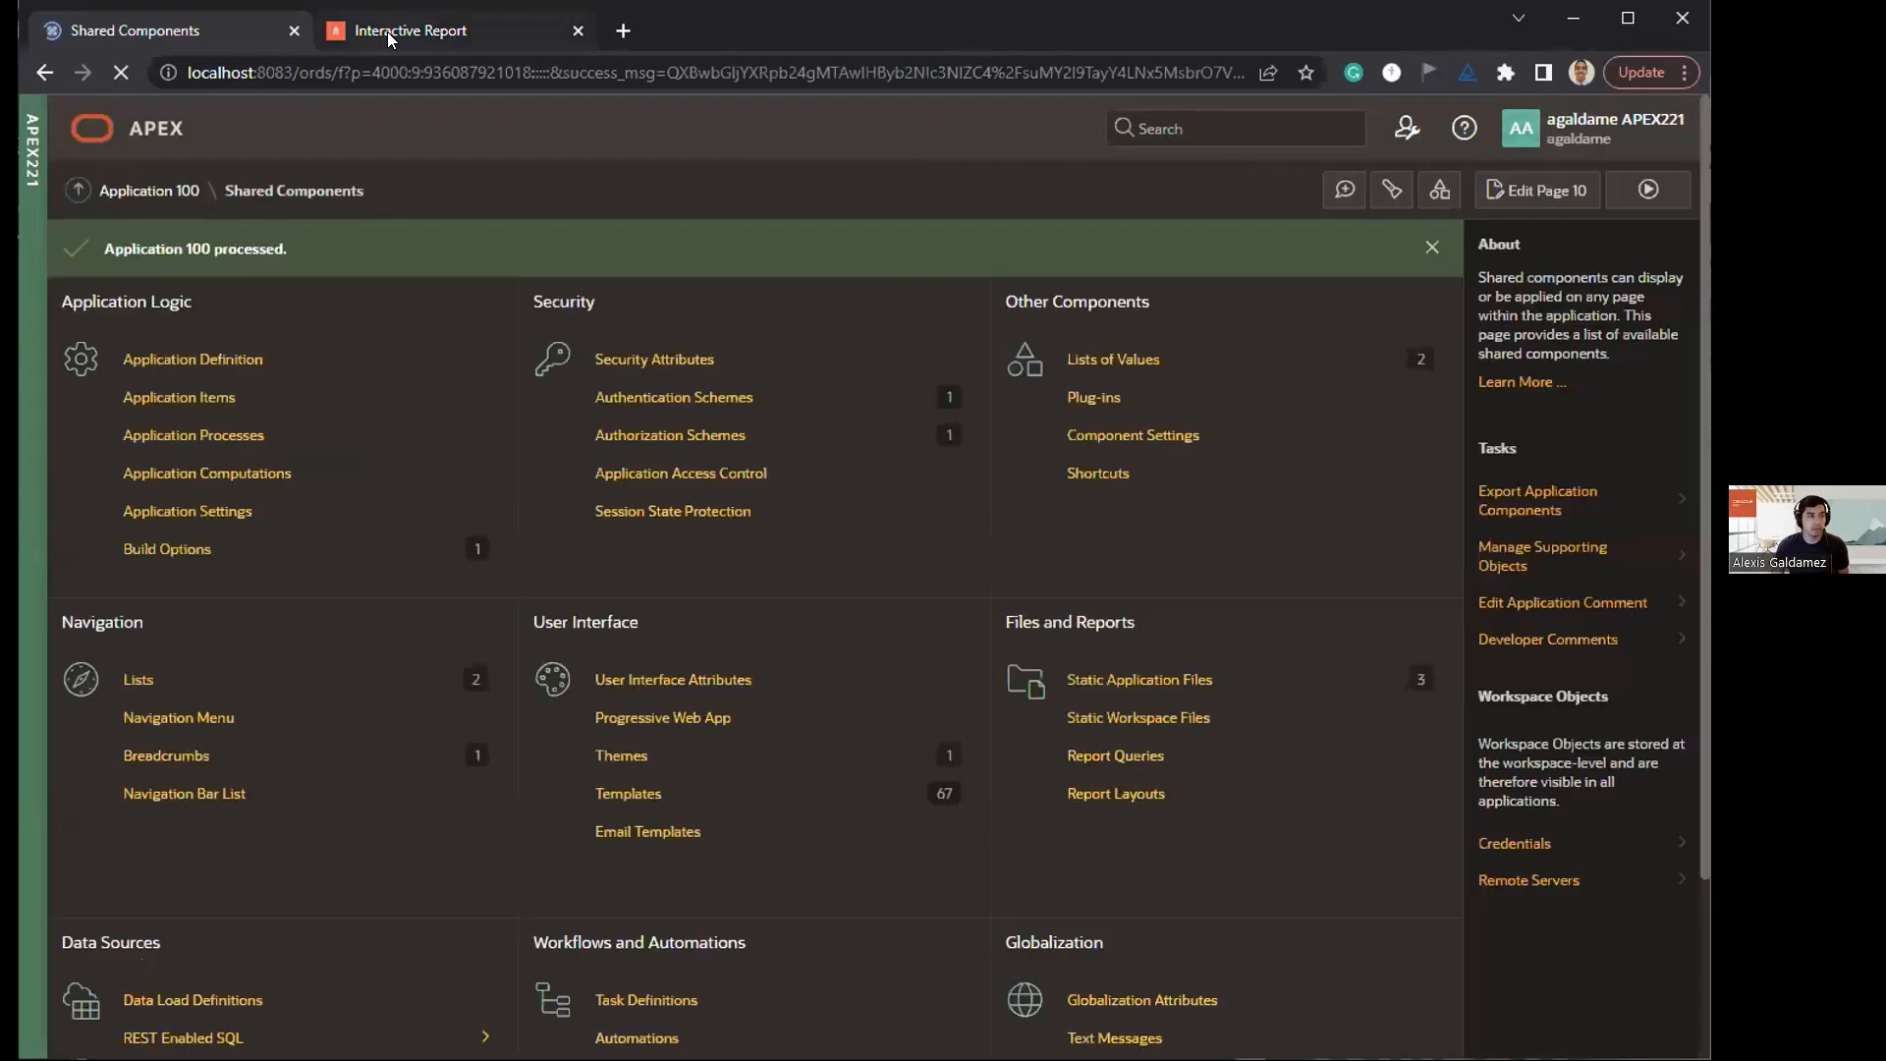
Step: Return to the running OH - Demo application and reopen the Faceted Search page with the "us detroit" search
{"action": "left_click", "coordinate": [387, 31]}
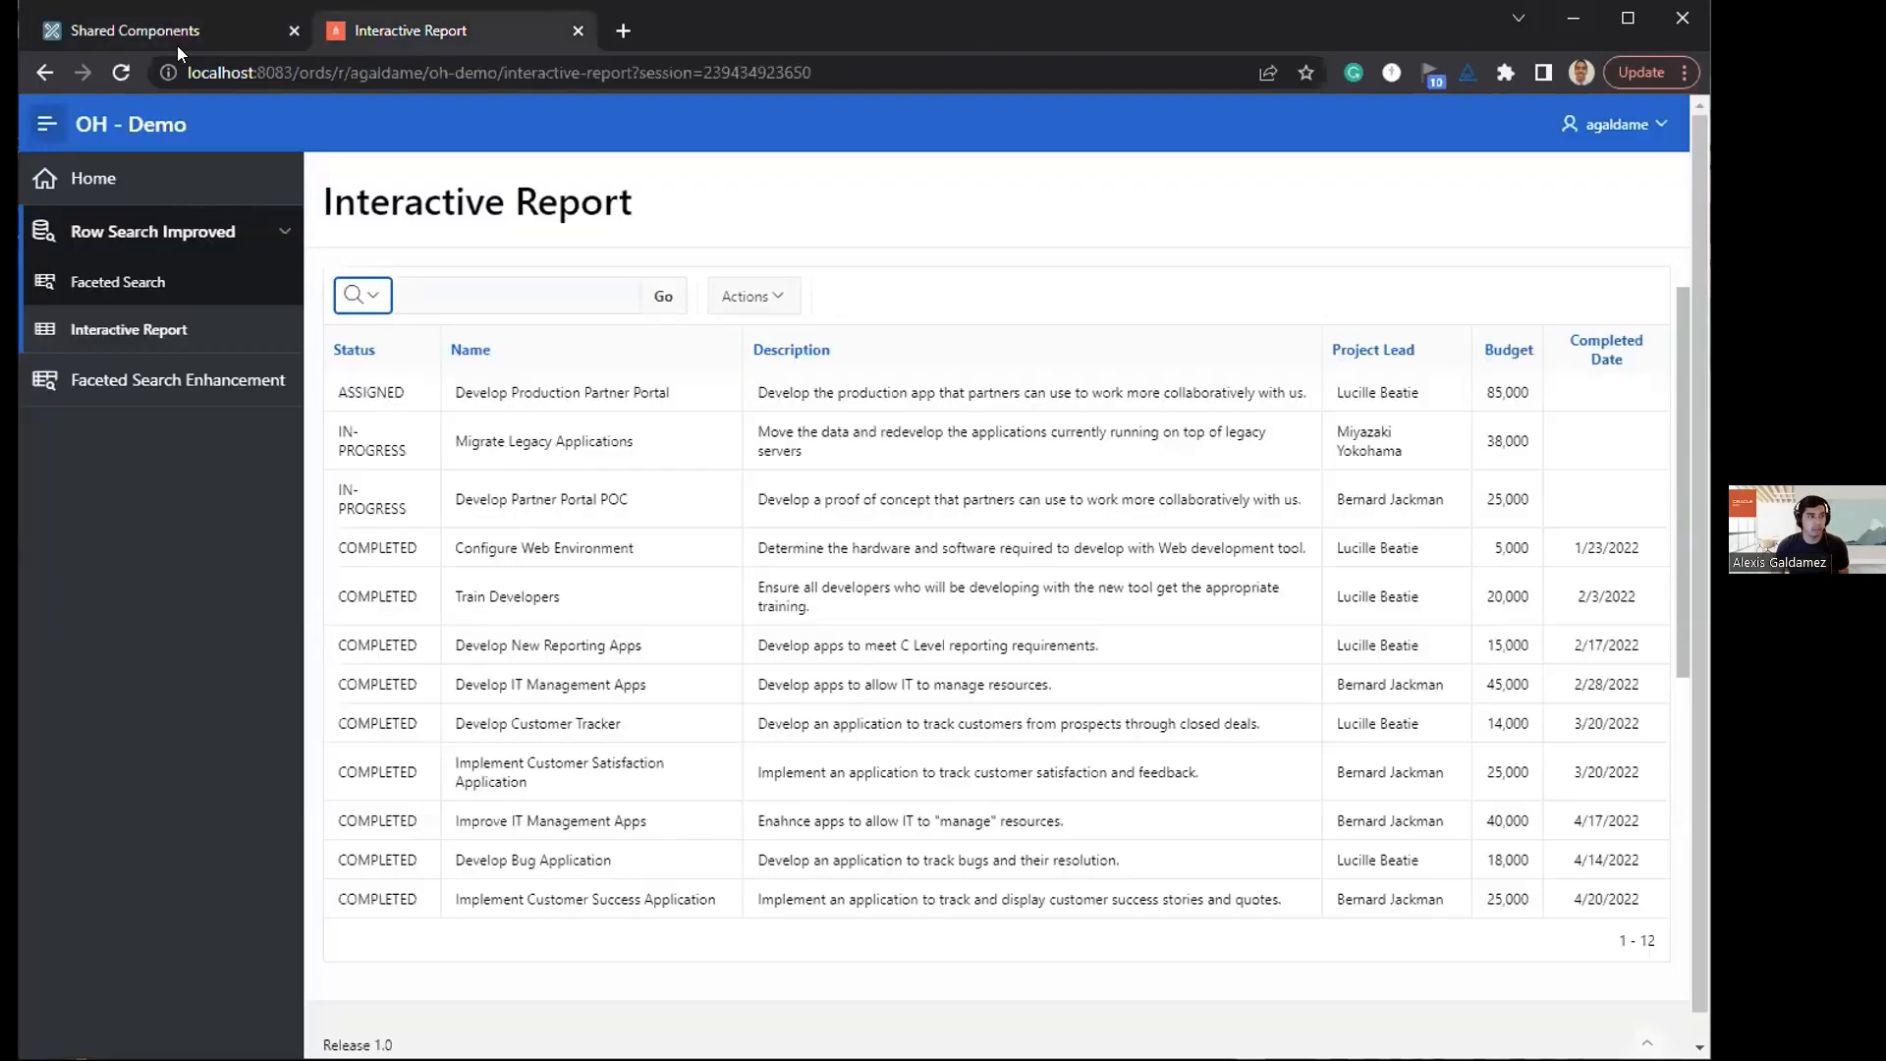
{"action": "left_click", "coordinate": [177, 45]}
{"action": "left_click", "coordinate": [390, 47]}
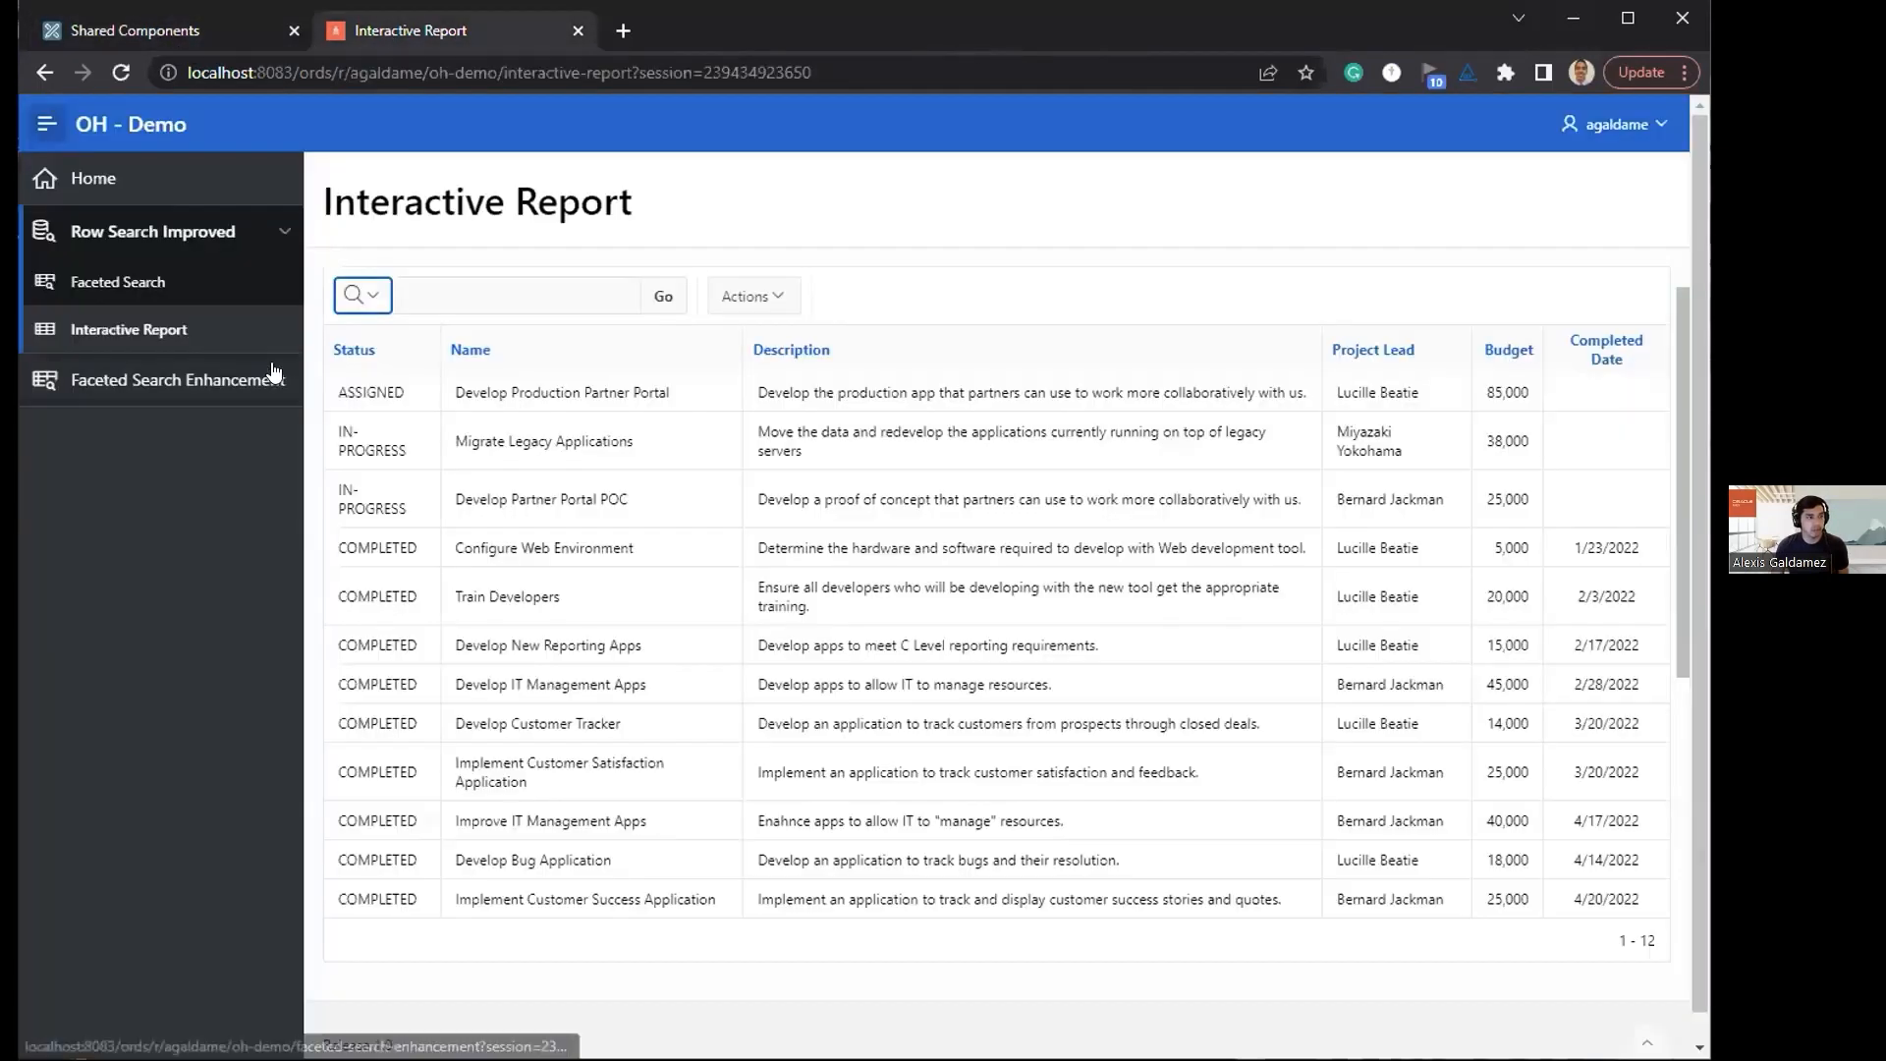
{"action": "left_click", "coordinate": [171, 293]}
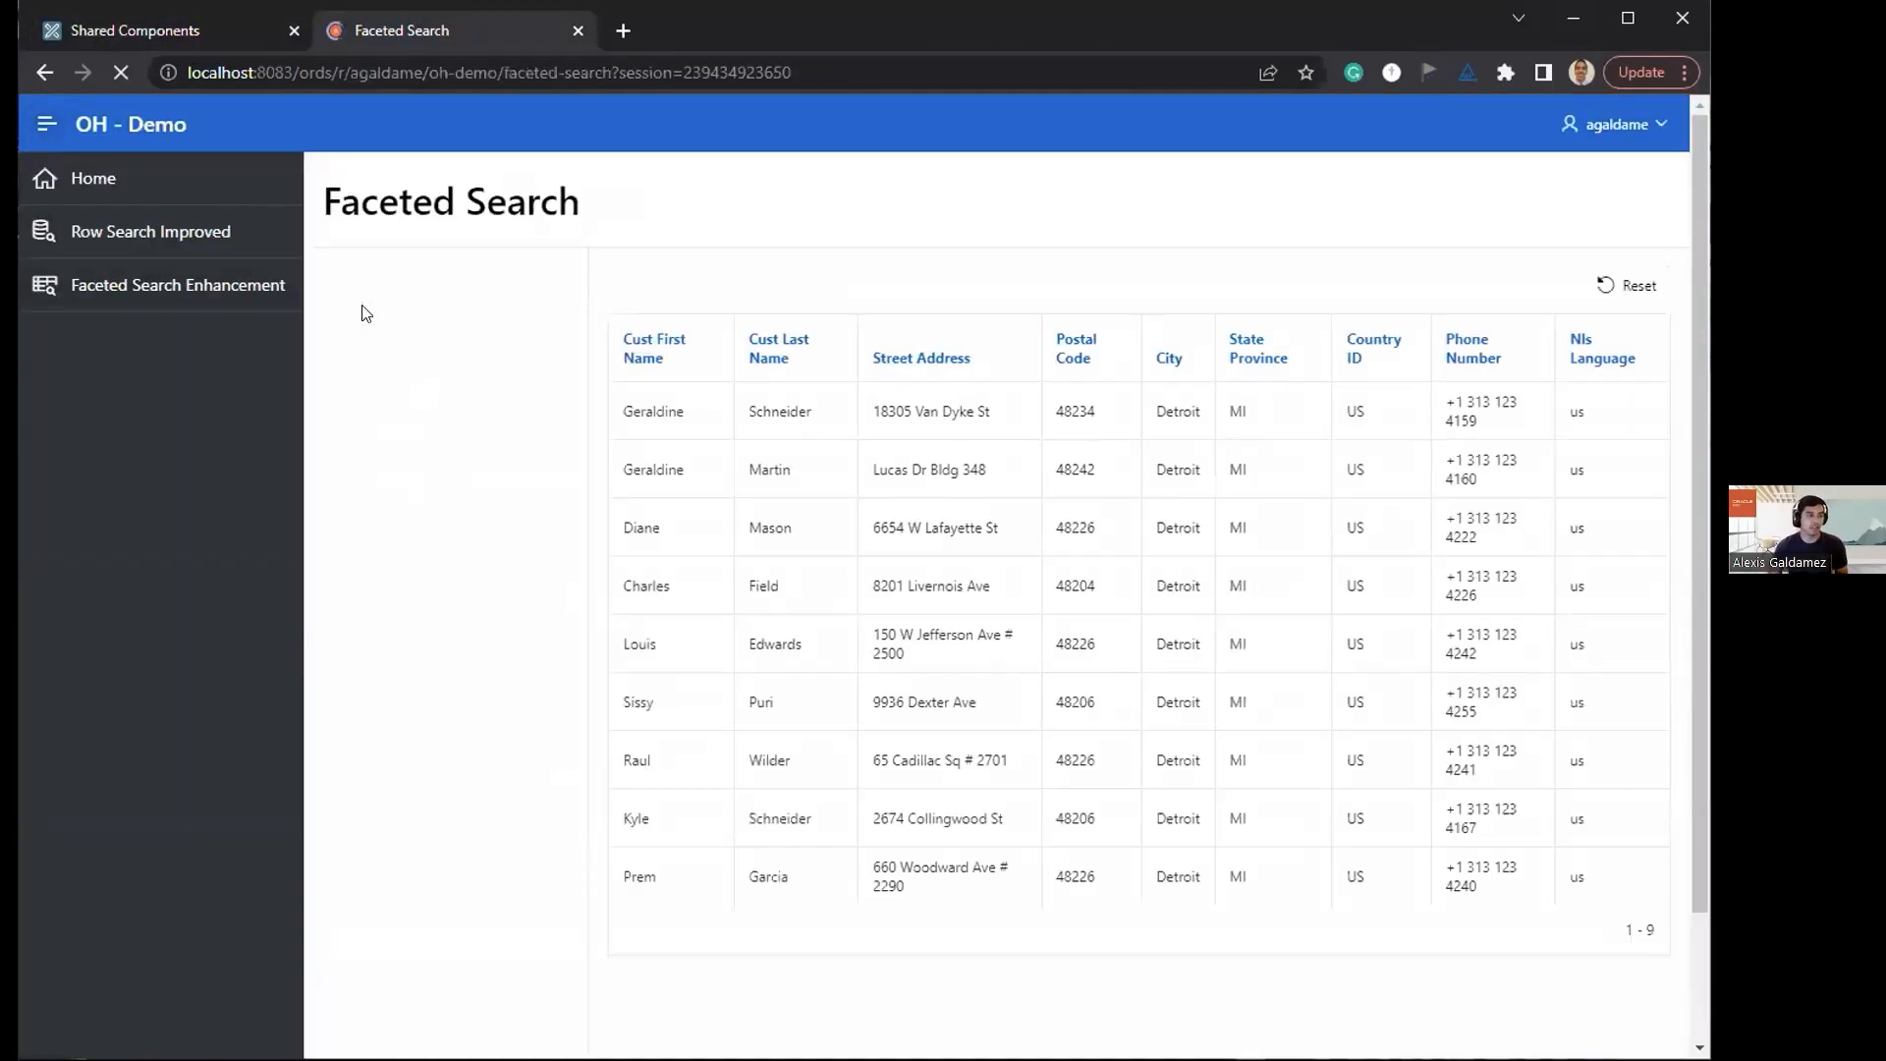
{"action": "left_click", "coordinate": [430, 280]}
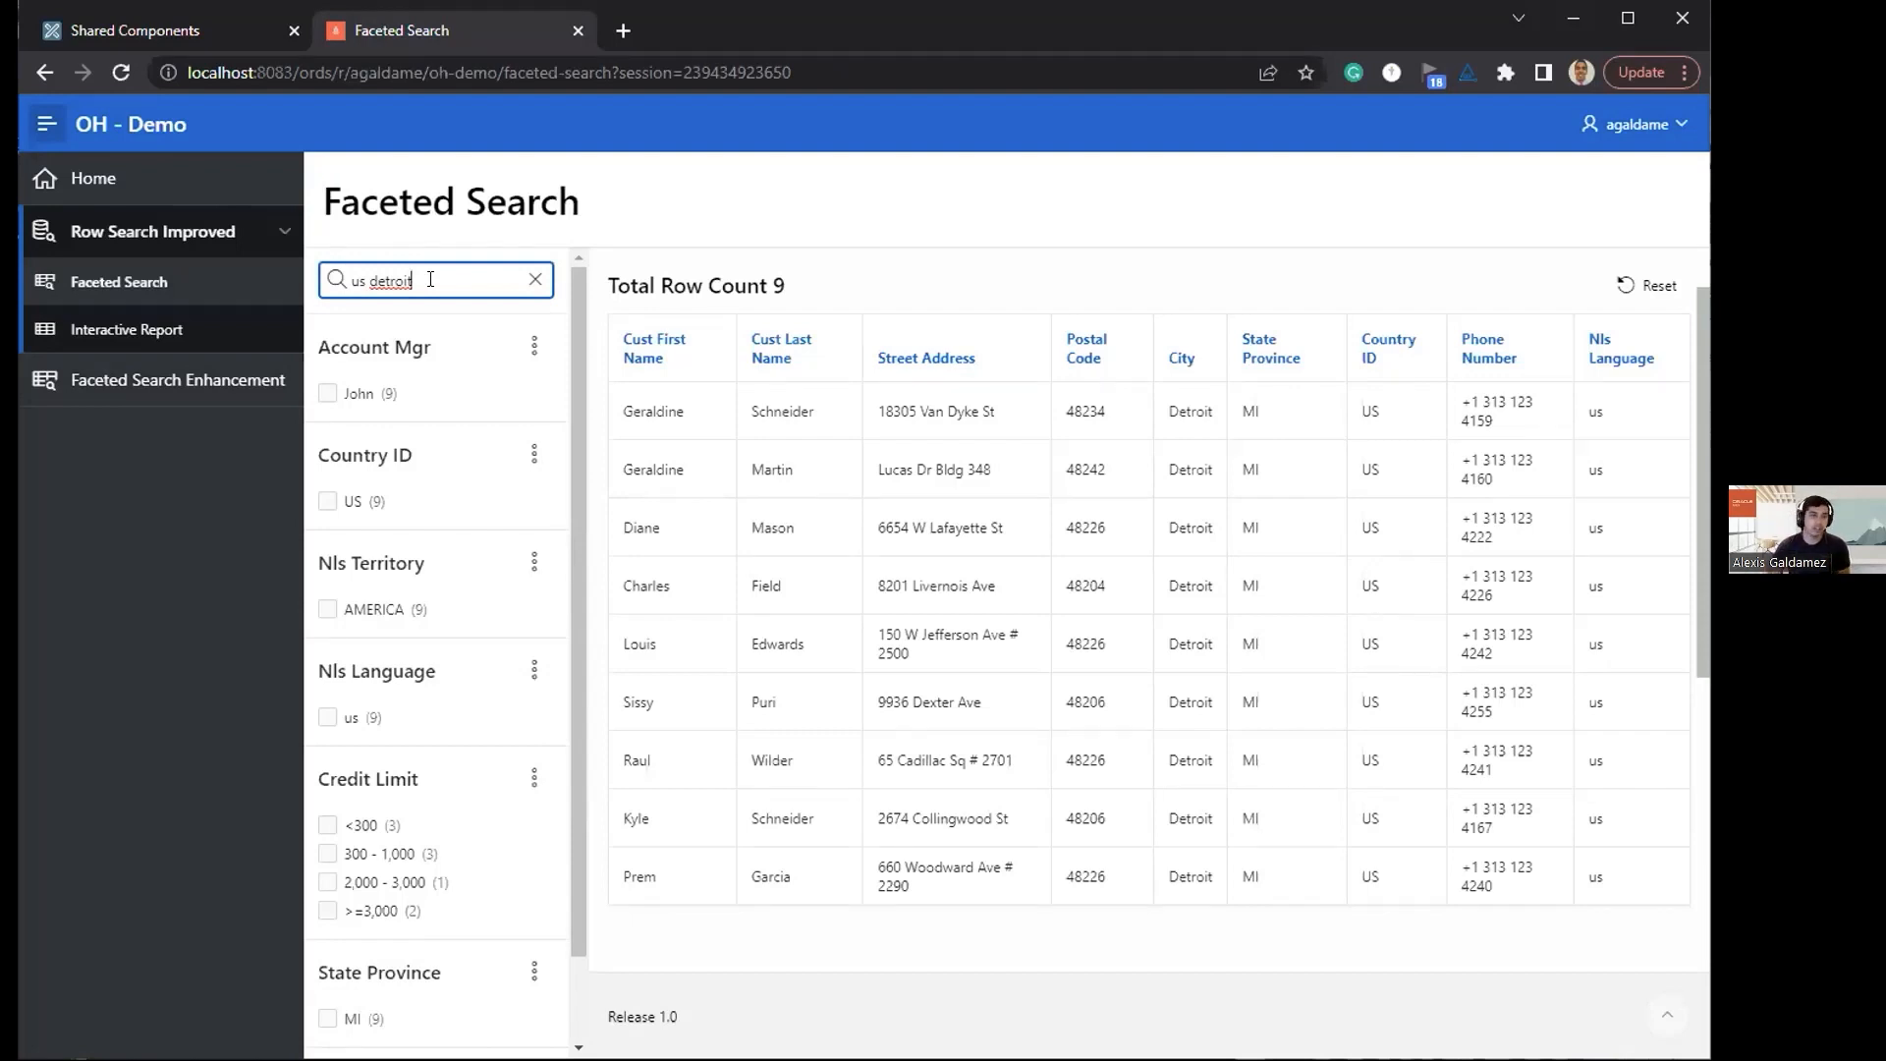
Step: Search the customers for a first name combined with "south" instead, and clear the search
{"action": "key", "text": "BackSpace"}
{"action": "key", "text": "BackSpace"}
{"action": "key", "text": "BackSpace"}
{"action": "key", "text": "BackSpace"}
{"action": "key", "text": "BackSpace"}
{"action": "key", "text": "BackSpace"}
{"action": "key", "text": "BackSpace"}
{"action": "key", "text": "BackSpace"}
{"action": "key", "text": "BackSpace"}
{"action": "key", "text": "BackSpace"}
{"action": "type", "text": "kyle"}
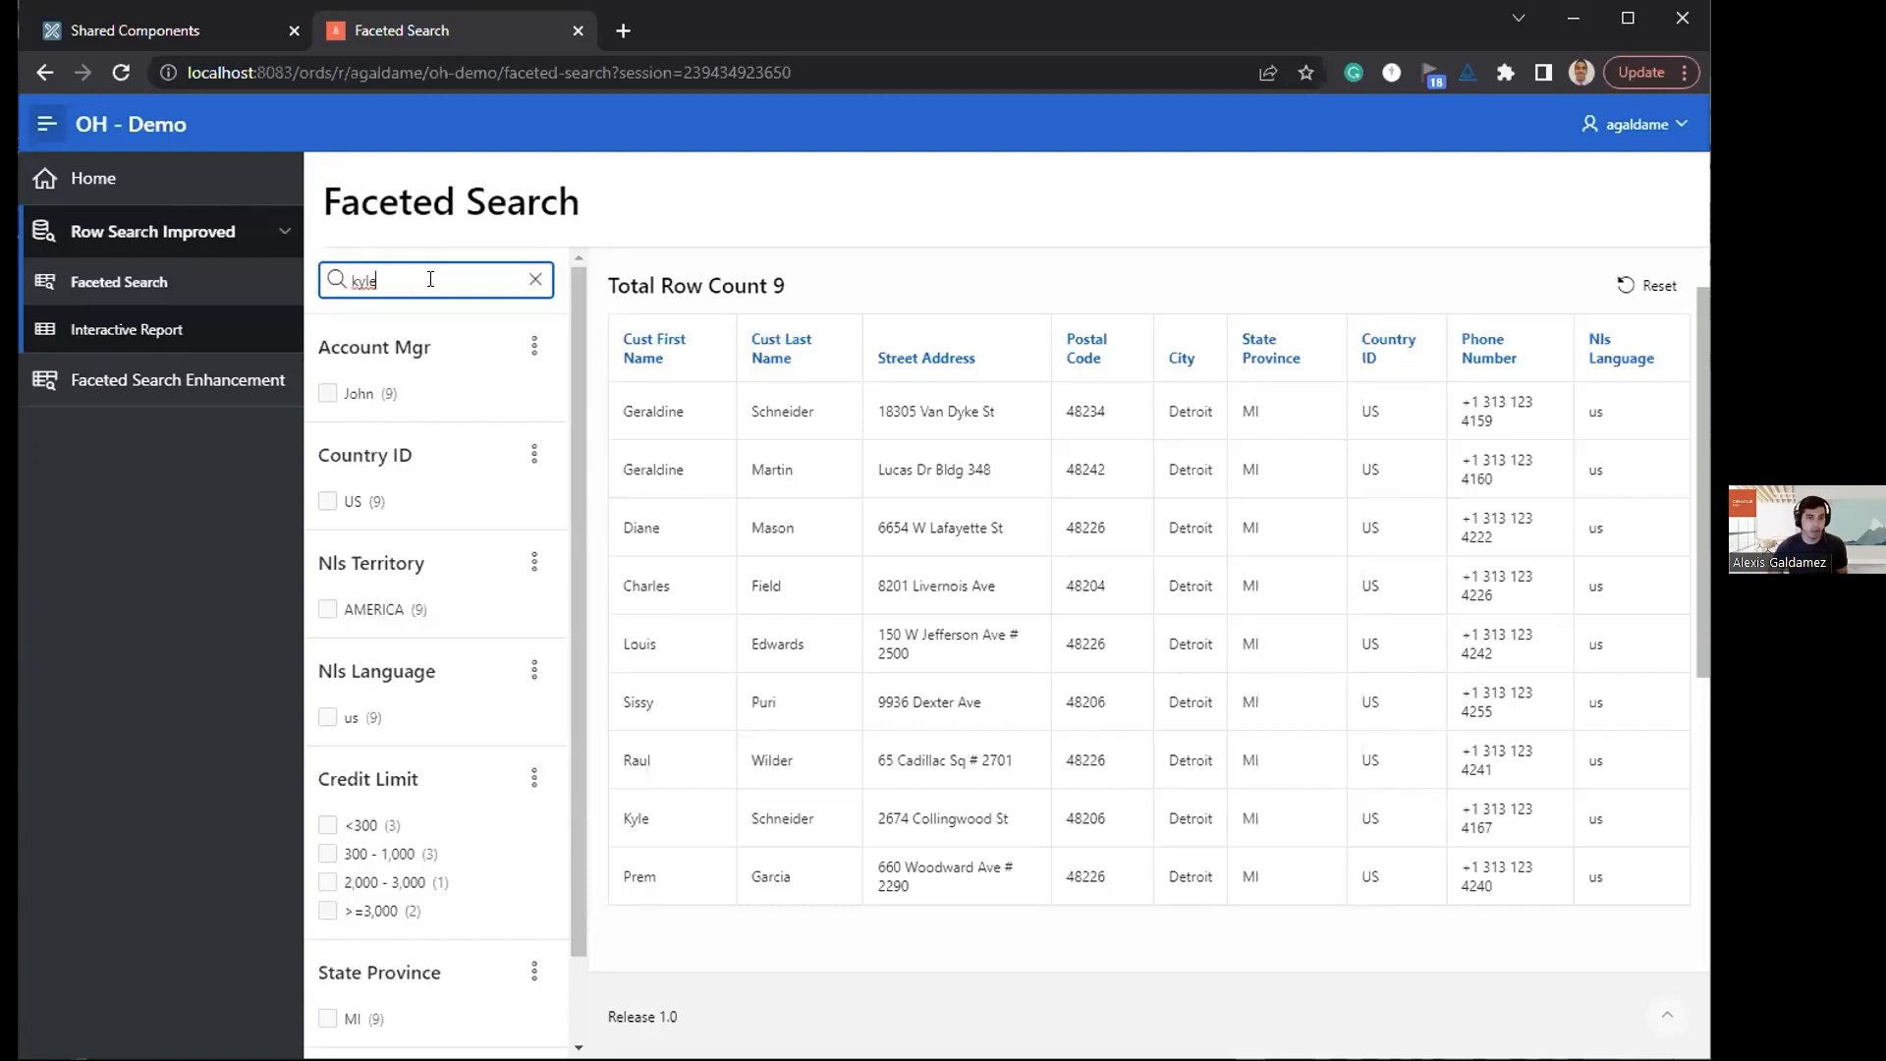
{"action": "type", "text": " south"}
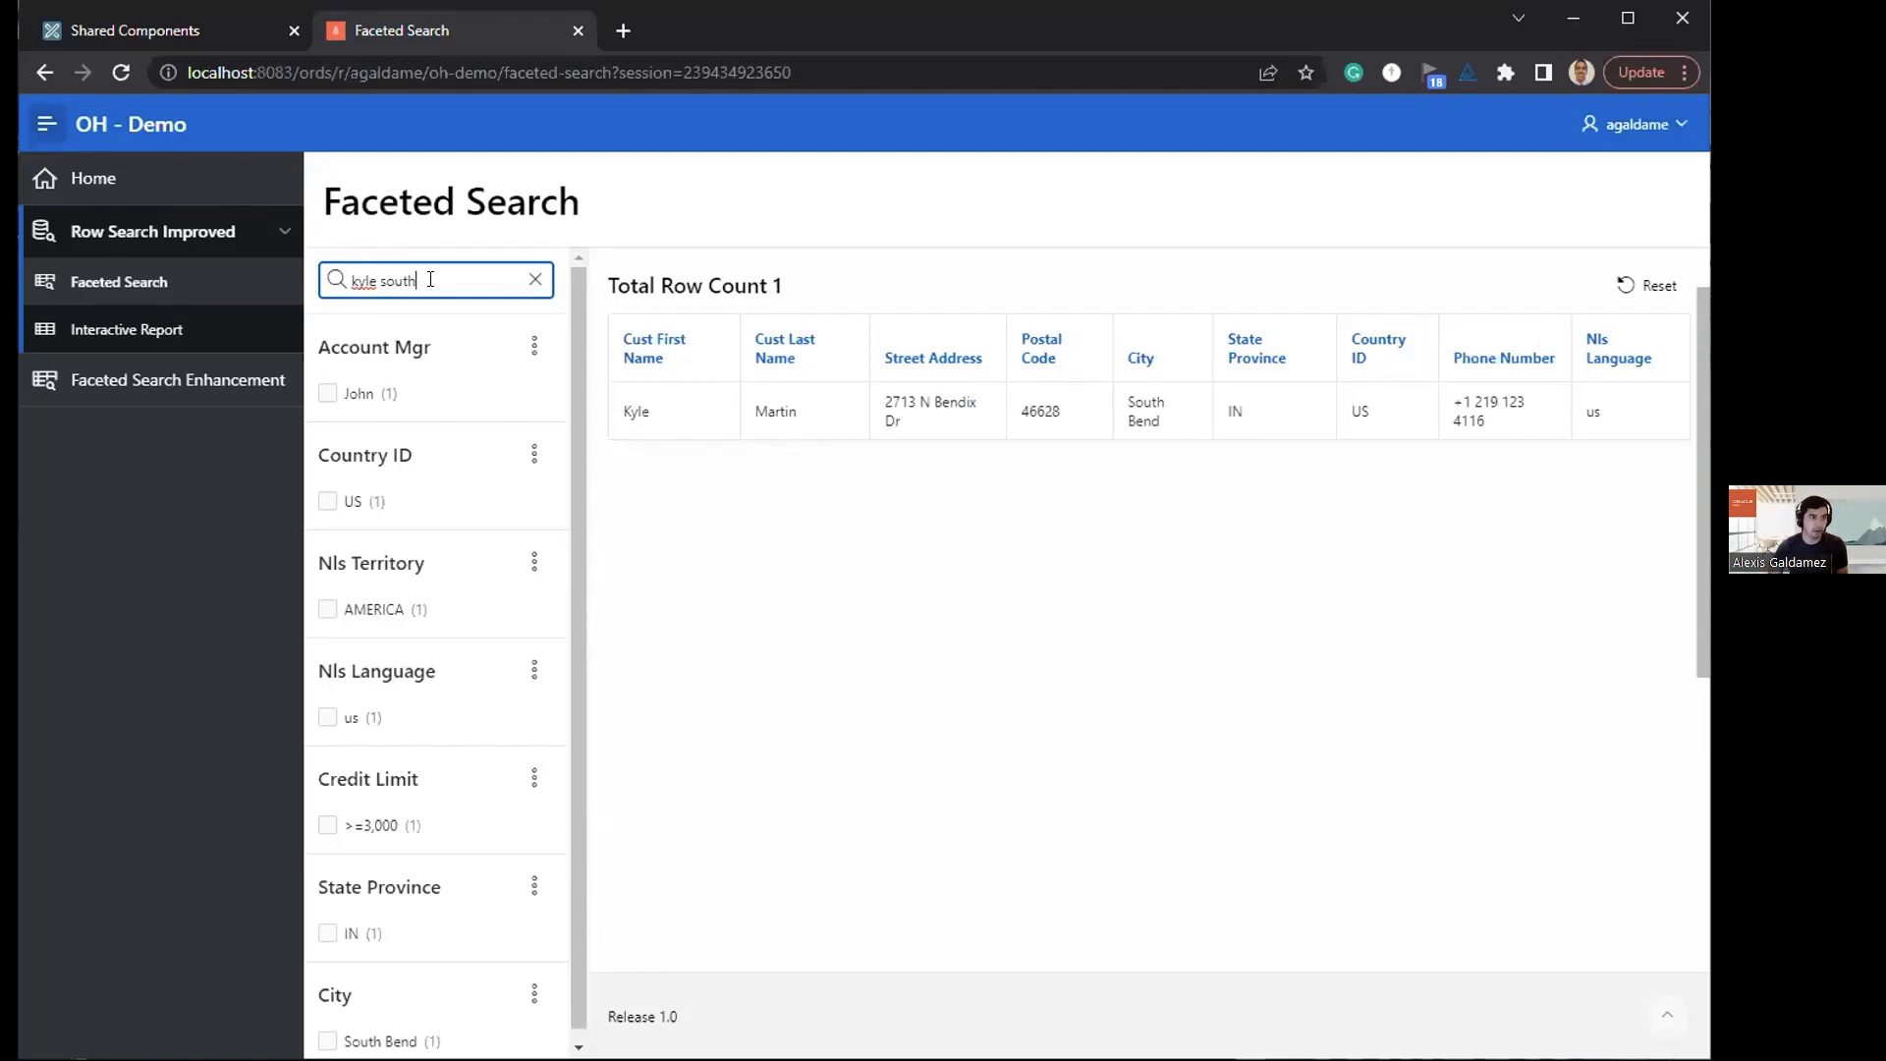
{"action": "key", "text": "BackSpace"}
{"action": "key", "text": "BackSpace"}
{"action": "key", "text": "BackSpace"}
{"action": "key", "text": "BackSpace"}
{"action": "key", "text": "BackSpace"}
{"action": "key", "text": "BackSpace"}
{"action": "key", "text": "BackSpace"}
{"action": "key", "text": "BackSpace"}
{"action": "key", "text": "BackSpace"}
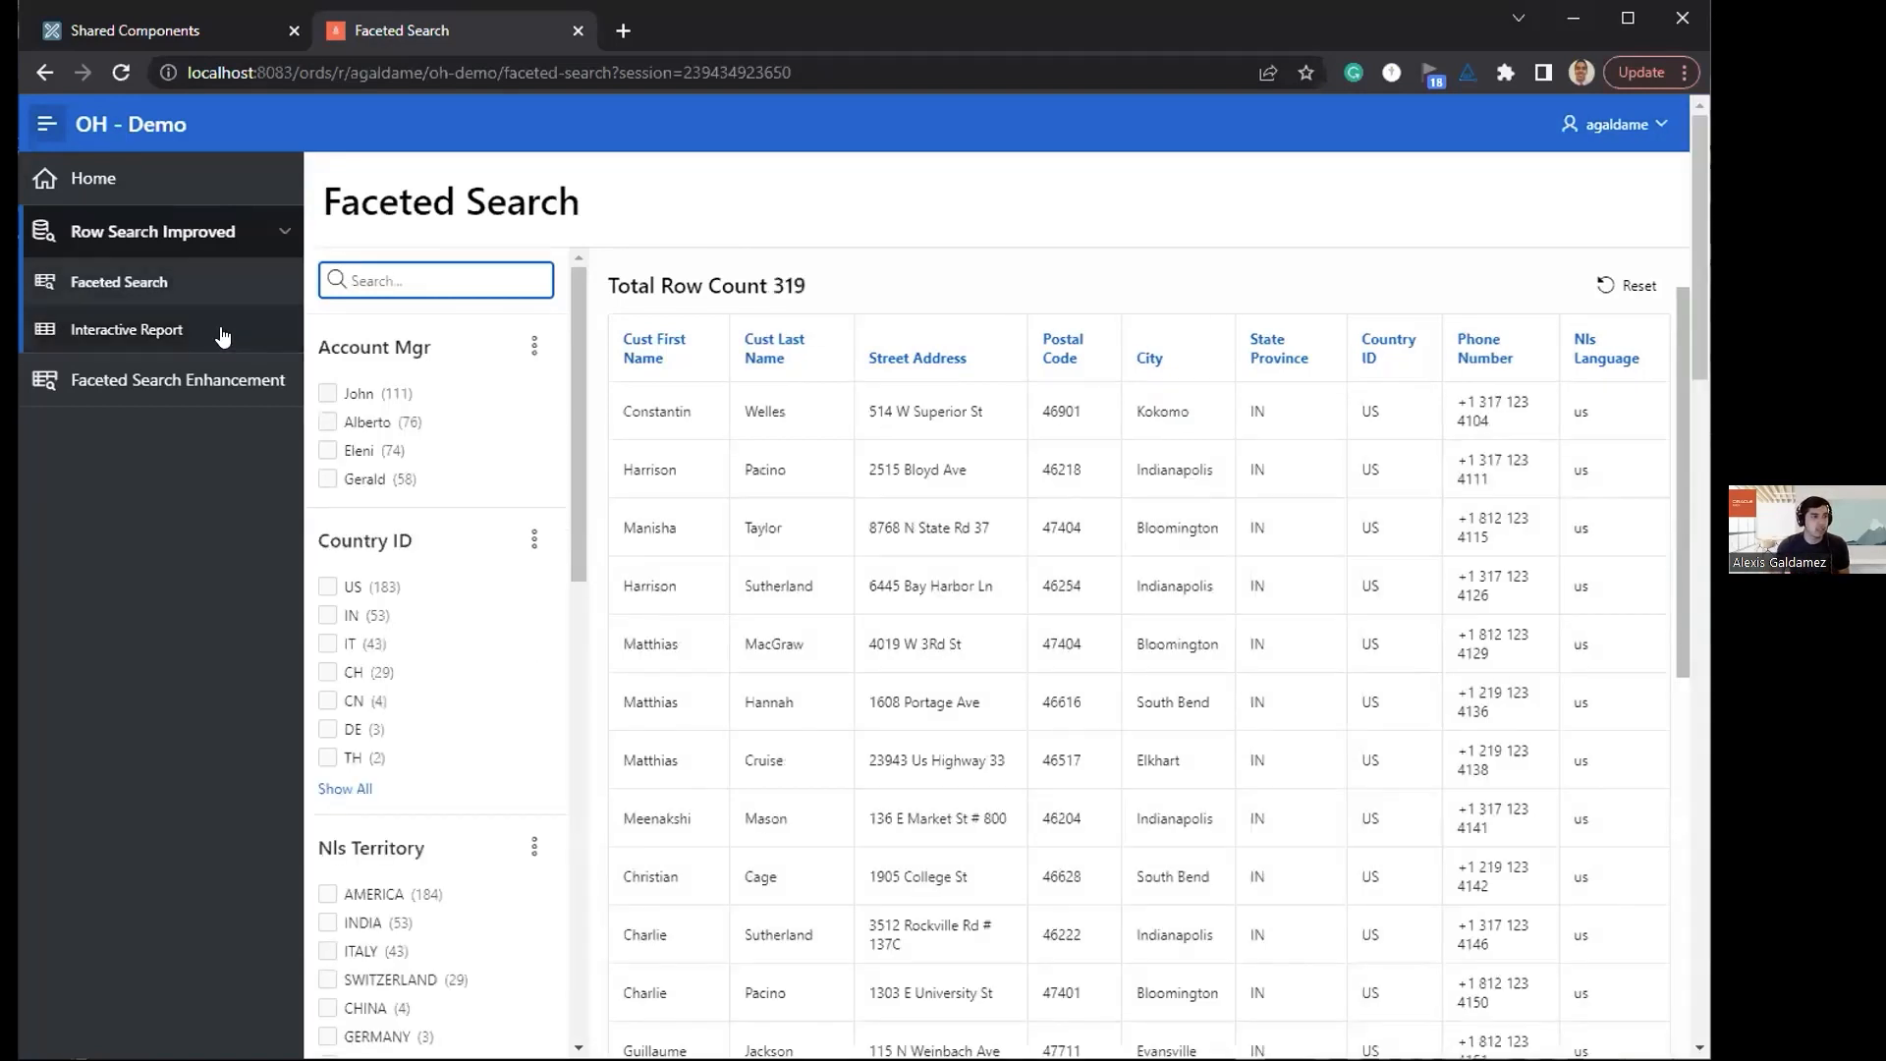
Step: Open the Interactive Report page, search its rows for "completed develop" in a single filter and remove the filter
{"action": "left_click", "coordinate": [173, 328]}
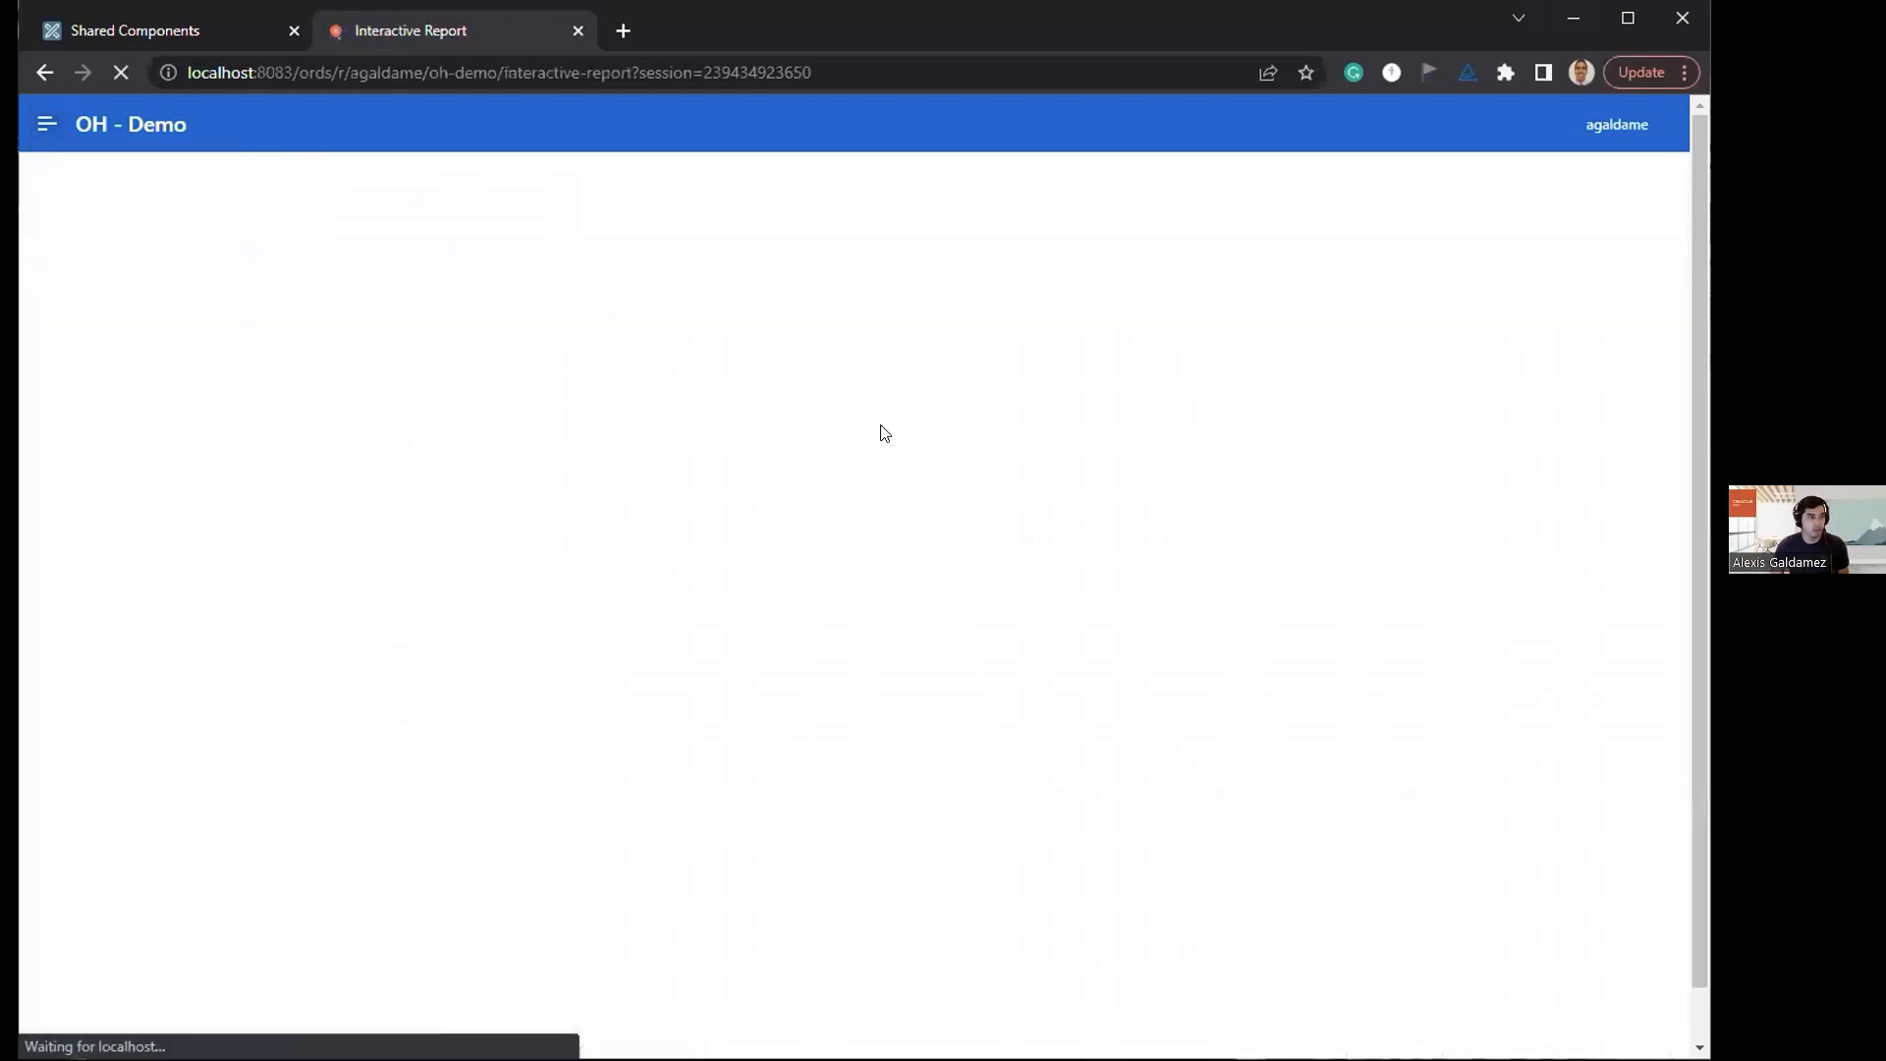
{"action": "left_click", "coordinate": [552, 285]}
{"action": "type", "text": "completed"}
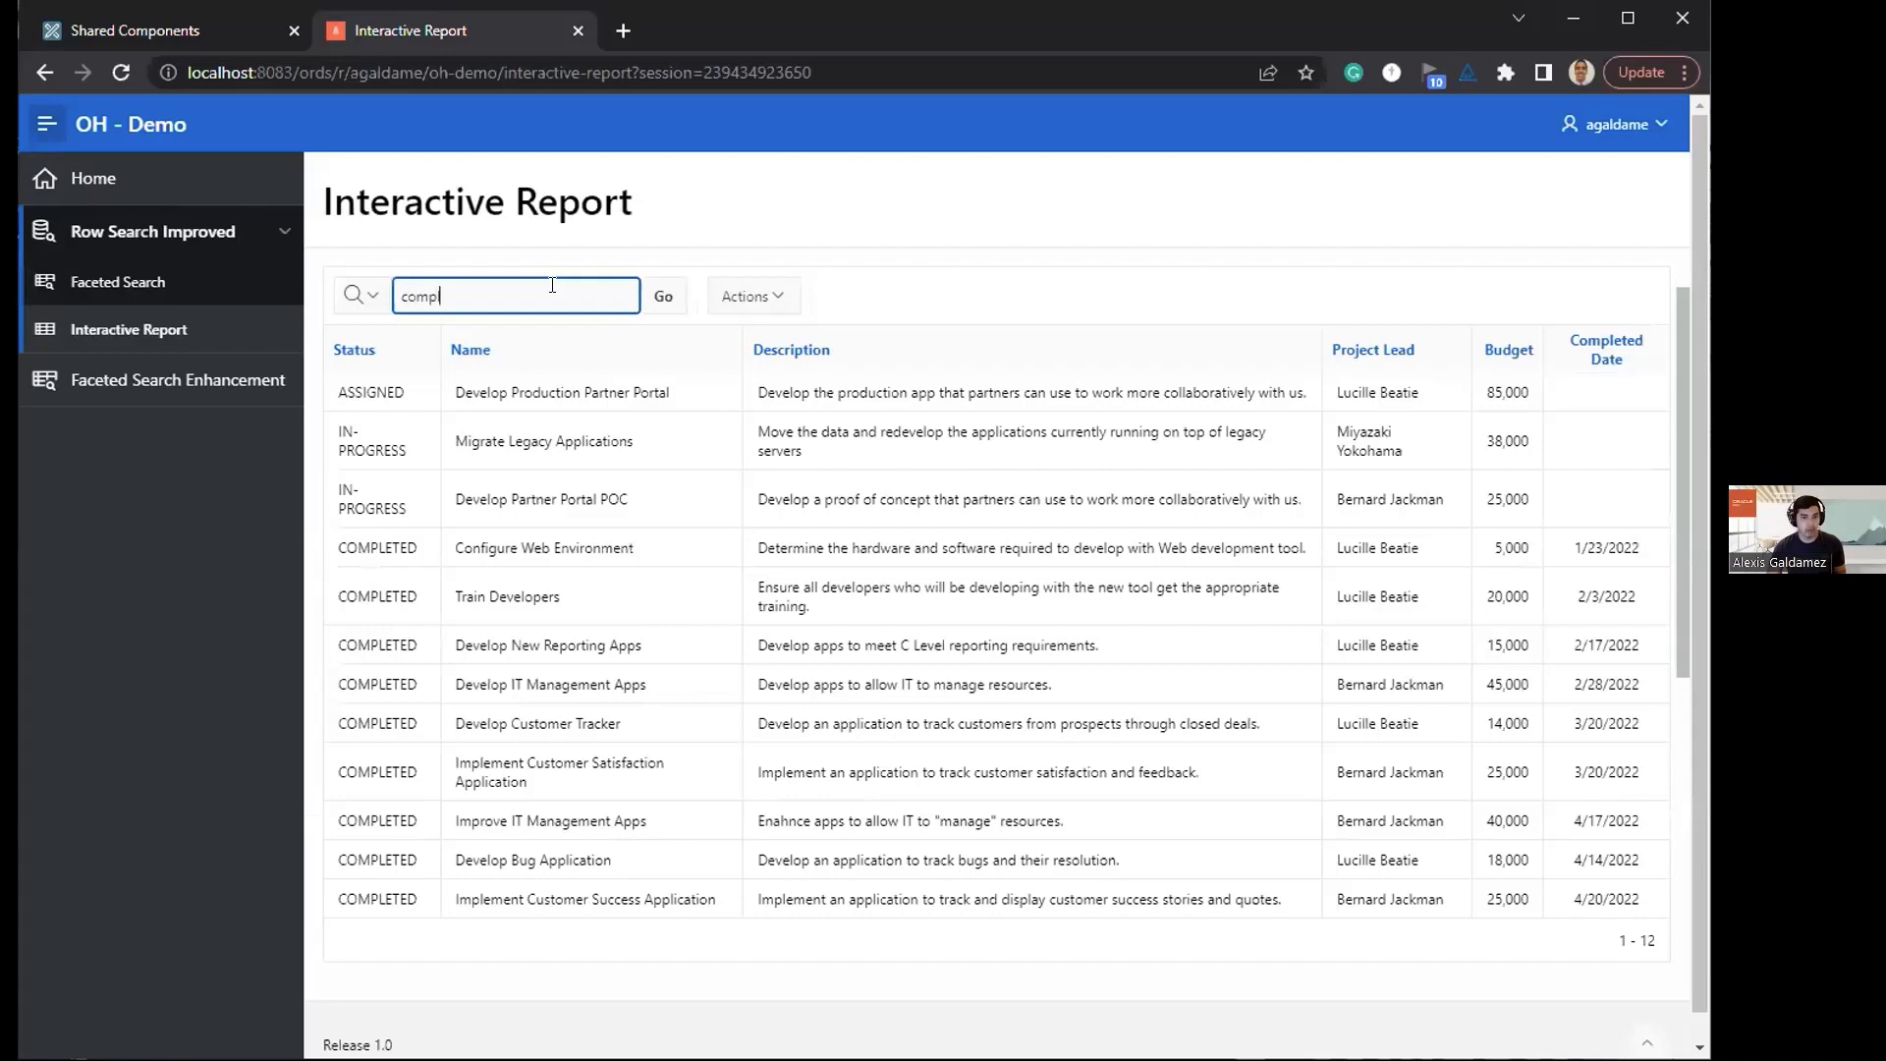
{"action": "key", "text": "BackSpace"}
{"action": "key", "text": "BackSpace"}
{"action": "key", "text": "BackSpace"}
{"action": "key", "text": "BackSpace"}
{"action": "key", "text": "BackSpace"}
{"action": "type", "text": "le"}
{"action": "type", "text": "ted dvelop"}
{"action": "key", "text": "BackSpace"}
{"action": "key", "text": "BackSpace"}
{"action": "key", "text": "BackSpace"}
{"action": "key", "text": "BackSpace"}
{"action": "key", "text": "BackSpace"}
{"action": "type", "text": "evelop"}
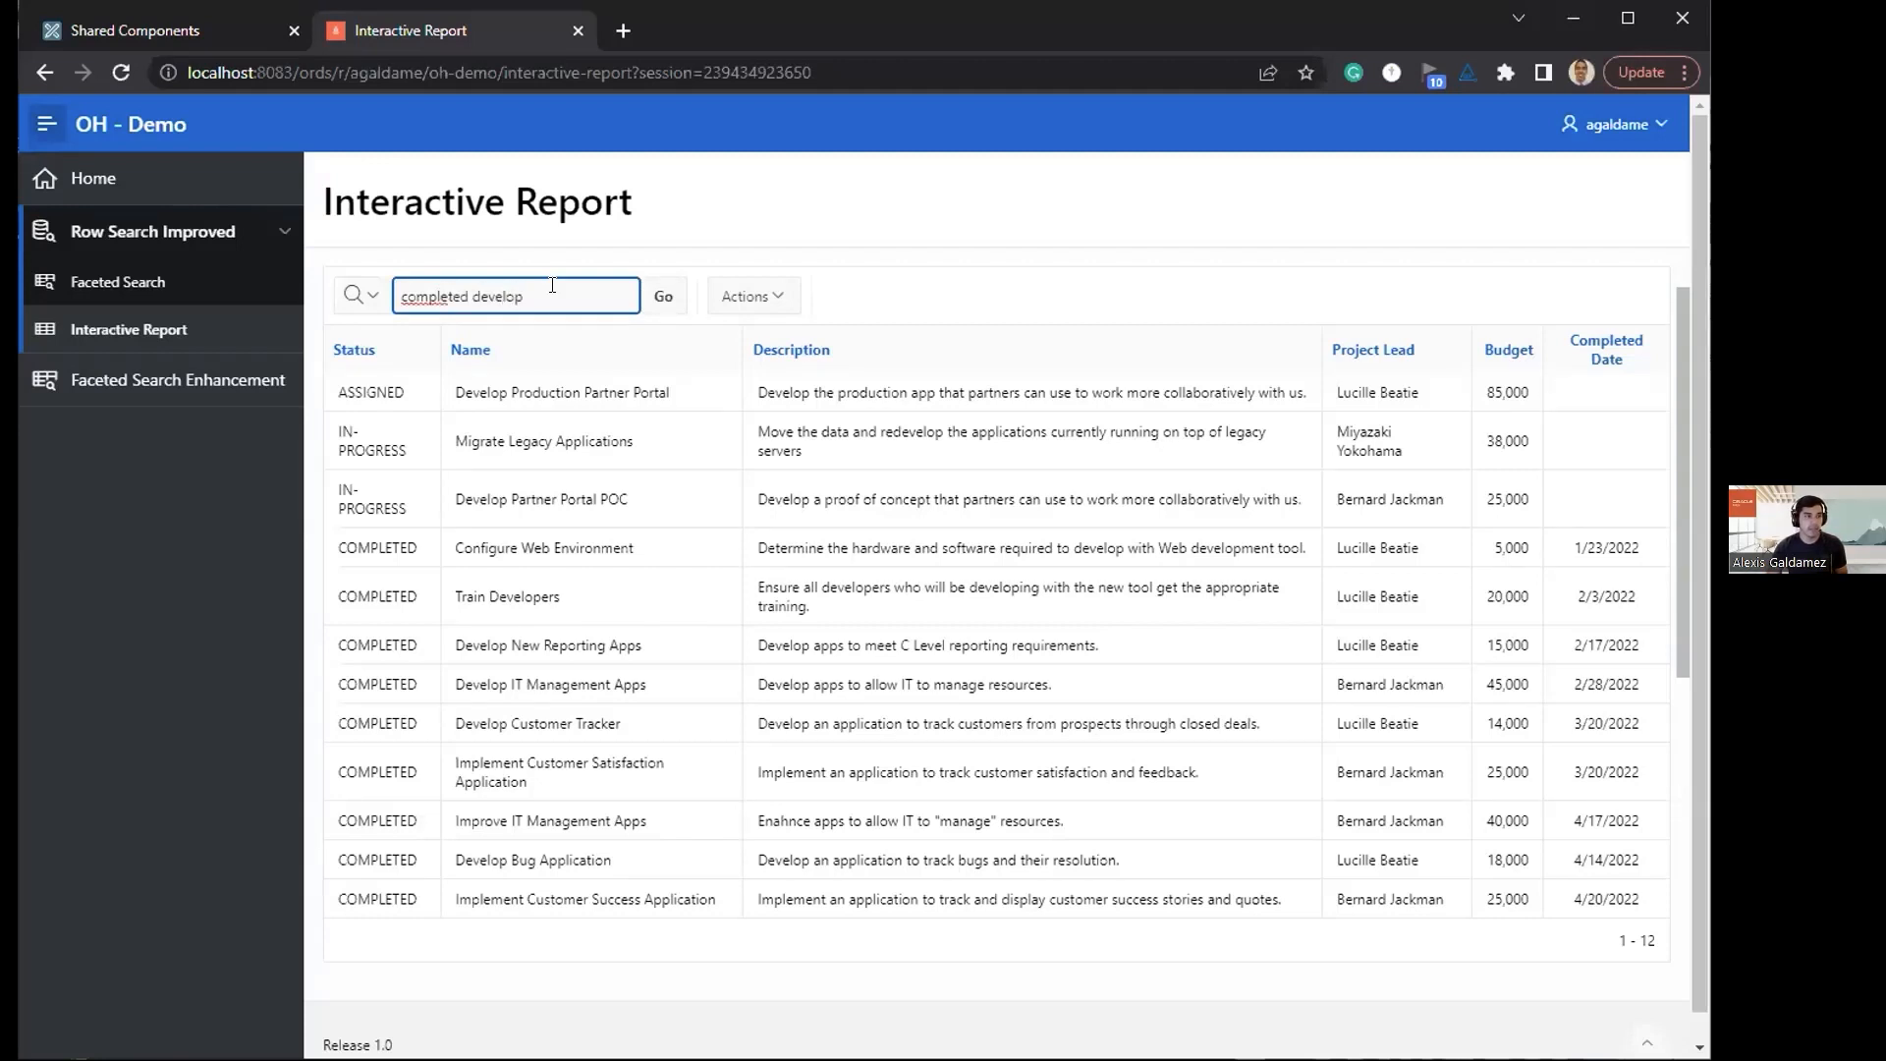
{"action": "key", "text": "Return"}
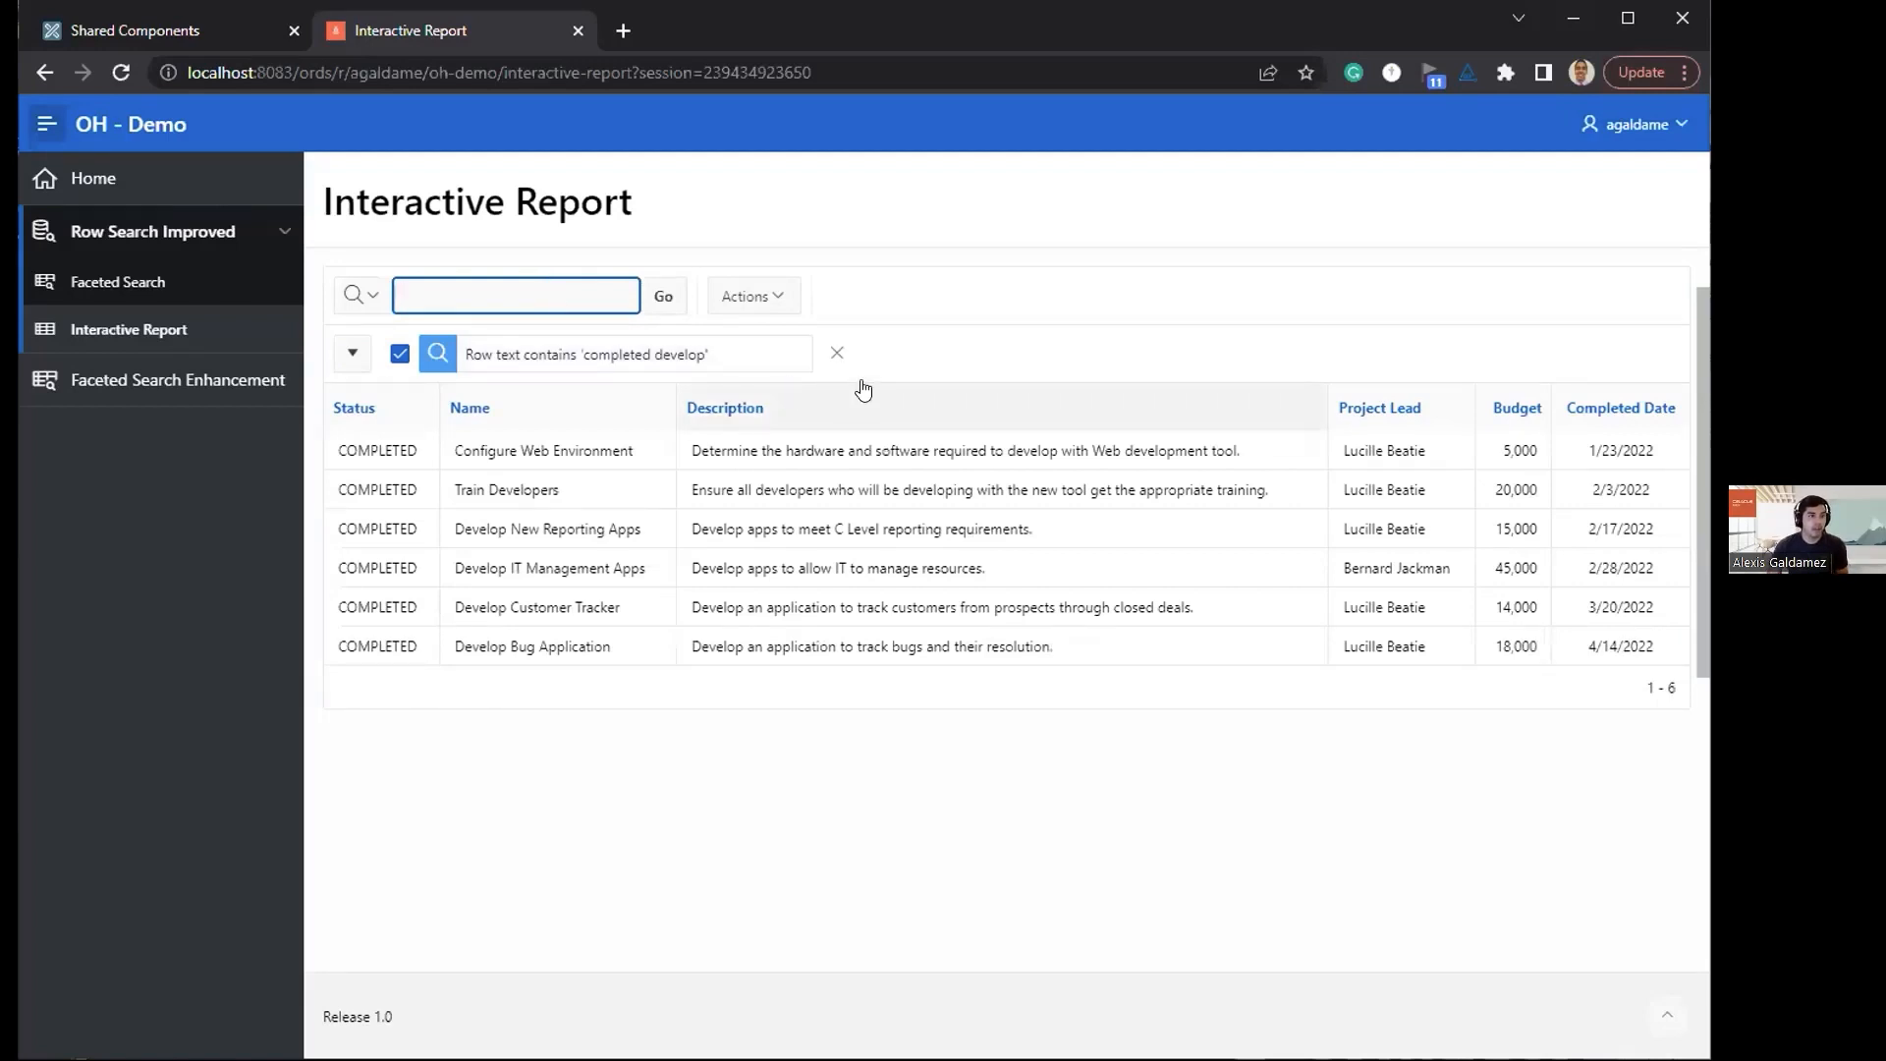
{"action": "left_click", "coordinate": [837, 353]}
Step: Search the interactive report for the partial words "comp devel" and remove the filter
{"action": "type", "text": "c"}
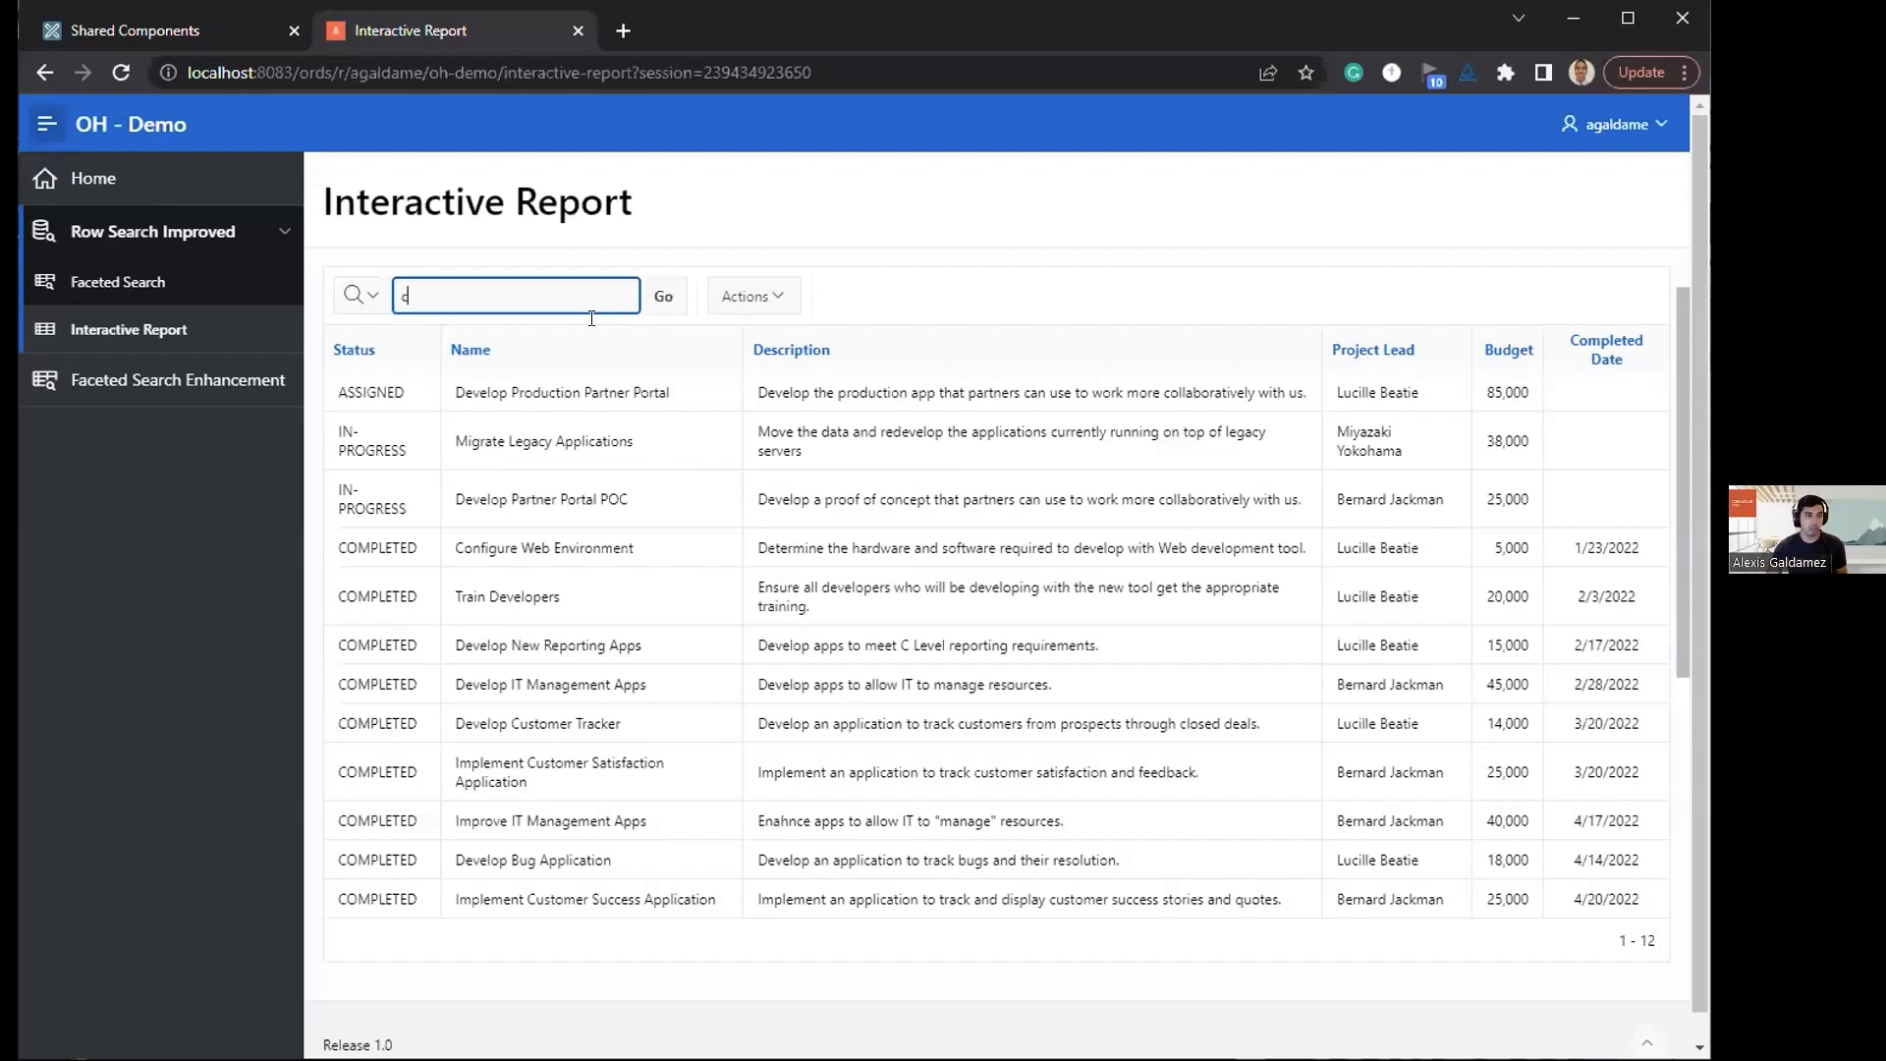
{"action": "type", "text": "omp devel"}
{"action": "key", "text": "Return"}
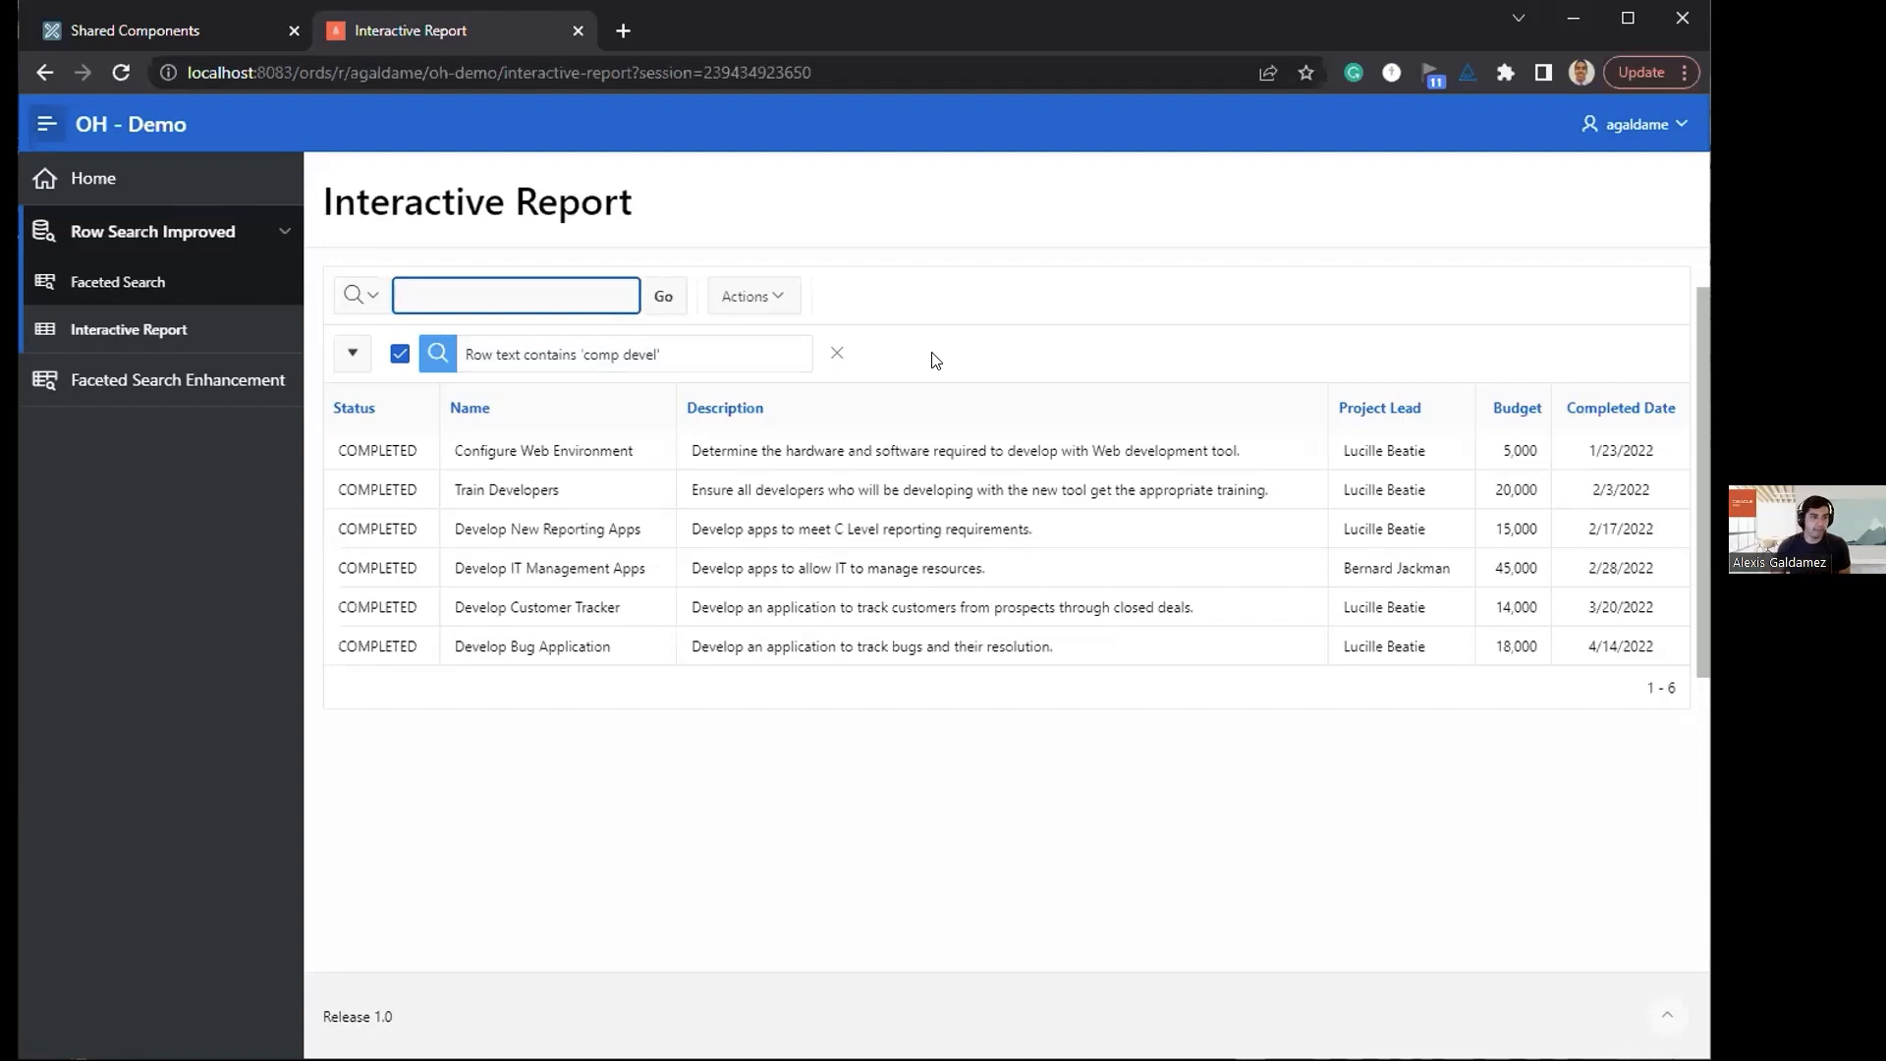
{"action": "left_click", "coordinate": [836, 354]}
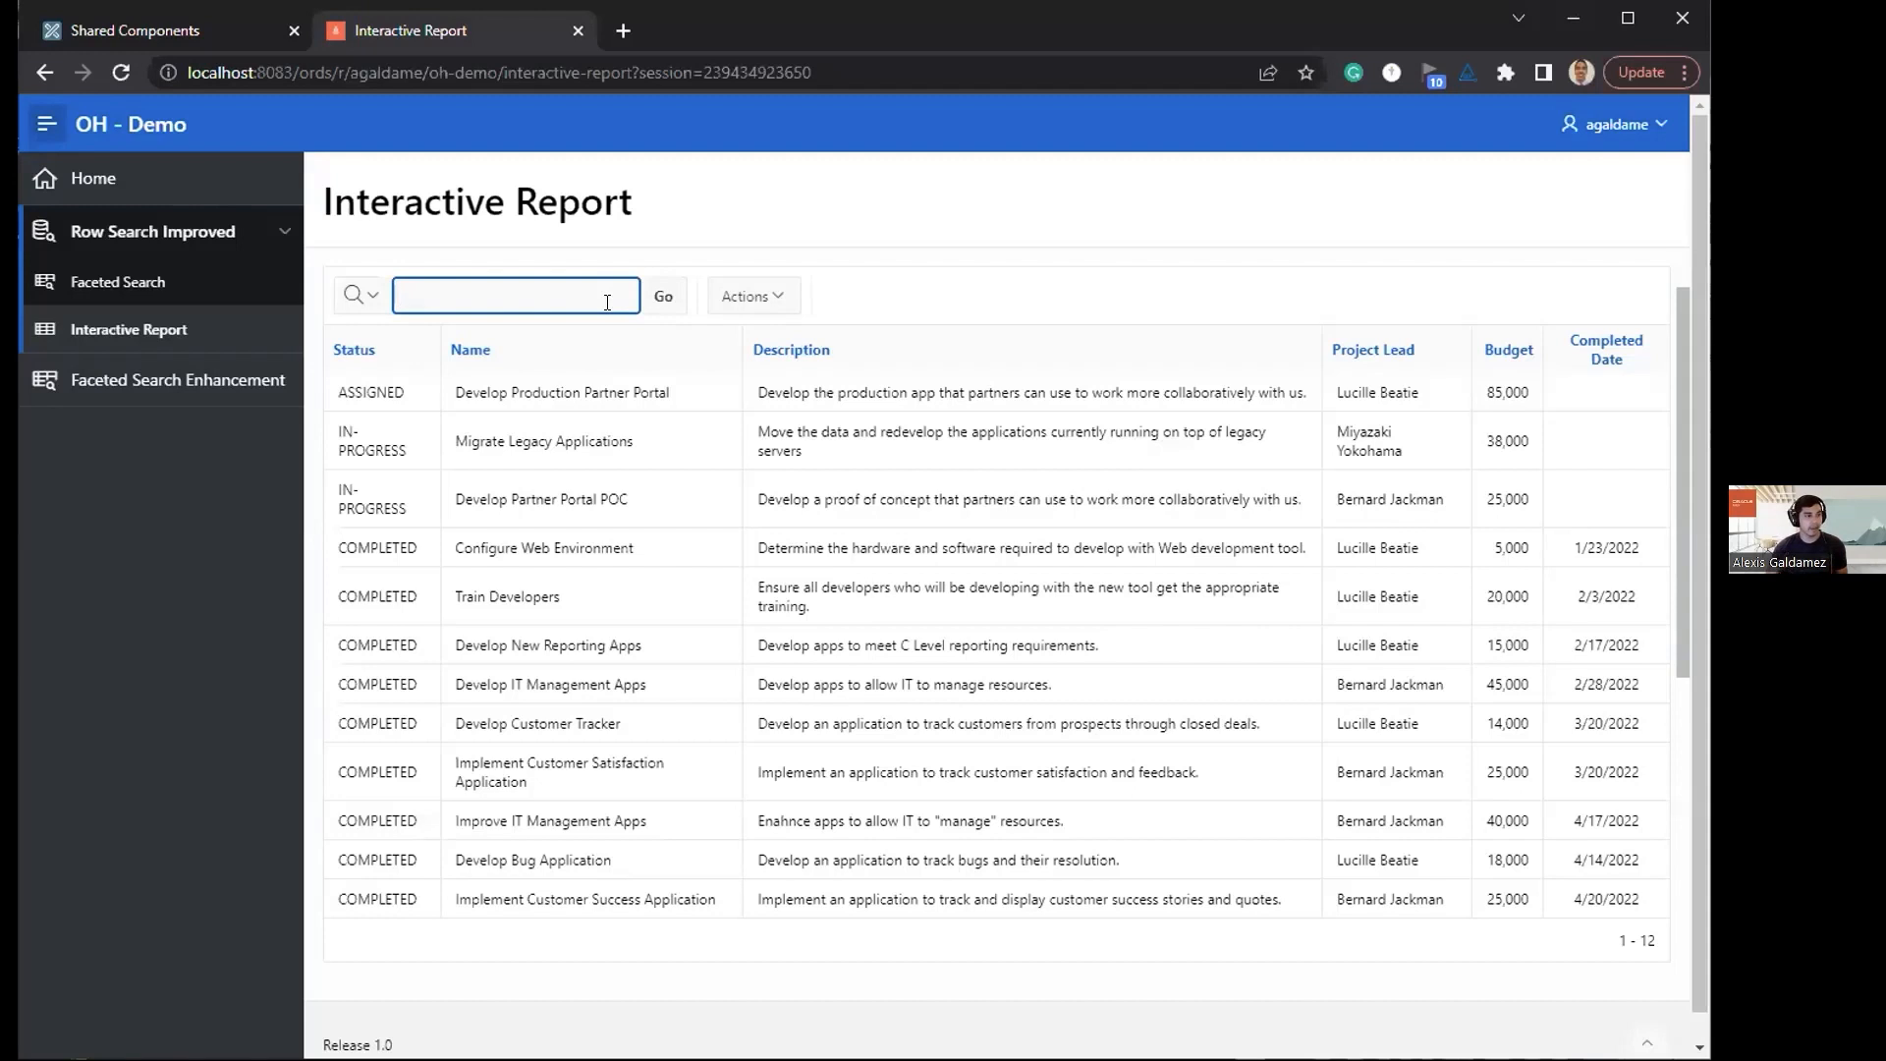
Step: Search the interactive report for completed "develop an application", with the phrase in double quotes, and remove the filter
{"action": "type", "text": "completed \"\""}
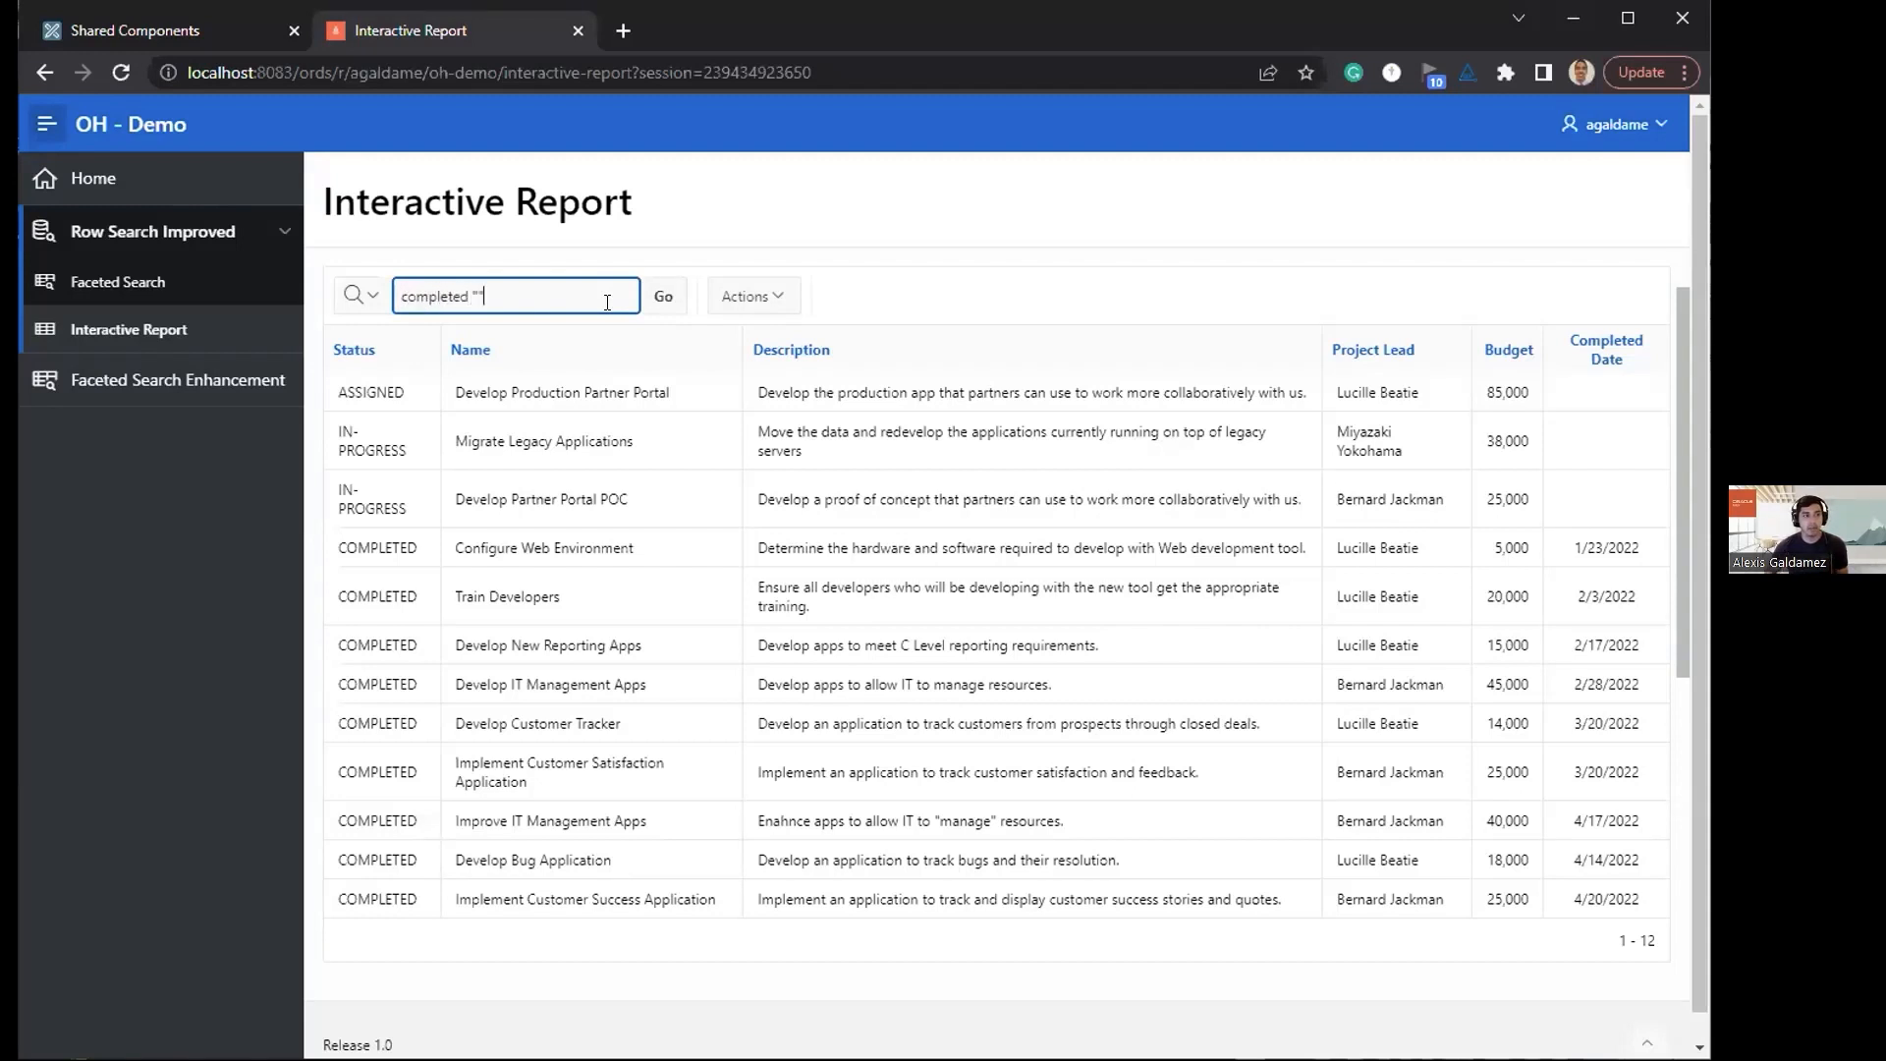
{"action": "key", "text": "Left"}
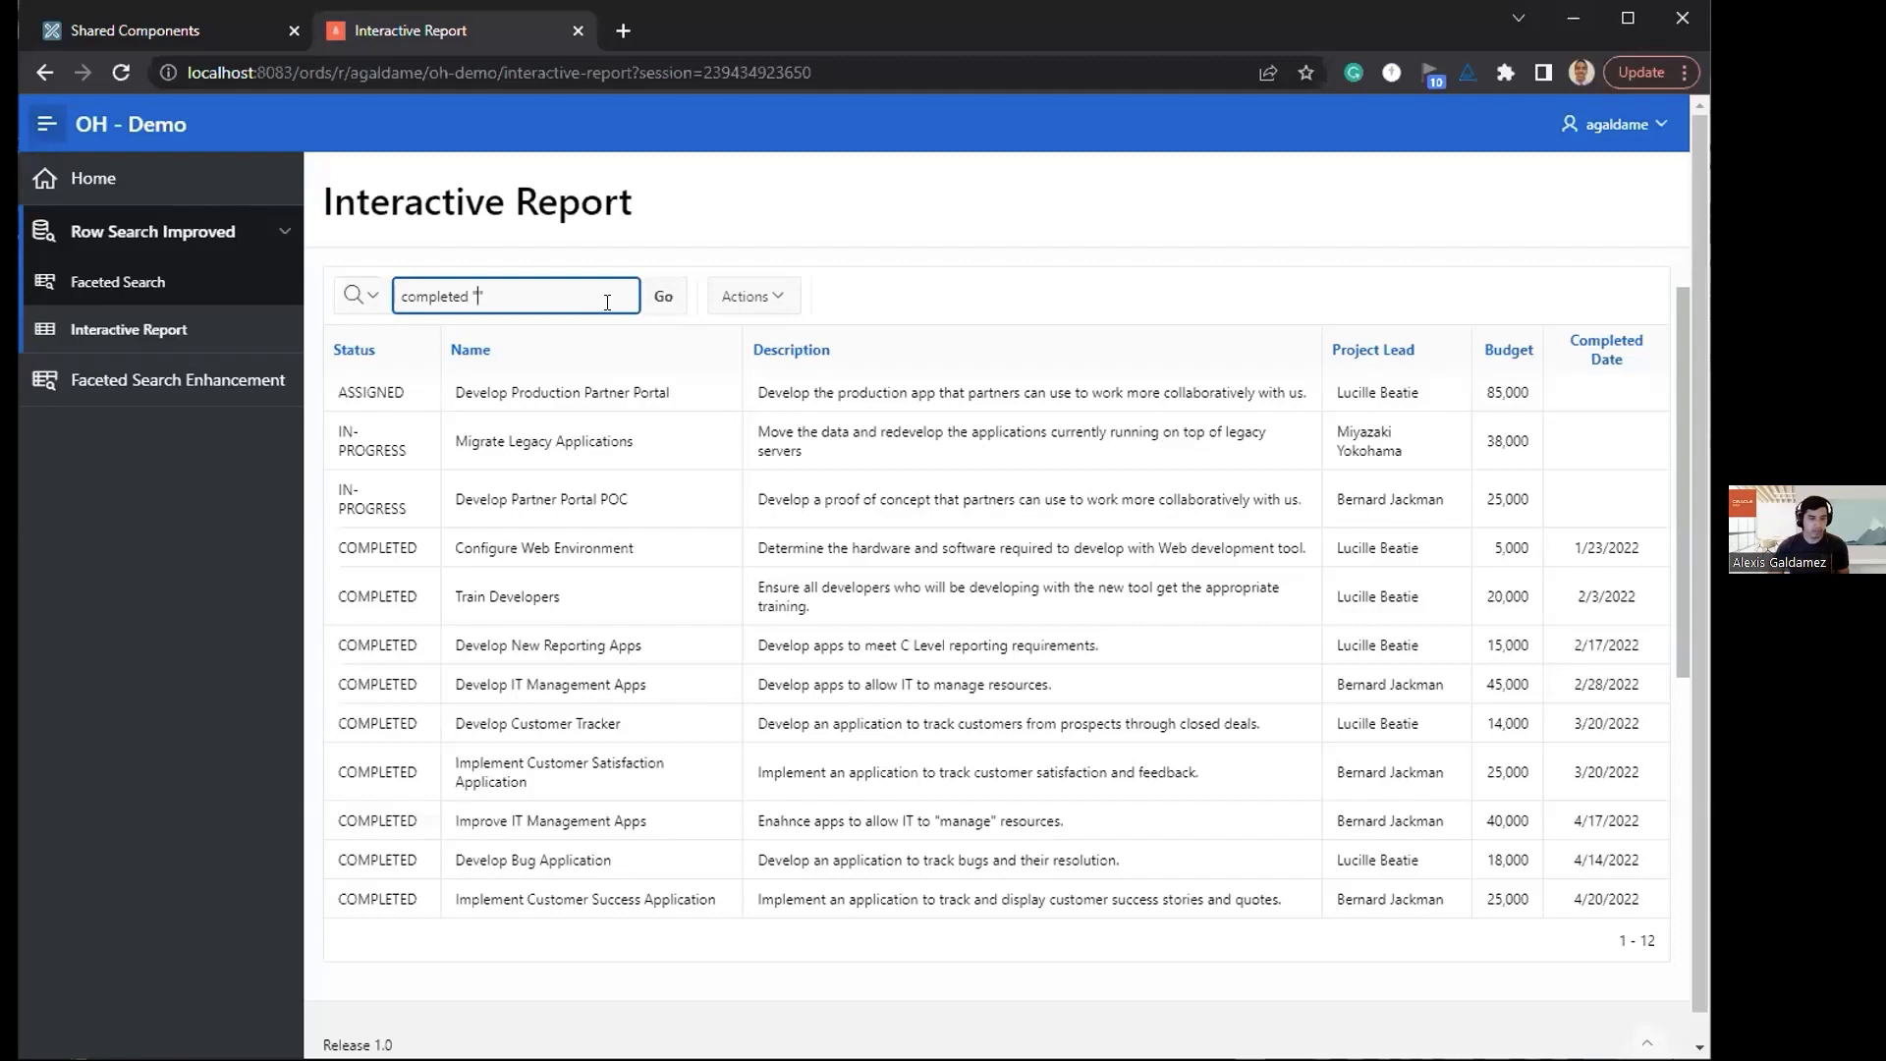
{"action": "type", "text": "ab"}
{"action": "key", "text": "BackSpace"}
{"action": "key", "text": "BackSpace"}
{"action": "type", "text": "develop an application"}
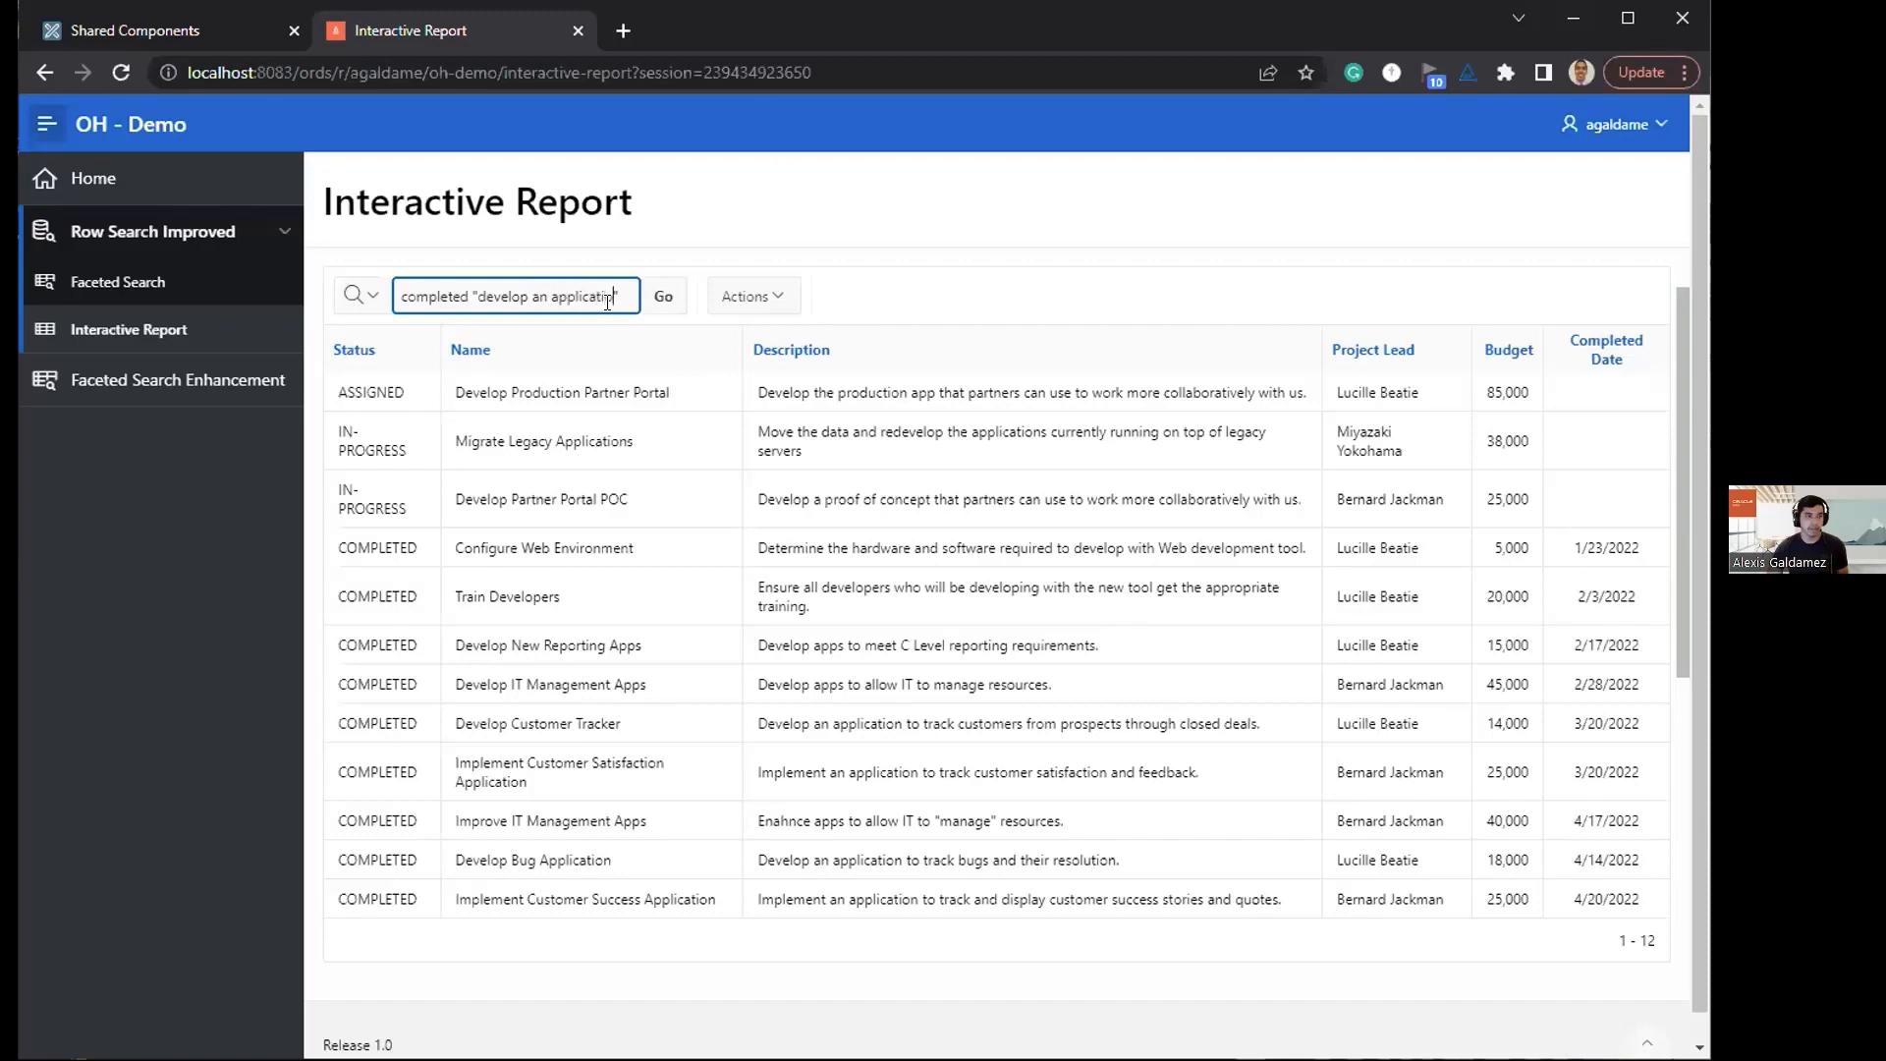
{"action": "key", "text": "Return"}
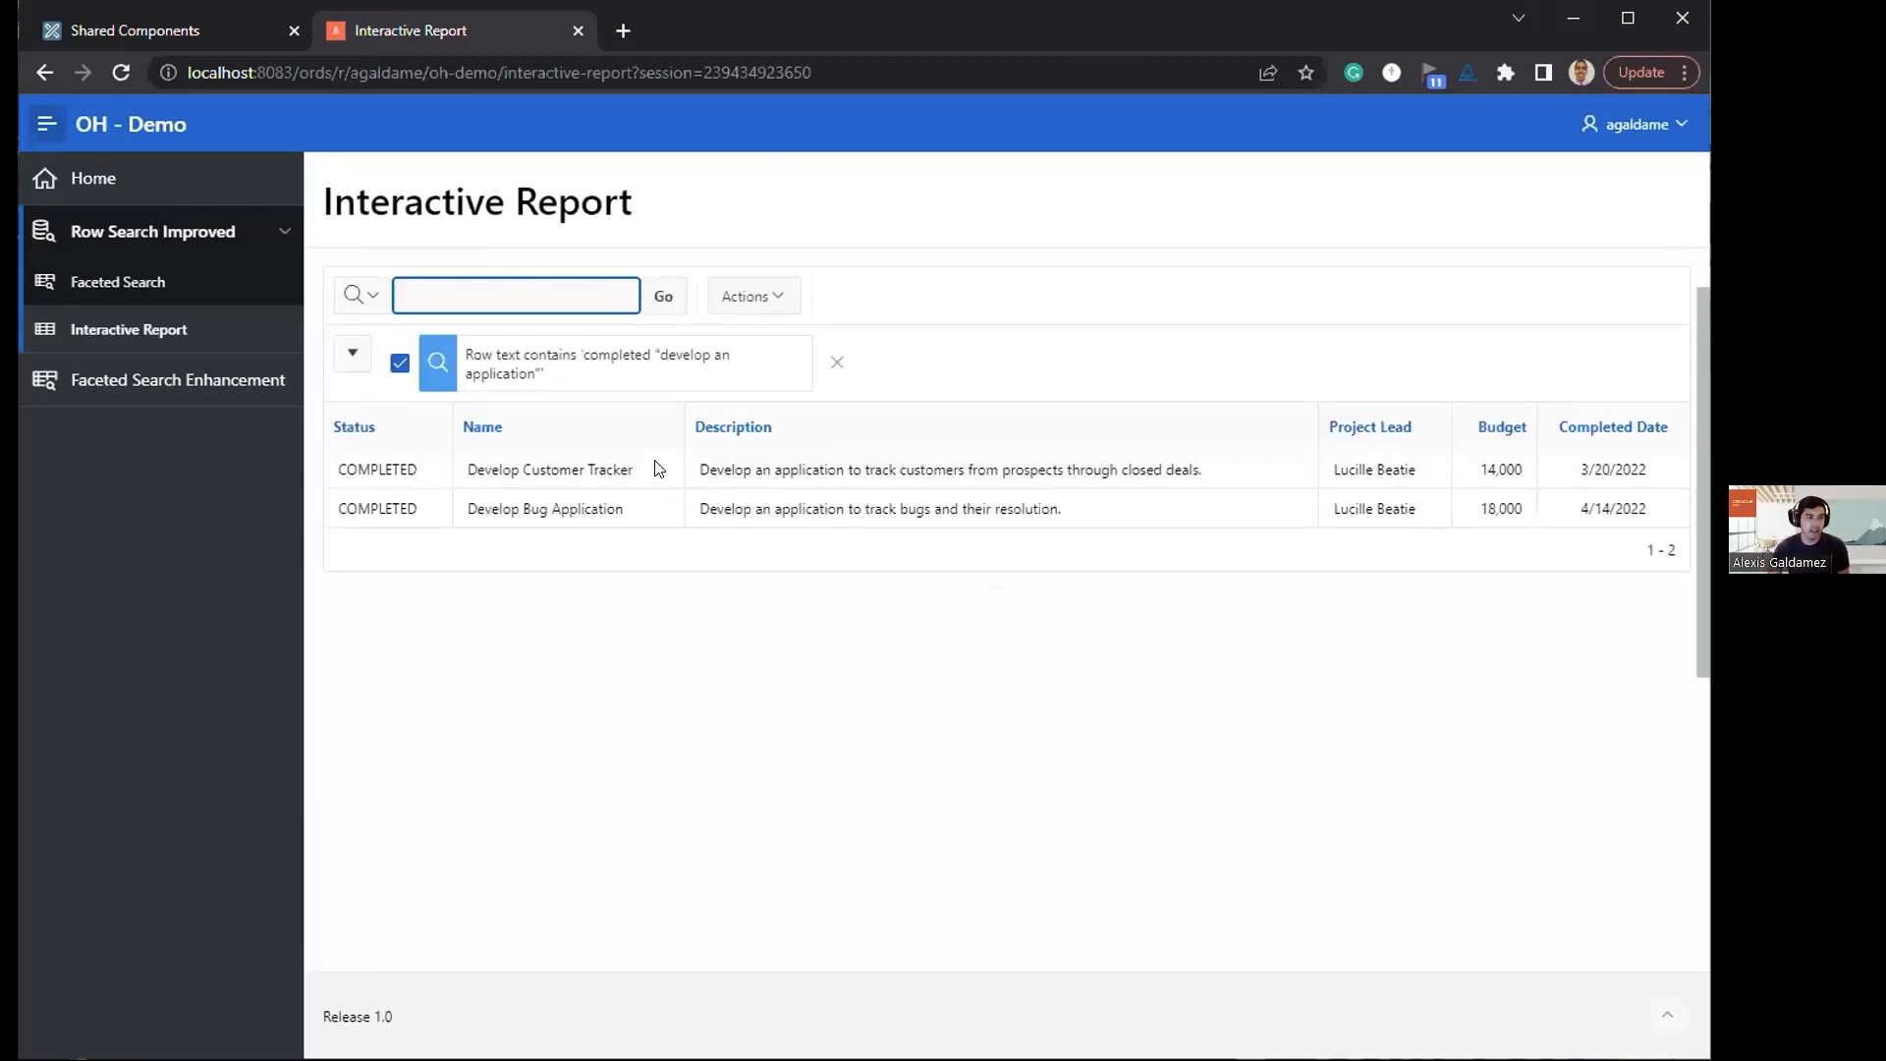
{"action": "left_click_drag", "start_coordinate": [414, 477], "coordinate": [346, 477]}
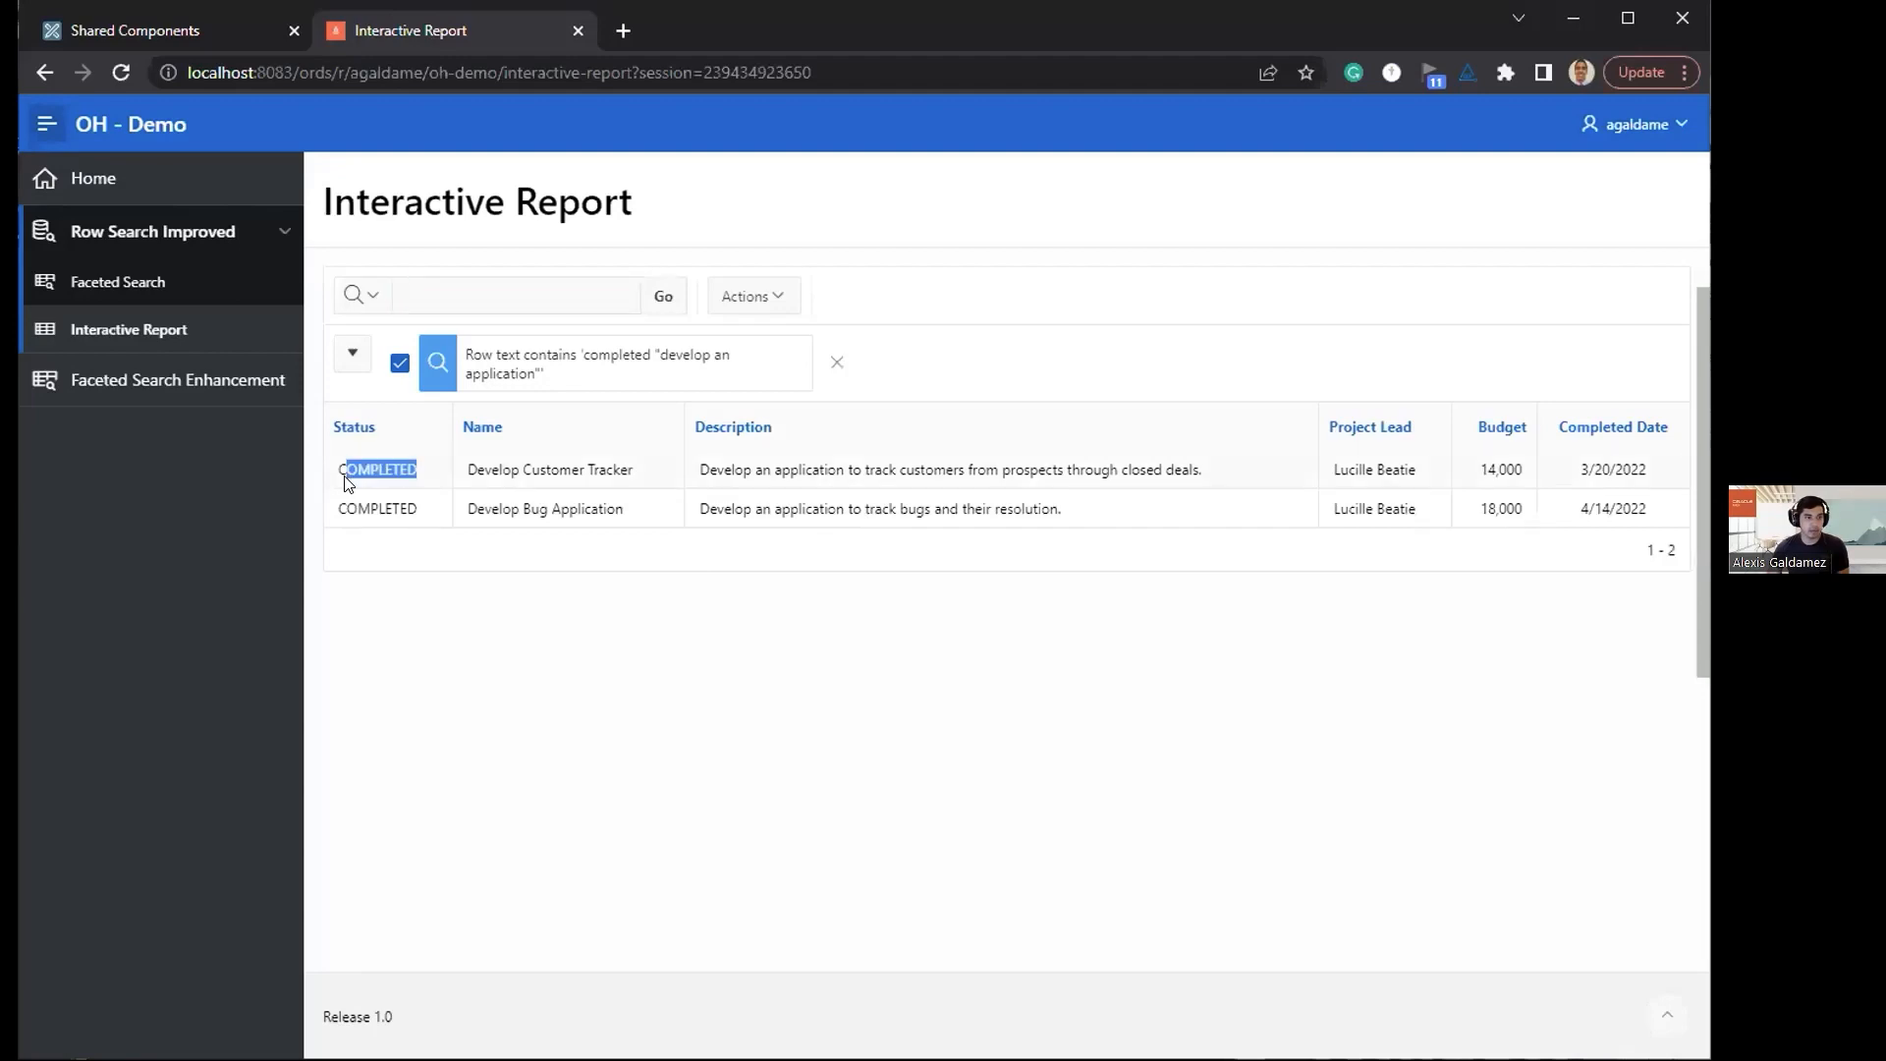
{"action": "left_click", "coordinate": [835, 363]}
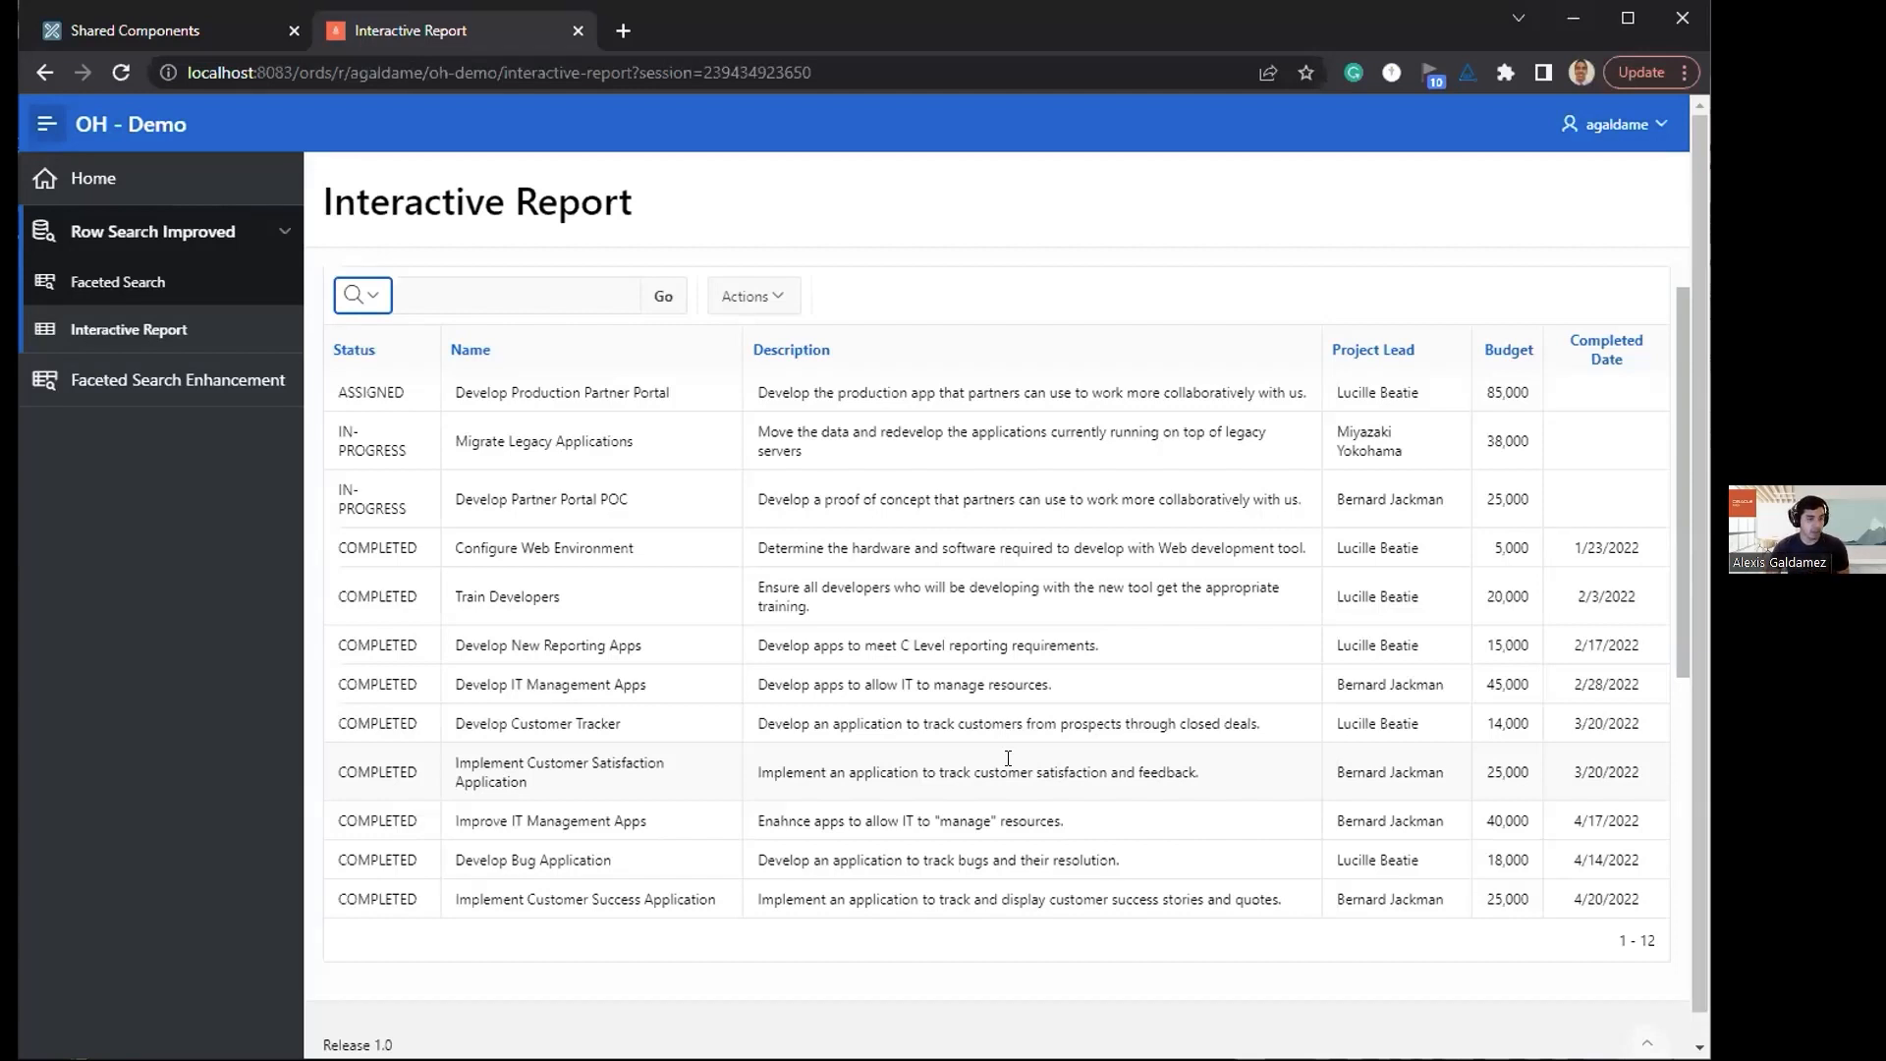
Step: Search the interactive report for management "to ""manage"" resources", doubling the inner quotes around manage, and remove the filter
{"action": "left_click", "coordinate": [521, 305]}
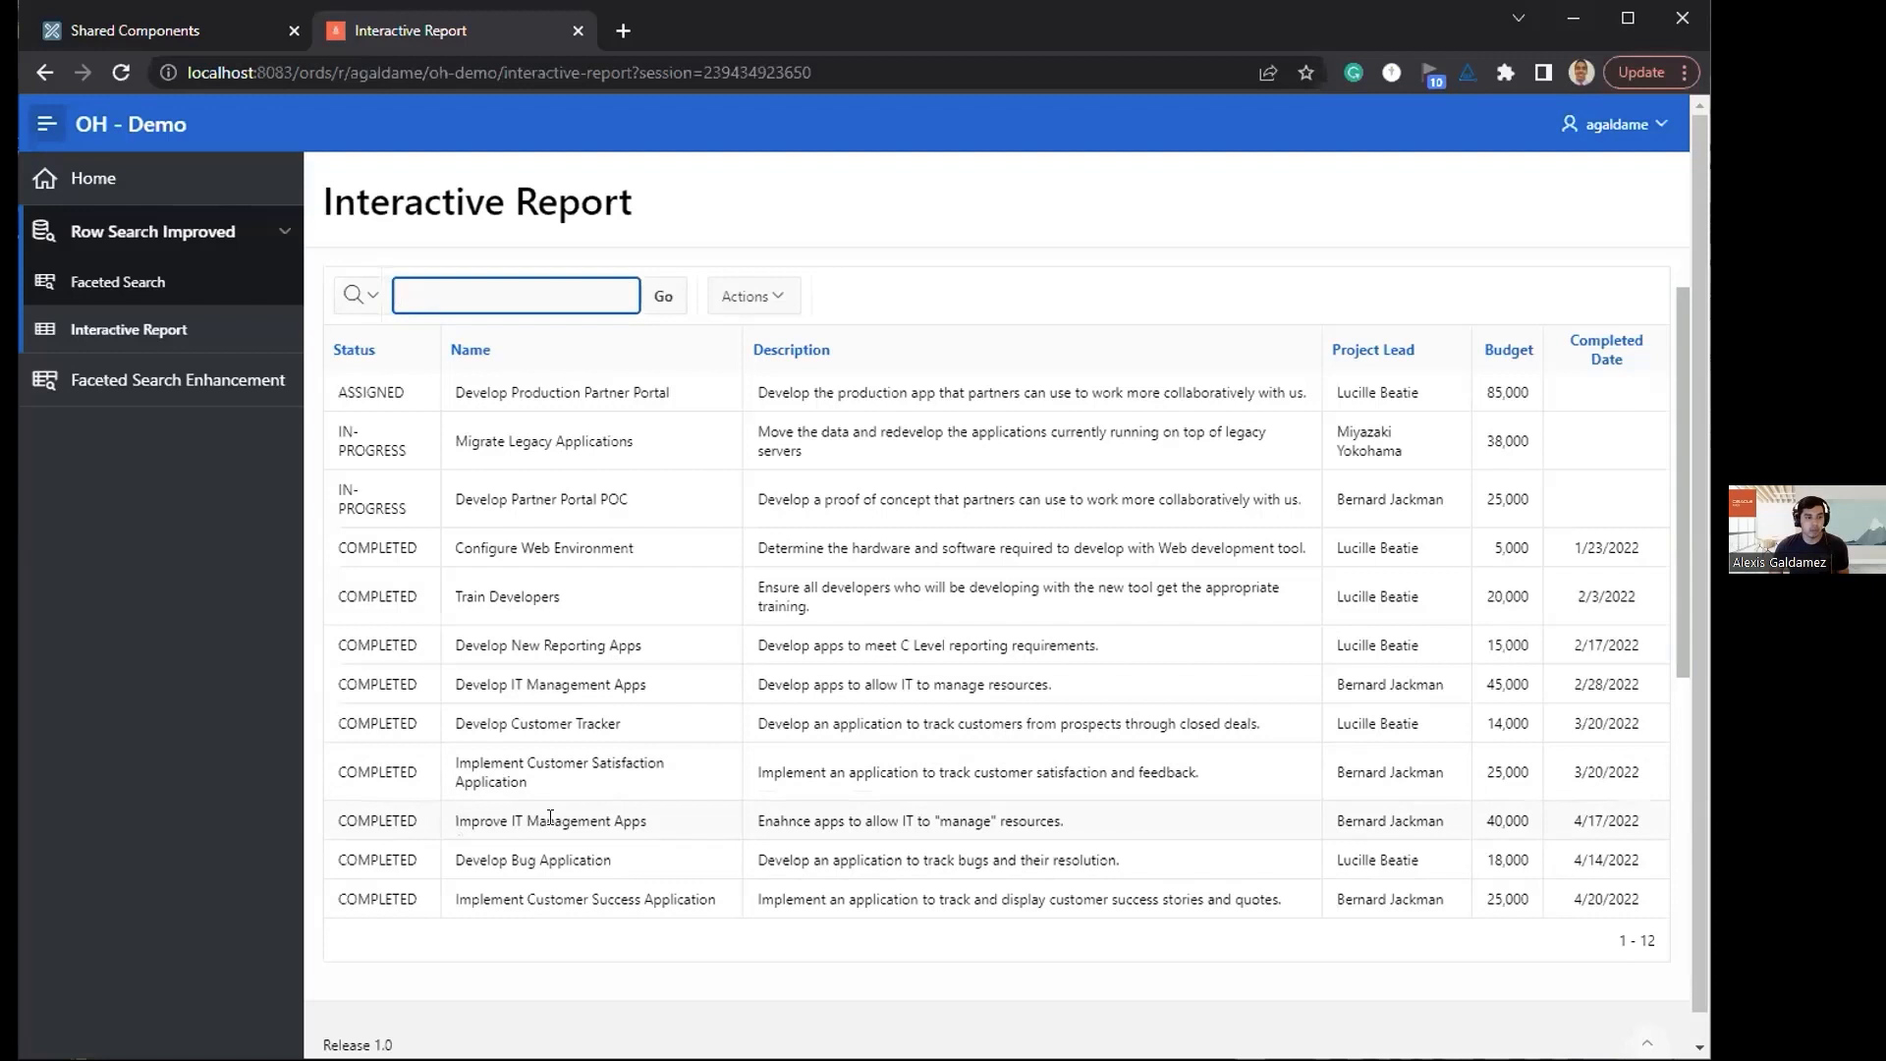
{"action": "left_click", "coordinate": [911, 815]}
{"action": "left_click_drag", "start_coordinate": [917, 820], "coordinate": [1064, 821]}
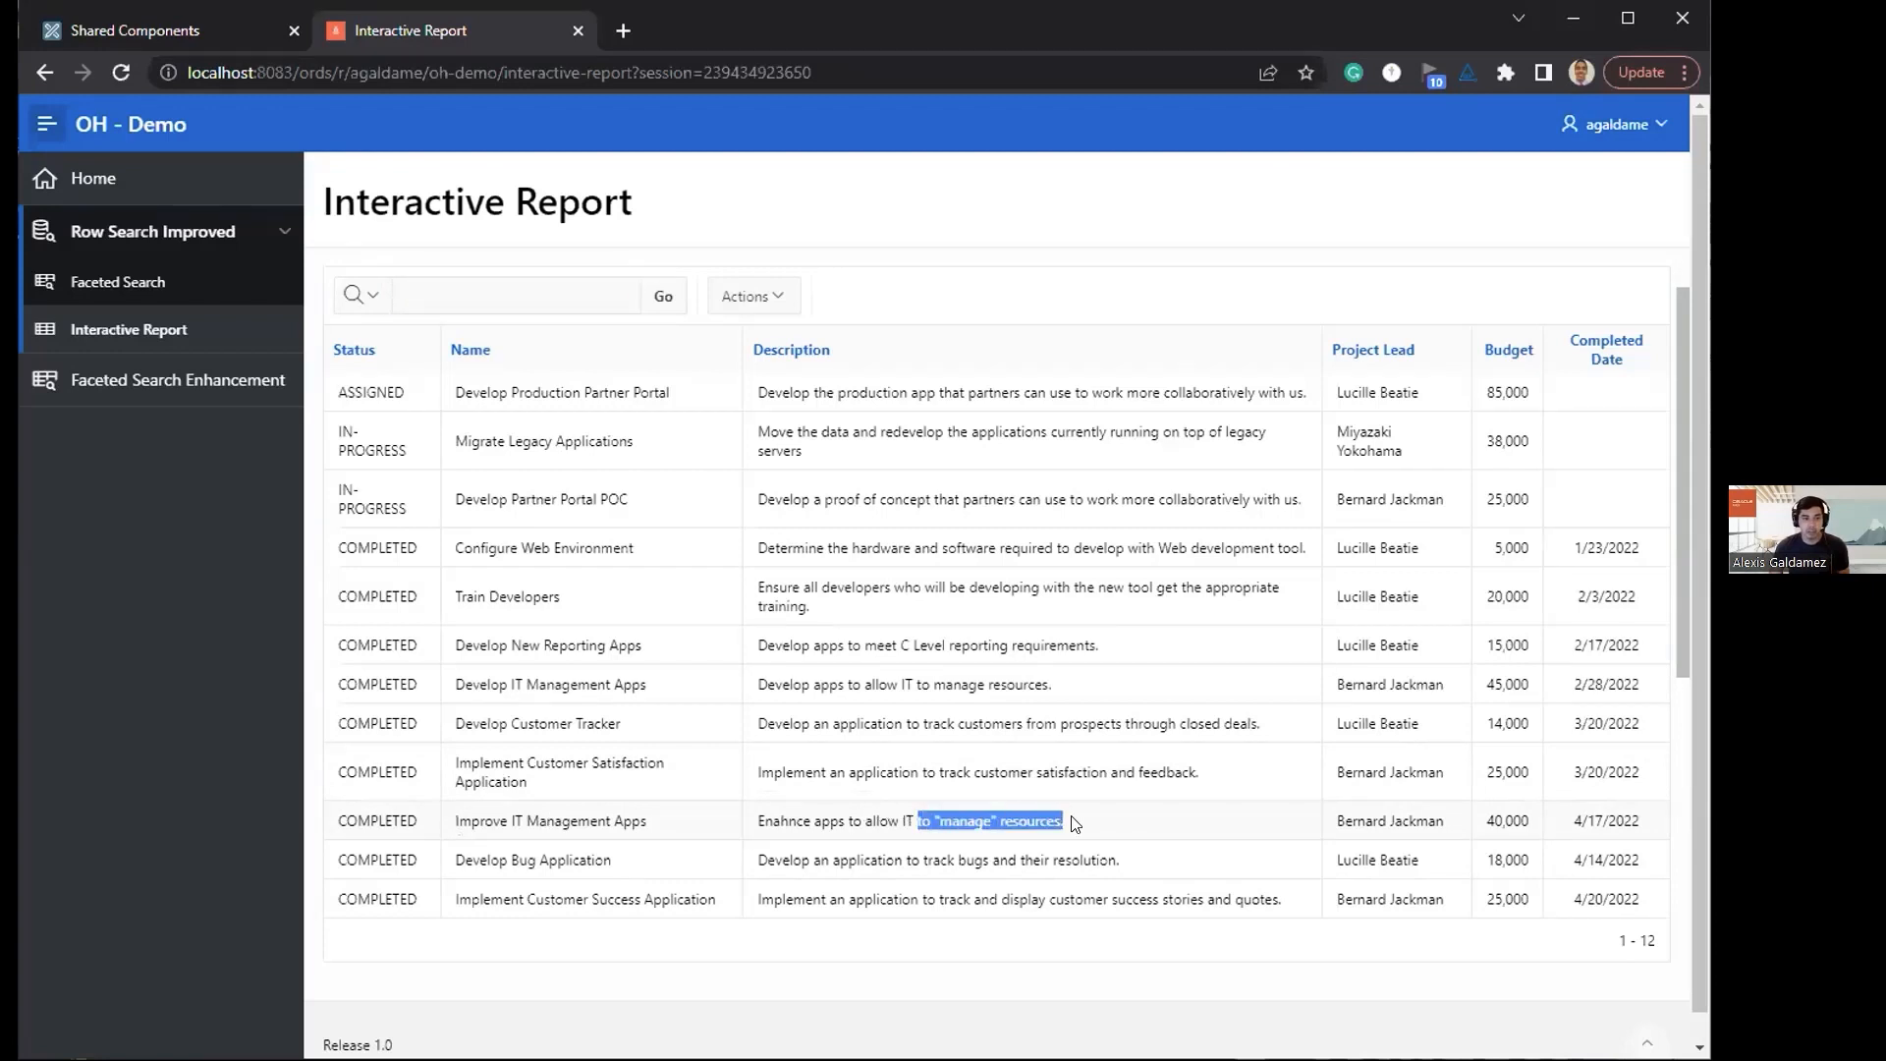
{"action": "left_click", "coordinate": [515, 288]}
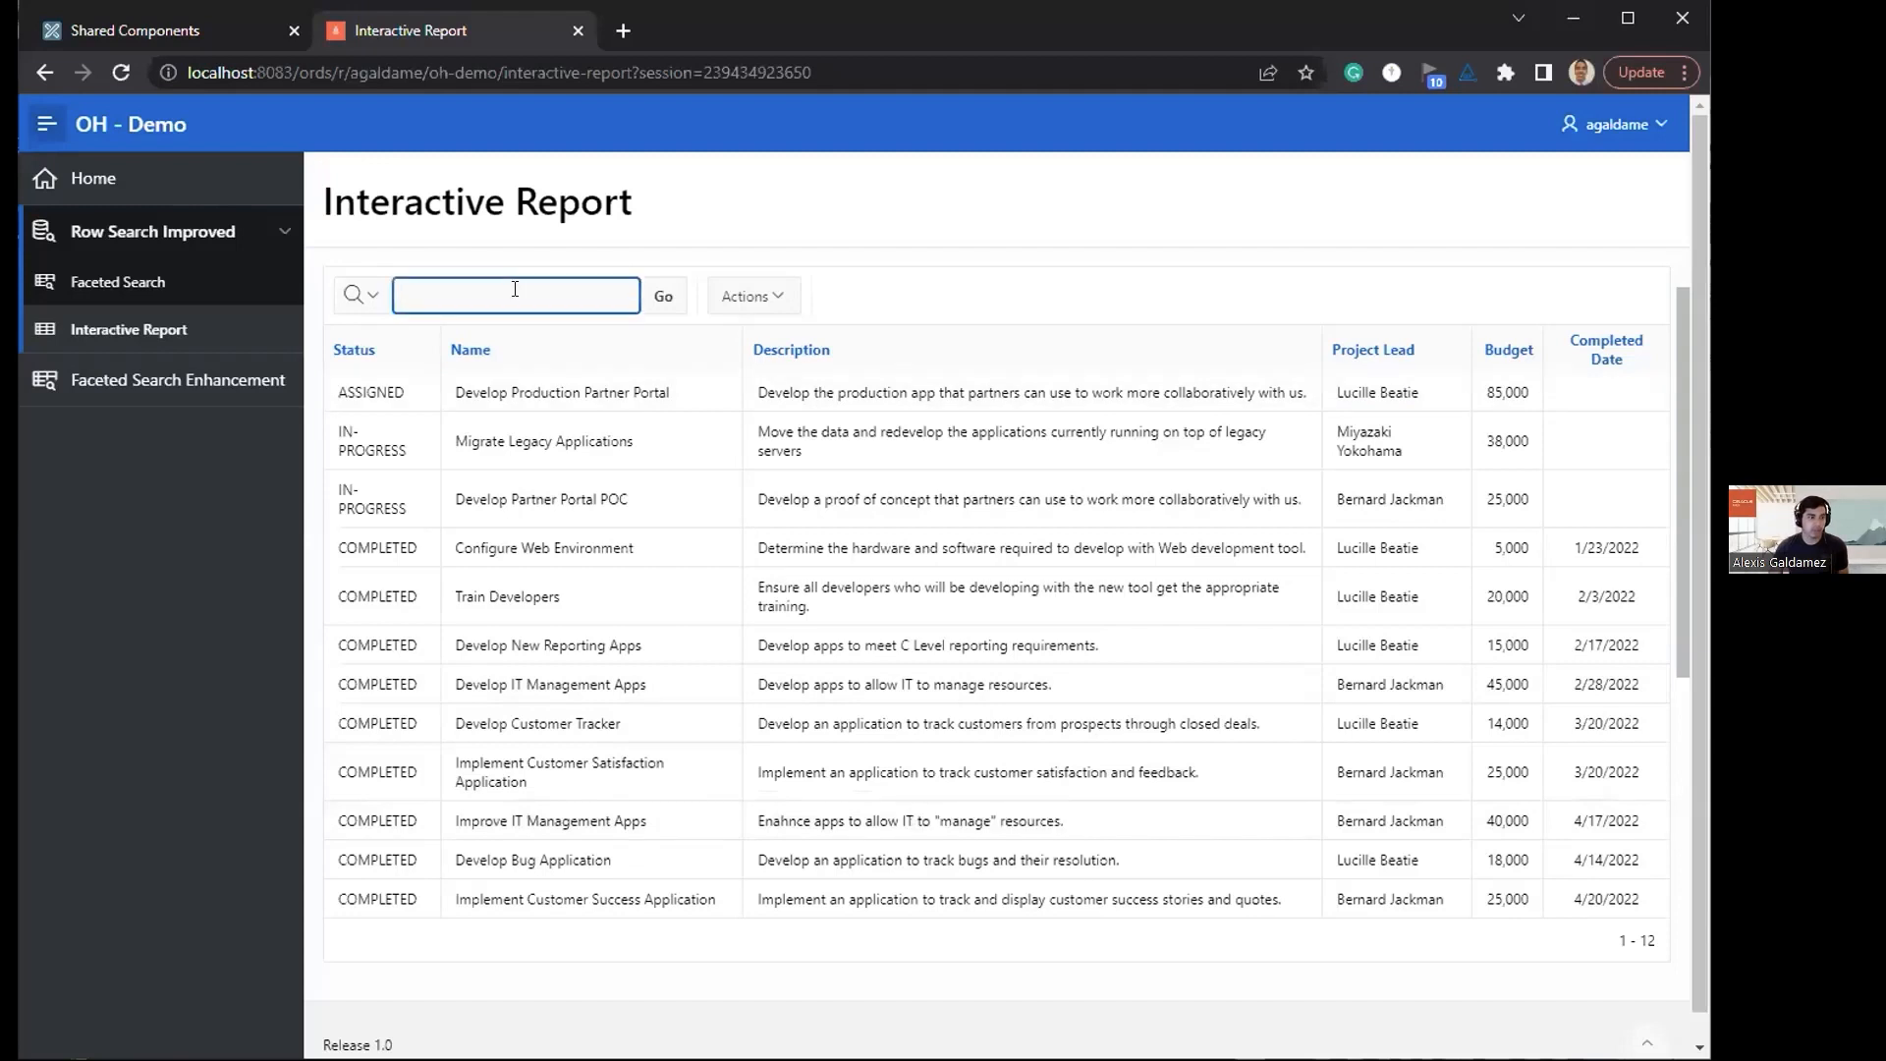
{"action": "type", "text": "management \"to \"\"manag"}
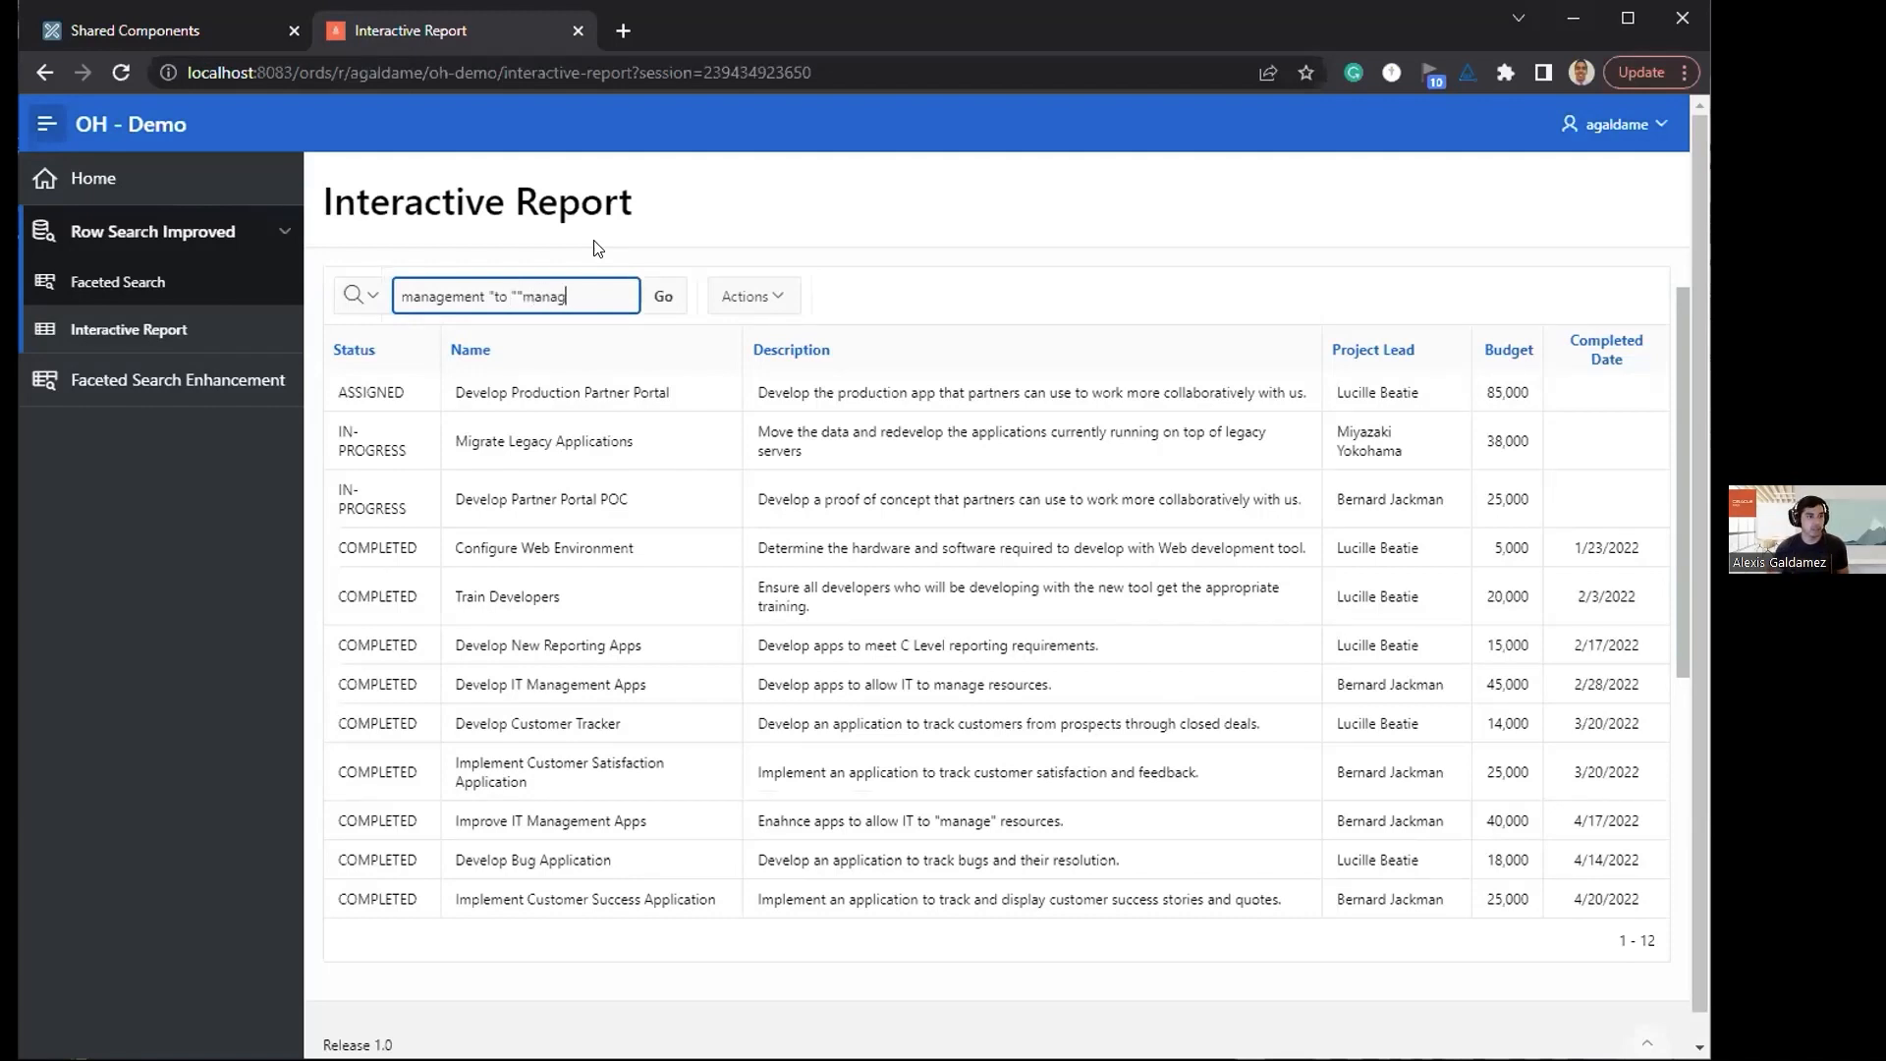
{"action": "type", "text": "e\"\" resources\""}
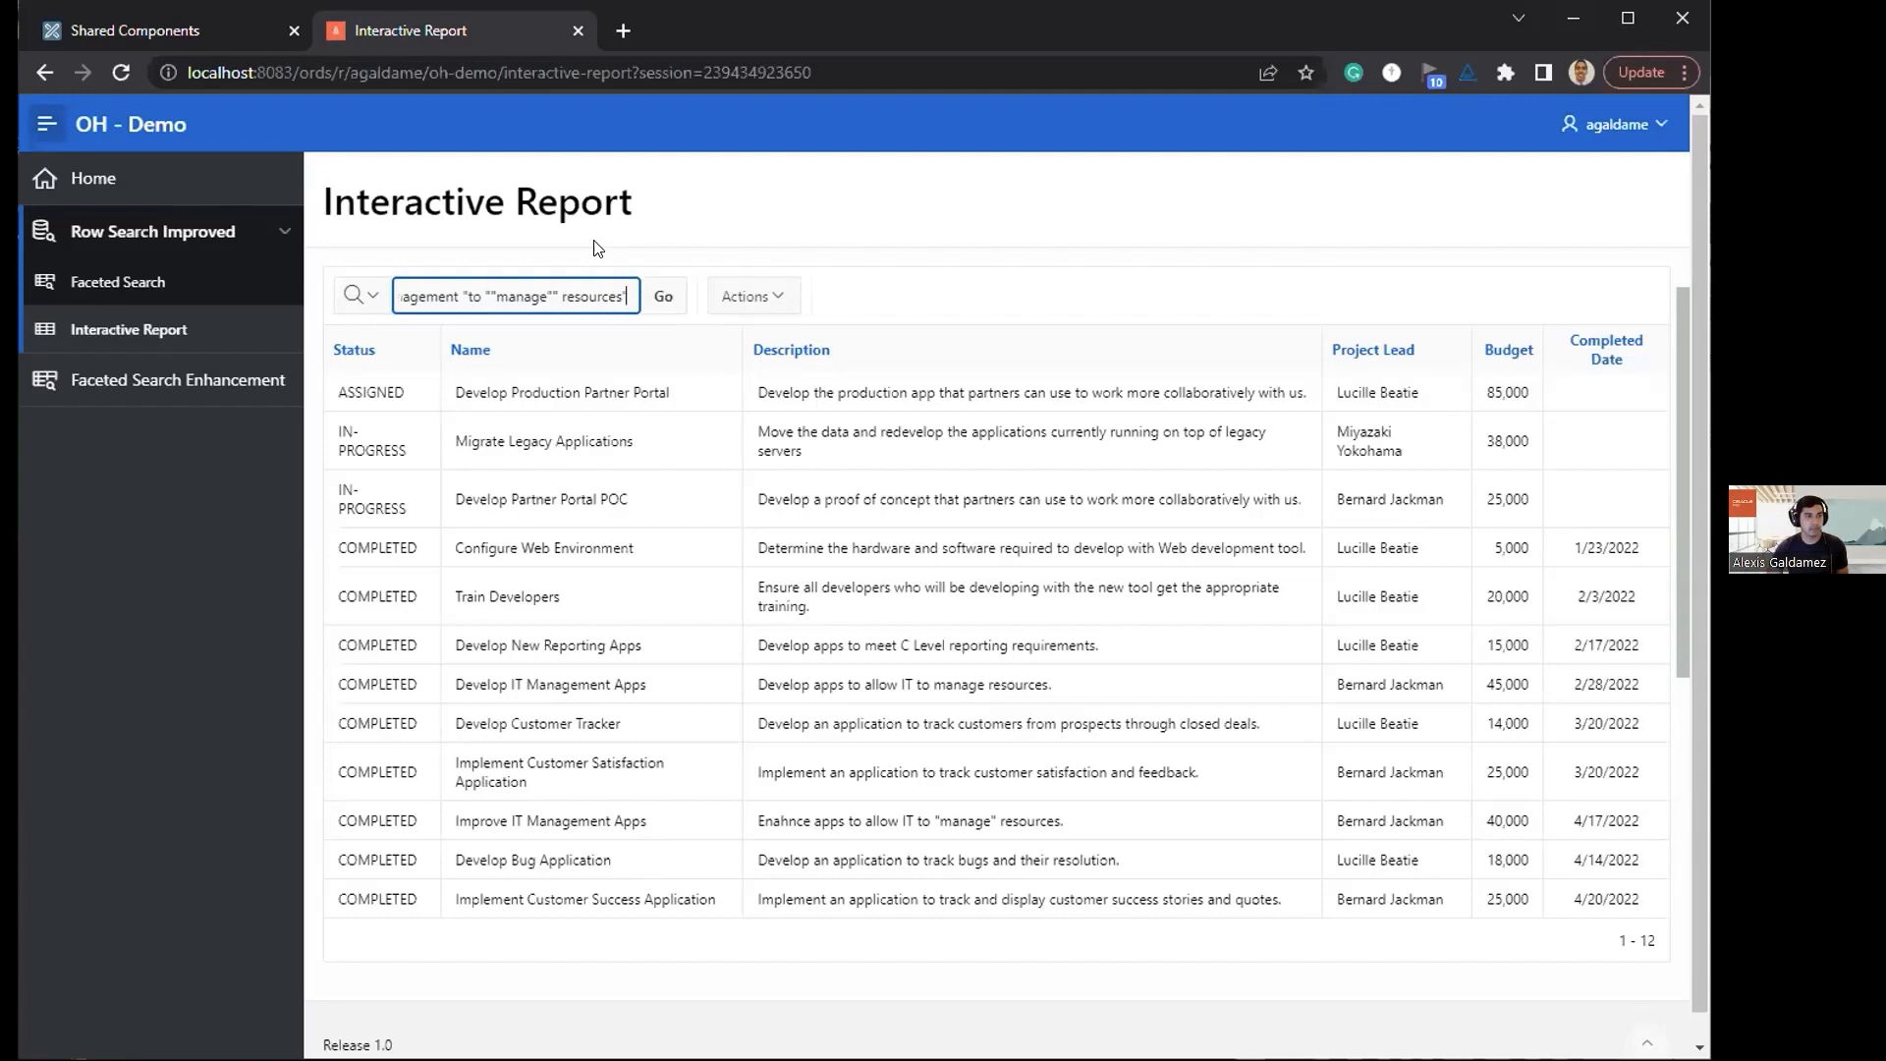
{"action": "key", "text": "Return"}
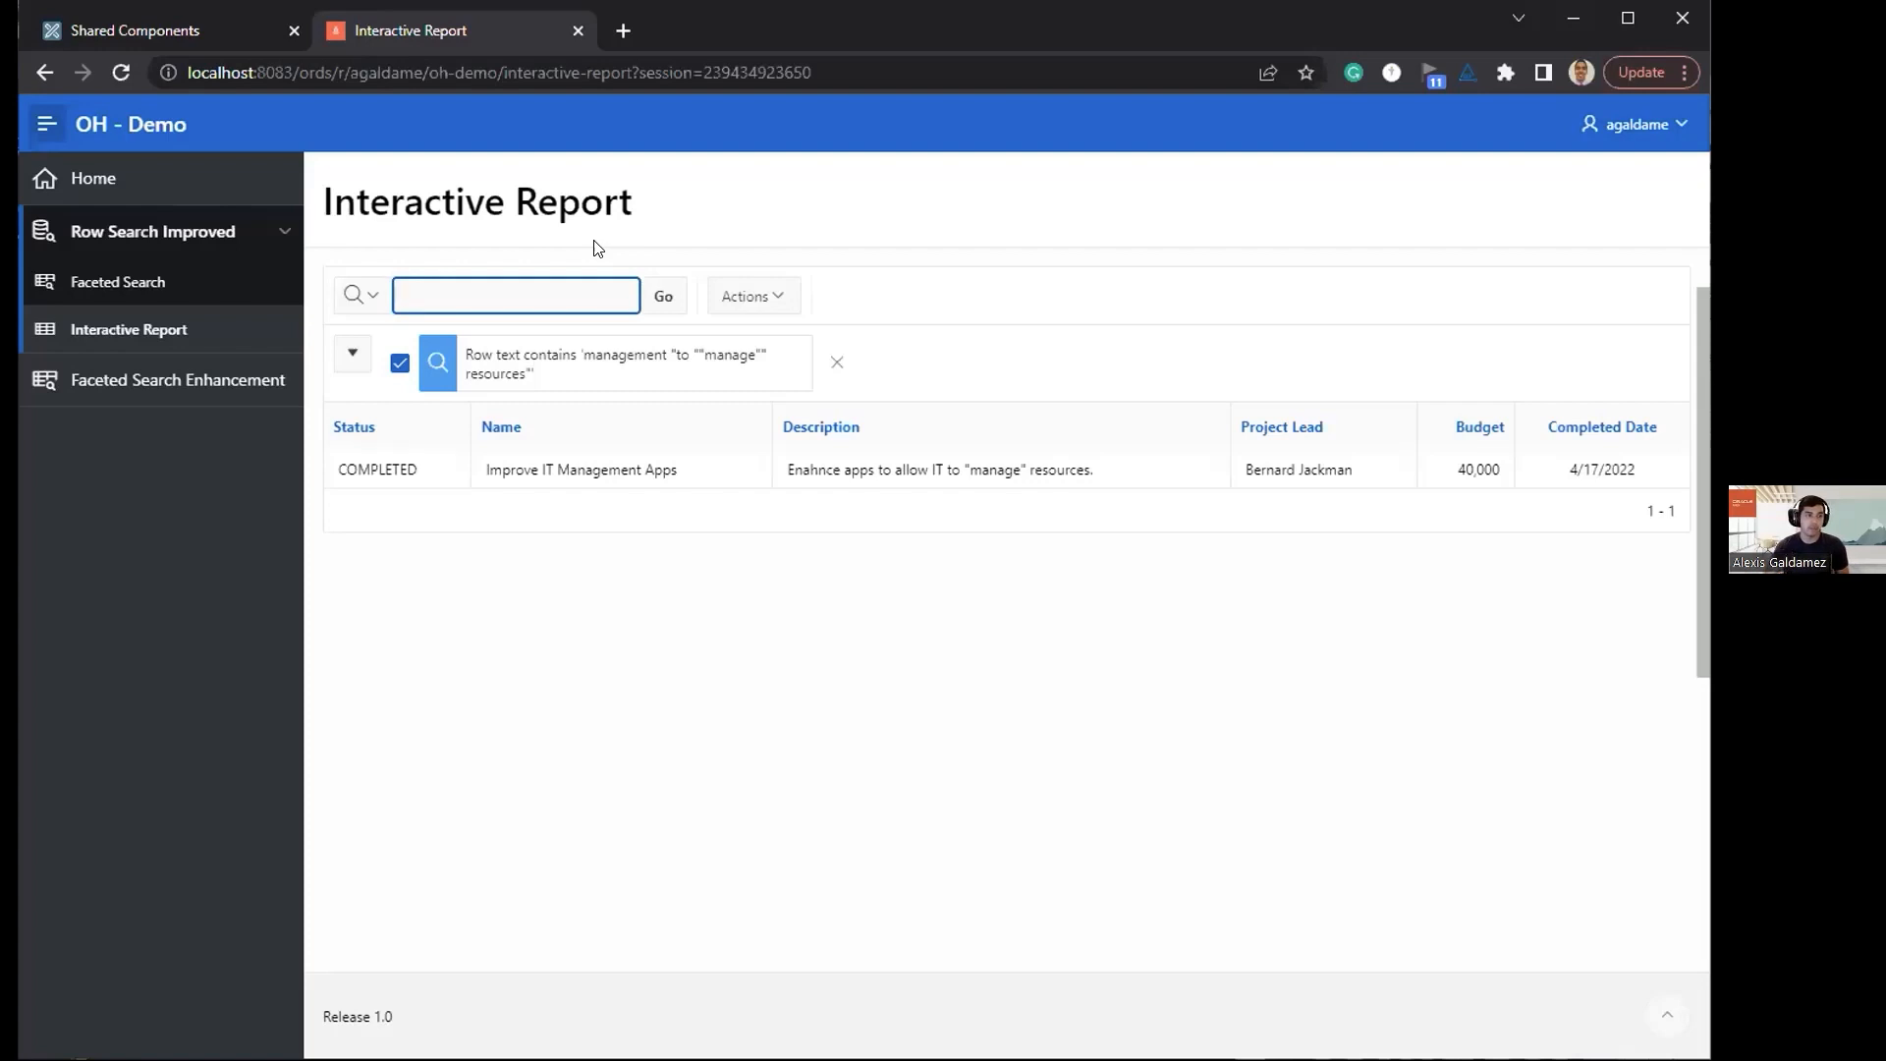
{"action": "left_click", "coordinate": [838, 364]}
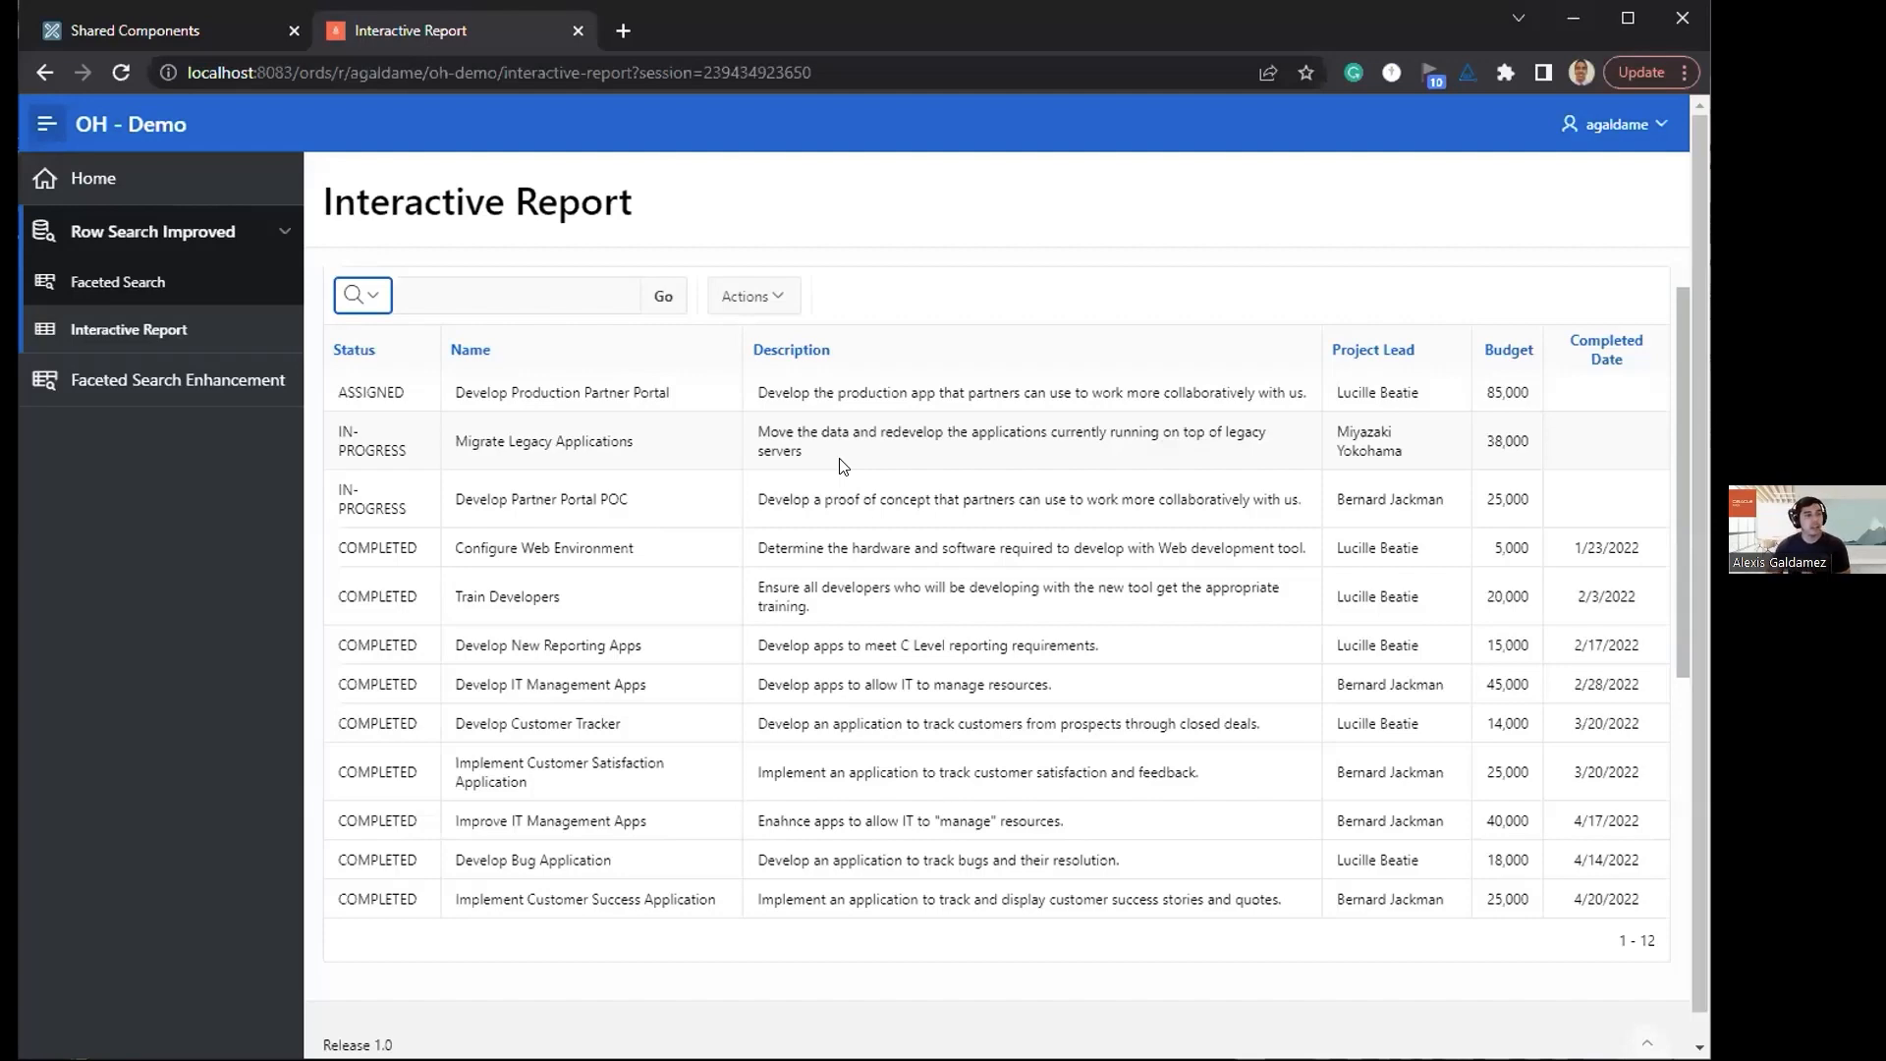
Step: Switch to the APEX builder, check the Tokenize Row Search property in the application definition and apply the changes
{"action": "left_click", "coordinate": [214, 28]}
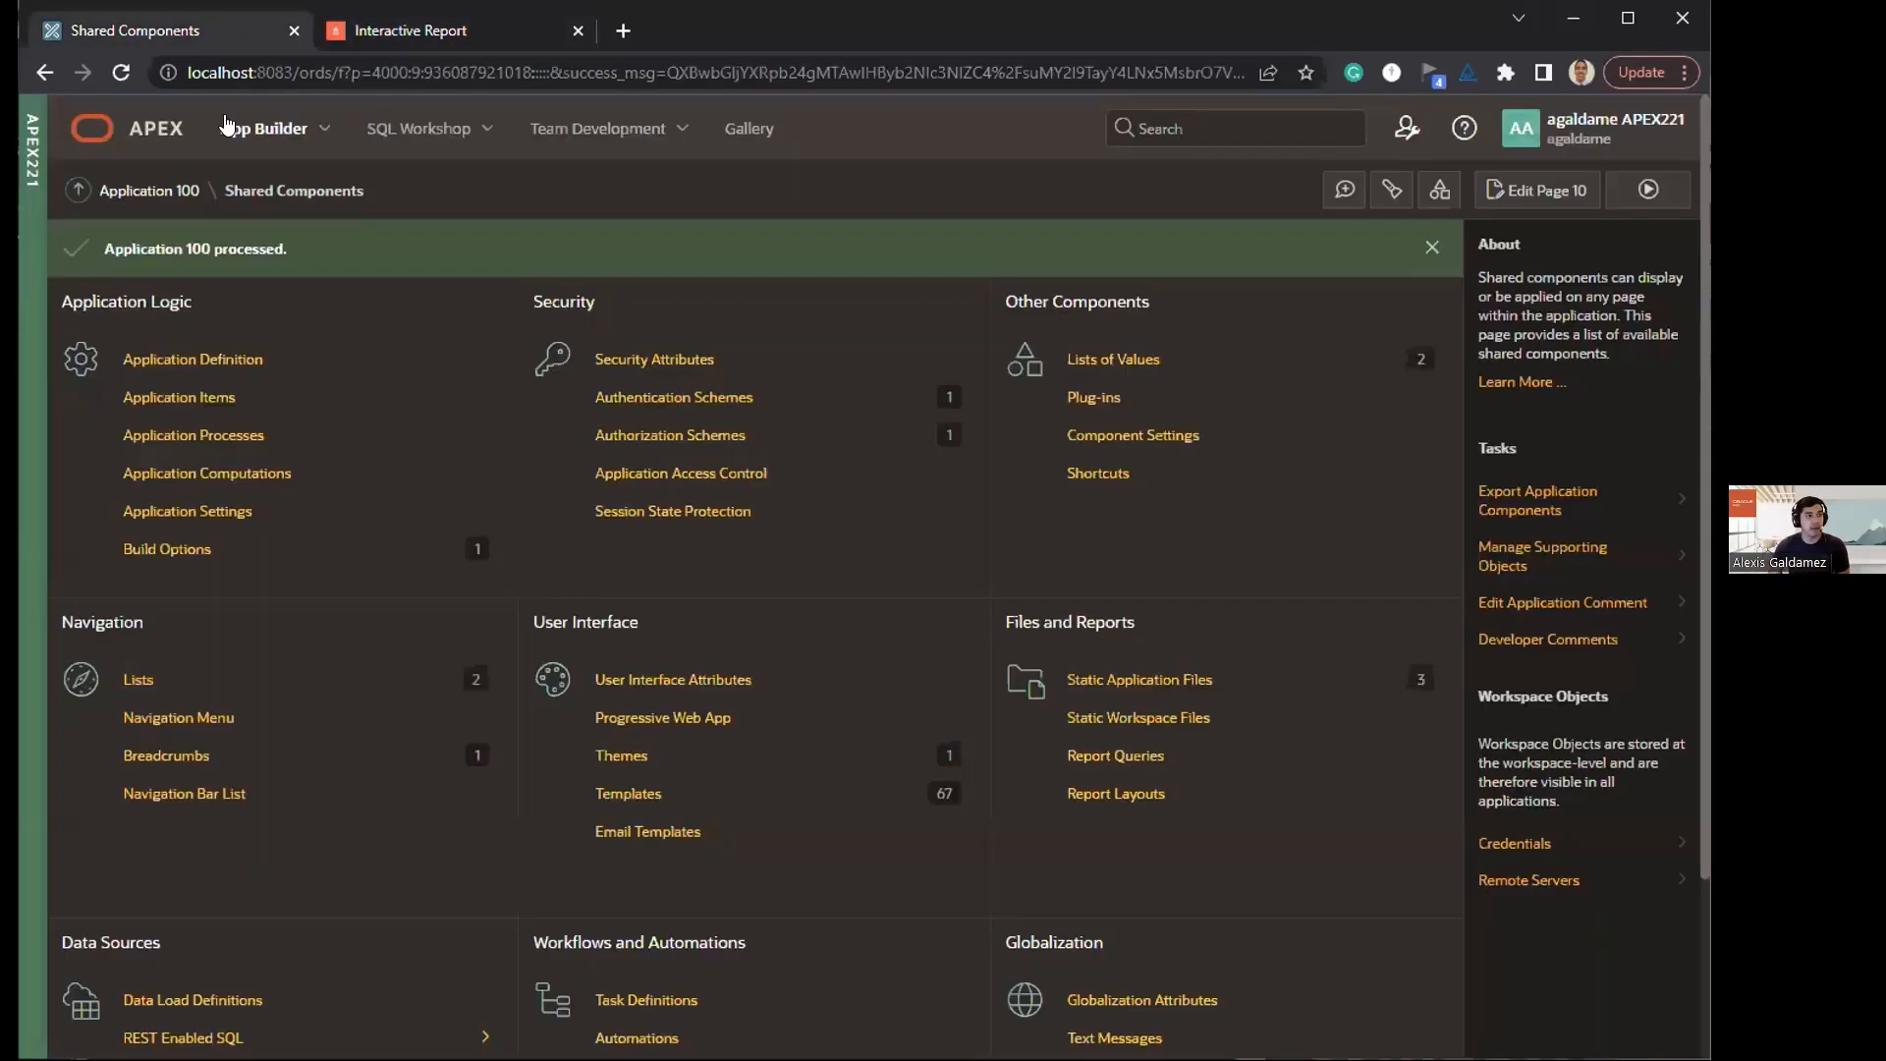
{"action": "left_click", "coordinate": [196, 359]}
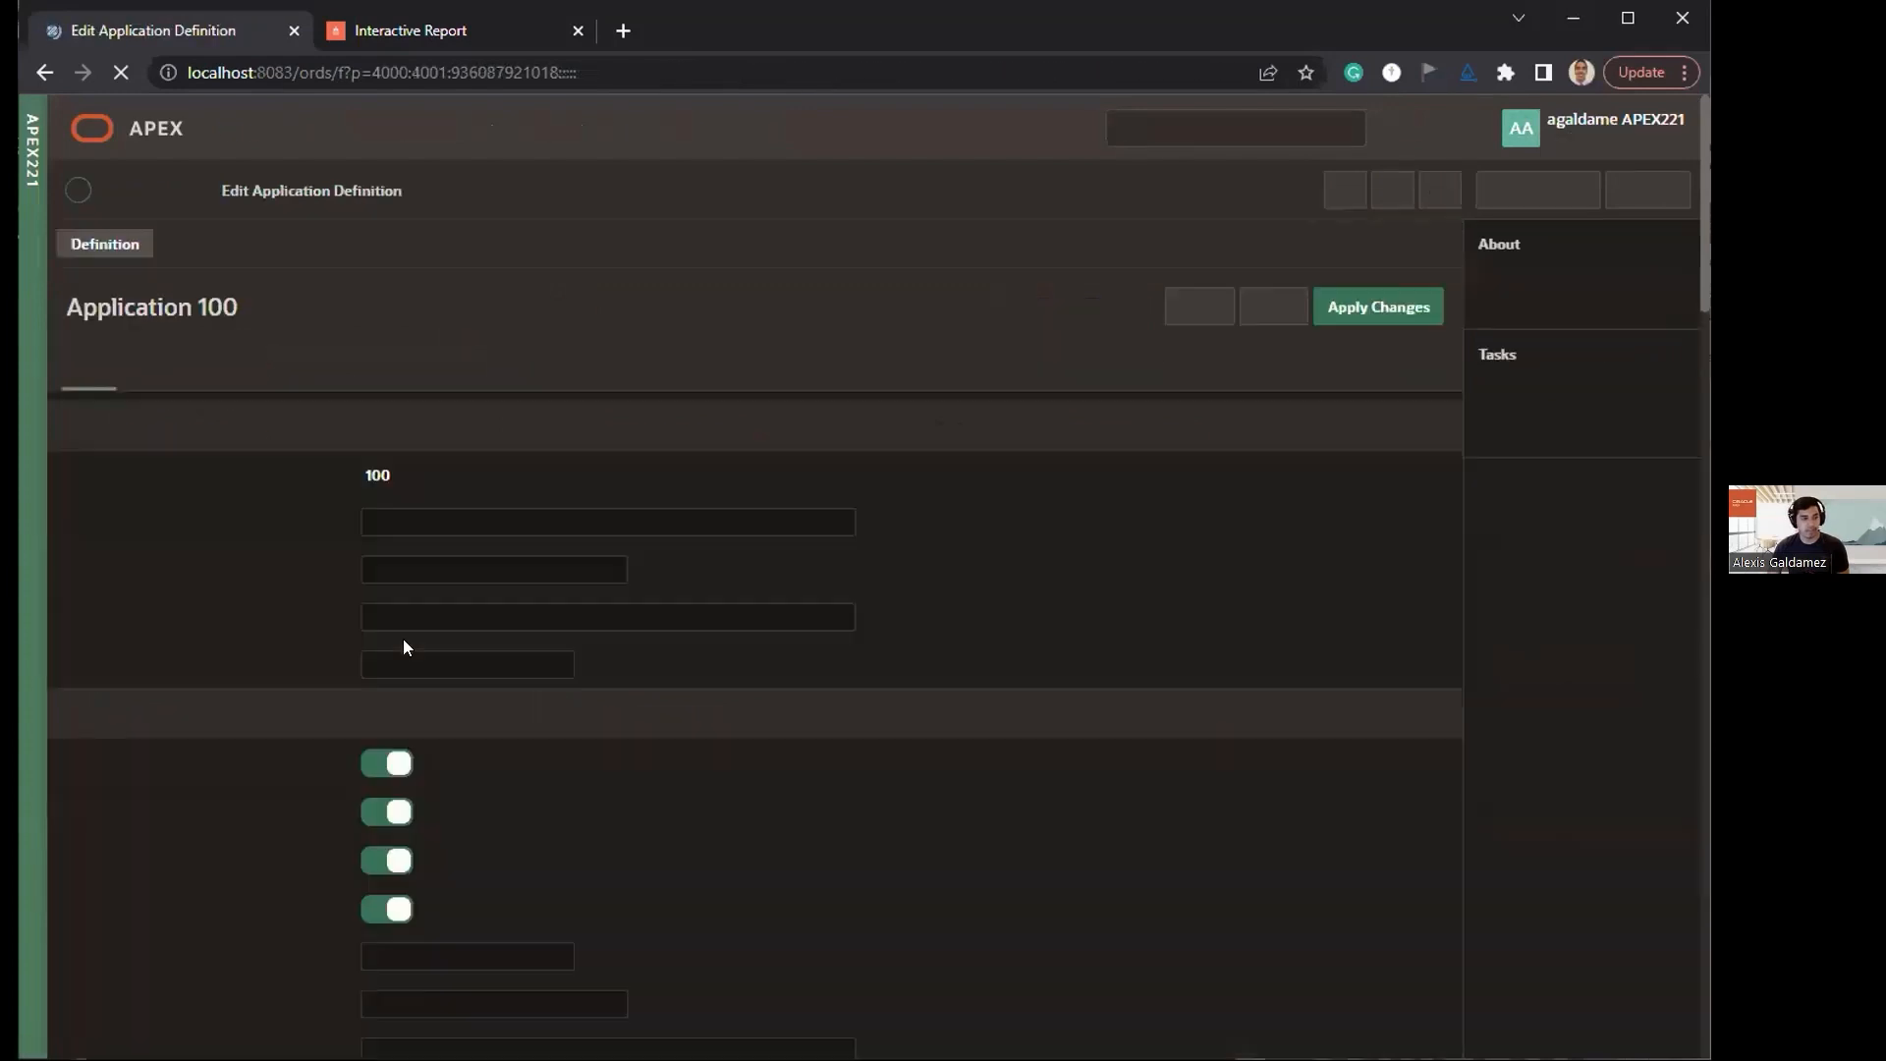
{"action": "scroll", "coordinate": [316, 874], "scroll_direction": "down", "scroll_amount": 2}
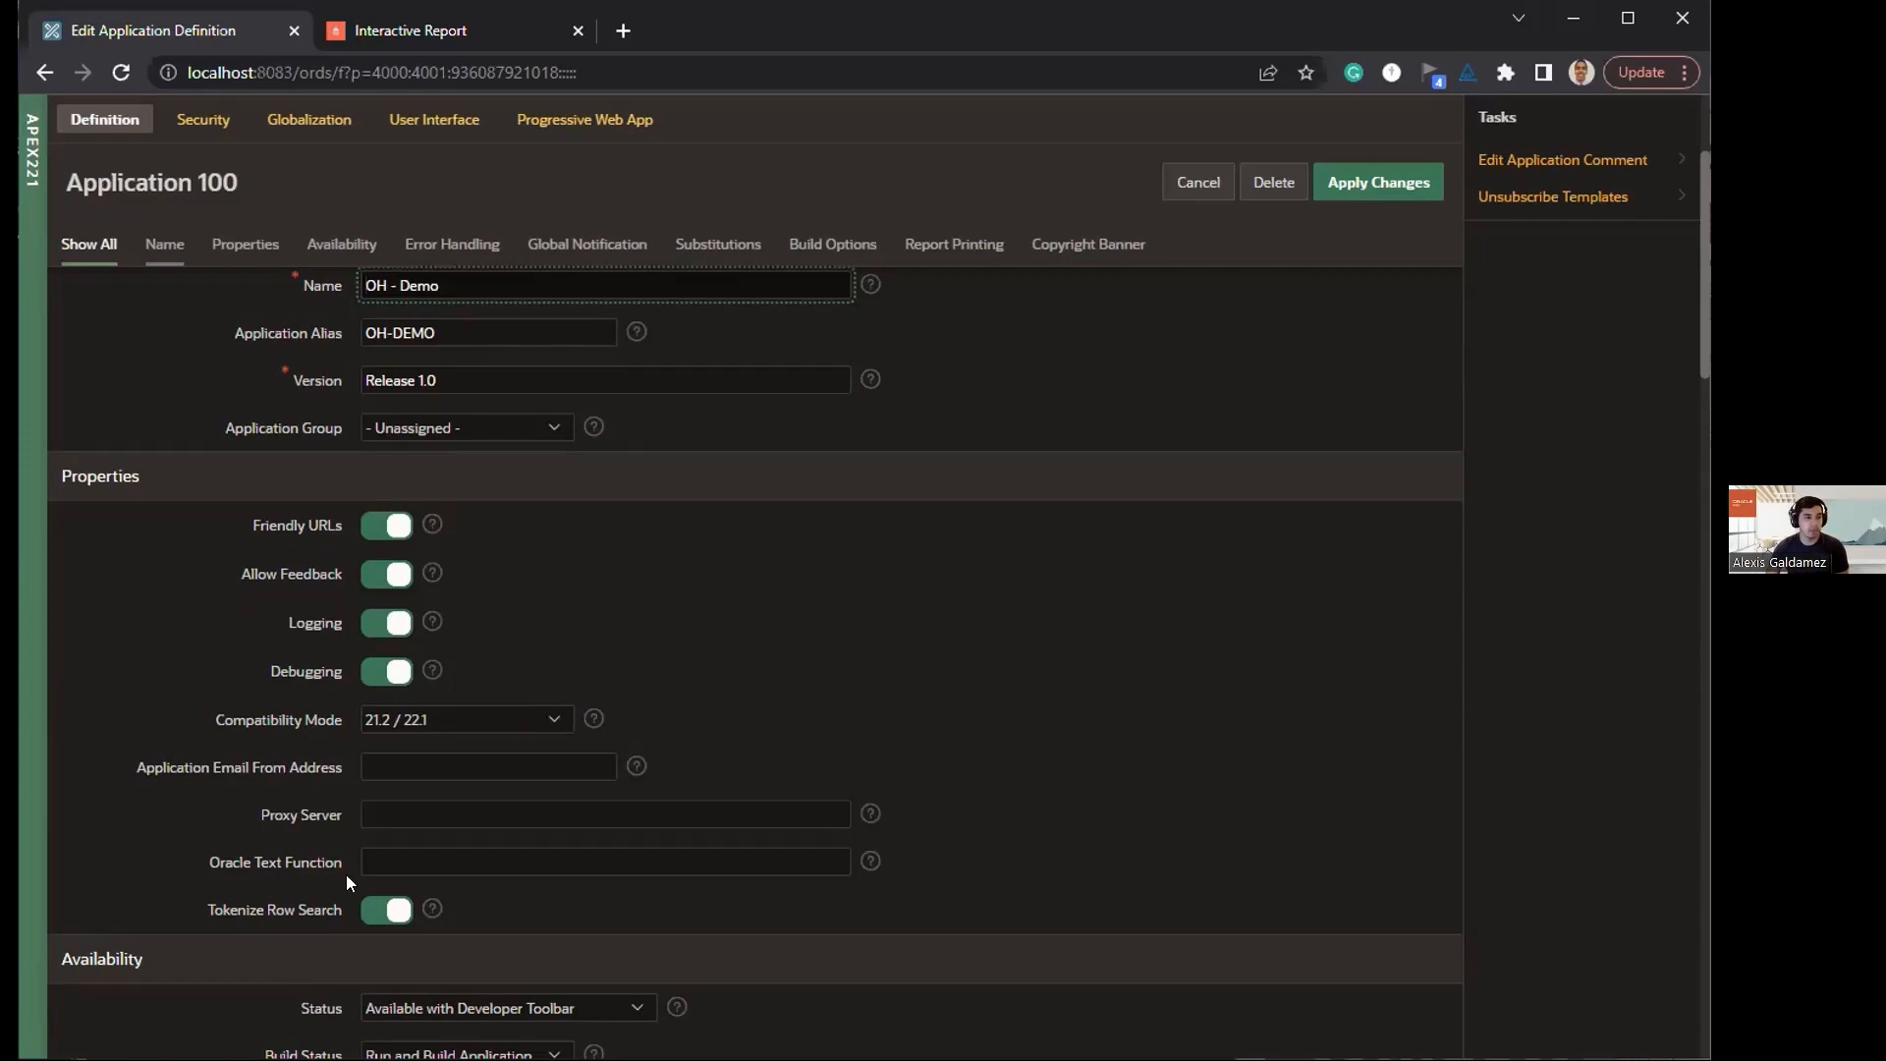
{"action": "scroll", "coordinate": [1074, 632], "scroll_direction": "up", "scroll_amount": 2}
{"action": "left_click", "coordinate": [1401, 179]}
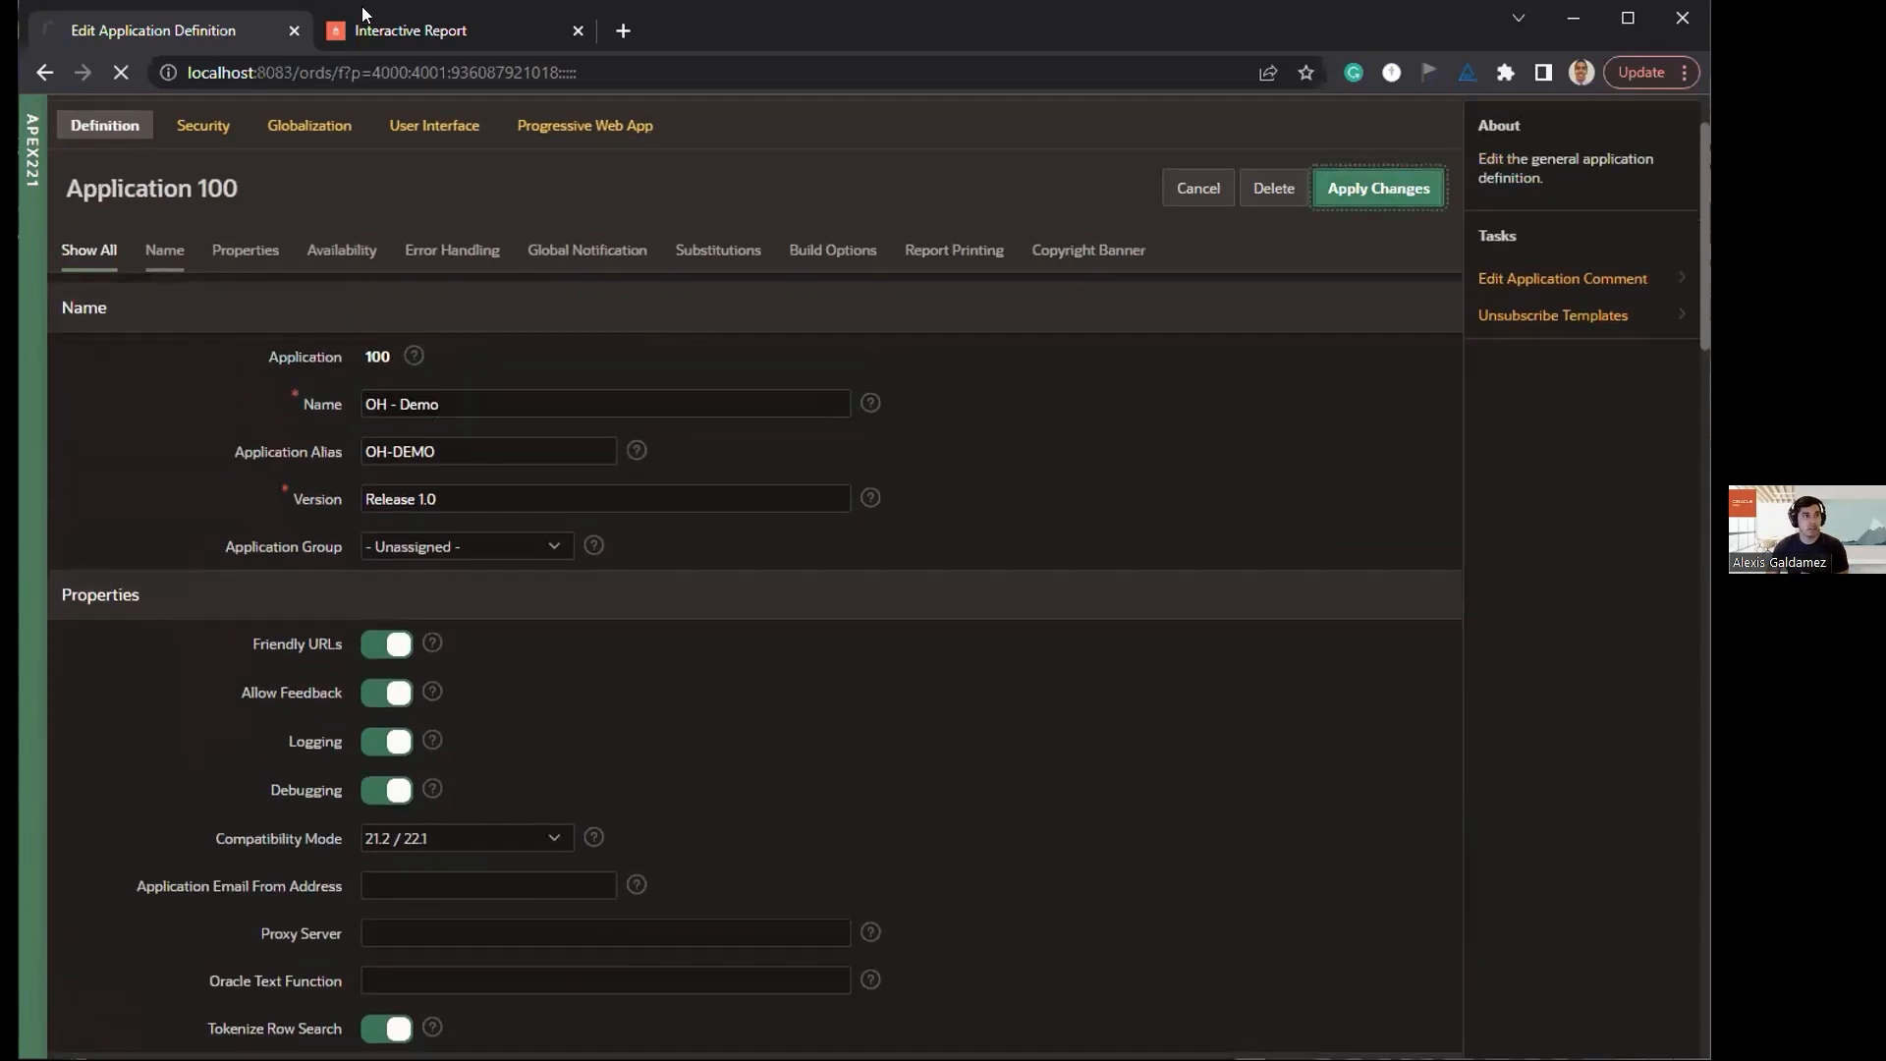
Step: Return to the running OH - Demo application and open the Faceted Search Enhancement page
{"action": "left_click", "coordinate": [365, 30]}
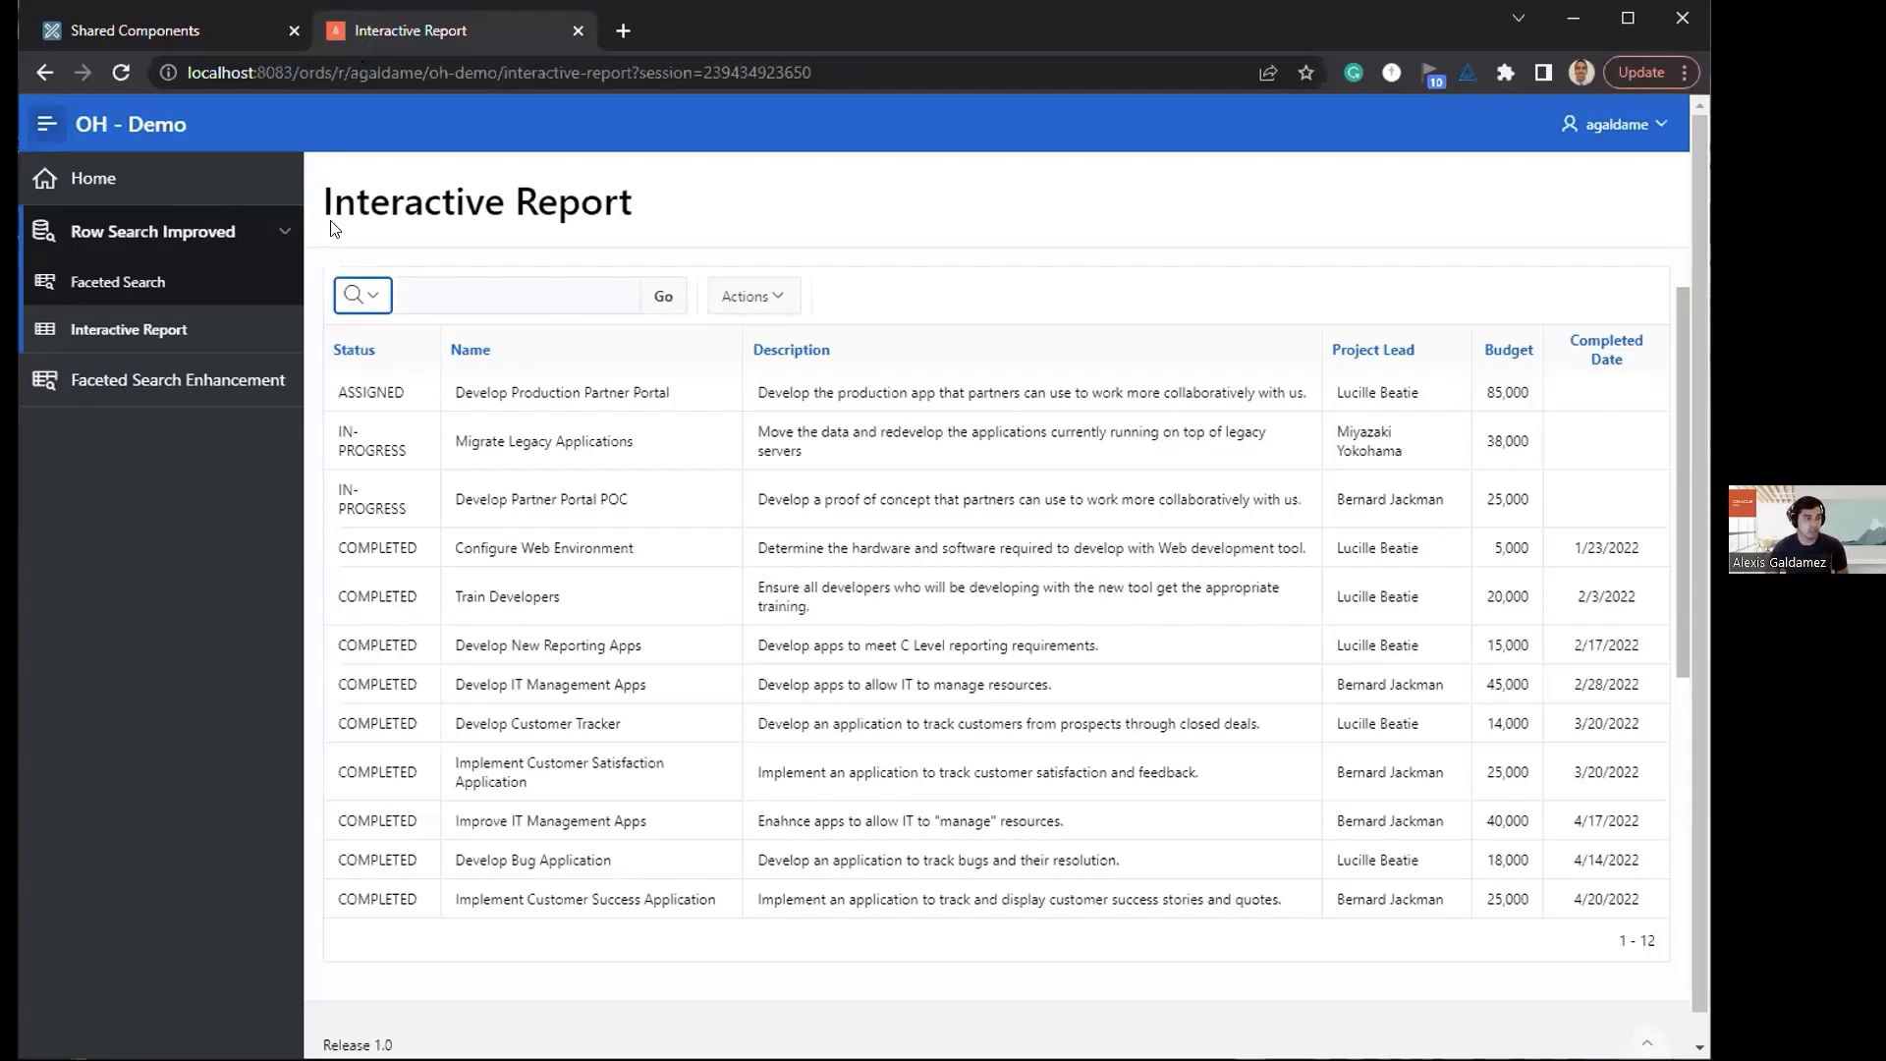
{"action": "left_click", "coordinate": [447, 211]}
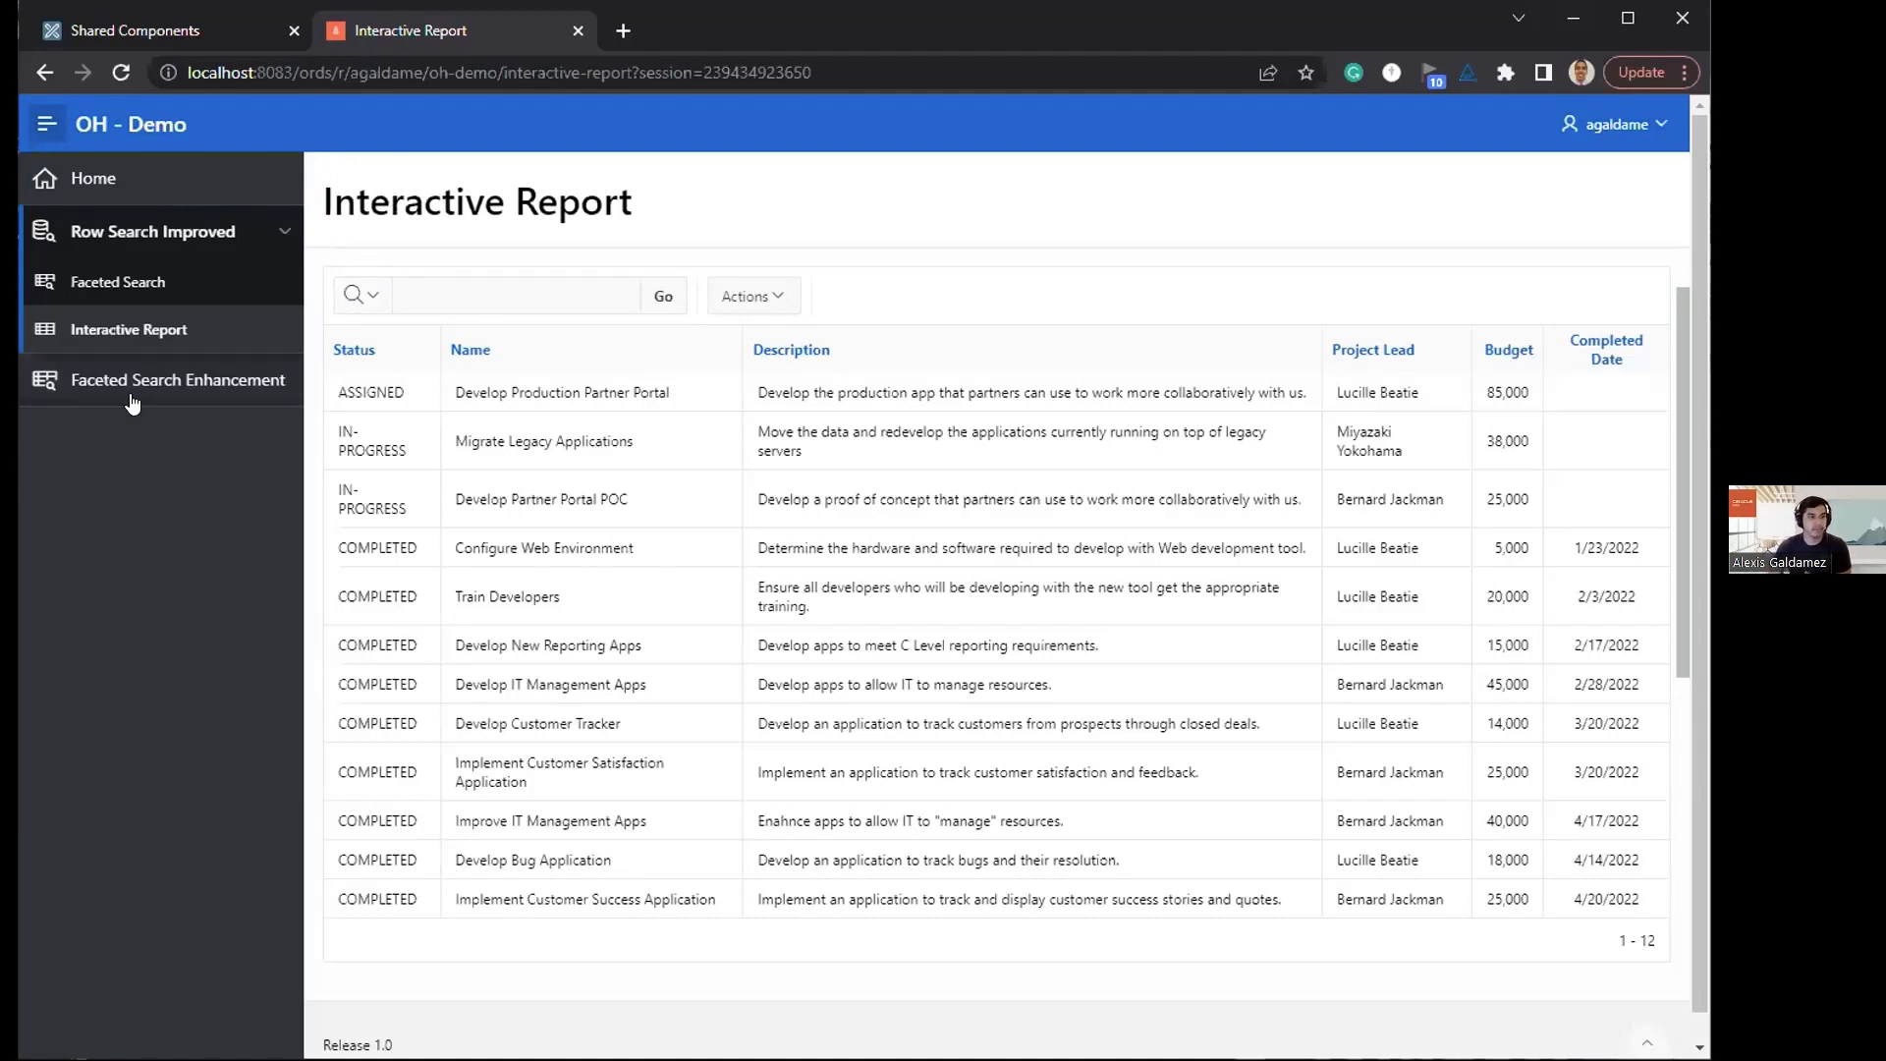
{"action": "left_click", "coordinate": [132, 383]}
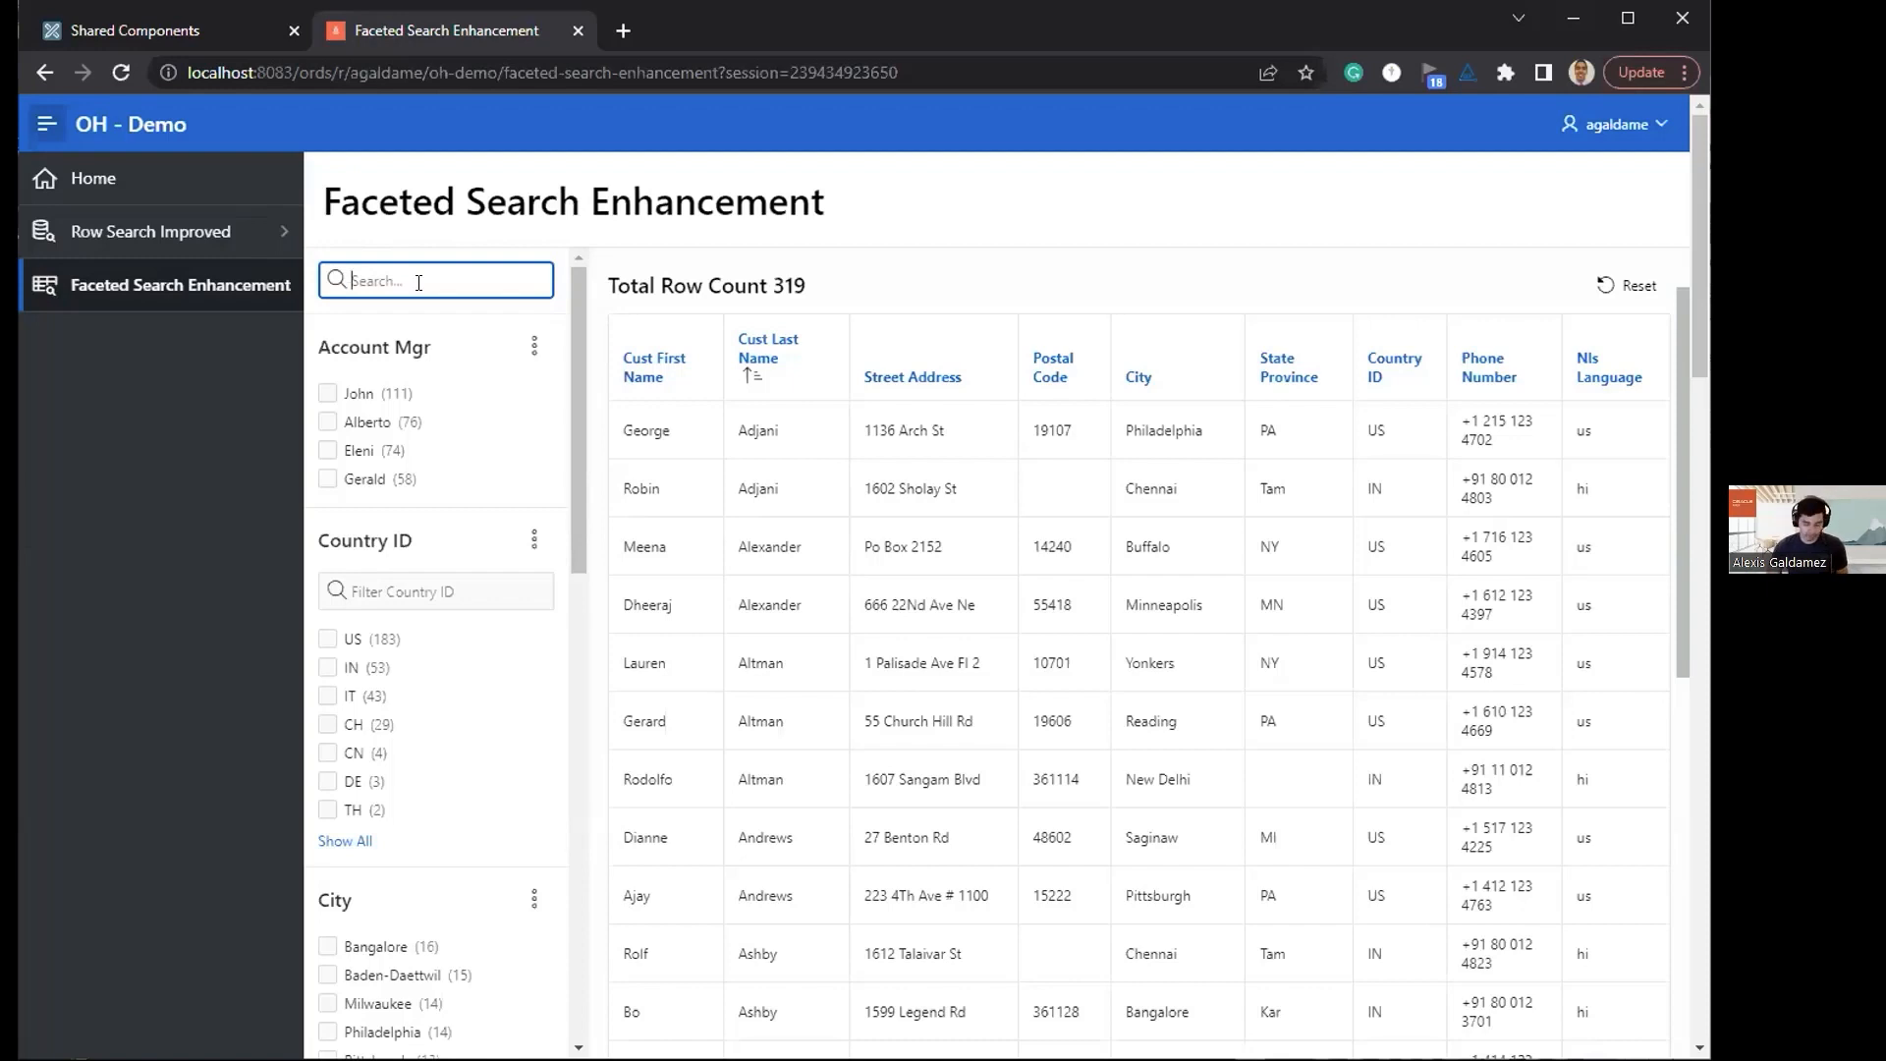
Step: Search the customers for "fa" as you type, repeat the search with the same text and clear it
{"action": "type", "text": "fa"}
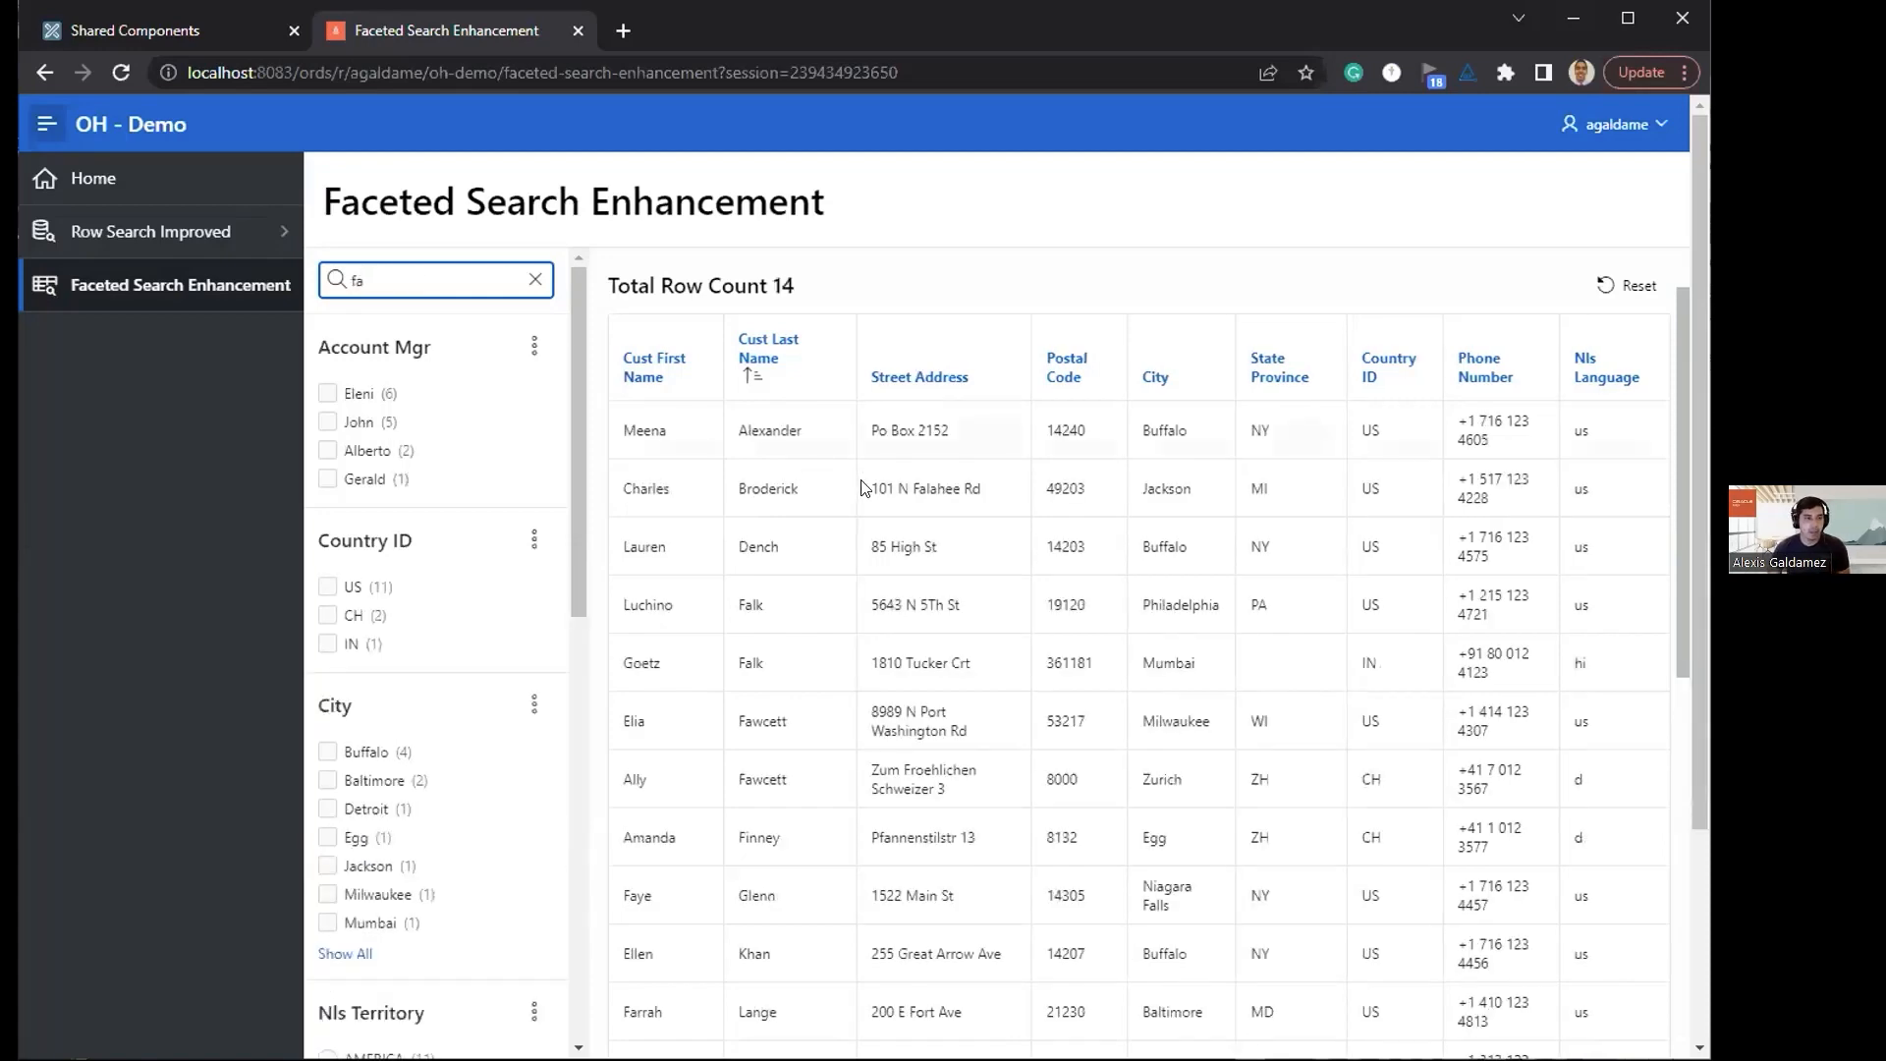
{"action": "scroll", "coordinate": [785, 589], "scroll_direction": "down", "scroll_amount": 3}
{"action": "scroll", "coordinate": [801, 626], "scroll_direction": "up", "scroll_amount": 3}
{"action": "left_click", "coordinate": [426, 275]}
{"action": "key", "text": "BackSpace"}
{"action": "key", "text": "BackSpace"}
{"action": "type", "text": "fa"}
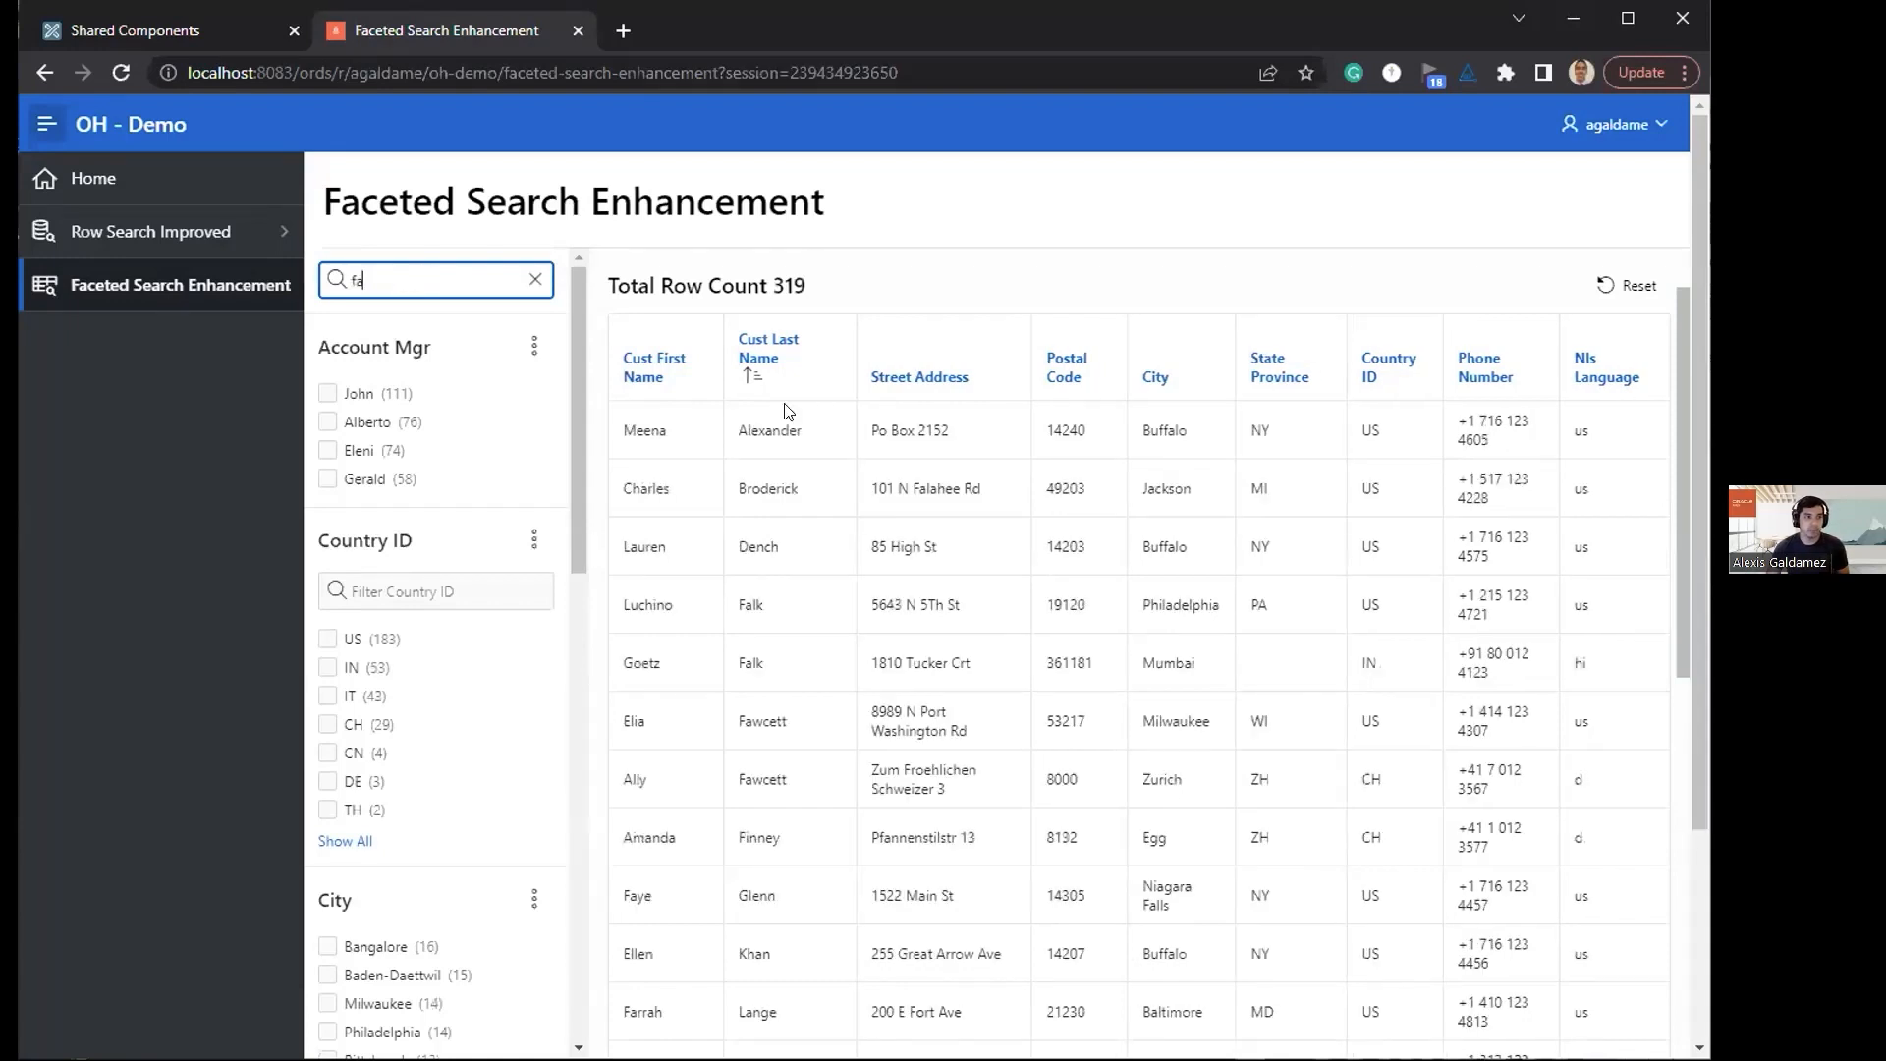
{"action": "left_click", "coordinate": [534, 284]}
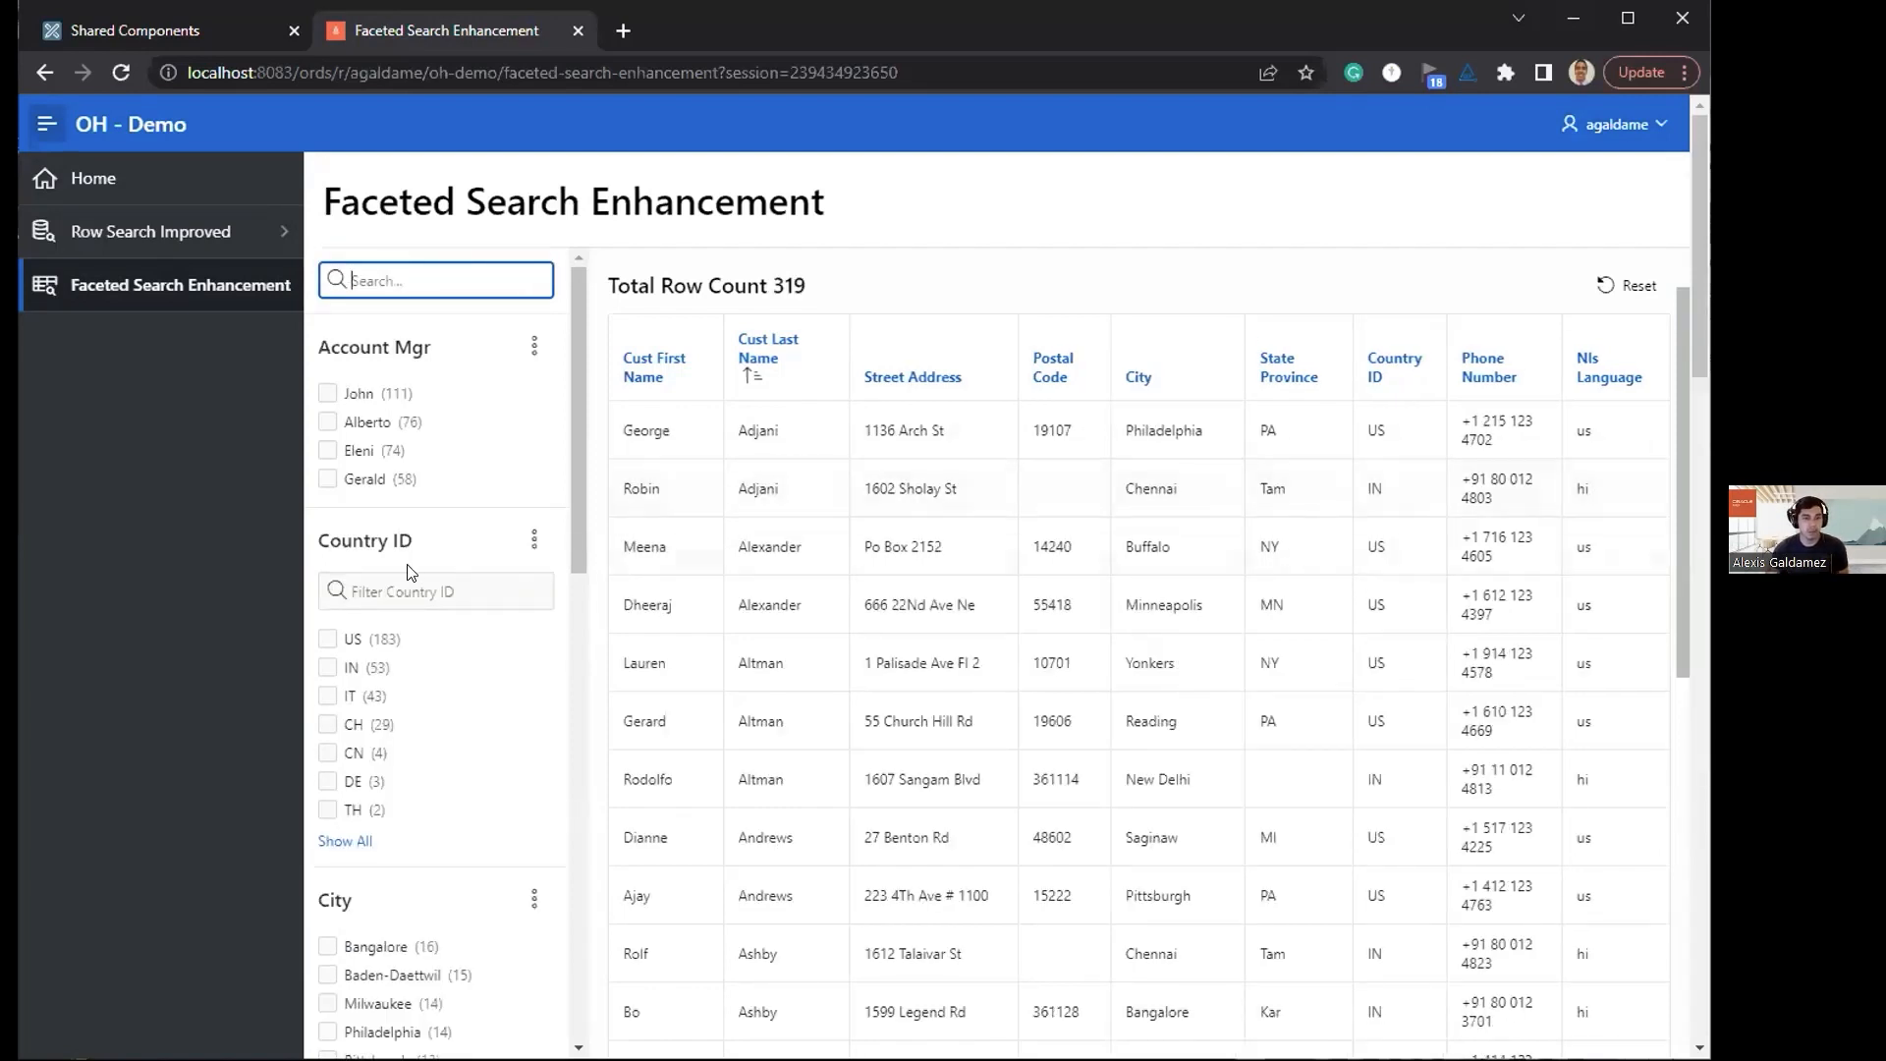
Step: Filter the Country ID facet's values by "u", "us" and "i" in turn, and clear the filter
{"action": "left_click", "coordinate": [394, 586]}
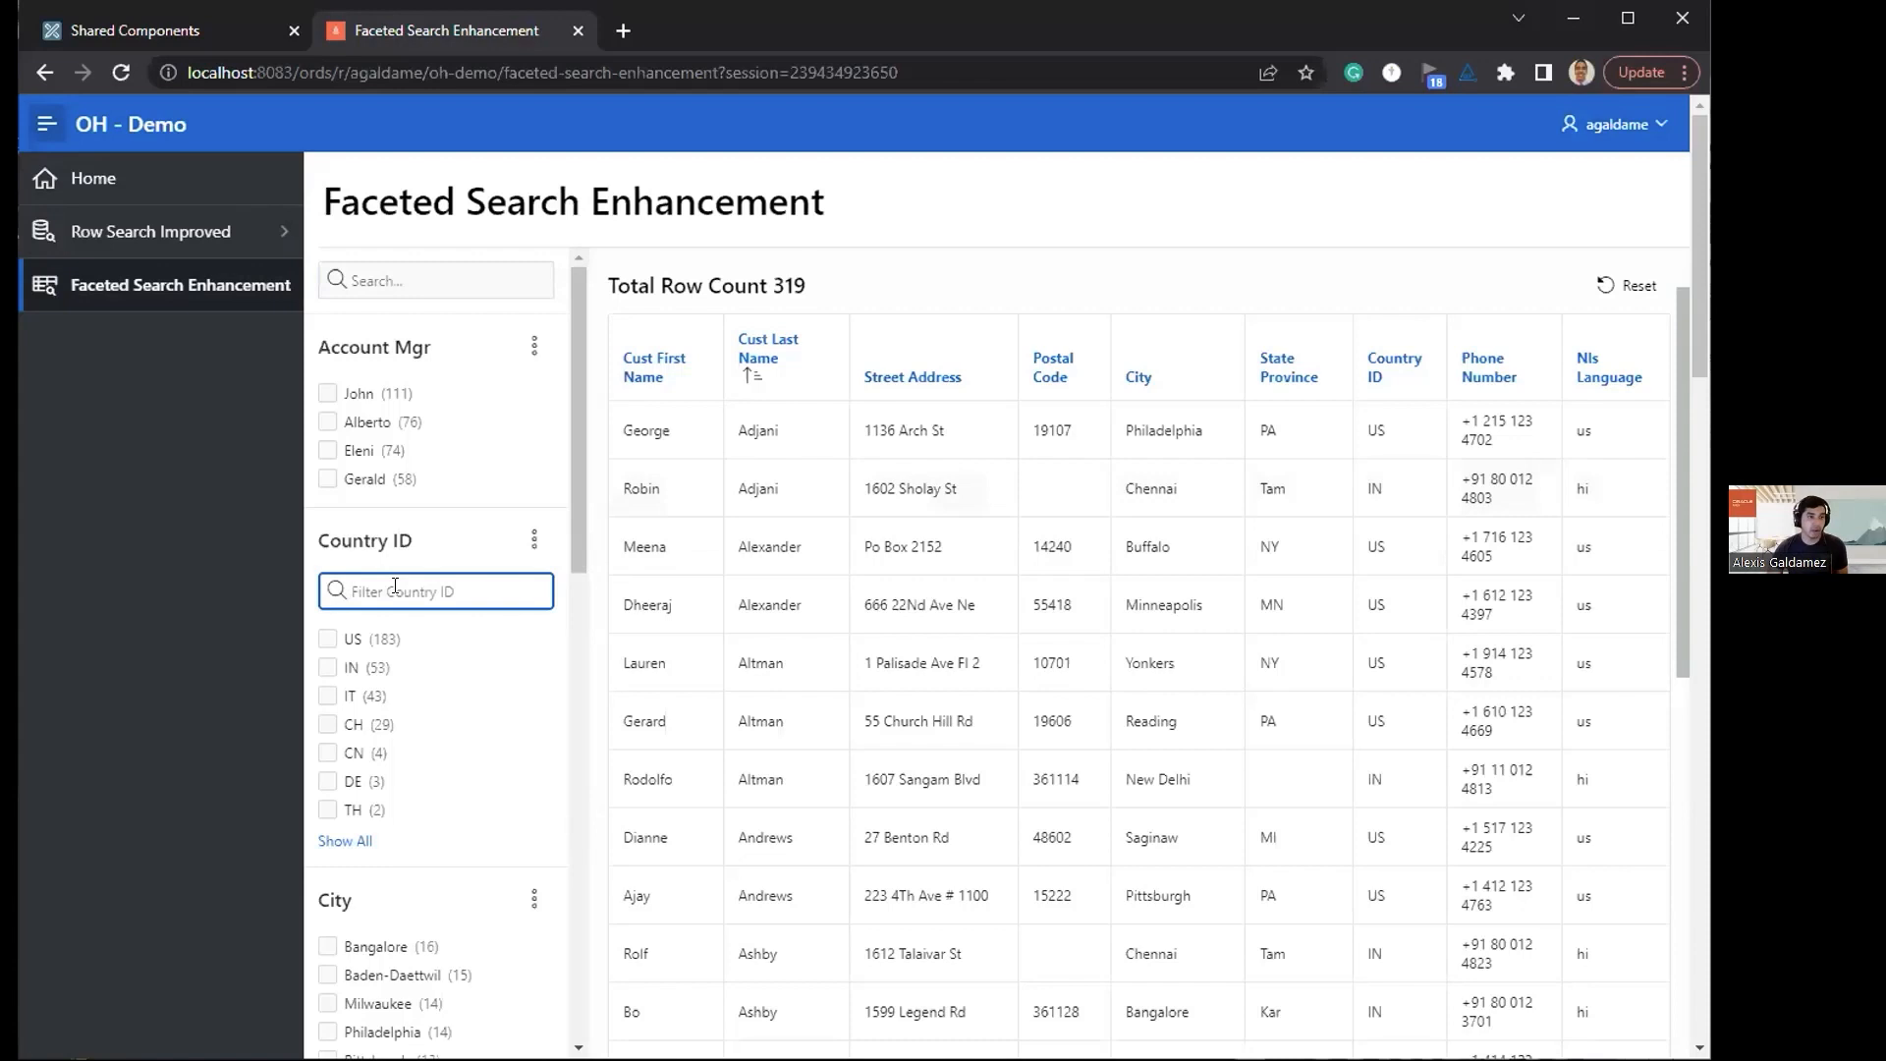
{"action": "type", "text": "u"}
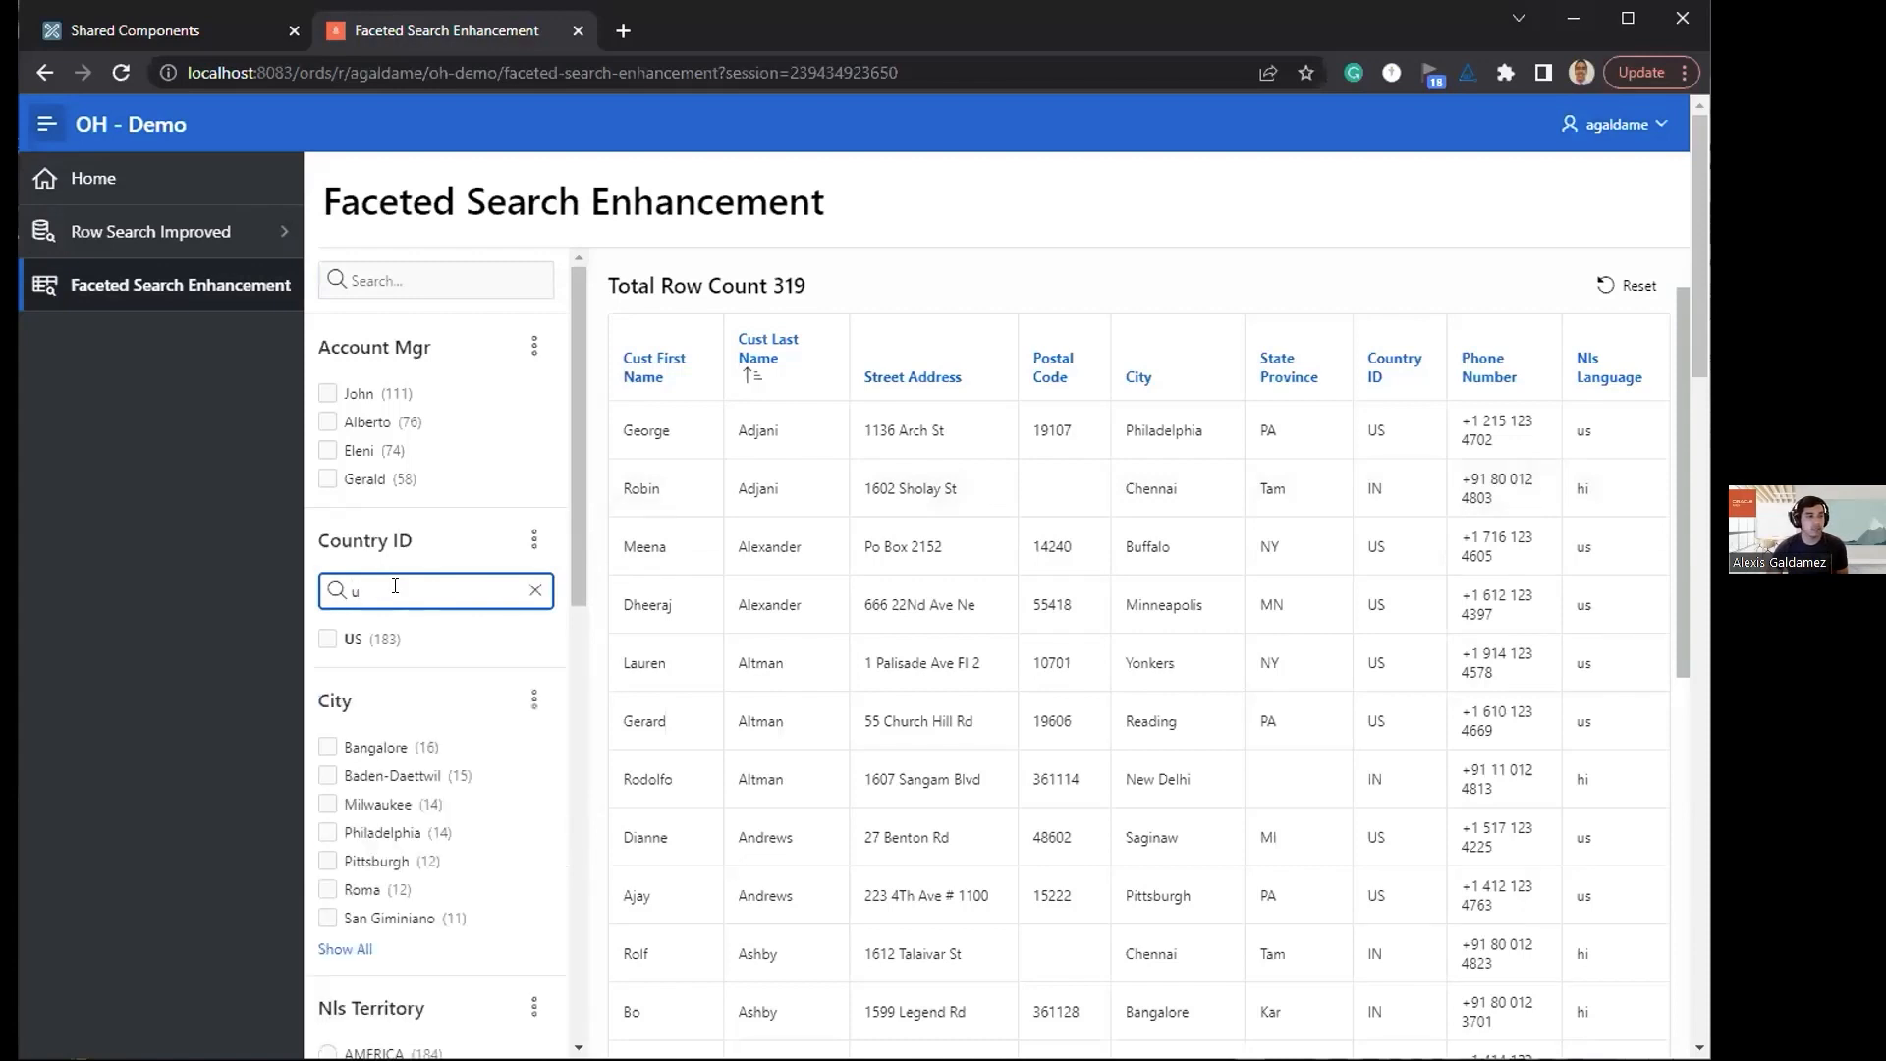
{"action": "left_click", "coordinate": [530, 589]}
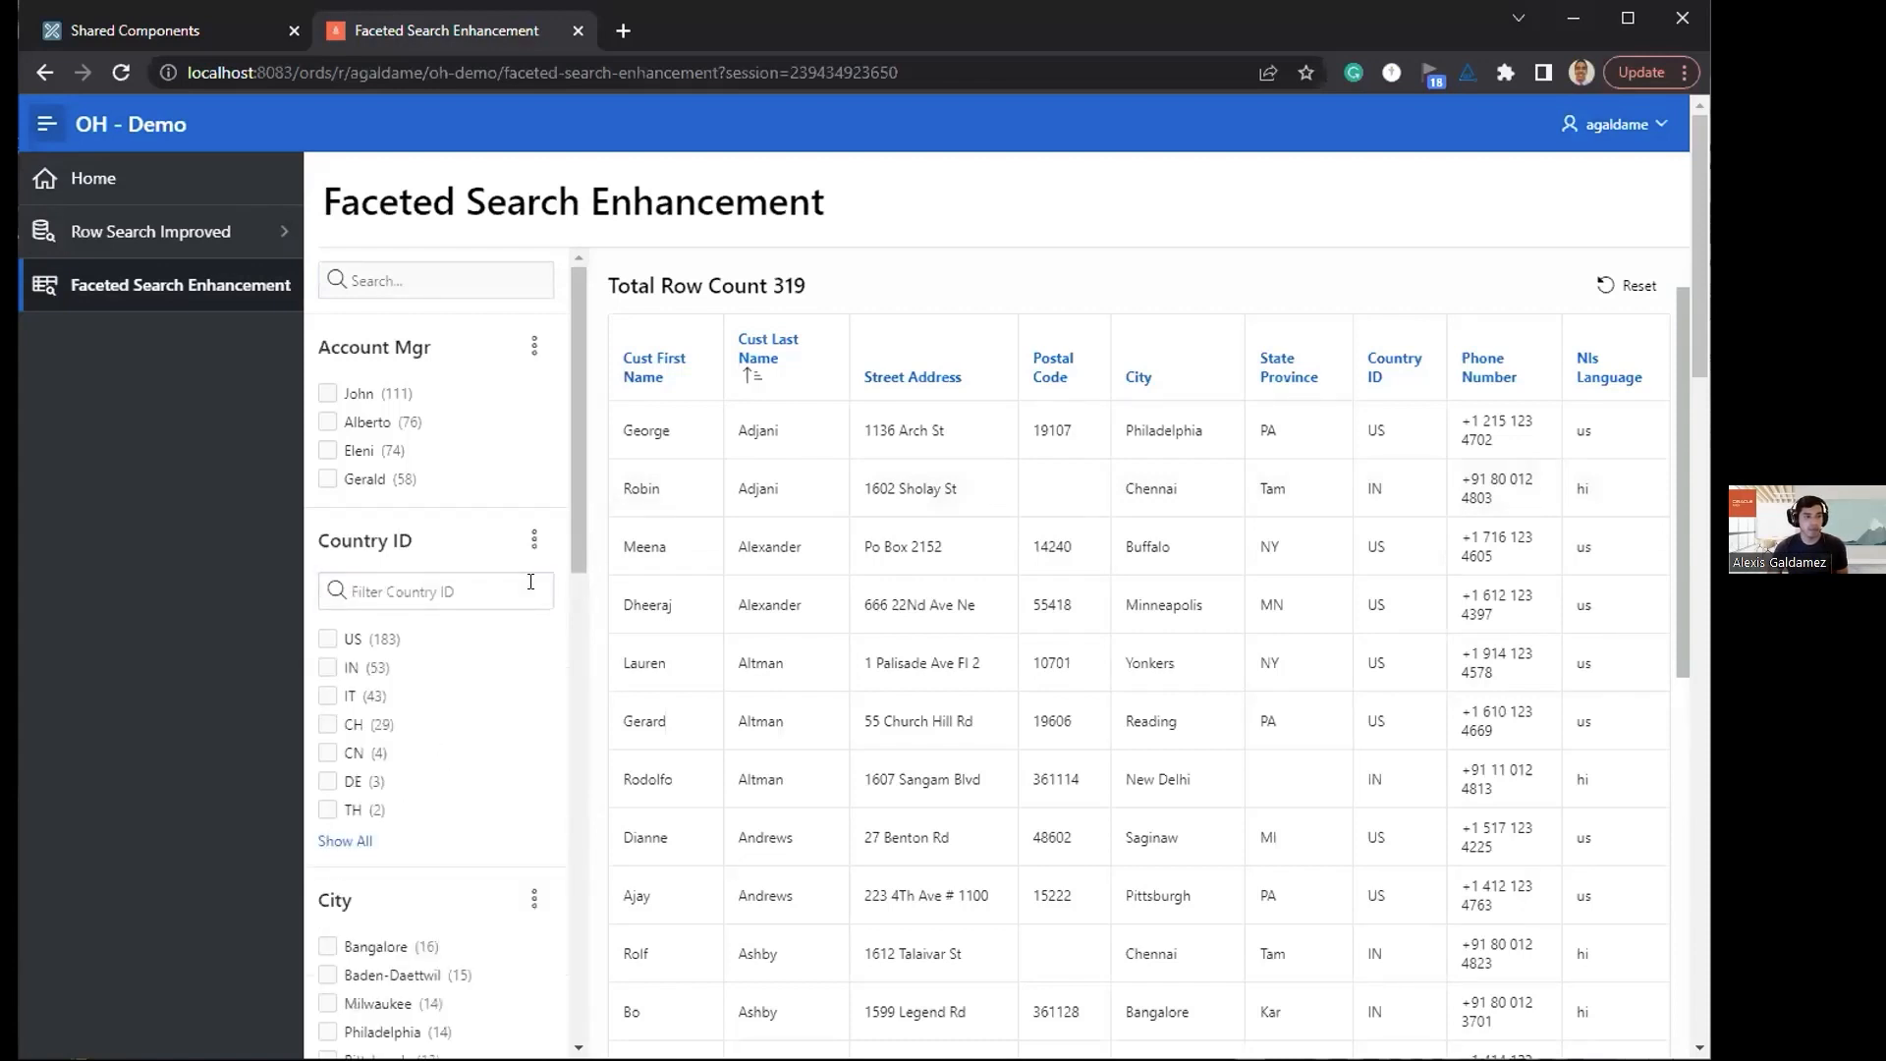
{"action": "left_click", "coordinate": [531, 581]}
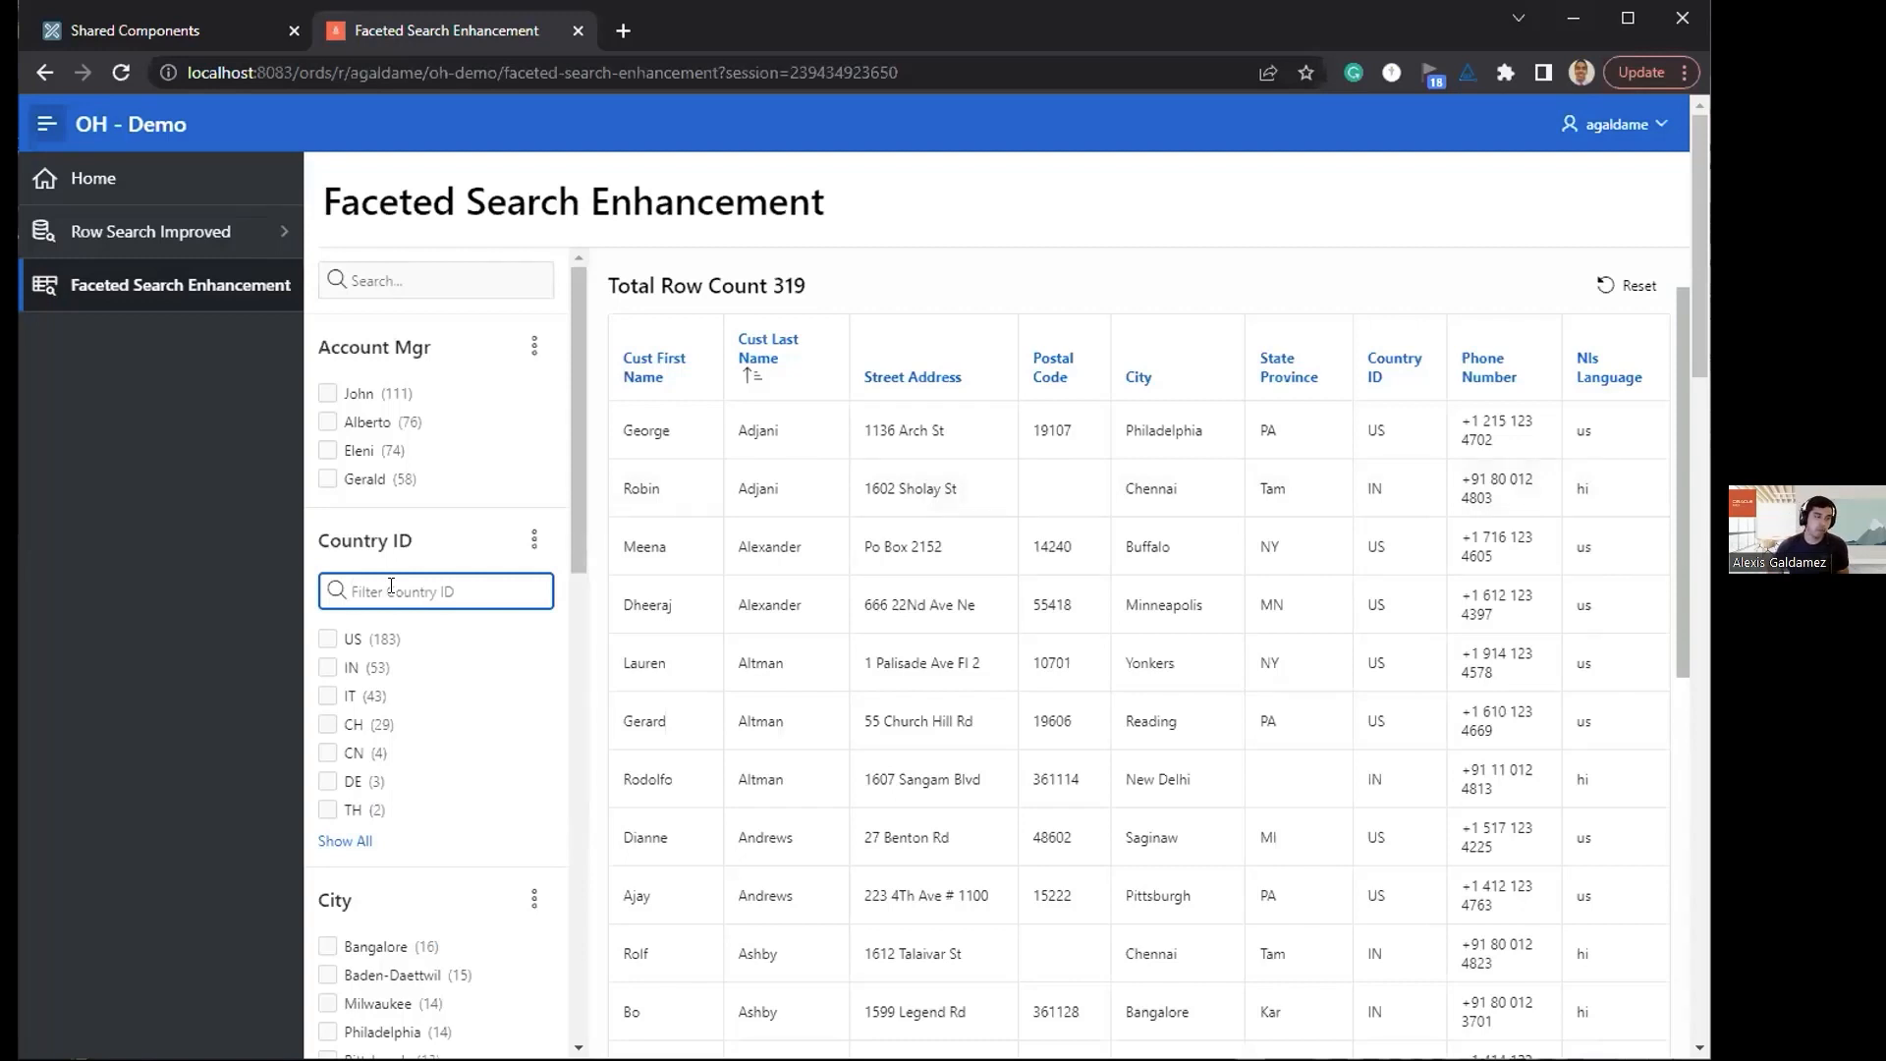
{"action": "type", "text": "us"}
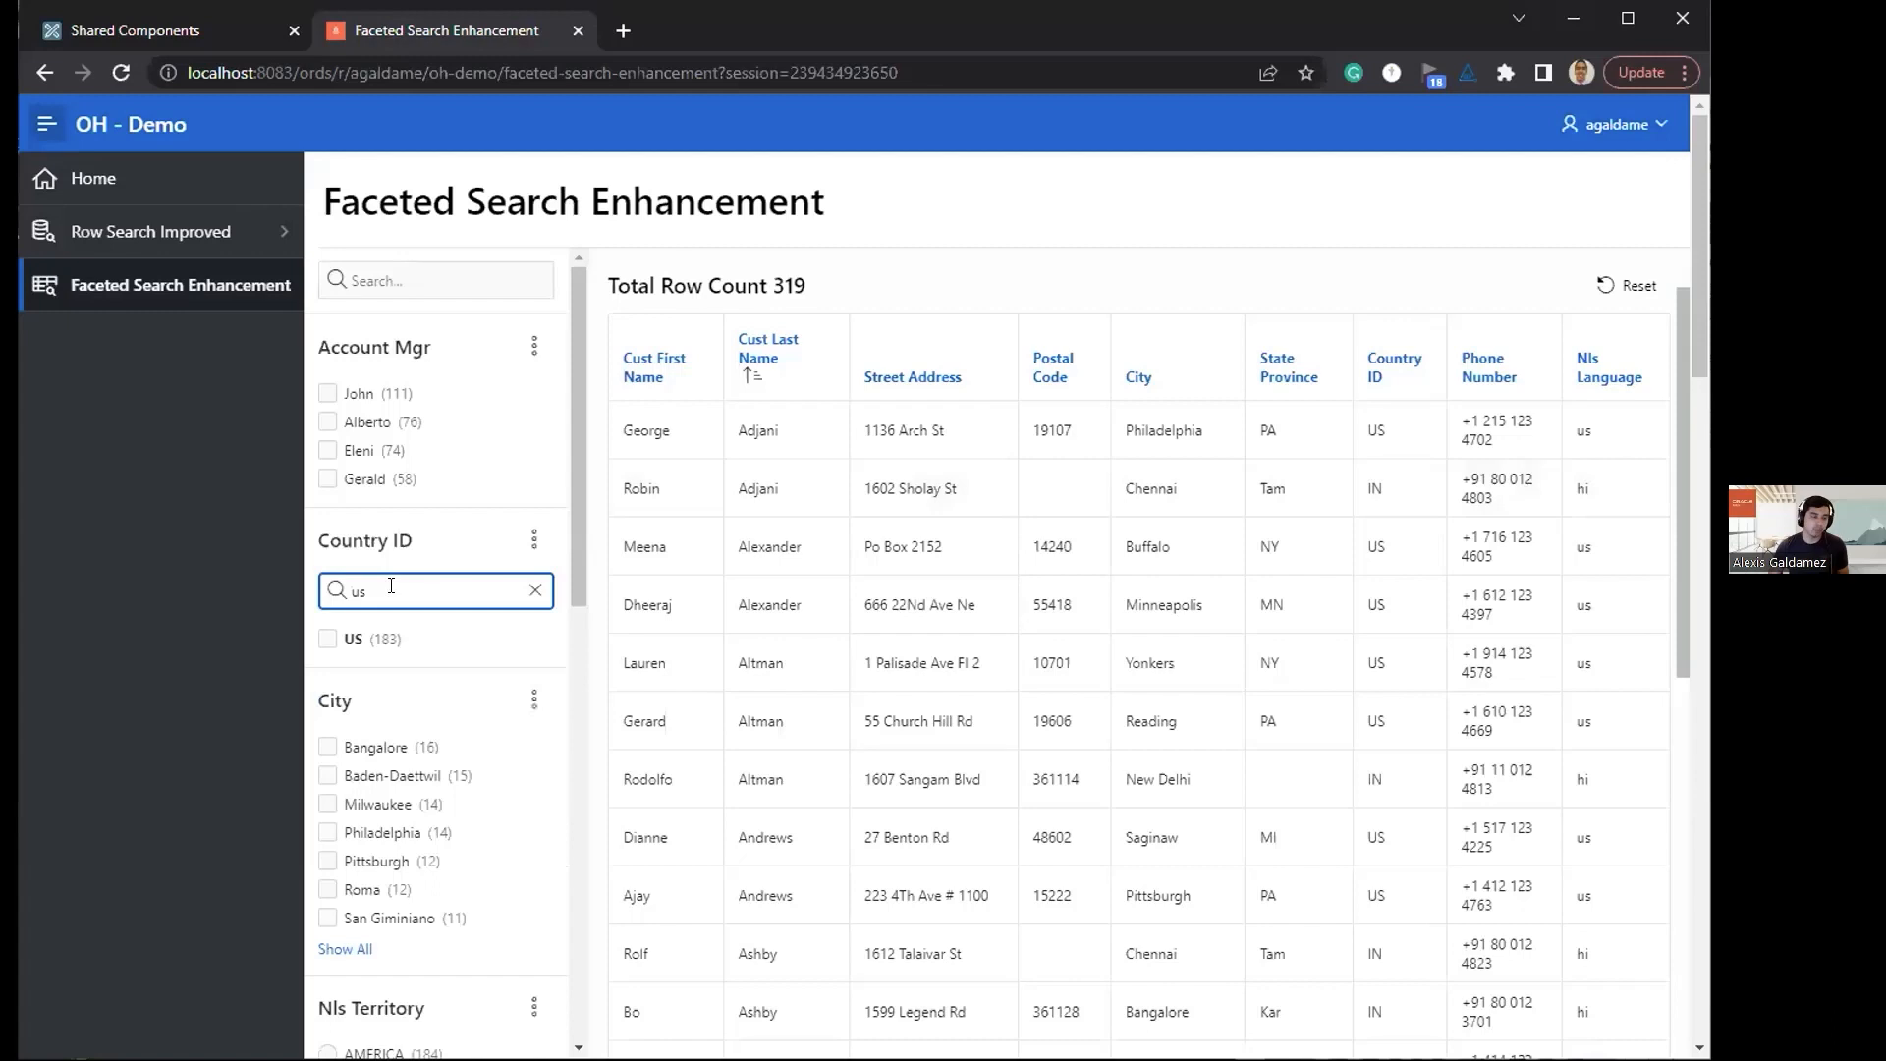
{"action": "key", "text": "BackSpace"}
{"action": "key", "text": "BackSpace"}
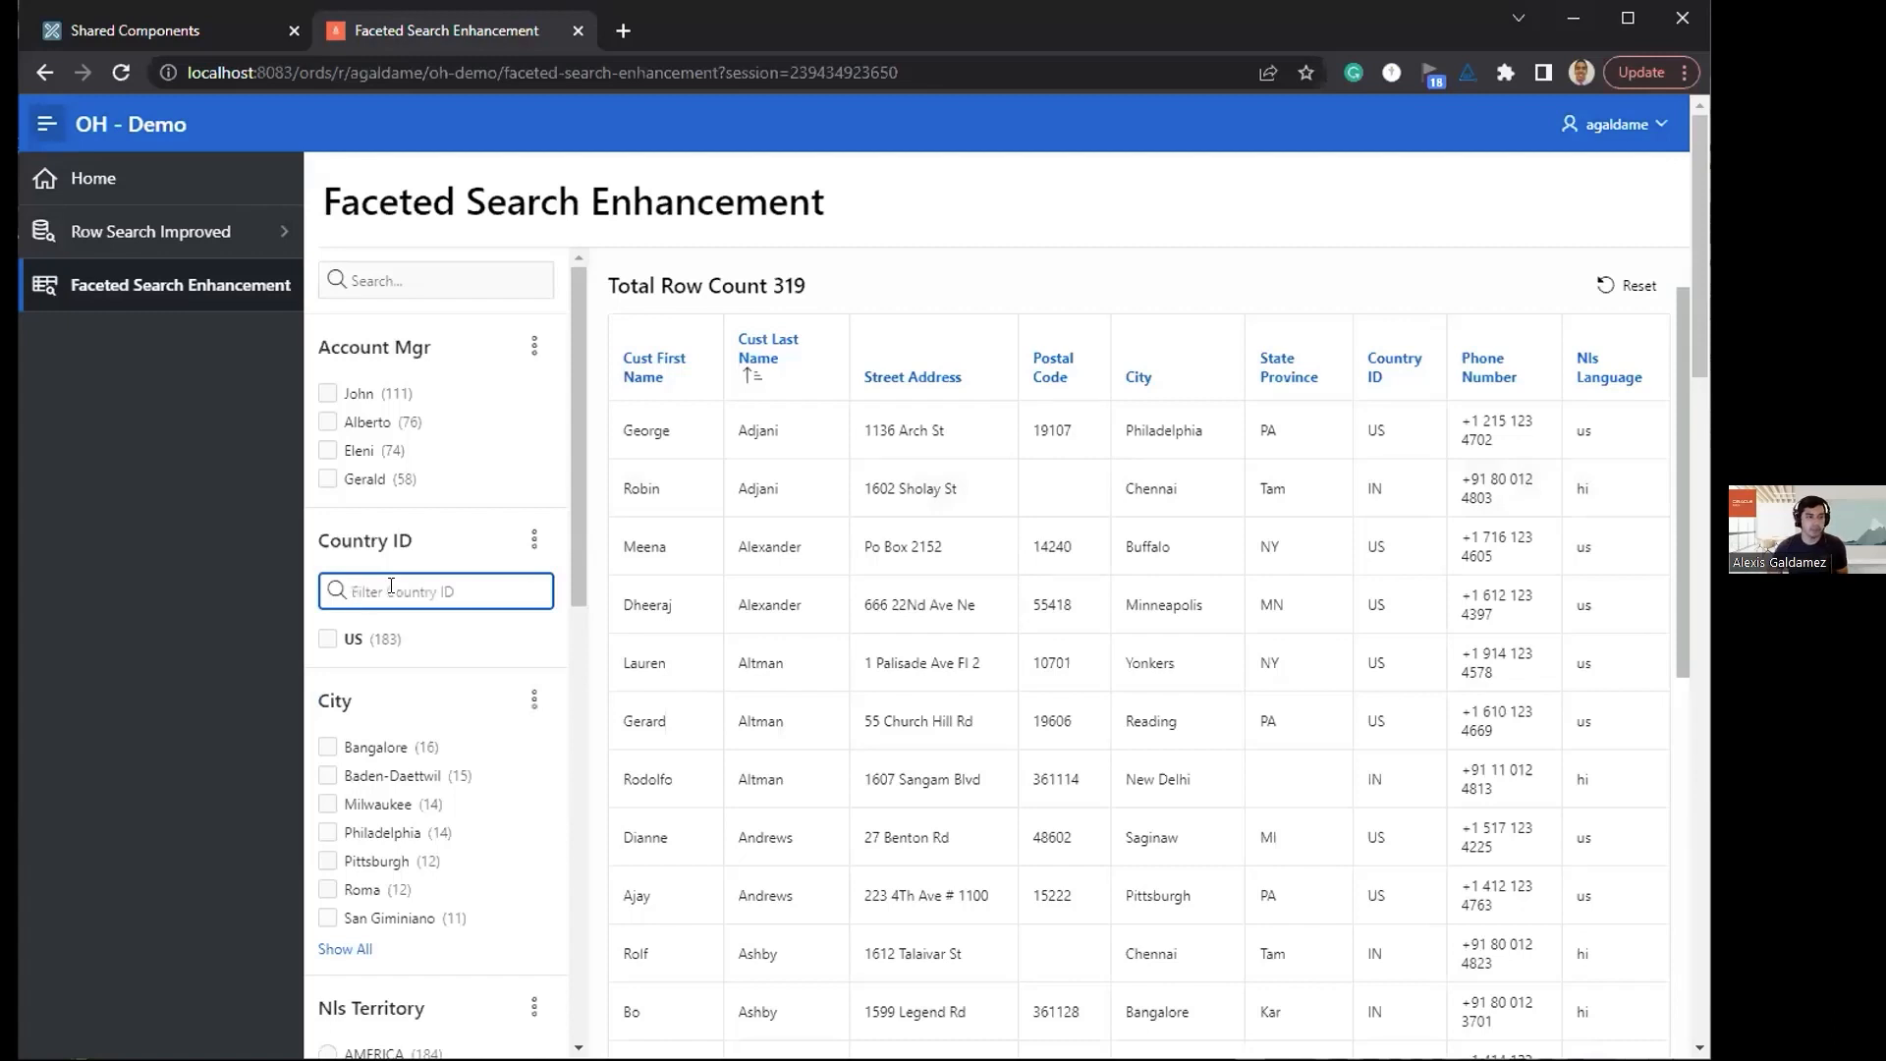
{"action": "type", "text": "i"}
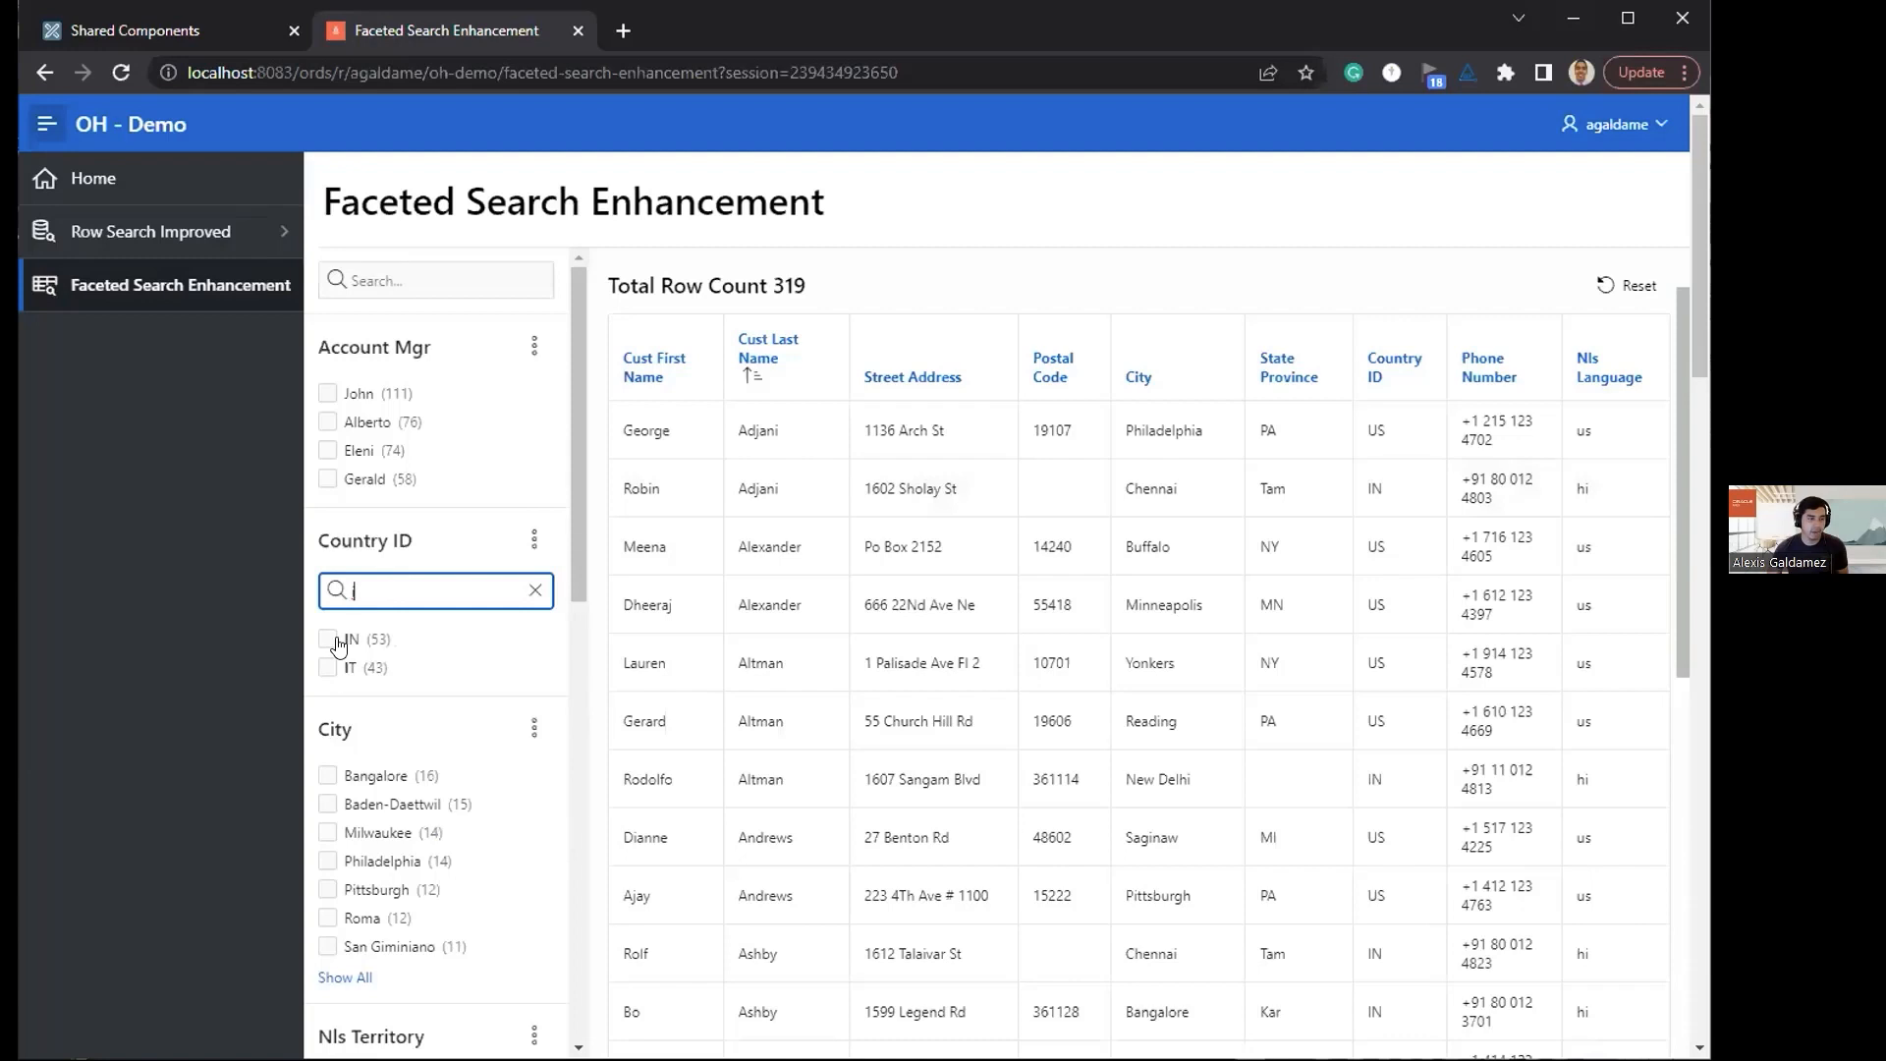
{"action": "left_click", "coordinate": [535, 590]}
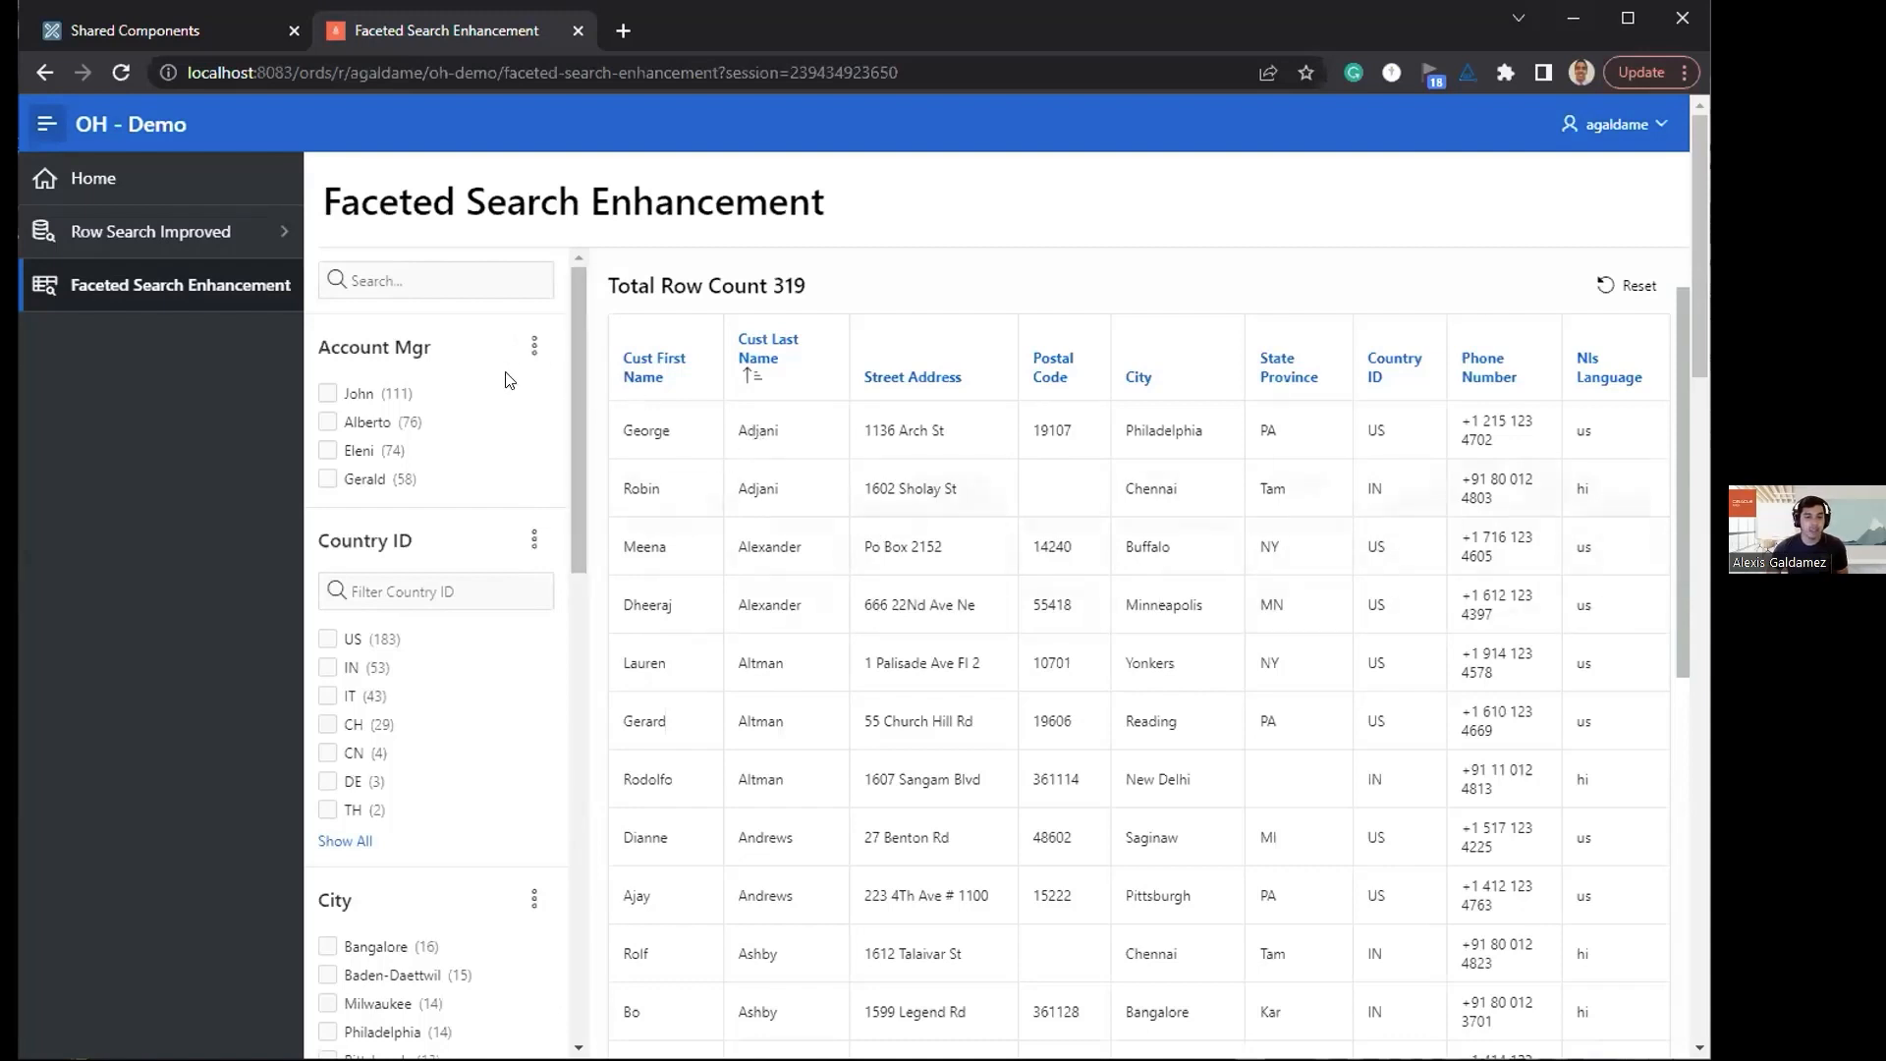
Step: Show the chart of the Account Mgr facet
{"action": "left_click", "coordinate": [400, 270]}
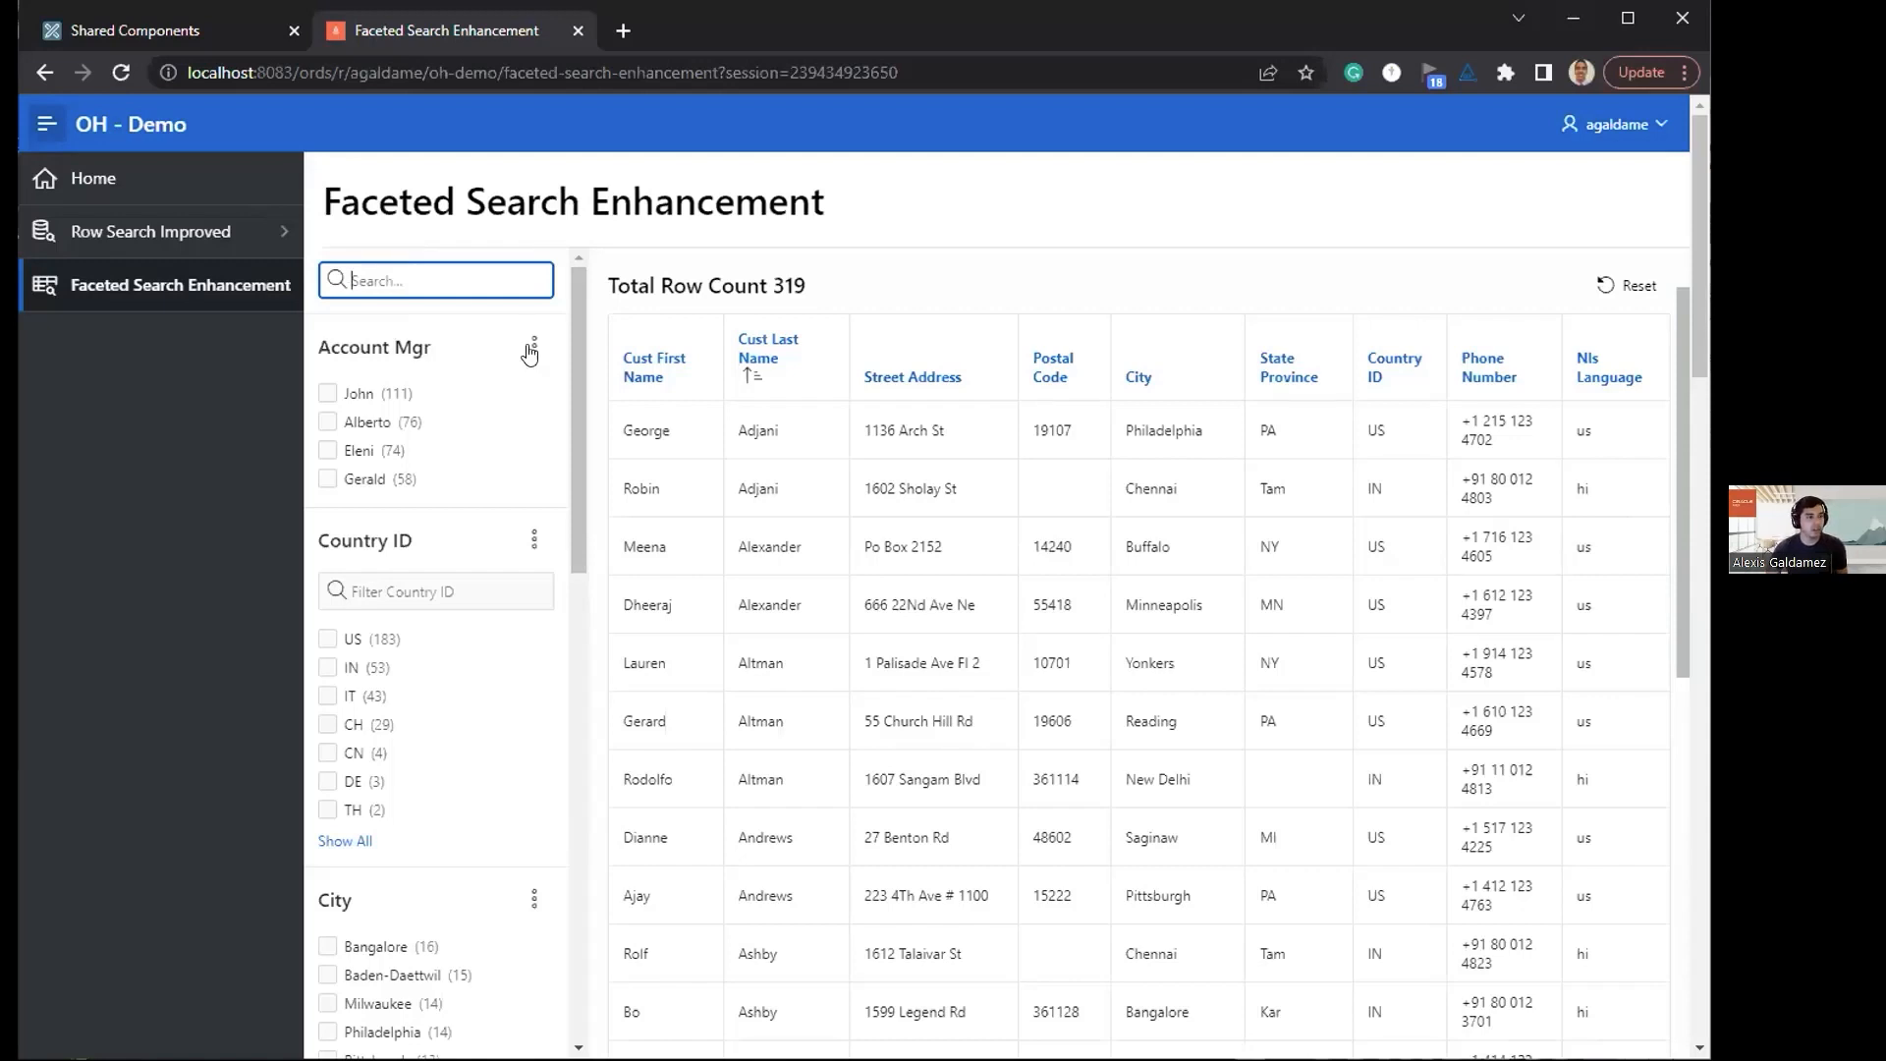
{"action": "left_click", "coordinate": [503, 325]}
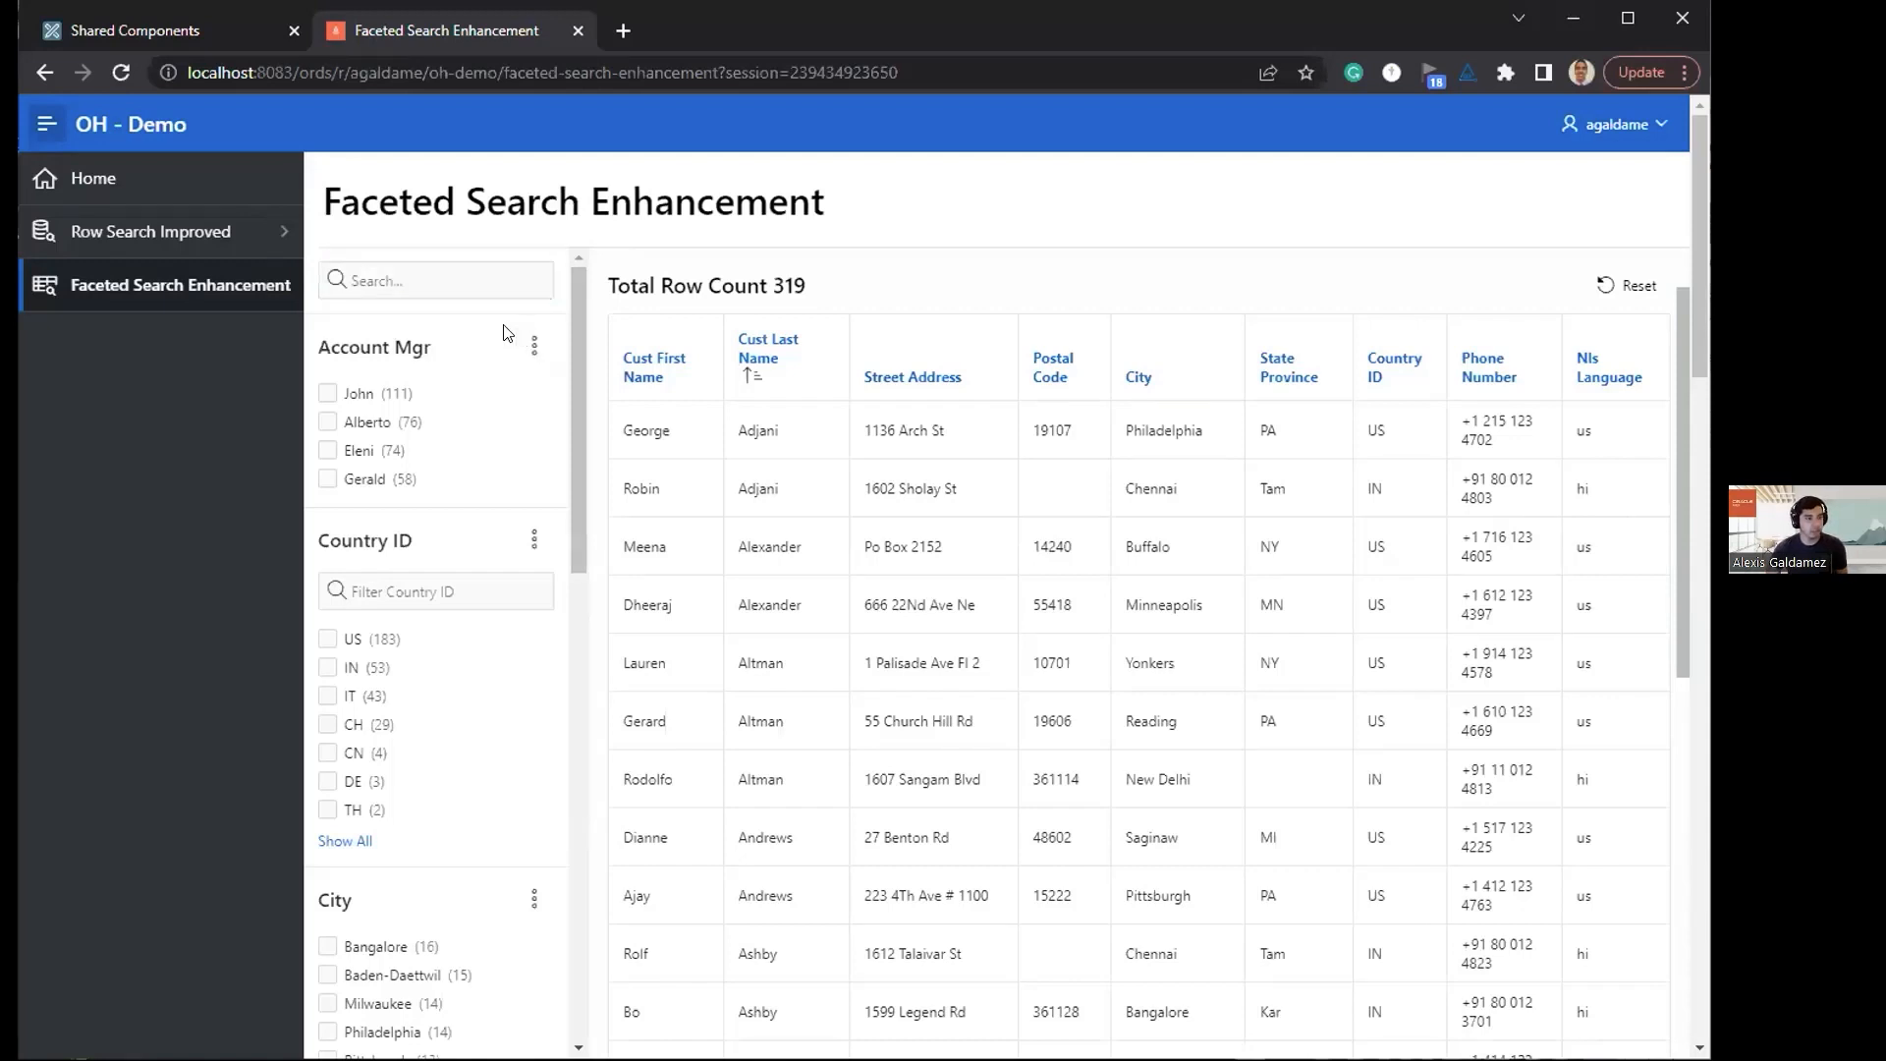
{"action": "left_click", "coordinate": [531, 348]}
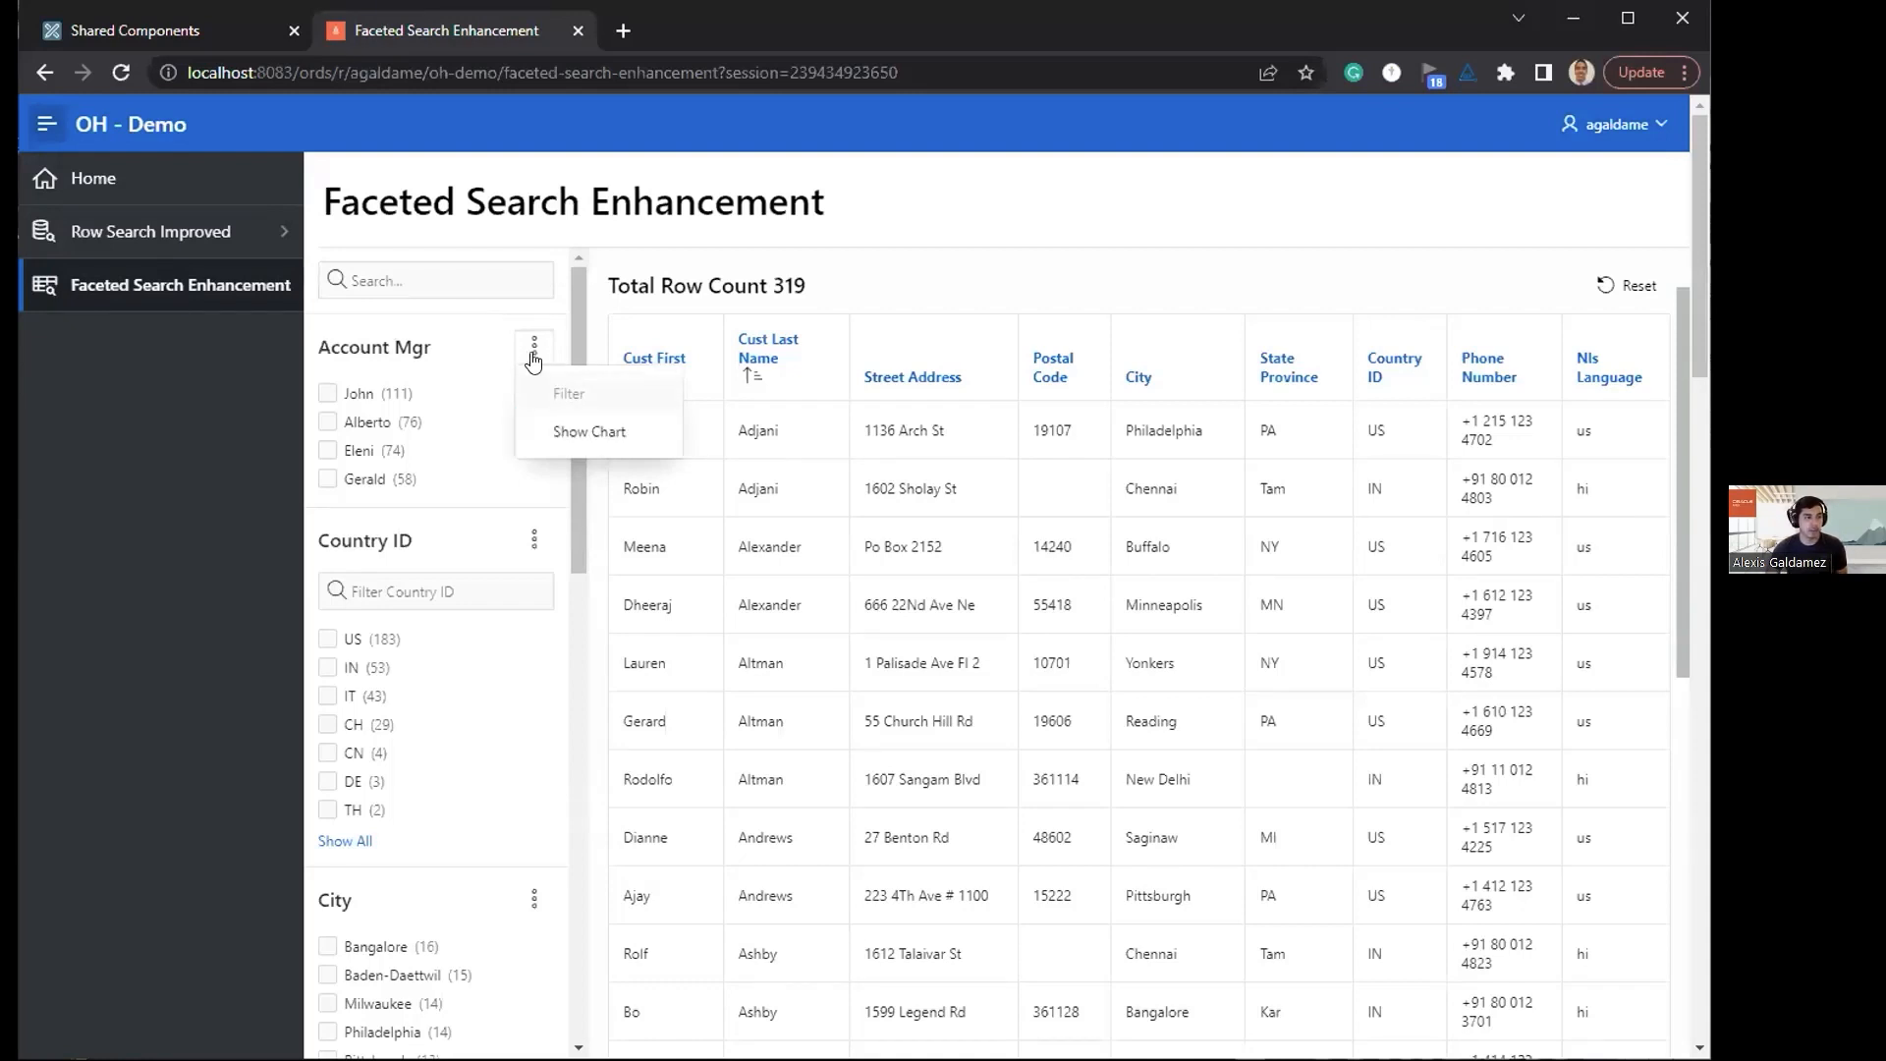
{"action": "left_click", "coordinate": [543, 433]}
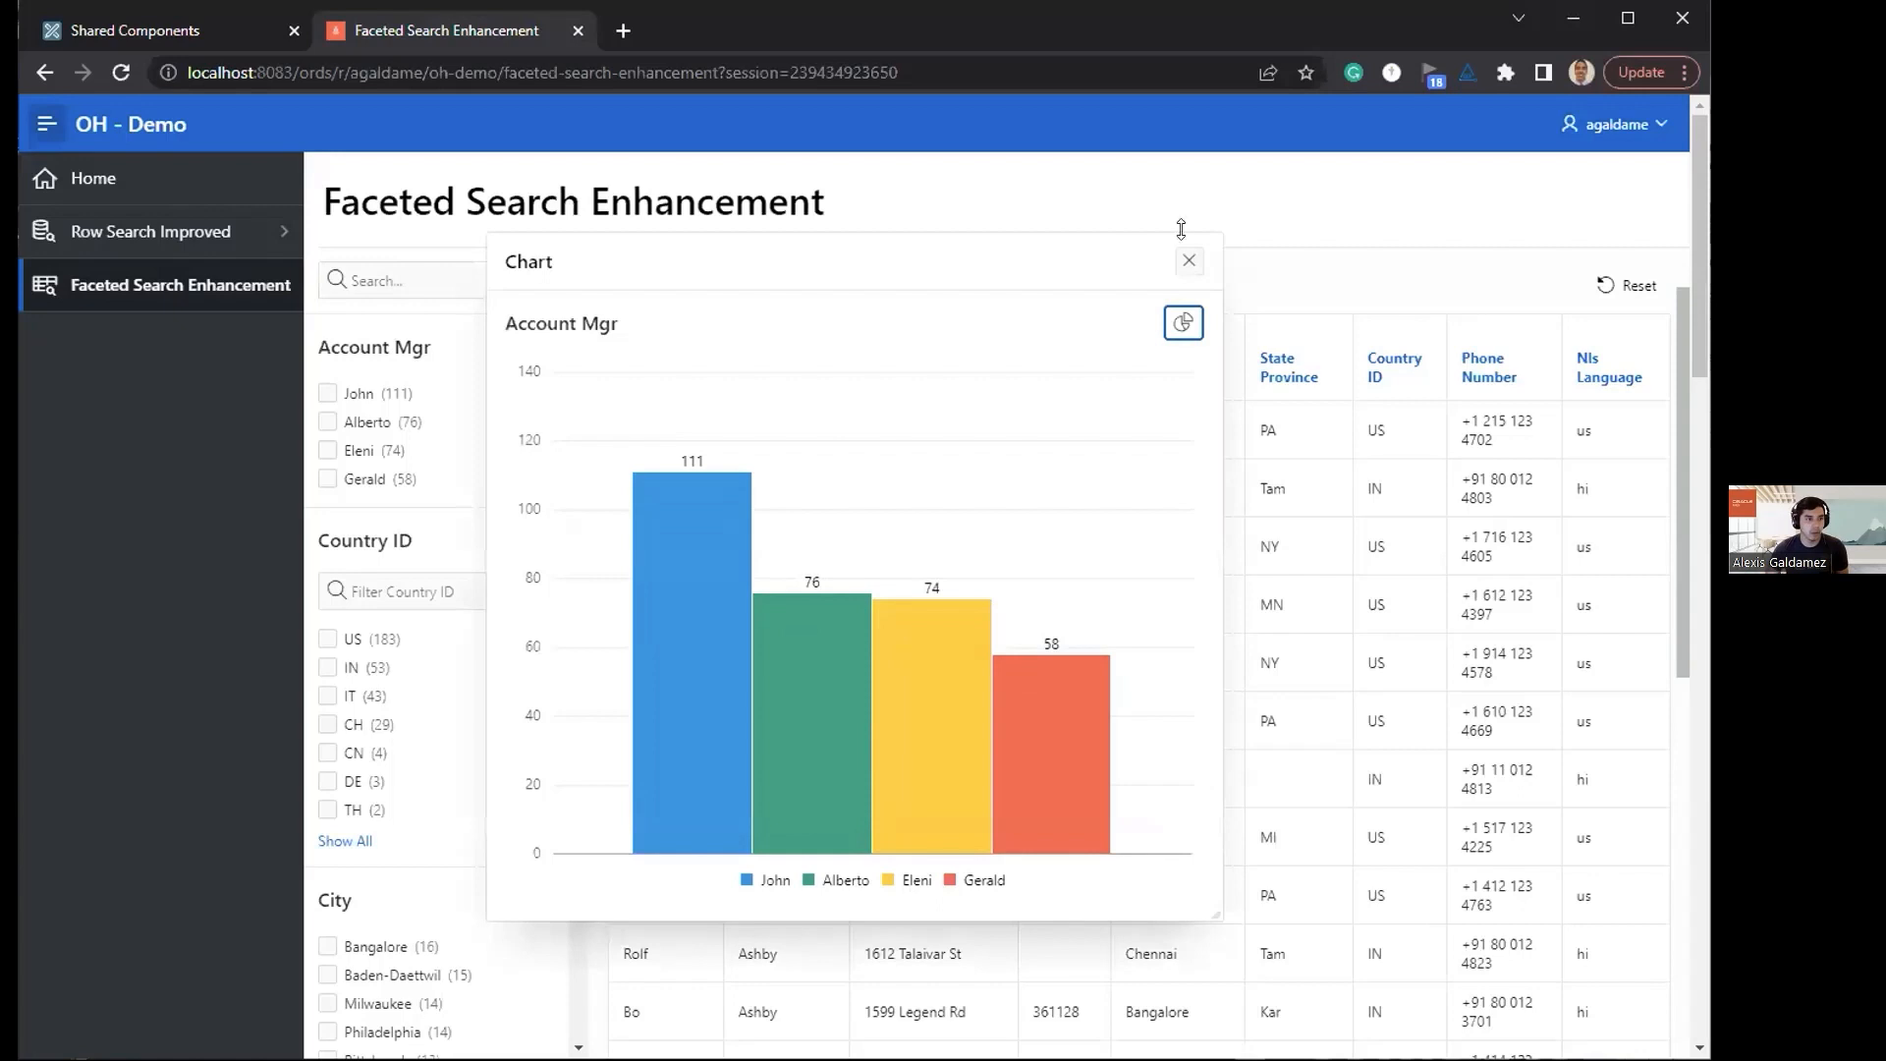
Step: Close the Account Mgr chart and turn off the value filter of the Country ID facet
{"action": "left_click", "coordinate": [1186, 266]}
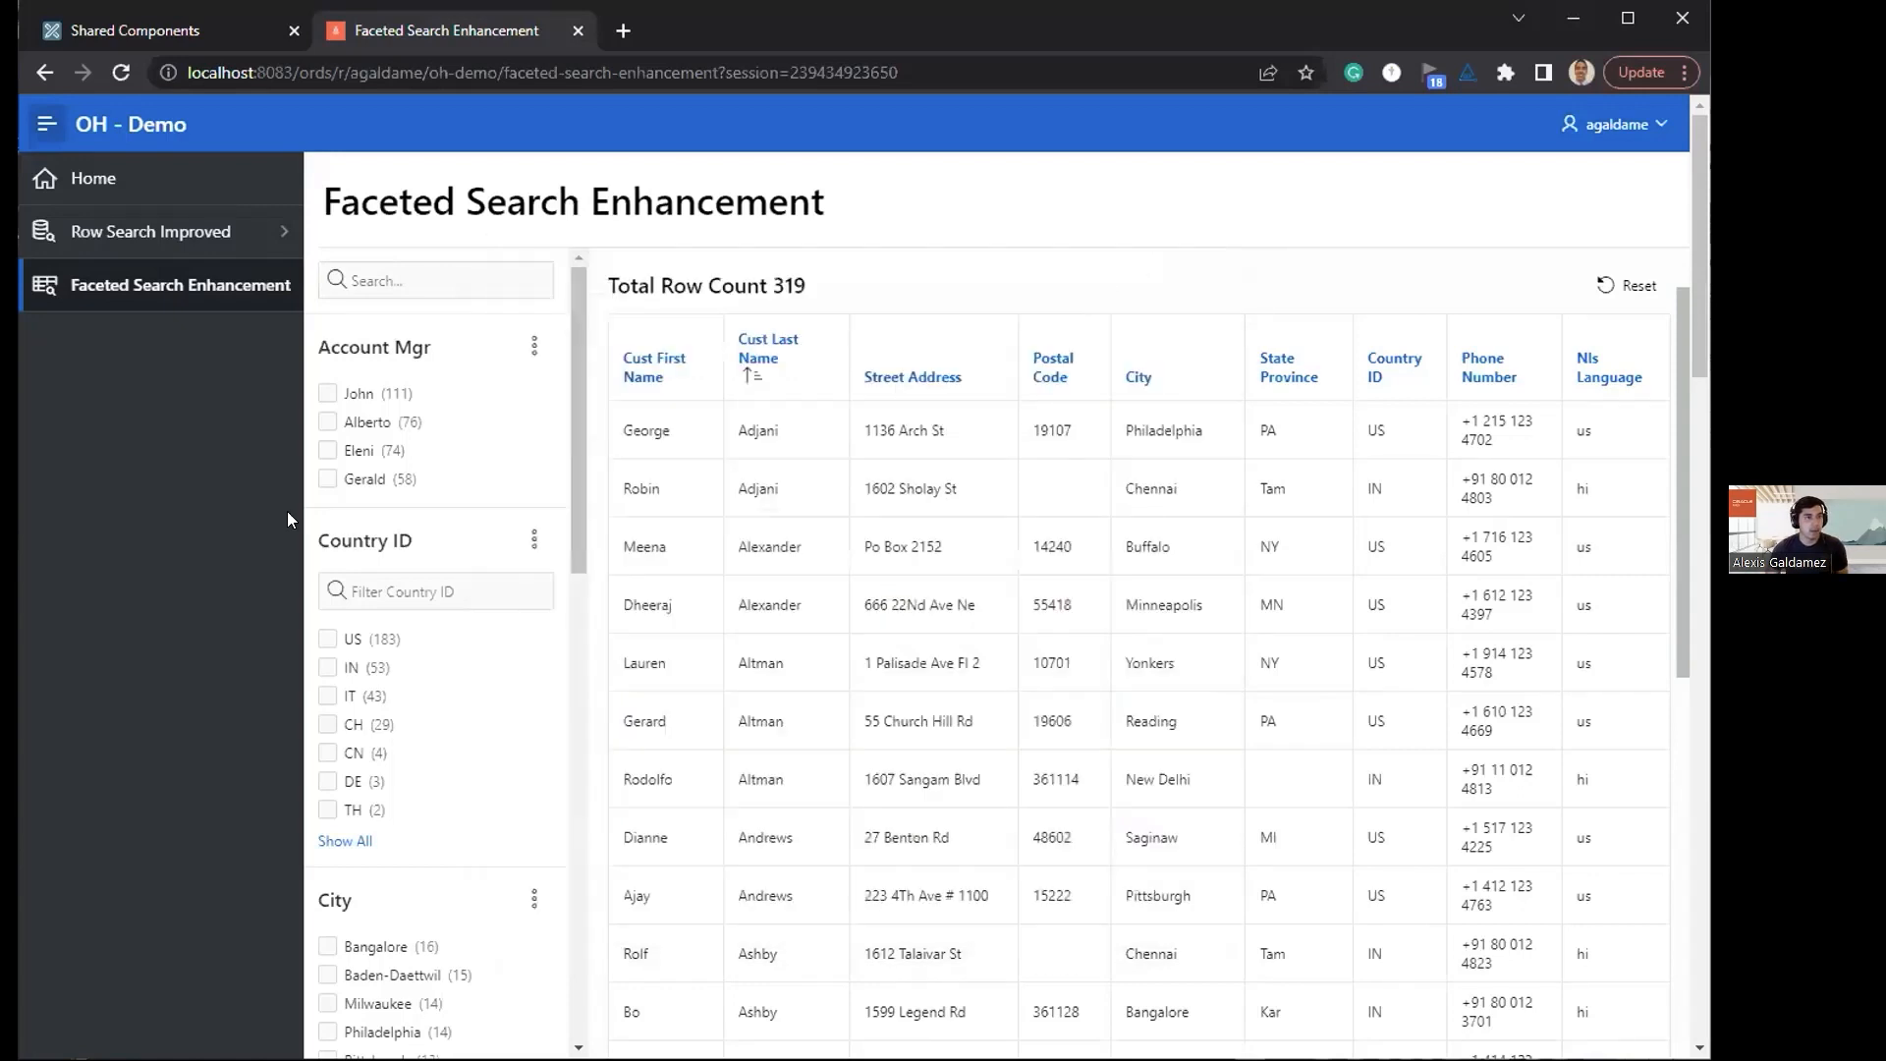
{"action": "scroll", "coordinate": [428, 544], "scroll_direction": "down", "scroll_amount": 1}
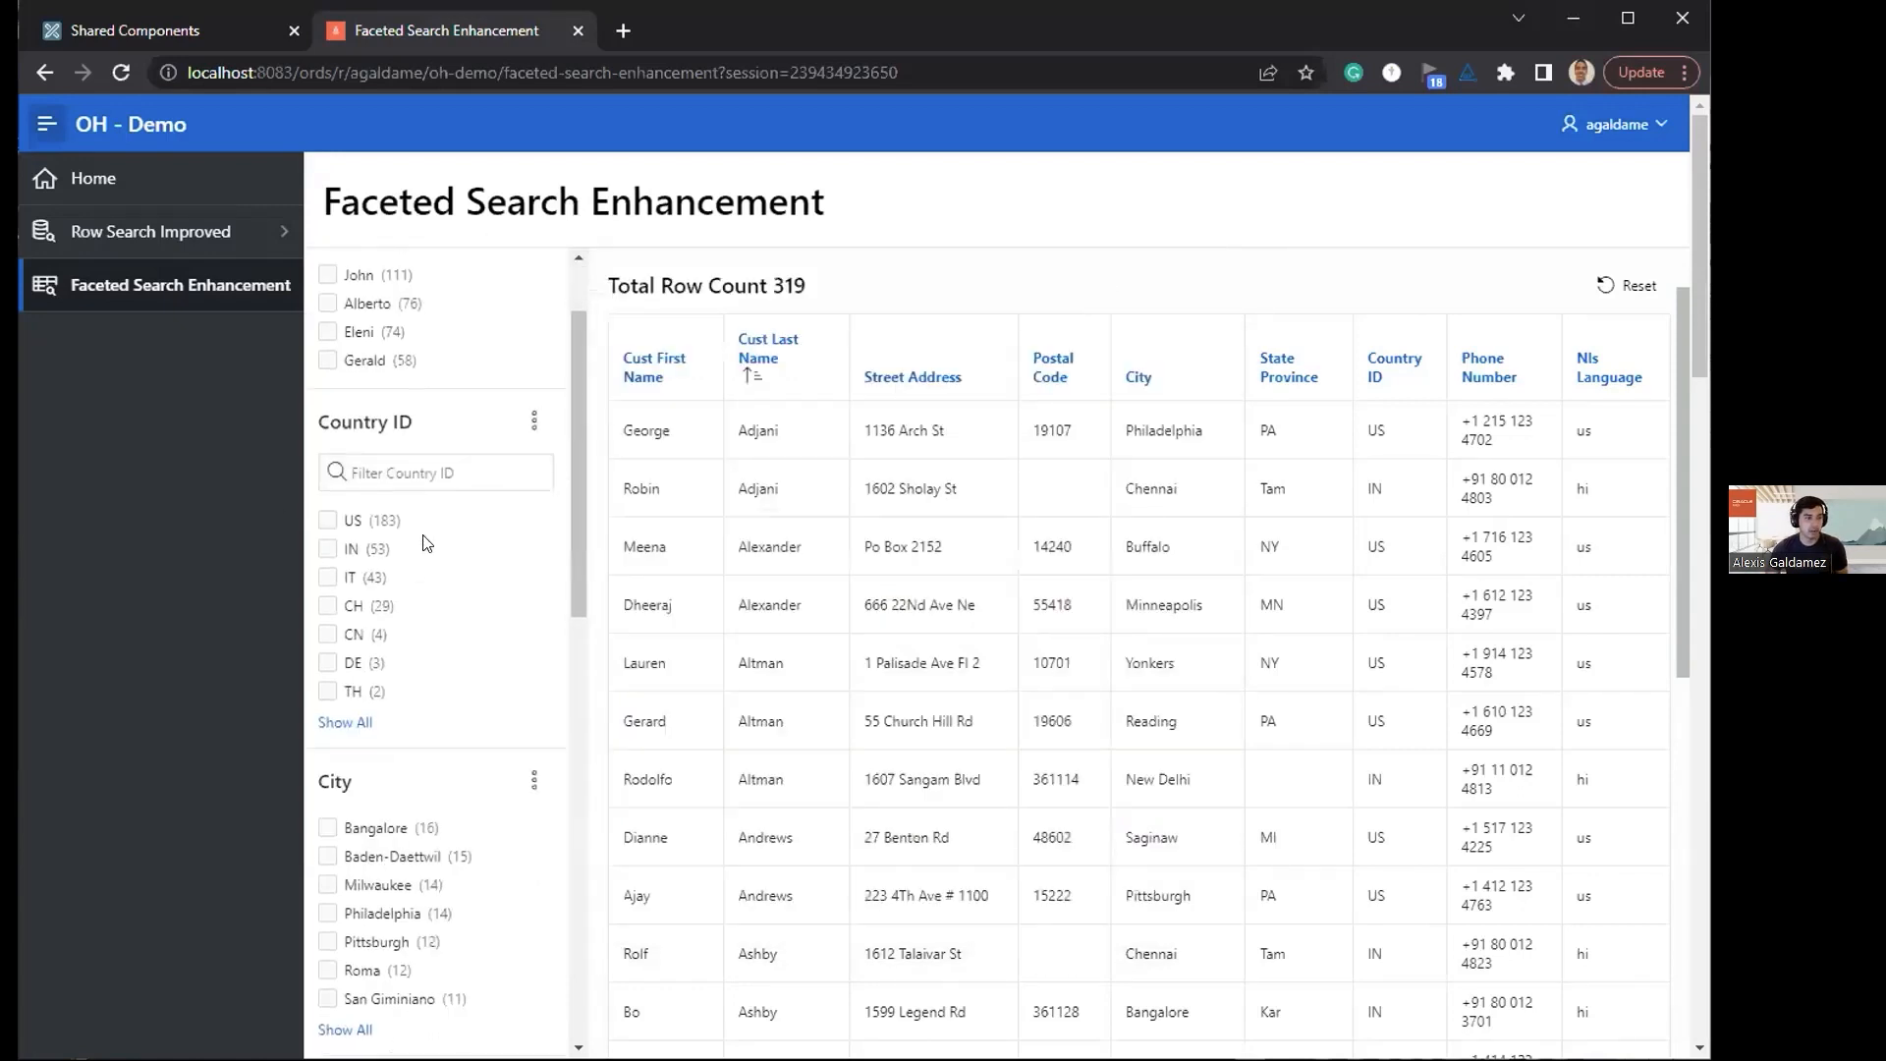
{"action": "left_click", "coordinate": [532, 426]}
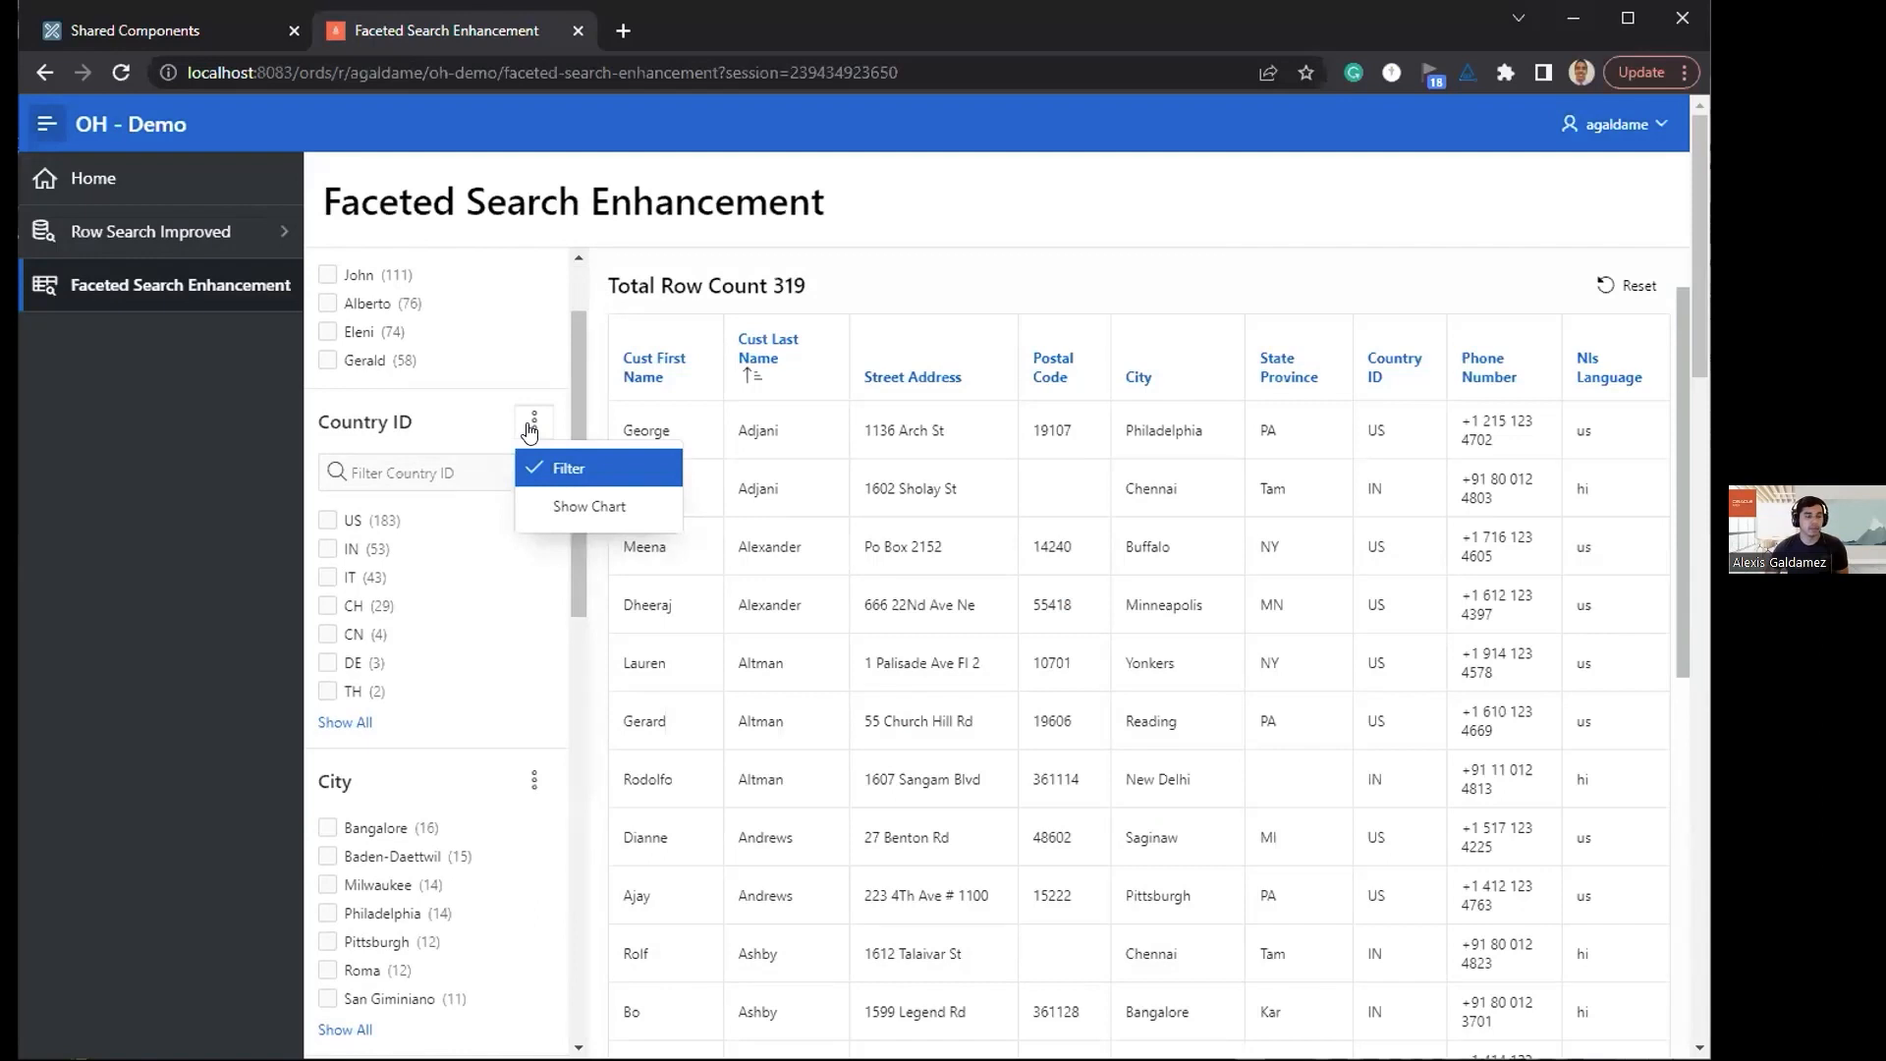
{"action": "left_click", "coordinate": [603, 468]}
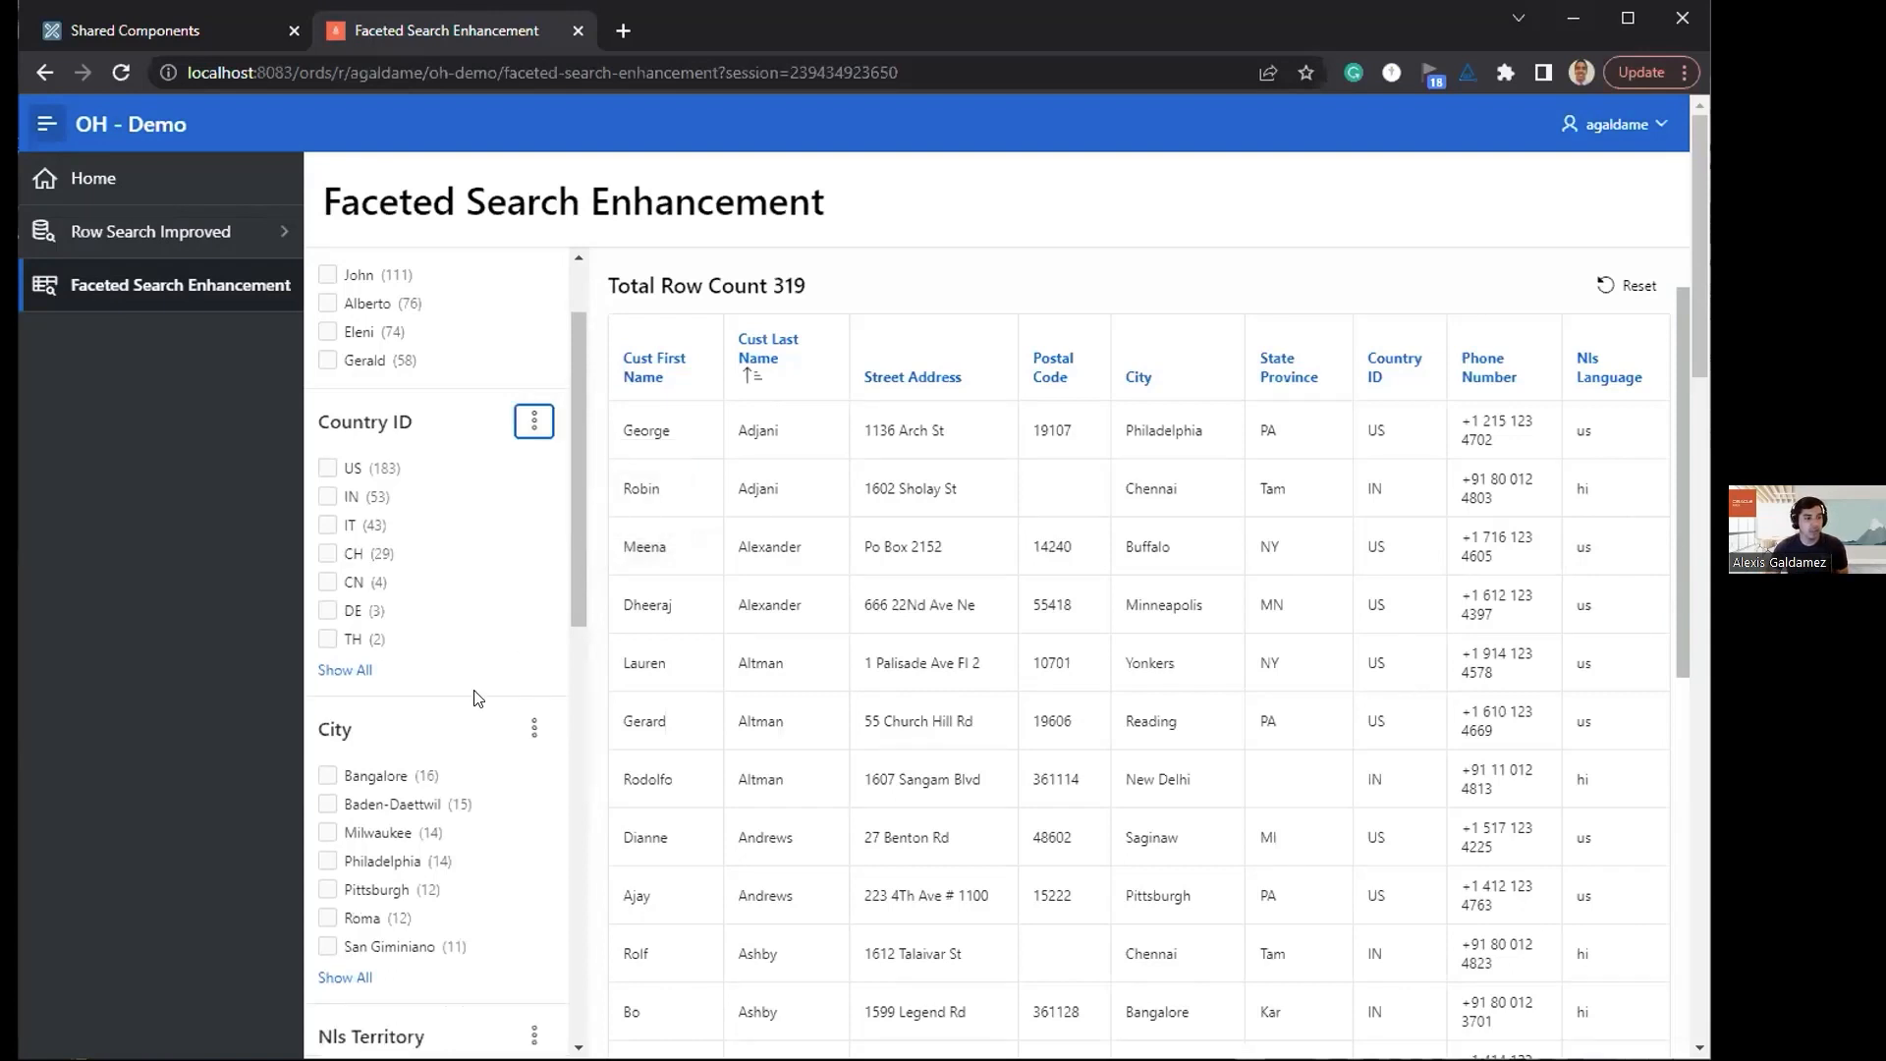
Step: Turn the City facet's value filter on, off and on again
{"action": "scroll", "coordinate": [476, 698], "scroll_direction": "down", "scroll_amount": 1}
{"action": "left_click", "coordinate": [534, 609]}
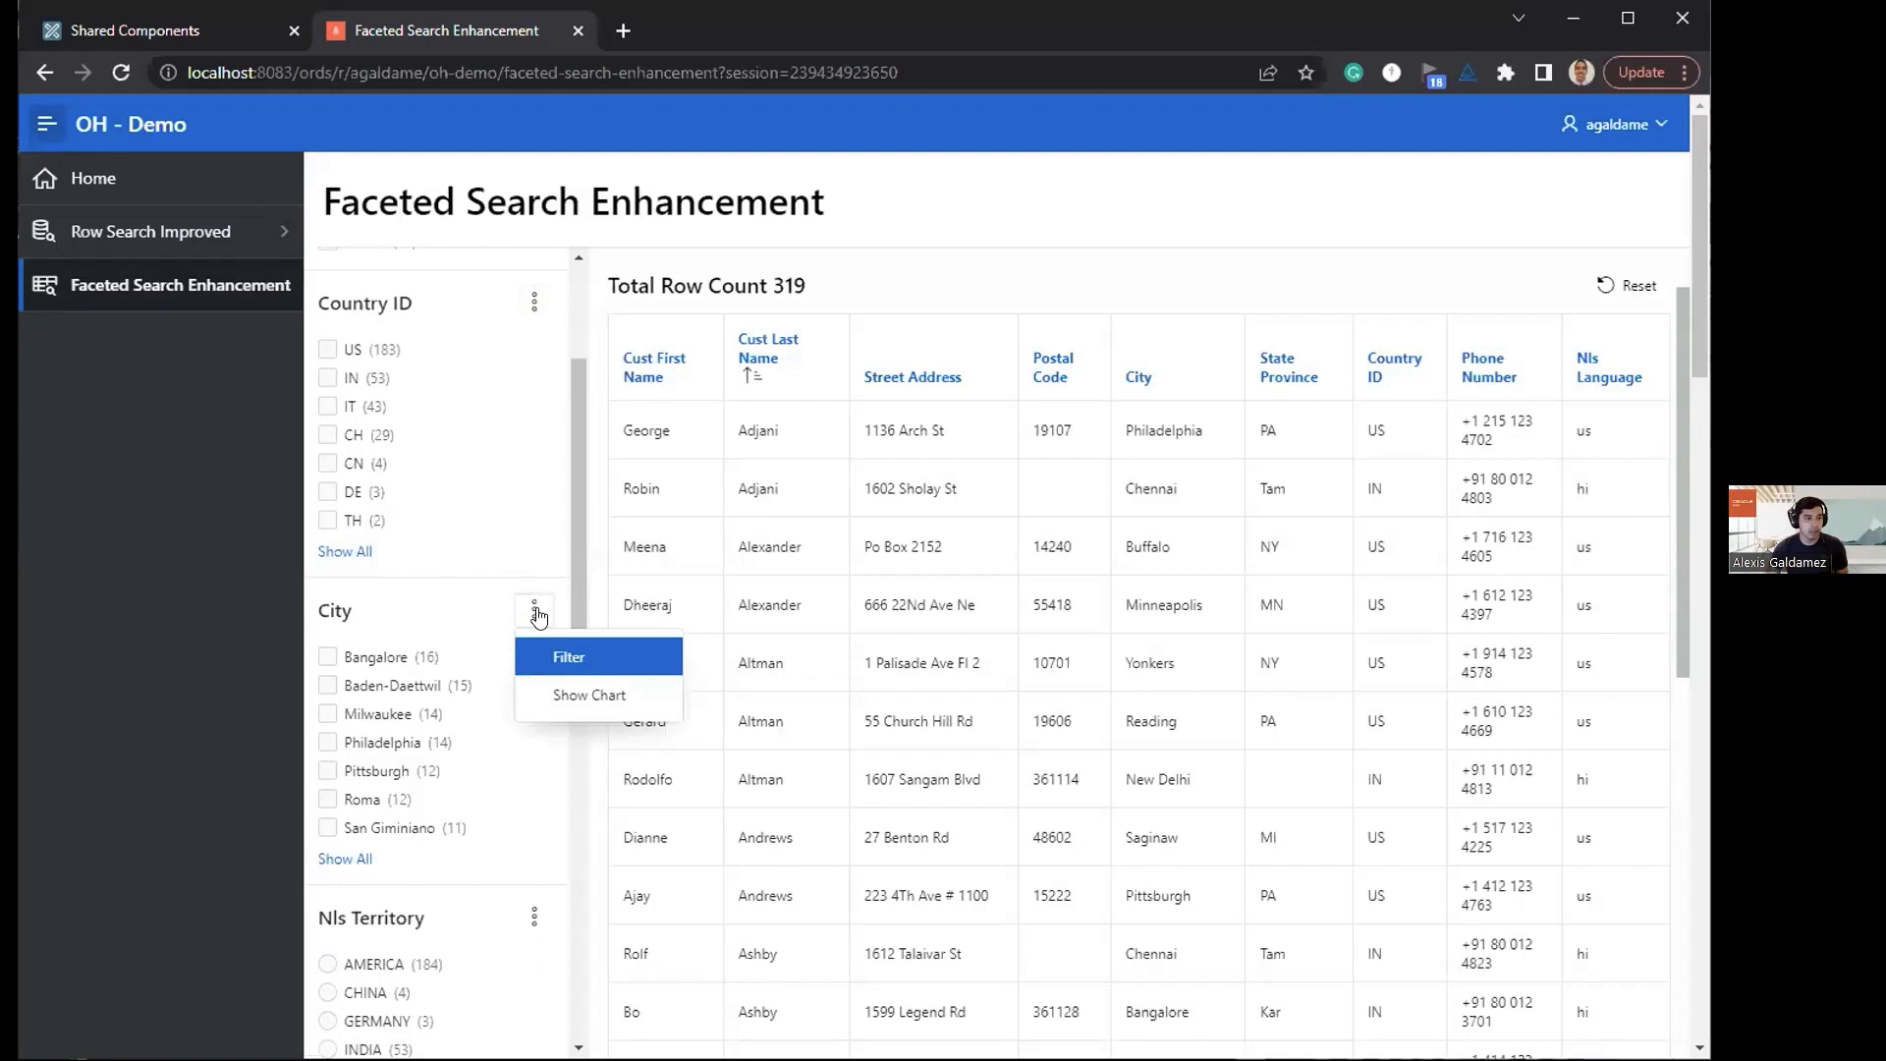
{"action": "left_click", "coordinate": [546, 650]}
{"action": "left_click", "coordinate": [534, 609]}
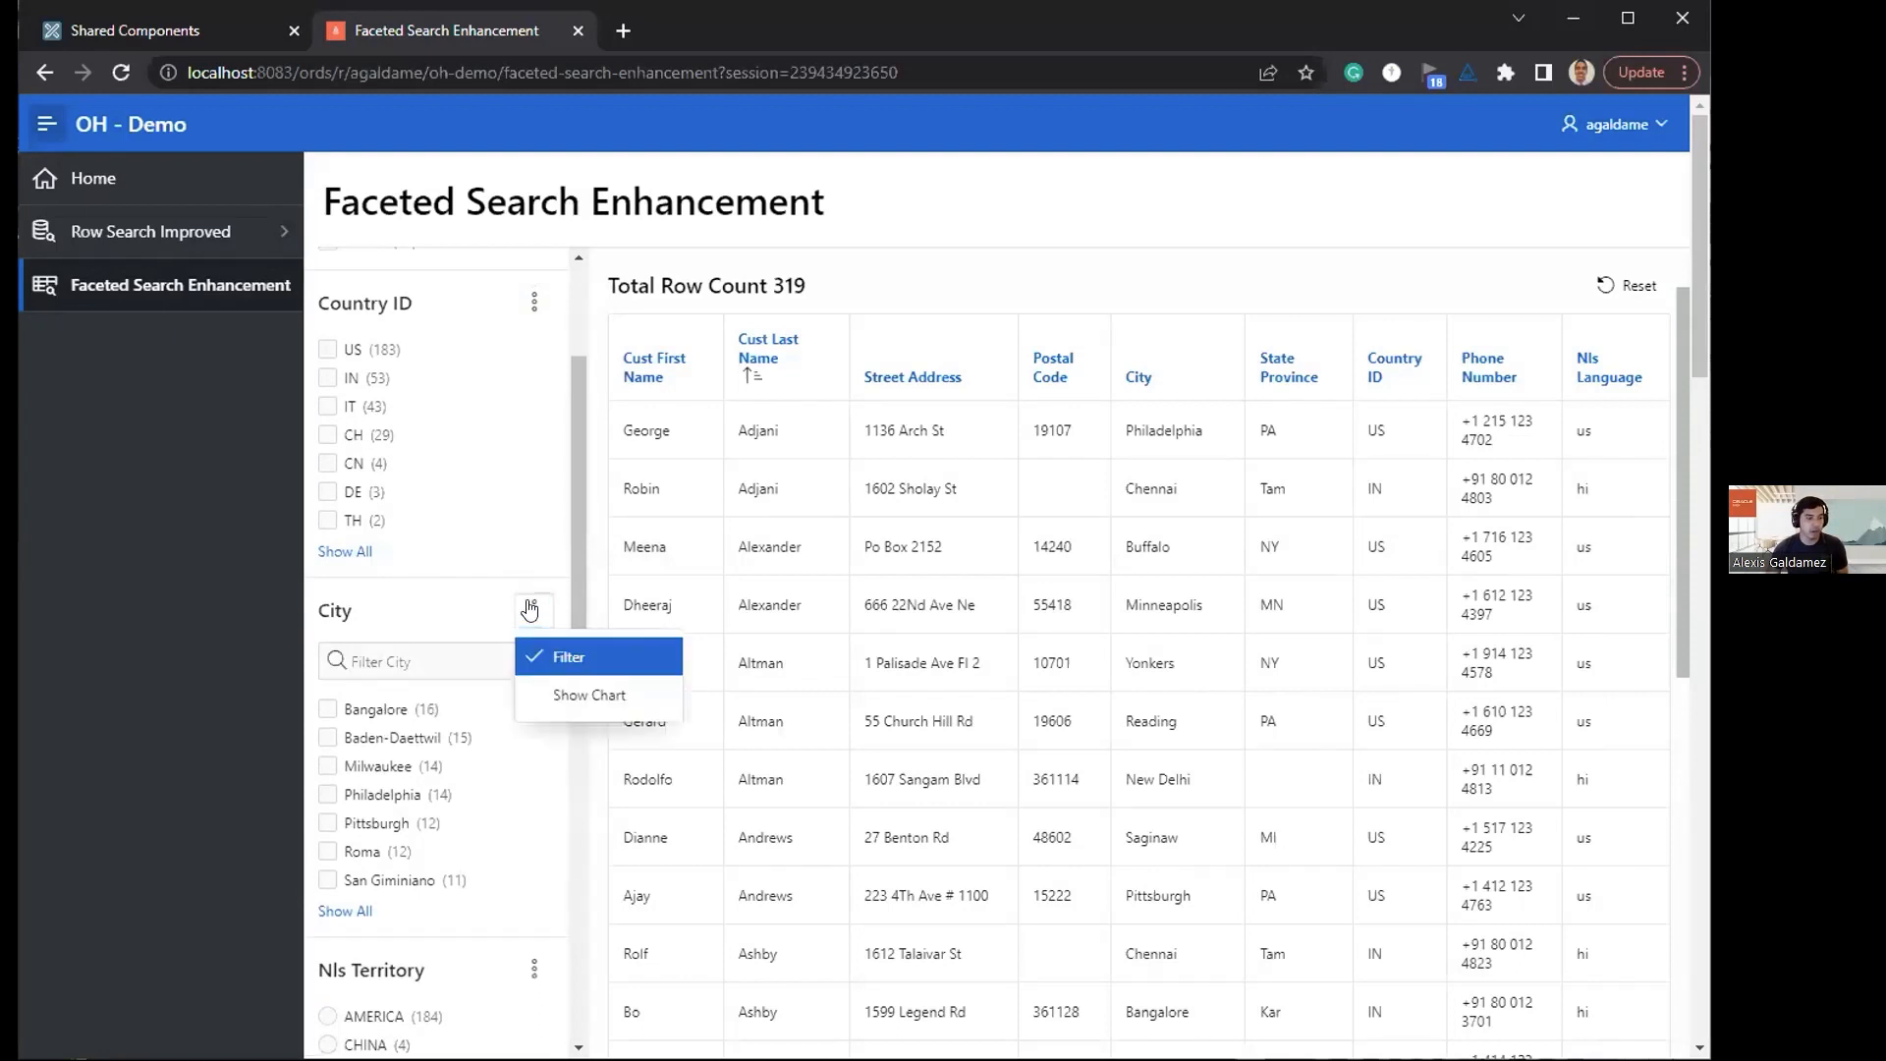
{"action": "left_click", "coordinate": [547, 658]}
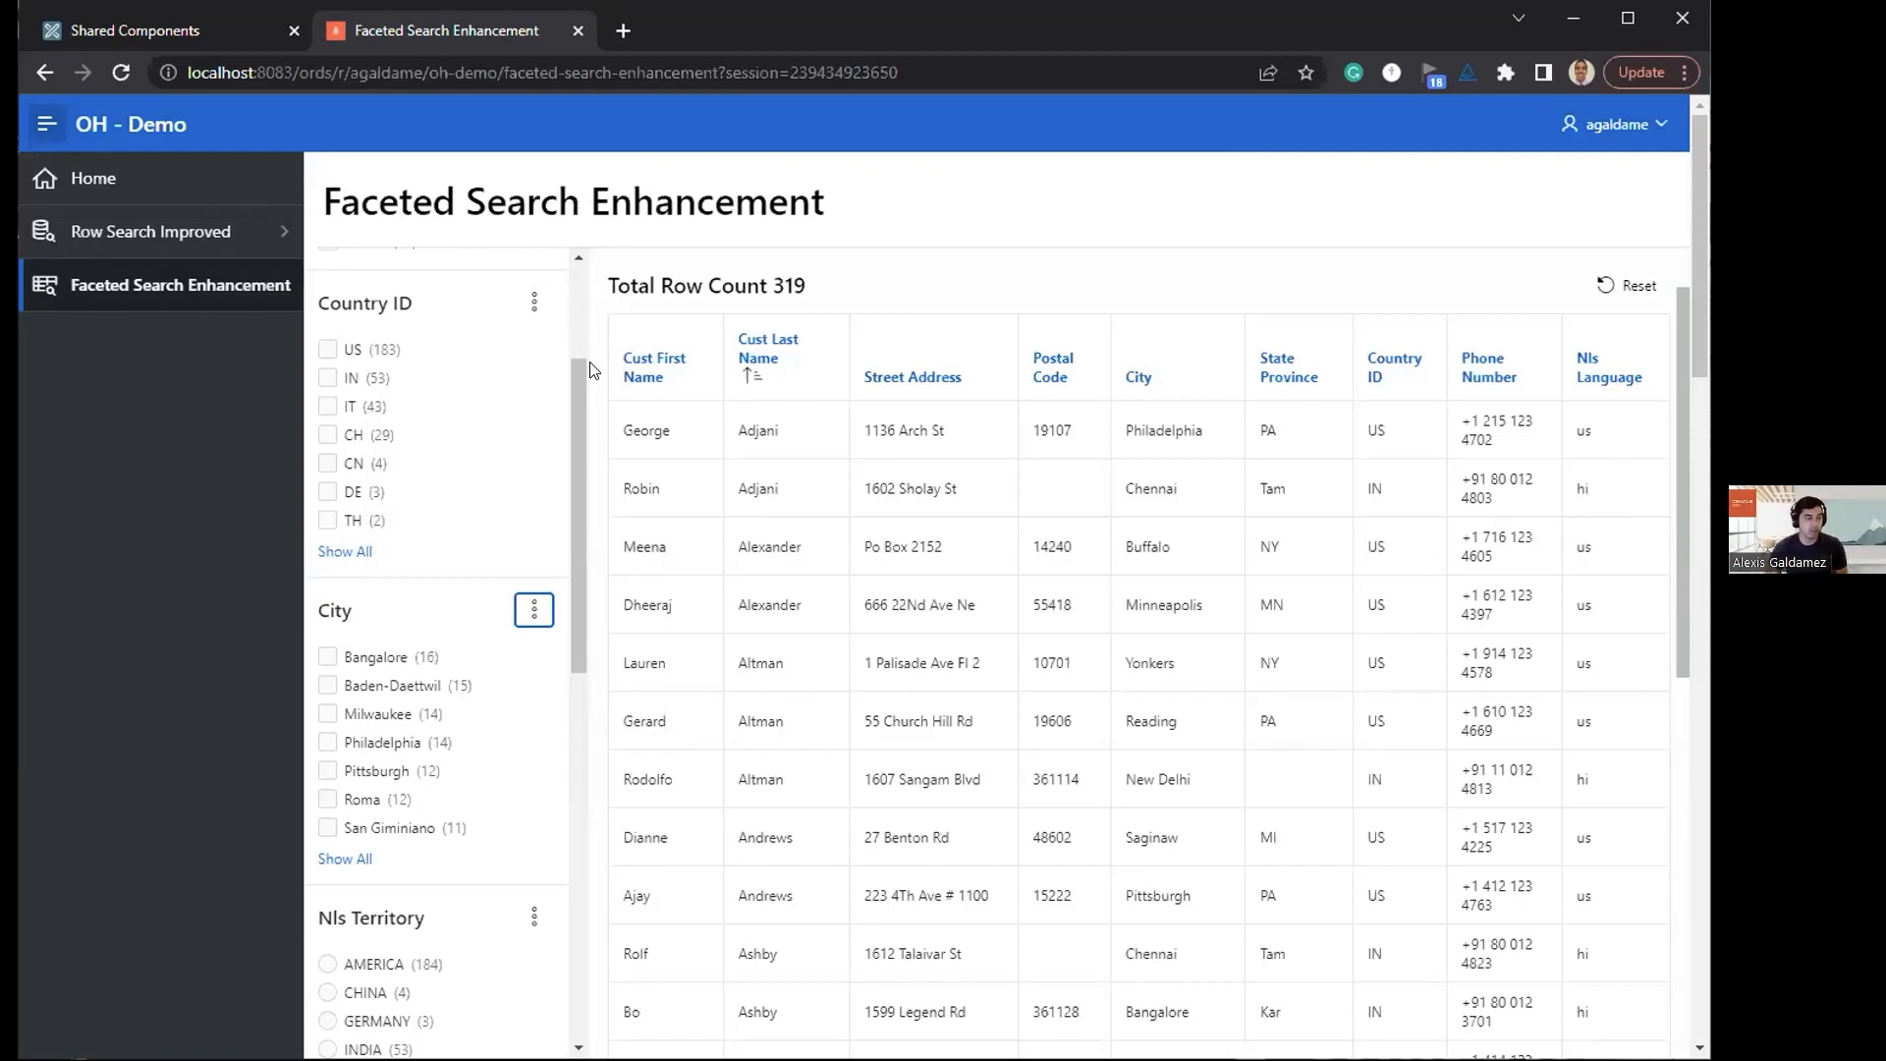
{"action": "left_click", "coordinate": [534, 609]}
{"action": "left_click", "coordinate": [546, 648]}
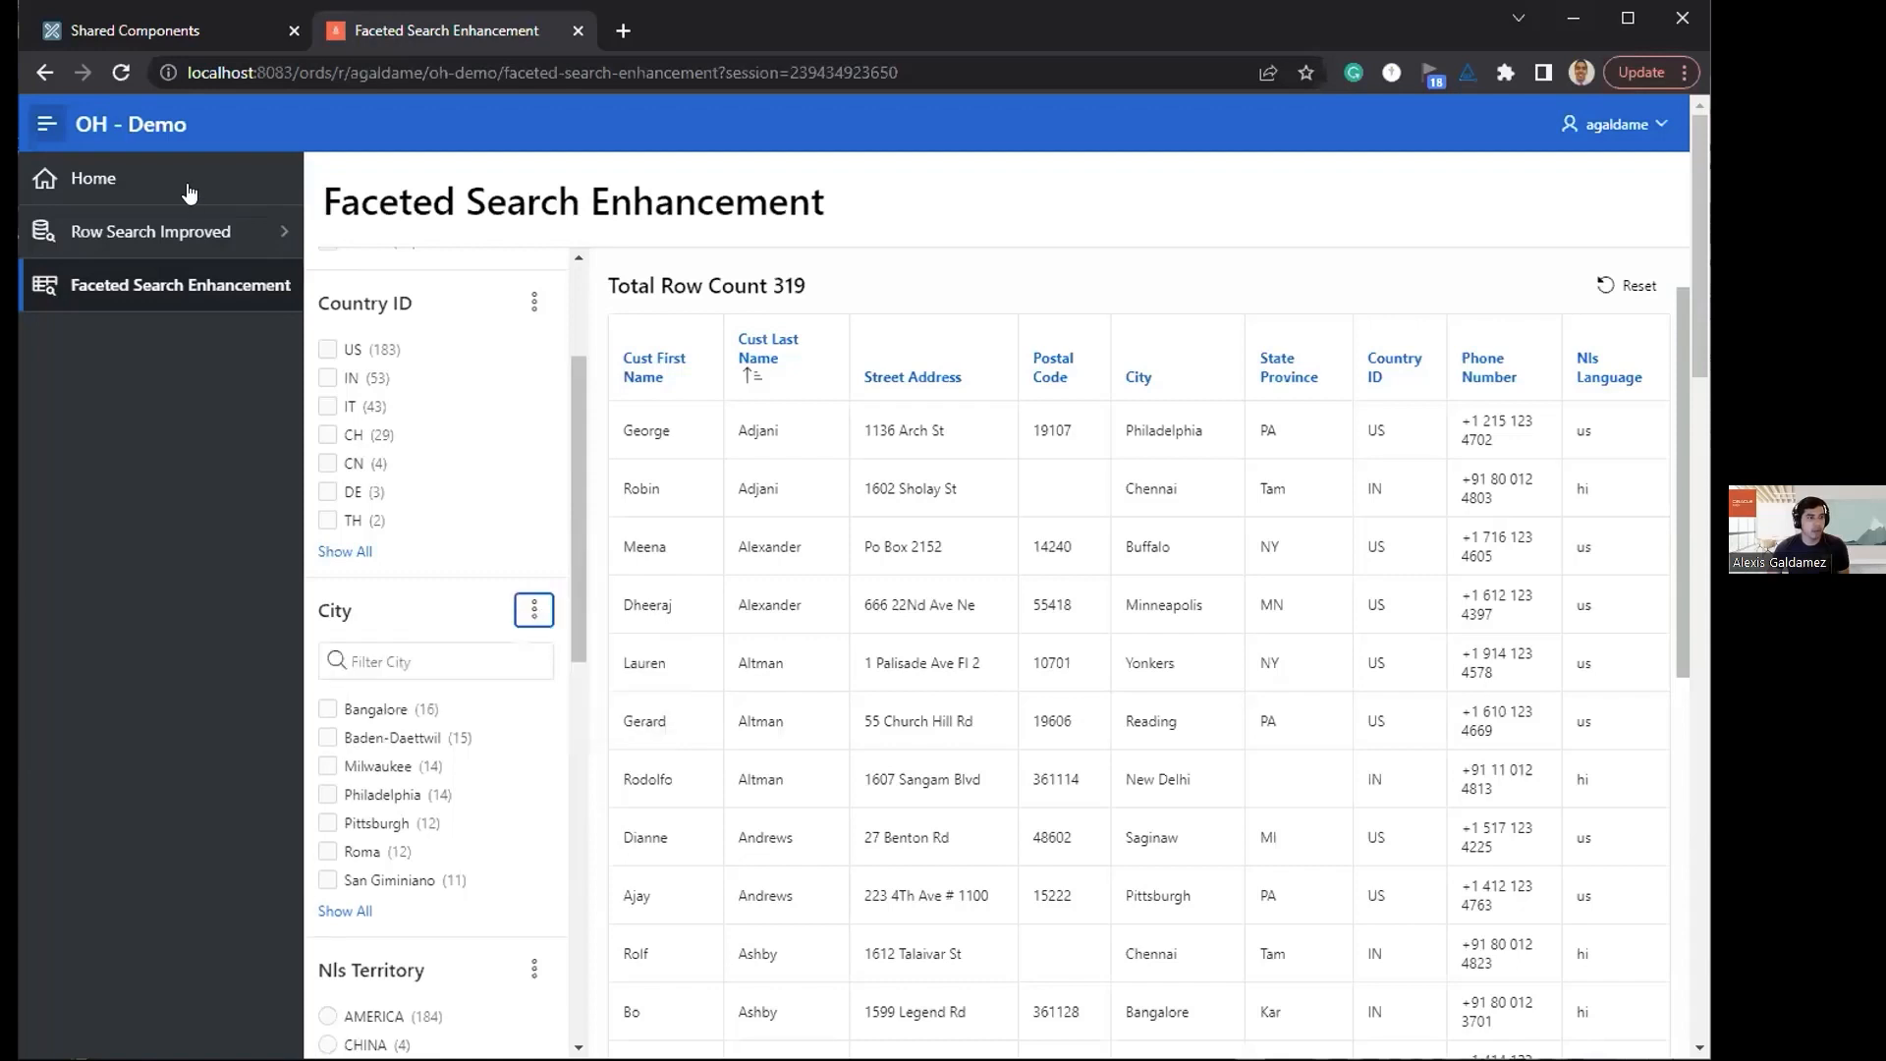
Step: Reload the page and check the filter option of the City facet
{"action": "left_click", "coordinate": [120, 72]}
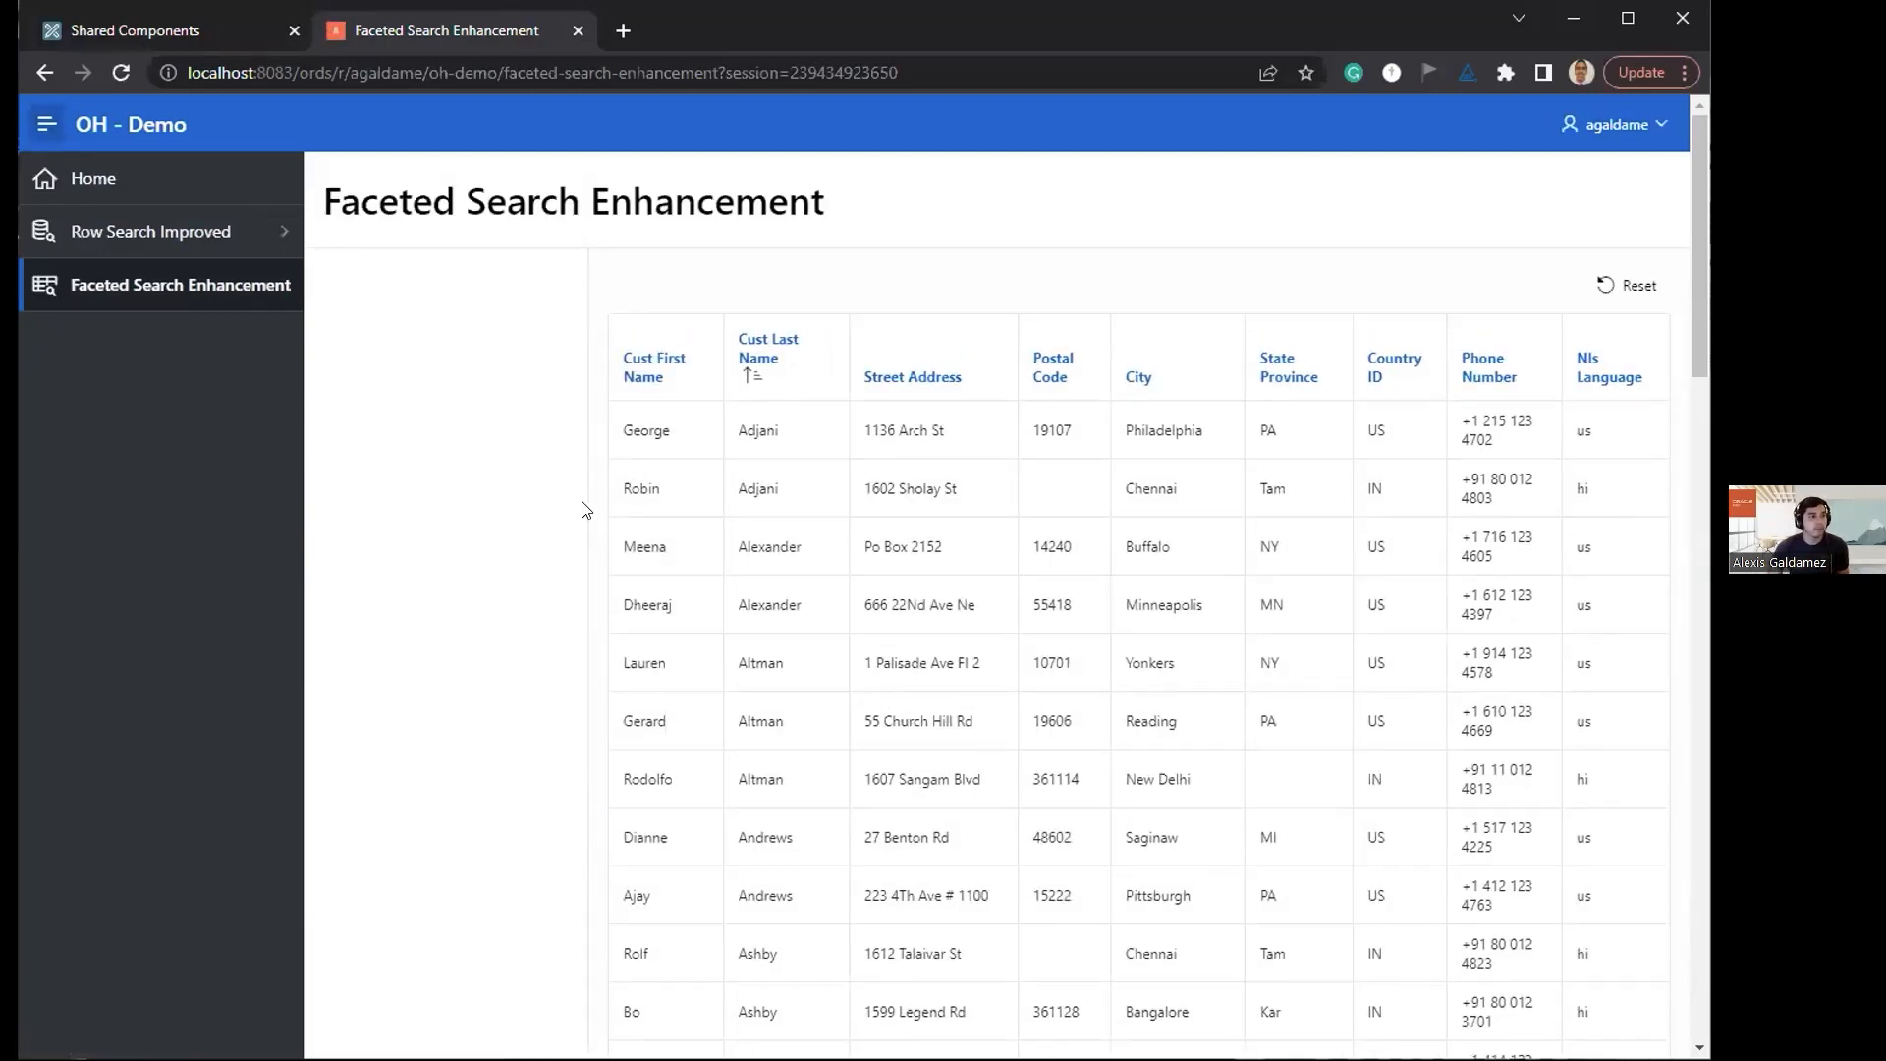
{"action": "scroll", "coordinate": [539, 529], "scroll_direction": "down", "scroll_amount": 1}
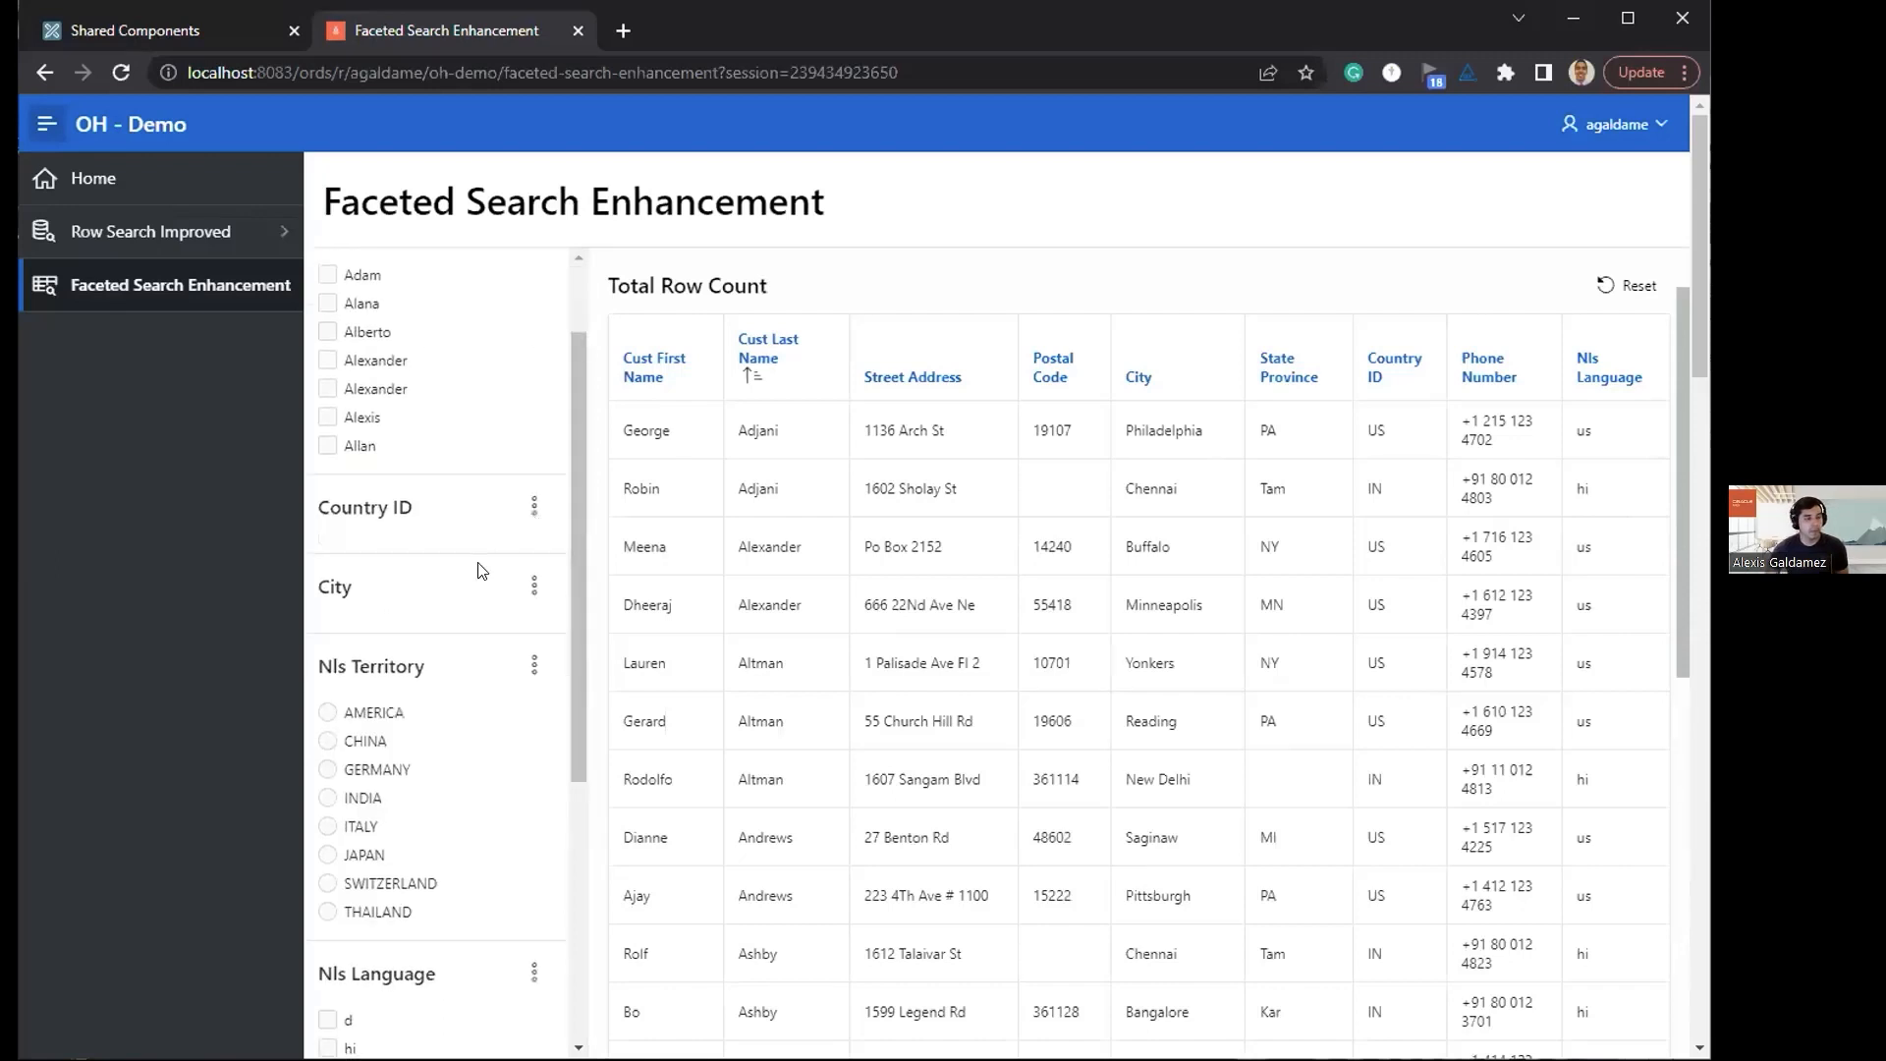
{"action": "scroll", "coordinate": [535, 704], "scroll_direction": "down", "scroll_amount": 1}
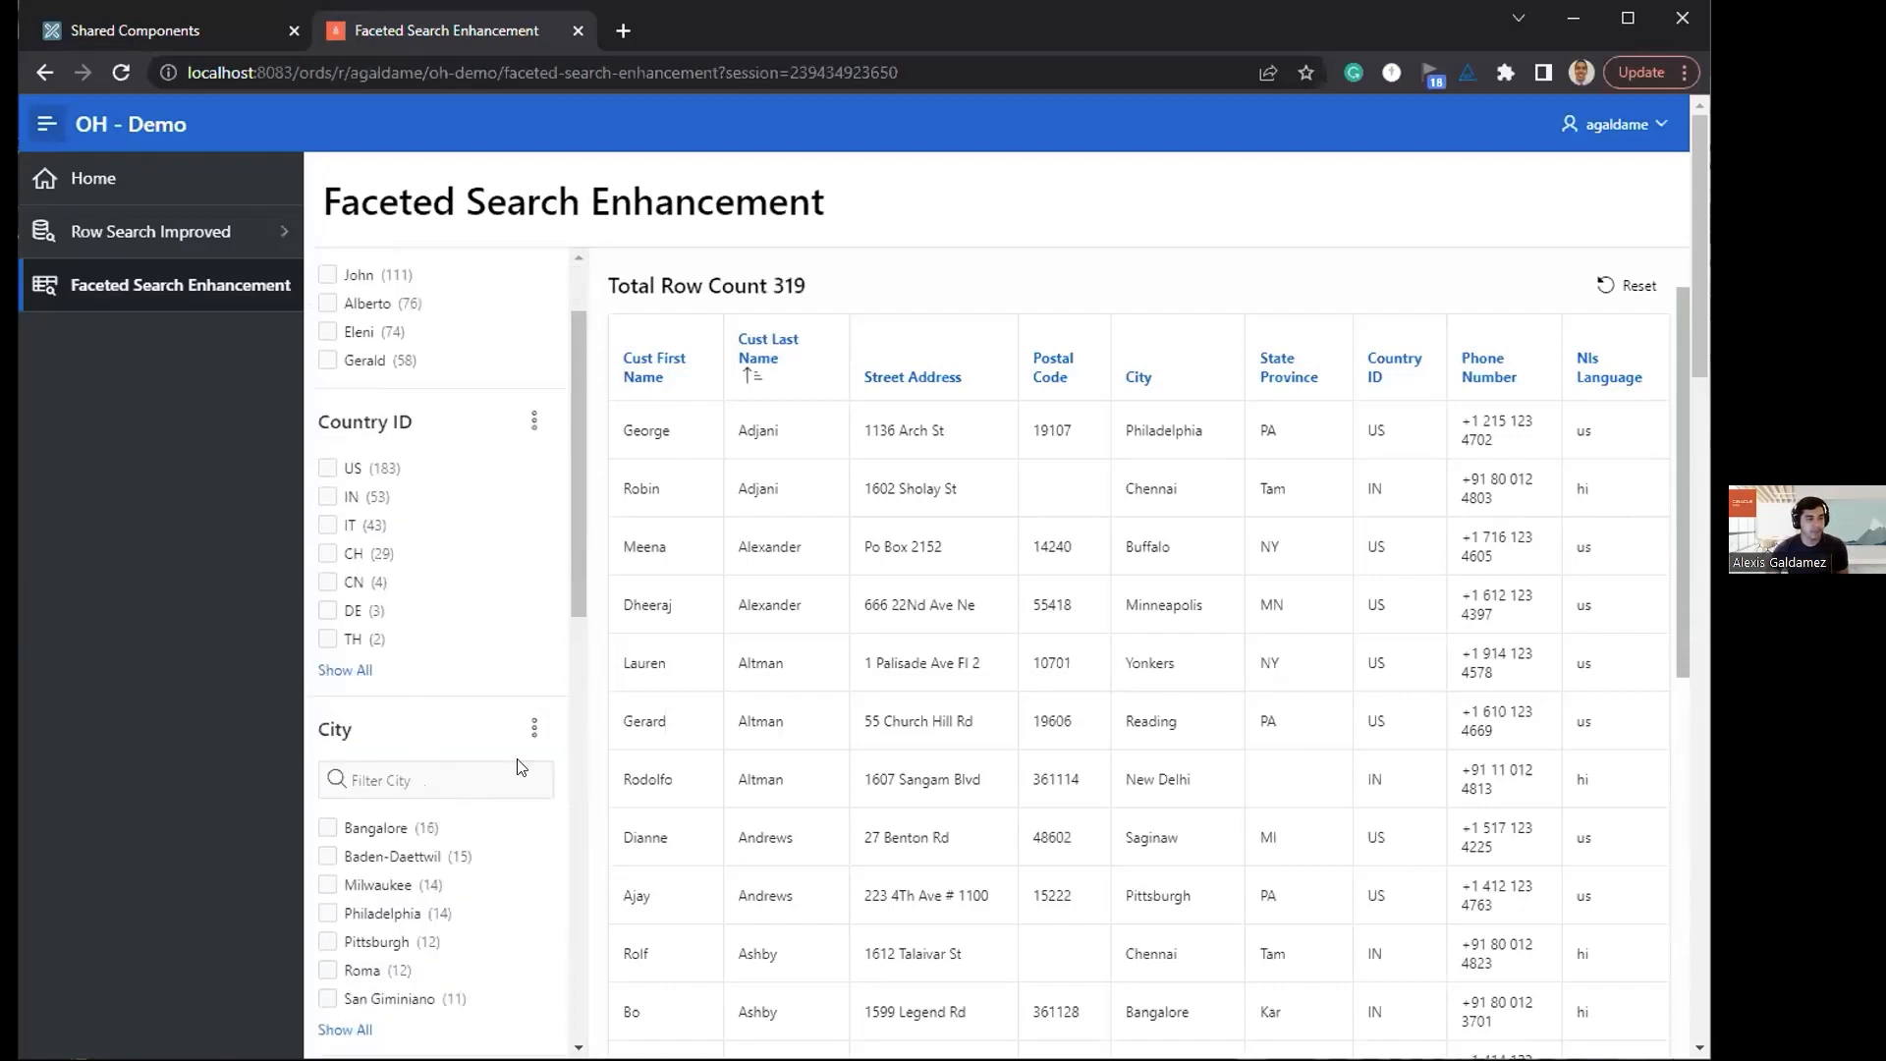
{"action": "left_click", "coordinate": [530, 732]}
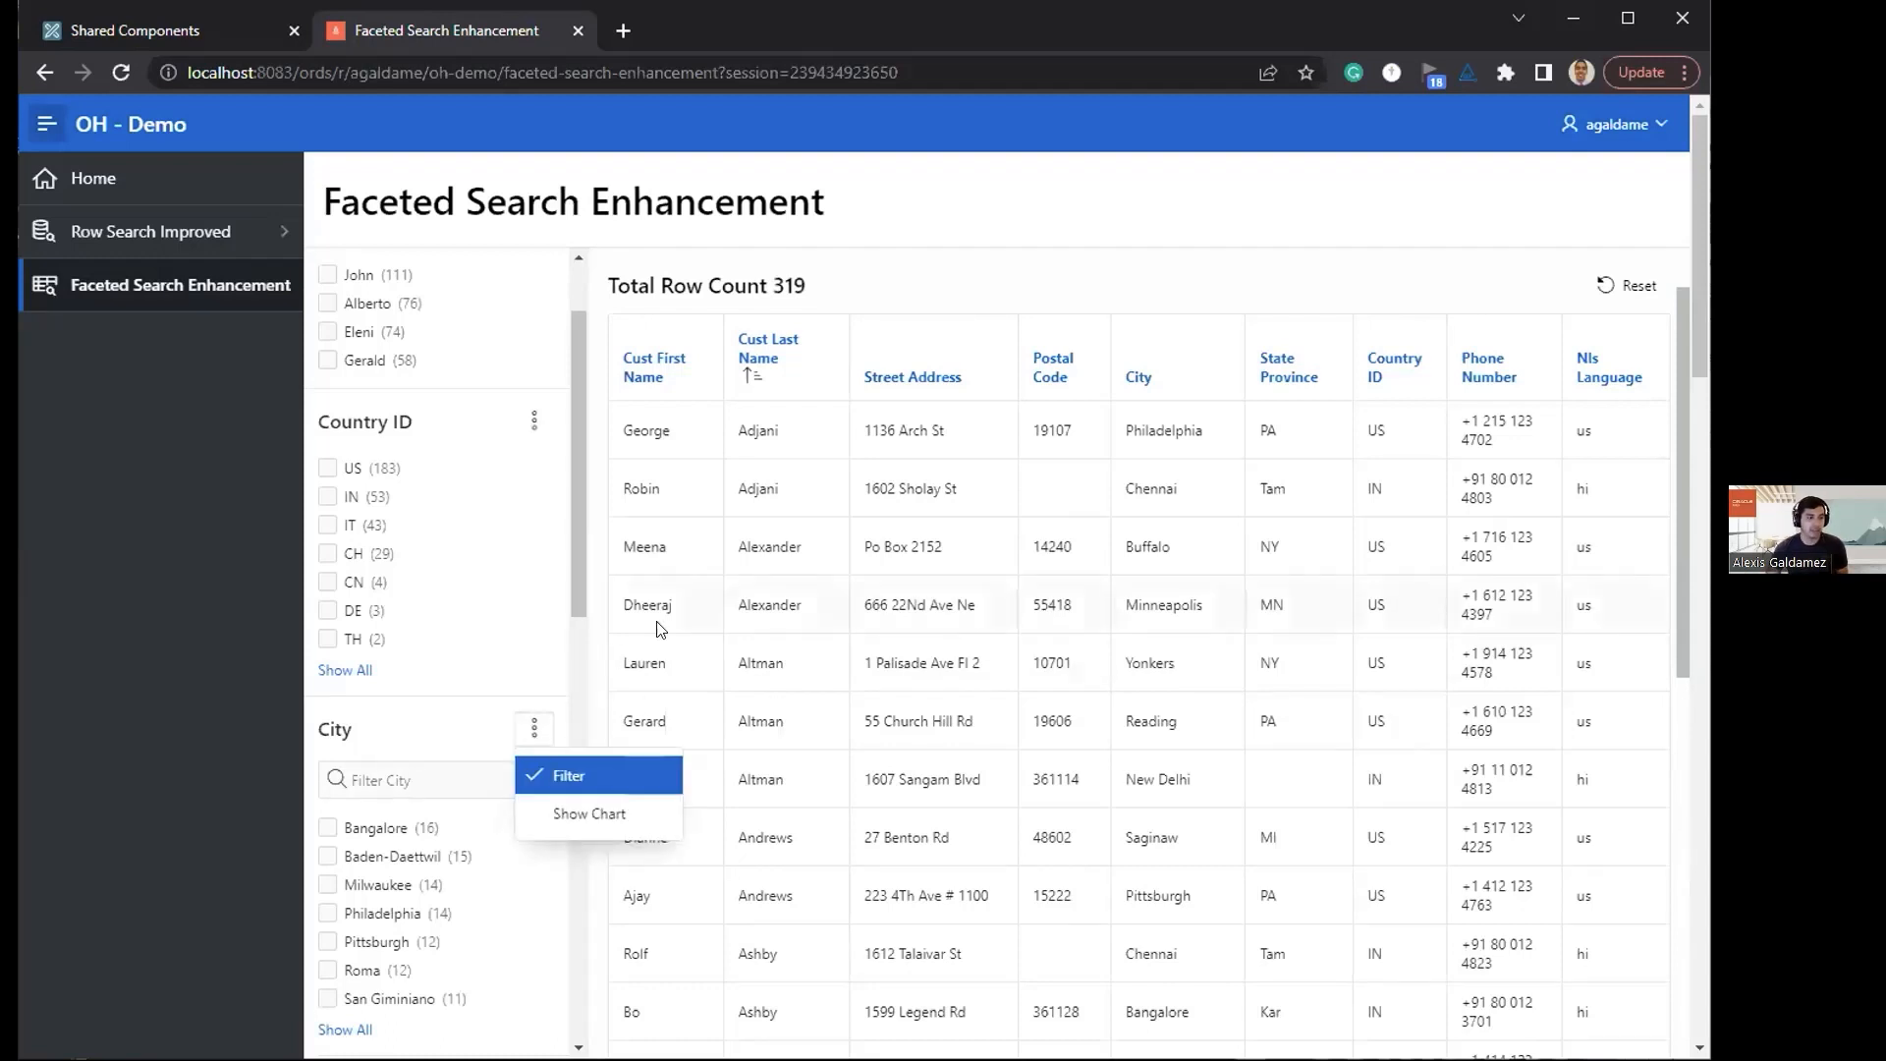
{"action": "scroll", "coordinate": [334, 682], "scroll_direction": "down", "scroll_amount": 1}
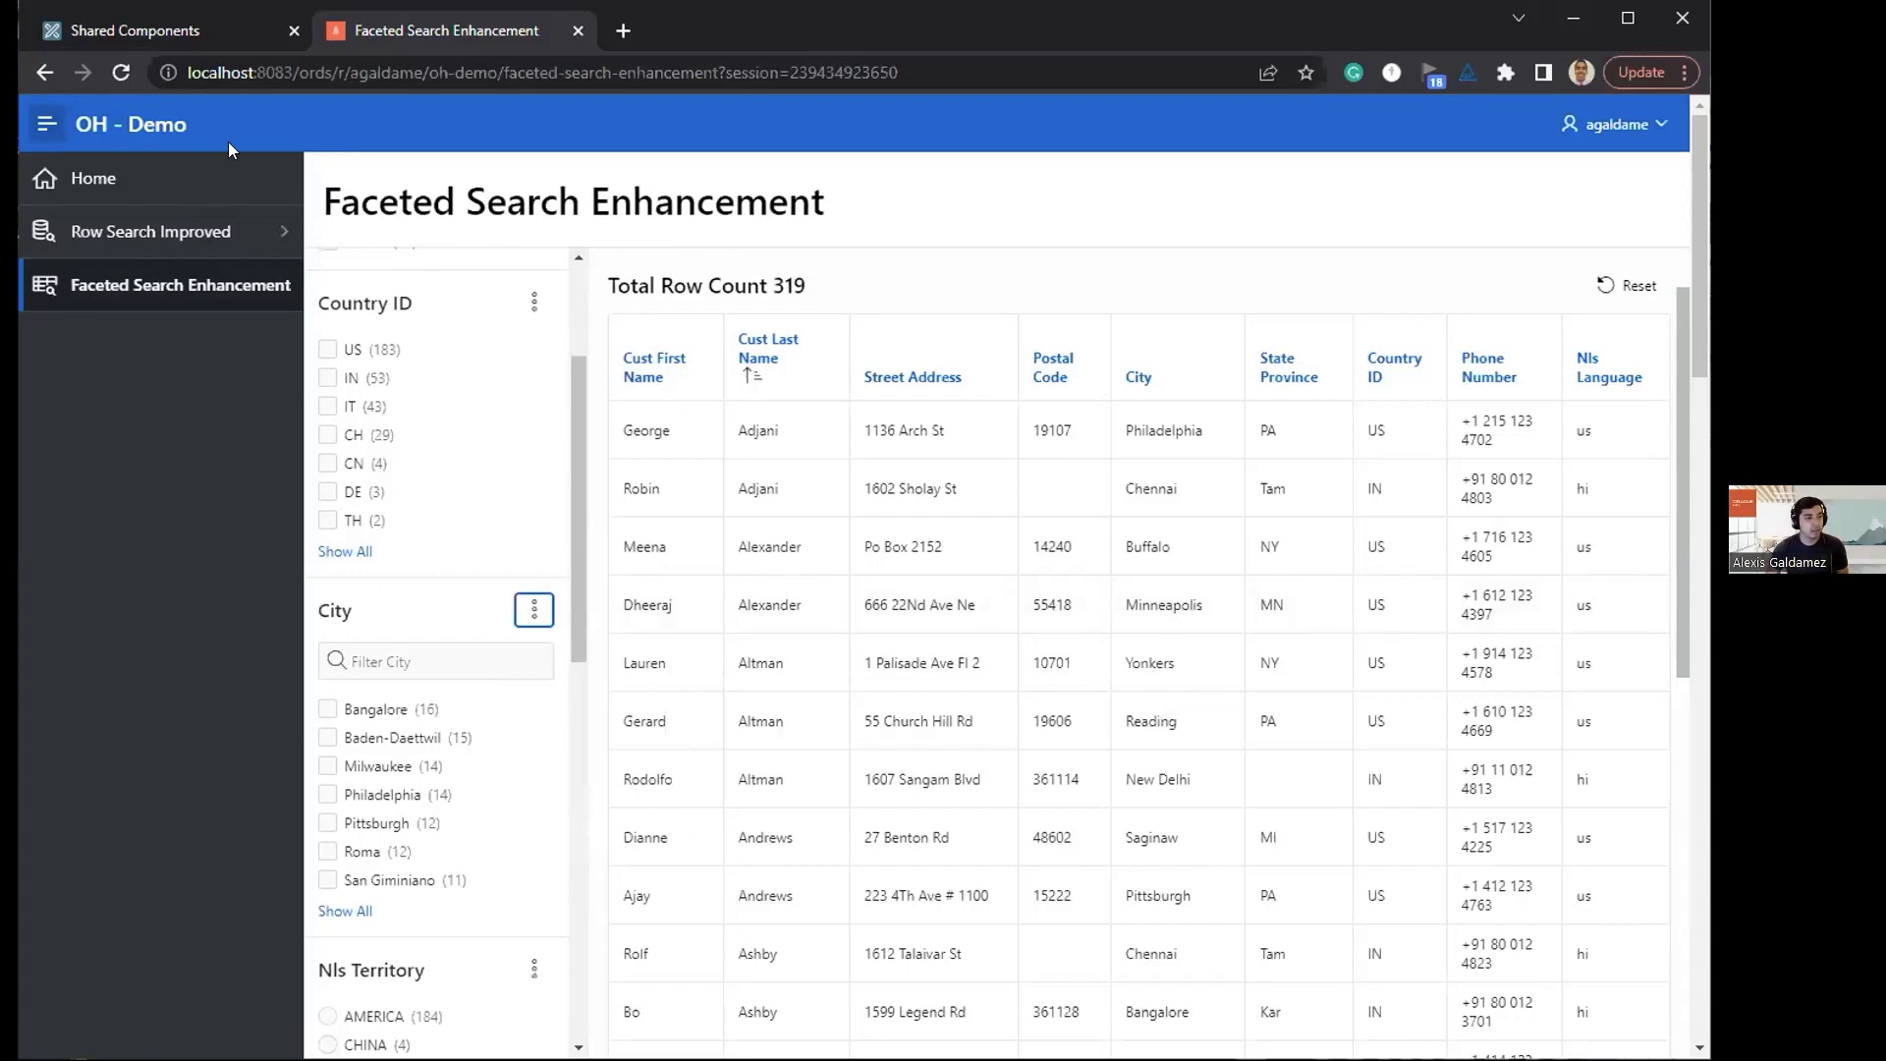
Step: Open page 10, Faceted Search Enhancement, in Page Designer from the running application
{"action": "left_click", "coordinate": [173, 45]}
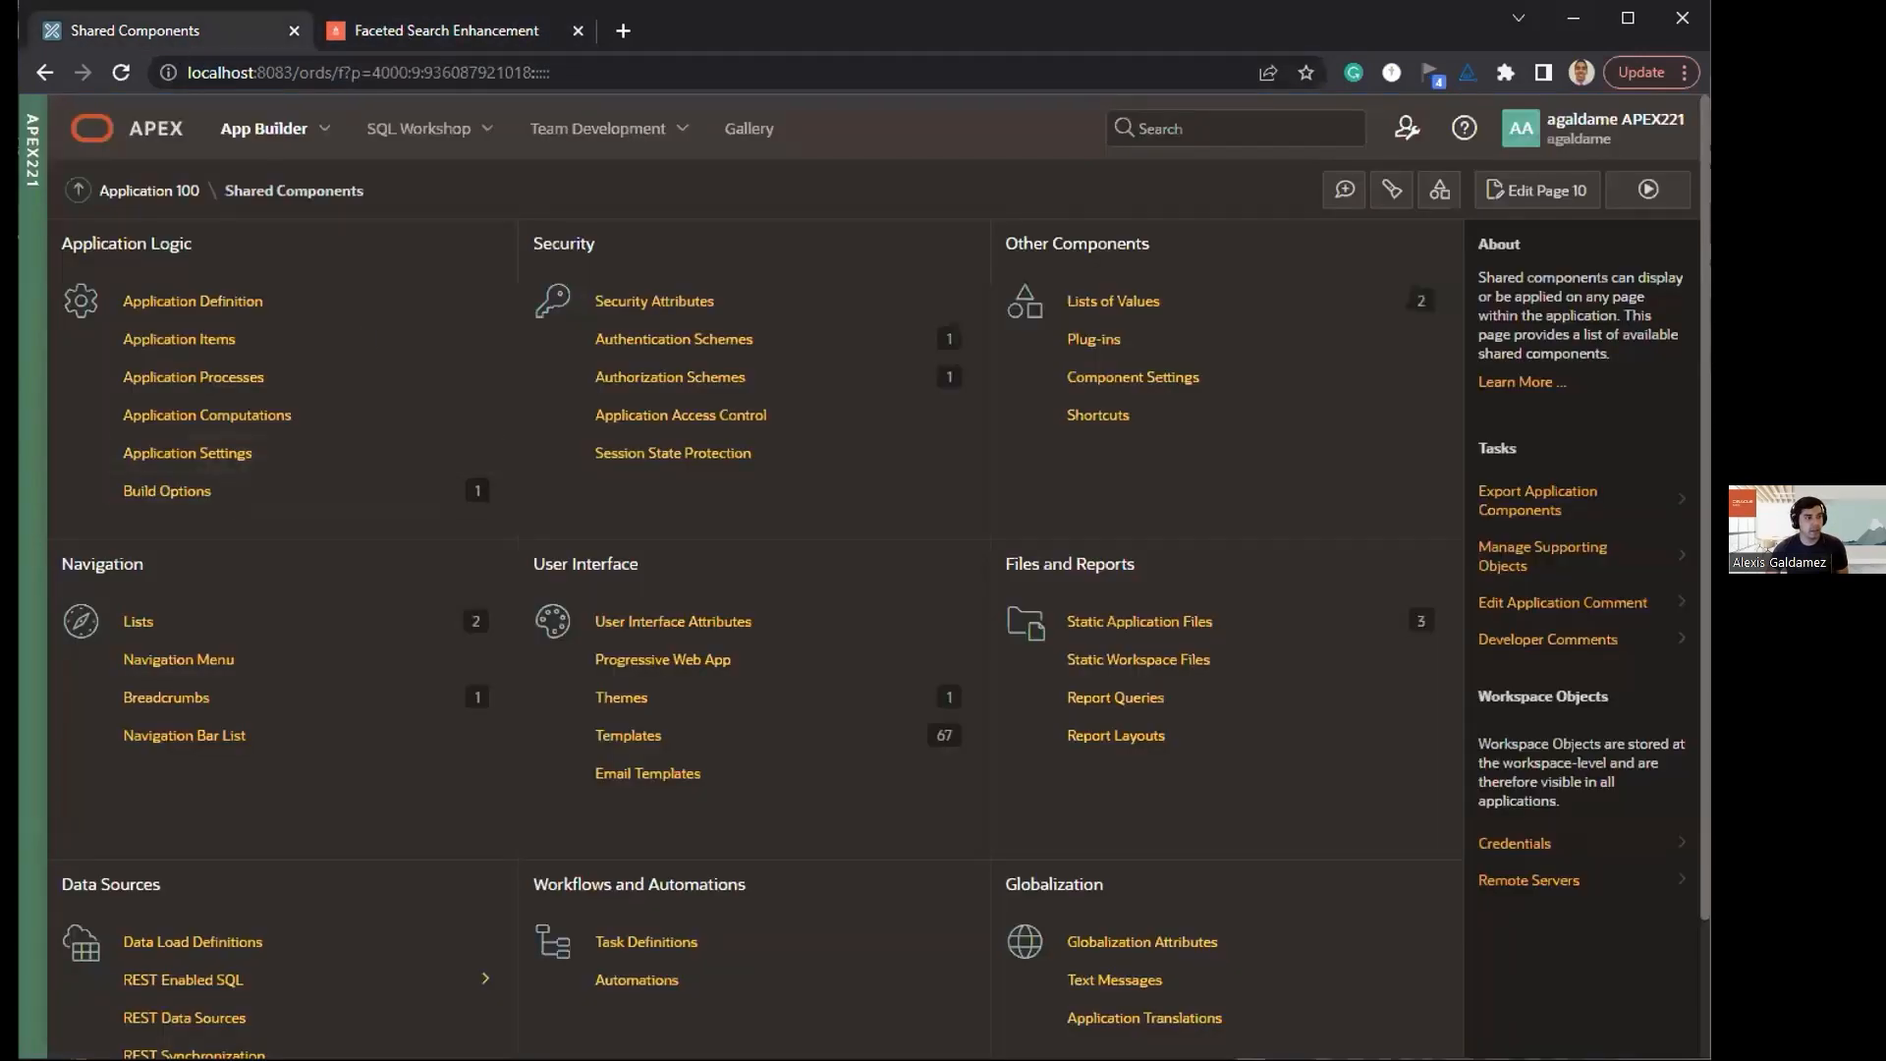
{"action": "left_click", "coordinate": [408, 28]}
{"action": "mouse_move", "coordinate": [1643, 481]}
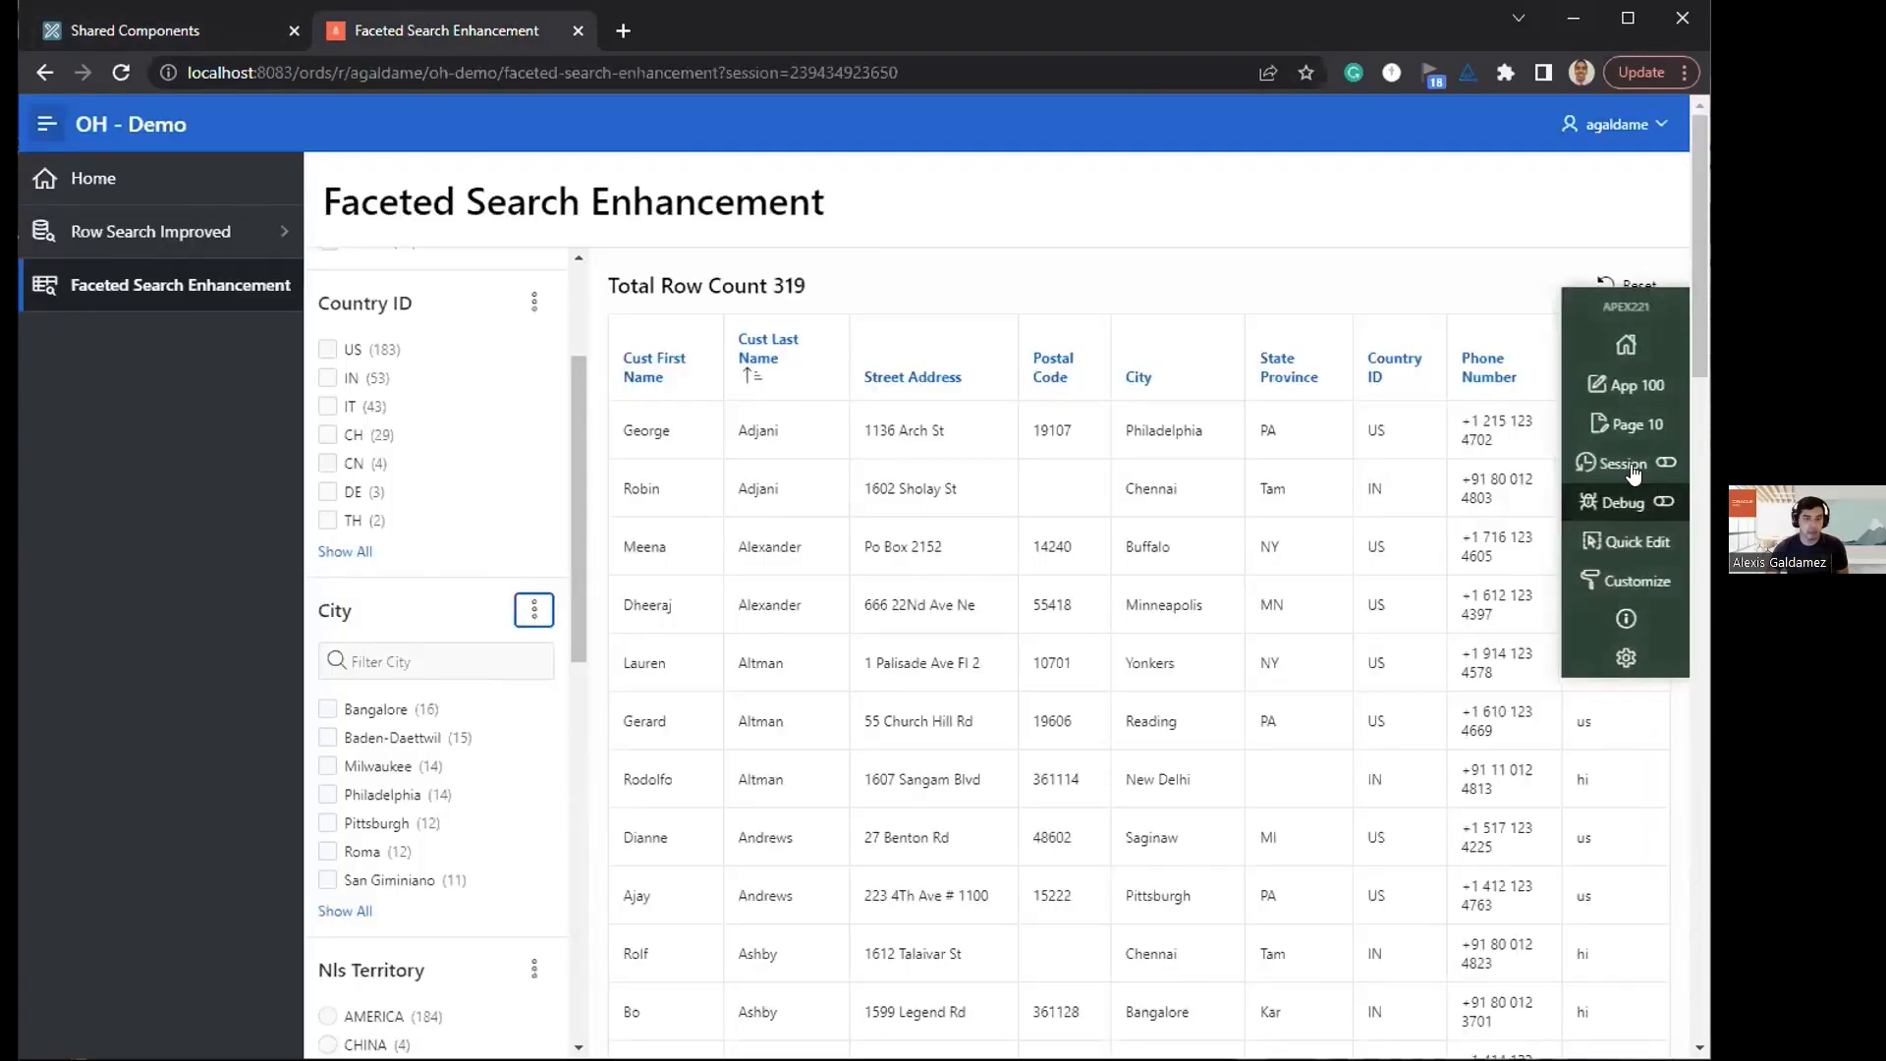
{"action": "left_click", "coordinate": [1621, 432]}
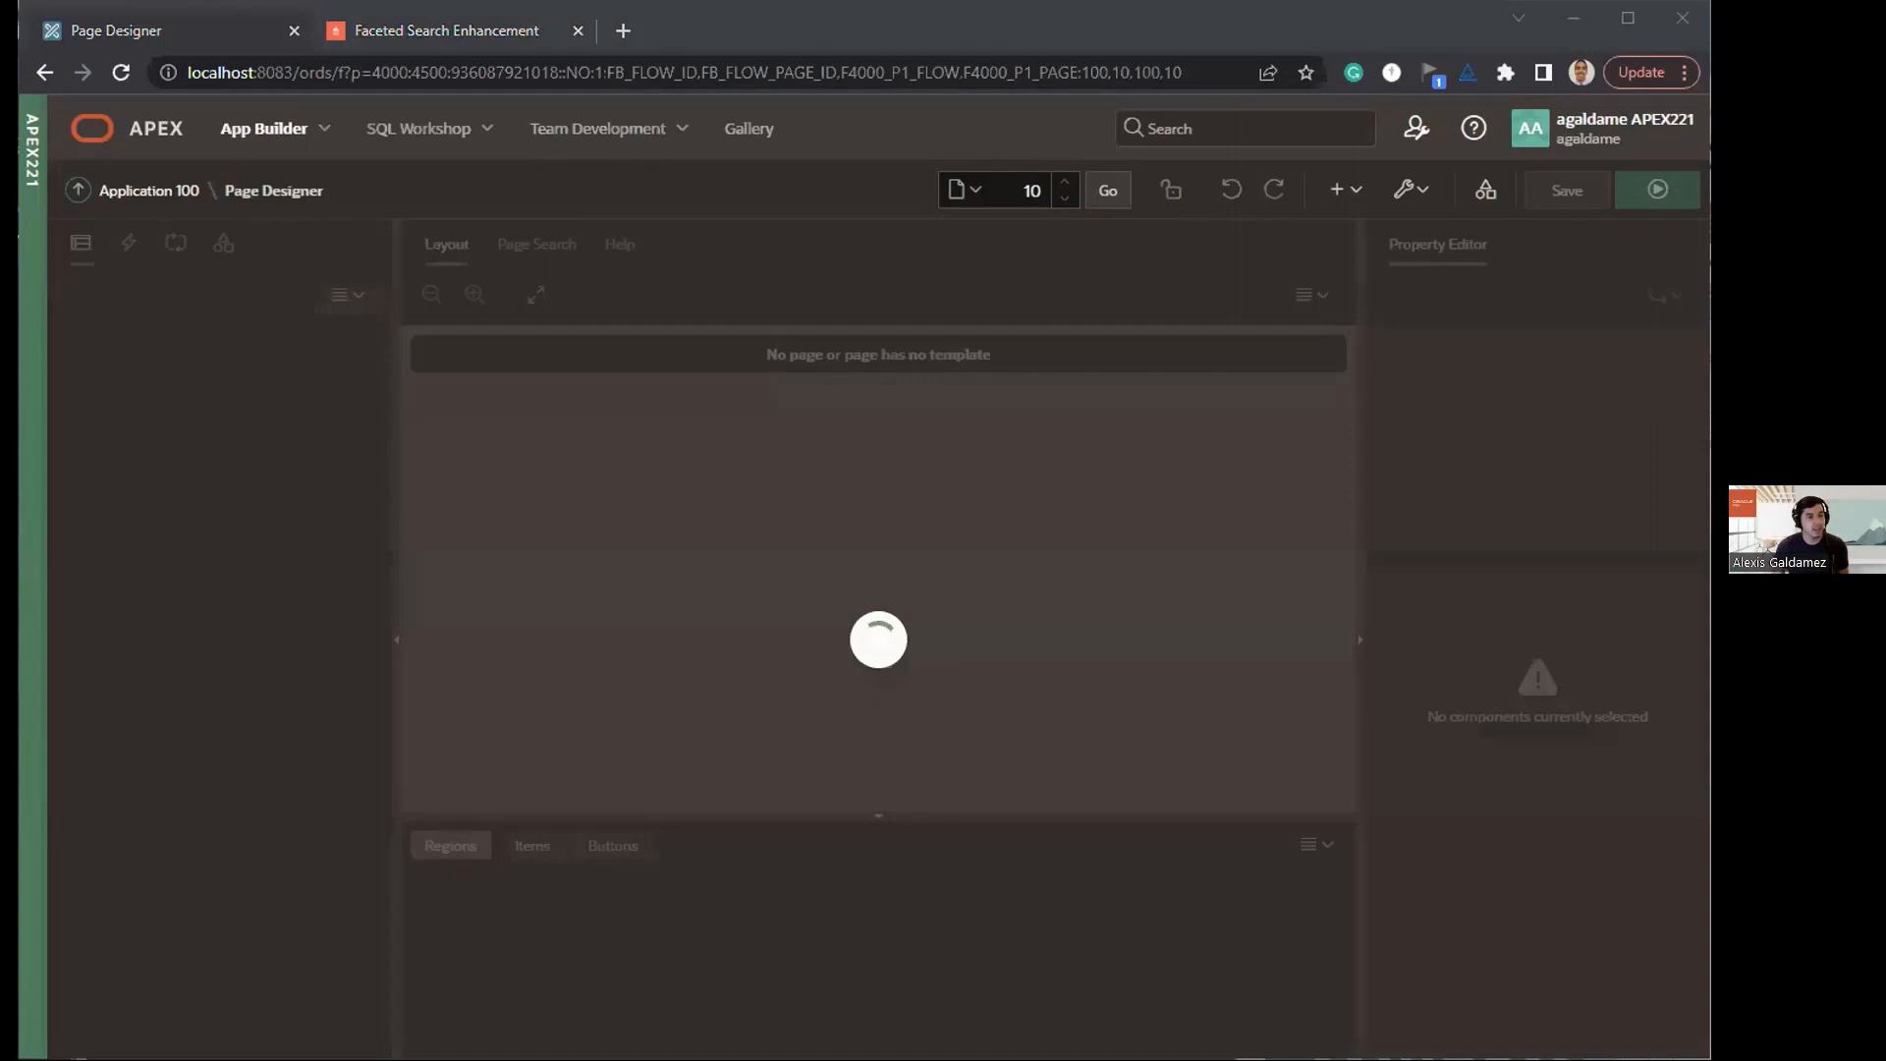
{"action": "left_click", "coordinate": [864, 590]}
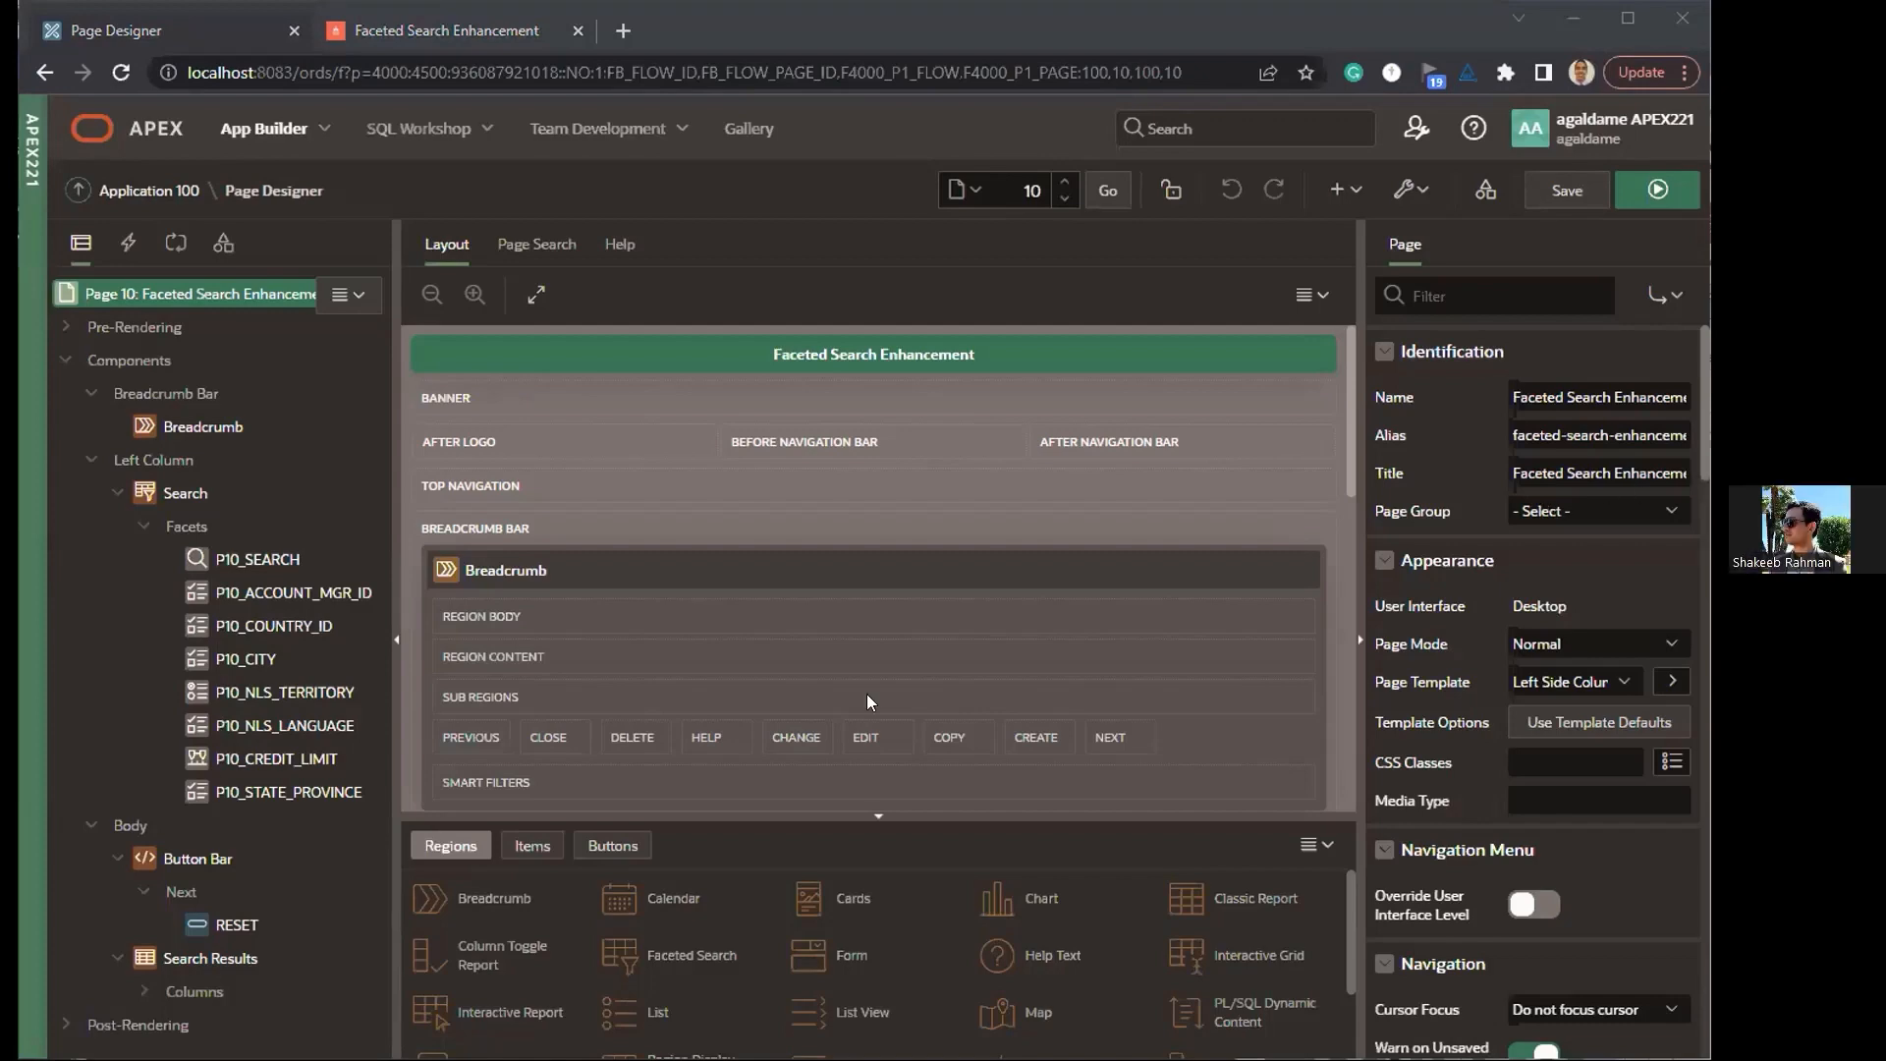
Step: Enable Display Toggling for the P10_ACCOUNT_MGR_ID facet and save page 10
{"action": "left_click", "coordinate": [255, 590]}
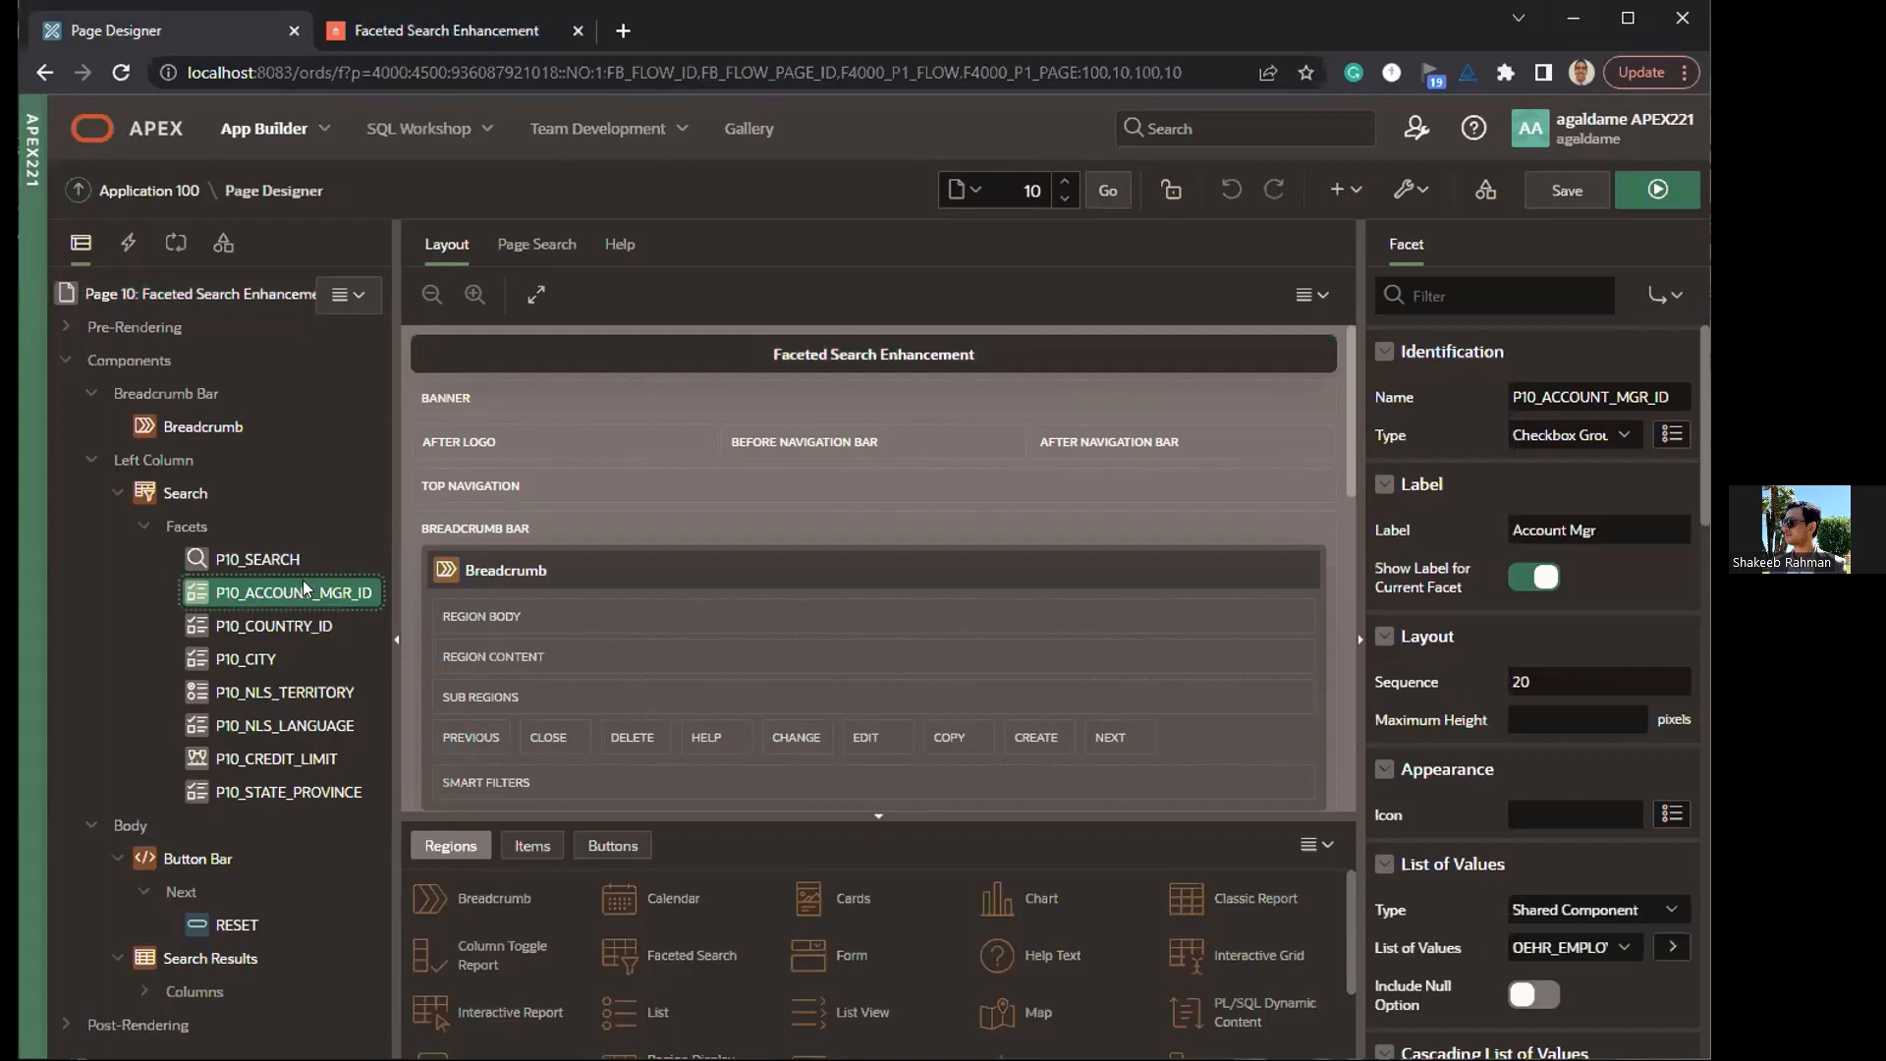
{"action": "left_click", "coordinate": [417, 39]}
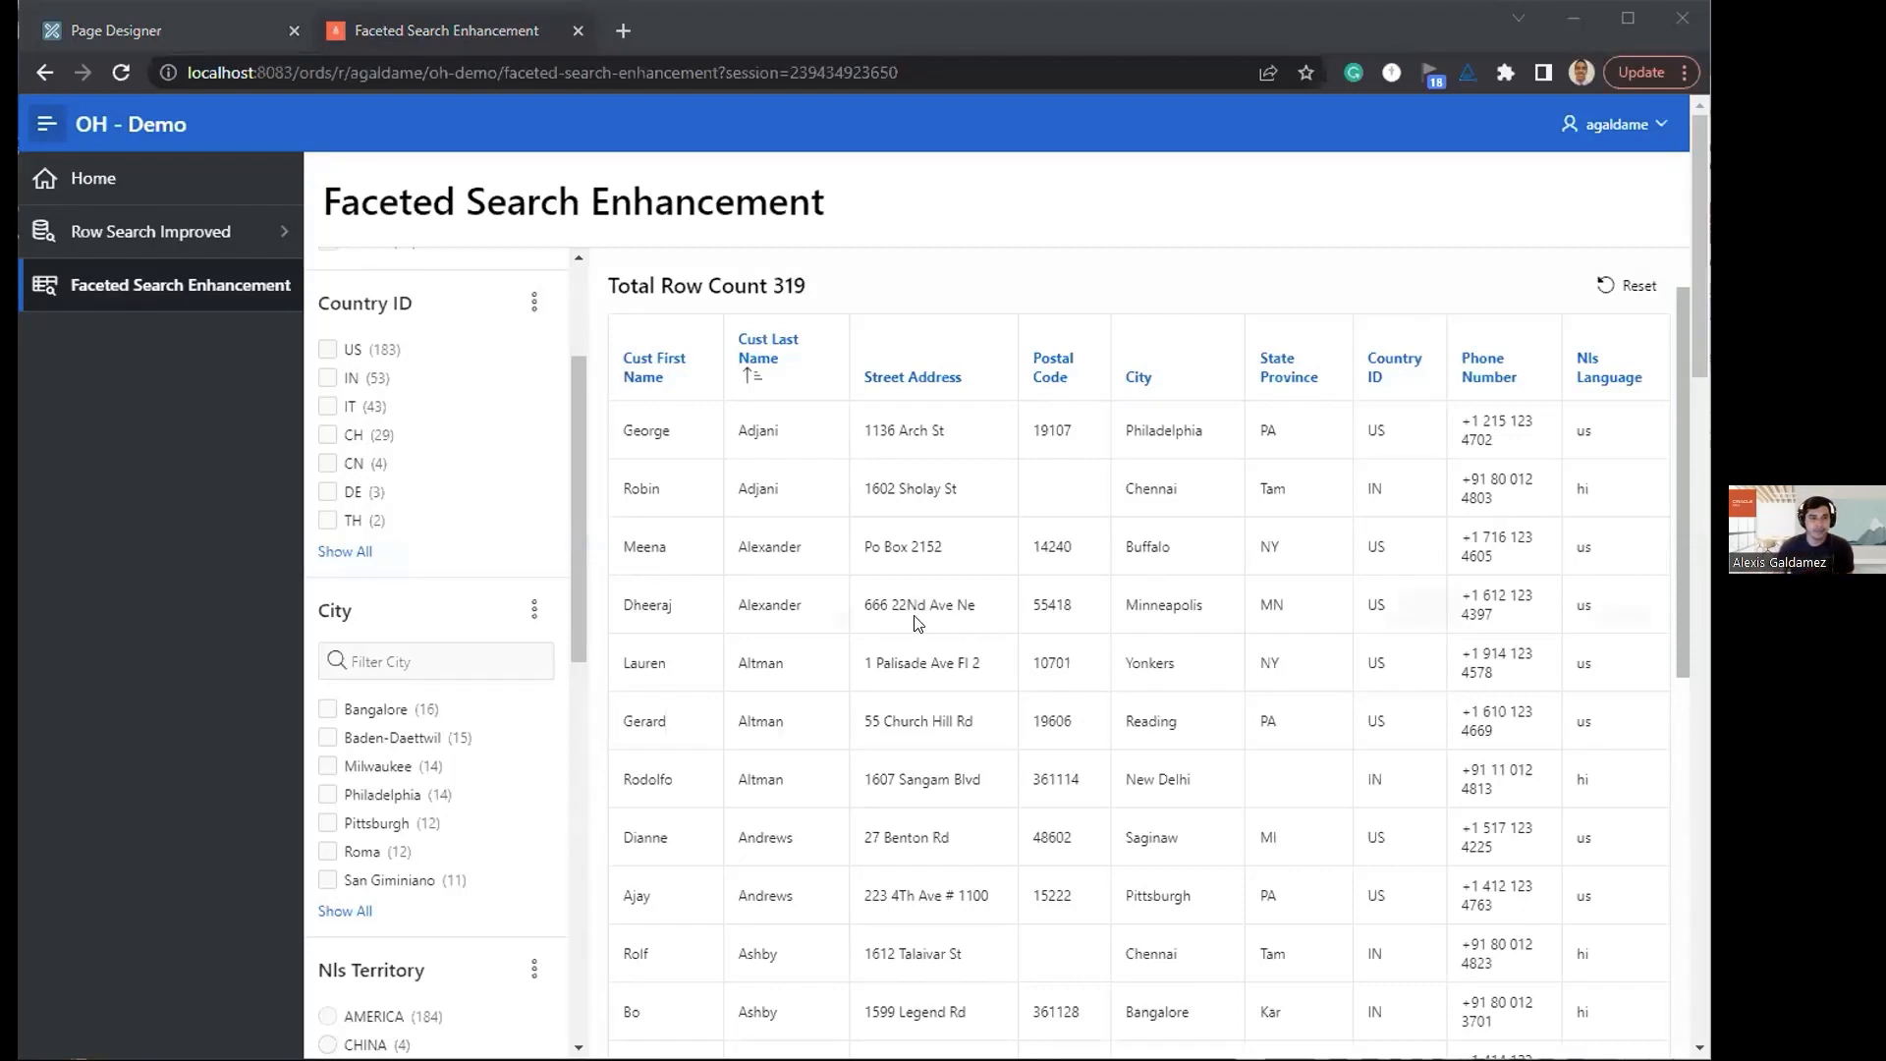
{"action": "left_click", "coordinate": [198, 31]}
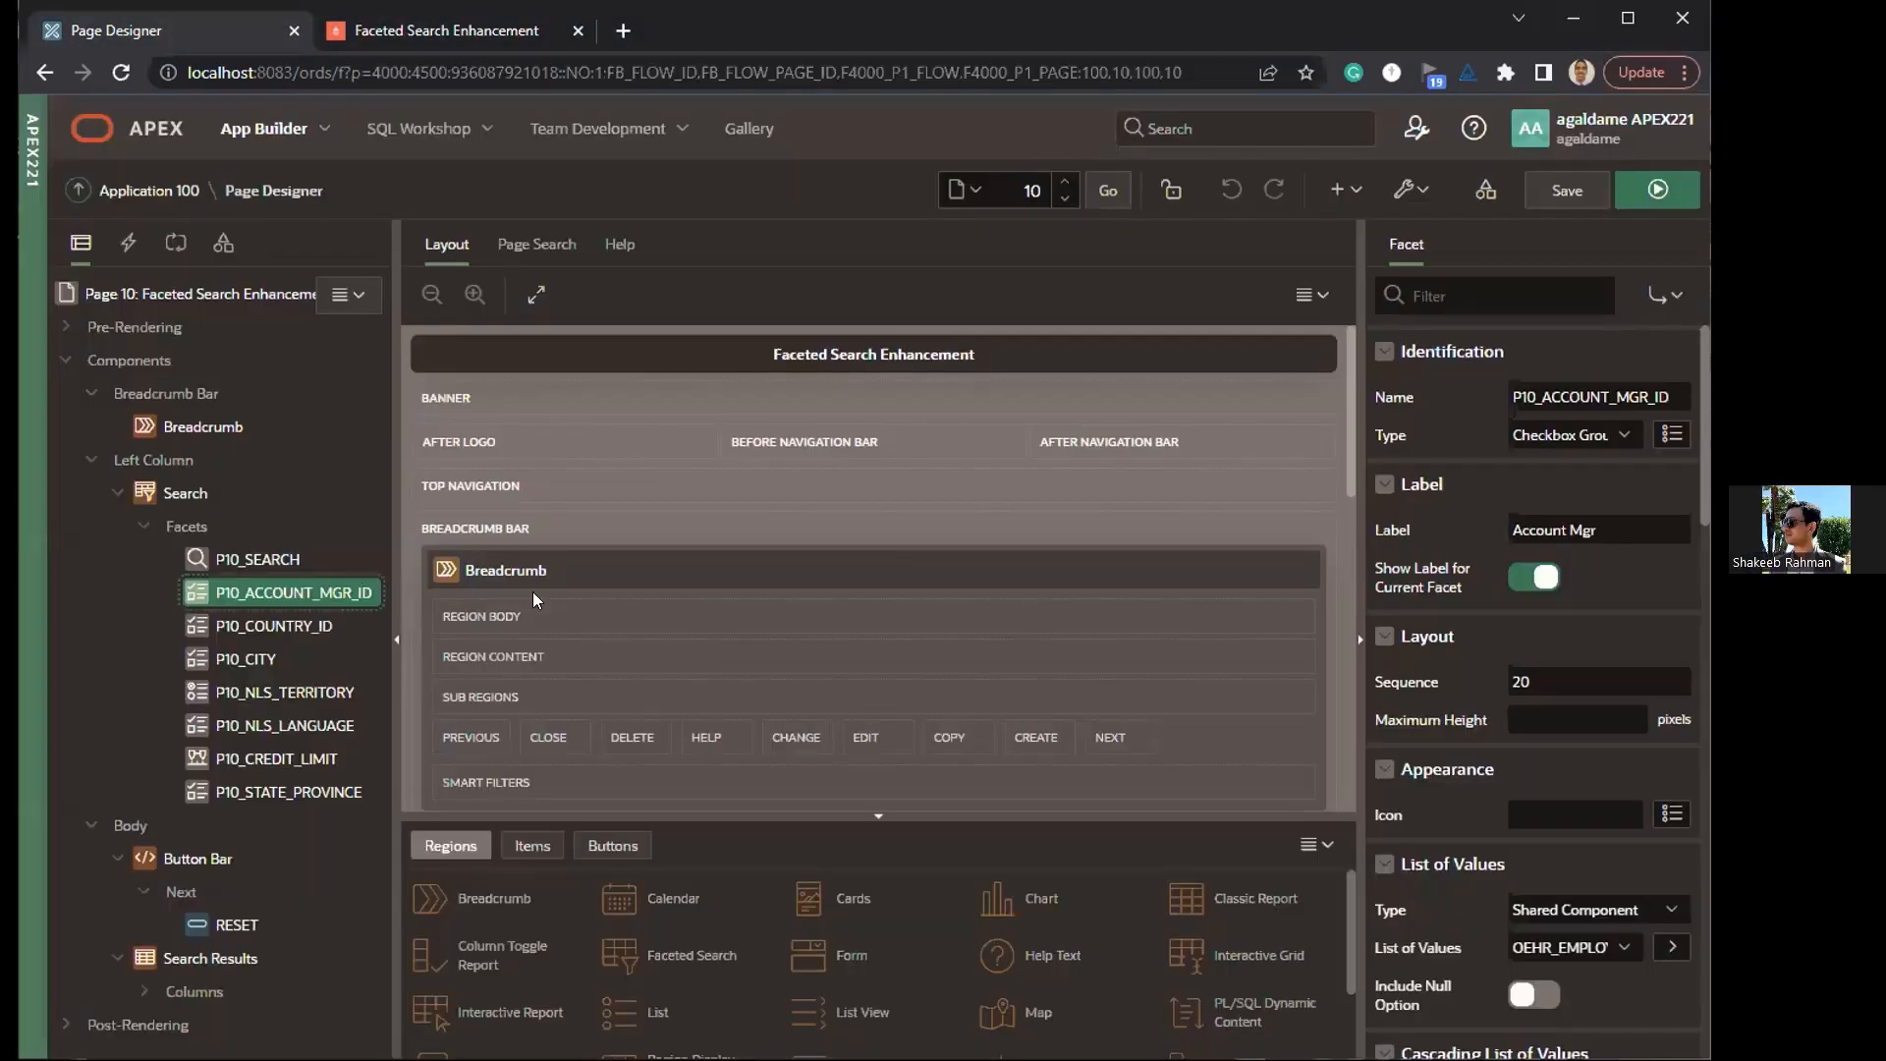
{"action": "left_click", "coordinate": [272, 661]}
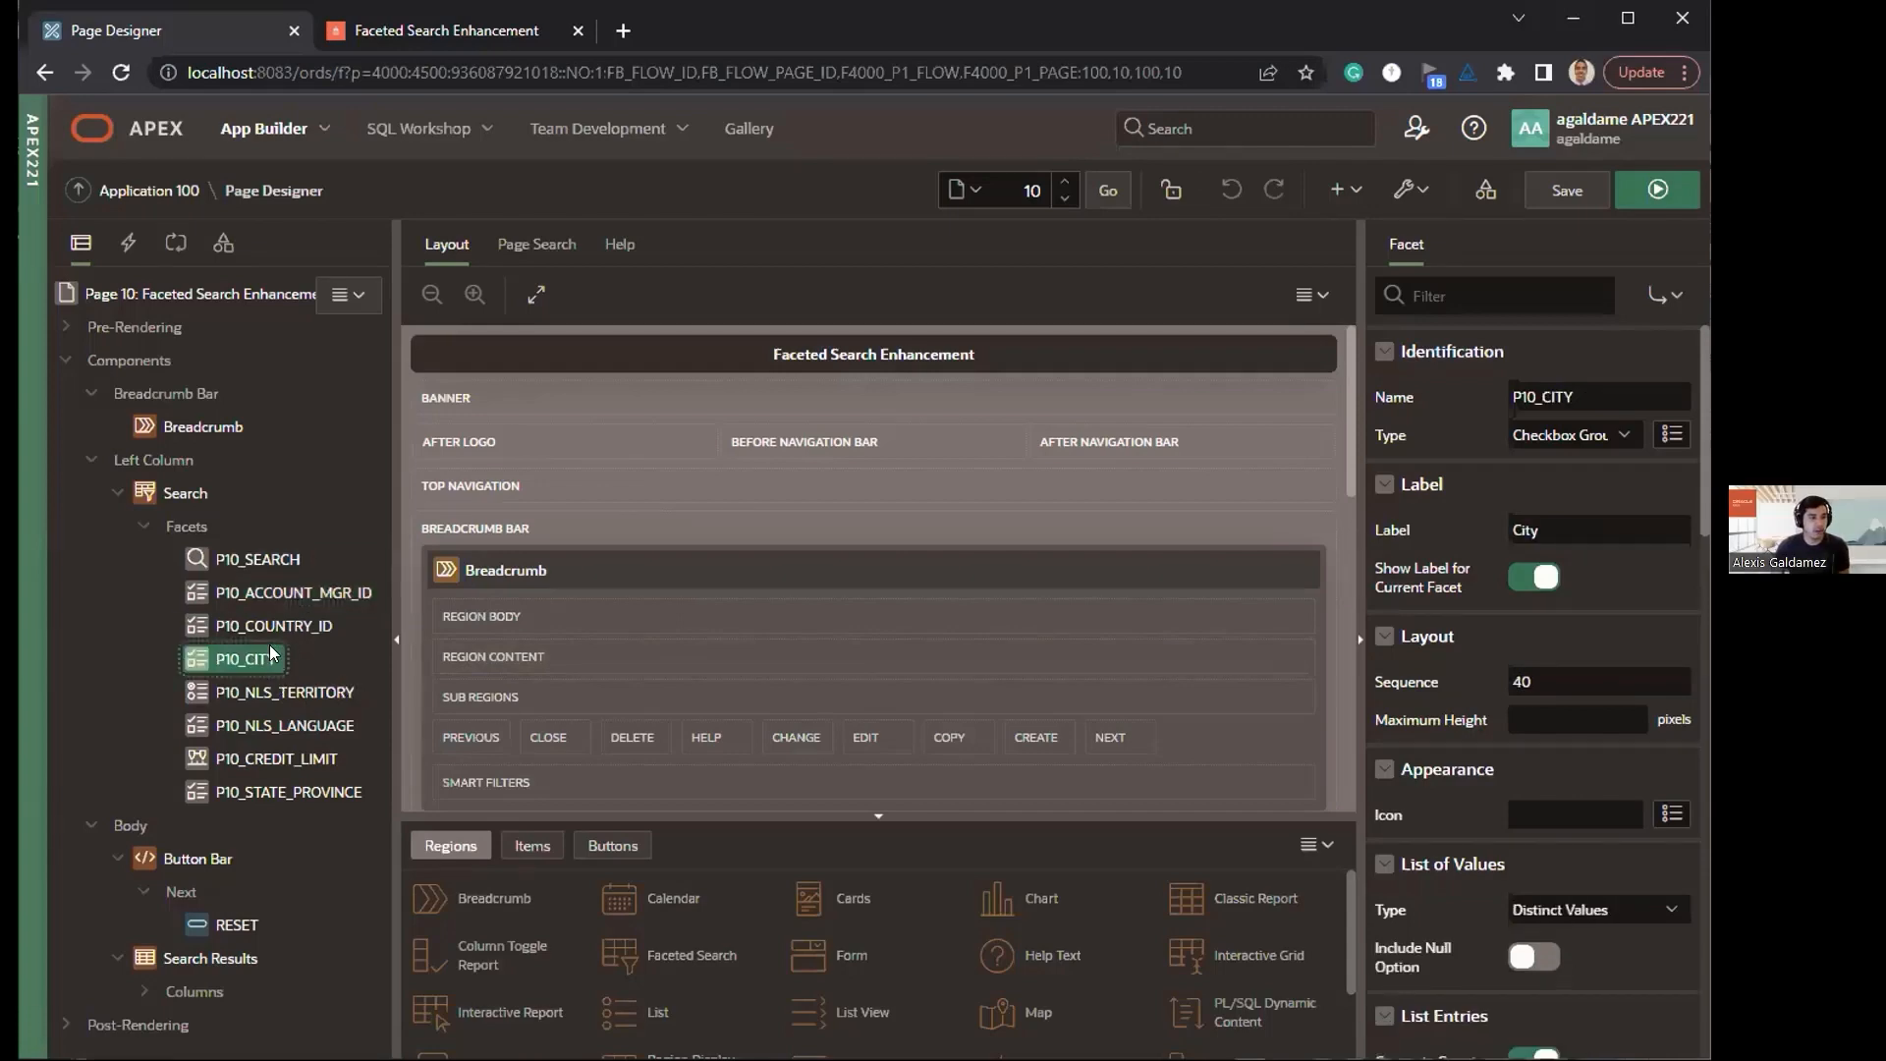
{"action": "left_click", "coordinate": [333, 594]}
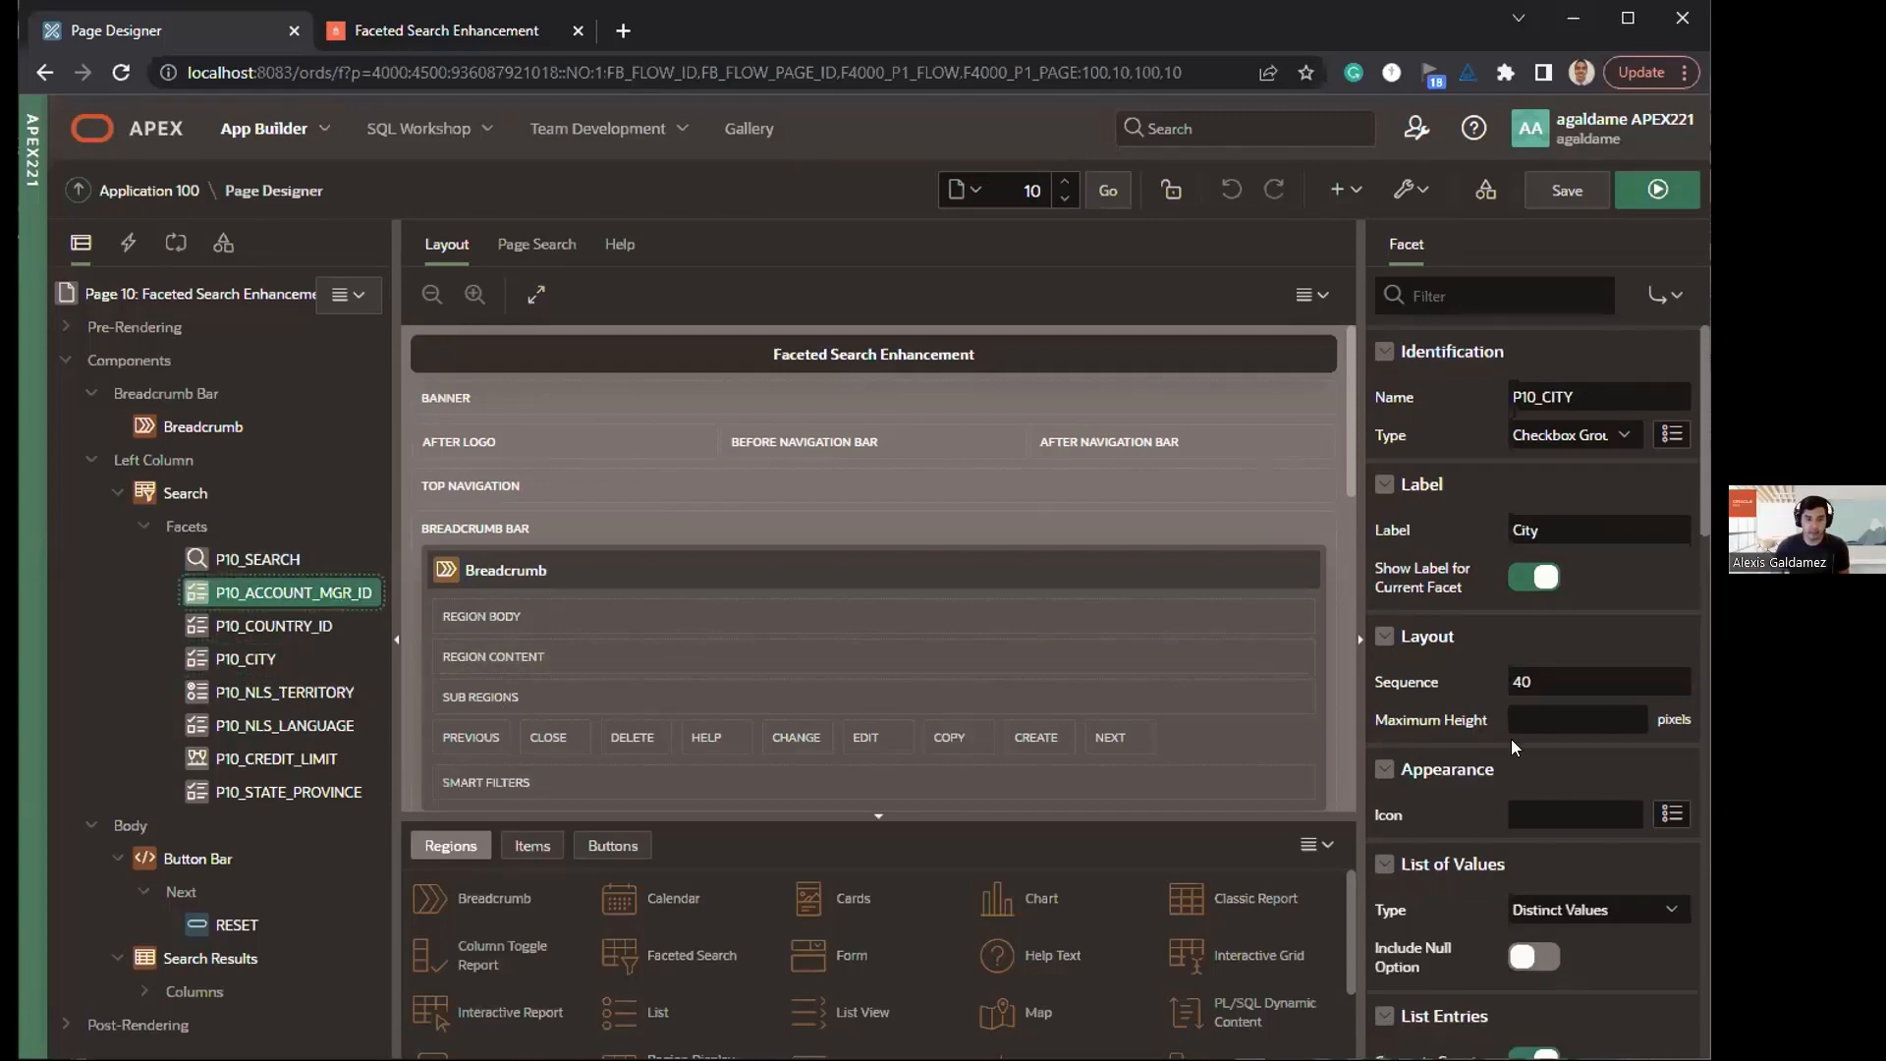
{"action": "scroll", "coordinate": [1511, 739], "scroll_direction": "down", "scroll_amount": 5}
{"action": "scroll", "coordinate": [1510, 826], "scroll_direction": "down", "scroll_amount": 4}
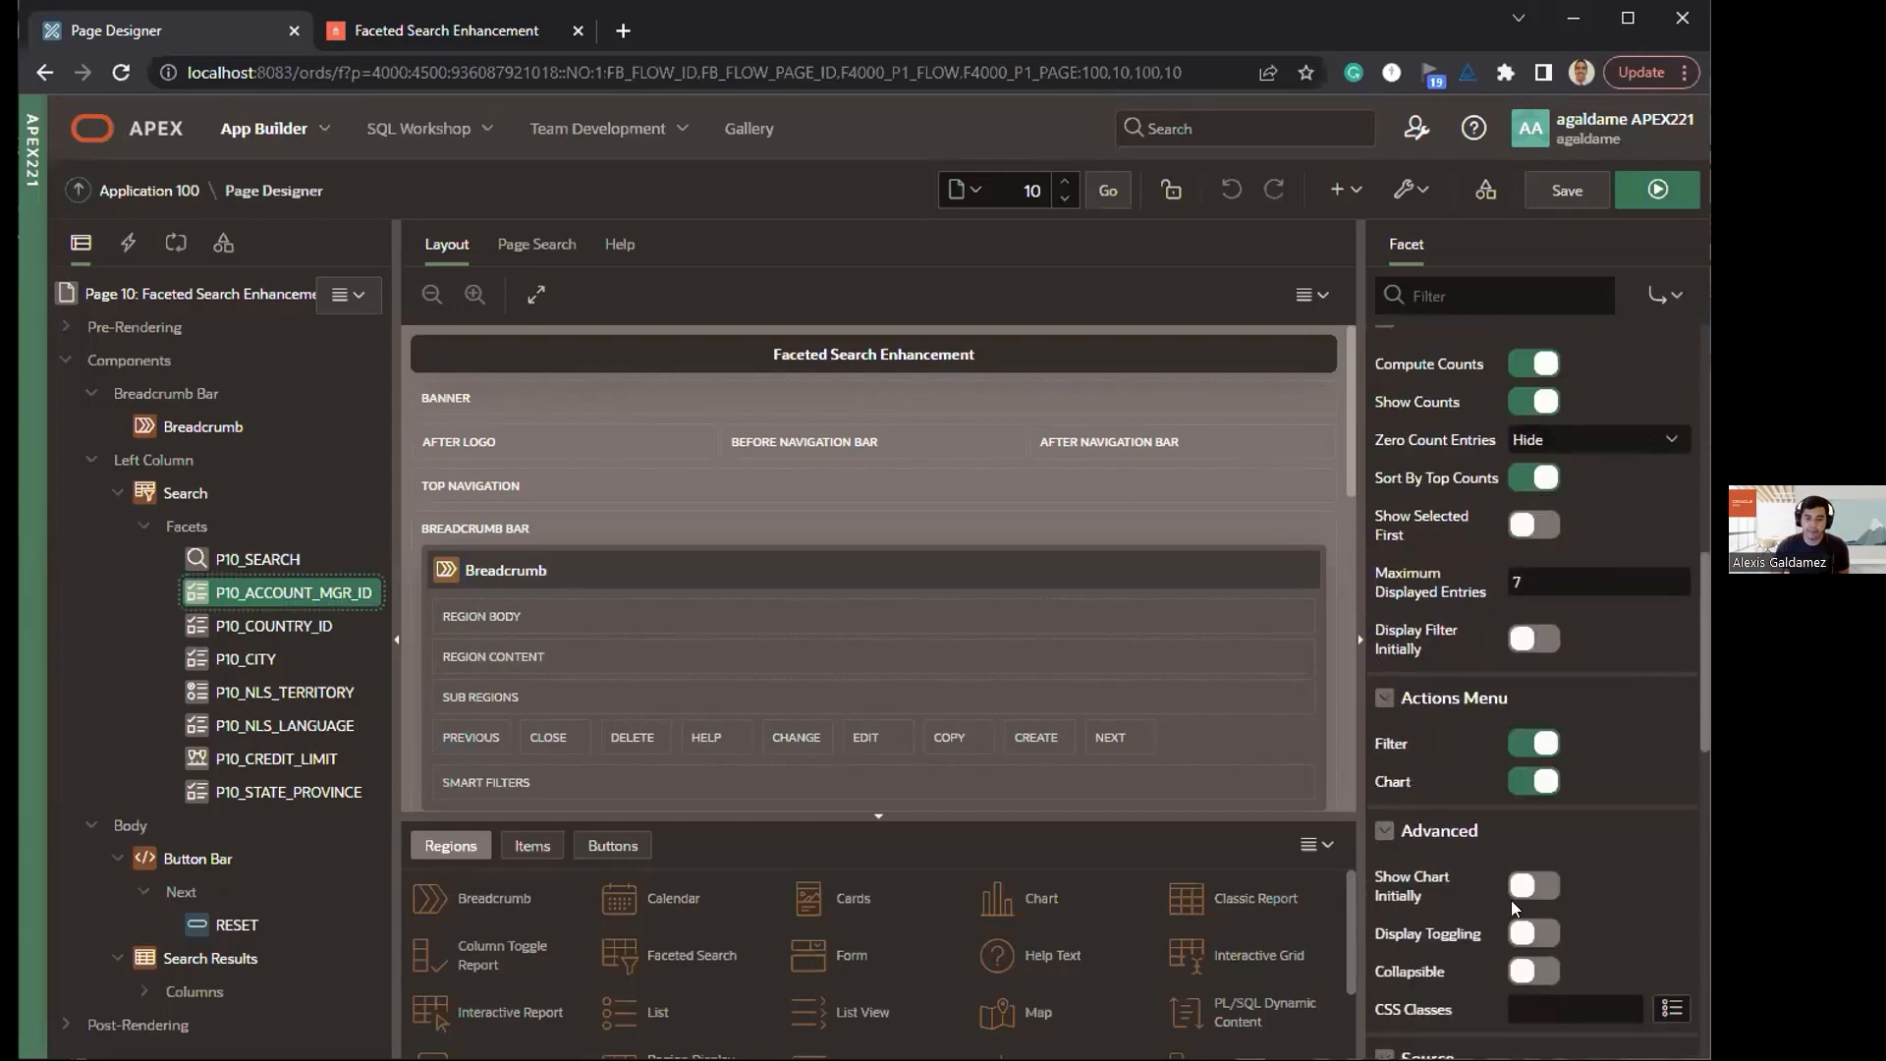
{"action": "left_click", "coordinate": [1528, 932]}
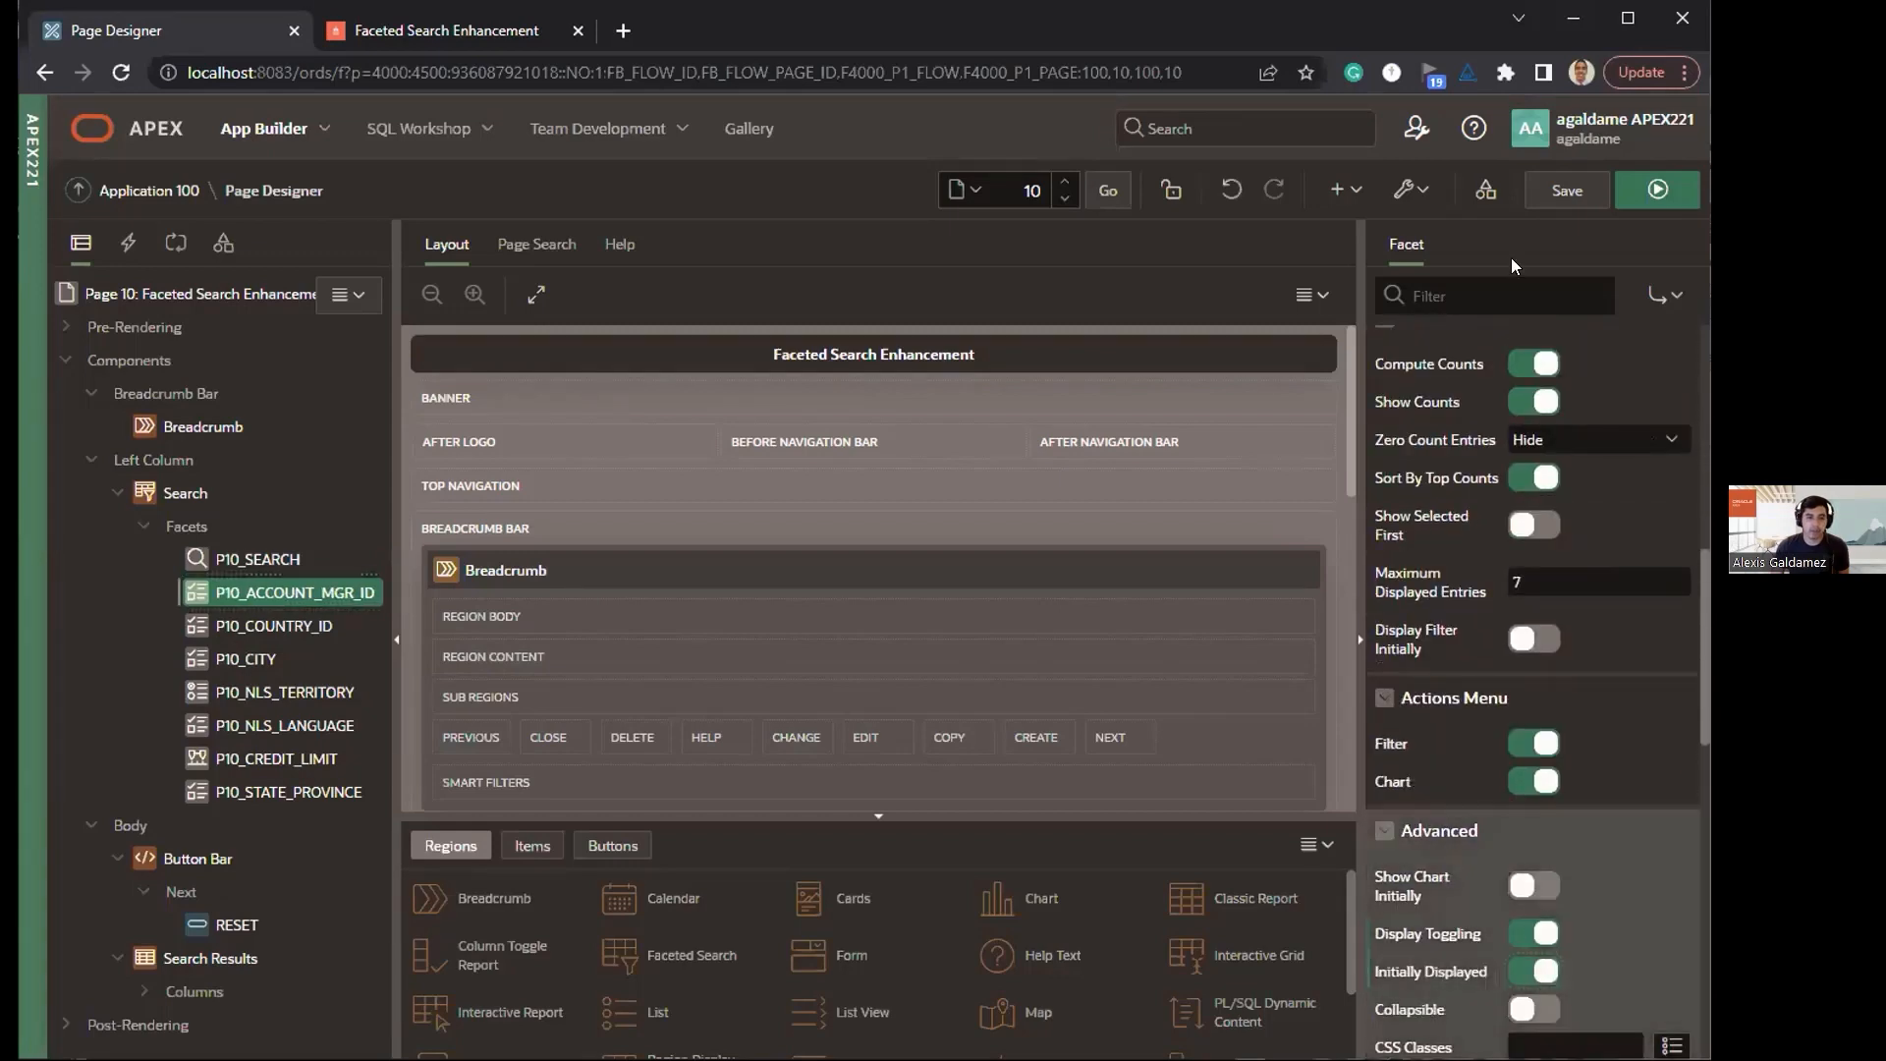
{"action": "left_click", "coordinate": [1566, 190]}
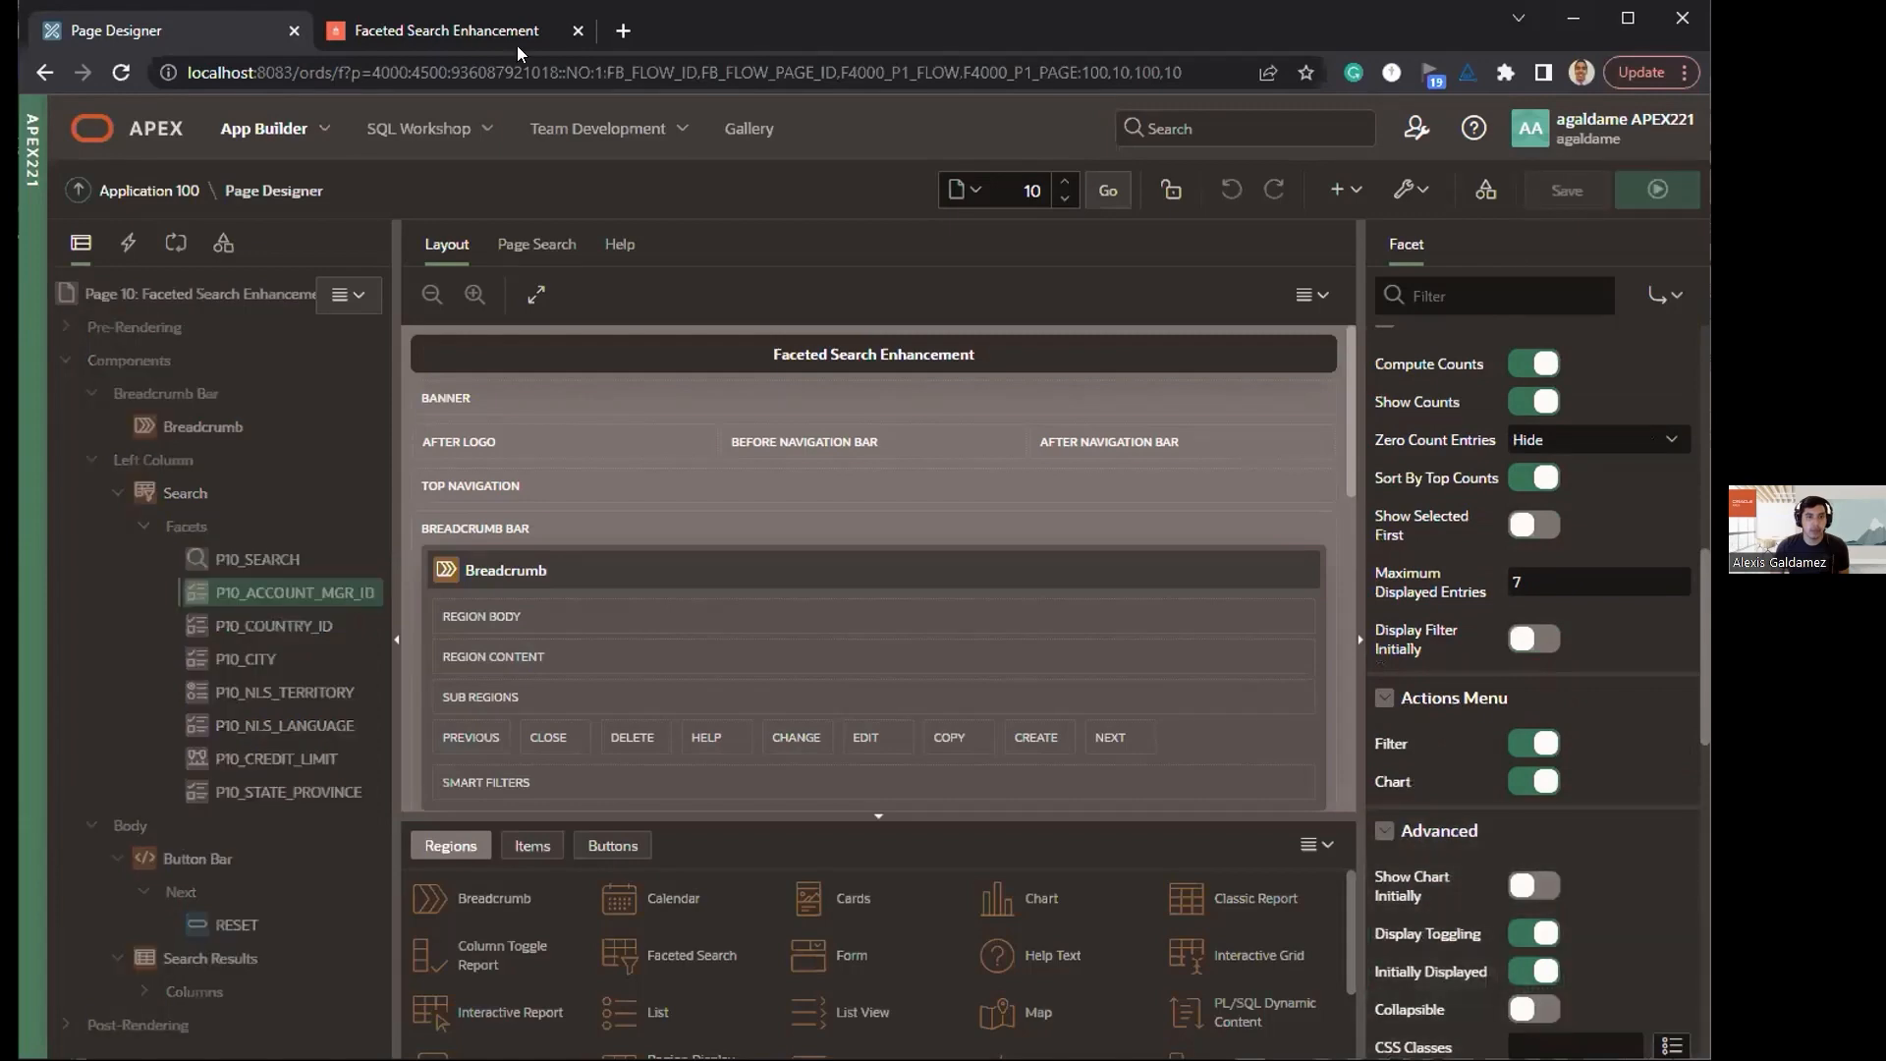
Step: Run the saved page 10 in the OH - Demo application
{"action": "left_click", "coordinate": [1658, 192]}
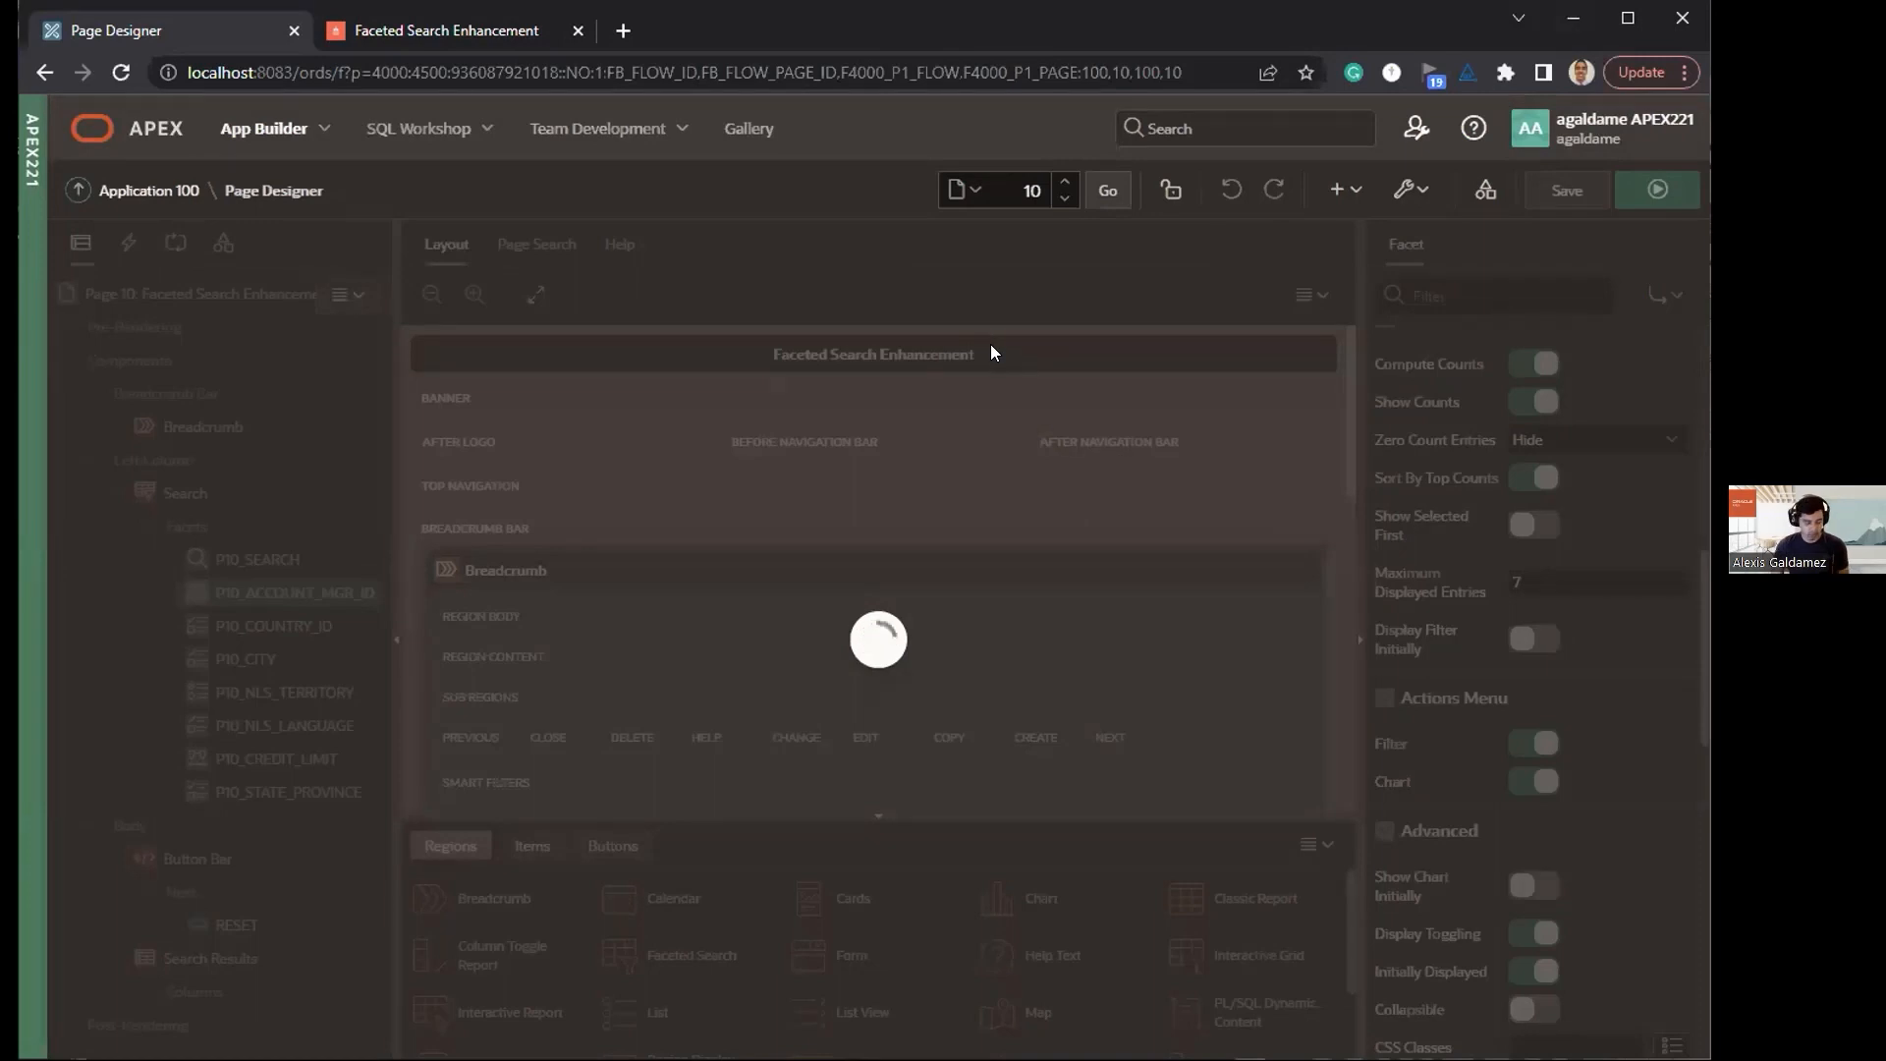
{"action": "left_click", "coordinate": [442, 43]}
{"action": "left_click", "coordinate": [177, 39]}
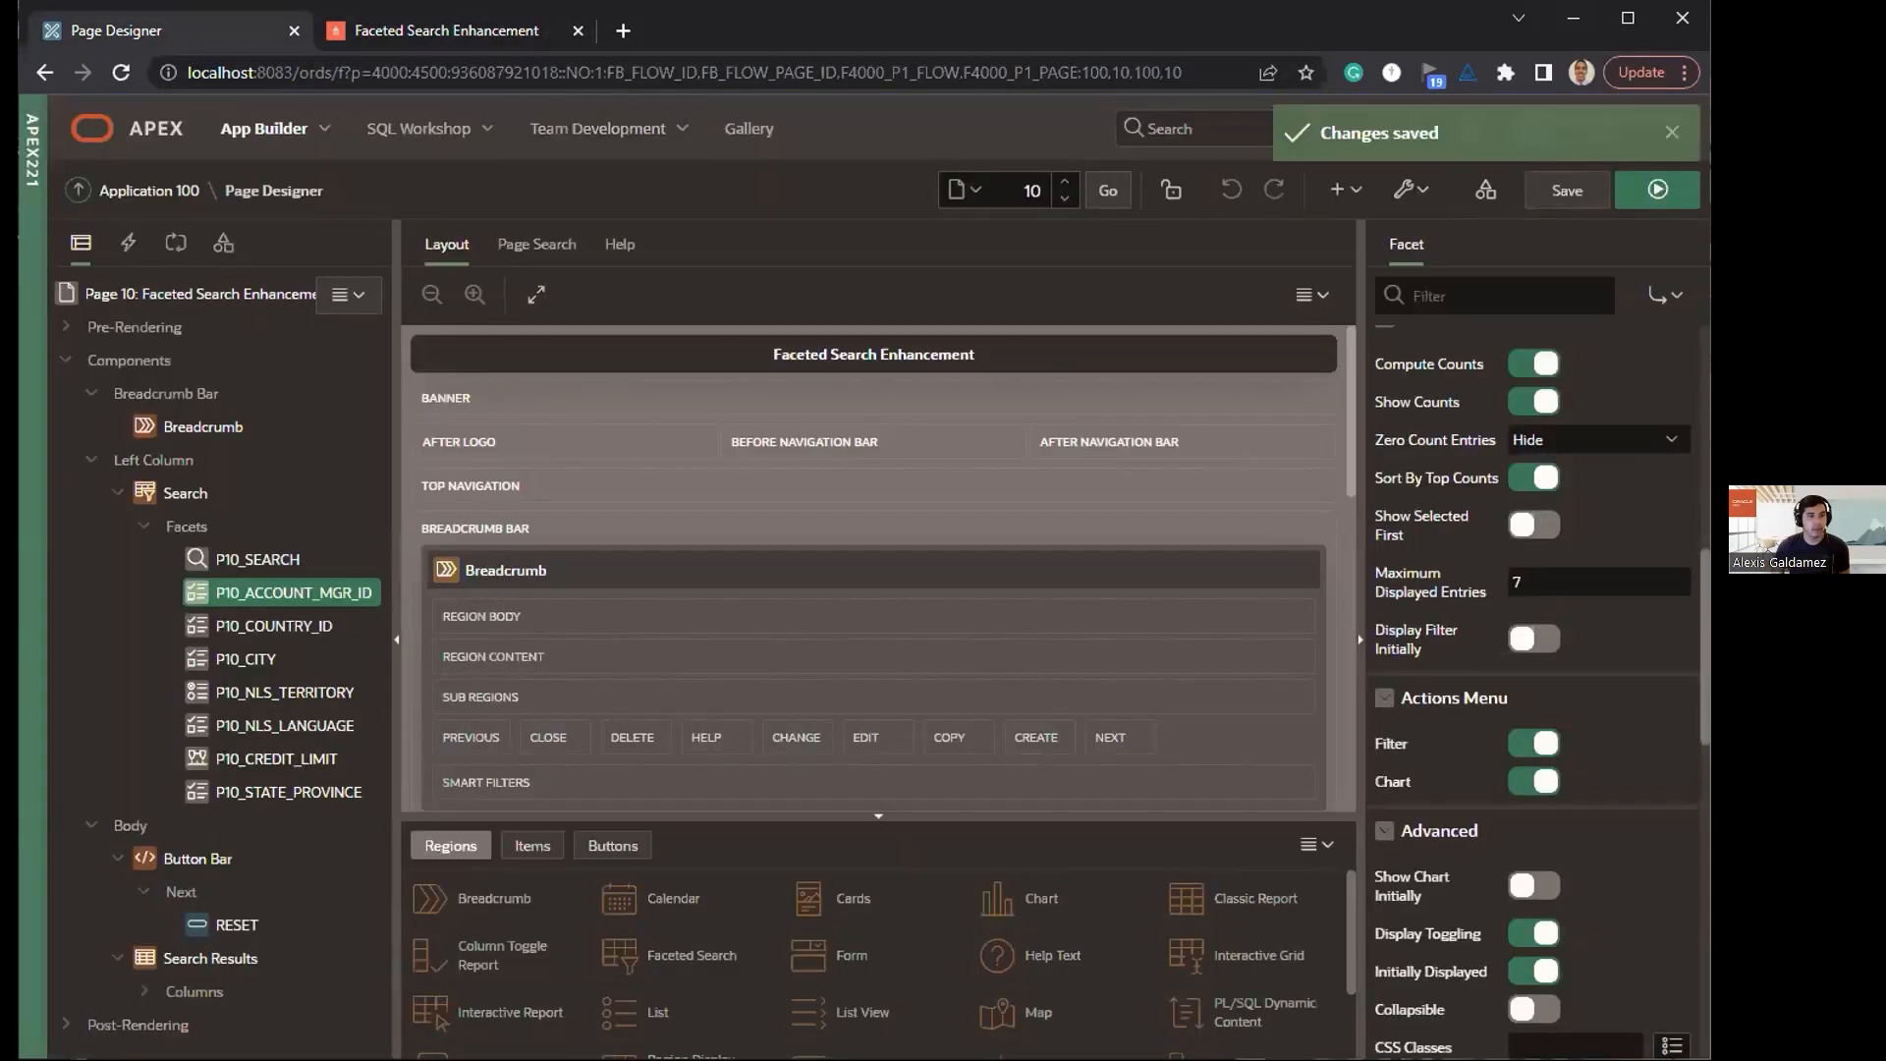
{"action": "left_click", "coordinate": [1654, 192]}
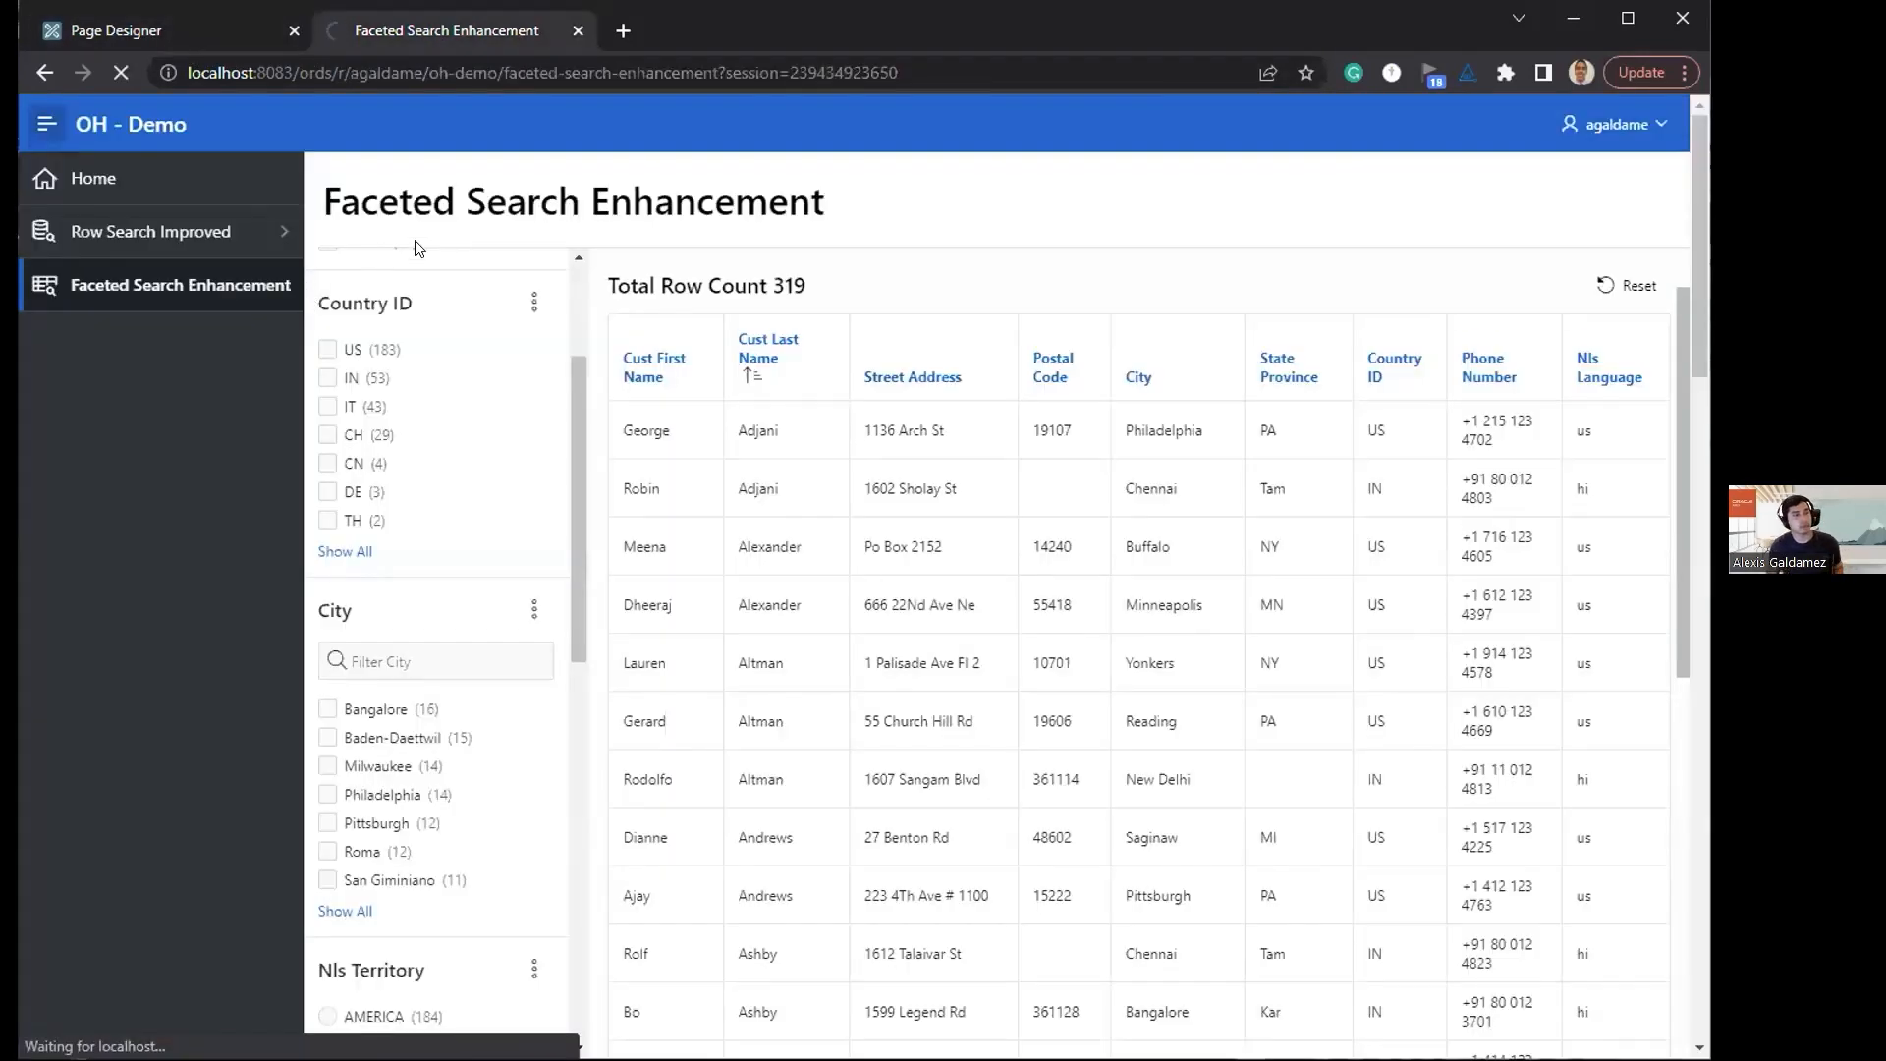
{"action": "scroll", "coordinate": [430, 559], "scroll_direction": "up", "scroll_amount": 3}
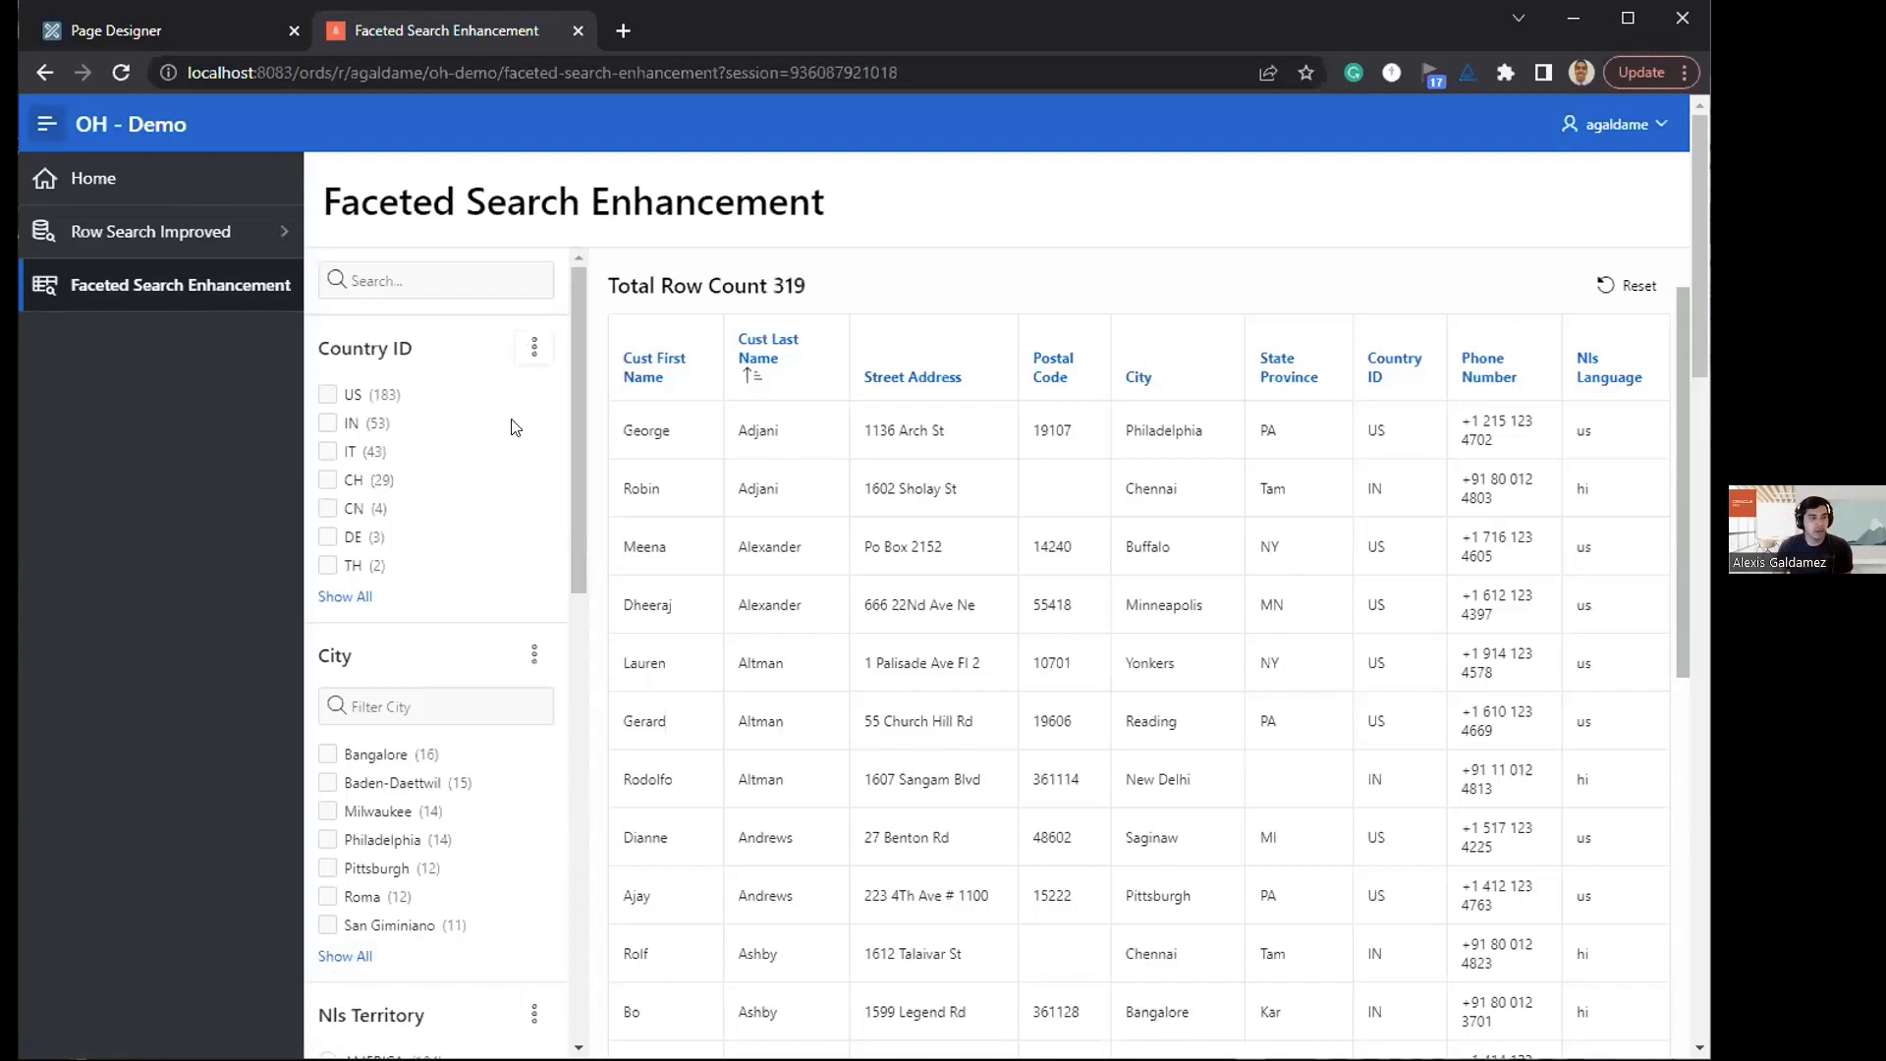
Step: Add the hidden Account Mgr facet back through the additional filters of the faceted search
{"action": "scroll", "coordinate": [534, 522], "scroll_direction": "down", "scroll_amount": 2}
{"action": "scroll", "coordinate": [447, 1026], "scroll_direction": "down", "scroll_amount": 5}
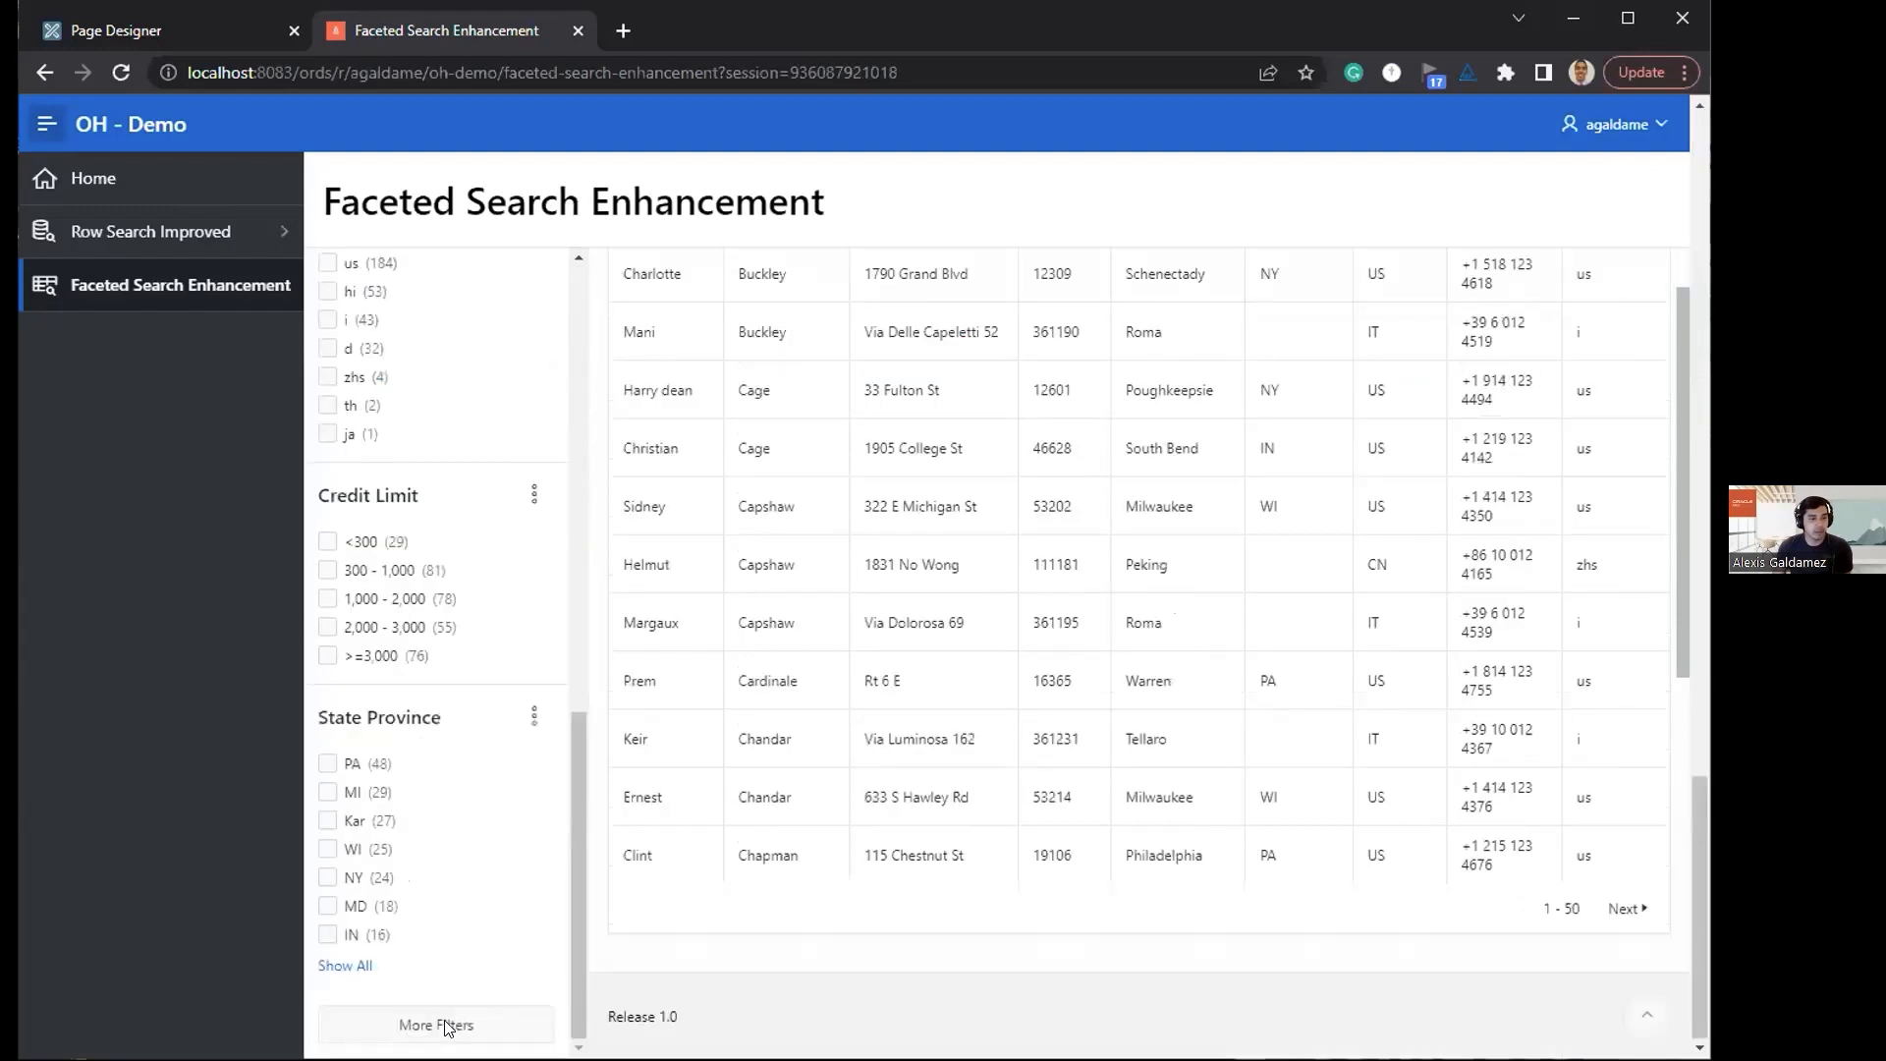
{"action": "left_click", "coordinate": [447, 1026]}
{"action": "key", "text": "space"}
{"action": "left_click", "coordinate": [540, 882]}
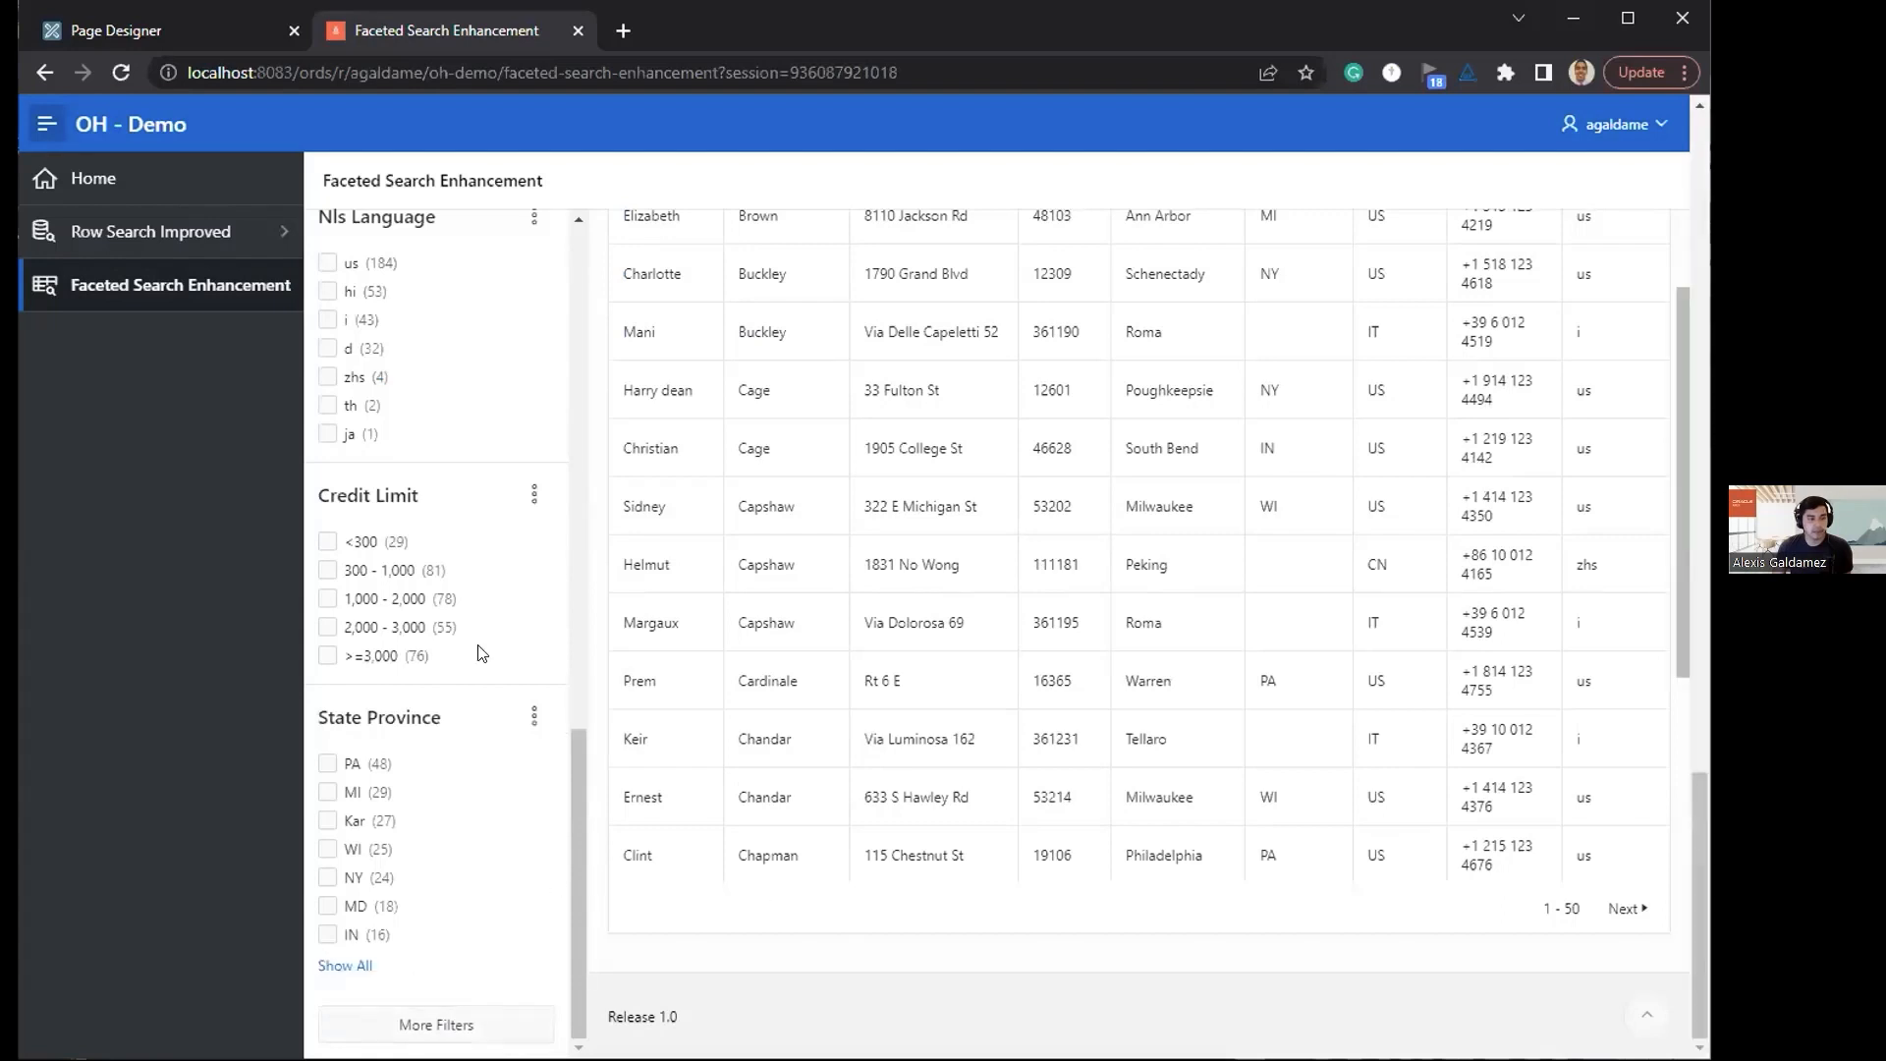
Step: Hide the Account Mgr facet in the running application
{"action": "scroll", "coordinate": [462, 545], "scroll_direction": "up", "scroll_amount": 8}
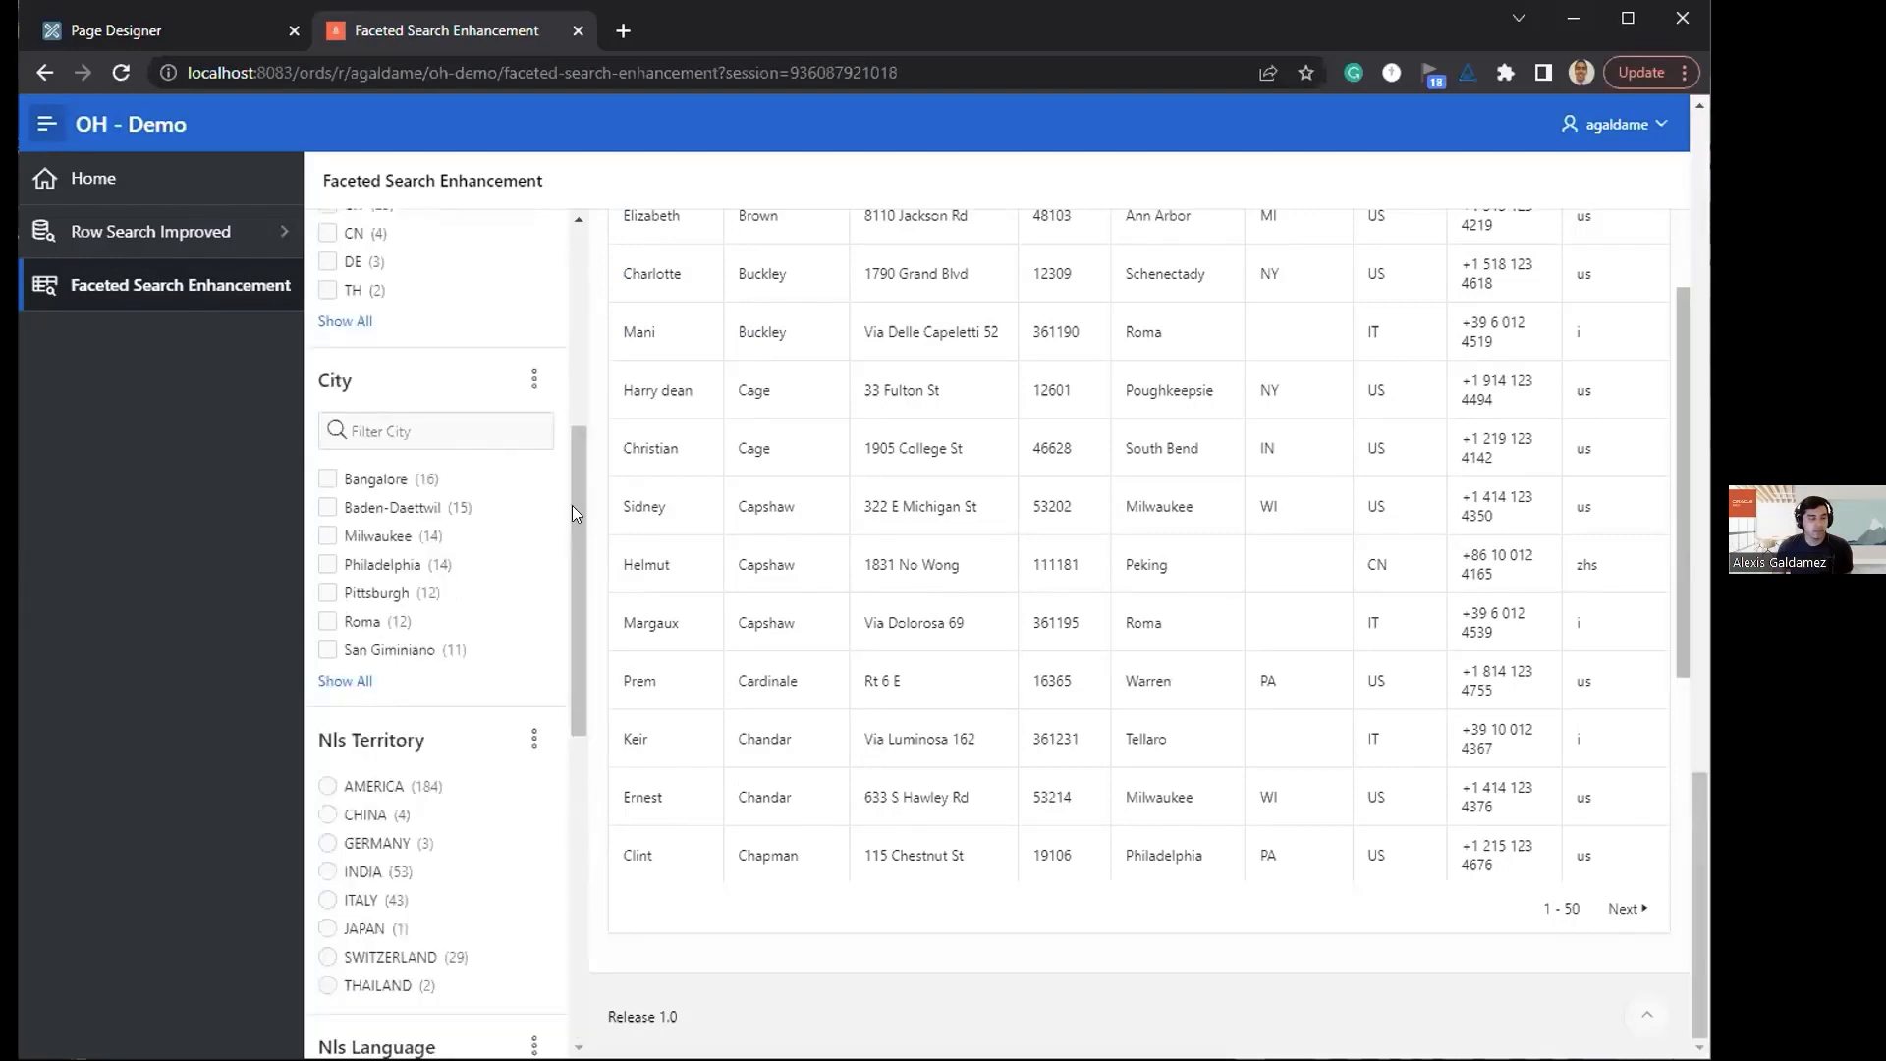
{"action": "scroll", "coordinate": [543, 292], "scroll_direction": "up", "scroll_amount": 5}
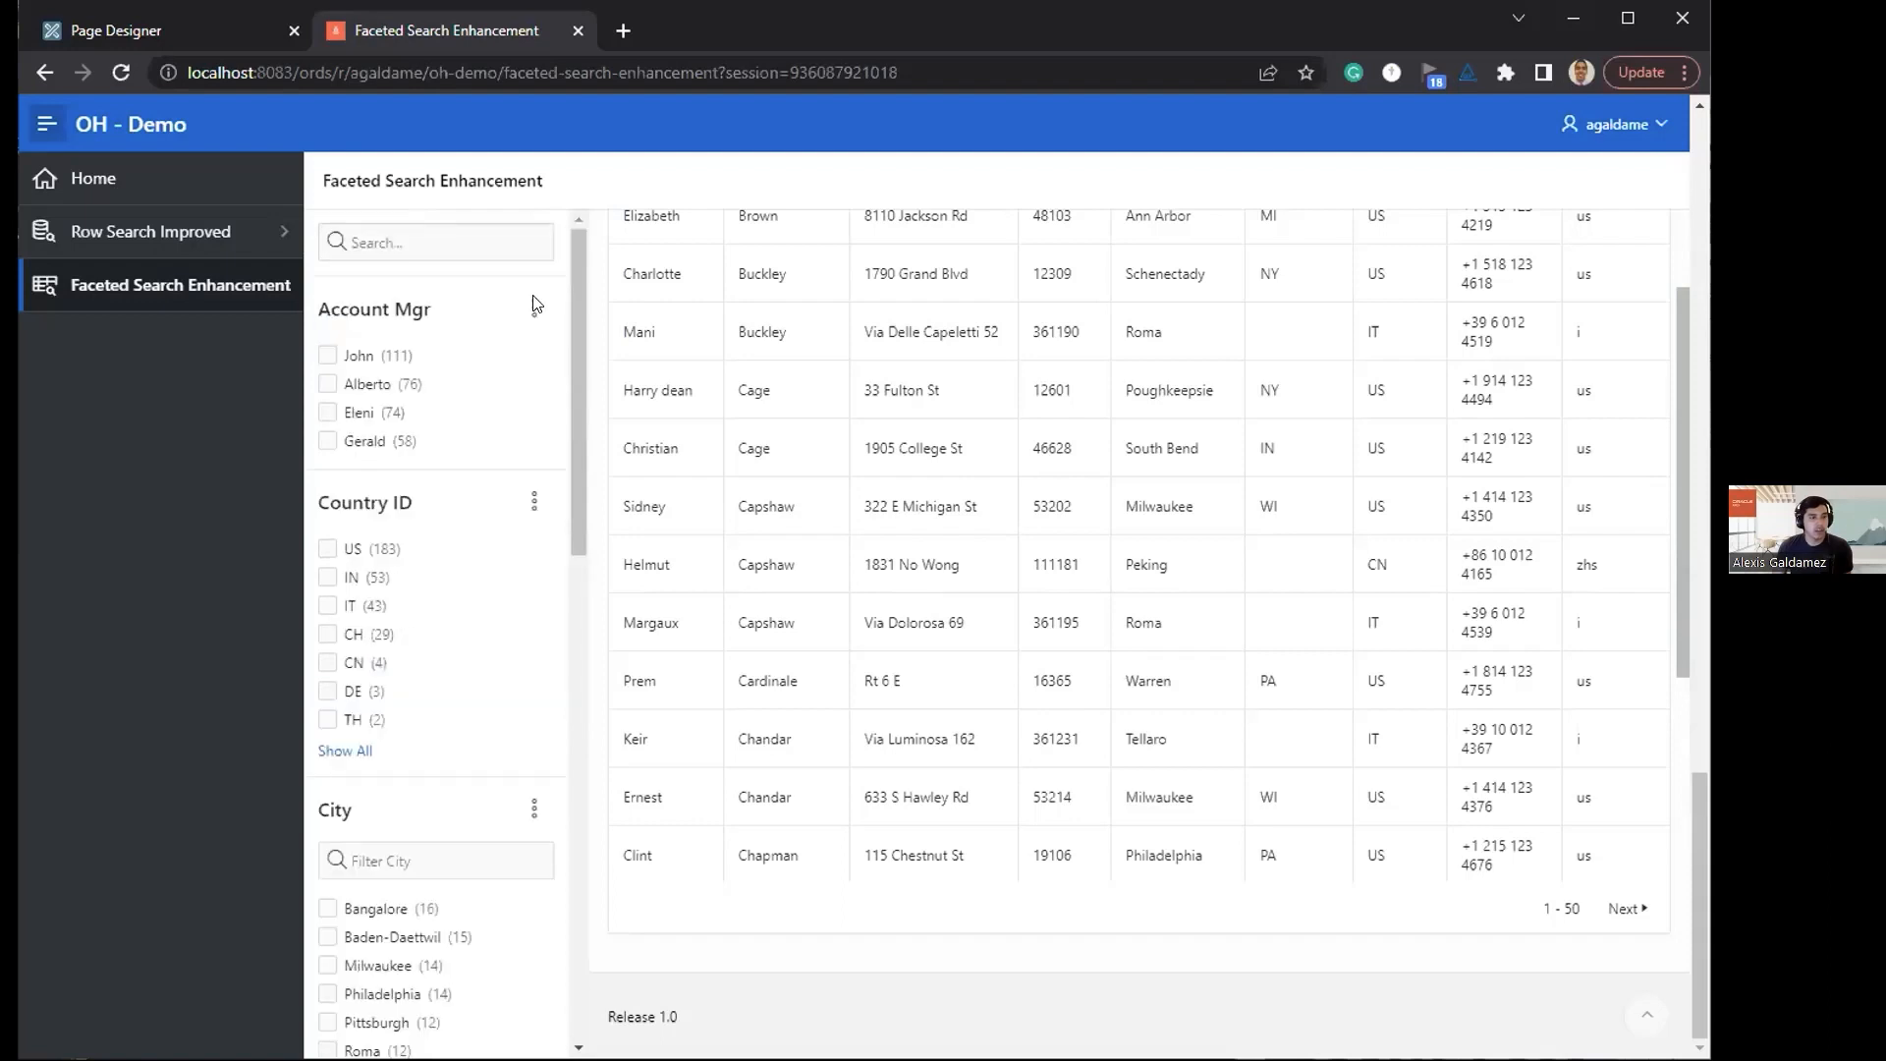
{"action": "left_click", "coordinate": [535, 307]}
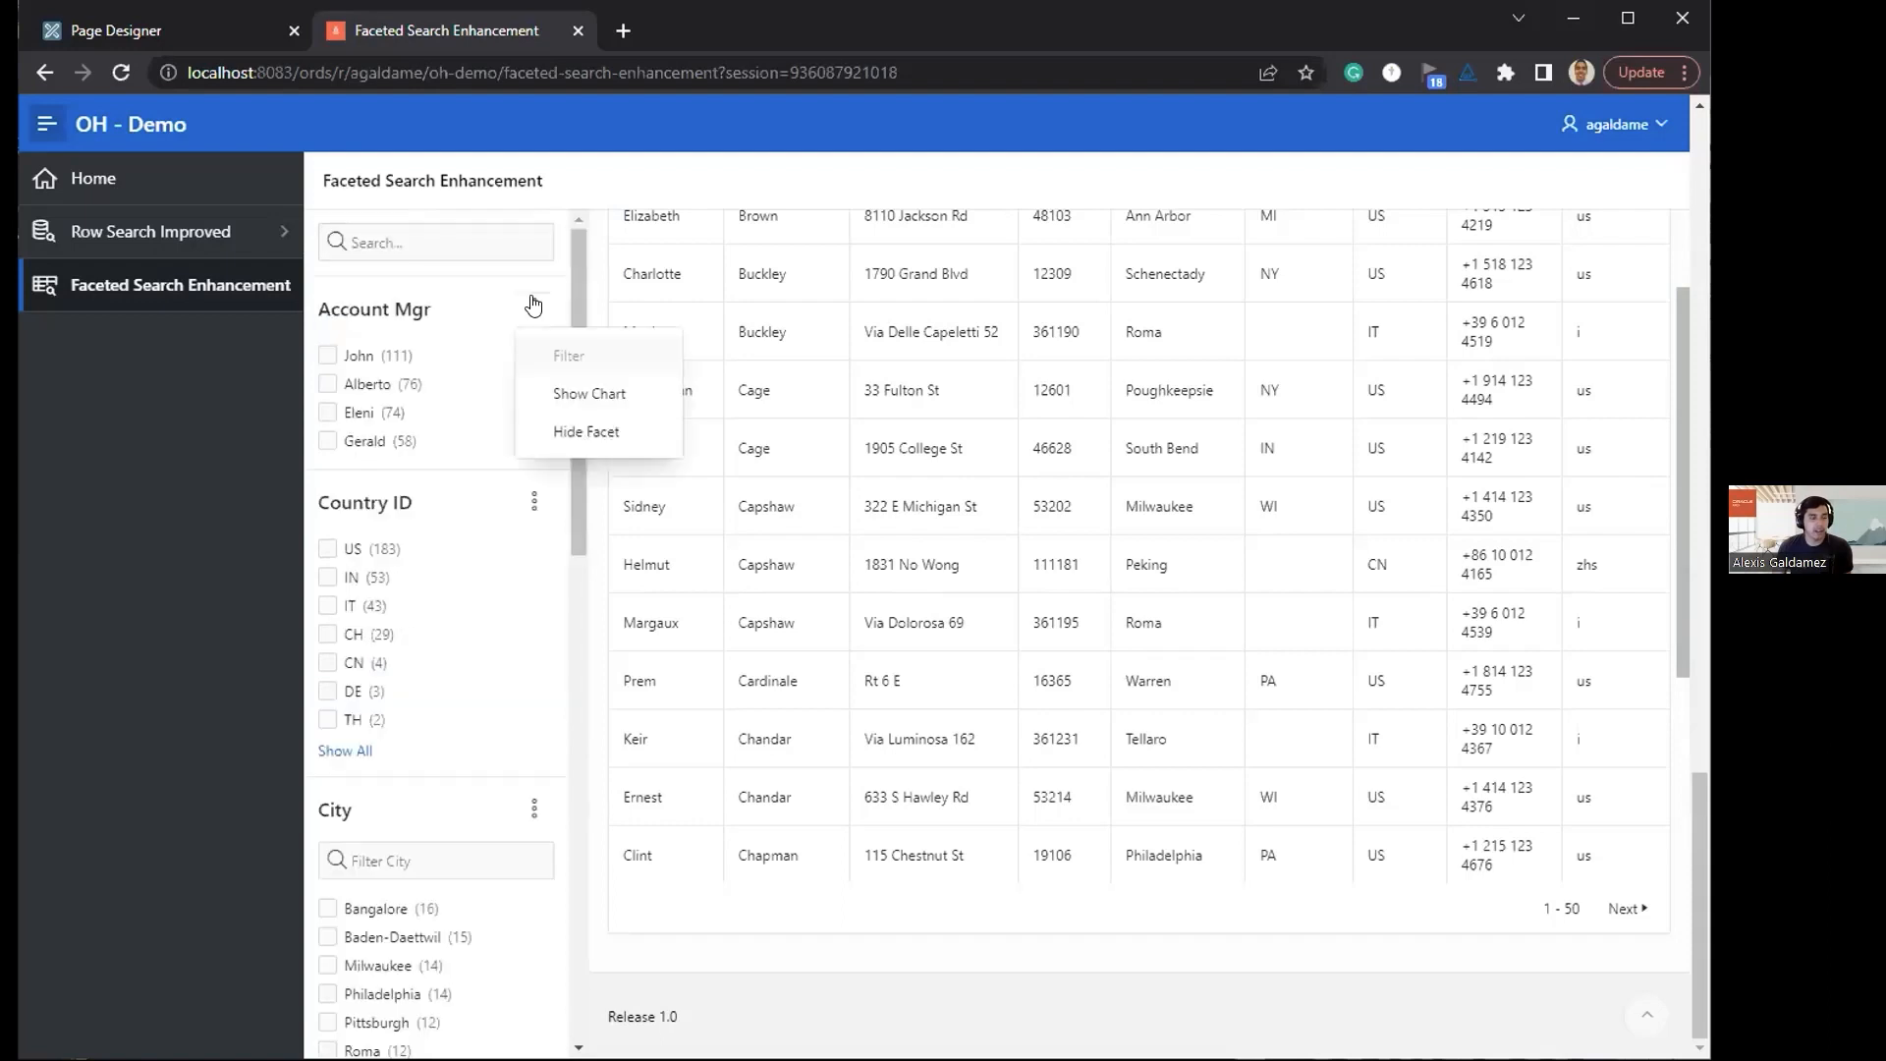
{"action": "left_click", "coordinate": [565, 437]}
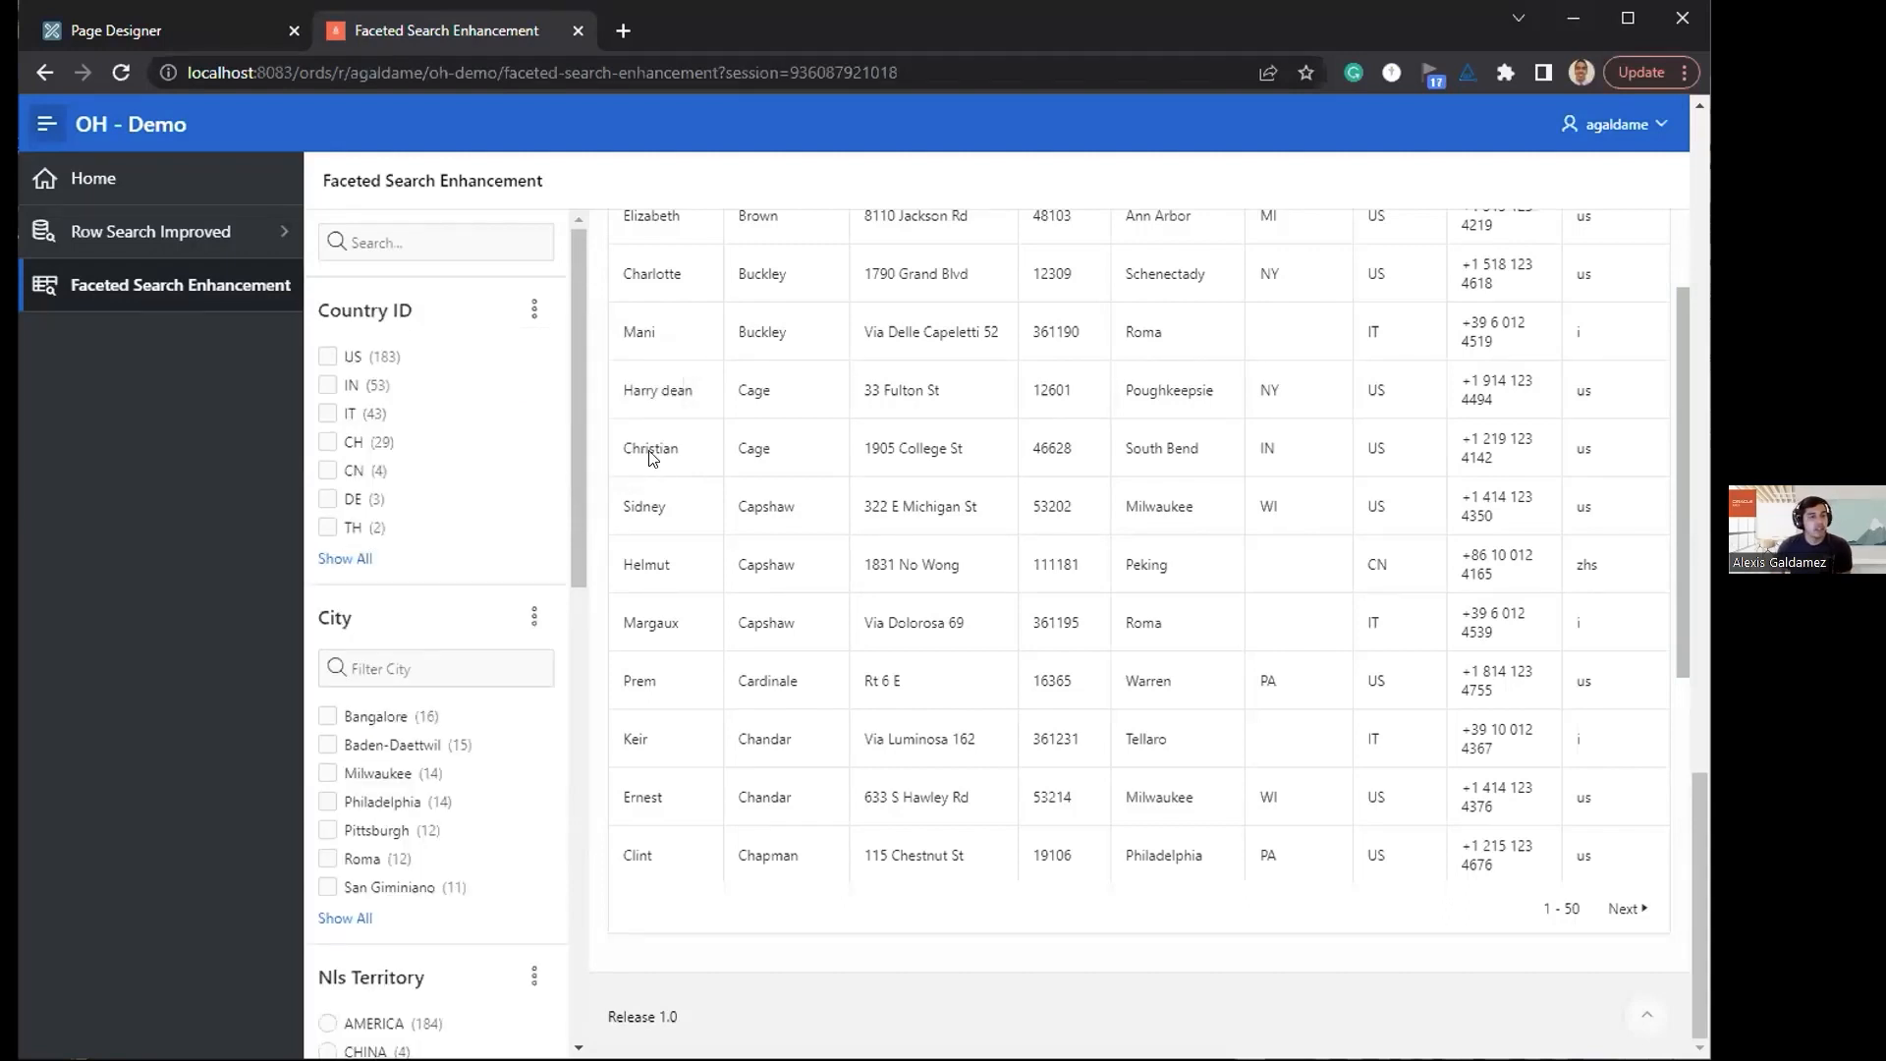
Step: Set the P10_CITY facet to display its filter initially, disable its Filter action, and save page 10
{"action": "left_click", "coordinate": [214, 45]}
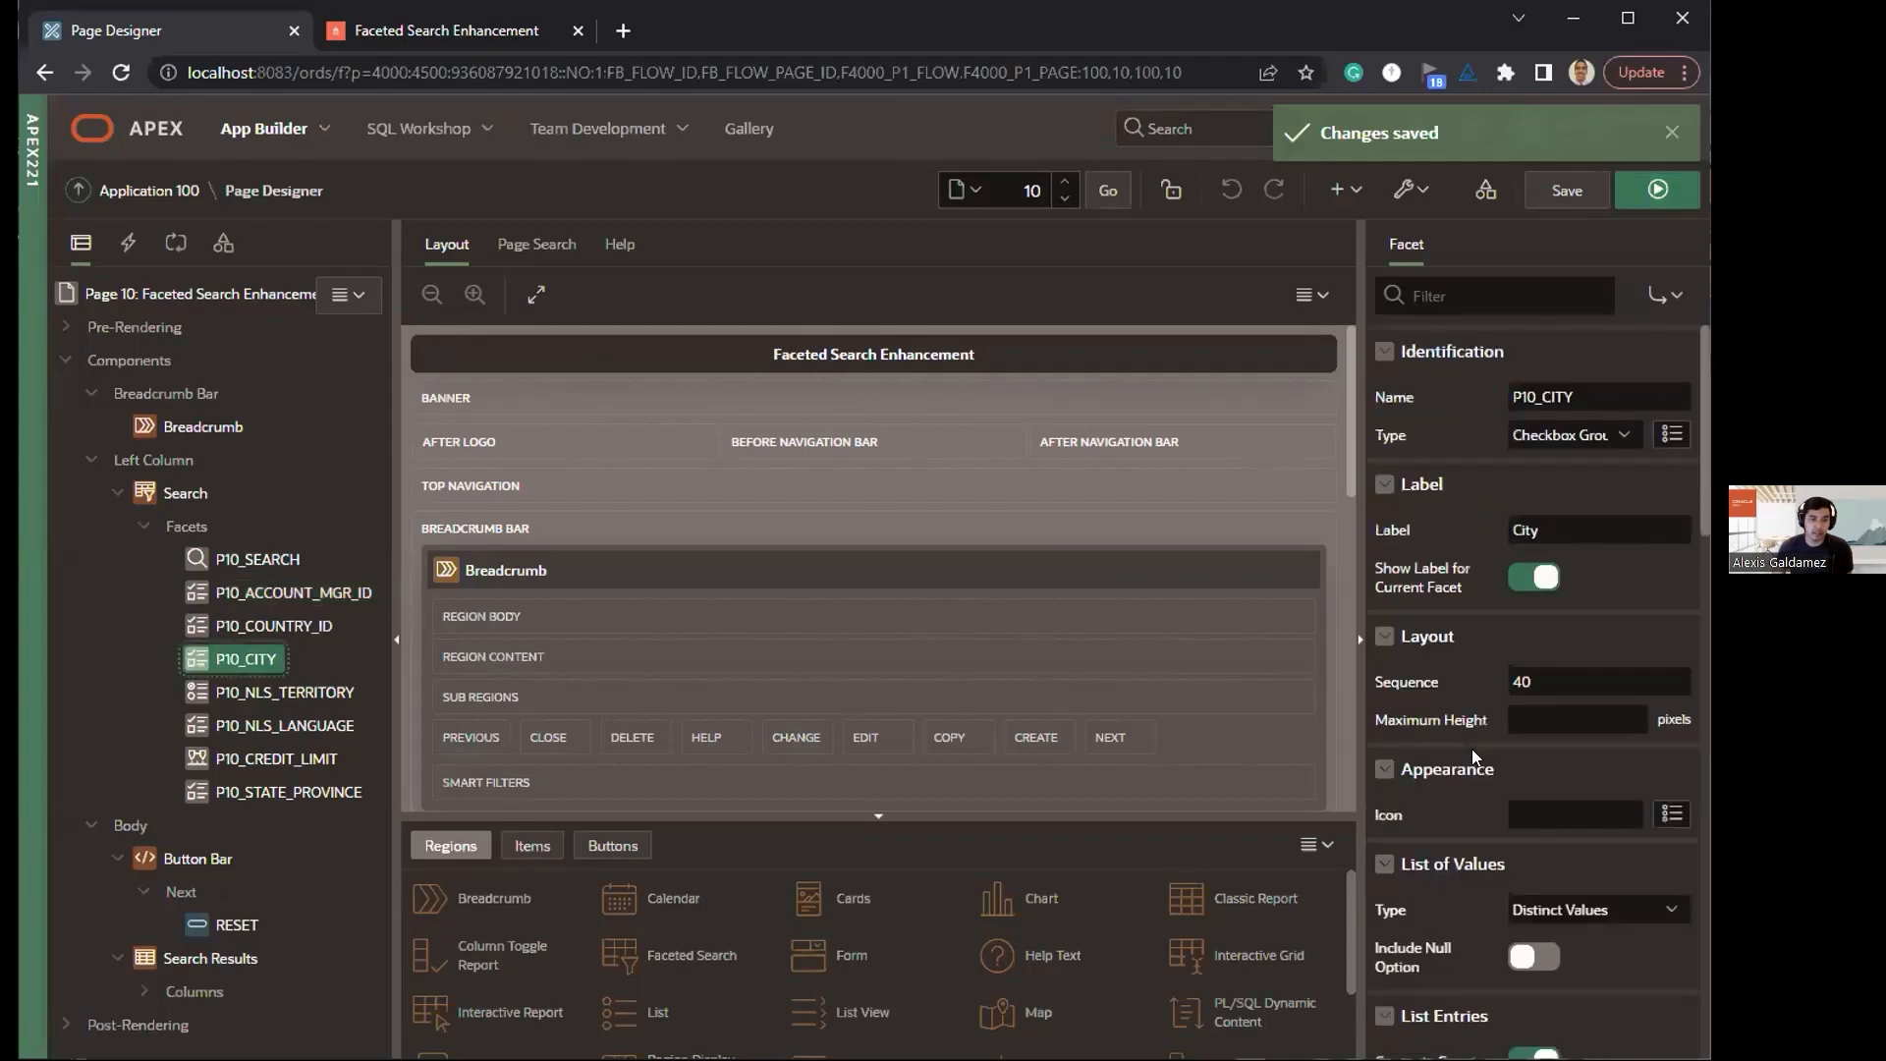
{"action": "scroll", "coordinate": [1472, 766], "scroll_direction": "down", "scroll_amount": 3}
{"action": "scroll", "coordinate": [1473, 784], "scroll_direction": "down", "scroll_amount": 3}
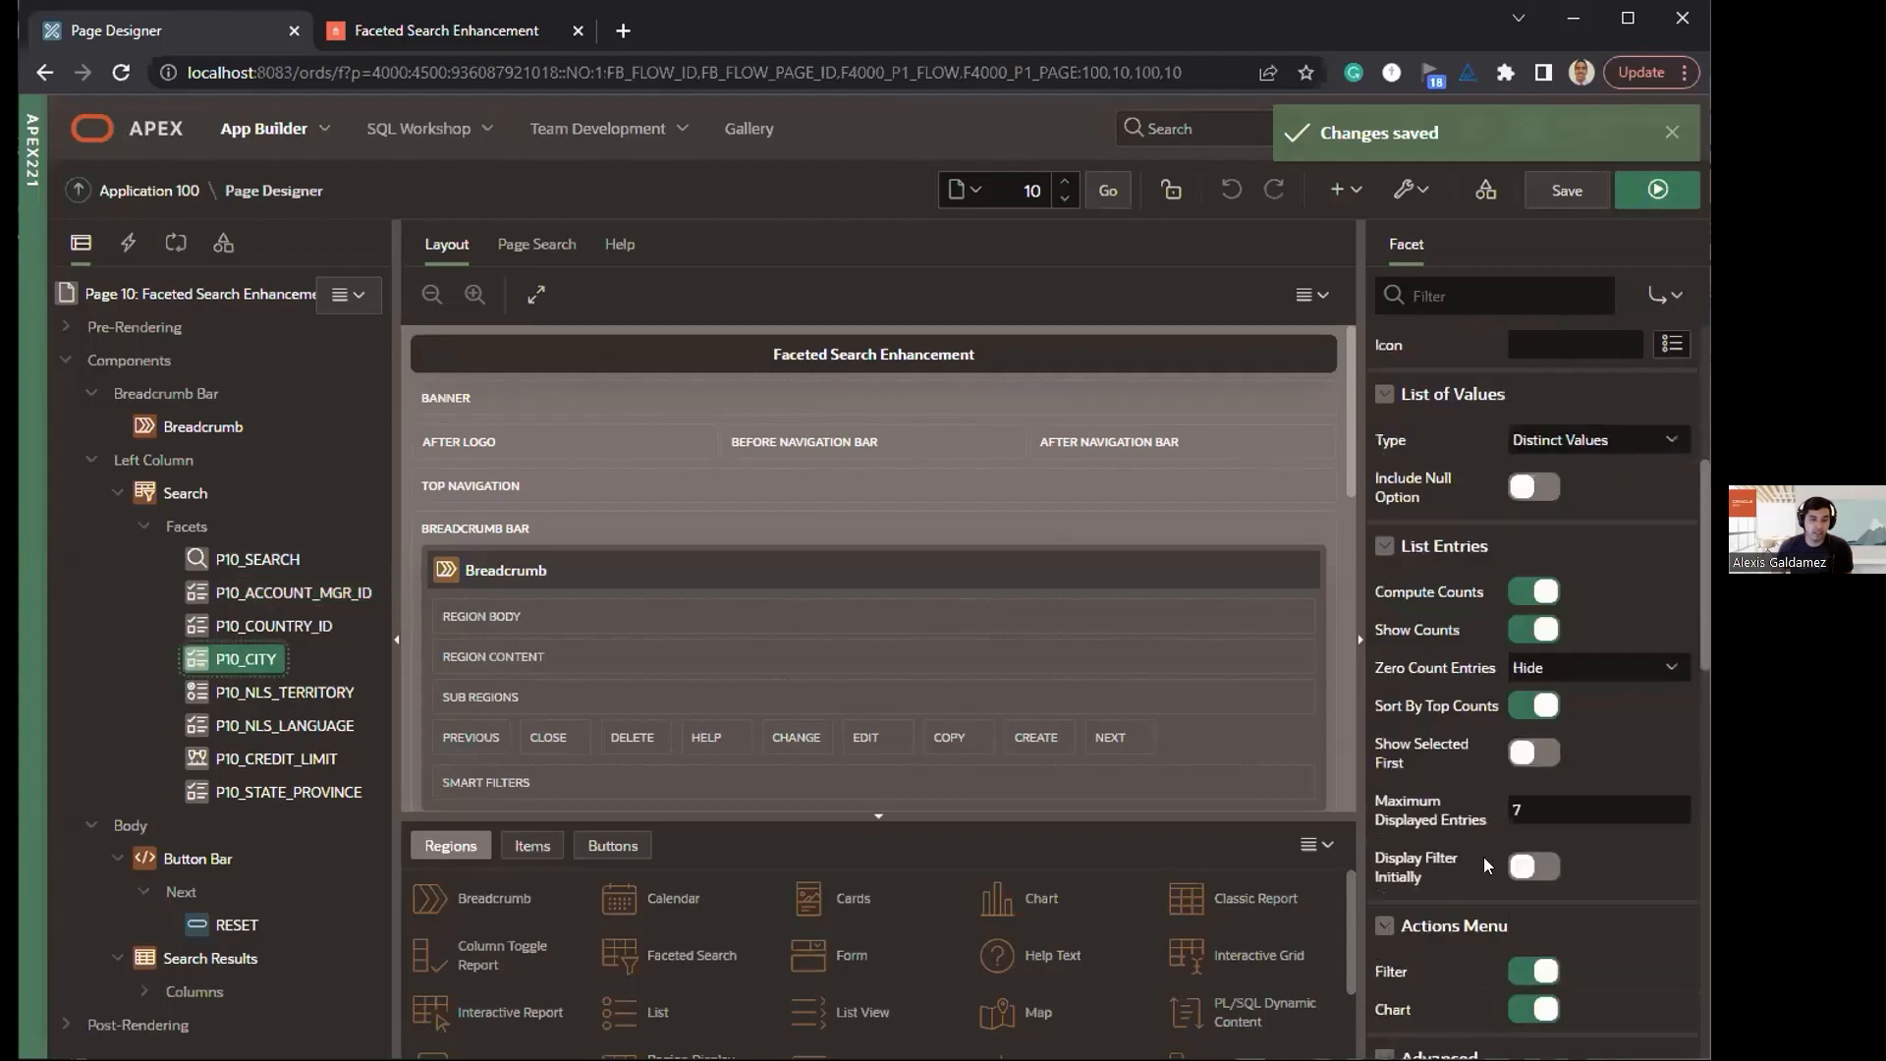
{"action": "scroll", "coordinate": [1489, 878], "scroll_direction": "down", "scroll_amount": 4}
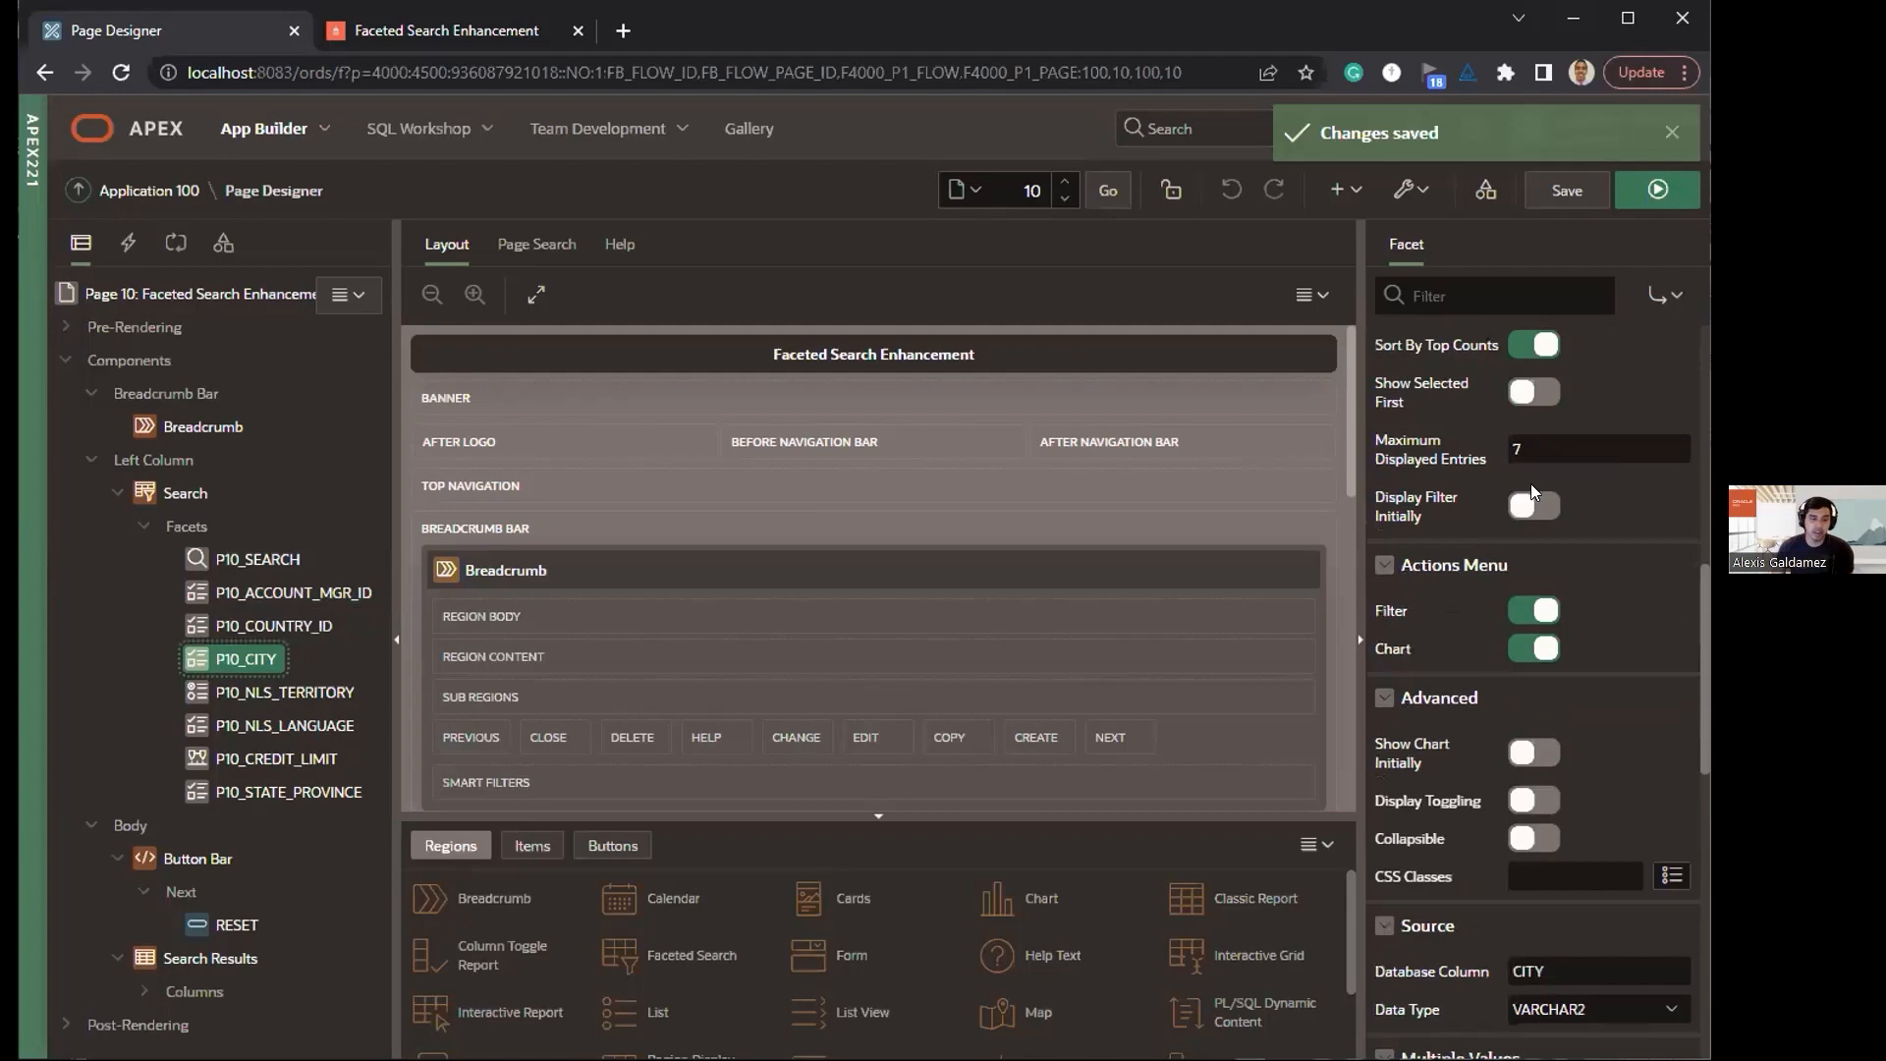
{"action": "left_click", "coordinate": [1532, 505]}
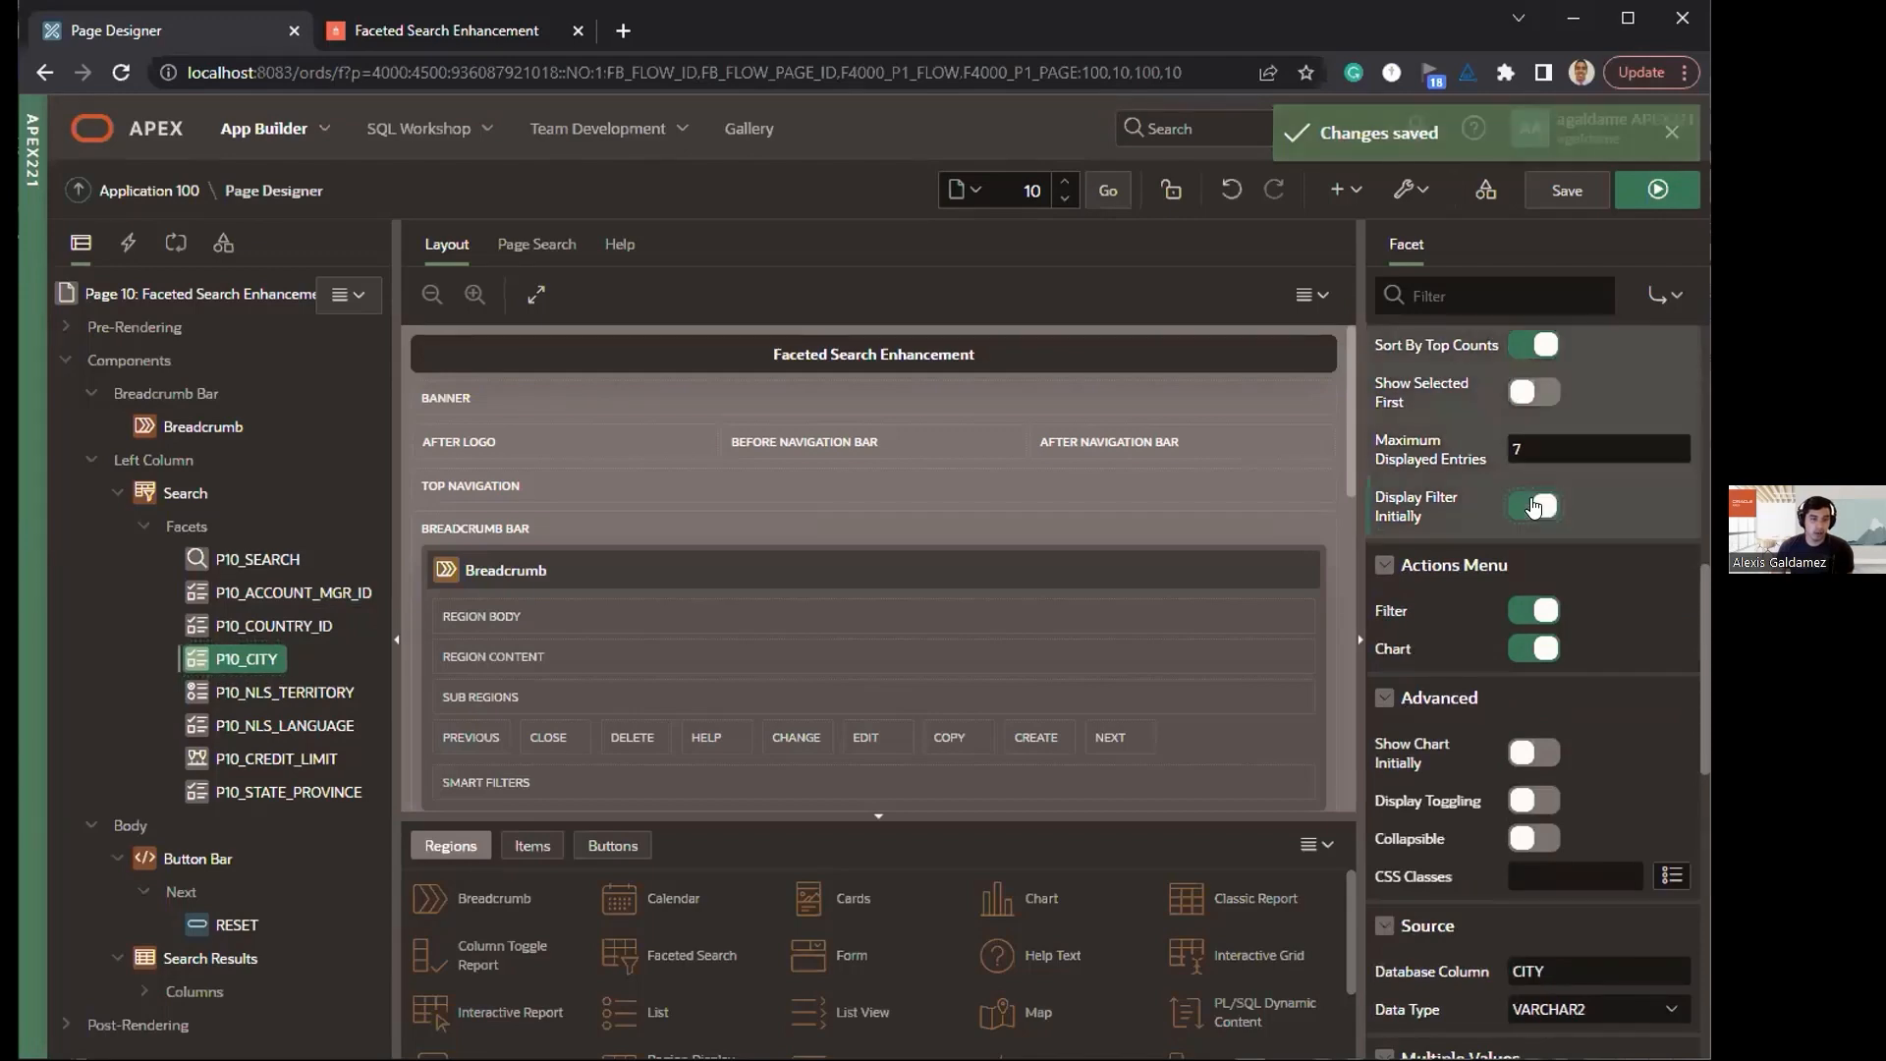
{"action": "left_click", "coordinate": [1512, 612]}
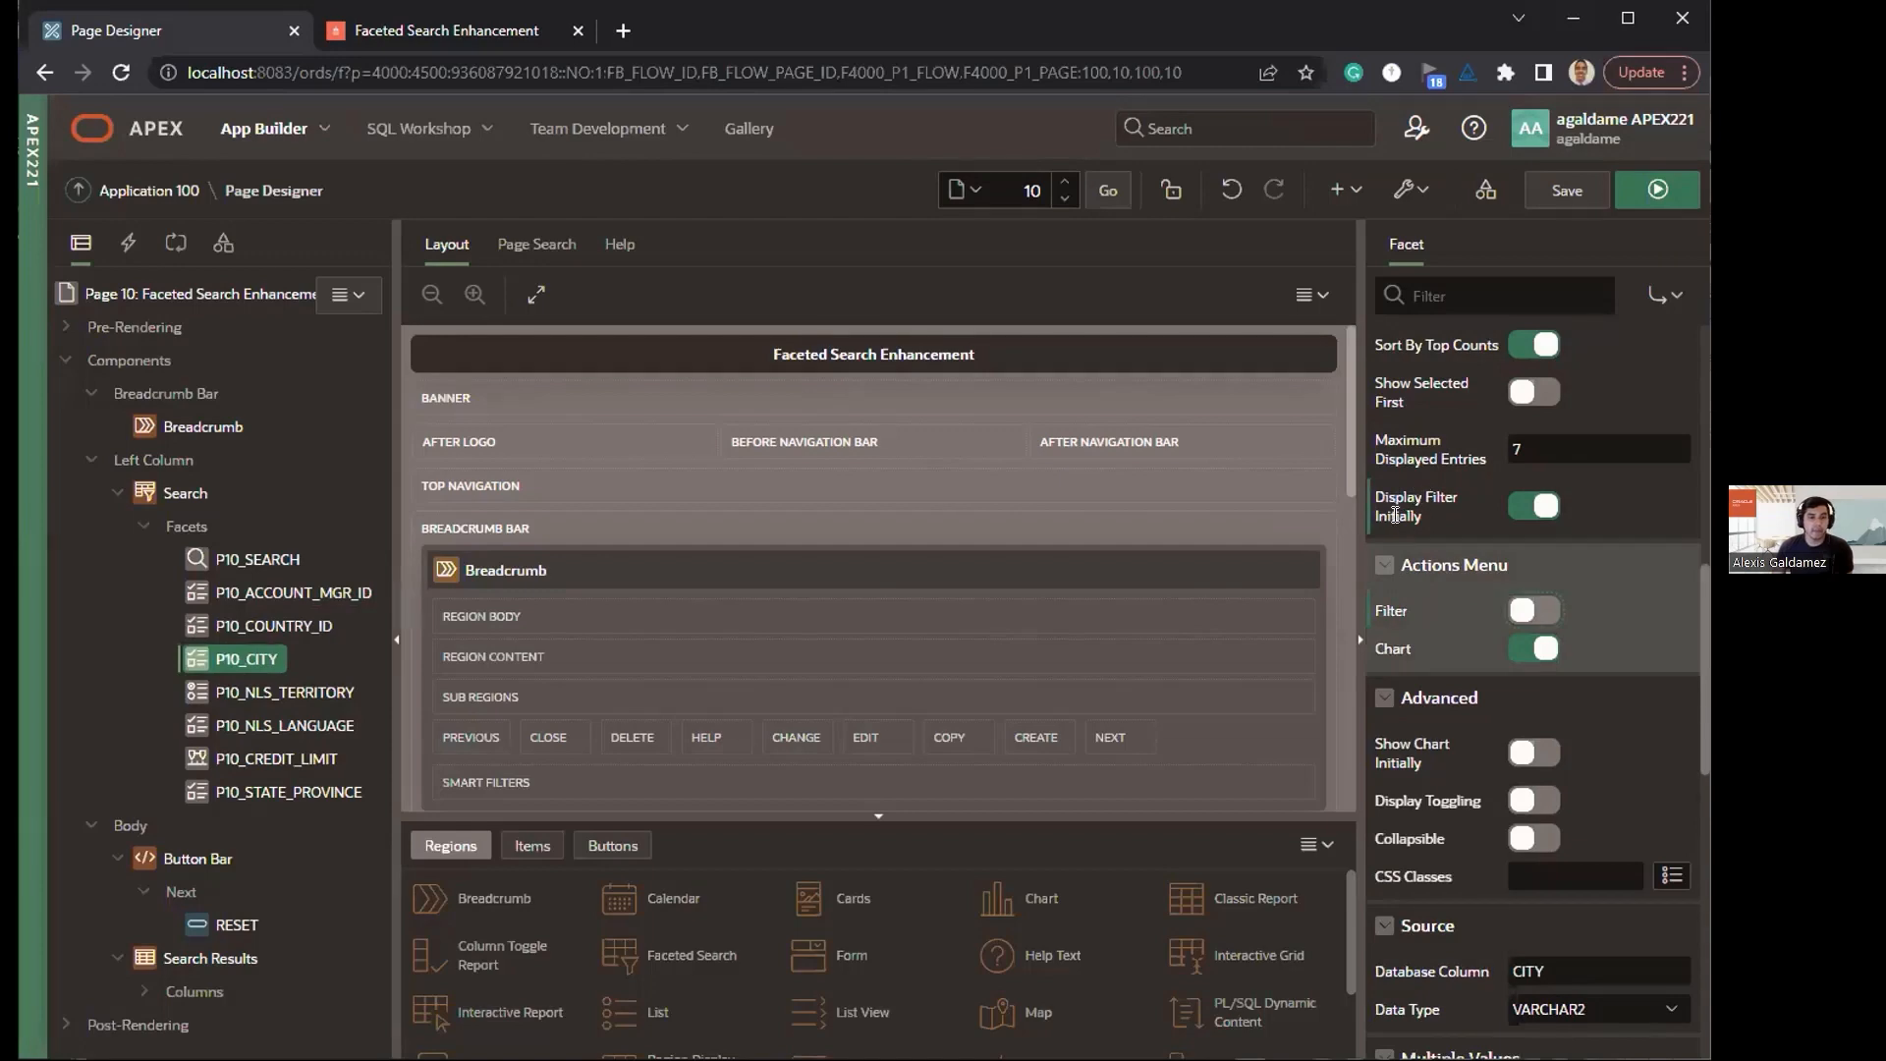
{"action": "left_click", "coordinate": [1562, 188]}
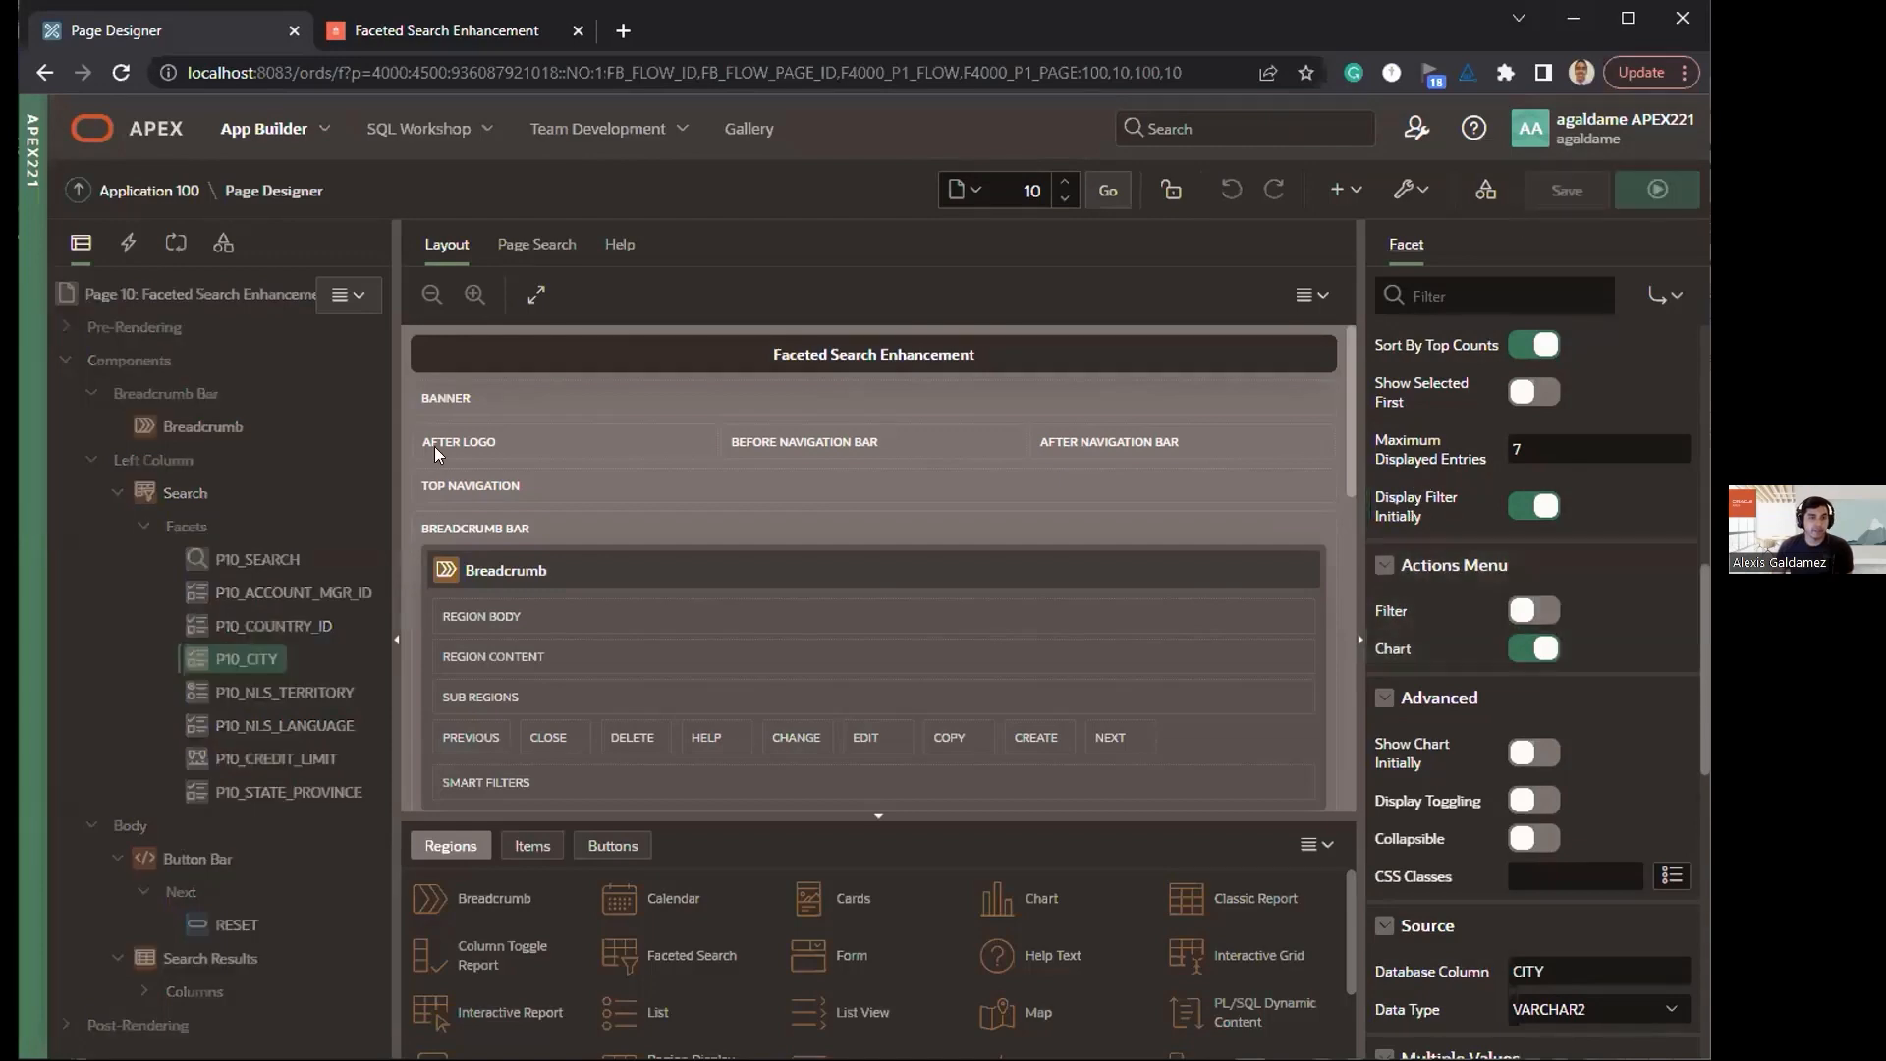
Step: Reload the running Faceted Search Enhancement page and check which actions the City facet offers
{"action": "left_click", "coordinate": [406, 30]}
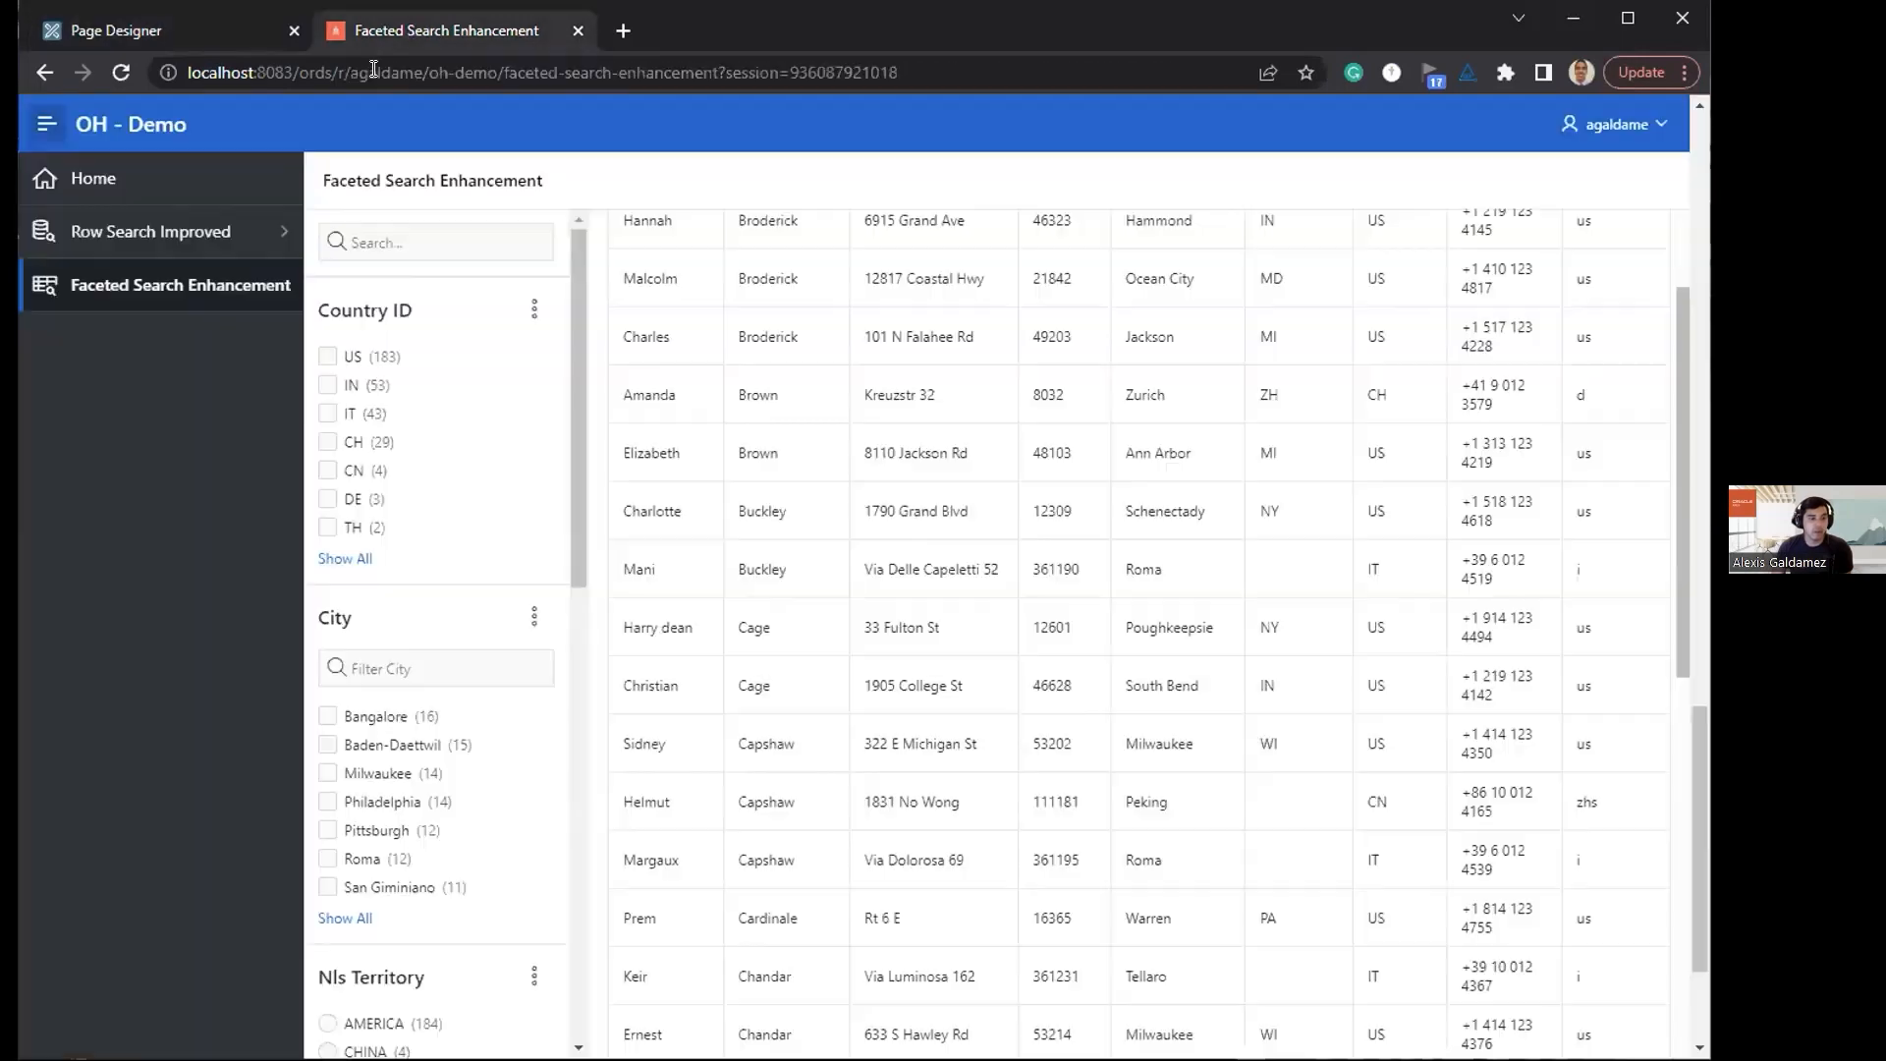
{"action": "left_click", "coordinate": [210, 37]}
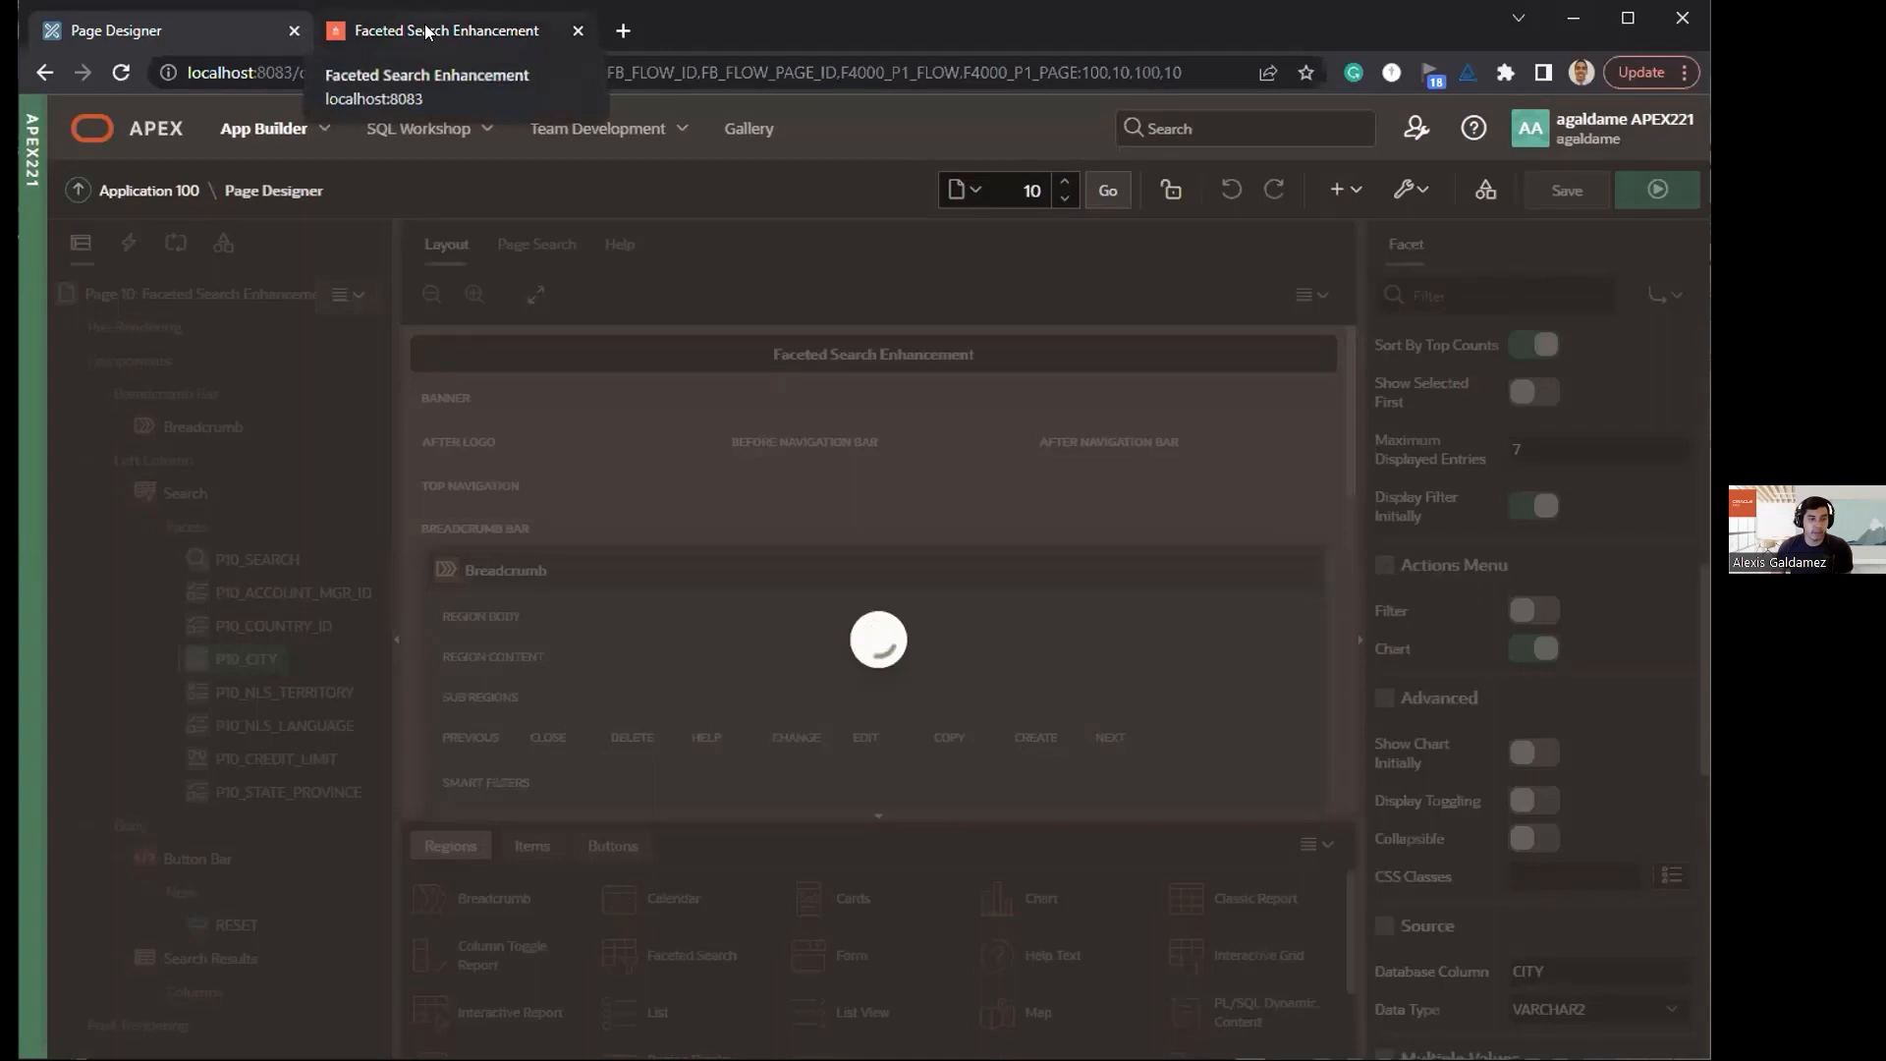
{"action": "left_click", "coordinate": [425, 33]}
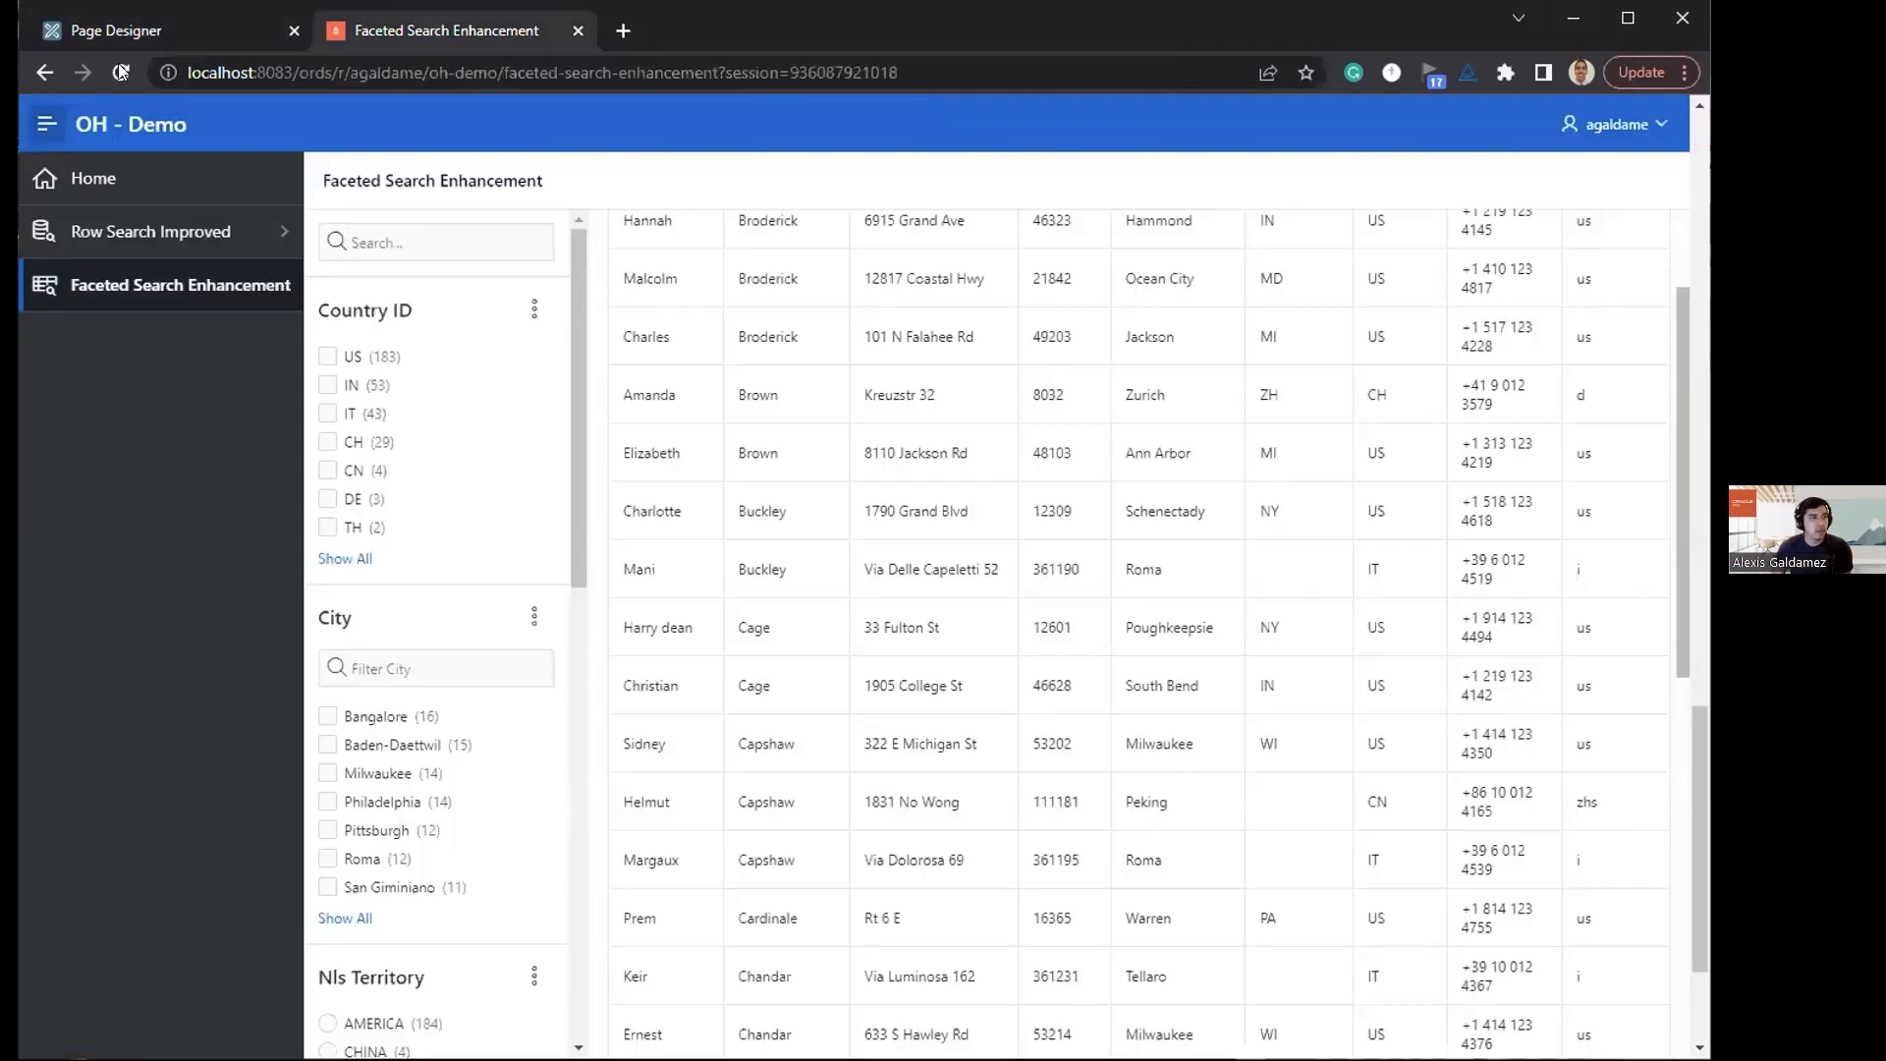
{"action": "key", "text": "F5"}
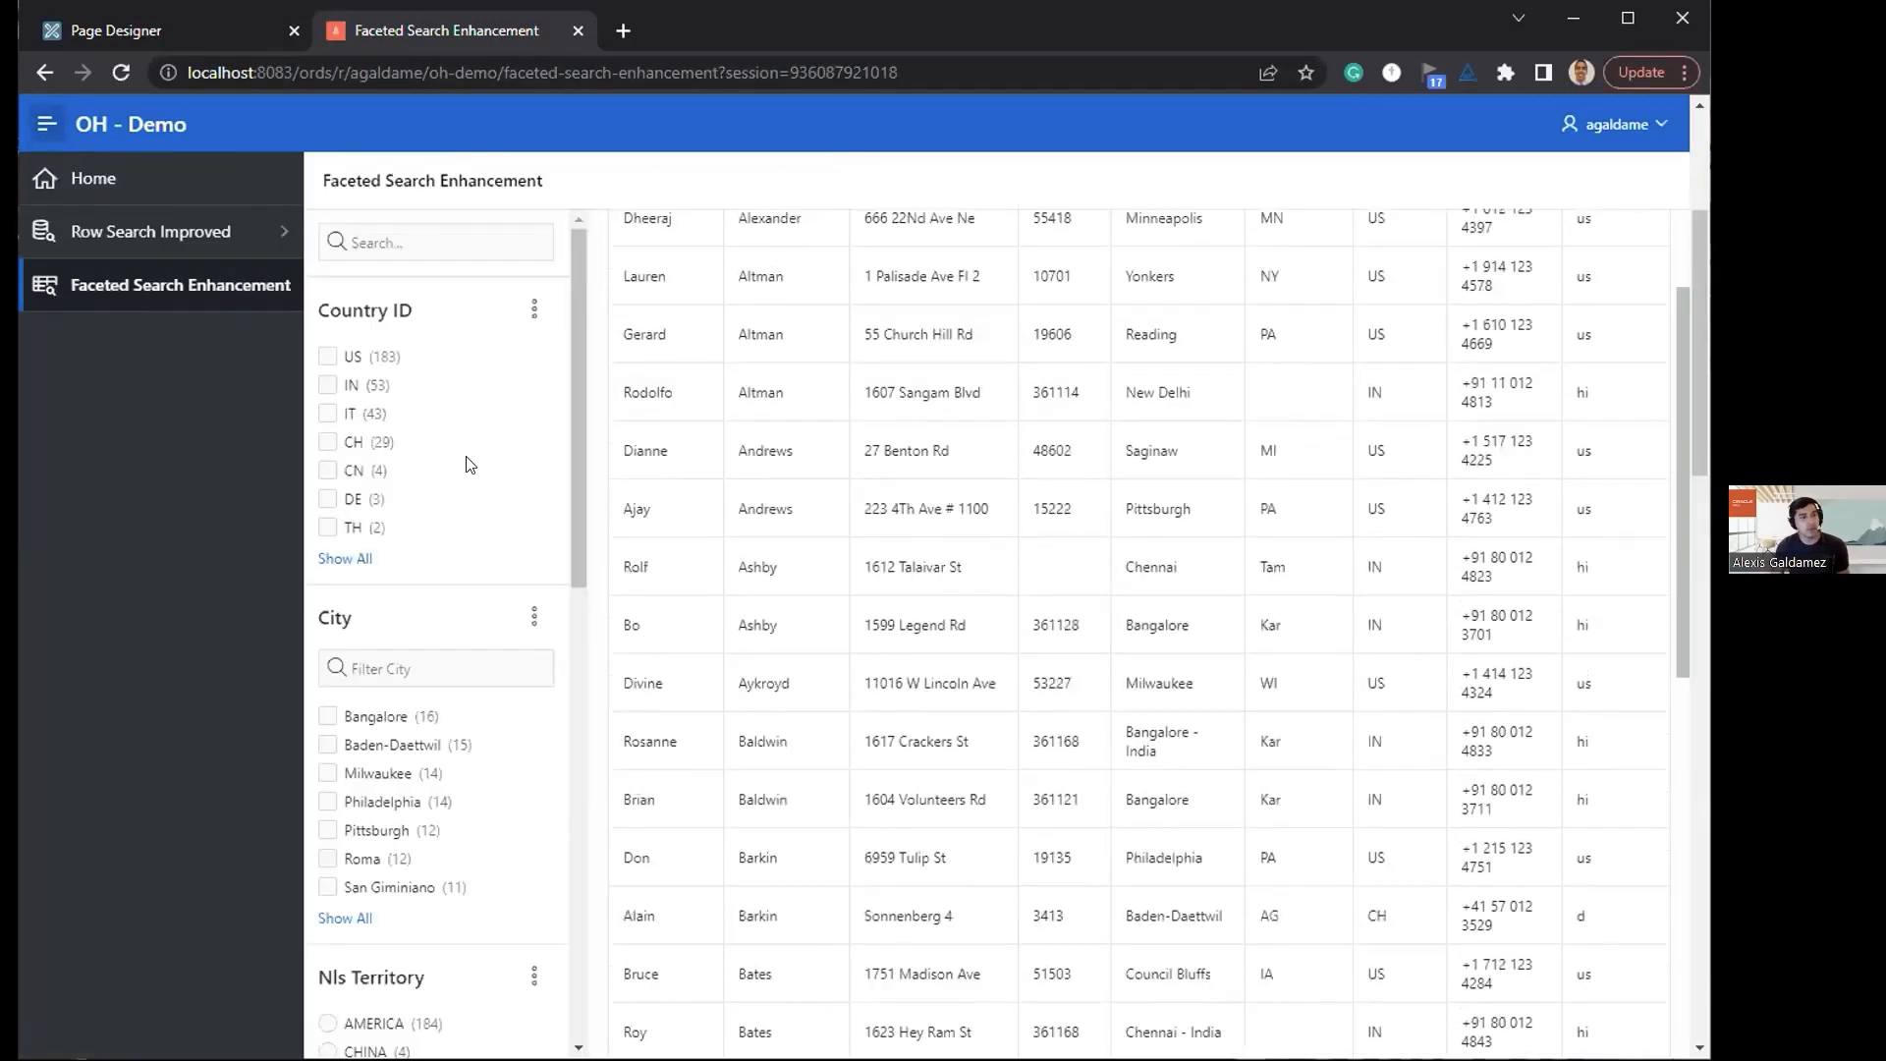
{"action": "scroll", "coordinate": [410, 567], "scroll_direction": "down", "scroll_amount": 2}
{"action": "left_click", "coordinate": [454, 413]}
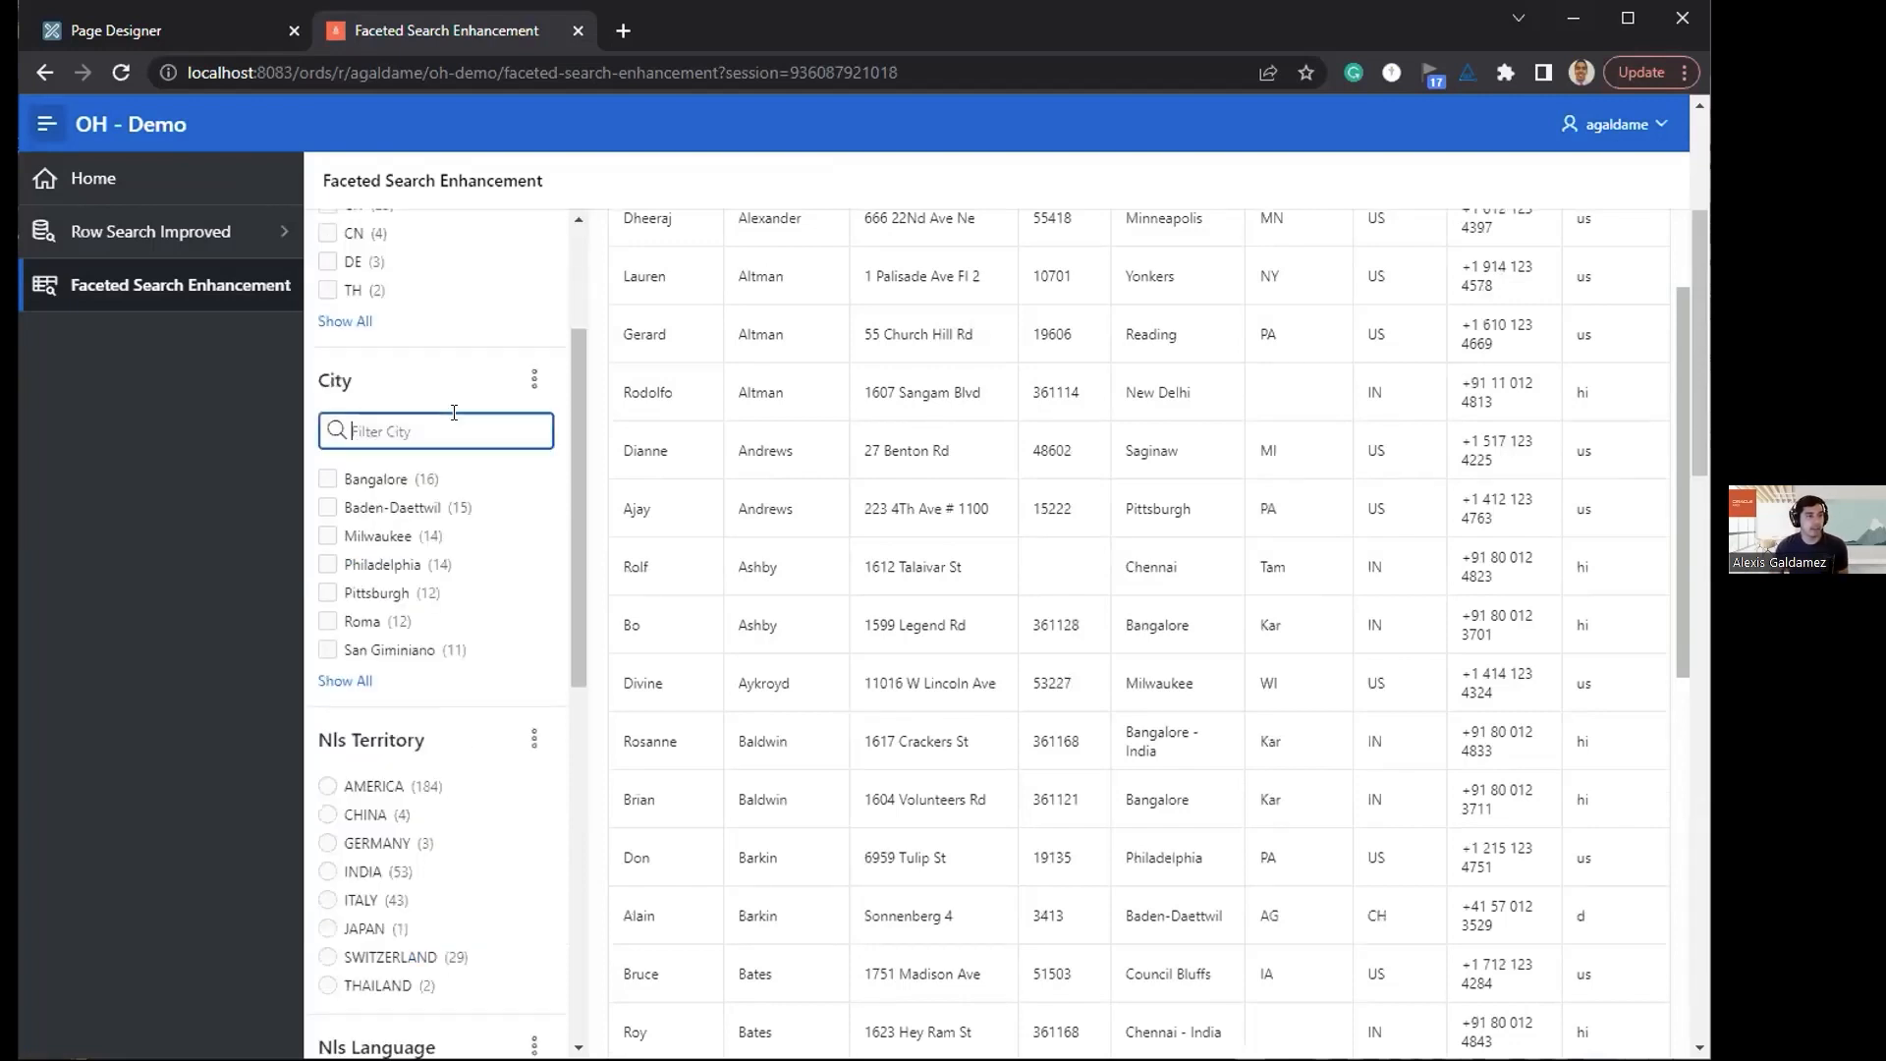
{"action": "left_click", "coordinate": [534, 378]}
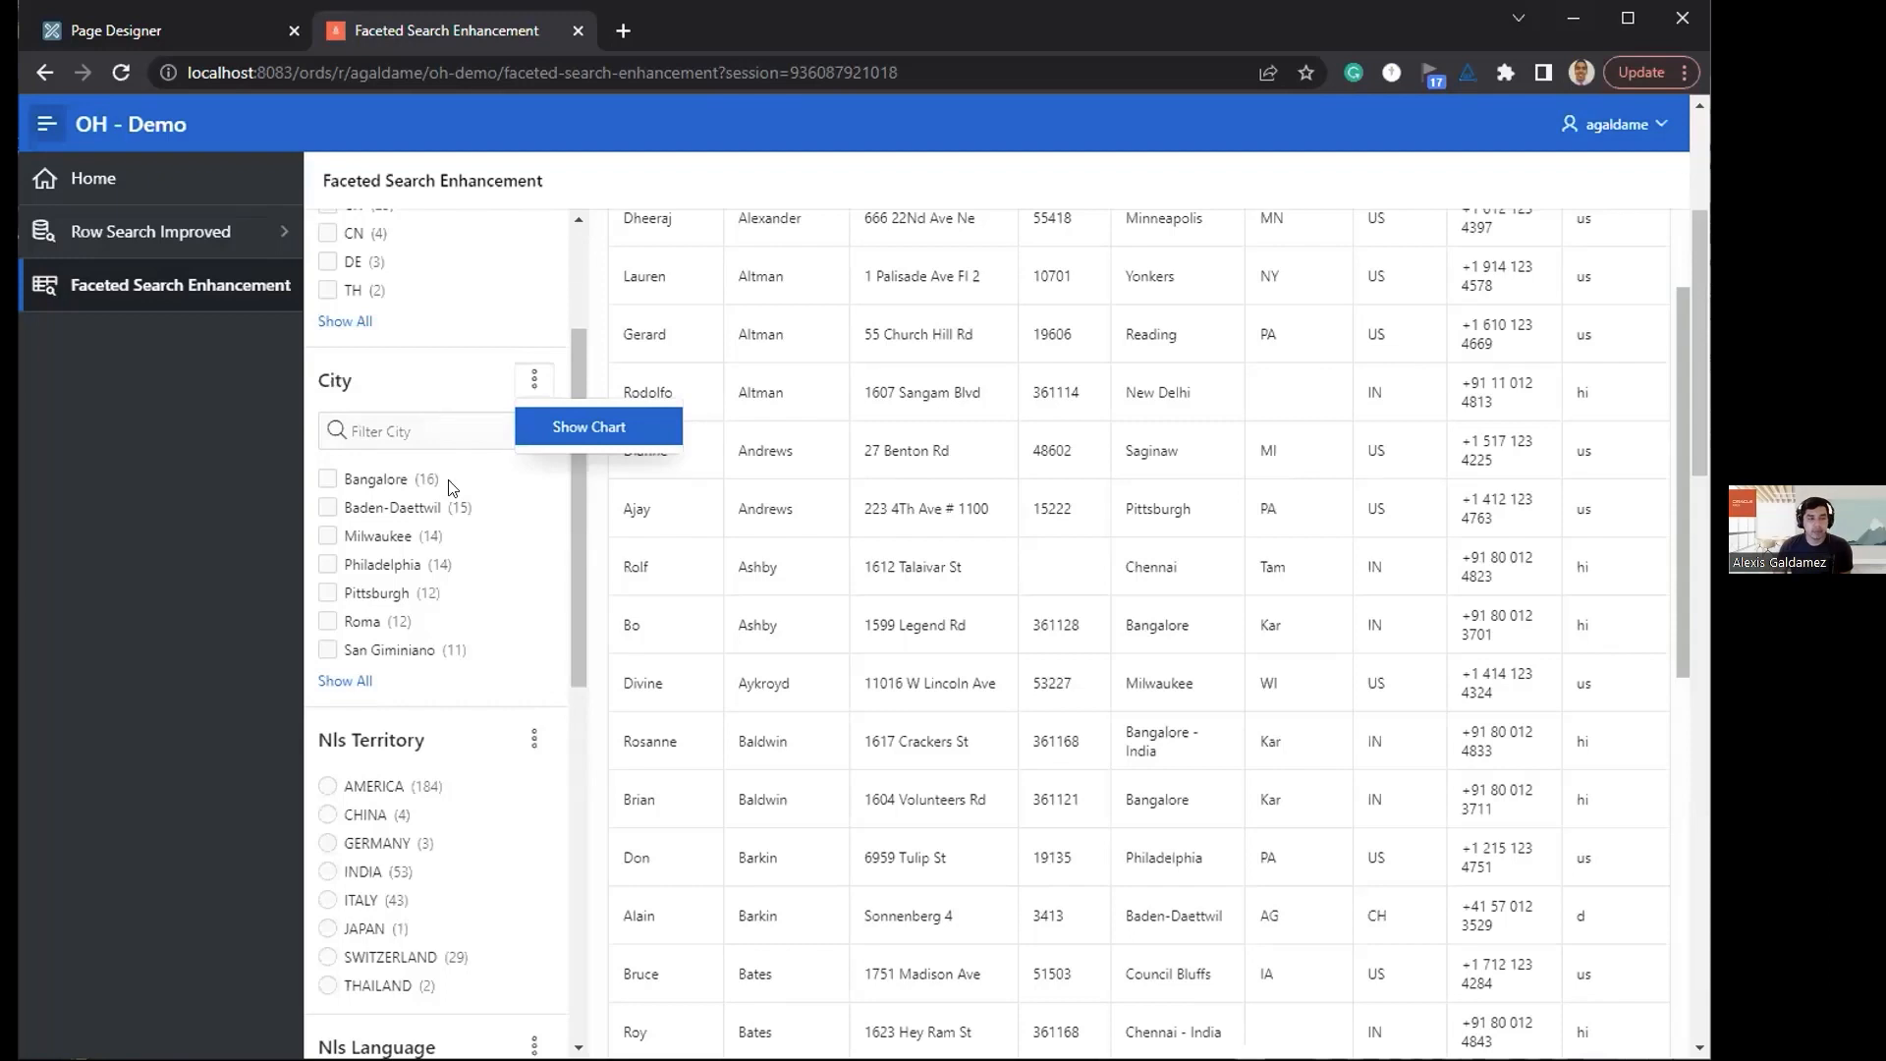
Step: Check the actions offered by the Country ID and Nls Territory facets for comparison
{"action": "scroll", "coordinate": [580, 334], "scroll_direction": "up", "scroll_amount": 2}
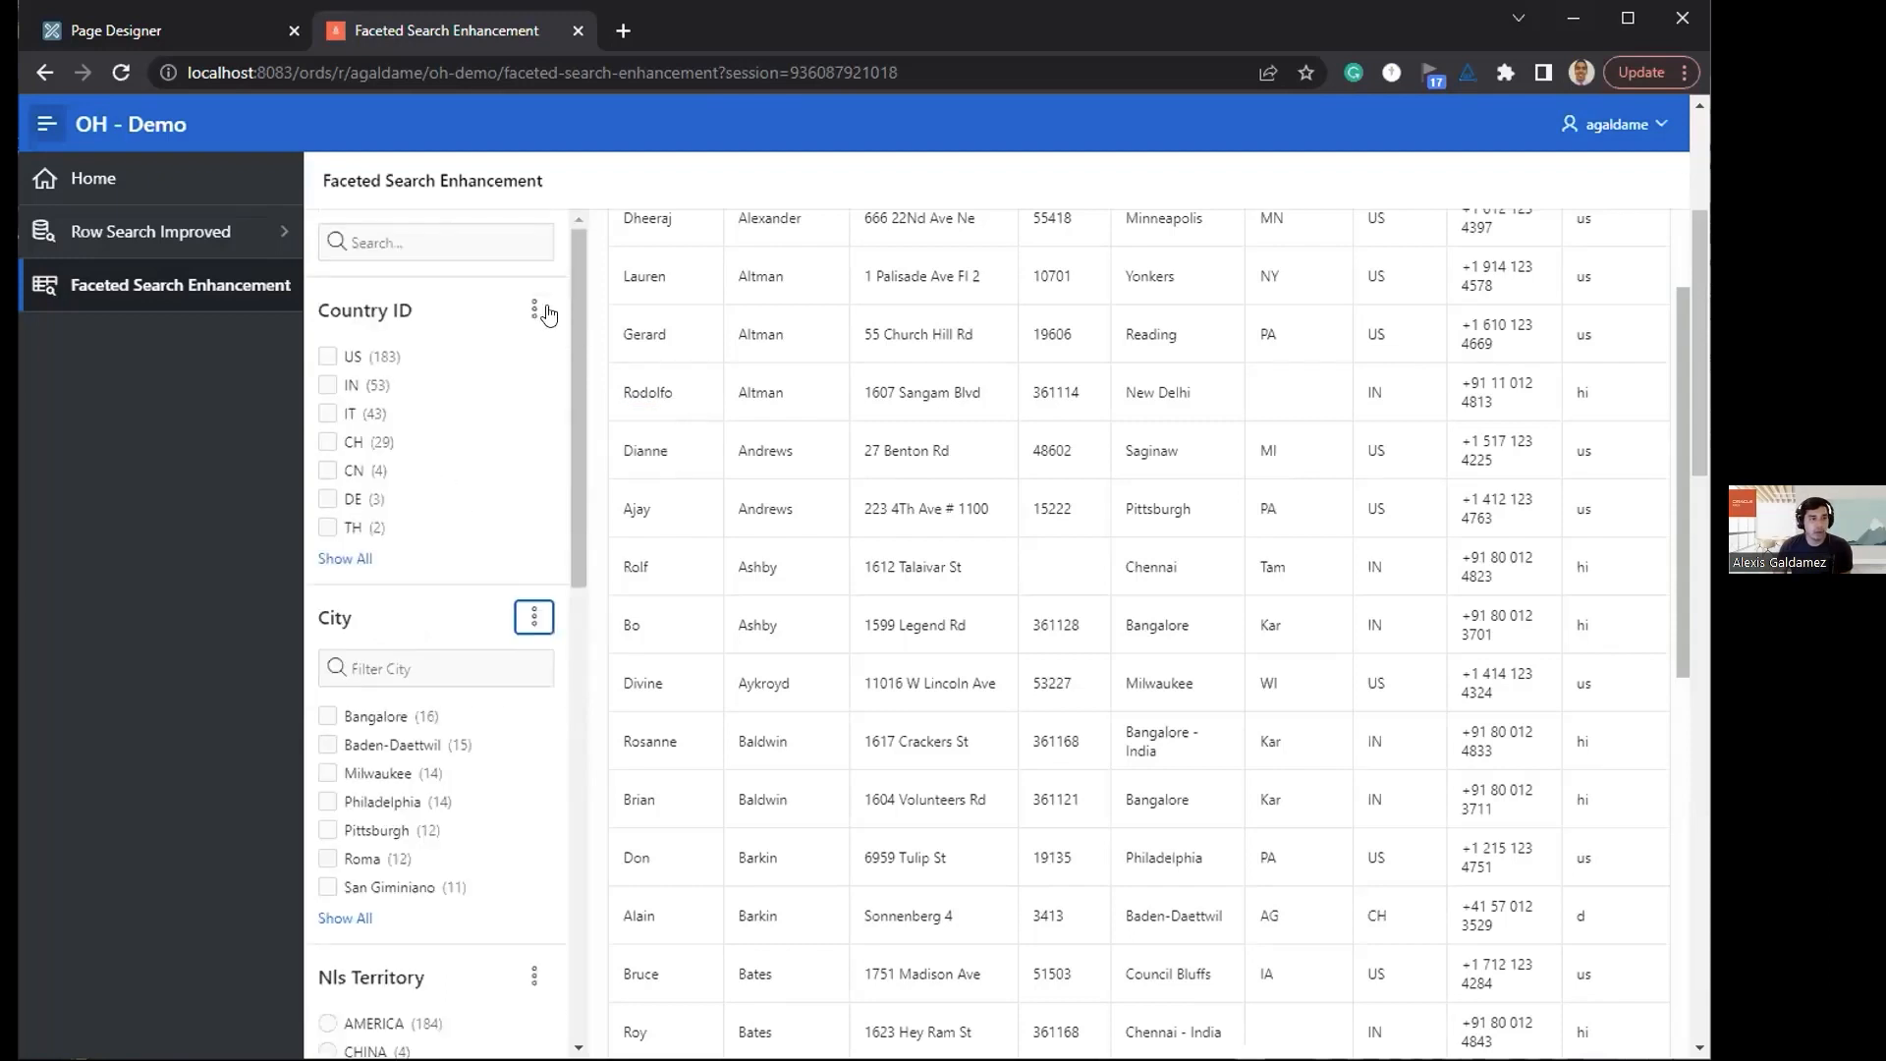
{"action": "left_click", "coordinate": [536, 311]}
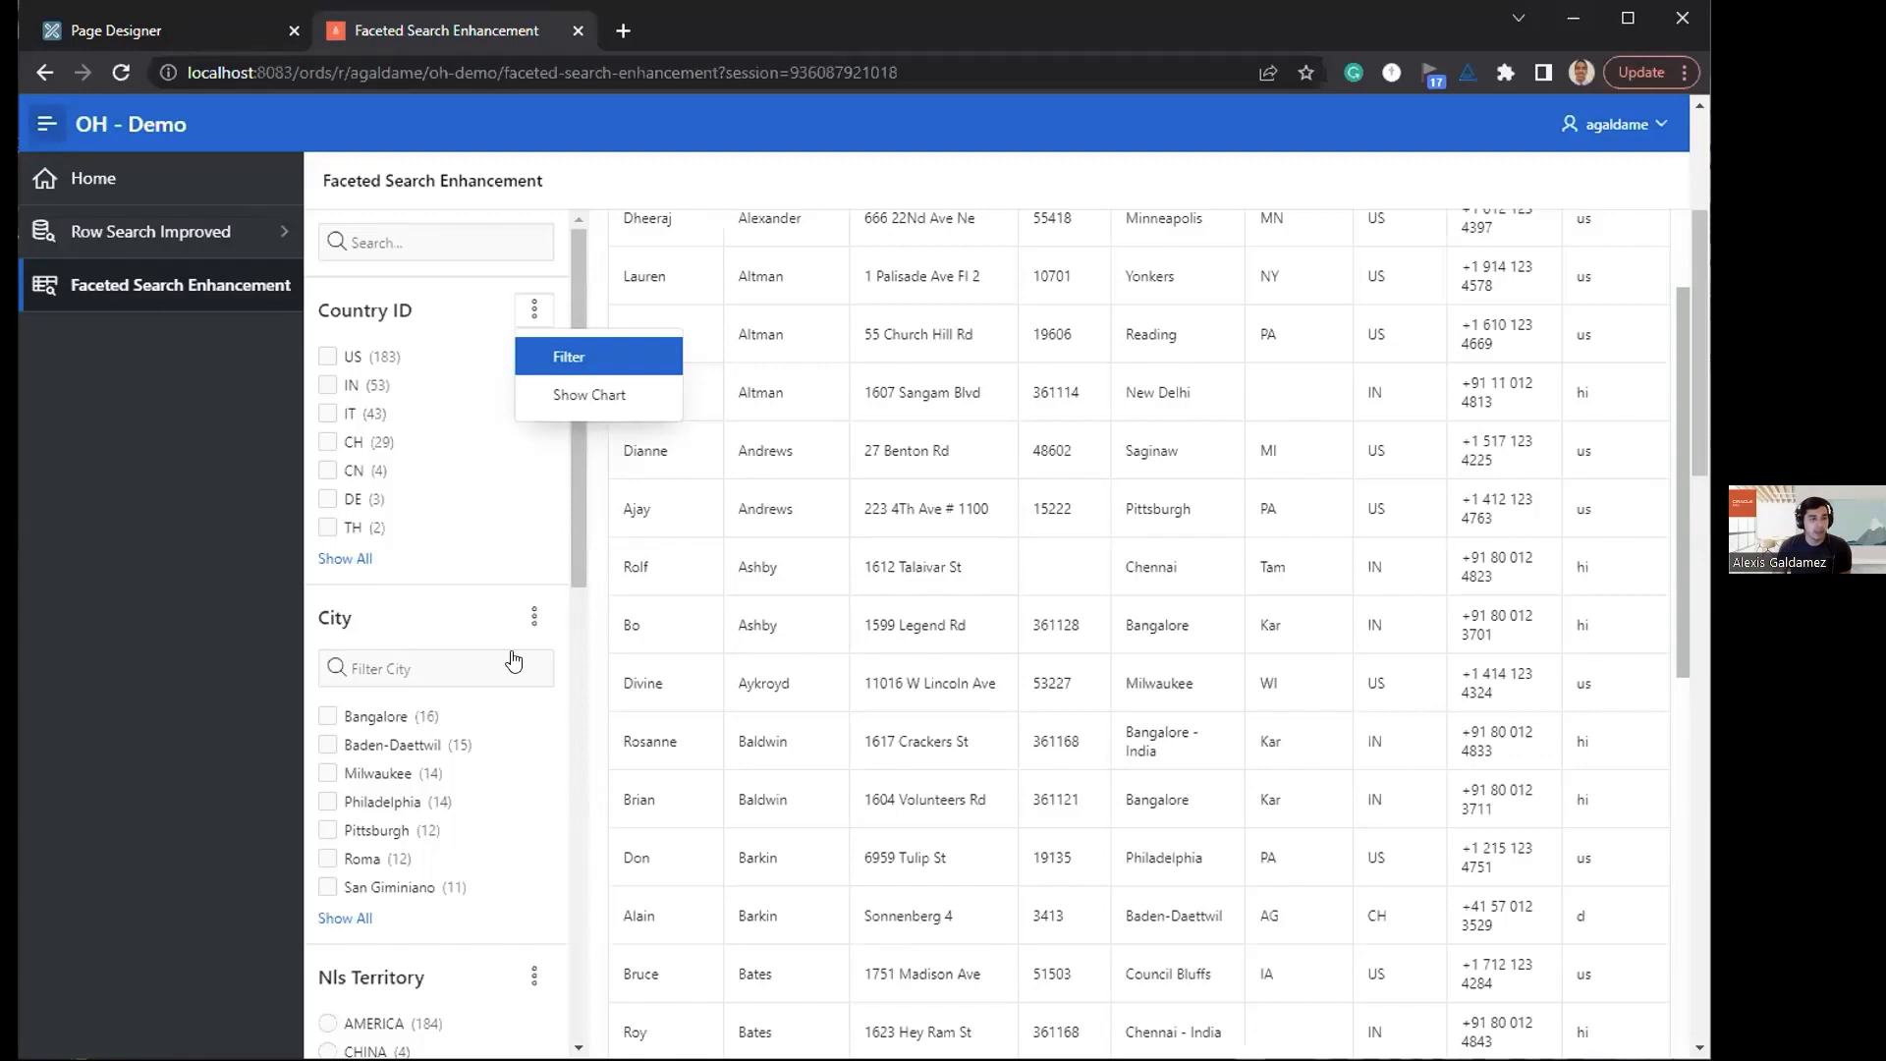
{"action": "scroll", "coordinate": [518, 656], "scroll_direction": "down", "scroll_amount": 3}
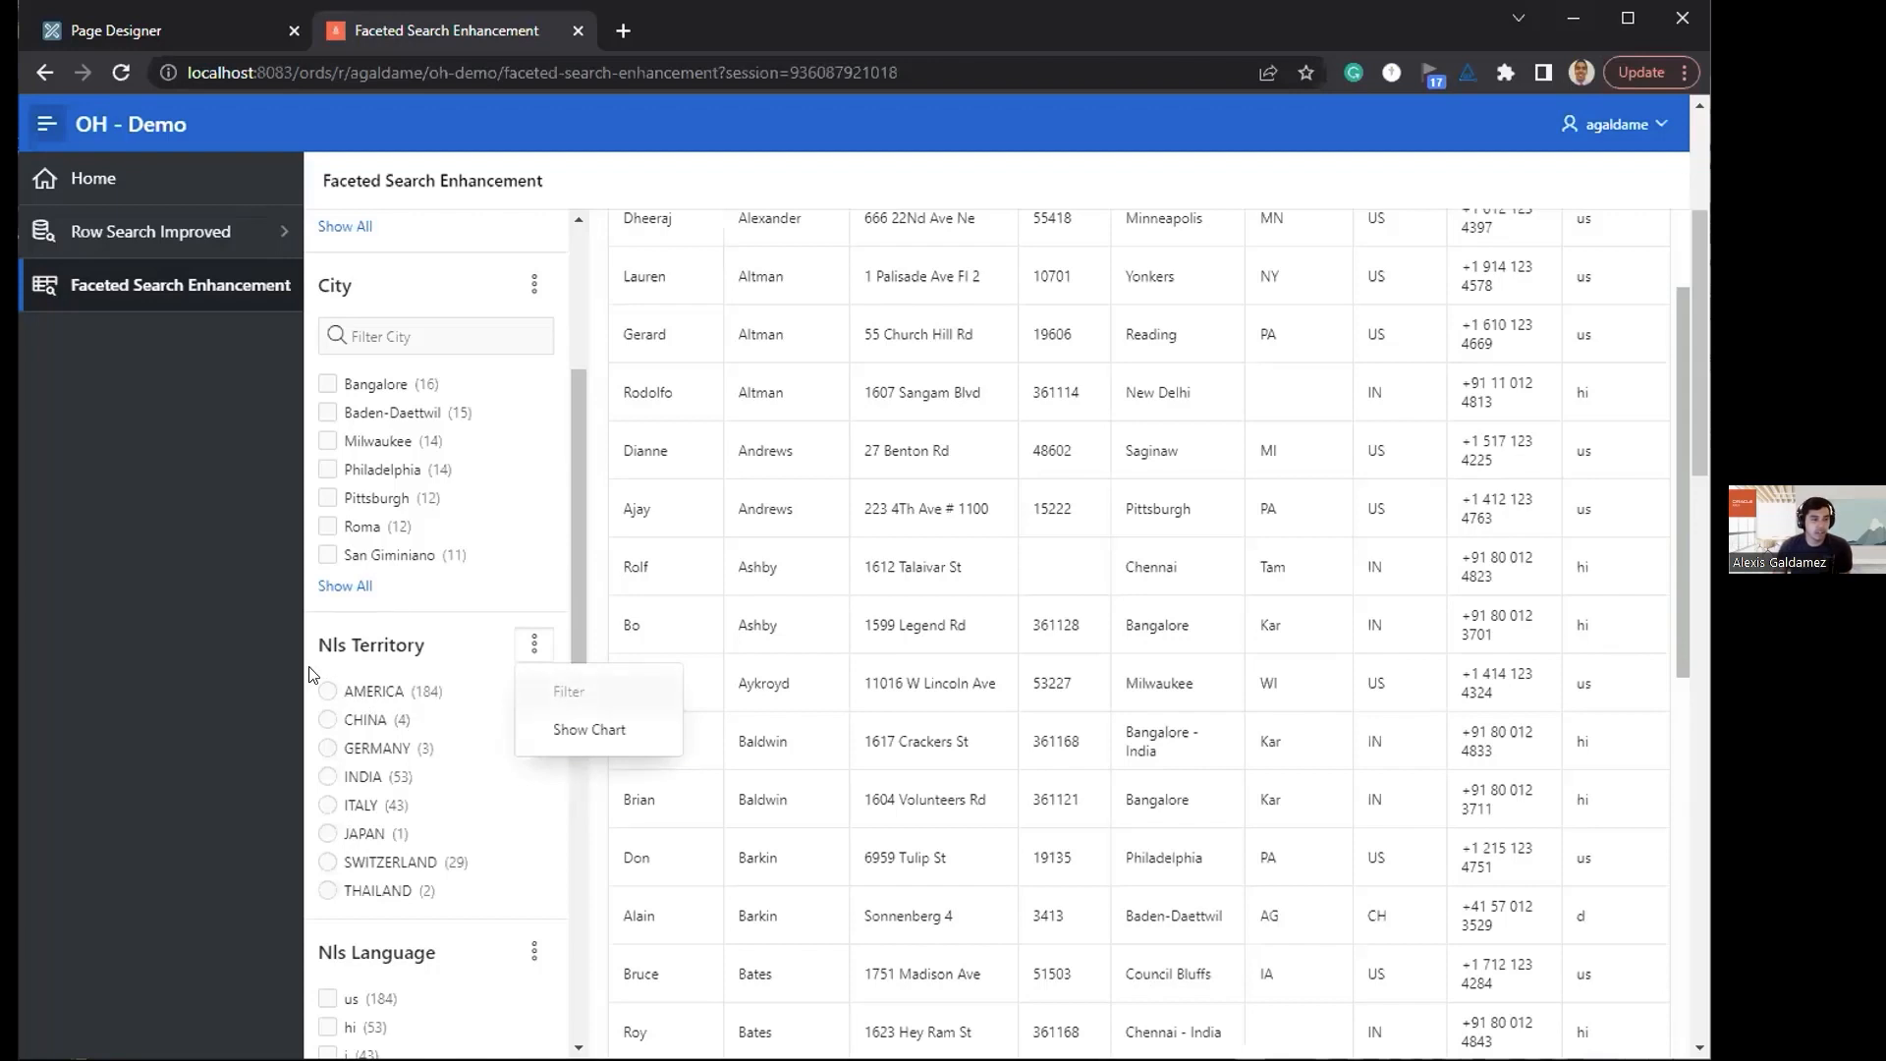
{"action": "left_click", "coordinate": [258, 676]}
{"action": "scroll", "coordinate": [452, 594], "scroll_direction": "up", "scroll_amount": 3}
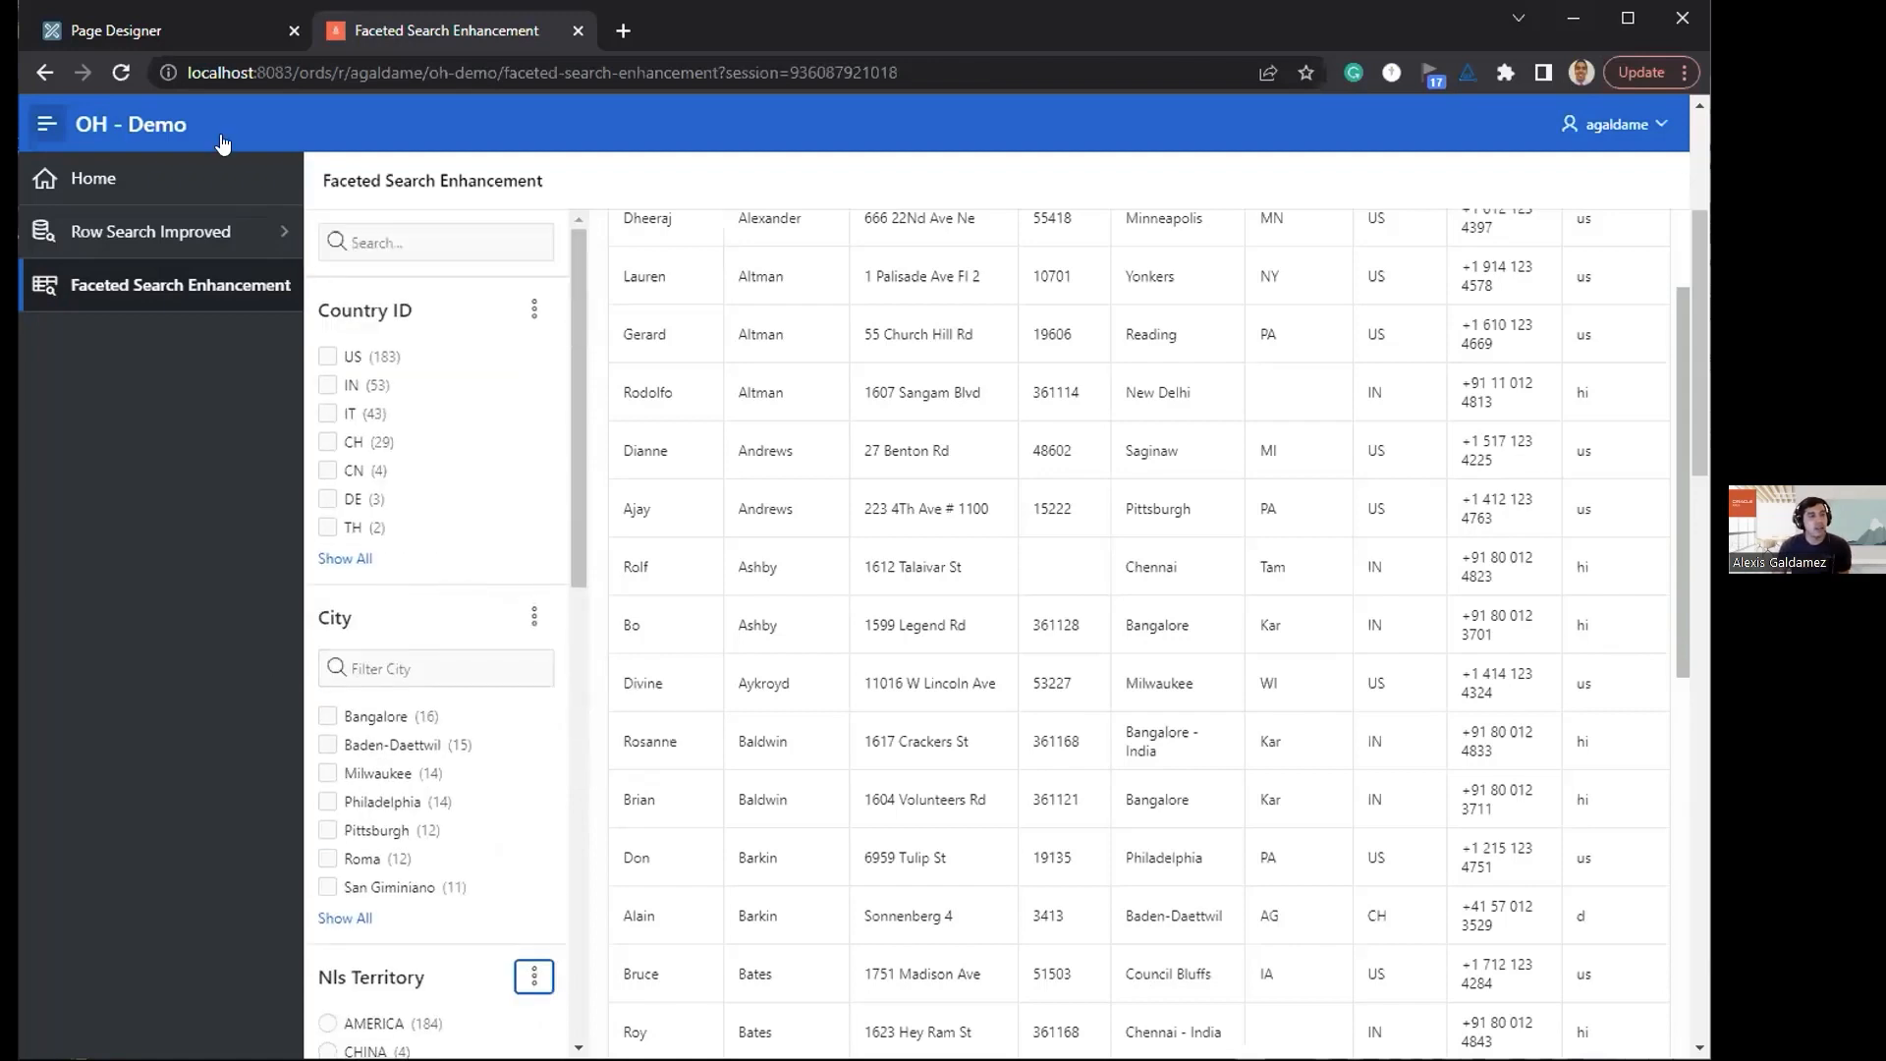
Step: Disable the Chart action and Display Filter Initially for the P10_CITY facet, and save page 10
{"action": "left_click", "coordinate": [179, 39]}
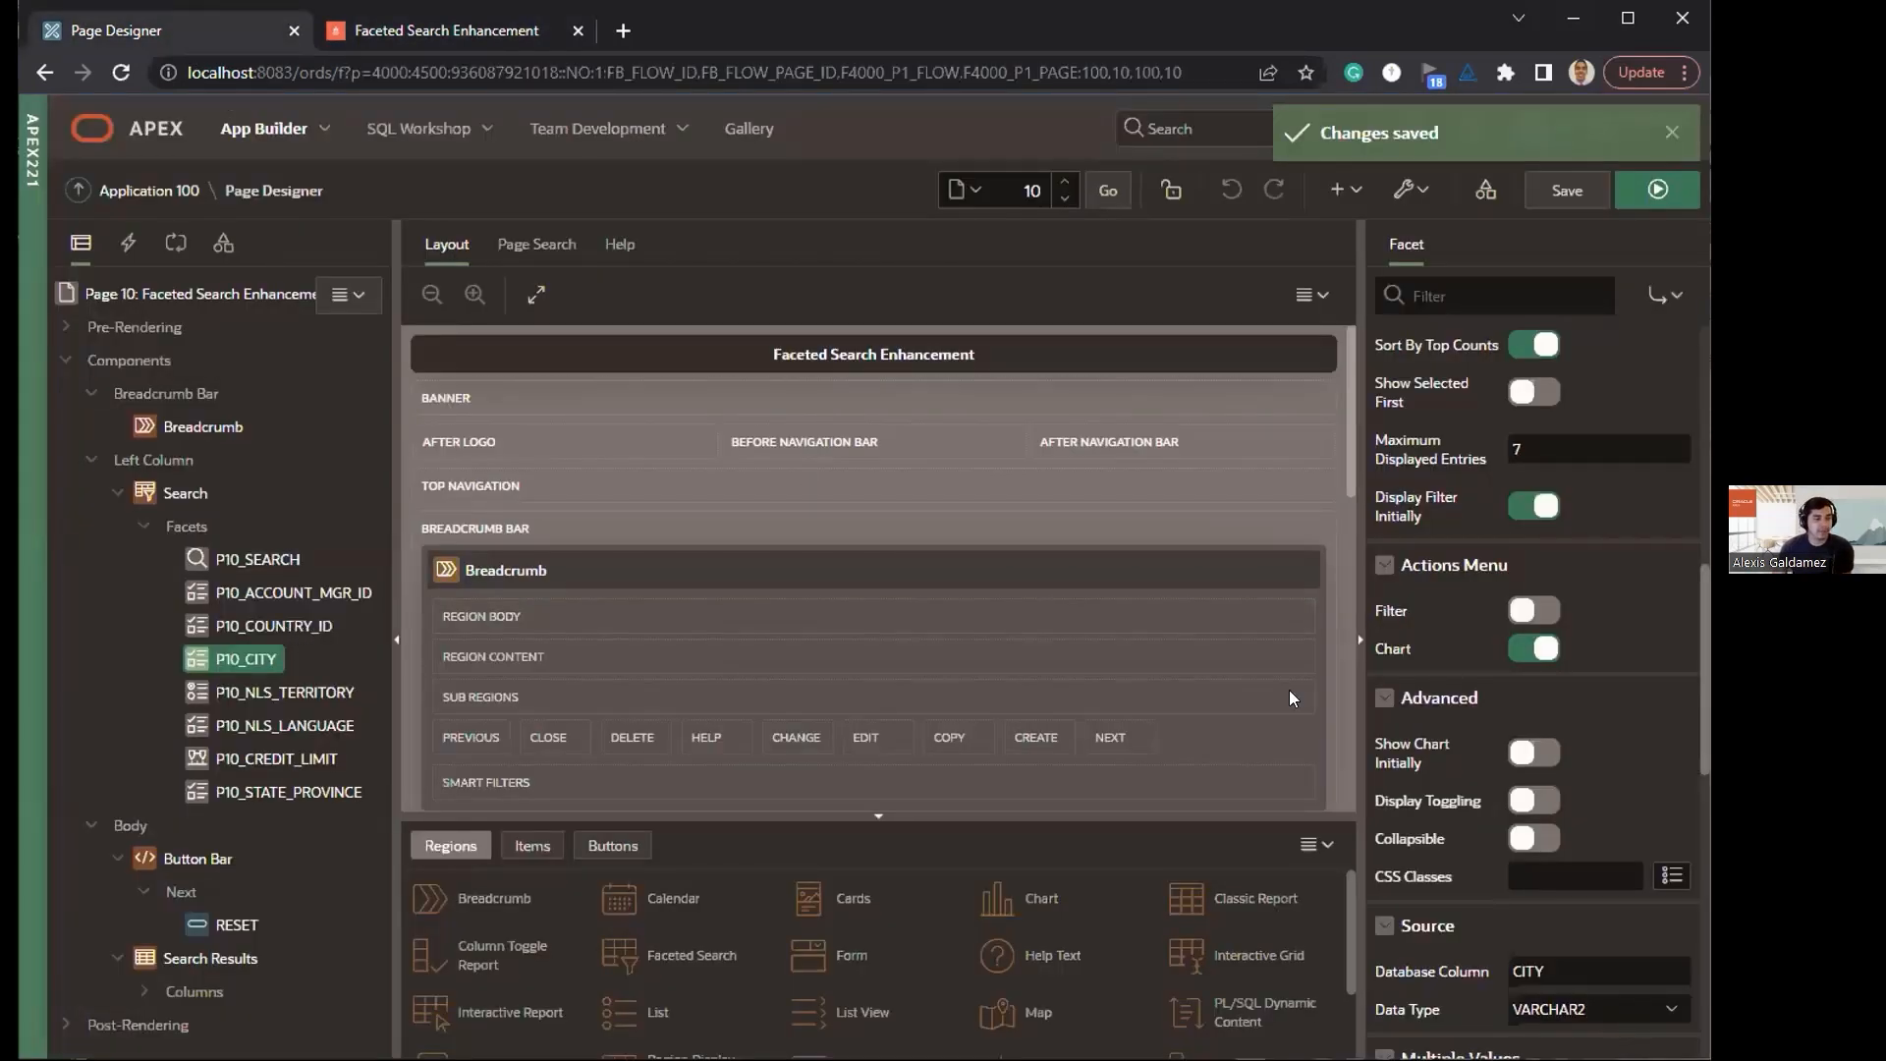
{"action": "scroll", "coordinate": [1461, 595], "scroll_direction": "up", "scroll_amount": 1}
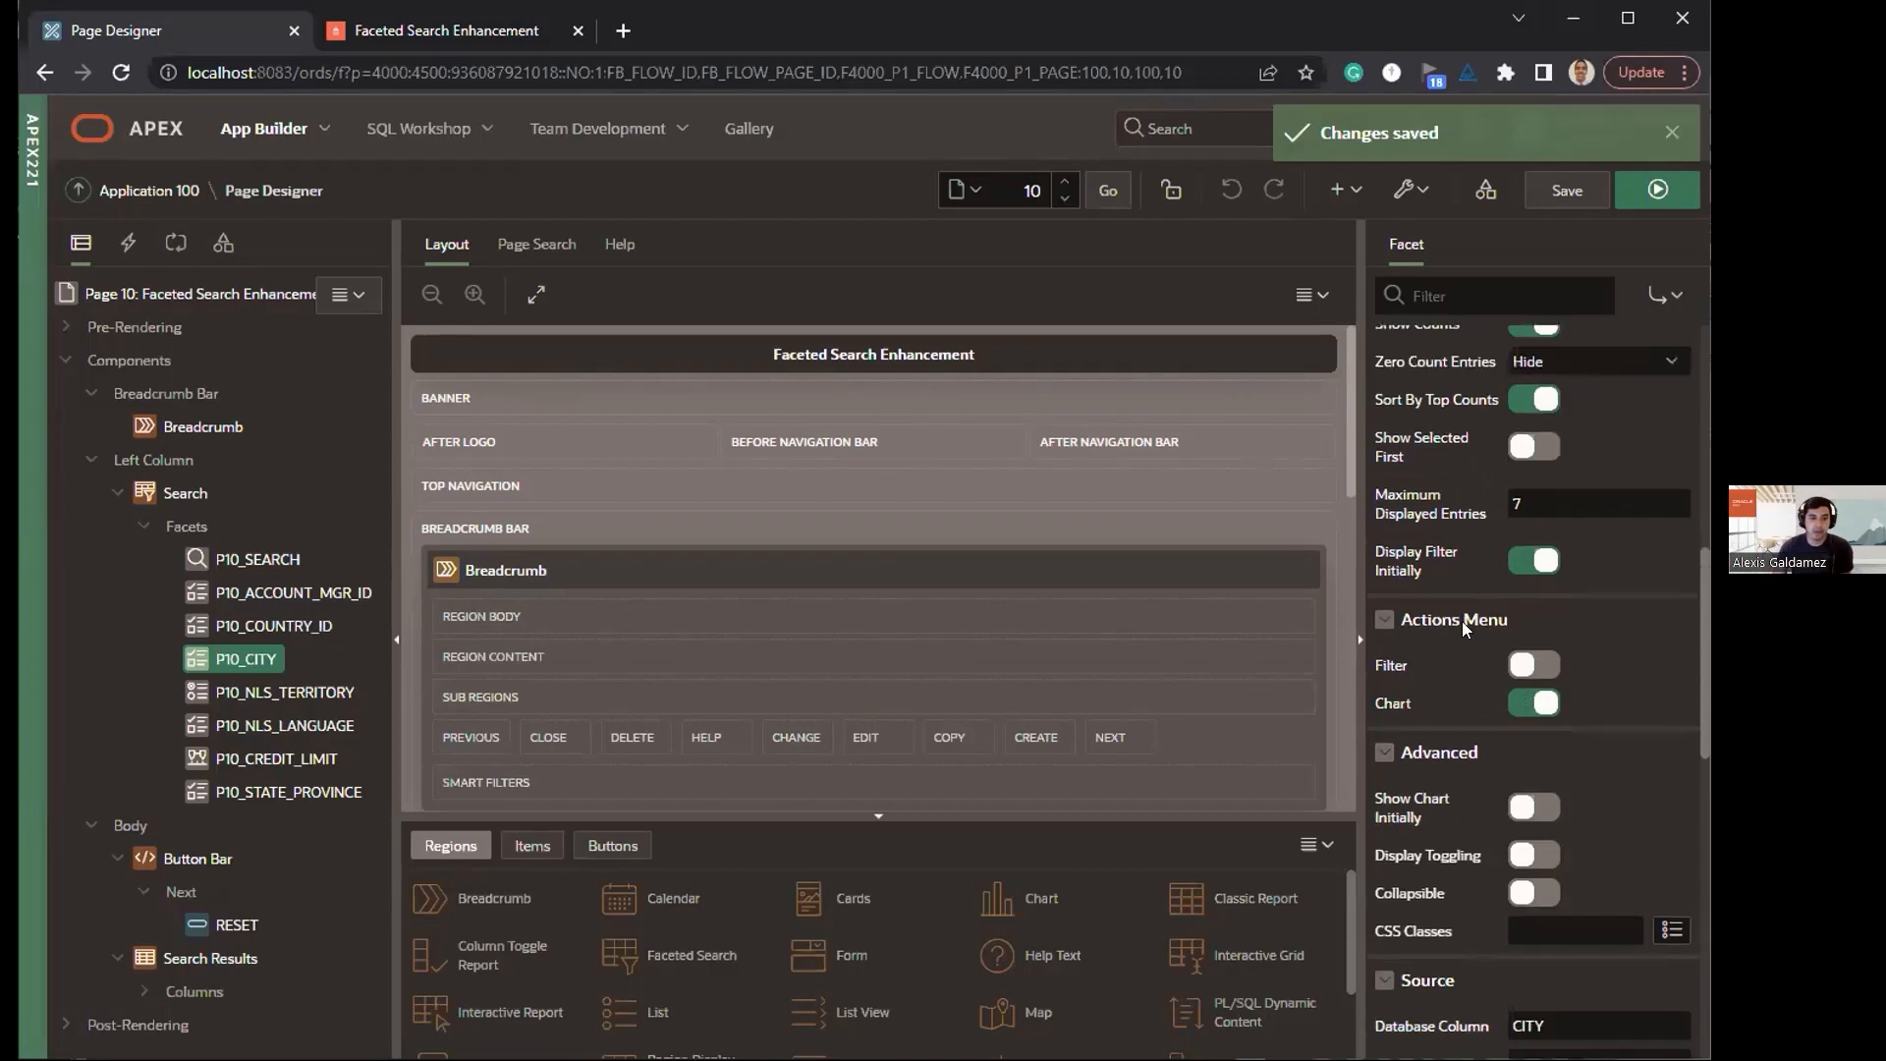
{"action": "left_click", "coordinate": [1524, 766]}
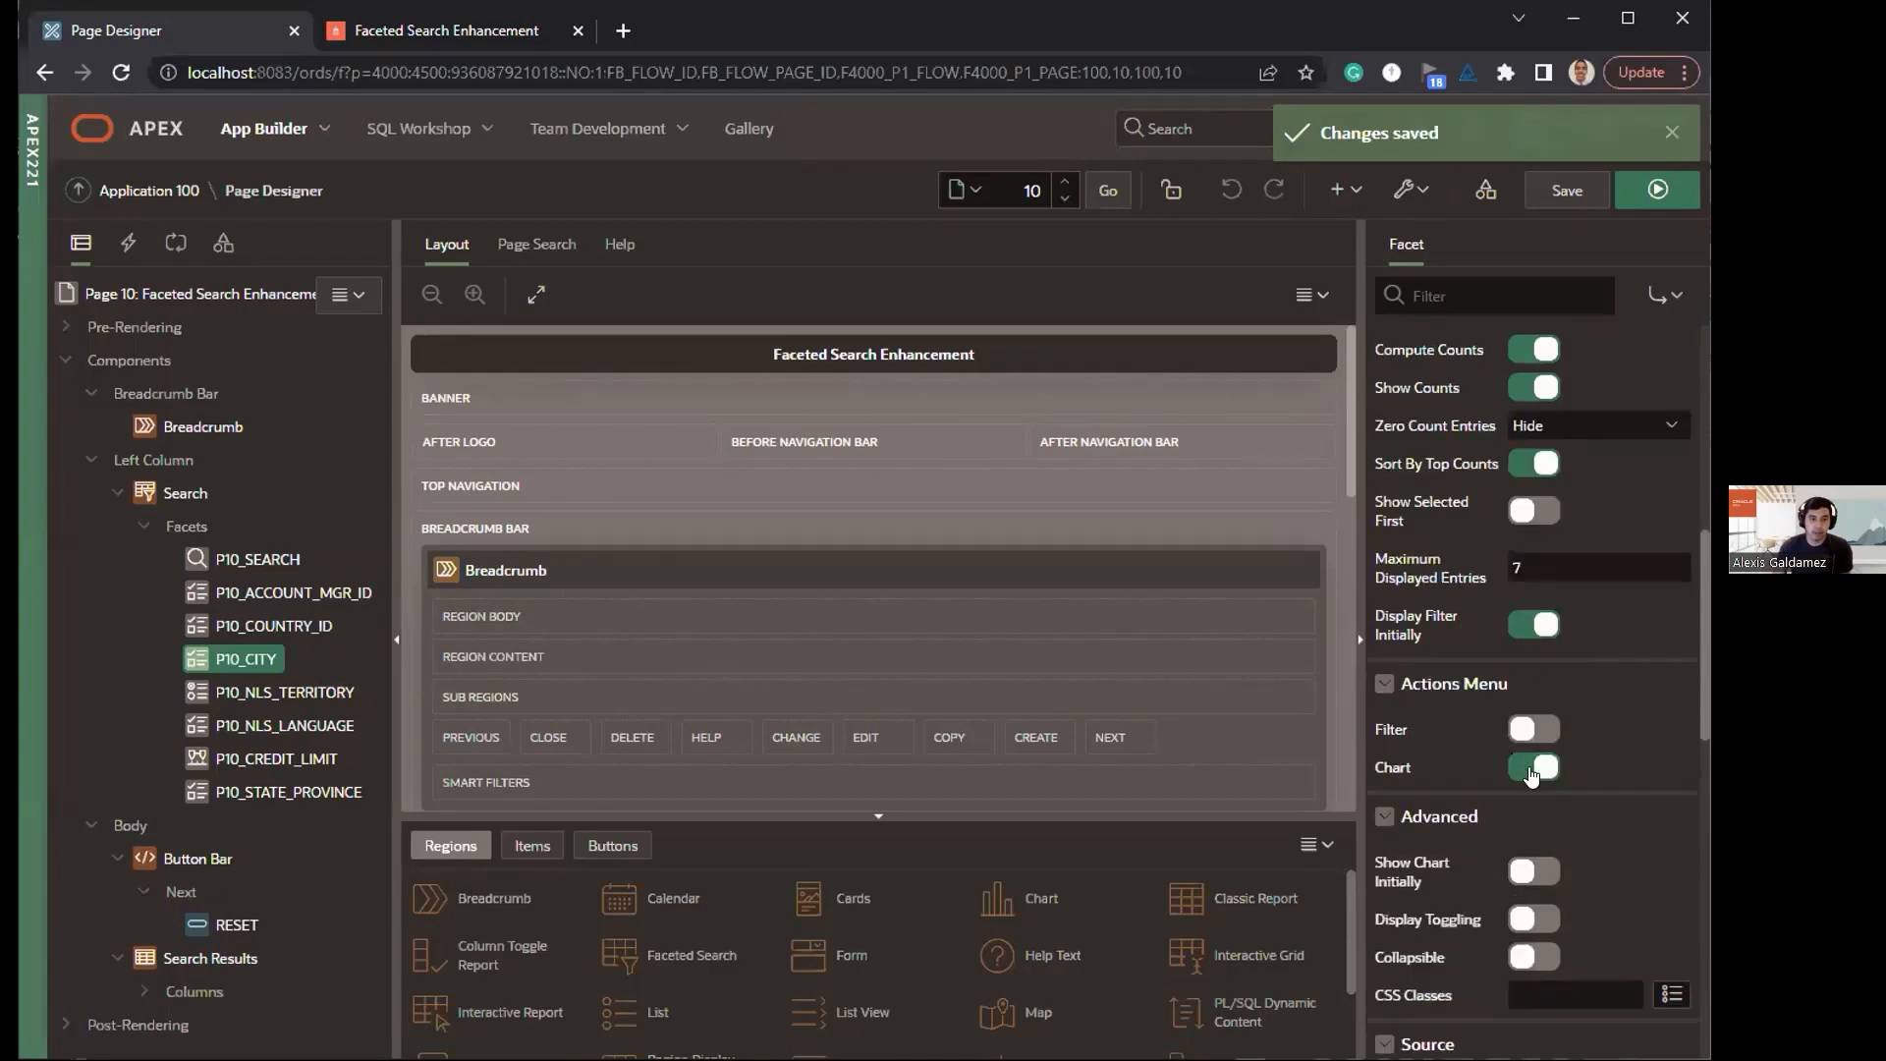
{"action": "left_click", "coordinate": [1527, 625]}
{"action": "scroll", "coordinate": [1468, 806], "scroll_direction": "down", "scroll_amount": 1}
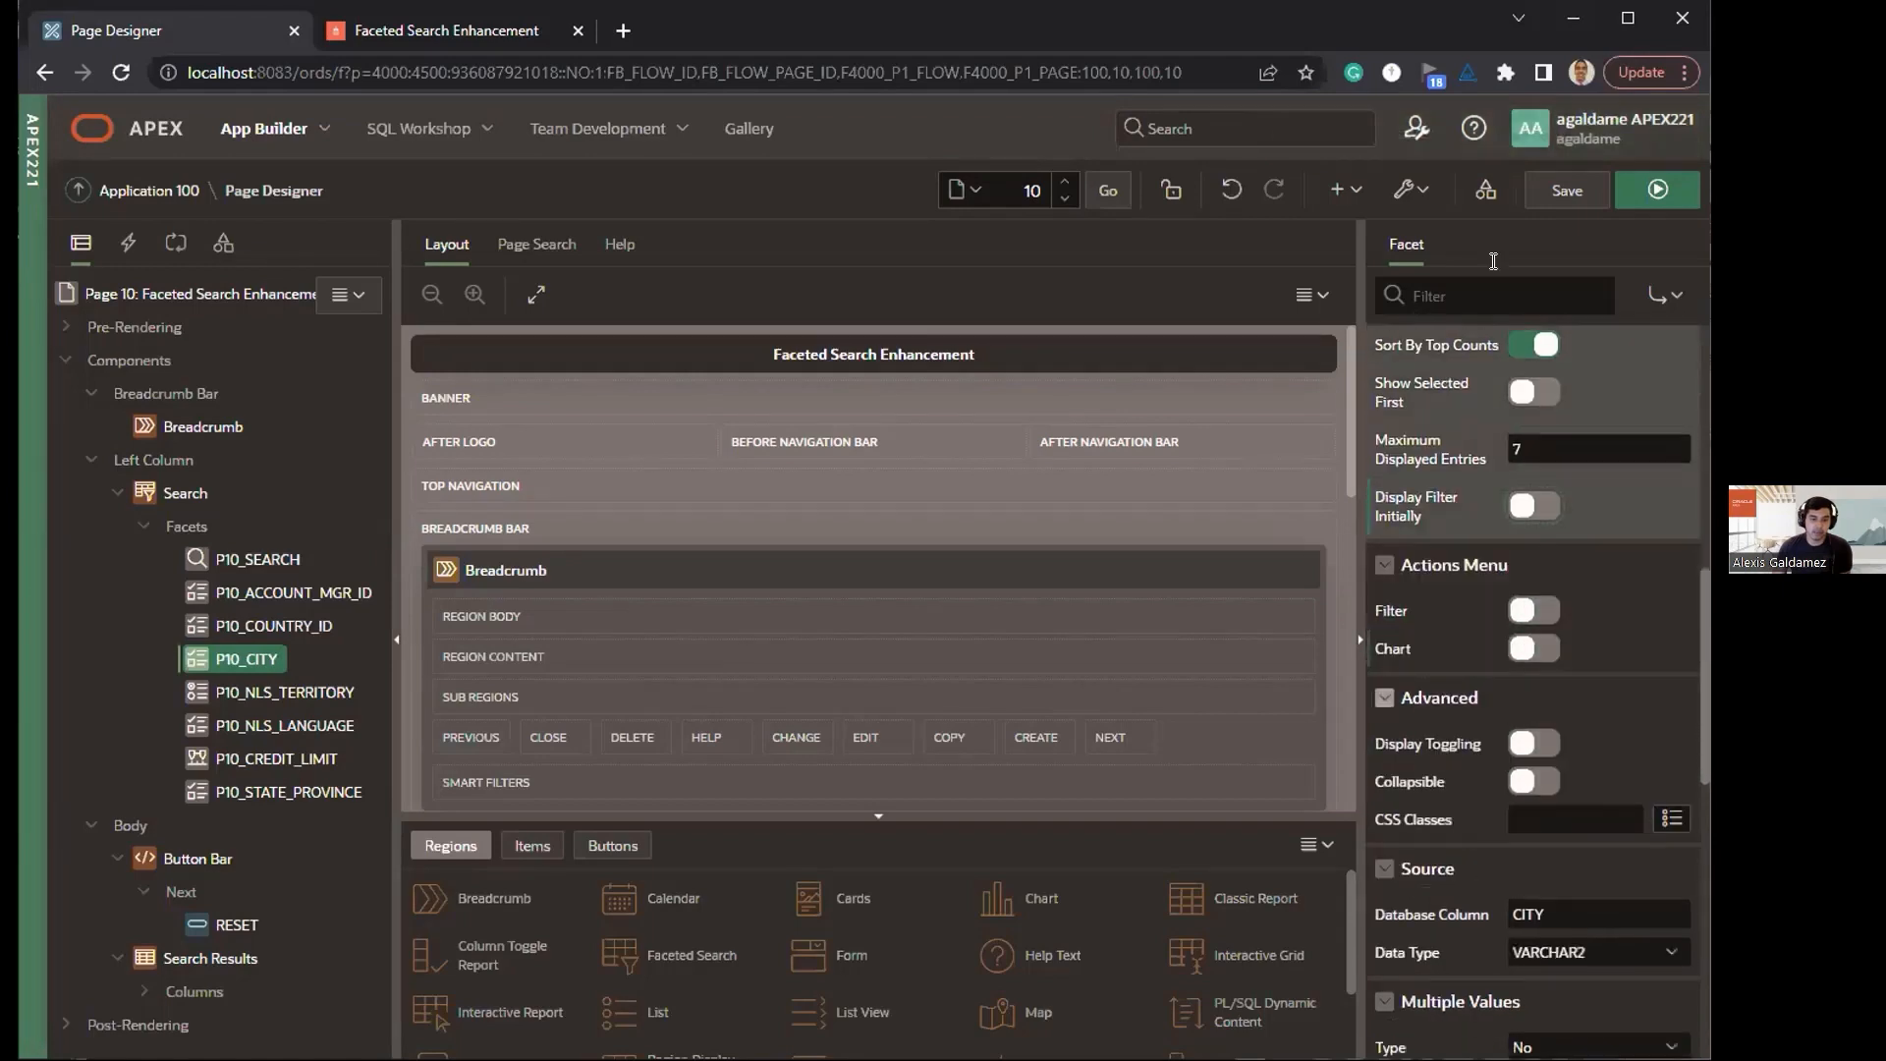
{"action": "left_click", "coordinate": [1567, 190]}
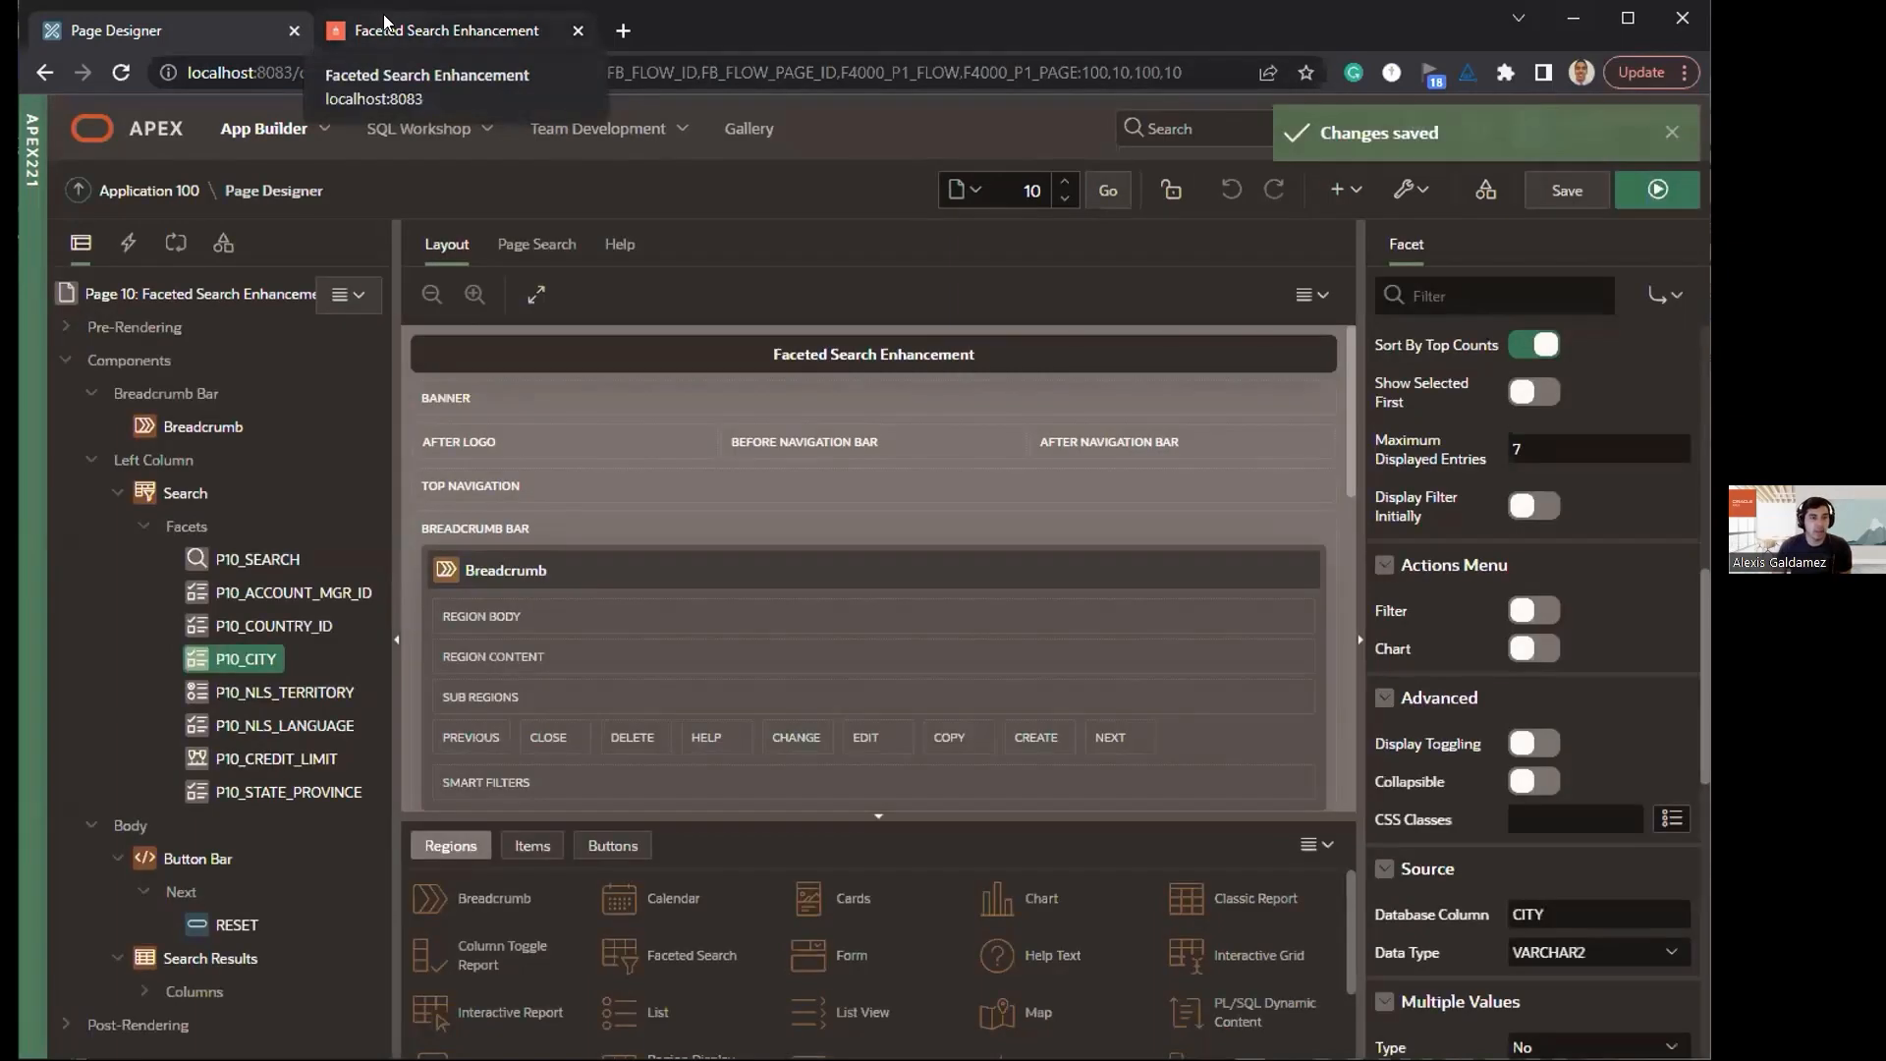
Step: Reload the running Faceted Search Enhancement page and examine the City facet without filter or chart actions
{"action": "left_click", "coordinate": [384, 22]}
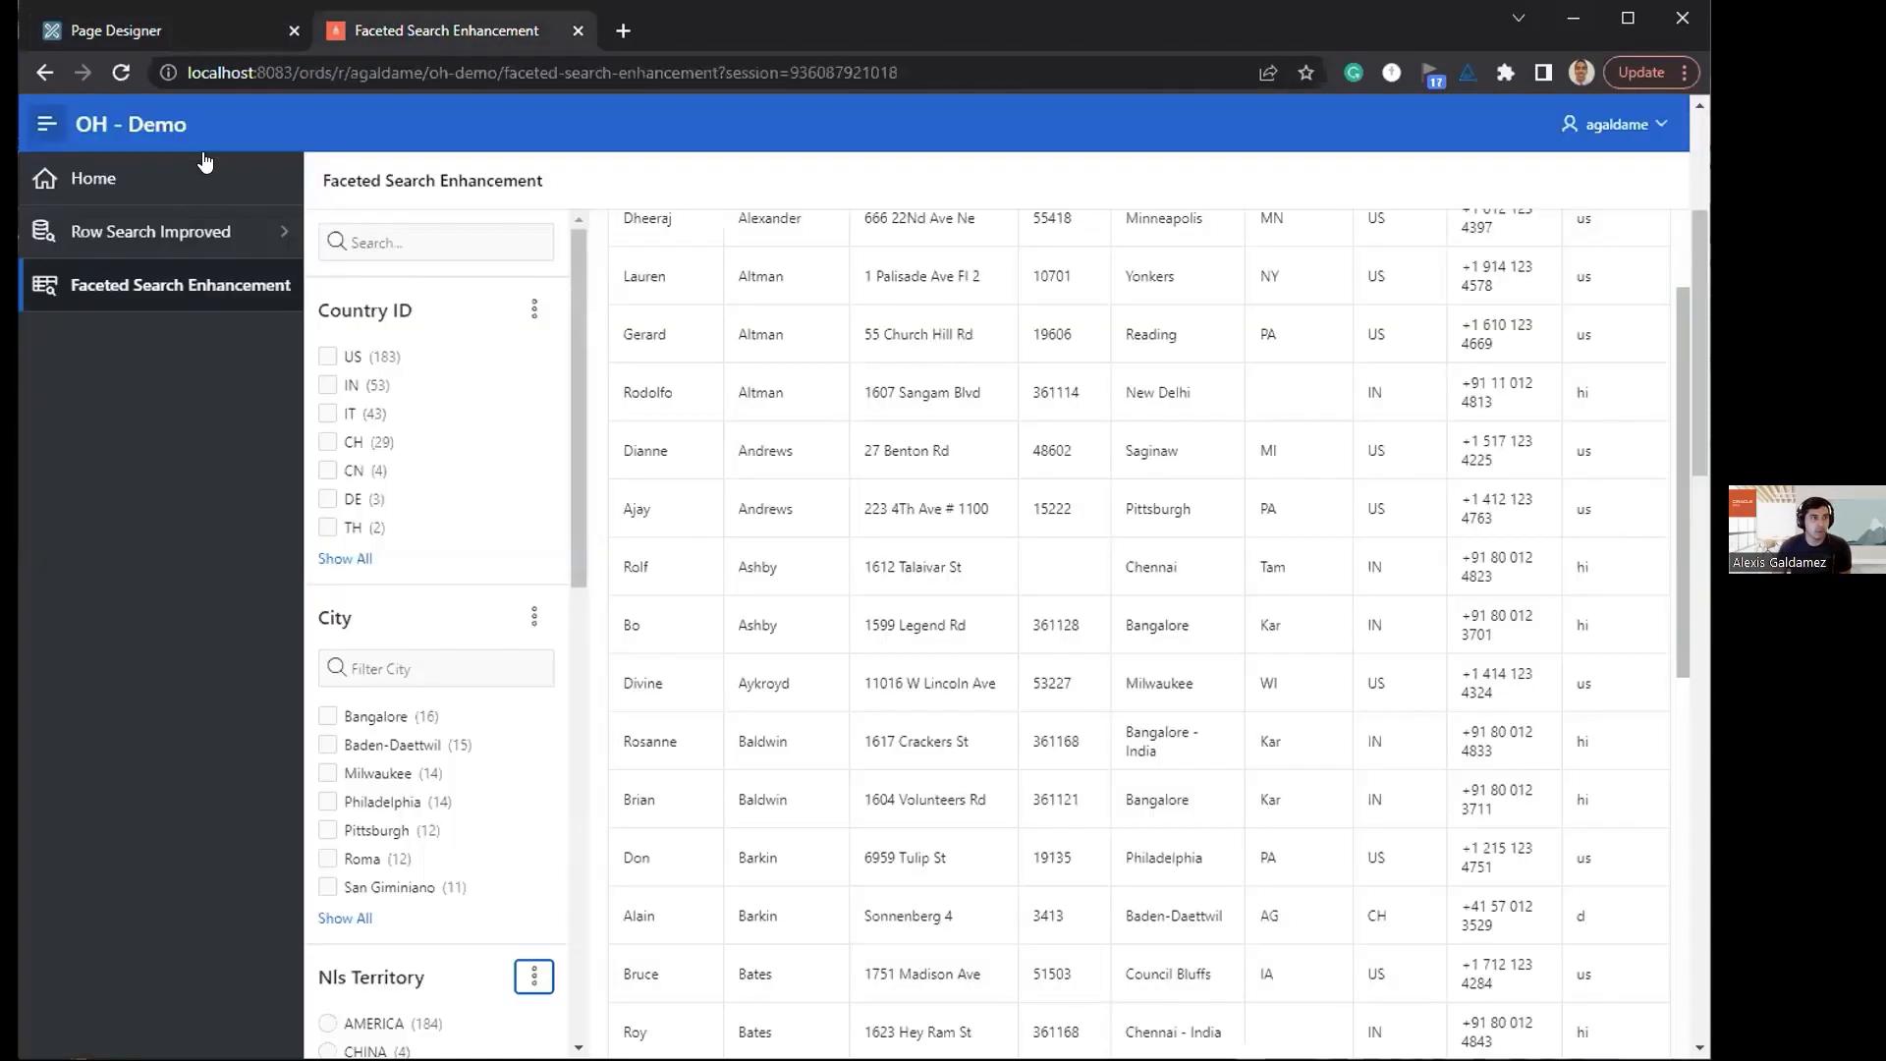
{"action": "right_click", "coordinate": [119, 74]}
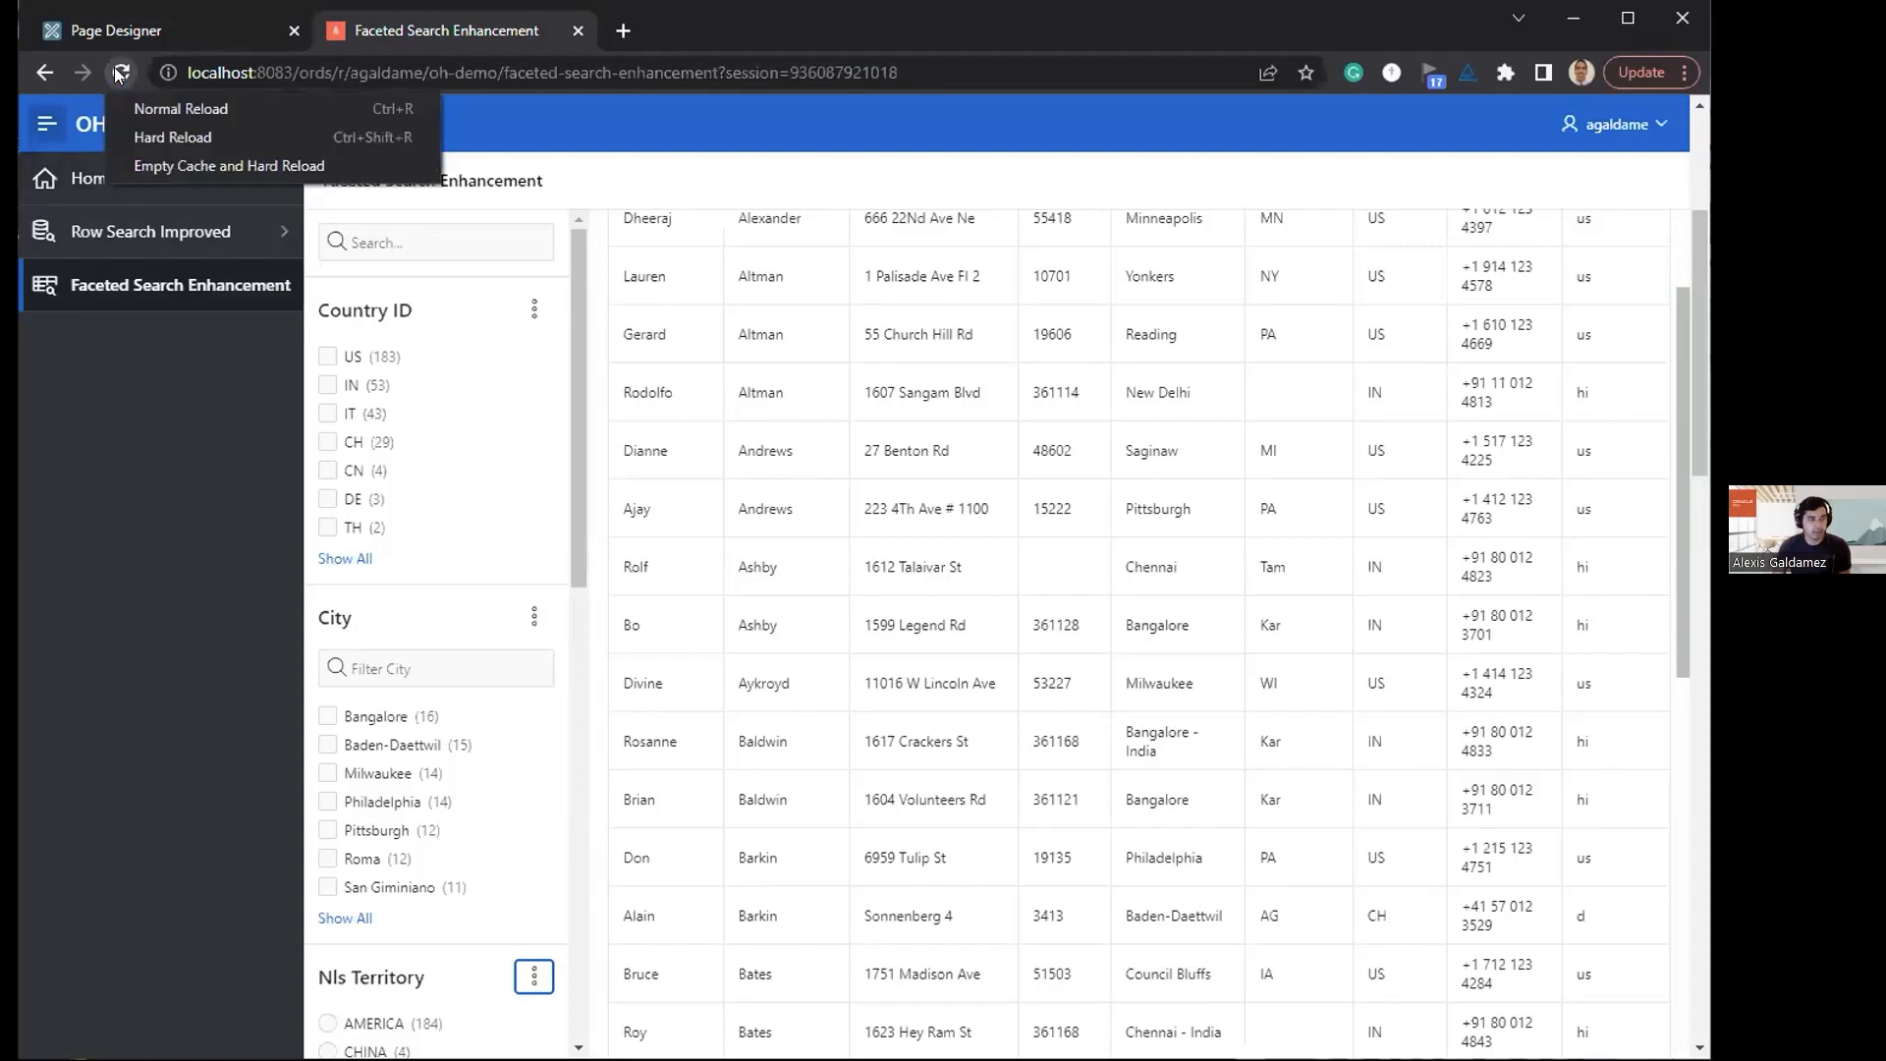
{"action": "left_click", "coordinate": [209, 285]}
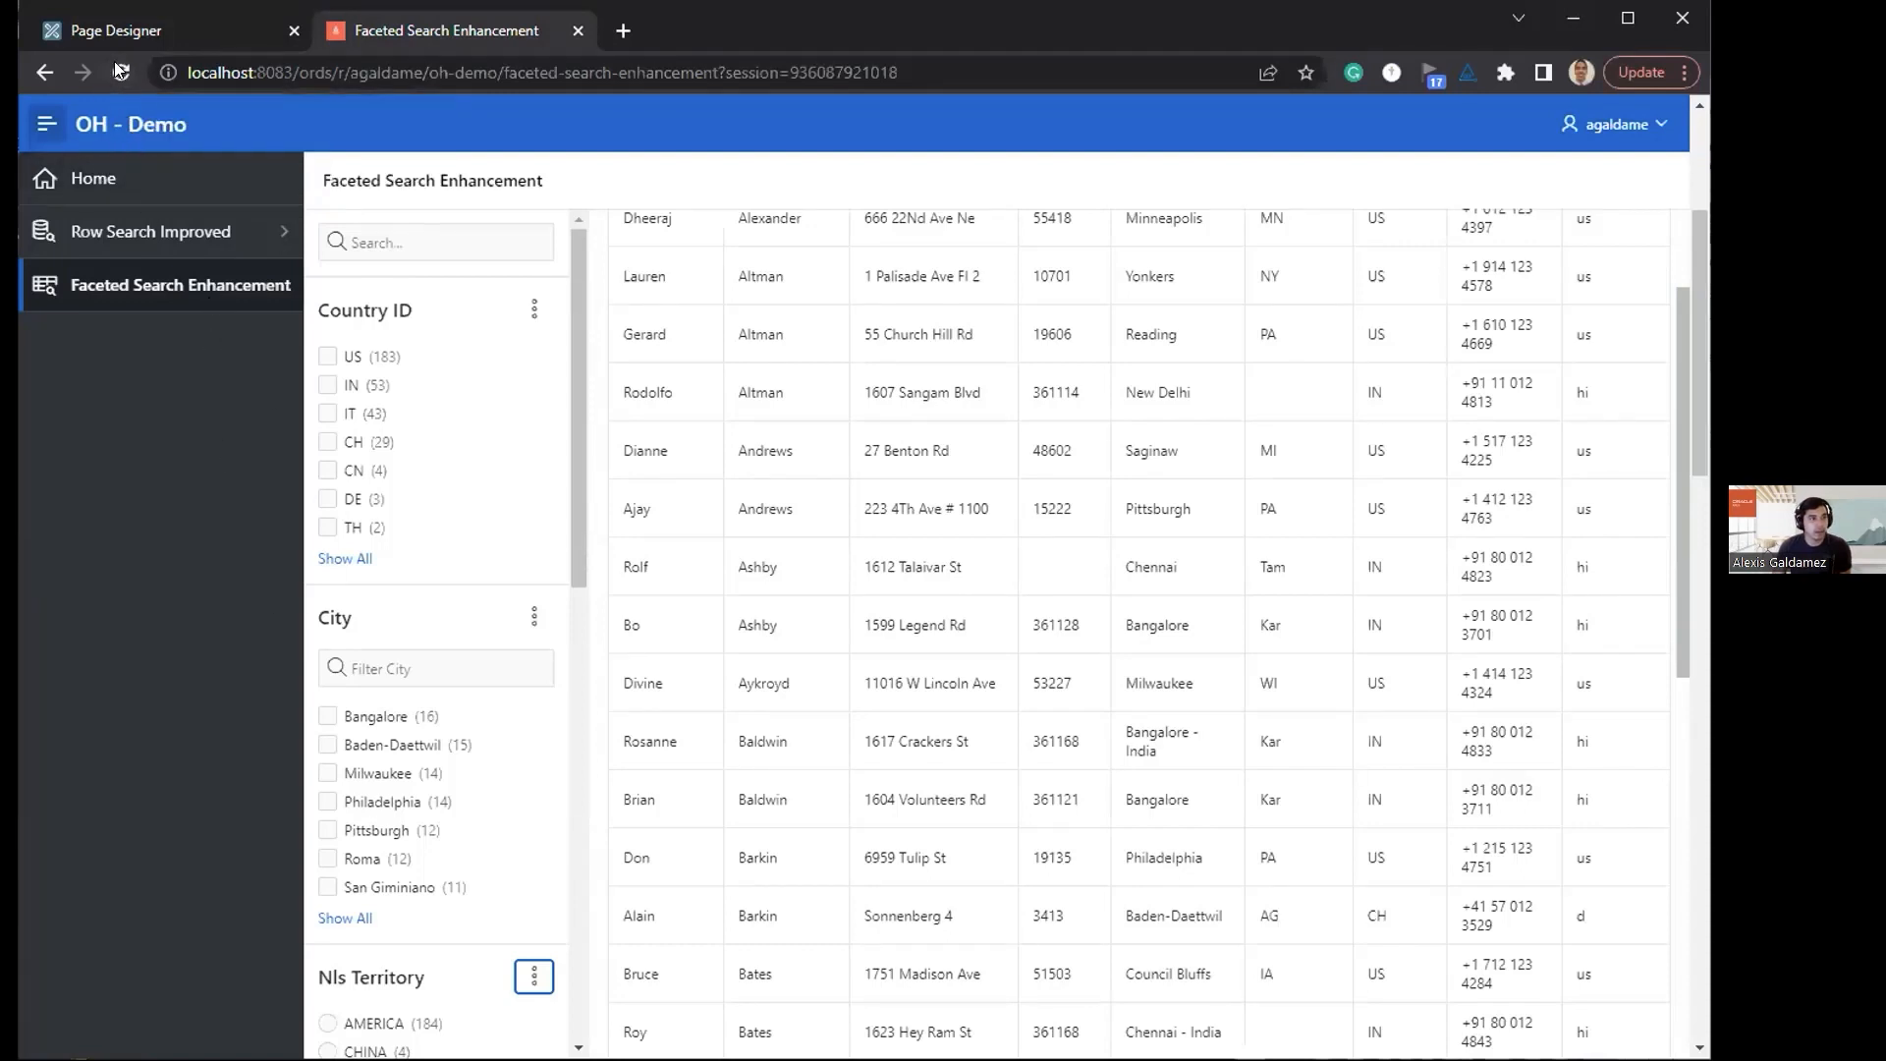
{"action": "scroll", "coordinate": [442, 560], "scroll_direction": "down", "scroll_amount": 3}
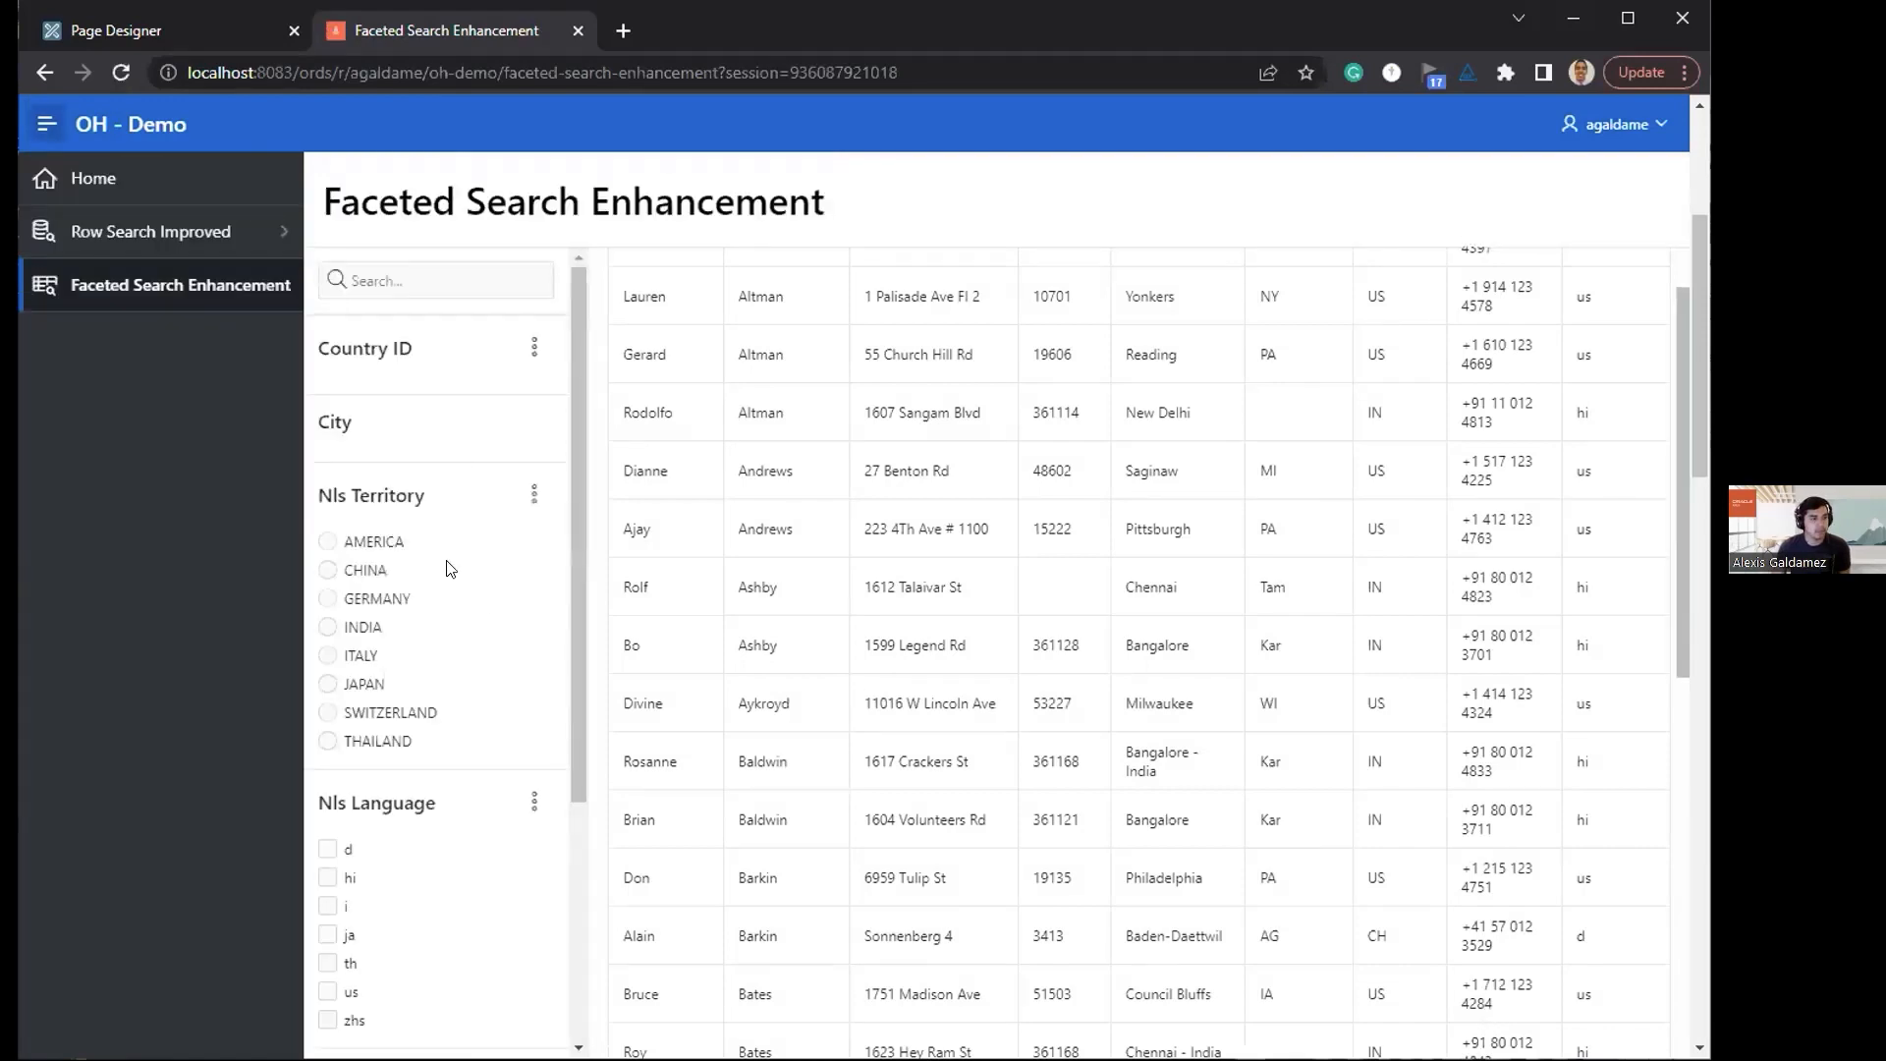
{"action": "scroll", "coordinate": [465, 494], "scroll_direction": "down", "scroll_amount": 1}
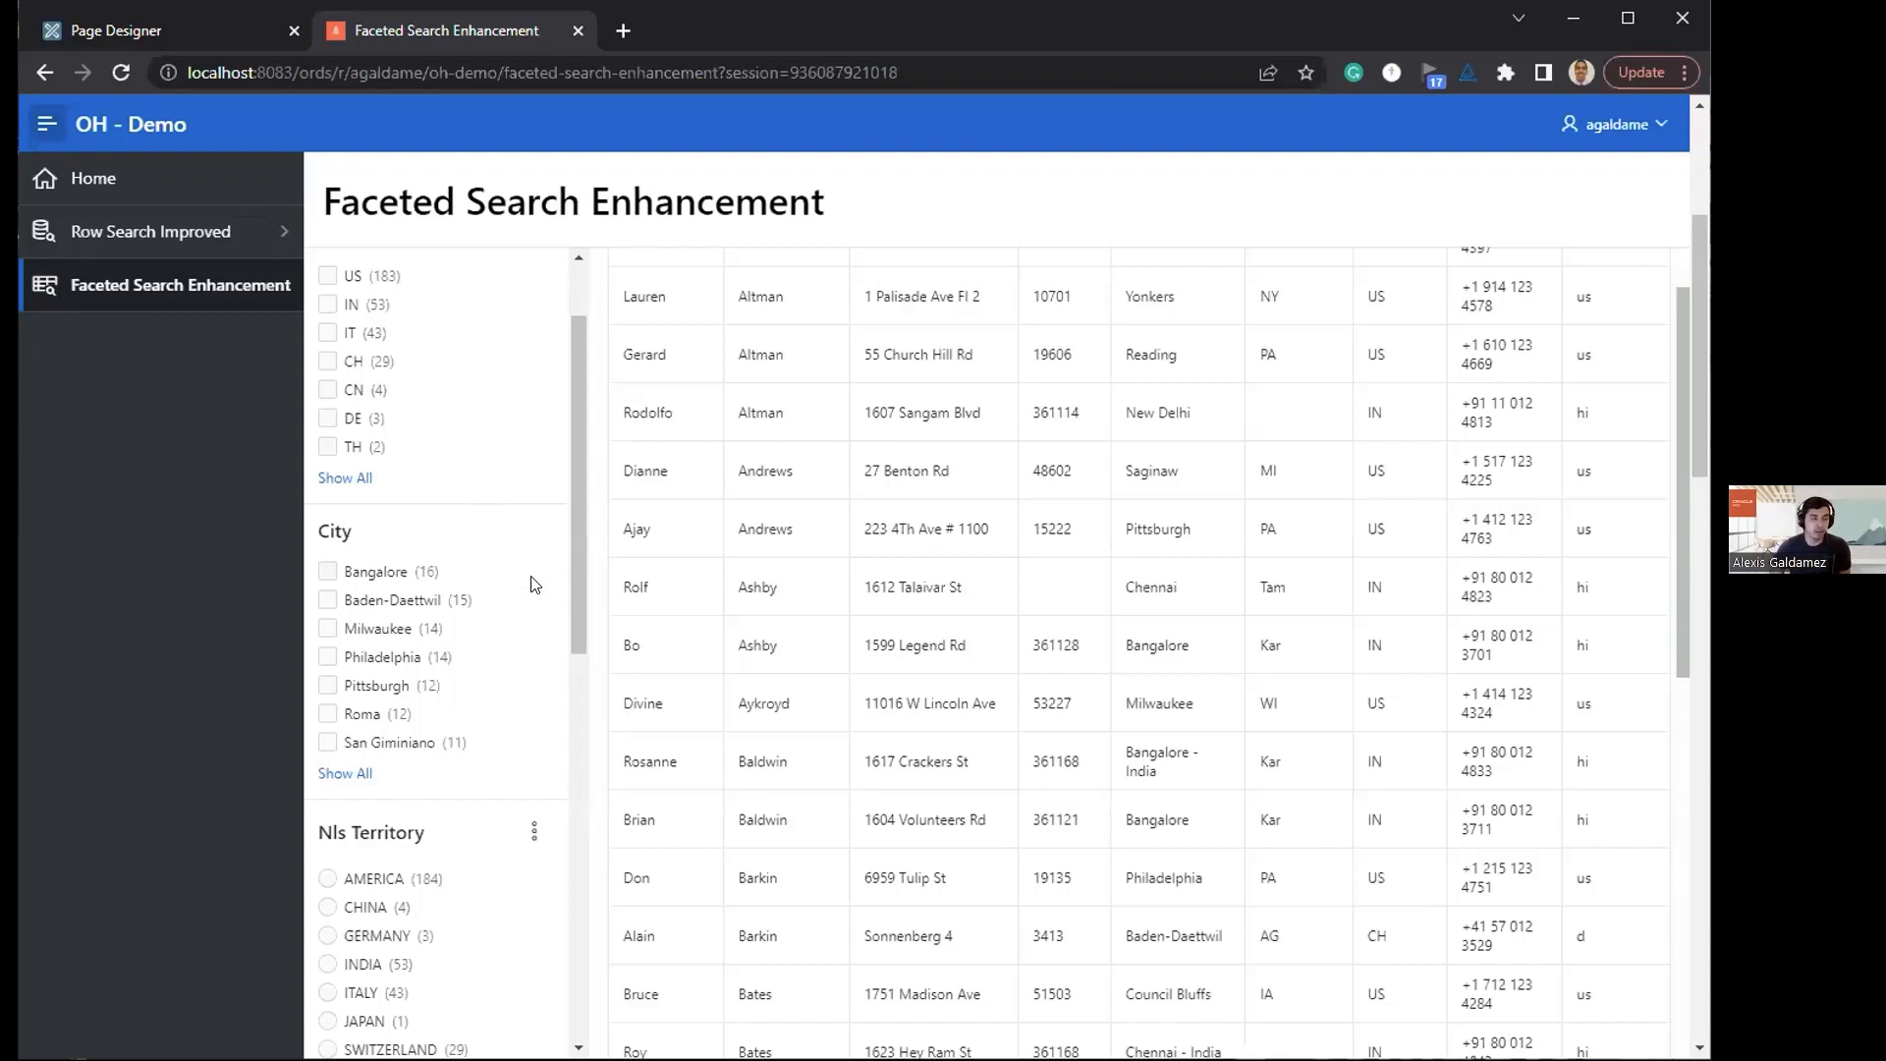
{"action": "scroll", "coordinate": [531, 584], "scroll_direction": "up", "scroll_amount": 2}
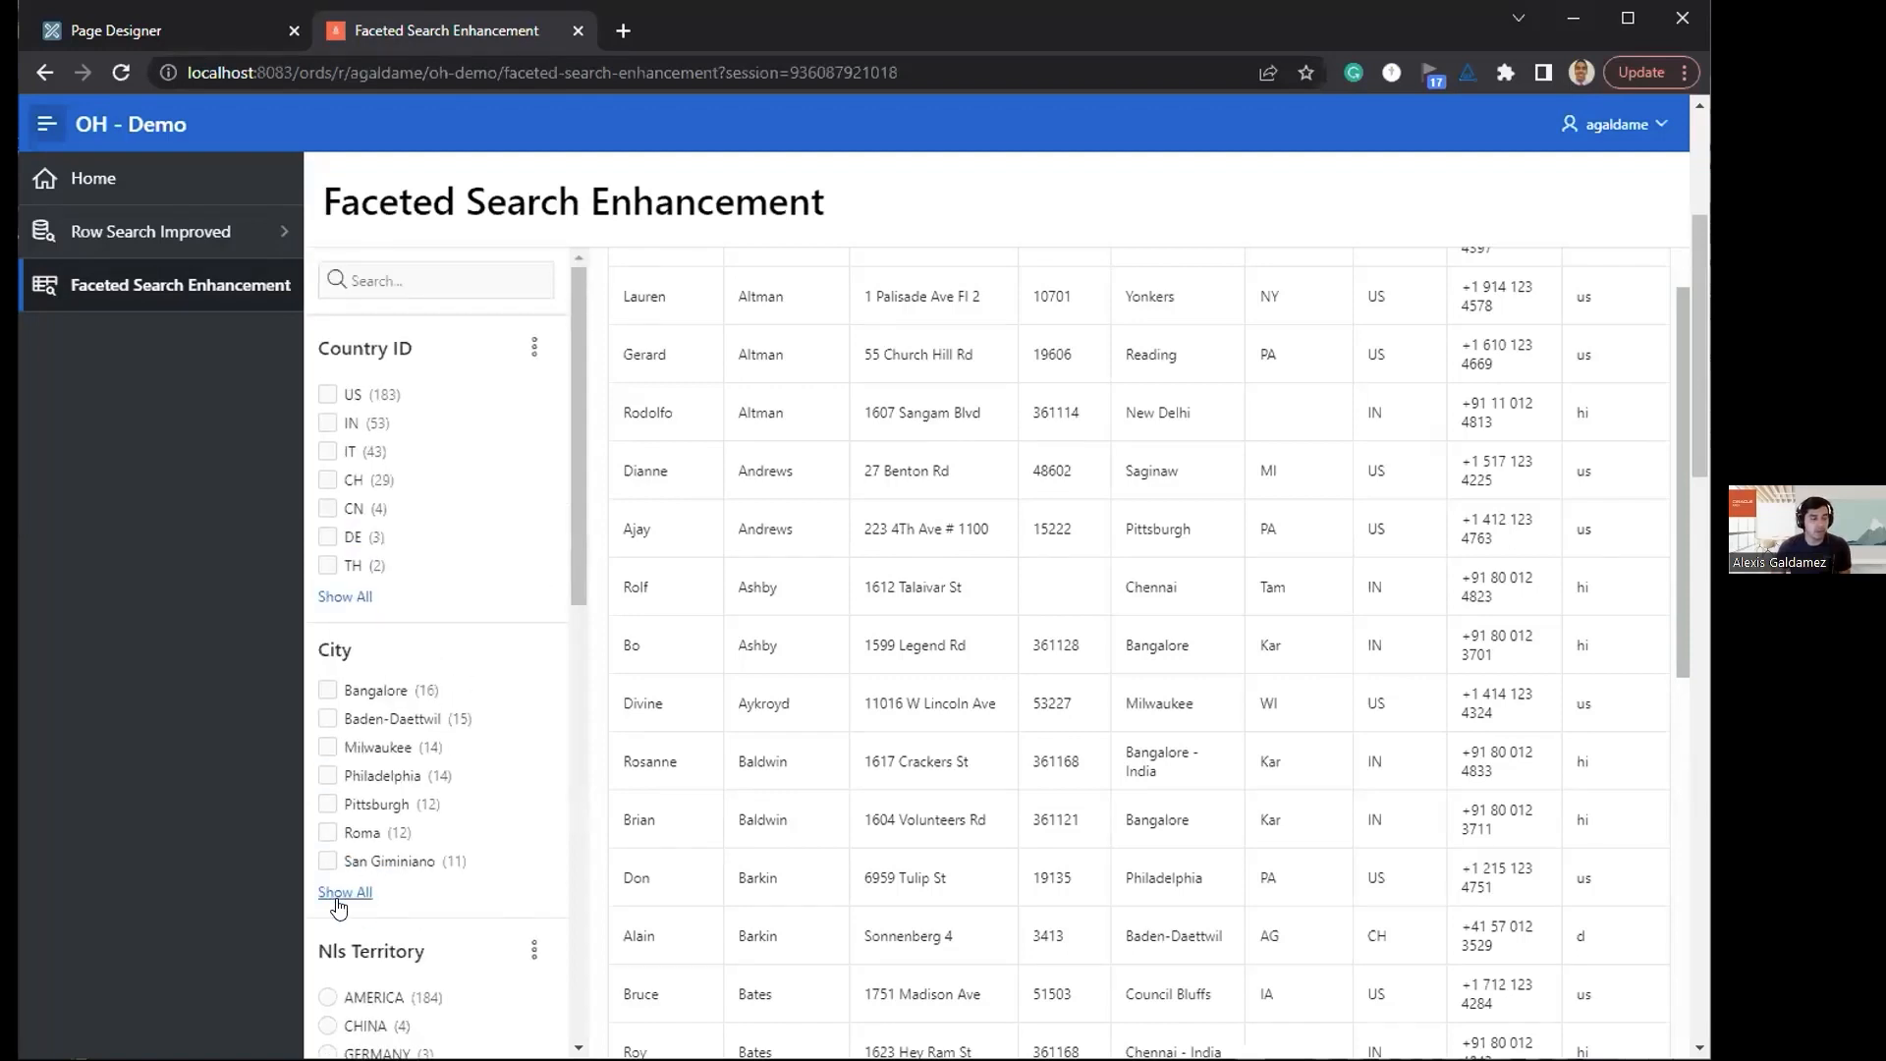
Step: Expand the City facet to list all of its values and look through them
{"action": "left_click", "coordinate": [338, 894]}
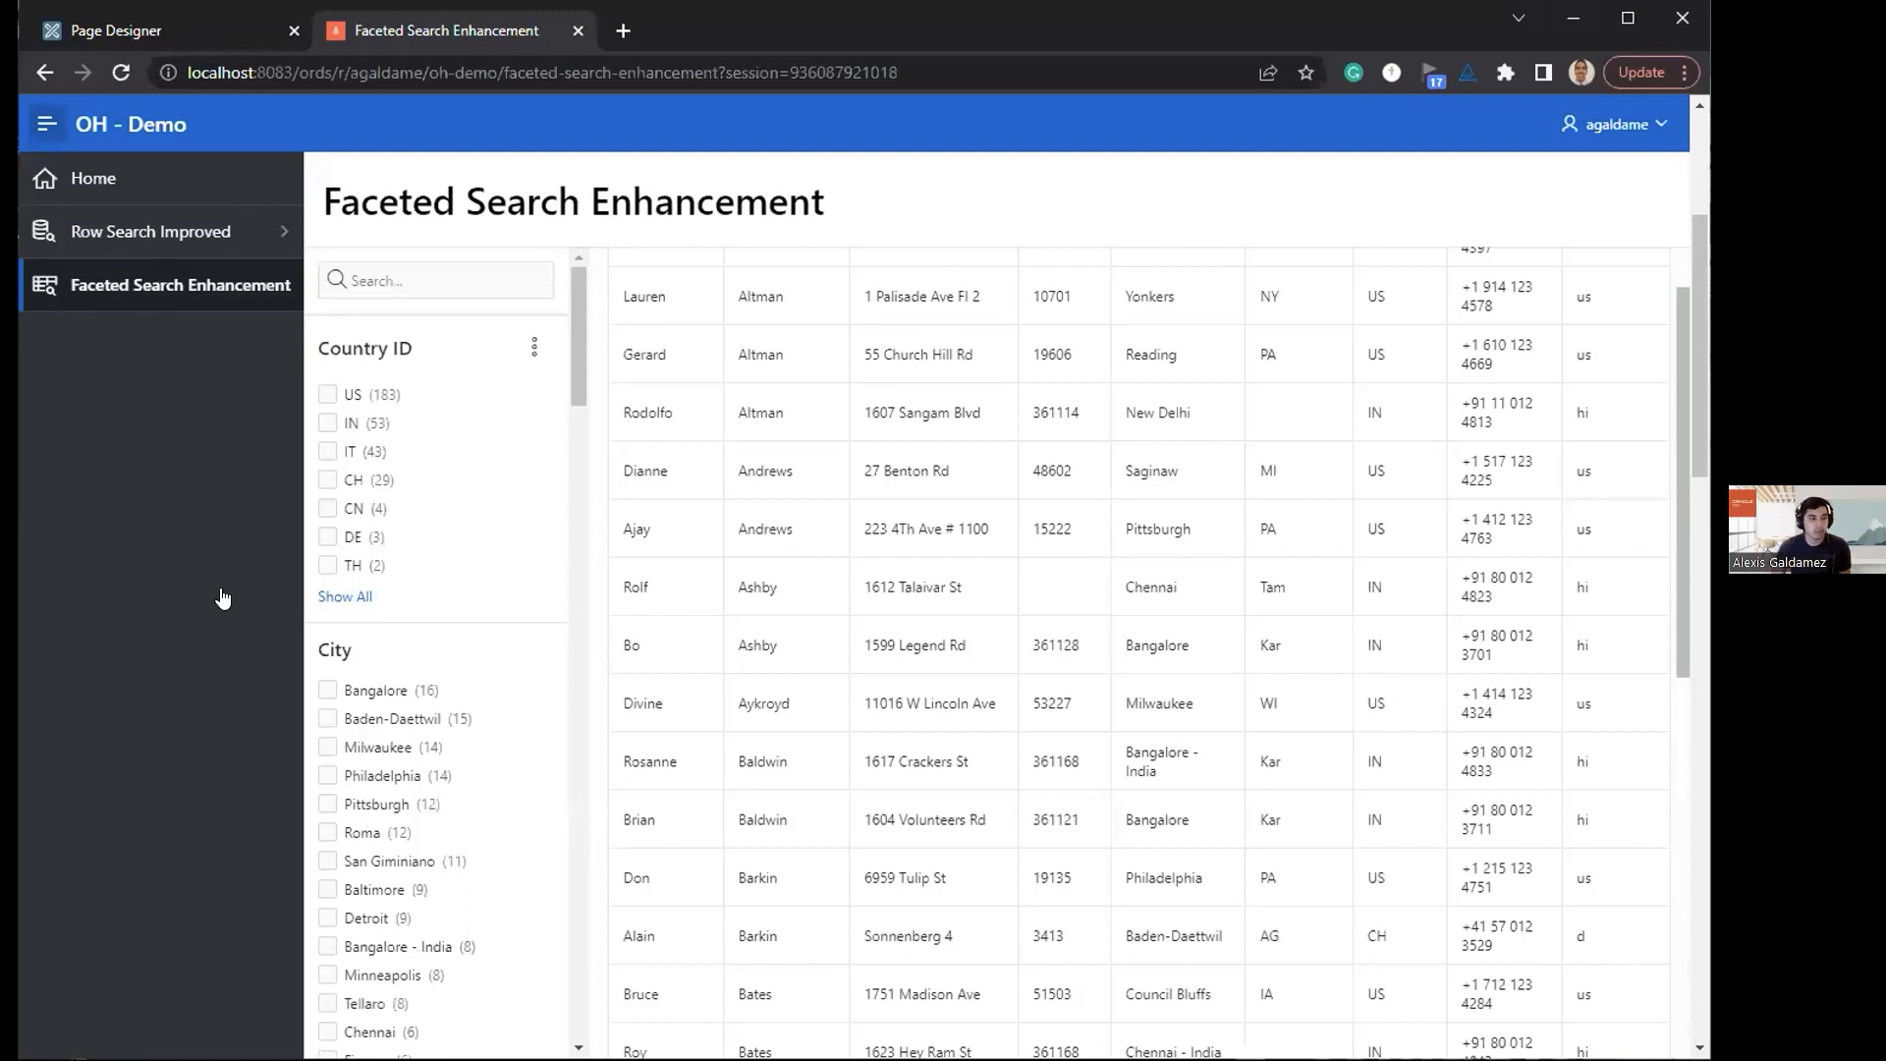
{"action": "scroll", "coordinate": [324, 510], "scroll_direction": "down", "scroll_amount": 5}
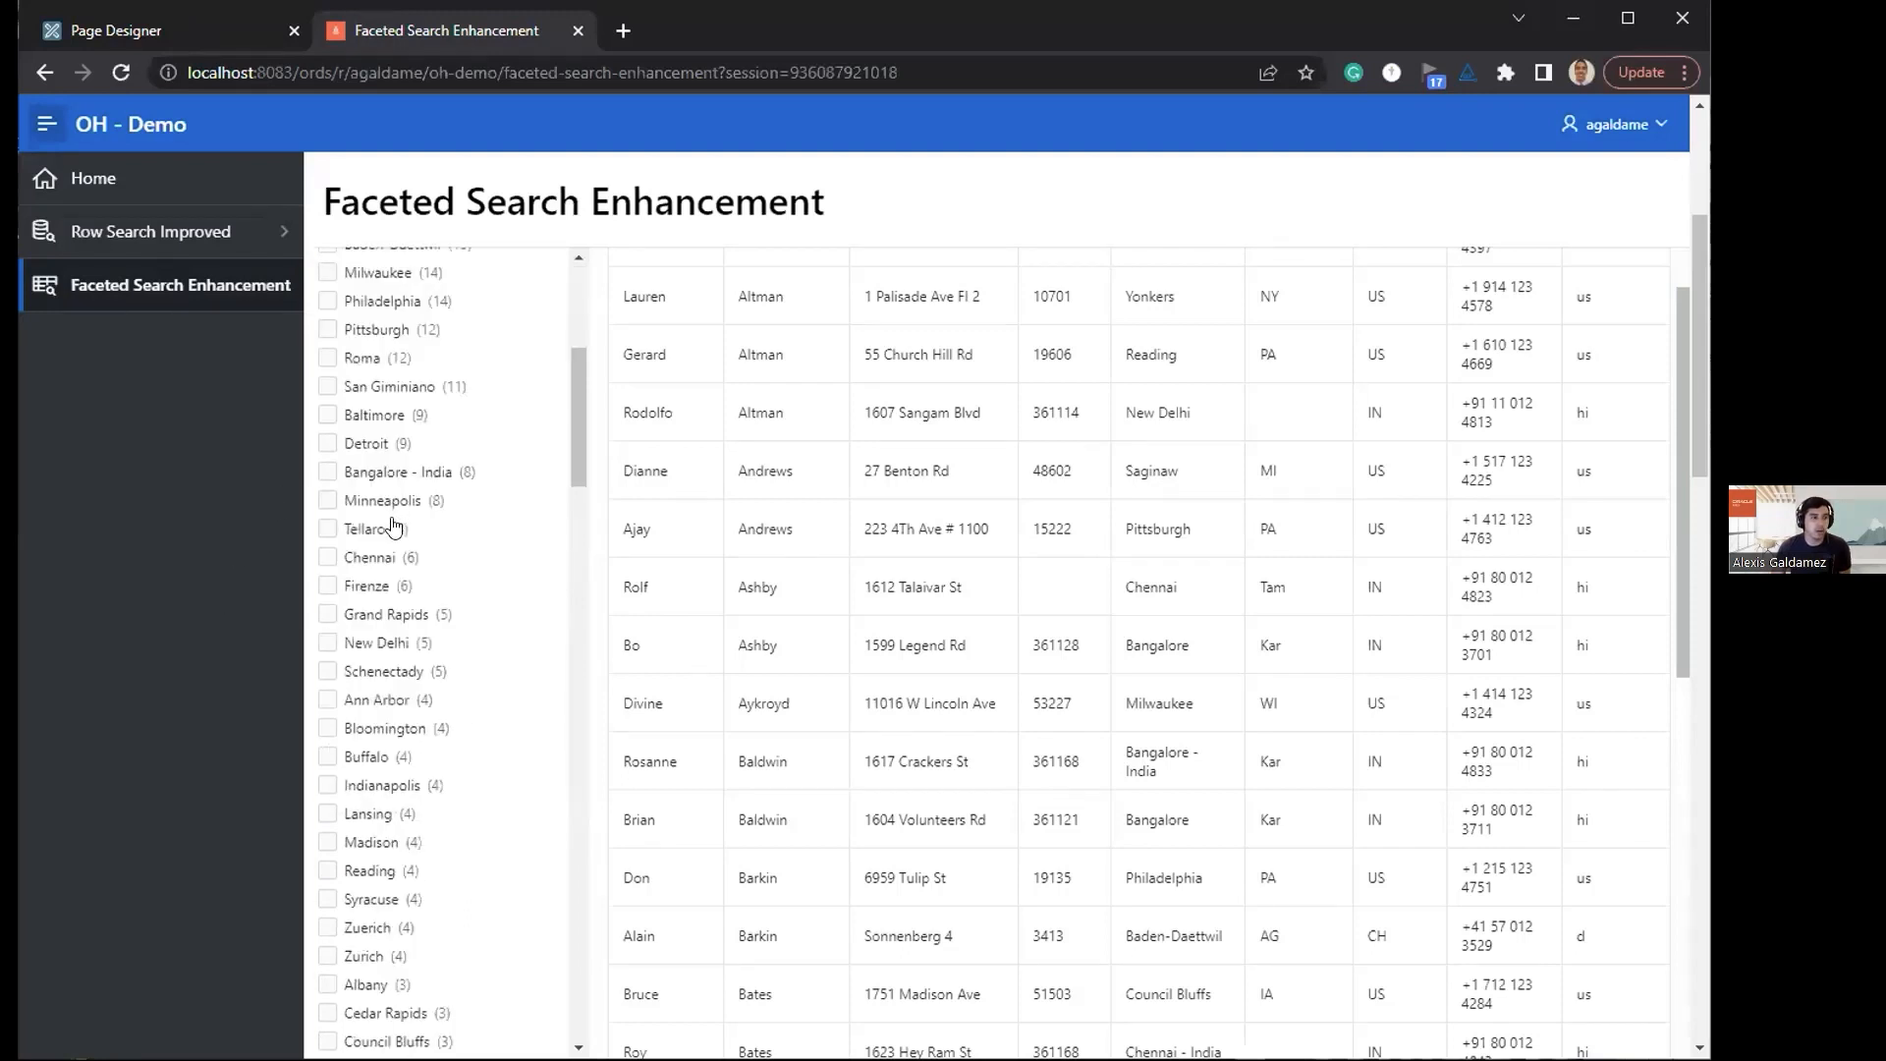
{"action": "scroll", "coordinate": [387, 551], "scroll_direction": "up", "scroll_amount": 2}
{"action": "scroll", "coordinate": [387, 511], "scroll_direction": "up", "scroll_amount": 3}
Step: Filter the results by Country ID IN and review the values offered in the City facet
{"action": "left_click", "coordinate": [328, 422]}
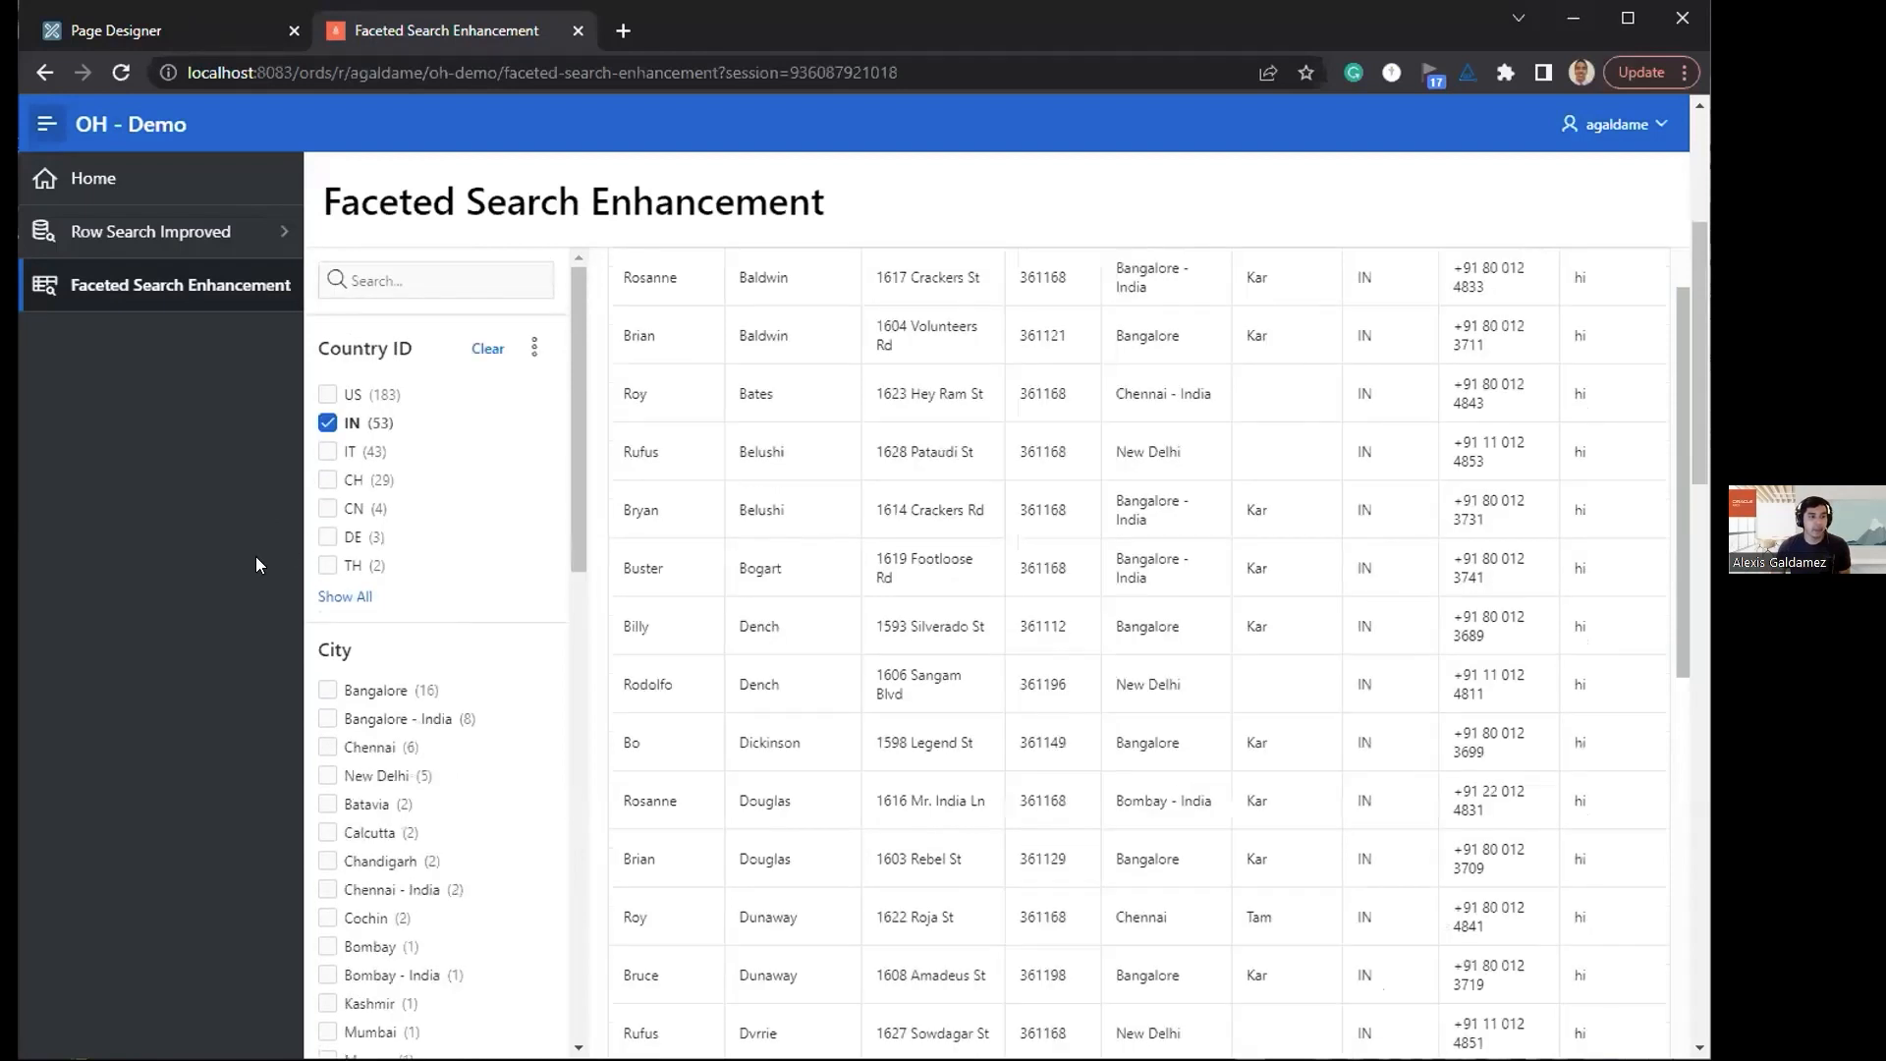
{"action": "scroll", "coordinate": [366, 724], "scroll_direction": "down", "scroll_amount": 4}
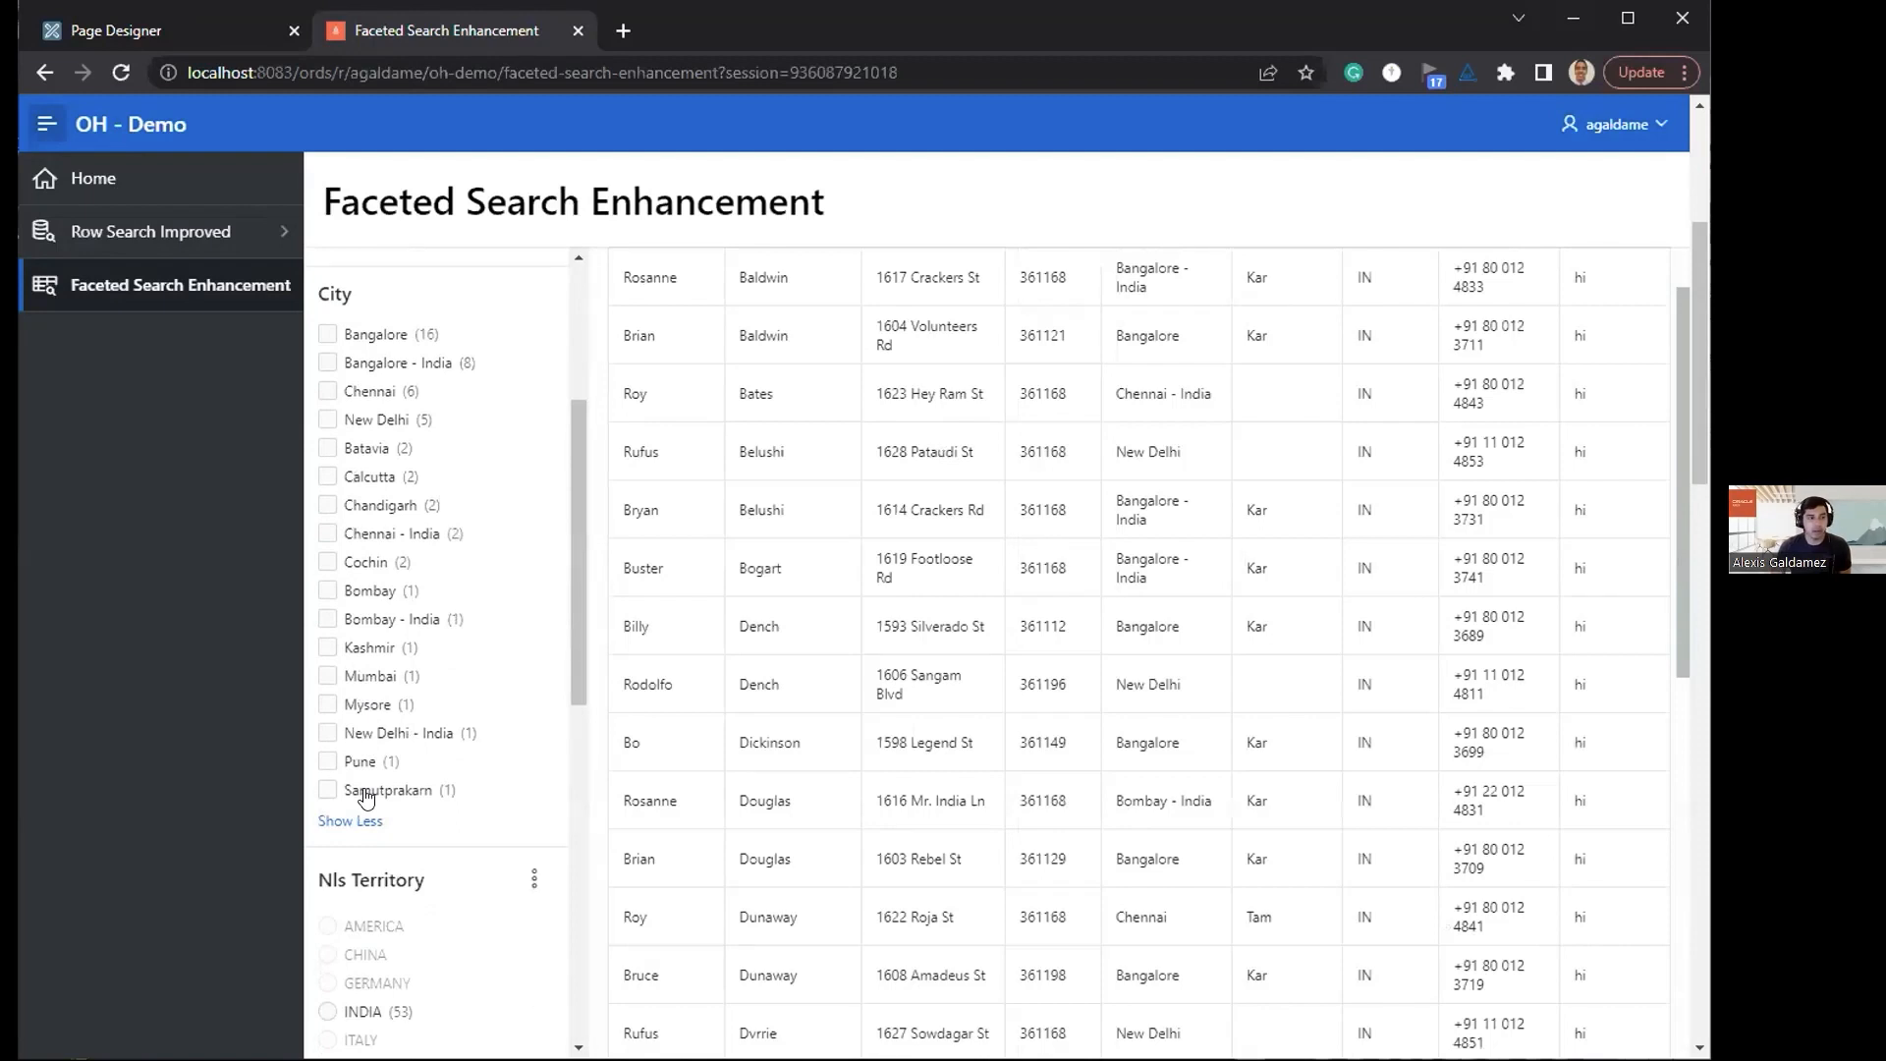
{"action": "scroll", "coordinate": [365, 791], "scroll_direction": "up", "scroll_amount": 3}
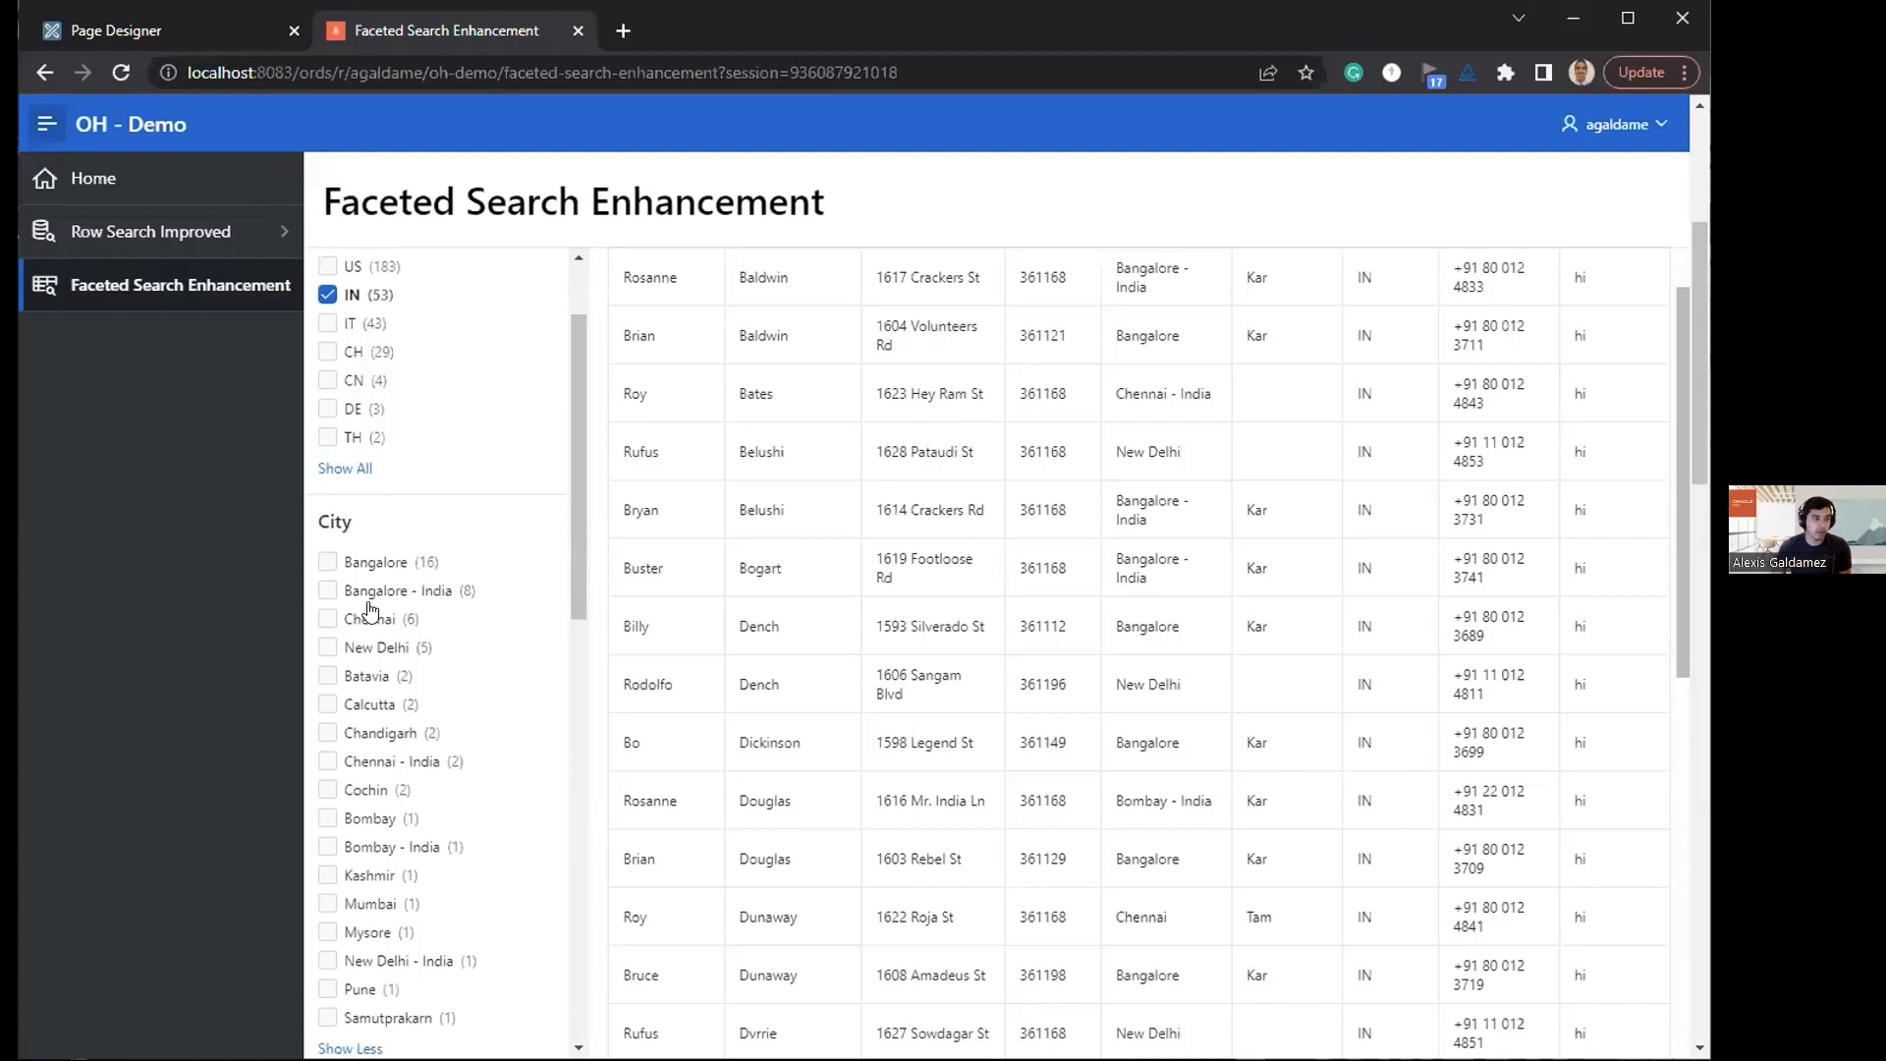
{"action": "scroll", "coordinate": [358, 628], "scroll_direction": "down", "scroll_amount": 3}
{"action": "scroll", "coordinate": [353, 589], "scroll_direction": "up", "scroll_amount": 4}
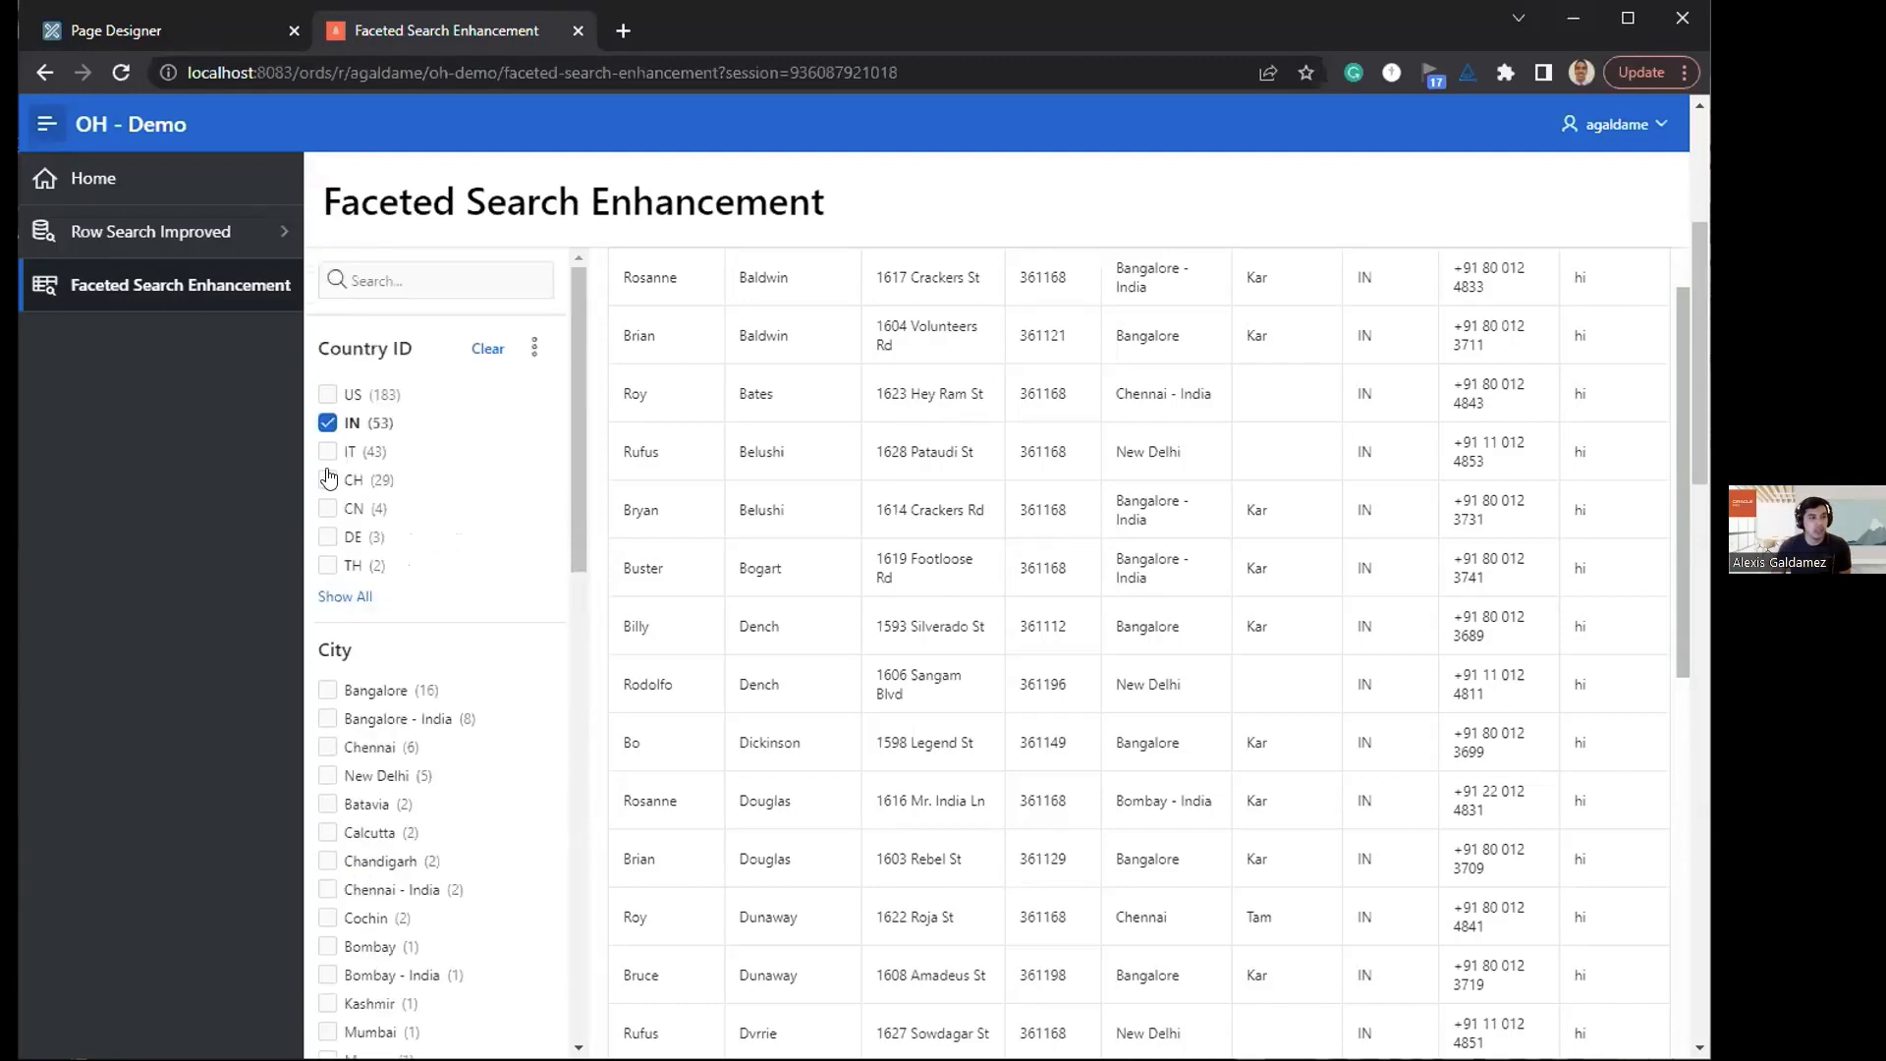
Step: Add US to the Country ID filter and review the expanded City facet values
{"action": "left_click", "coordinate": [327, 394]}
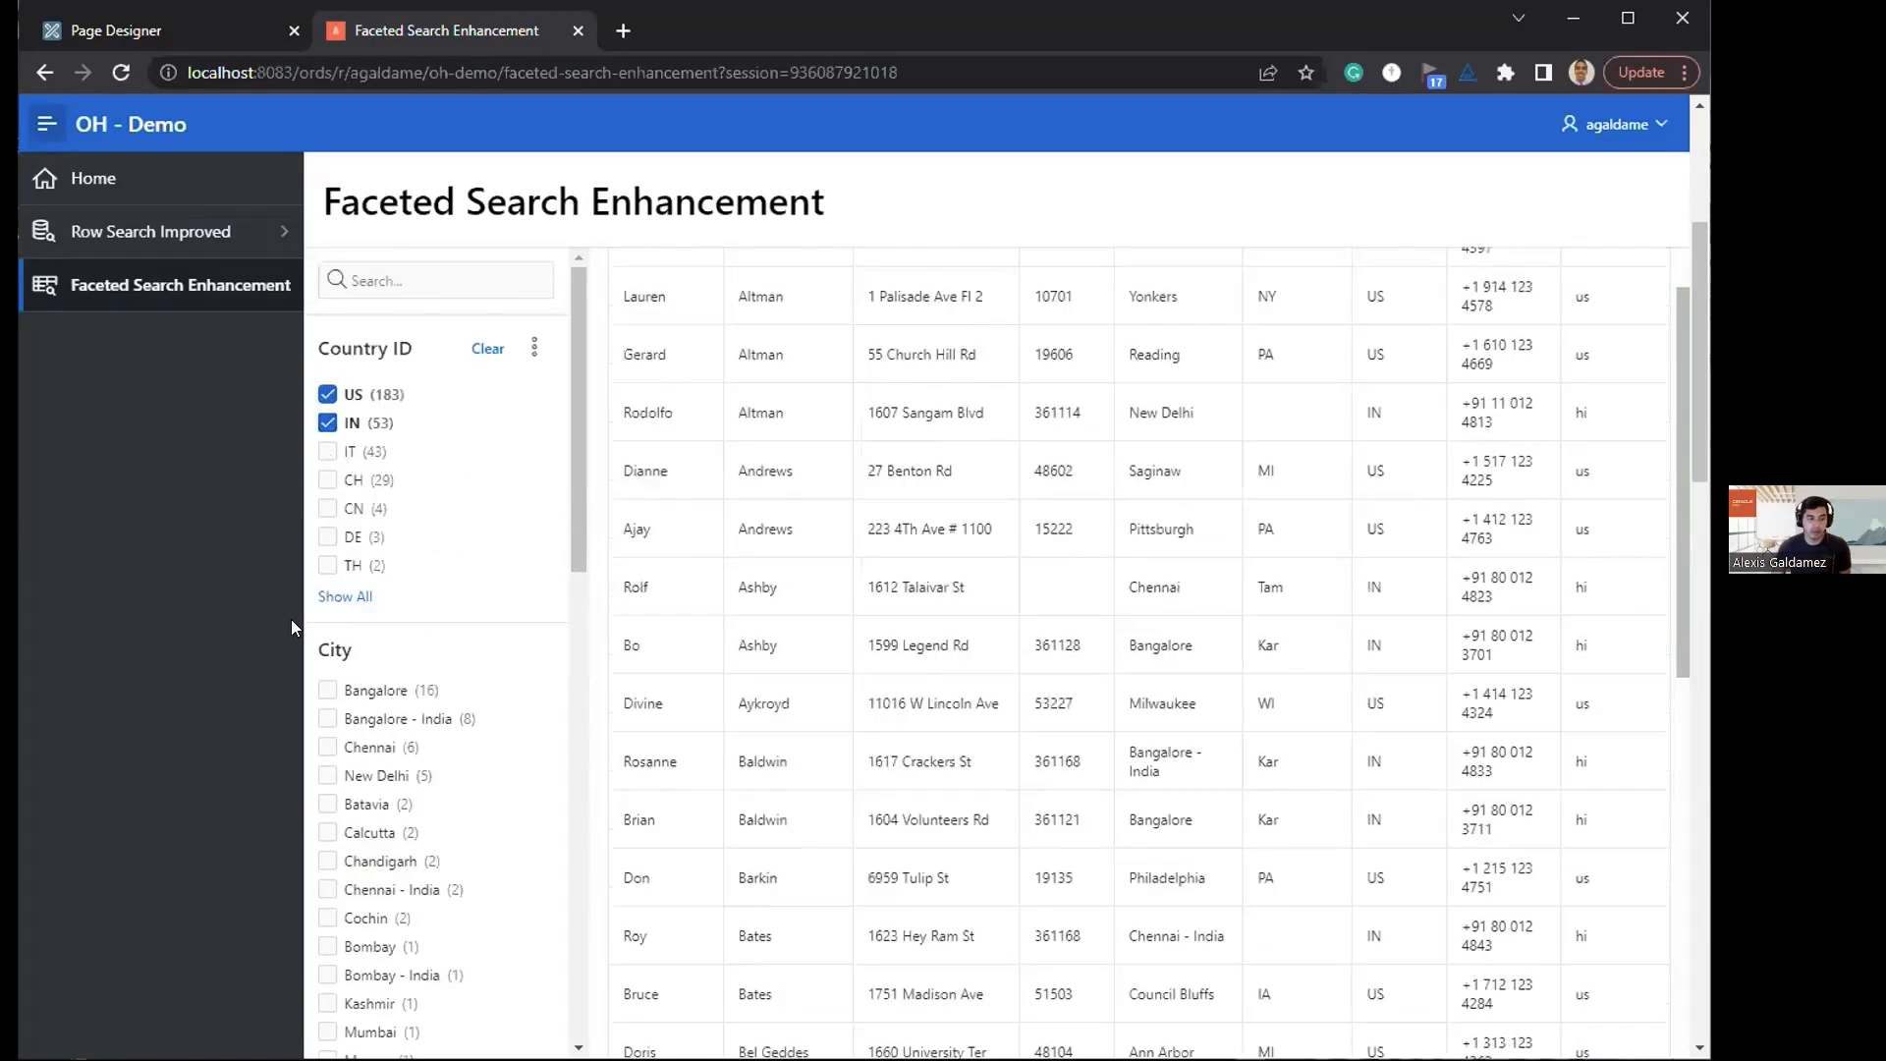
{"action": "scroll", "coordinate": [374, 743], "scroll_direction": "down", "scroll_amount": 15}
{"action": "scroll", "coordinate": [374, 743], "scroll_direction": "down", "scroll_amount": 6}
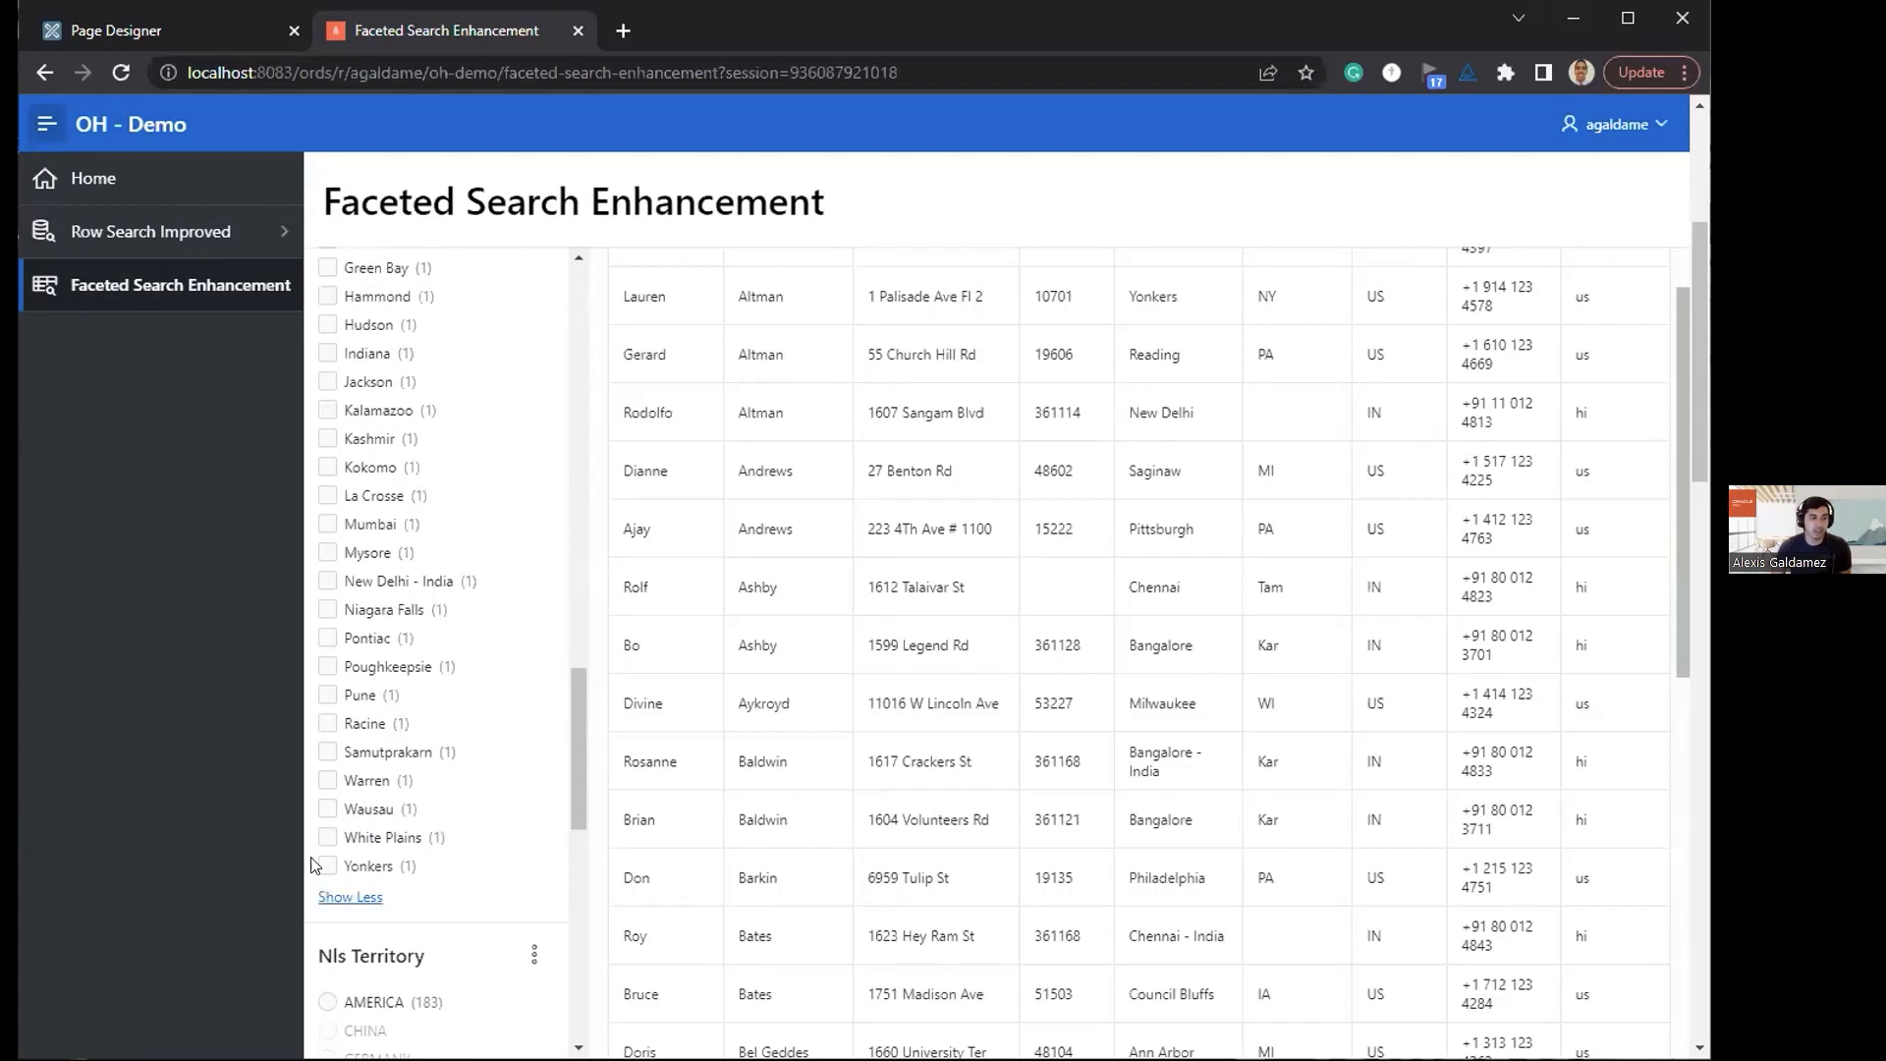
Step: Filter the results by city Pontiac, and clear the US, IN and Pontiac filters
{"action": "left_click", "coordinate": [326, 639]}
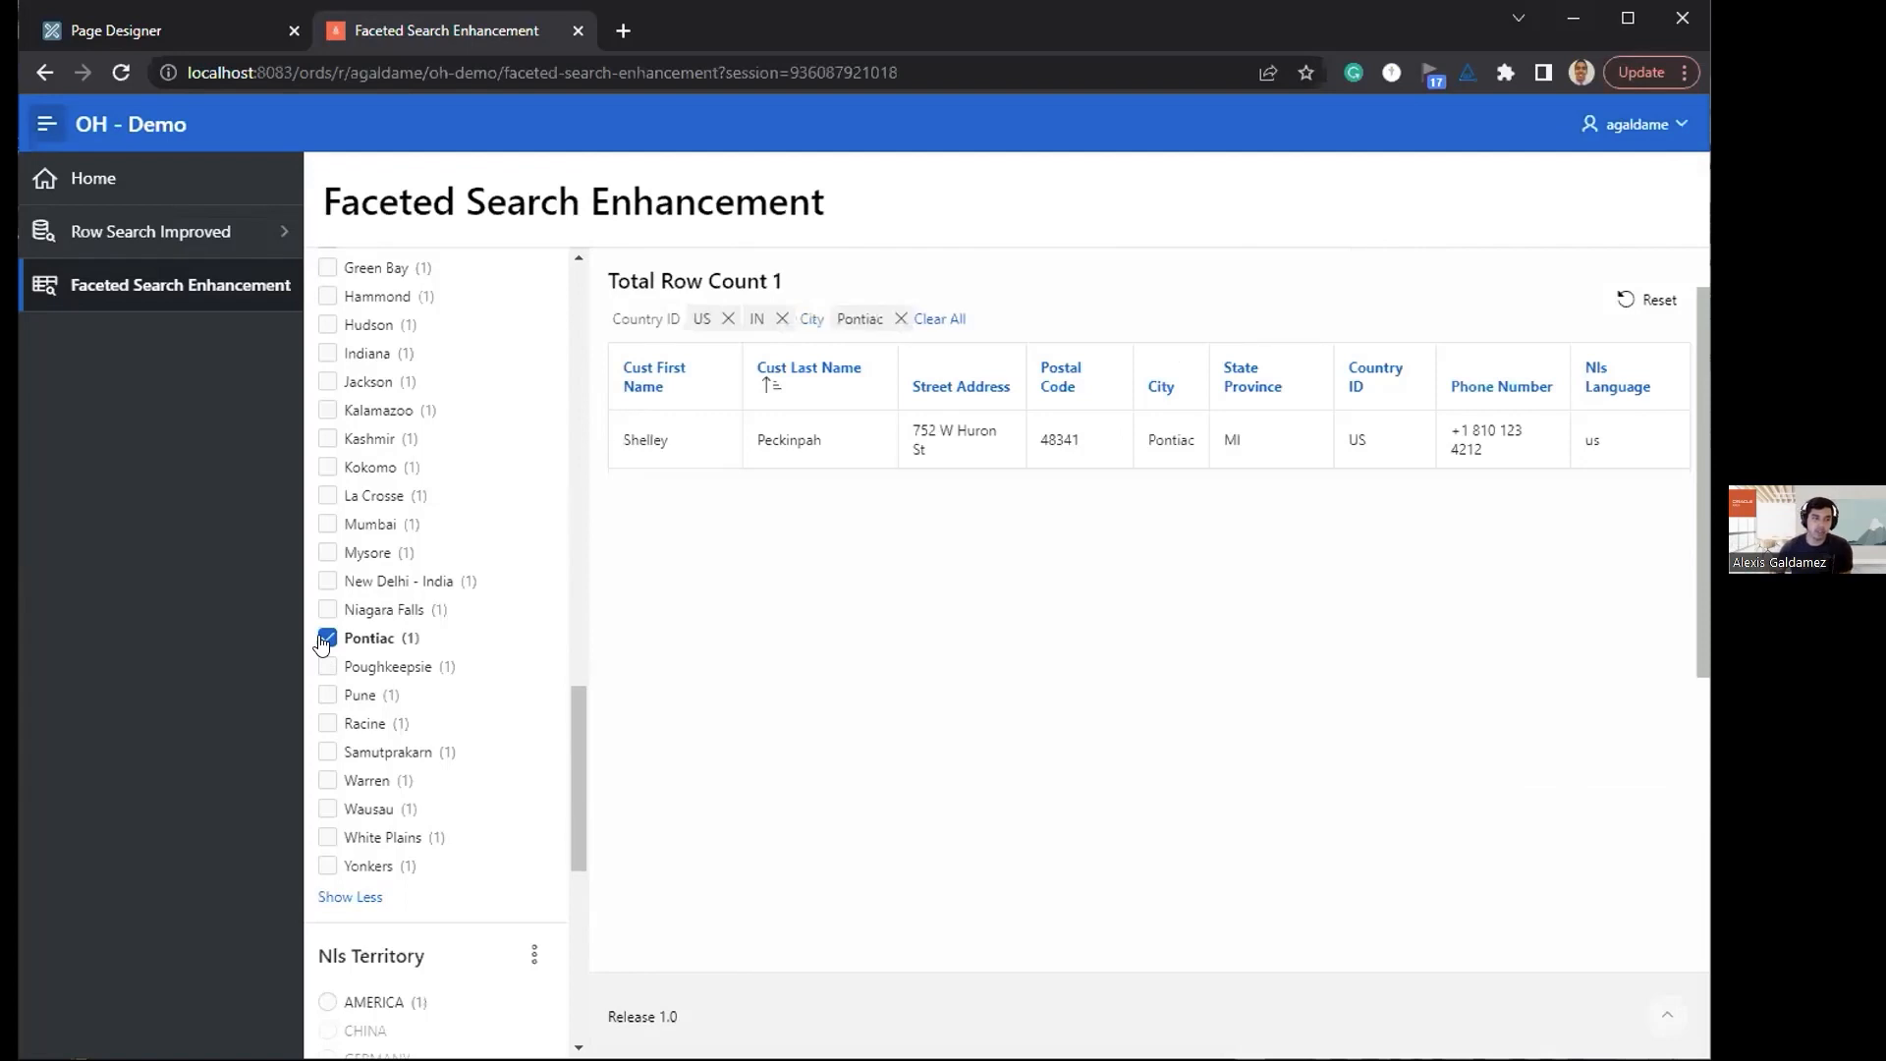
{"action": "scroll", "coordinate": [446, 629], "scroll_direction": "up", "scroll_amount": 10}
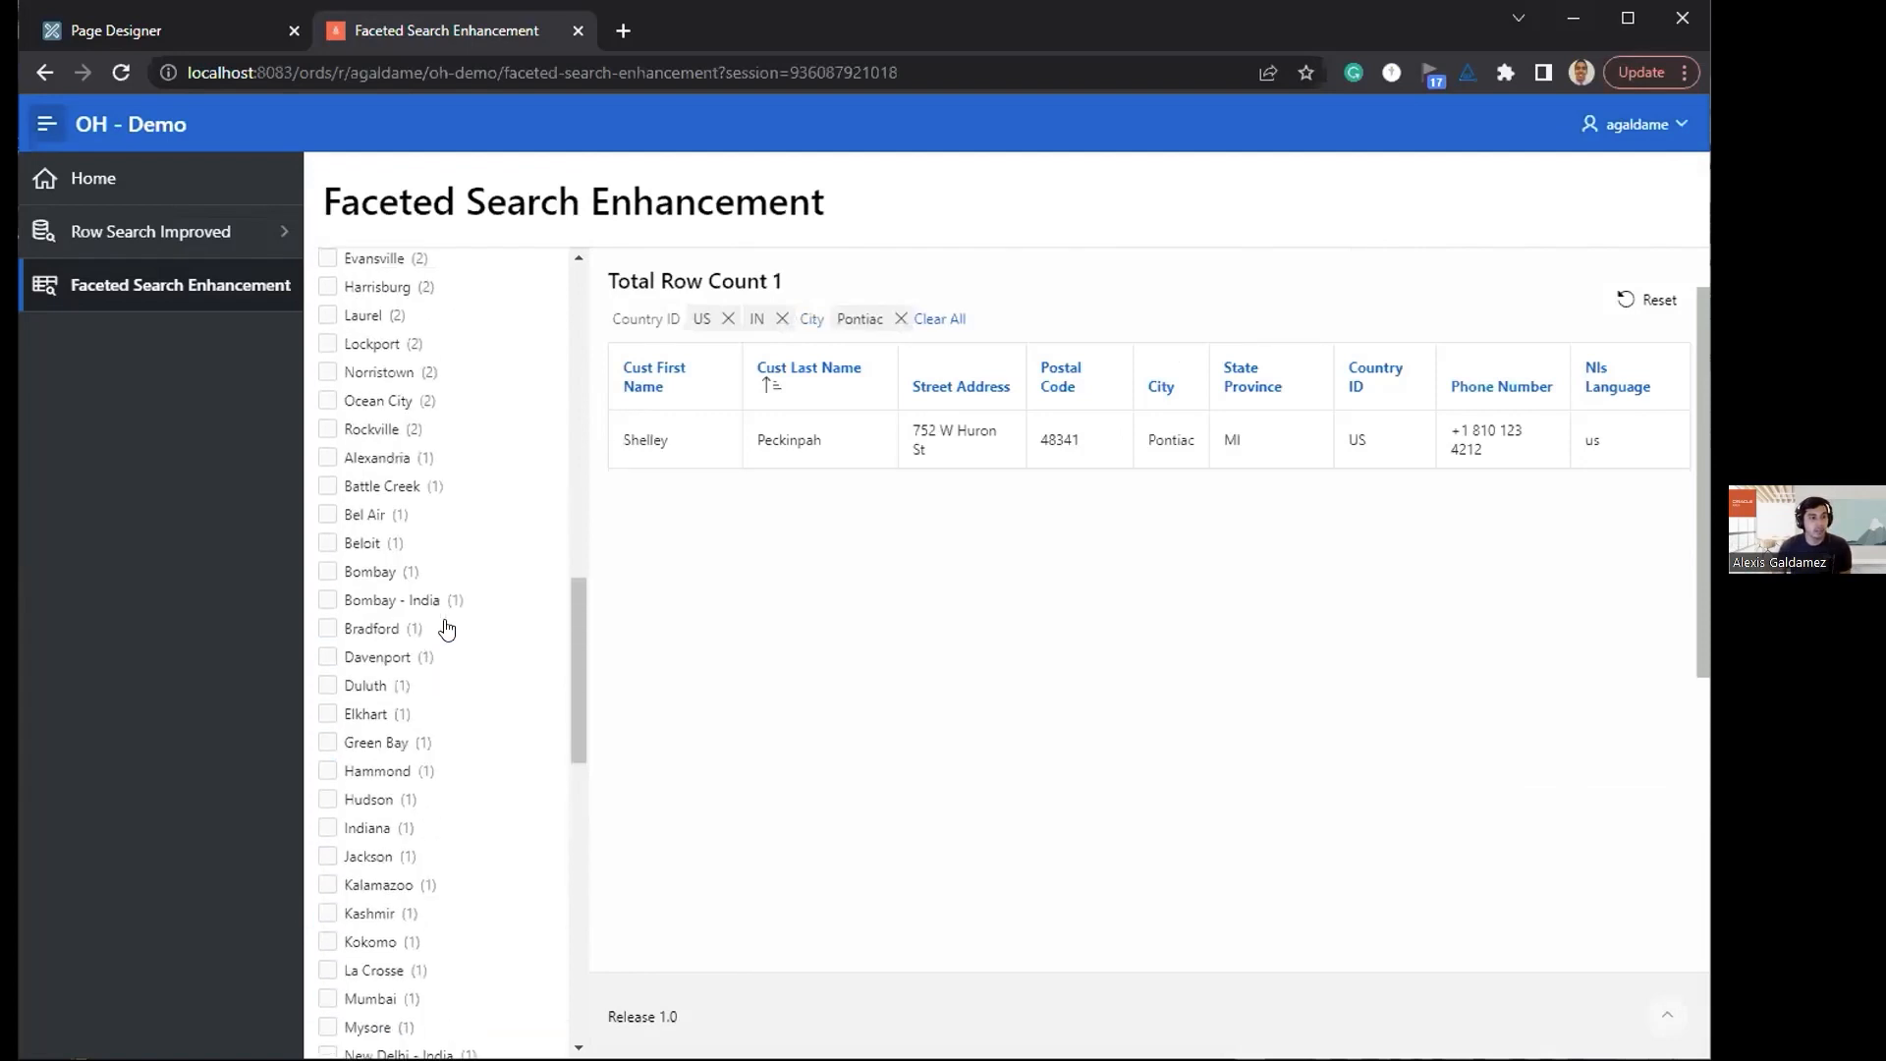
{"action": "scroll", "coordinate": [447, 629], "scroll_direction": "up", "scroll_amount": 5}
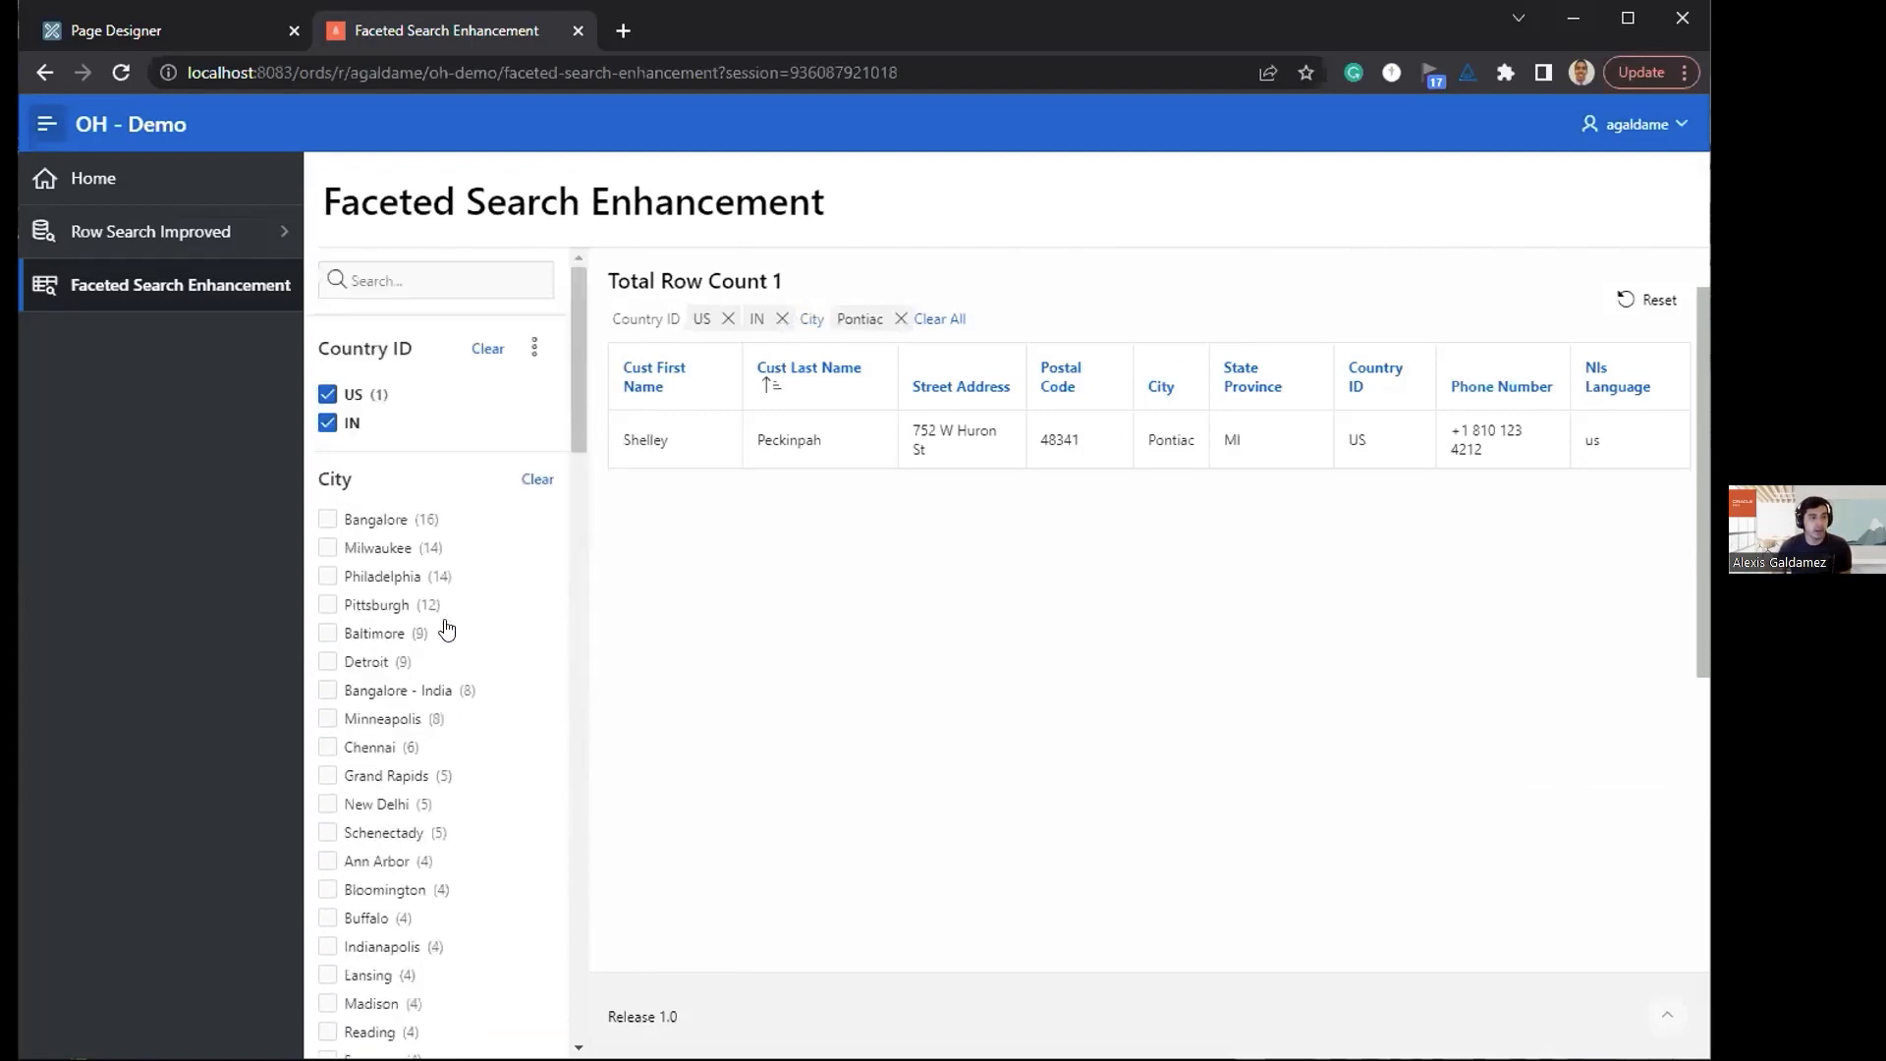
{"action": "left_click", "coordinate": [326, 395]}
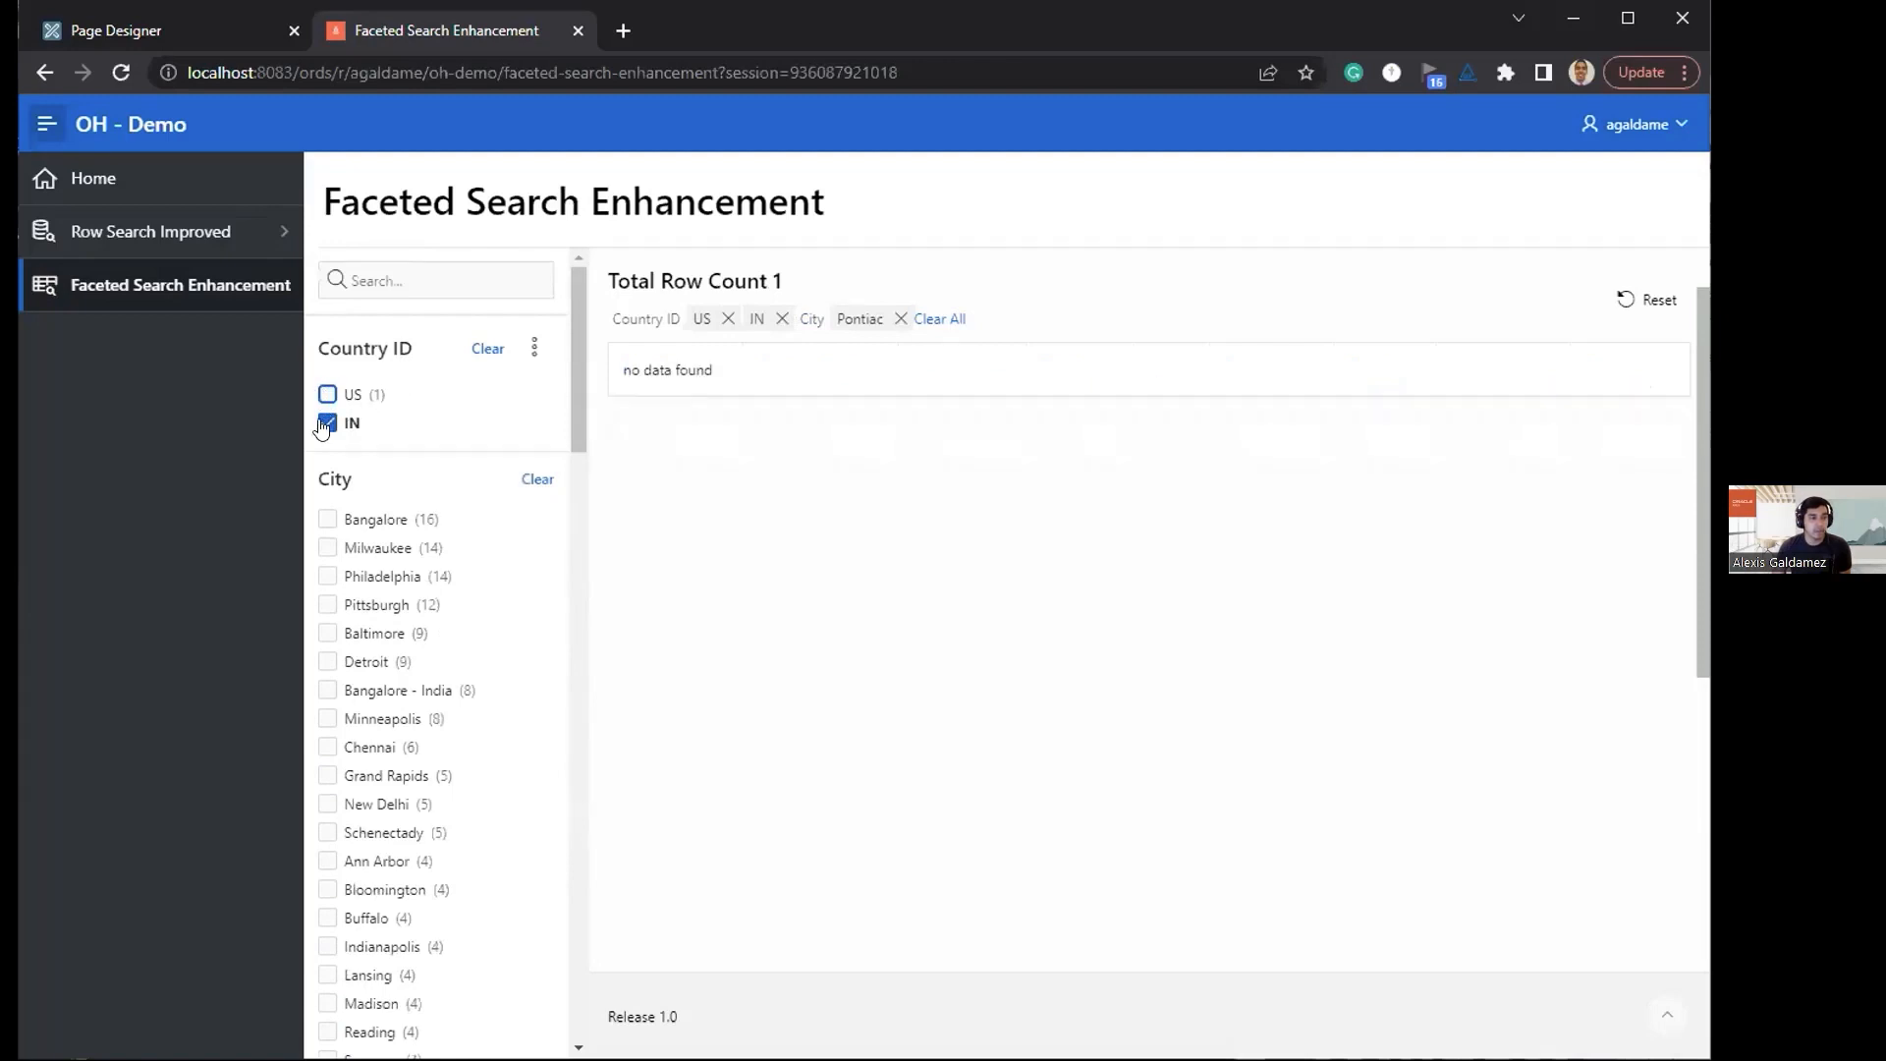
{"action": "left_click", "coordinate": [325, 423]}
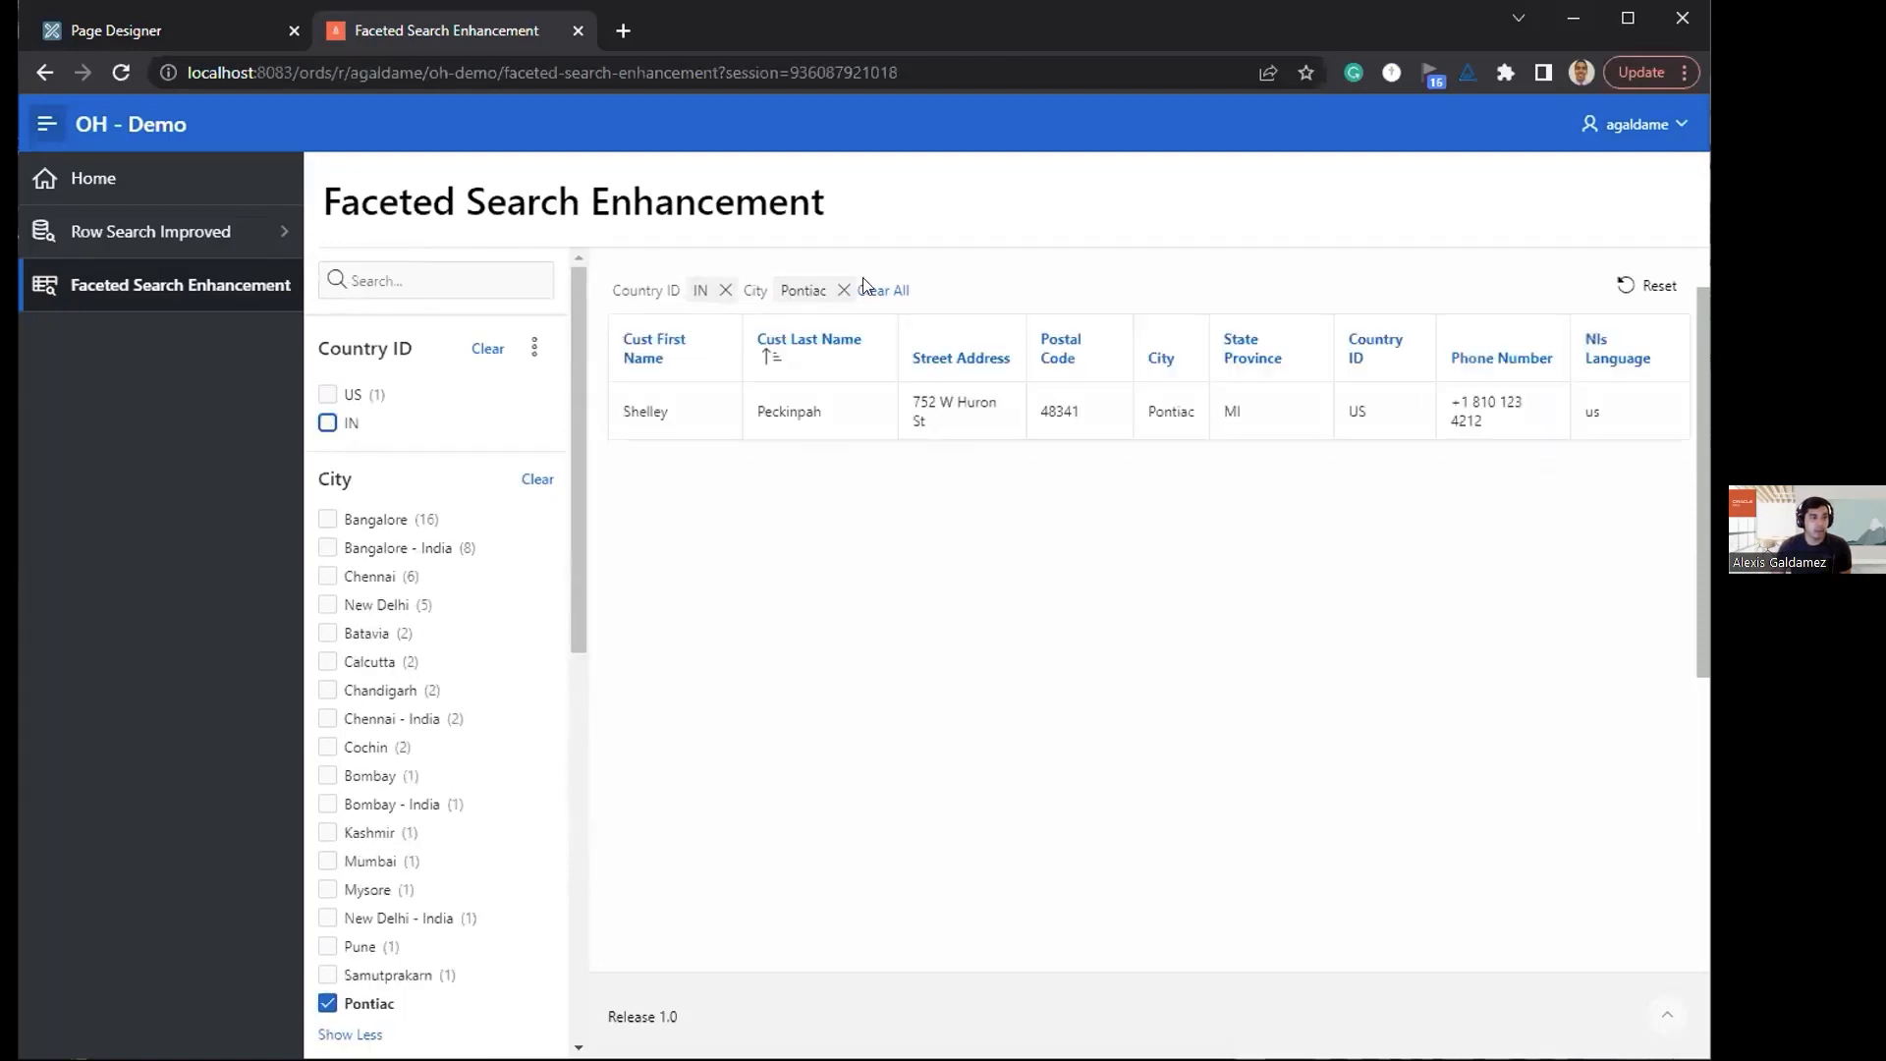
{"action": "left_click", "coordinate": [712, 322]}
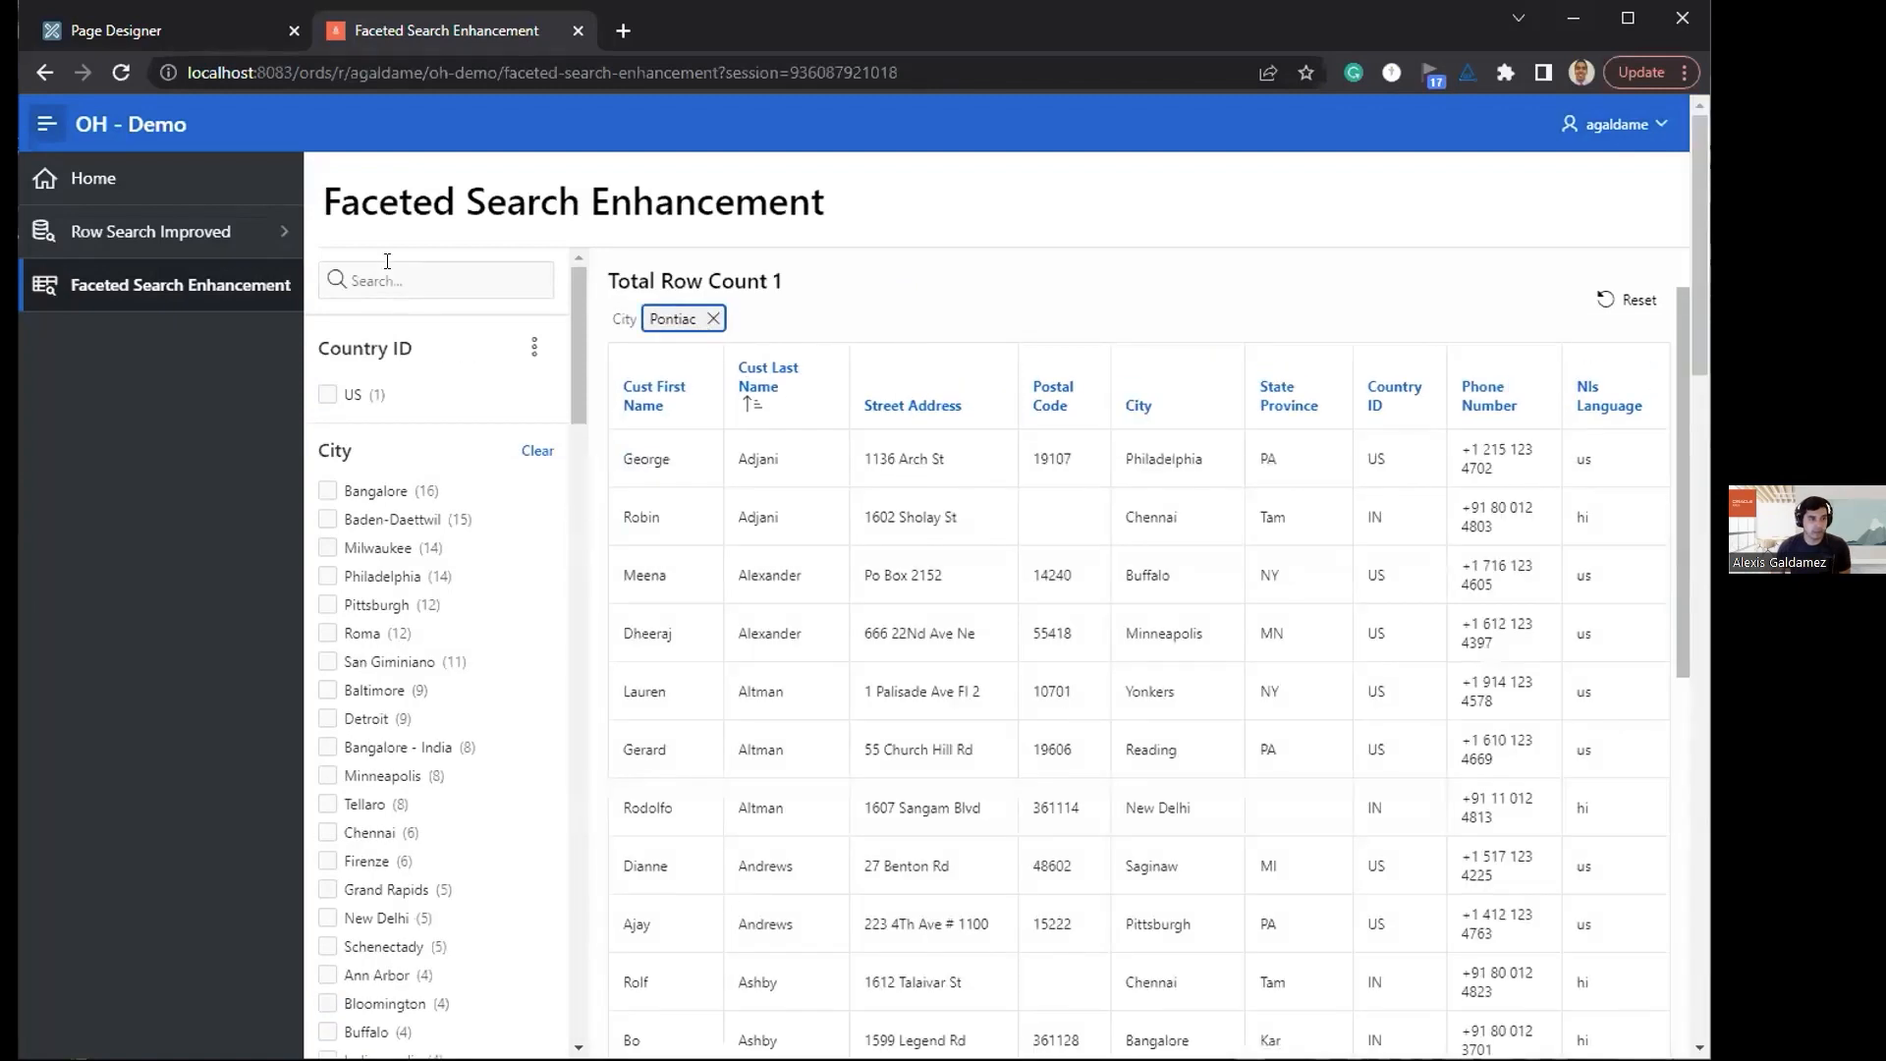
Step: Move the keyboard focus from the facet search field through the Country ID and City facets to the Nls Territory options
{"action": "left_click", "coordinate": [389, 276]}
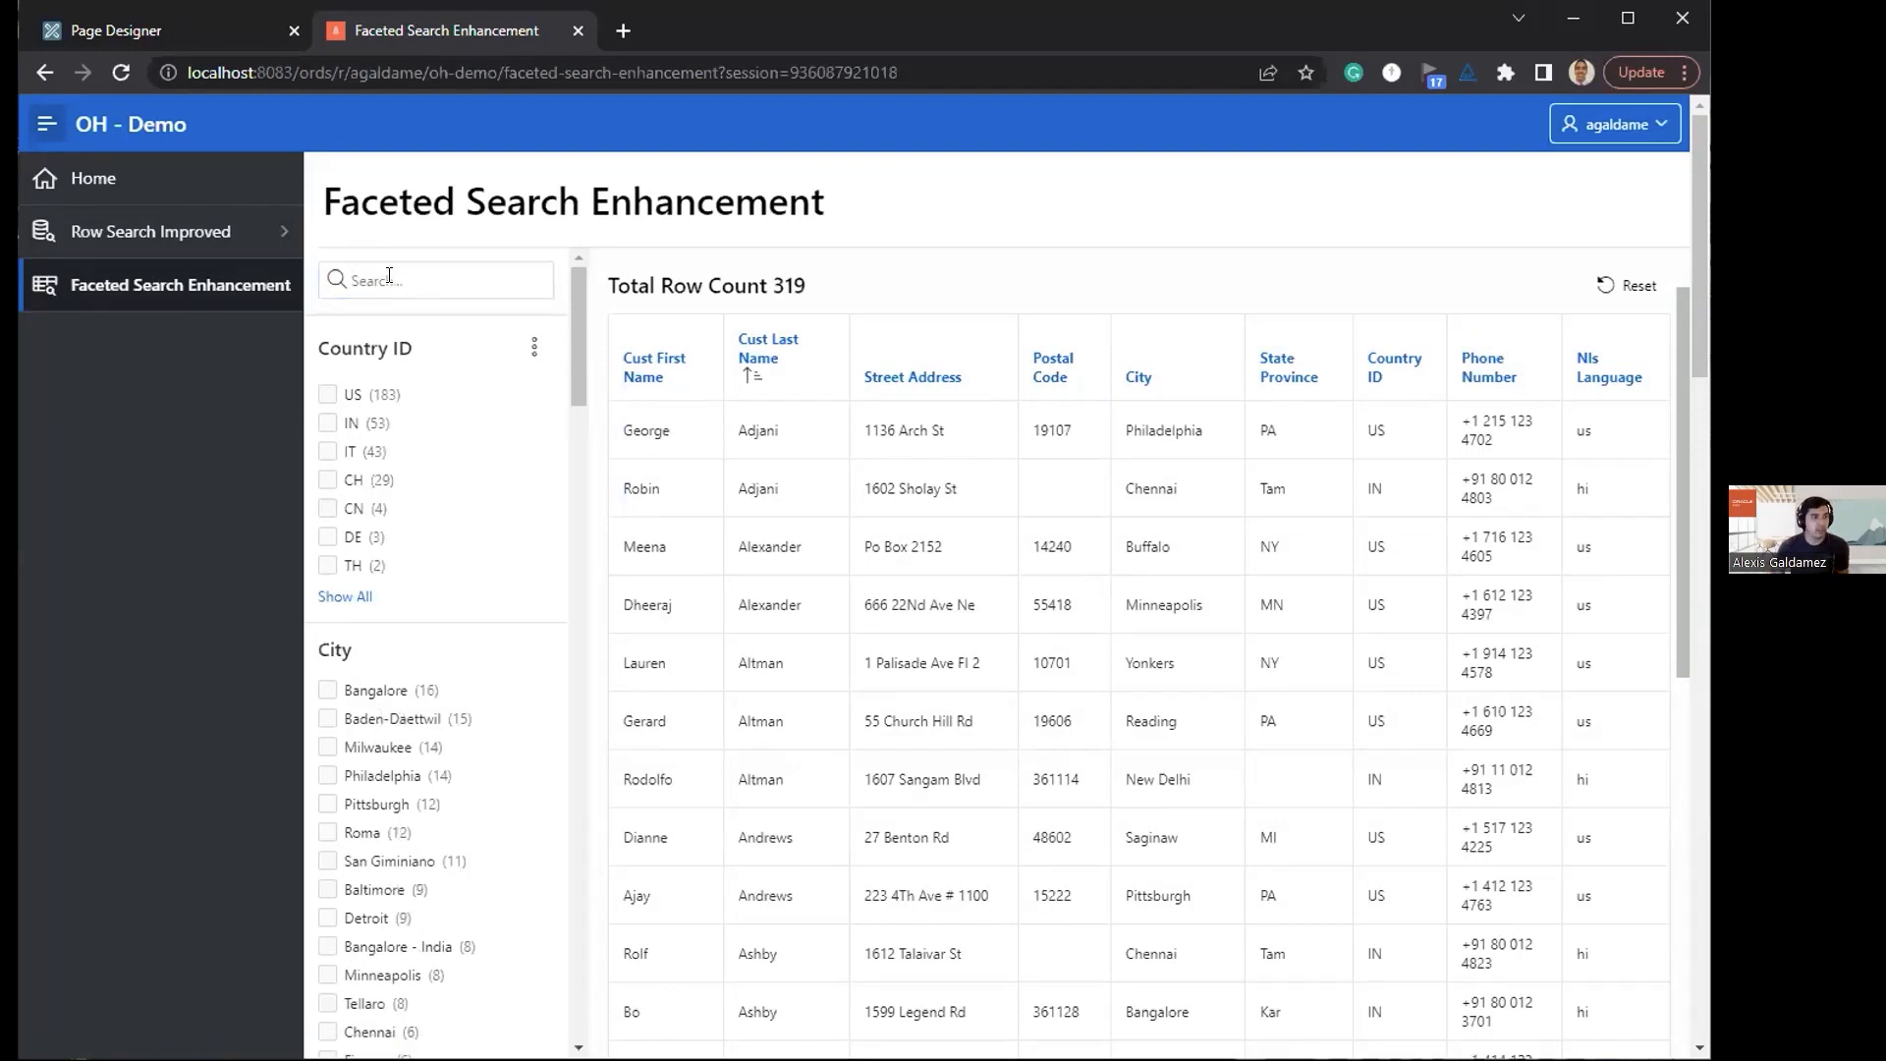
{"action": "key", "text": "Tab"}
{"action": "key", "text": "Tab"}
{"action": "key", "text": "Tab"}
{"action": "key", "text": "Tab"}
{"action": "key", "text": "Tab"}
{"action": "key", "text": "Tab"}
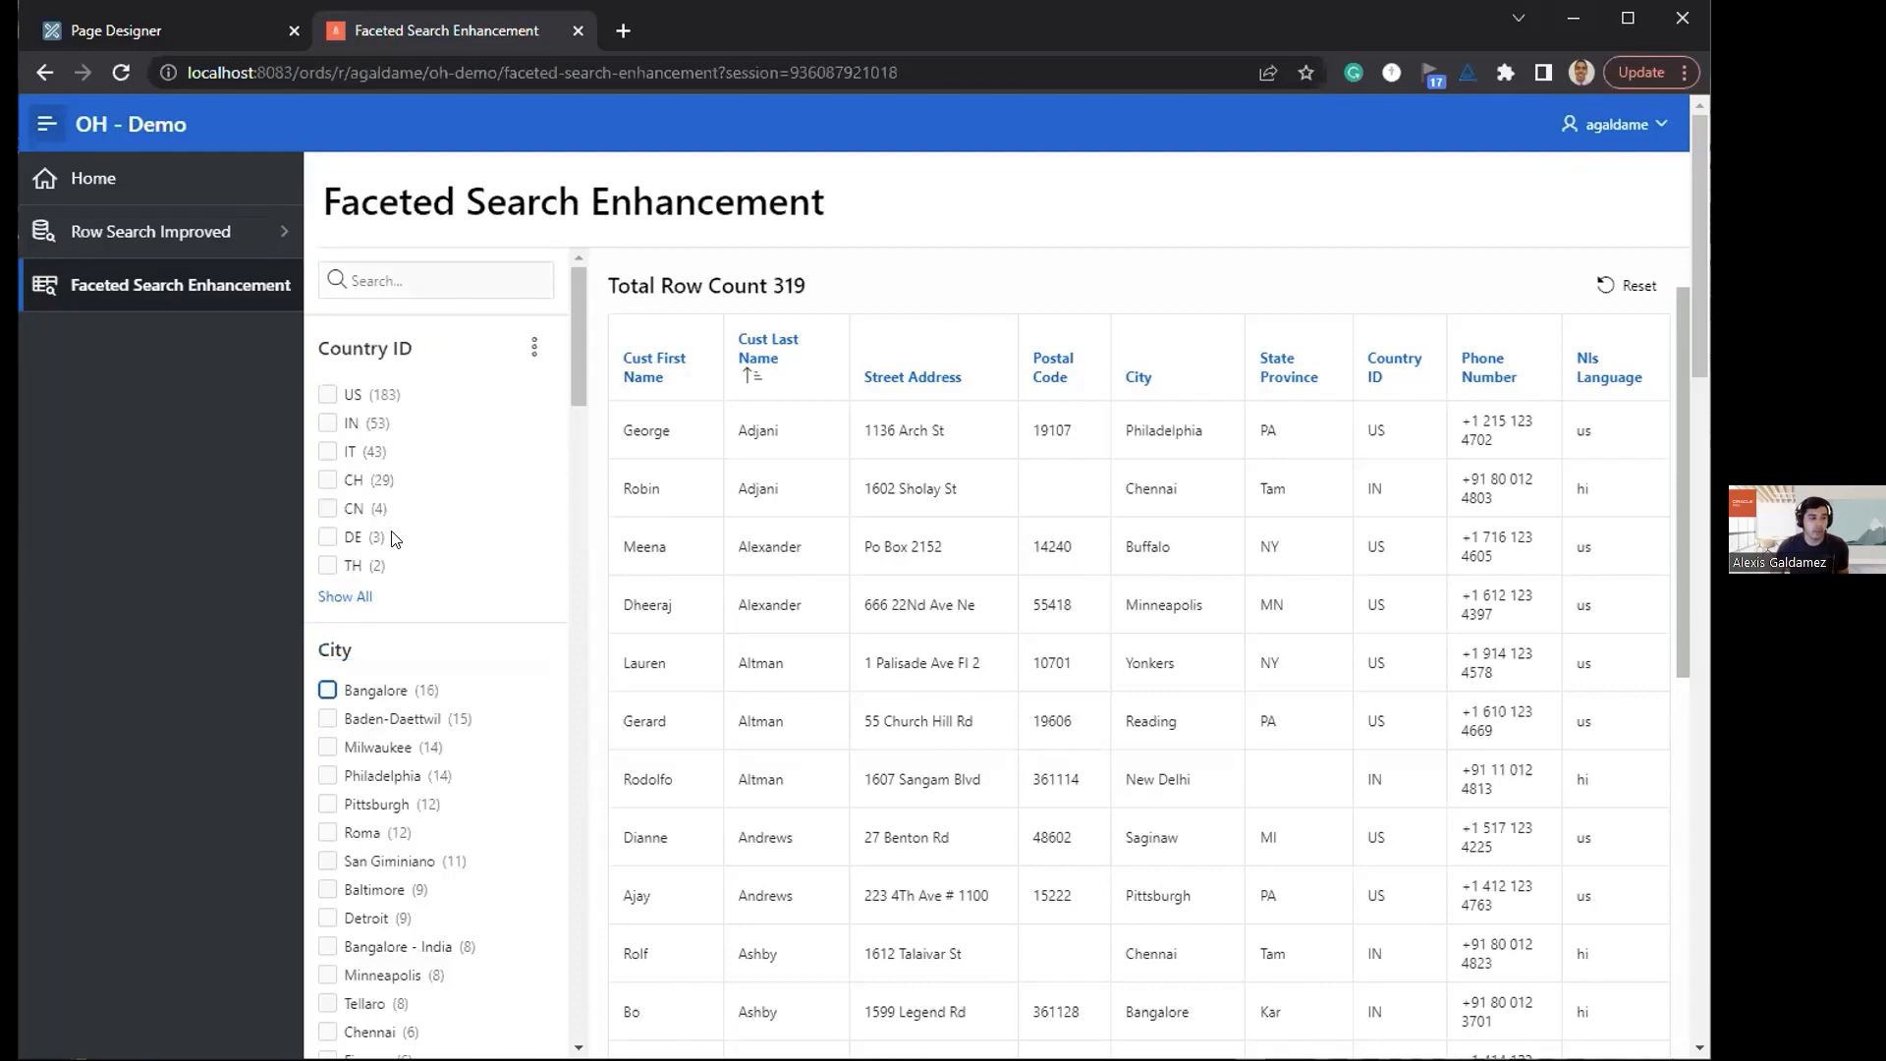
{"action": "key", "text": "Tab"}
{"action": "key", "text": "Tab"}
{"action": "key", "text": "Tab"}
{"action": "key", "text": "Tab"}
{"action": "scroll", "coordinate": [393, 537], "scroll_direction": "down", "scroll_amount": 1}
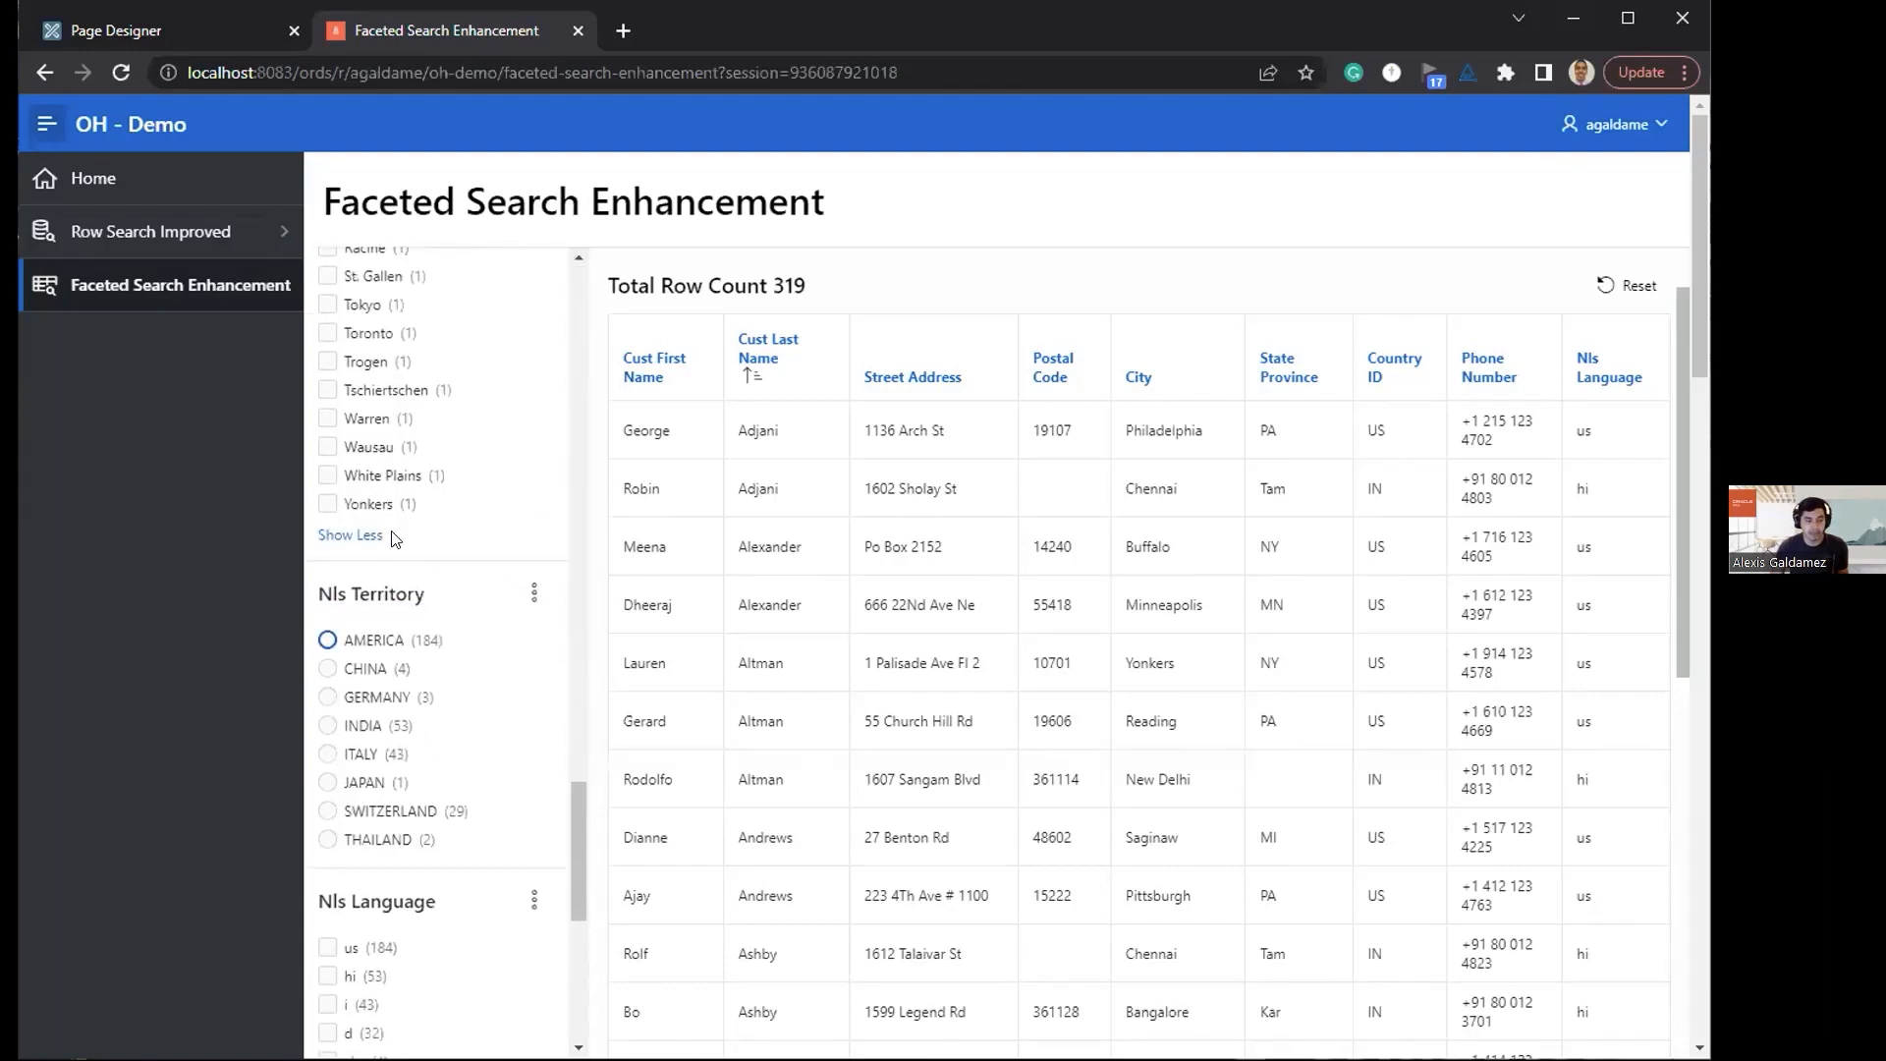
Step: Move through the Nls Territory options by keyboard and filter the results by SWITZERLAND
{"action": "key", "text": "Down"}
{"action": "key", "text": "Down"}
{"action": "key", "text": "Down"}
{"action": "key", "text": "Down"}
{"action": "scroll", "coordinate": [314, 658], "scroll_direction": "down", "scroll_amount": 2}
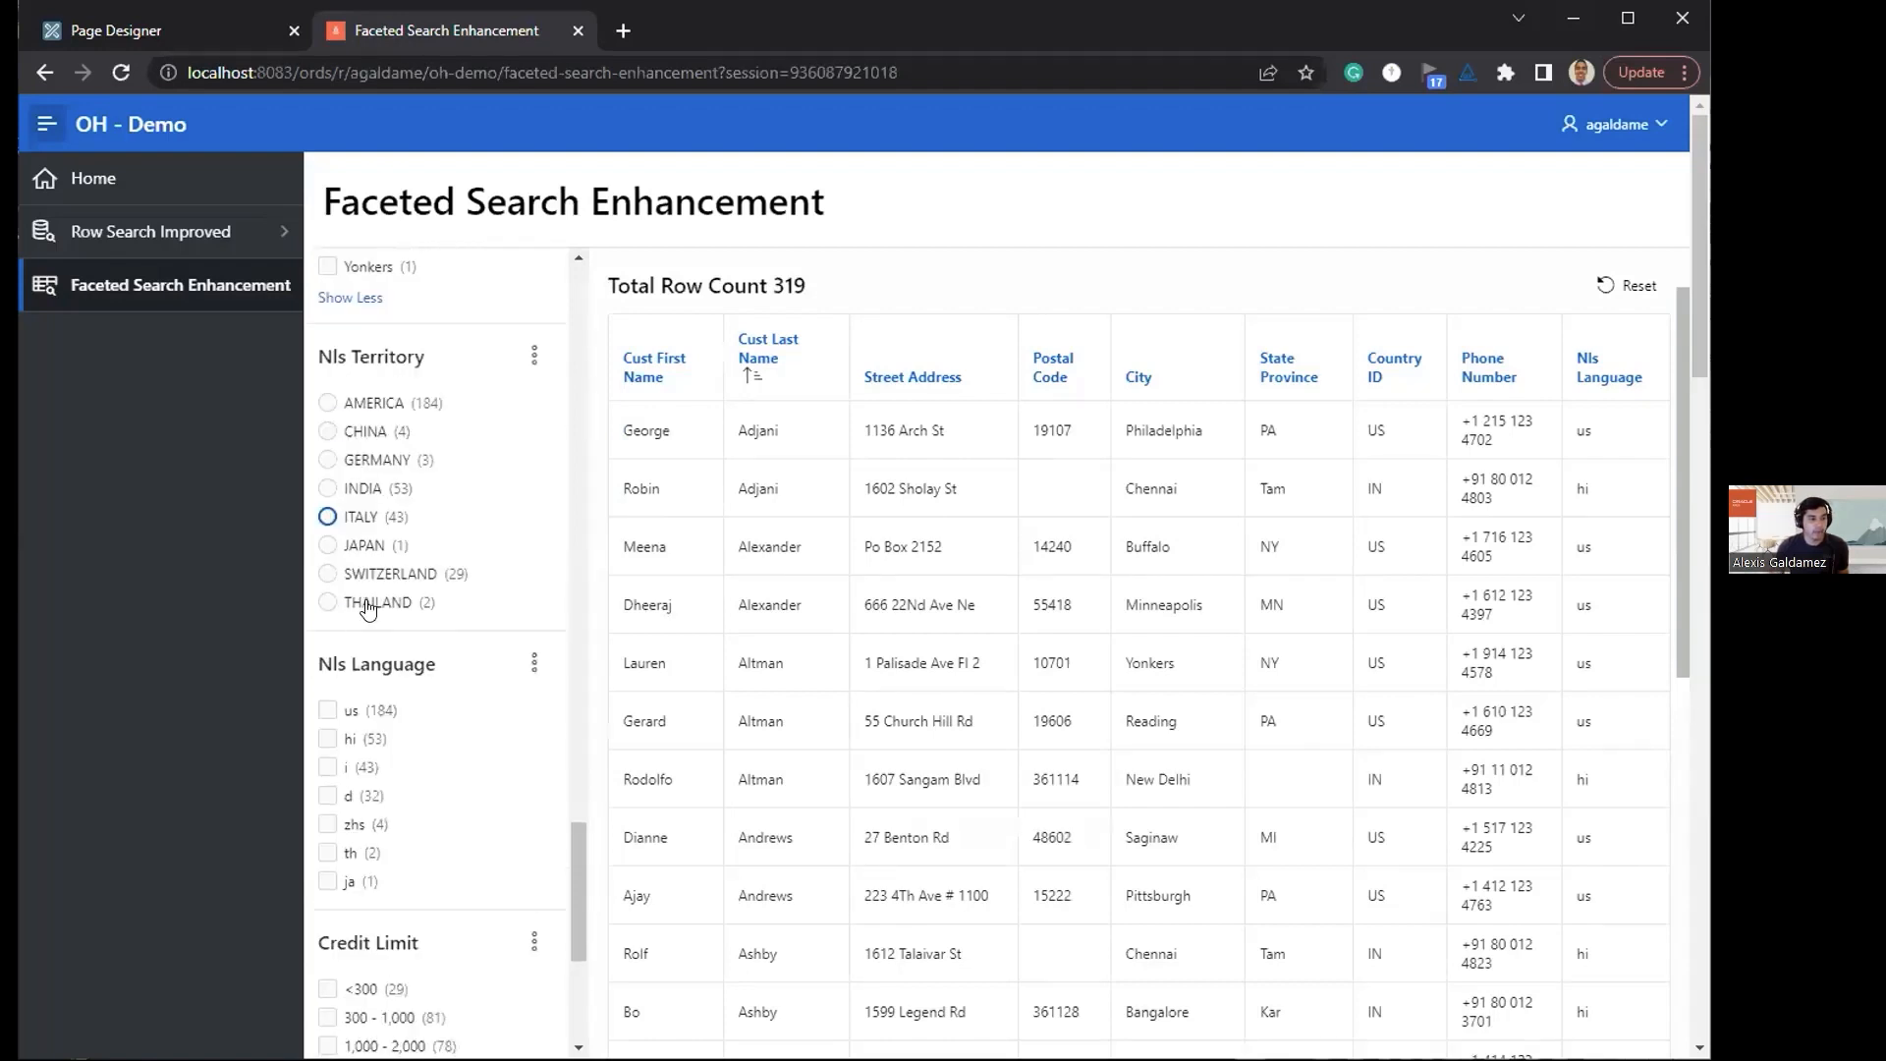
{"action": "left_click", "coordinate": [327, 573]}
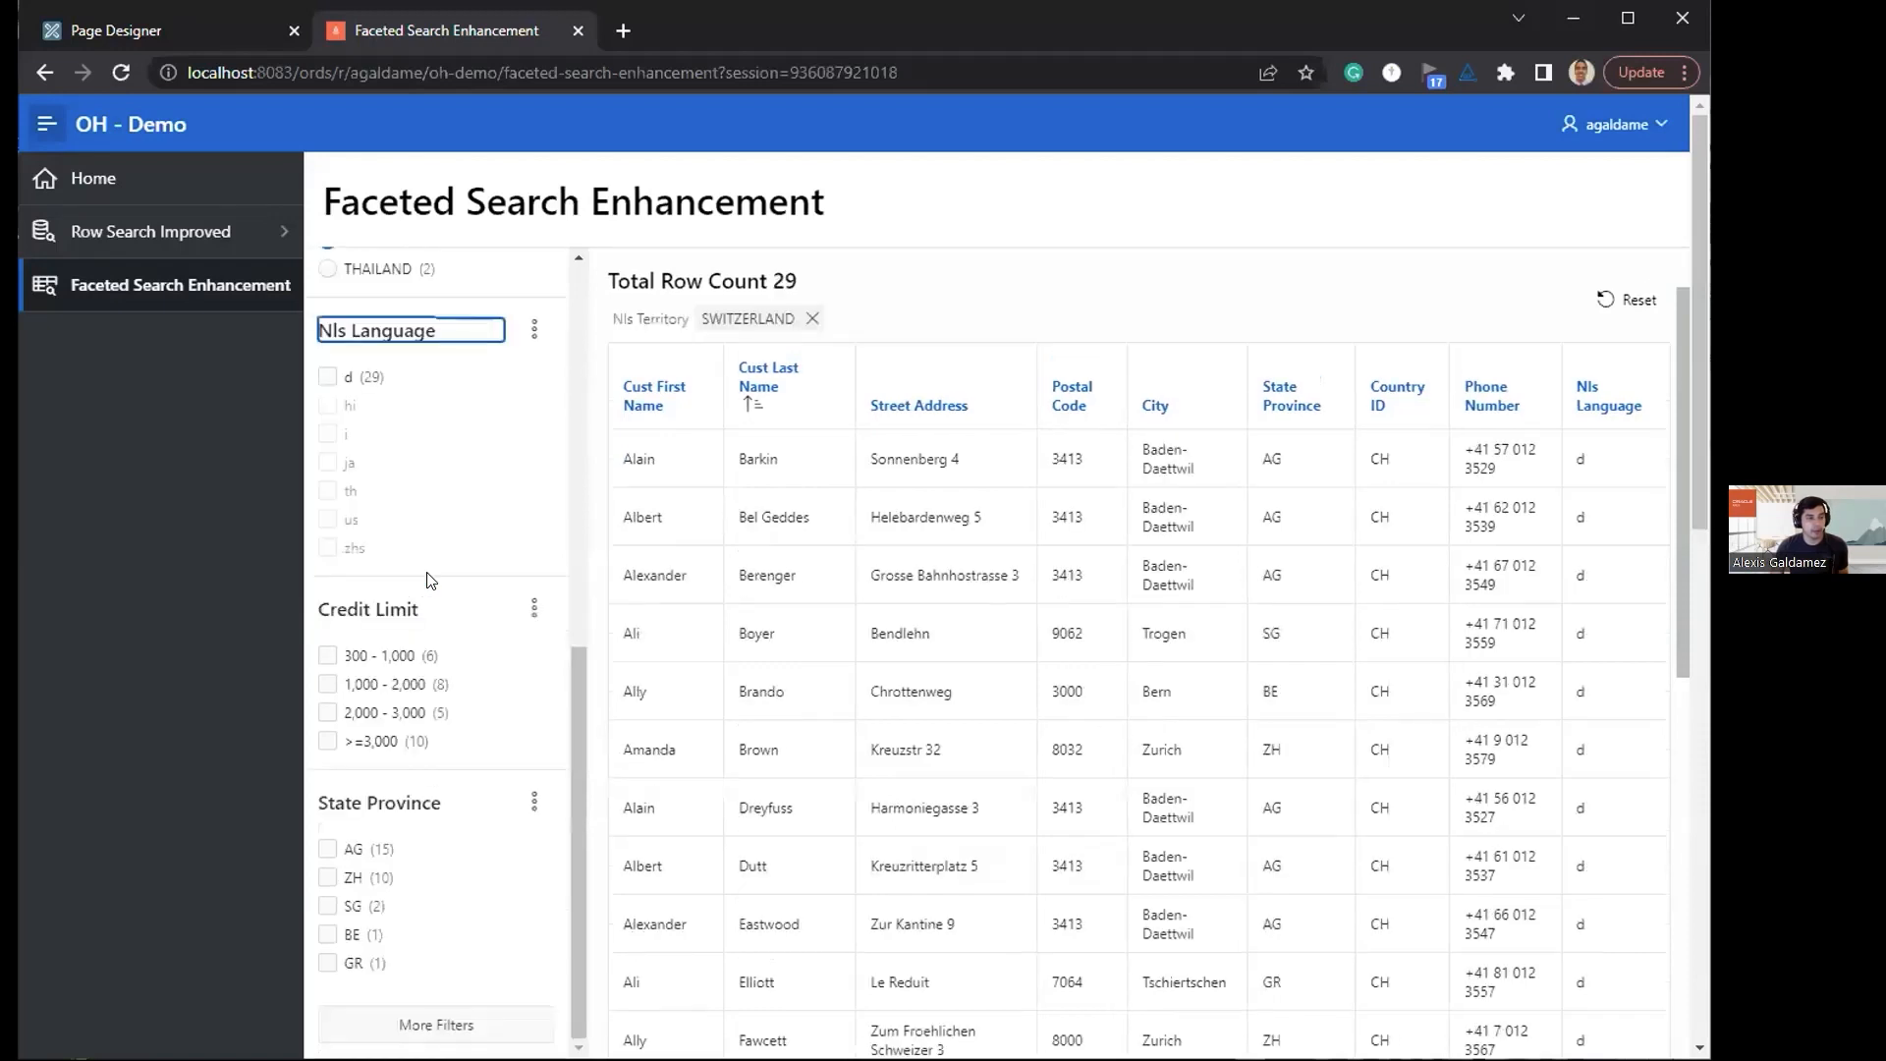
Step: Move the keyboard focus to the Nls Language facet and through its enabled and disabled values
{"action": "scroll", "coordinate": [410, 511], "scroll_direction": "up", "scroll_amount": 2}
{"action": "key", "text": "Tab"}
{"action": "key", "text": "Tab"}
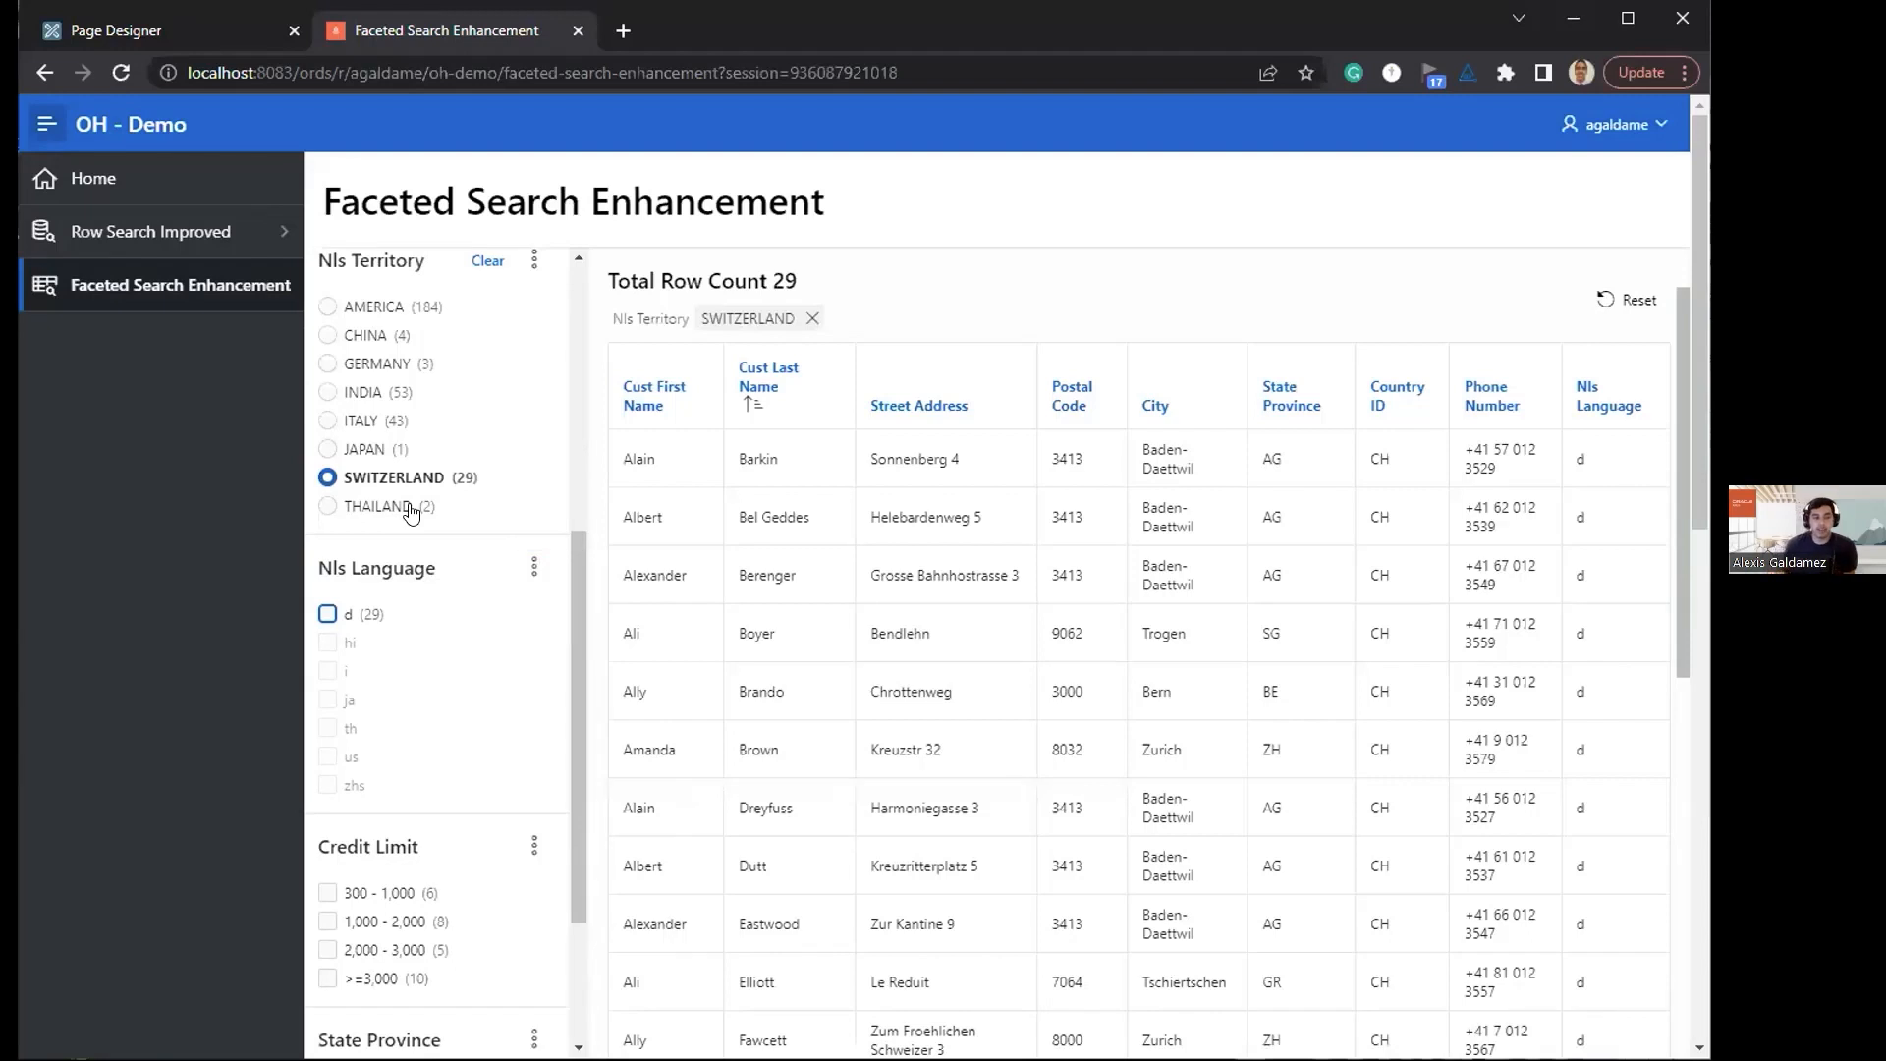
{"action": "key", "text": "Tab"}
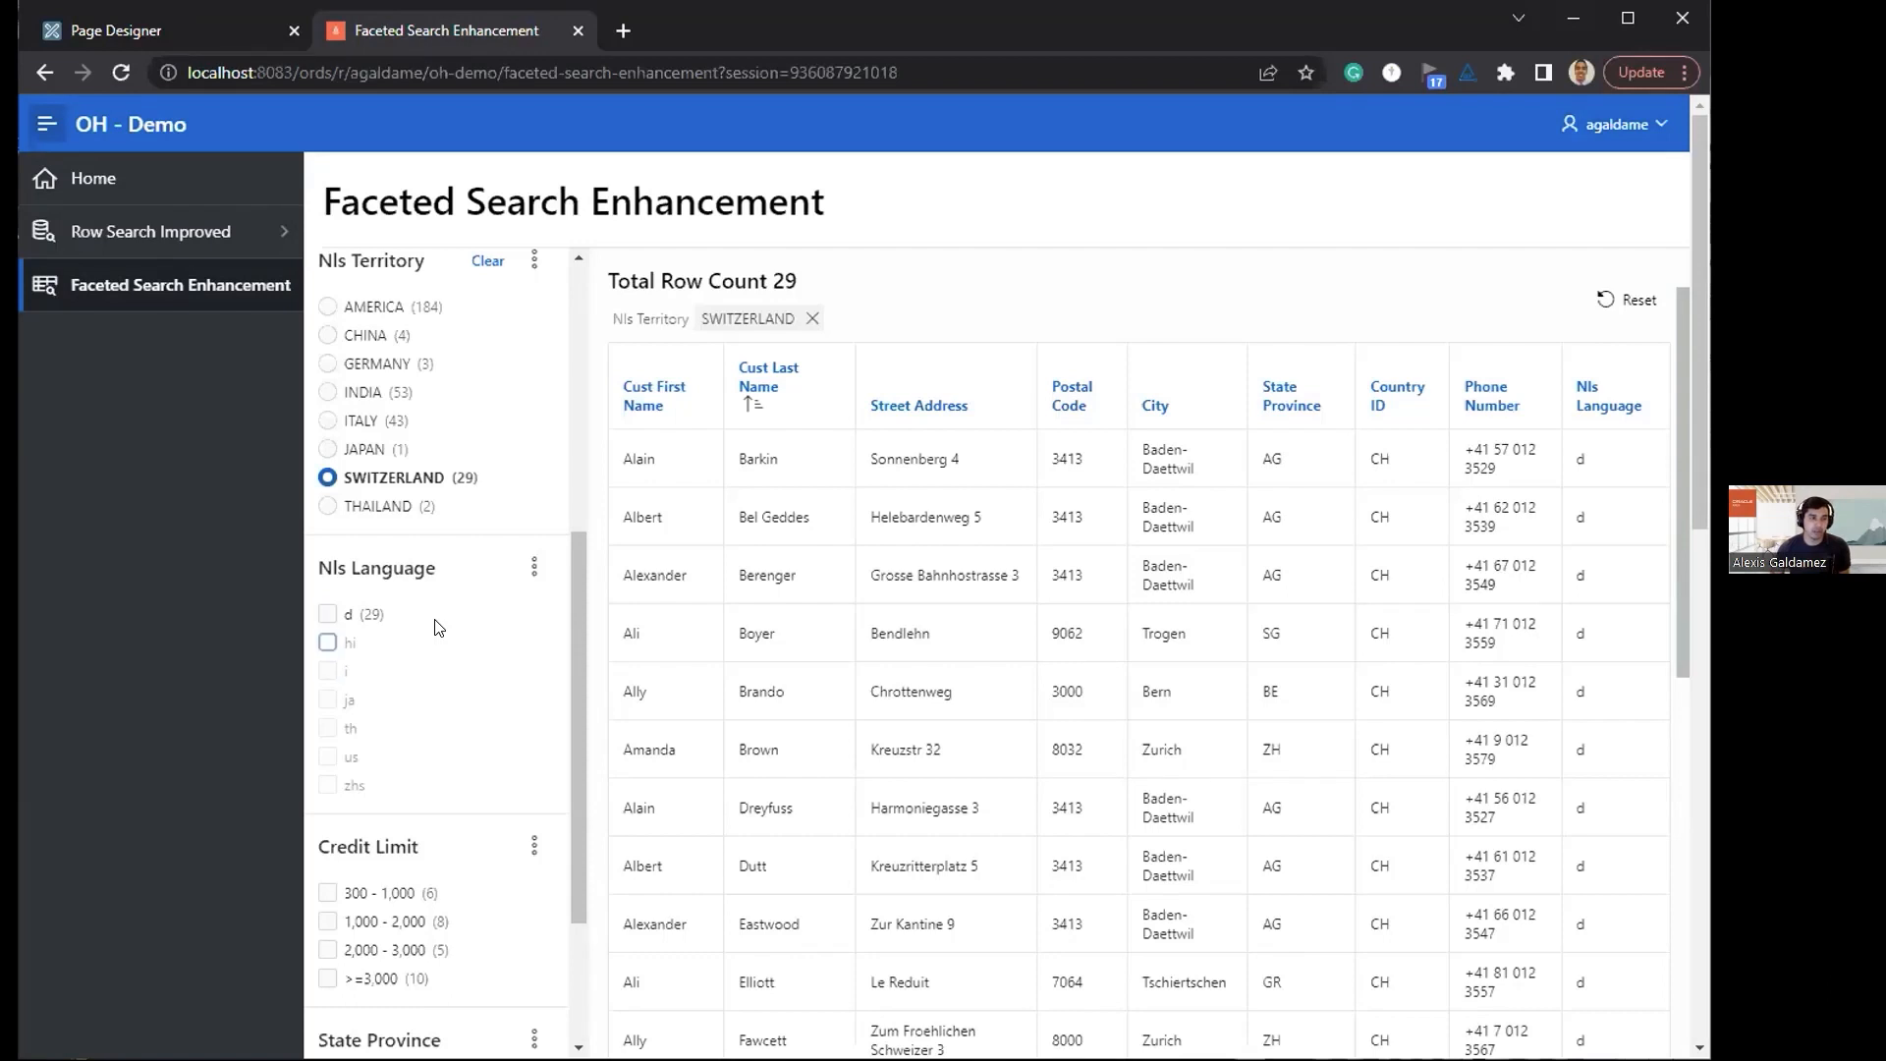
{"action": "key", "text": "Up"}
{"action": "left_click_drag", "start_coordinate": [580, 568], "coordinate": [580, 305]}
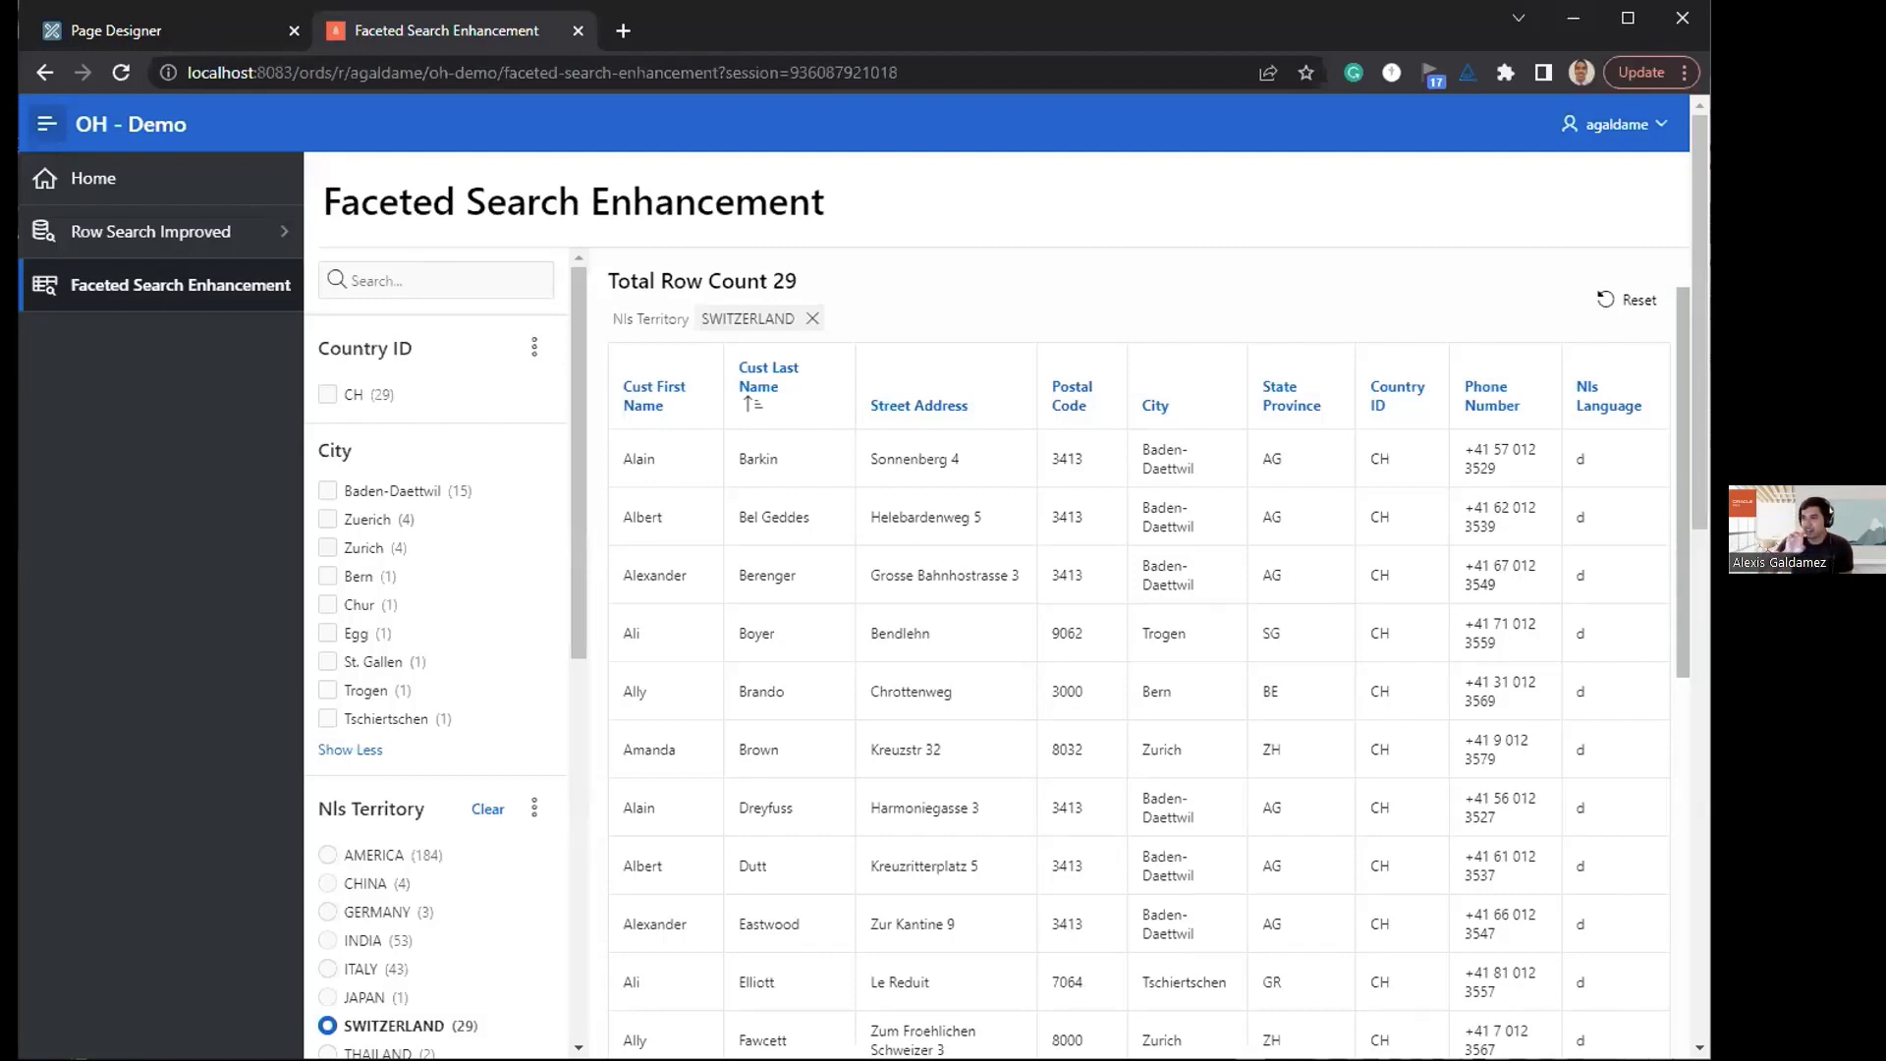
{"action": "scroll", "coordinate": [1139, 590], "scroll_direction": "down", "scroll_amount": 8}
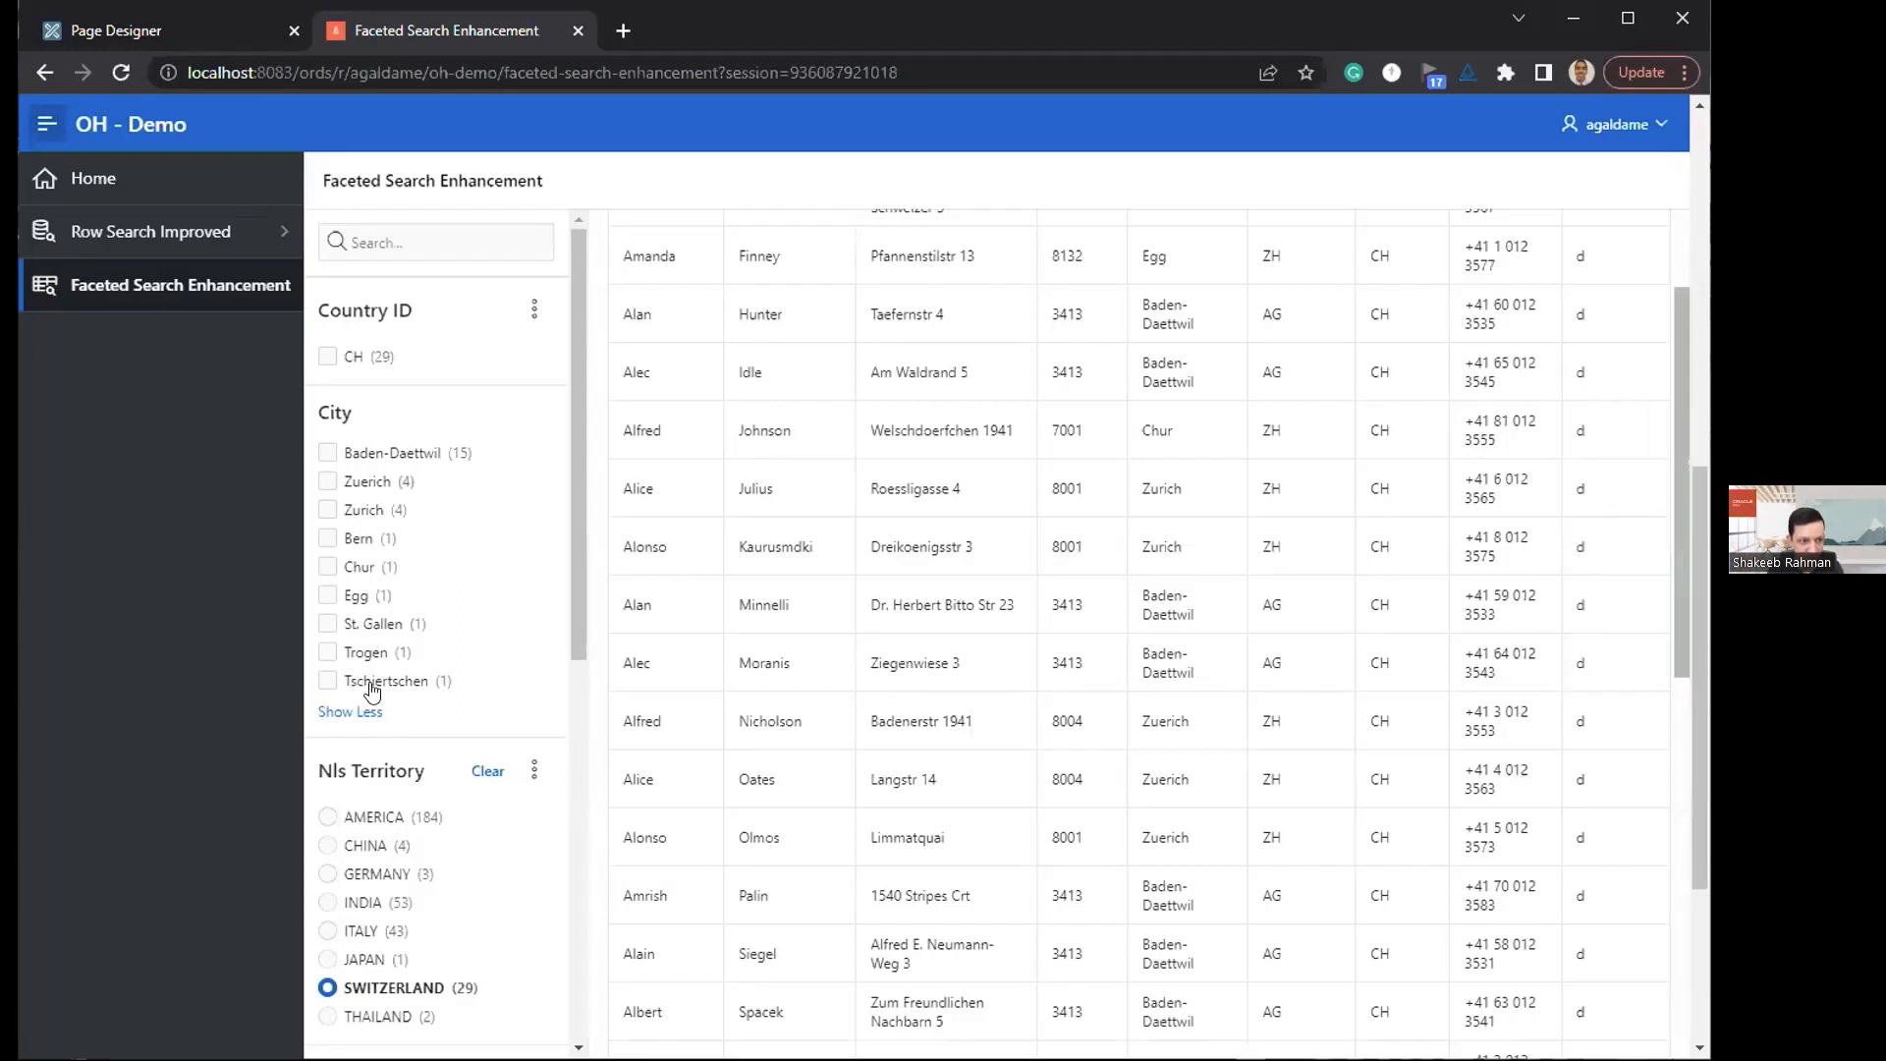
{"action": "scroll", "coordinate": [491, 670], "scroll_direction": "down", "scroll_amount": 1}
{"action": "scroll", "coordinate": [476, 683], "scroll_direction": "up", "scroll_amount": 1}
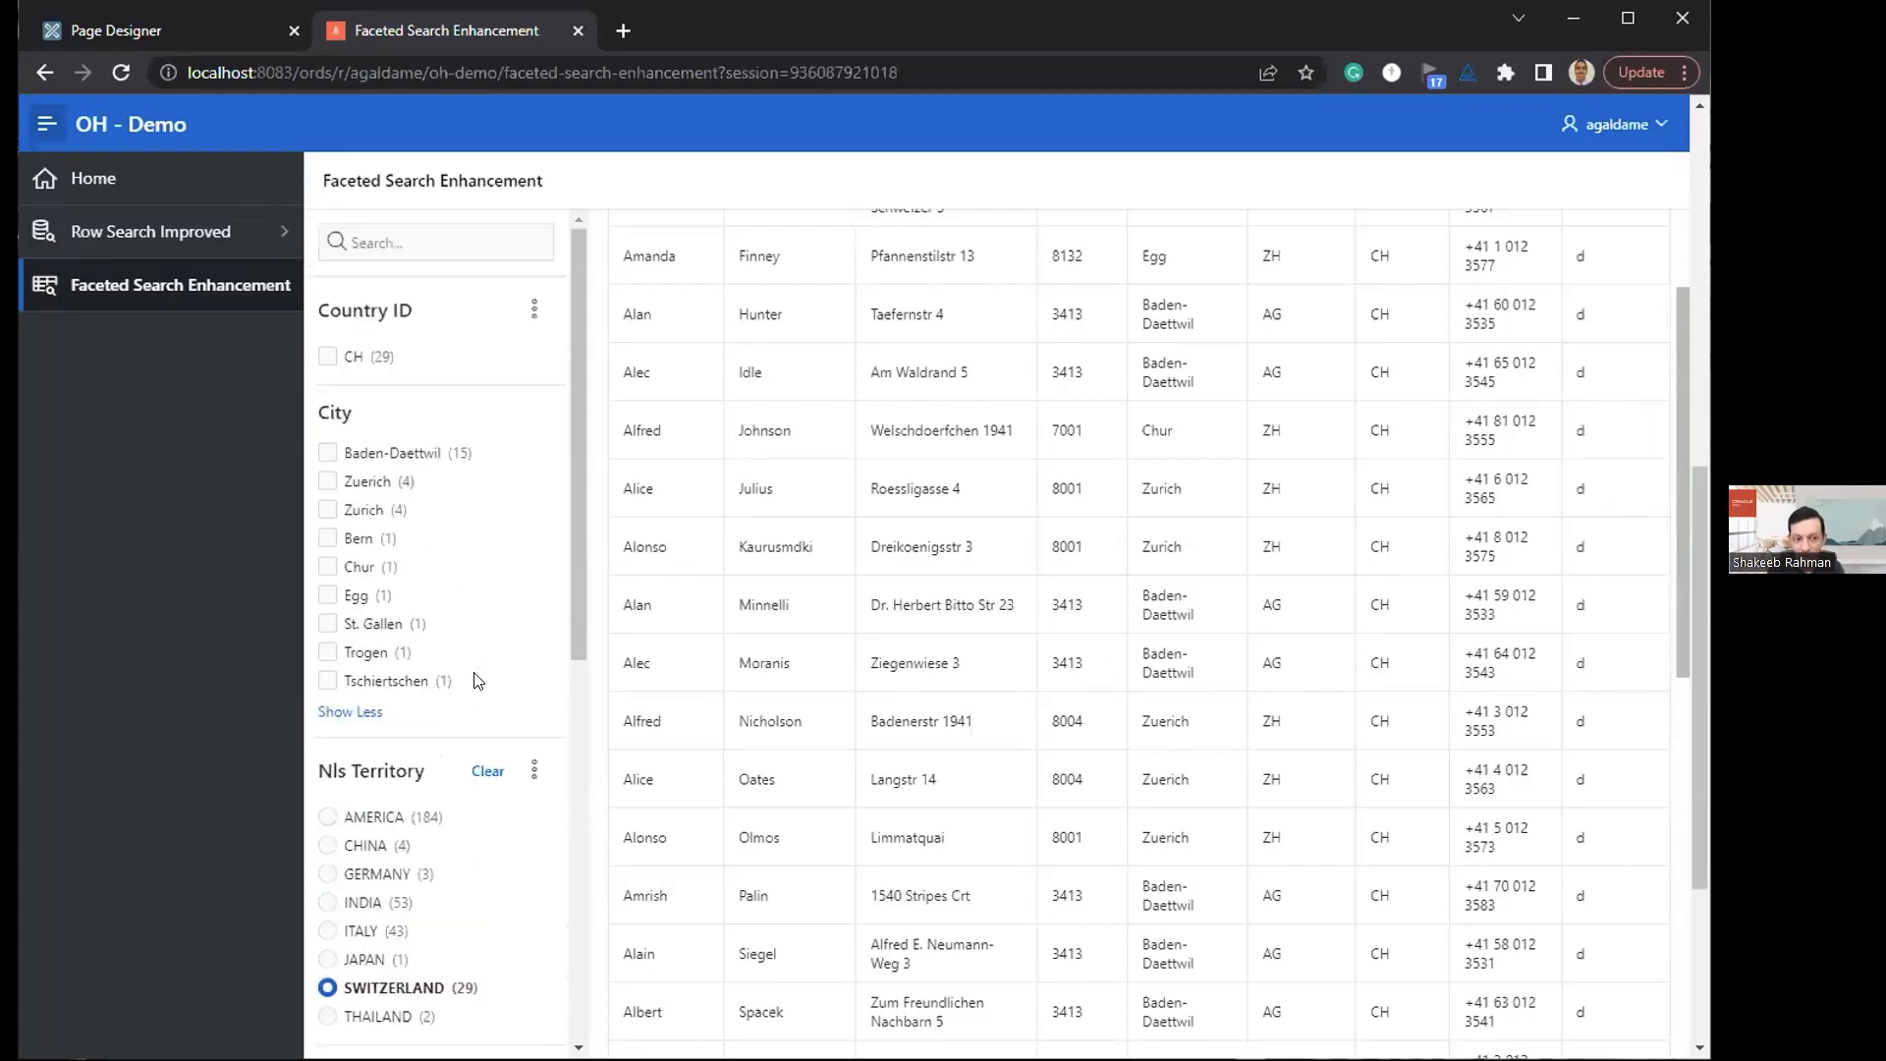
{"action": "scroll", "coordinate": [464, 579], "scroll_direction": "up", "scroll_amount": 2}
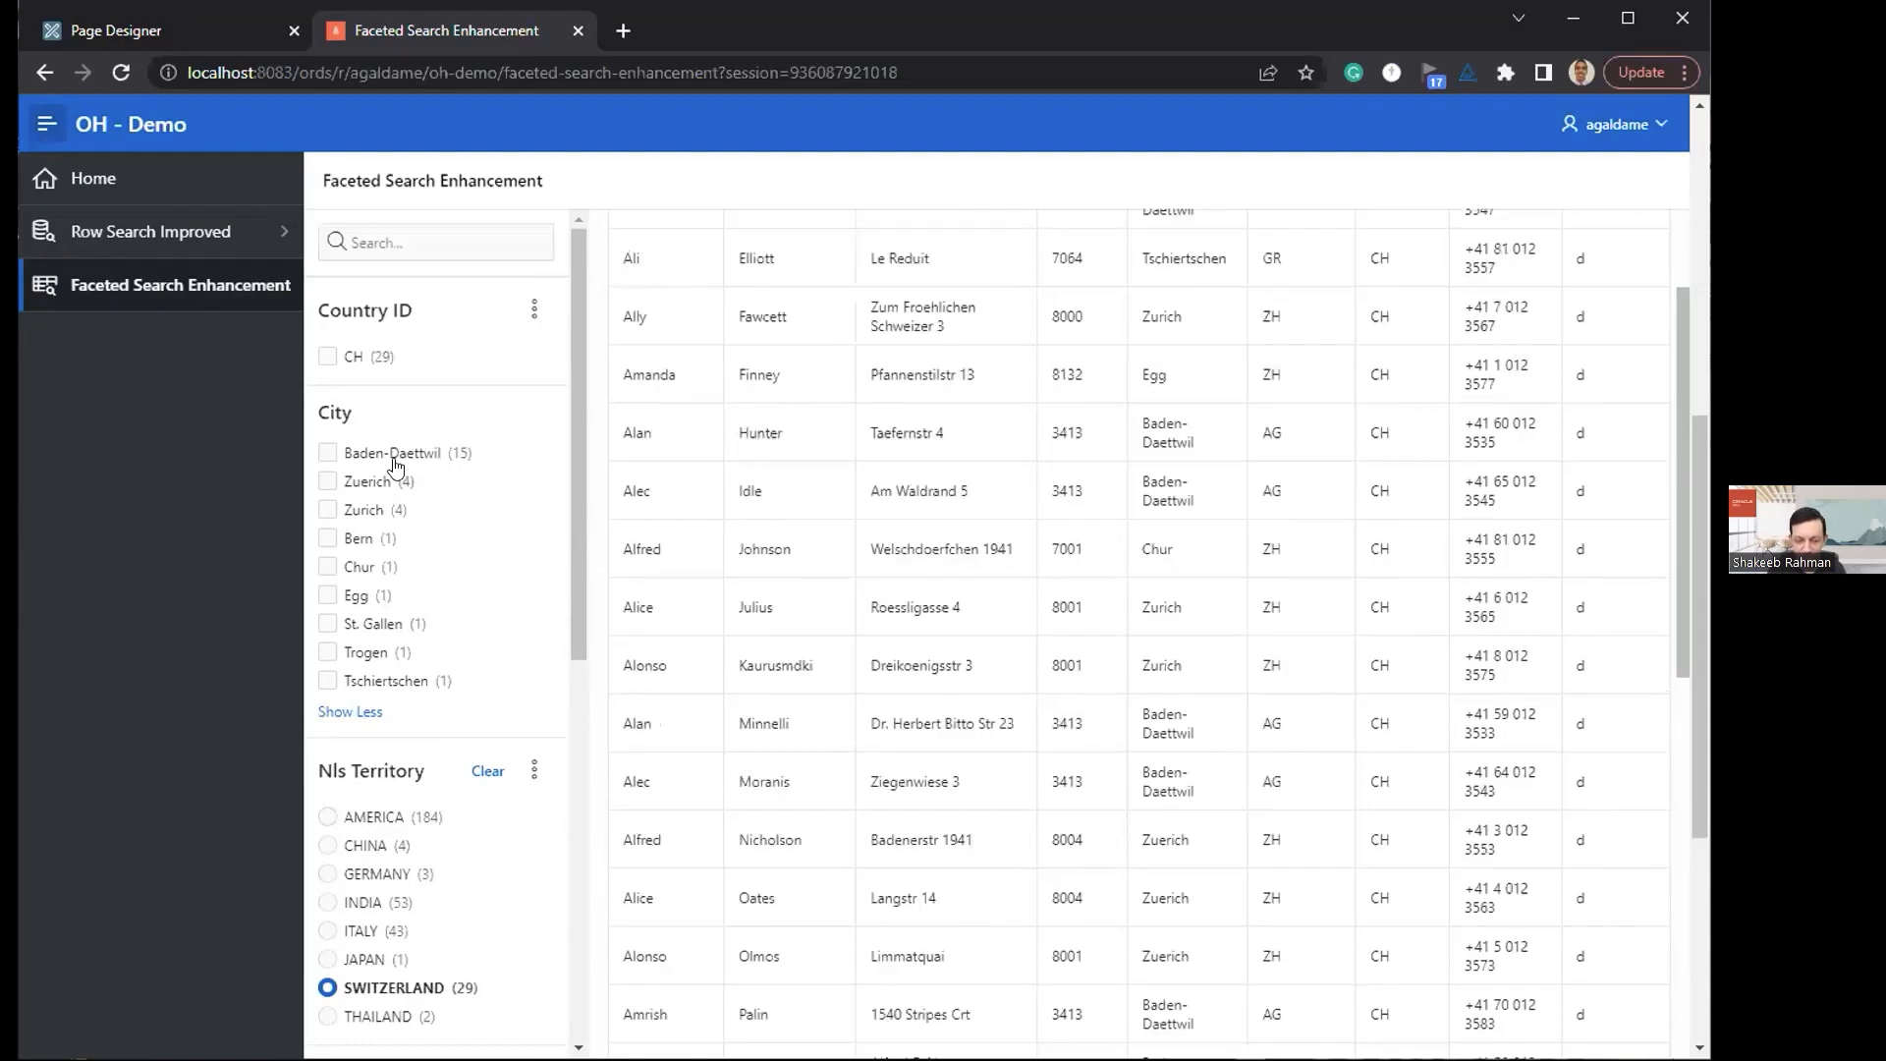
{"action": "scroll", "coordinate": [393, 530], "scroll_direction": "up", "scroll_amount": 2}
Step: In Page Designer, move the P10_CITY facet directly below P10_SEARCH, save and run the page, and return to the running page
{"action": "left_click", "coordinate": [189, 37]}
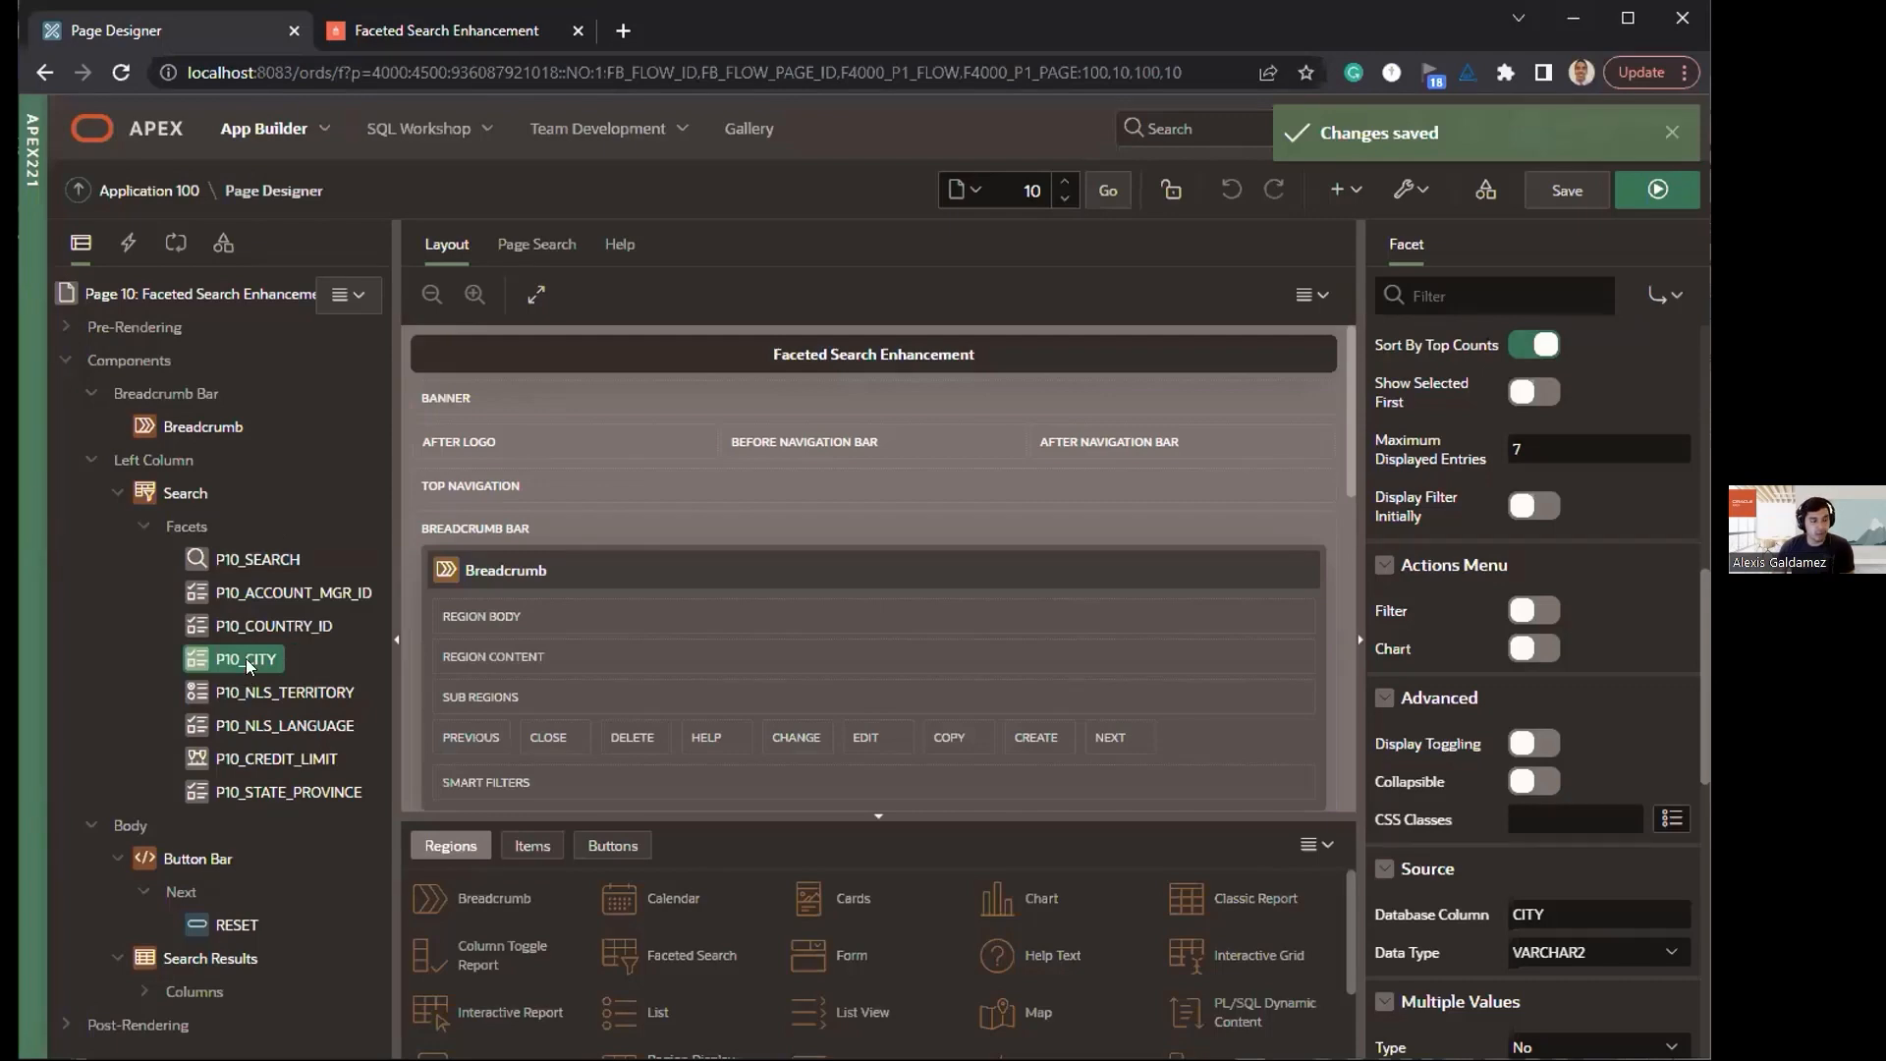
{"action": "left_click_drag", "start_coordinate": [245, 658], "coordinate": [254, 605]}
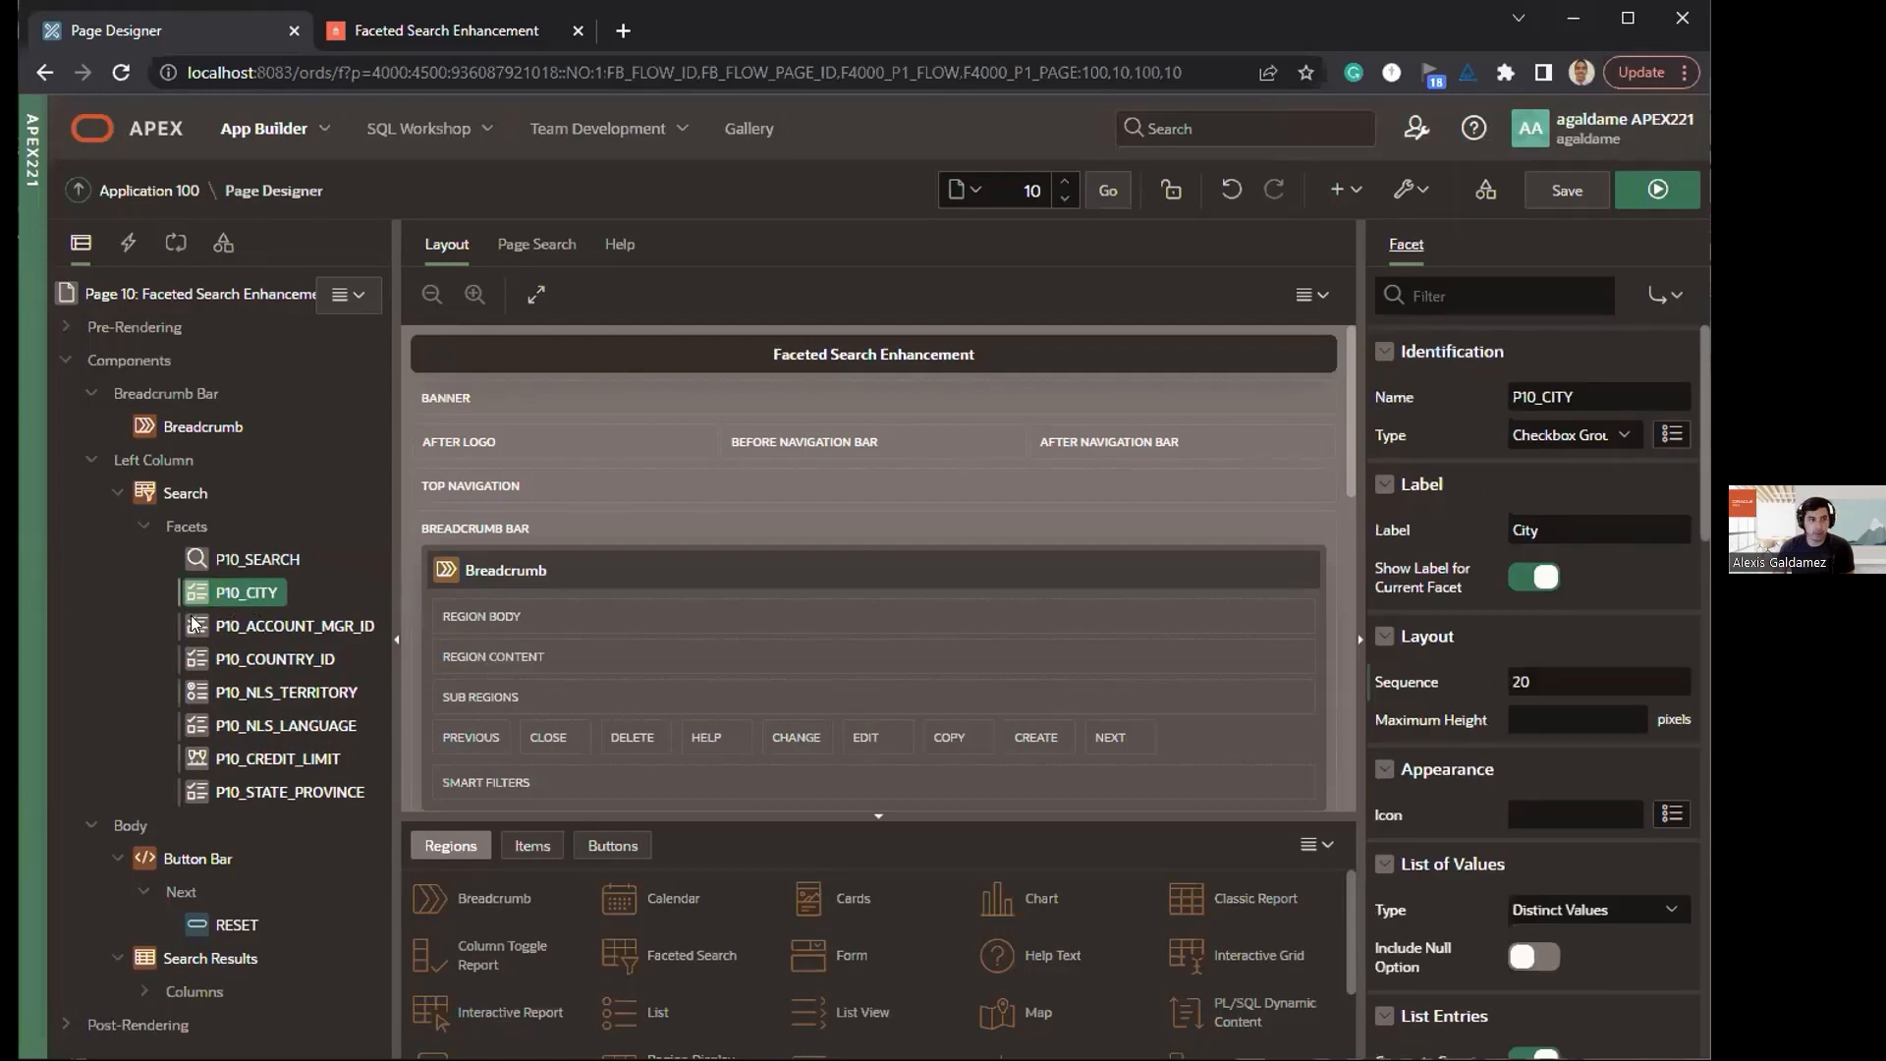
{"action": "left_click", "coordinate": [1664, 183]}
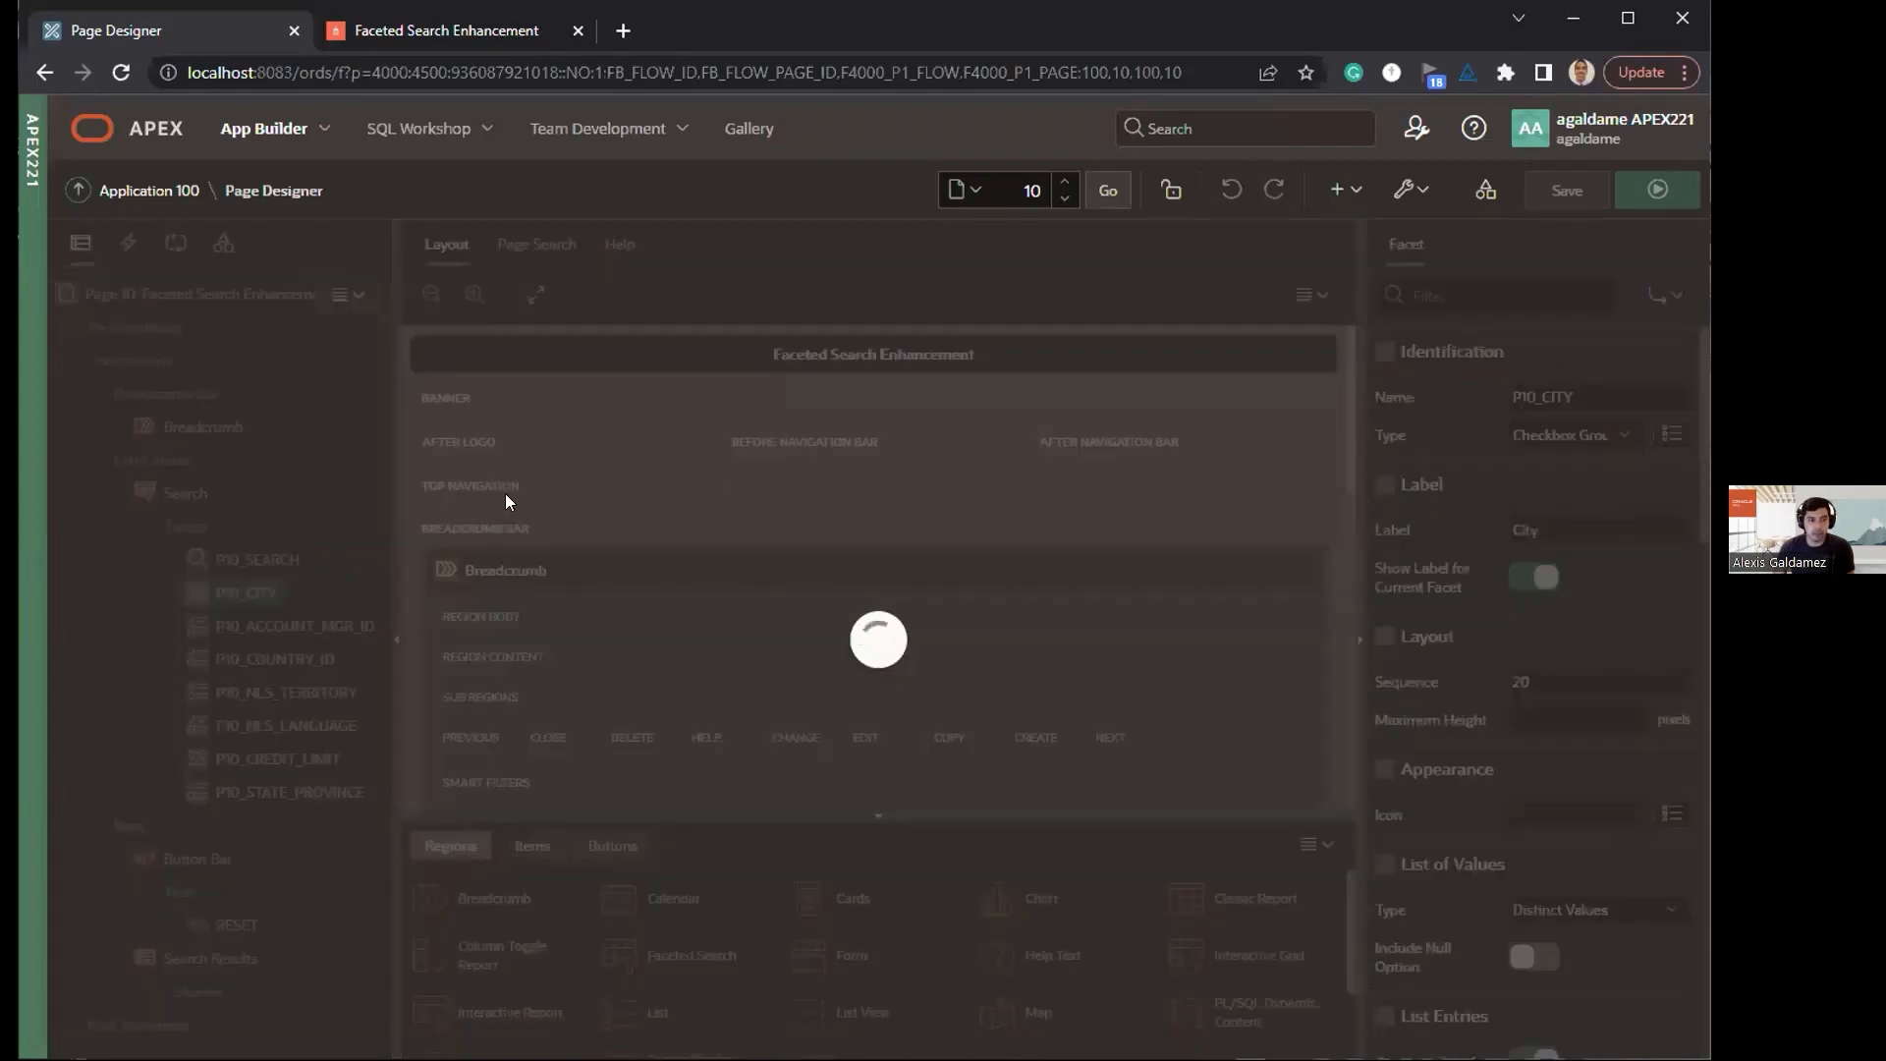
{"action": "left_click", "coordinate": [430, 30]}
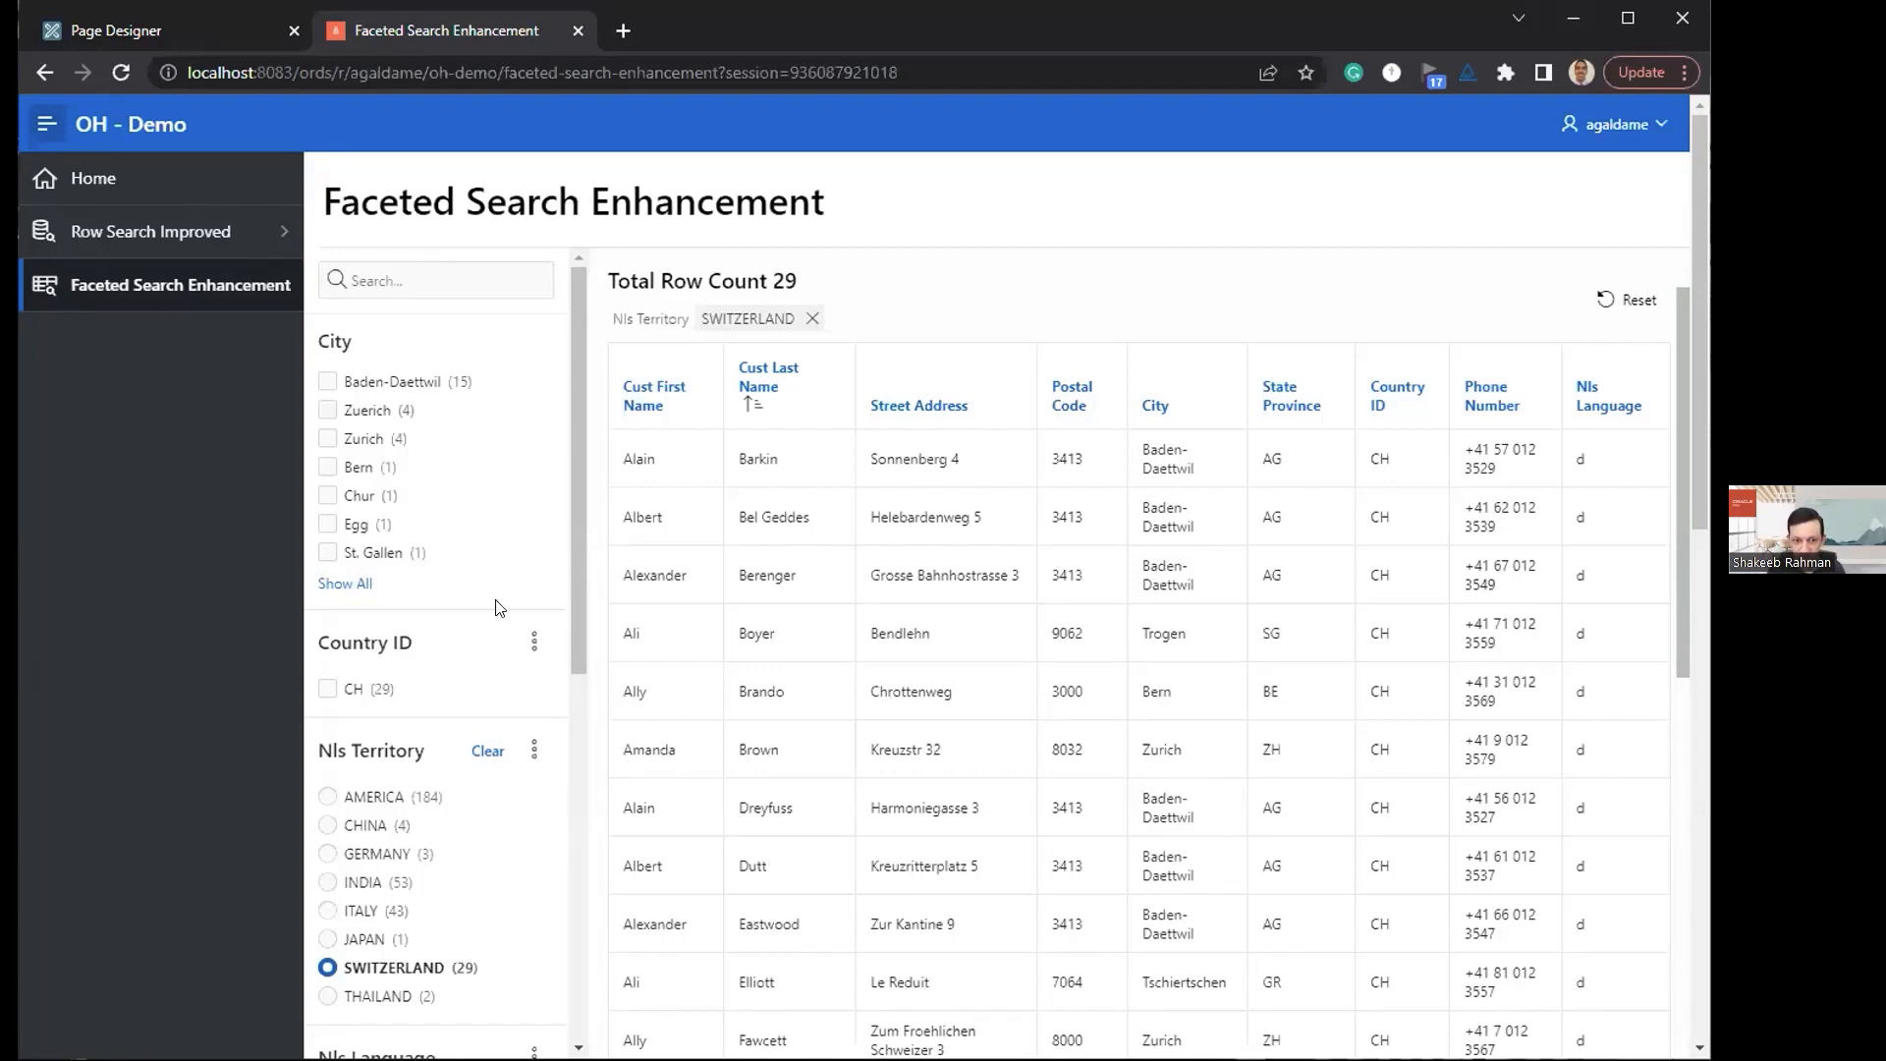
Step: Add the hidden Account Mgr facet to the displayed filters and check its position below City
{"action": "scroll", "coordinate": [483, 625], "scroll_direction": "down", "scroll_amount": 1}
{"action": "scroll", "coordinate": [483, 625], "scroll_direction": "down", "scroll_amount": 10}
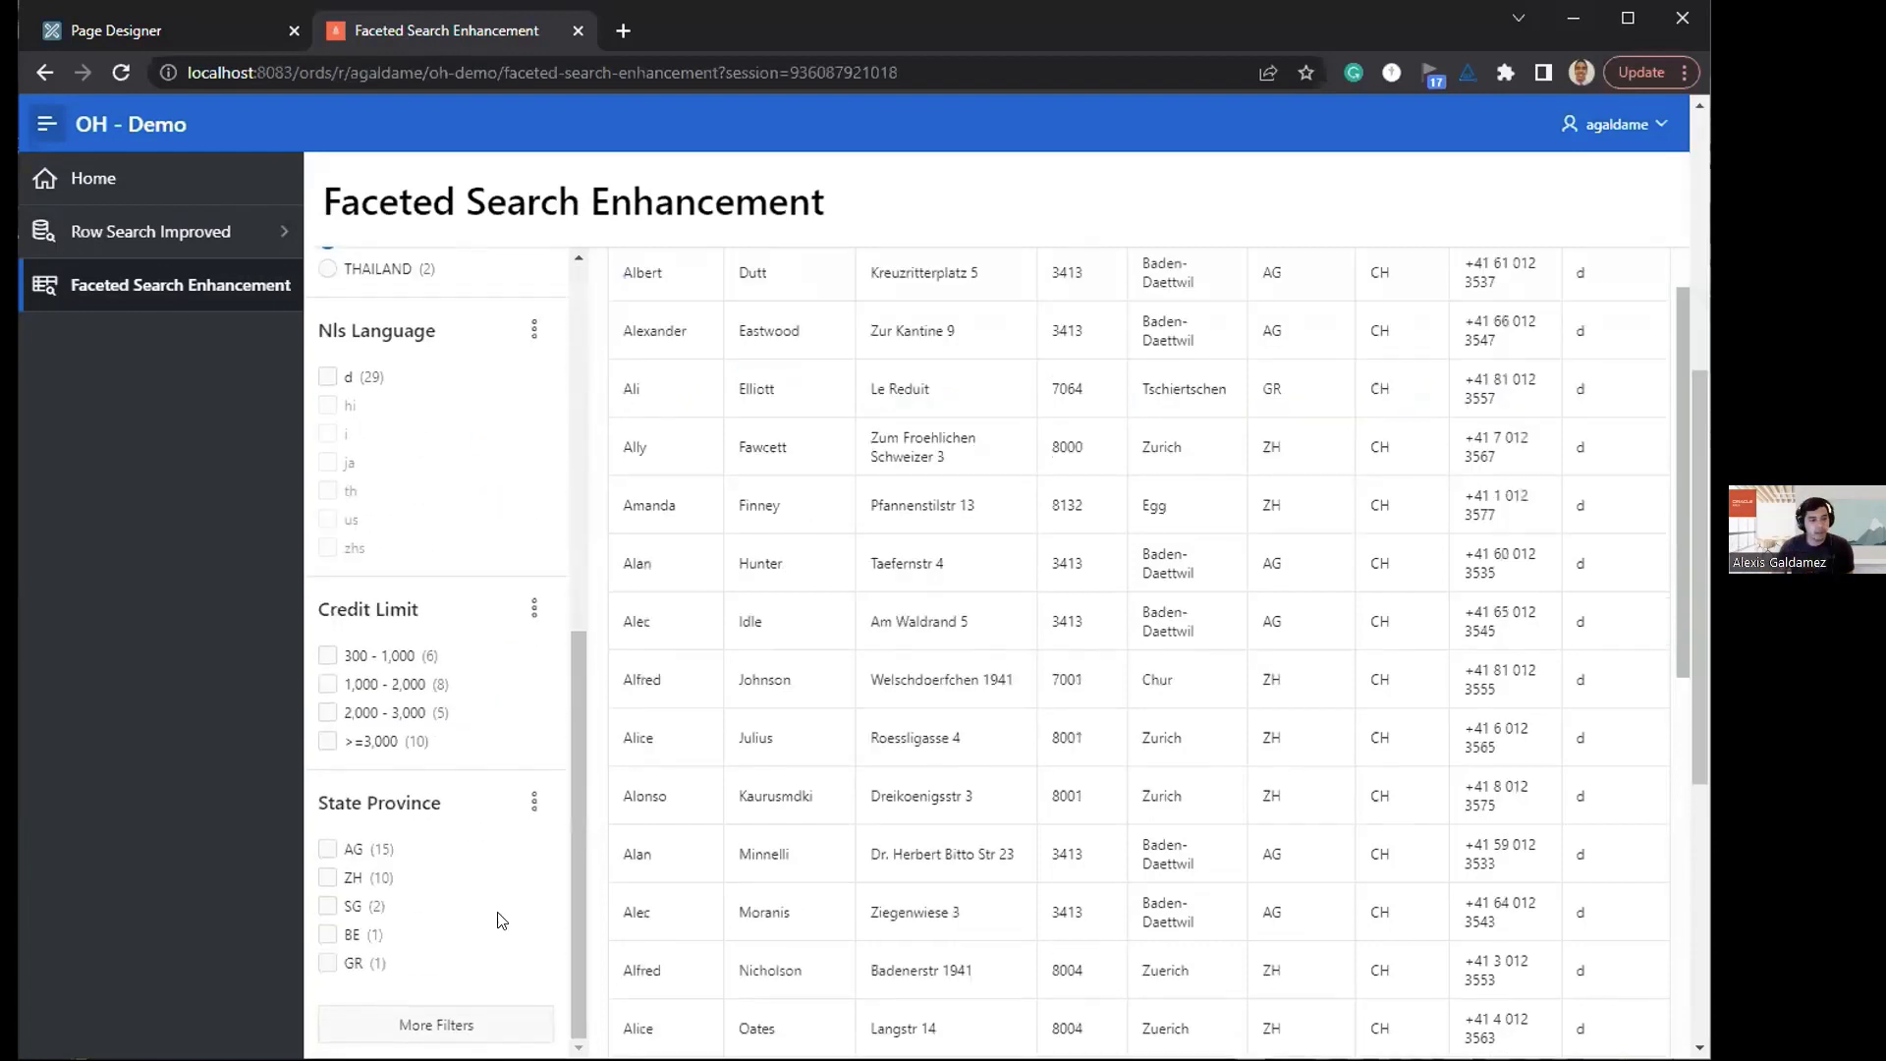
{"action": "left_click", "coordinate": [437, 1025]}
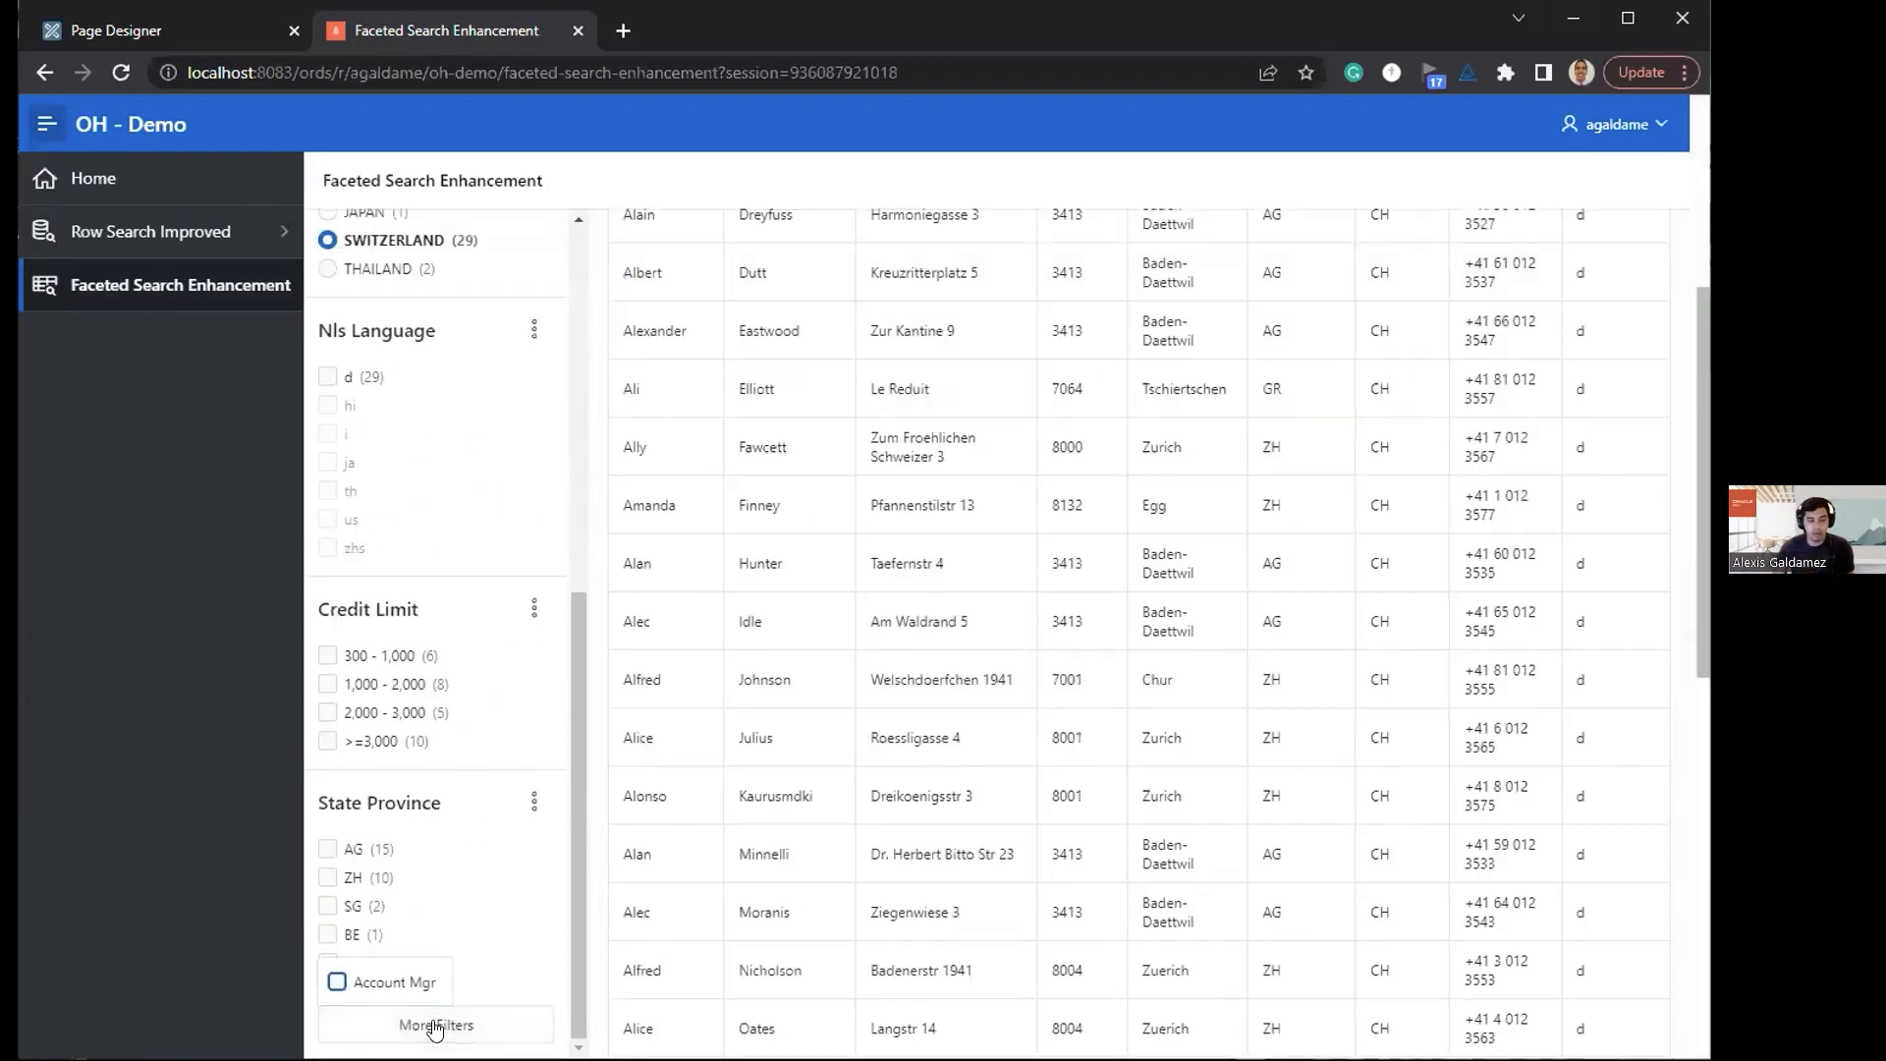
{"action": "left_click", "coordinate": [368, 992]}
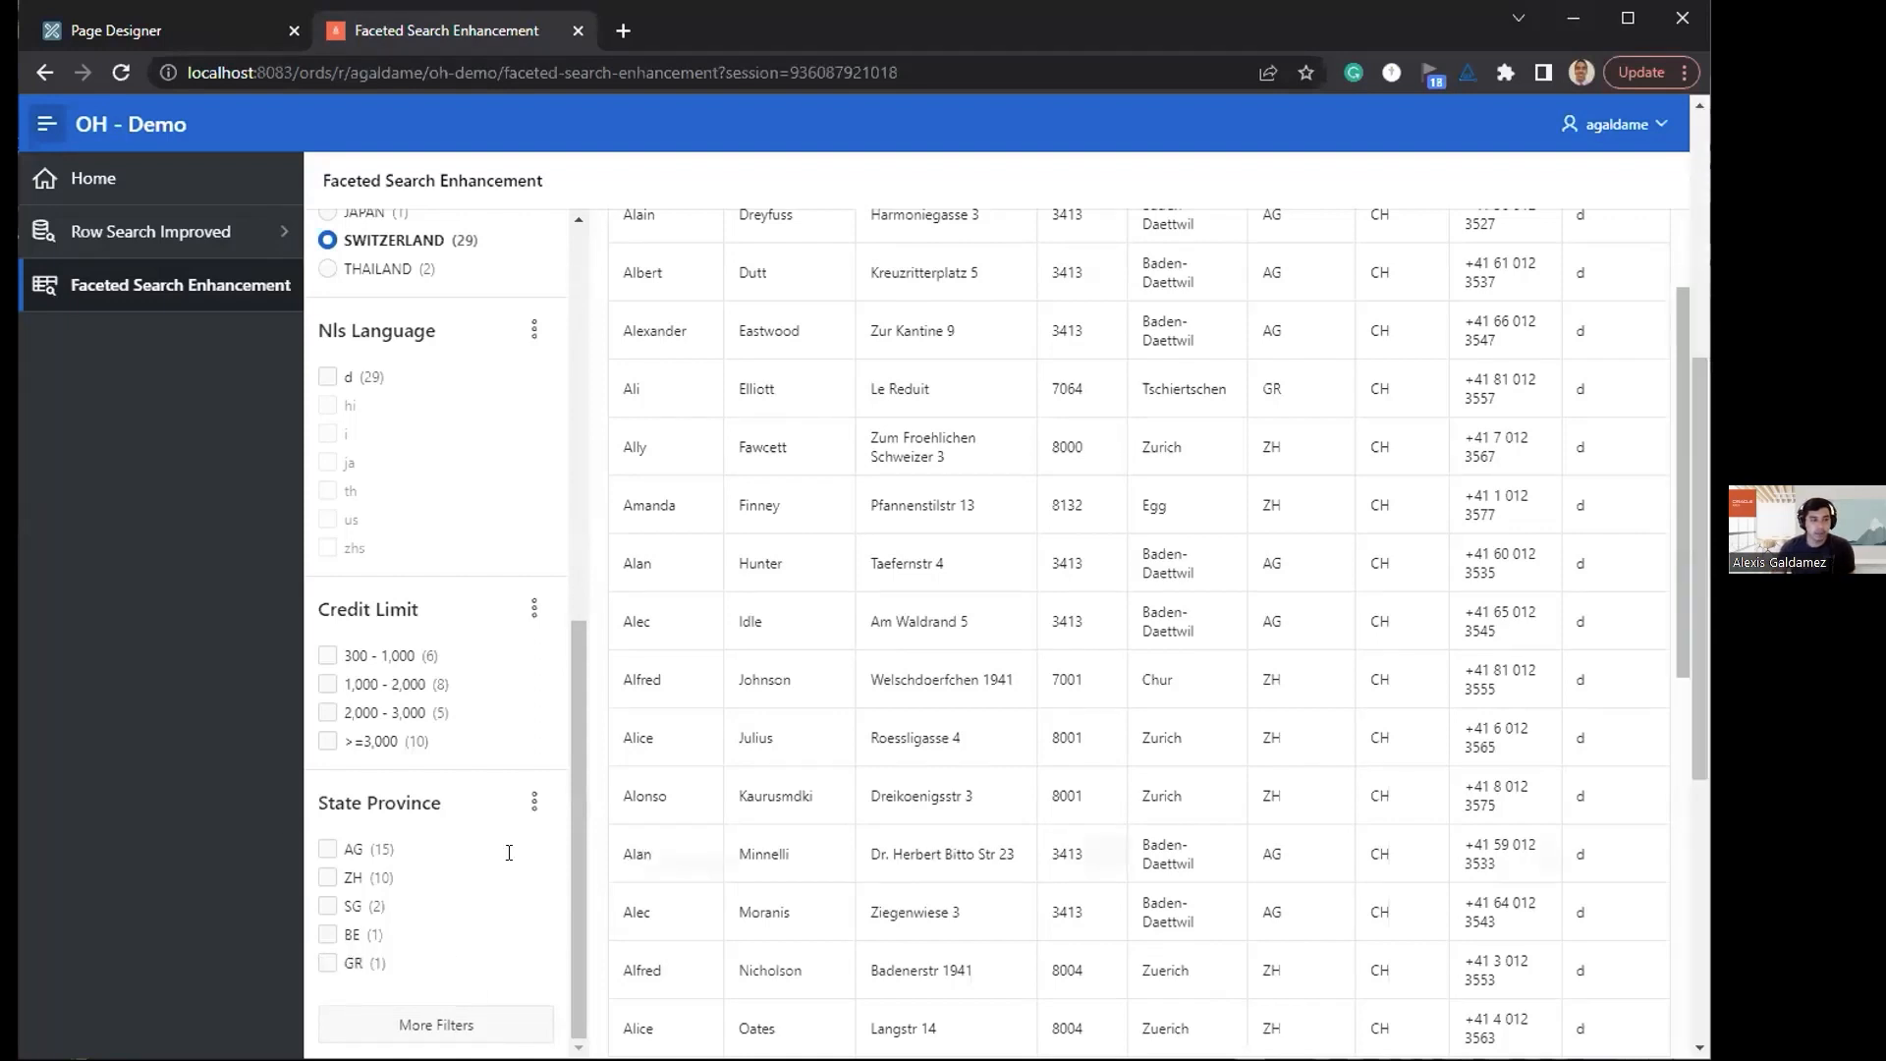
{"action": "scroll", "coordinate": [462, 864], "scroll_direction": "up", "scroll_amount": 10}
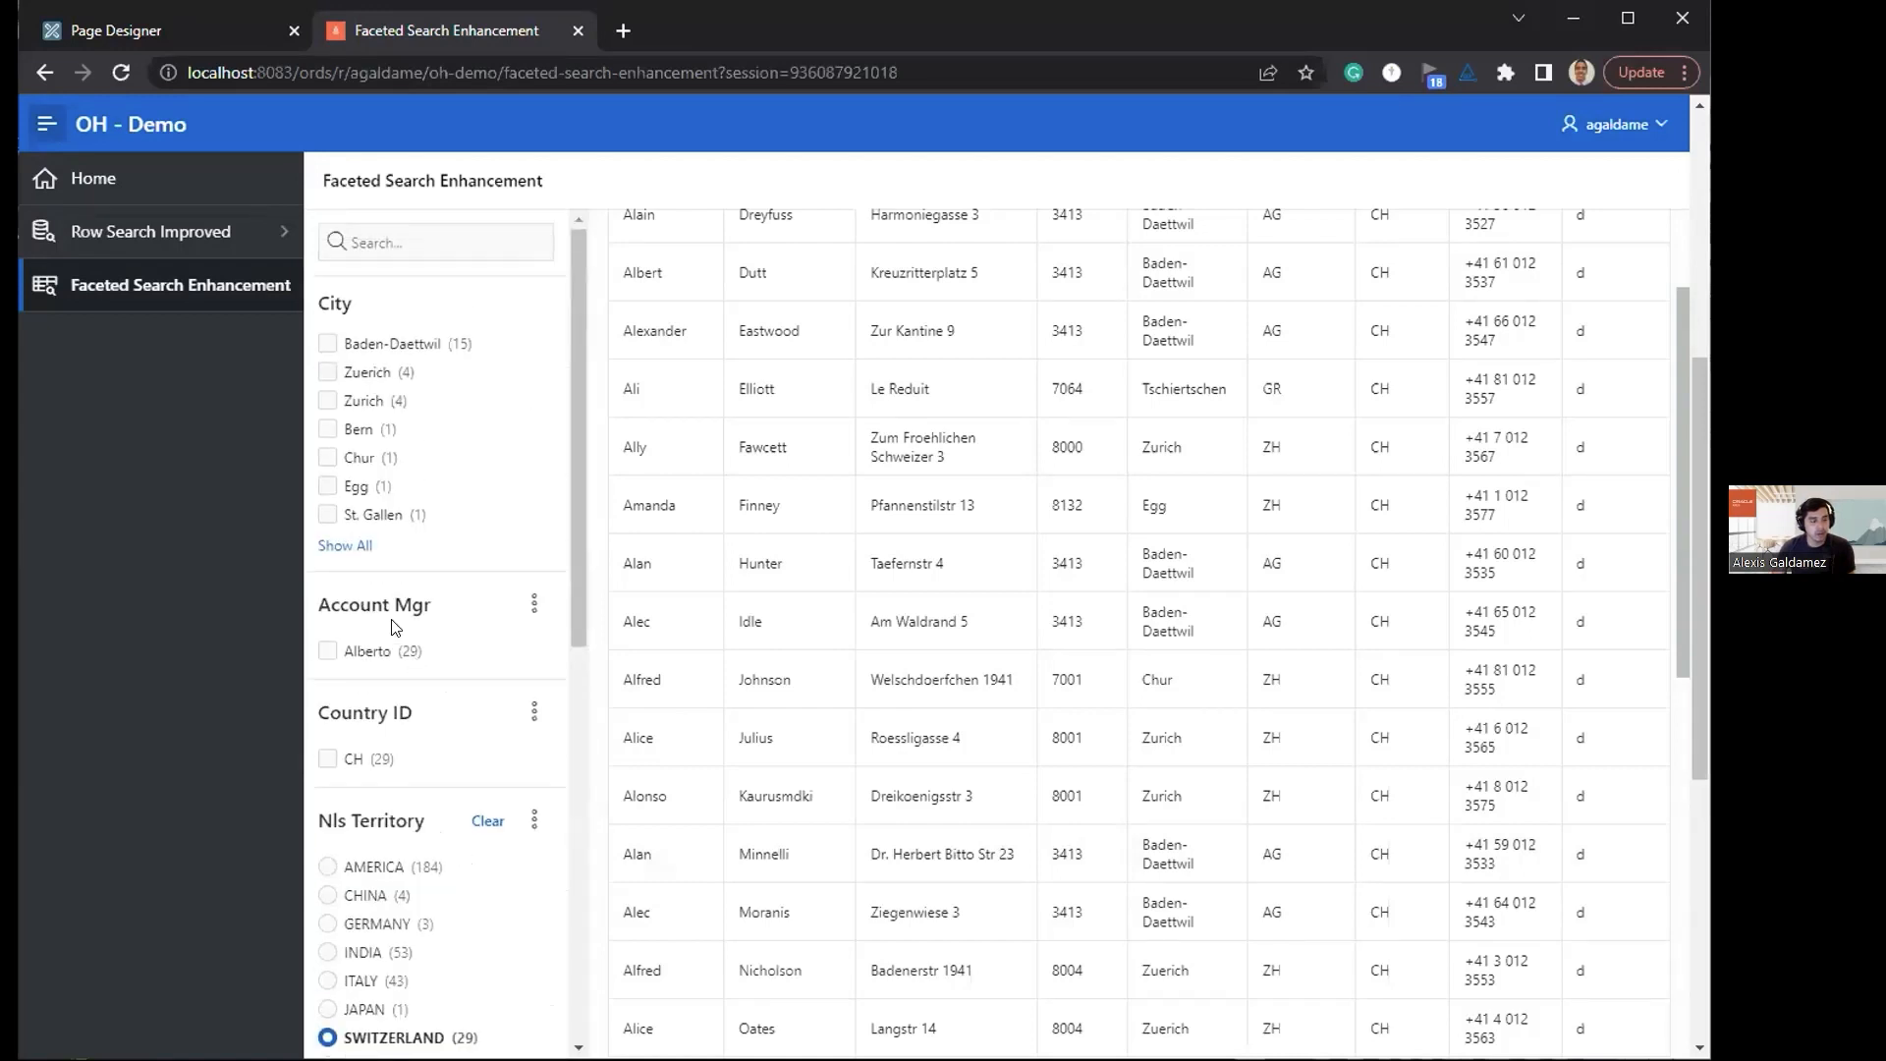
Step: Open the available actions for the Account Mgr facet
{"action": "left_click", "coordinate": [533, 604]}
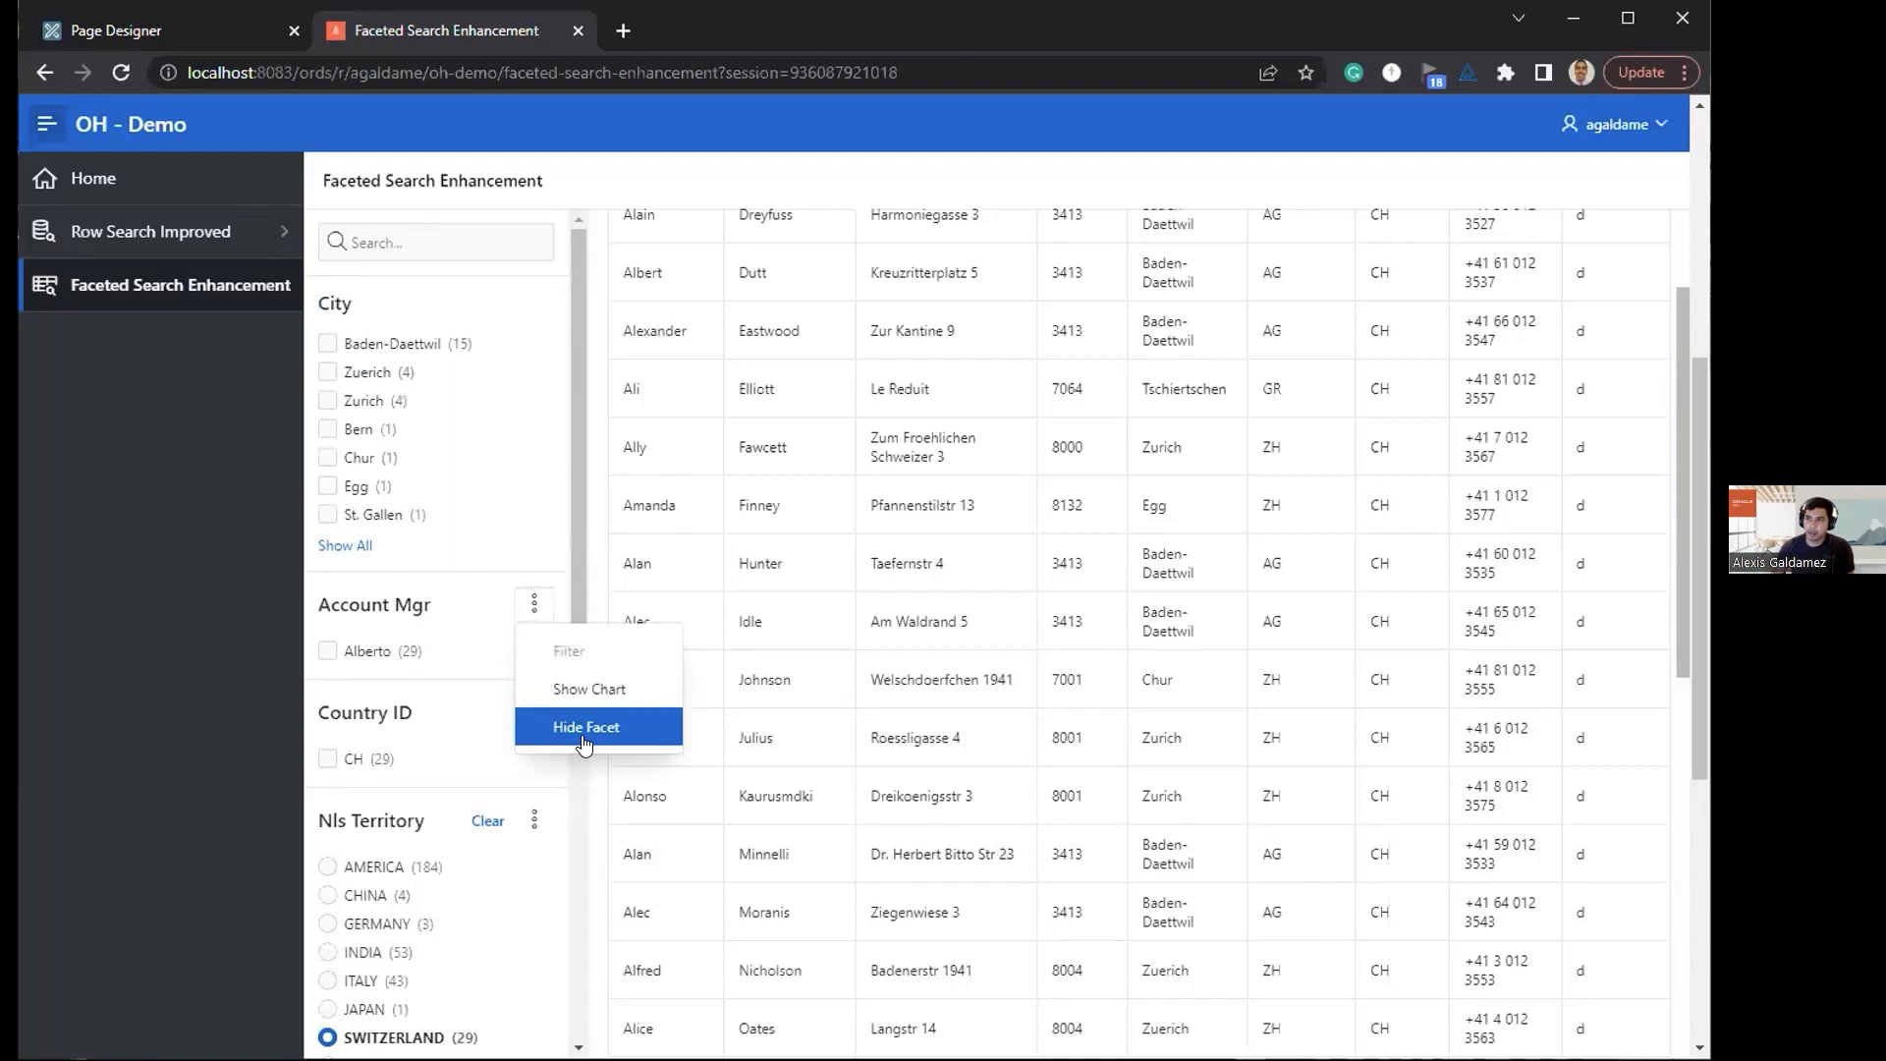